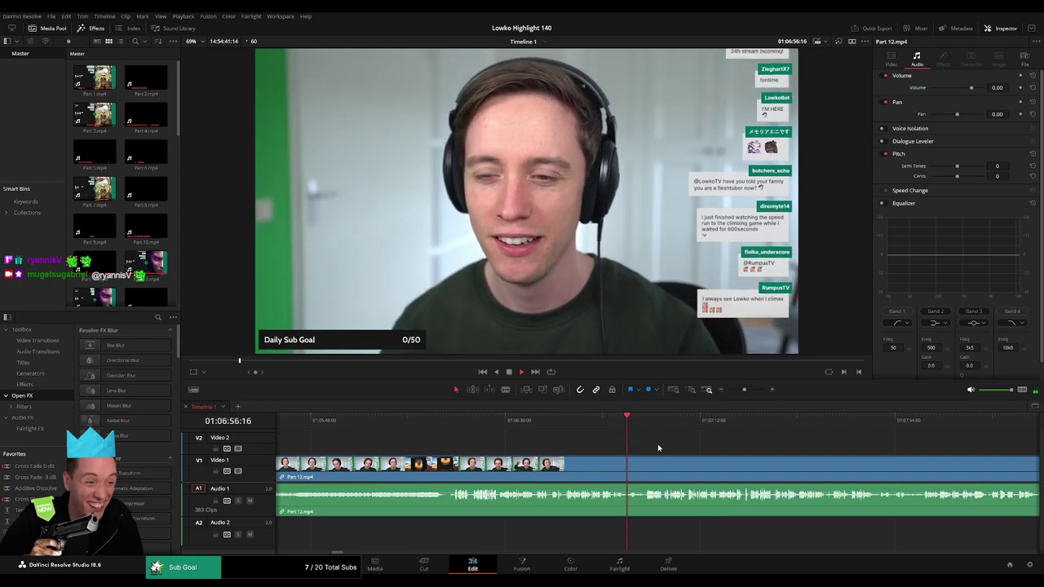
# Scrub through the Part 12 footage to find where the highlight should begin
pyautogui.scroll(-3, 657, 445)
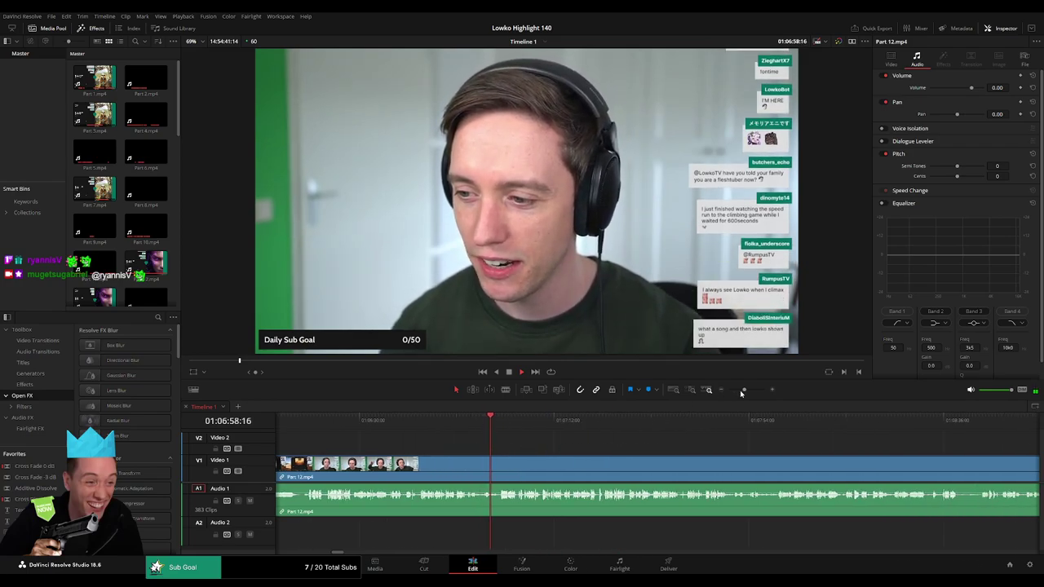
pyautogui.scroll(-5, 660, 416)
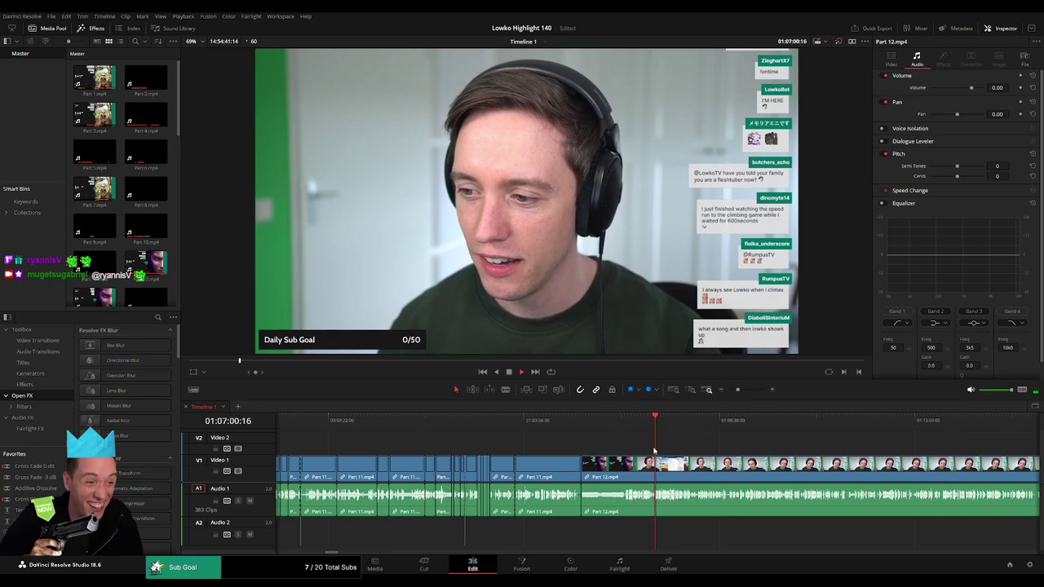
pyautogui.scroll(-3, 662, 432)
pyautogui.click(521, 420)
pyautogui.moveTo(520, 419); pyautogui.dragTo(611, 417)
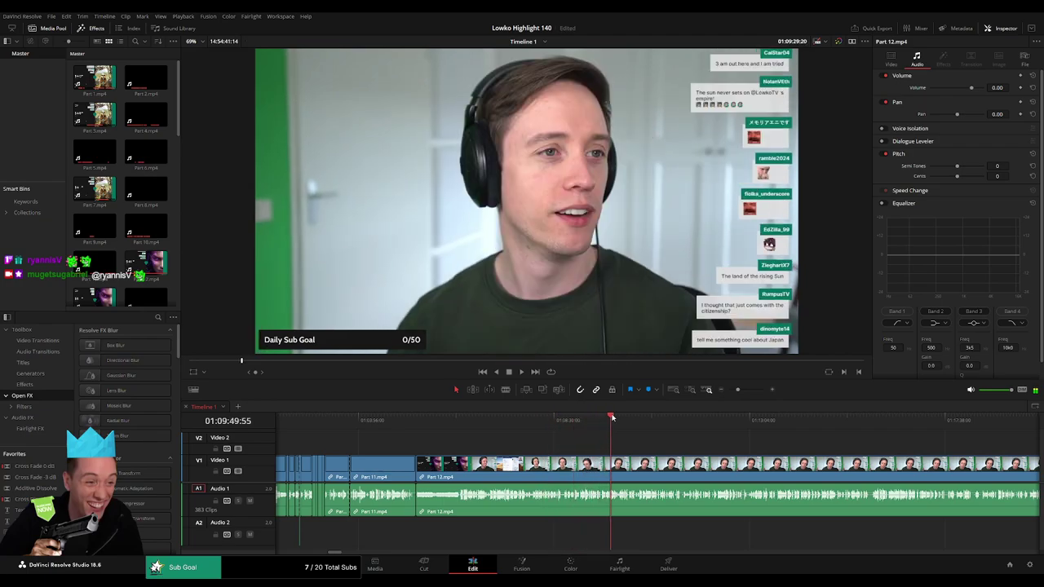
pyautogui.scroll(-3, 490, 426)
pyautogui.click(522, 420)
pyautogui.click(526, 424)
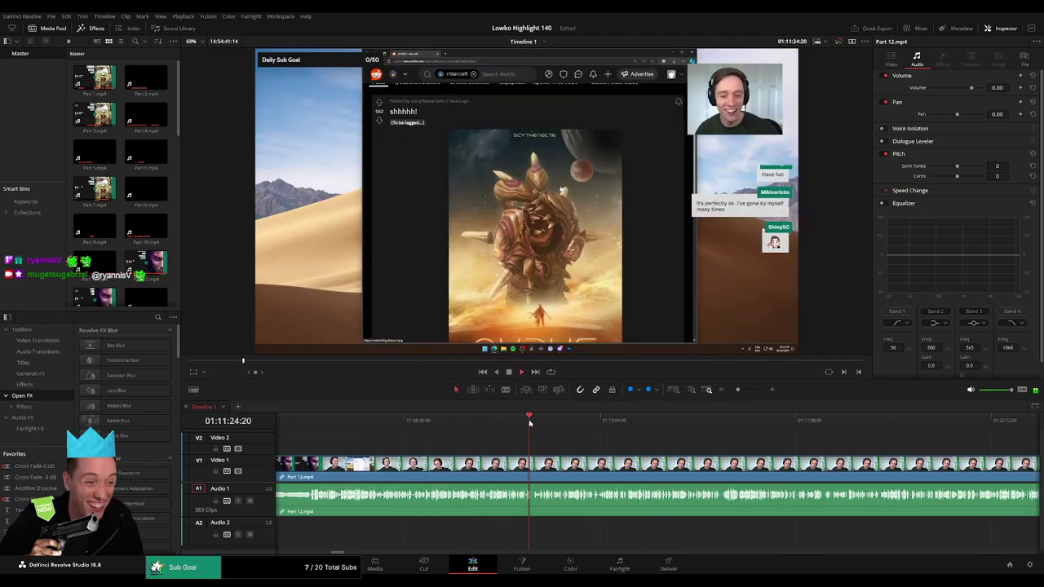
pyautogui.click(509, 420)
pyautogui.press('space')
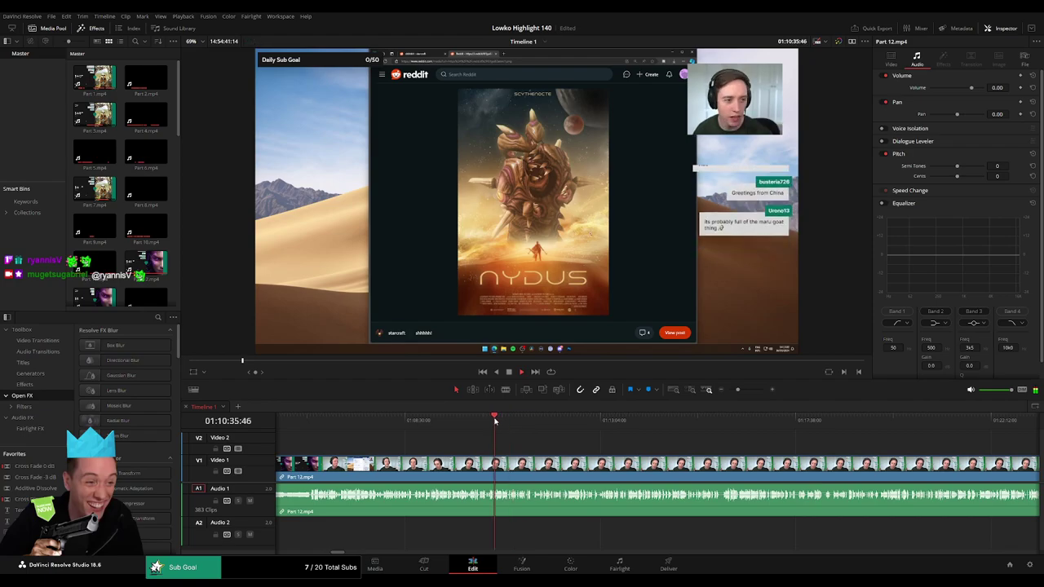
pyautogui.moveTo(508, 420); pyautogui.dragTo(479, 420)
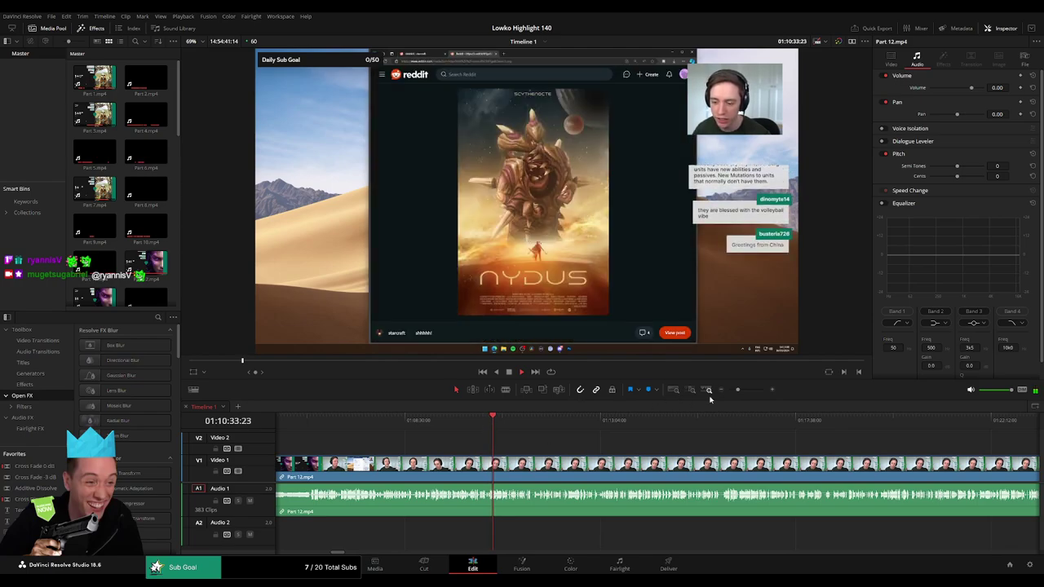
# Split Part 12 at the highlight start and ripple delete the unwanted section
pyautogui.scroll(5, 548, 416)
pyautogui.moveTo(548, 418); pyautogui.dragTo(532, 456)
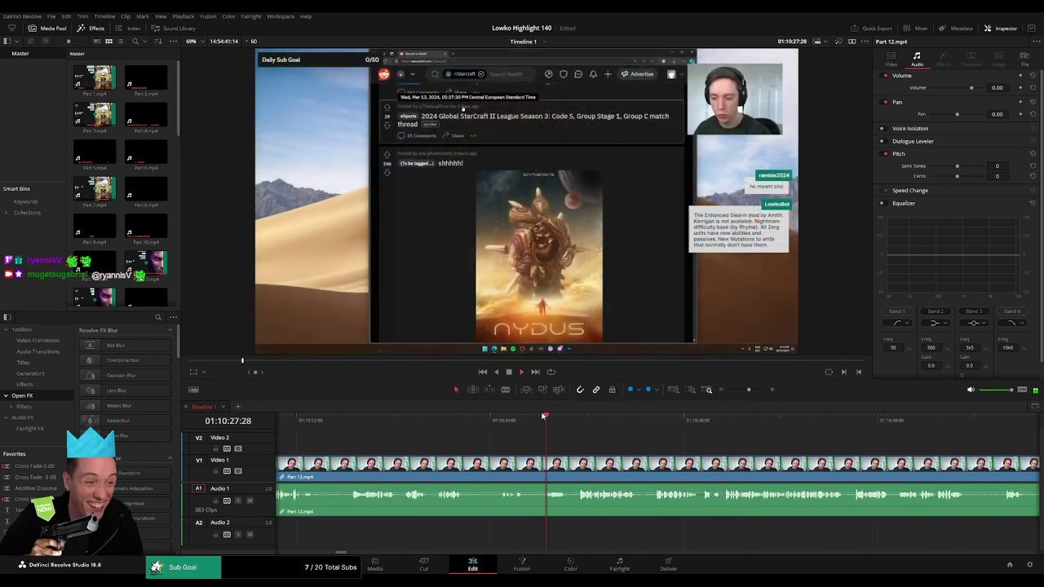
pyautogui.hotkey('ctrl', 'b')
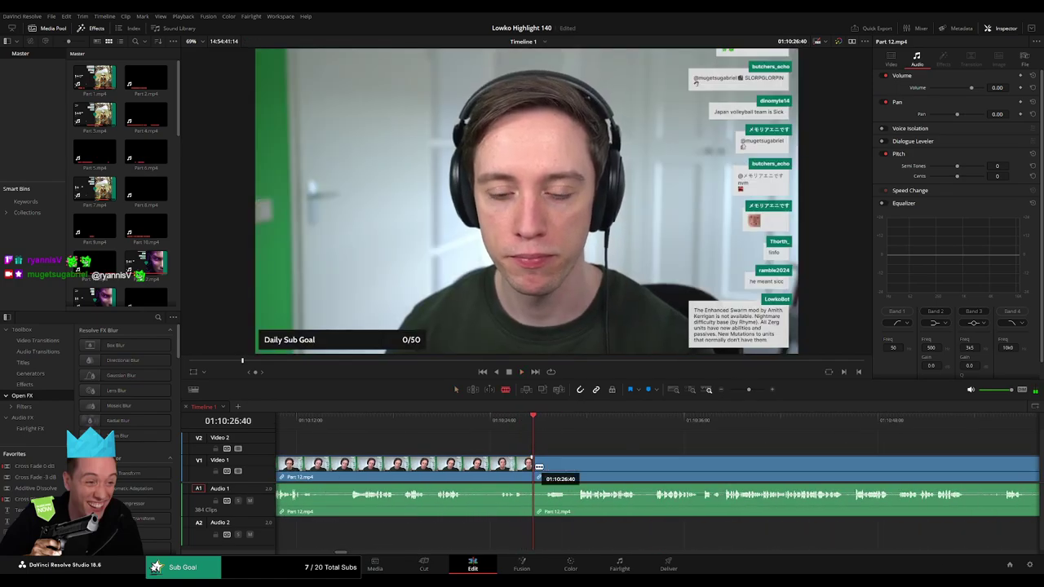
pyautogui.press('Delete')
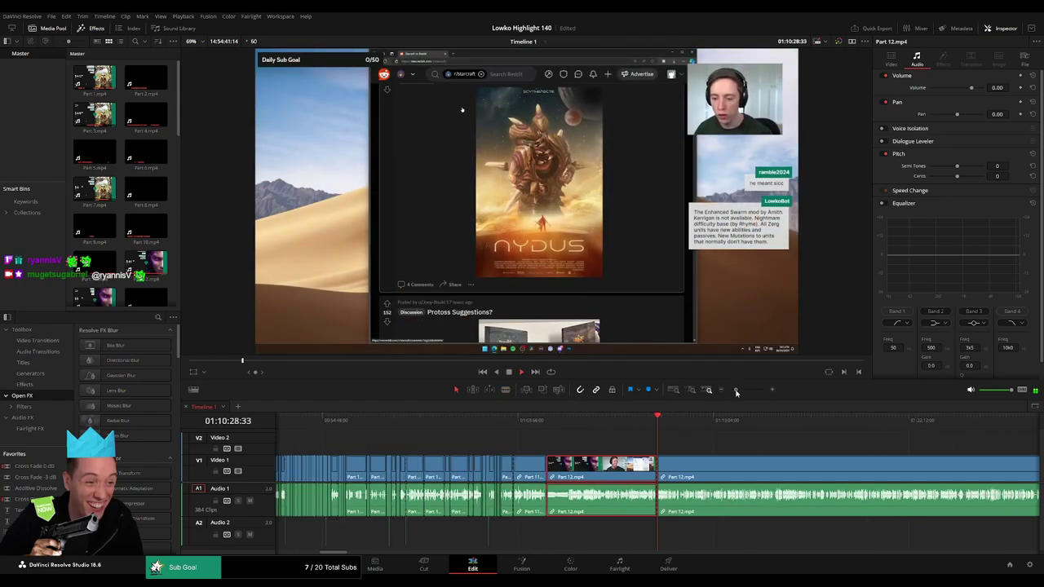
# Zoom in on the Part 11/Part 12 join and play back into the end of Part 11
pyautogui.scroll(-3, 659, 444)
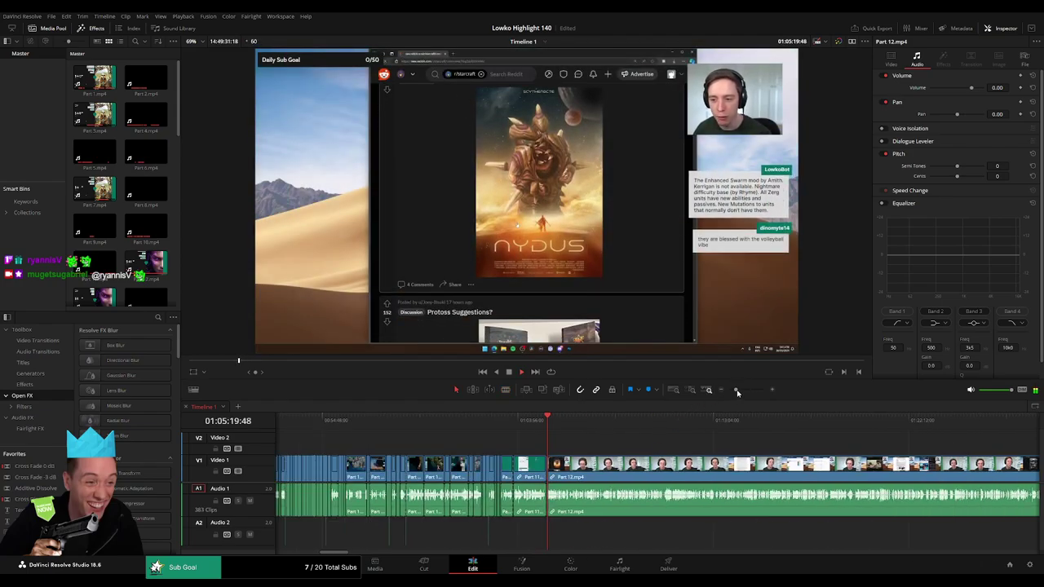
pyautogui.moveTo(736, 389); pyautogui.dragTo(744, 389)
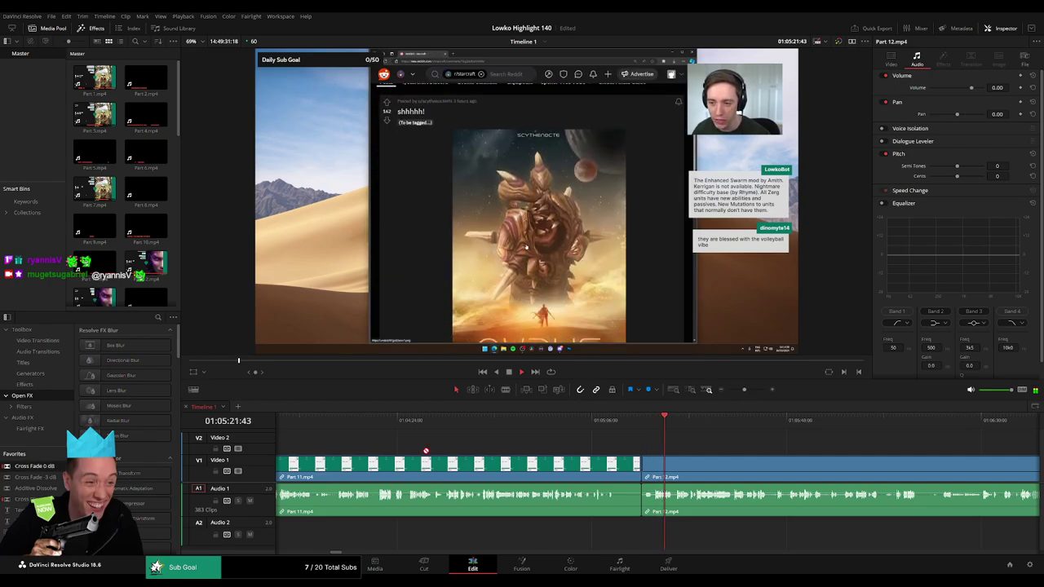
pyautogui.click(642, 505)
pyautogui.click(662, 463)
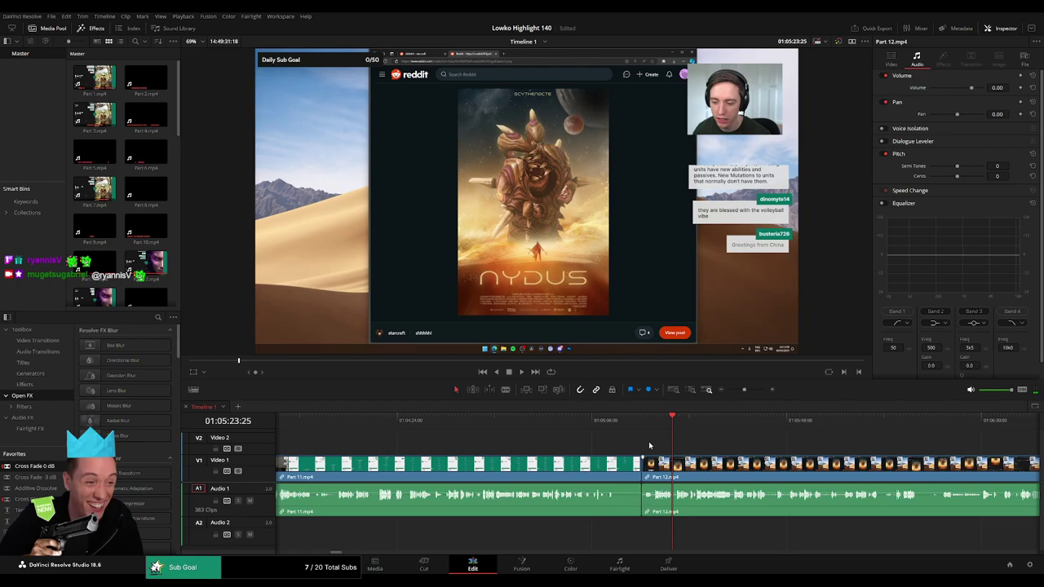
pyautogui.press('Up')
pyautogui.press('space')
pyautogui.hotkey('shift', 'Left')
pyautogui.hotkey('shift', 'Left')
pyautogui.hotkey('shift', 'Left')
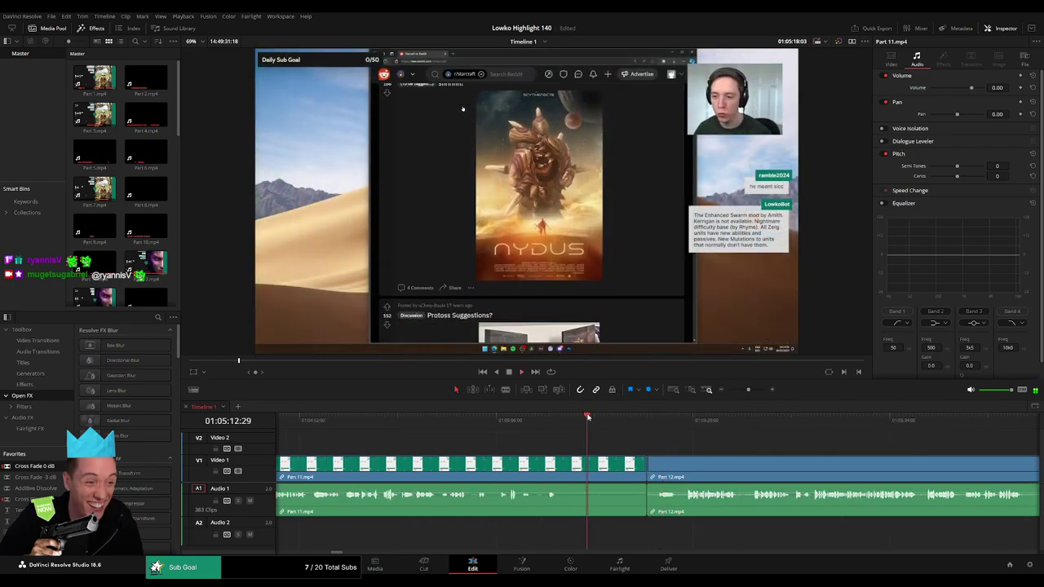
pyautogui.hotkey('shift', 'Left')
pyautogui.hotkey('shift', 'Left')
pyautogui.hotkey('shift', 'Left')
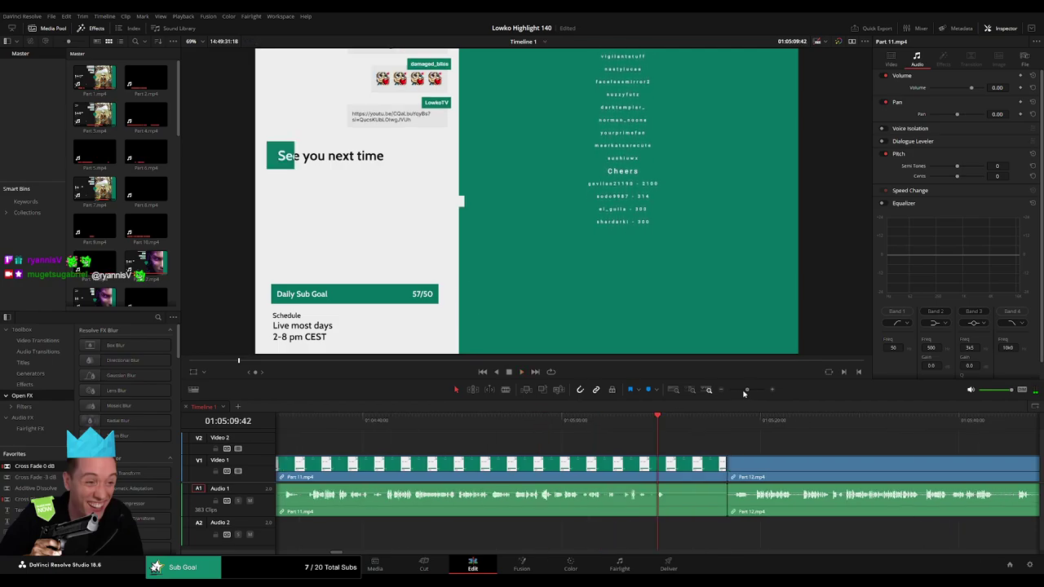
# Split Part 11 before the end screen, ripple delete the tail, and replay the new join
pyautogui.moveTo(748, 389); pyautogui.dragTo(741, 389)
pyautogui.click(585, 419)
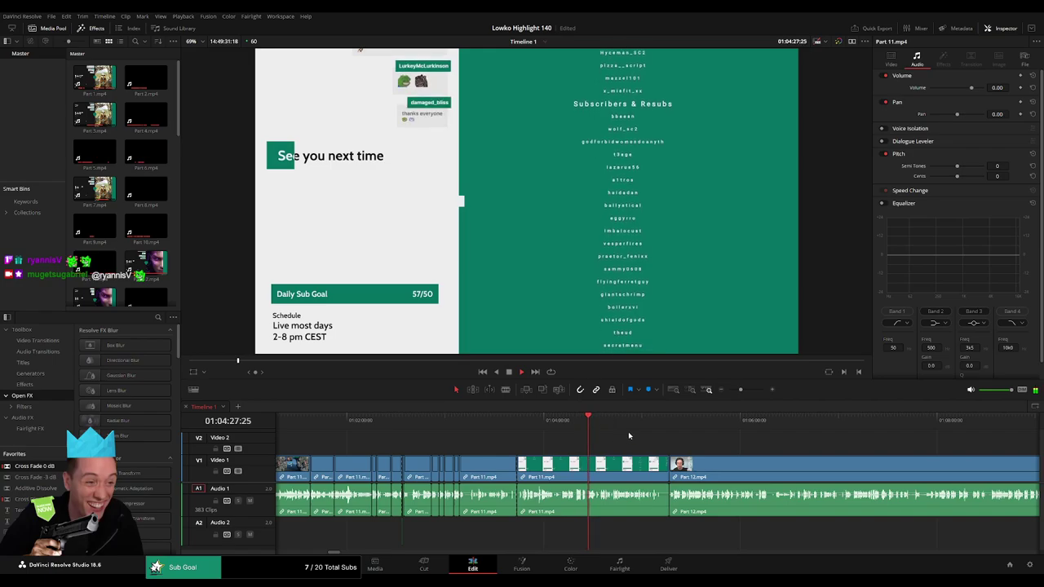
pyautogui.moveTo(740, 389); pyautogui.dragTo(751, 392)
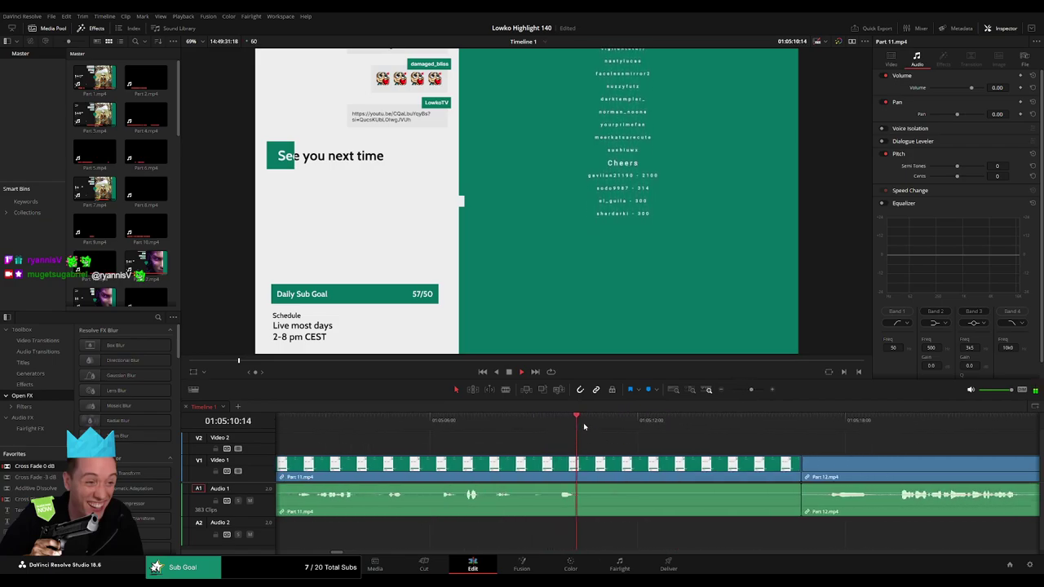
pyautogui.press('space')
pyautogui.hotkey('ctrl', 'b')
pyautogui.click(683, 469)
pyautogui.press('Delete')
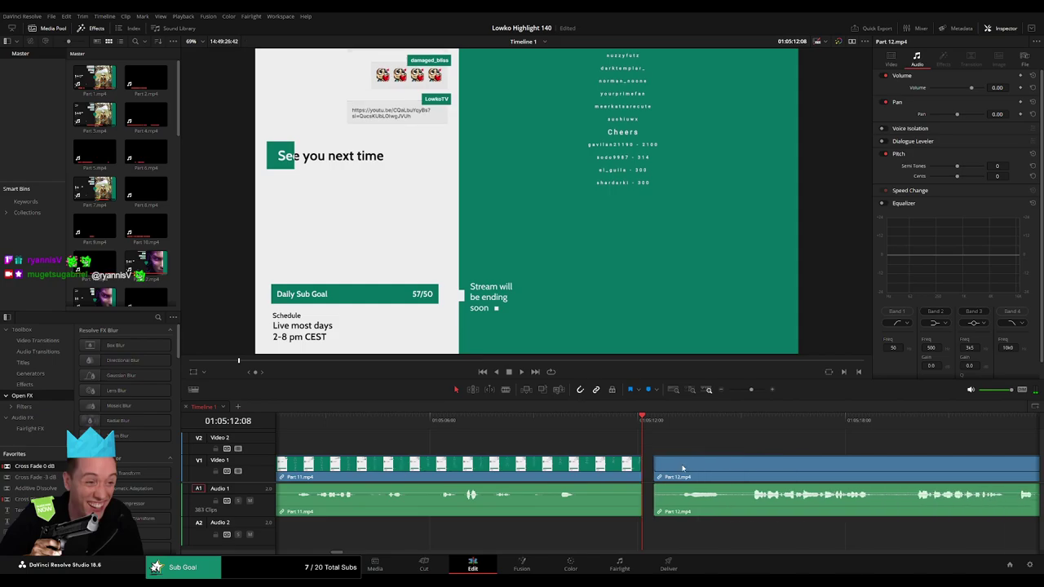
pyautogui.press('space')
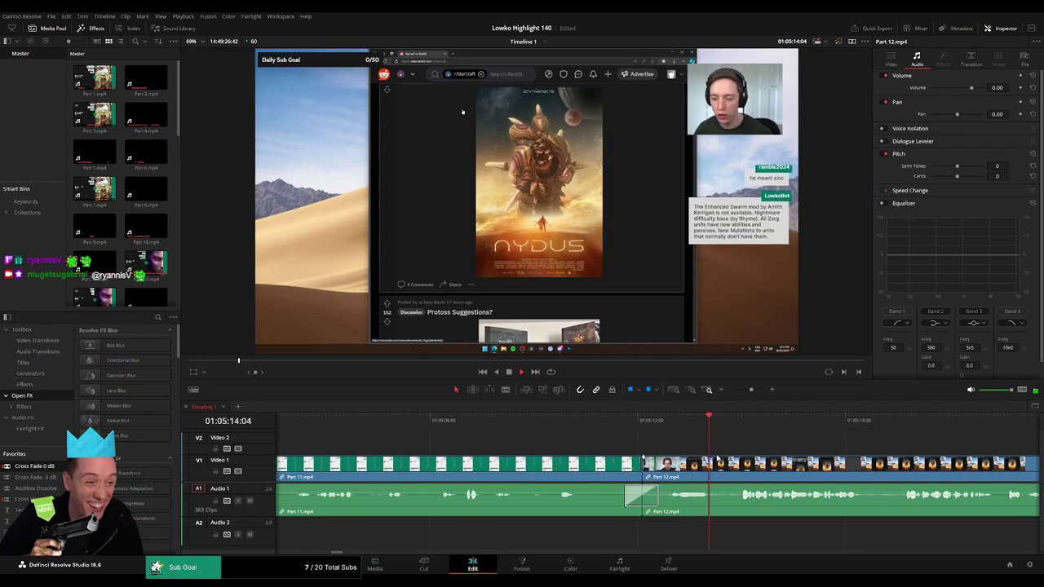
pyautogui.moveTo(751, 390); pyautogui.dragTo(737, 390)
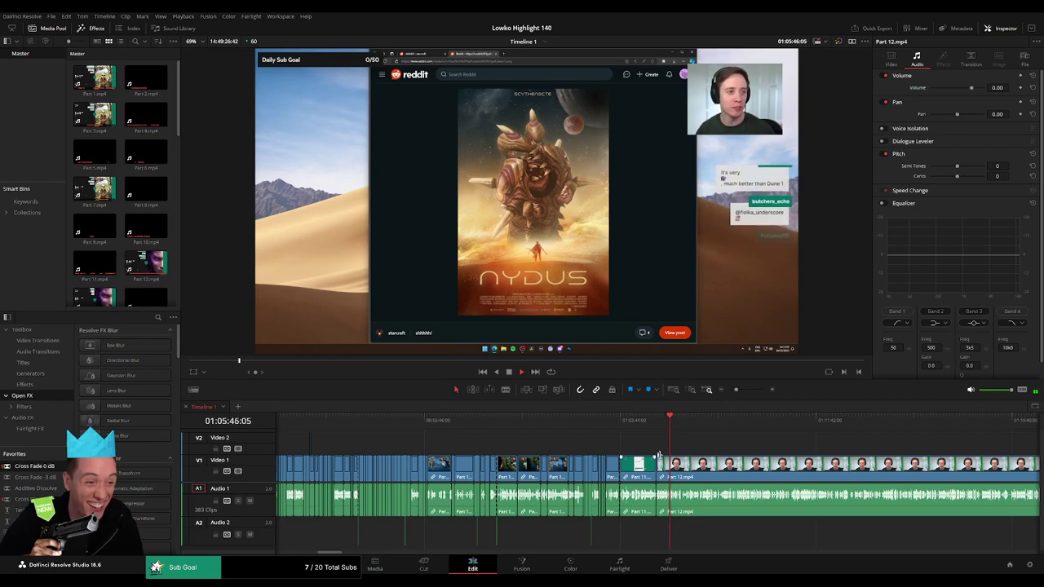
# Trim the Part 12 clip boundary about a second later at the cut
pyautogui.moveTo(736, 389); pyautogui.dragTo(749, 389)
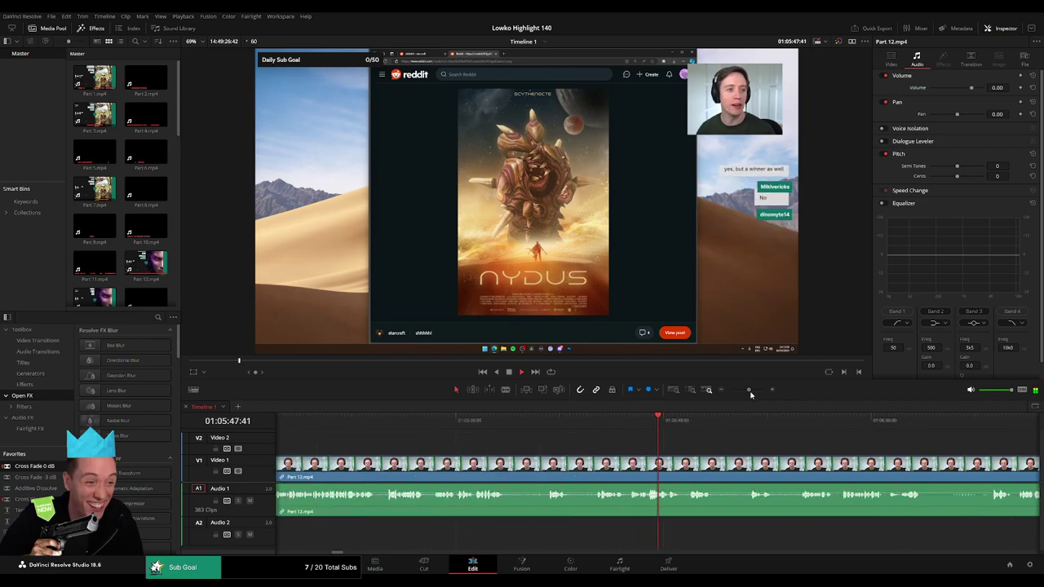
pyautogui.moveTo(453, 476); pyautogui.dragTo(482, 475)
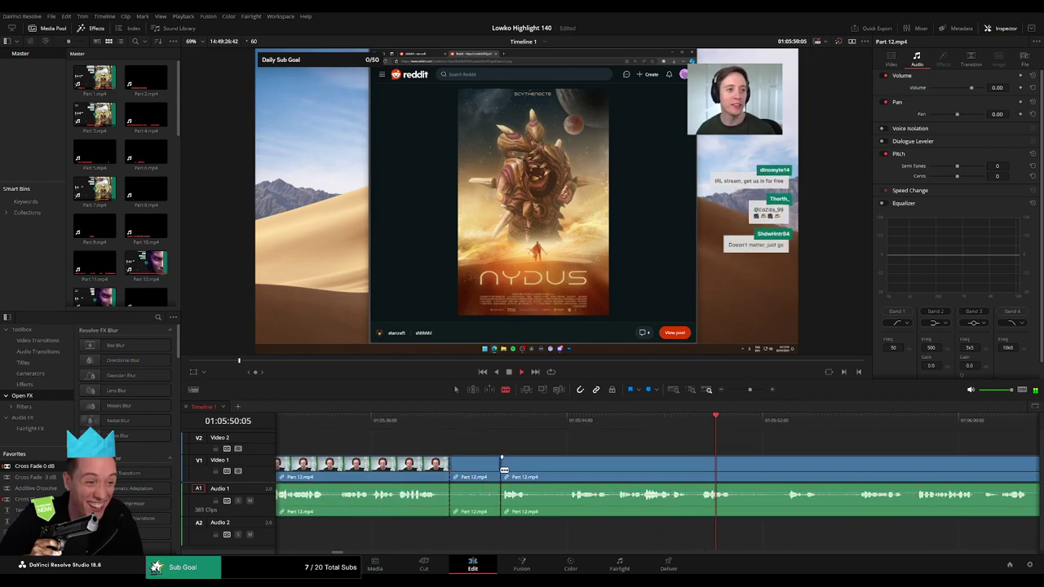
pyautogui.hotkey('ctrl', 'z')
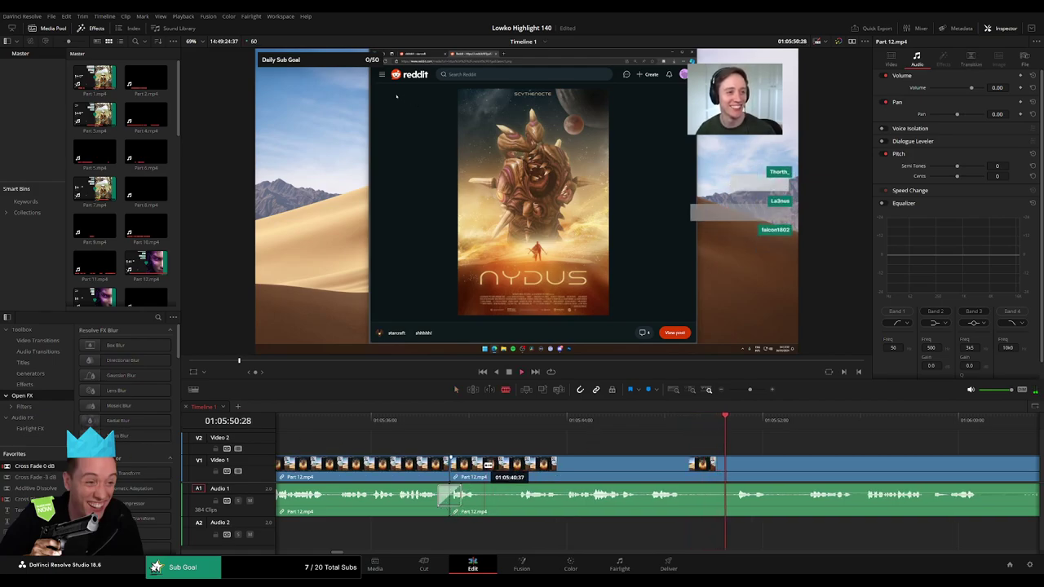
pyautogui.moveTo(488, 465)
pyautogui.mouseDown()
pyautogui.moveTo(523, 465)
pyautogui.moveTo(485, 471)
pyautogui.mouseUp()
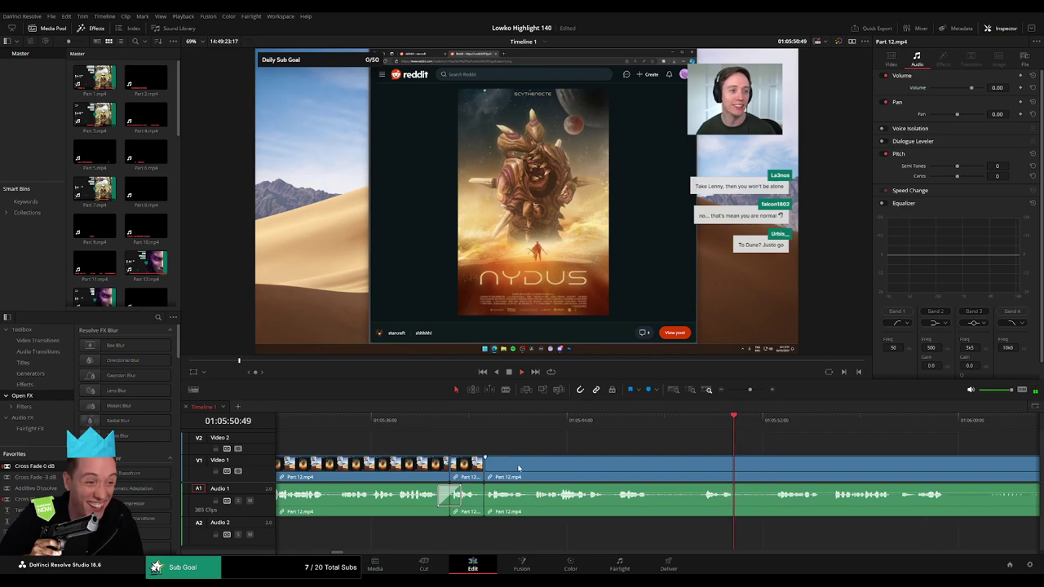
# Blade out and ripple delete two short unwanted stretches of Part 12
pyautogui.press('b')
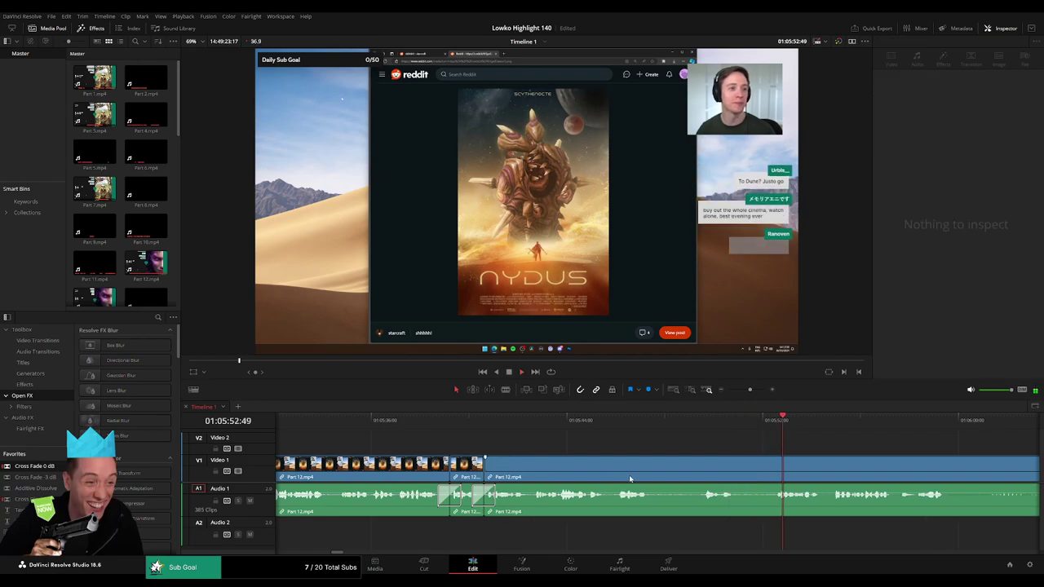
pyautogui.click(667, 468)
pyautogui.click(699, 468)
pyautogui.press('a')
pyautogui.click(682, 470)
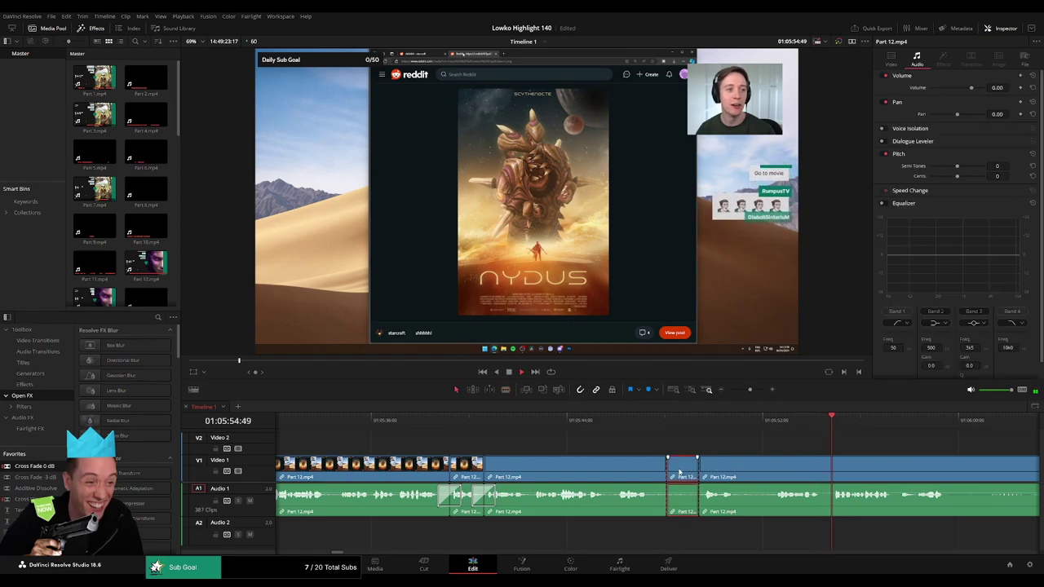
pyautogui.press('Delete')
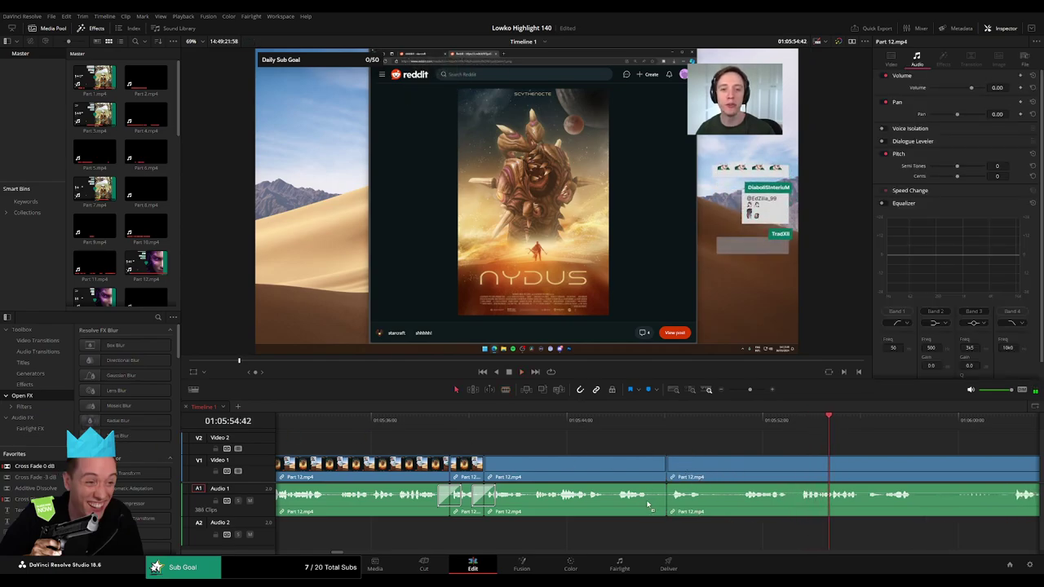
pyautogui.click(708, 471)
pyautogui.click(738, 469)
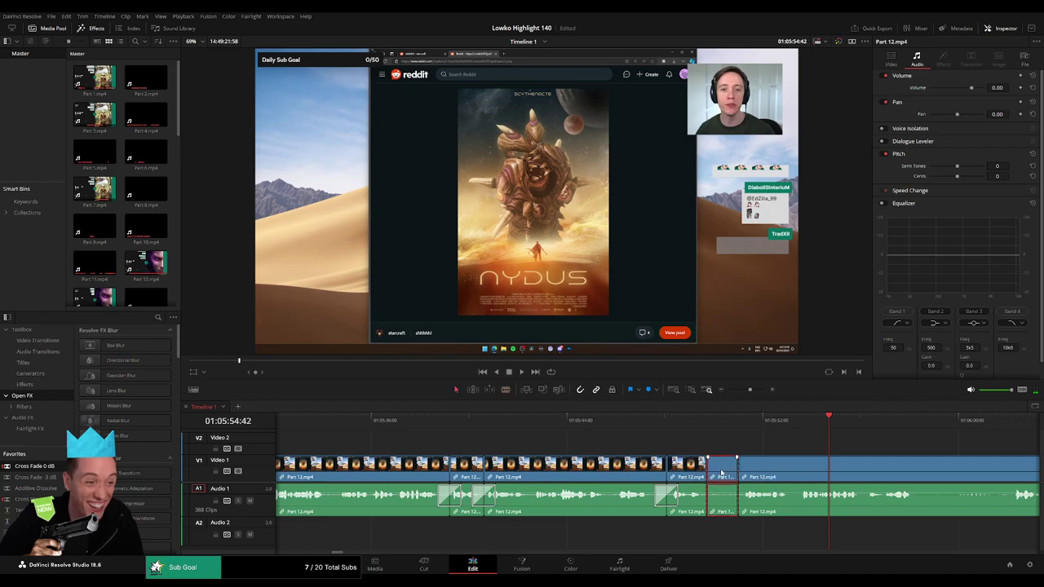
pyautogui.press('Delete')
# Play back the freshly edited Part 12 section while moving along the timeline
pyautogui.hscroll(5, 722, 473)
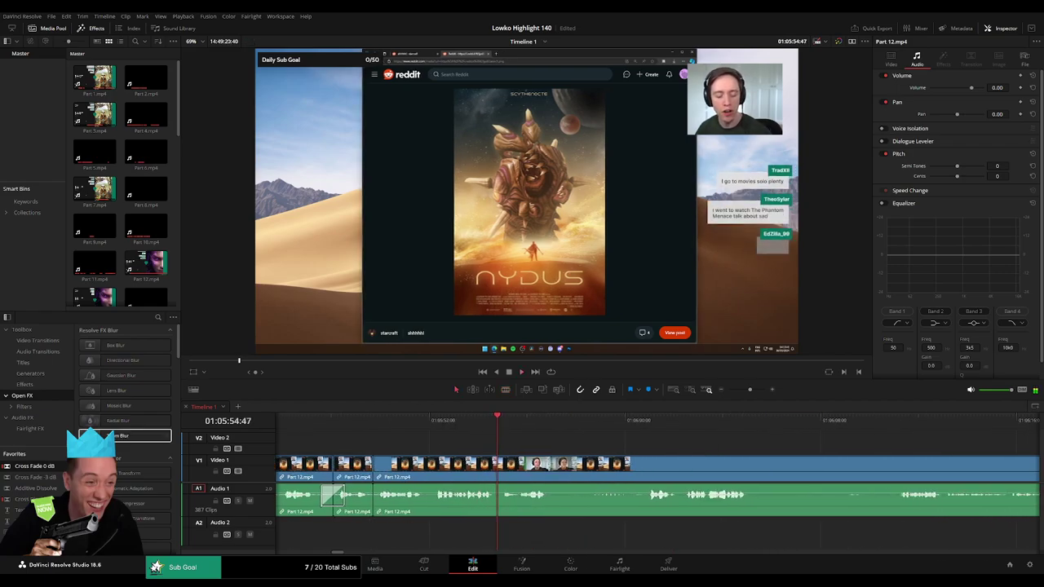
pyautogui.press('space')
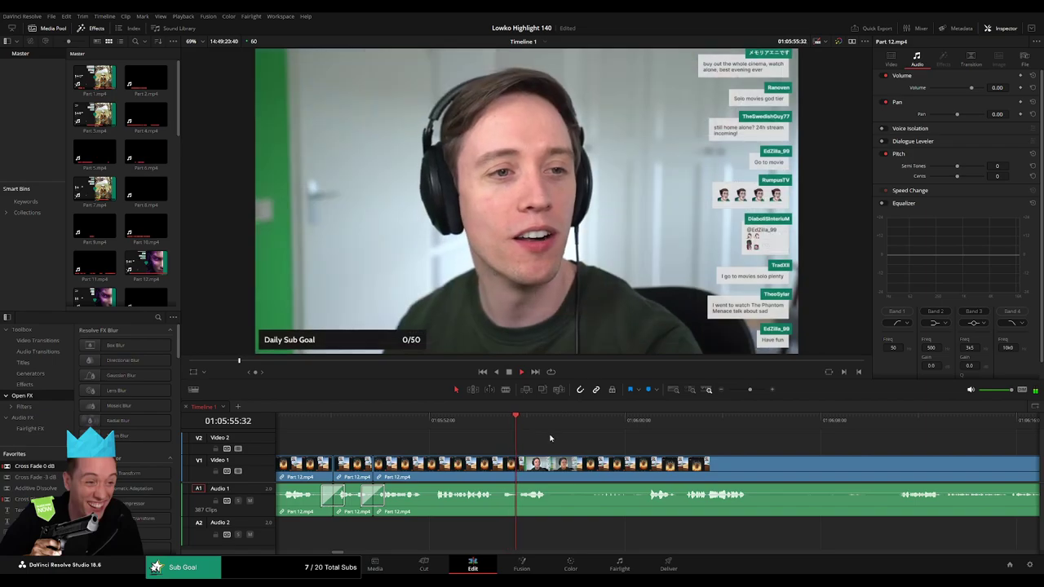
pyautogui.hscroll(1, 584, 445)
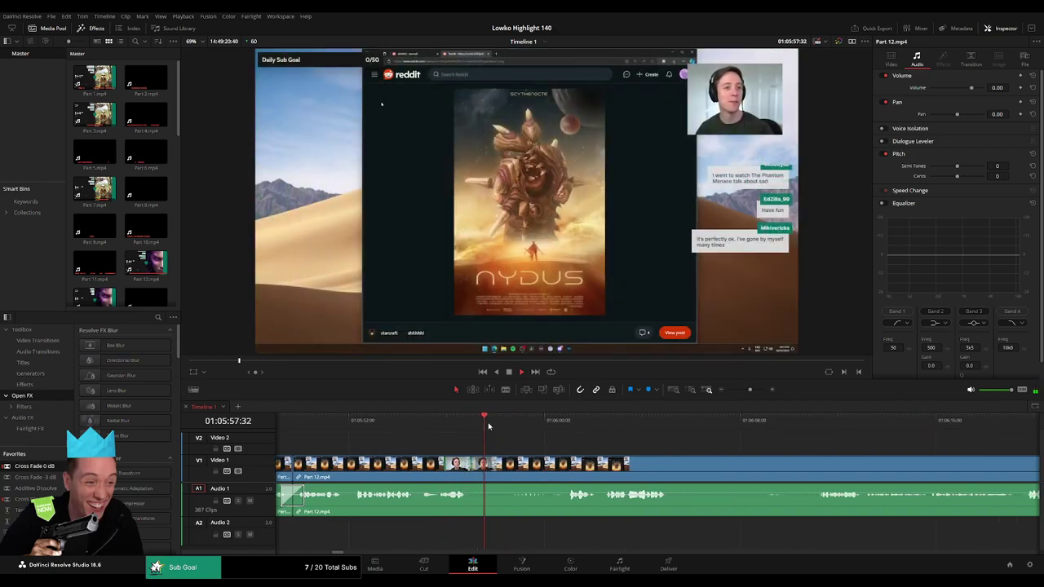
pyautogui.hscroll(2, 487, 438)
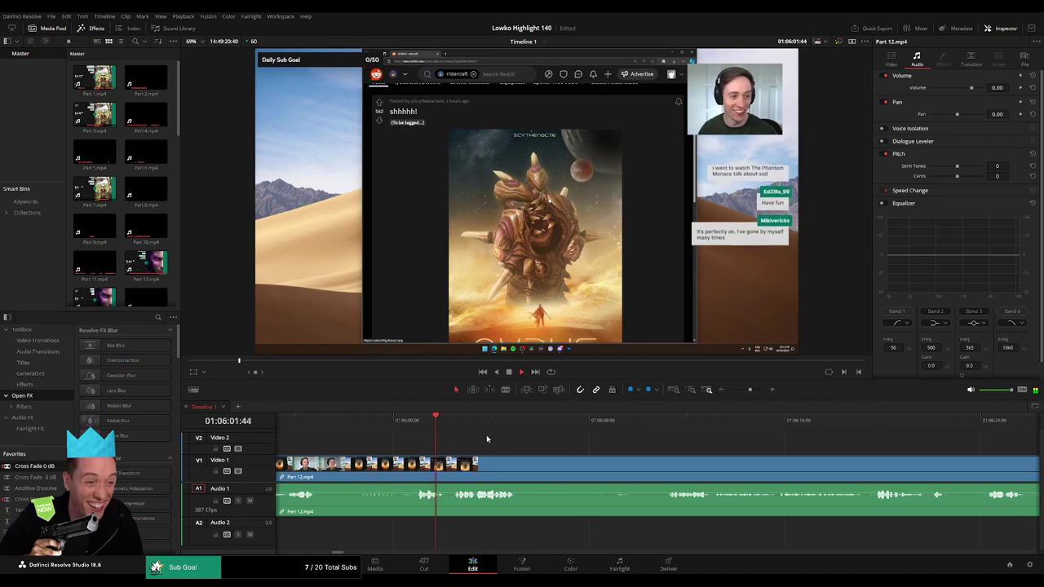
pyautogui.hscroll(1, 465, 444)
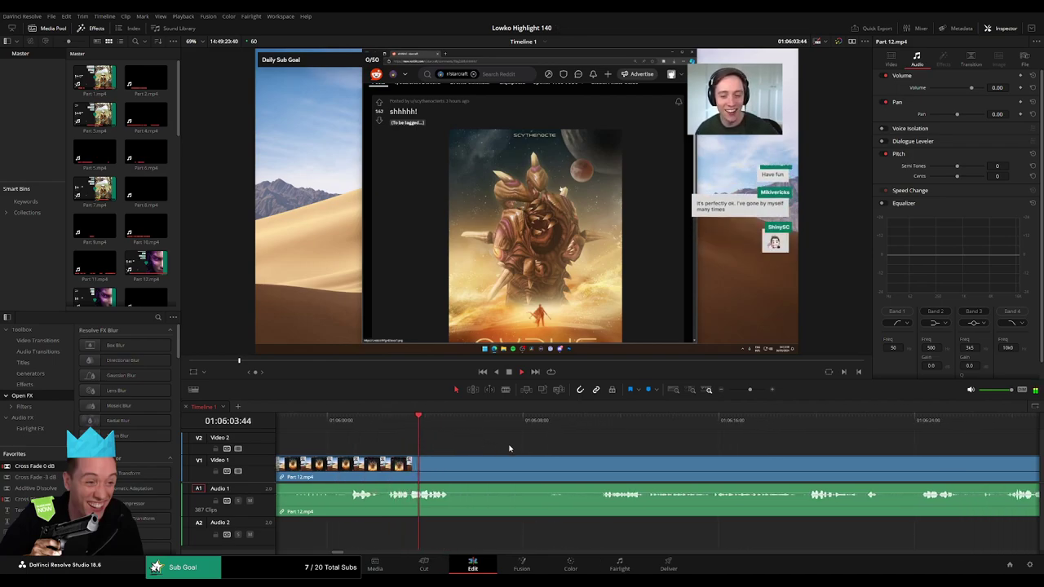
pyautogui.hscroll(1, 461, 444)
# Split Part 12 and ripple delete an unwanted stretch plus a short leftover piece
pyautogui.press('b')
pyautogui.click(409, 463)
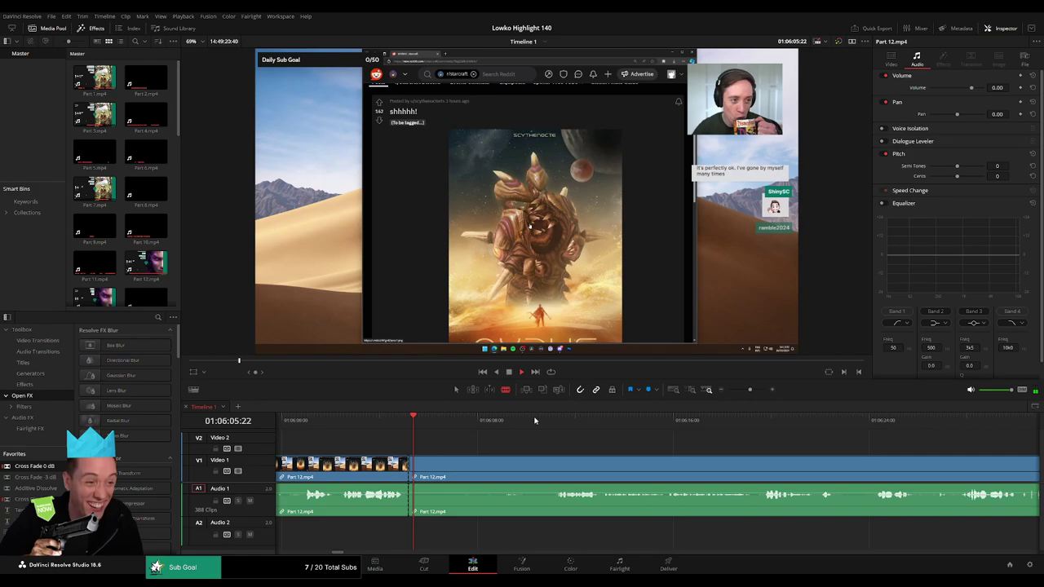
pyautogui.click(550, 420)
pyautogui.hscroll(1, 622, 444)
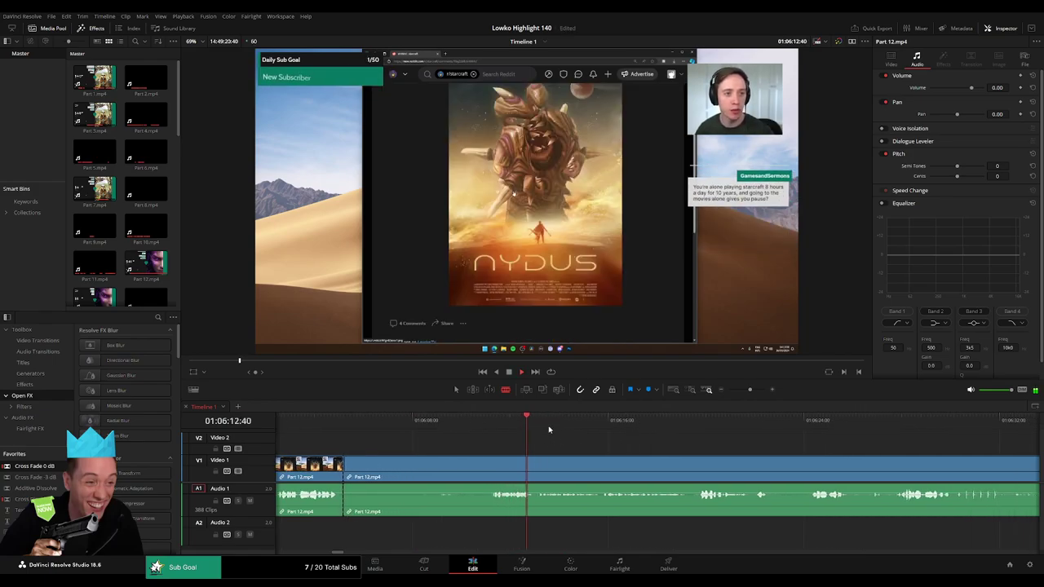
pyautogui.click(566, 420)
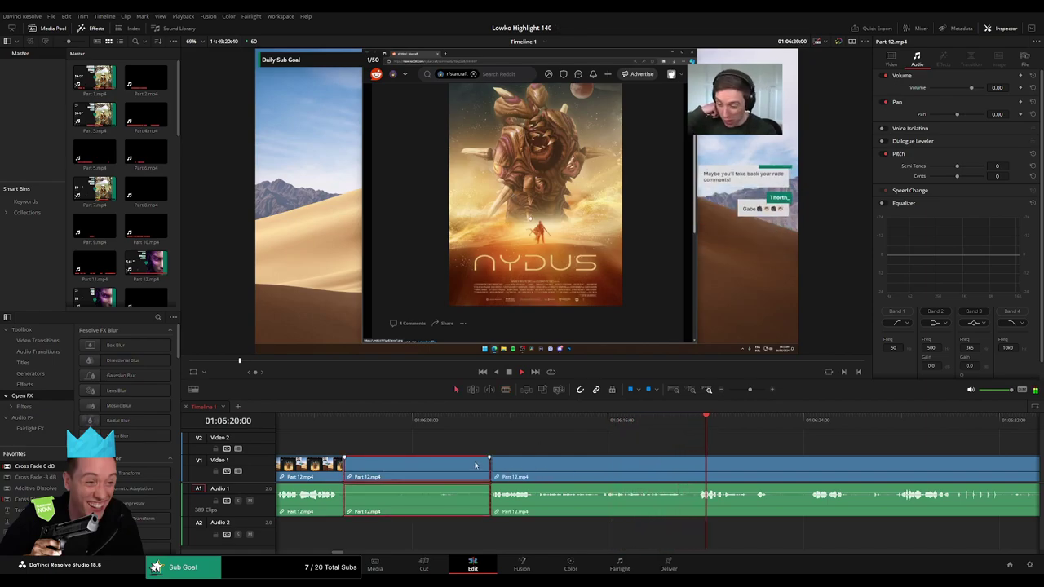
pyautogui.click(420, 466)
pyautogui.press('Delete')
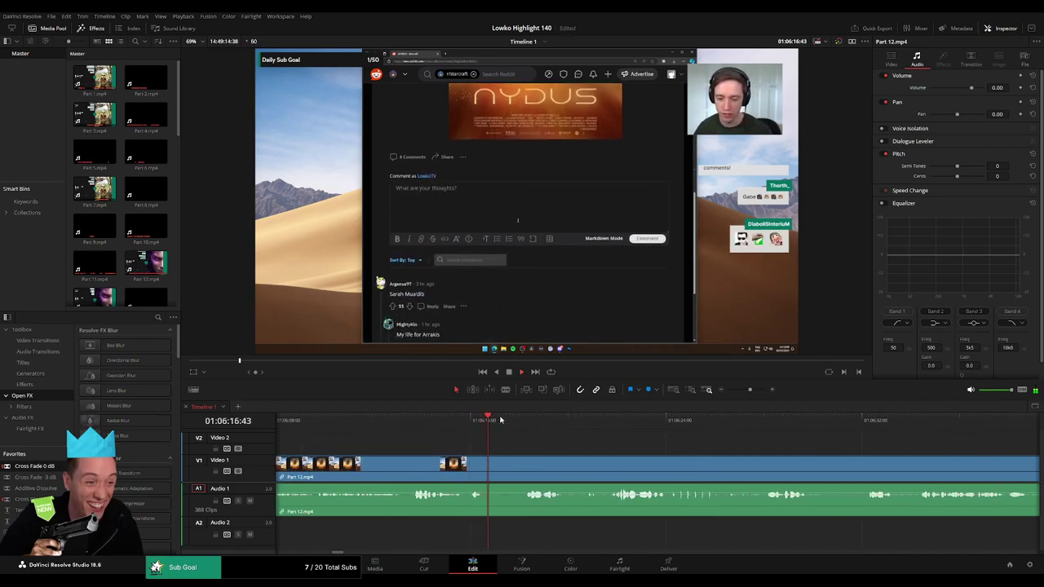
pyautogui.click(526, 422)
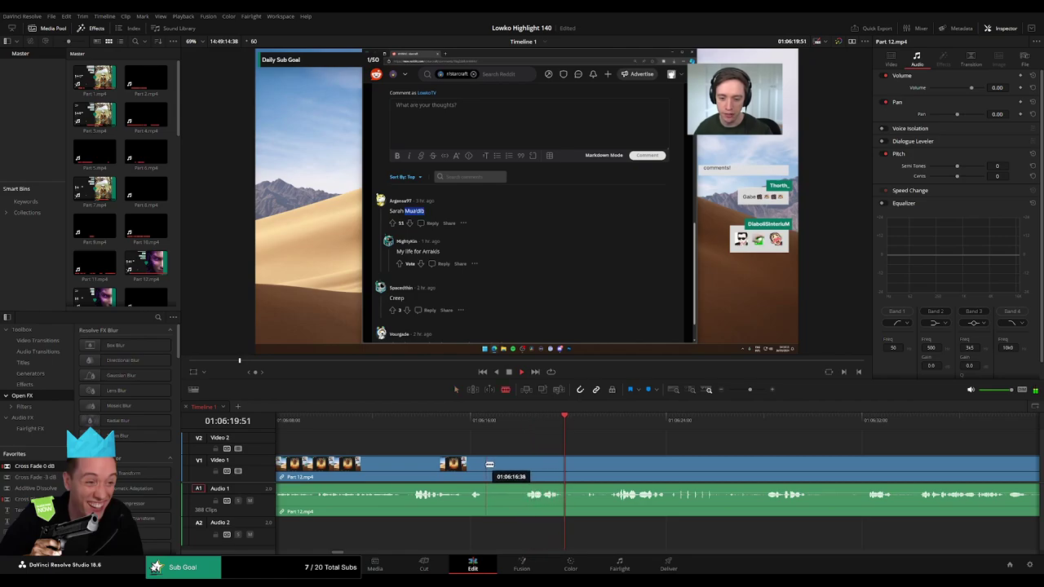
pyautogui.click(521, 462)
pyautogui.press('Delete')
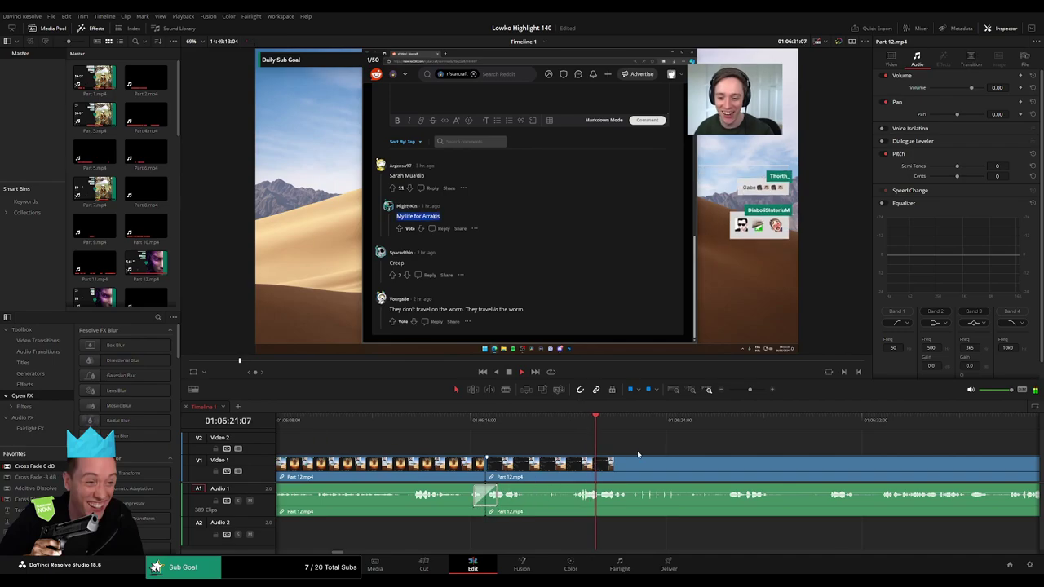
# Blade the Part 12 clip at a new point further along
pyautogui.hscroll(3, 490, 447)
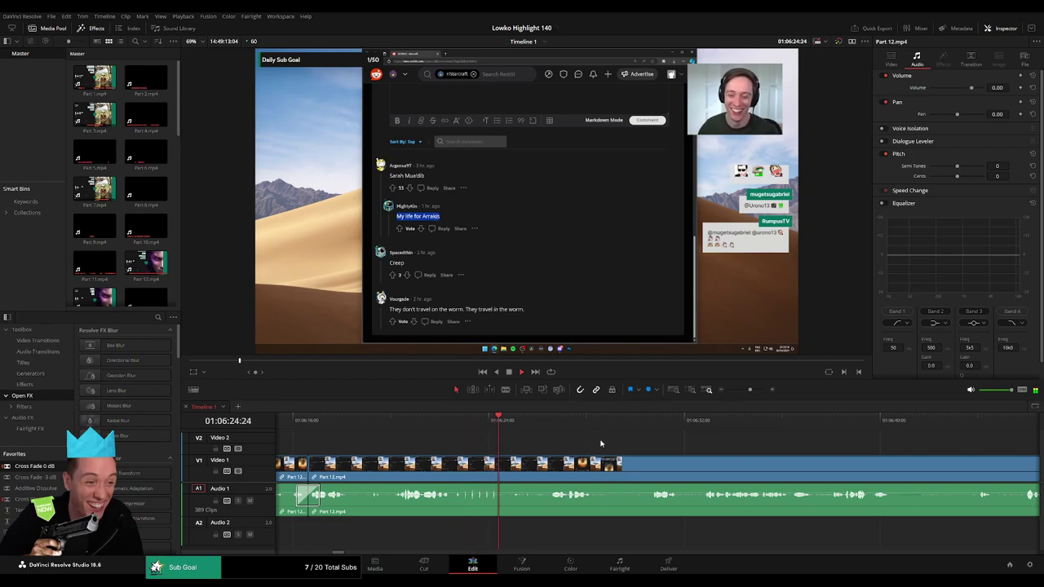
pyautogui.hscroll(1, 494, 441)
pyautogui.hscroll(1, 490, 437)
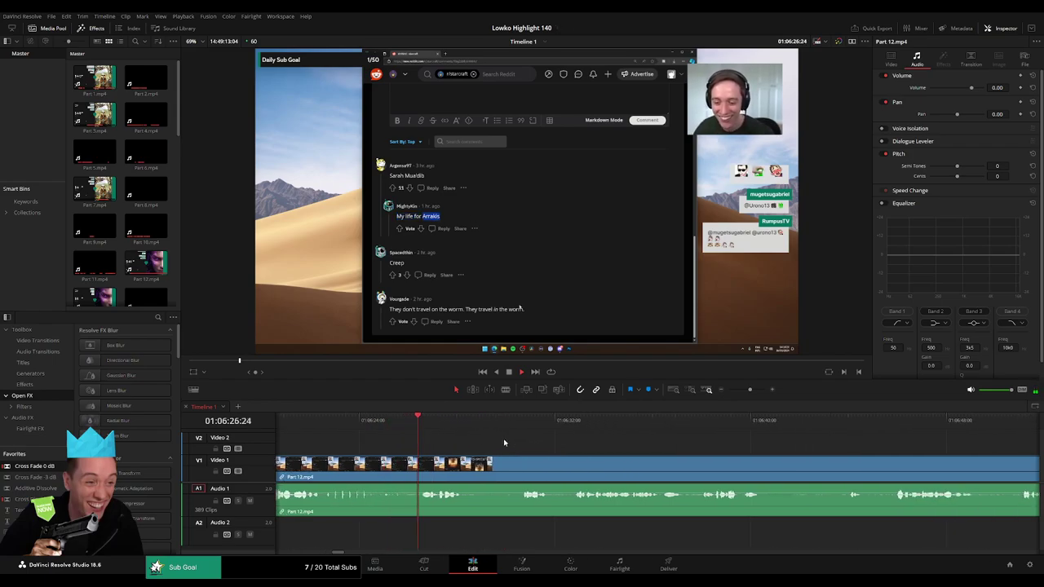
pyautogui.hscroll(1, 489, 439)
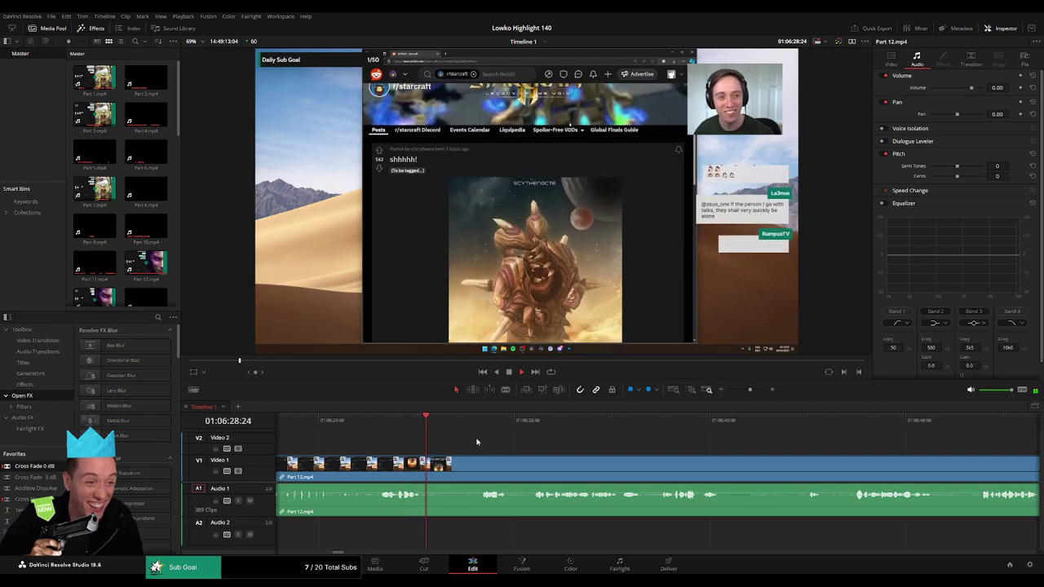
pyautogui.press('b')
pyautogui.click(426, 467)
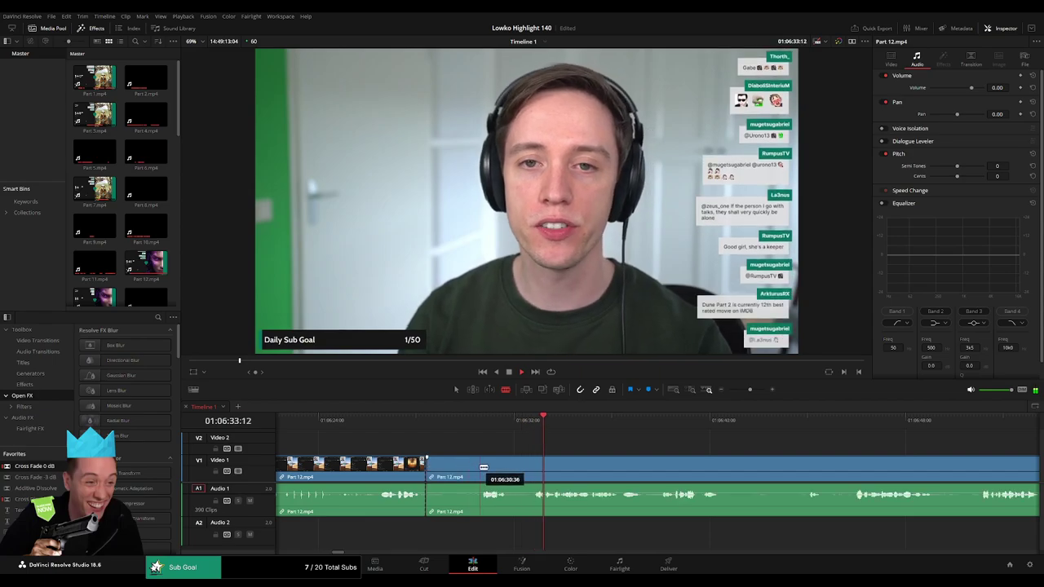
# Replay the new cut, then skip ahead through the footage to around 01:07:36
pyautogui.click(412, 422)
pyautogui.click(546, 420)
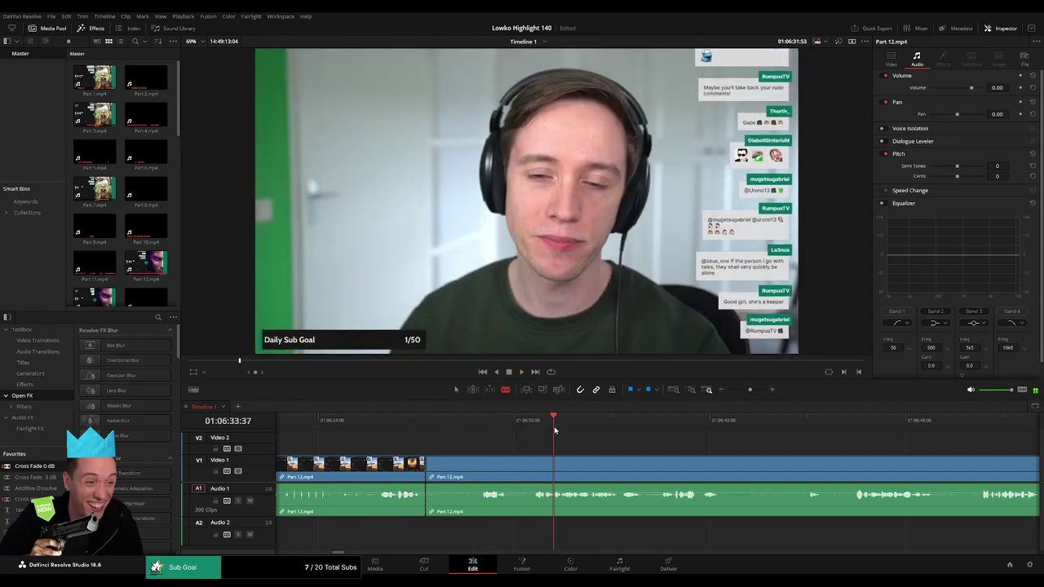
pyautogui.click(836, 419)
pyautogui.scroll(-2, 767, 419)
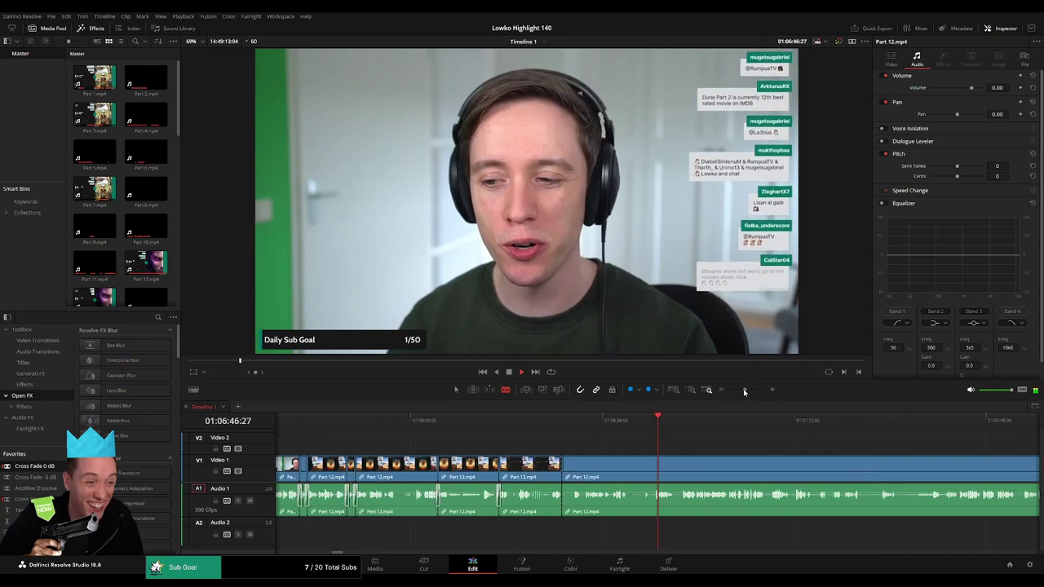
pyautogui.click(709, 419)
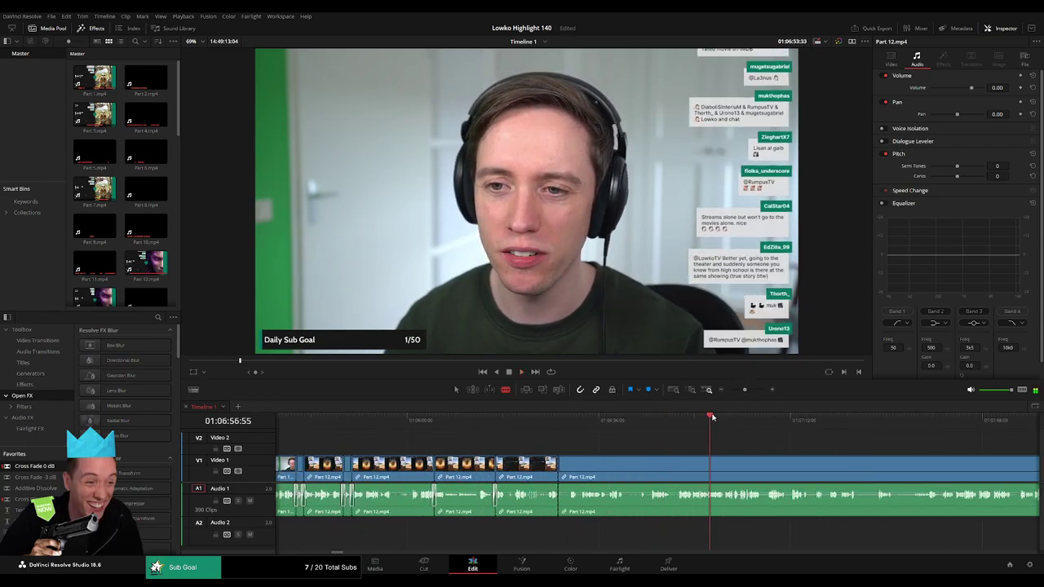
pyautogui.scroll(-2, 620, 420)
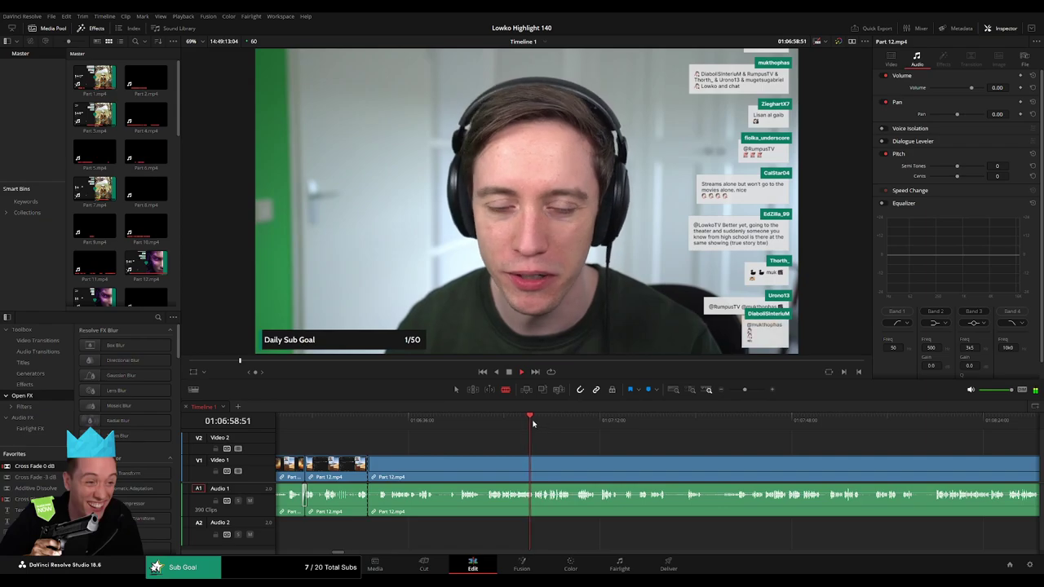
pyautogui.click(553, 420)
pyautogui.click(652, 420)
pyautogui.click(730, 420)
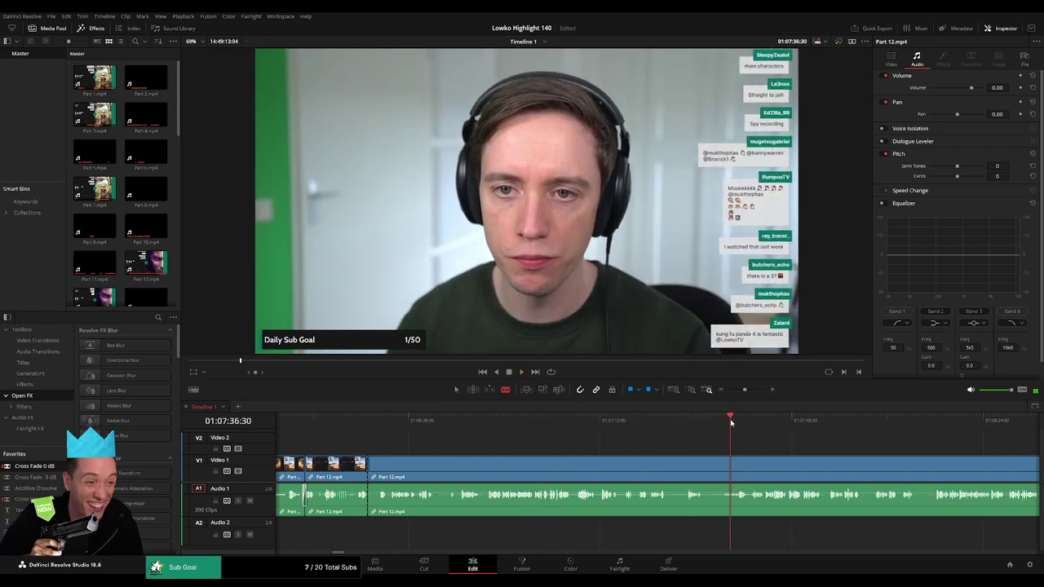
pyautogui.scroll(-2, 786, 449)
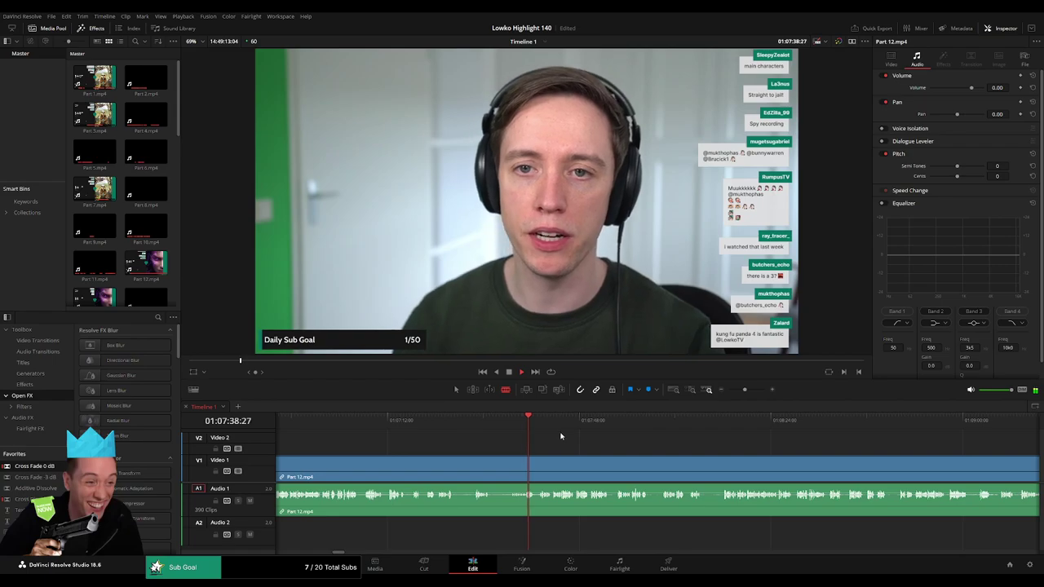
# Skim forward through Part 12 to around 01:10:33
pyautogui.click(553, 420)
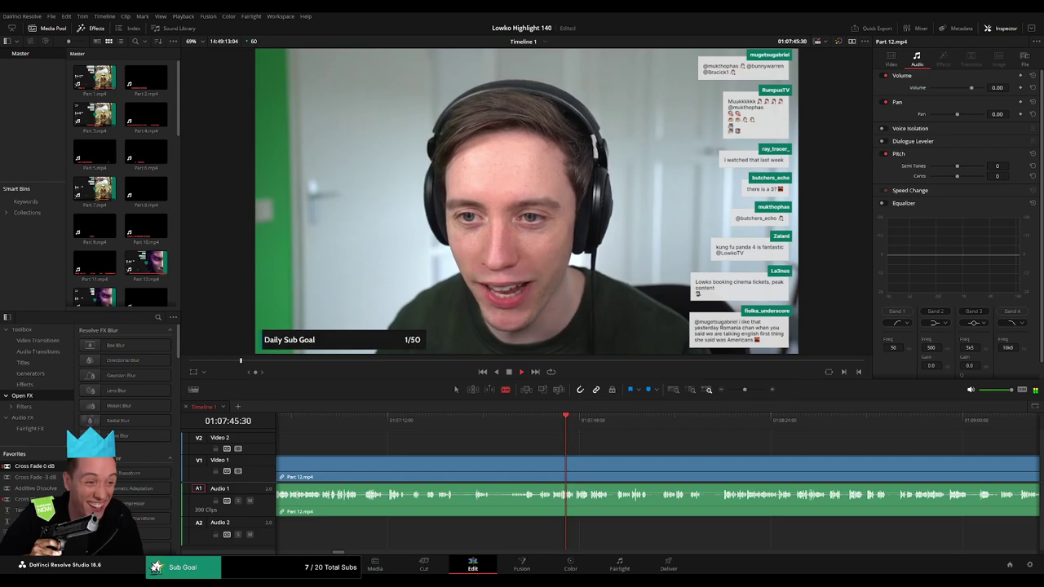
pyautogui.hscroll(3, 545, 436)
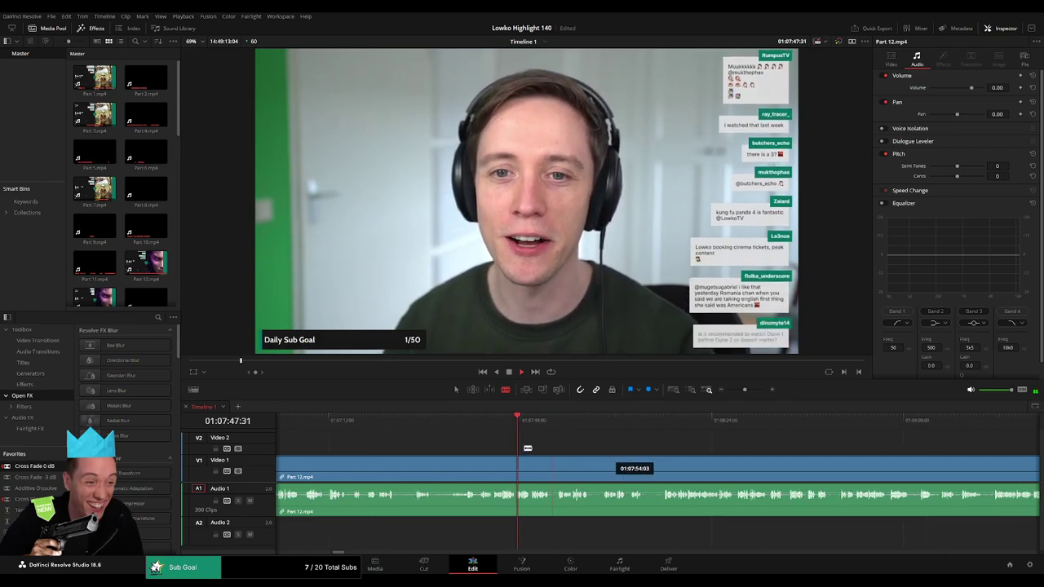
pyautogui.hscroll(3, 545, 436)
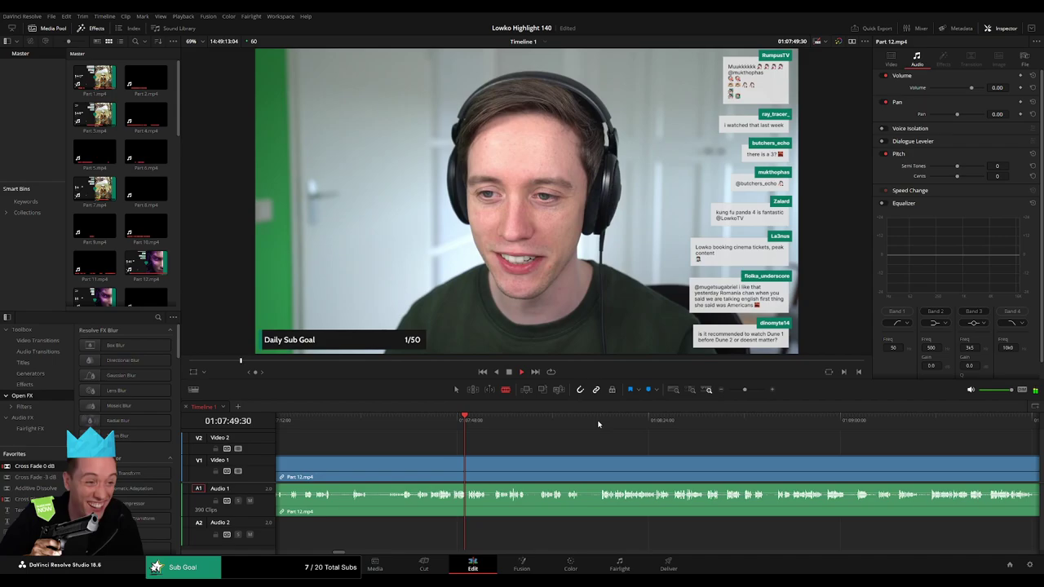
pyautogui.hscroll(3, 518, 427)
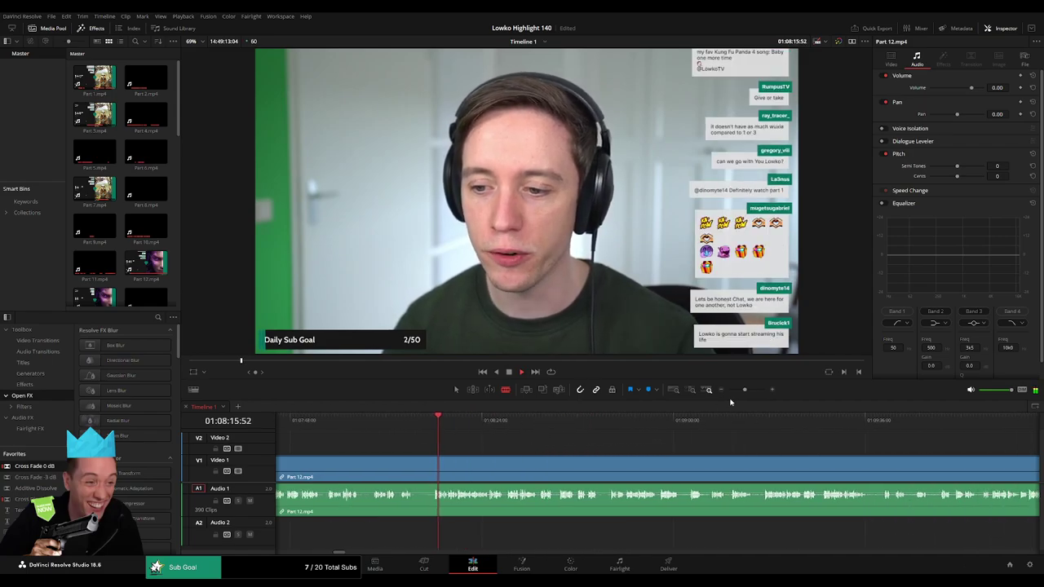
pyautogui.moveTo(745, 389); pyautogui.dragTo(741, 393)
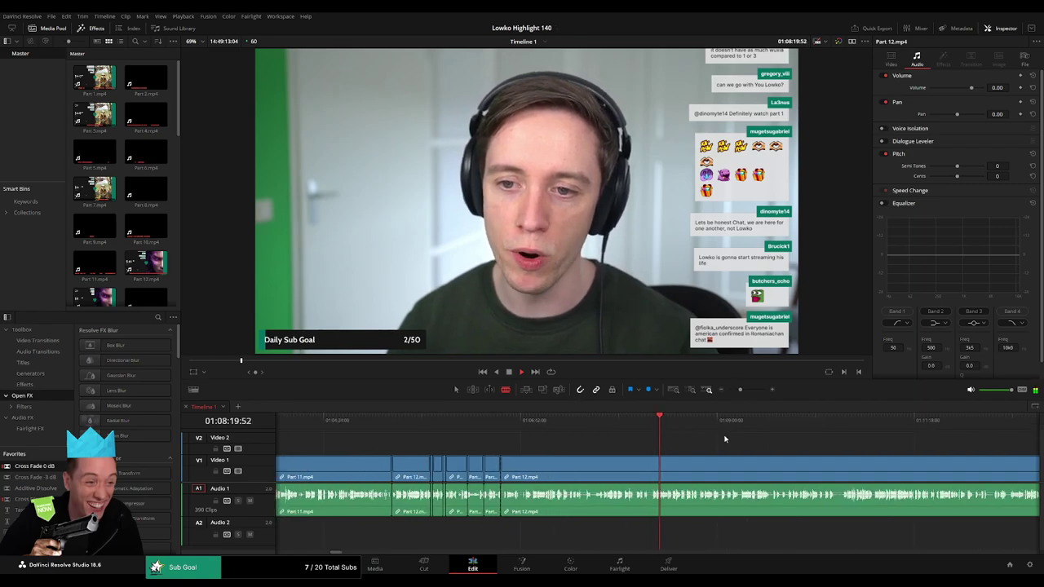
pyautogui.hscroll(3, 520, 427)
pyautogui.hscroll(2, 585, 427)
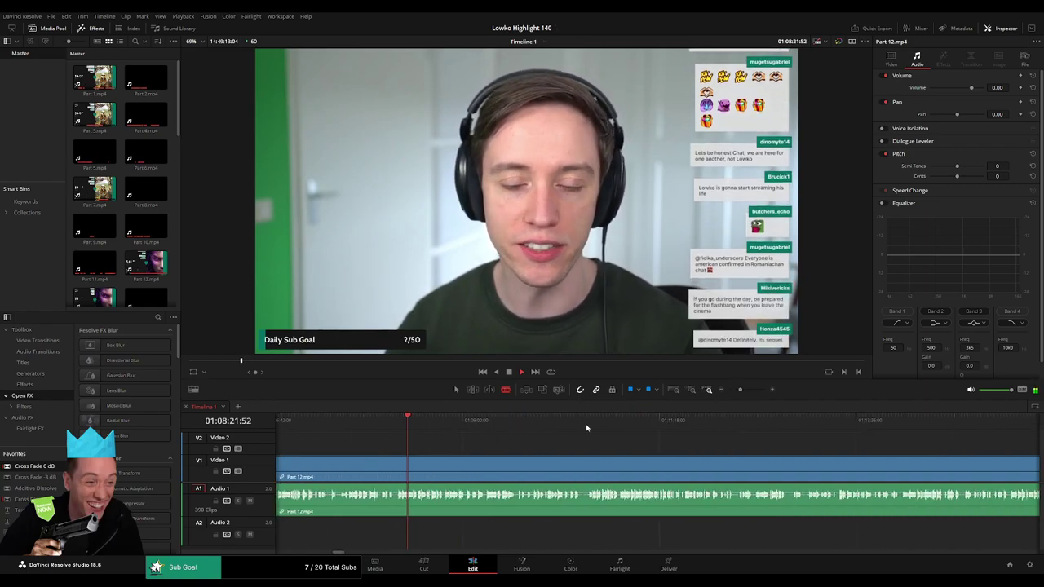
pyautogui.click(590, 425)
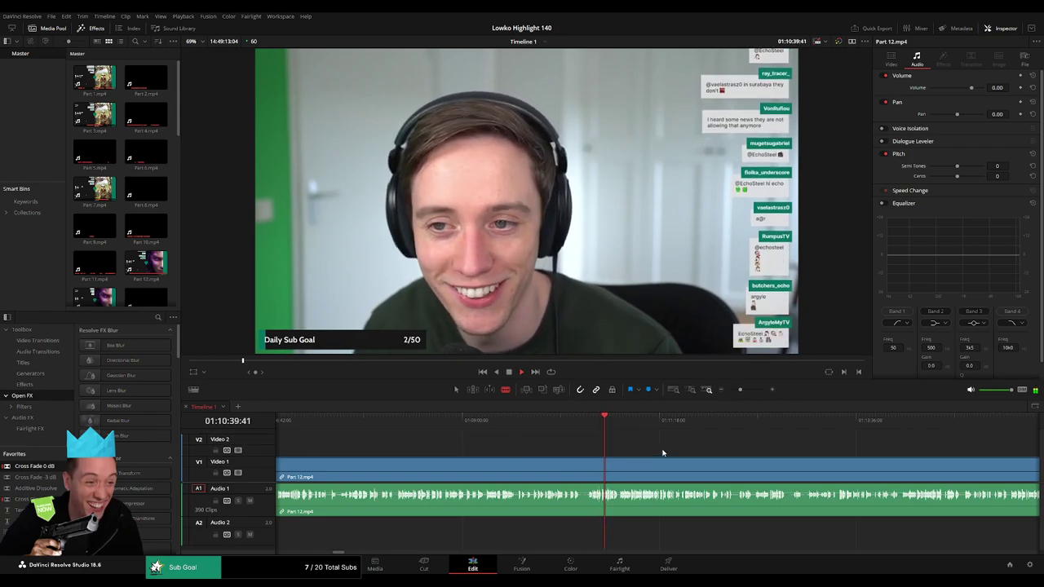
# Scrub ahead to 01:11:27 and beyond, rewatching a few seconds before resuming playback
pyautogui.hscroll(3, 500, 440)
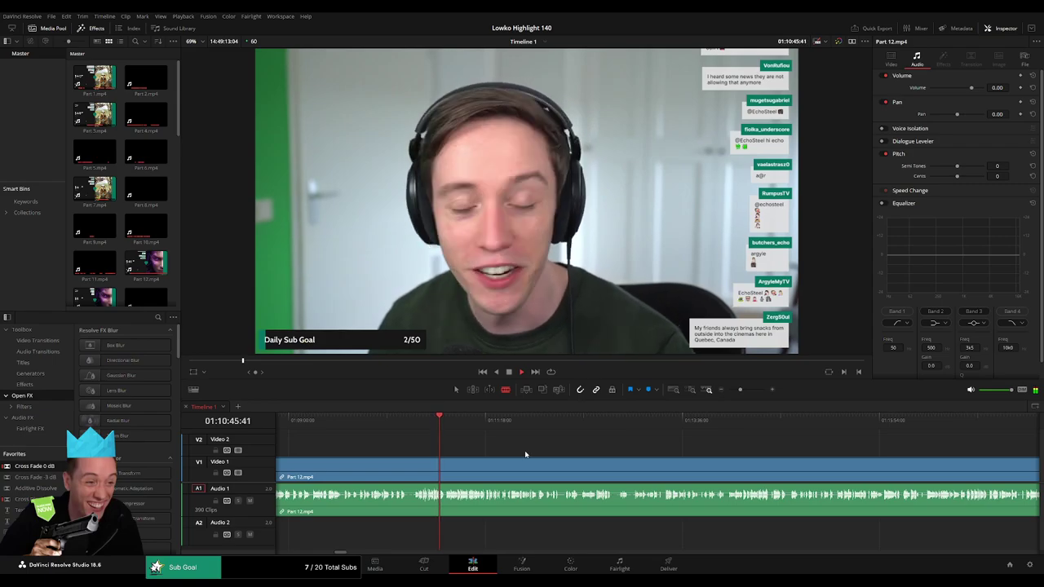
pyautogui.moveTo(466, 420); pyautogui.dragTo(712, 456)
pyautogui.hscroll(3, 534, 440)
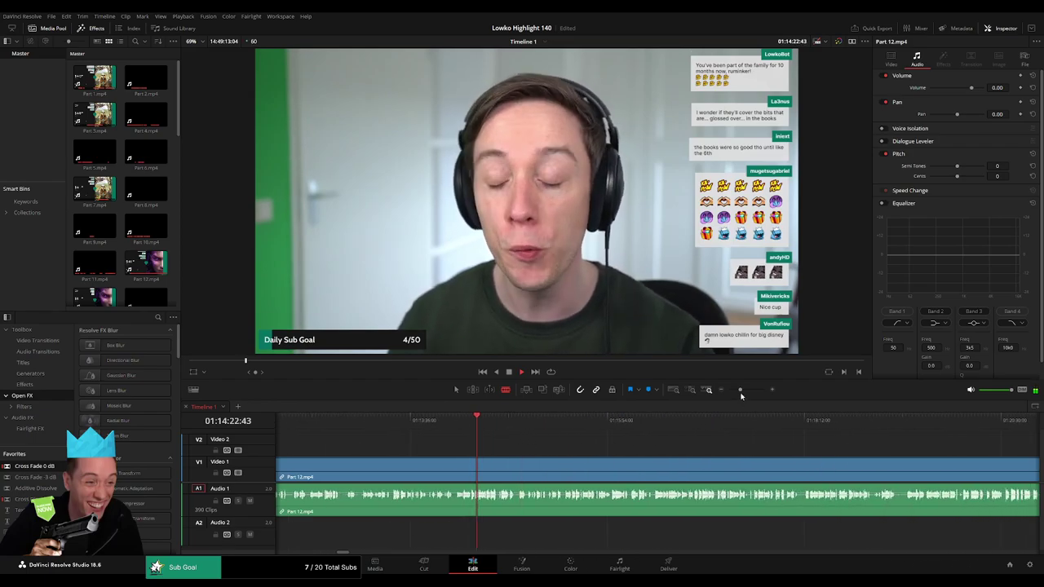
pyautogui.moveTo(741, 390)
pyautogui.mouseDown()
pyautogui.moveTo(731, 390)
pyautogui.moveTo(744, 390)
pyautogui.mouseUp()
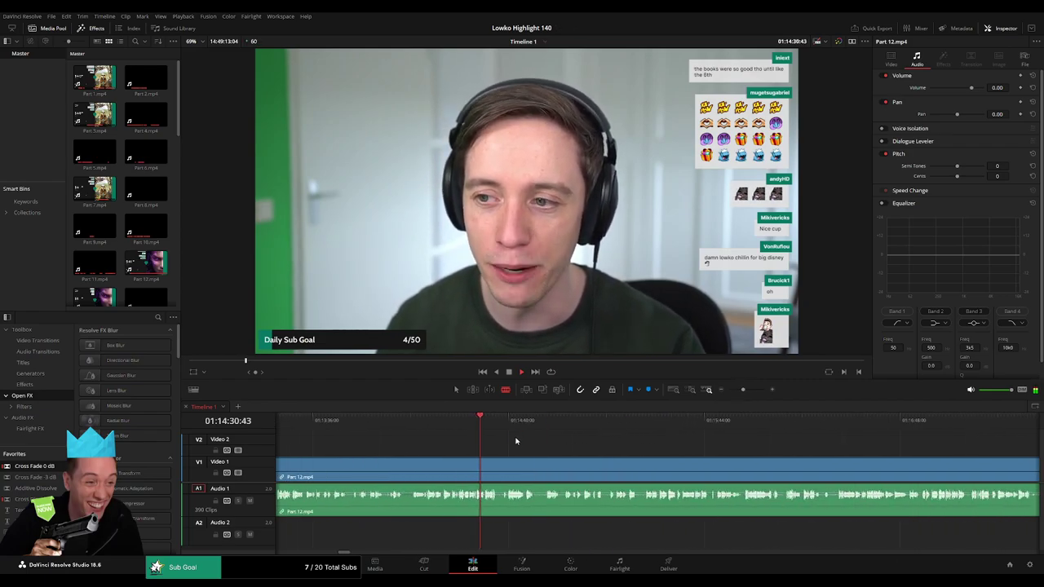
pyautogui.hscroll(1, 489, 439)
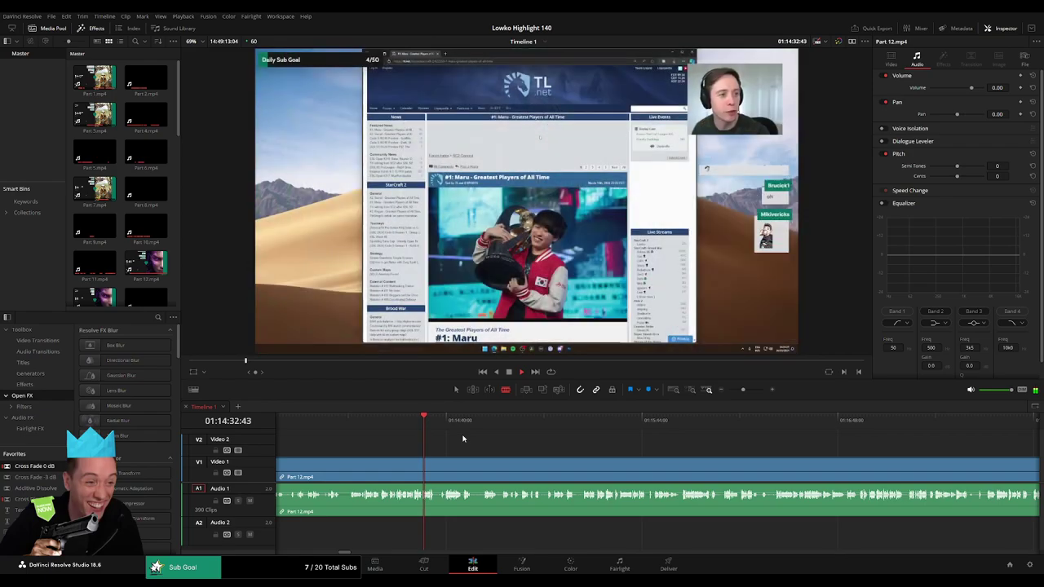
pyautogui.click(351, 421)
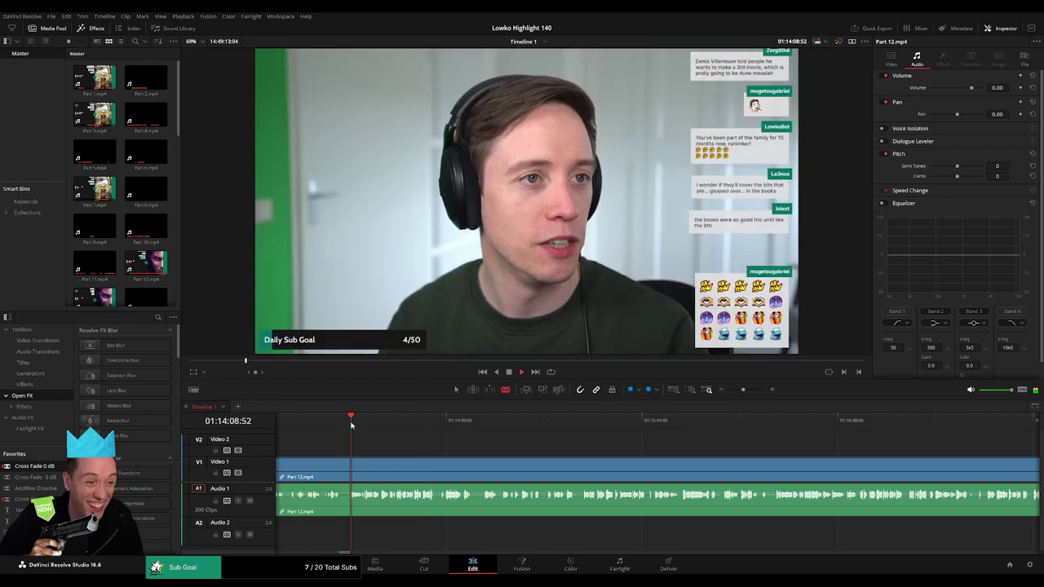
pyautogui.hscroll(-2, 486, 438)
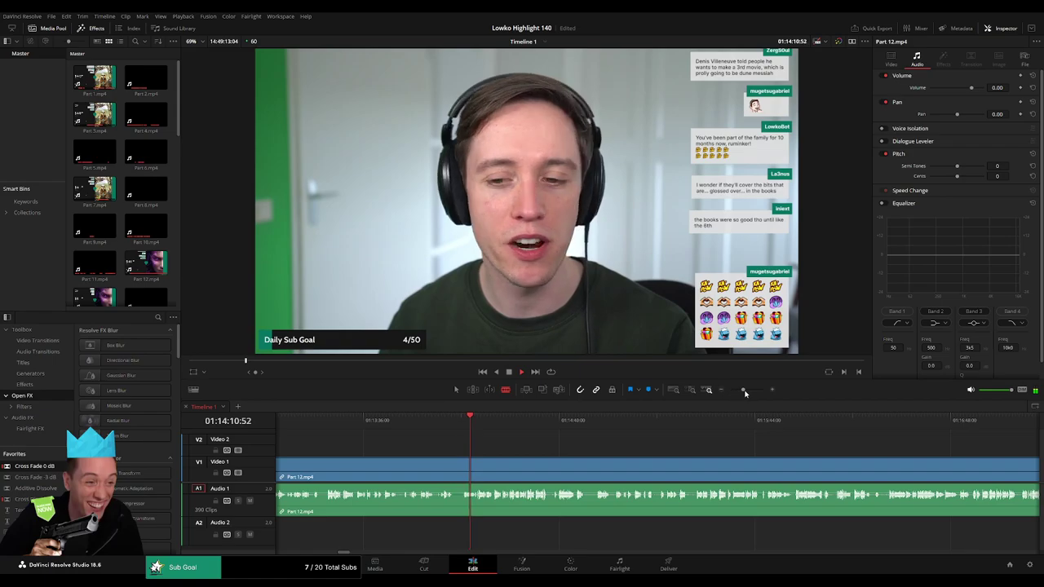
pyautogui.moveTo(744, 393); pyautogui.dragTo(748, 392)
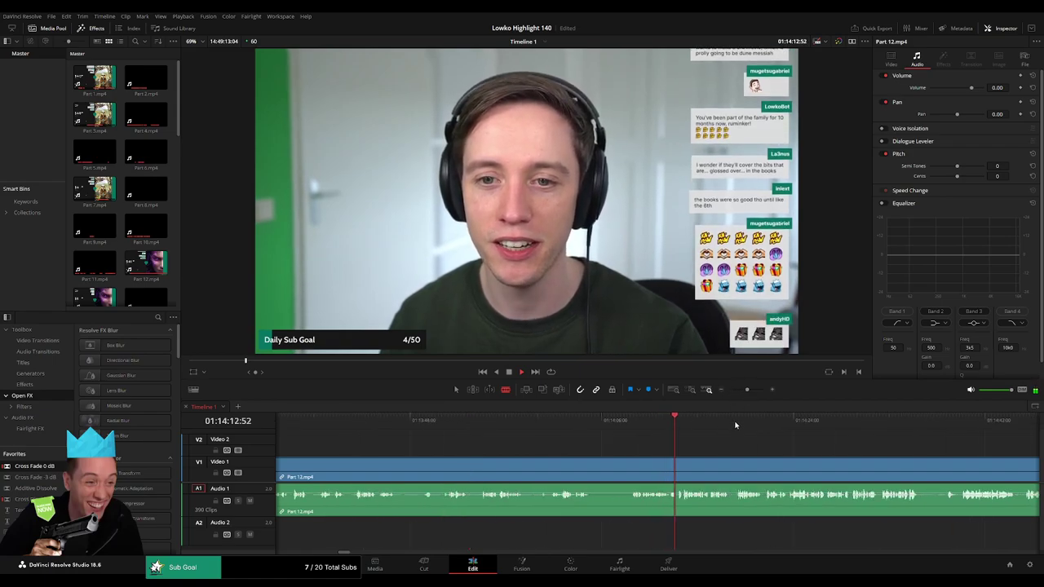
pyautogui.scroll(1, 652, 432)
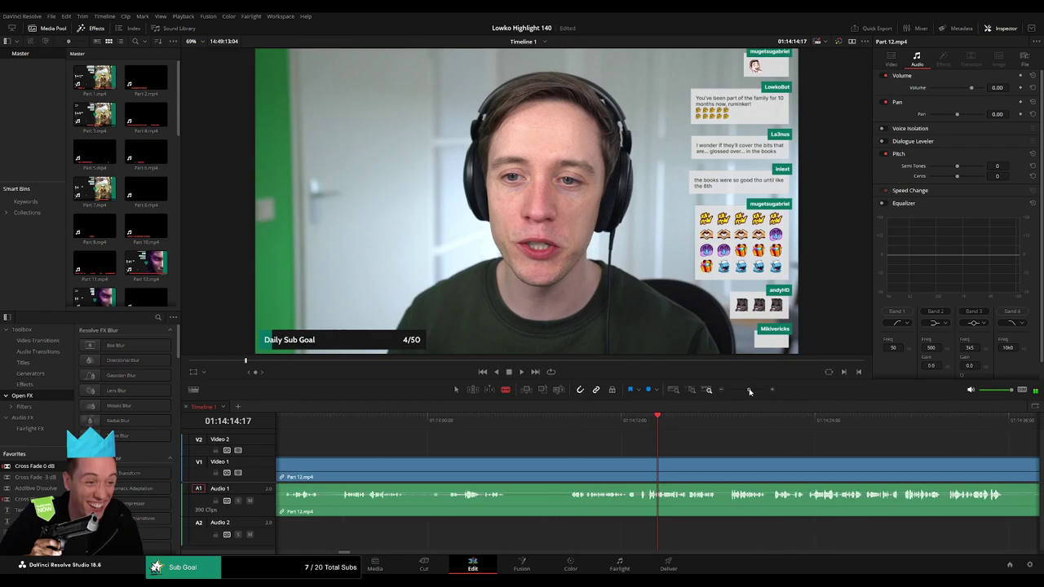
pyautogui.click(617, 425)
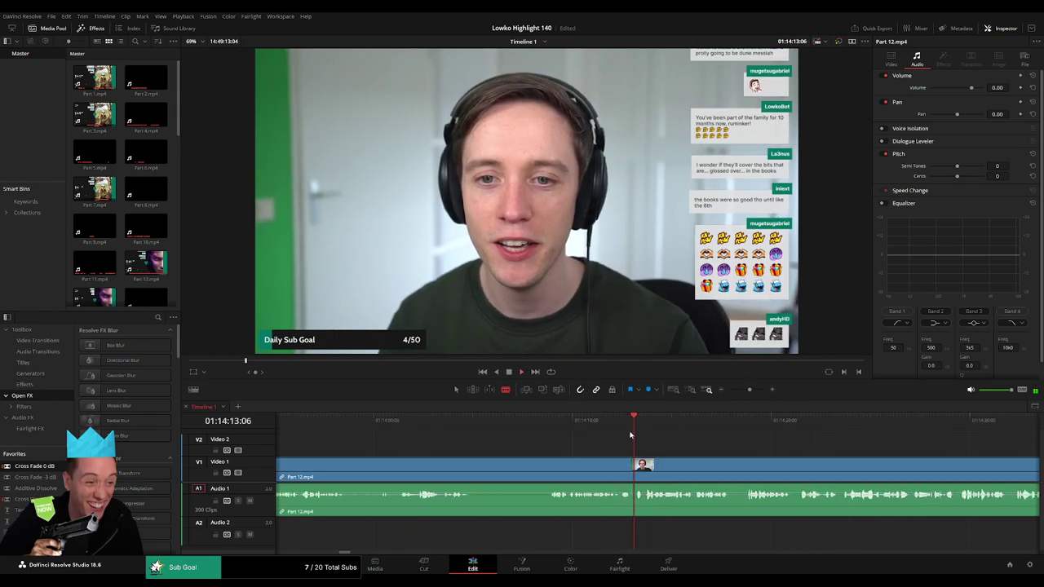
# Split Part 12 at the playhead and add a 0.6-second Cross Fade 0 dB on the audio join
pyautogui.click(638, 471)
pyautogui.press('a')
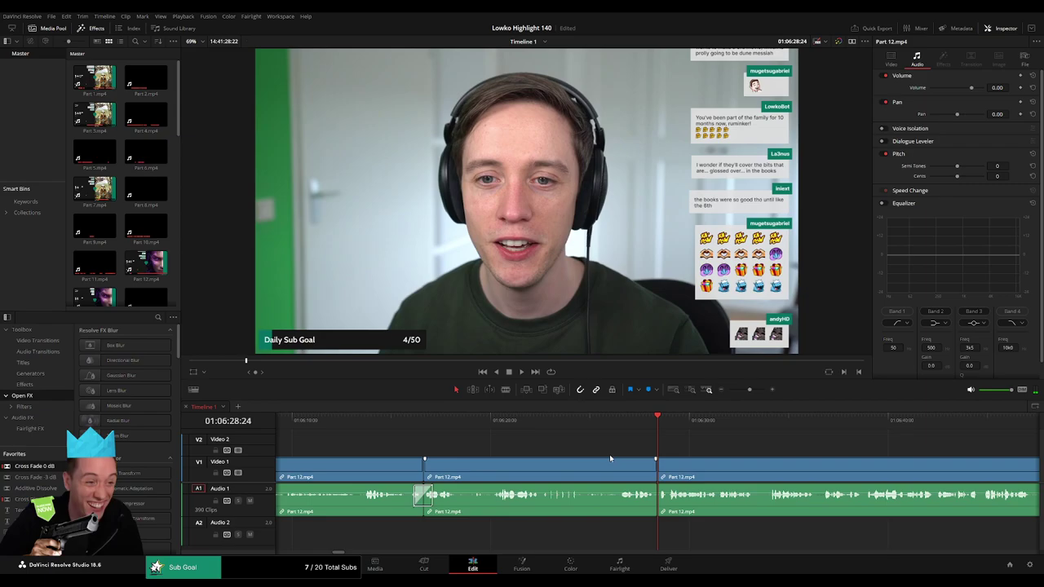
pyautogui.moveTo(55, 471); pyautogui.dragTo(657, 495)
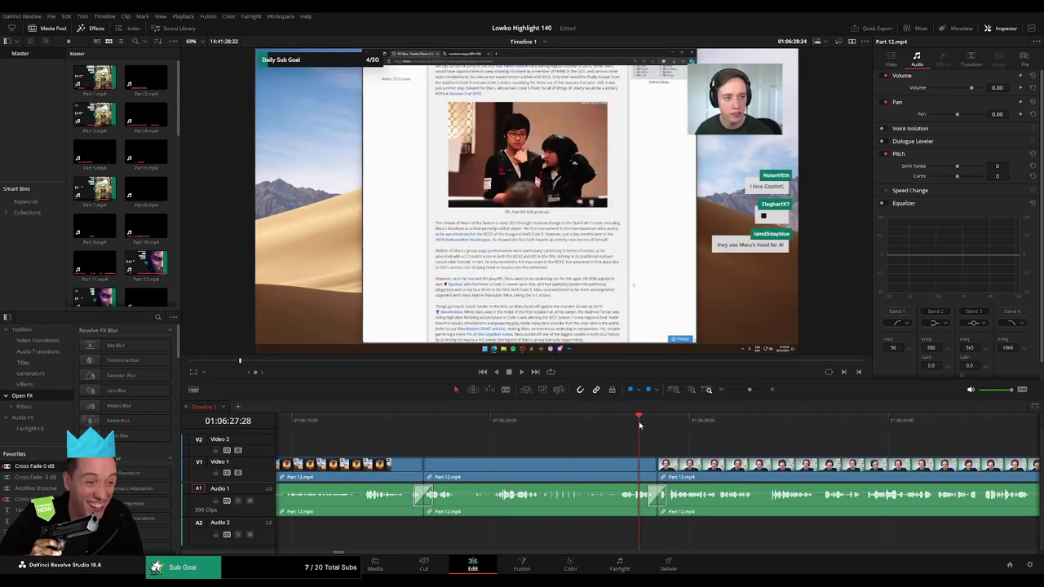
pyautogui.press('space')
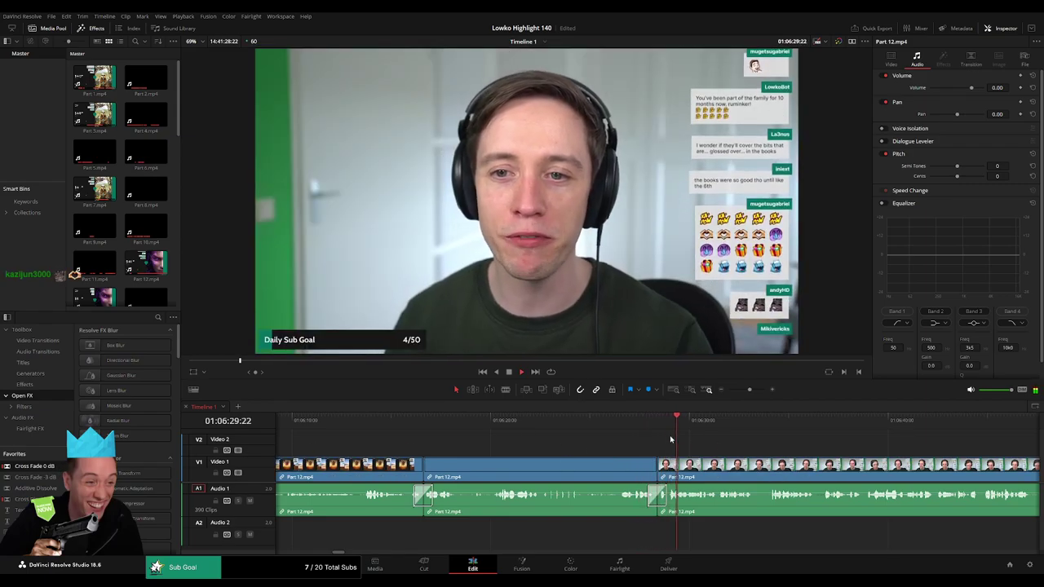
pyautogui.press('space')
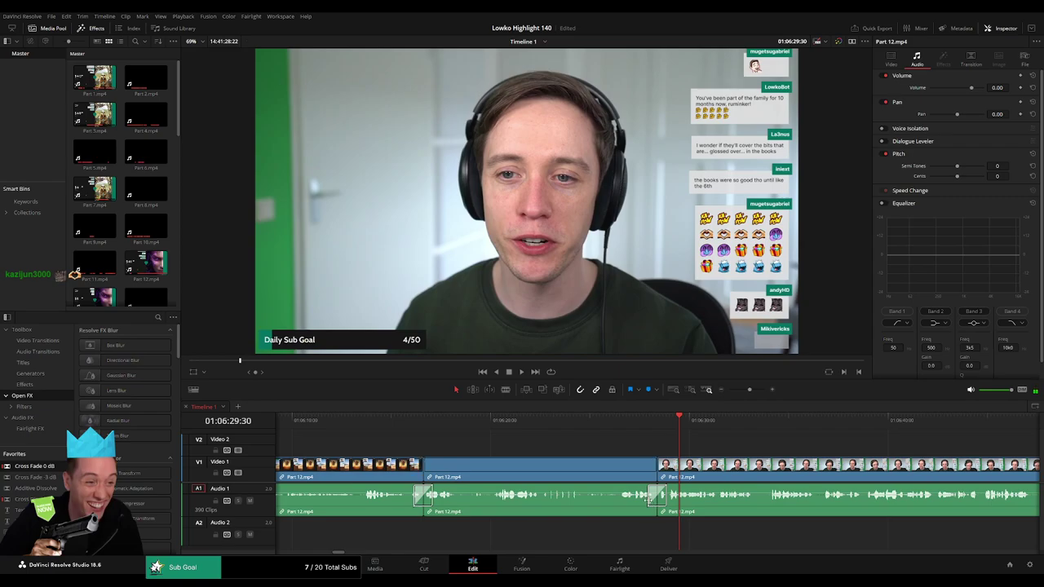
pyautogui.moveTo(651, 500); pyautogui.dragTo(653, 502)
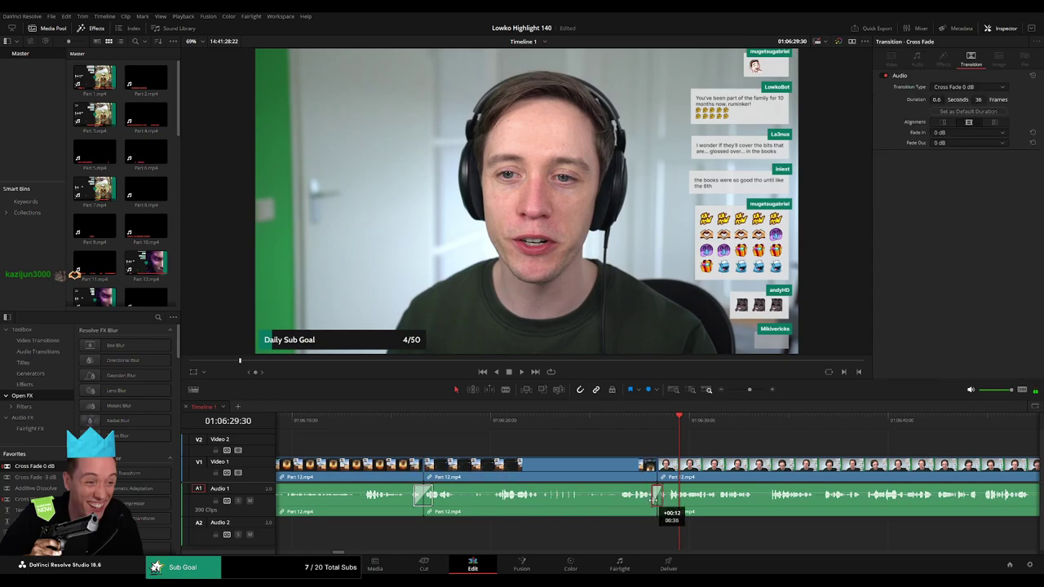
pyautogui.click(647, 434)
pyautogui.press('space')
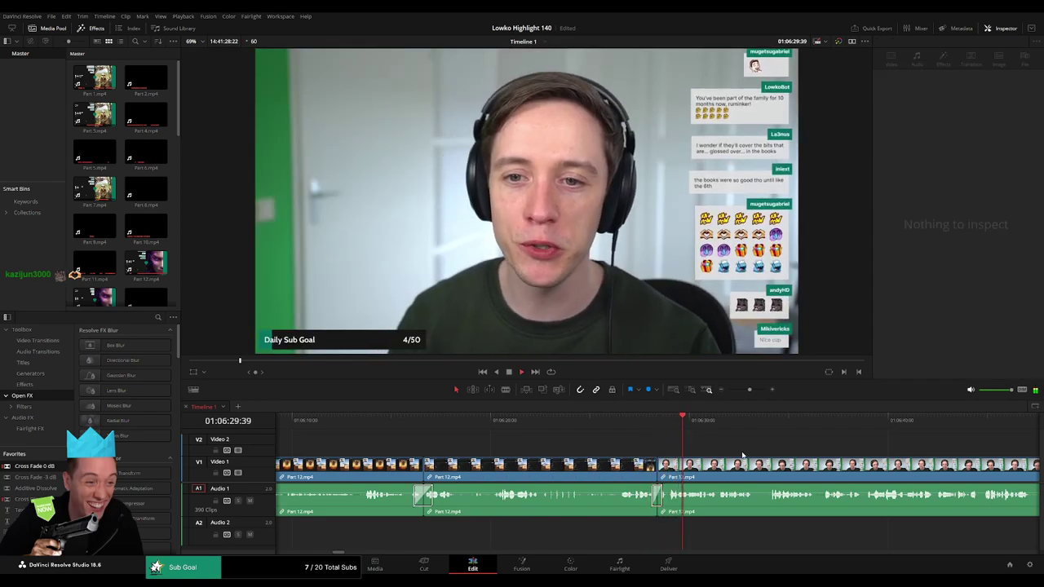
pyautogui.scroll(-5, 759, 397)
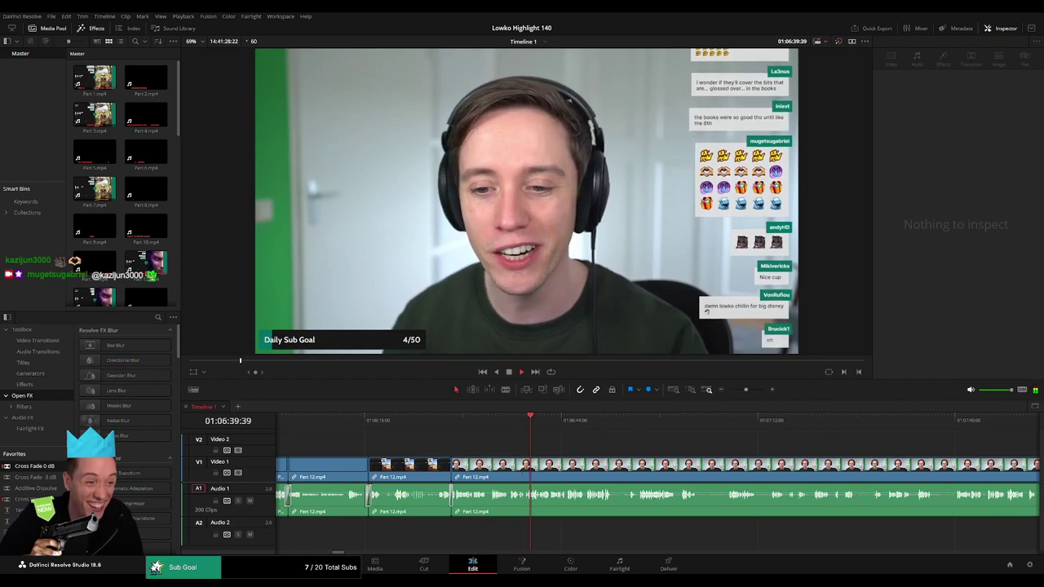
# Blade Part 12 at the playhead and ripple delete the short piece between the cuts
pyautogui.moveTo(746, 389); pyautogui.dragTo(751, 390)
pyautogui.press('b')
pyautogui.click(493, 469)
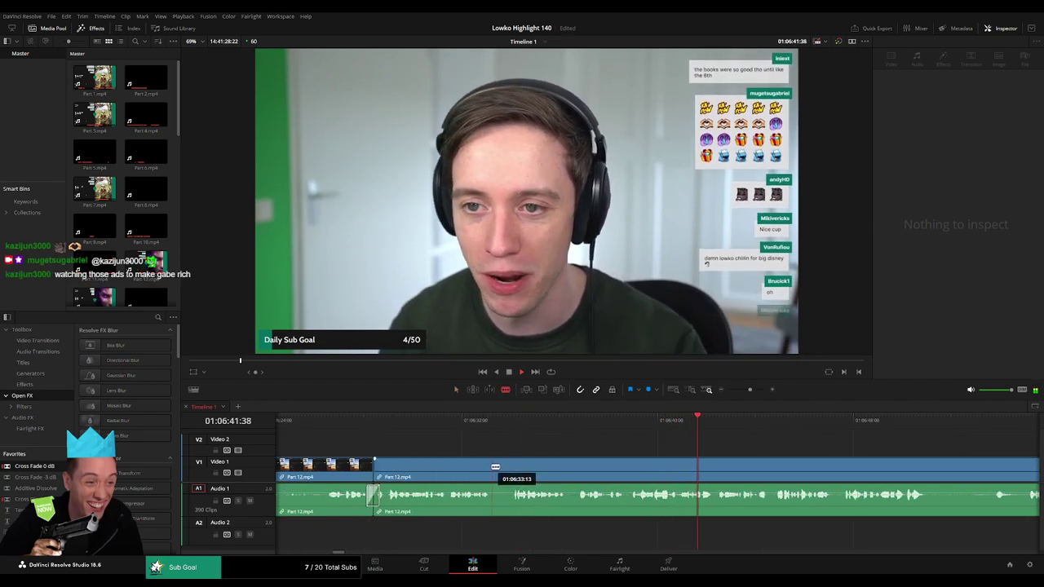
pyautogui.press('a')
pyautogui.click(501, 471)
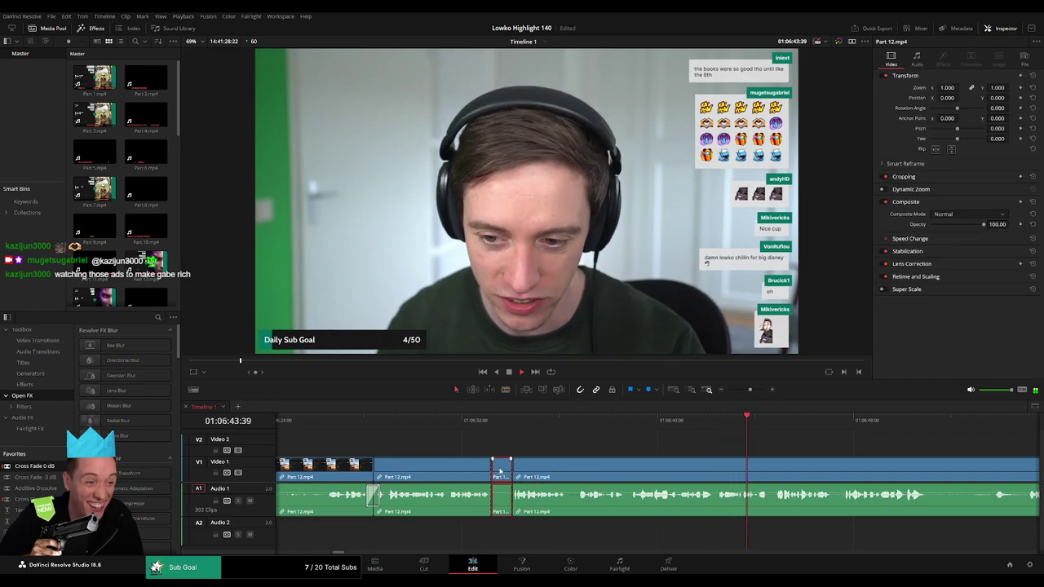
pyautogui.press('Delete')
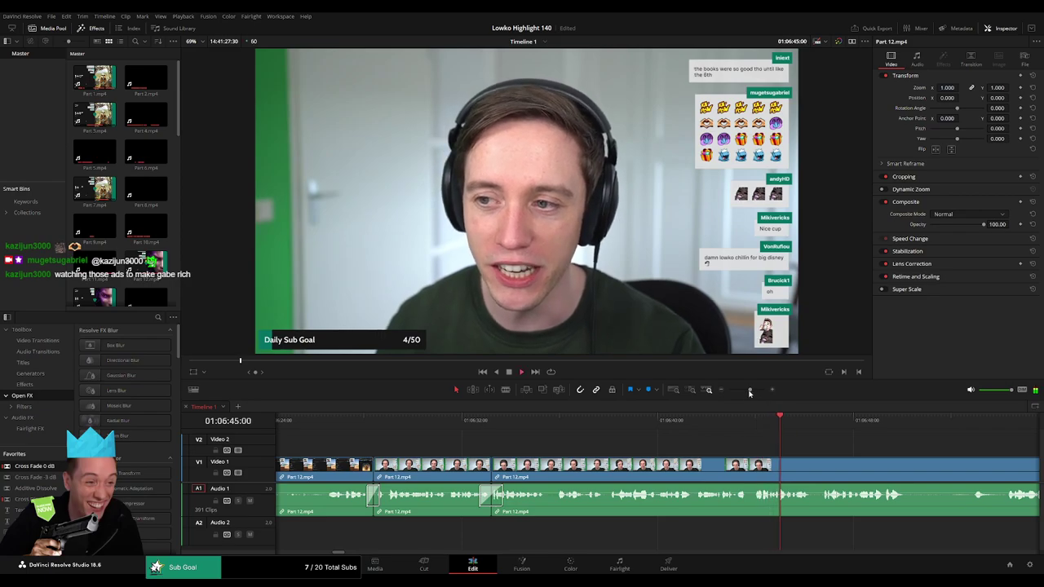
pyautogui.moveTo(750, 393); pyautogui.dragTo(745, 393)
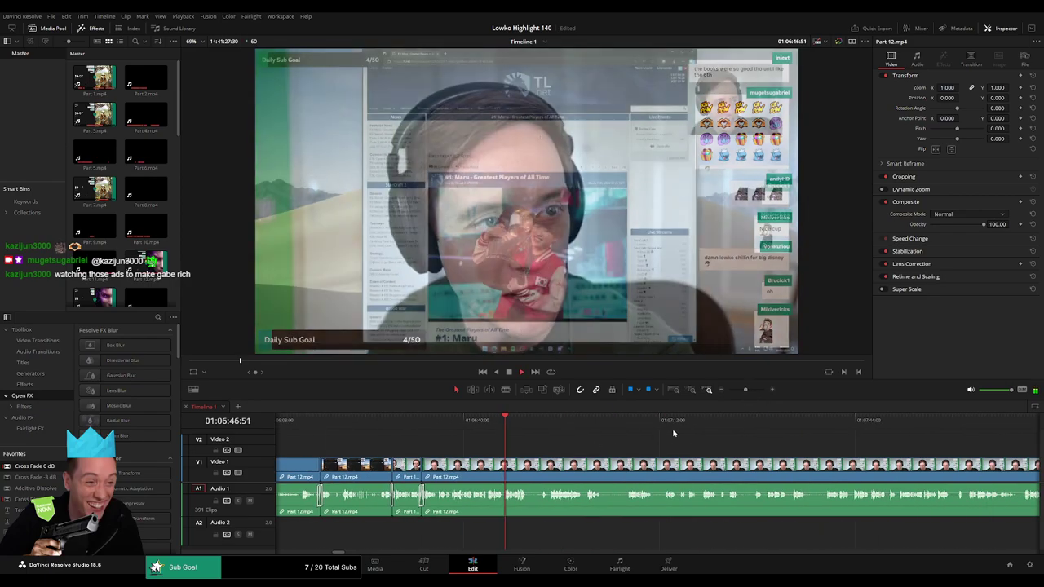
# Blade Part 12 at a later point, replay before the cut, and zoom in for finer editing
pyautogui.scroll(-3, 540, 447)
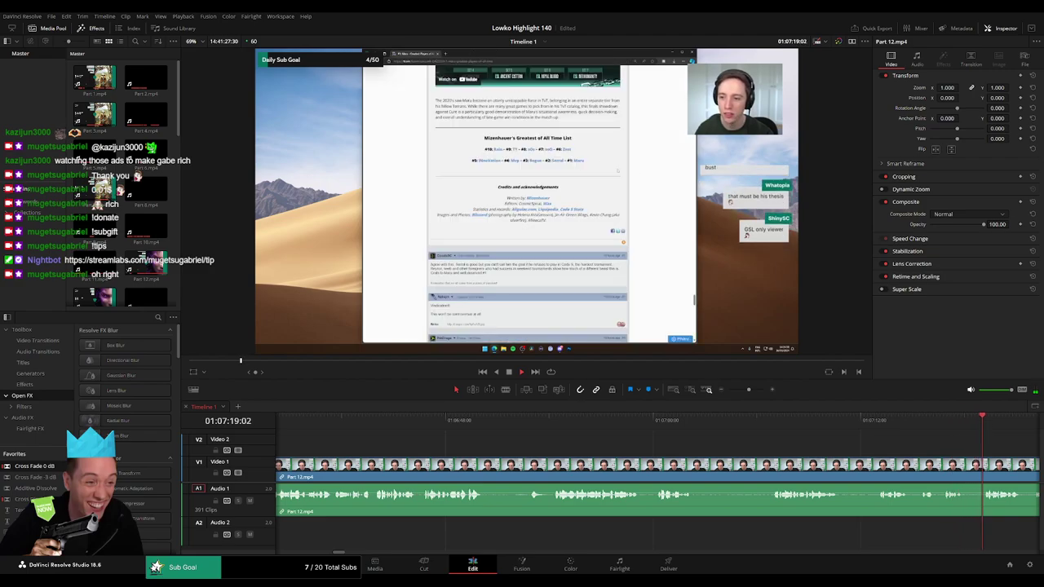
pyautogui.click(412, 420)
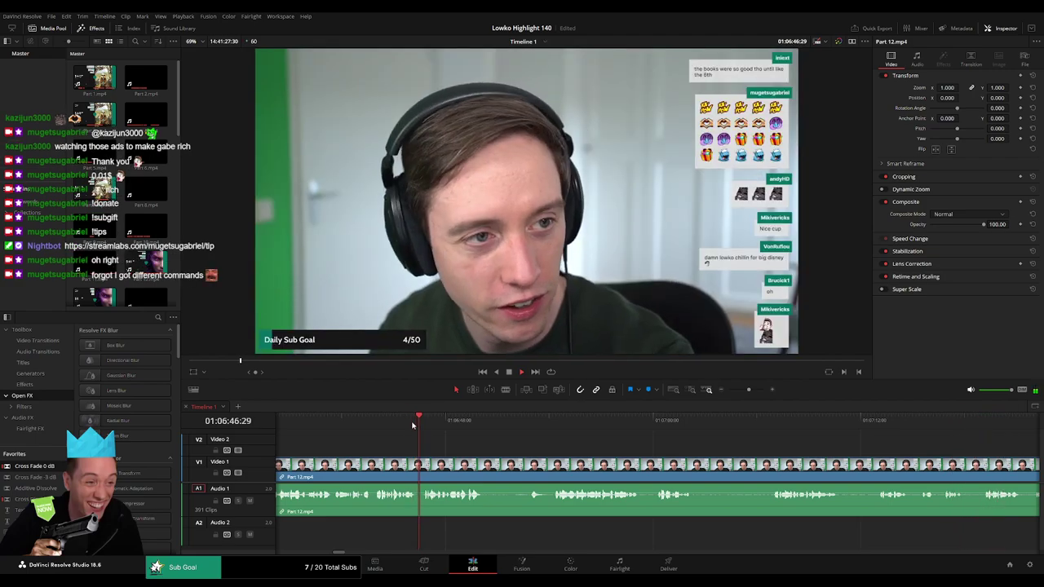
pyautogui.hscroll(2, 482, 444)
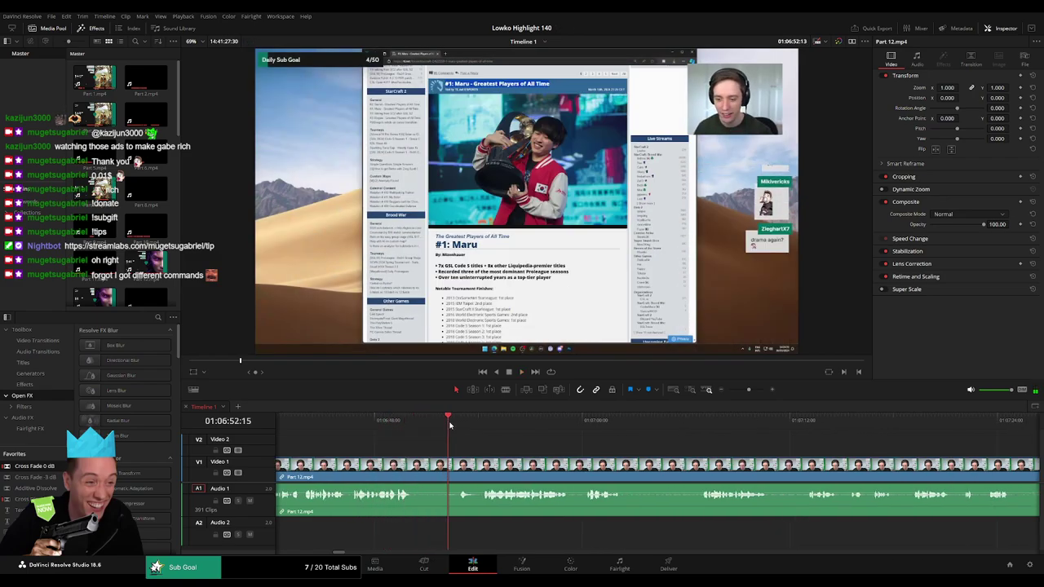
pyautogui.click(413, 472)
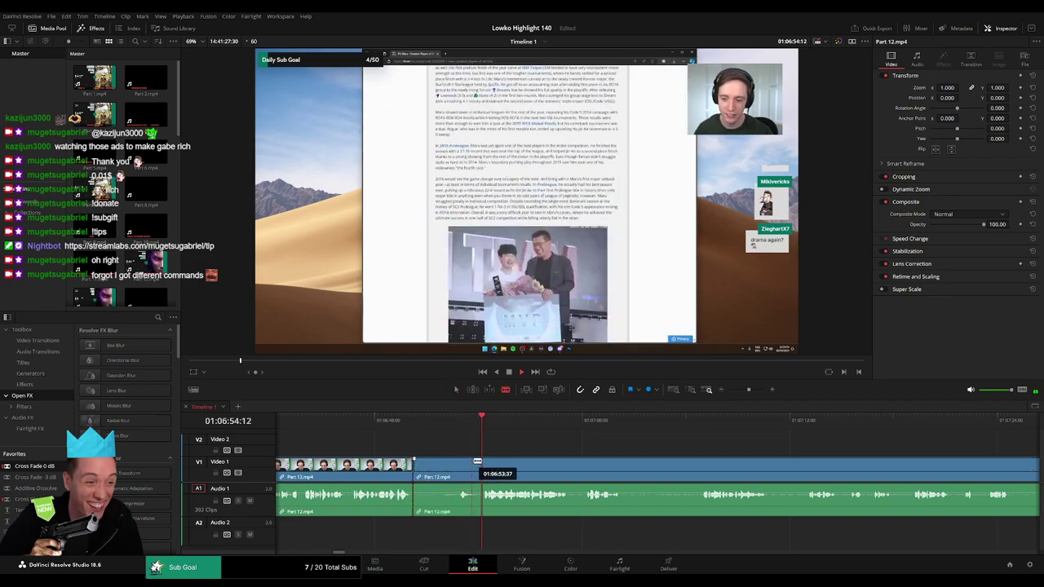
pyautogui.click(443, 420)
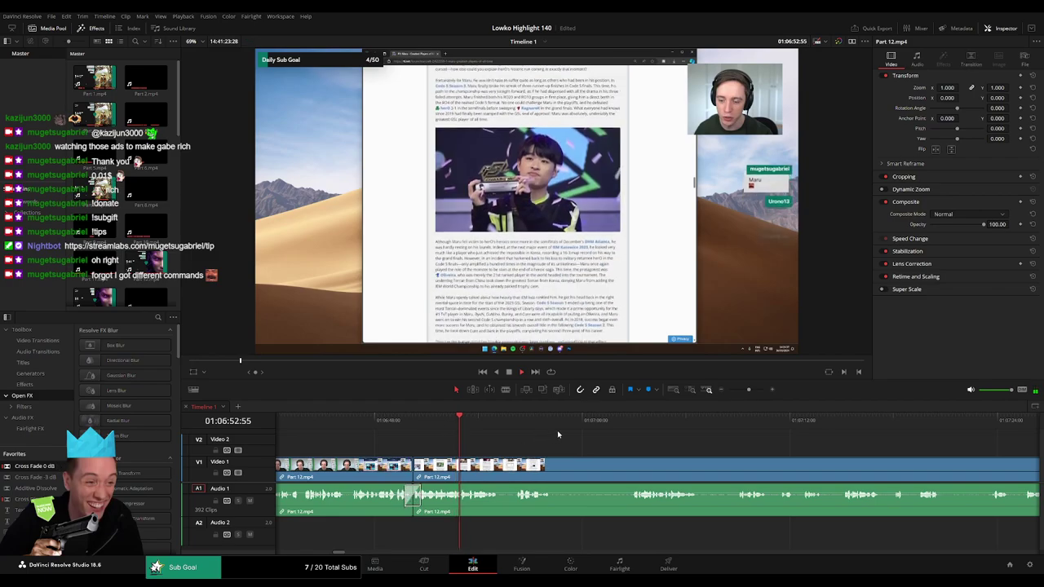
pyautogui.click(755, 389)
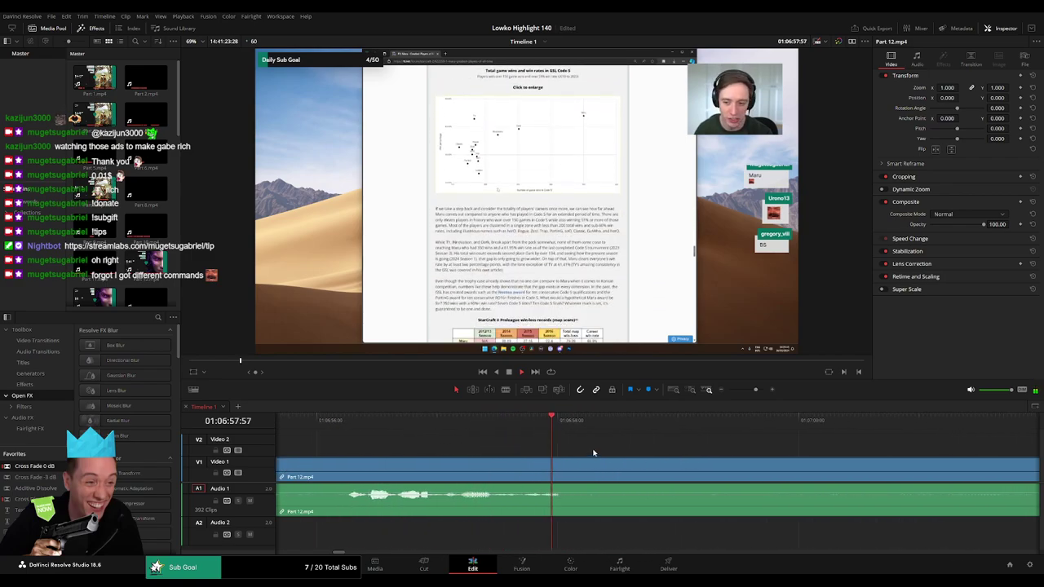
pyautogui.moveTo(487, 422)
pyautogui.mouseDown()
pyautogui.moveTo(469, 422)
pyautogui.moveTo(523, 442)
pyautogui.moveTo(517, 427)
pyautogui.moveTo(500, 428)
pyautogui.mouseUp()
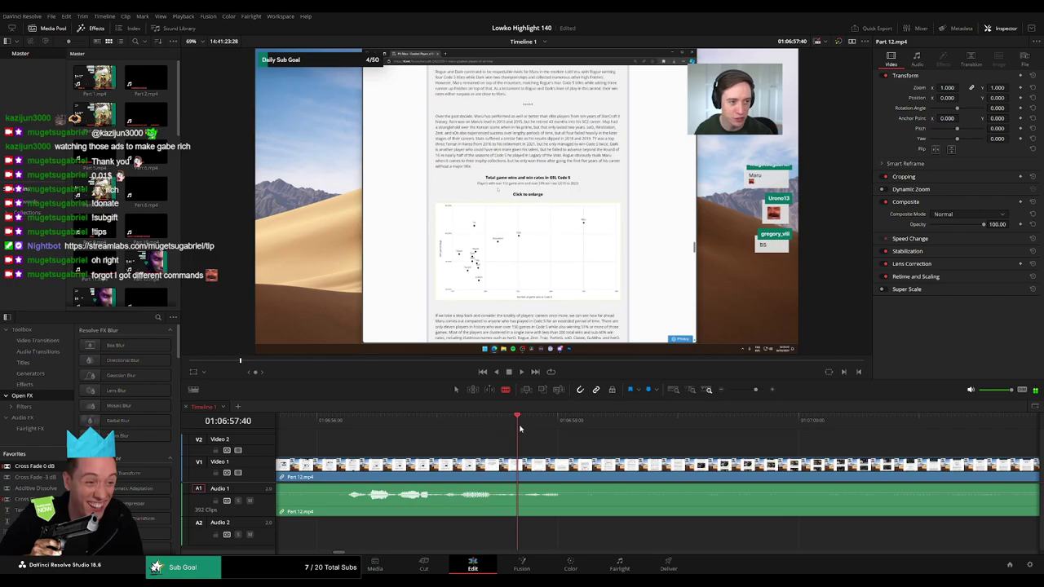
# Split Part 12 and place StarCraft 2 - Roach Quotes.mp3 on Audio 2 at the cut, then play it
pyautogui.click(571, 422)
pyautogui.hotkey('ctrl', 'b')
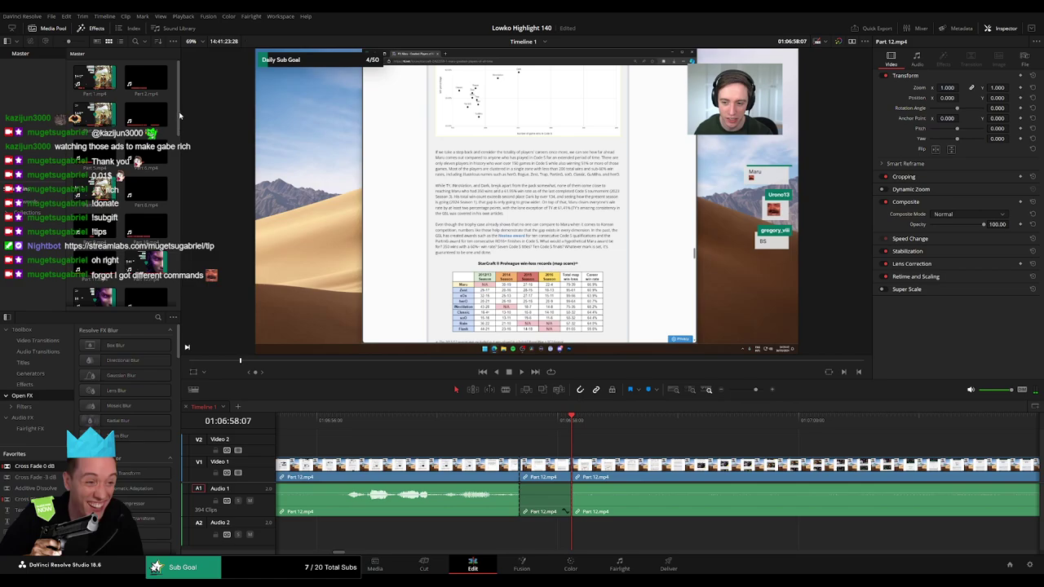
pyautogui.scroll(-5, 122, 163)
pyautogui.moveTo(146, 245)
pyautogui.mouseDown()
pyautogui.moveTo(490, 526)
pyautogui.moveTo(571, 526)
pyautogui.mouseUp()
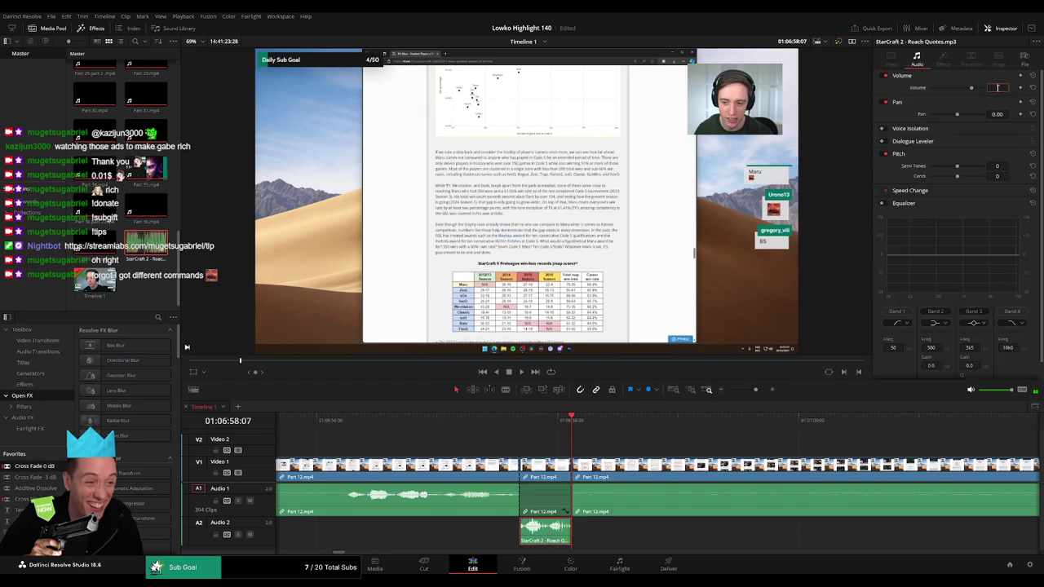
pyautogui.click(497, 438)
pyautogui.press('space')
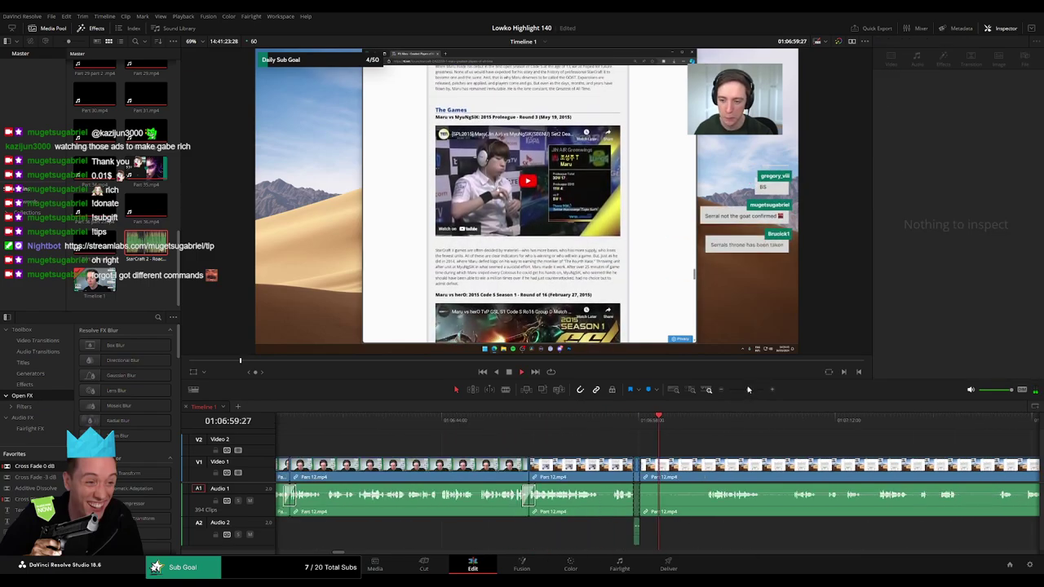
# Blade Part 12, ripple delete the short unwanted piece, and skip ahead to later footage
pyautogui.moveTo(754, 390); pyautogui.dragTo(747, 390)
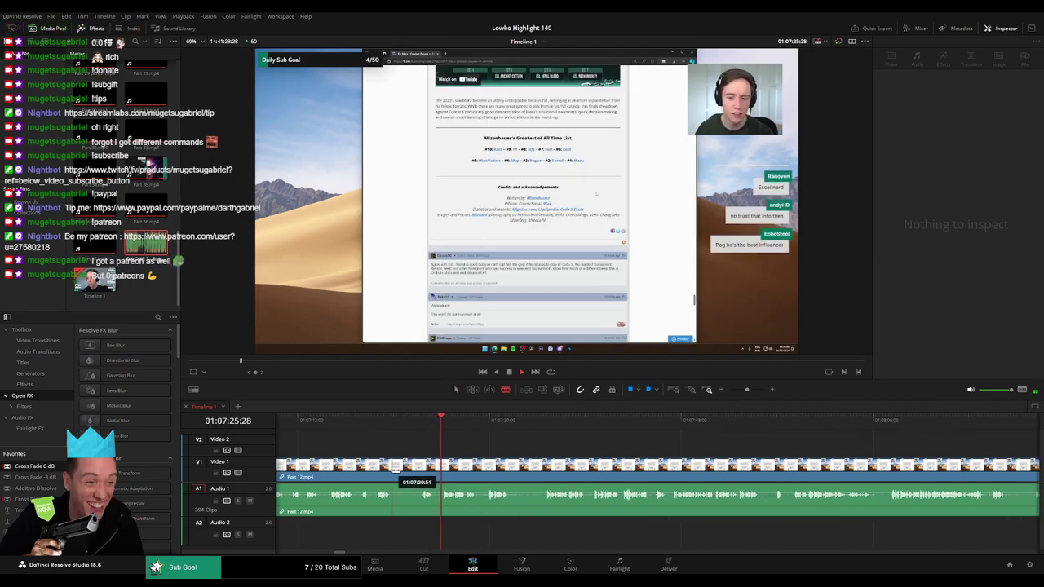
pyautogui.click(394, 467)
pyautogui.click(422, 465)
pyautogui.press('Delete')
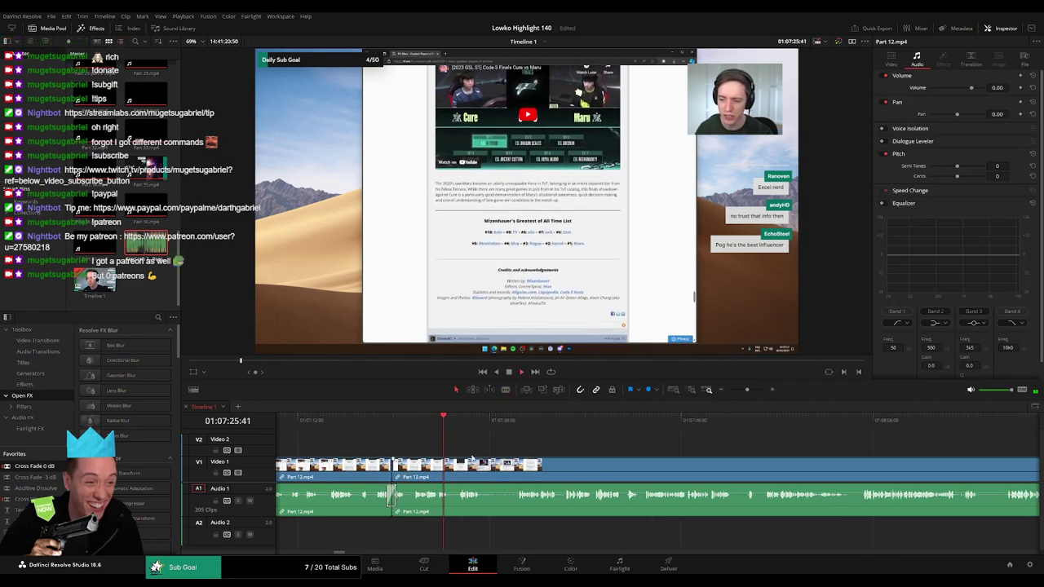
pyautogui.click(403, 423)
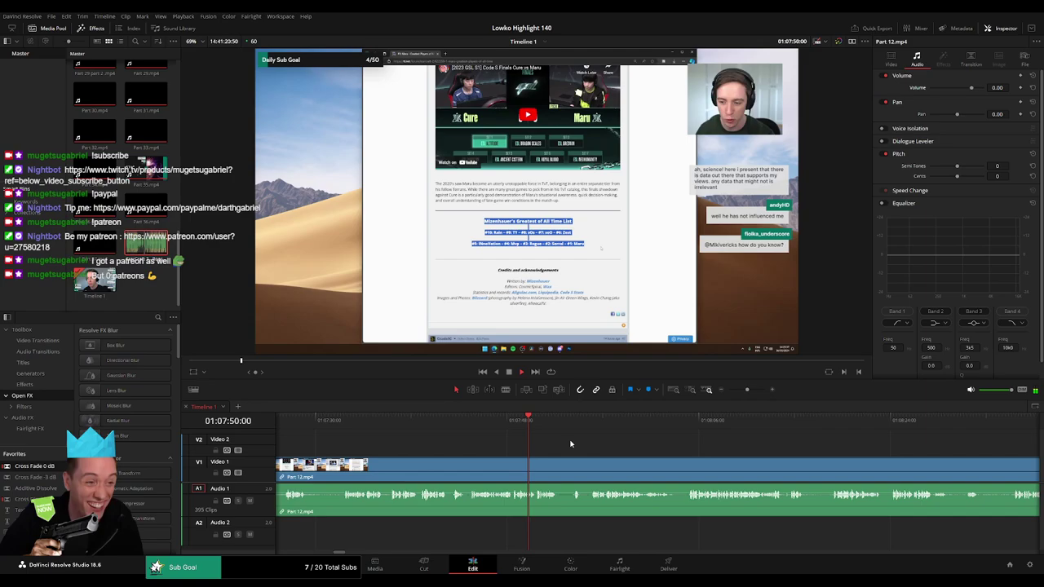
pyautogui.scroll(-2, 446, 432)
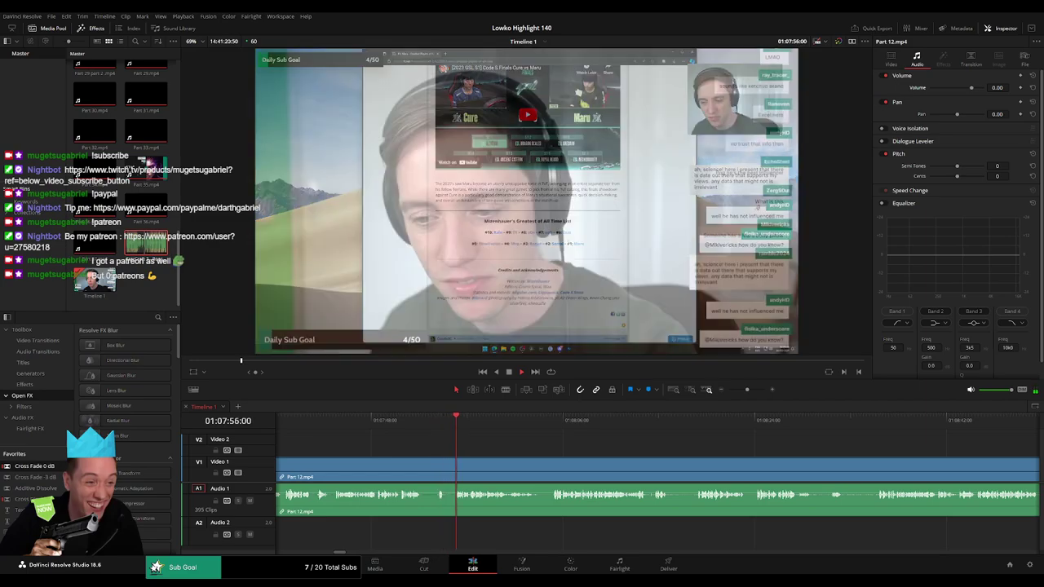
# Pull the edit point back about a second and ripple delete the short piece
pyautogui.press('q')
pyautogui.press('q')
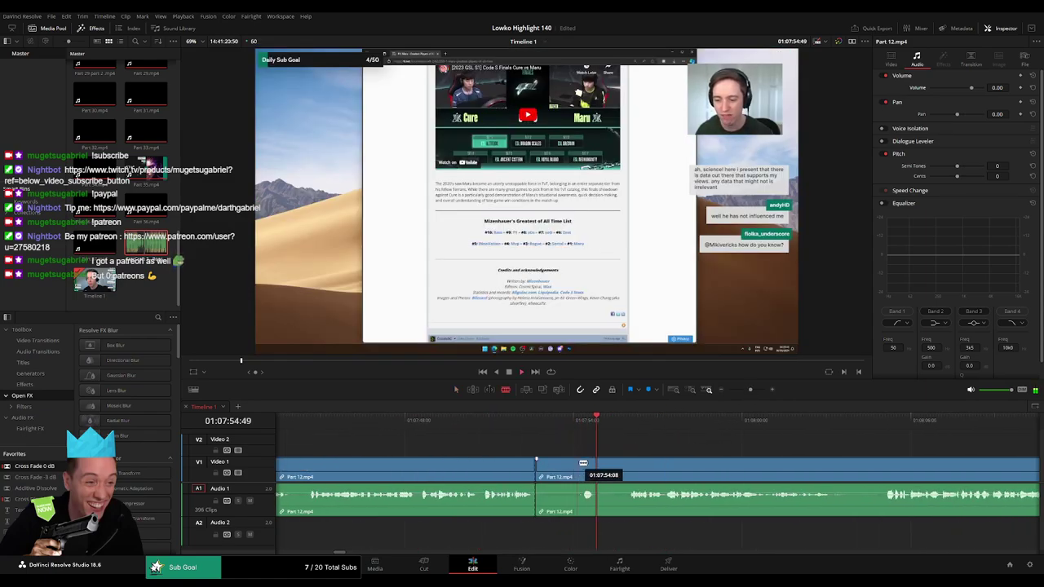
pyautogui.moveTo(581, 463)
pyautogui.mouseDown()
pyautogui.moveTo(552, 465)
pyautogui.moveTo(568, 468)
pyautogui.mouseUp()
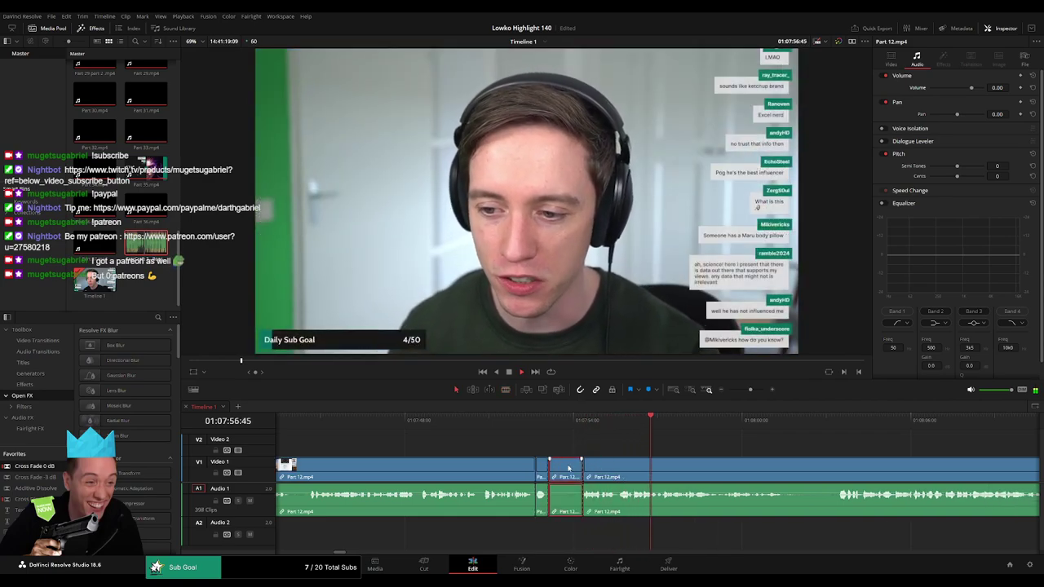
pyautogui.press('Delete')
pyautogui.press('space')
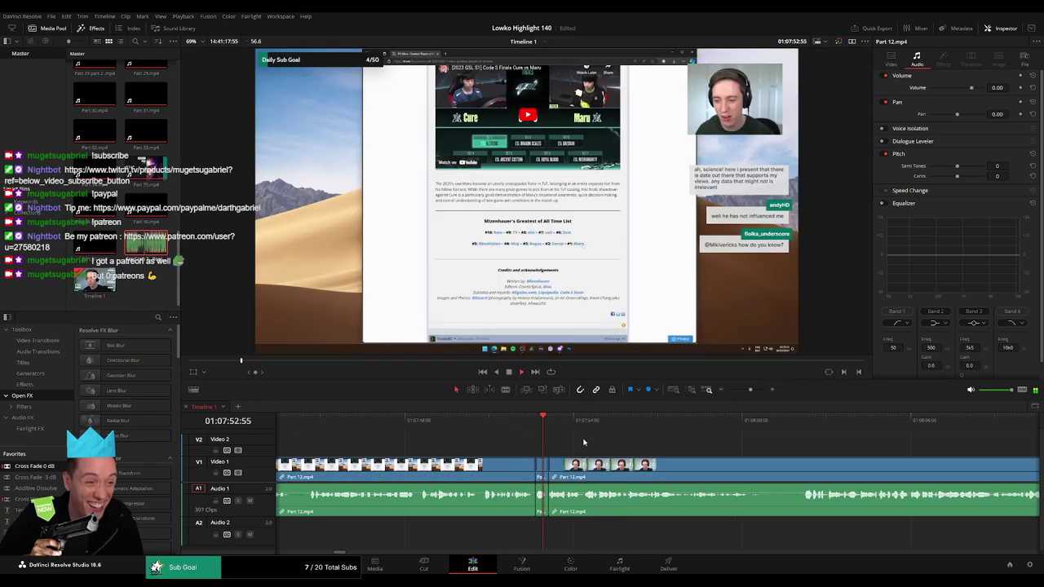
# Scrub a few seconds further and split Part 12 at the new playhead position
pyautogui.moveTo(750, 389); pyautogui.dragTo(757, 390)
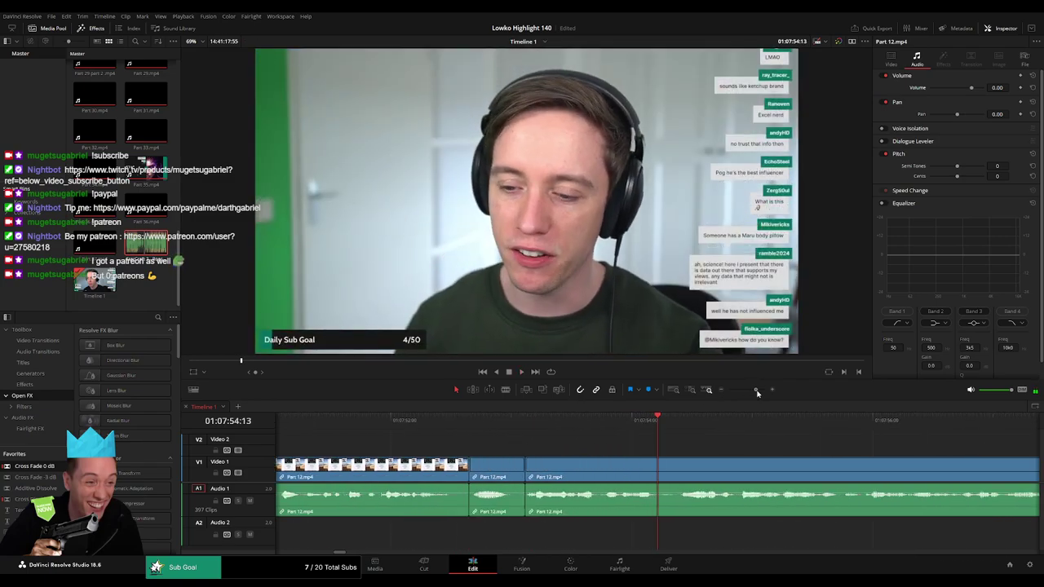
pyautogui.moveTo(438, 431); pyautogui.dragTo(538, 463)
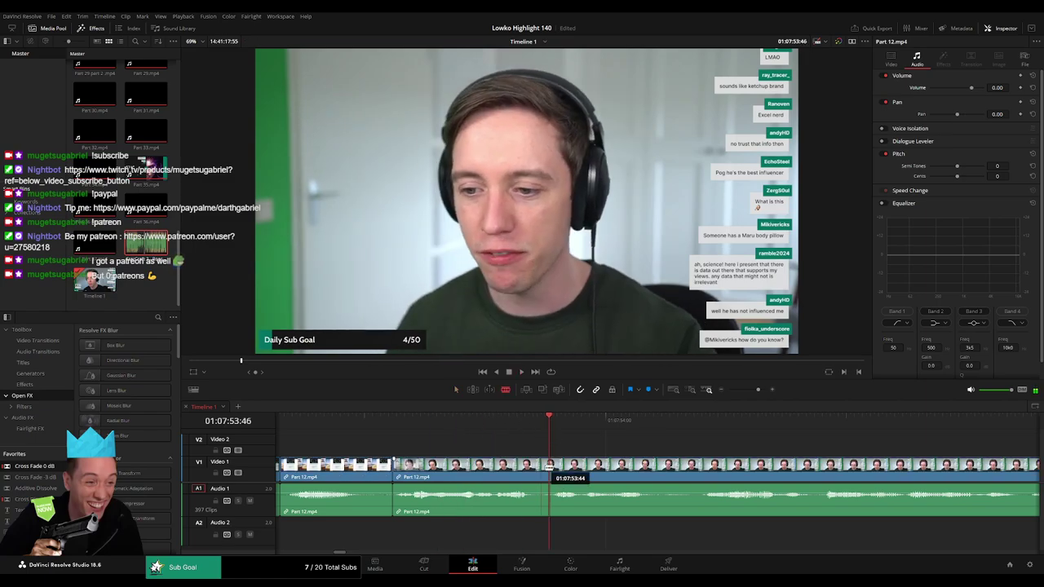
pyautogui.hotkey('ctrl', 'b')
pyautogui.press('space')
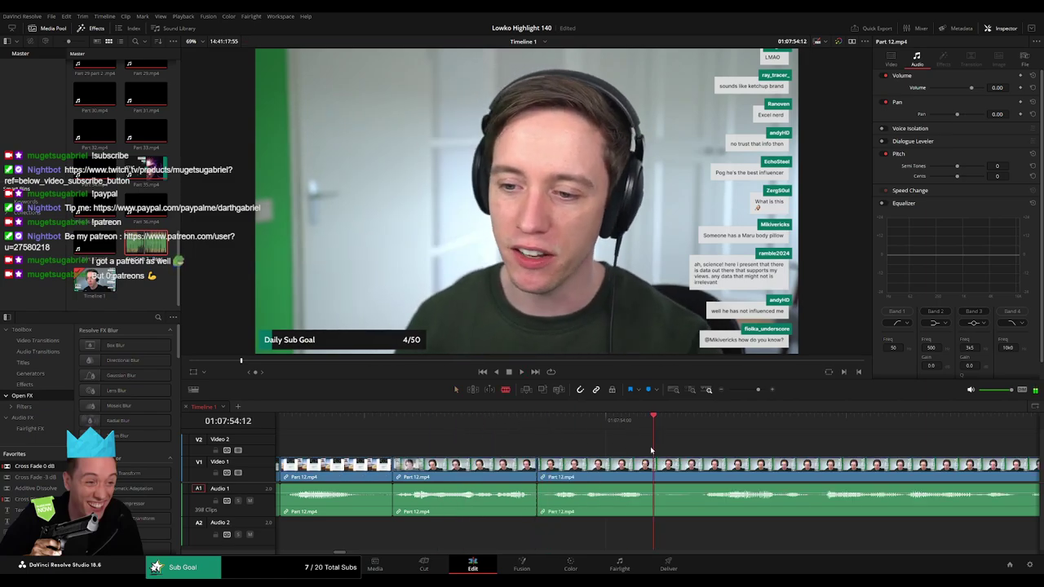
# Drop StarCraft 2 - Roach Quotes.mp3 on Audio 2 between the two cuts, trimmed to fit, and review it
pyautogui.click(538, 418)
pyautogui.click(542, 419)
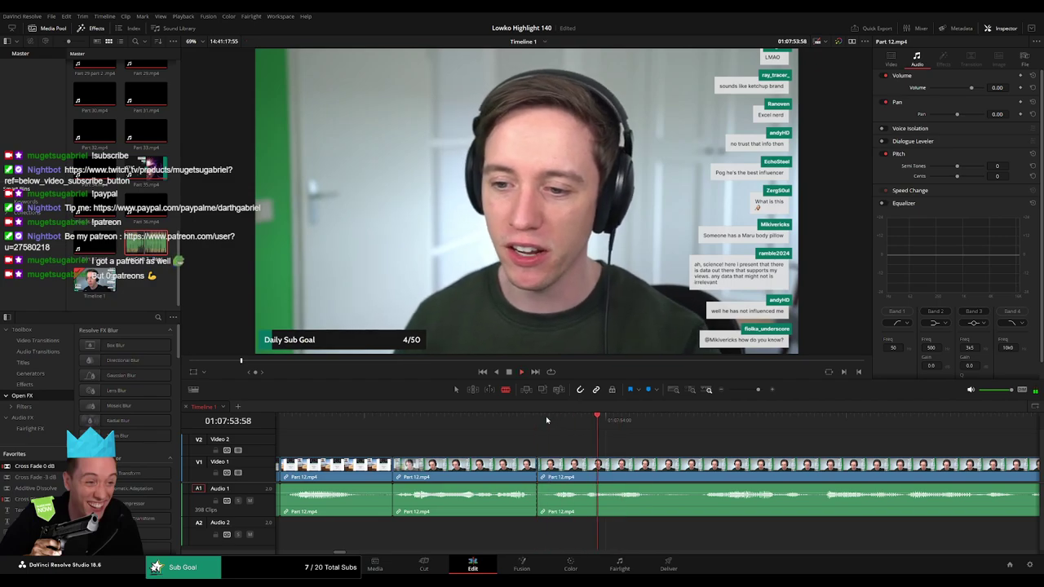
pyautogui.click(568, 507)
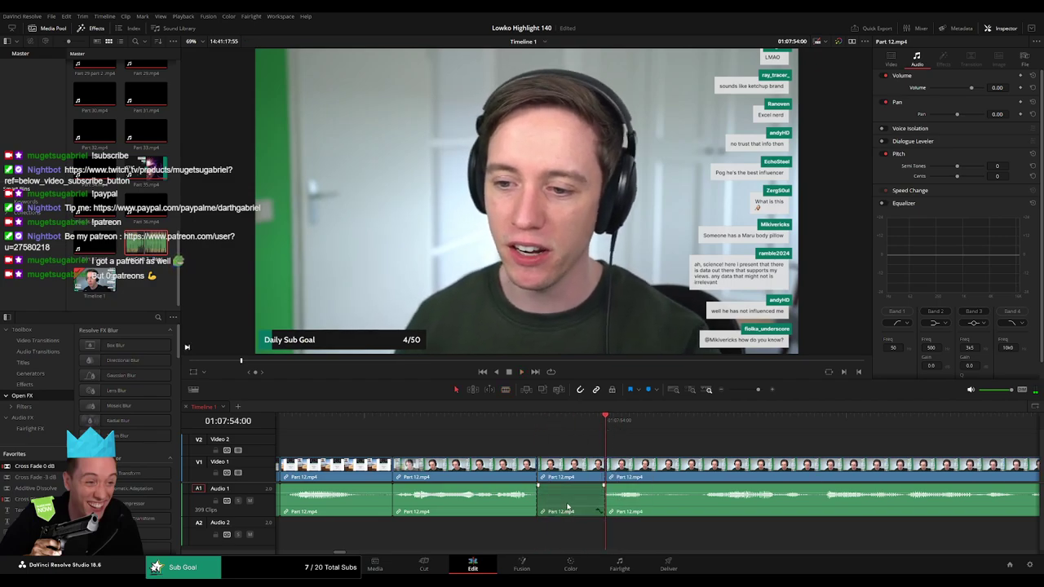
pyautogui.moveTo(159, 250)
pyautogui.mouseDown()
pyautogui.moveTo(440, 542)
pyautogui.moveTo(537, 530)
pyautogui.mouseUp()
pyautogui.moveTo(644, 531); pyautogui.dragTo(605, 530)
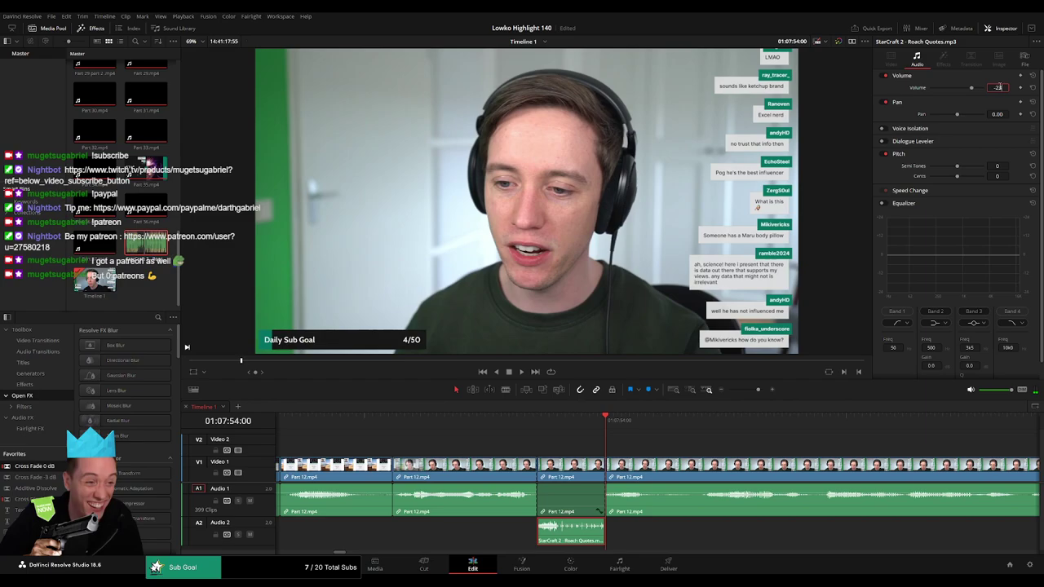
pyautogui.press('/')
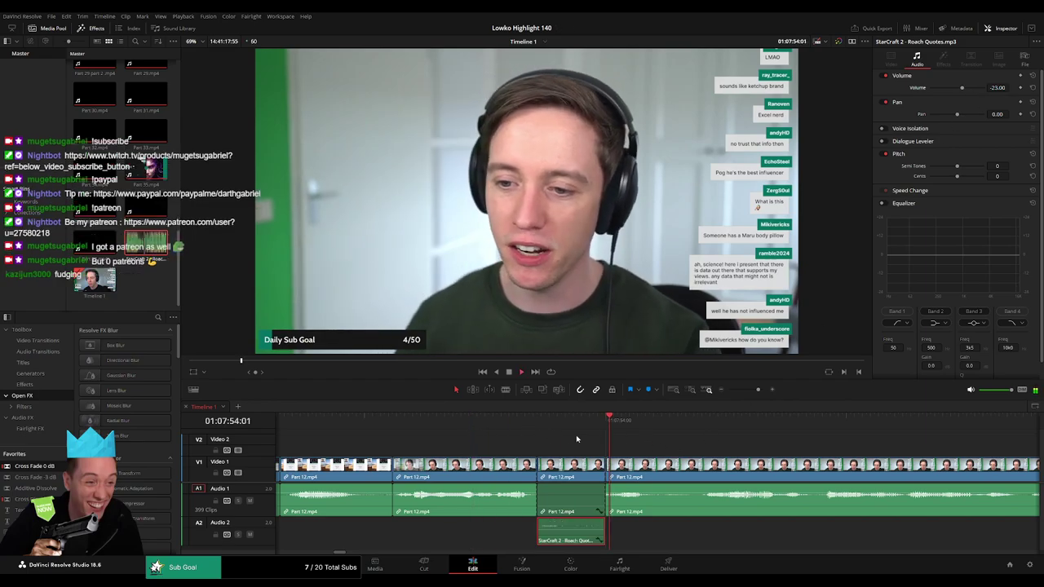
pyautogui.click(678, 444)
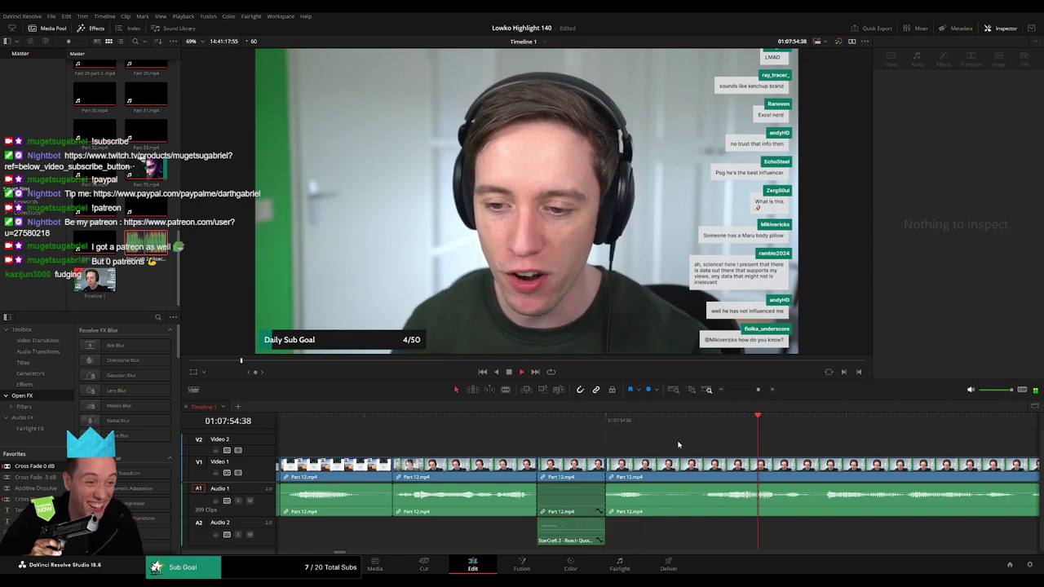
pyautogui.moveTo(756, 393); pyautogui.dragTo(750, 390)
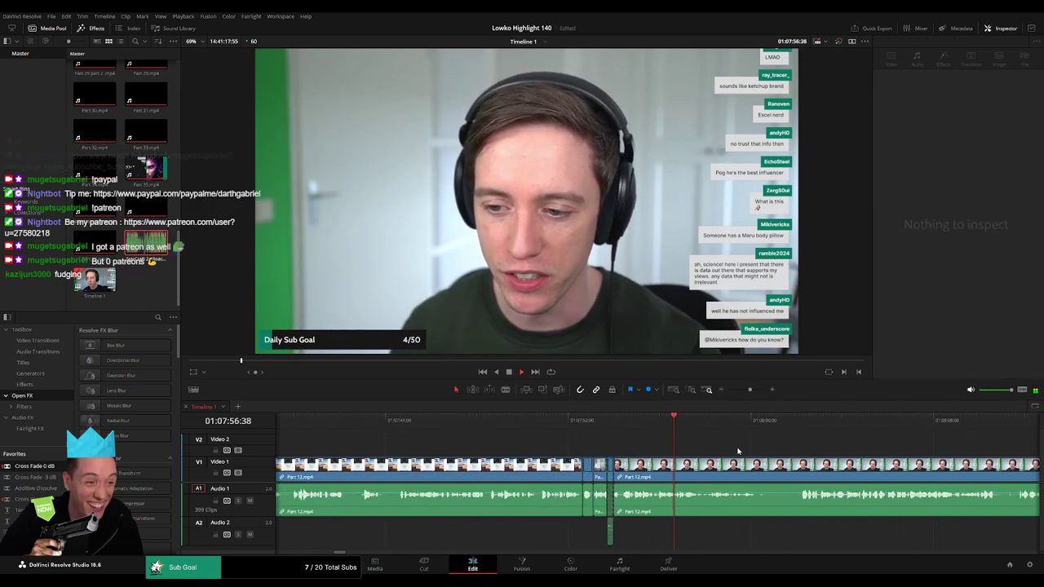
# Blade around a short unwanted section of Part 12 and ripple delete it
pyautogui.hscroll(3, 489, 440)
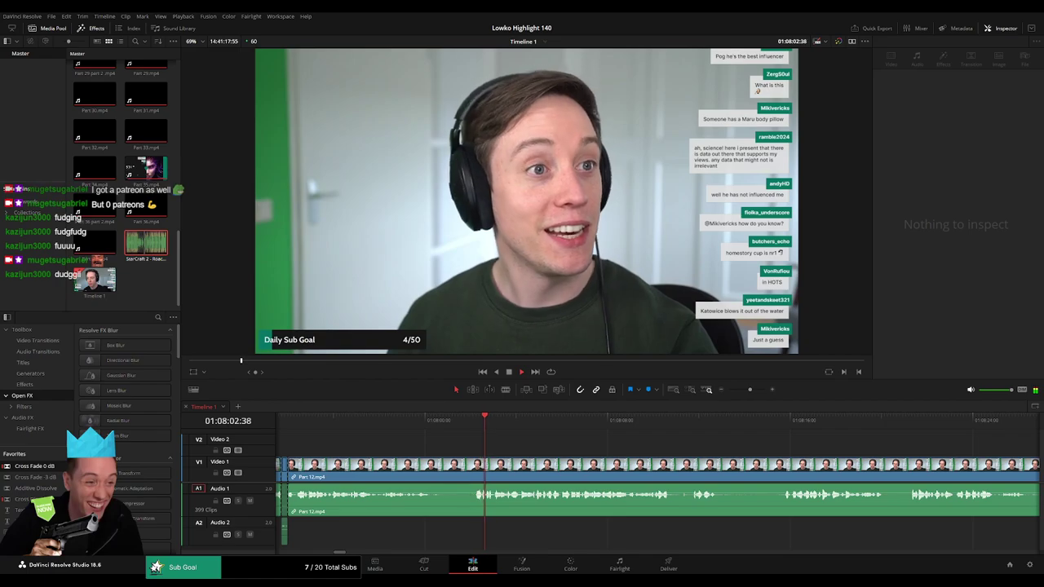
pyautogui.press('b')
pyautogui.click(441, 471)
pyautogui.click(469, 472)
pyautogui.press('a')
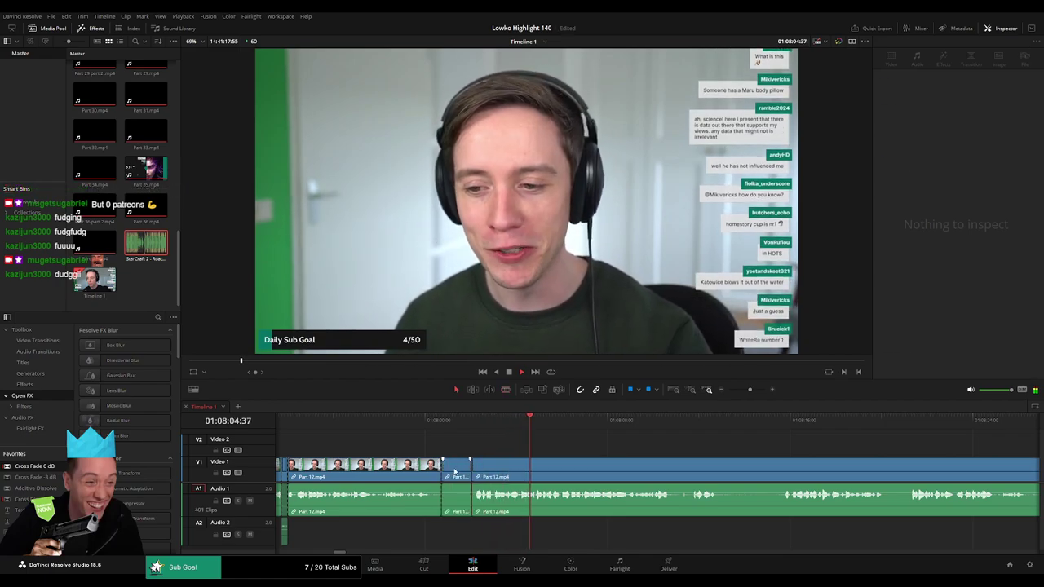
pyautogui.click(455, 472)
pyautogui.press('Delete')
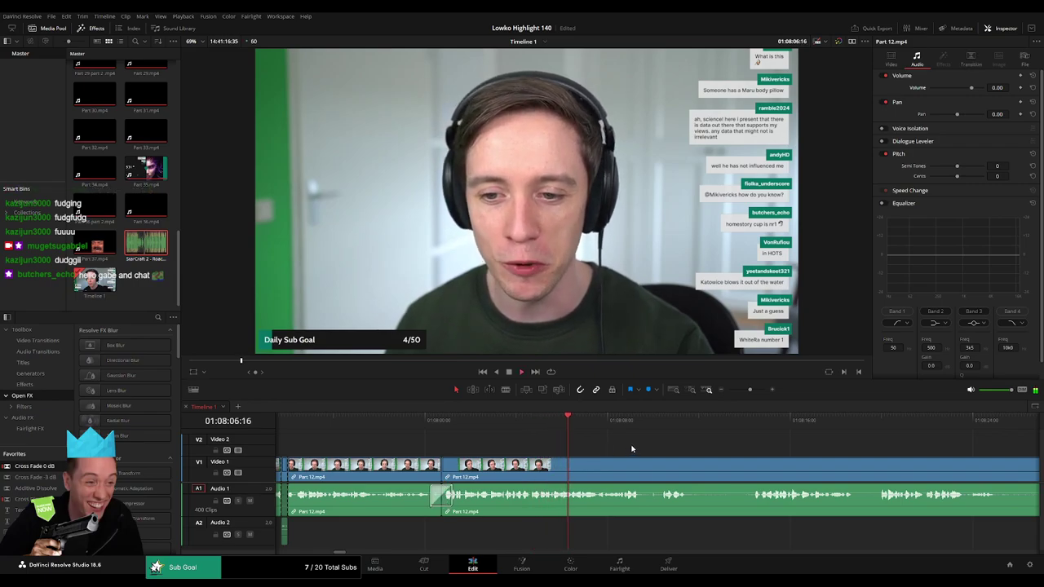
# Cut a second unwanted stretch of Part 12 further along and ripple delete it
pyautogui.hscroll(5, 449, 447)
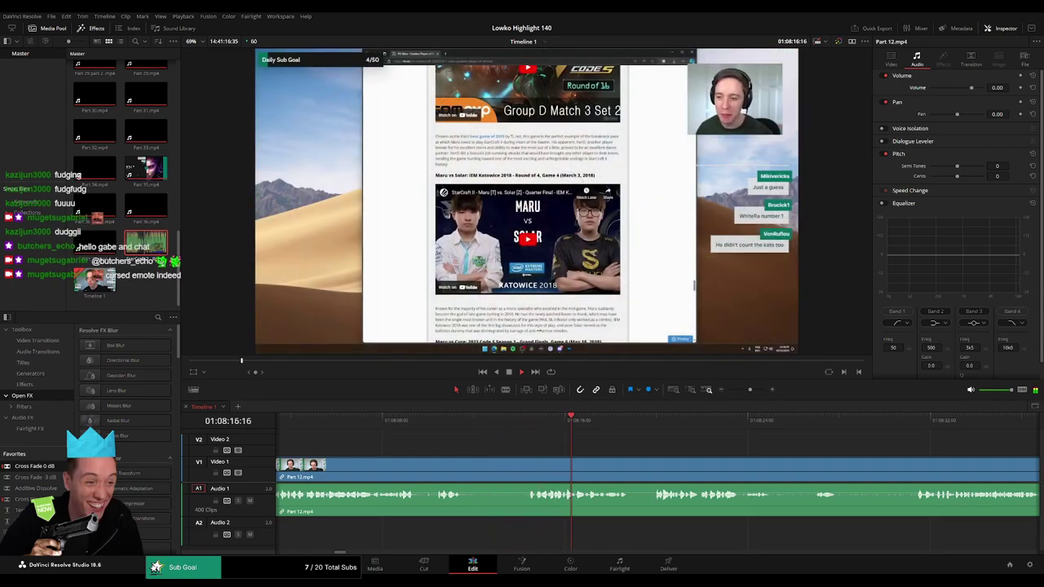
pyautogui.press('b')
pyautogui.click(466, 469)
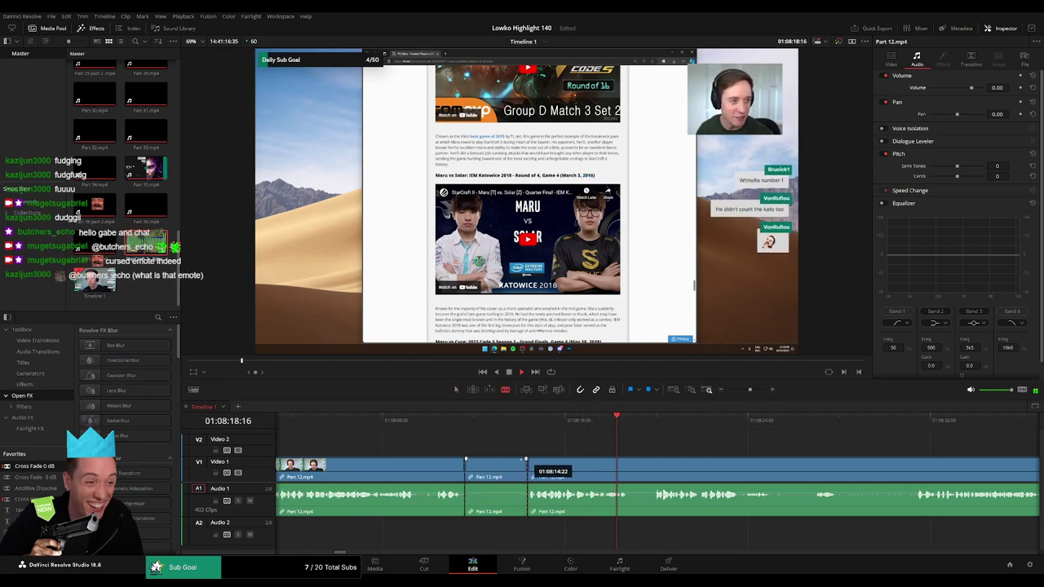
pyautogui.press('Delete')
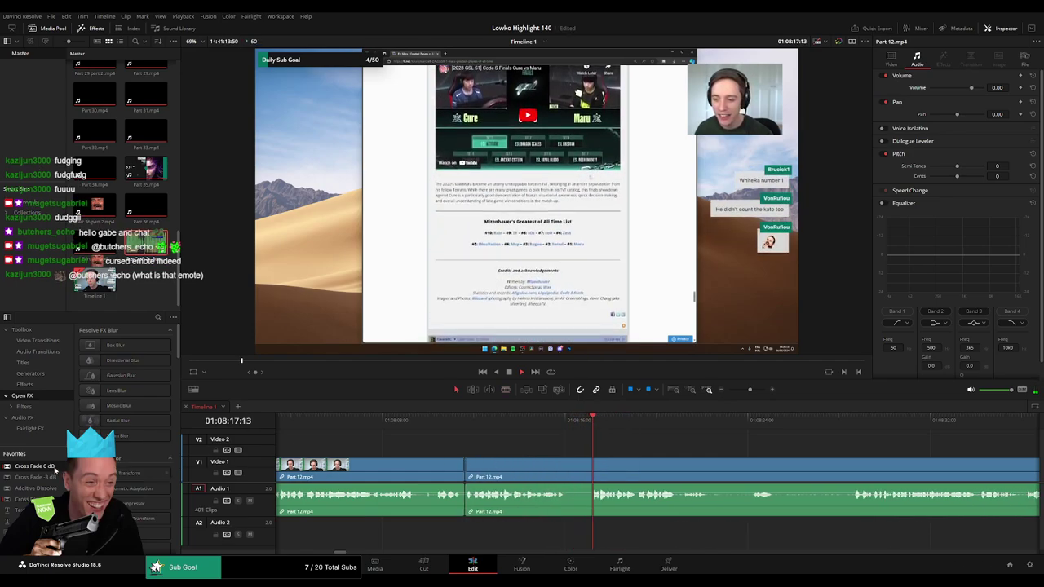
pyautogui.hscroll(2, 466, 455)
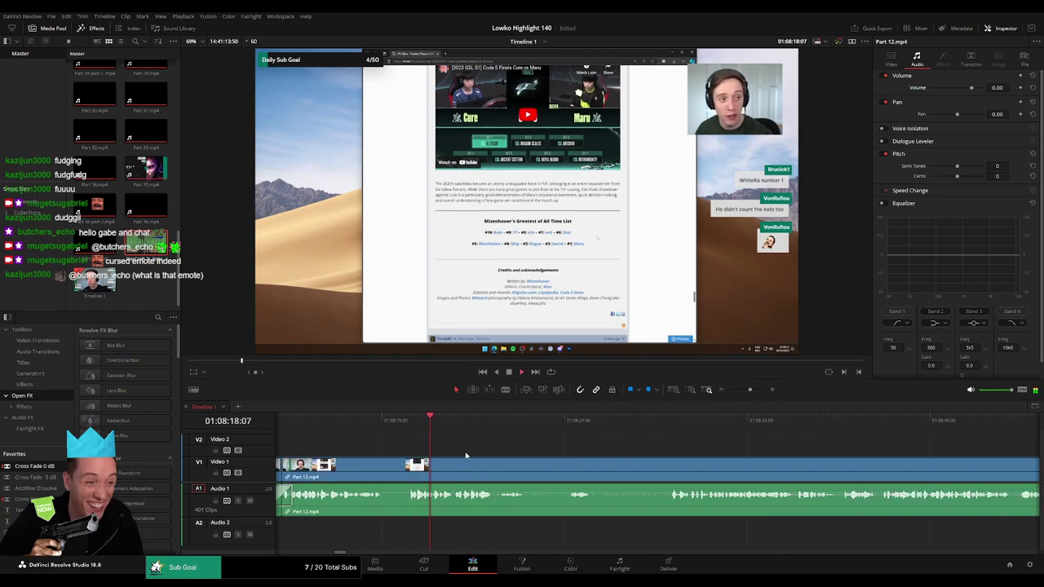
pyautogui.hscroll(2, 554, 447)
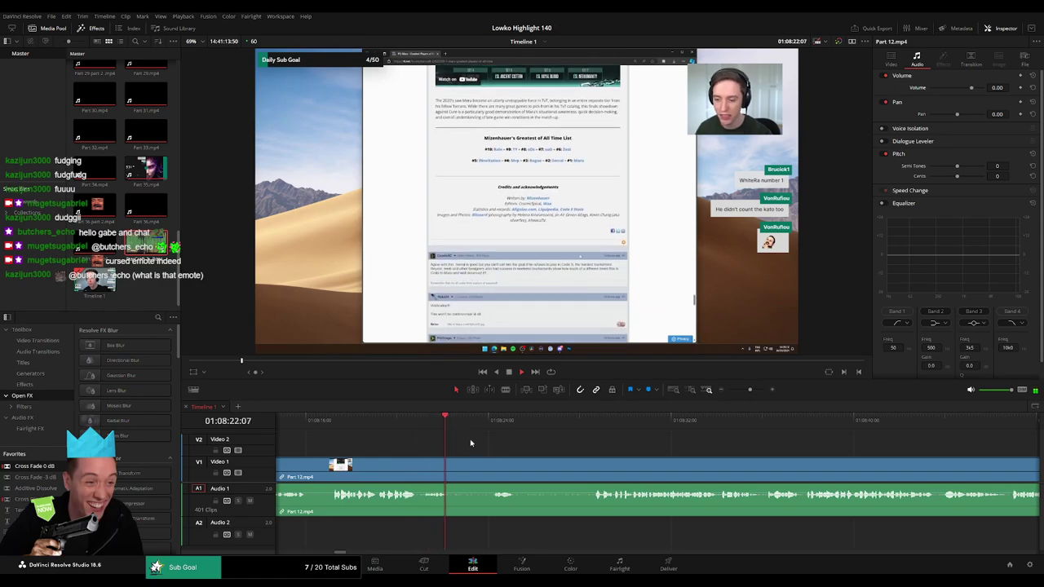
pyautogui.hscroll(2, 428, 435)
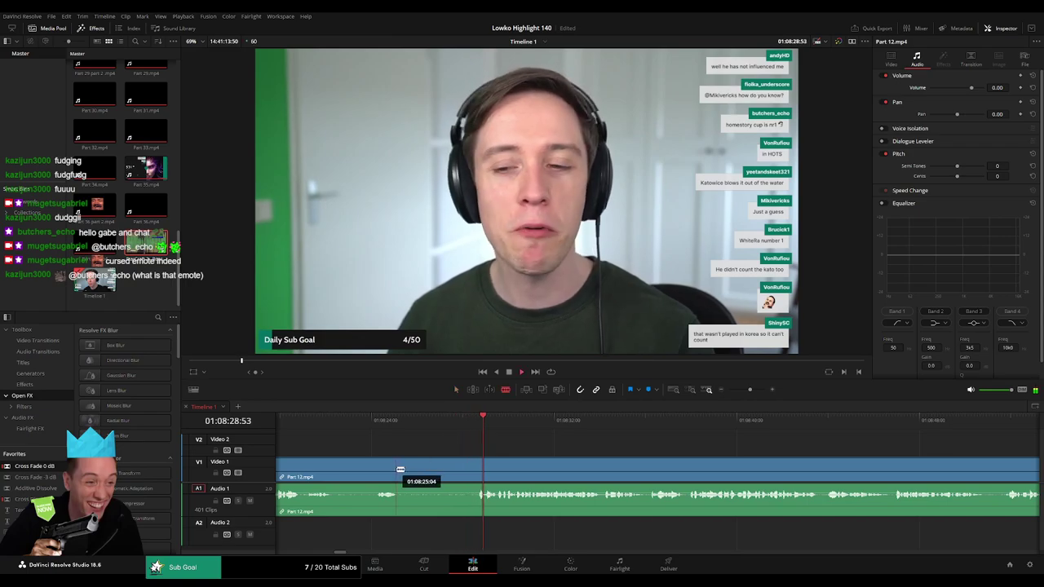
# Cut where the unwanted Part 12 section ends and ripple delete that section
pyautogui.click(478, 470)
pyautogui.press('a')
pyautogui.click(451, 471)
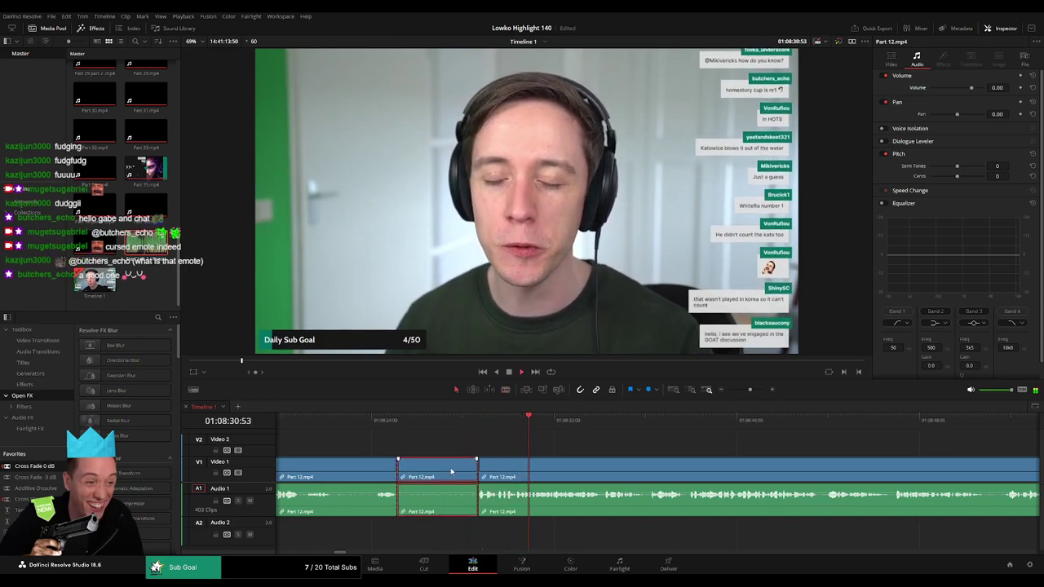
pyautogui.press('Delete')
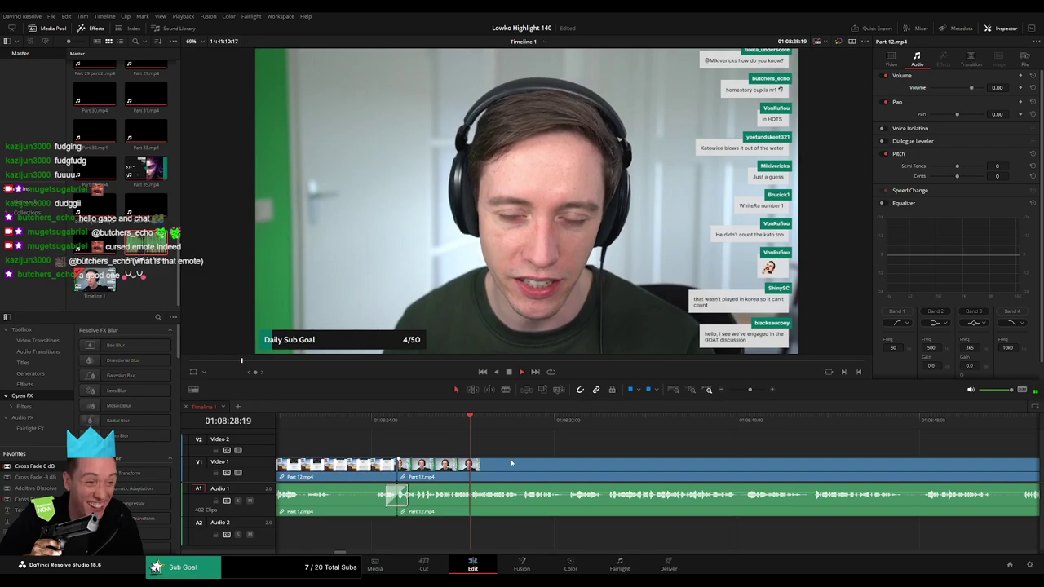
# Further along, blade out a small unwanted bit of Part 12, ripple delete it, and move the playhead back
pyautogui.hscroll(2, 499, 445)
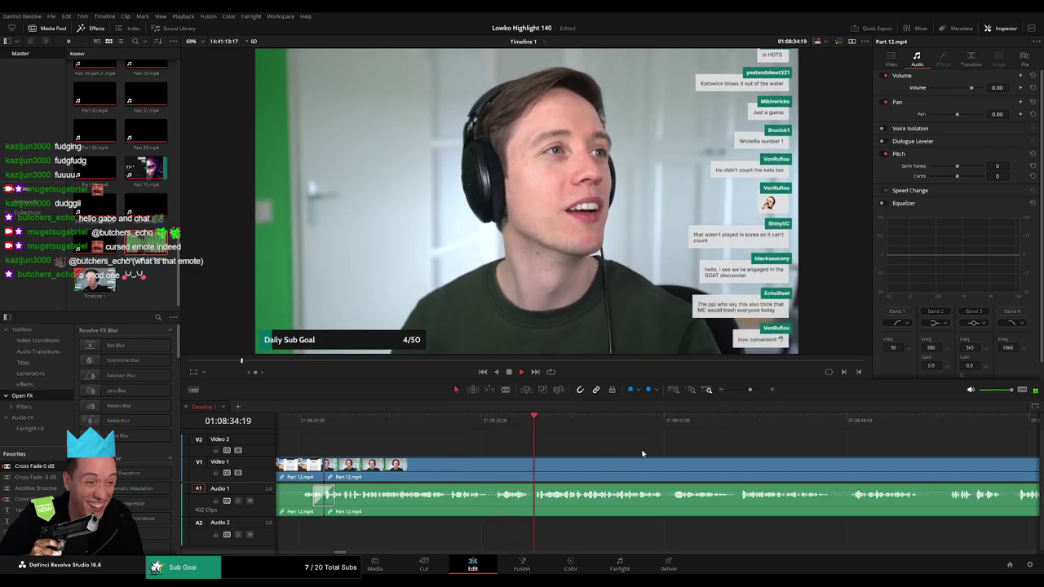
pyautogui.hscroll(5, 445, 443)
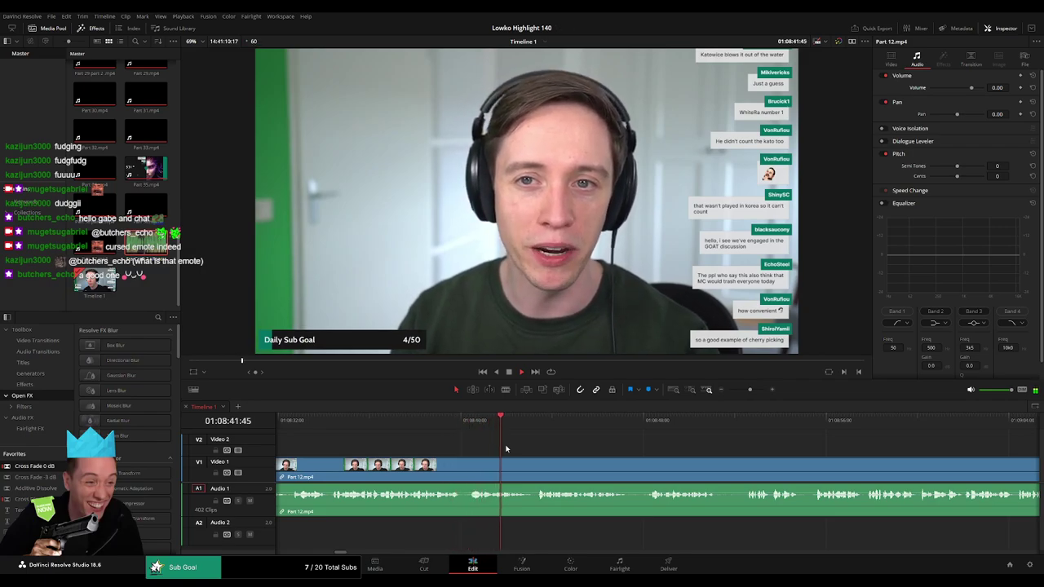
pyautogui.hscroll(3, 530, 442)
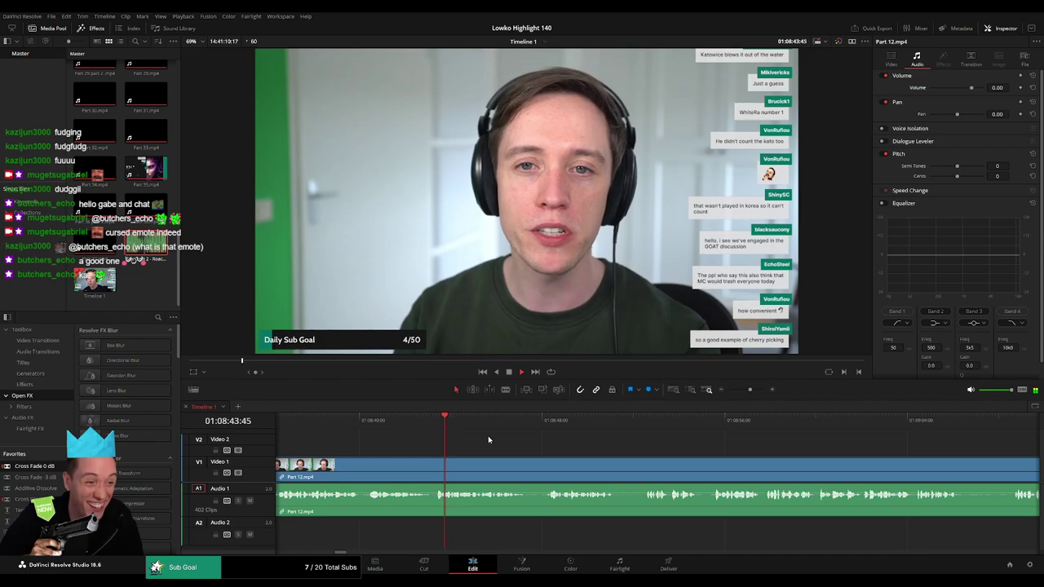
pyautogui.hscroll(2, 493, 445)
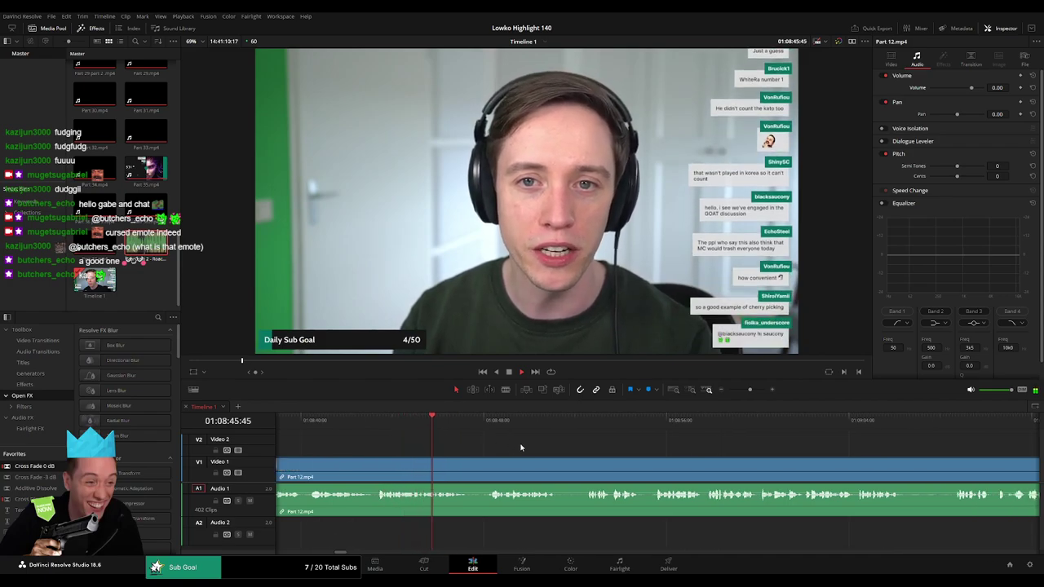
pyautogui.hscroll(2, 456, 442)
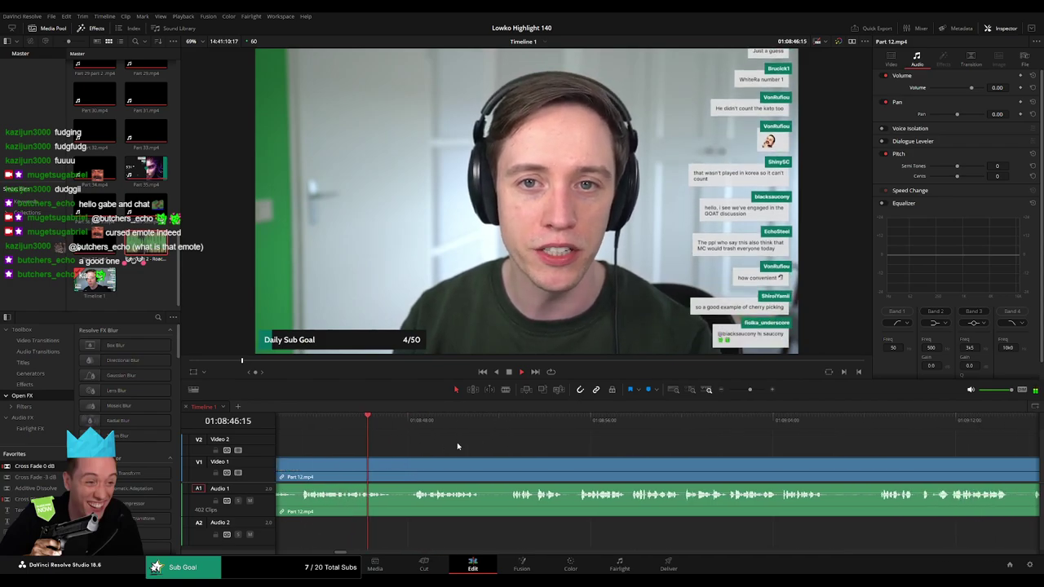
pyautogui.click(394, 466)
pyautogui.click(410, 466)
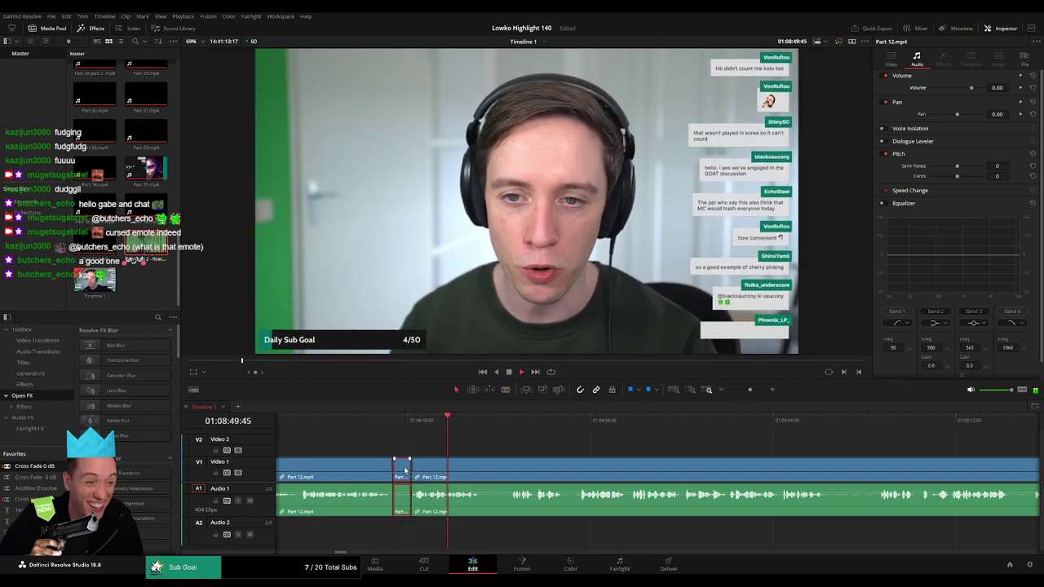
pyautogui.press('Delete')
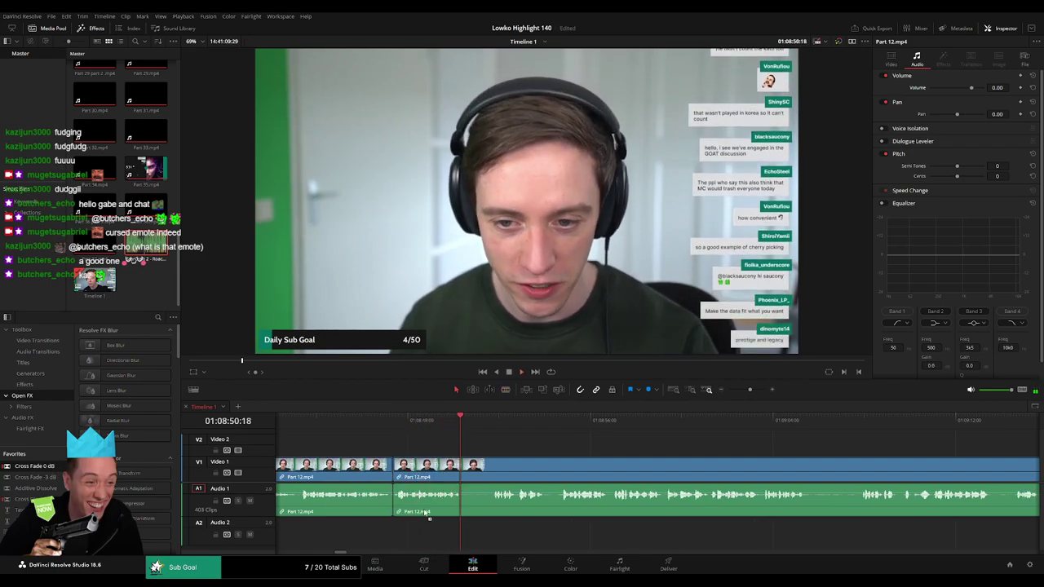
pyautogui.scroll(2, 744, 440)
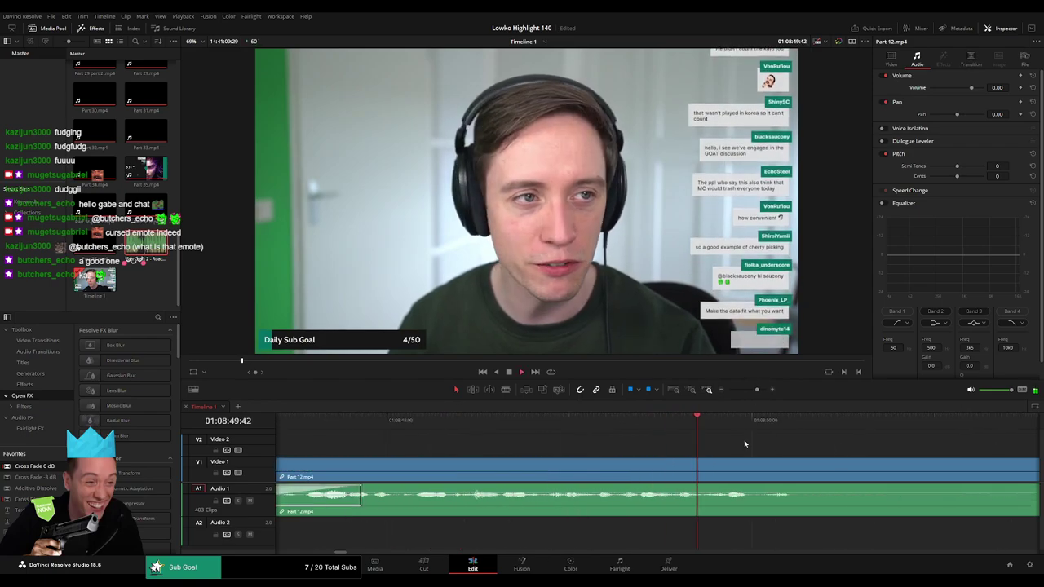
pyautogui.click(477, 420)
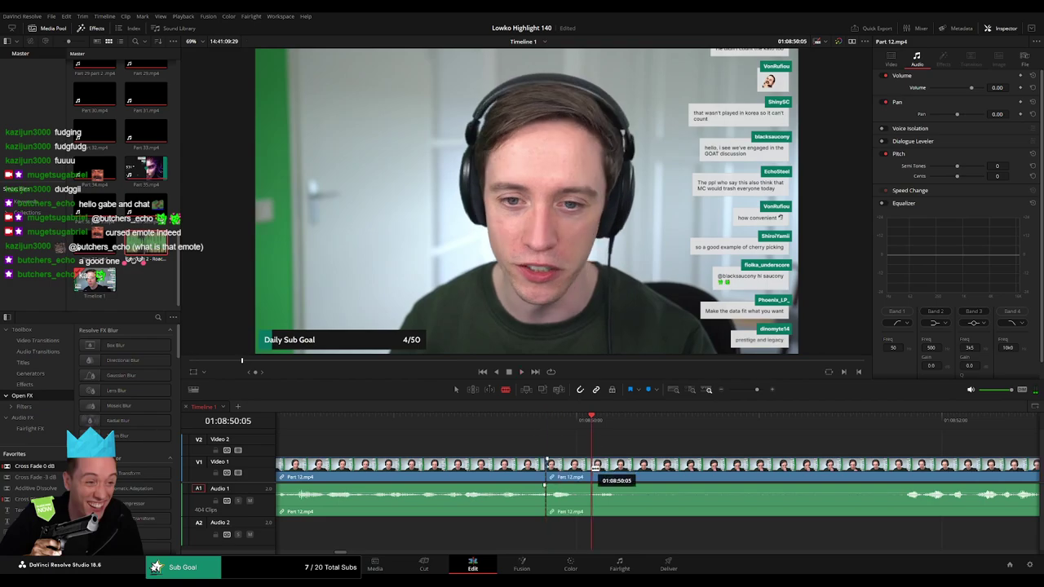
# Split Part 12 at the playhead and trim the new edit point slightly earlier
pyautogui.click(585, 469)
pyautogui.press('a')
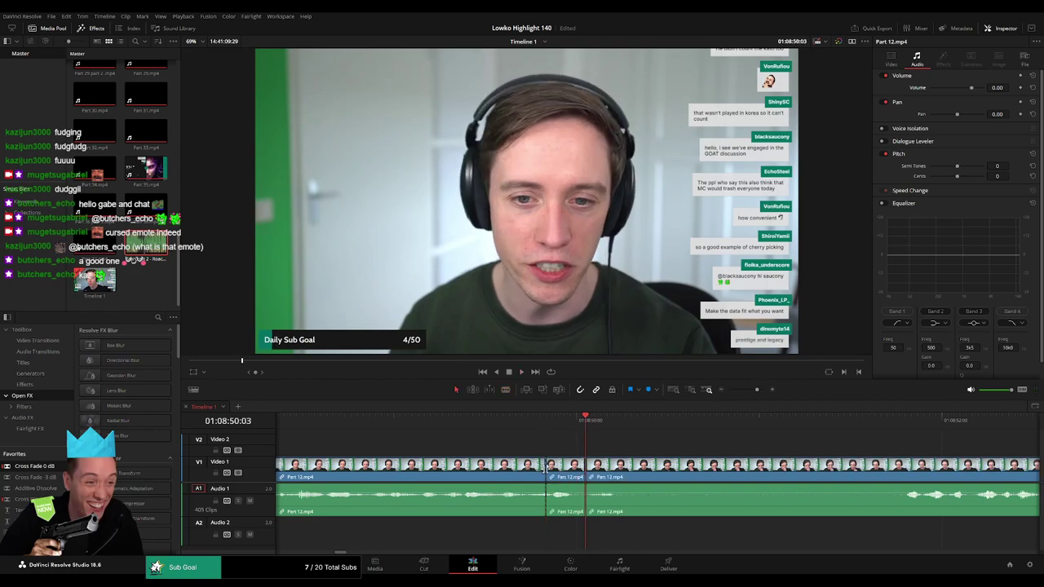
pyautogui.moveTo(546, 469); pyautogui.dragTo(540, 469)
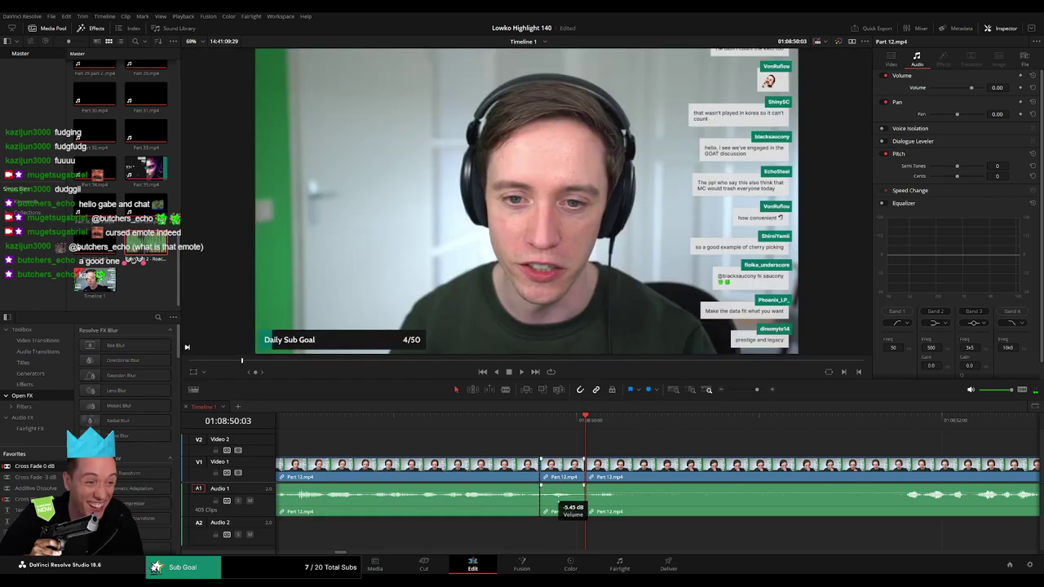
# Place StarCraft 2 - Roach Quotes.mp3 on Audio 2, trimmed to end at the playhead, and play it back
pyautogui.moveTo(129, 261); pyautogui.dragTo(540, 531)
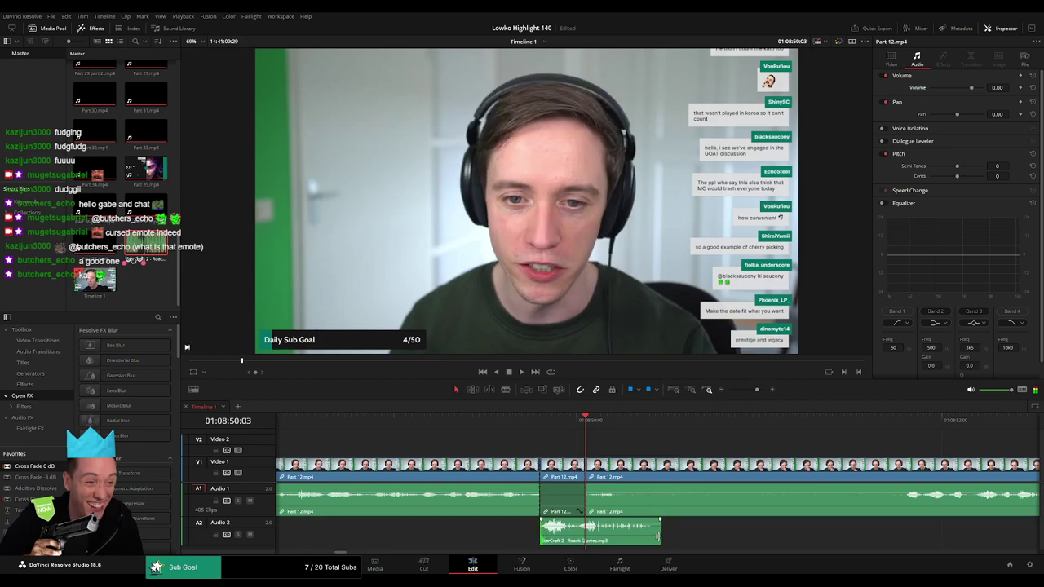
pyautogui.moveTo(658, 536); pyautogui.dragTo(584, 535)
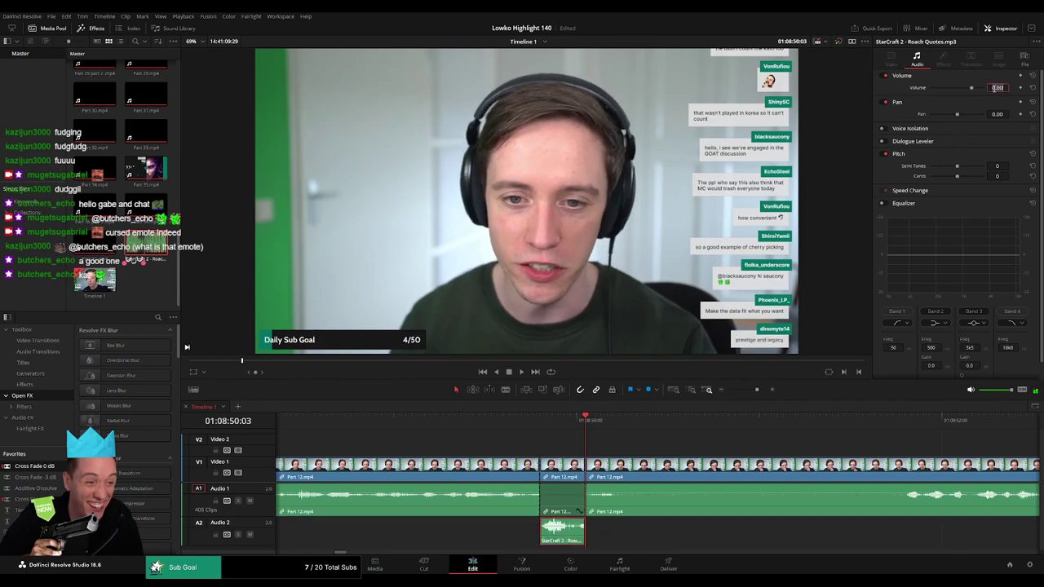
pyautogui.click(496, 453)
pyautogui.press('space')
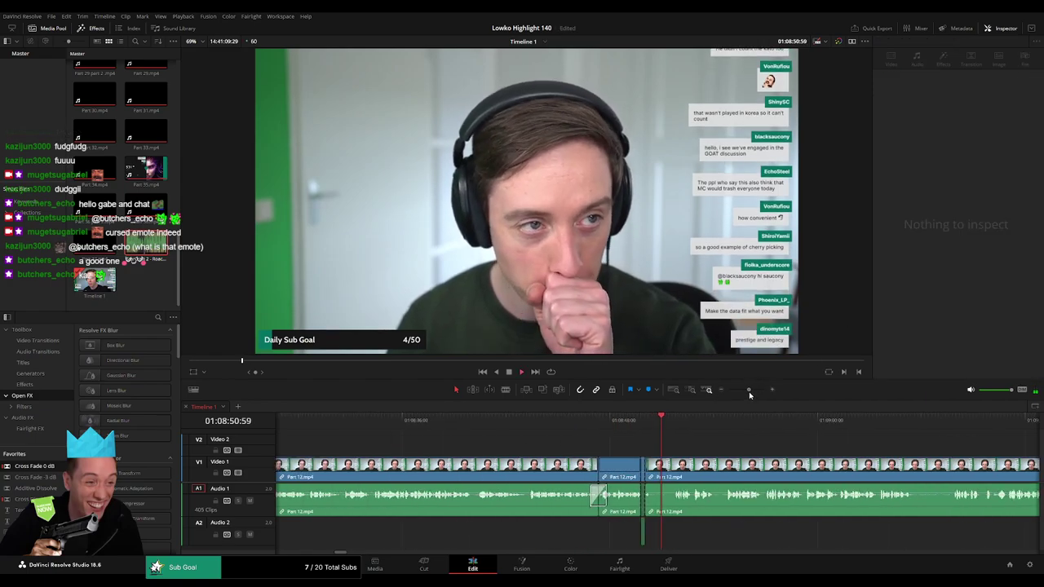
# Blade Part 12.mp4 at a new point and select the Part 12 clip
pyautogui.moveTo(756, 390); pyautogui.dragTo(750, 390)
pyautogui.press('b')
pyautogui.click(636, 464)
pyautogui.press('a')
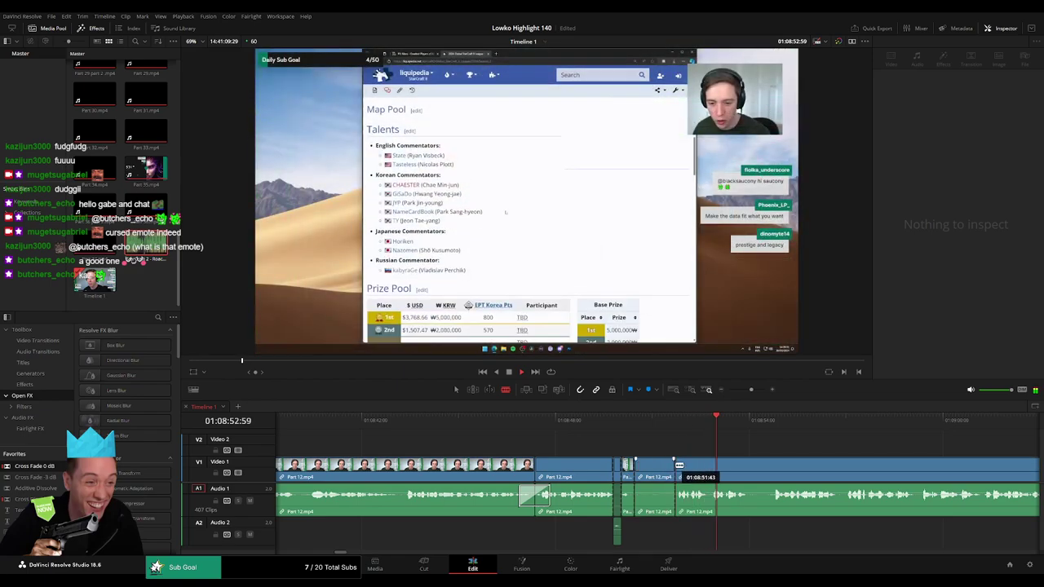
pyautogui.click(676, 461)
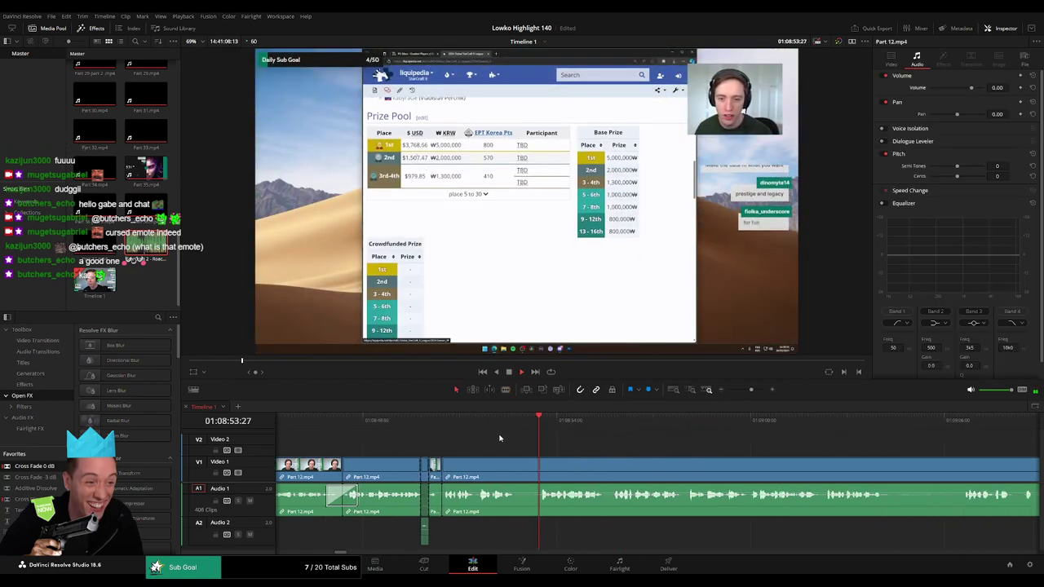
# Cut out two short unwanted pieces of Part 12, ripple deleting each one
pyautogui.press('b')
pyautogui.click(504, 464)
pyautogui.click(525, 471)
pyautogui.press('a')
pyautogui.click(519, 471)
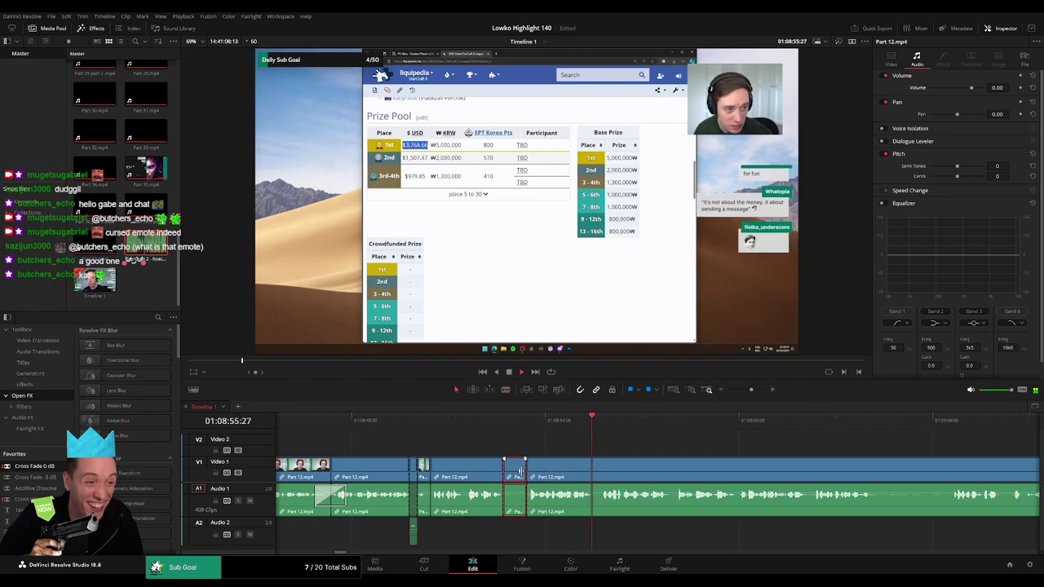
pyautogui.press('Delete')
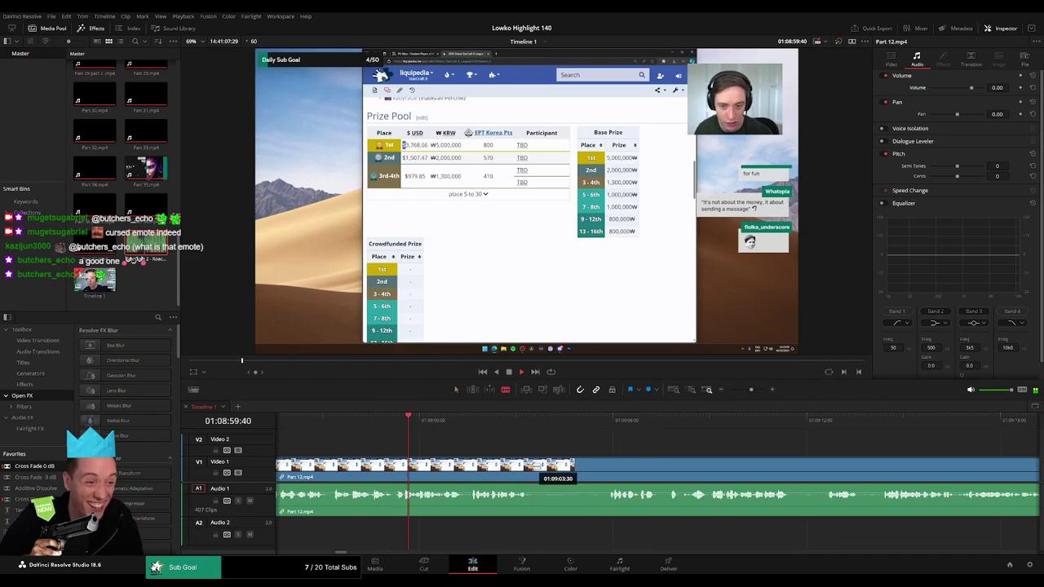
pyautogui.click(533, 467)
pyautogui.press('Delete')
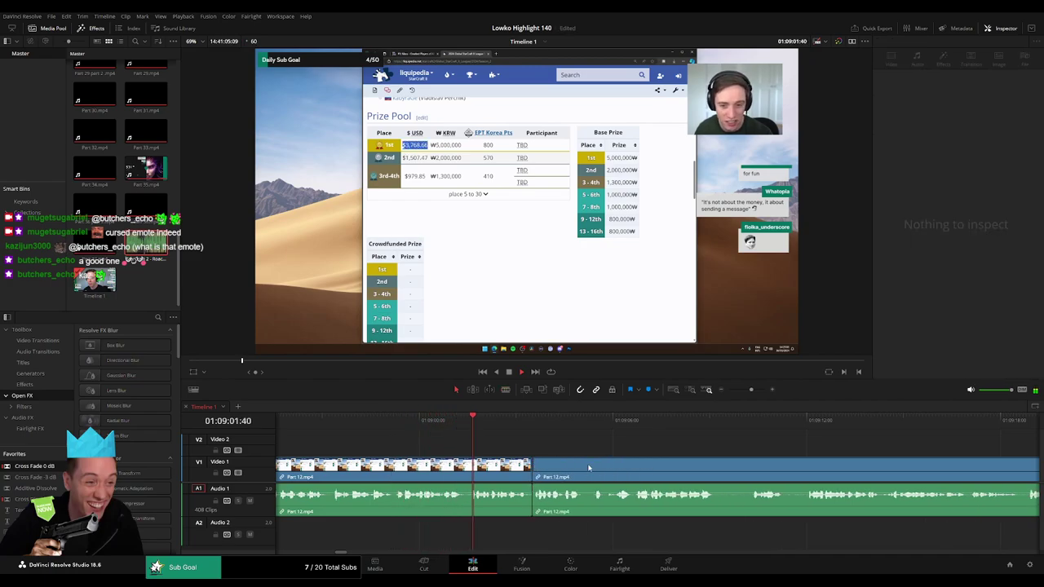
# Further along, blade off another short unwanted piece of Part 12 and ripple delete it
pyautogui.click(471, 490)
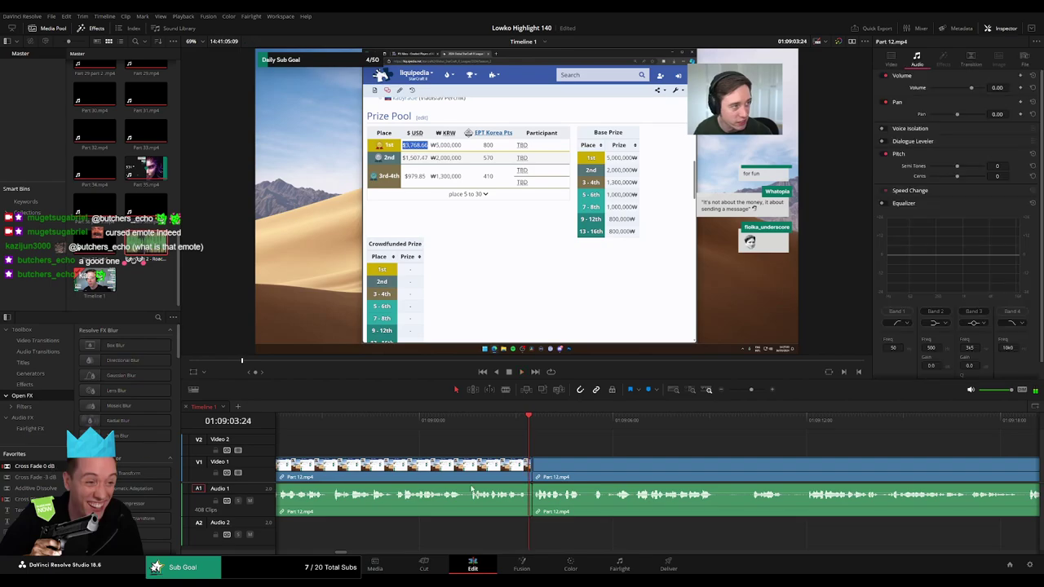
pyautogui.hscroll(5, 555, 437)
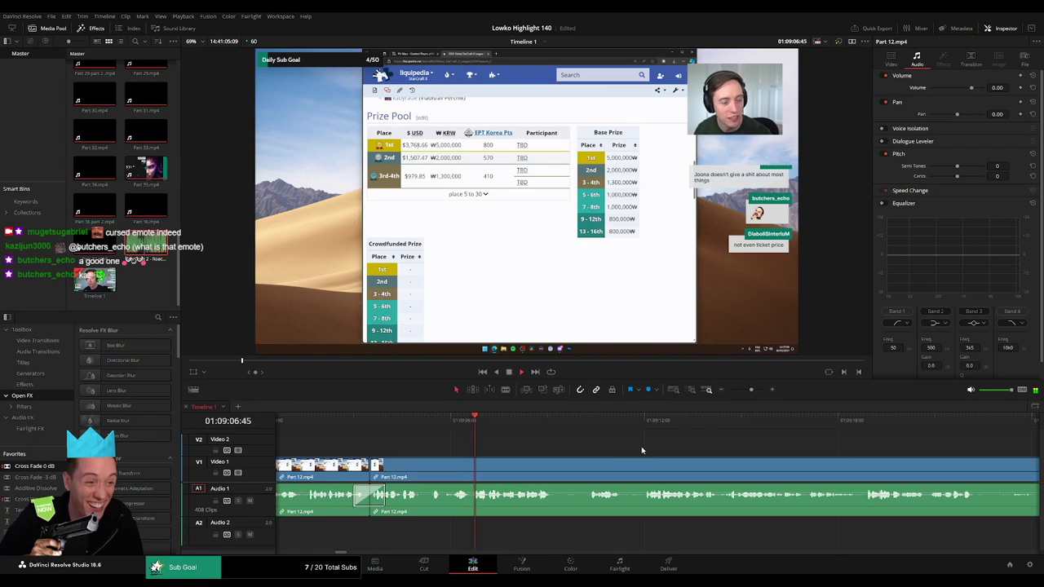
pyautogui.hscroll(3, 642, 450)
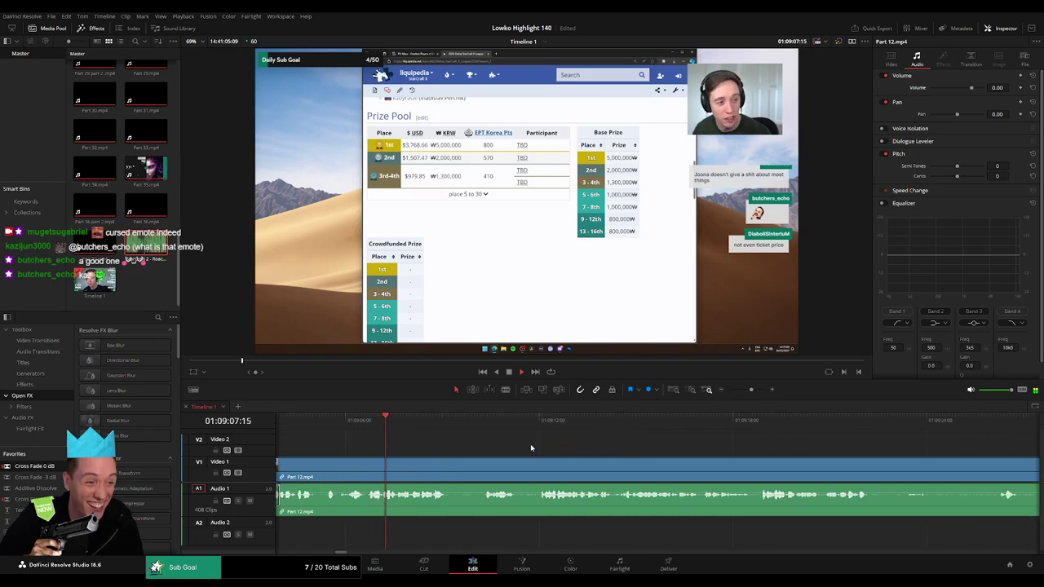
pyautogui.press('b')
pyautogui.click(481, 464)
pyautogui.press('a')
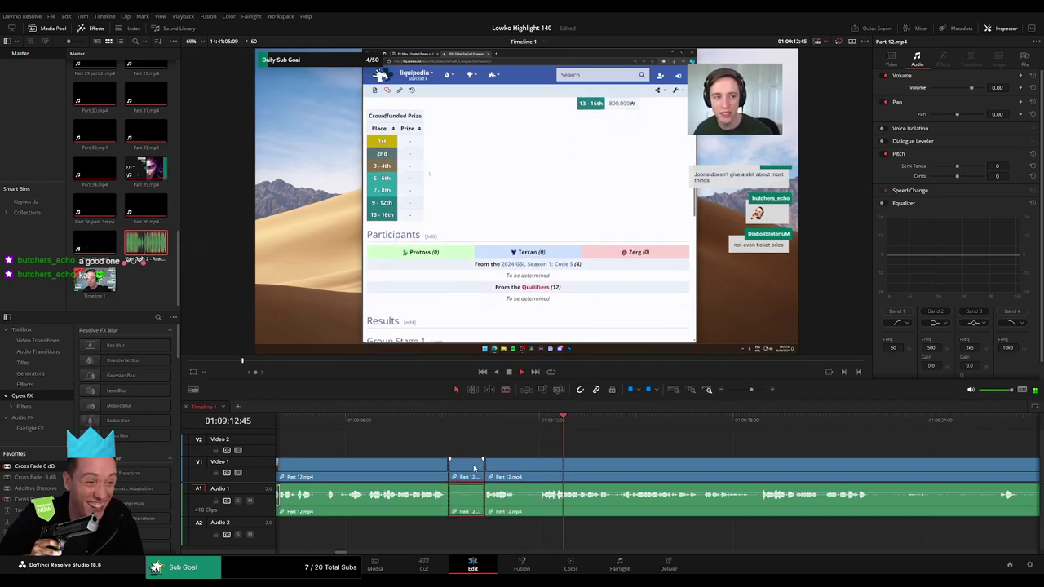
pyautogui.click(474, 469)
pyautogui.press('Delete')
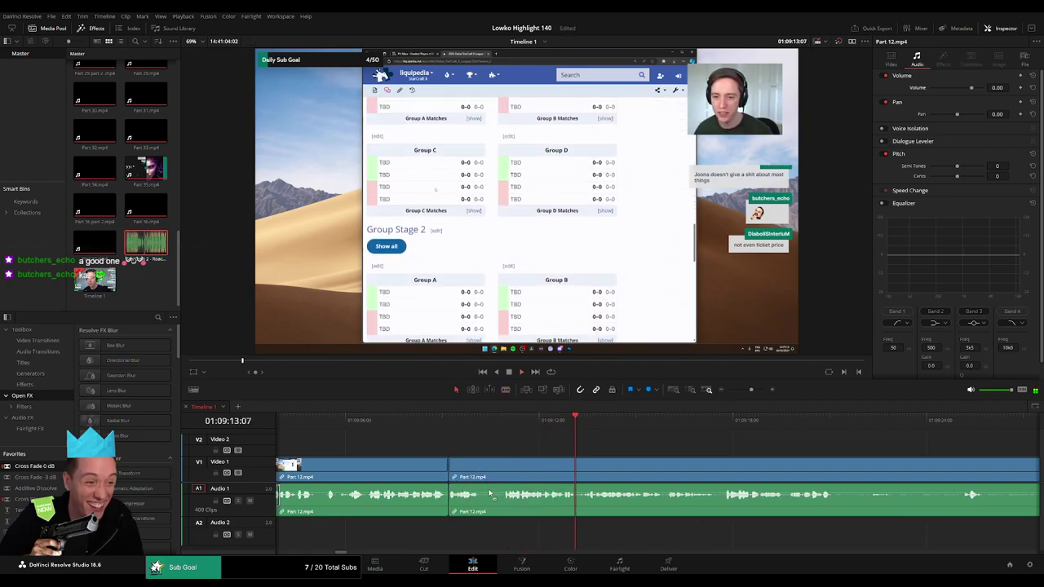
pyautogui.scroll(-3, 710, 455)
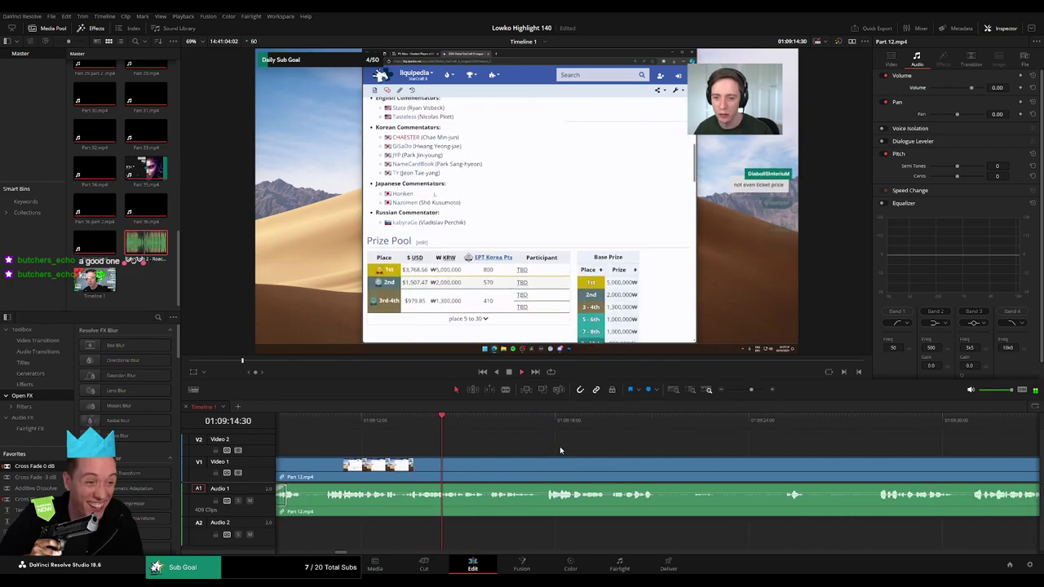
pyautogui.scroll(-2, 511, 447)
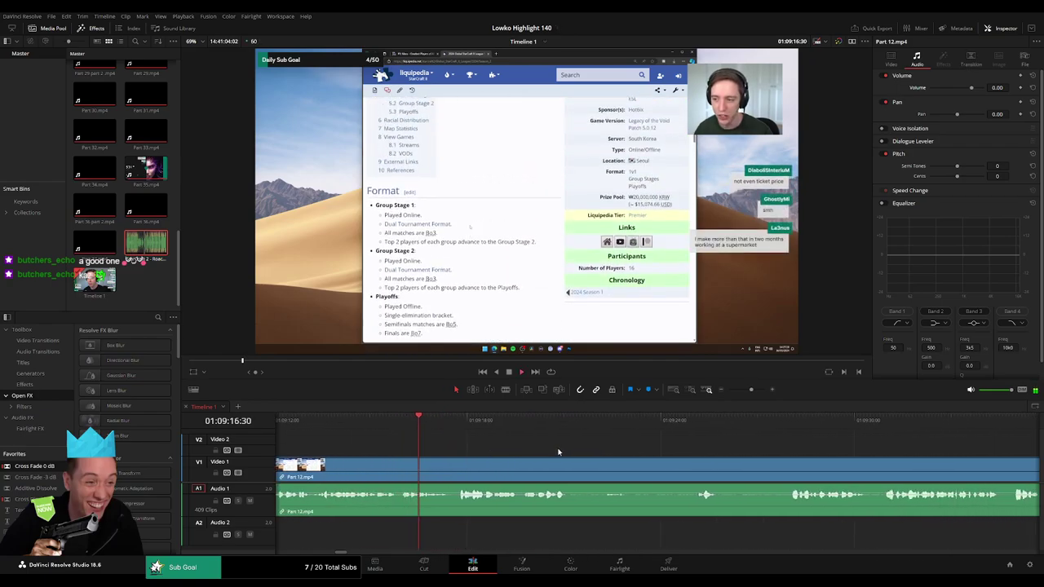
pyautogui.scroll(-1, 508, 446)
pyautogui.scroll(-1, 511, 443)
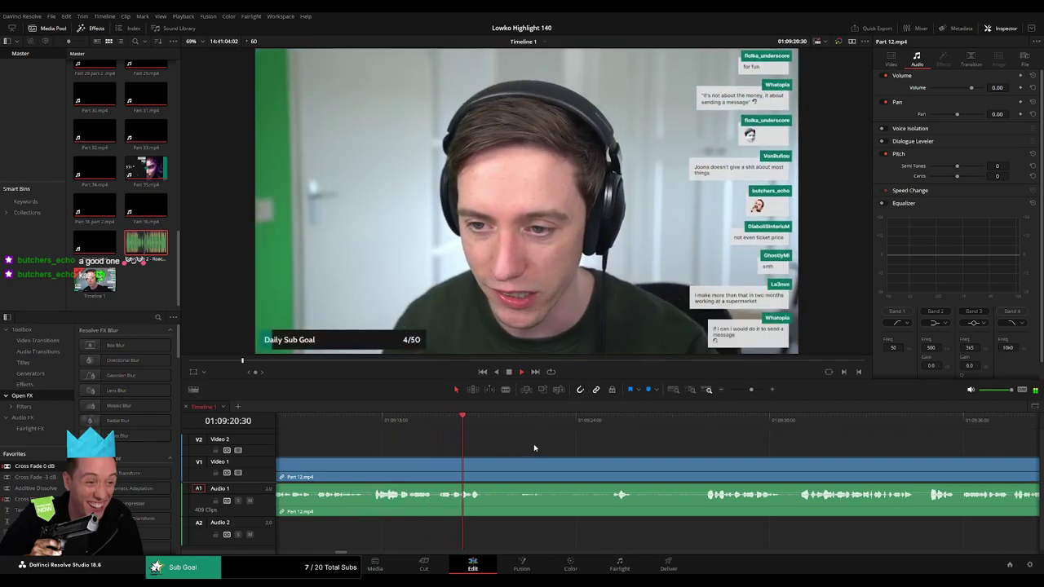
# Blade around an unwanted part of Part 12.mp4 and ripple delete the piece between the cuts
pyautogui.click(491, 470)
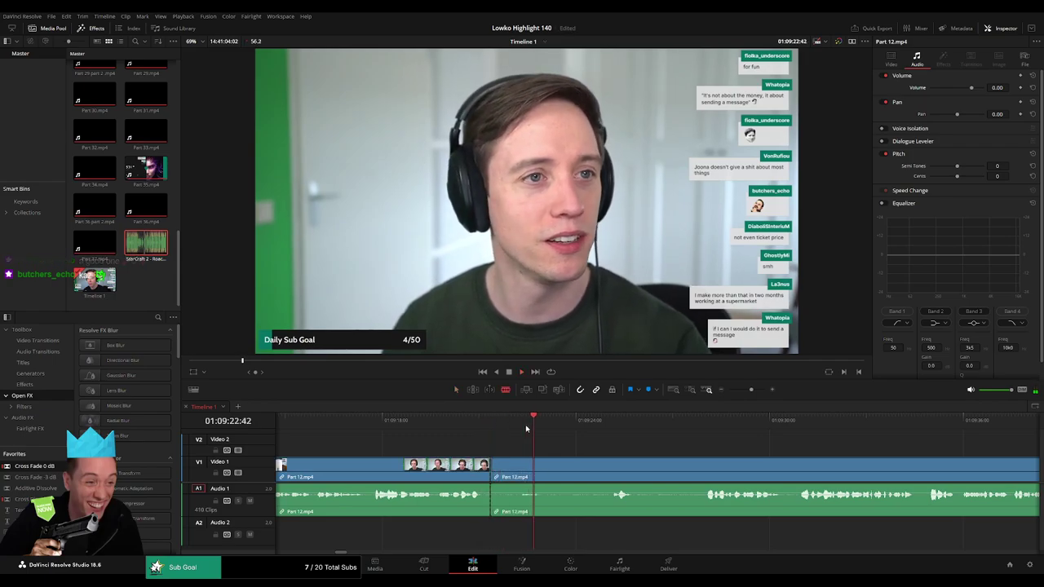
pyautogui.click(611, 470)
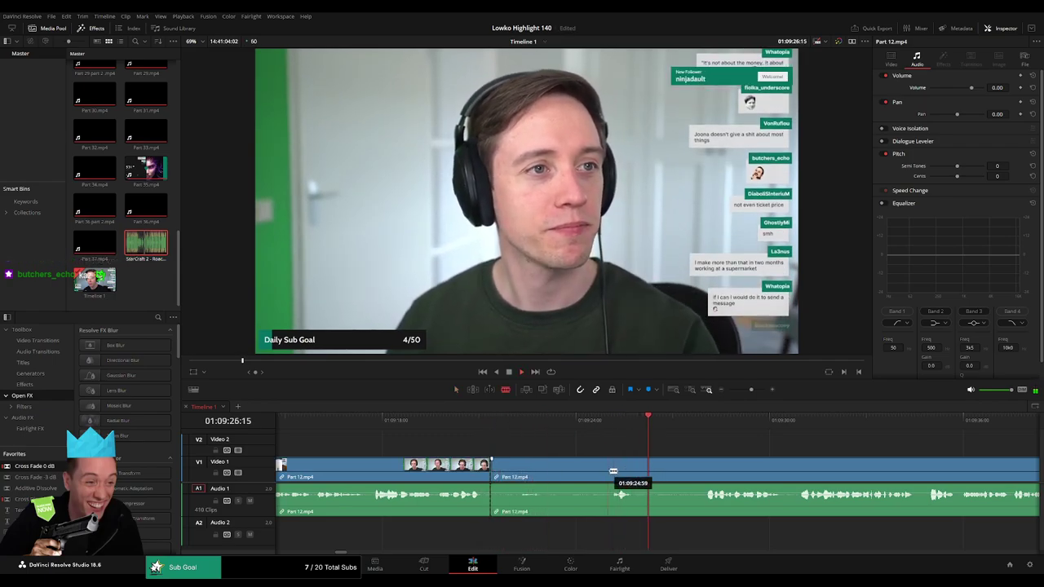
pyautogui.press('a')
pyautogui.click(582, 469)
pyautogui.press('Delete')
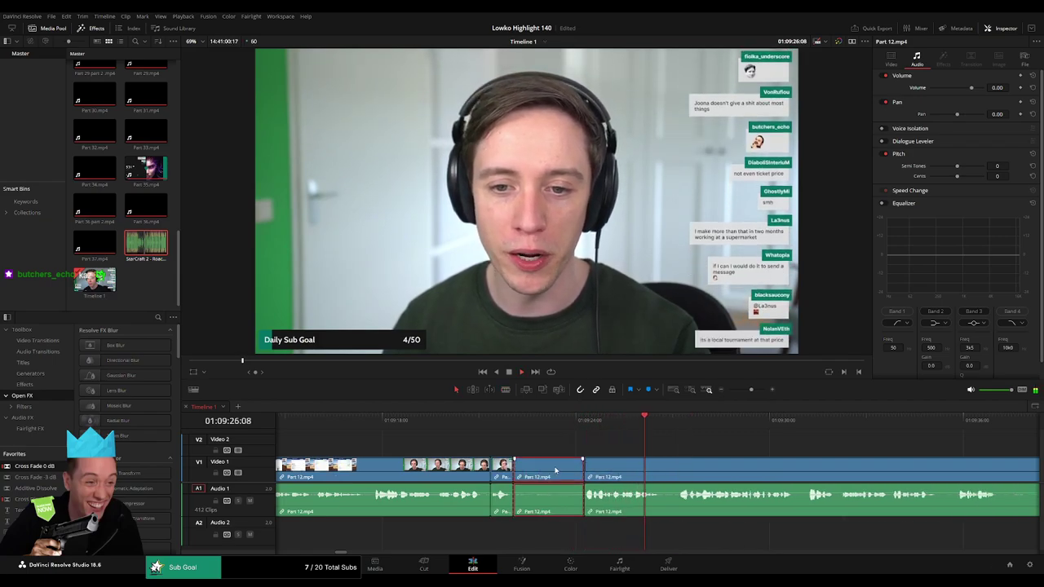
# Review the new join in playback, then ripple delete another short unwanted piece
pyautogui.click(580, 419)
pyautogui.press('space')
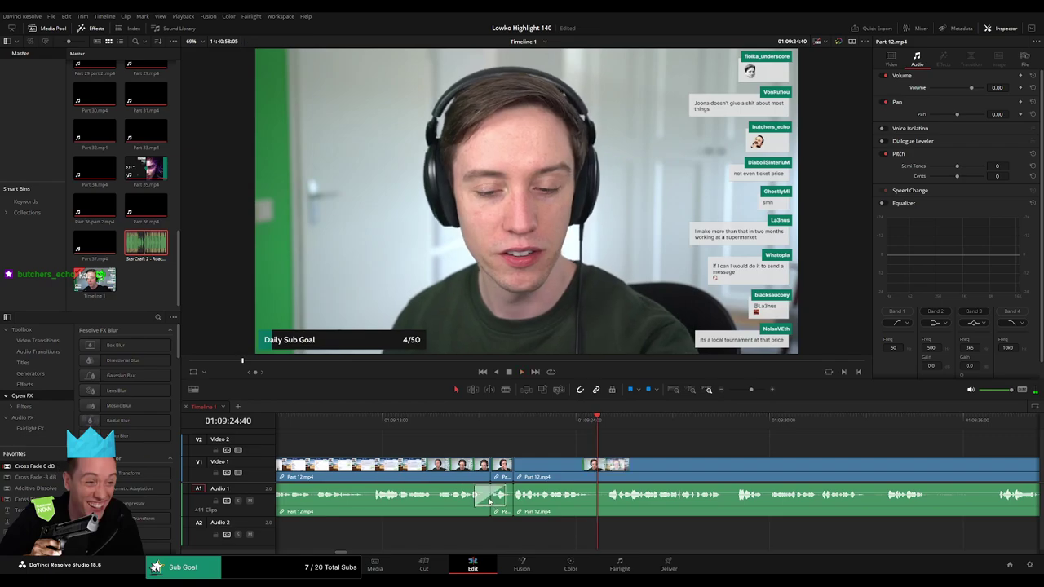
pyautogui.press('space')
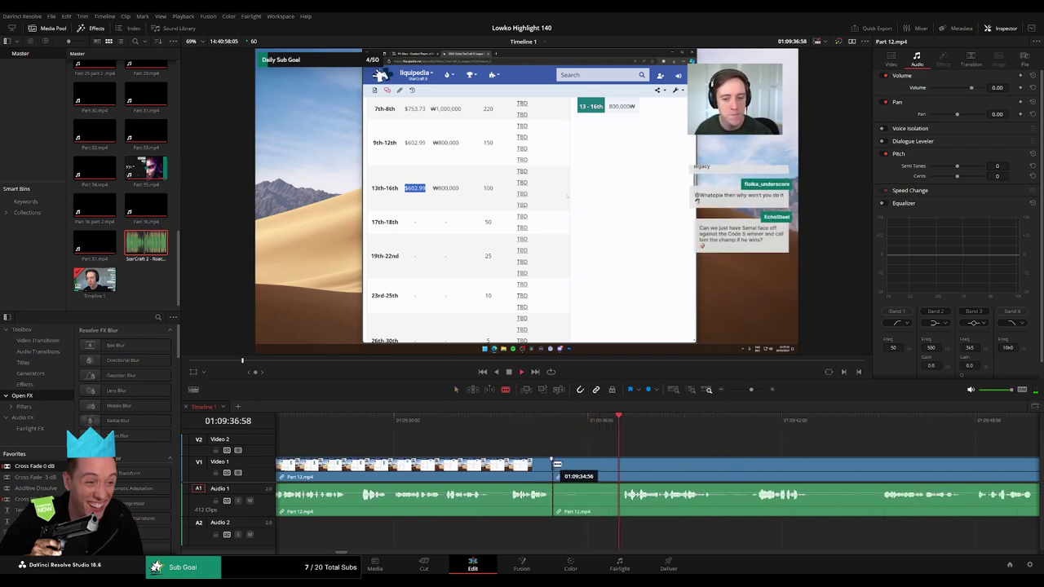
pyautogui.click(604, 467)
pyautogui.press('Delete')
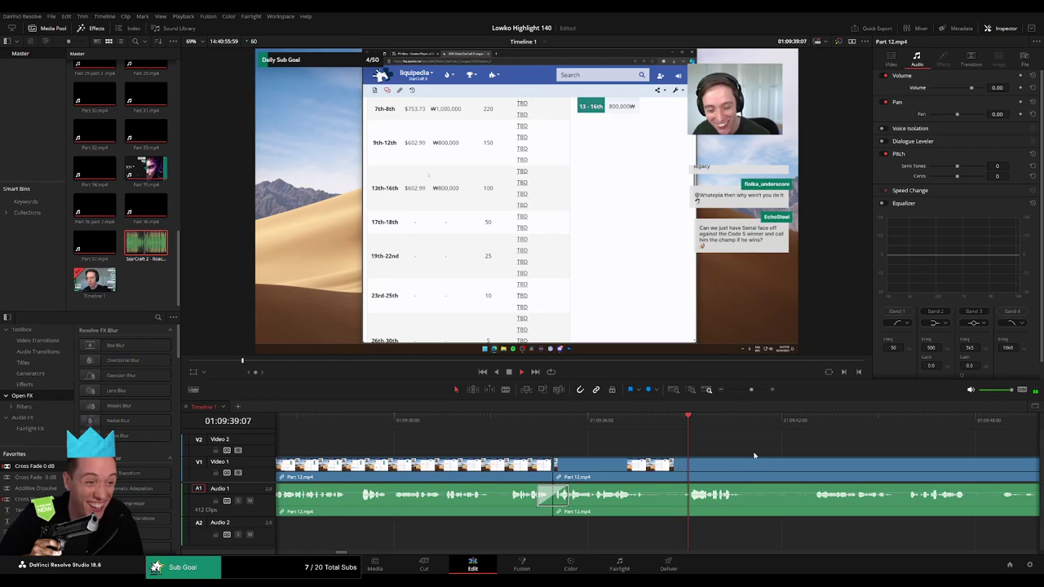
# Cut out the next unwanted section of Part 12 with a ripple delete and deselect
pyautogui.hscroll(3, 513, 434)
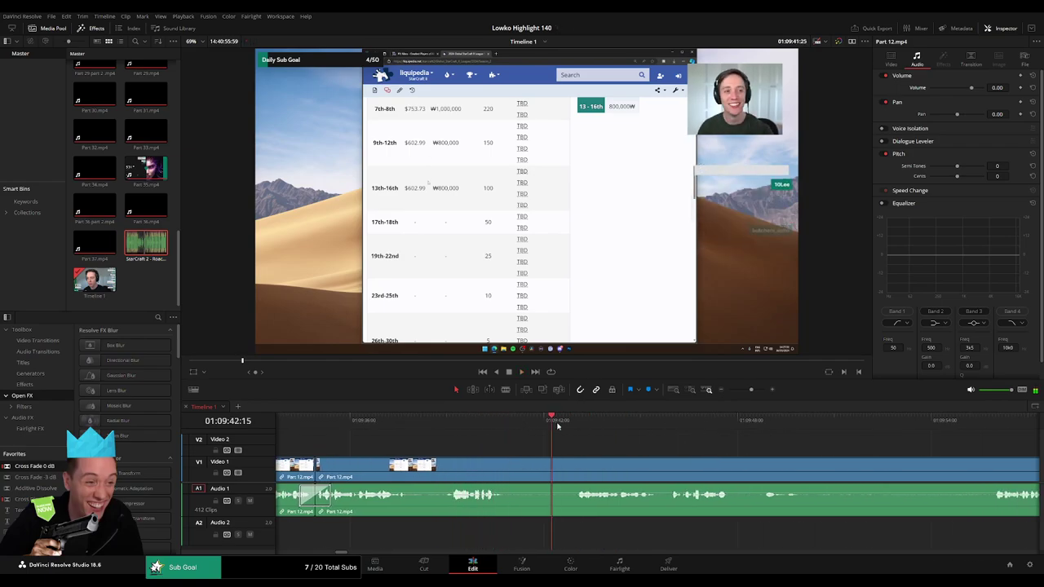
pyautogui.click(502, 467)
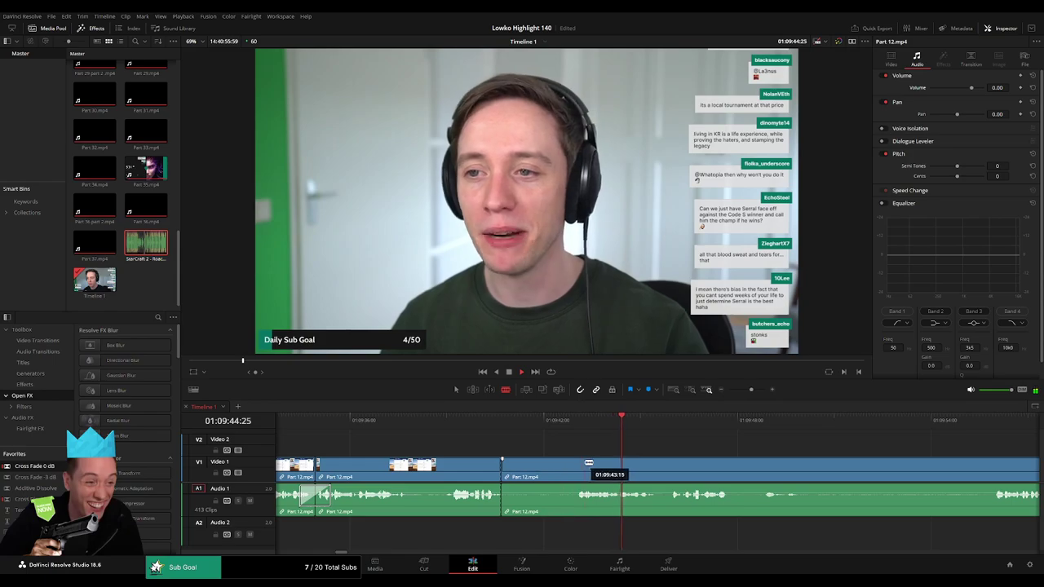
pyautogui.click(576, 467)
pyautogui.press('a')
pyautogui.click(556, 472)
pyautogui.press('Delete')
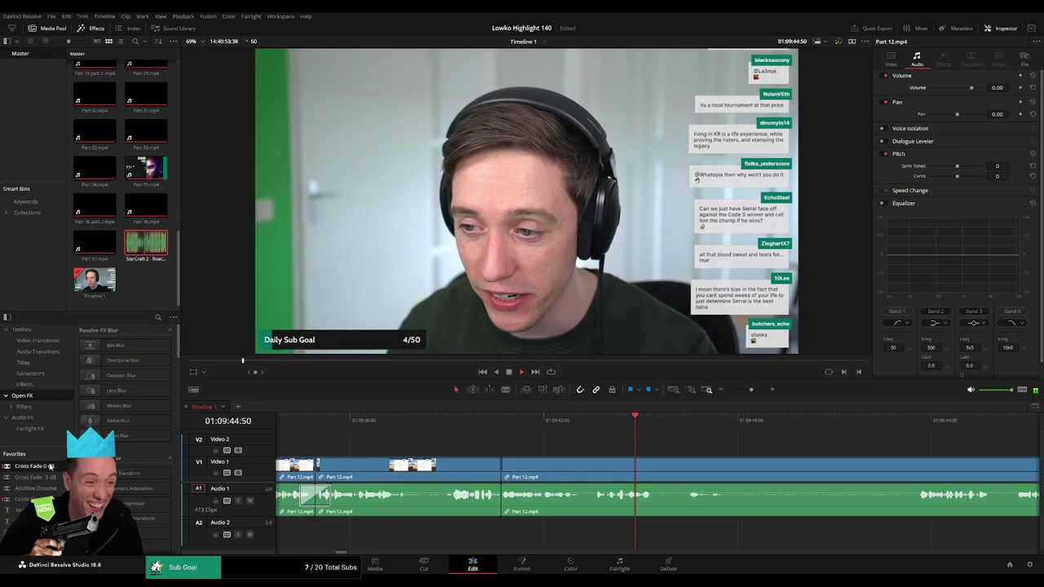
pyautogui.click(642, 448)
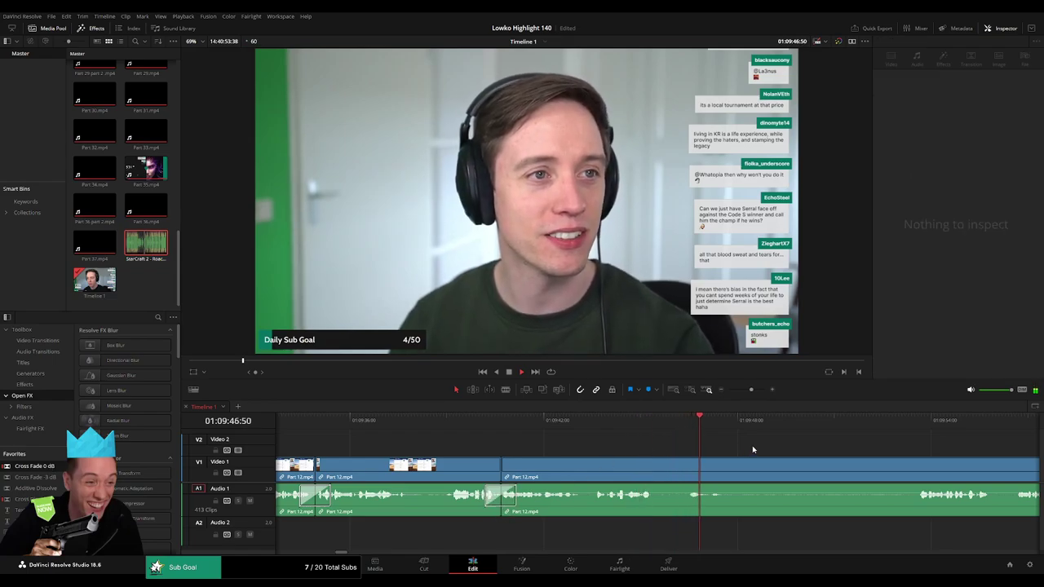
# Split Part 12 at the playhead, then blade around another unwanted part and select that short piece
pyautogui.hscroll(3, 522, 432)
pyautogui.press('b')
pyautogui.click(491, 466)
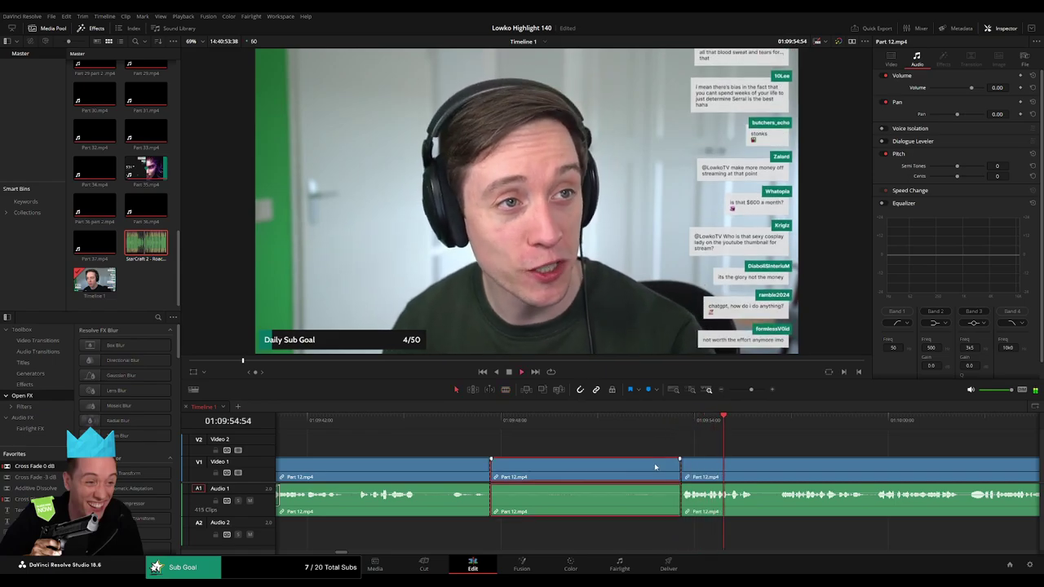
pyautogui.press('a')
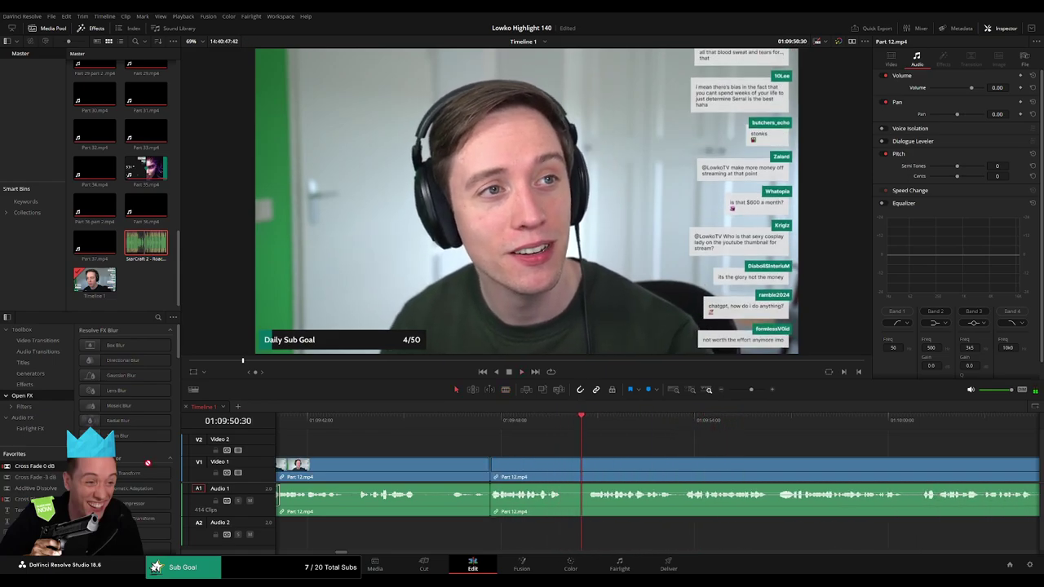
pyautogui.press('b')
pyautogui.click(561, 466)
pyautogui.click(585, 466)
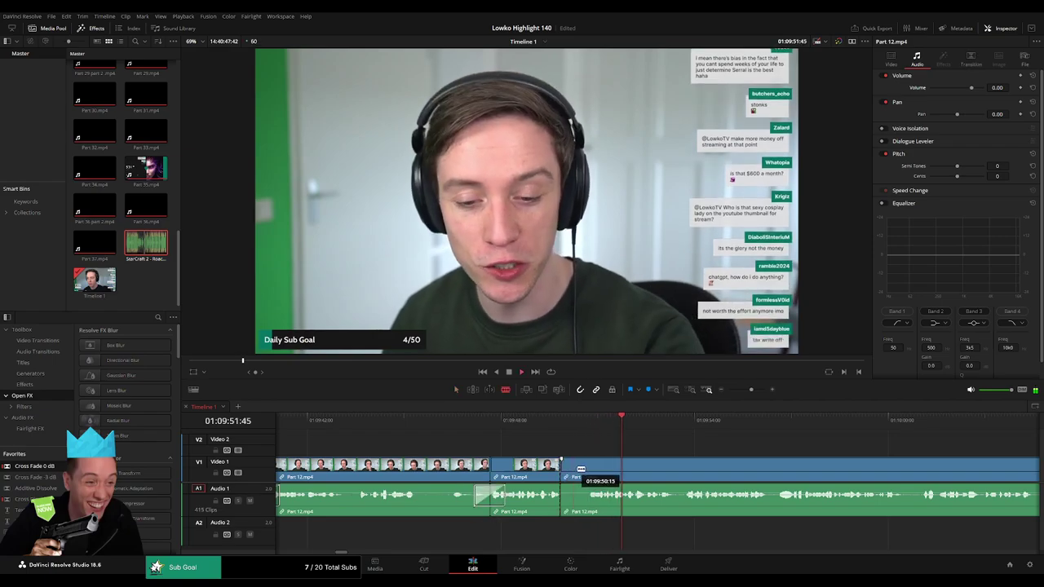
pyautogui.press('a')
pyautogui.click(575, 472)
pyautogui.press('Delete')
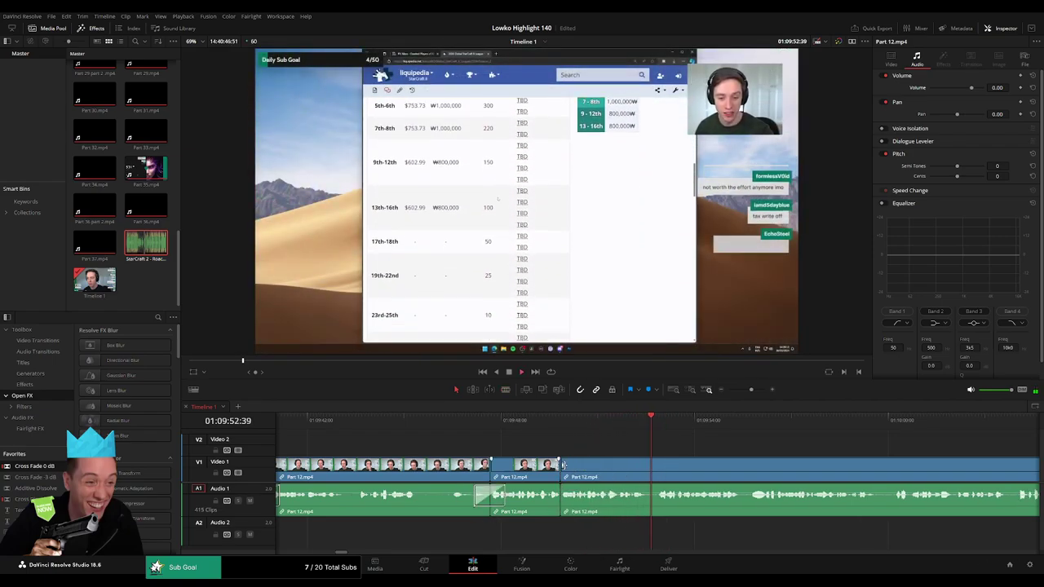
pyautogui.hscroll(5, 599, 457)
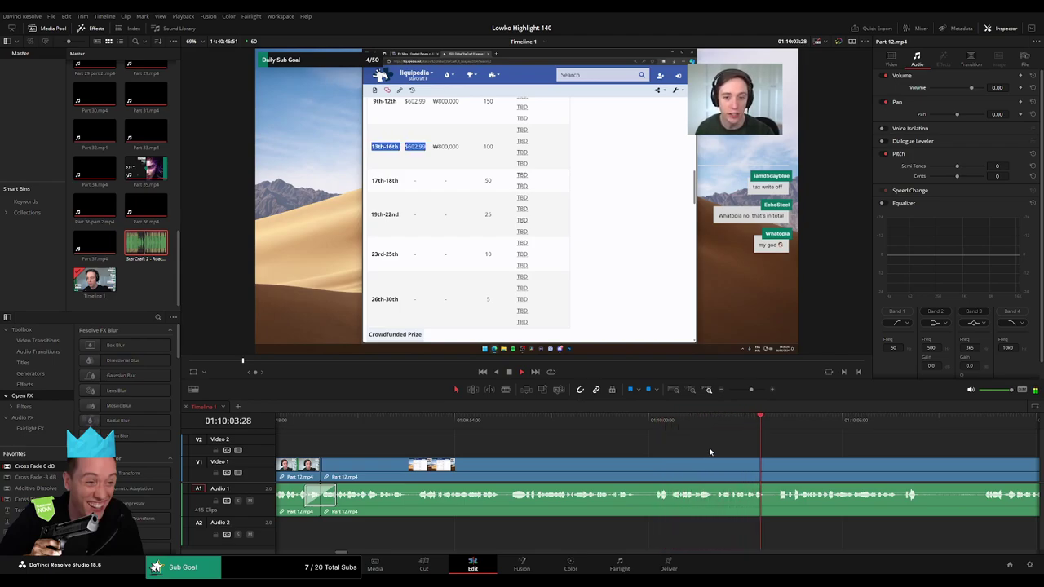
pyautogui.hscroll(5, 525, 424)
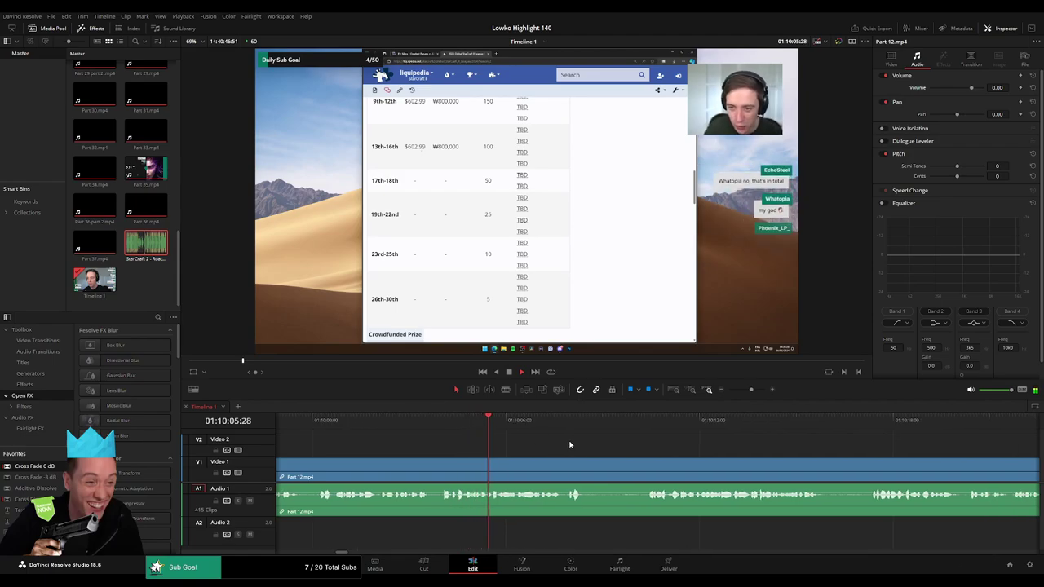
pyautogui.hscroll(1, 530, 446)
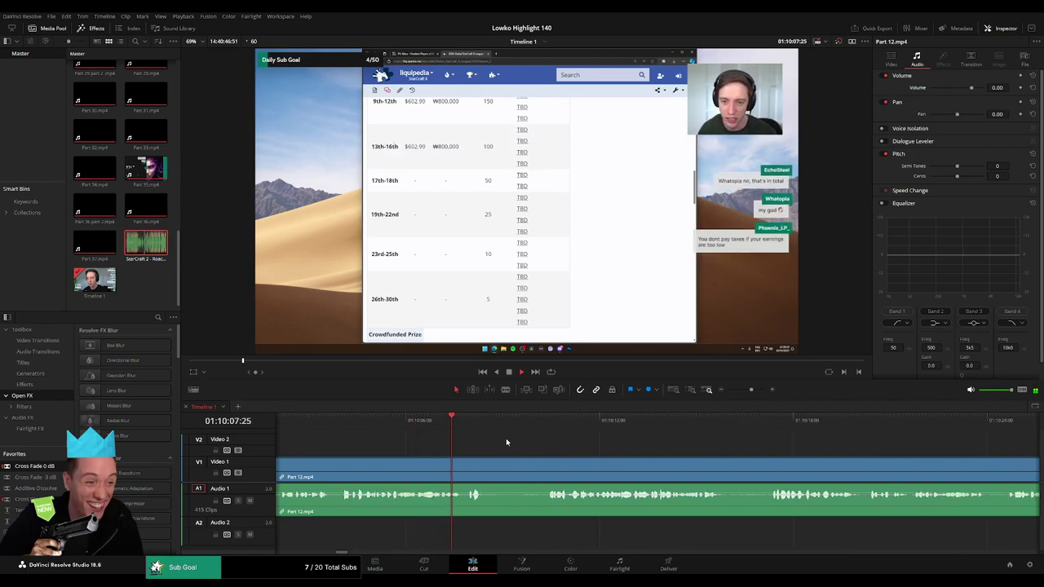
pyautogui.hscroll(1, 506, 440)
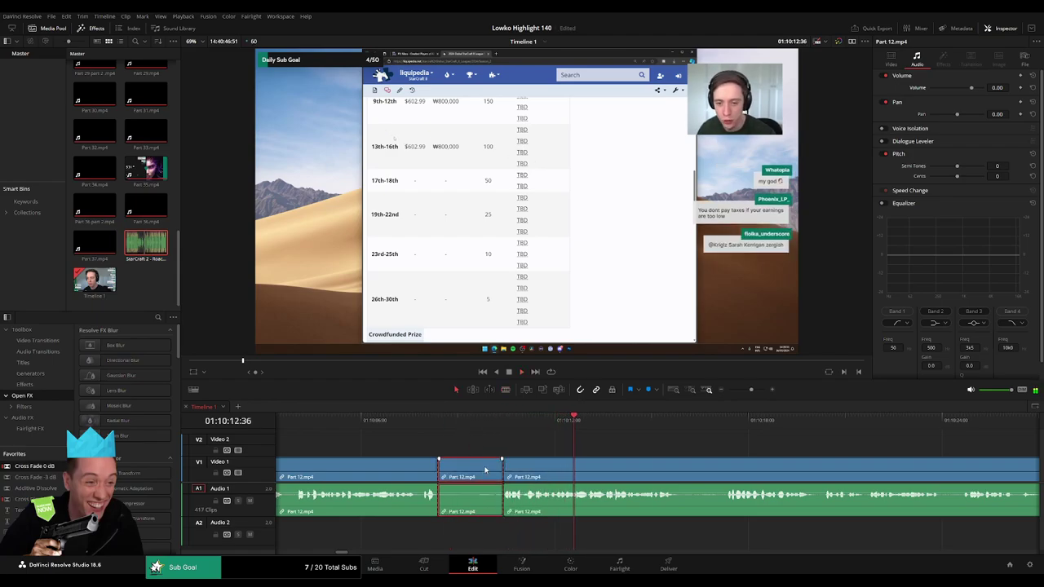
pyautogui.press('Delete')
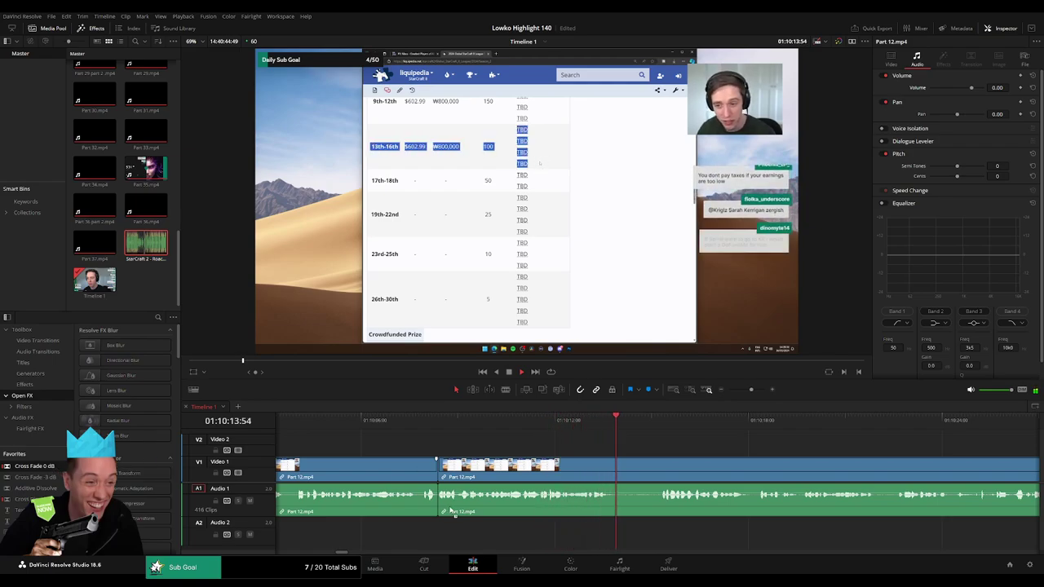
pyautogui.click(546, 476)
pyautogui.hscroll(2, 511, 448)
pyautogui.press('b')
pyautogui.click(501, 469)
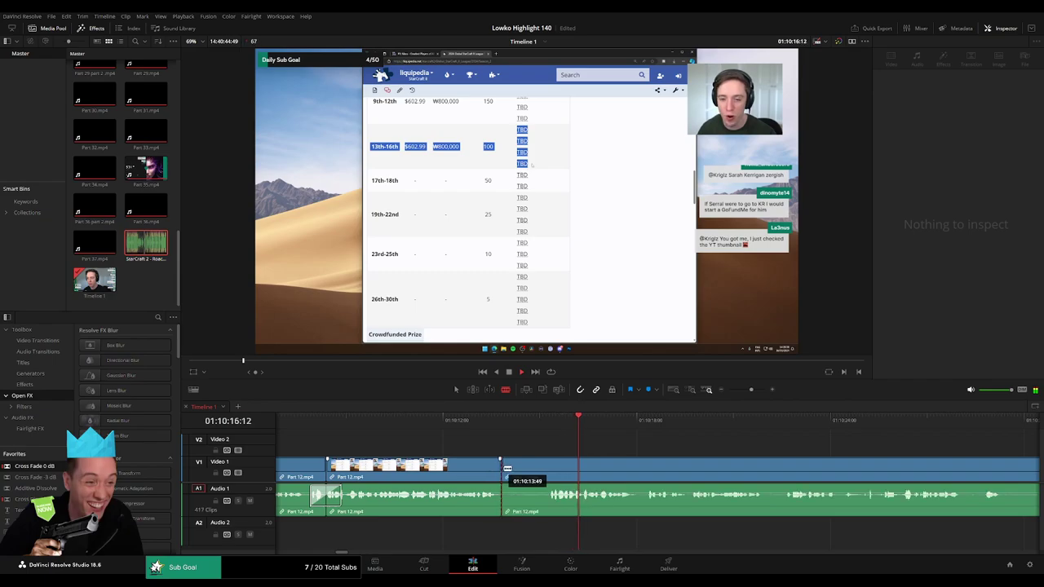
pyautogui.click(528, 472)
pyautogui.press('Delete')
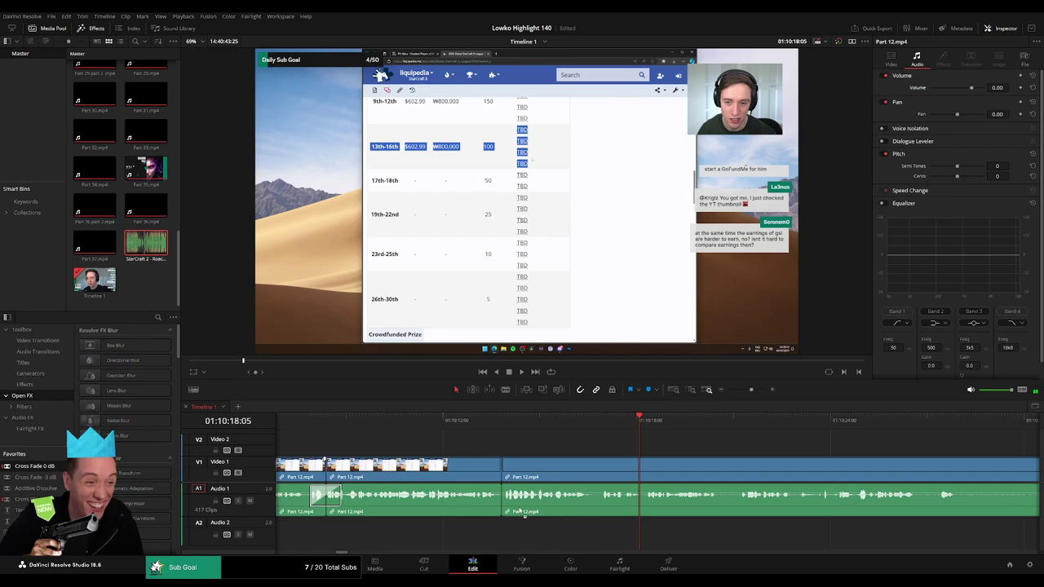
pyautogui.hscroll(3, 804, 453)
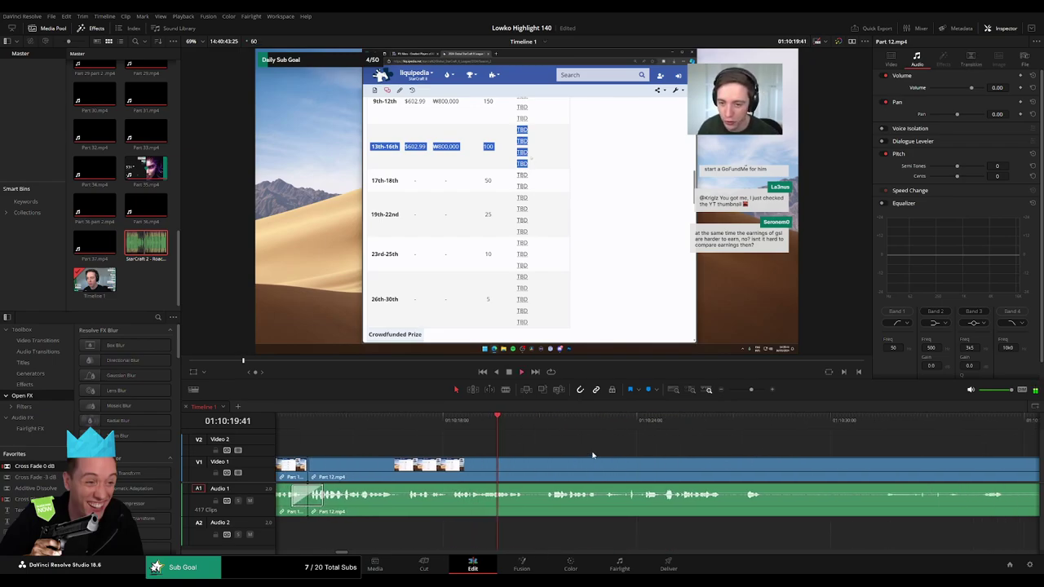
pyautogui.hscroll(1, 619, 450)
pyautogui.hscroll(1, 553, 450)
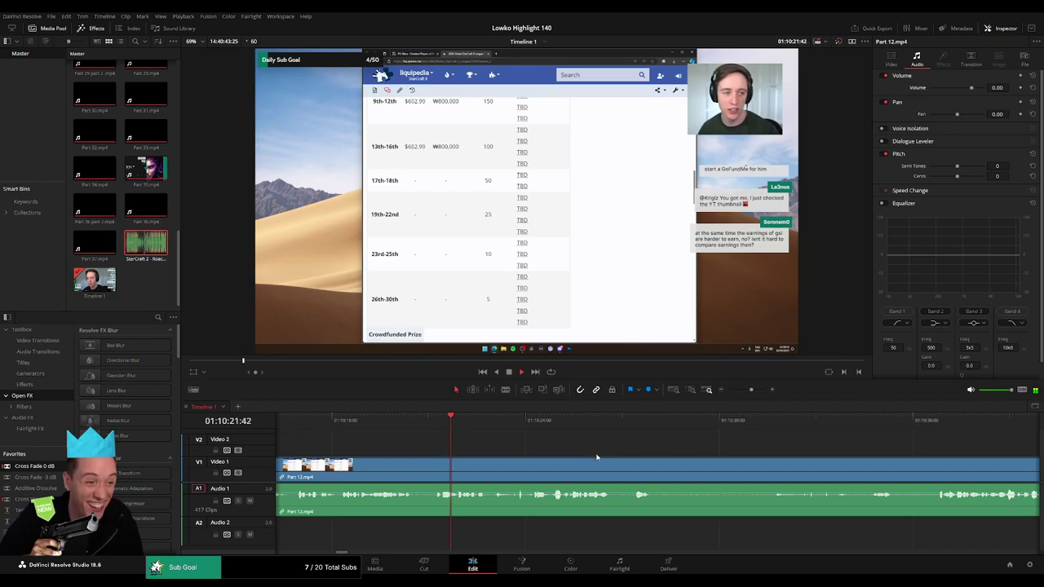
pyautogui.hscroll(1, 549, 443)
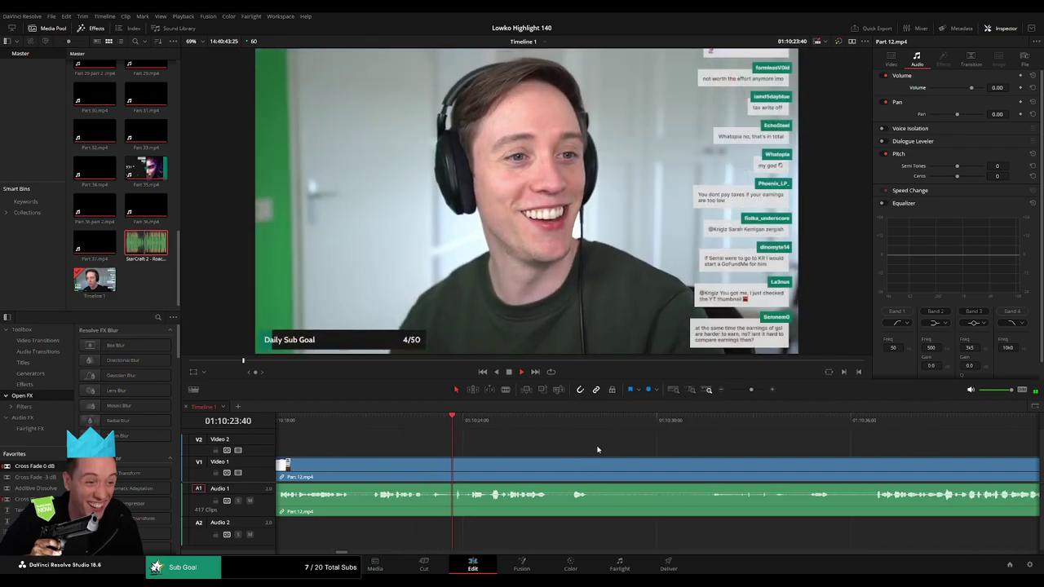
# Blade out the silent stretch of Part 12 footage and ripple delete it
pyautogui.hscroll(1, 534, 448)
pyautogui.hscroll(1, 517, 446)
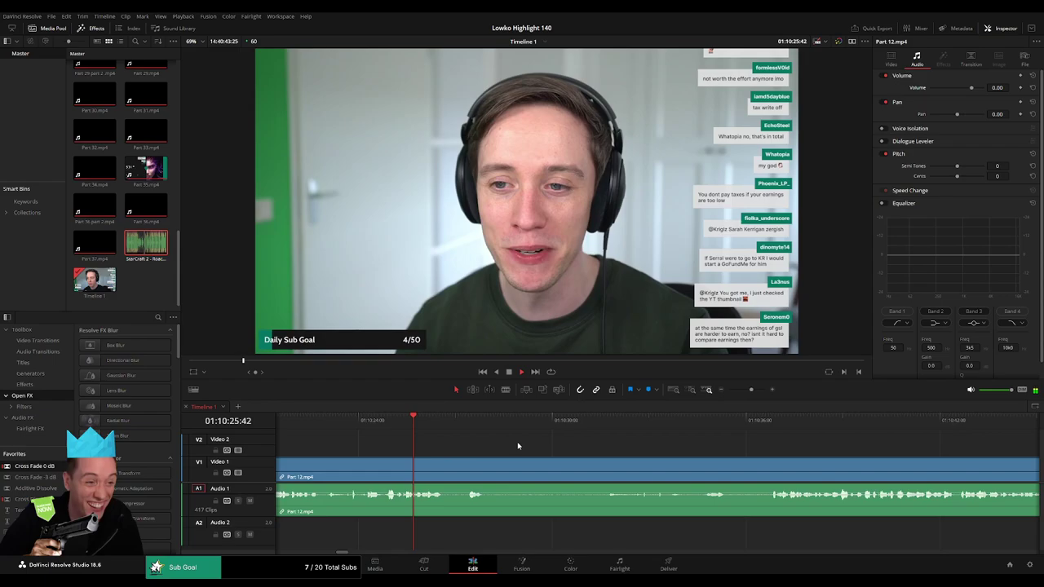
pyautogui.hscroll(1, 506, 444)
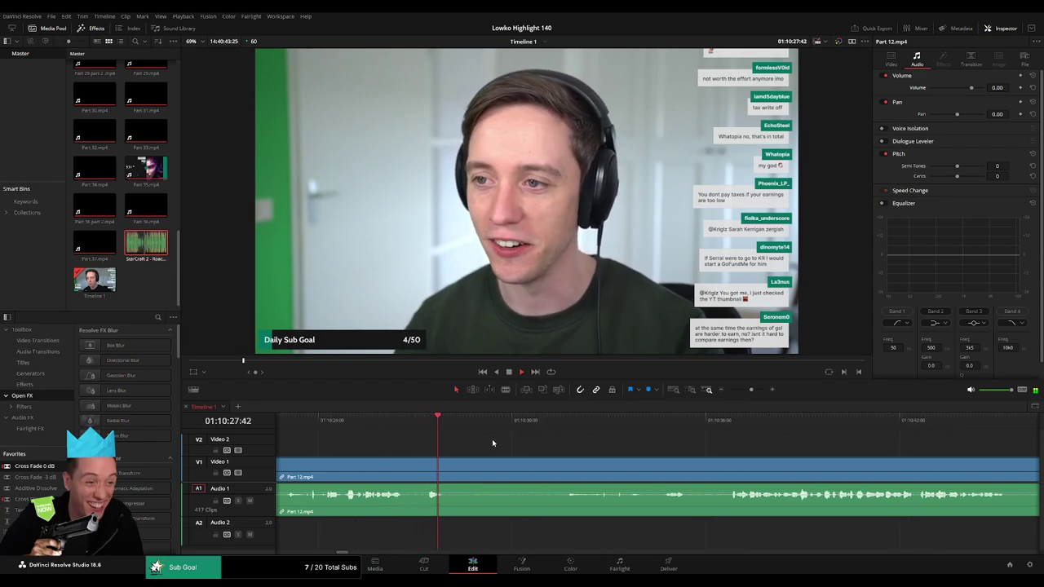
pyautogui.hotkey('ctrl', 'b')
pyautogui.click(593, 423)
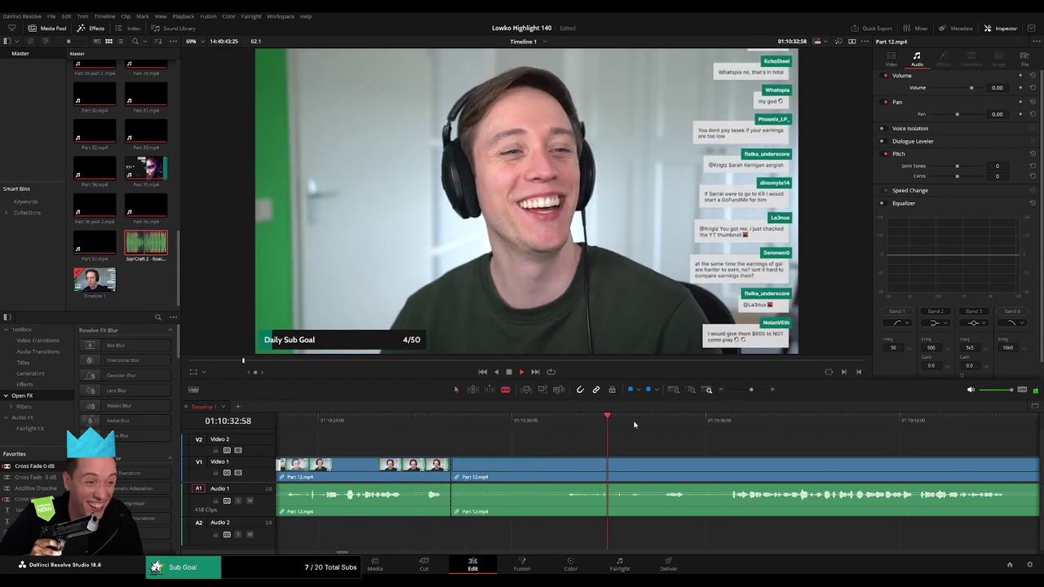
pyautogui.click(666, 424)
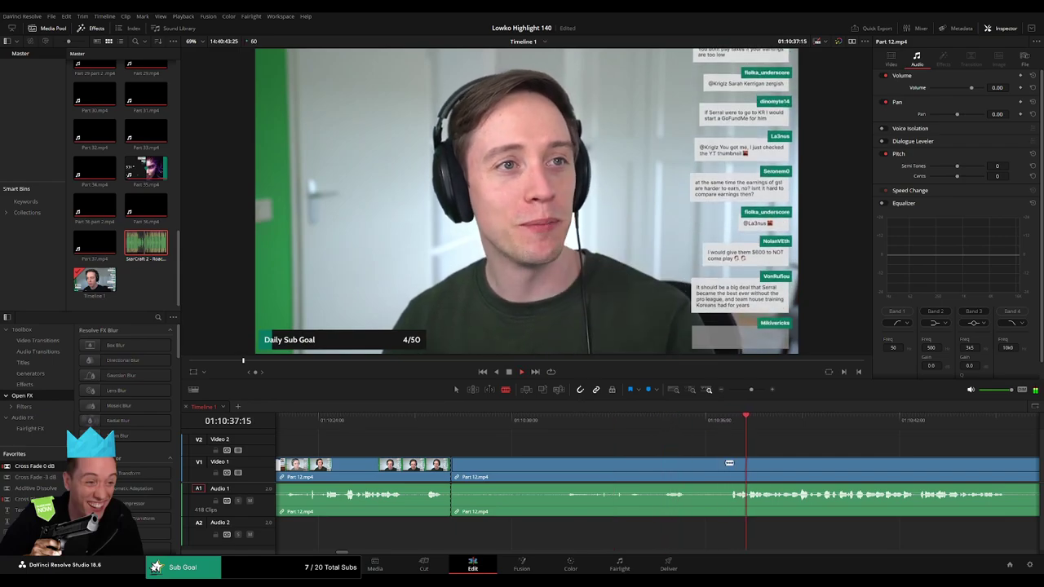
pyautogui.click(734, 469)
pyautogui.press('a')
pyautogui.click(686, 468)
pyautogui.press('Delete')
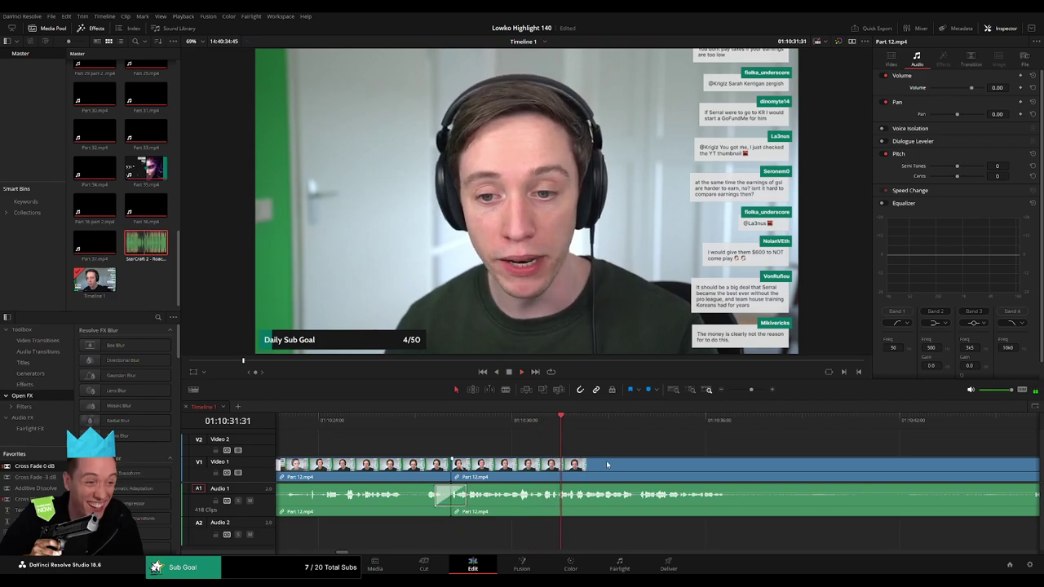
# Cut out the next unwanted stretch of Part 12 with a ripple delete
pyautogui.hscroll(3, 529, 449)
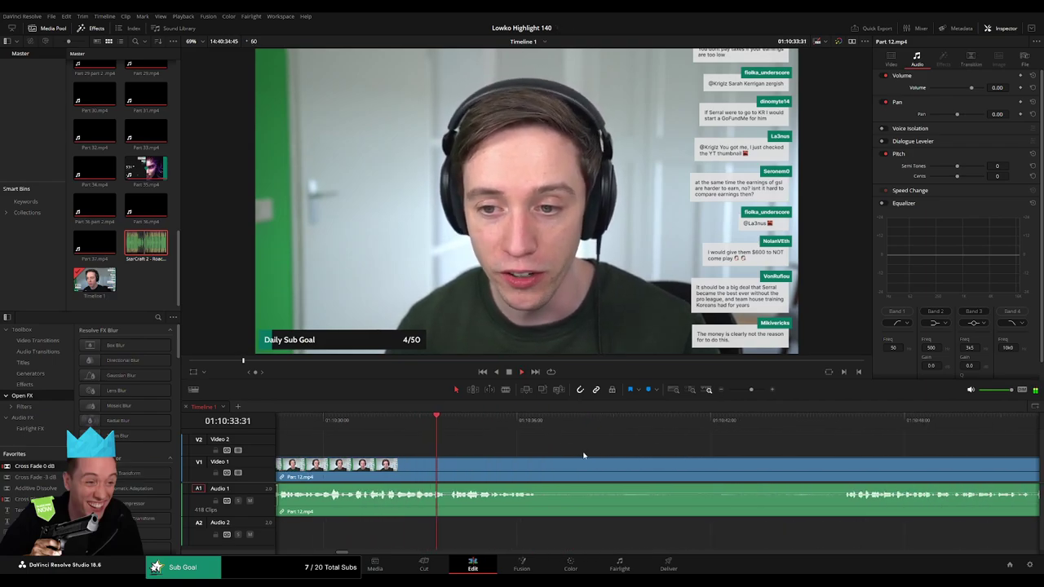
pyautogui.hscroll(1, 532, 451)
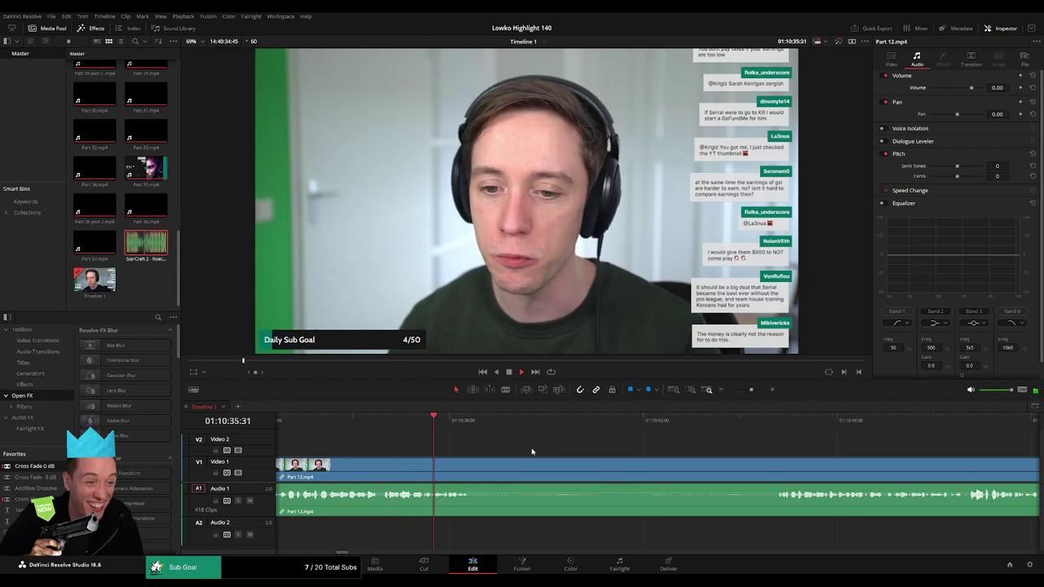
pyautogui.click(475, 474)
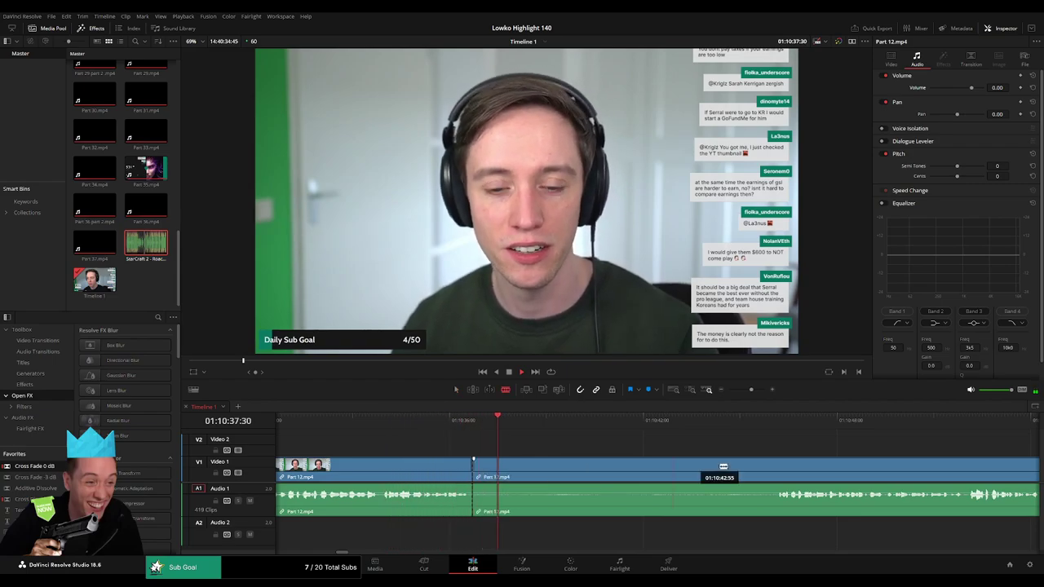
pyautogui.click(773, 470)
pyautogui.press('a')
pyautogui.click(724, 468)
pyautogui.press('Delete')
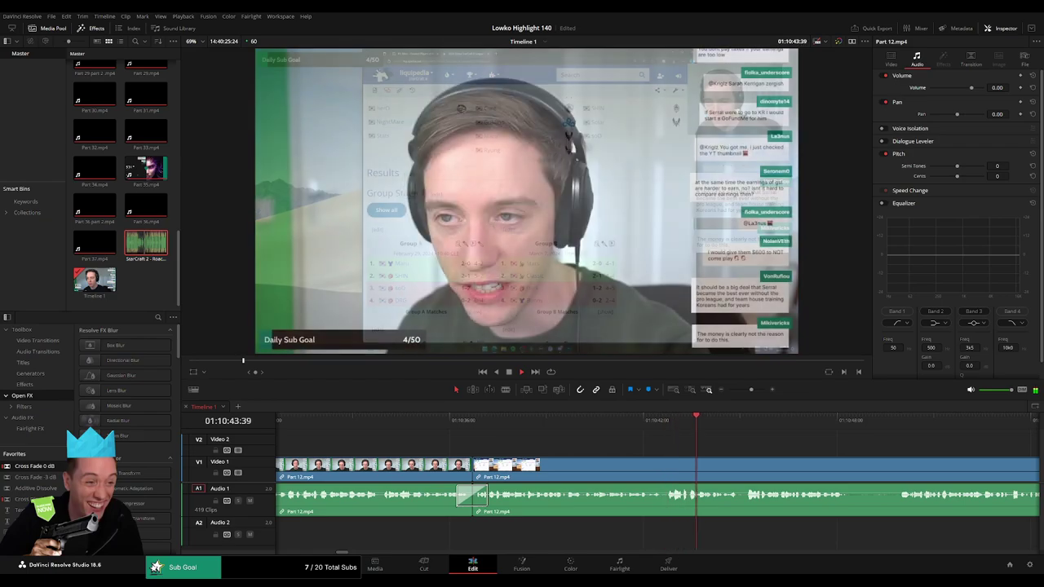
# Remove a short unwanted bit further along, closing the gap
pyautogui.hscroll(4, 512, 442)
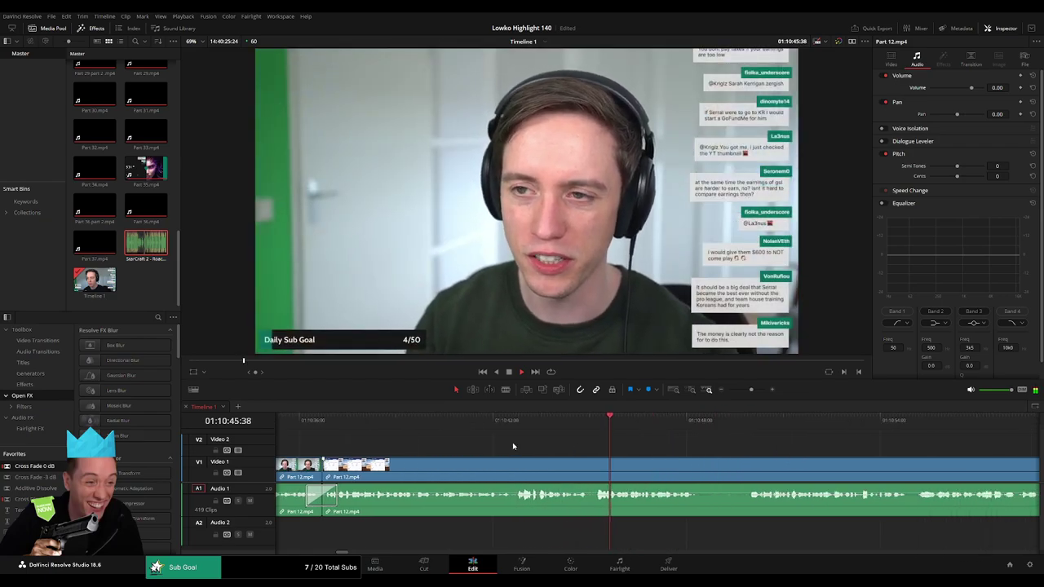
pyautogui.hscroll(6, 494, 443)
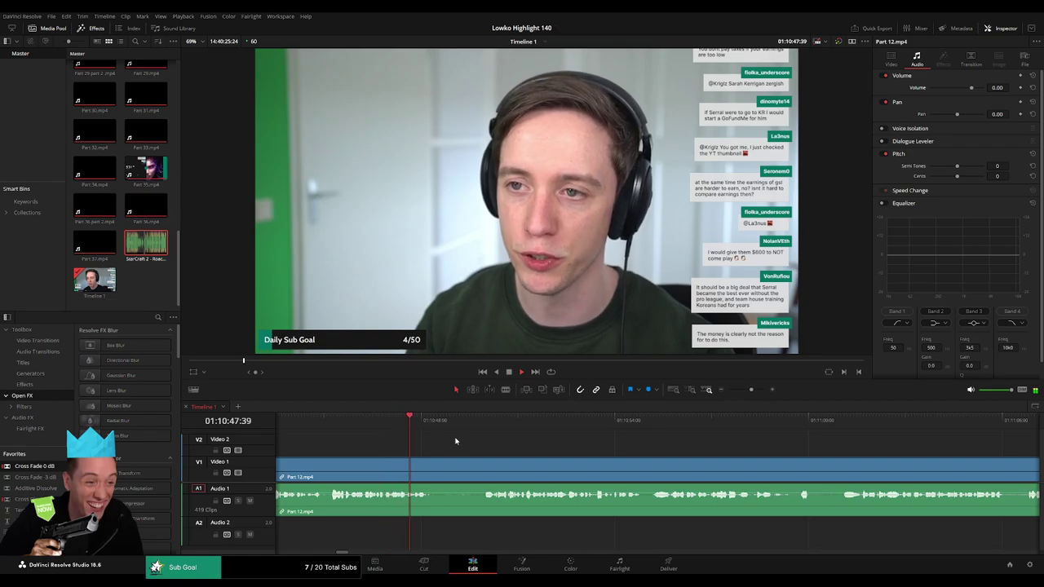
pyautogui.press('b')
pyautogui.click(440, 466)
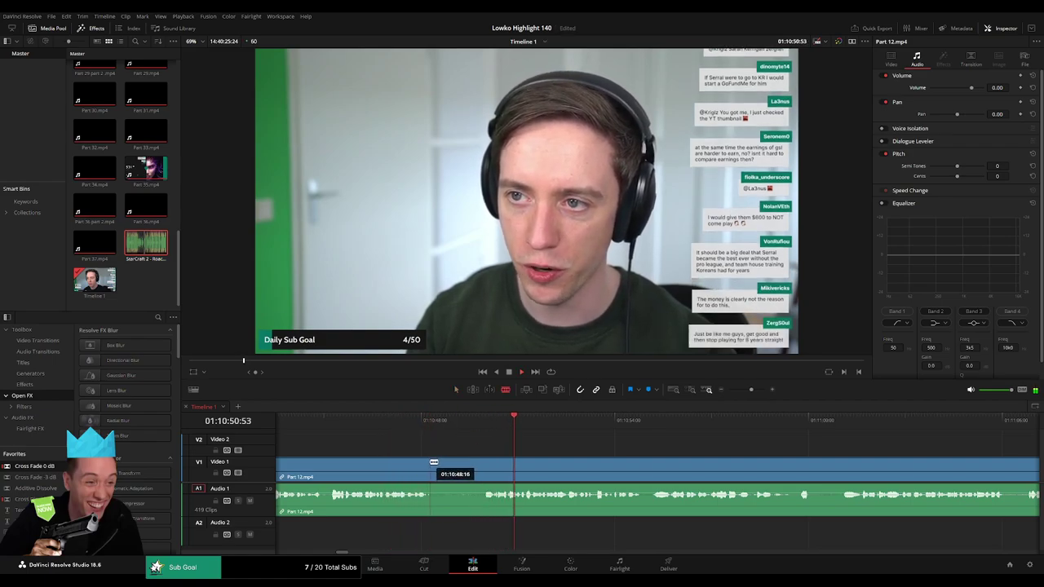
pyautogui.click(482, 466)
pyautogui.press('a')
pyautogui.click(456, 469)
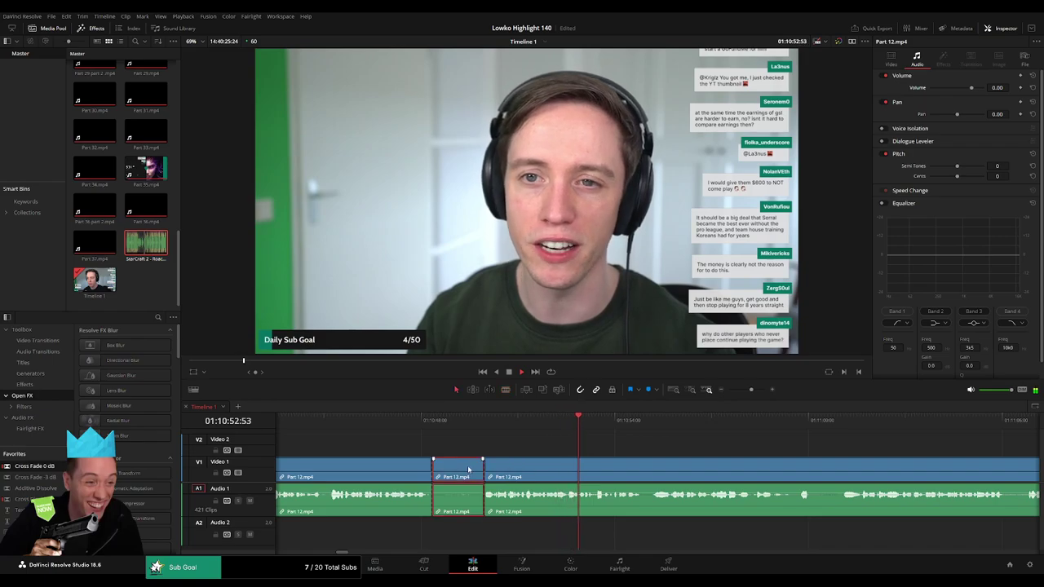
pyautogui.press('Delete')
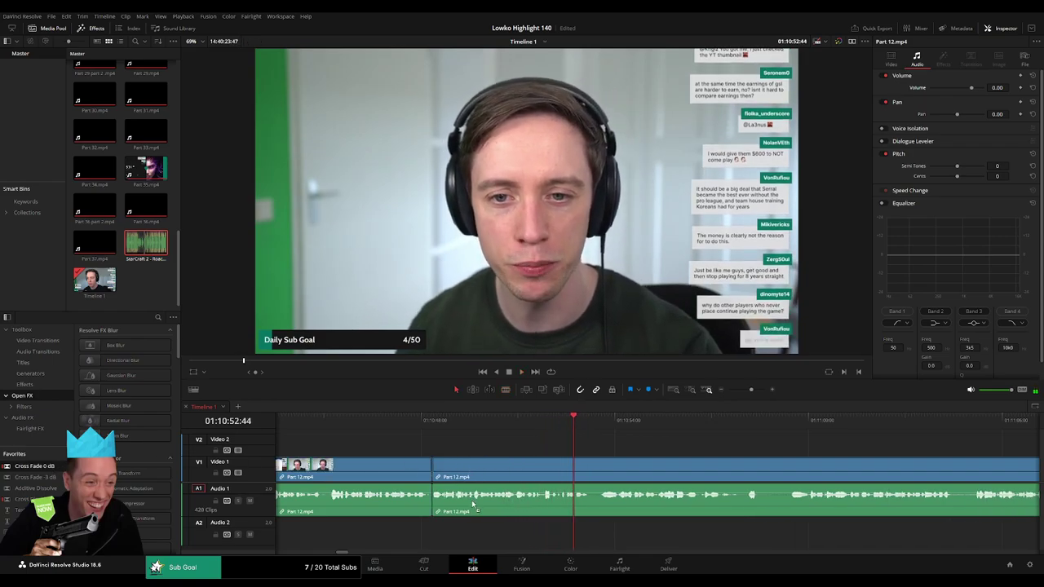
# Add a Cross Fade at the new audio join and cut where the browser section begins
pyautogui.moveTo(57, 466); pyautogui.dragTo(432, 497)
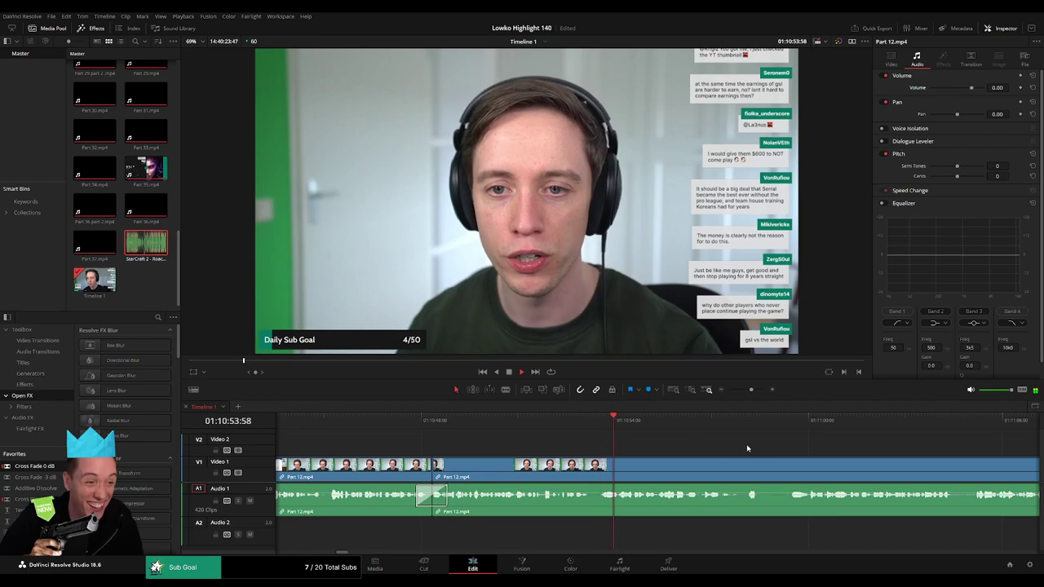
pyautogui.moveTo(750, 390)
pyautogui.mouseDown()
pyautogui.moveTo(732, 392)
pyautogui.moveTo(749, 391)
pyautogui.mouseUp()
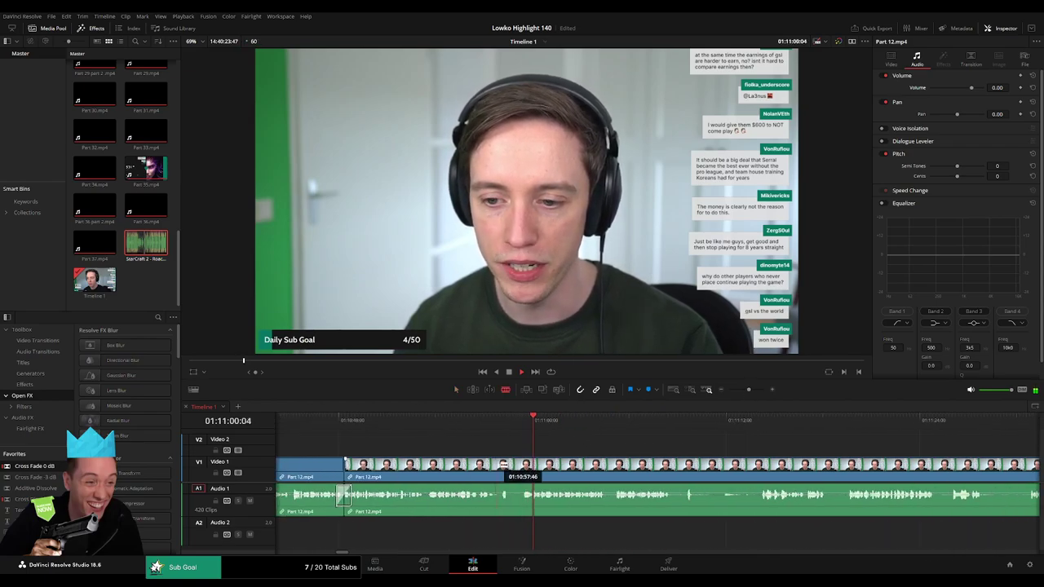
pyautogui.click(510, 465)
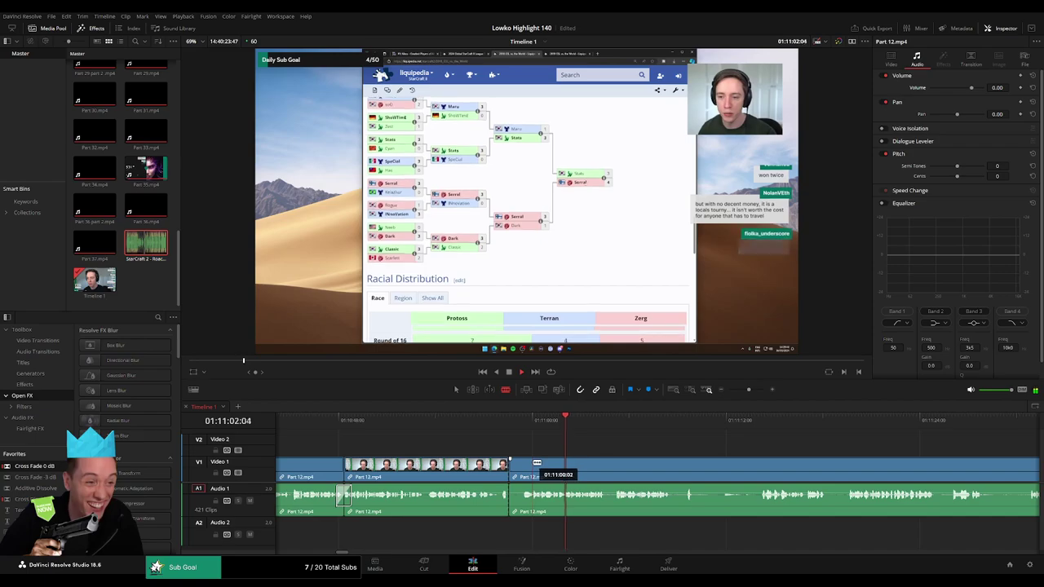
# Undo the stray cut, then blade out a short unwanted moment of Part 12 and ripple delete it
pyautogui.hotkey('ctrl', 'z')
pyautogui.press('a')
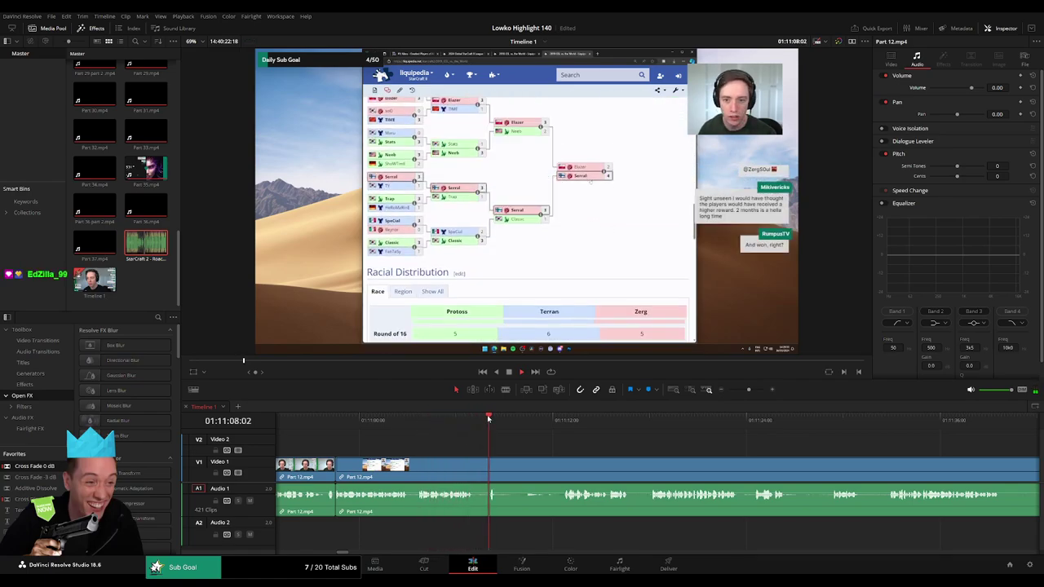
pyautogui.press('b')
pyautogui.click(475, 476)
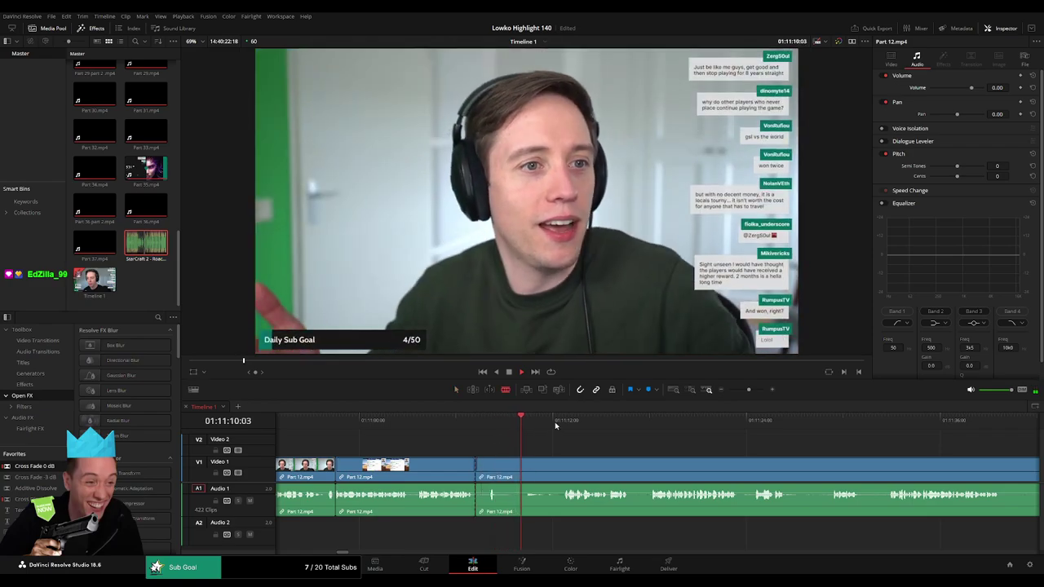
pyautogui.click(488, 469)
pyautogui.press('a')
pyautogui.click(482, 469)
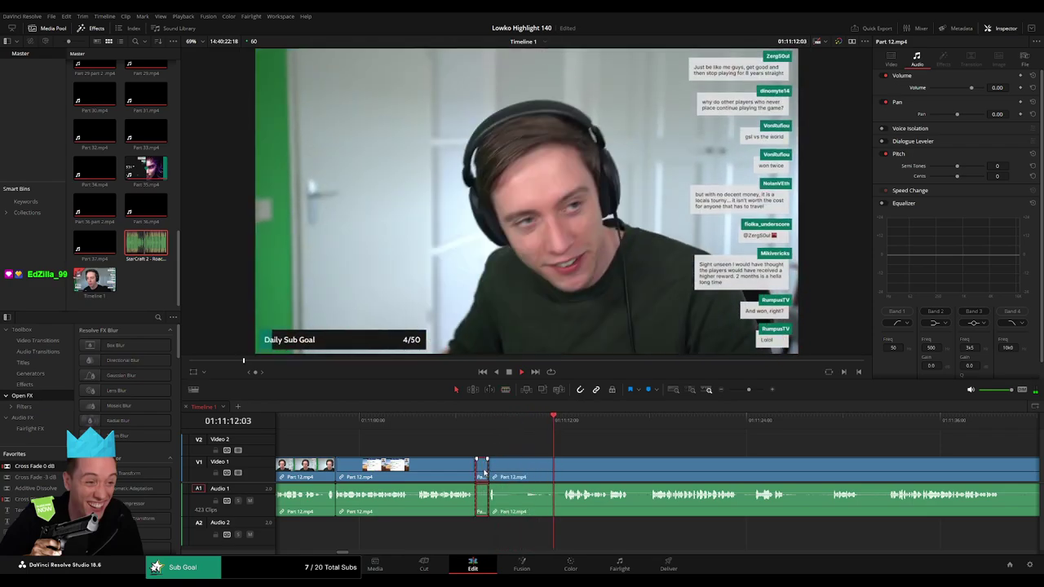
pyautogui.press('Delete')
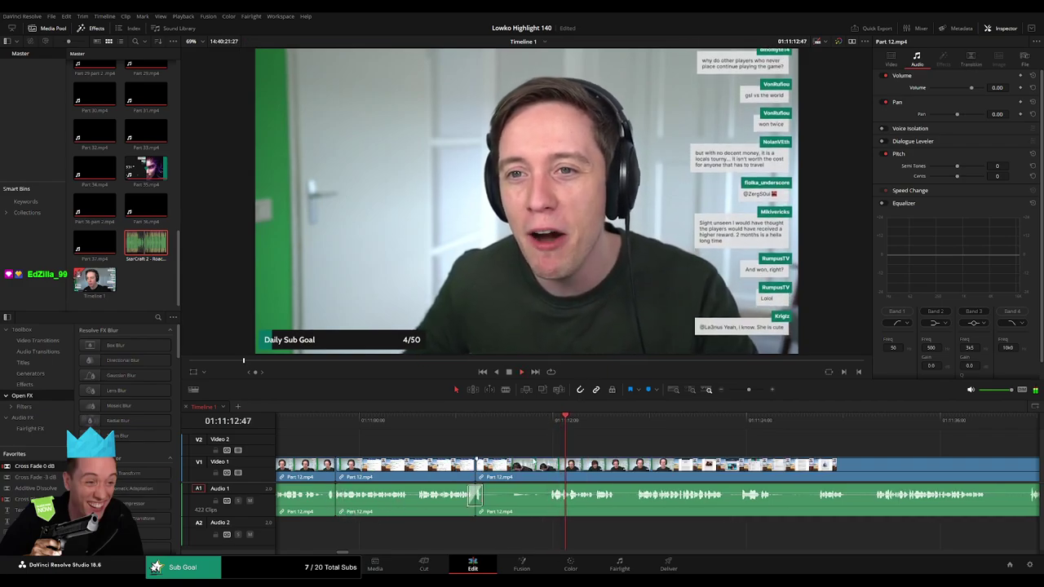
# Blade the Part 12 footage again further along the timeline
pyautogui.hscroll(5, 461, 457)
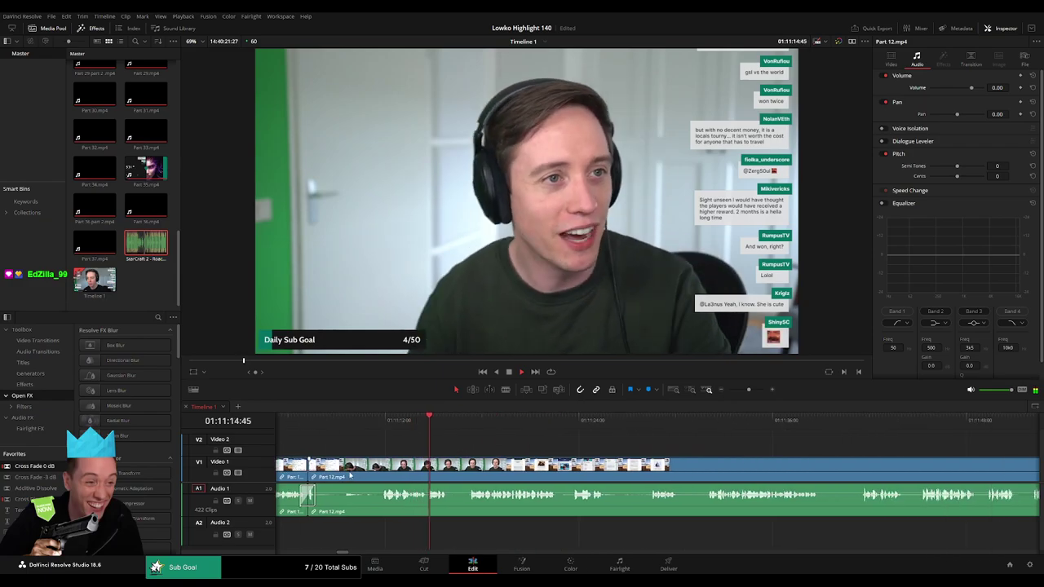
pyautogui.press('b')
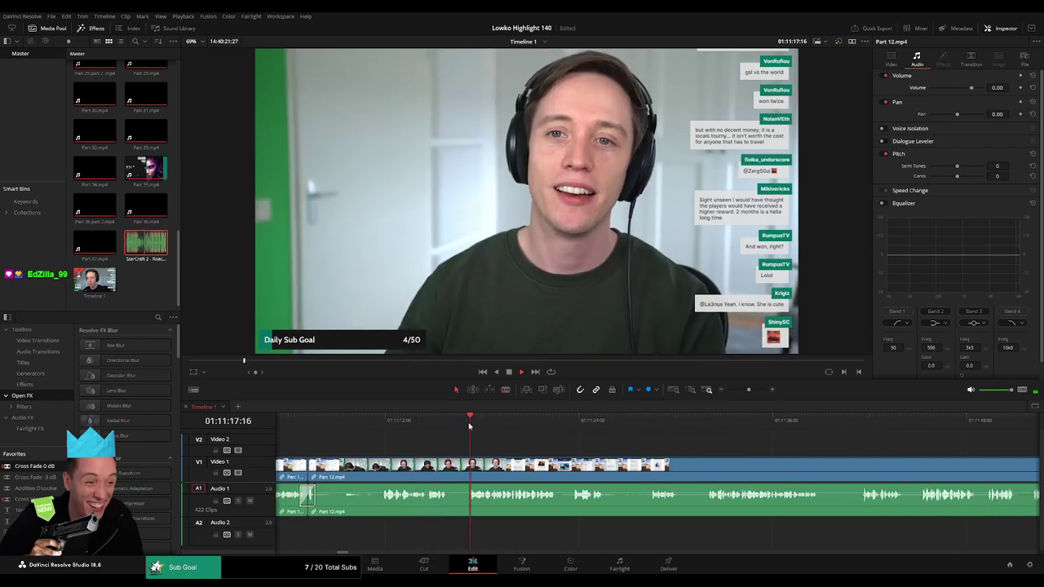
pyautogui.click(447, 467)
# Blade Part 12 where the first unwanted stretch begins and ripple-delete it
pyautogui.press('a')
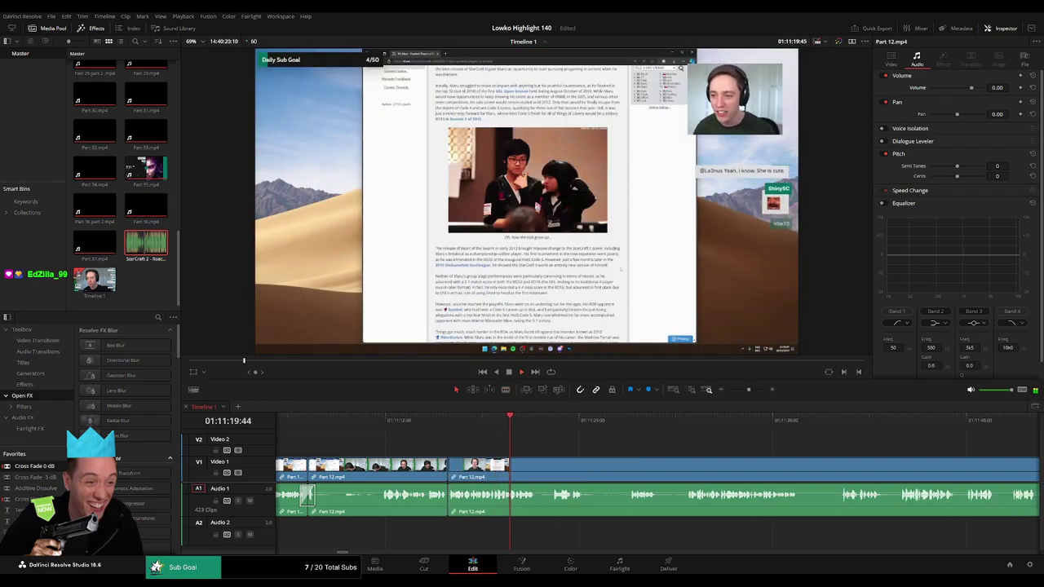
pyautogui.hscroll(2, 484, 450)
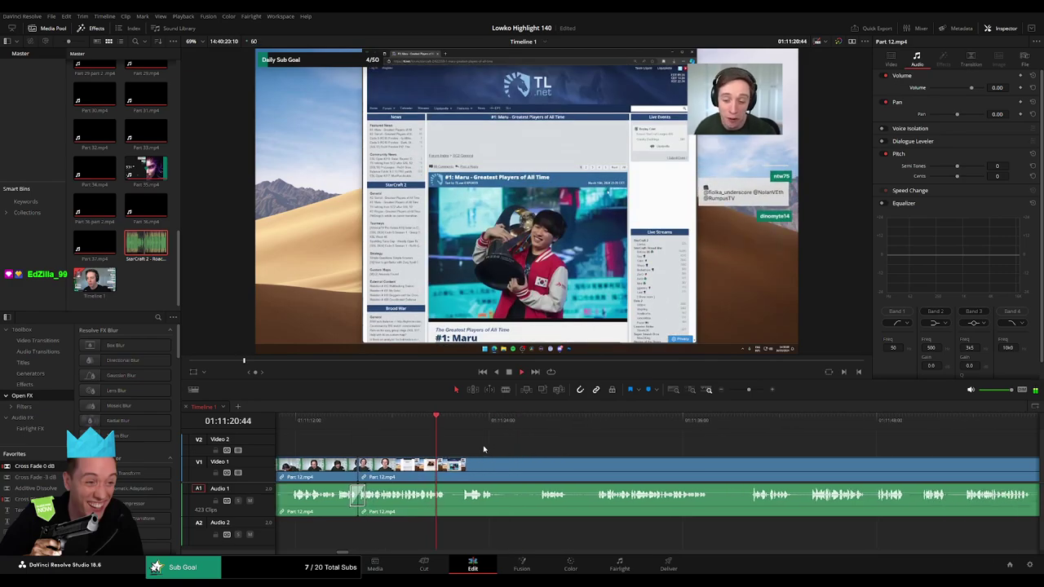
pyautogui.hscroll(2, 487, 449)
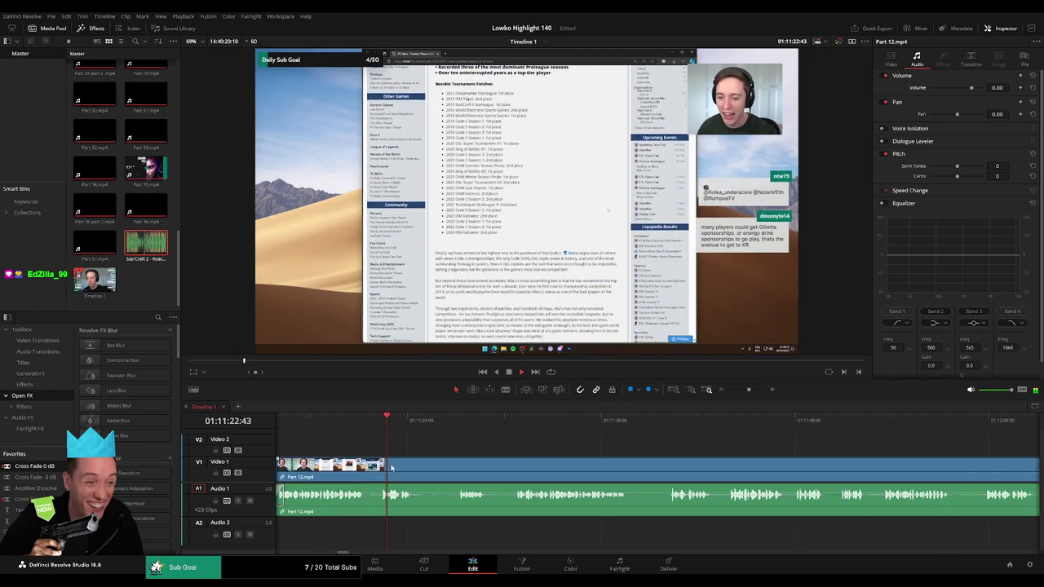
pyautogui.press('b')
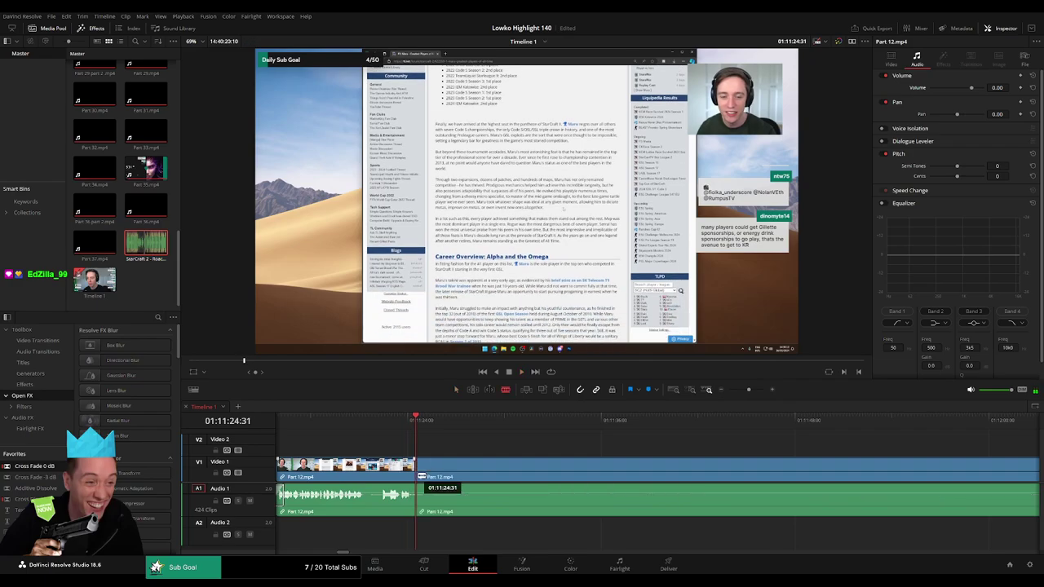
pyautogui.click(416, 473)
pyautogui.press('Delete')
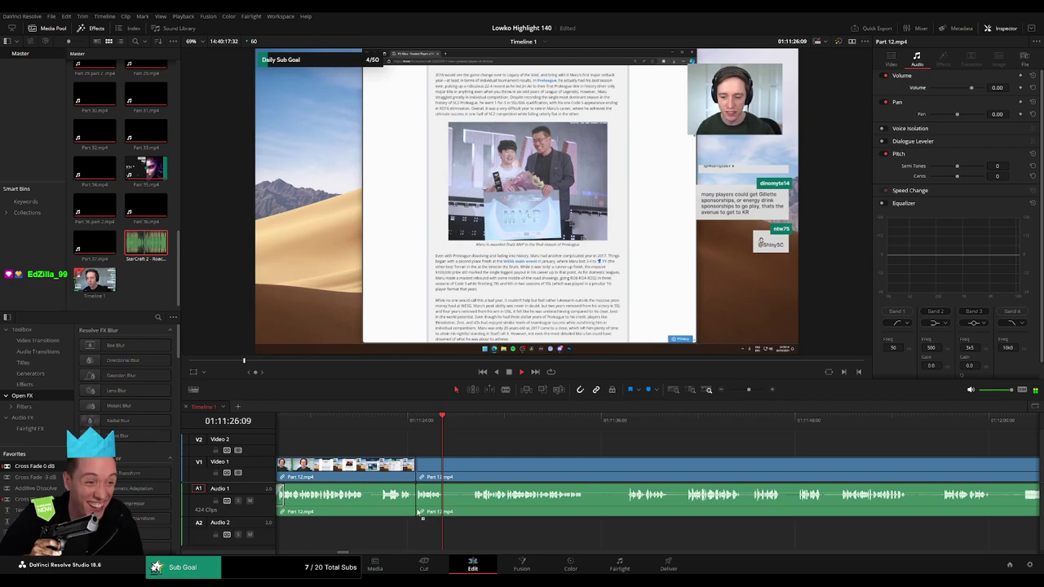
# Split Part 12 again and ripple-delete the next two unwanted pieces
pyautogui.hotkey('ctrl', 'b')
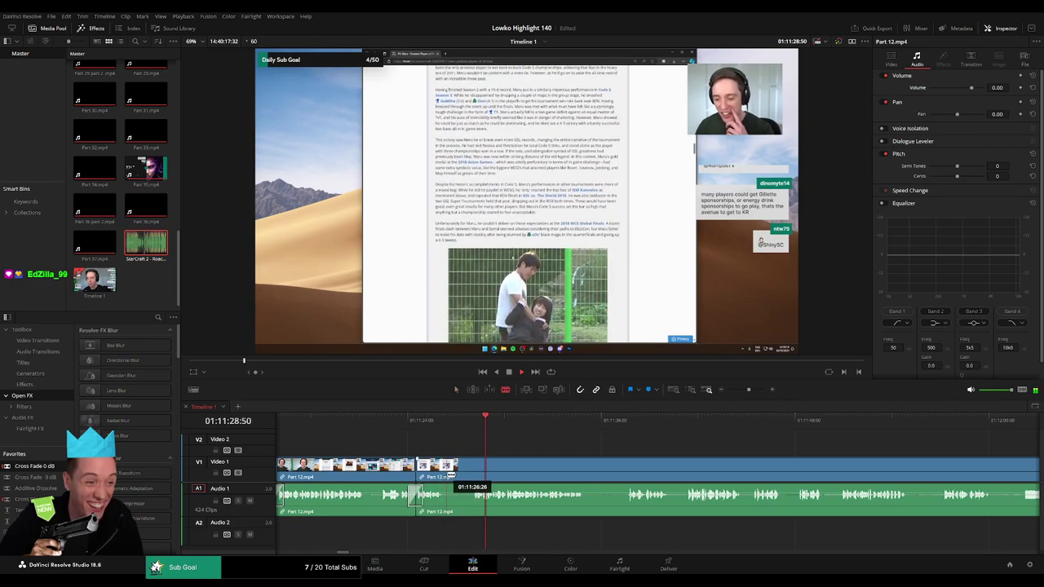
pyautogui.press('b')
pyautogui.click(477, 469)
pyautogui.press('a')
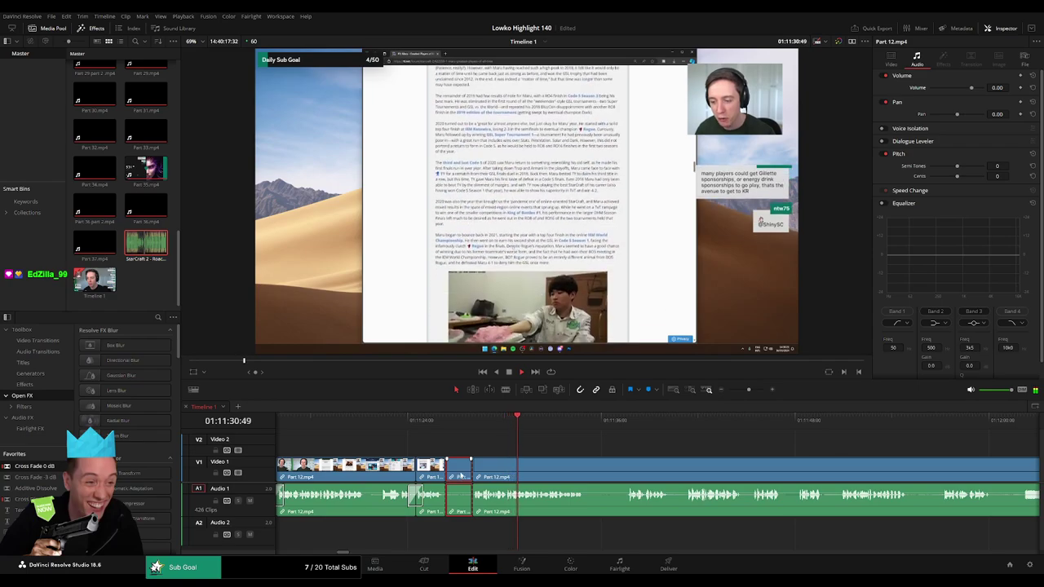
pyautogui.click(461, 469)
pyautogui.press('Delete')
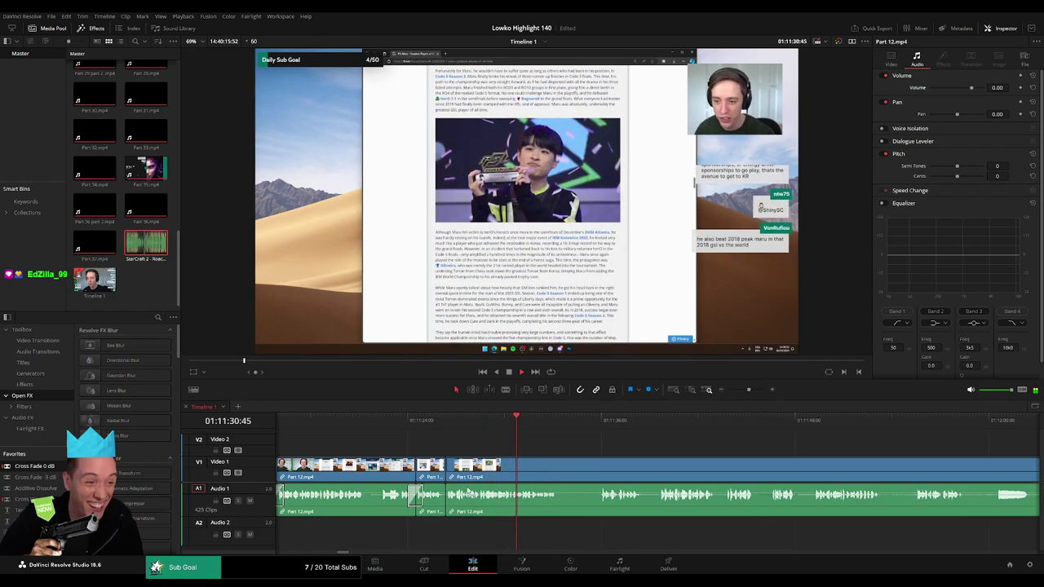
pyautogui.click(593, 448)
# Skip ahead in Part 12, cut where another unwanted part starts and ripple-delete it
pyautogui.click(514, 421)
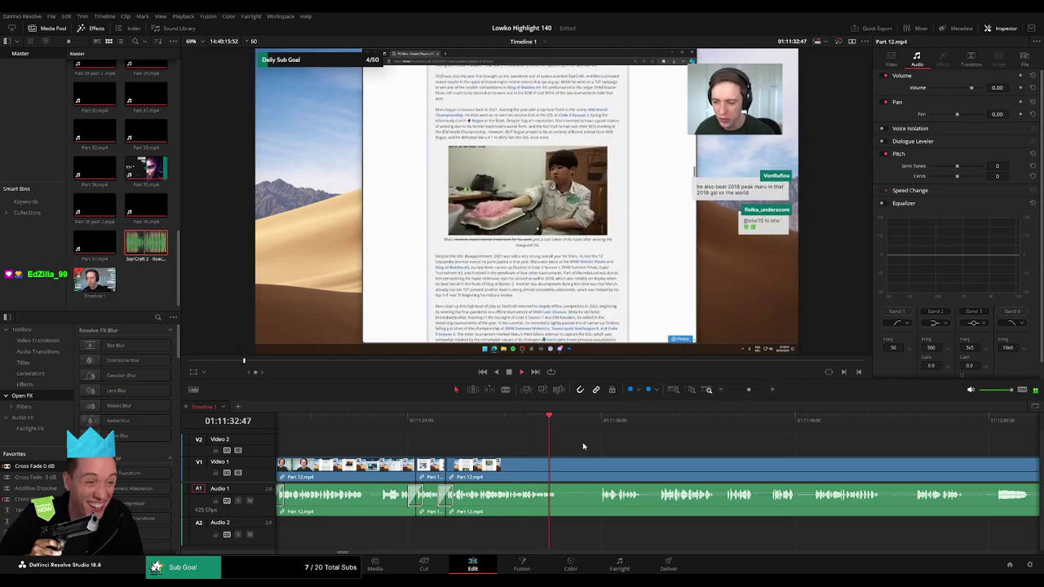
pyautogui.moveTo(574, 423); pyautogui.dragTo(589, 423)
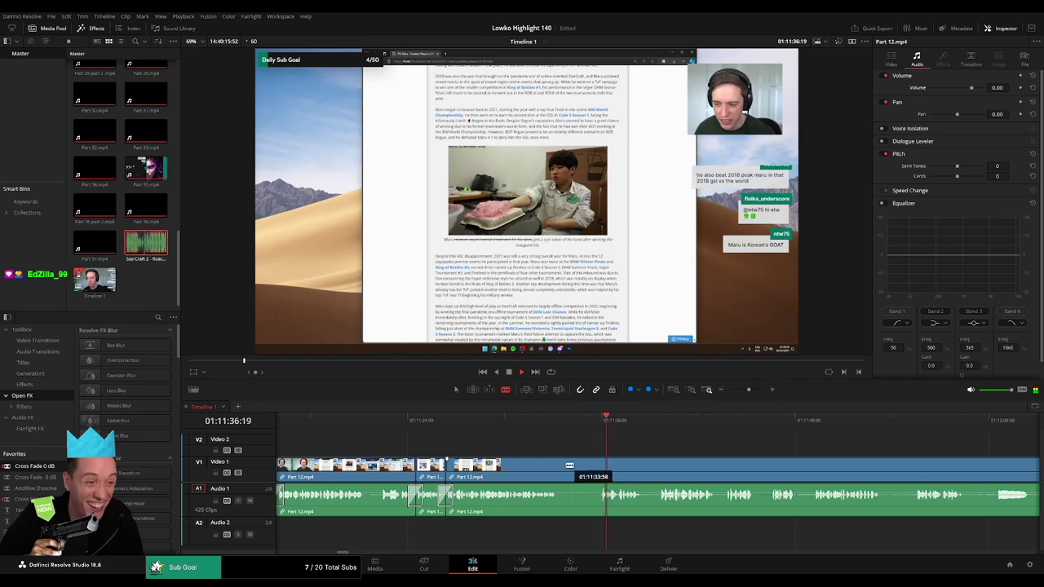
pyautogui.click(560, 466)
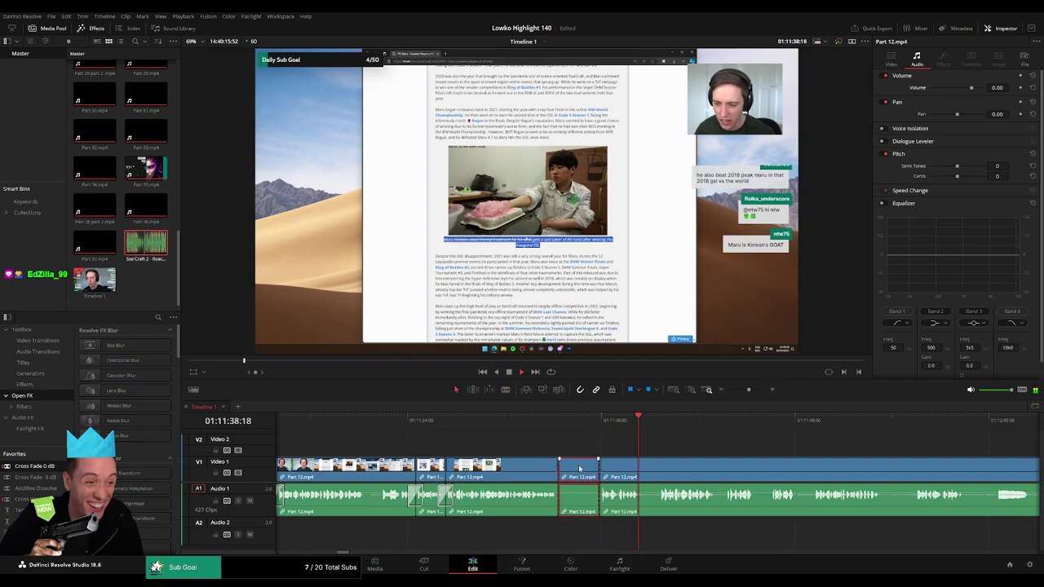
pyautogui.press('Delete')
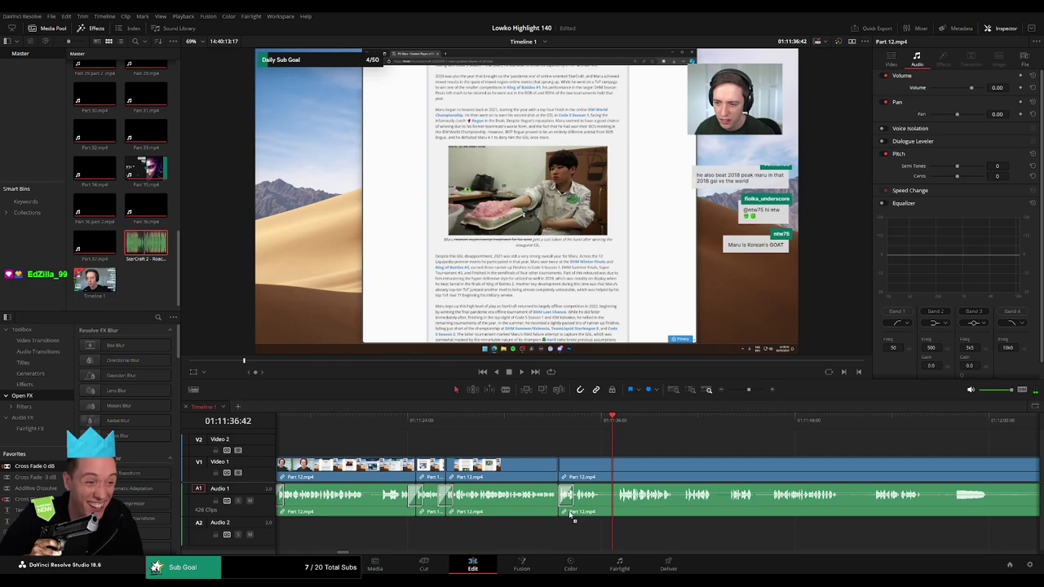
# Split Part 12 twice further on and place StarCraft 2 - Roach Quotes.mp3 on Audio 2
pyautogui.hscroll(-1, 592, 514)
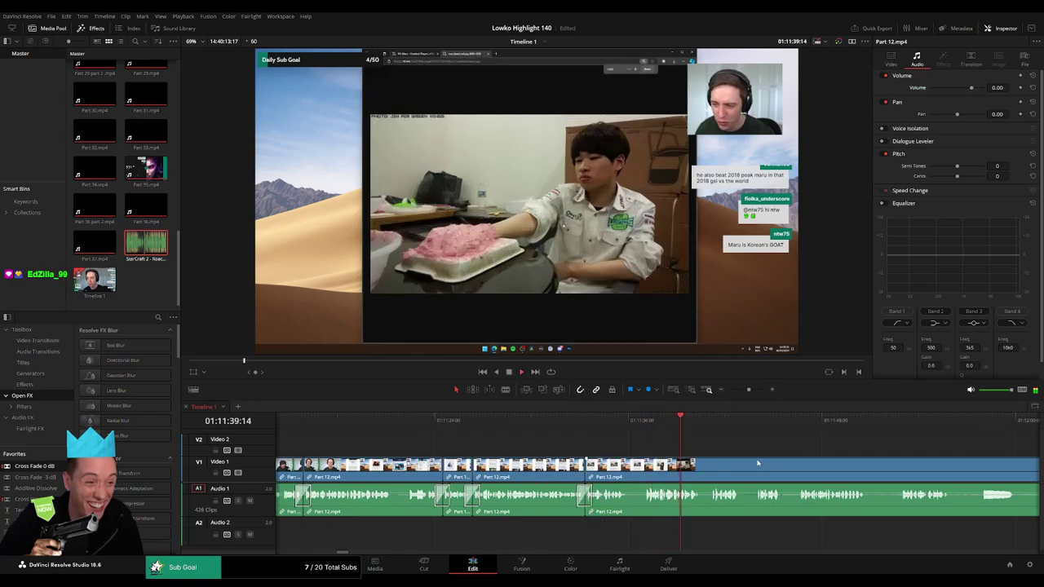
pyautogui.hscroll(5, 758, 463)
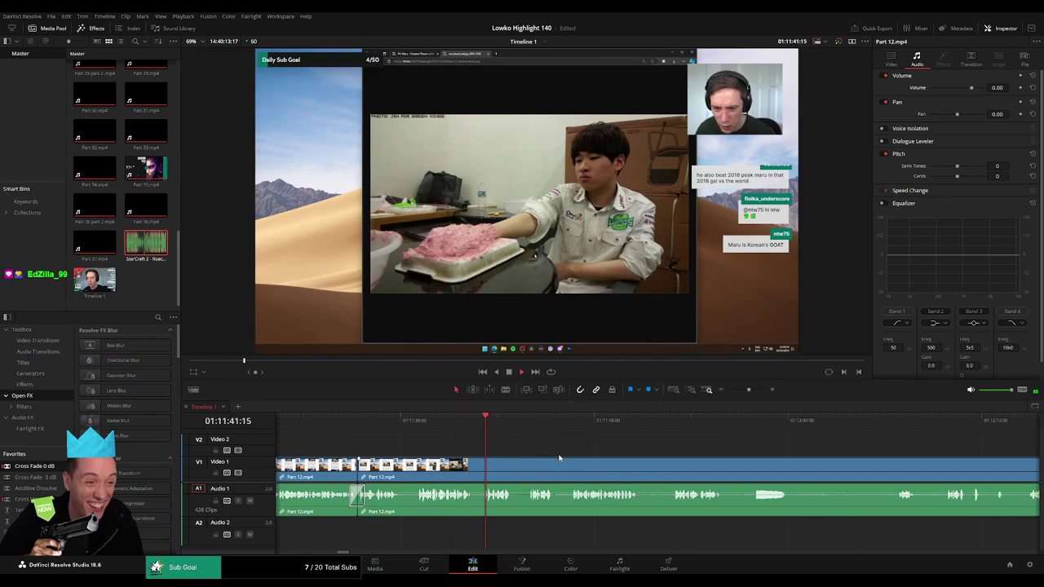
pyautogui.moveTo(746, 390); pyautogui.dragTo(754, 390)
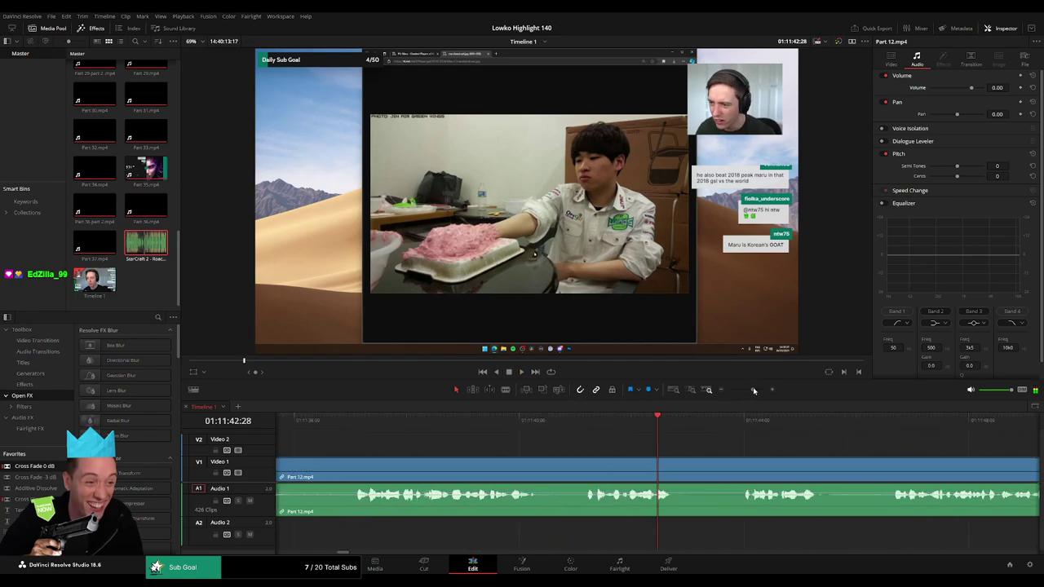
pyautogui.press('b')
pyautogui.click(590, 466)
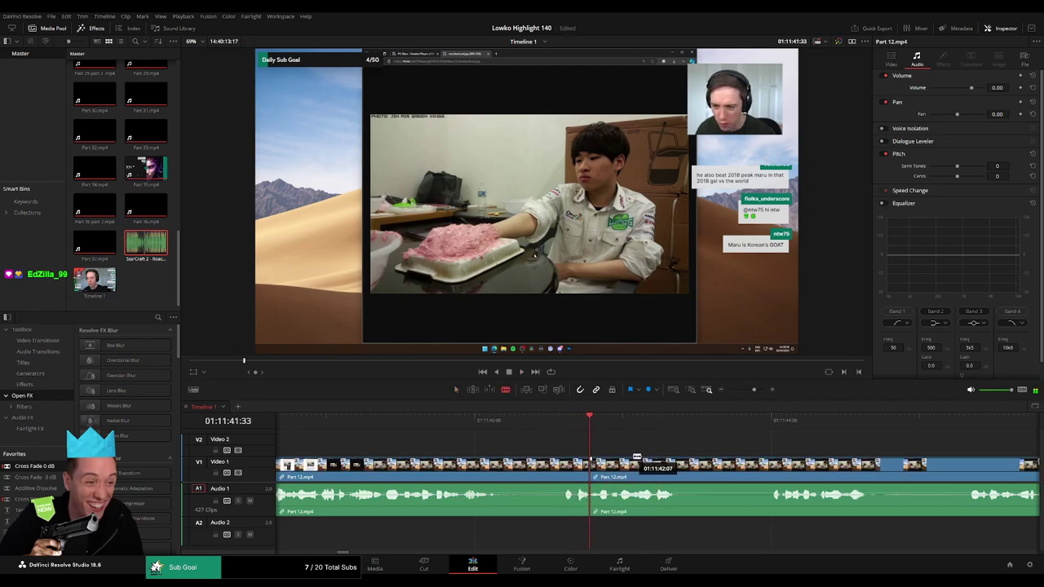
pyautogui.click(614, 475)
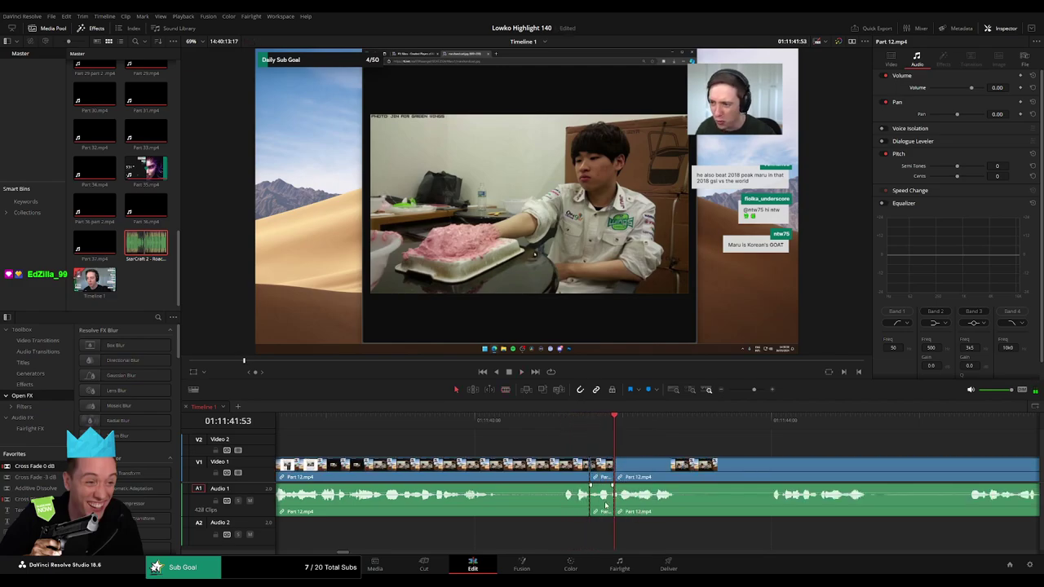
pyautogui.press('a')
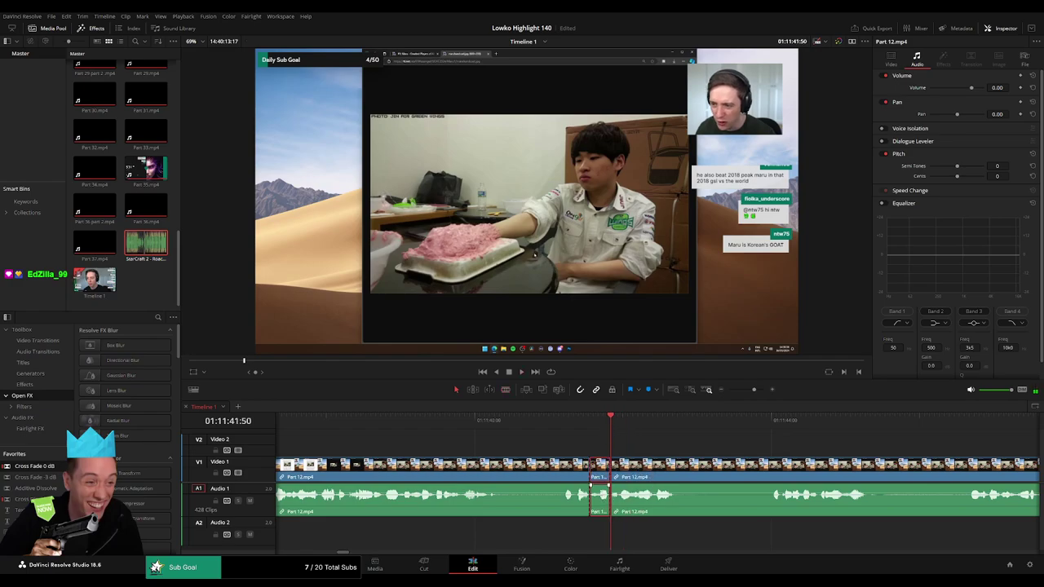
pyautogui.moveTo(137, 245); pyautogui.dragTo(604, 531)
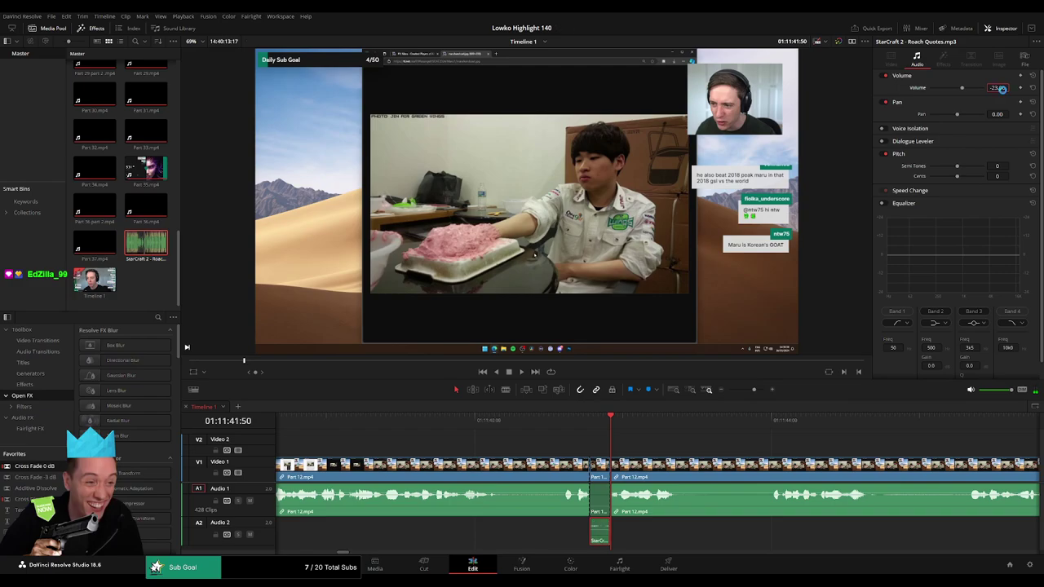
# Zoom the timeline out and ripple-delete two more short leftover Part 12 pieces
pyautogui.click(748, 391)
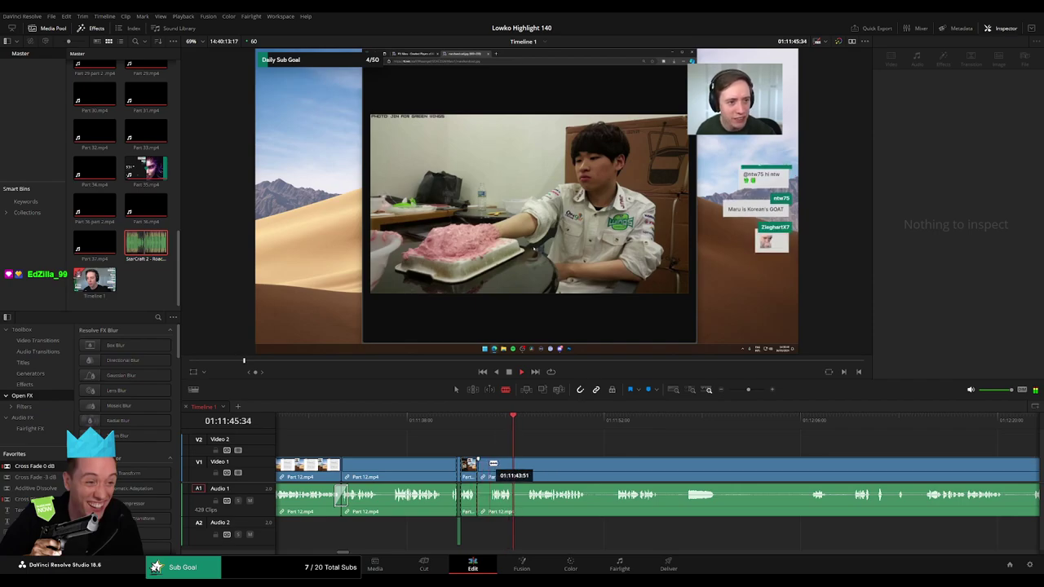
pyautogui.click(483, 471)
pyautogui.press('Delete')
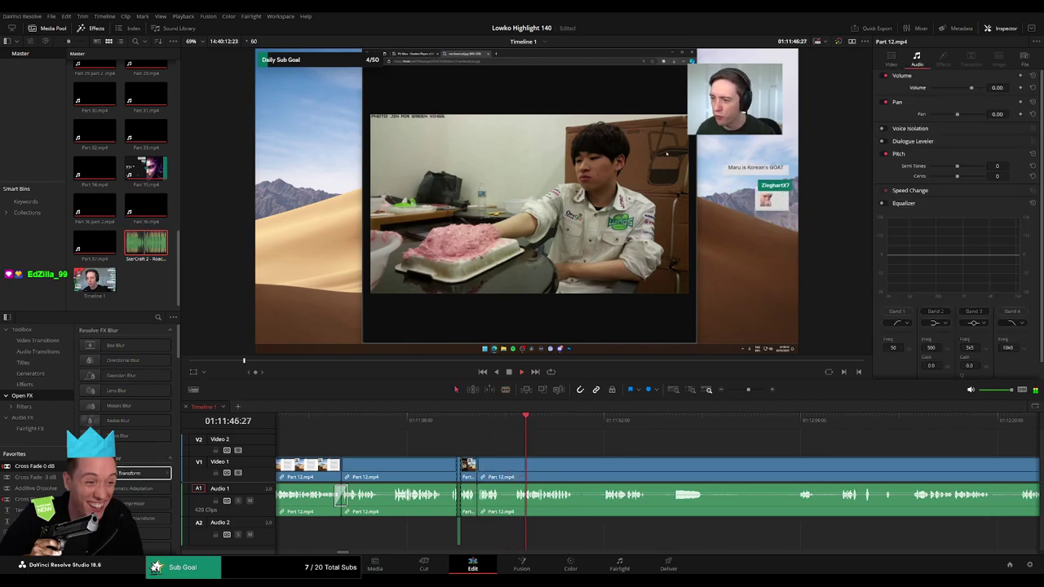
pyautogui.moveTo(483, 503); pyautogui.dragTo(519, 466)
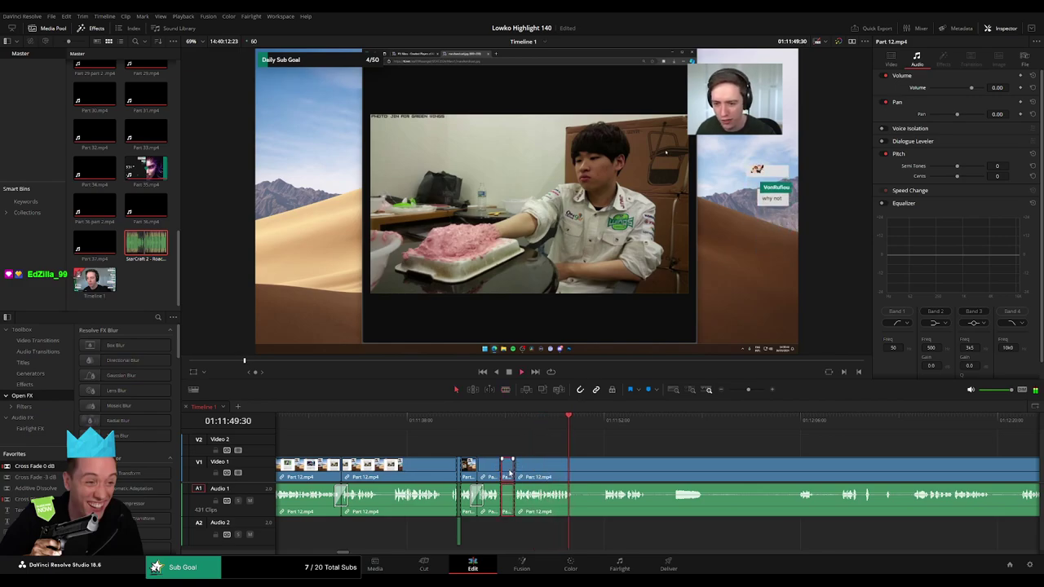
pyautogui.press('Delete')
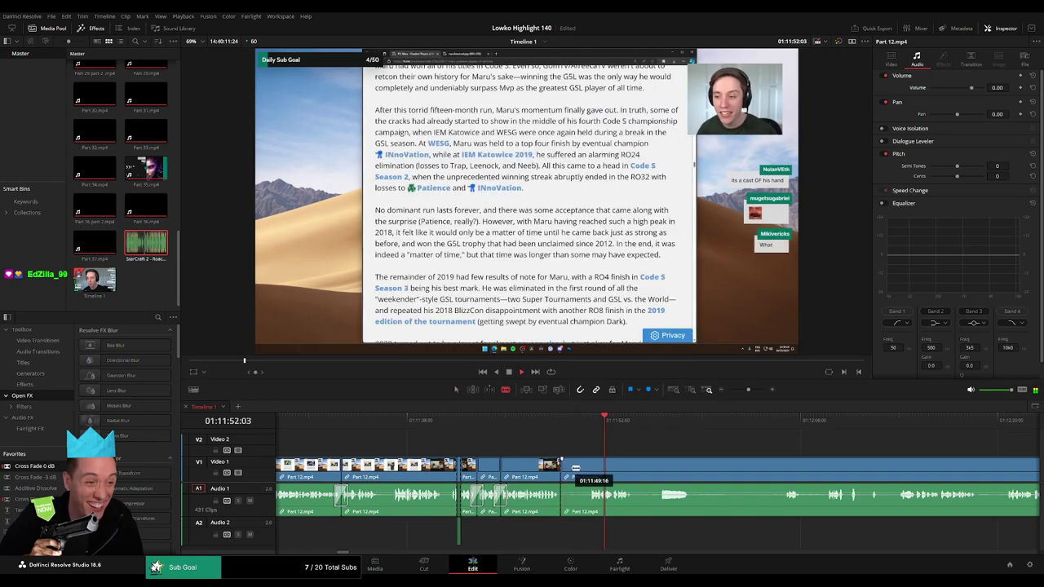
# Trim Part 12's start to the playhead, then cut and ripple-delete an unwanted stretch
pyautogui.hotkey('ctrl', 'shift', '[')
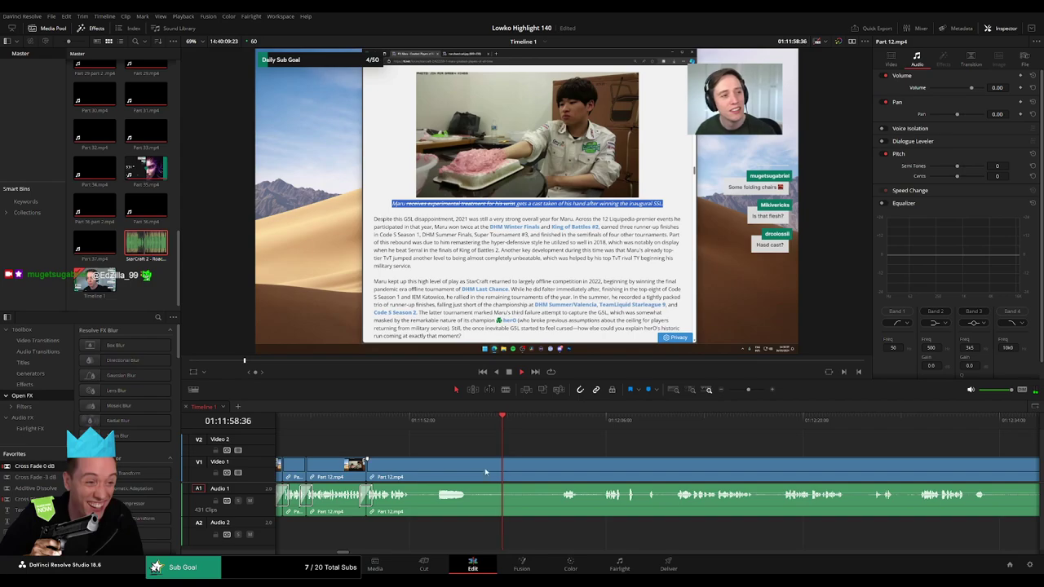
pyautogui.click(571, 427)
pyautogui.click(564, 428)
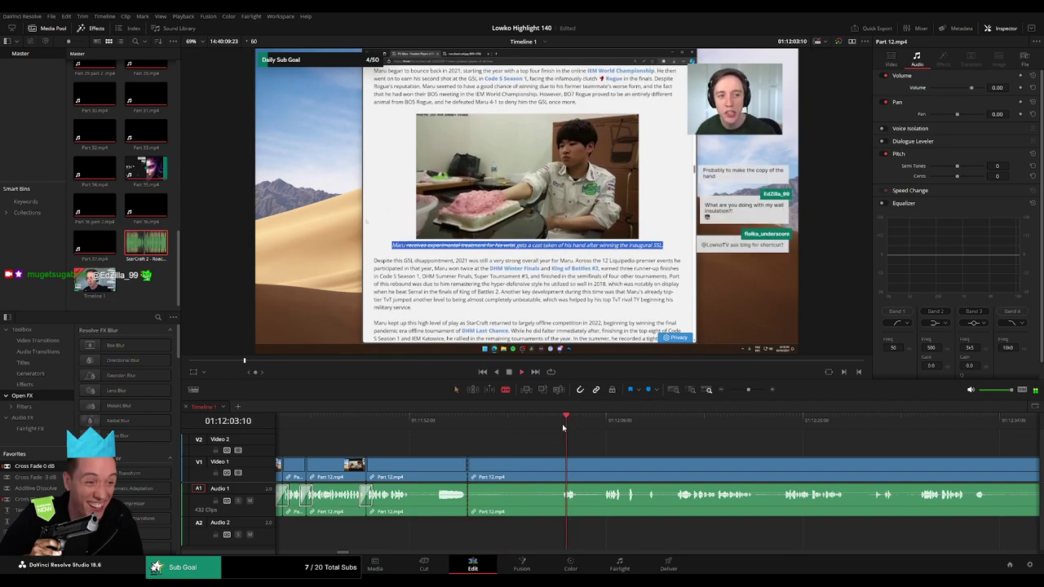
pyautogui.click(563, 472)
pyautogui.press('Delete')
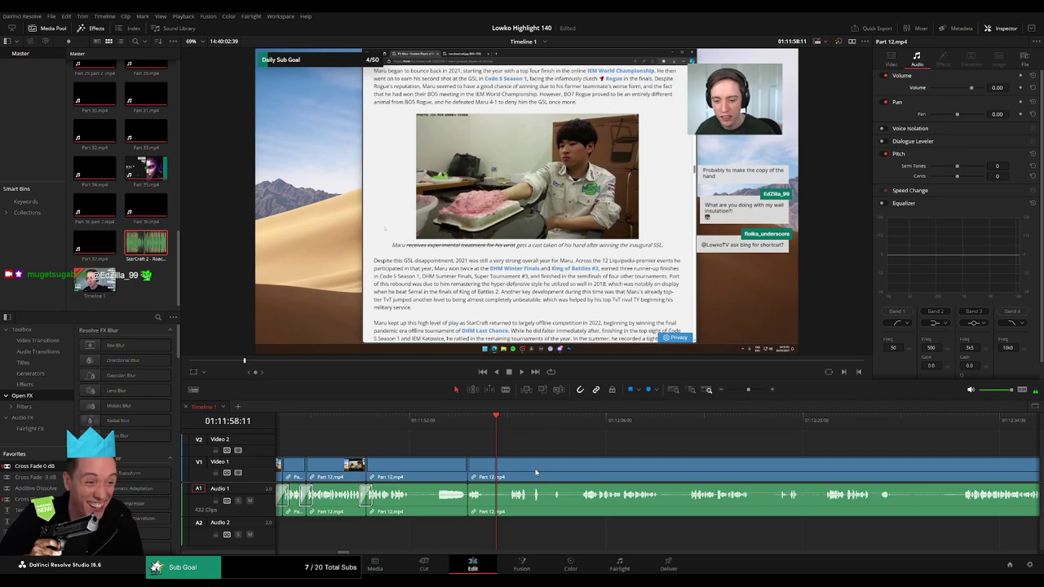
# Blade the next trim point in Part 12 and ripple-delete that unwanted stretch
pyautogui.click(489, 477)
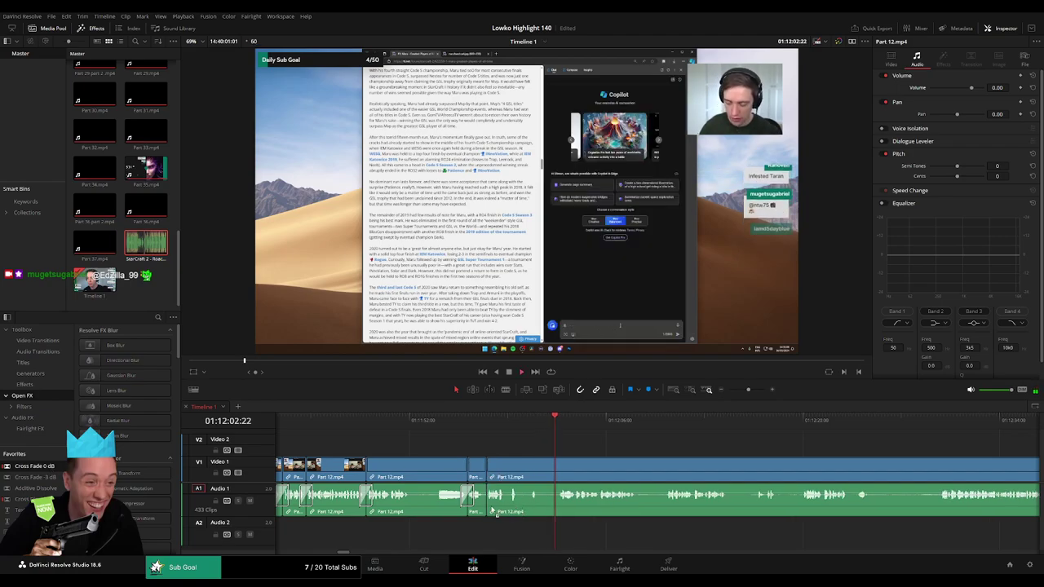
pyautogui.click(513, 420)
pyautogui.press('b')
pyautogui.click(520, 481)
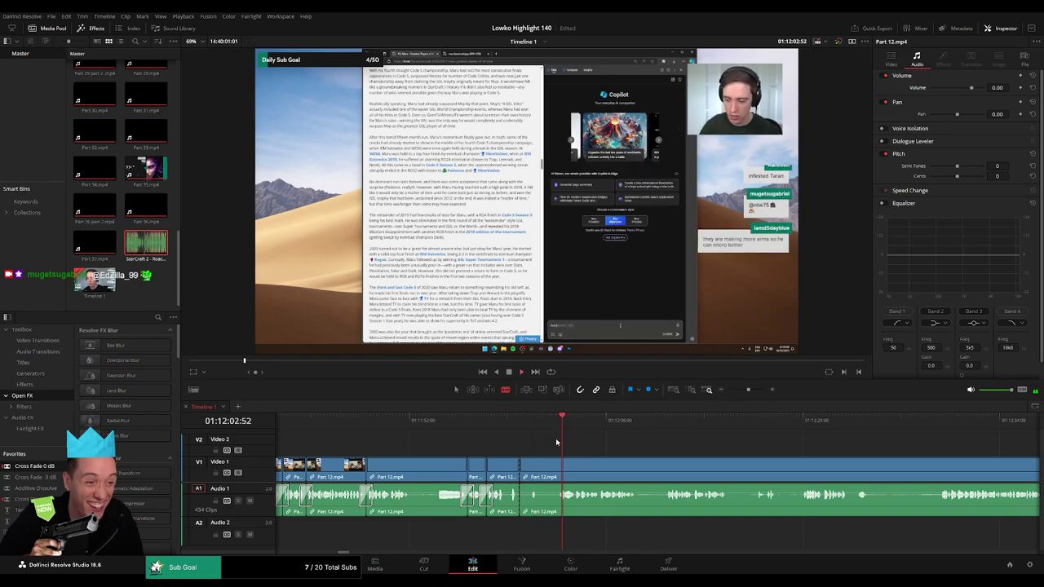
pyautogui.press('Delete')
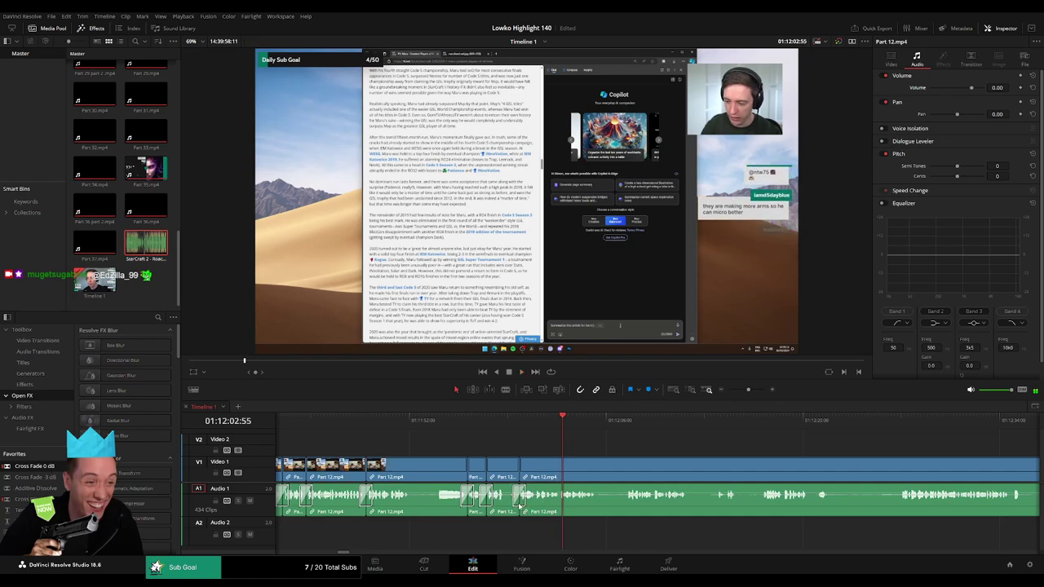
# Cut both ends of a short unwanted bit of Part 12 and ripple-delete it
pyautogui.hscroll(3, 512, 457)
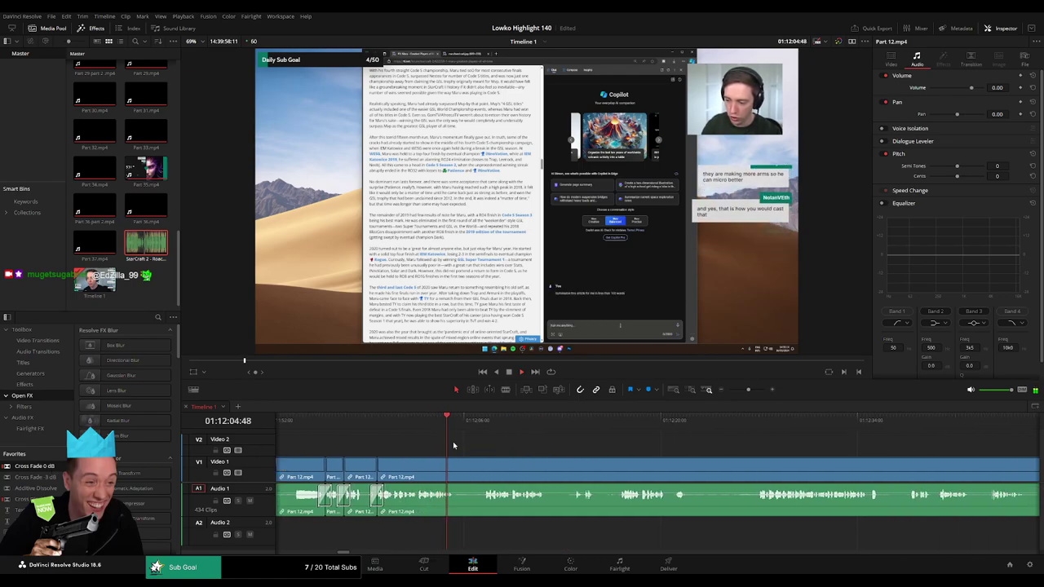
pyautogui.press('b')
pyautogui.click(456, 473)
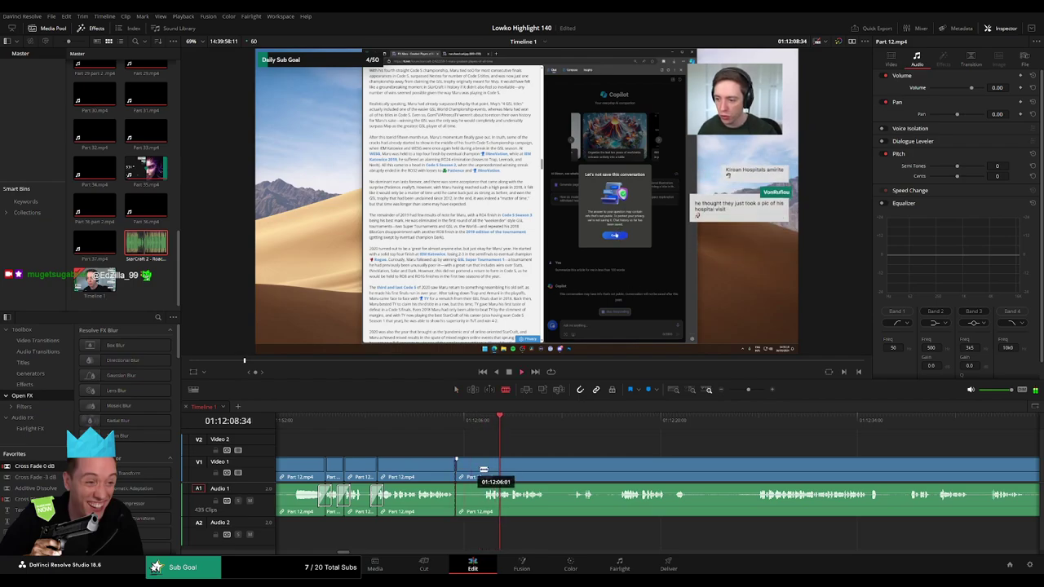
pyautogui.click(482, 473)
pyautogui.press('a')
pyautogui.click(470, 473)
pyautogui.press('Delete')
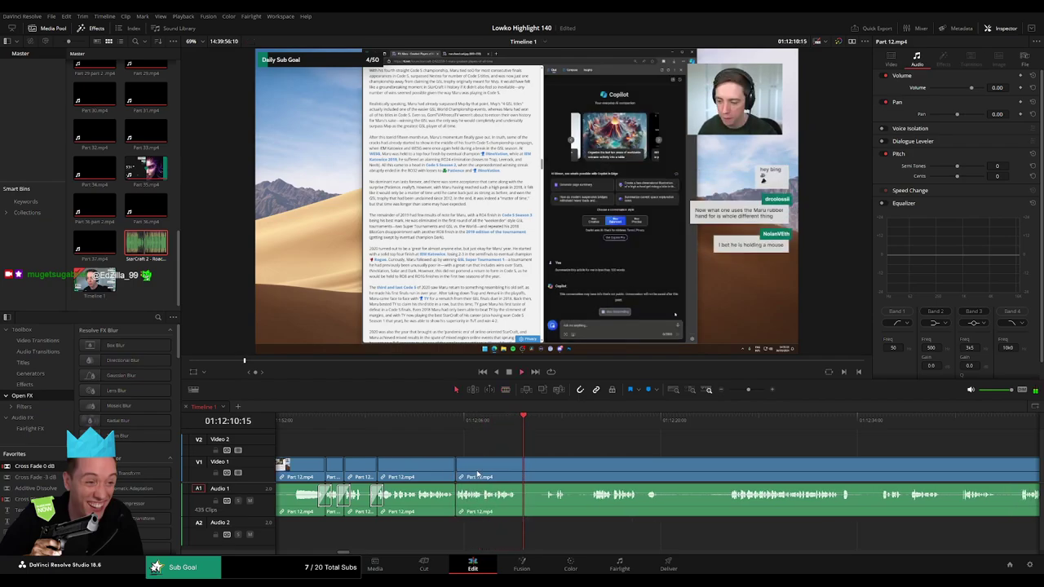
pyautogui.click(499, 421)
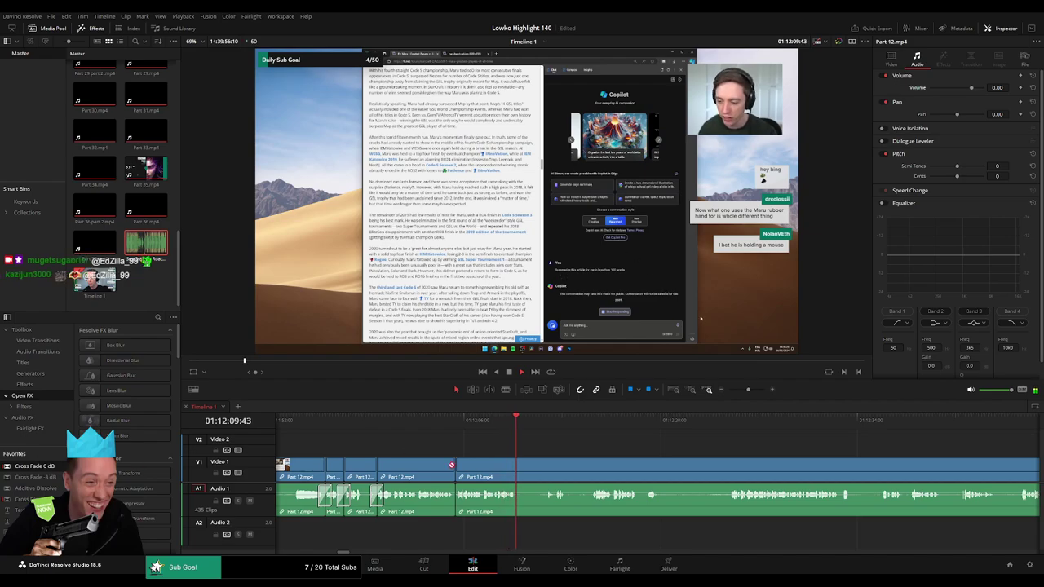
pyautogui.click(541, 447)
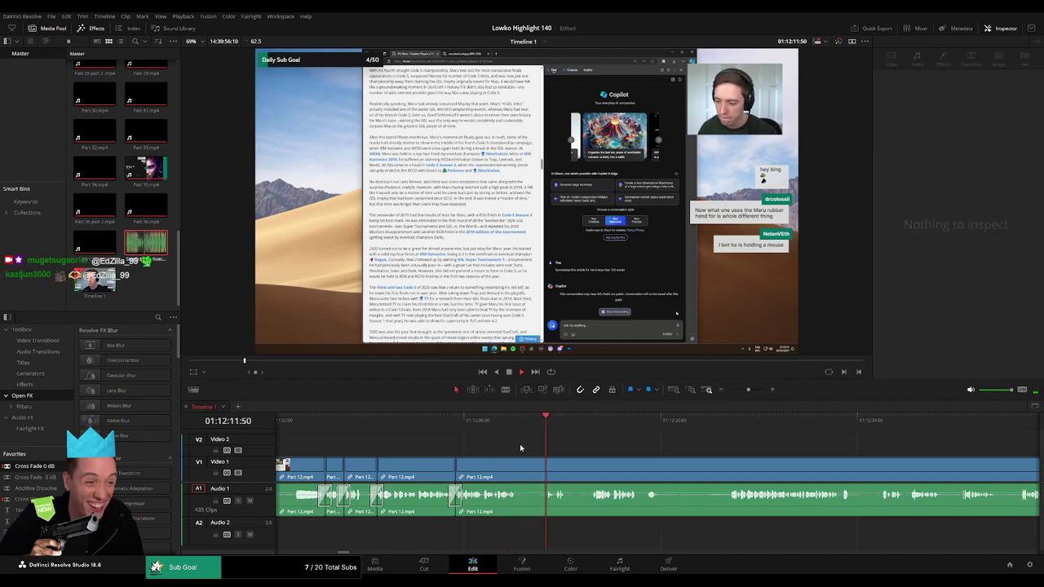
# Cut and delete another stretch further along, then split Part 12 at the playhead
pyautogui.hscroll(2, 507, 449)
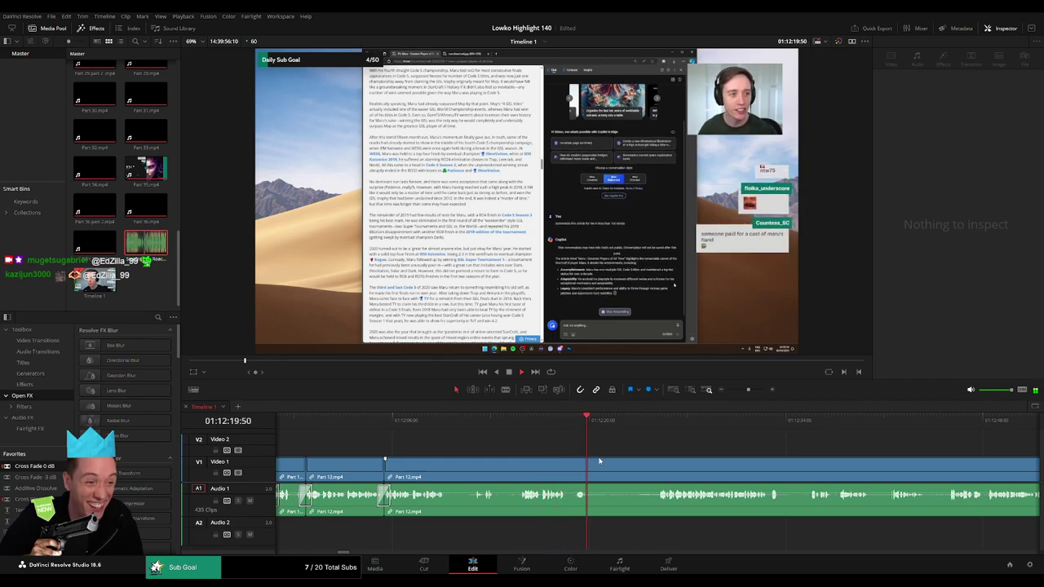
pyautogui.moveTo(604, 434); pyautogui.dragTo(641, 427)
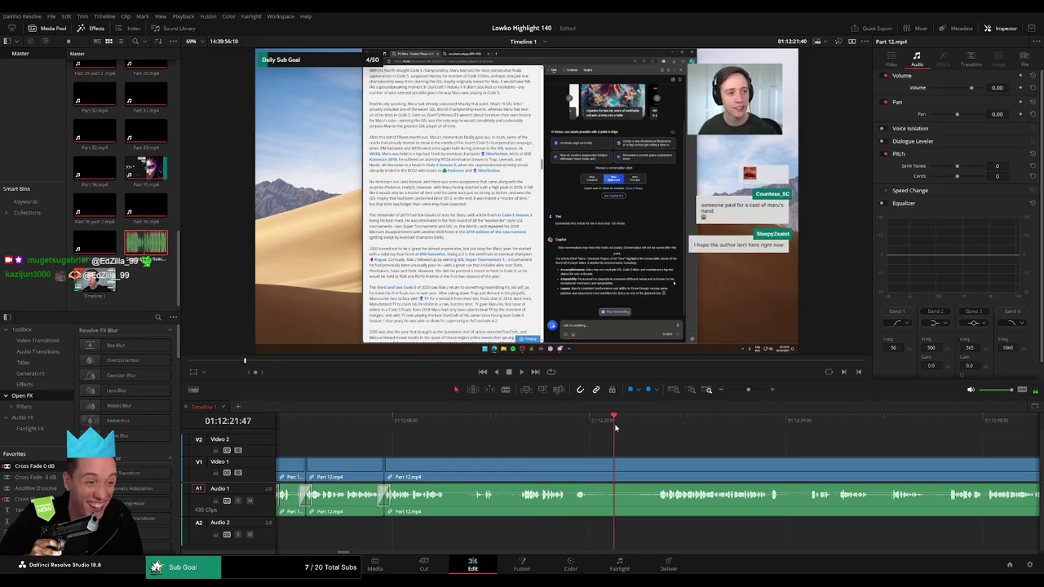
pyautogui.press('b')
pyautogui.click(590, 466)
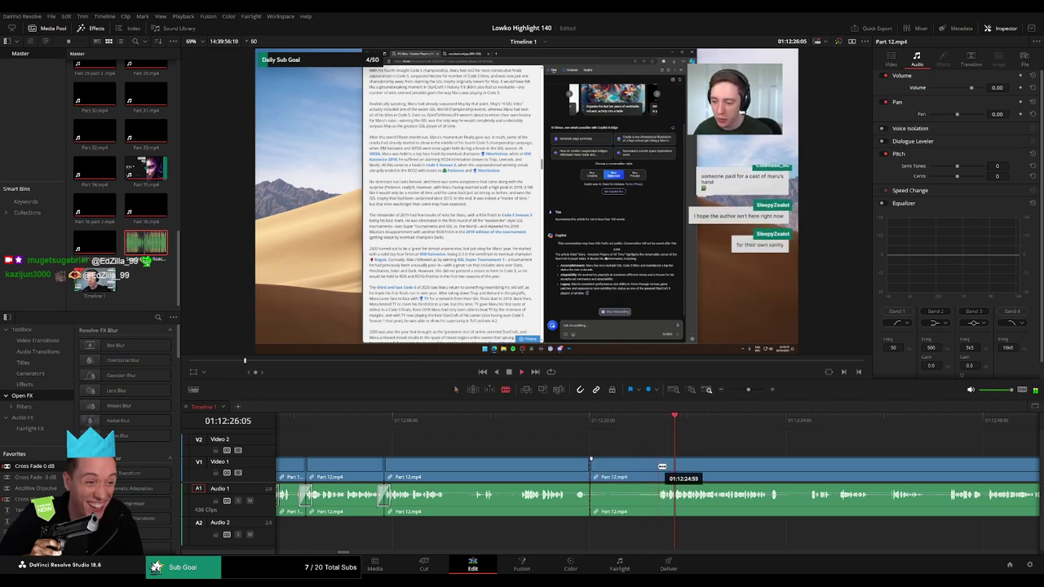
pyautogui.press('Delete')
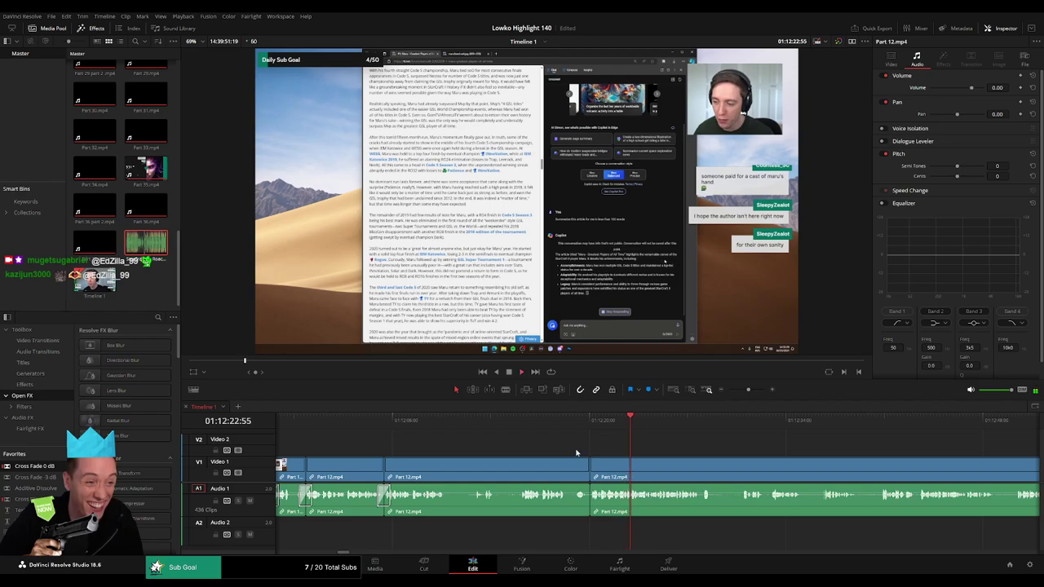
pyautogui.hscroll(3, 553, 461)
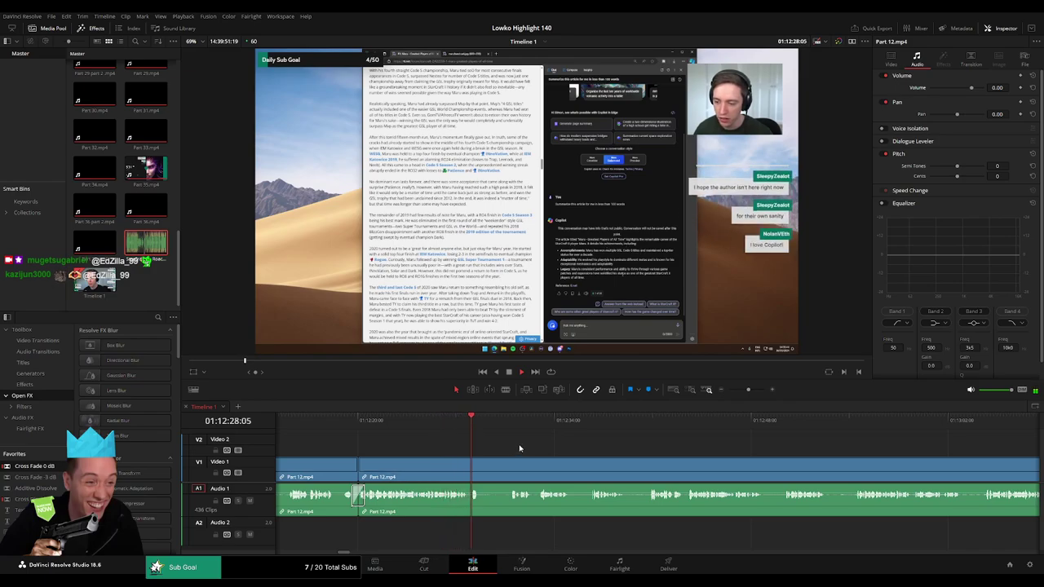
pyautogui.click(498, 423)
pyautogui.hotkey('ctrl', 'b')
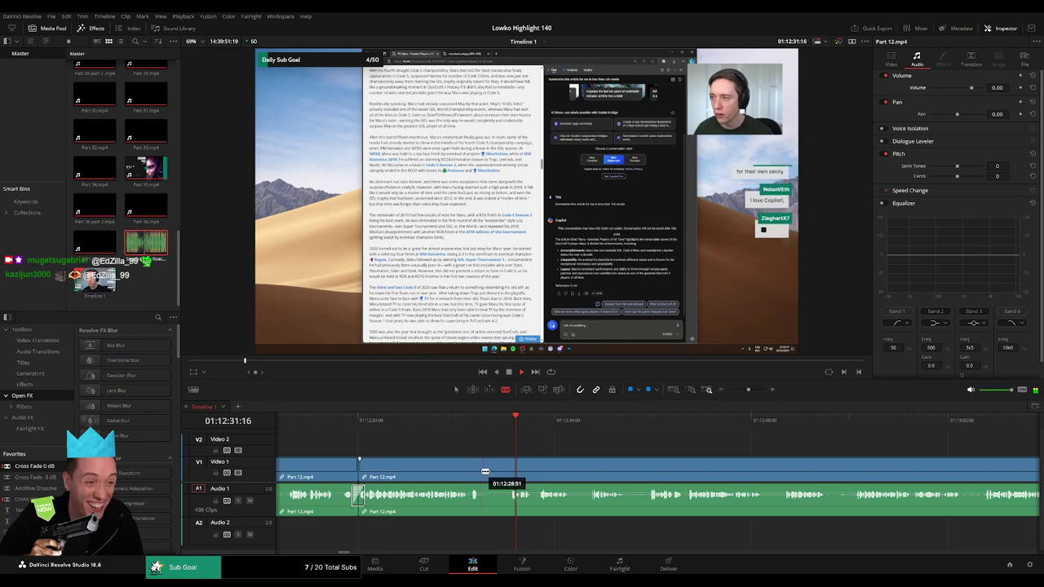
# Ripple-delete the short section between the cuts, then cut and remove the next unwanted part
pyautogui.click(495, 473)
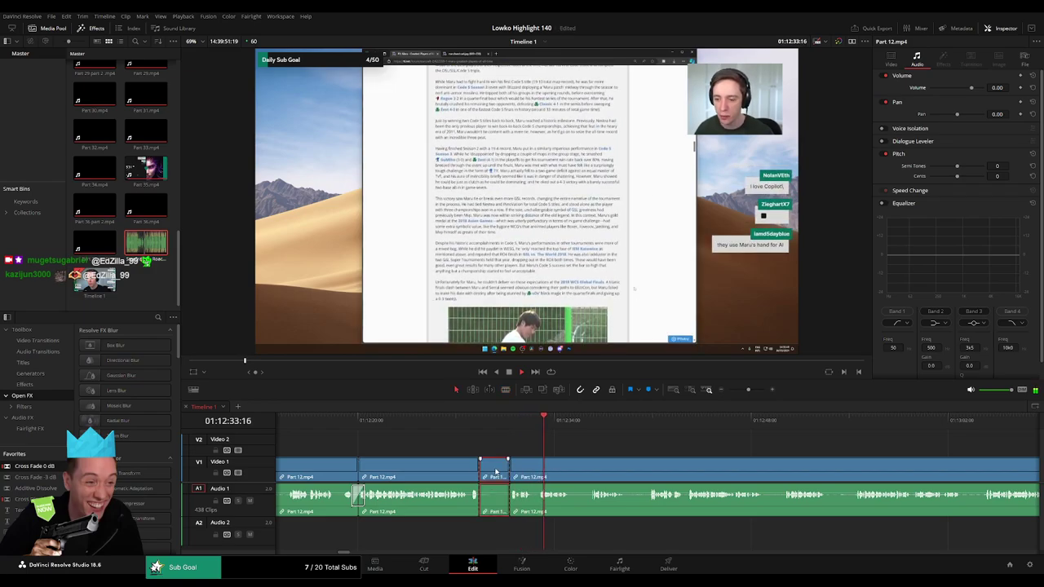
pyautogui.press('Delete')
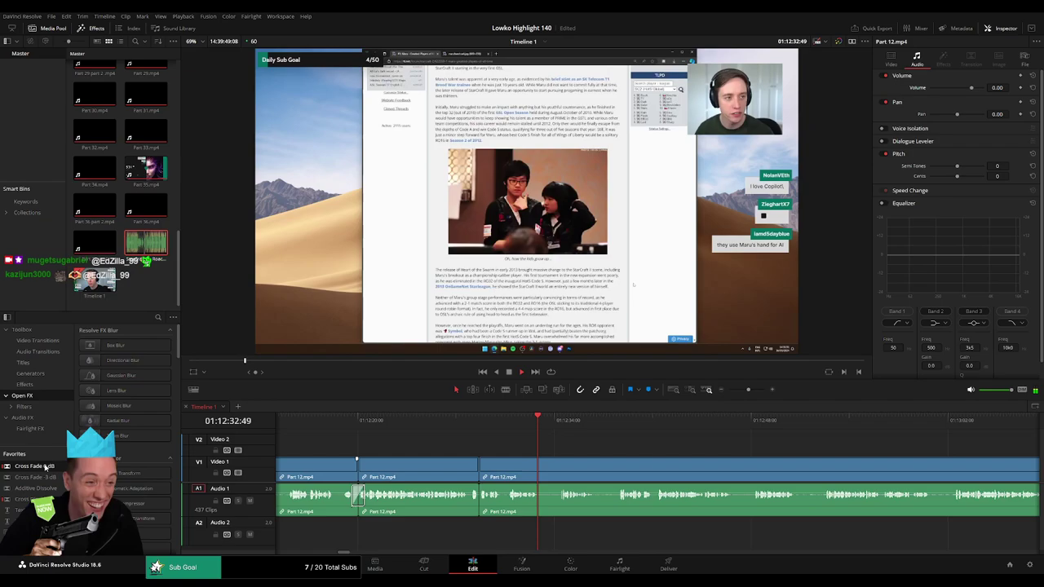
pyautogui.press('b')
pyautogui.click(538, 473)
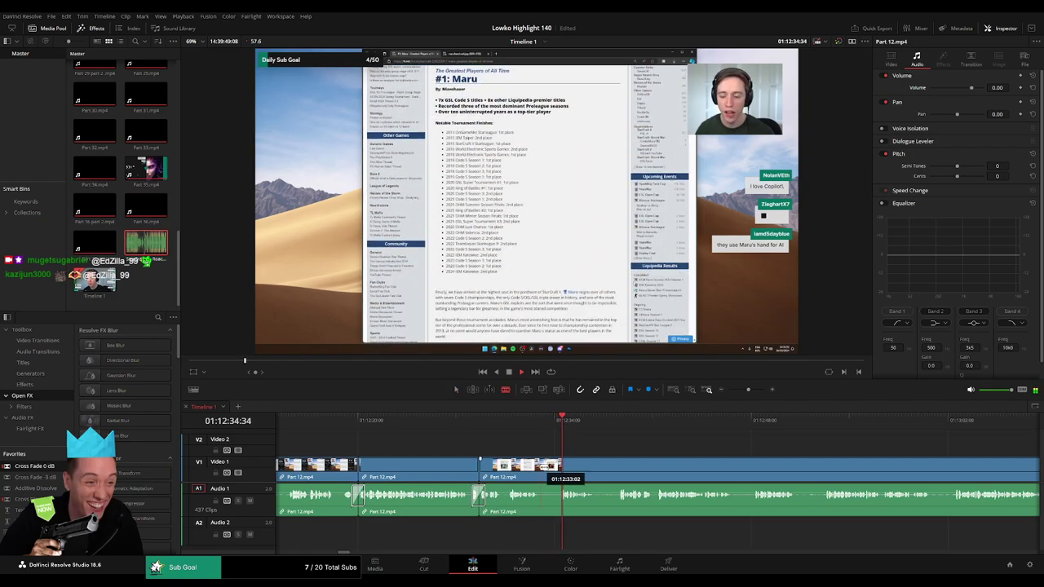
pyautogui.moveTo(750, 390); pyautogui.dragTo(751, 390)
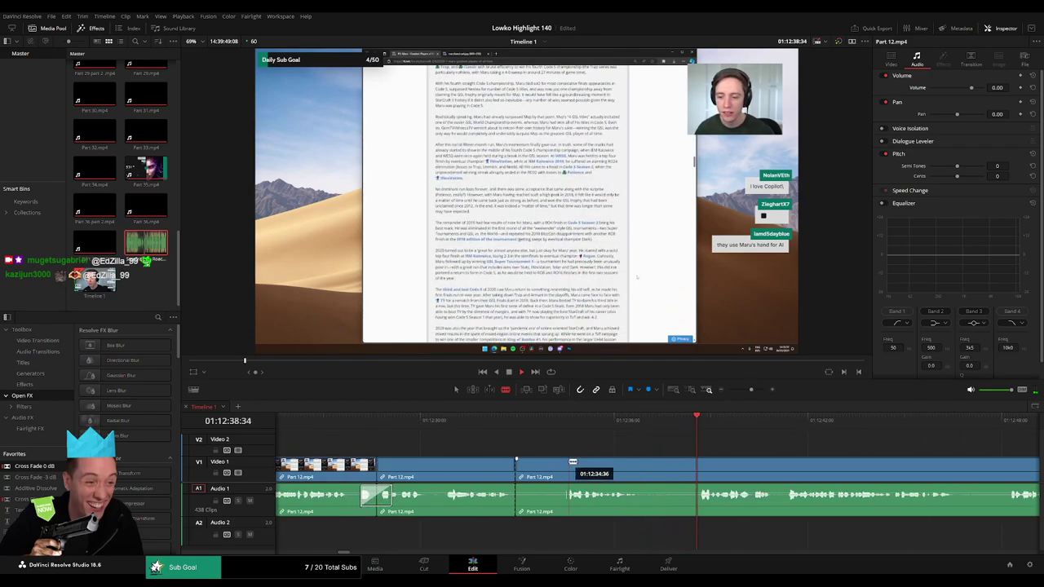
pyautogui.press('BackSpace')
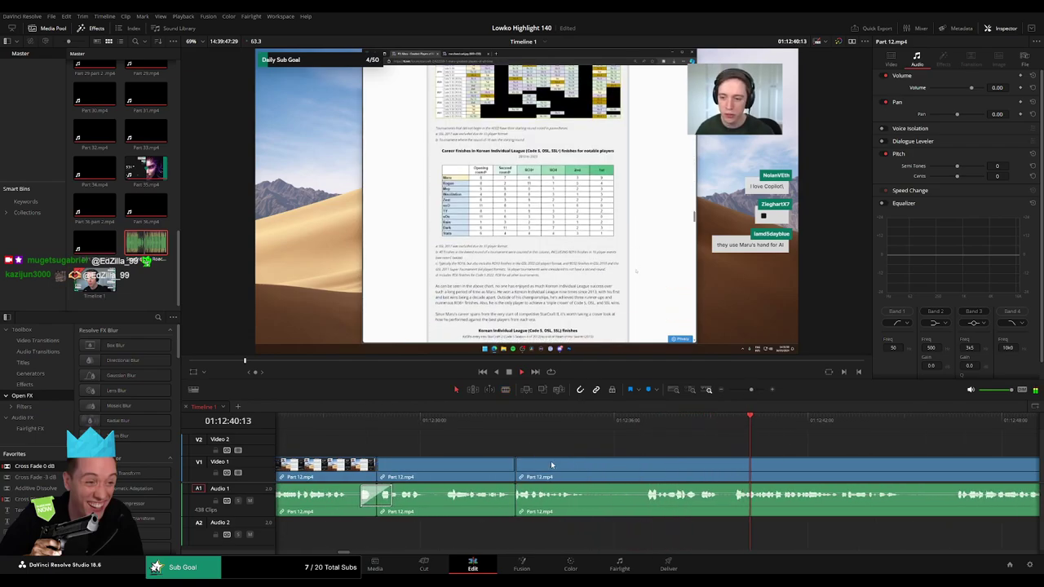
# Blade both ends of the next unwanted Part 12 stretch and ripple-delete it
pyautogui.click(503, 420)
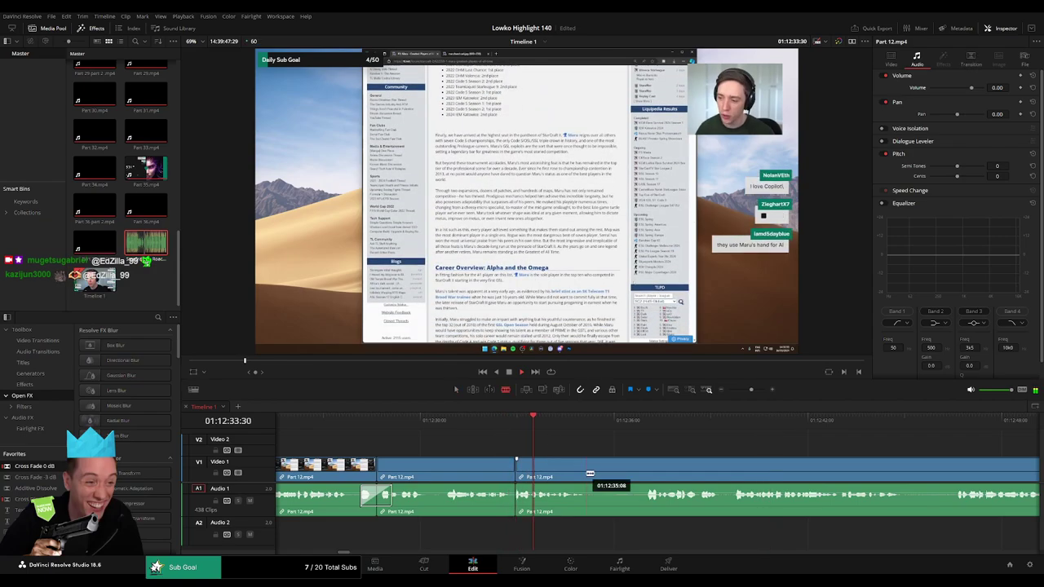
pyautogui.click(586, 473)
pyautogui.click(645, 472)
pyautogui.press('BackSpace')
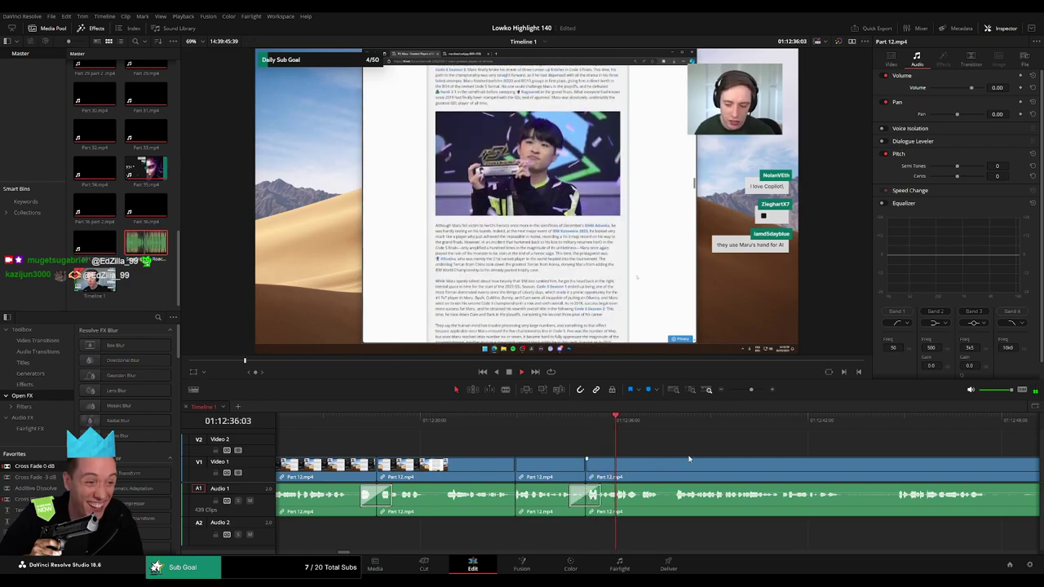
pyautogui.hscroll(2, 645, 455)
pyautogui.hscroll(3, 540, 446)
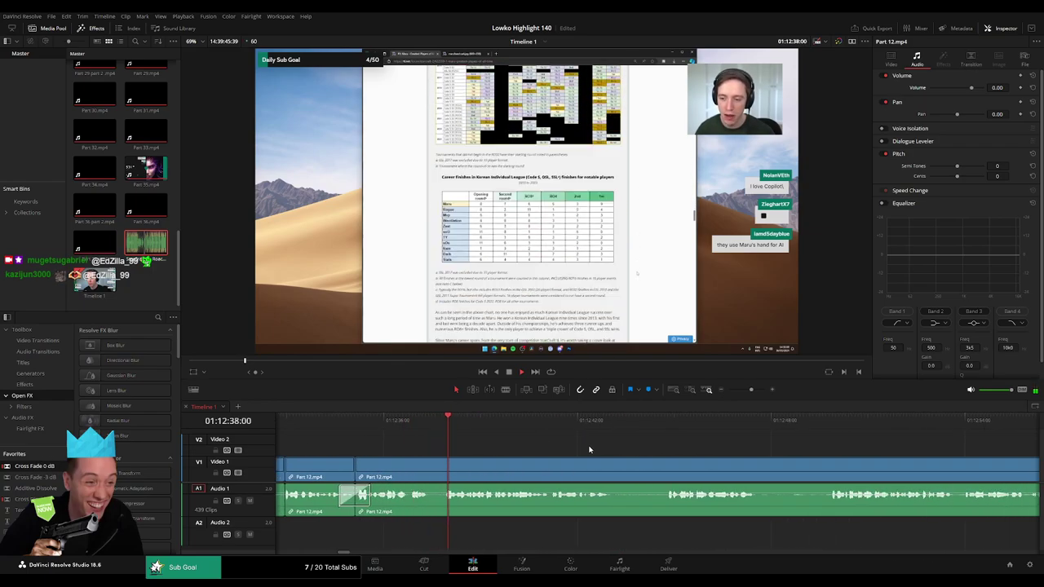
pyautogui.scroll(-2, 590, 450)
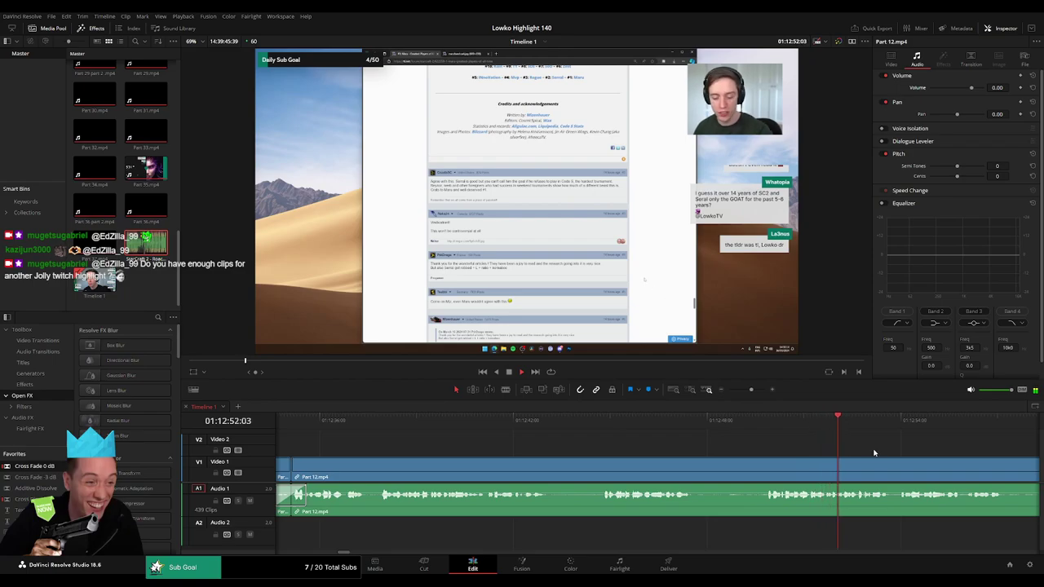
# Cut Part 12 at about 01:12:47 and 01:12:43 and ripple-delete the segment
pyautogui.press('b')
pyautogui.click(699, 469)
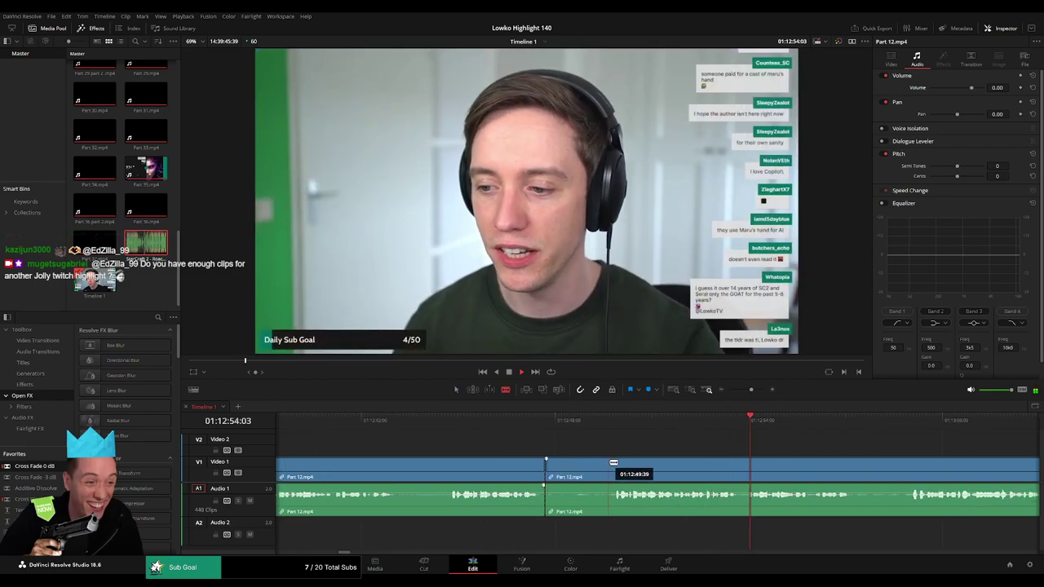
pyautogui.press('a')
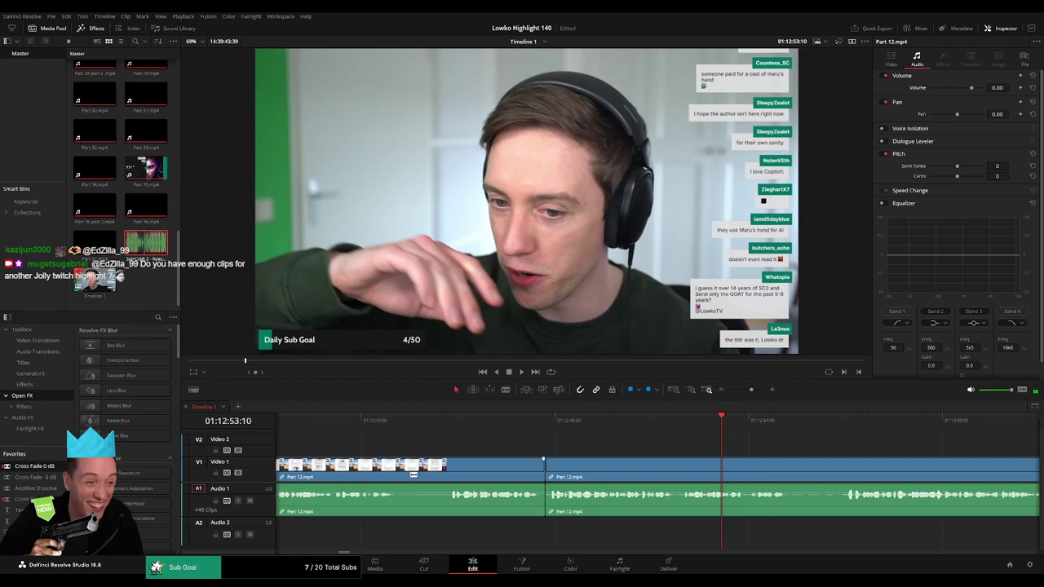
pyautogui.press('b')
pyautogui.click(402, 472)
pyautogui.press('Delete')
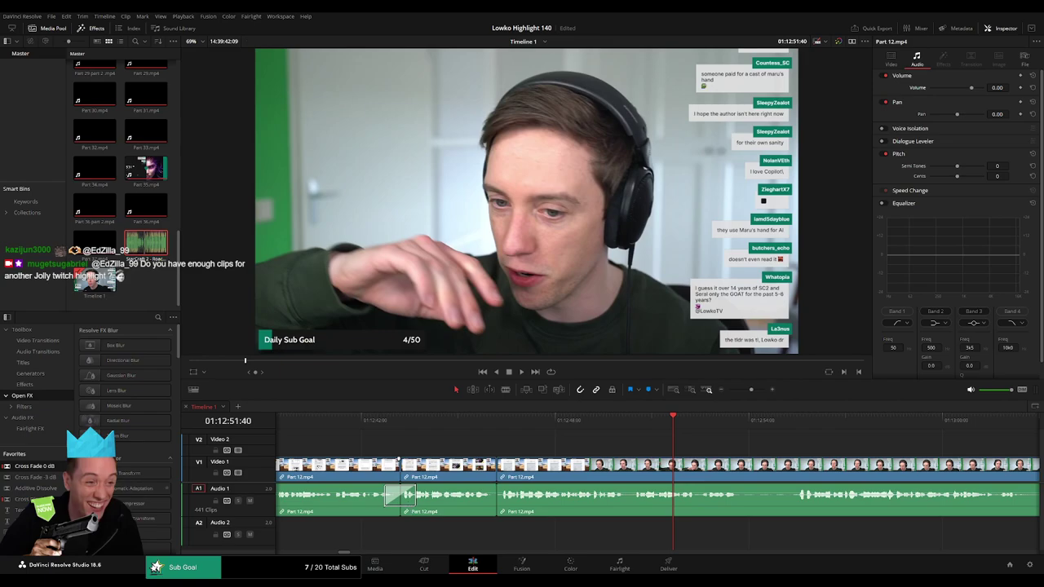
# Cut around another unwanted moment and ripple-delete the short middle segment
pyautogui.hscroll(-2, 653, 489)
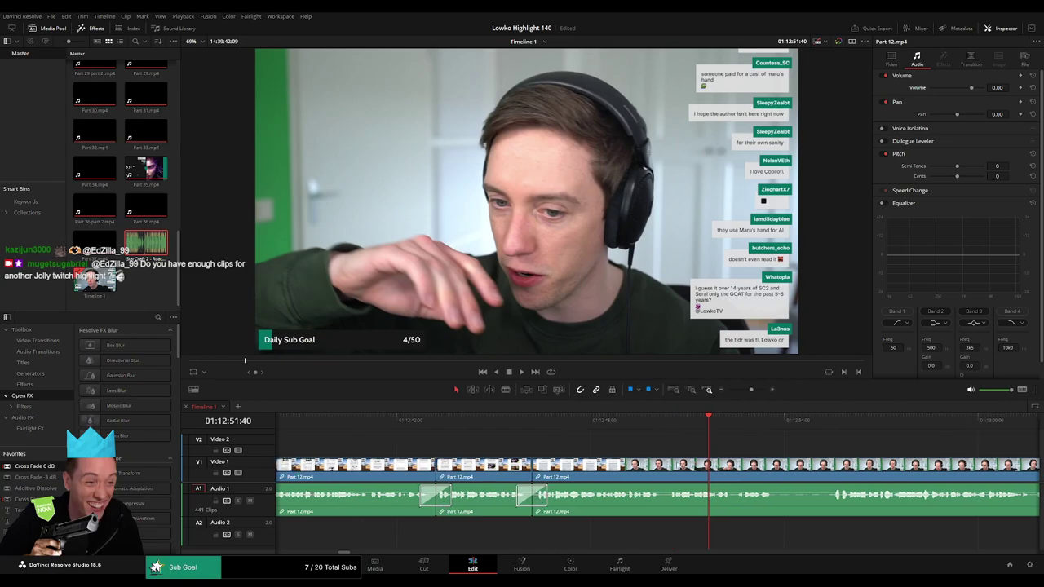
pyautogui.click(667, 422)
pyautogui.hscroll(10, 764, 442)
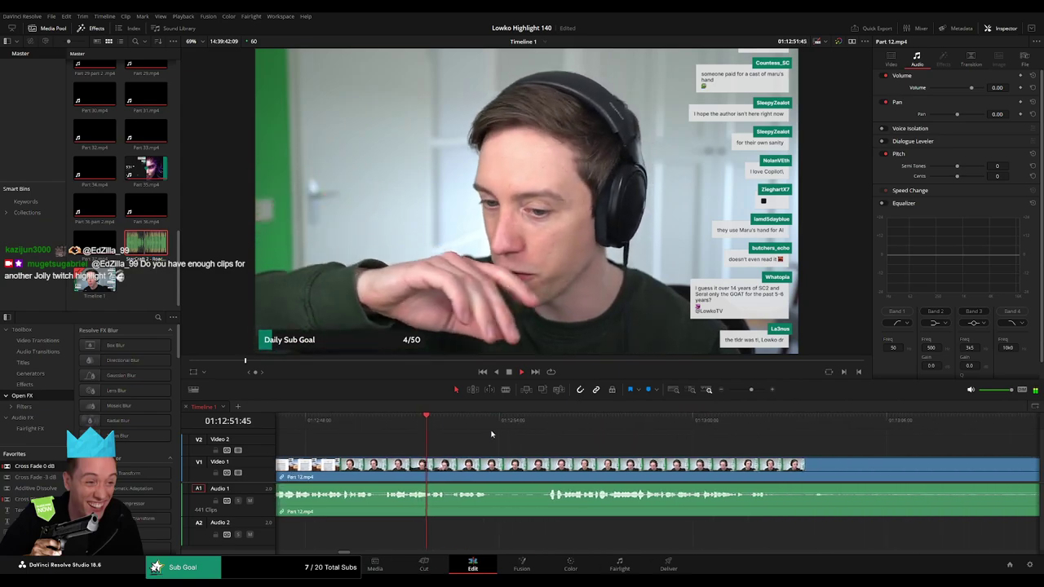
pyautogui.click(492, 465)
pyautogui.click(545, 465)
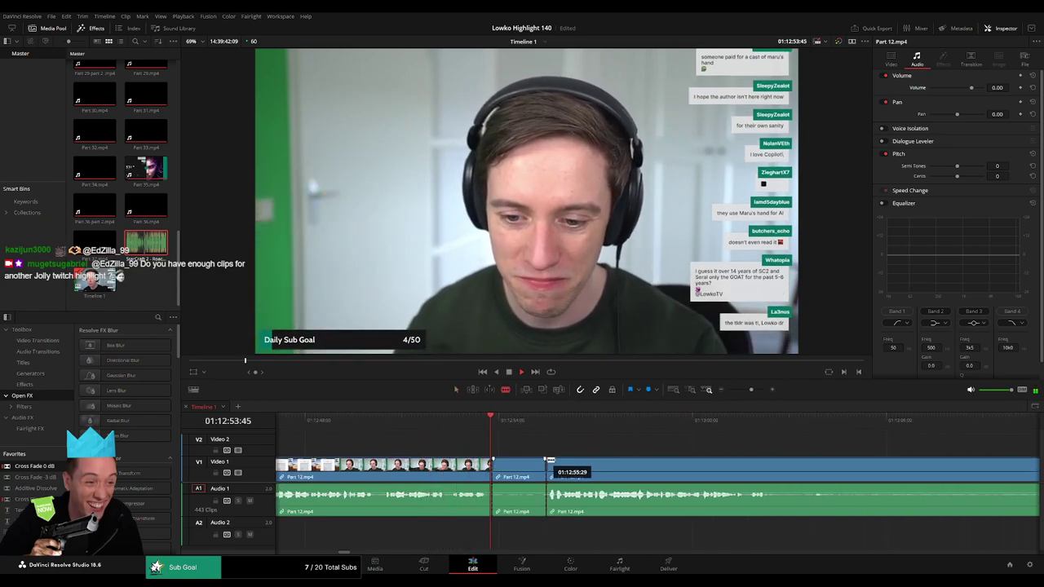
pyautogui.press('Delete')
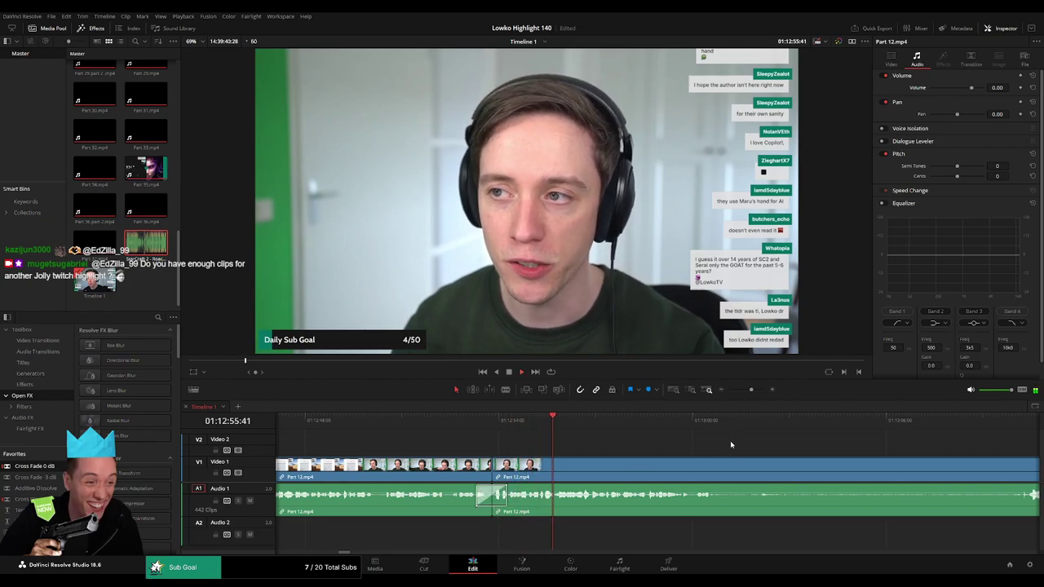
# Split out a roughly nine-second dull stretch with Ctrl+B, delete it, and review the join
pyautogui.hscroll(7, 748, 449)
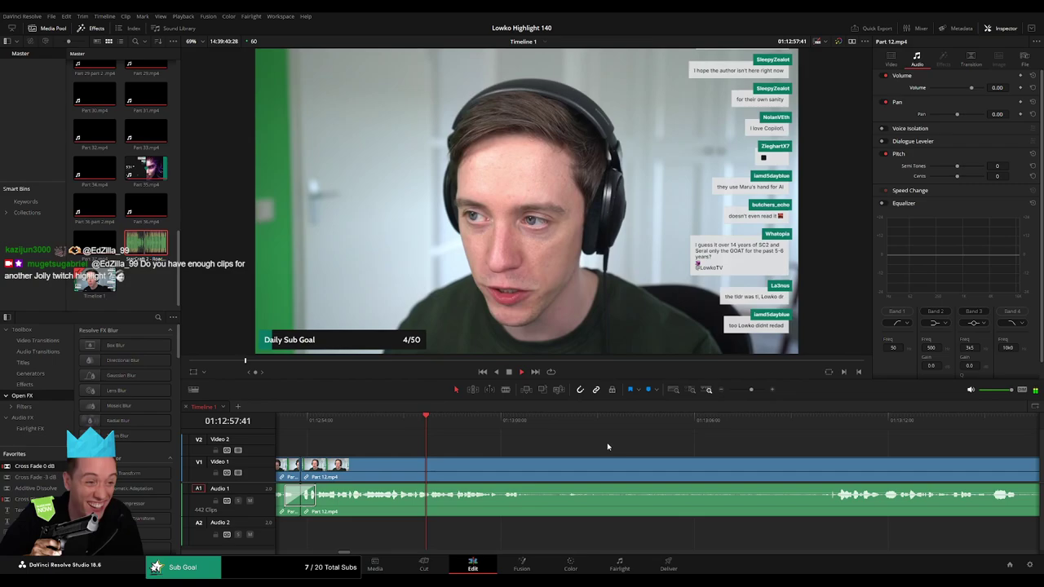
pyautogui.hscroll(3, 531, 438)
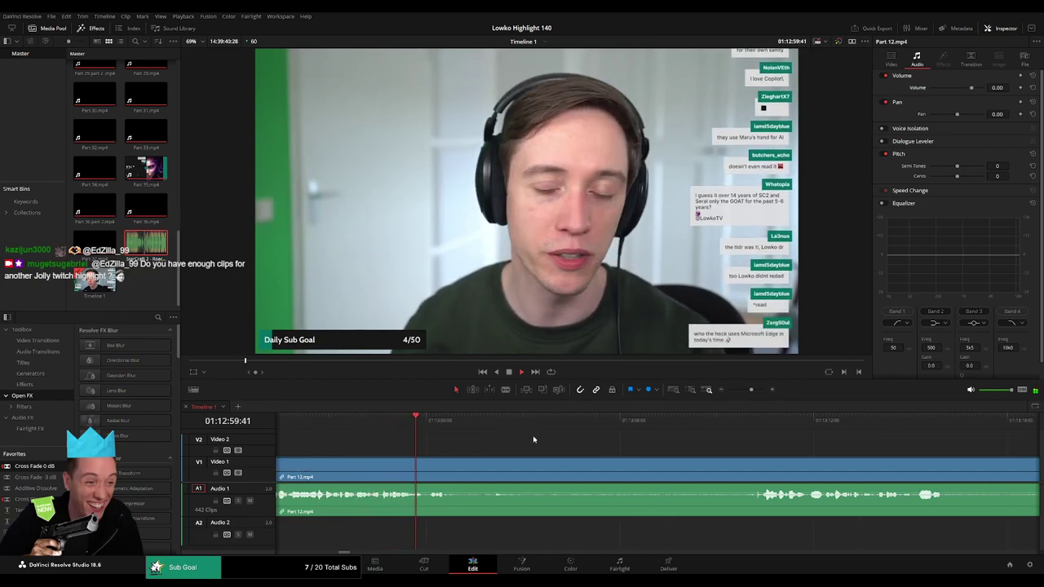
pyautogui.hotkey('ctrl', 'b')
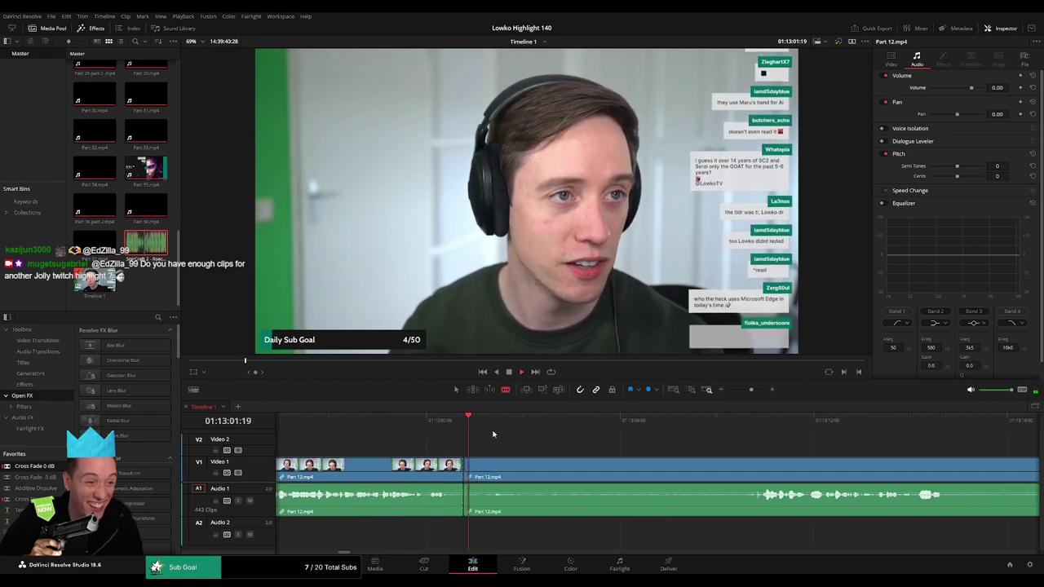
pyautogui.moveTo(493, 434); pyautogui.dragTo(752, 448)
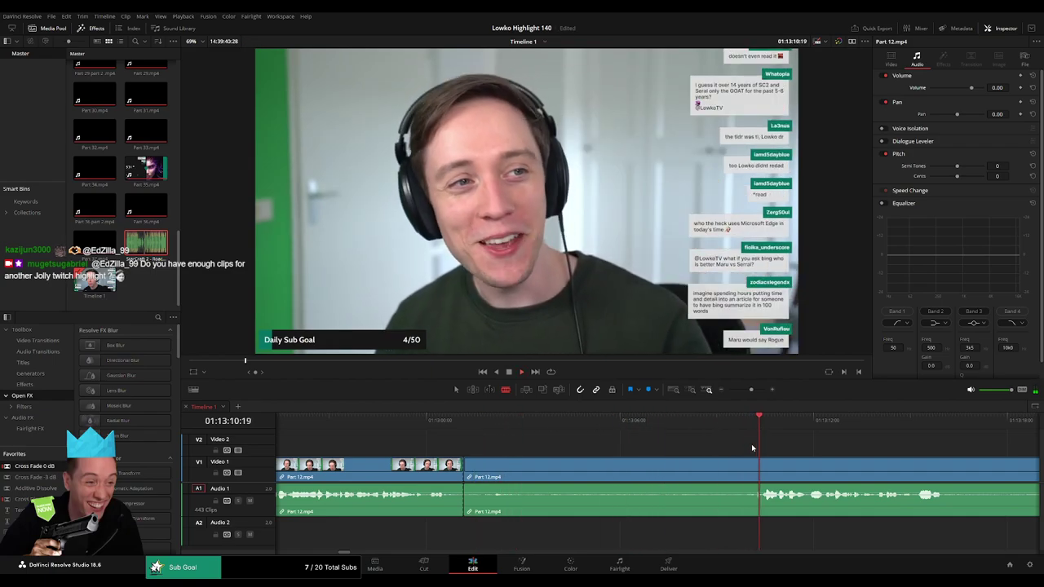
pyautogui.hotkey('ctrl', 'b')
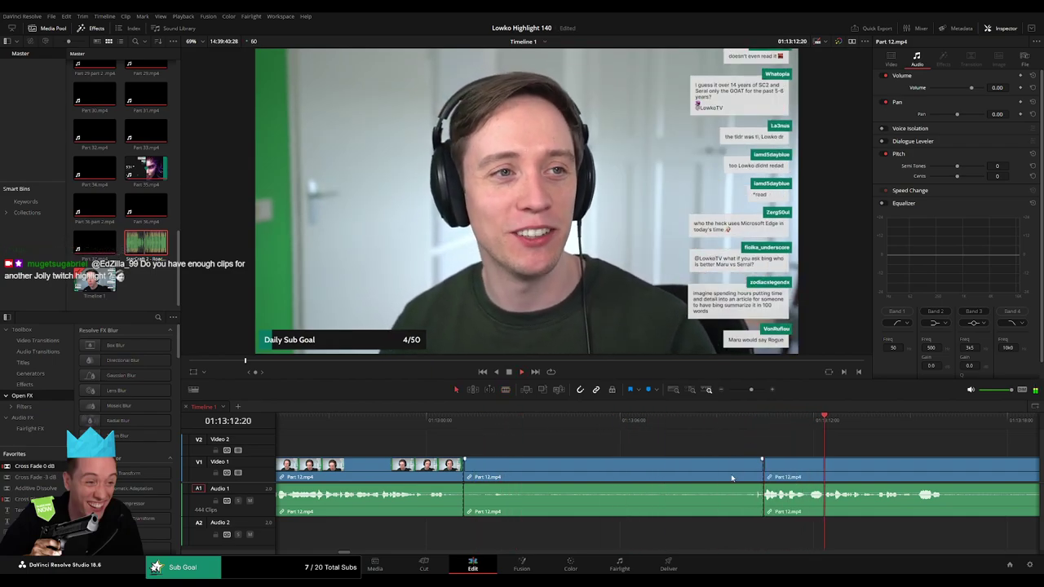
pyautogui.click(732, 479)
pyautogui.press('Delete')
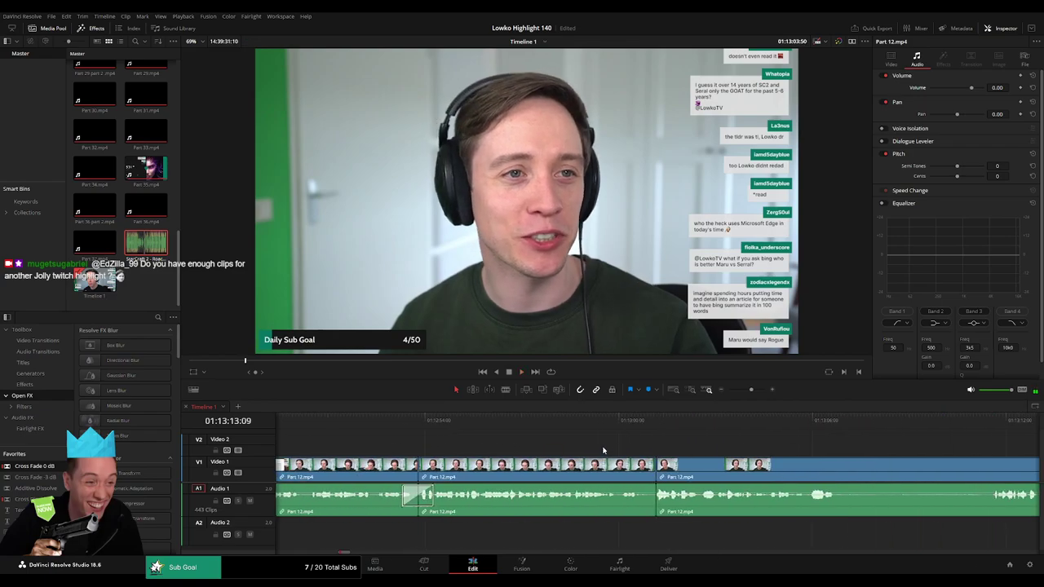
pyautogui.click(613, 420)
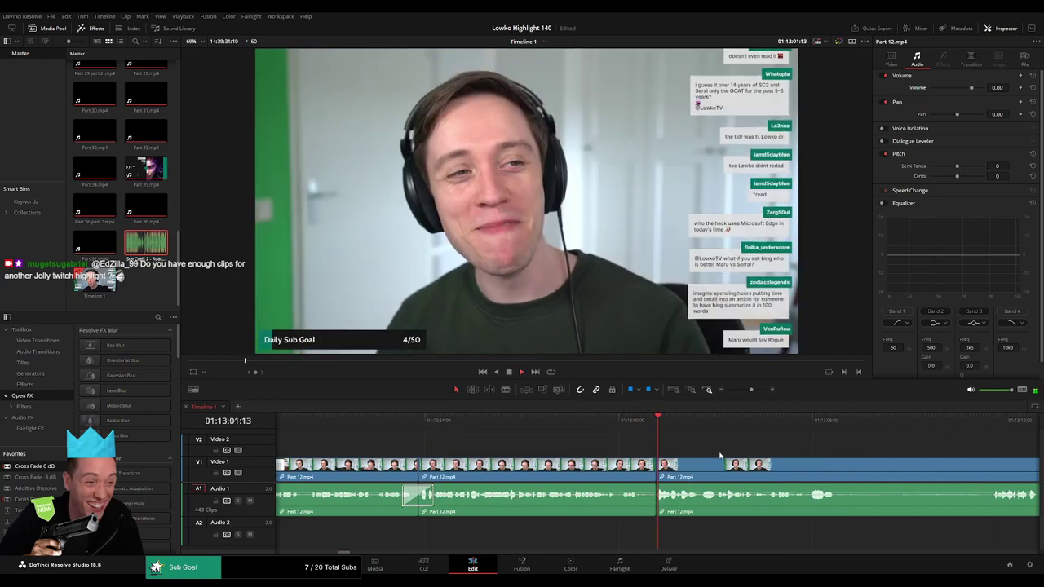
pyautogui.hscroll(3, 721, 457)
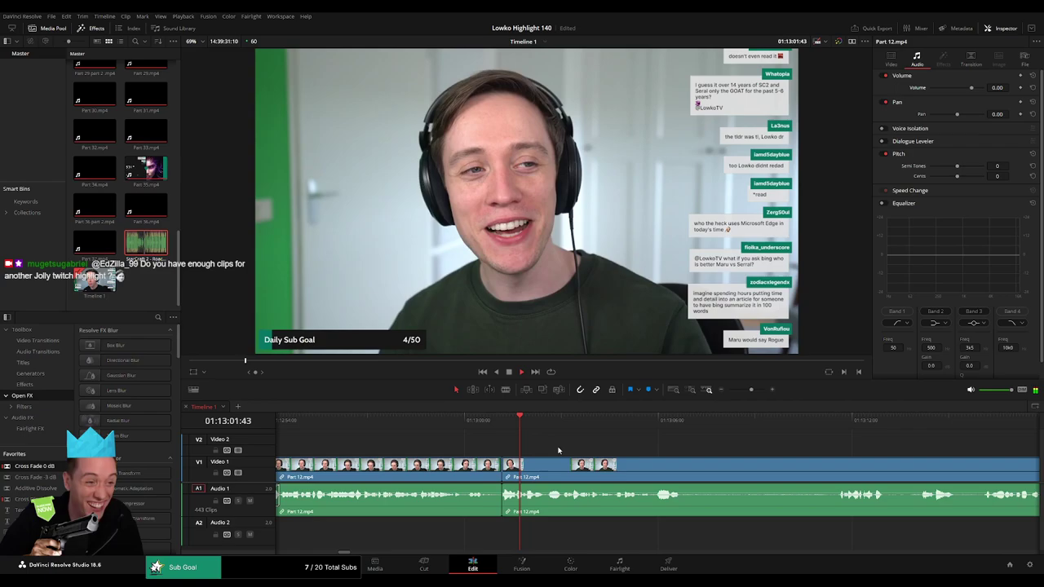
pyautogui.click(479, 442)
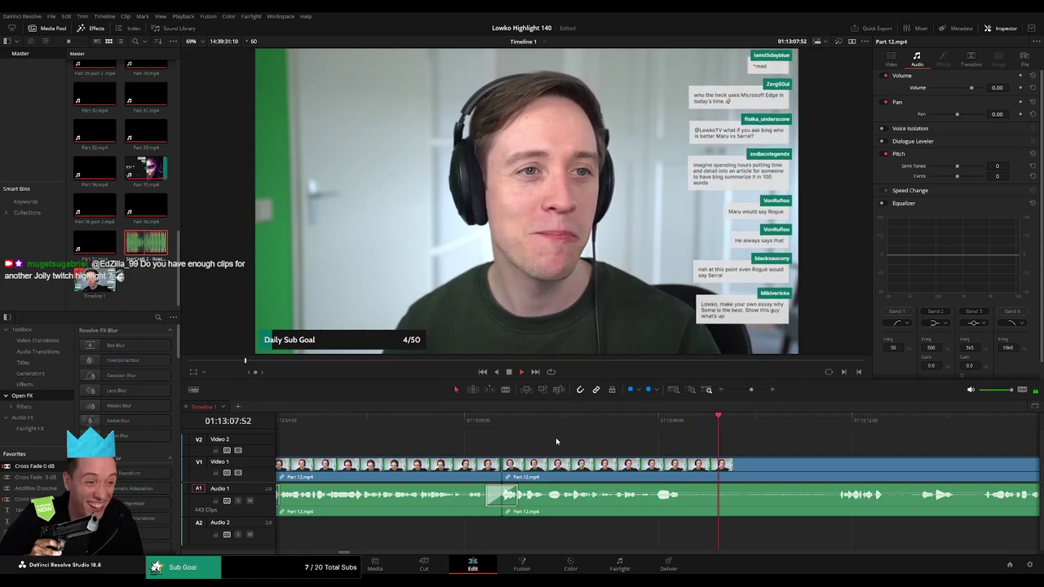
# Cut one more dead stretch of Part 12 and ripple-delete it
pyautogui.hscroll(3, 611, 442)
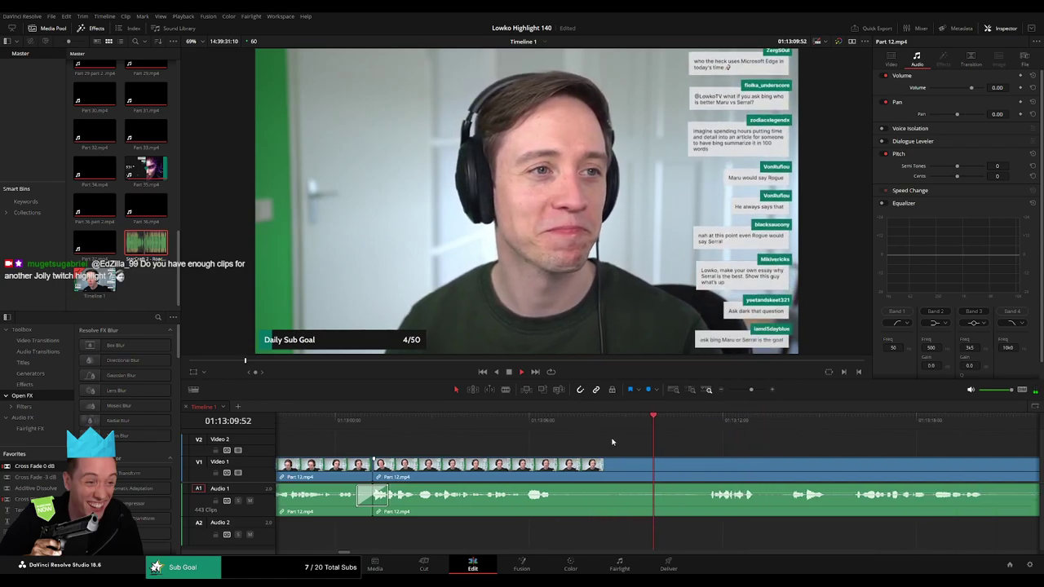
pyautogui.press('b')
pyautogui.click(555, 467)
pyautogui.hscroll(1, 571, 457)
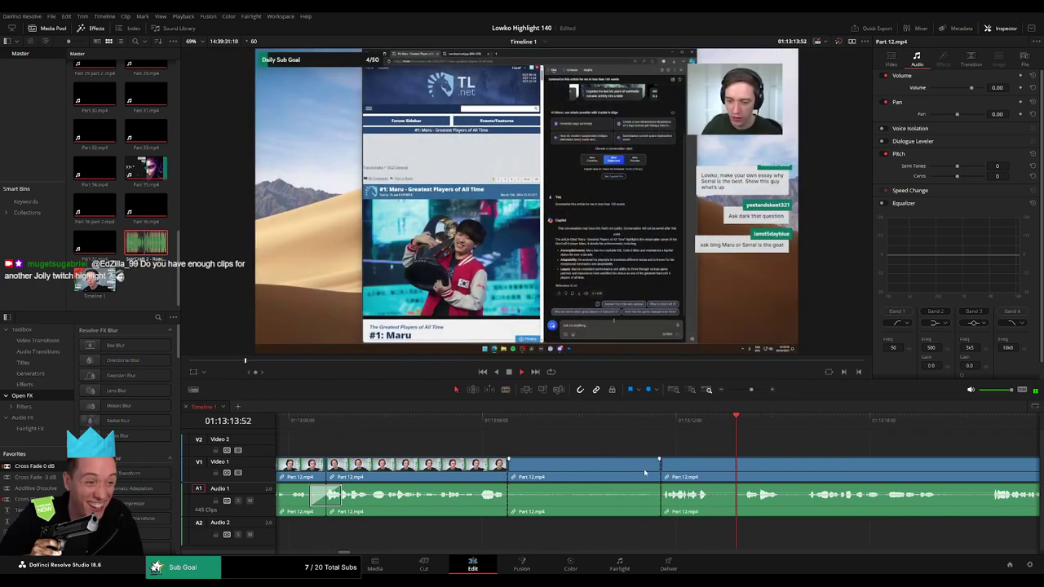
pyautogui.click(643, 468)
pyautogui.press('Delete')
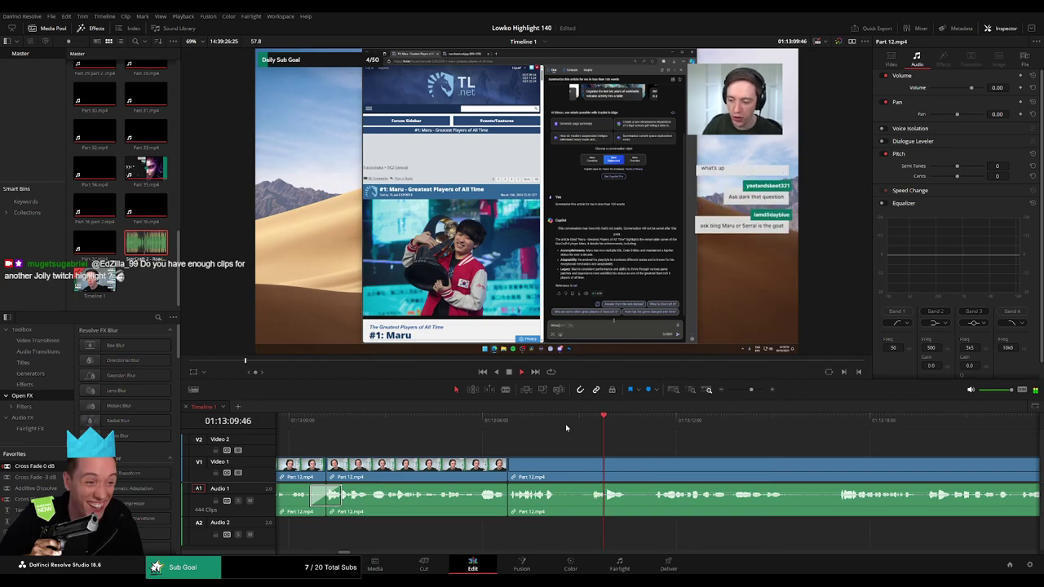
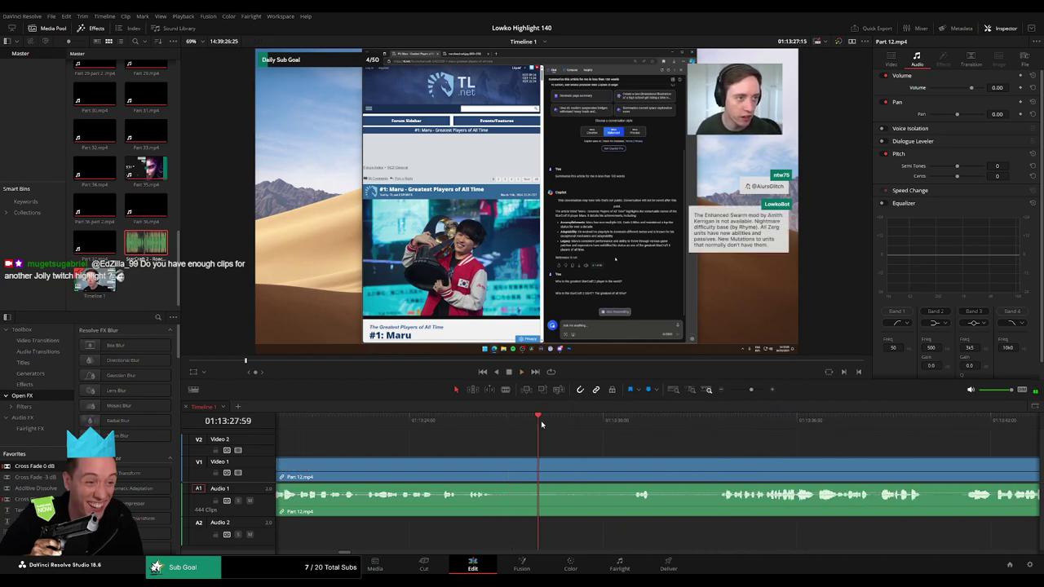
# Blade Part 12 at both ends of the dead air and ripple-delete that section
pyautogui.press('b')
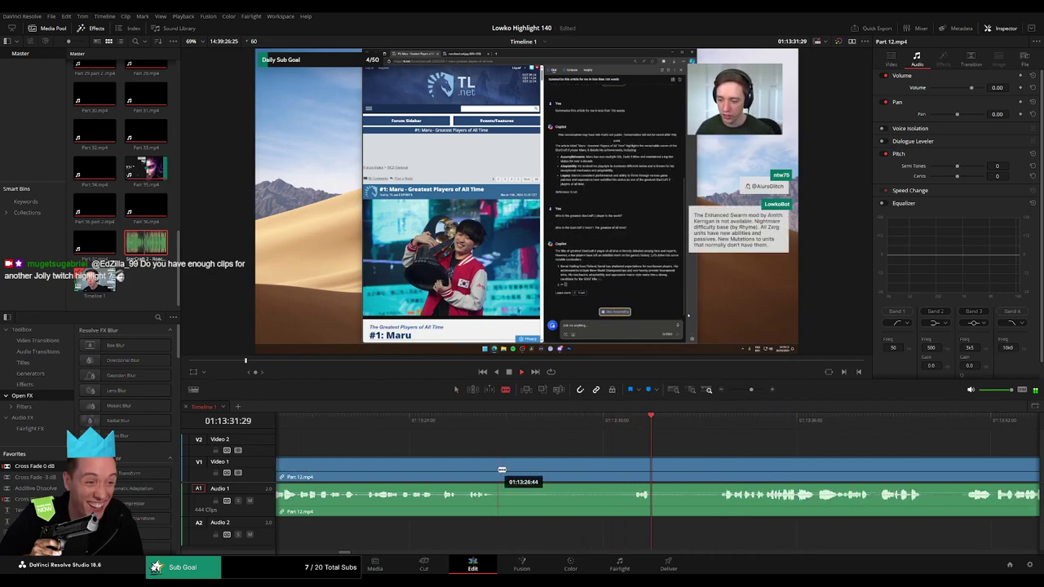
pyautogui.click(498, 471)
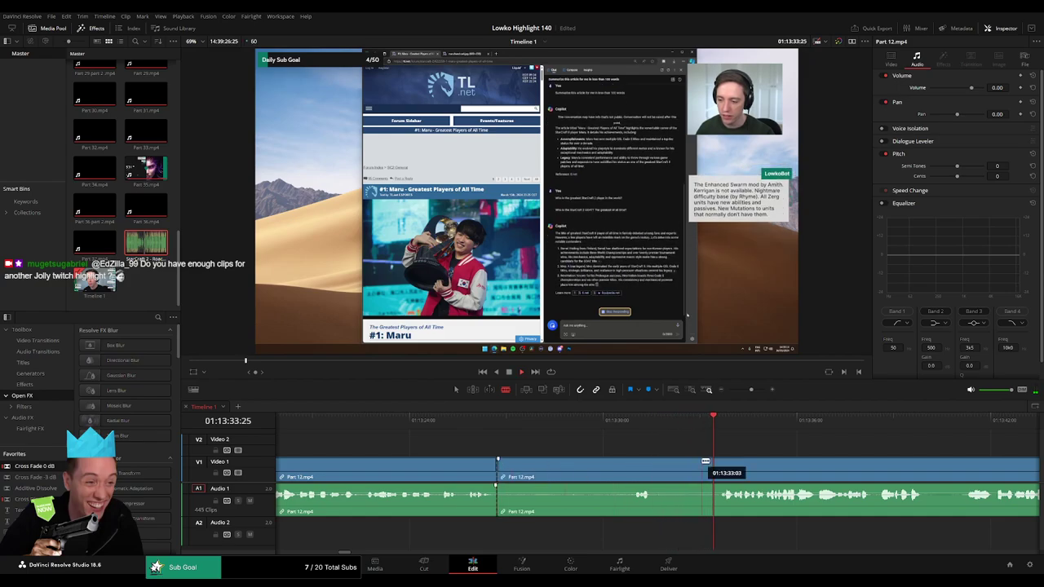
pyautogui.click(718, 470)
pyautogui.press('a')
pyautogui.click(668, 471)
pyautogui.press('Delete')
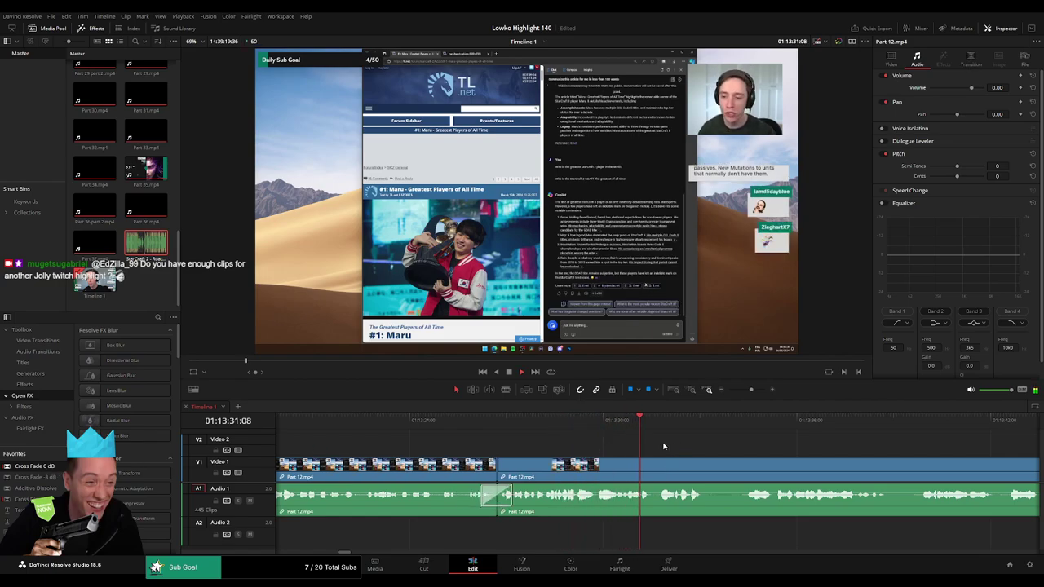
# Review the footage after the cut and place an adjustment clip on Video 2 above Part 12
pyautogui.hscroll(3, 571, 441)
pyautogui.hscroll(2, 580, 440)
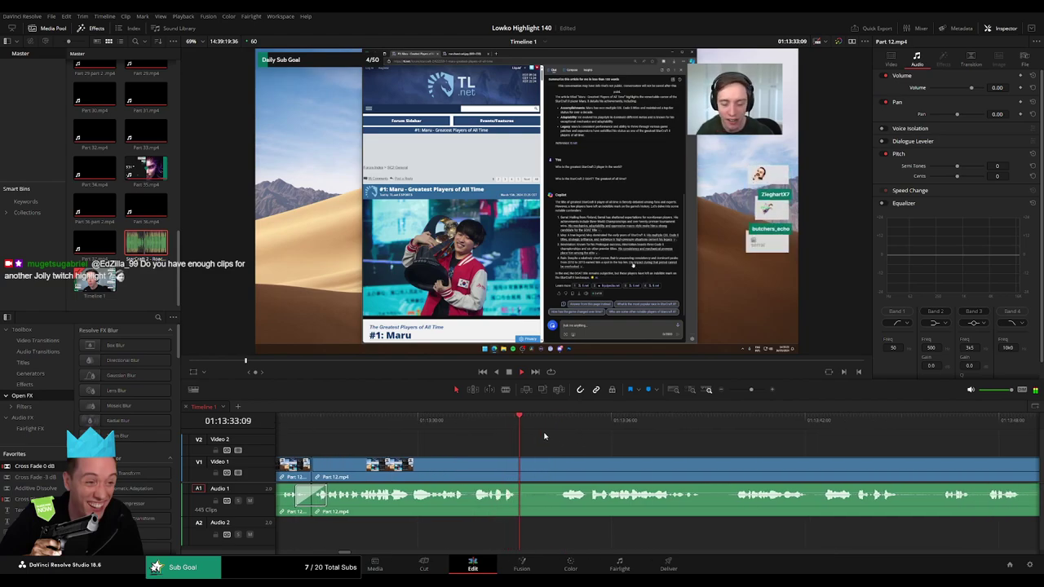
pyautogui.click(522, 423)
pyautogui.moveTo(523, 422); pyautogui.dragTo(518, 423)
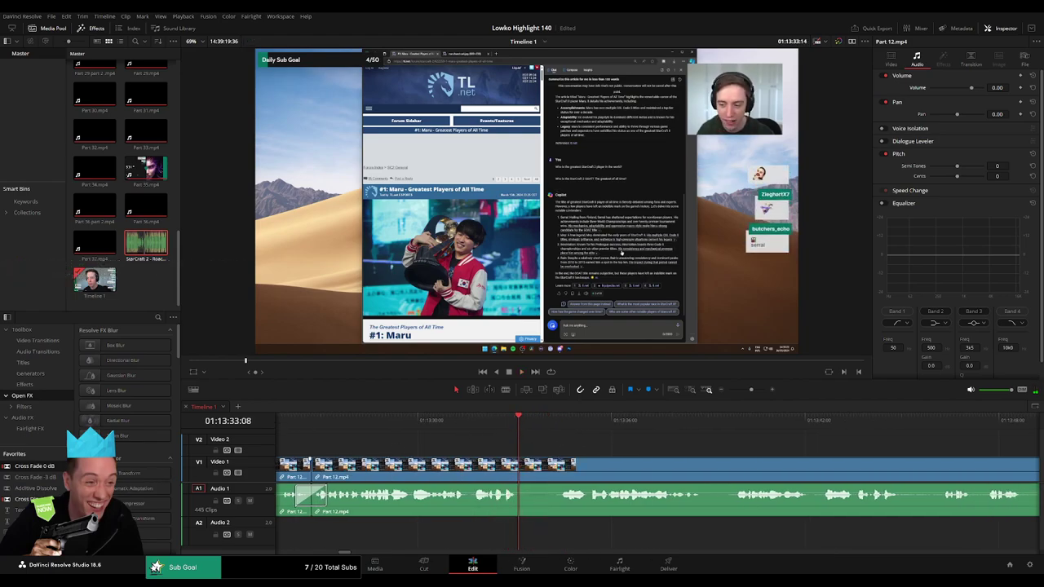
pyautogui.moveTo(245, 499); pyautogui.dragTo(547, 451)
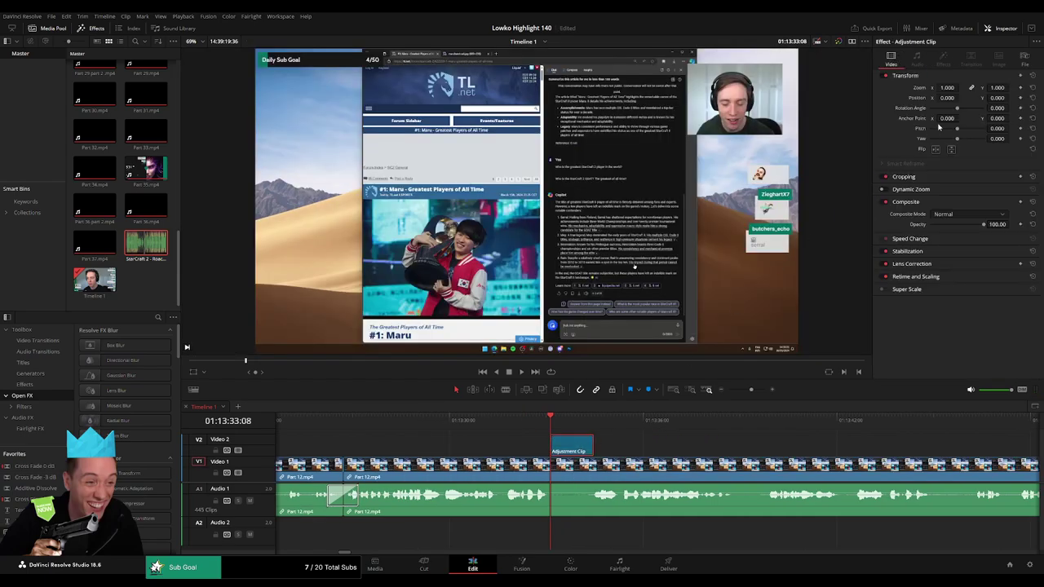
# Zoom the adjustment clip to 2.36 and frame the Copilot answer
pyautogui.moveTo(634, 266)
pyautogui.mouseDown()
pyautogui.moveTo(558, 308)
pyautogui.moveTo(569, 189)
pyautogui.mouseUp()
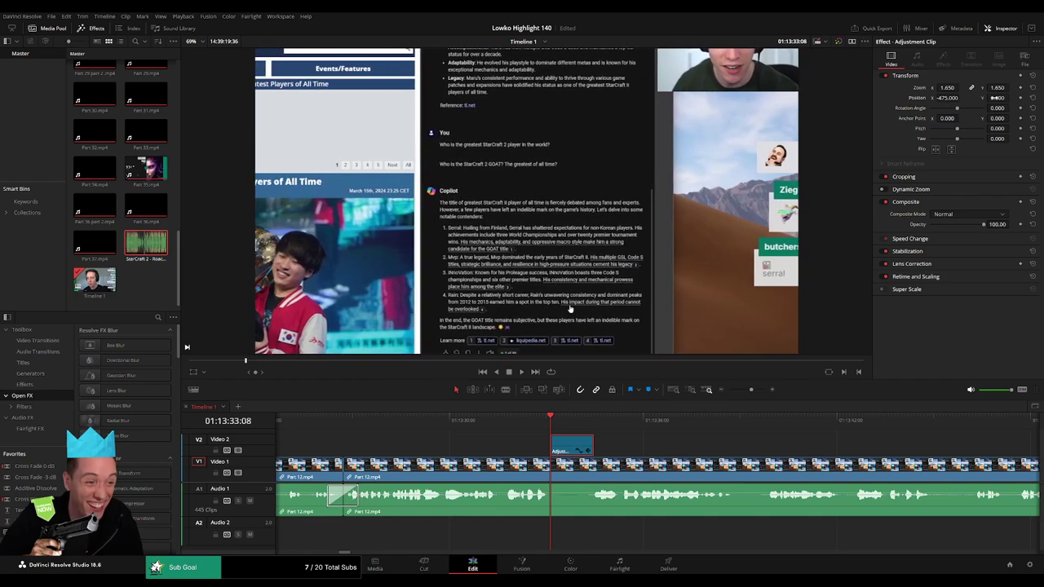
pyautogui.moveTo(947, 88); pyautogui.dragTo(1010, 97)
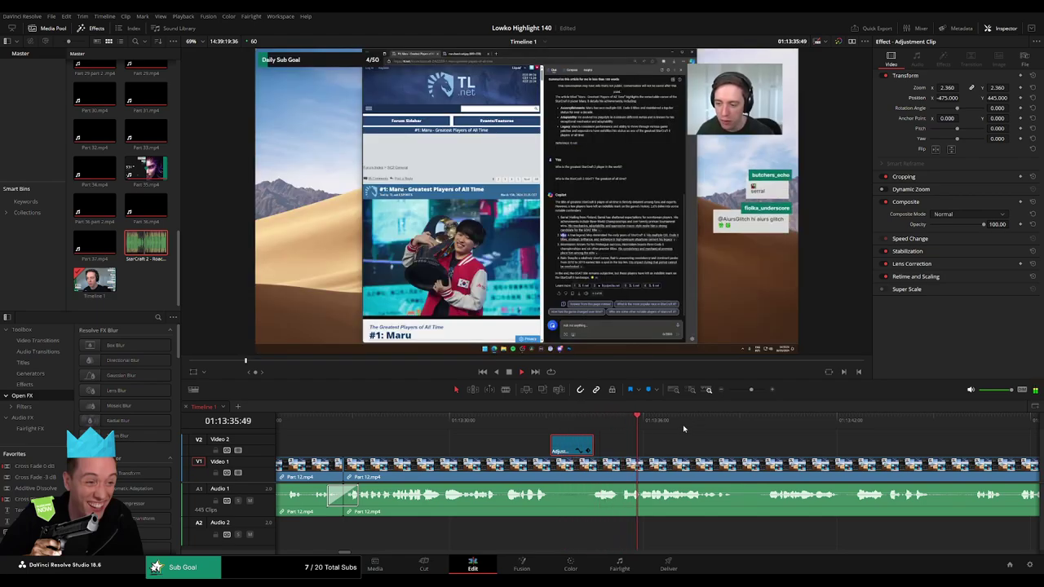
pyautogui.click(644, 445)
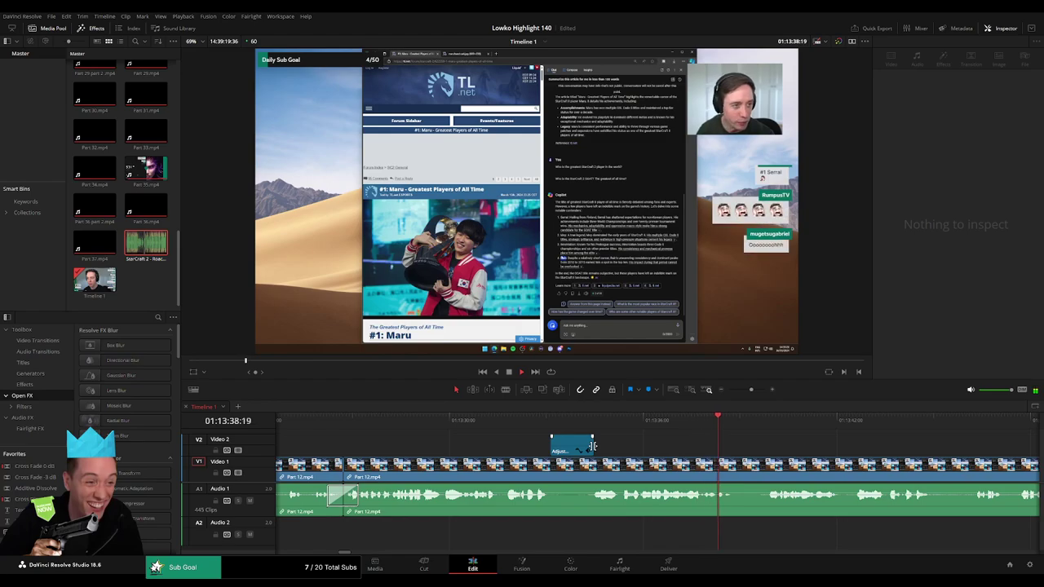
# Extend the zoomed adjustment clip and play it back from its start
pyautogui.moveTo(593, 445); pyautogui.dragTo(730, 451)
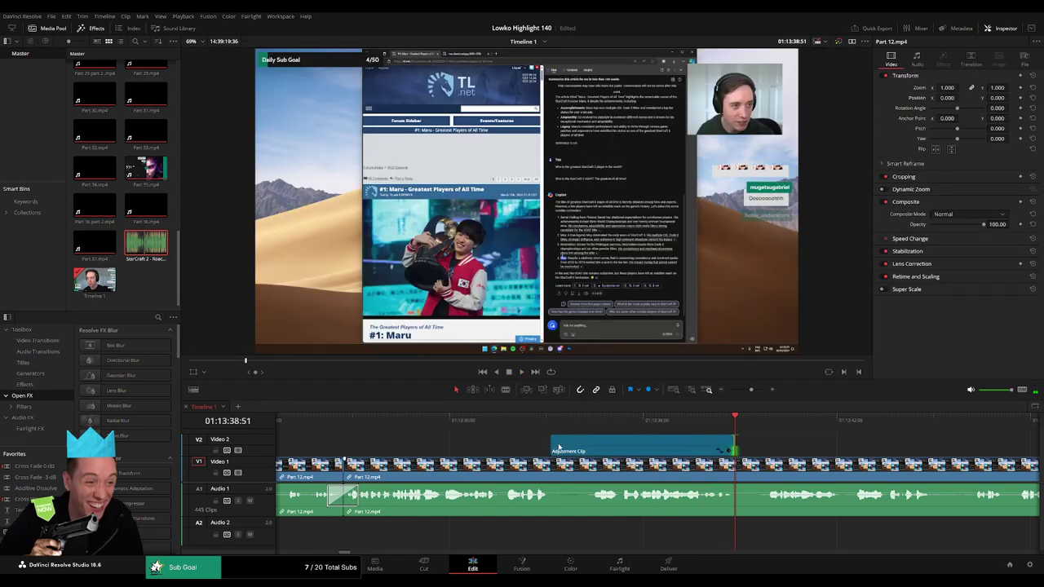
pyautogui.click(559, 447)
pyautogui.press('Up')
pyautogui.press('space')
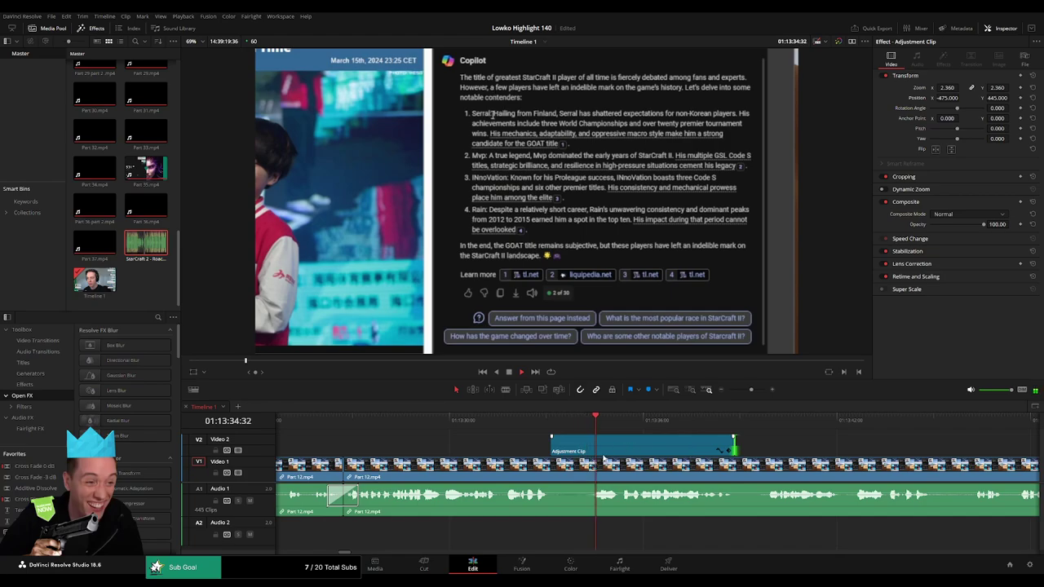
# Blade out a short pause in Part 12 and ripple-delete it
pyautogui.click(558, 471)
pyautogui.click(585, 470)
pyautogui.press('a')
pyautogui.click(579, 474)
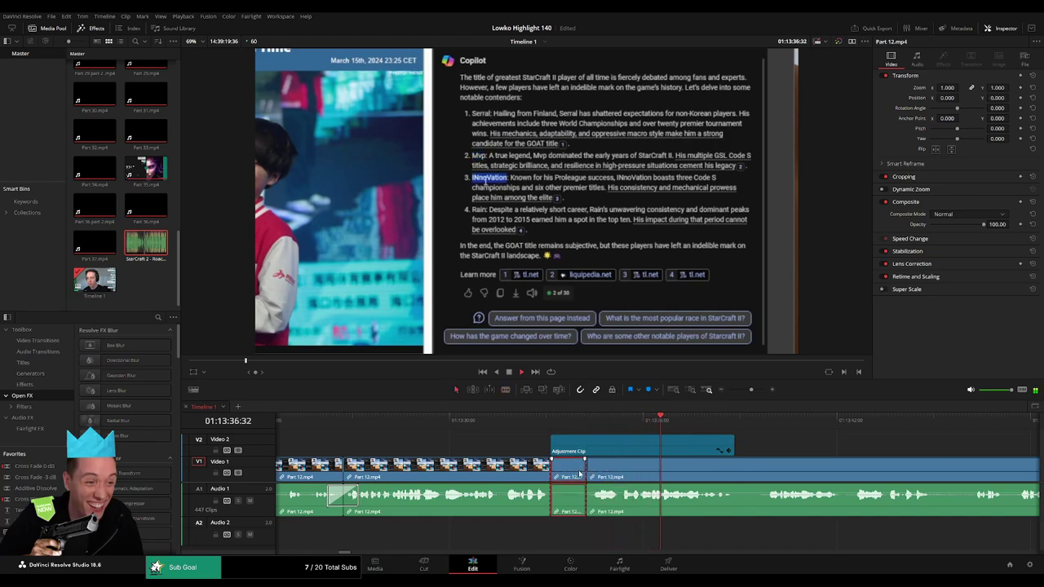
pyautogui.press('Delete')
# Shift the adjustment clip to start after the cut and review the zoomed section
pyautogui.moveTo(519, 442); pyautogui.dragTo(547, 433)
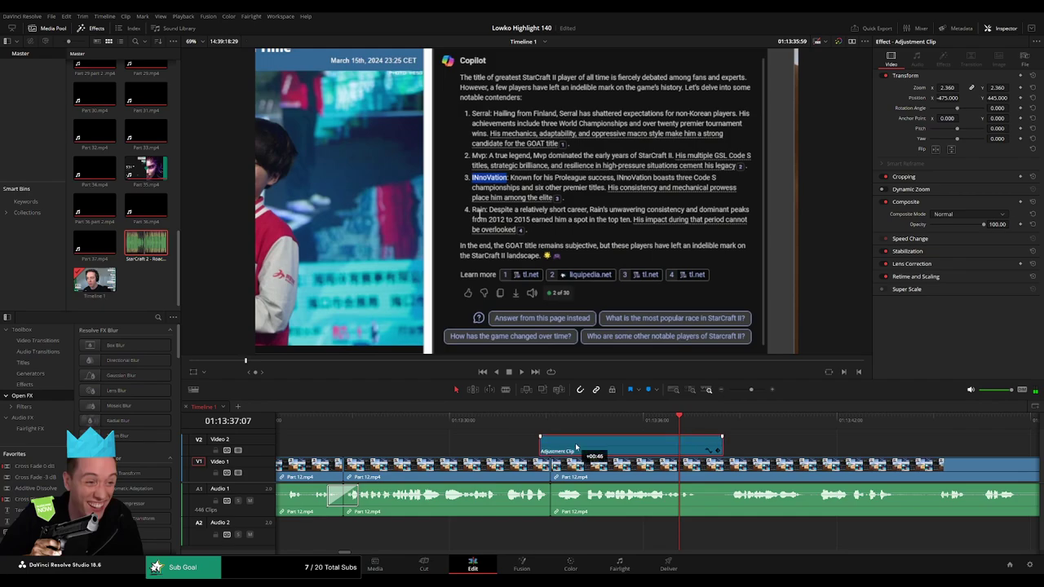
pyautogui.press('space')
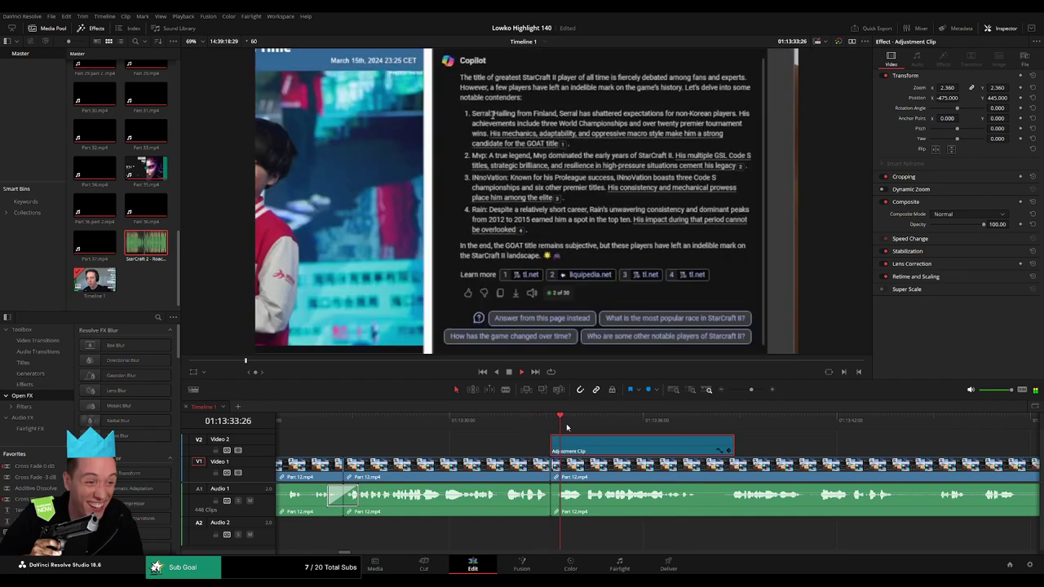
pyautogui.click(787, 447)
pyautogui.click(644, 454)
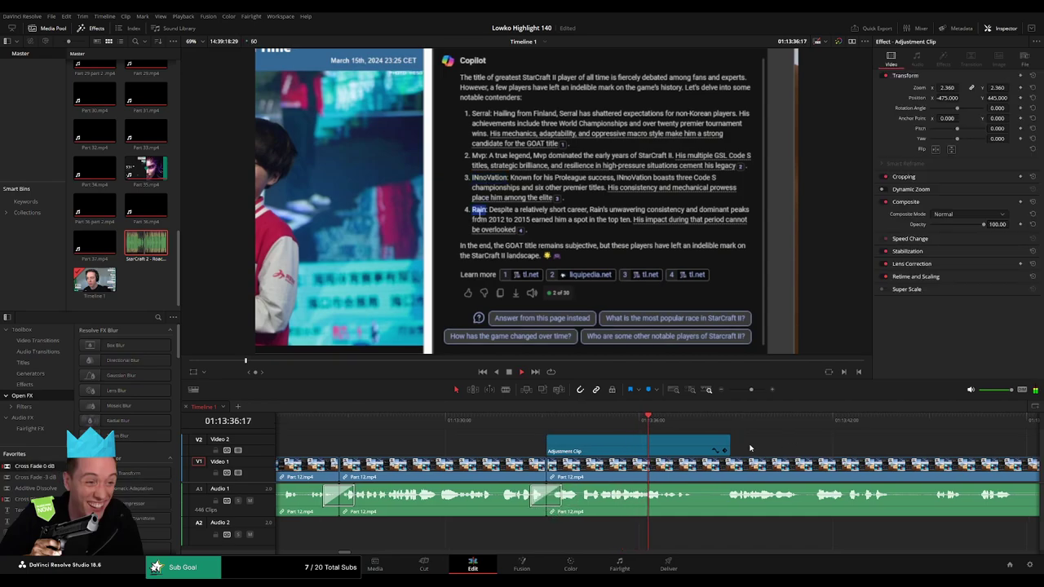
pyautogui.hscroll(3, 629, 449)
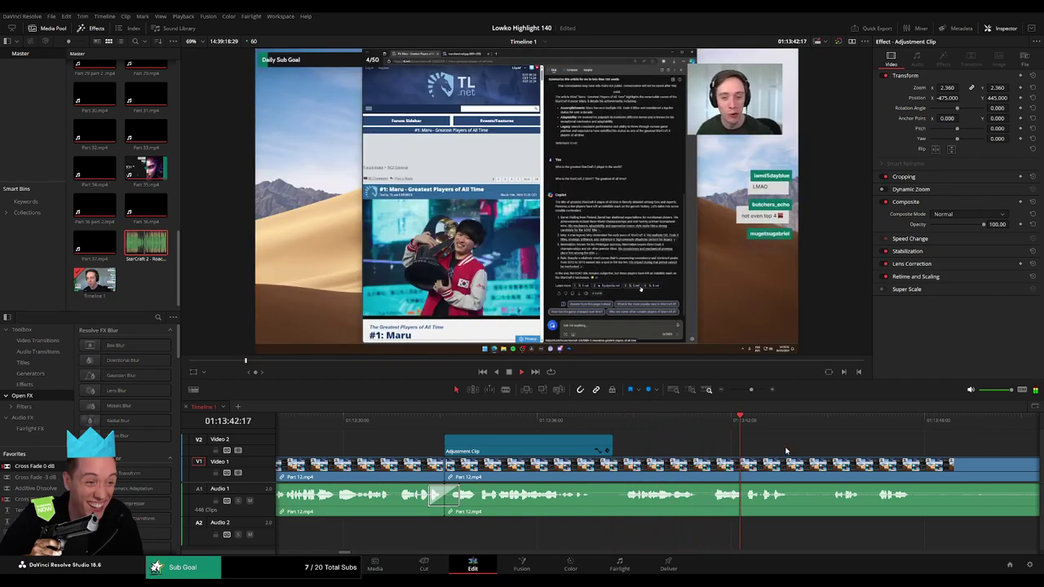
# Split Part 12 at an unwanted stretch and delete the short segment
pyautogui.hscroll(6, 572, 442)
pyautogui.hscroll(2, 555, 442)
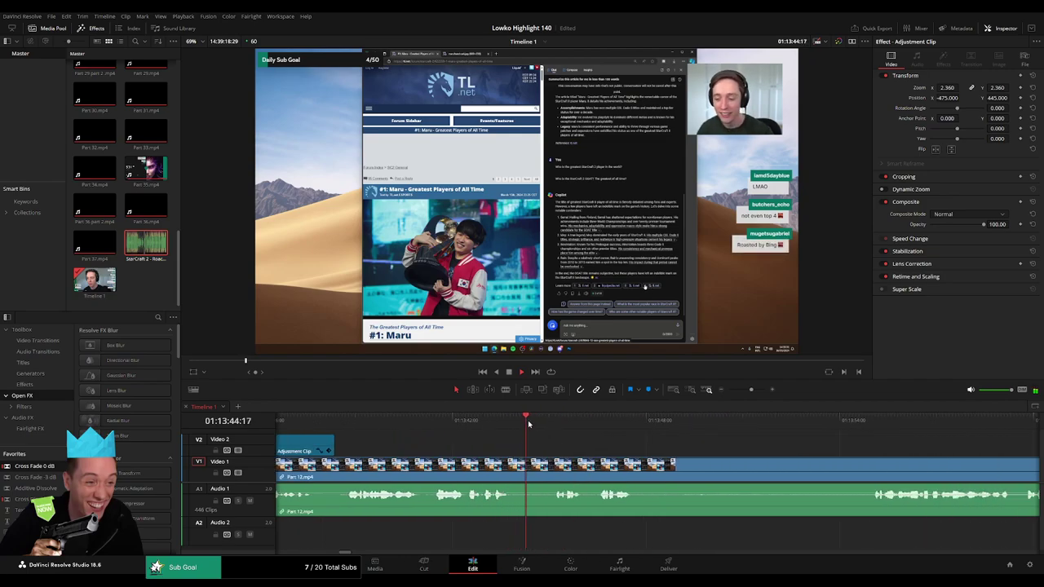
pyautogui.press('b')
pyautogui.click(513, 464)
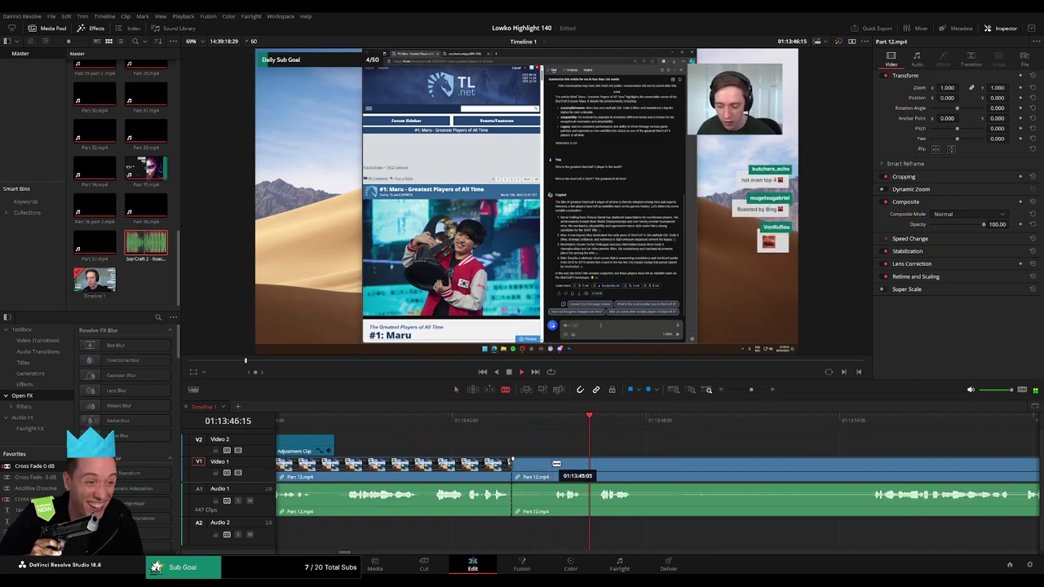
pyautogui.press('Delete')
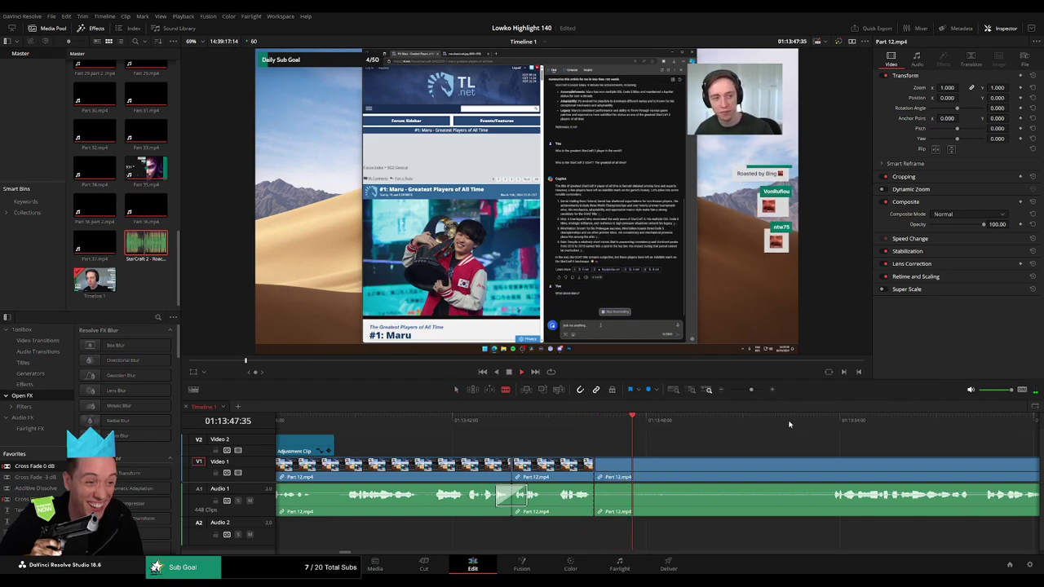
# Cut and ripple-delete a stretch of dead air further along Part 12
pyautogui.click(831, 422)
pyautogui.click(831, 469)
pyautogui.press('a')
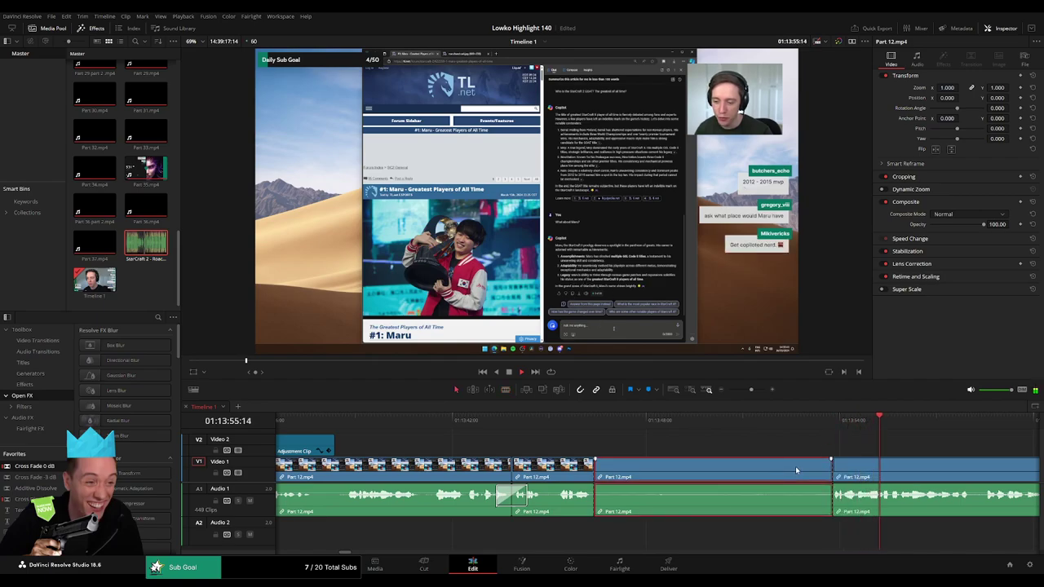
pyautogui.click(795, 466)
pyautogui.press('Delete')
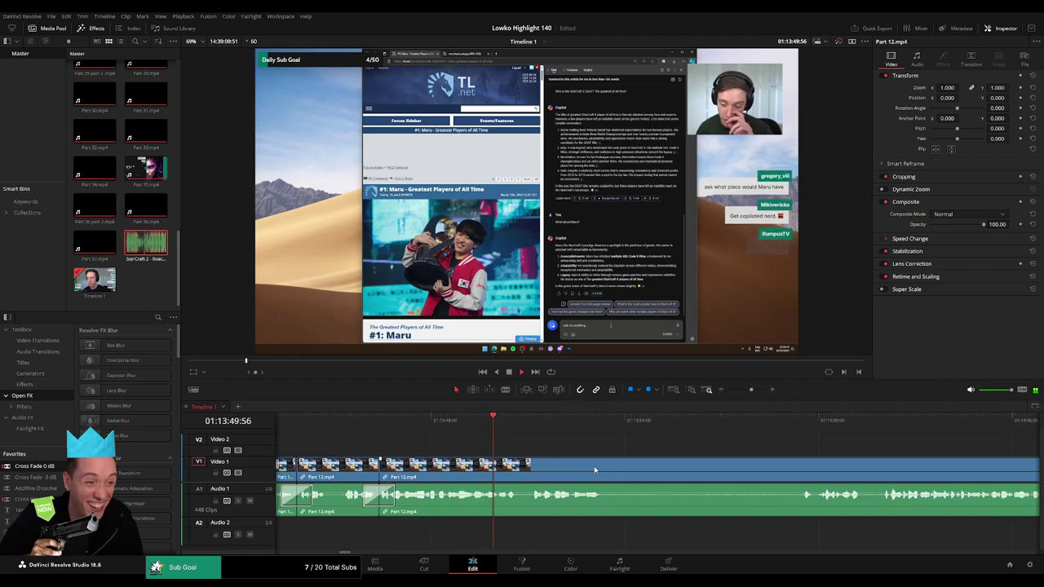
# Blade out another unwanted stretch, delete it, and add an audio crossfade at the join
pyautogui.hscroll(2, 578, 443)
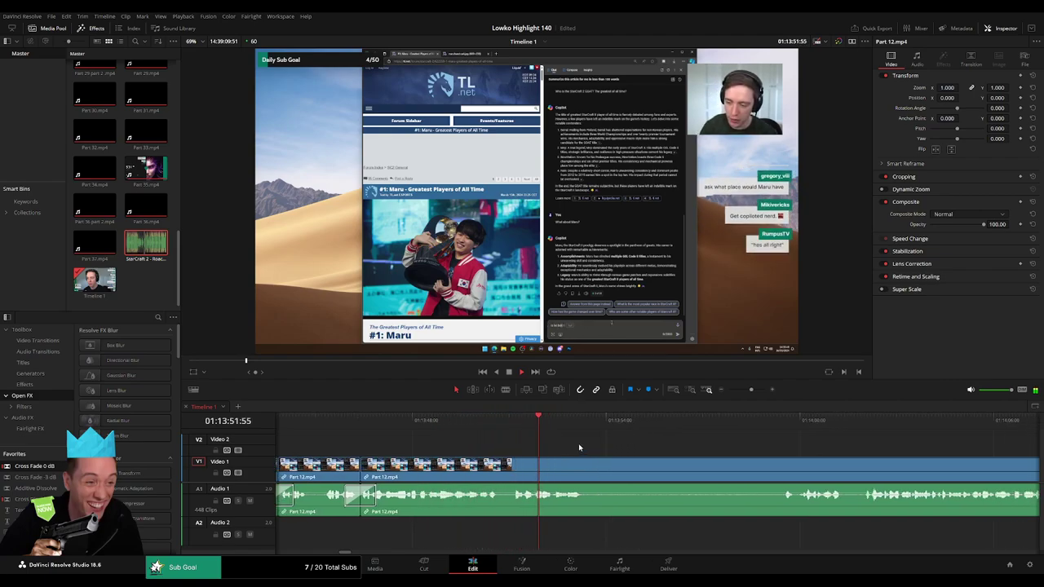
pyautogui.hscroll(2, 563, 446)
pyautogui.press('b')
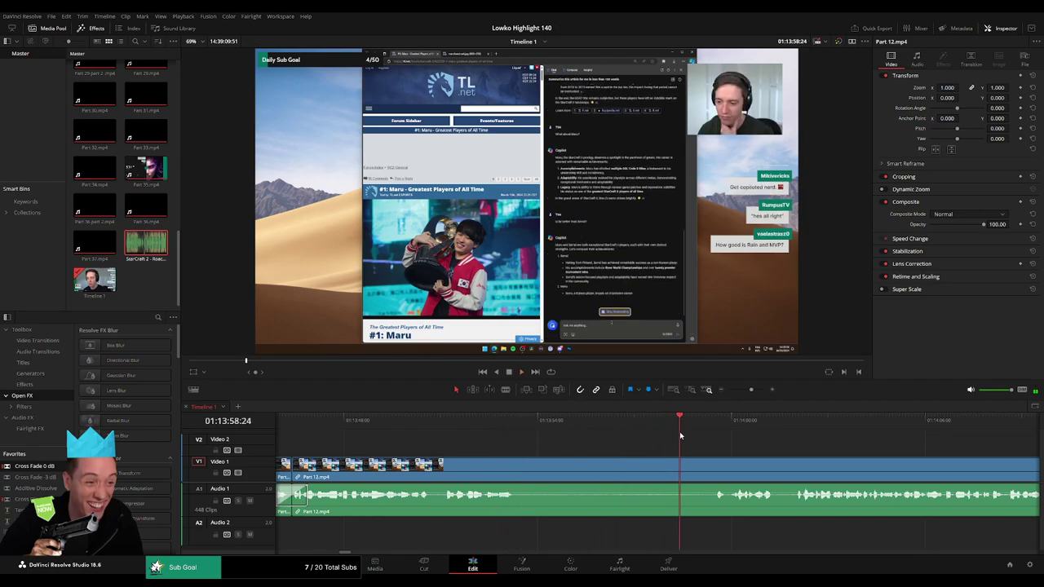
pyautogui.click(520, 469)
pyautogui.click(707, 469)
pyautogui.press('a')
pyautogui.click(694, 469)
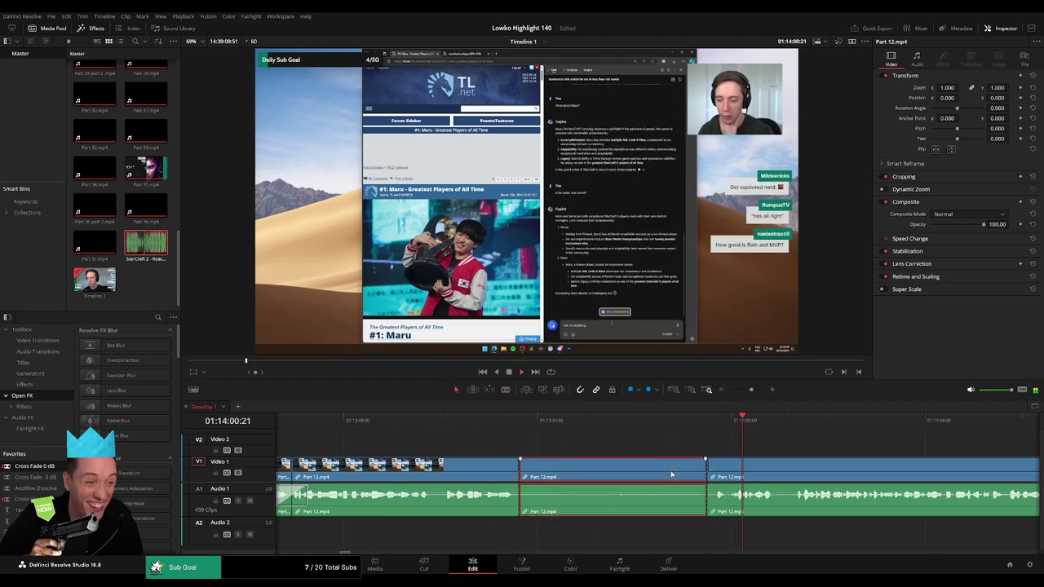
pyautogui.press('BackSpace')
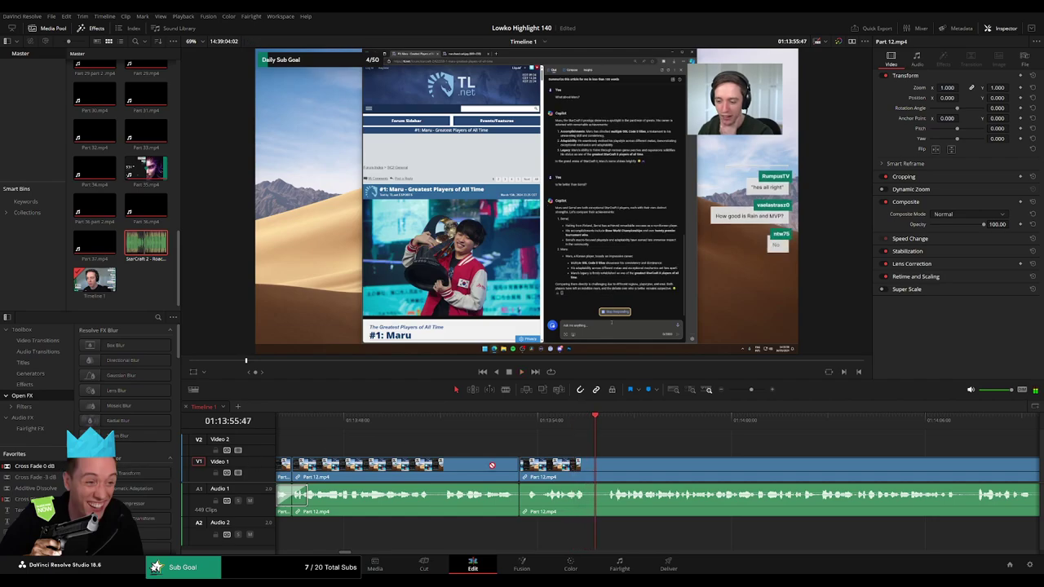
pyautogui.hotkey('shift', 't')
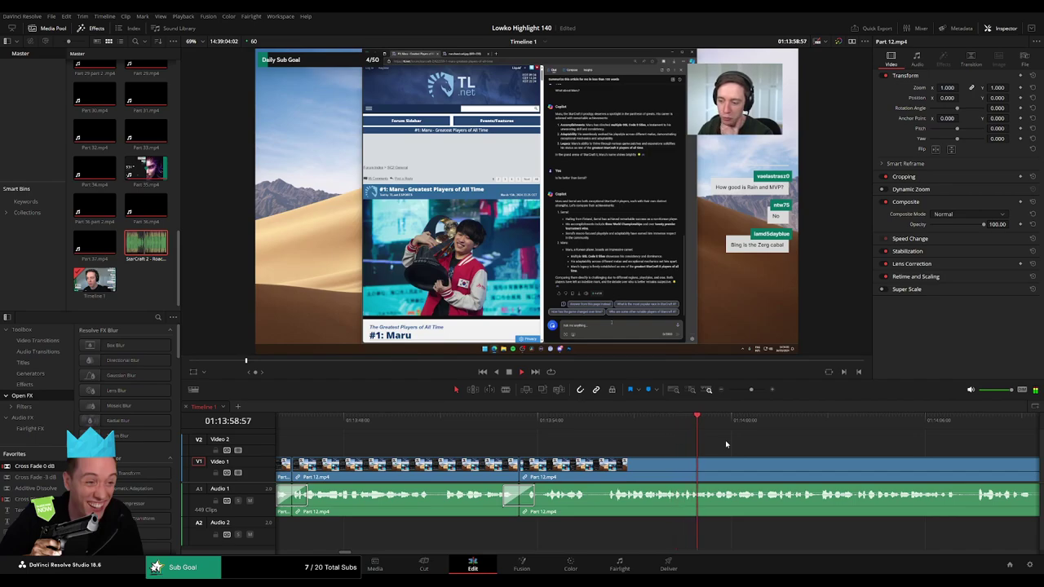
pyautogui.hscroll(5, 679, 440)
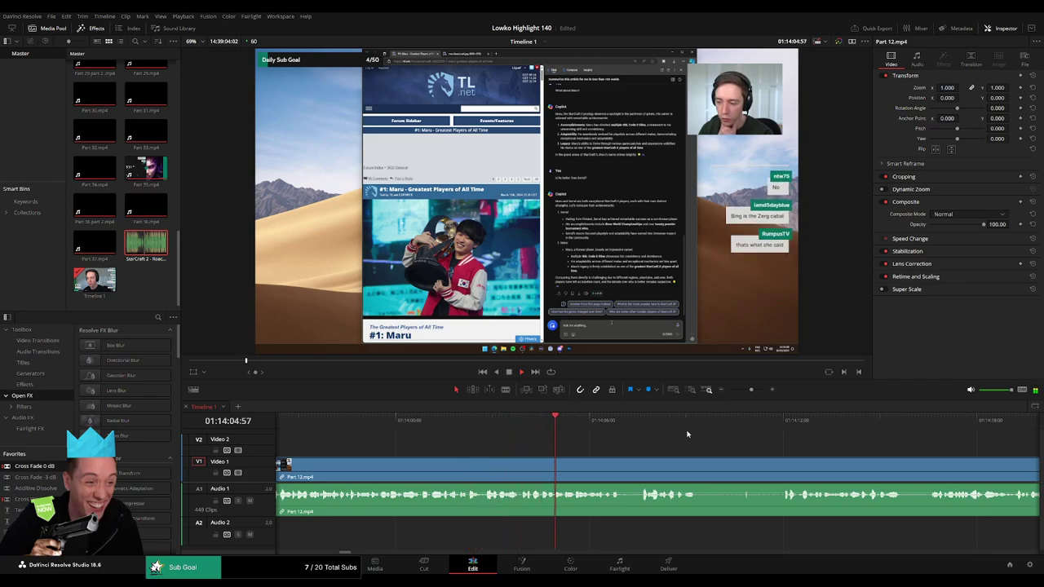
pyautogui.hscroll(2, 589, 445)
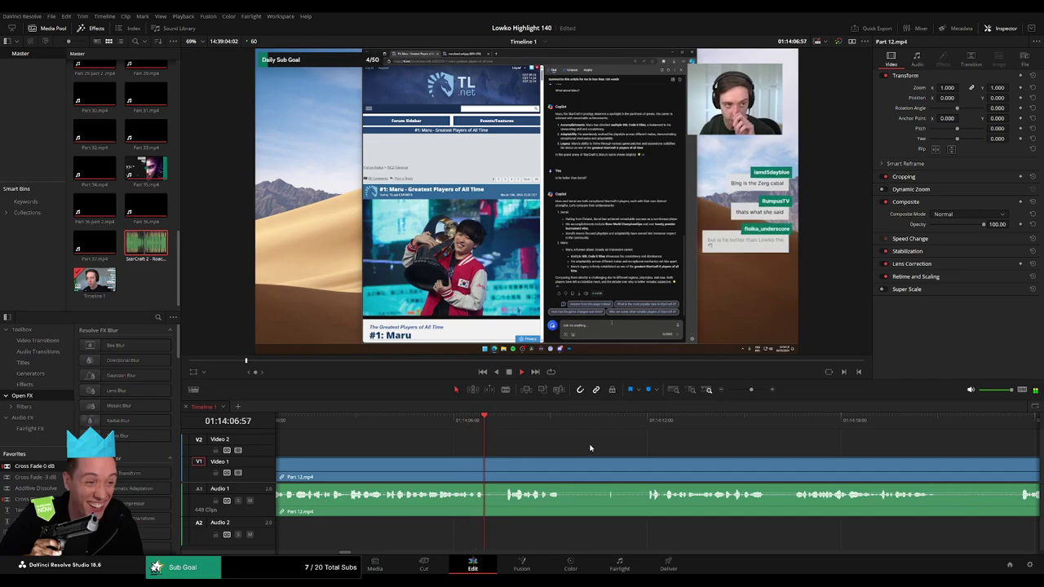
pyautogui.hscroll(1, 571, 442)
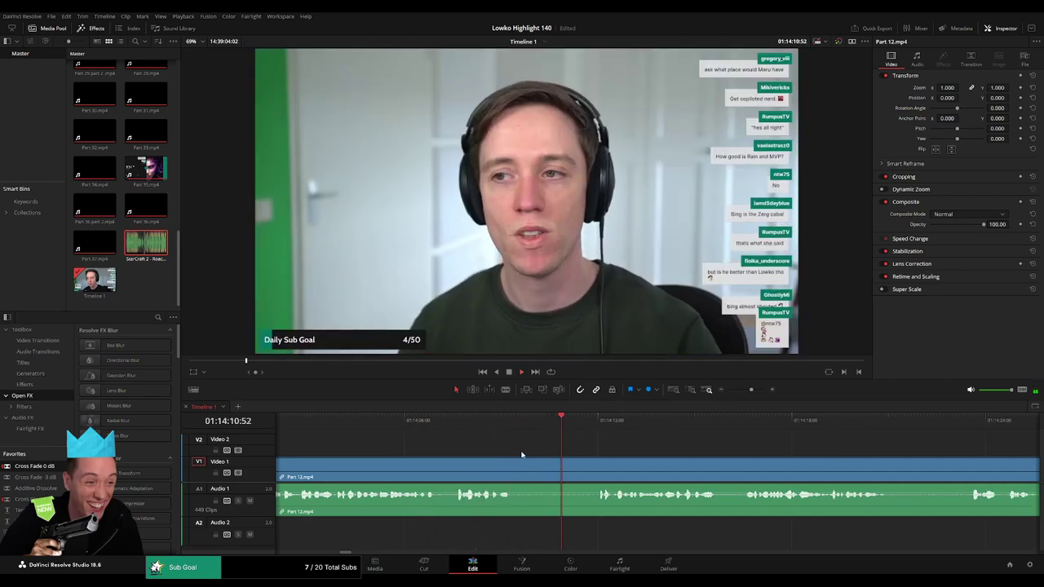
# Blade out and ripple-delete the first pause in the Part 12 talk
pyautogui.press('b')
pyautogui.click(512, 465)
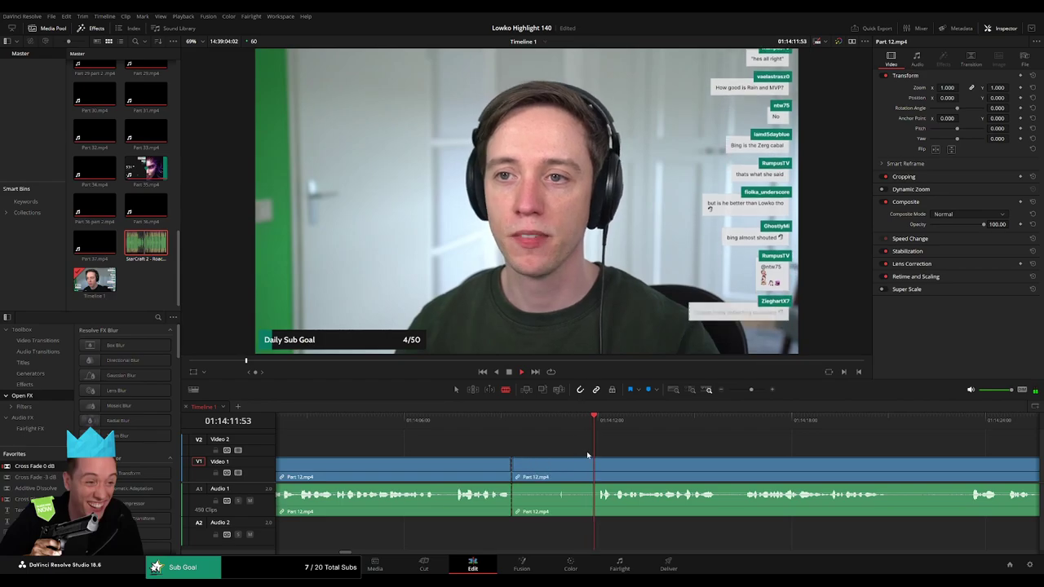
pyautogui.click(603, 464)
pyautogui.press('a')
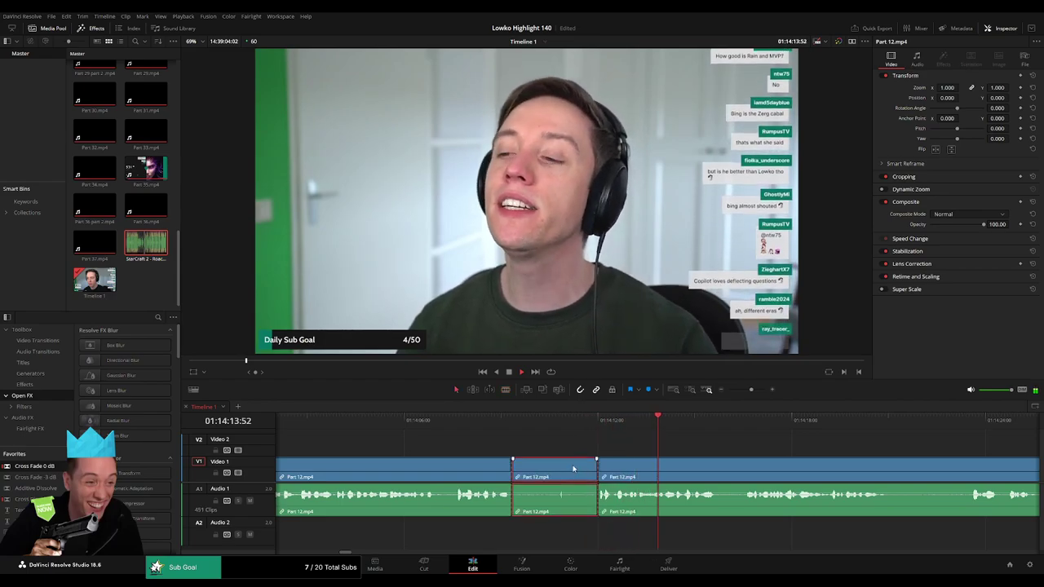
pyautogui.click(555, 465)
pyautogui.press('Delete')
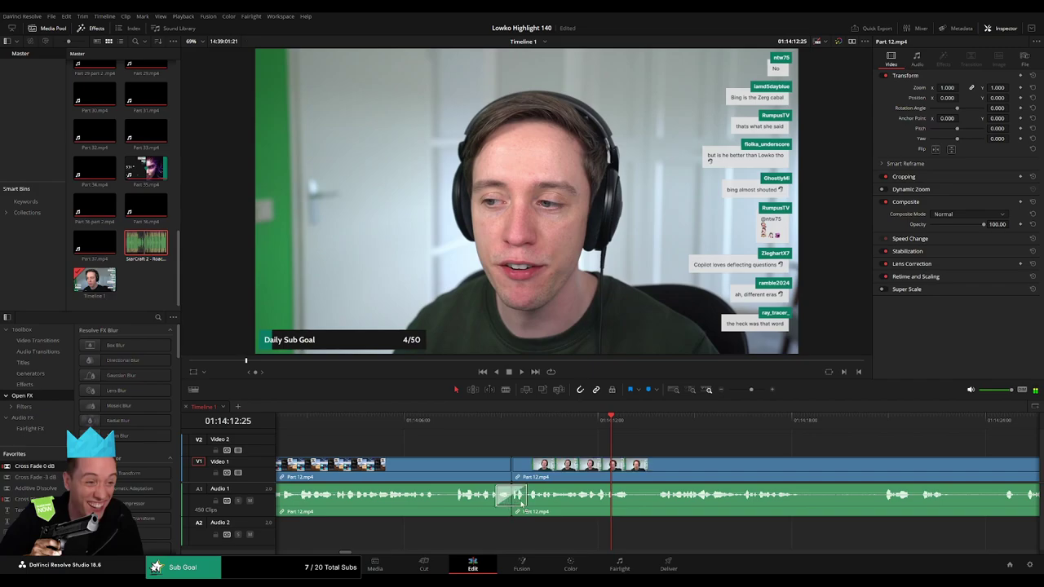
# Cut out the next stretch of dead air and close the gap
pyautogui.hscroll(4, 482, 455)
pyautogui.hscroll(2, 482, 454)
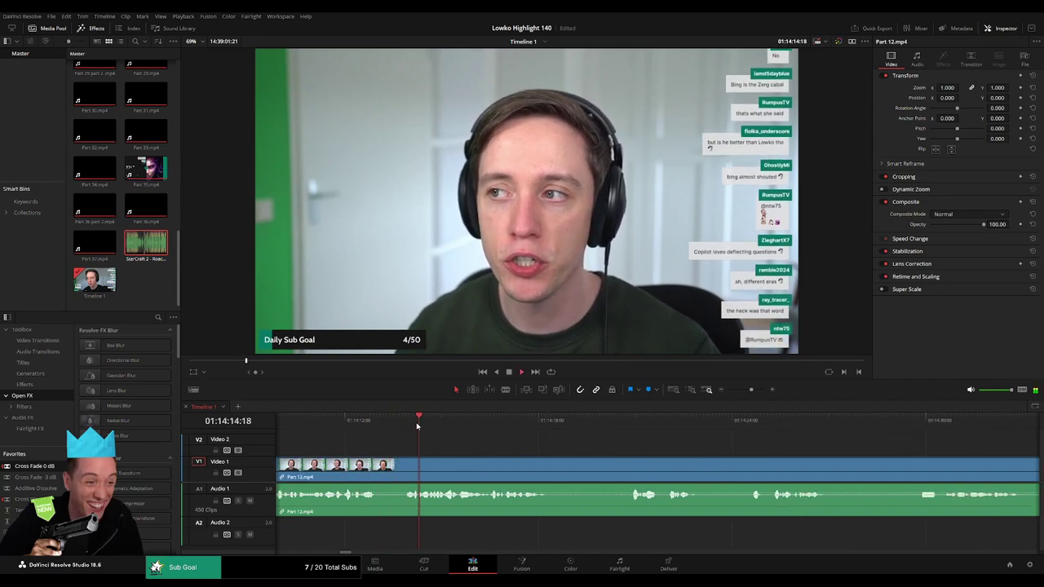
pyautogui.press('b')
pyautogui.click(551, 461)
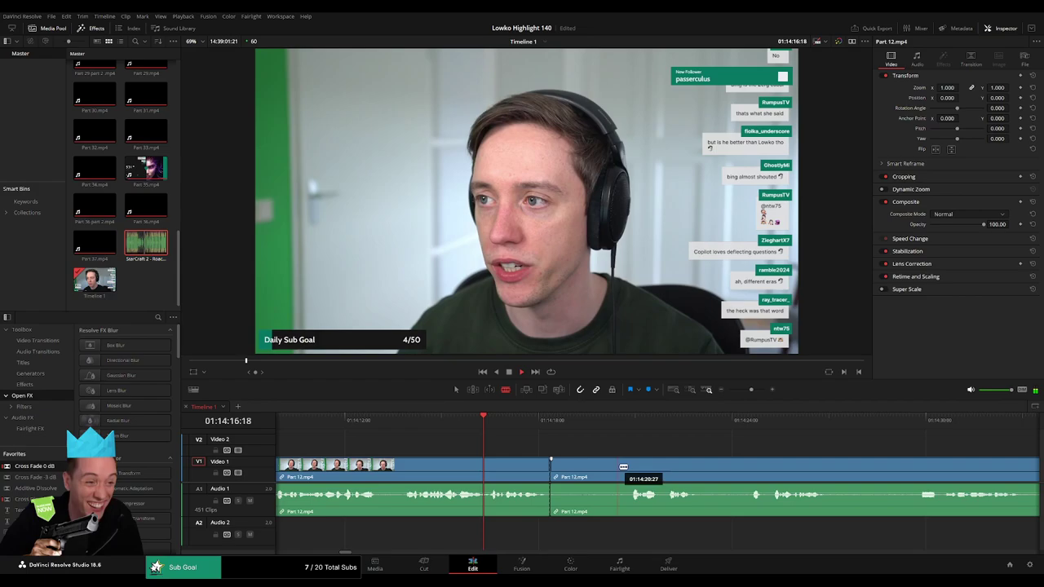
pyautogui.click(630, 465)
pyautogui.press('a')
pyautogui.click(601, 470)
pyautogui.press('Delete')
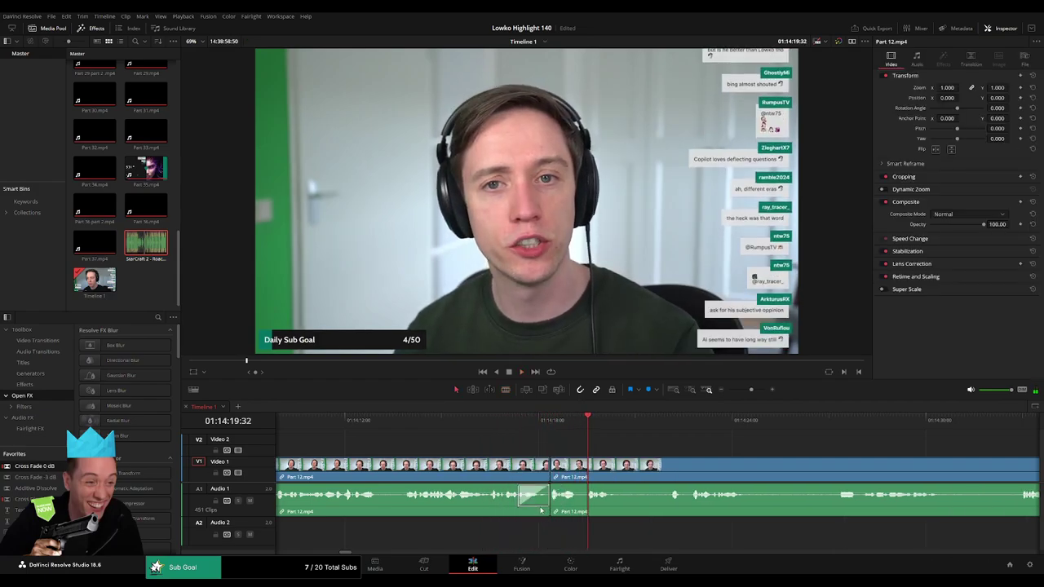
# Drag Cross Fade 0 dB onto the Audio 1 joins and play back to review
pyautogui.moveTo(44, 468); pyautogui.dragTo(567, 502)
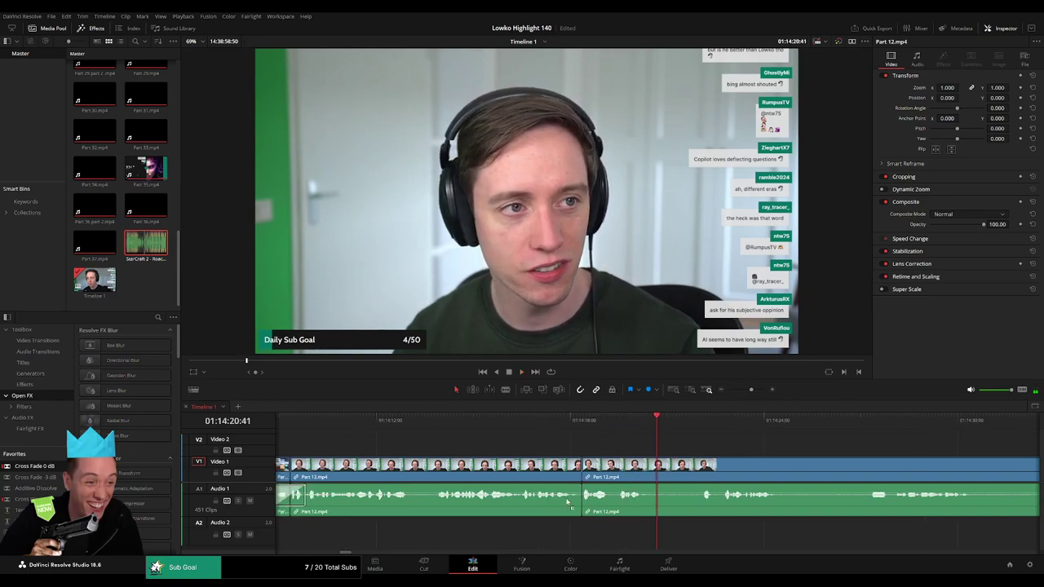
pyautogui.moveTo(63, 468); pyautogui.dragTo(608, 499)
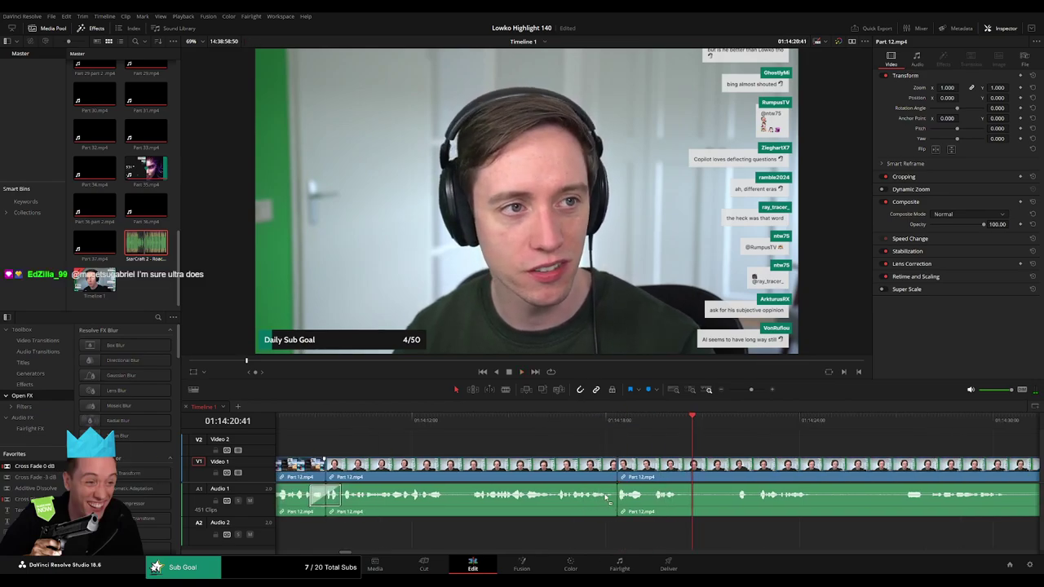
pyautogui.hscroll(5, 713, 474)
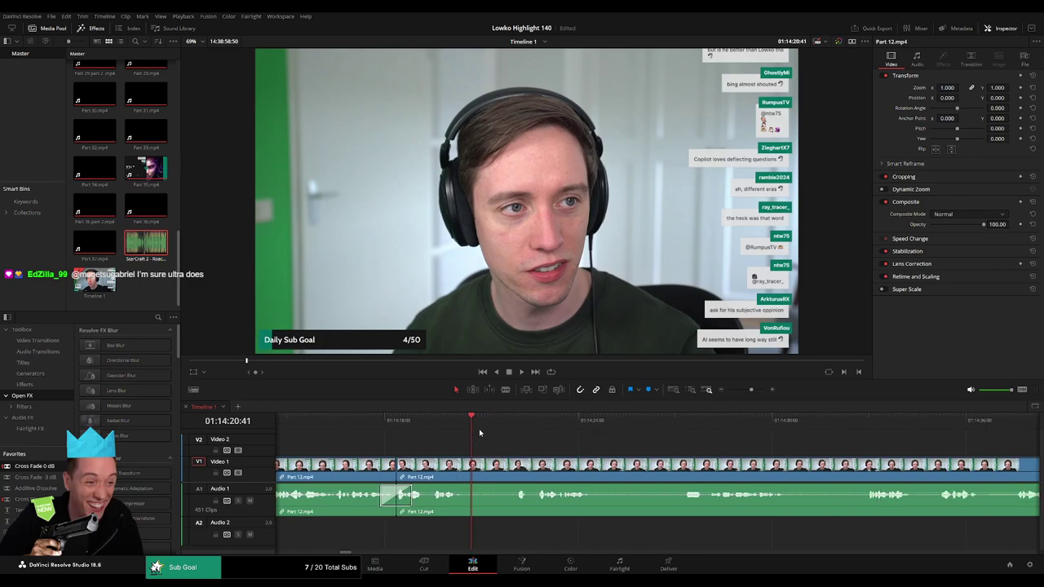
pyautogui.press('space')
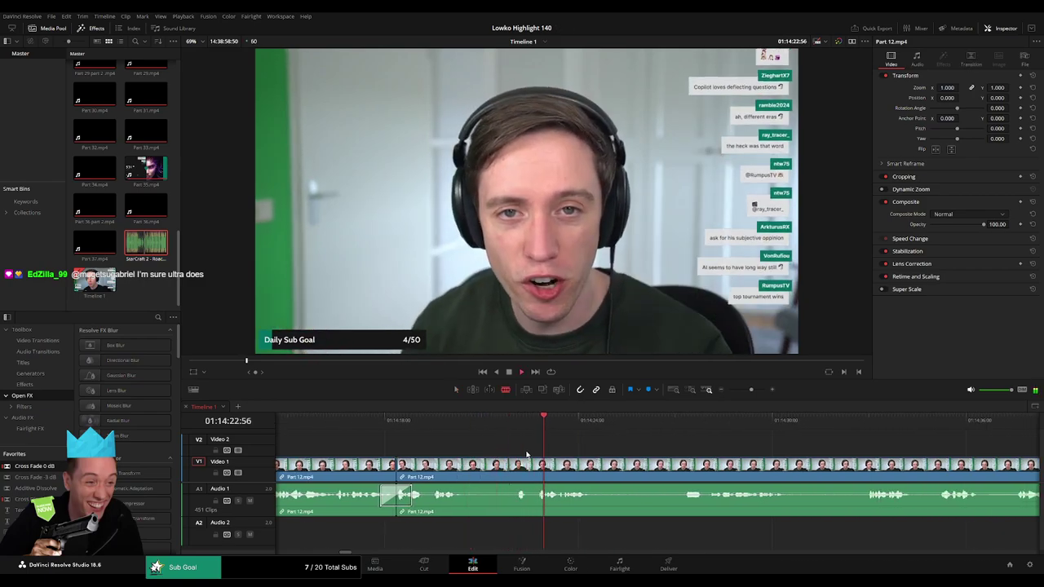
pyautogui.click(465, 426)
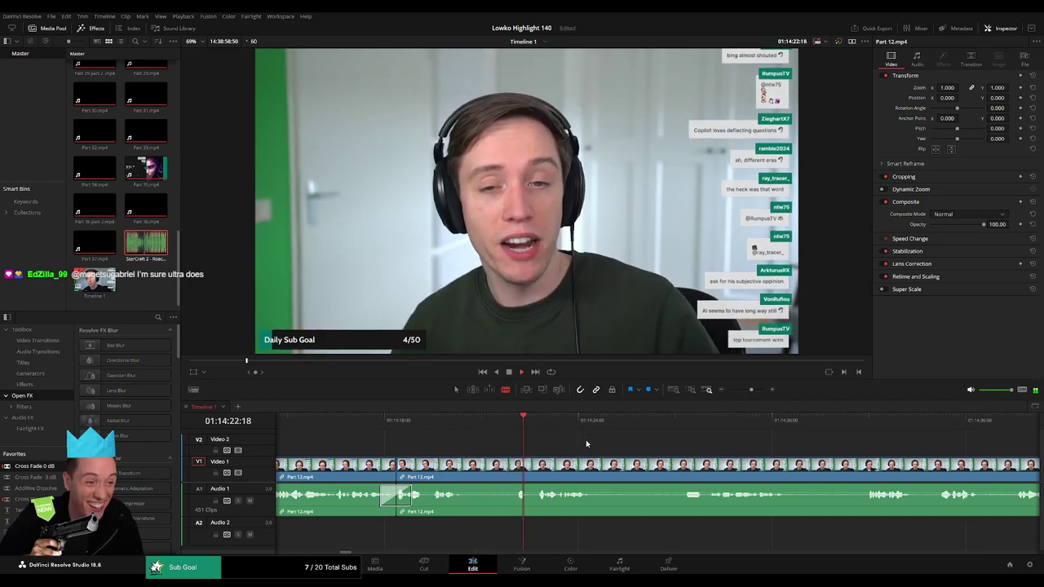
pyautogui.hscroll(2, 610, 447)
pyautogui.hscroll(1, 587, 442)
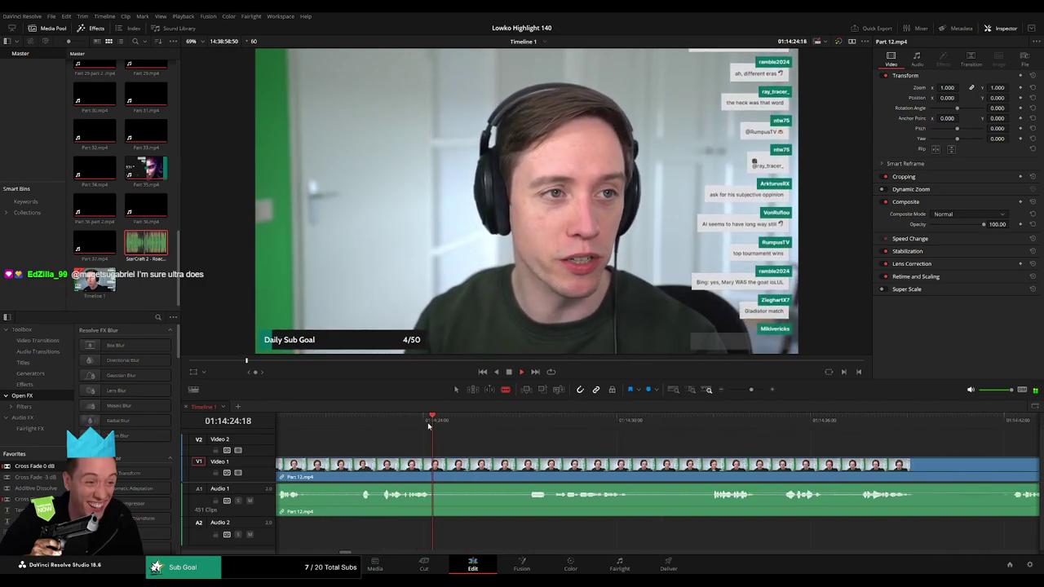
# Split a later pause at both ends with Ctrl+B and ripple-delete it
pyautogui.click(503, 430)
pyautogui.hotkey('ctrl', 'b')
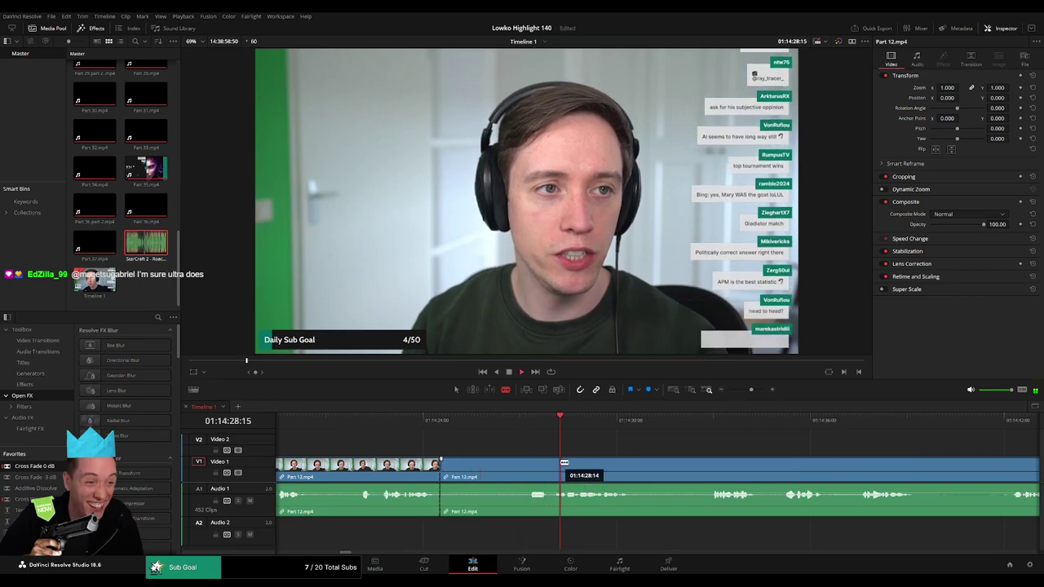
pyautogui.click(707, 425)
pyautogui.hotkey('ctrl', 'b')
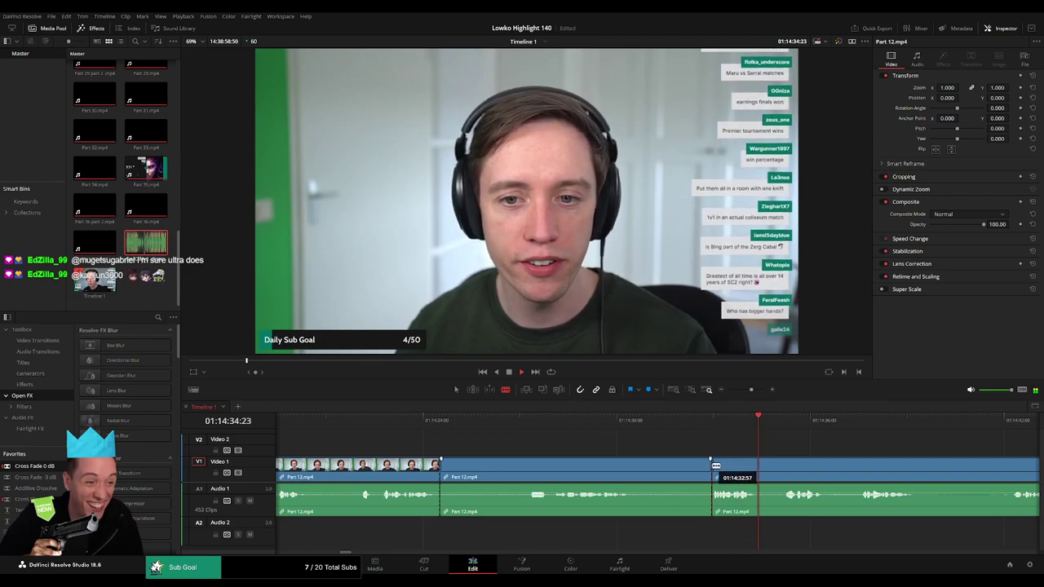
pyautogui.click(669, 467)
pyautogui.press('Delete')
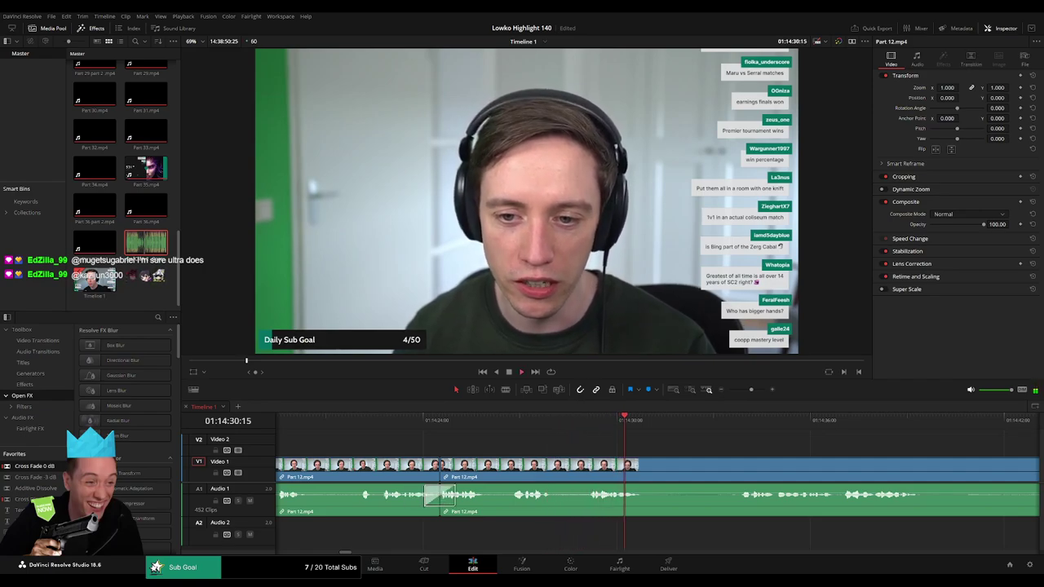
# Delete the next pause and start blade-cutting the following unwanted part
pyautogui.click(709, 427)
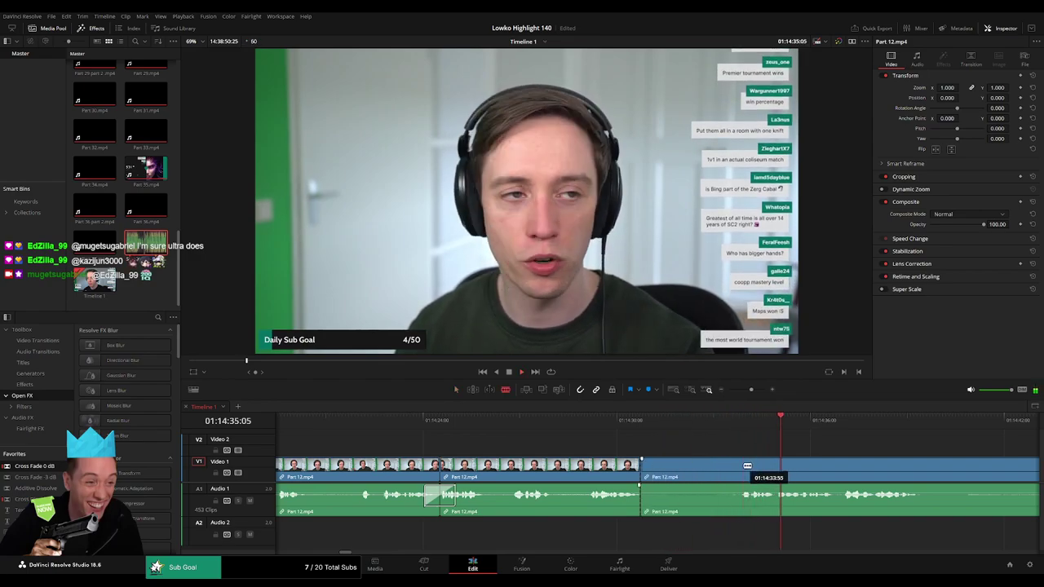
pyautogui.press('Delete')
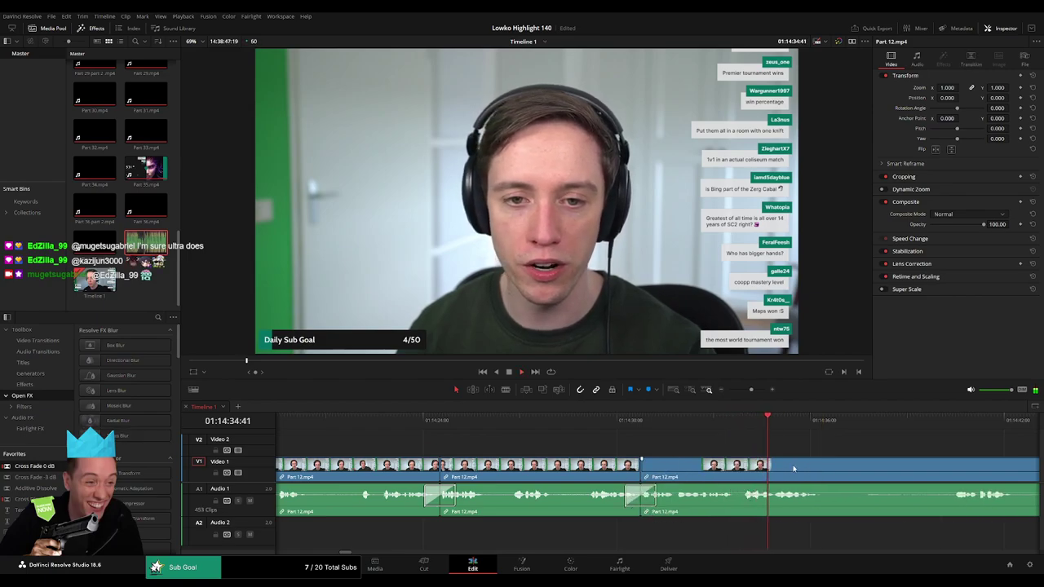
pyautogui.hscroll(5, 493, 462)
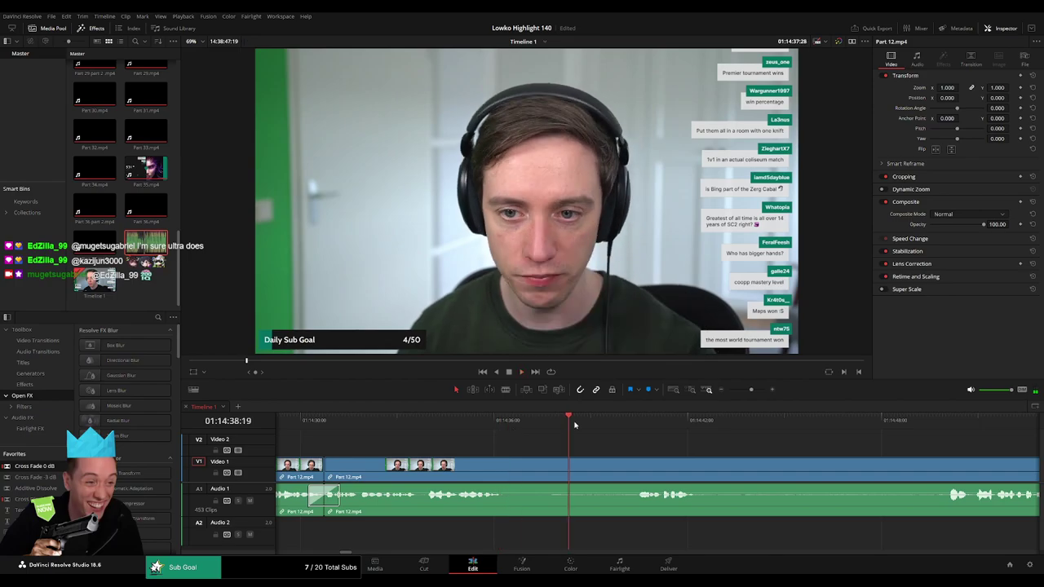
pyautogui.press('b')
pyautogui.click(505, 469)
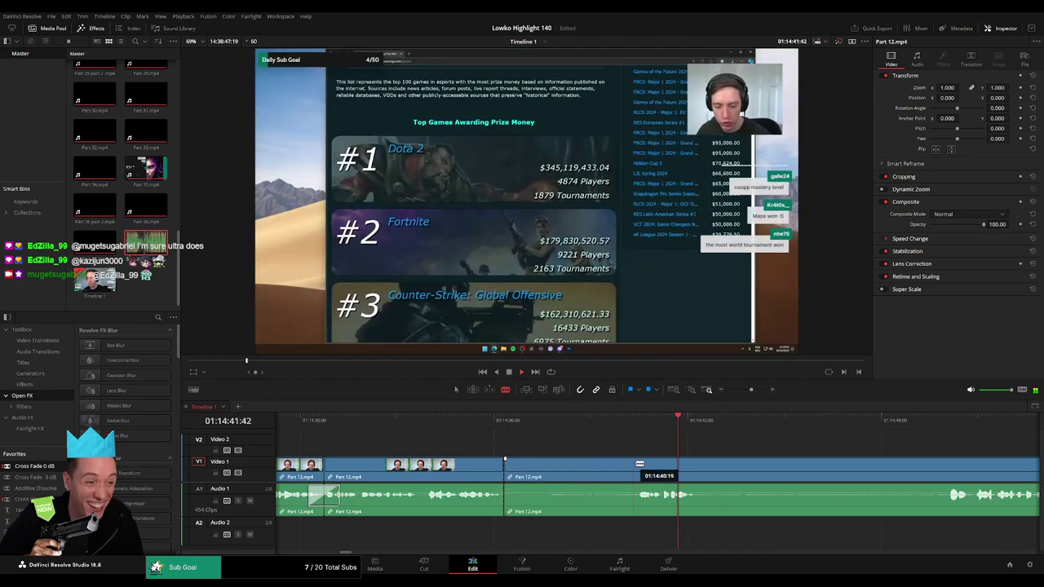
pyautogui.click(493, 469)
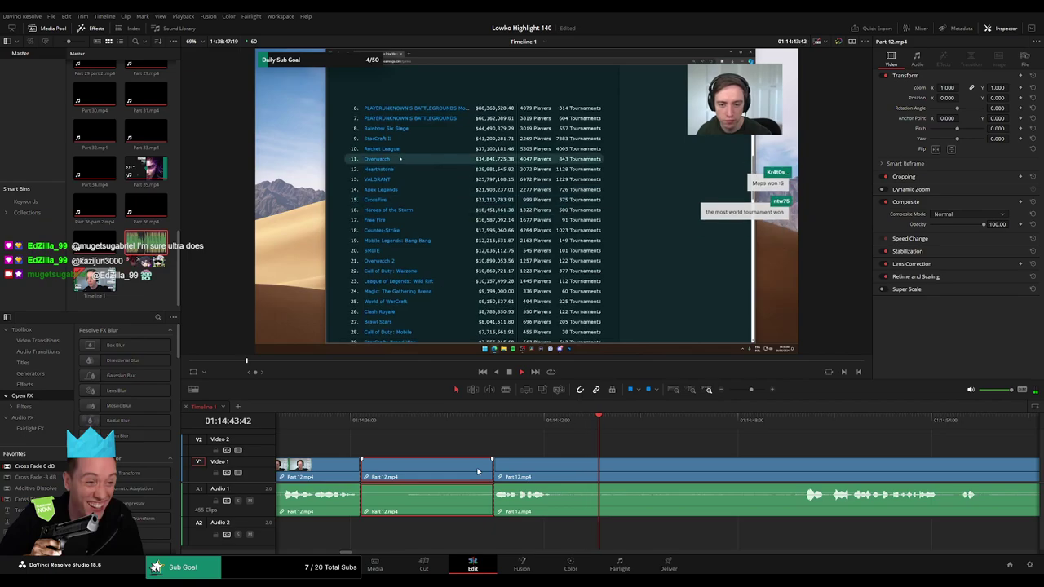
pyautogui.click(477, 471)
pyautogui.press('Delete')
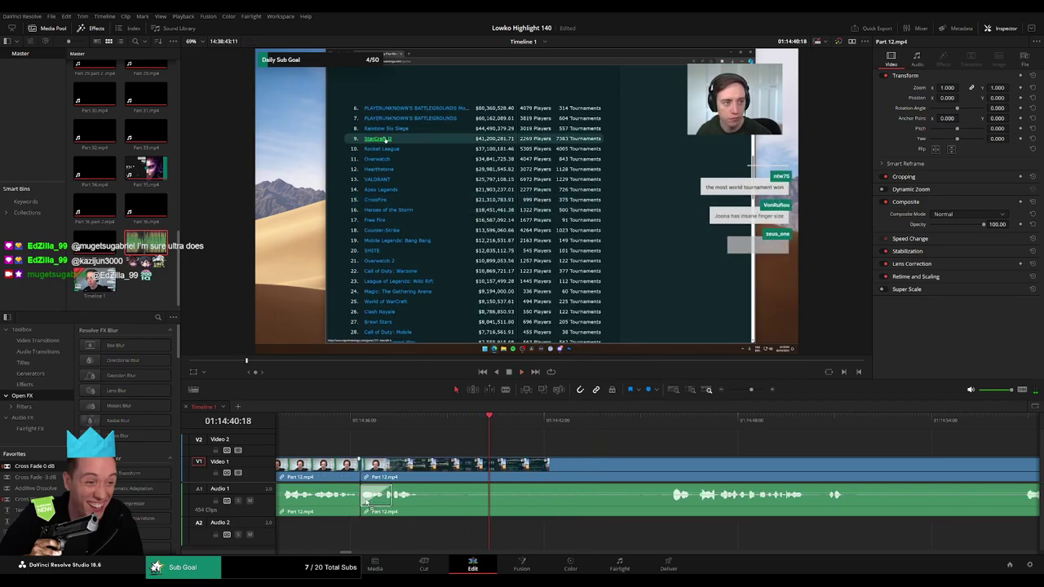
pyautogui.click(423, 470)
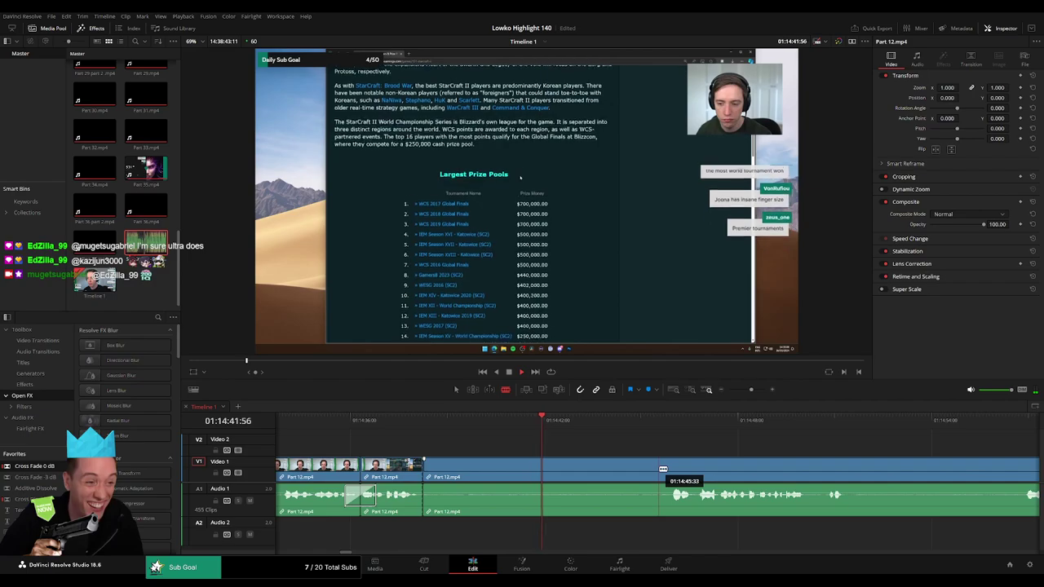
pyautogui.click(663, 469)
pyautogui.press('a')
pyautogui.click(606, 468)
pyautogui.press('Delete')
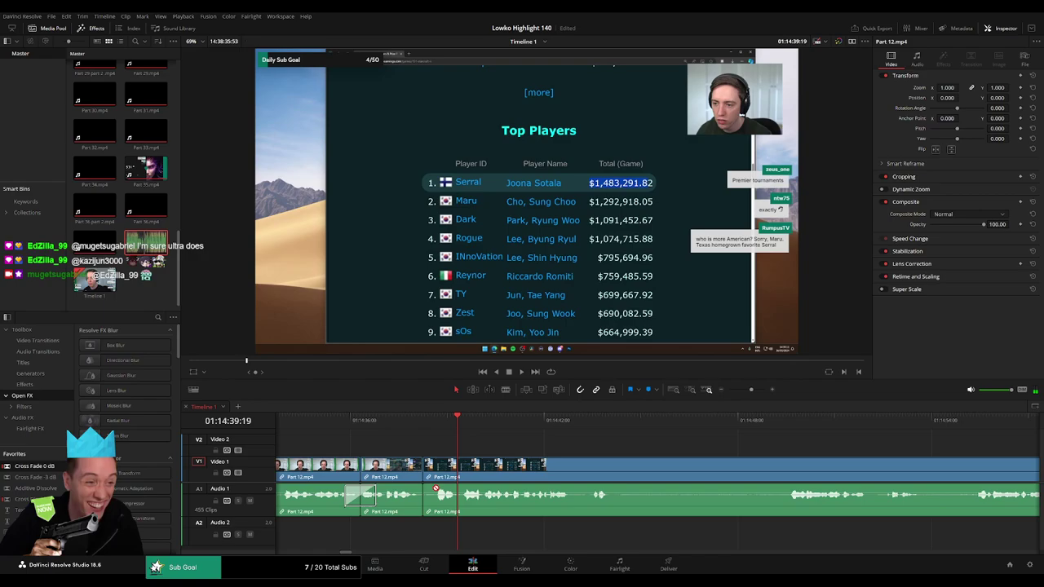
pyautogui.press('space')
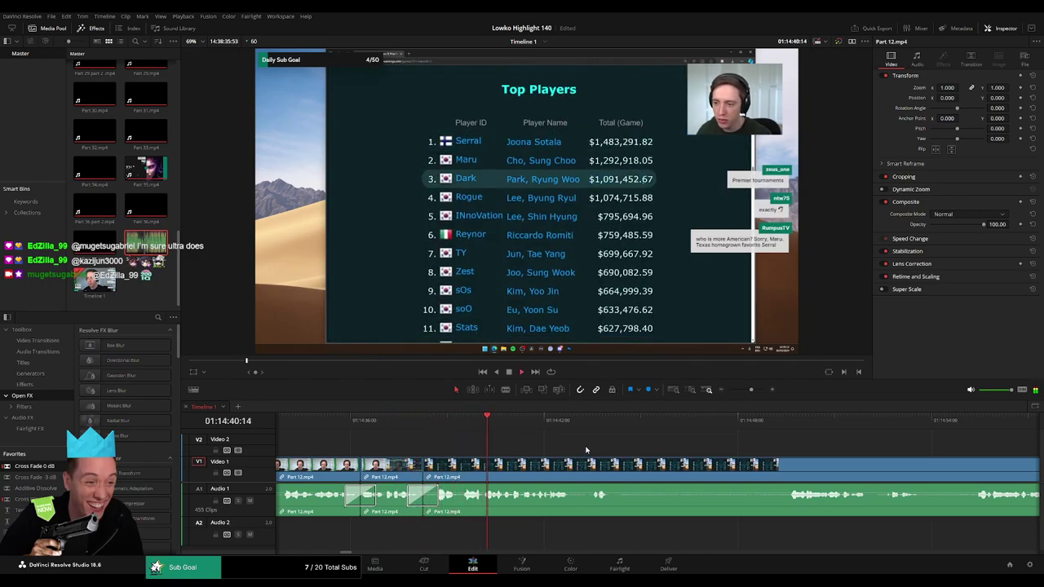
pyautogui.hscroll(1, 581, 448)
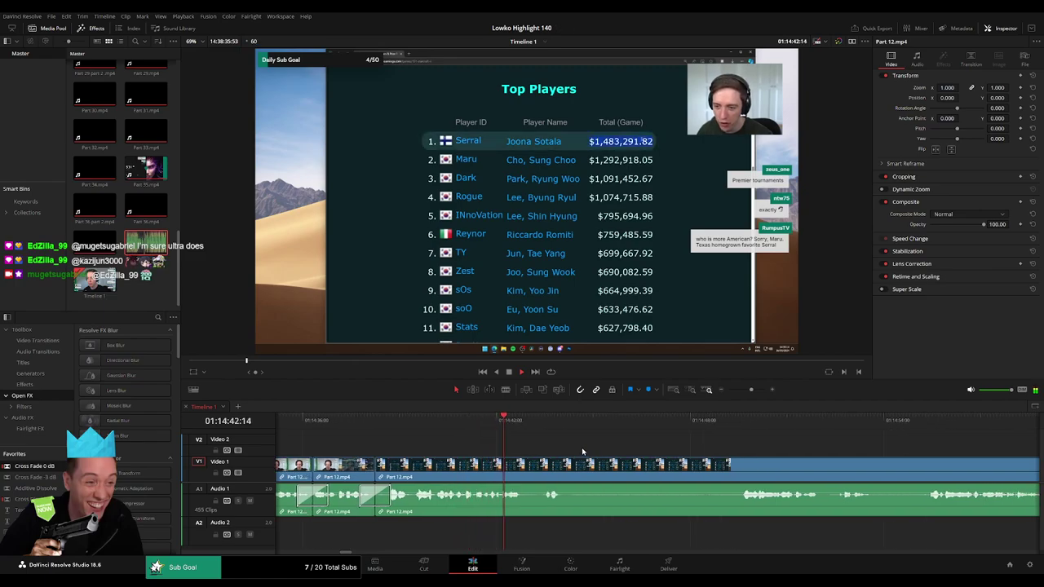
pyautogui.hscroll(2, 602, 454)
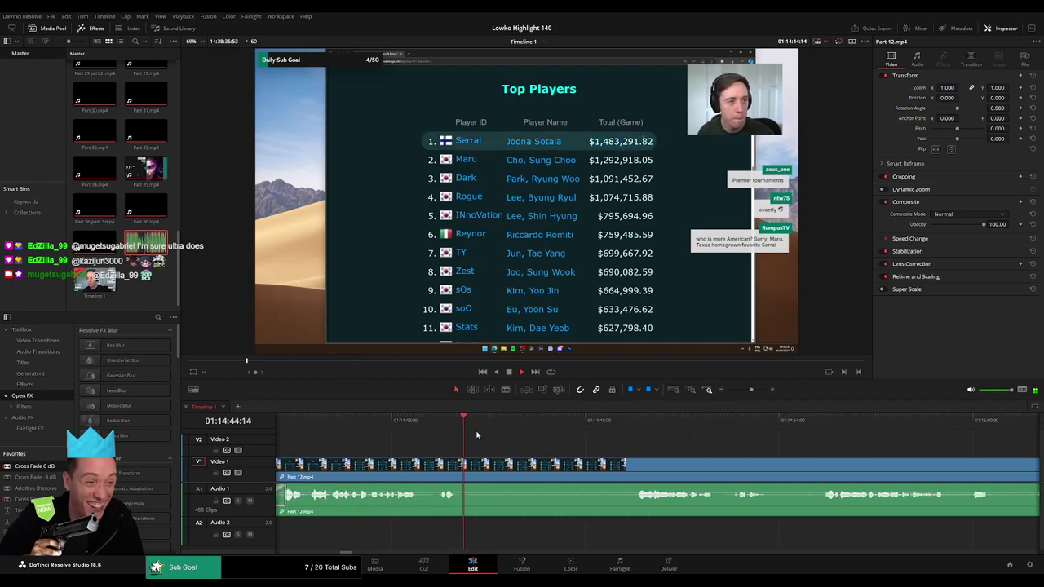
pyautogui.press('b')
pyautogui.click(459, 469)
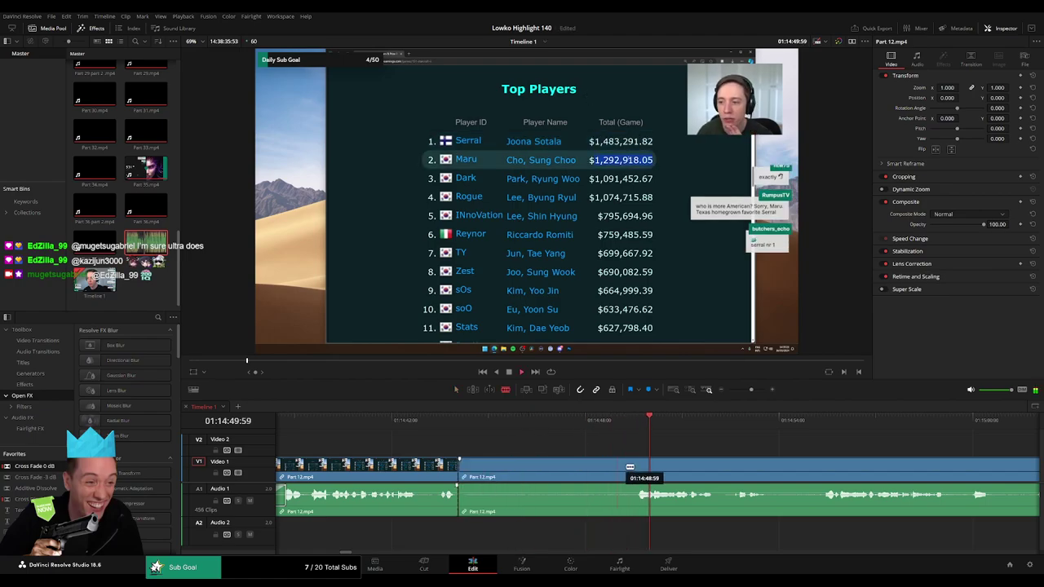
pyautogui.press('Delete')
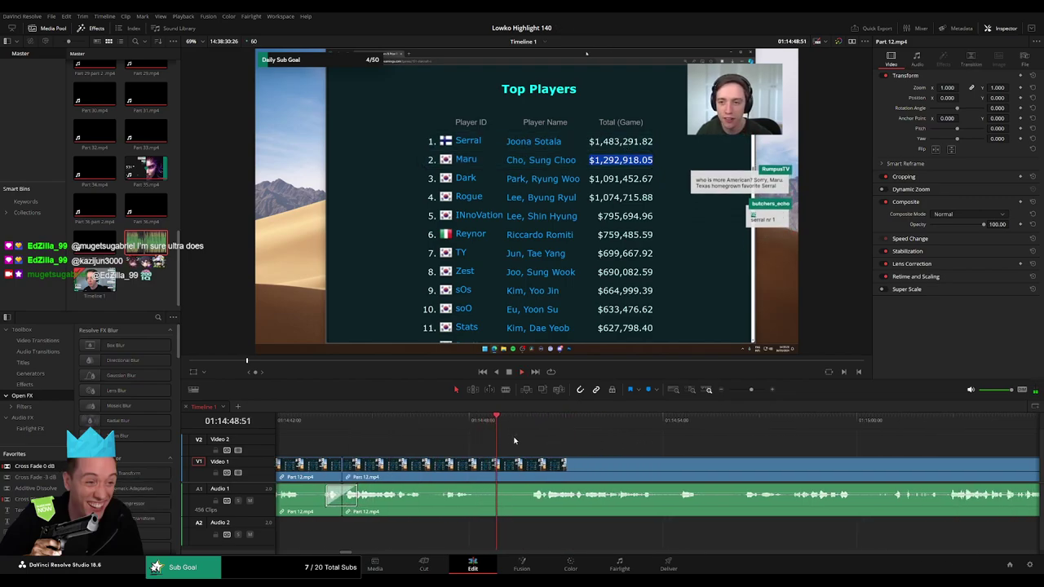
pyautogui.press('b')
pyautogui.click(478, 477)
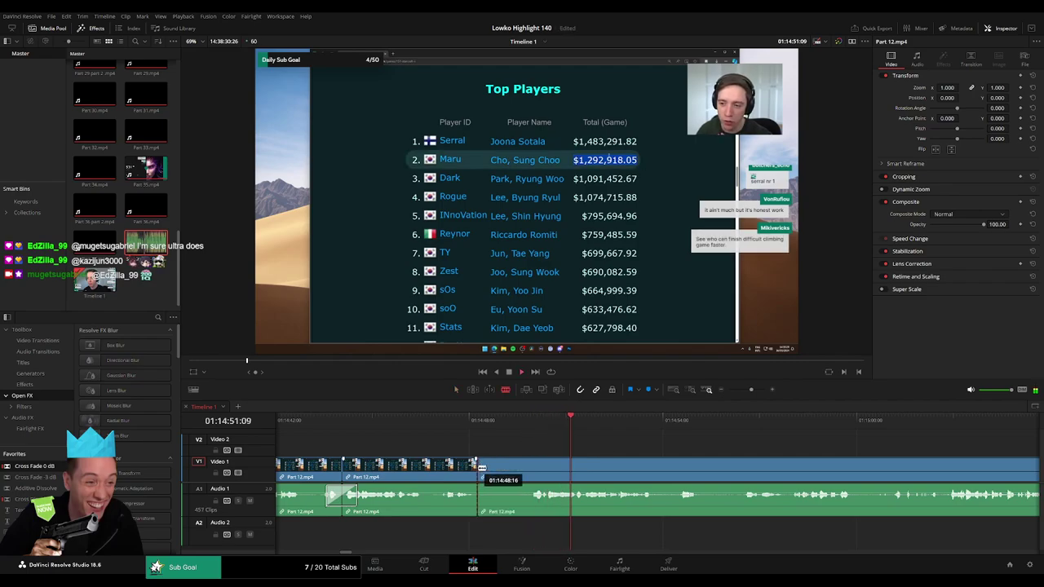
pyautogui.click(530, 463)
pyautogui.press('a')
pyautogui.click(515, 471)
pyautogui.press('Delete')
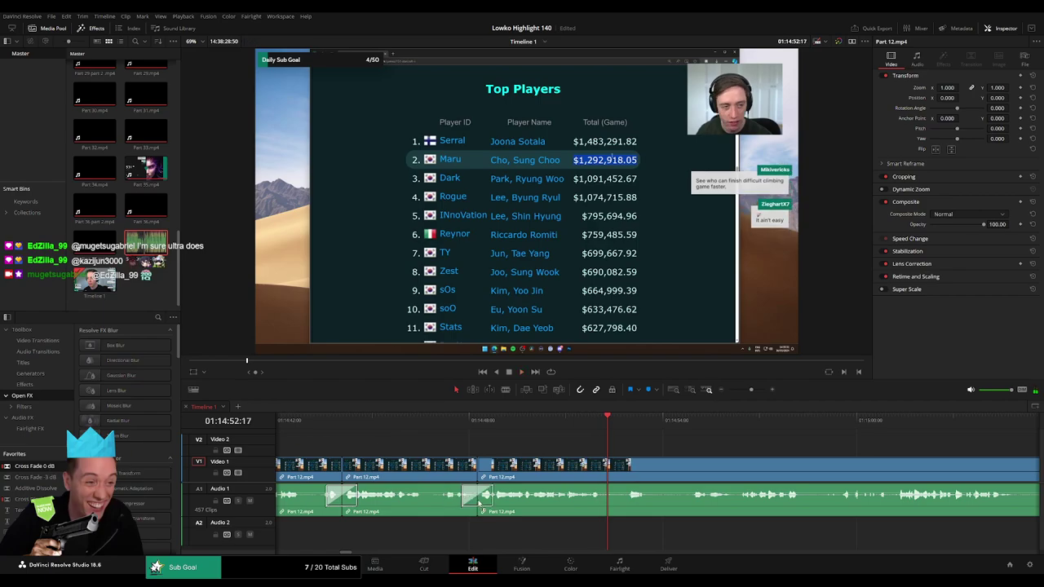
pyautogui.hscroll(3, 550, 447)
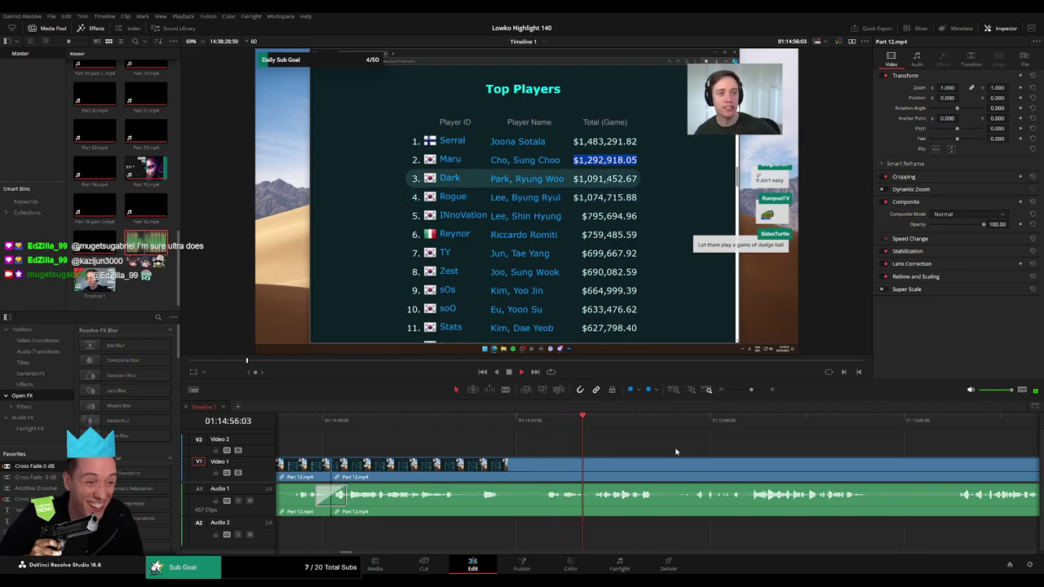
pyautogui.hscroll(3, 531, 444)
pyautogui.hscroll(2, 531, 447)
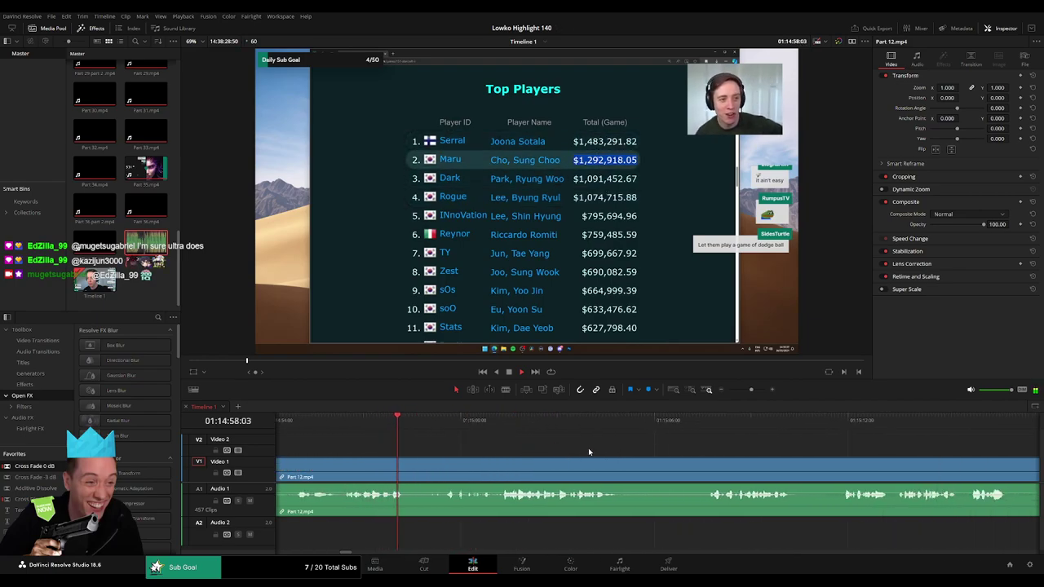
pyautogui.hscroll(2, 529, 445)
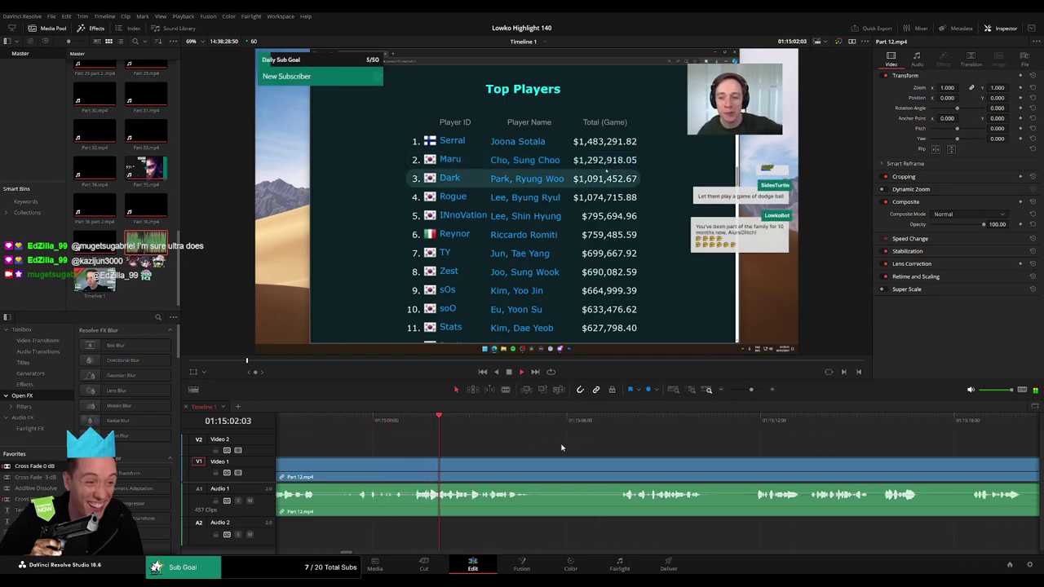
pyautogui.hscroll(2, 537, 449)
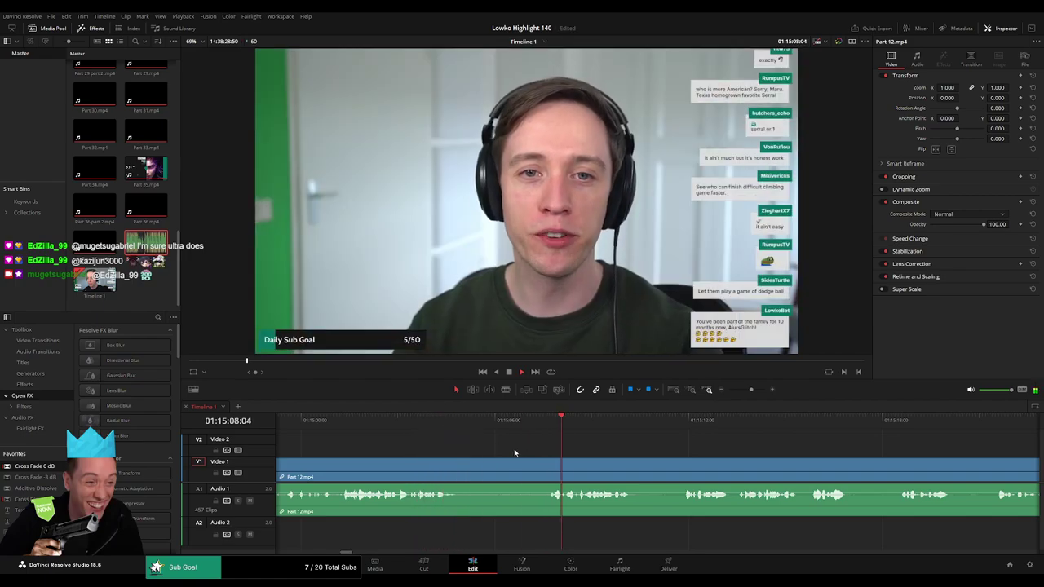
# Blade out and ripple-delete the first stretch of dead air in Part 12
pyautogui.press('b')
pyautogui.click(461, 468)
pyautogui.click(457, 468)
pyautogui.click(548, 468)
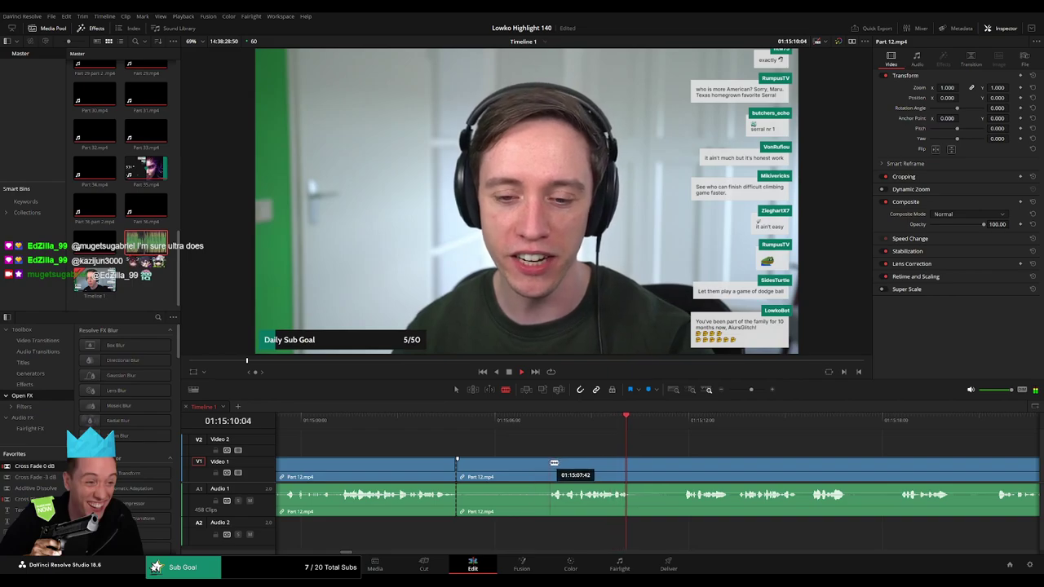
pyautogui.press('a')
pyautogui.click(523, 468)
pyautogui.press('Delete')
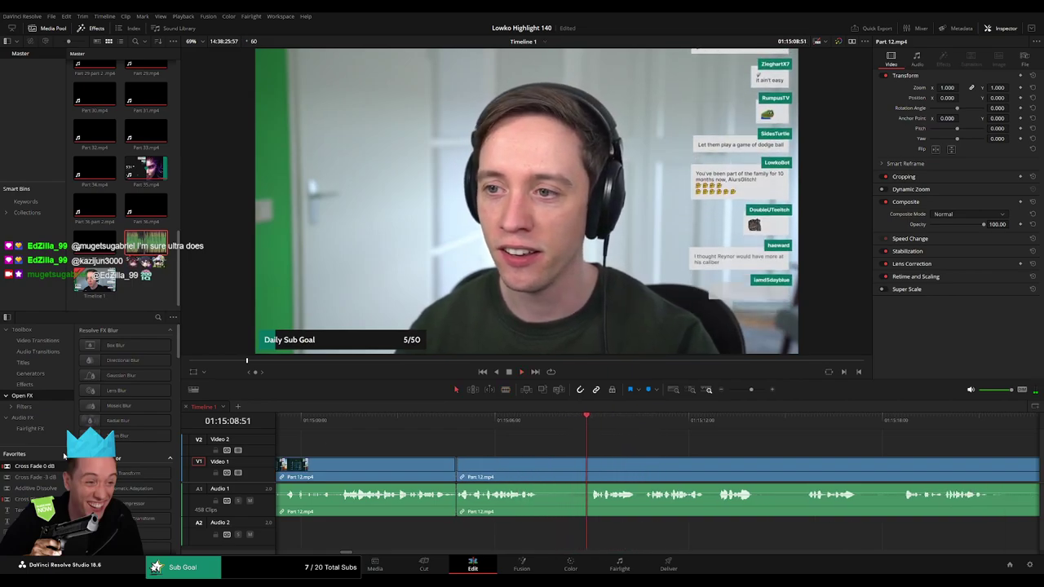
# Cut and remove the next pause, closing the gap
pyautogui.press('b')
pyautogui.click(538, 469)
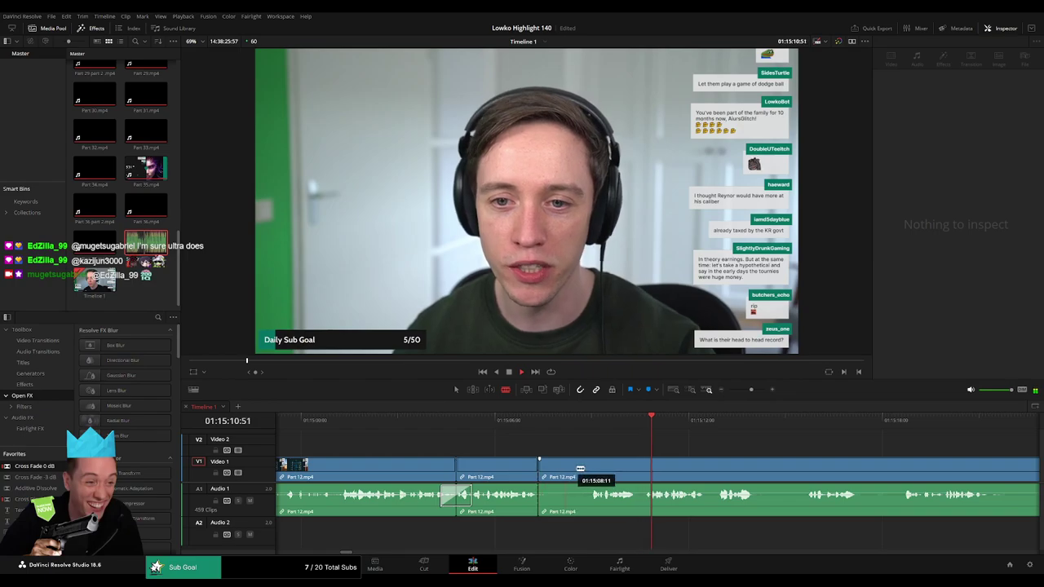
pyautogui.click(588, 468)
pyautogui.press('a')
pyautogui.click(571, 474)
pyautogui.press('Delete')
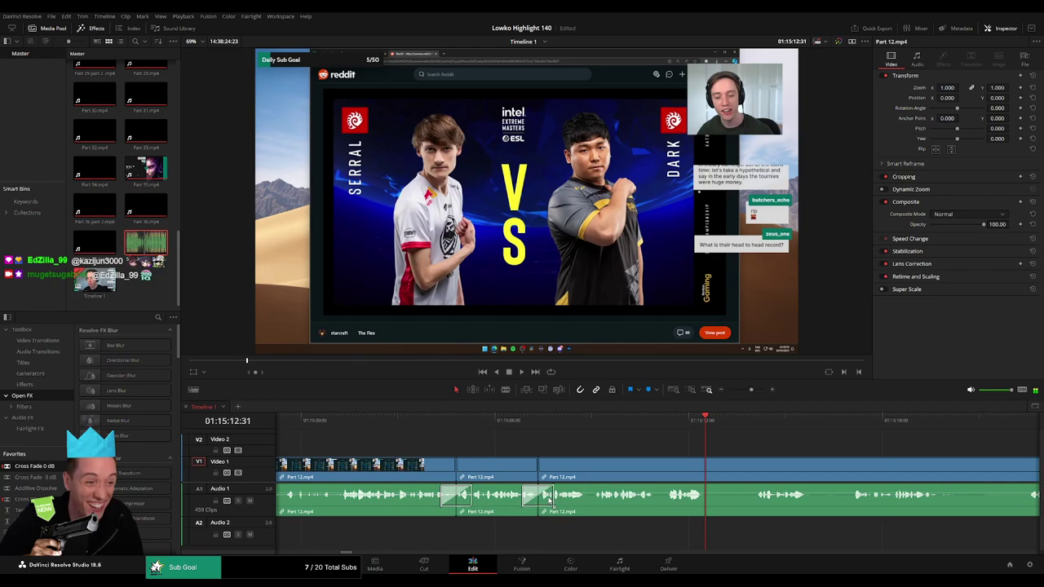
# Delete another selected pause, then split out and remove the following one
pyautogui.hscroll(3, 526, 481)
pyautogui.hscroll(3, 506, 446)
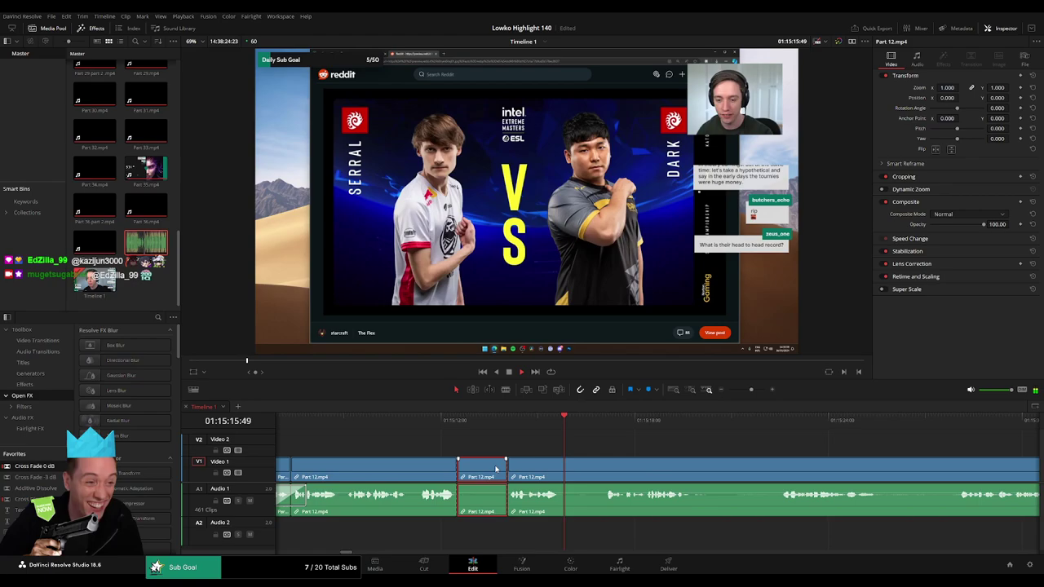
pyautogui.press('Delete')
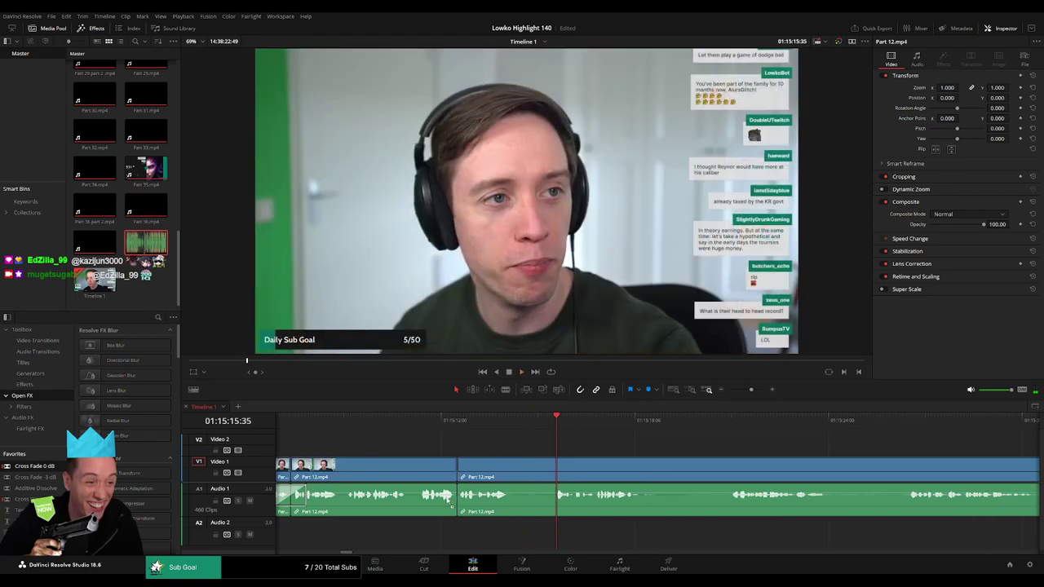
pyautogui.hscroll(3, 526, 445)
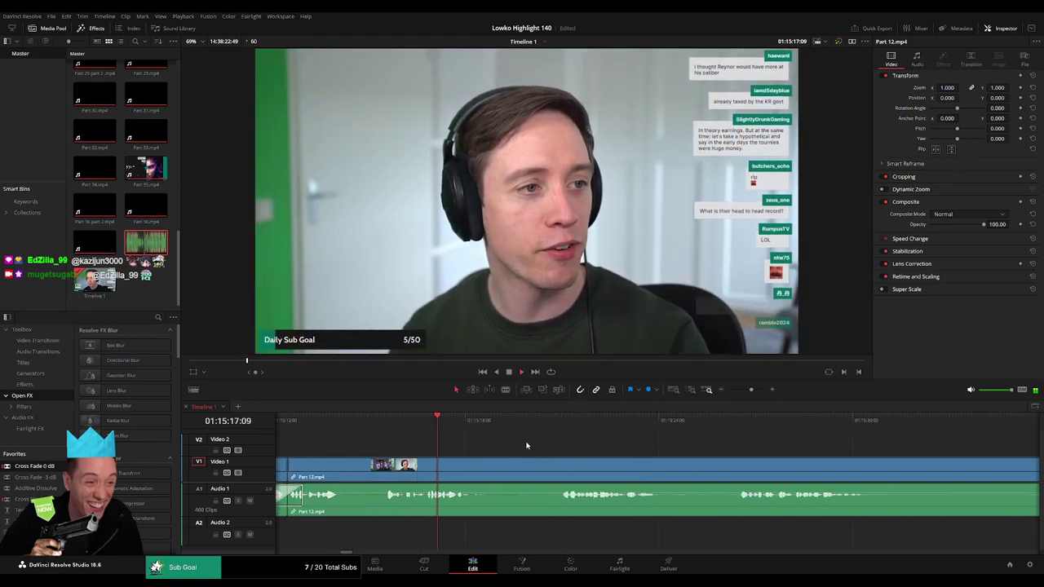
pyautogui.hotkey('ctrl', 'b')
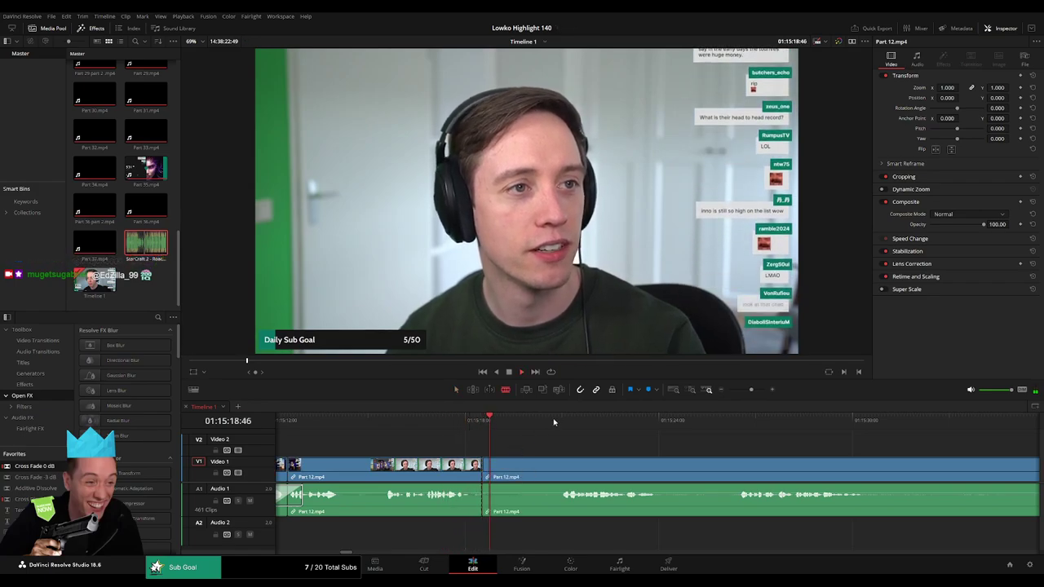
pyautogui.click(559, 471)
pyautogui.press('a')
pyautogui.click(542, 472)
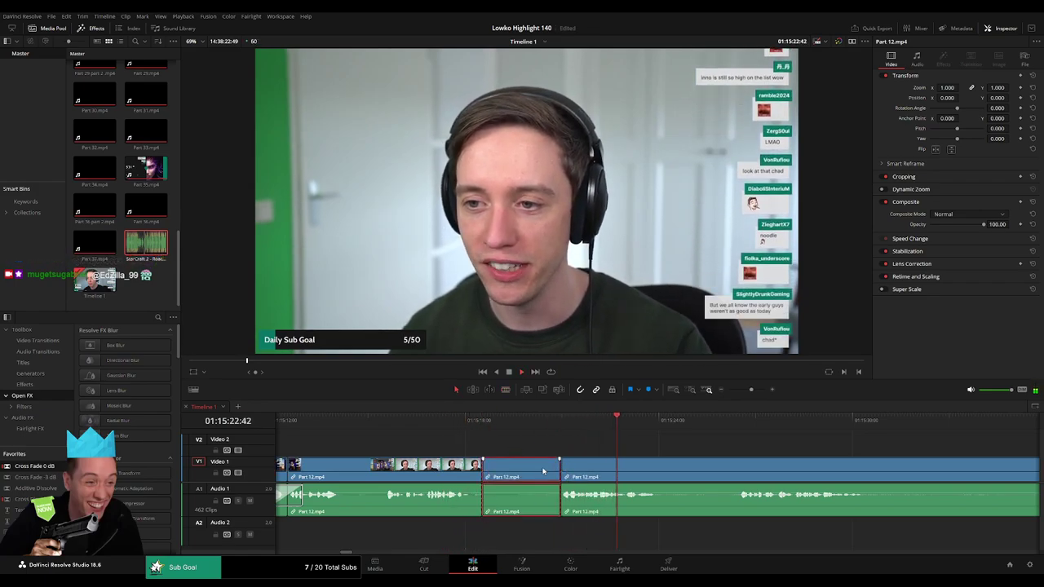
pyautogui.press('Delete')
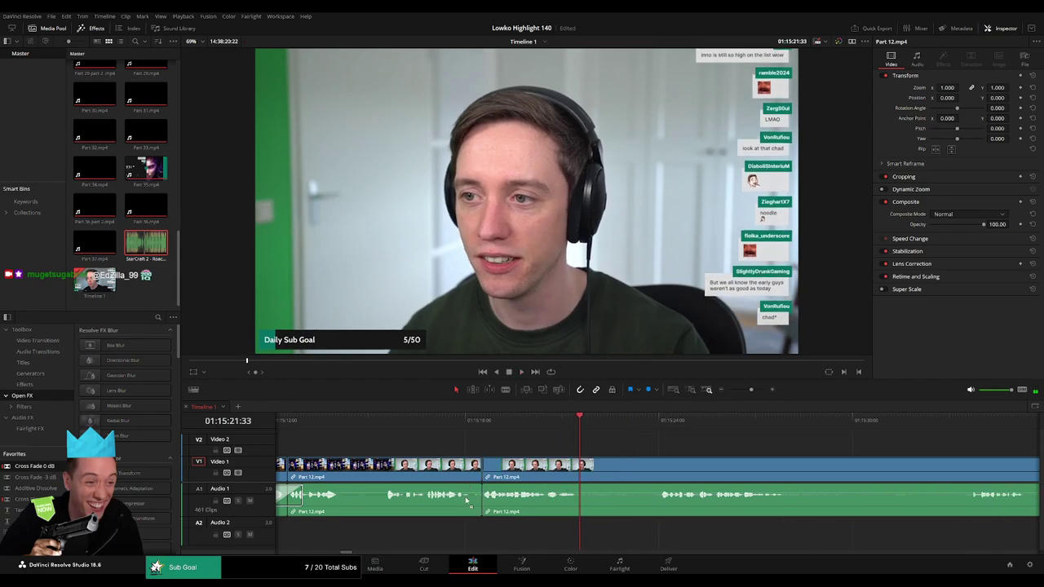
# Blade out and ripple-delete one more pause
pyautogui.press('b')
pyautogui.click(582, 473)
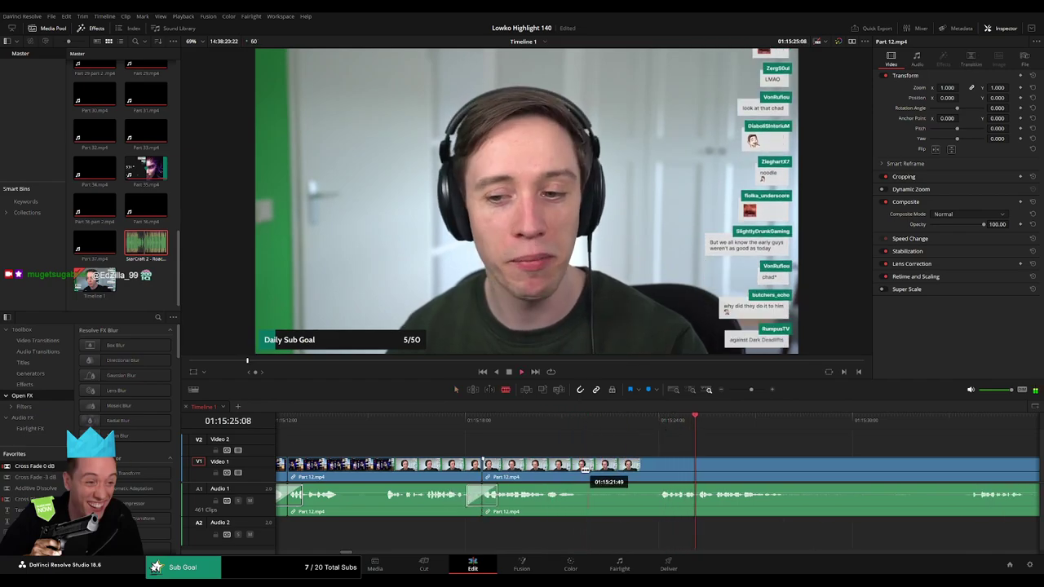
pyautogui.click(661, 472)
pyautogui.press('a')
pyautogui.click(642, 469)
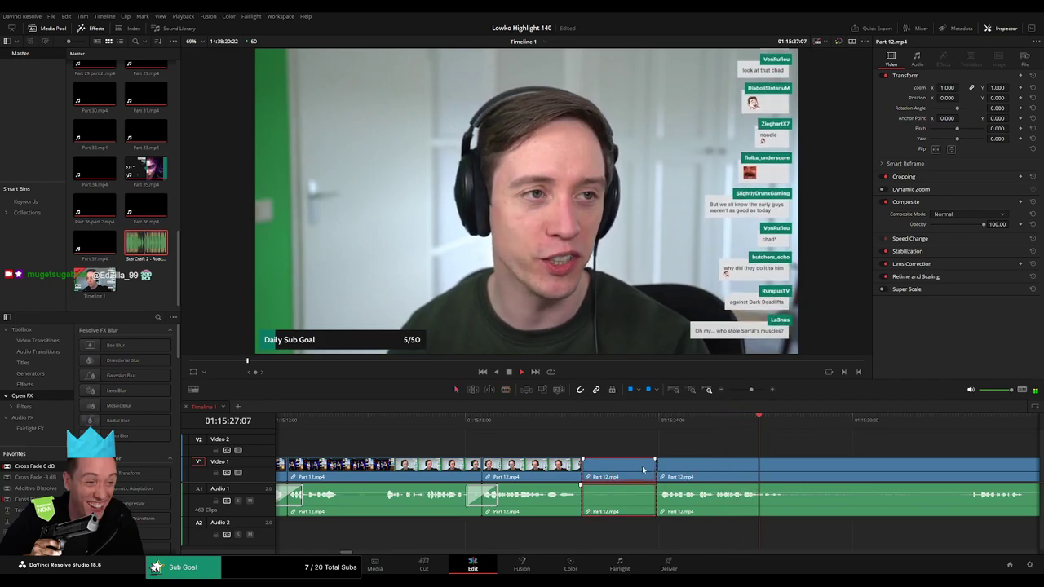
pyautogui.press('Delete')
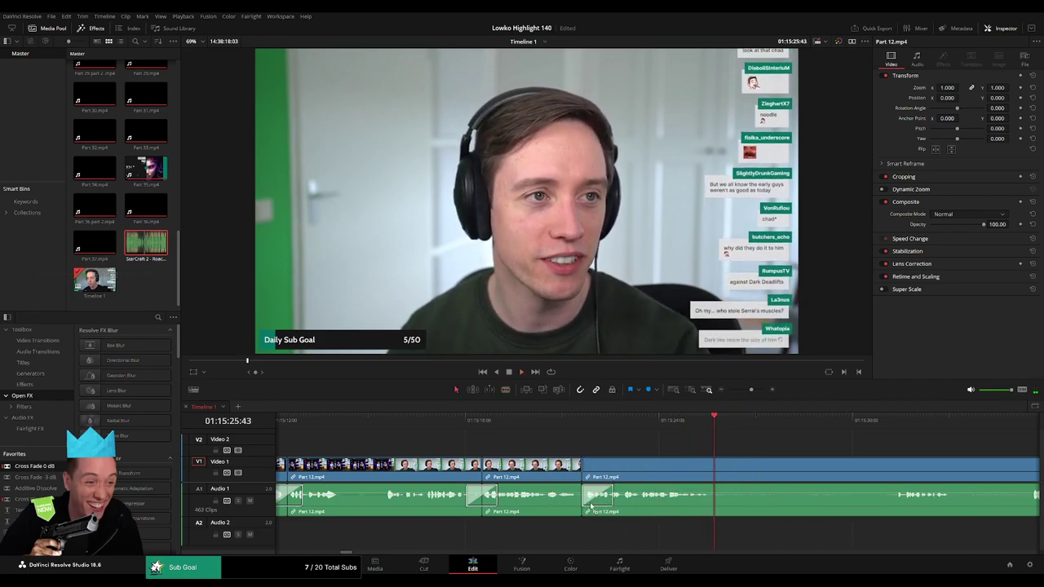
# Add a cross-fade on the audio join, undo a stray cut, and adjust the edit point
pyautogui.moveTo(49, 469); pyautogui.dragTo(611, 494)
pyautogui.scroll(-3, 651, 426)
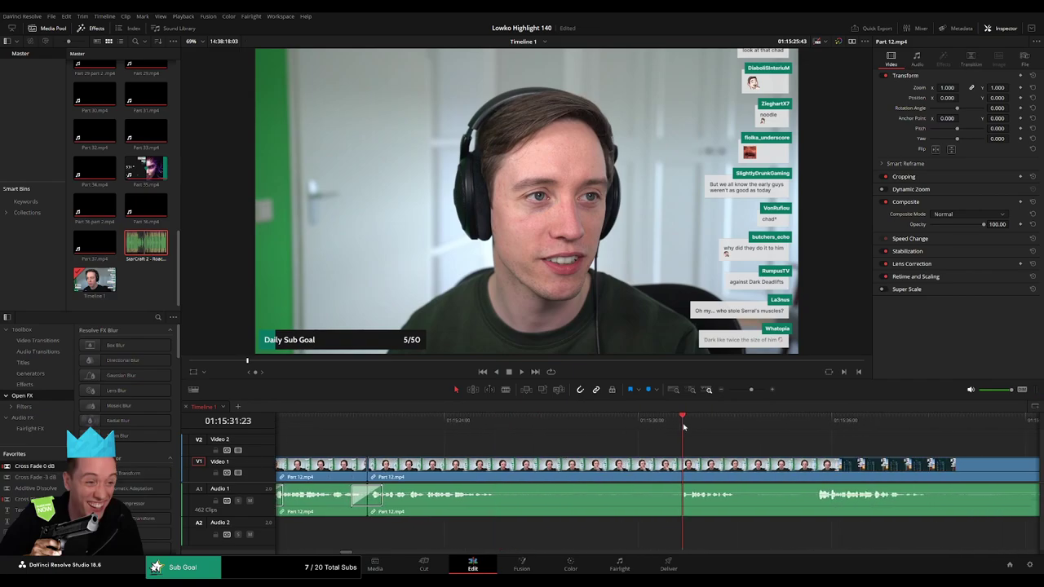
pyautogui.press('space')
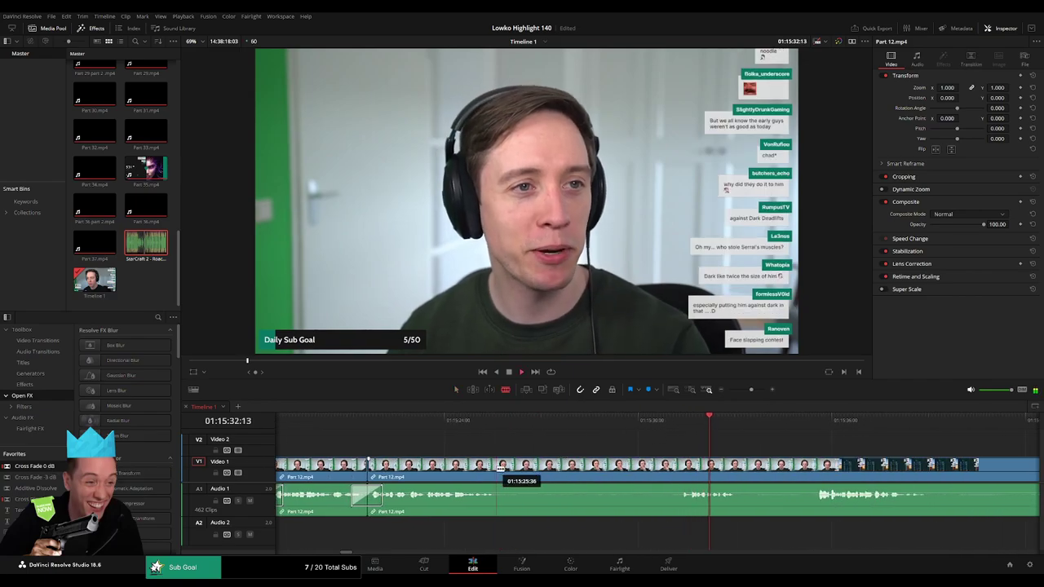
pyautogui.hotkey('ctrl', 'z')
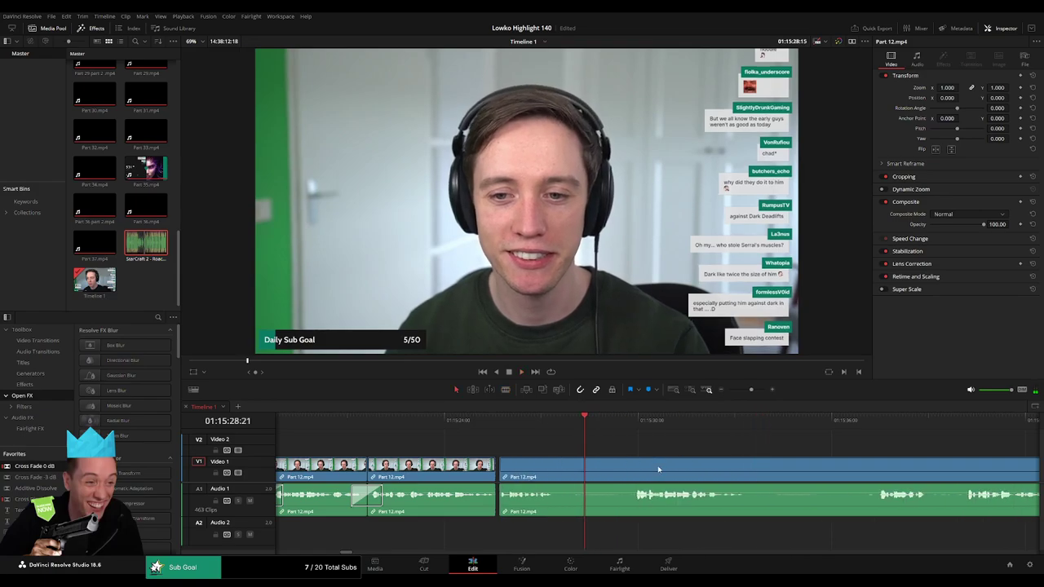
pyautogui.moveTo(498, 506)
pyautogui.mouseDown()
pyautogui.moveTo(557, 470)
pyautogui.moveTo(628, 471)
pyautogui.mouseUp()
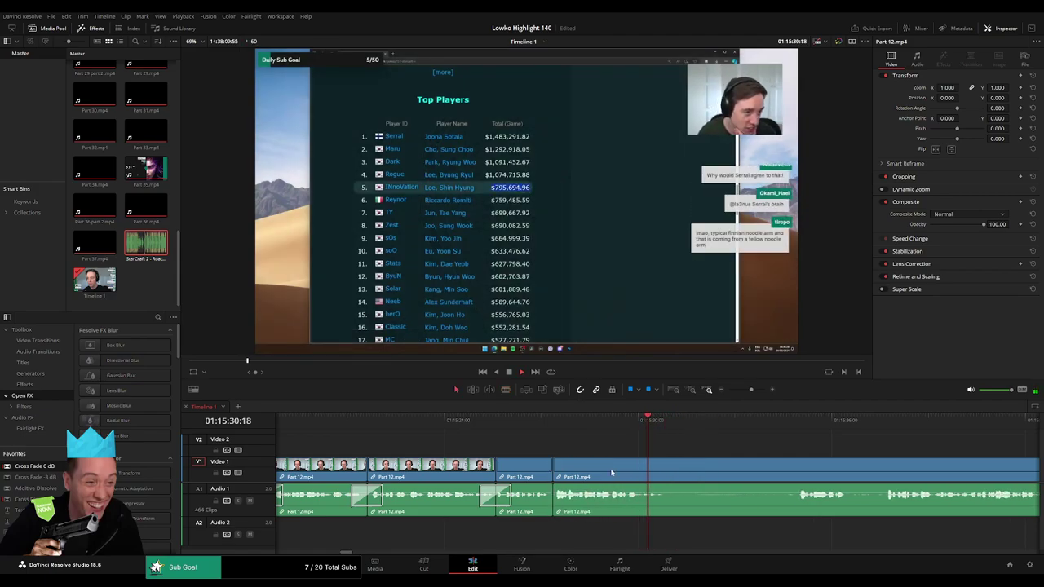
# Cut around the Top Players pause, delete the short piece, restore the longer one, and review
pyautogui.hscroll(3, 503, 450)
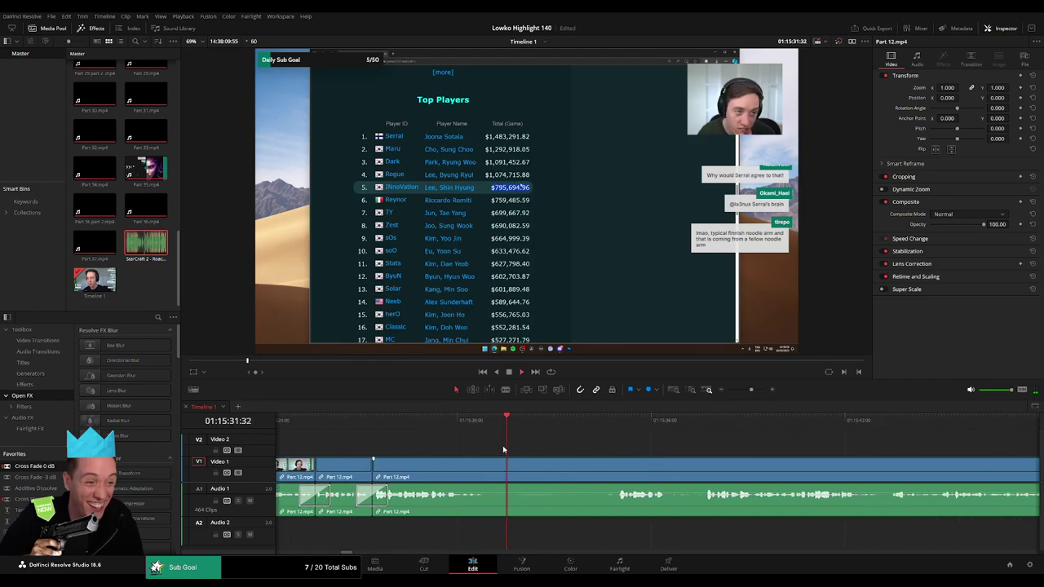
pyautogui.moveTo(489, 470); pyautogui.dragTo(622, 469)
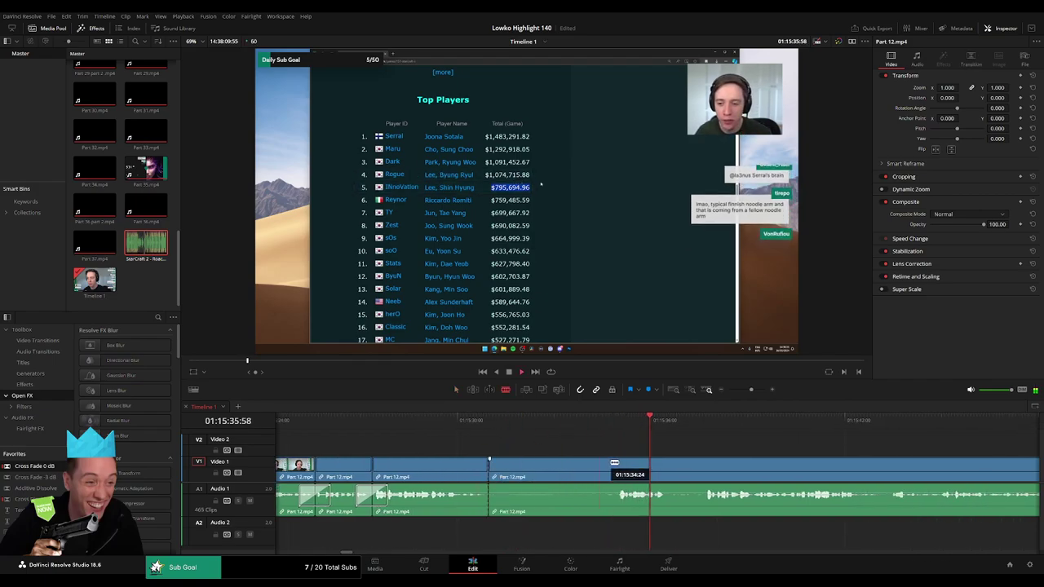
pyautogui.click(620, 470)
pyautogui.click(666, 471)
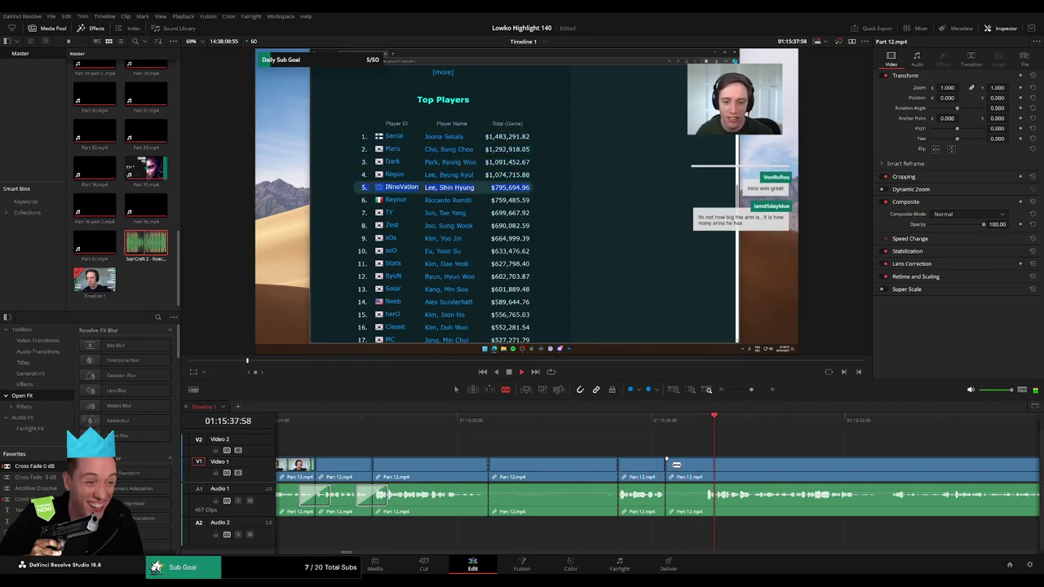
pyautogui.click(705, 467)
pyautogui.press('Delete')
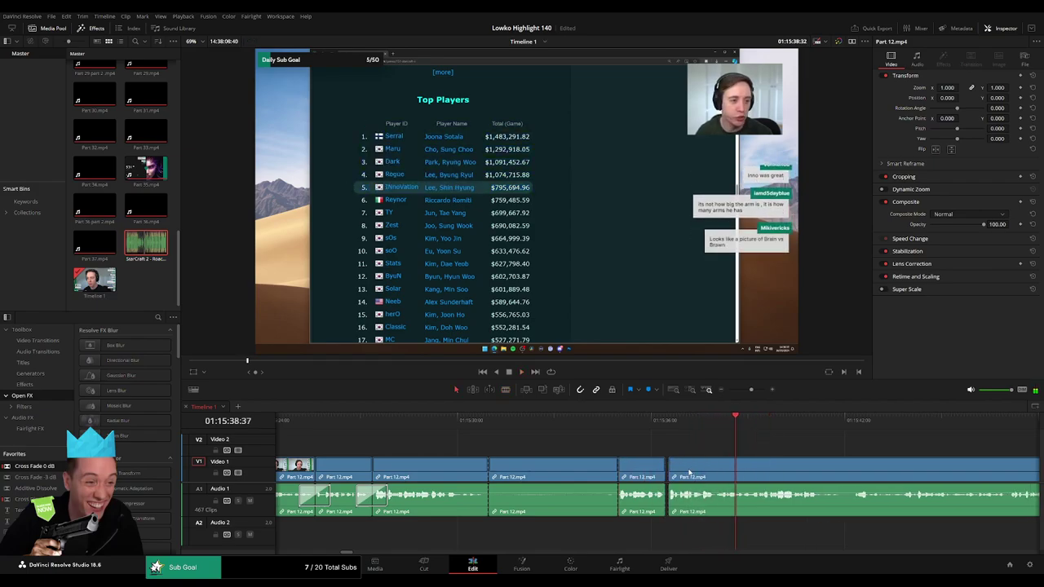
pyautogui.press('Delete')
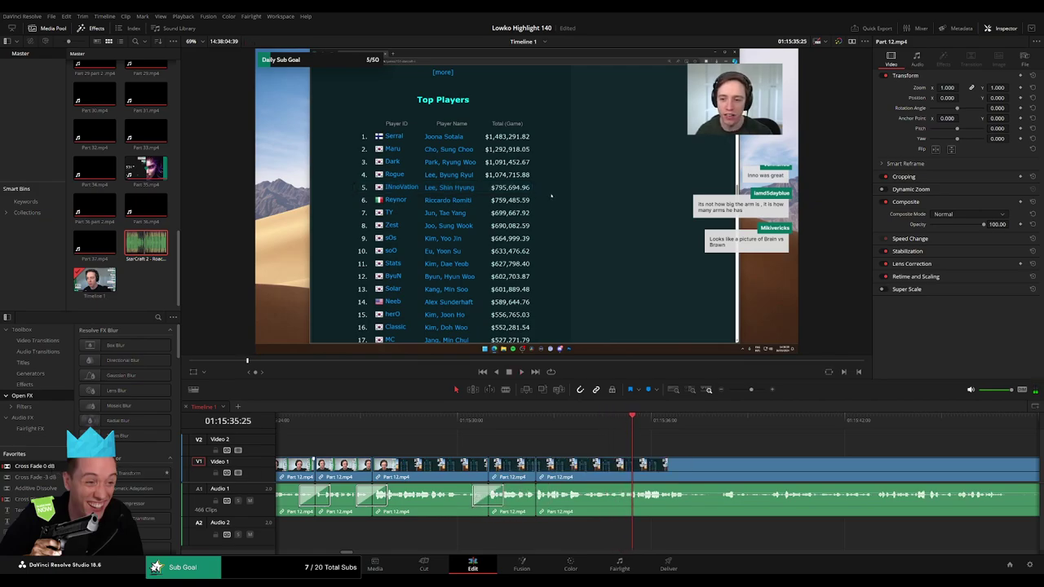
pyautogui.hotkey('ctrl', 'z')
pyautogui.press('space')
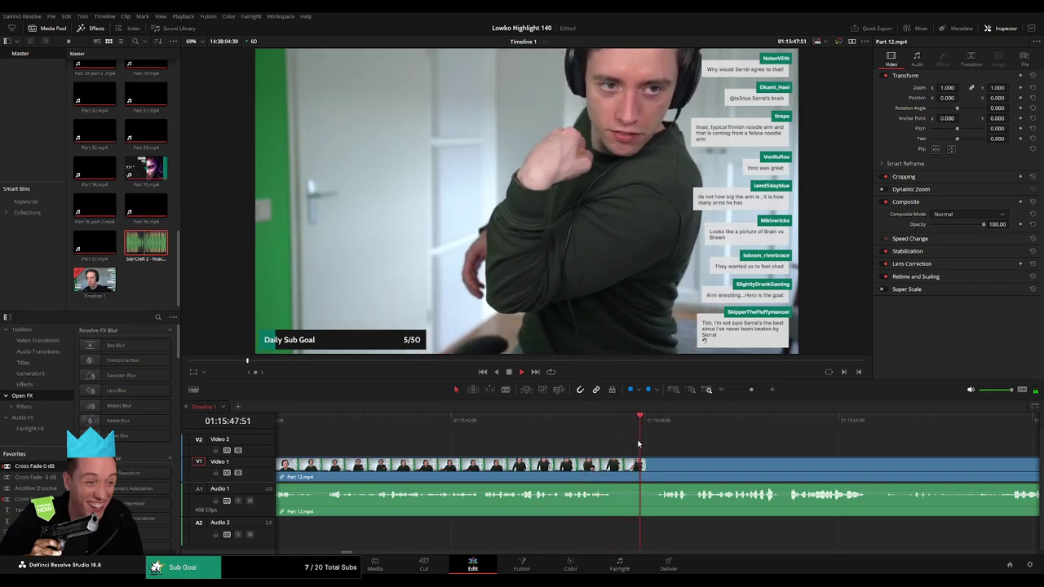
pyautogui.hscroll(3, 524, 441)
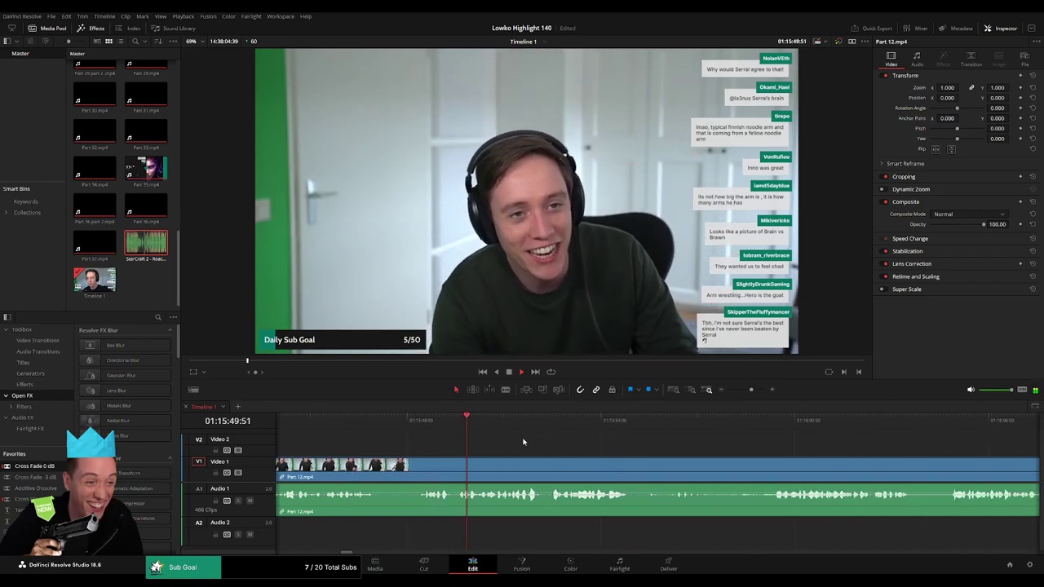
pyautogui.hscroll(1, 555, 443)
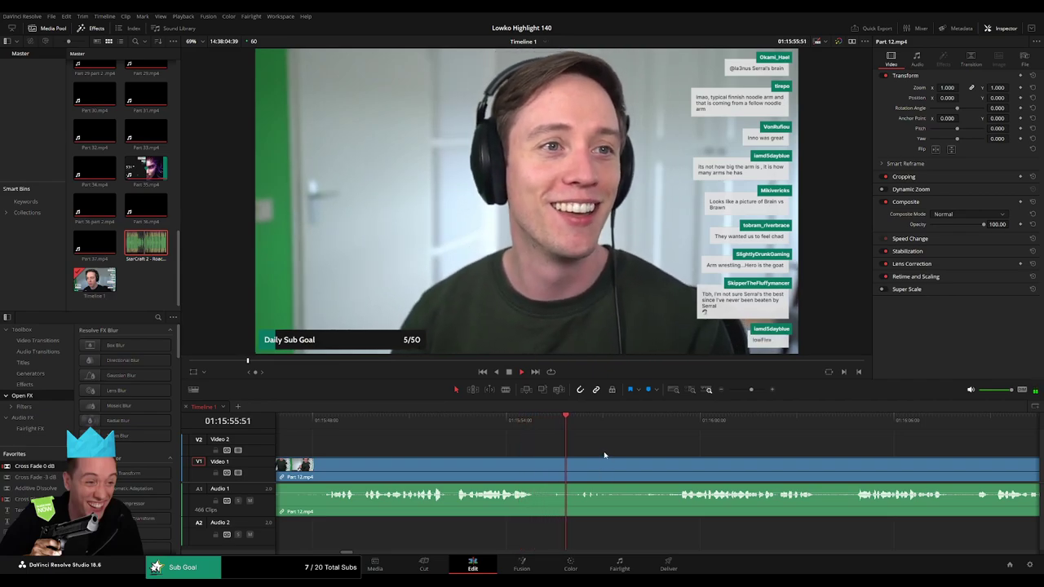
pyautogui.hscroll(1, 620, 445)
pyautogui.hscroll(1, 506, 437)
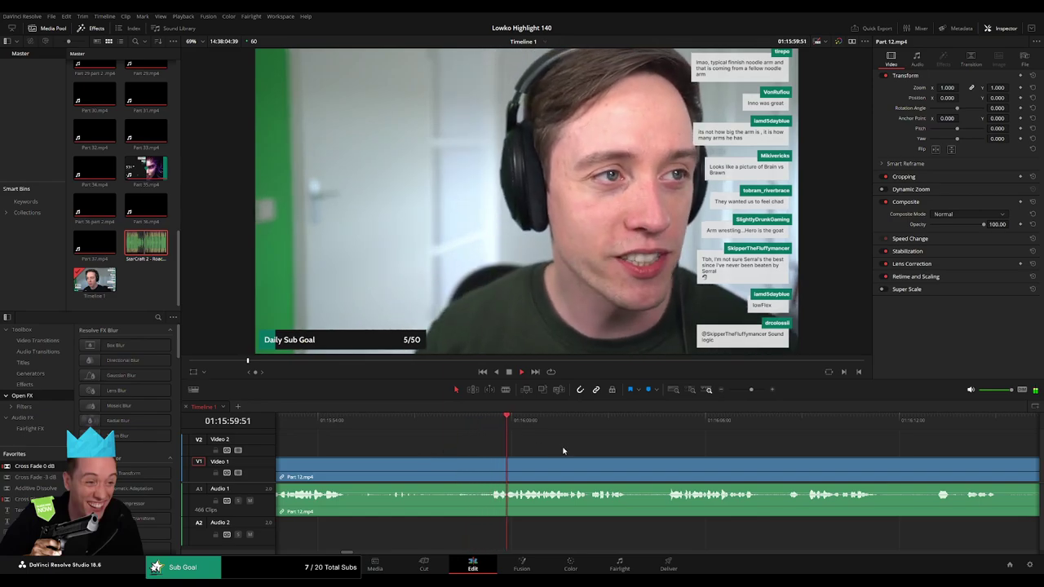
pyautogui.hscroll(-1, 554, 448)
pyautogui.hscroll(-1, 551, 448)
pyautogui.click(359, 422)
pyautogui.hscroll(-1, 424, 440)
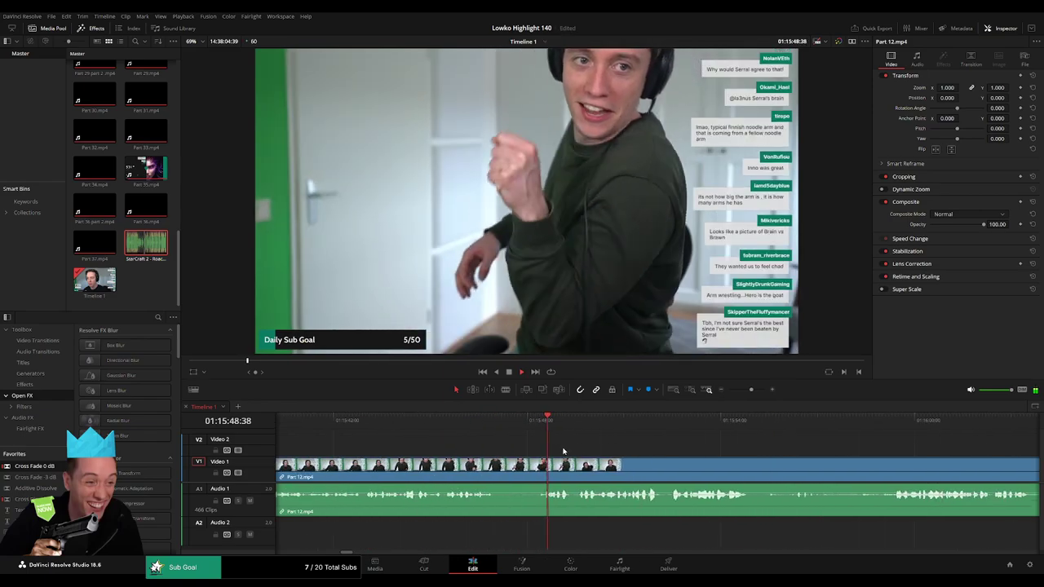
pyautogui.click(491, 422)
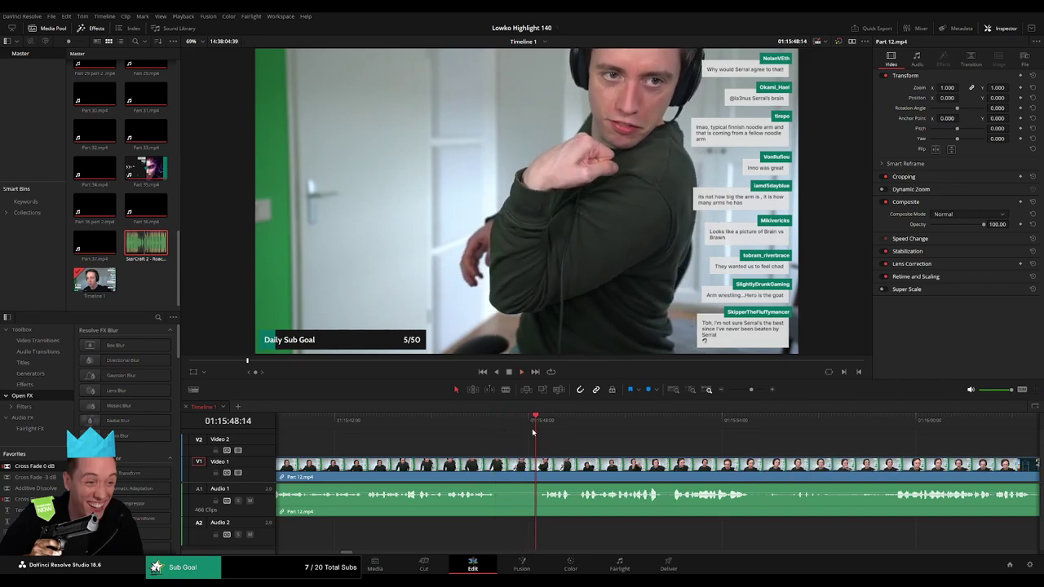
pyautogui.moveTo(529, 399); pyautogui.dragTo(530, 452)
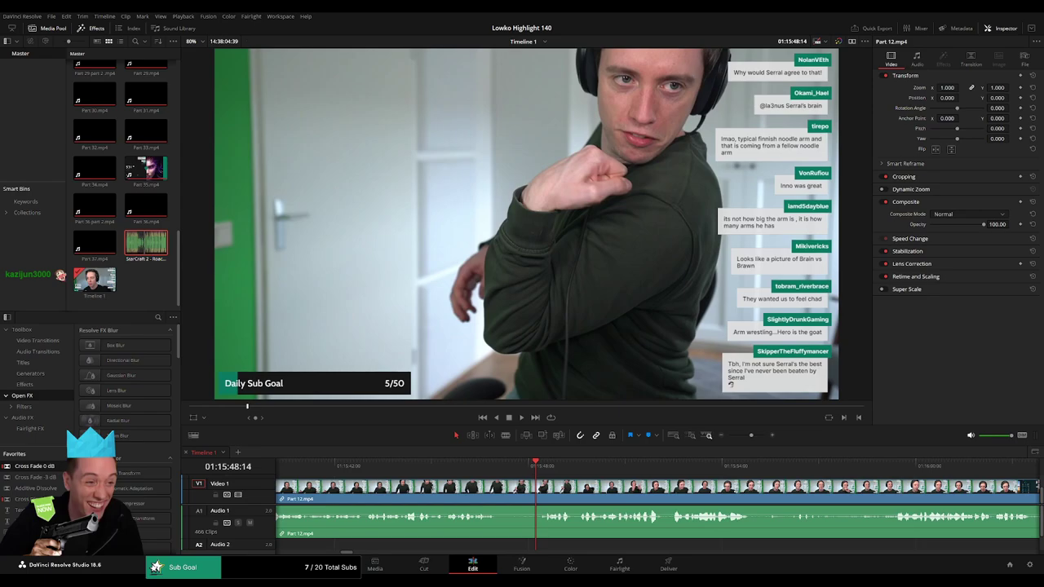
pyautogui.click(500, 466)
pyautogui.moveTo(500, 466); pyautogui.dragTo(496, 465)
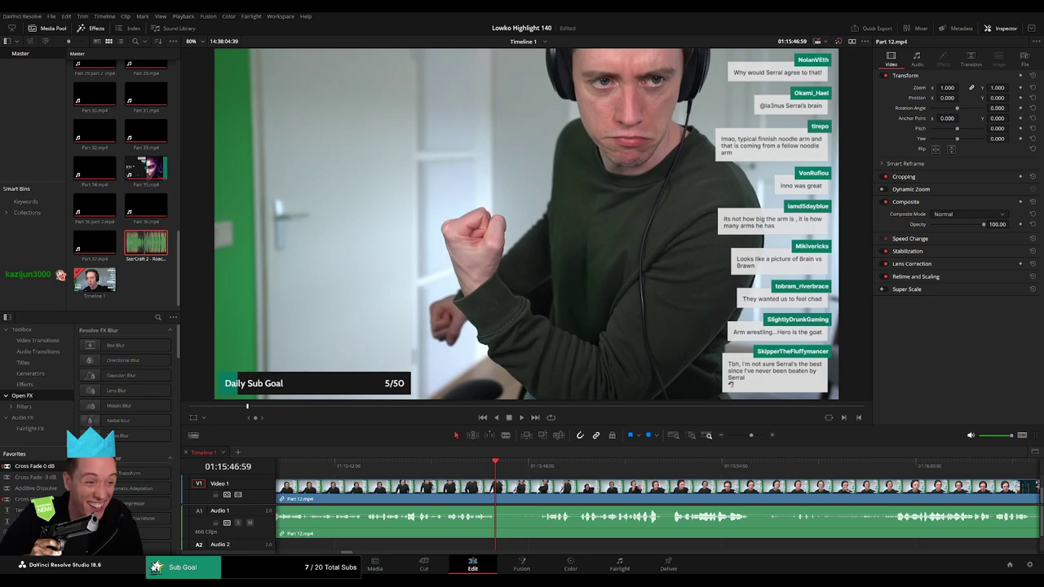
pyautogui.press('space')
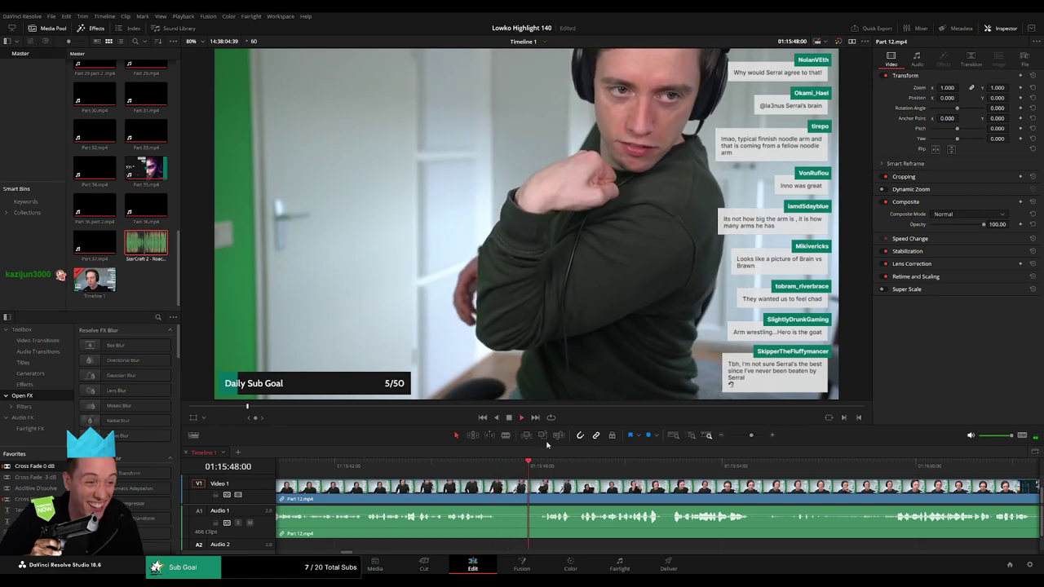
pyautogui.moveTo(546, 445); pyautogui.dragTo(526, 401)
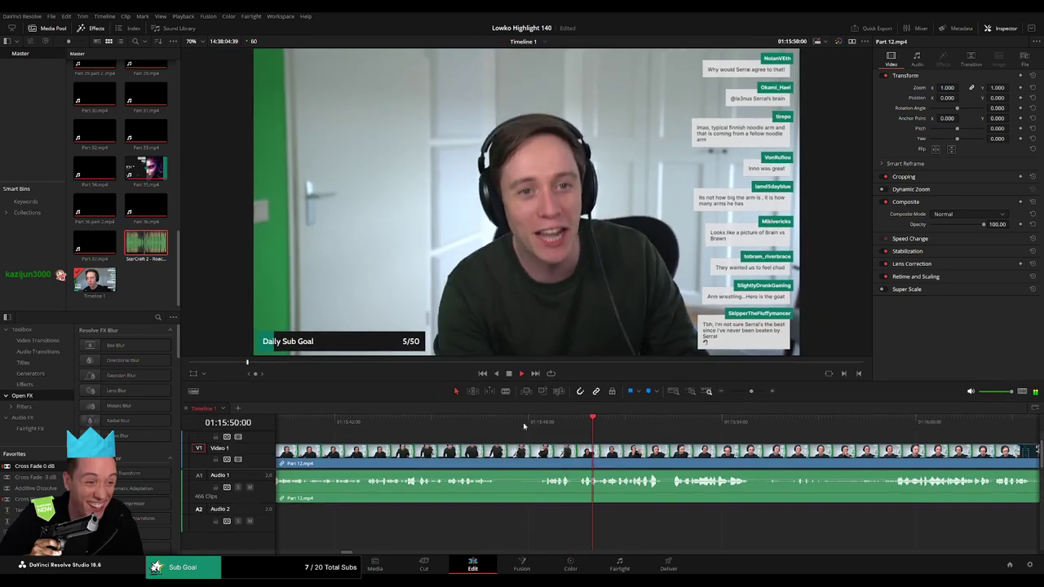
pyautogui.scroll(2, 524, 426)
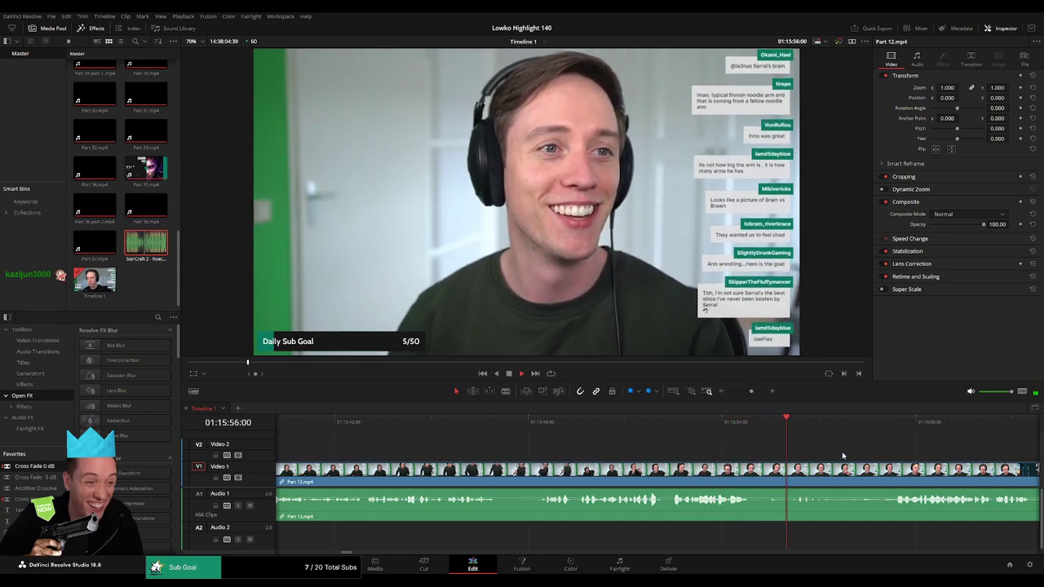
pyautogui.click(483, 424)
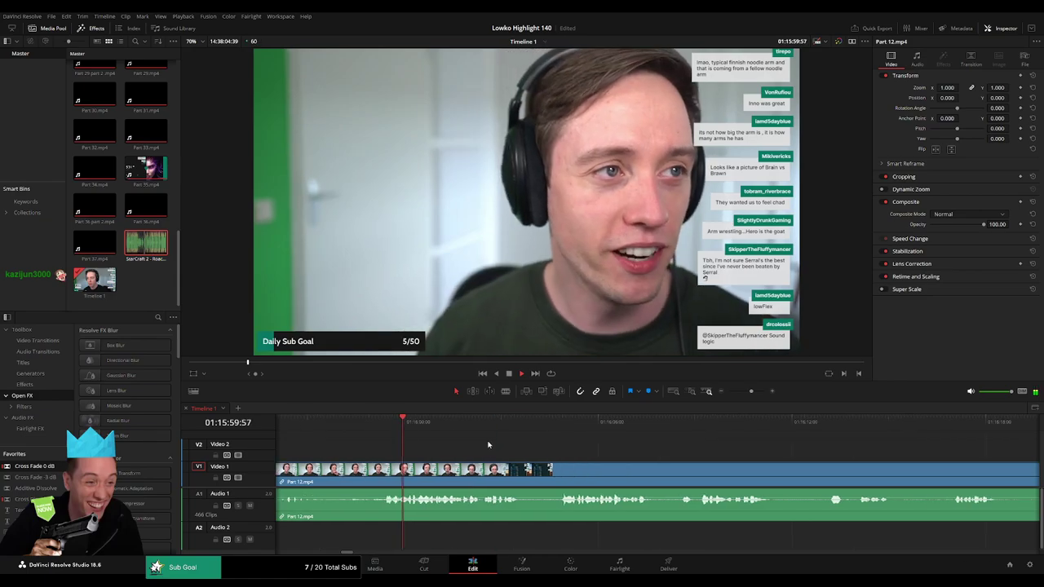
# Split Part 12 at 01:16:03, ripple-delete the dead air after it, and cross-fade the join
pyautogui.press('b')
pyautogui.click(523, 470)
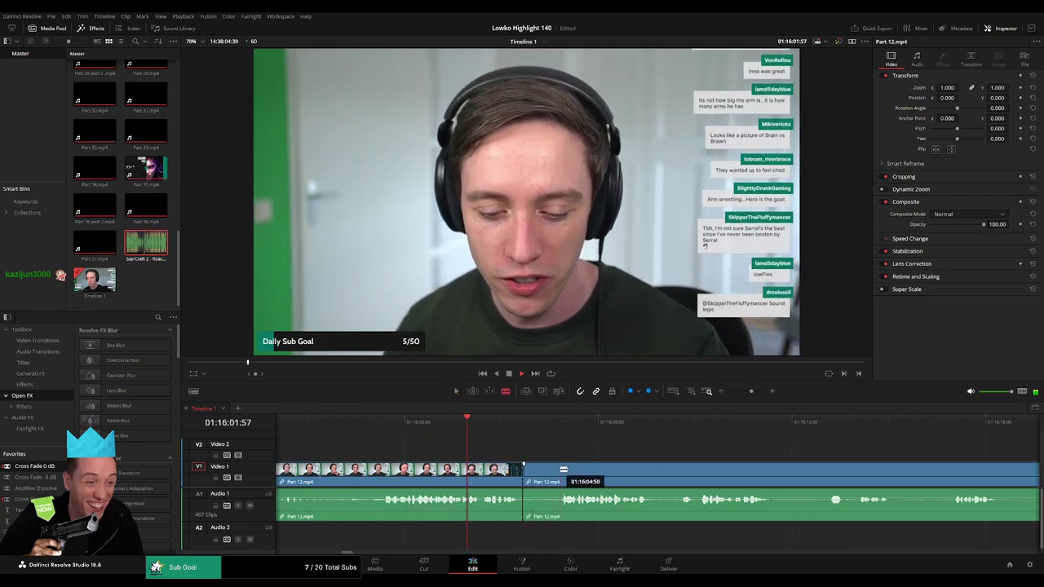
pyautogui.press('a')
pyautogui.click(548, 474)
pyautogui.press('Delete')
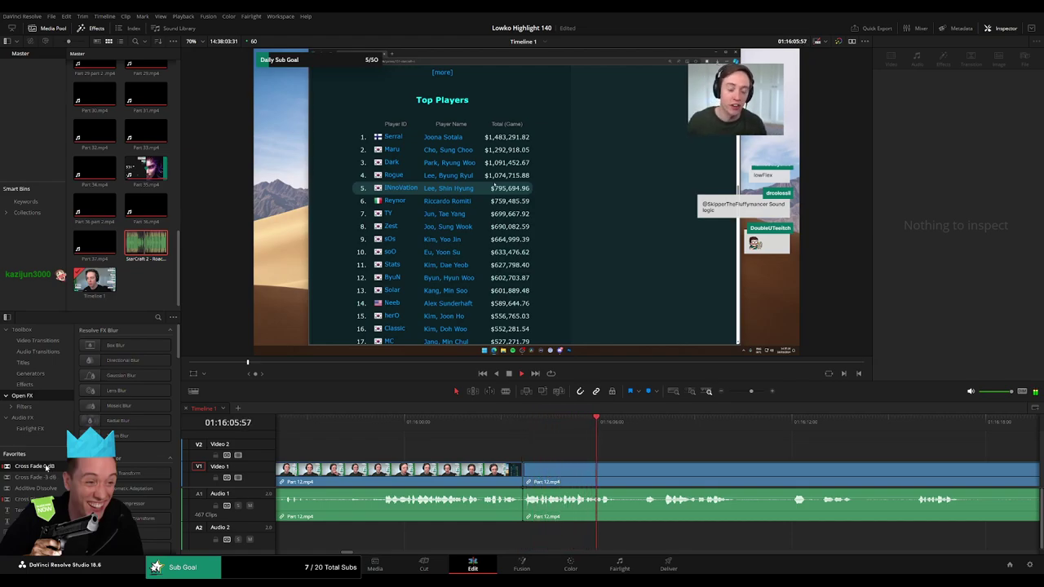
pyautogui.click(519, 507)
pyautogui.hotkey('ctrl', 't')
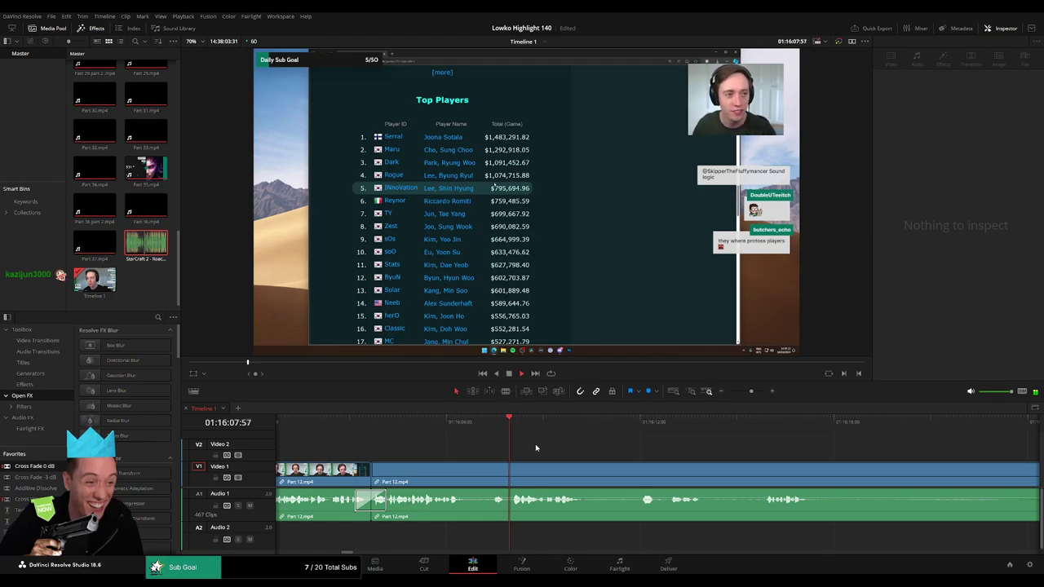
# Cut and ripple-delete the short dead-air stretches around 01:16:10–01:16:11, then review the join
pyautogui.hscroll(2, 547, 455)
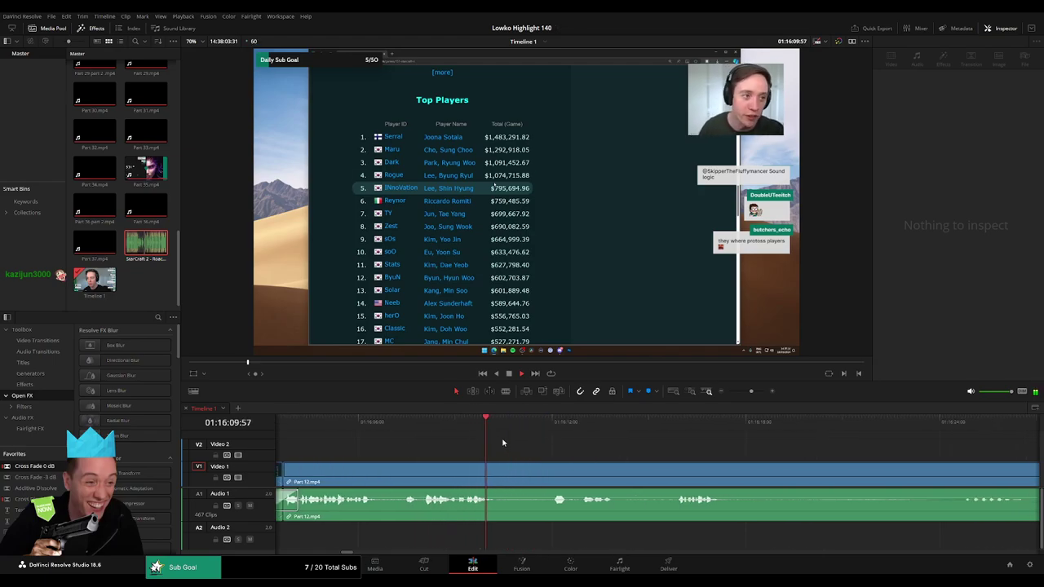
pyautogui.click(537, 430)
pyautogui.hotkey('ctrl', 'b')
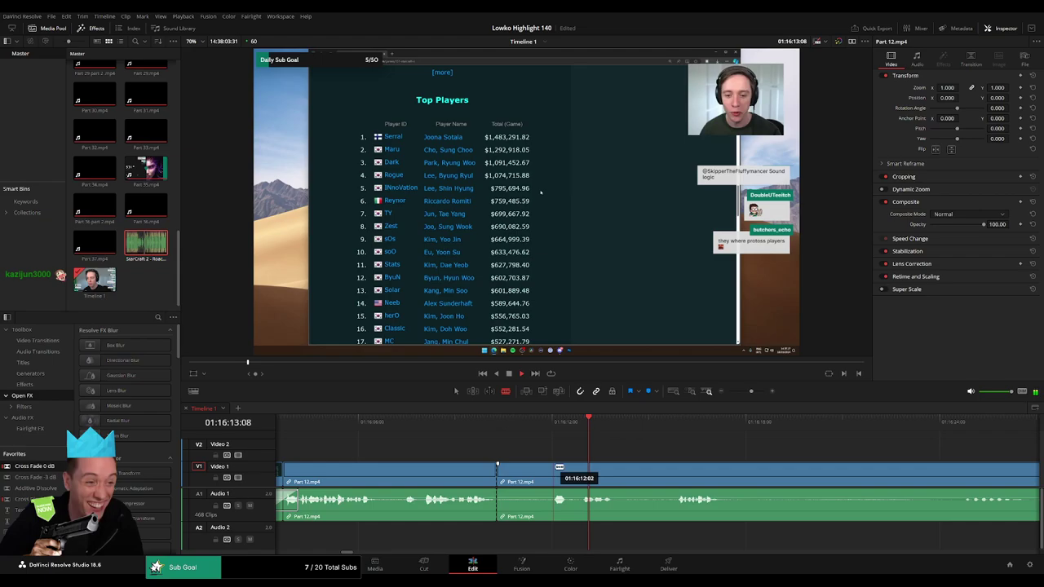
pyautogui.click(552, 475)
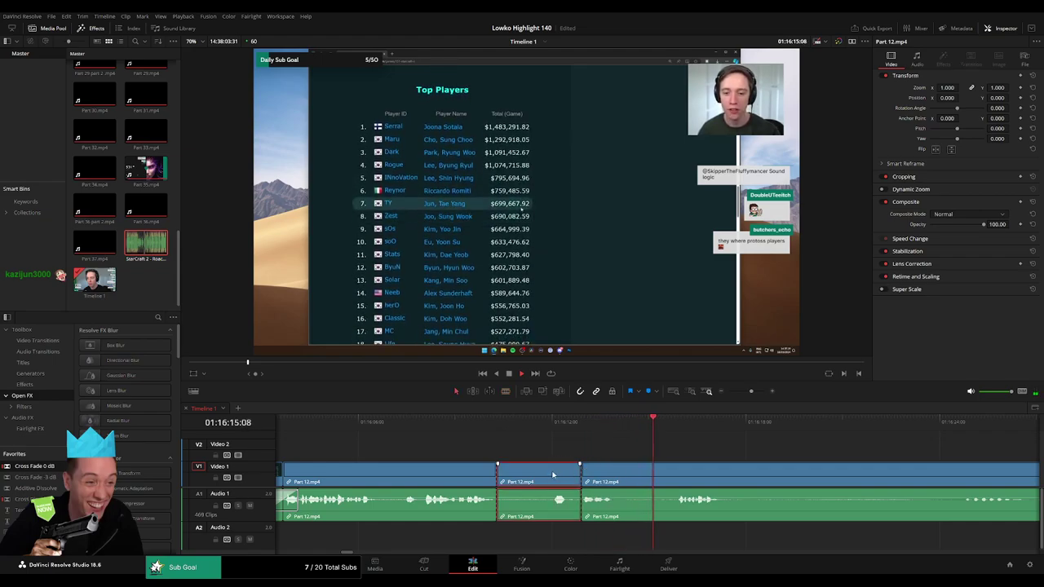
pyautogui.press('BackSpace')
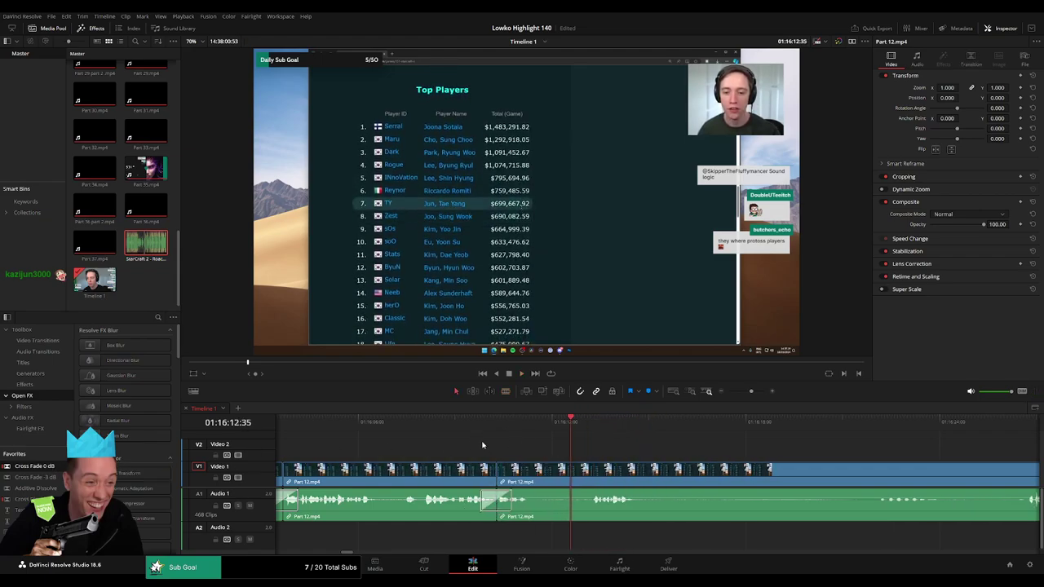
pyautogui.click(479, 423)
pyautogui.press('space')
pyautogui.hotkey('ctrl', 'b')
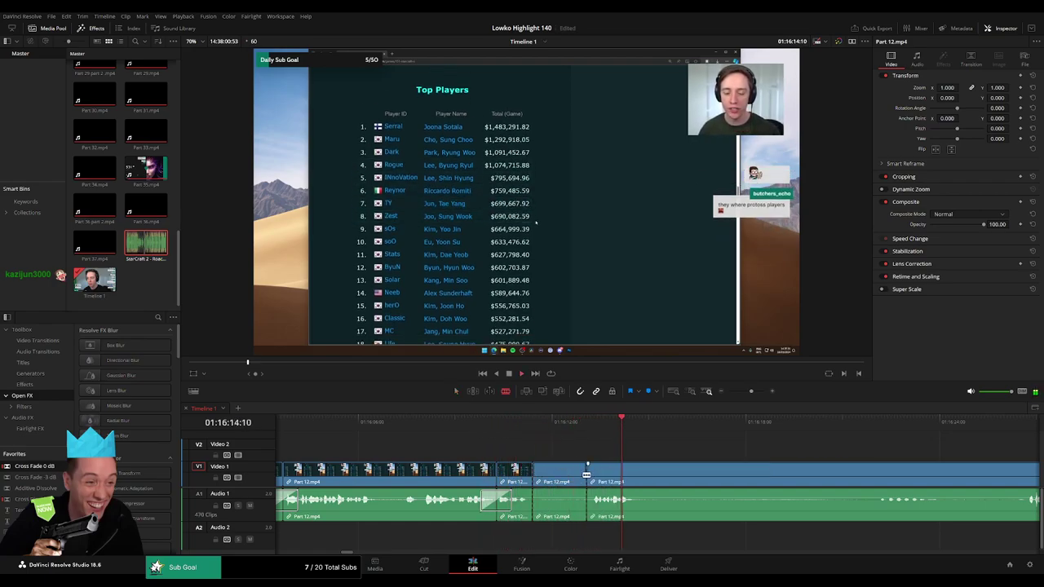
pyautogui.hotkey('ctrl', 'shift', '[')
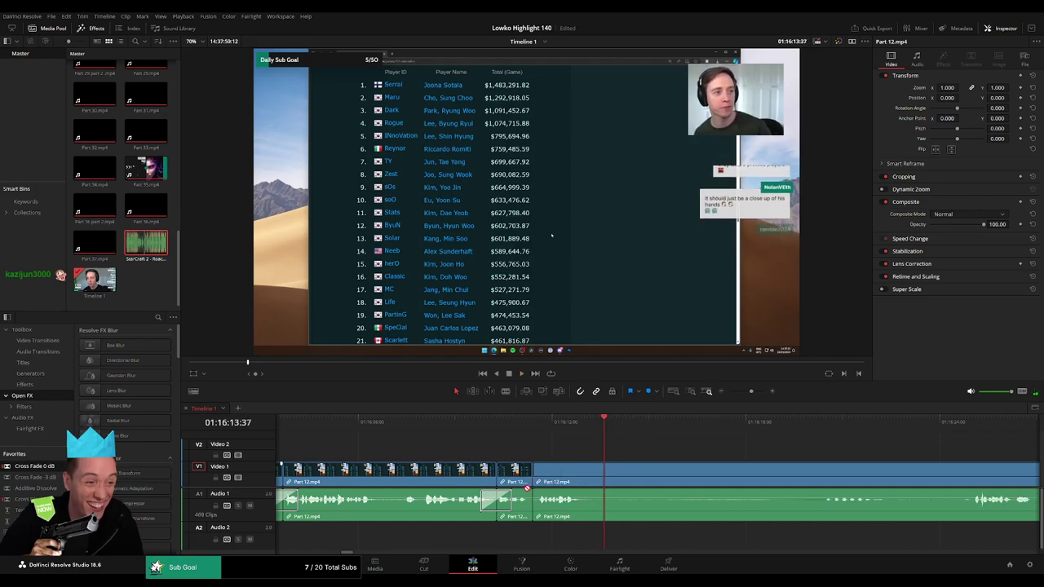
# Past the Top Players section, split where the webcam talk resumes and ripple-delete the preceding dead air
pyautogui.click(640, 423)
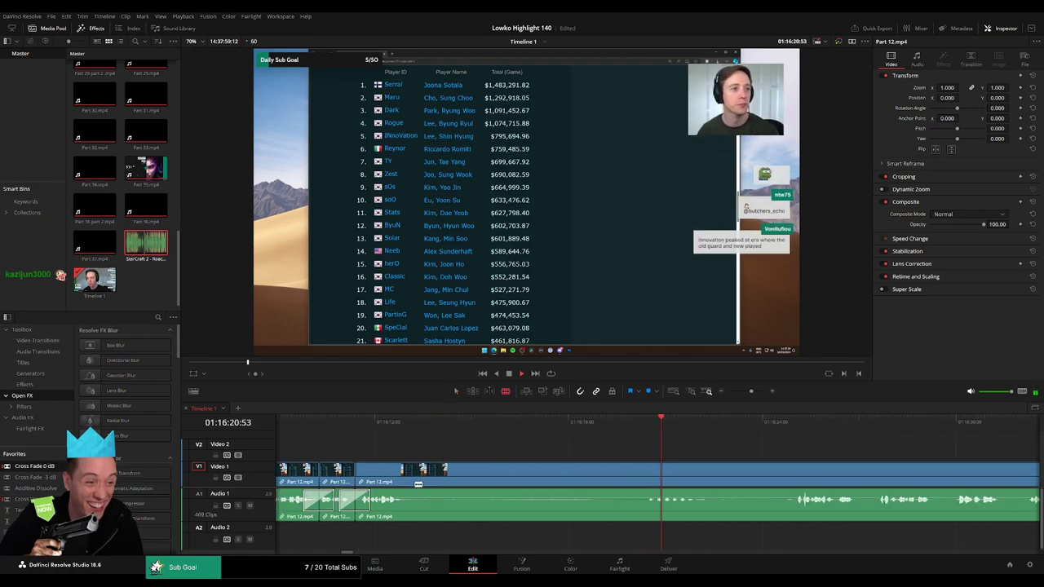
pyautogui.click(796, 423)
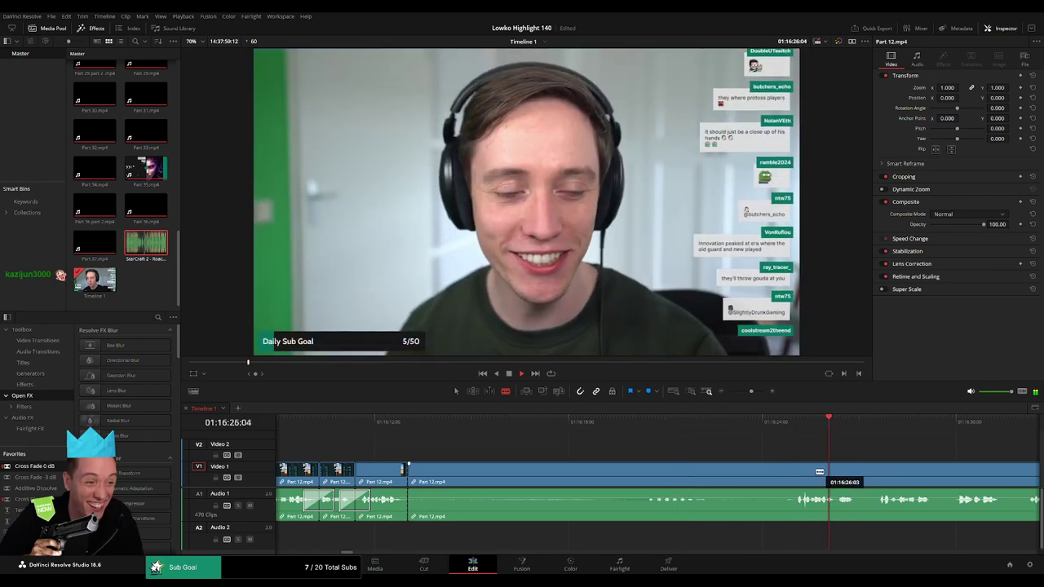
pyautogui.click(795, 477)
pyautogui.press('a')
pyautogui.click(756, 473)
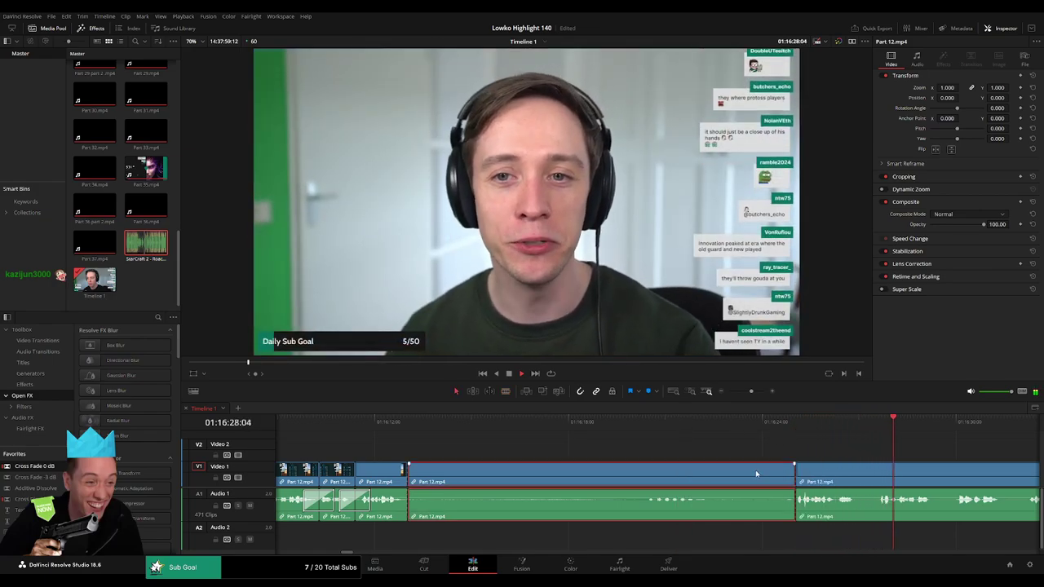
pyautogui.press('Delete')
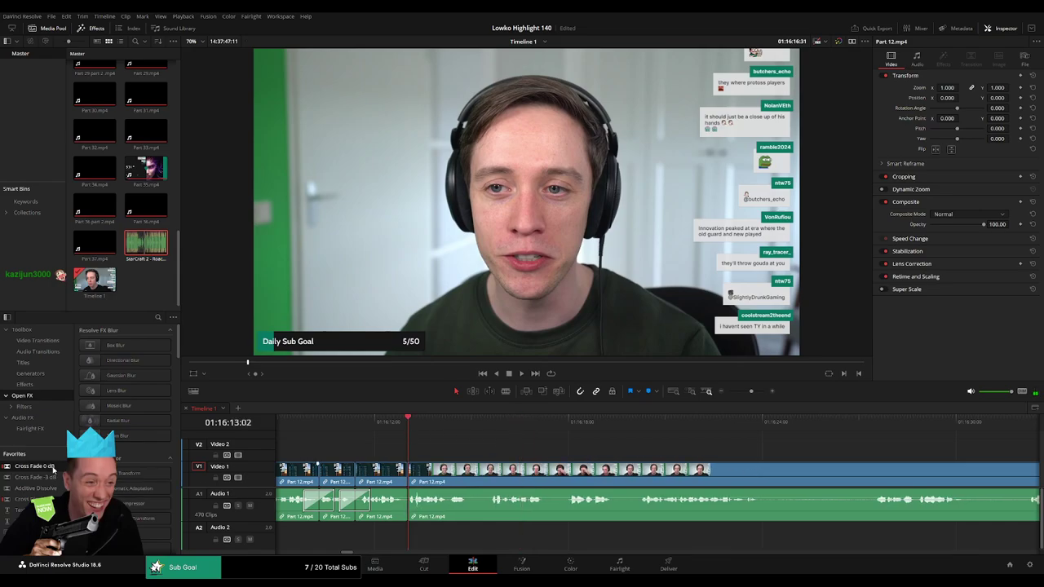
pyautogui.press('space')
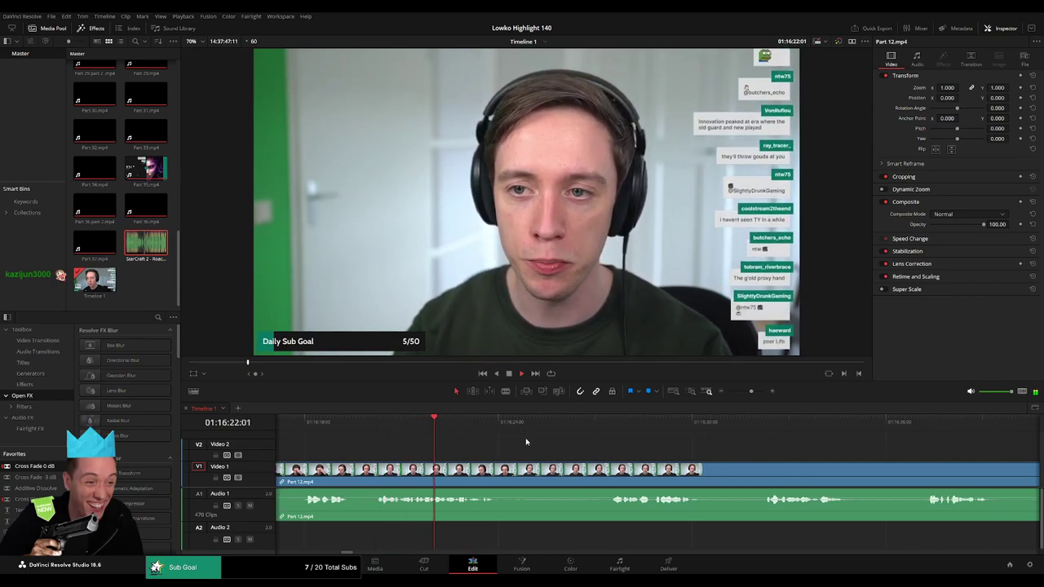
# Split Part 12 at 01:16:24 and at the next pause, nudging that edit point slightly later
pyautogui.press('b')
pyautogui.click(474, 472)
pyautogui.click(565, 431)
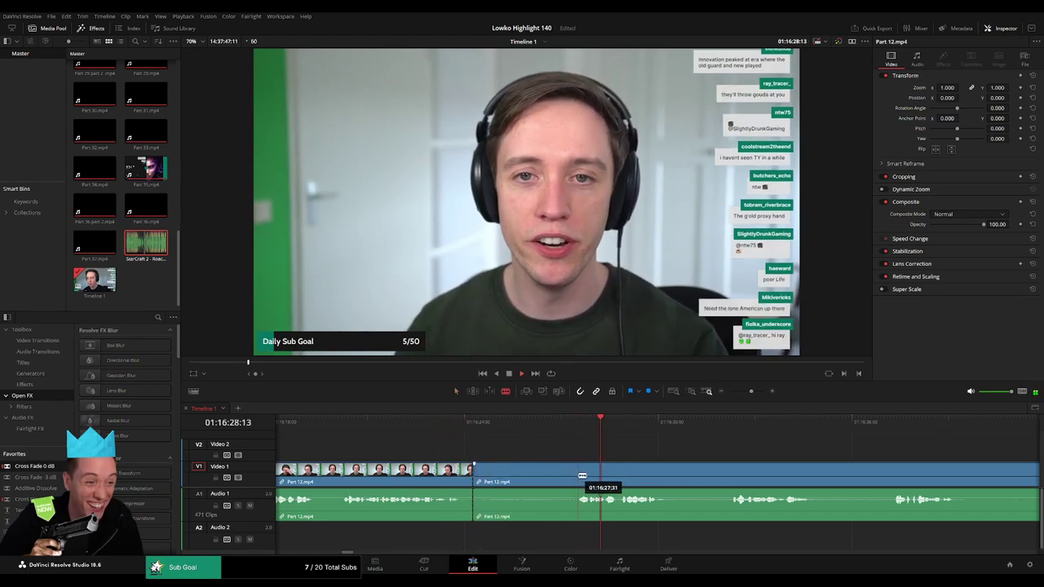
pyautogui.press('a')
pyautogui.click(533, 421)
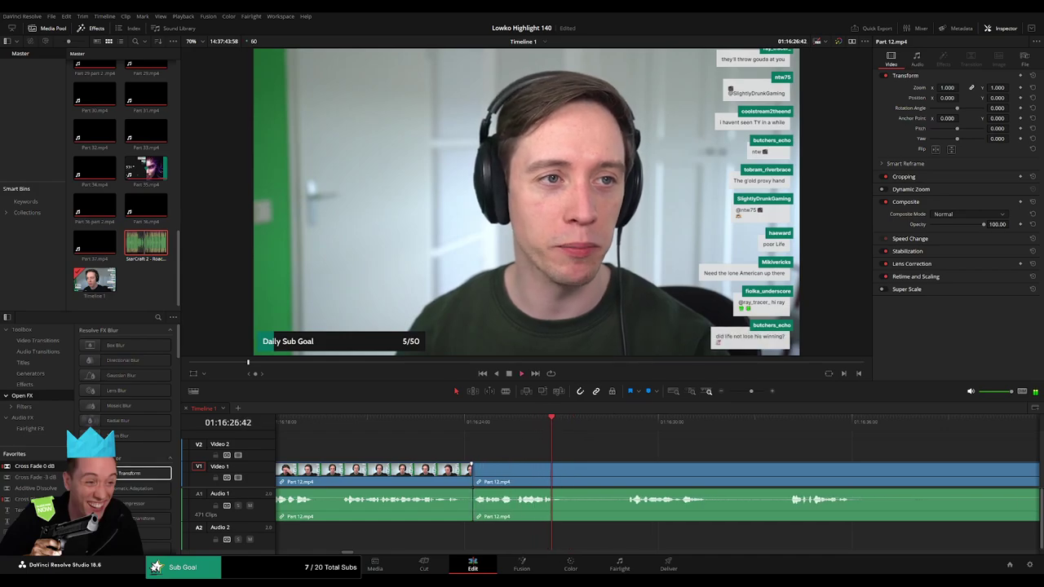
pyautogui.press('b')
pyautogui.click(566, 472)
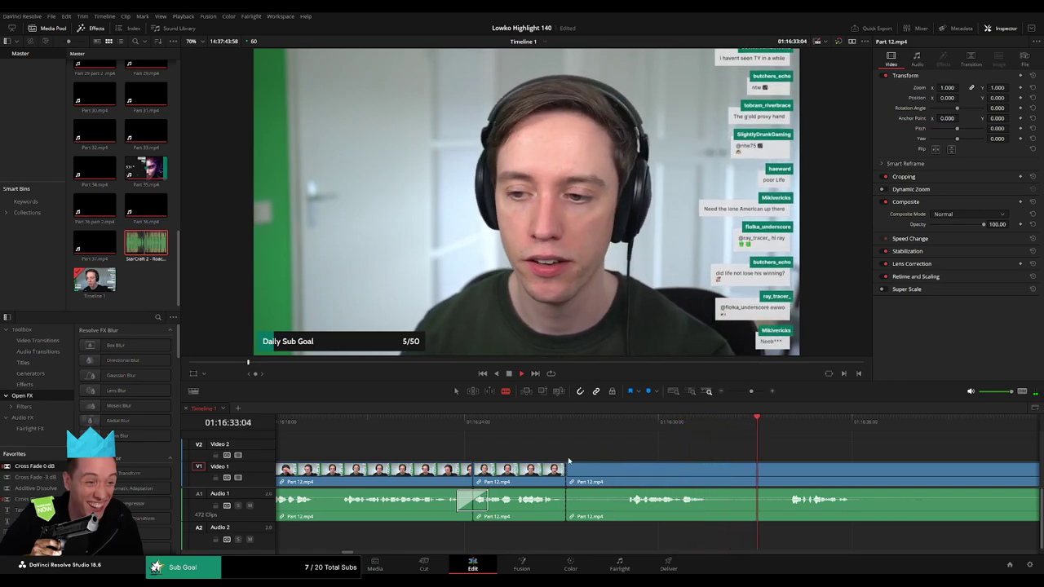
pyautogui.moveTo(566, 469); pyautogui.dragTo(578, 471)
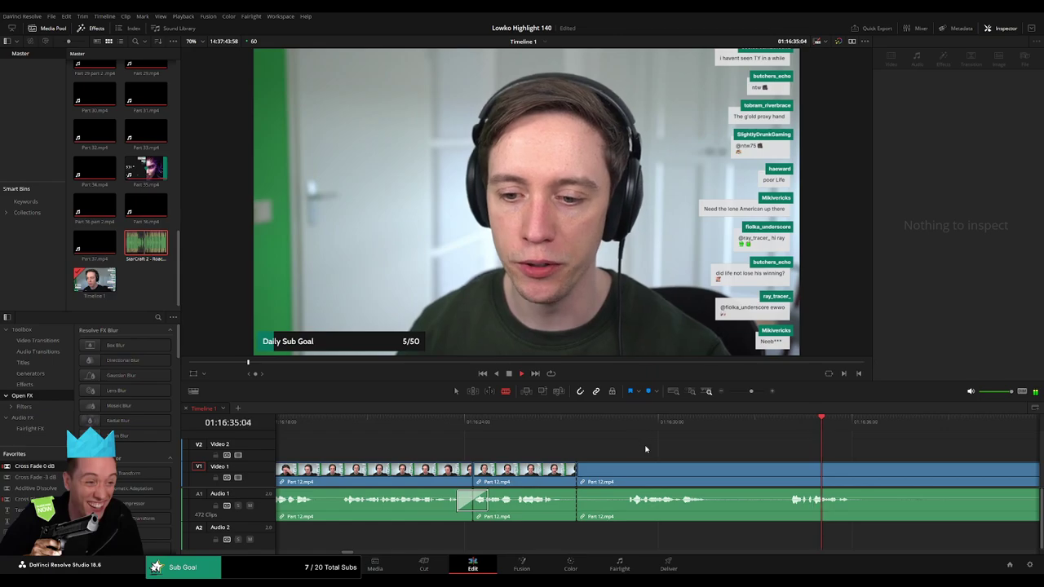
pyautogui.click(739, 398)
# Find and play the Reddit section, then cut and ripple-delete its first short dead-air piece
pyautogui.click(700, 424)
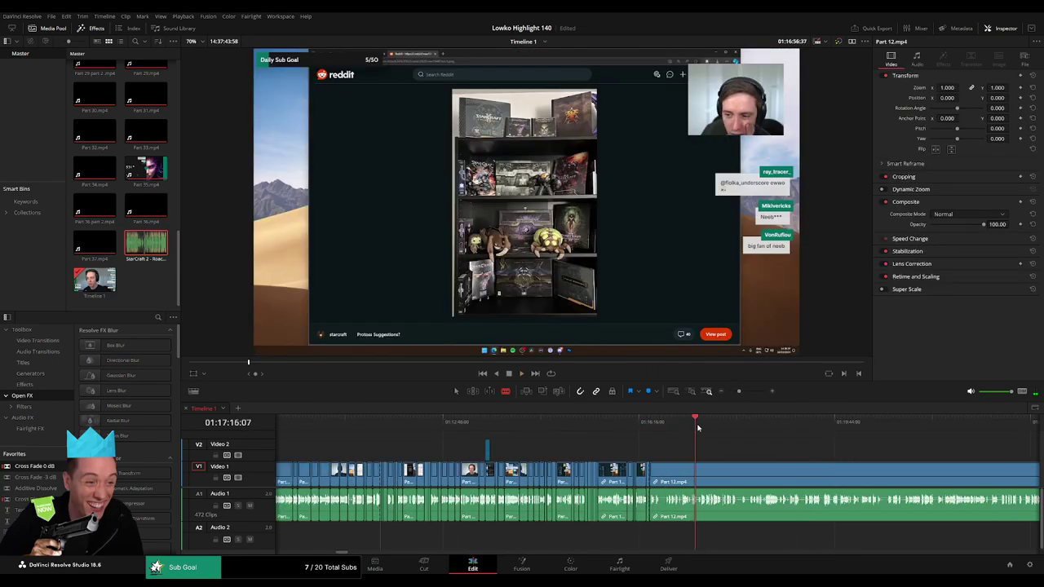
pyautogui.moveTo(699, 424); pyautogui.dragTo(690, 425)
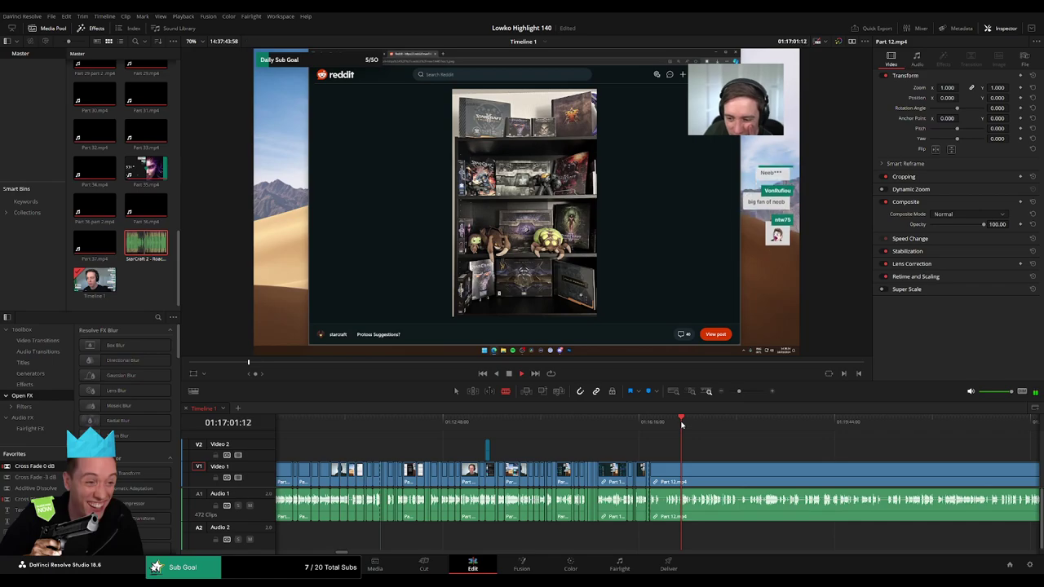
pyautogui.scroll(2, 691, 422)
pyautogui.moveTo(546, 421); pyautogui.dragTo(507, 421)
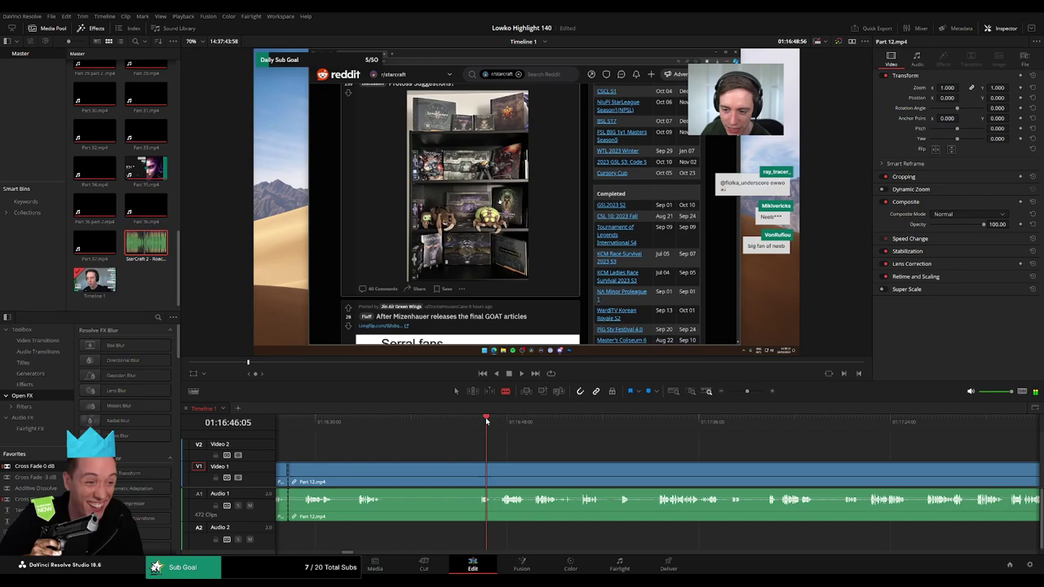
pyautogui.press('space')
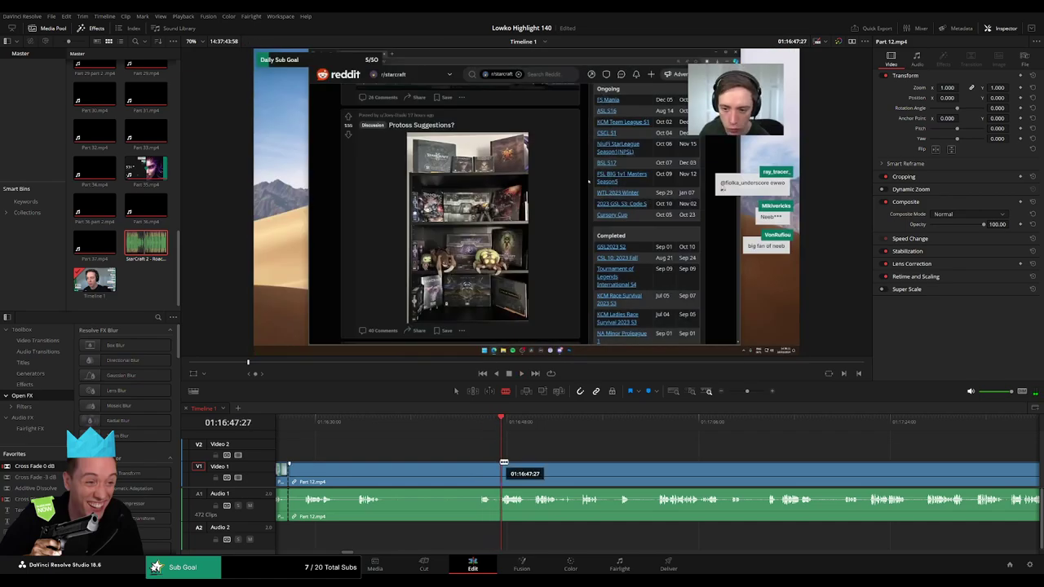
pyautogui.press('a')
pyautogui.hotkey('ctrl', '-')
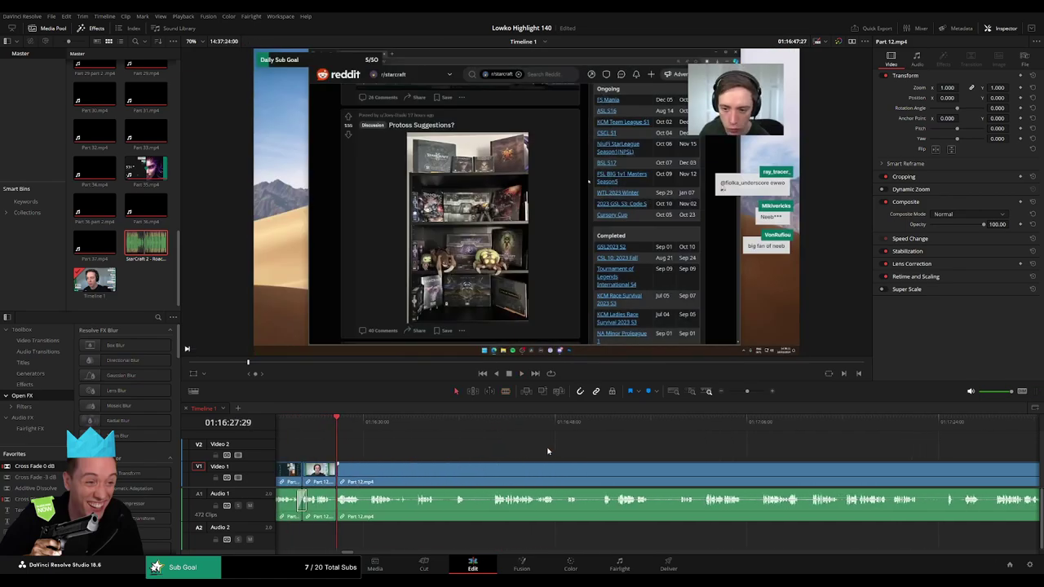
pyautogui.press('space')
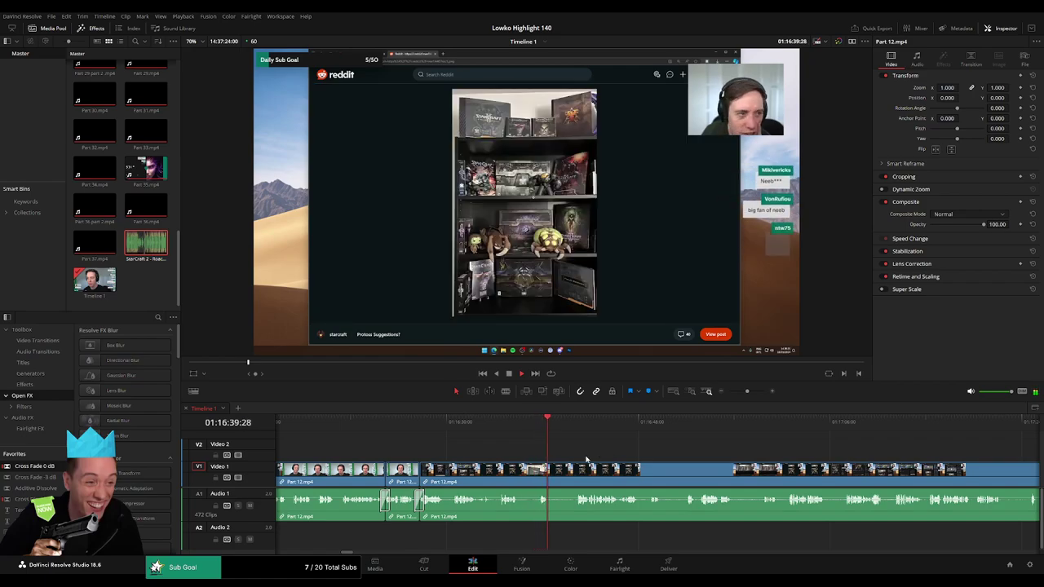
pyautogui.scroll(-3, 490, 457)
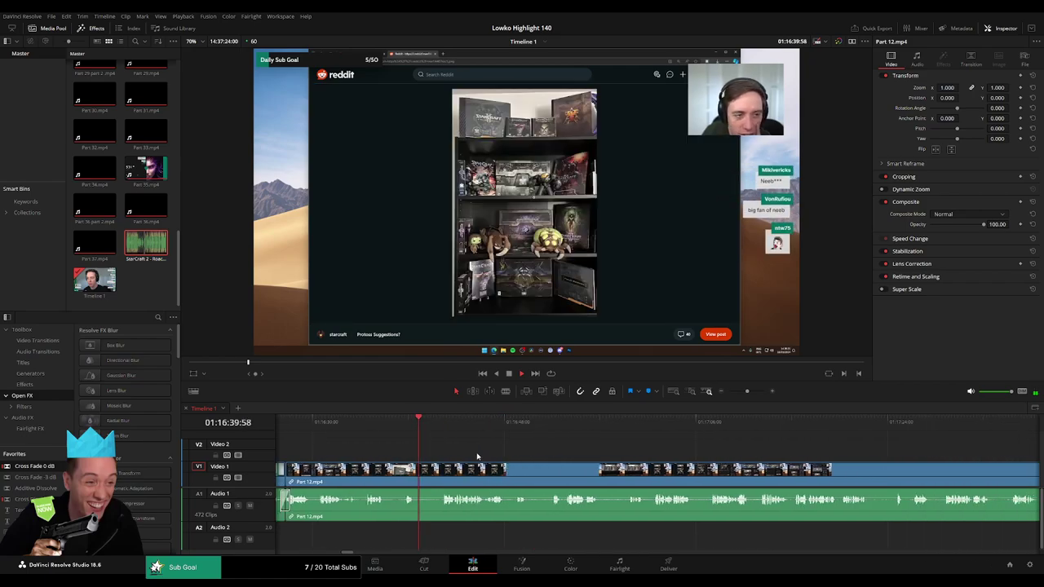
pyautogui.click(416, 472)
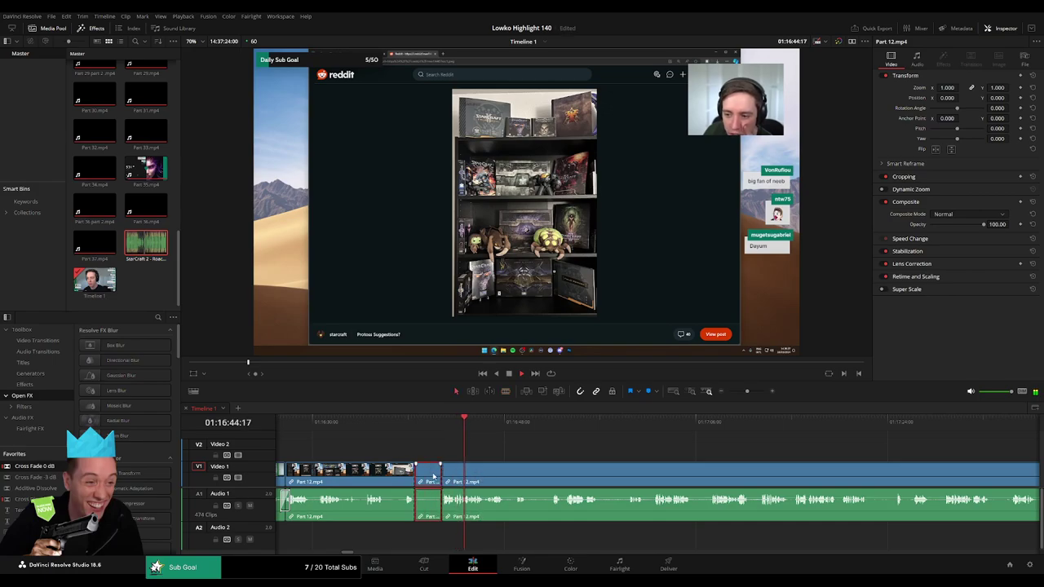
pyautogui.press('Delete')
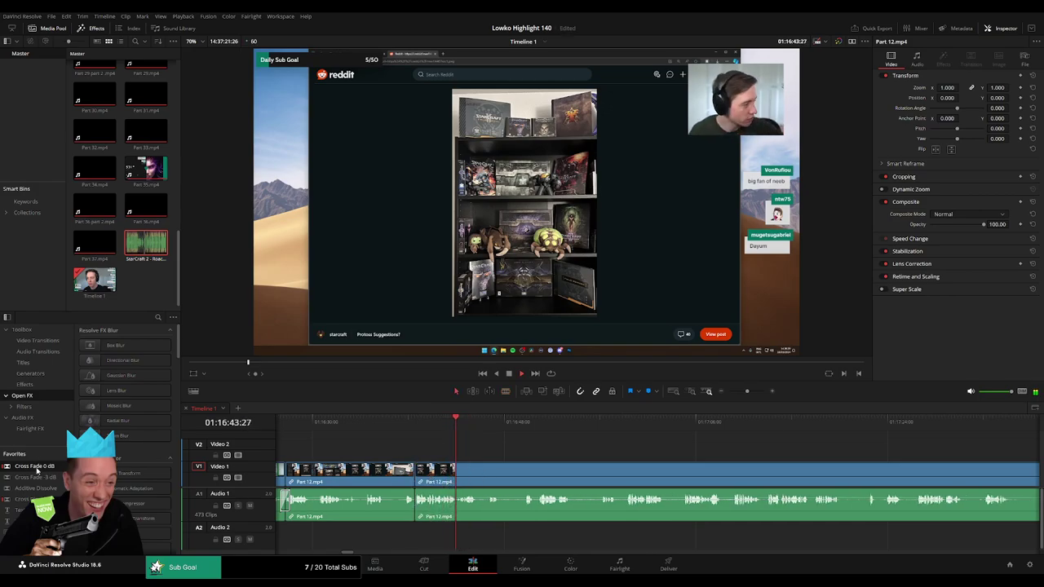
pyautogui.click(415, 504)
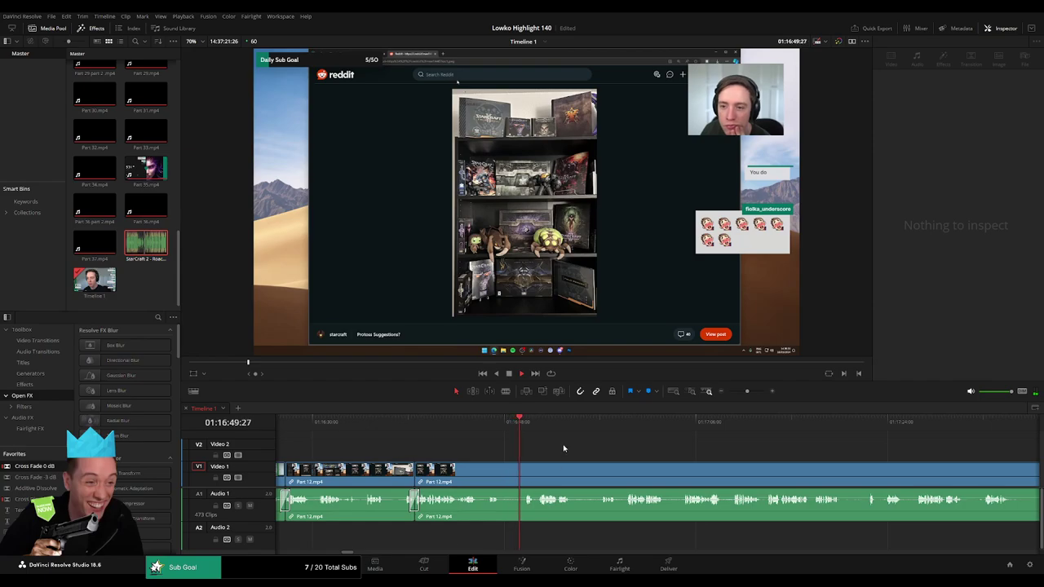
# Blade both ends of the next pause, delete the piece, and close the remaining gap
pyautogui.press('b')
pyautogui.click(500, 472)
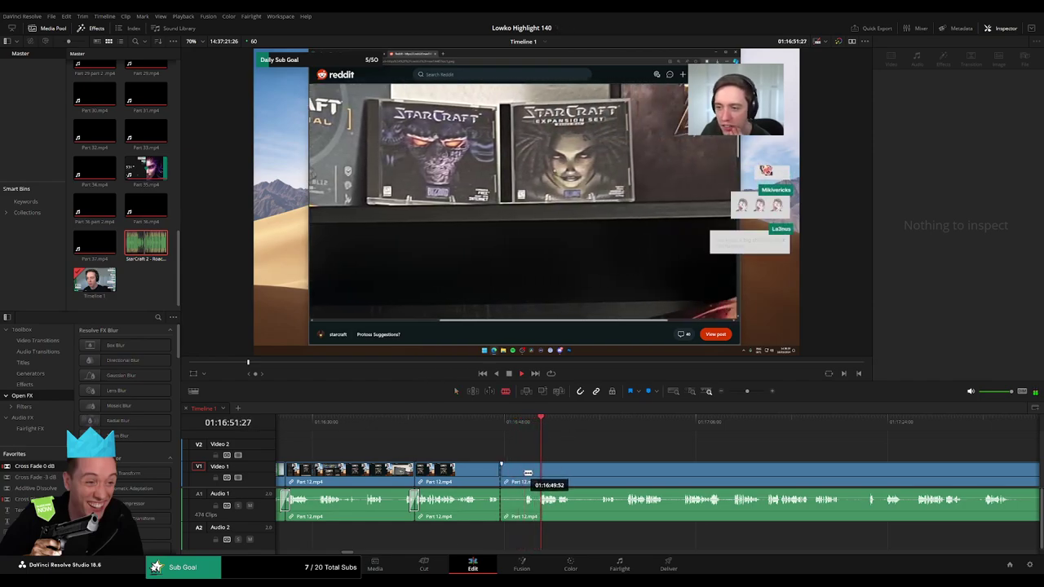
pyautogui.click(526, 472)
pyautogui.press('a')
pyautogui.click(514, 473)
pyautogui.press('Delete')
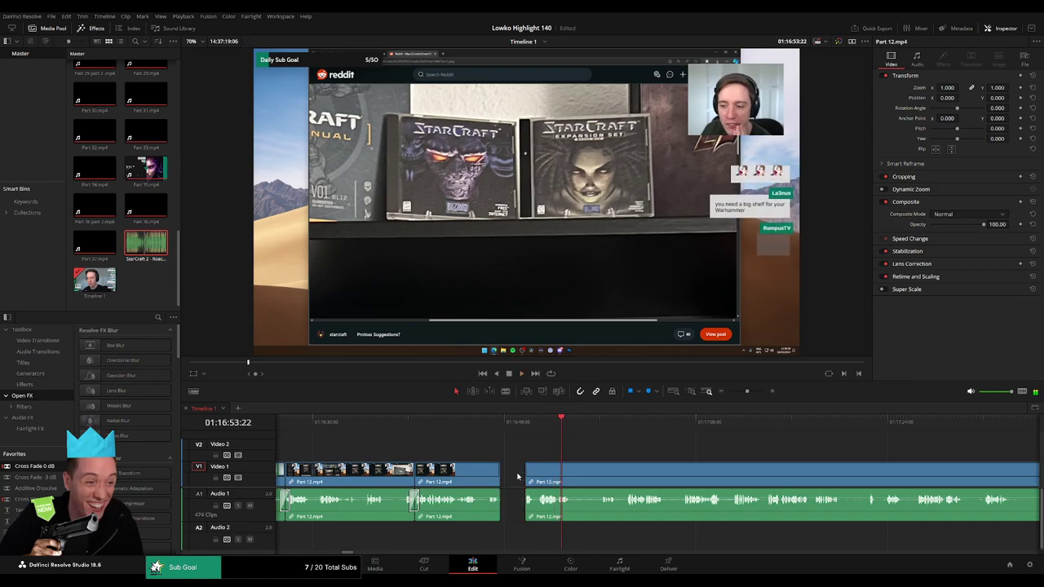
pyautogui.click(517, 477)
pyautogui.press('Delete')
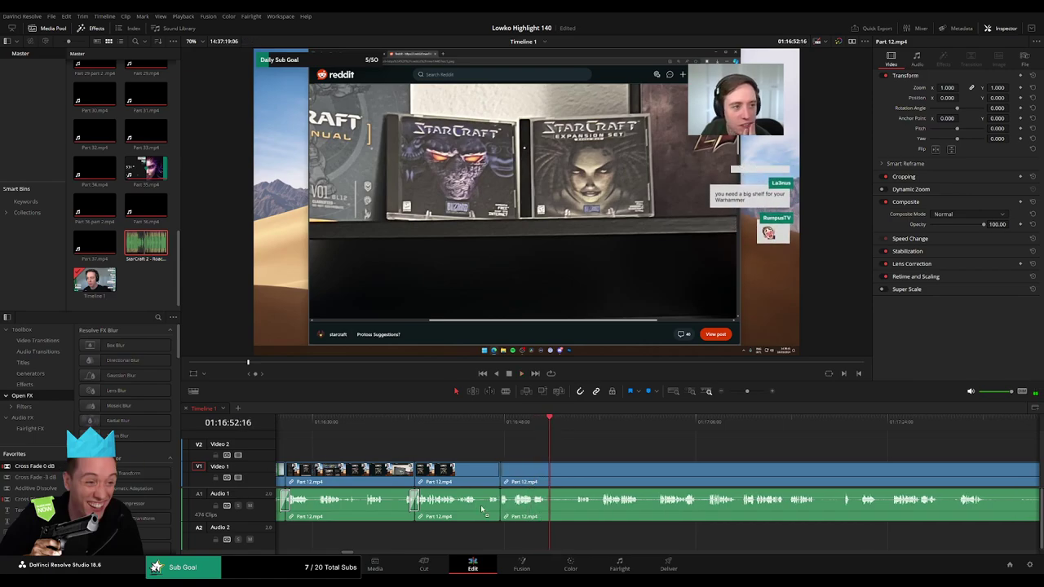
# Zoom in, cut where the following dead air ends, and ripple-delete that piece
pyautogui.click(750, 392)
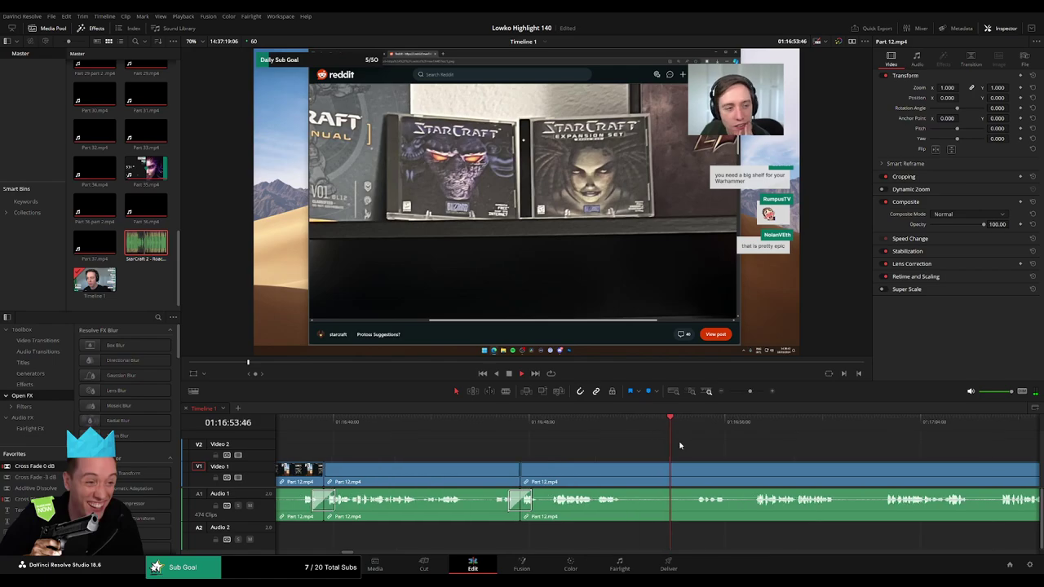
pyautogui.hscroll(3, 624, 446)
pyautogui.press('b')
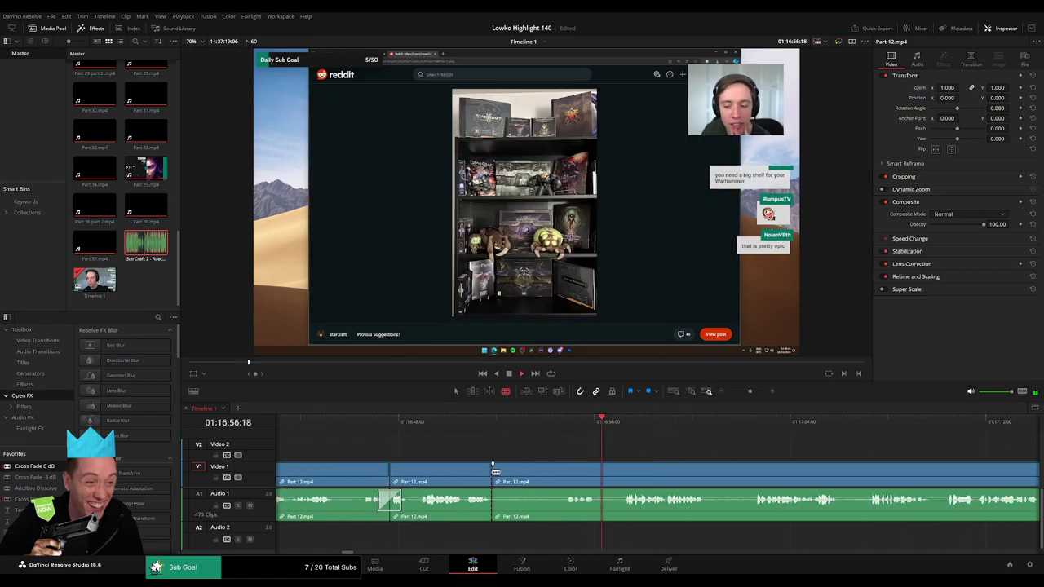
pyautogui.click(569, 476)
pyautogui.press('a')
pyautogui.click(531, 483)
pyautogui.press('Delete')
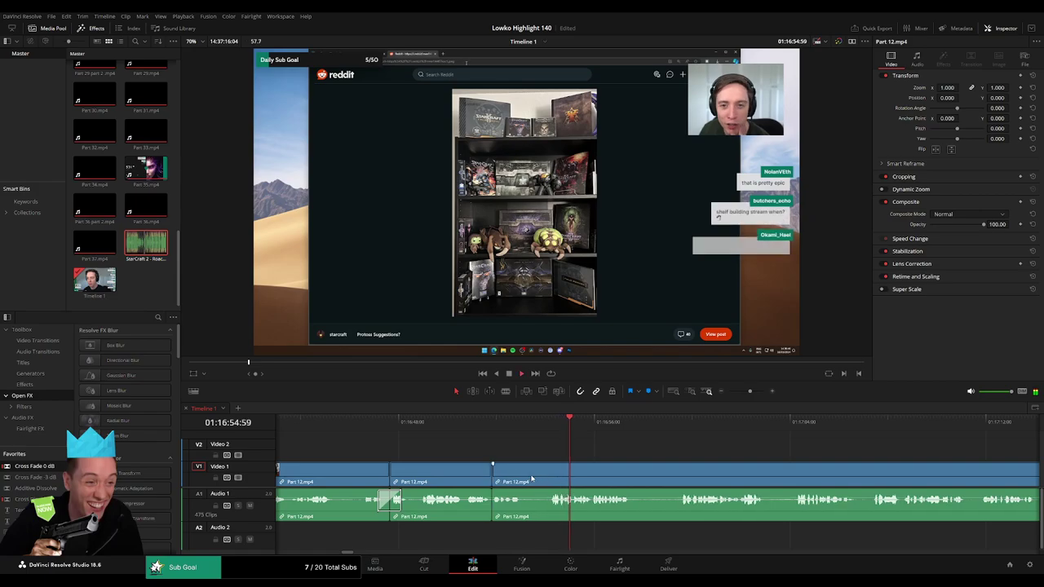
# Cut around another dead-air stretch further along and ripple-delete it
pyautogui.hscroll(3, 648, 471)
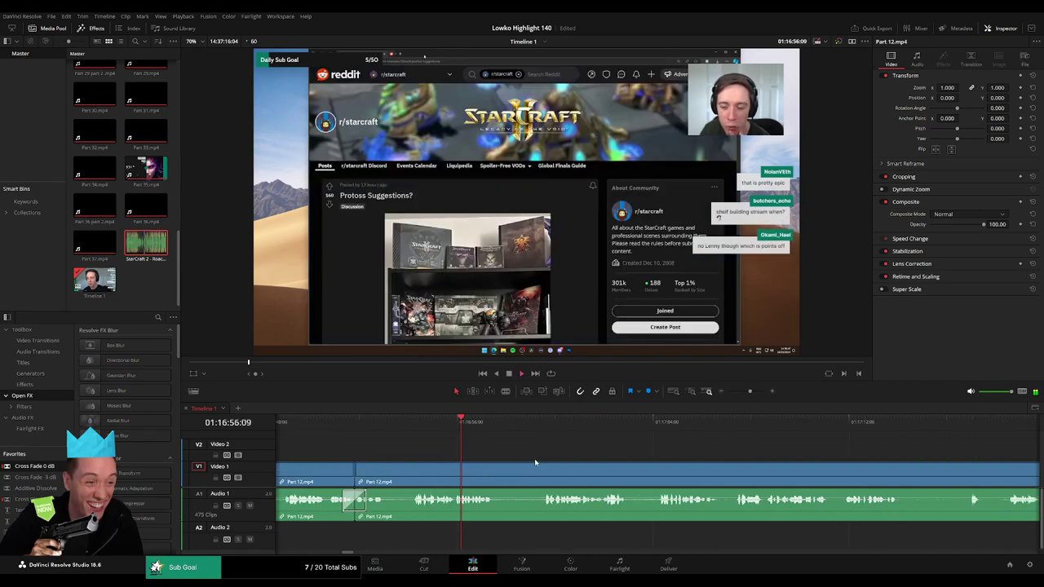
pyautogui.press('b')
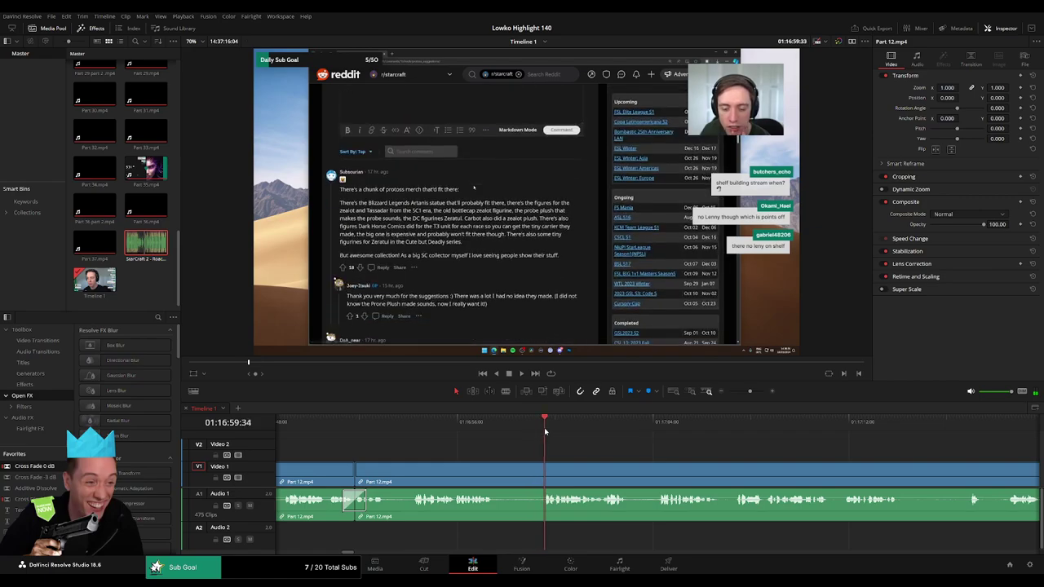
pyautogui.click(498, 477)
pyautogui.click(546, 478)
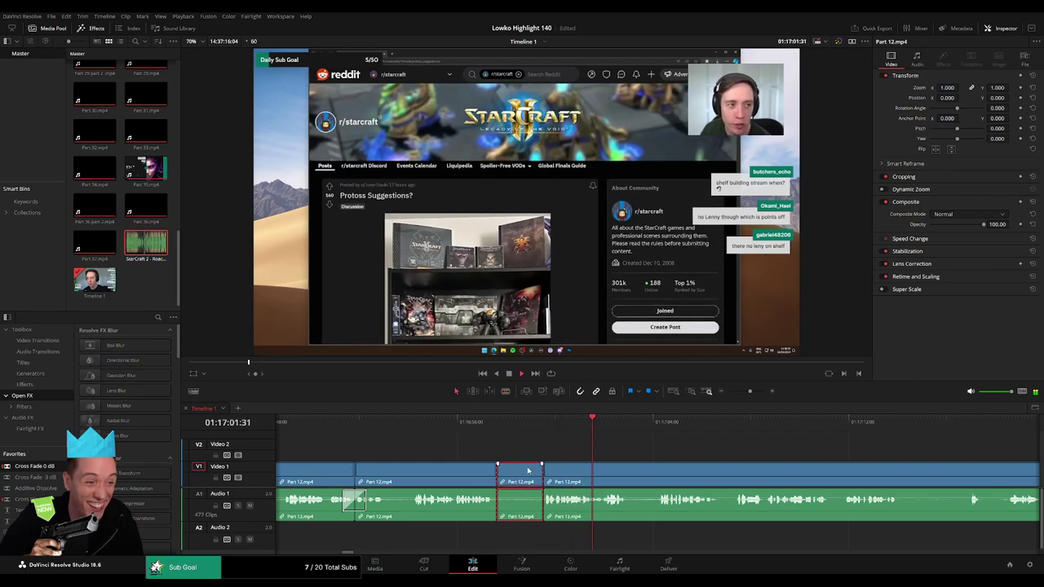
pyautogui.press('a')
pyautogui.click(522, 481)
pyautogui.press('Delete')
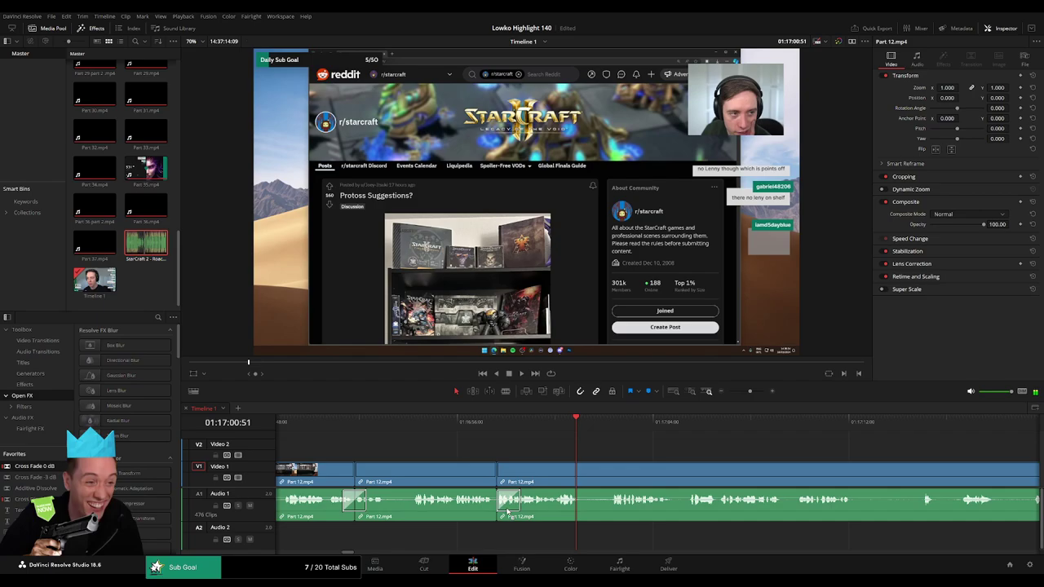
# Make the next blade cut further along the Reddit section
pyautogui.hscroll(3, 454, 477)
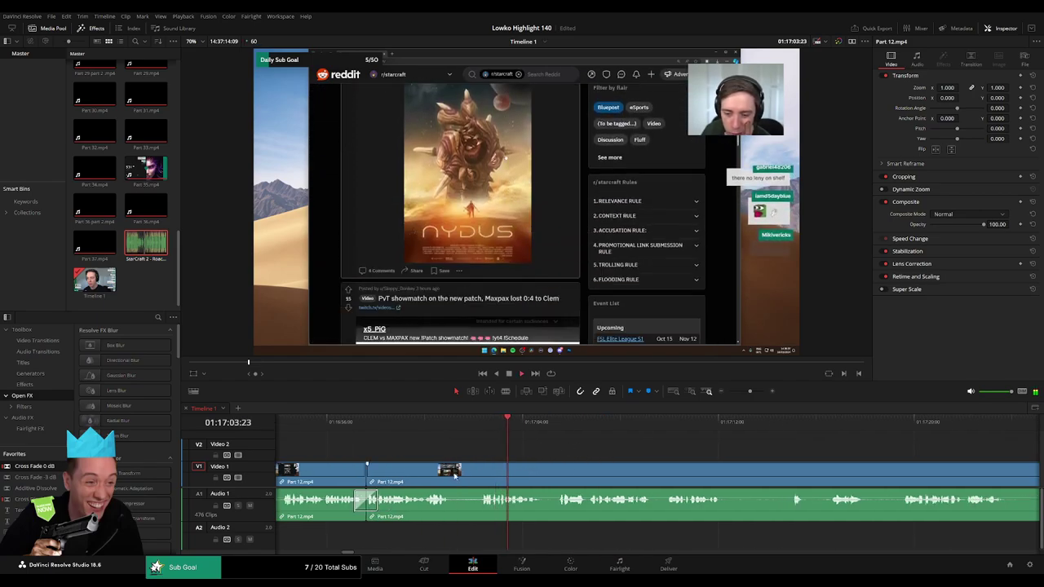
pyautogui.press('b')
pyautogui.click(455, 478)
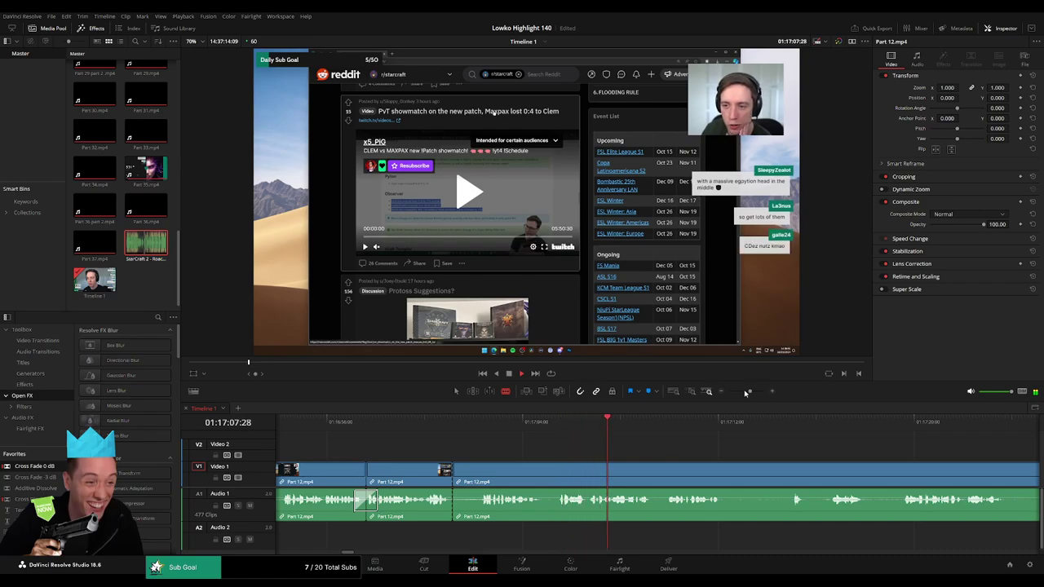
pyautogui.moveTo(747, 391); pyautogui.dragTo(732, 392)
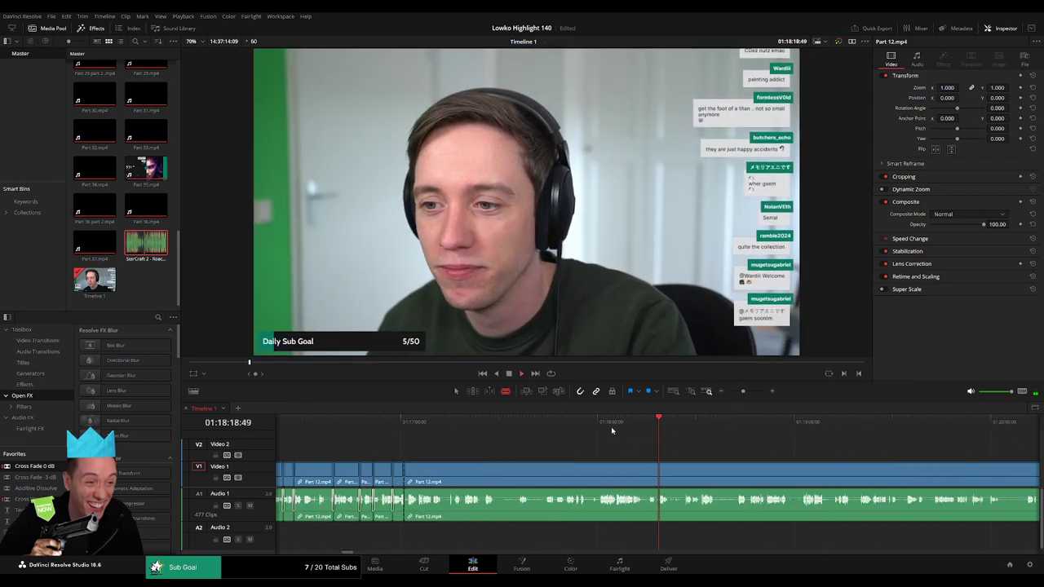
# Scrub back to the next pause, cut at the playhead, and ripple-delete the piece before it
pyautogui.click(604, 423)
pyautogui.moveTo(596, 428); pyautogui.dragTo(522, 425)
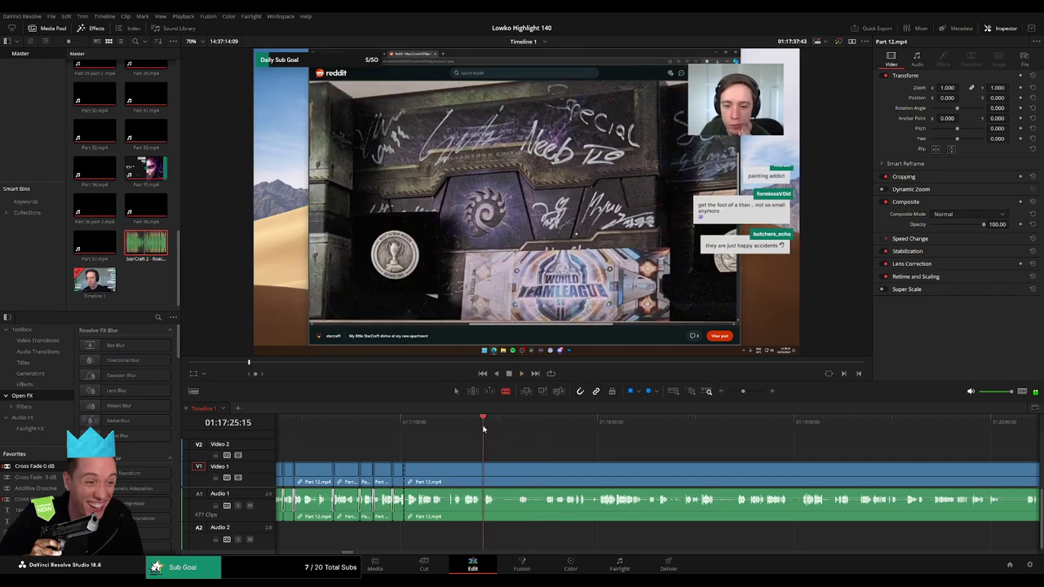
pyautogui.moveTo(483, 427); pyautogui.dragTo(449, 430)
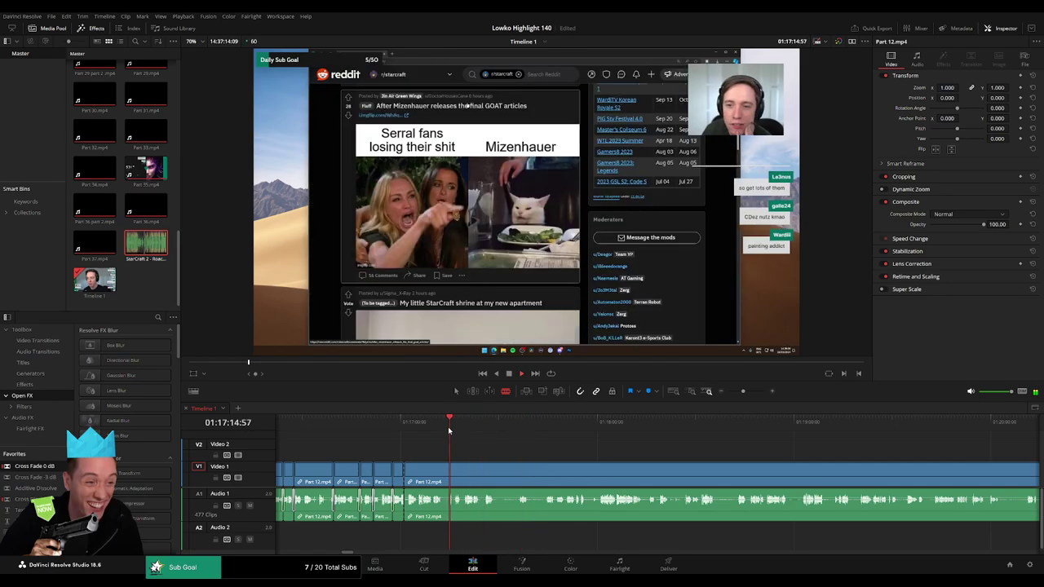
pyautogui.moveTo(742, 392); pyautogui.dragTo(750, 392)
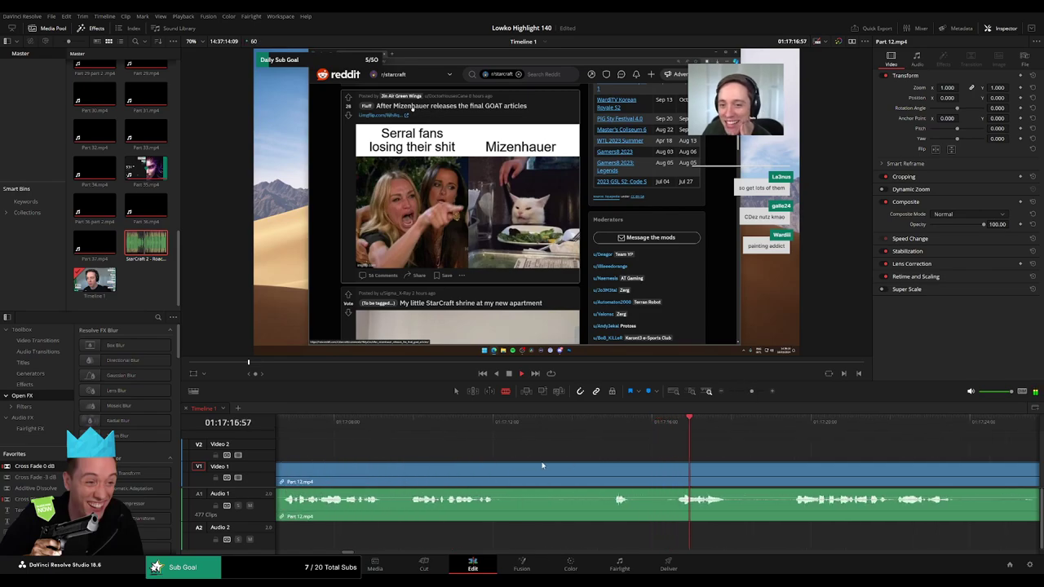
pyautogui.click(409, 434)
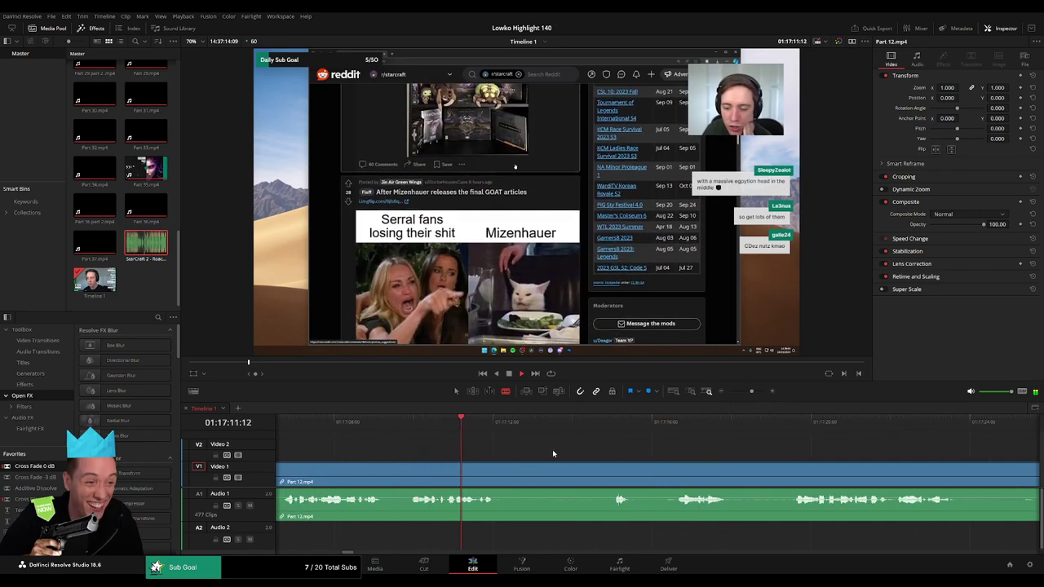
pyautogui.click(579, 435)
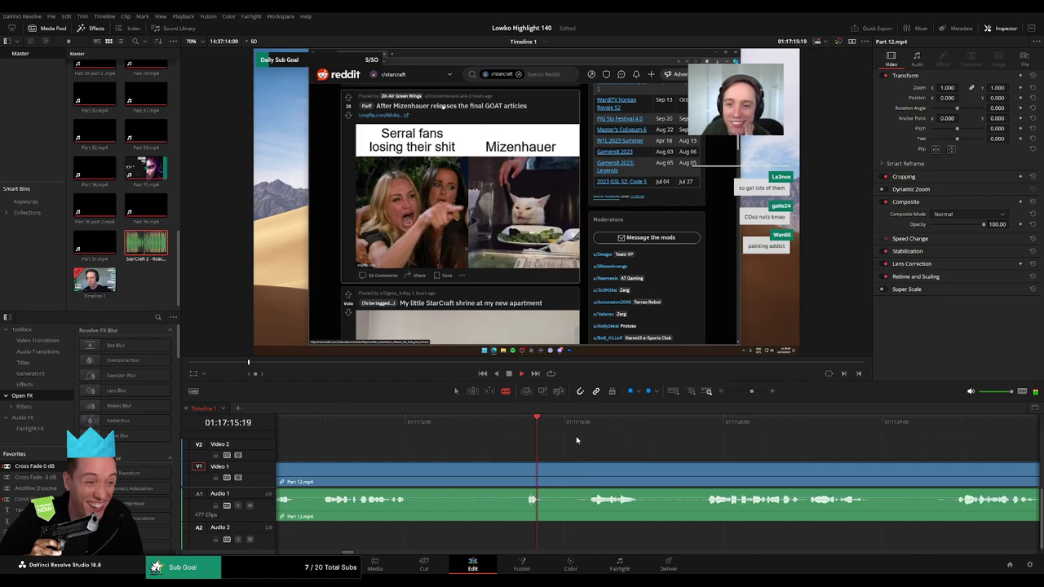
pyautogui.click(578, 473)
pyautogui.press('a')
pyautogui.click(566, 476)
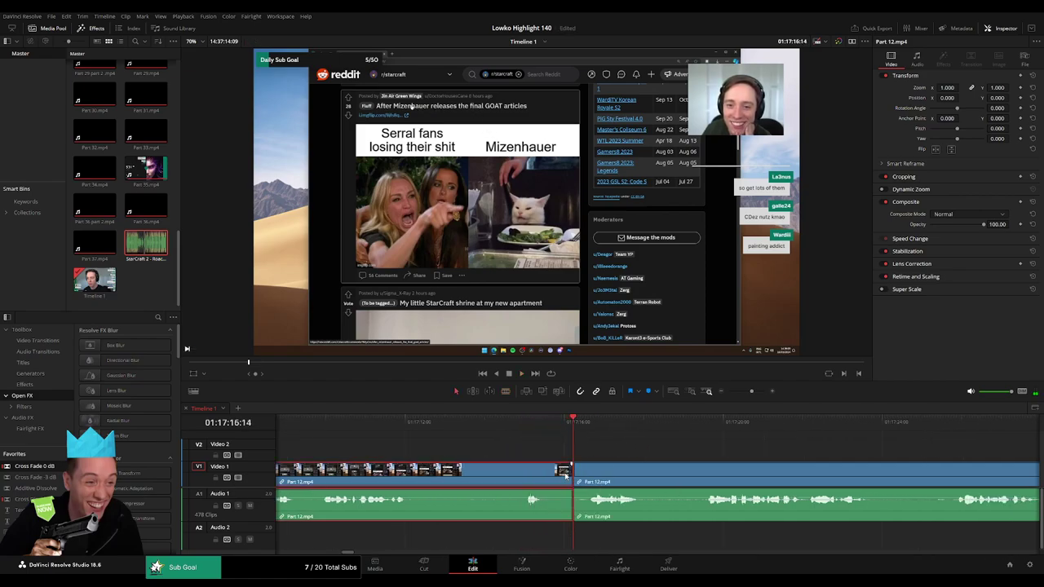
pyautogui.press('Delete')
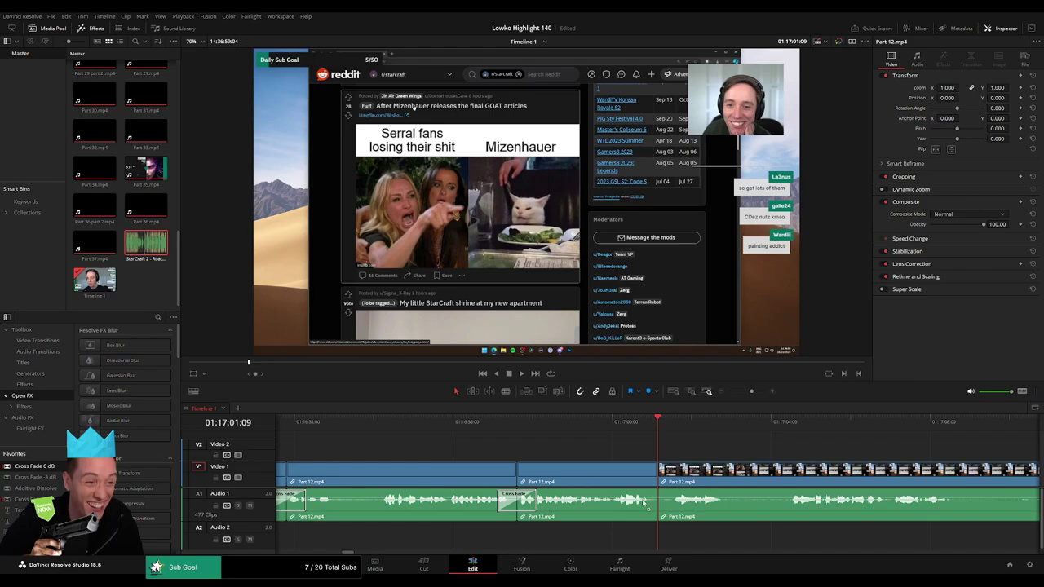
# Place an audio Cross Fade centred on the new A1 cut, then trim the clip end to the next pause
pyautogui.moveTo(42, 468); pyautogui.dragTo(659, 499)
pyautogui.press('space')
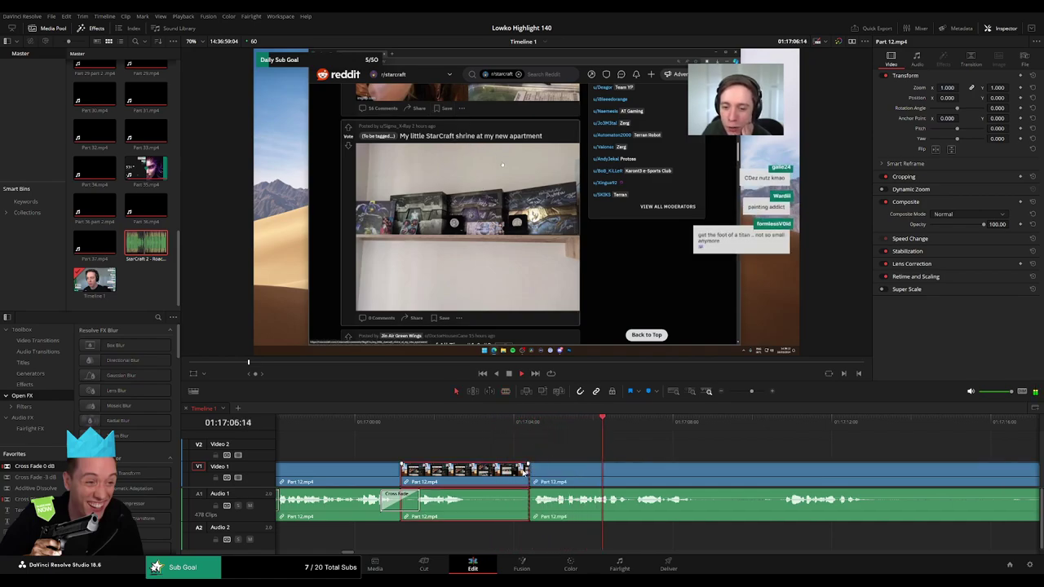
pyautogui.hotkey('ctrl', 'z')
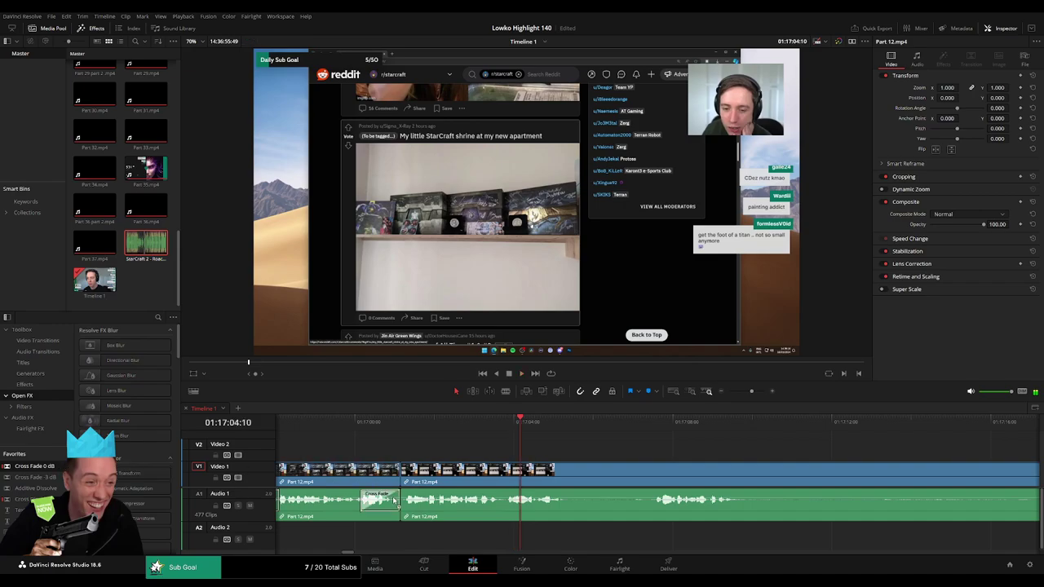
pyautogui.moveTo(394, 500); pyautogui.dragTo(415, 500)
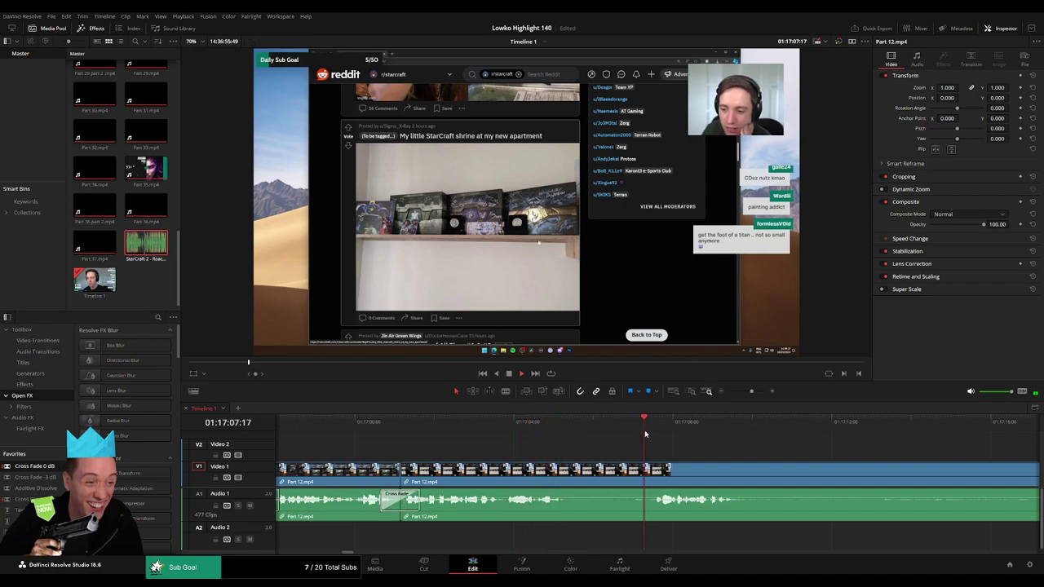
pyautogui.moveTo(581, 475); pyautogui.dragTo(640, 476)
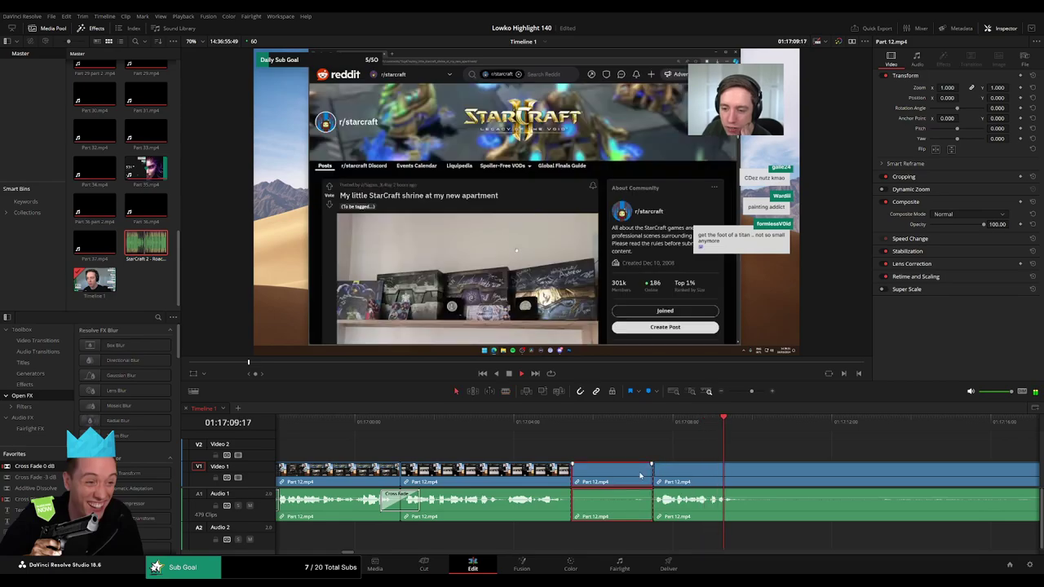
# Undo the last edit and scrub ahead through the shrine-photo section to where the dead air ends
pyautogui.hotkey('ctrl', 'z')
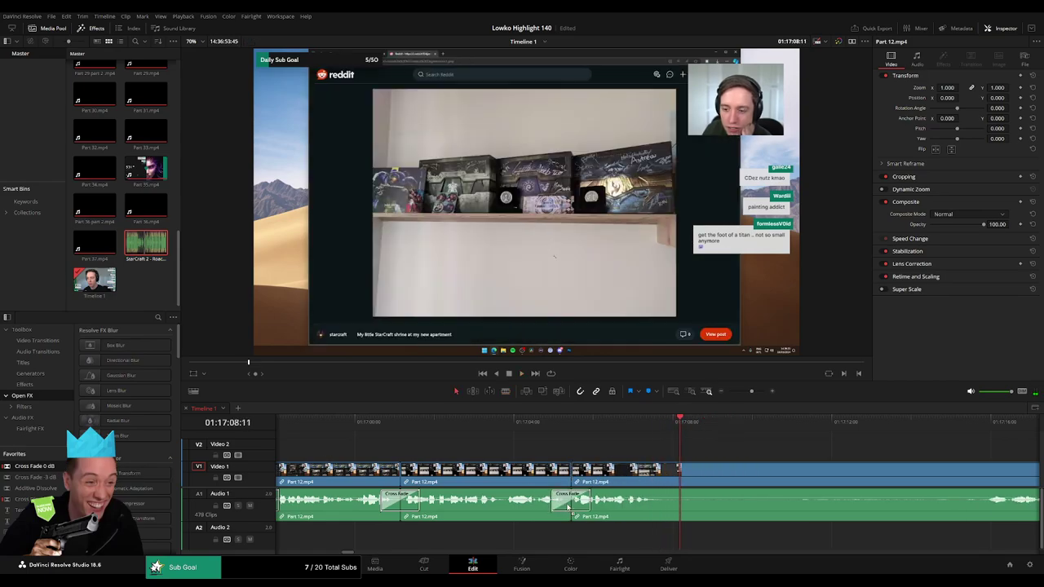
pyautogui.hscroll(3, 530, 490)
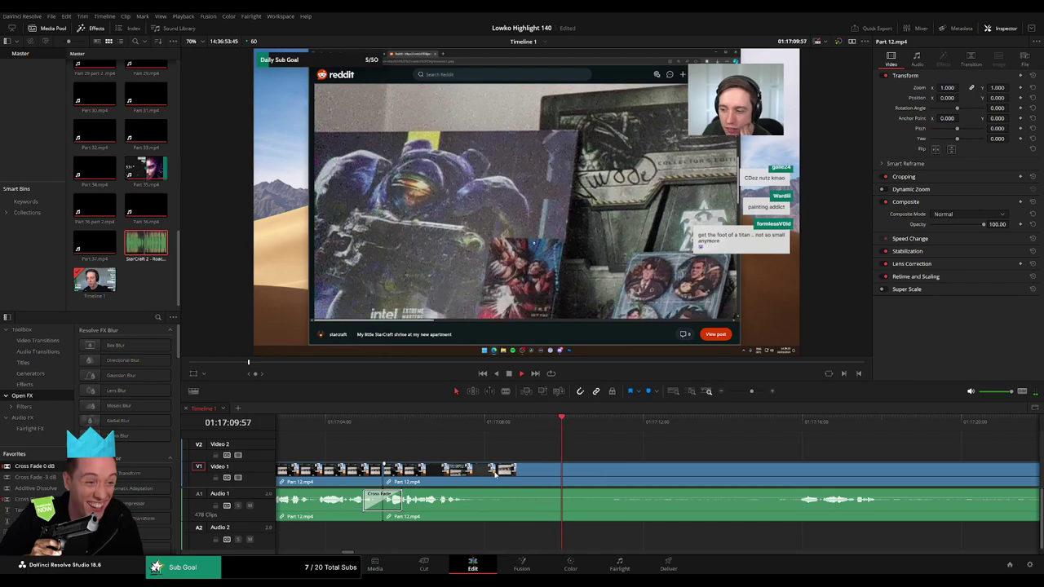
pyautogui.press('b')
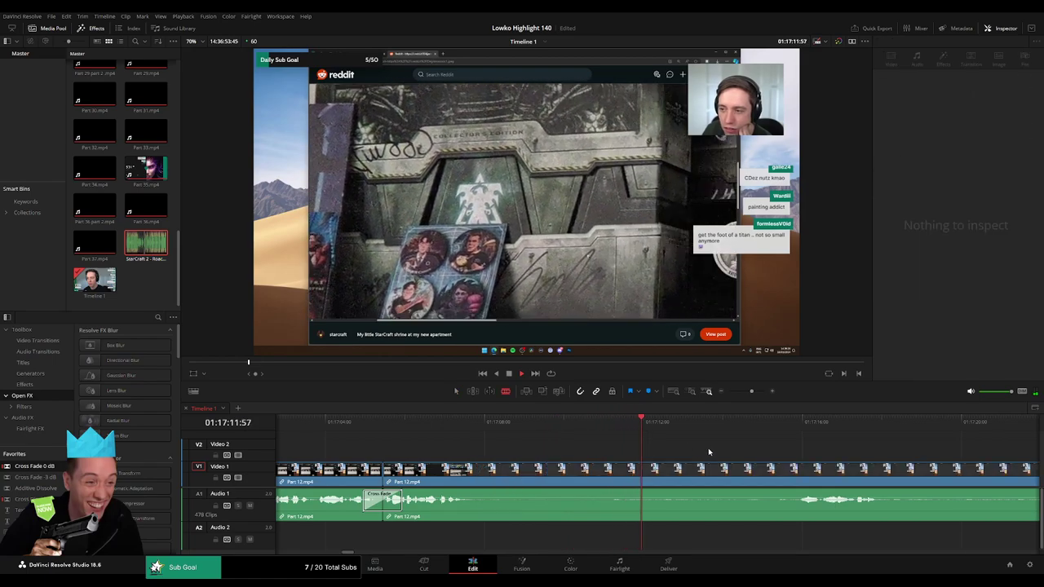
pyautogui.hscroll(3, 598, 448)
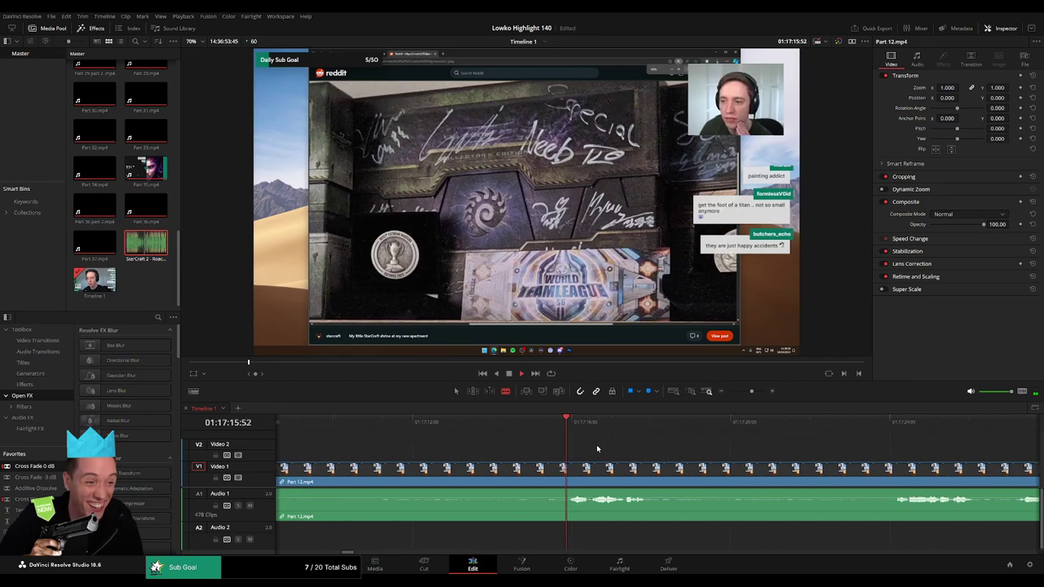
pyautogui.hscroll(1, 620, 450)
pyautogui.hscroll(2, 679, 448)
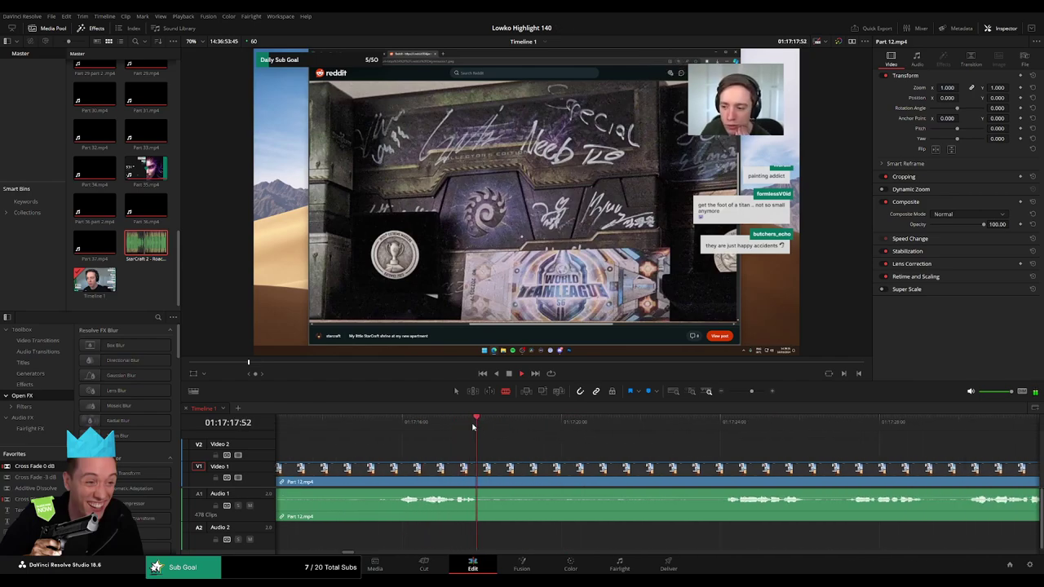
pyautogui.moveTo(549, 429); pyautogui.dragTo(711, 434)
pyautogui.hscroll(3, 559, 443)
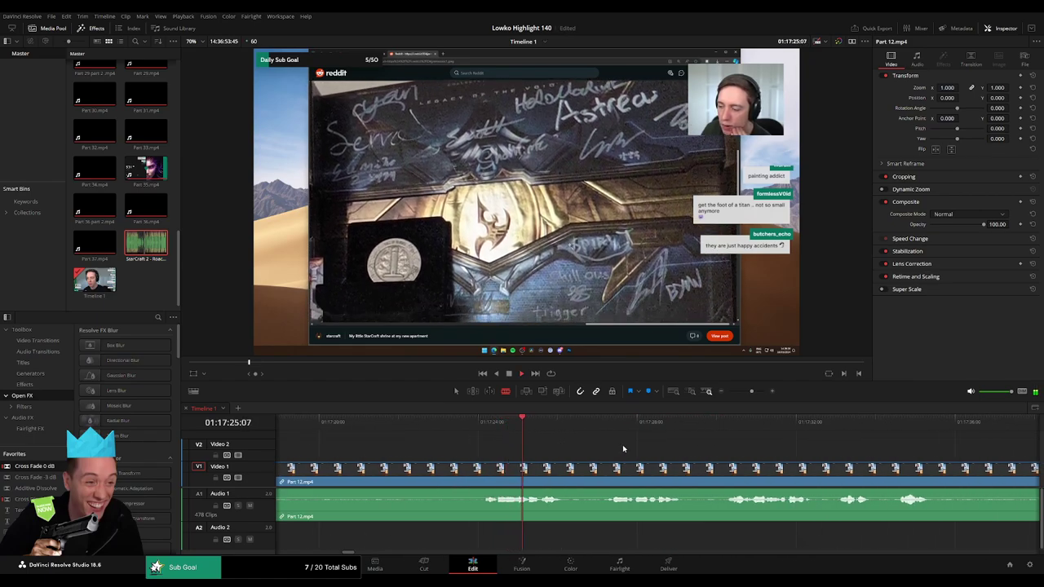
pyautogui.hscroll(1, 514, 444)
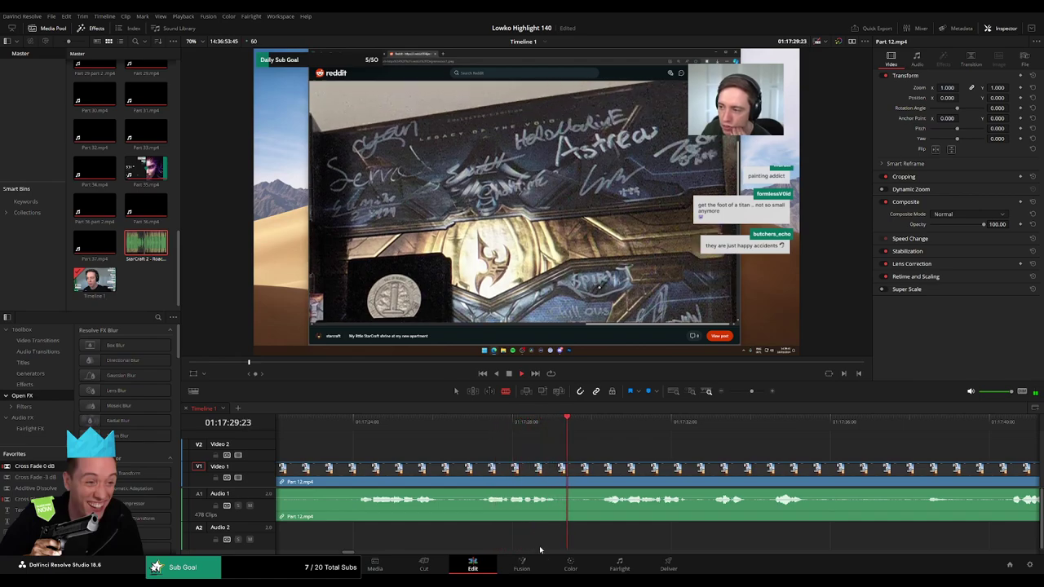
pyautogui.hscroll(1, 584, 445)
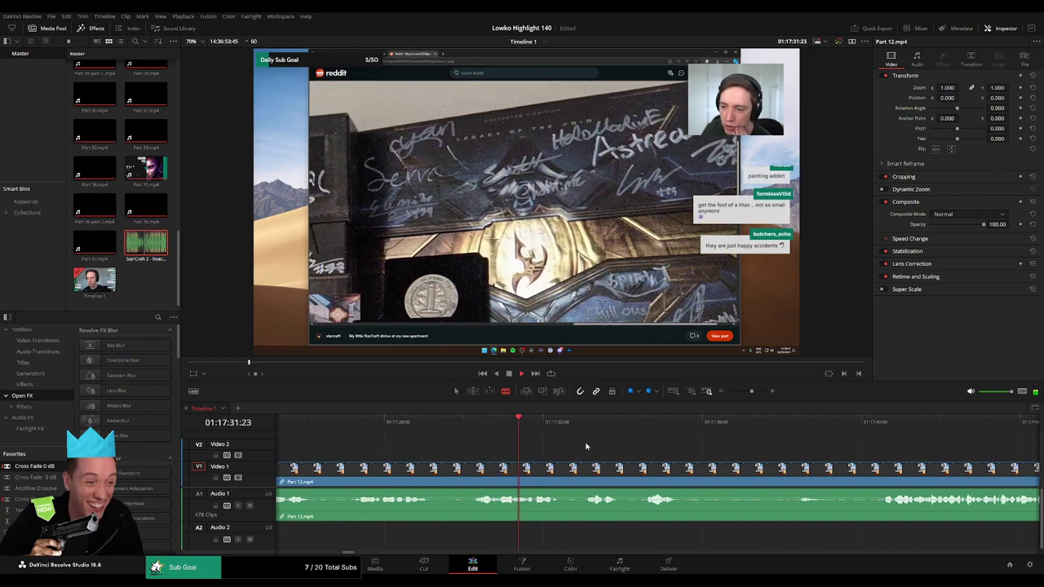
pyautogui.hscroll(1, 532, 447)
pyautogui.hscroll(1, 522, 447)
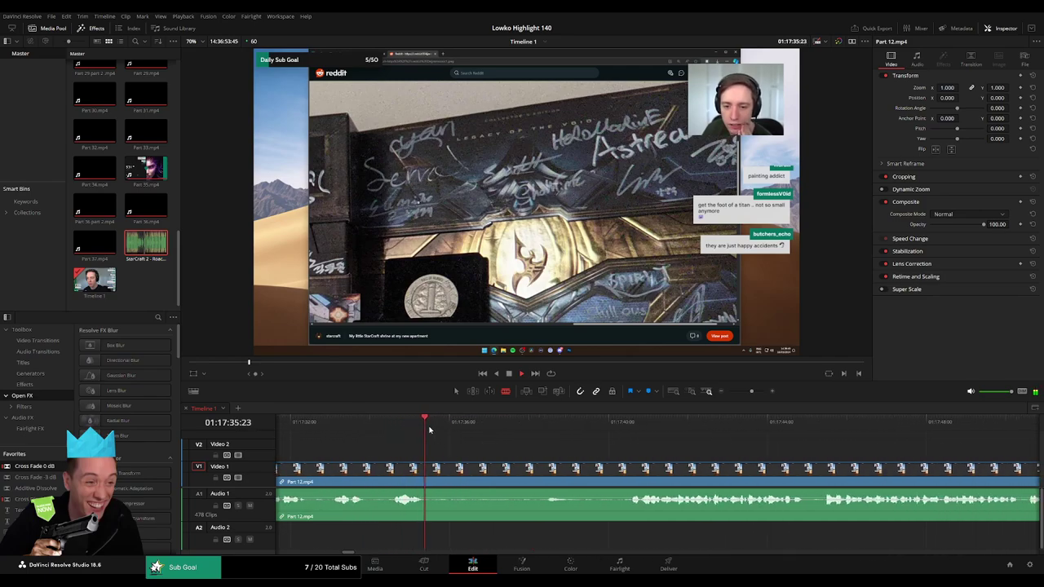
pyautogui.click(520, 432)
pyautogui.moveTo(520, 432); pyautogui.dragTo(550, 434)
# Cut both sides of the shrine-photo dead air, slide the later clip left to close the gap, and trim the kept piece
pyautogui.click(433, 470)
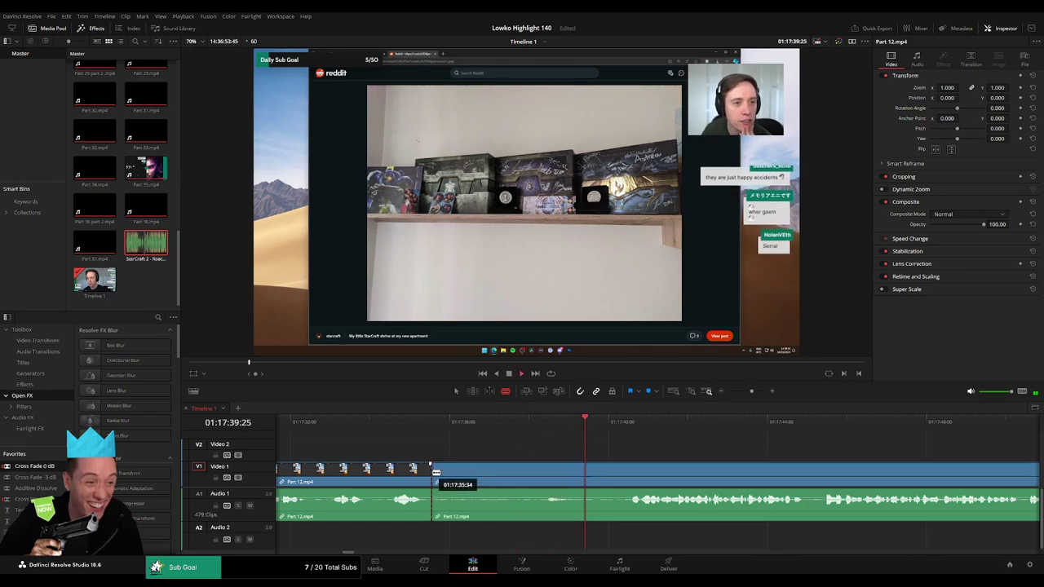
pyautogui.click(541, 474)
pyautogui.press('a')
pyautogui.moveTo(526, 472); pyautogui.dragTo(513, 471)
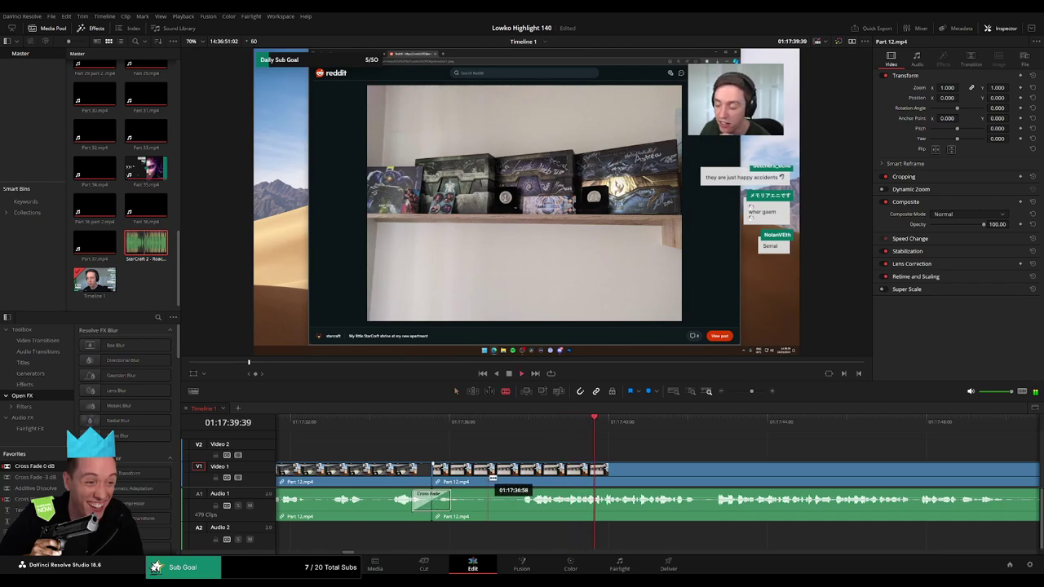
pyautogui.moveTo(492, 478); pyautogui.dragTo(489, 478)
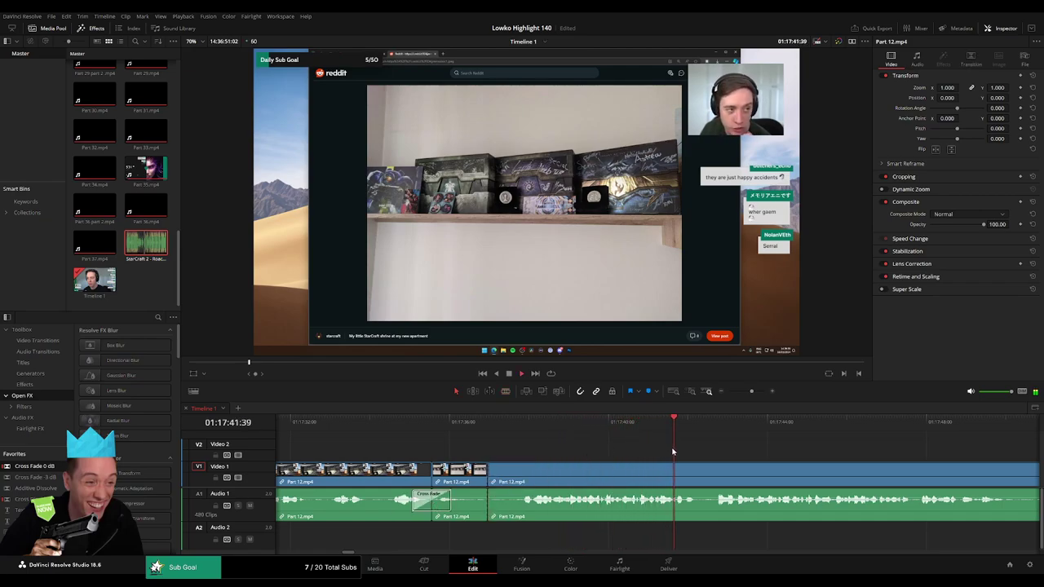
pyautogui.moveTo(751, 392)
pyautogui.mouseDown()
pyautogui.moveTo(732, 393)
pyautogui.moveTo(745, 394)
pyautogui.mouseUp()
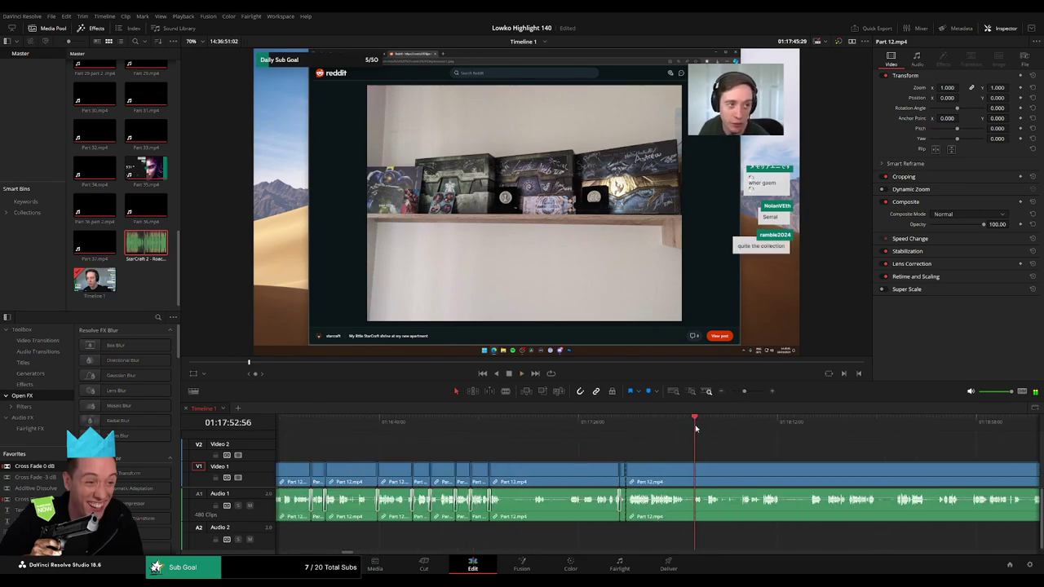
pyautogui.moveTo(696, 428); pyautogui.dragTo(611, 433)
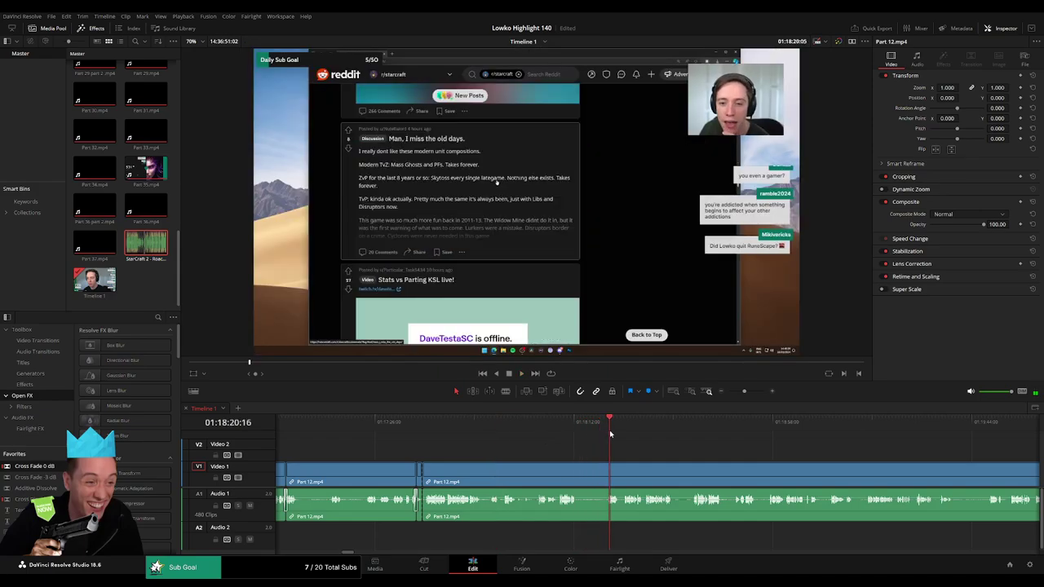
pyautogui.press('space')
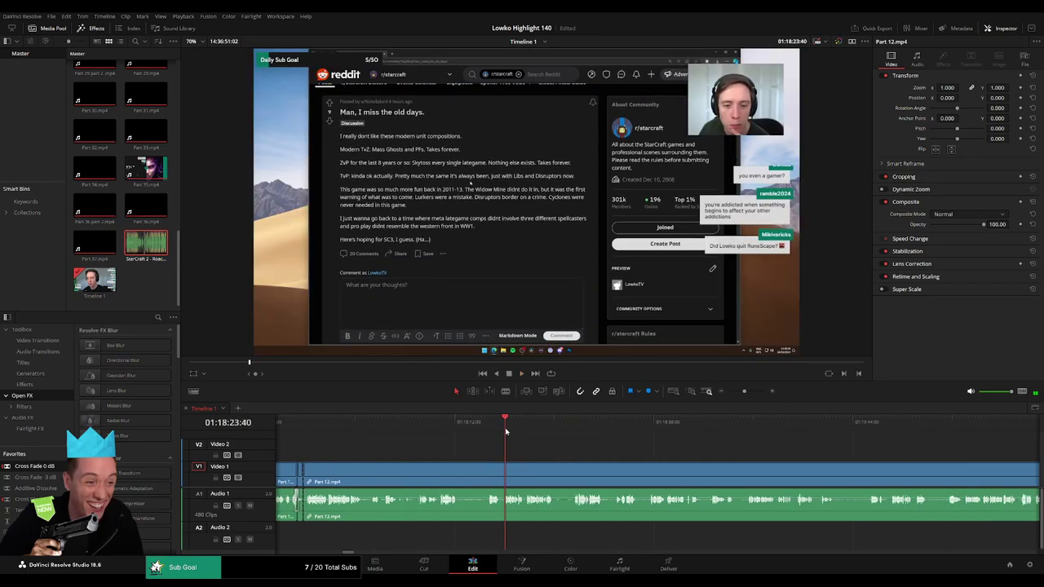
pyautogui.moveTo(517, 431)
pyautogui.mouseDown()
pyautogui.moveTo(757, 439)
pyautogui.moveTo(772, 429)
pyautogui.mouseUp()
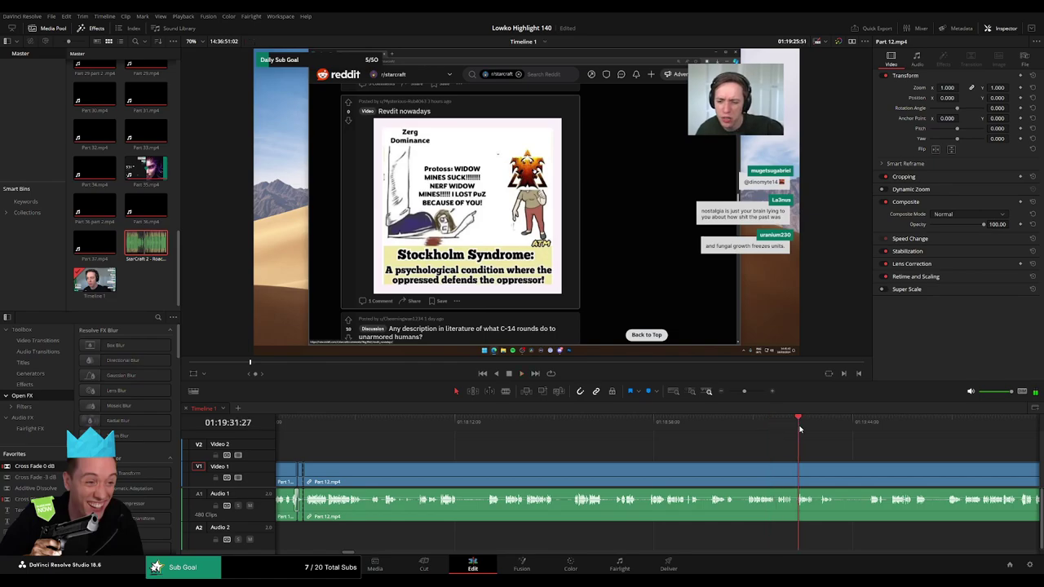
pyautogui.moveTo(800, 429)
pyautogui.mouseDown()
pyautogui.moveTo(636, 430)
pyautogui.moveTo(733, 429)
pyautogui.mouseUp()
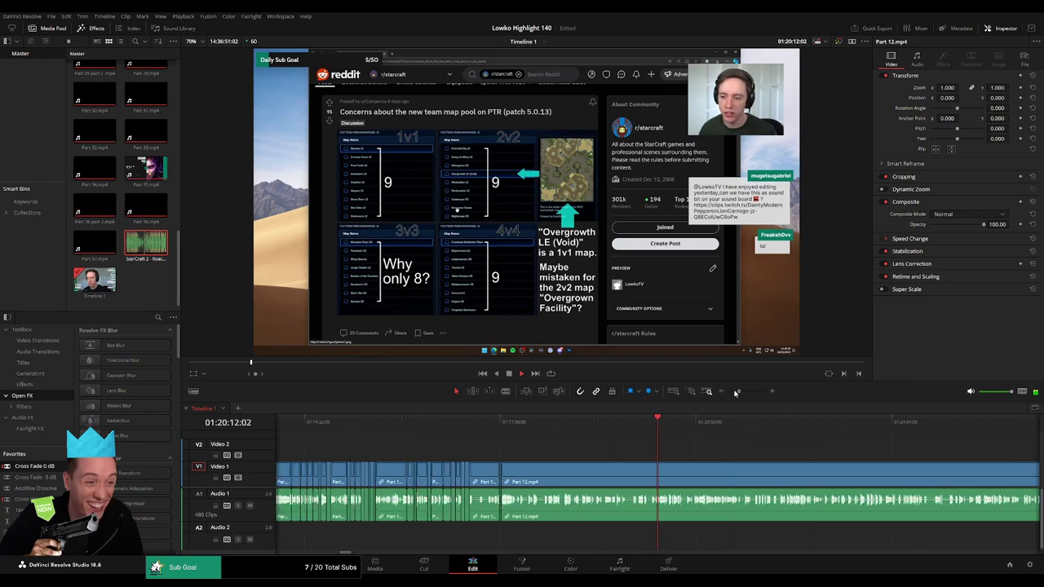
pyautogui.scroll(-5, 749, 417)
pyautogui.click(696, 421)
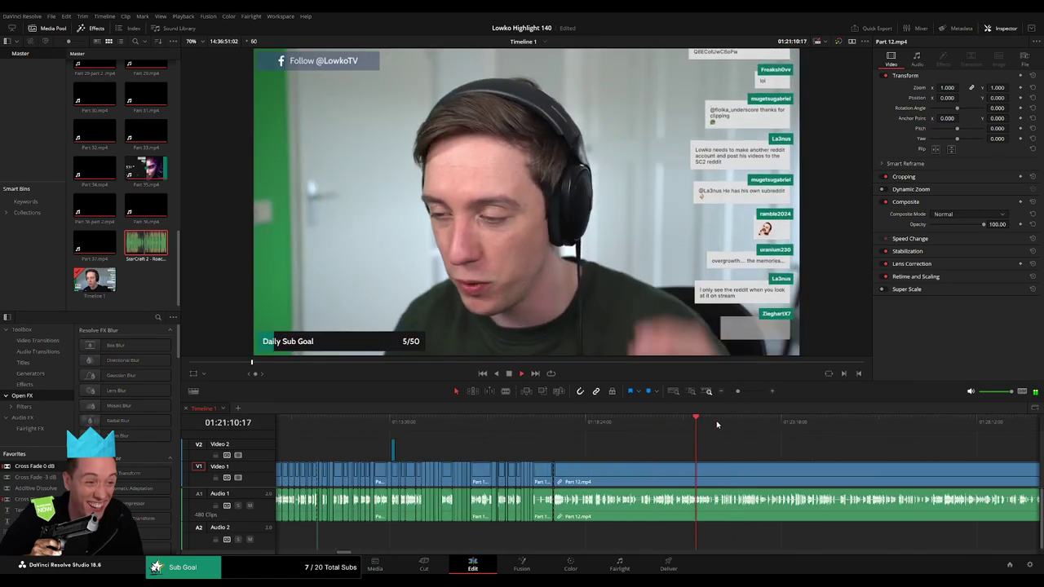
pyautogui.click(804, 422)
pyautogui.click(867, 423)
# Find the end of Part 12 and ripple-delete its remaining tail so Part 13 follows directly
pyautogui.click(909, 423)
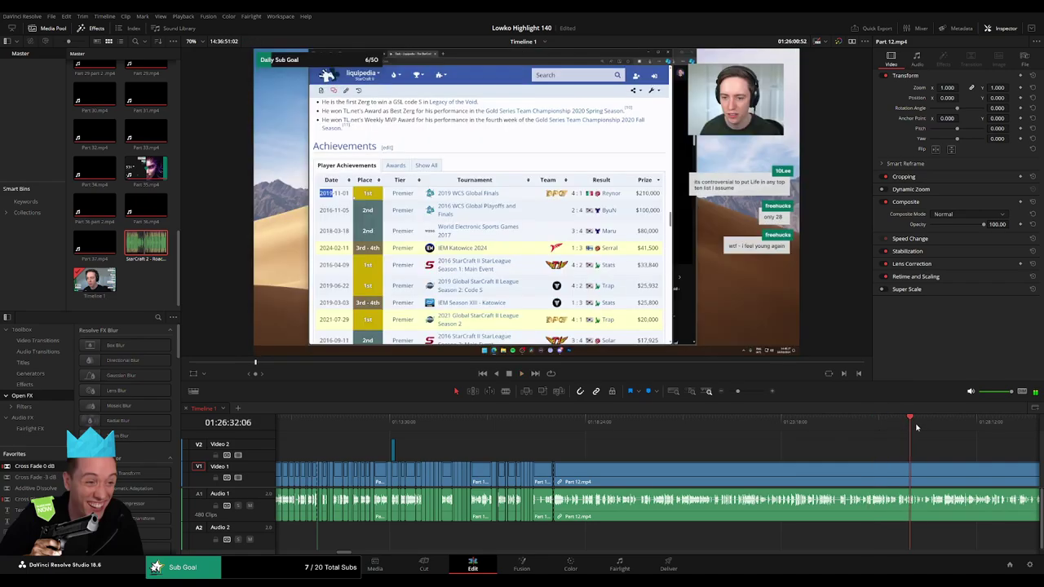
pyautogui.click(932, 423)
pyautogui.moveTo(737, 391); pyautogui.dragTo(729, 392)
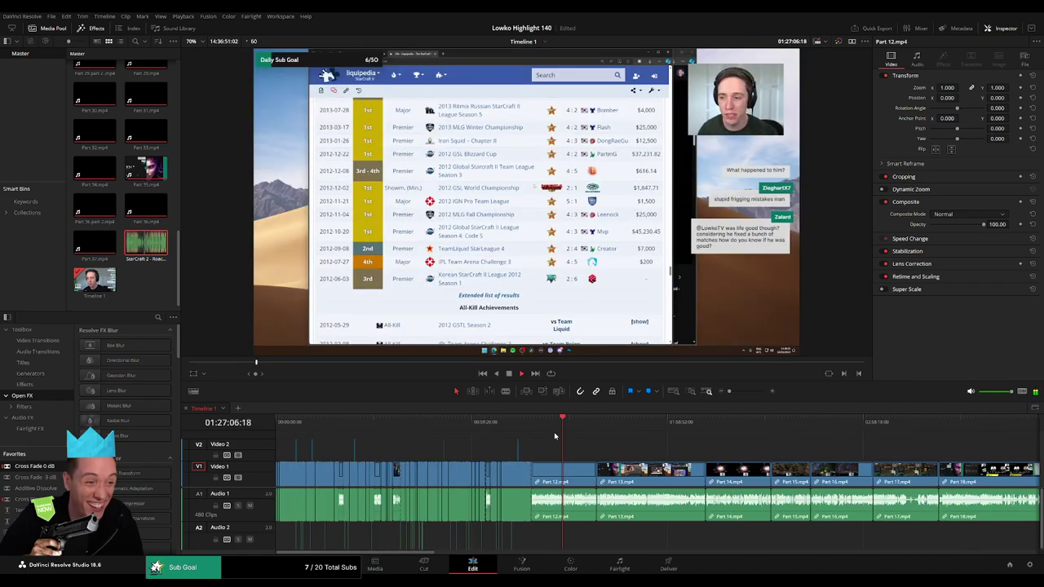
pyautogui.moveTo(575, 428); pyautogui.dragTo(589, 428)
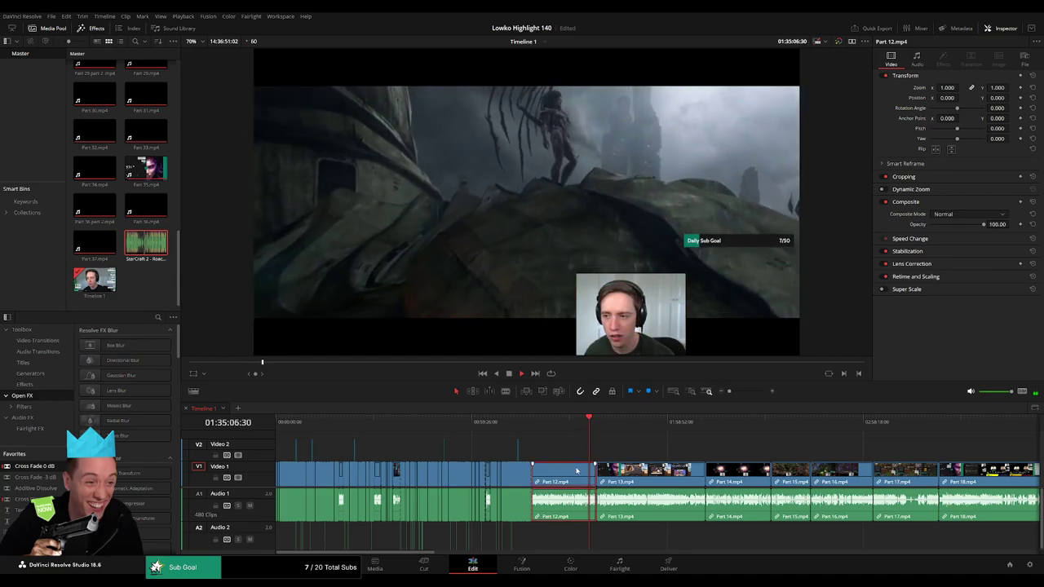
pyautogui.press('Delete')
# Scrub into and play back the Part 13 webcam footage
pyautogui.hotkey('ctrl', '=')
pyautogui.hotkey('ctrl', '=')
pyautogui.hotkey('ctrl', '=')
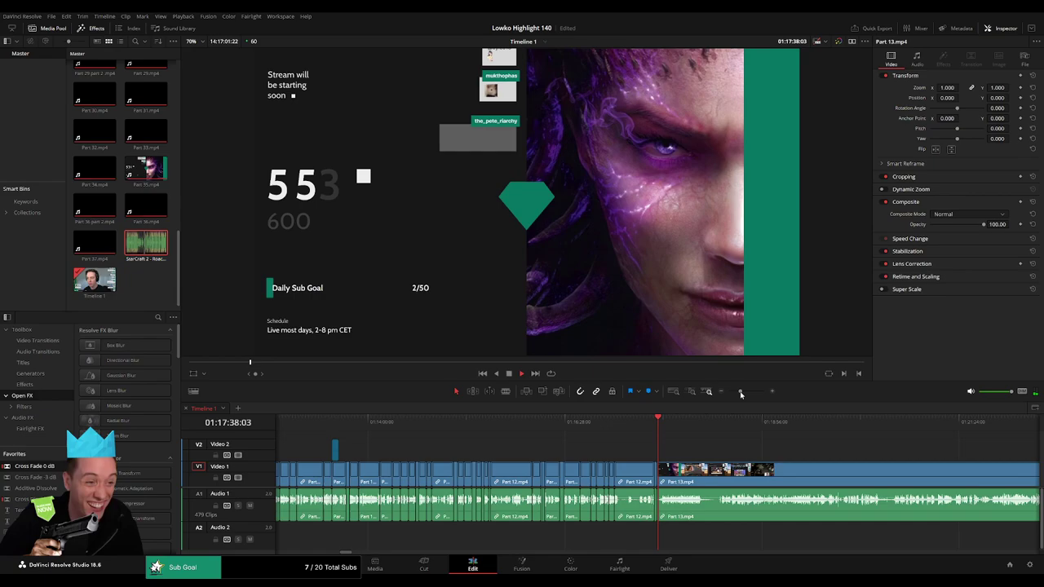
pyautogui.click(762, 421)
pyautogui.hscroll(5, 813, 454)
pyautogui.click(516, 424)
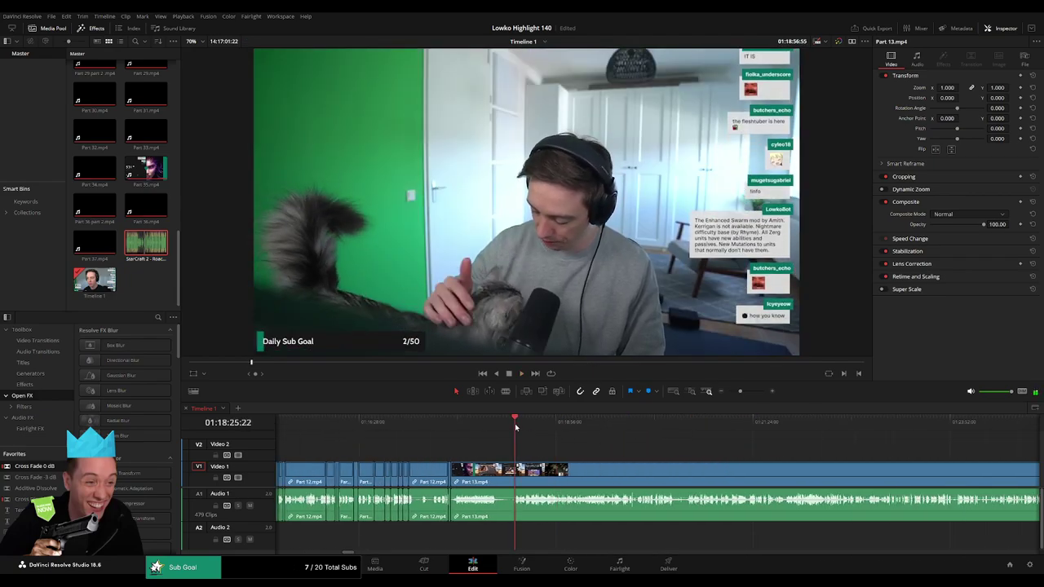
pyautogui.moveTo(540, 423); pyautogui.dragTo(655, 432)
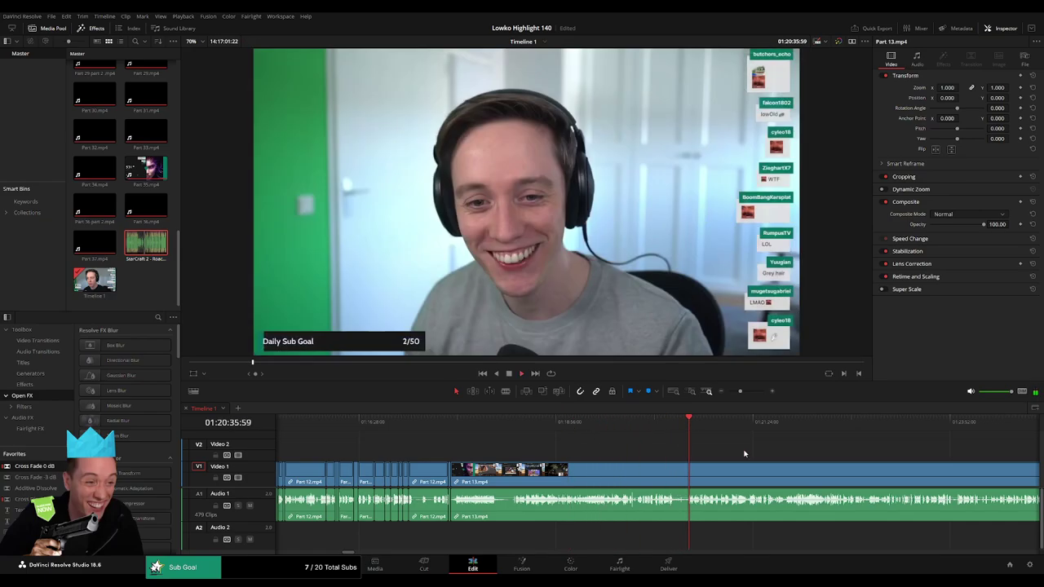
pyautogui.press('space')
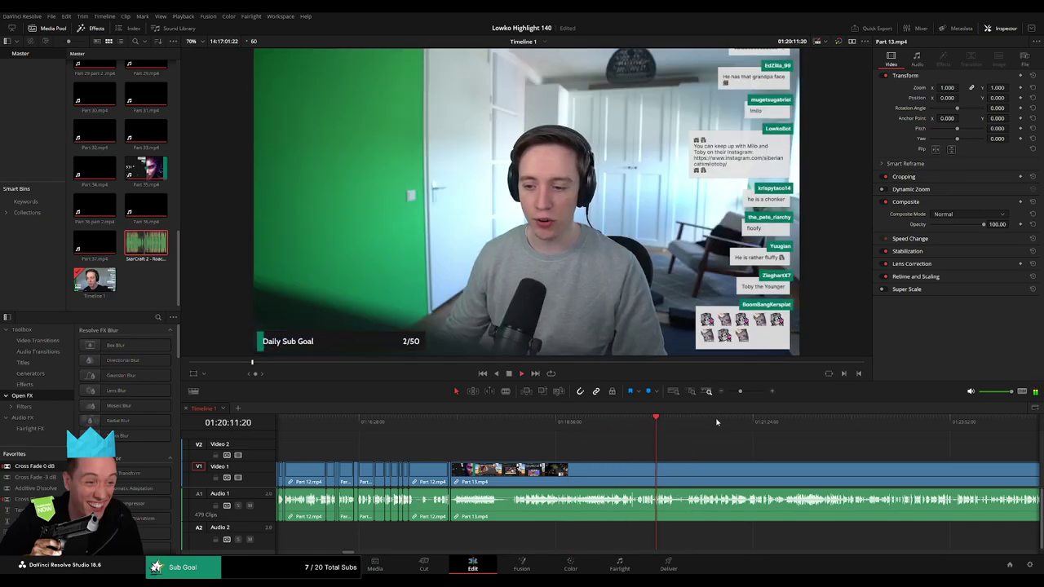
pyautogui.moveTo(739, 391); pyautogui.dragTo(745, 391)
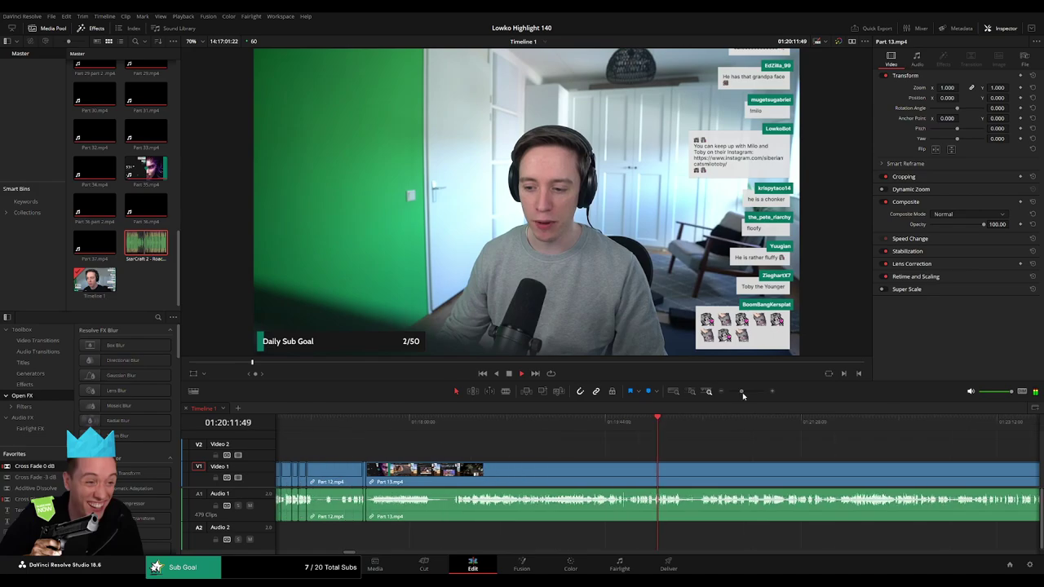
pyautogui.click(578, 426)
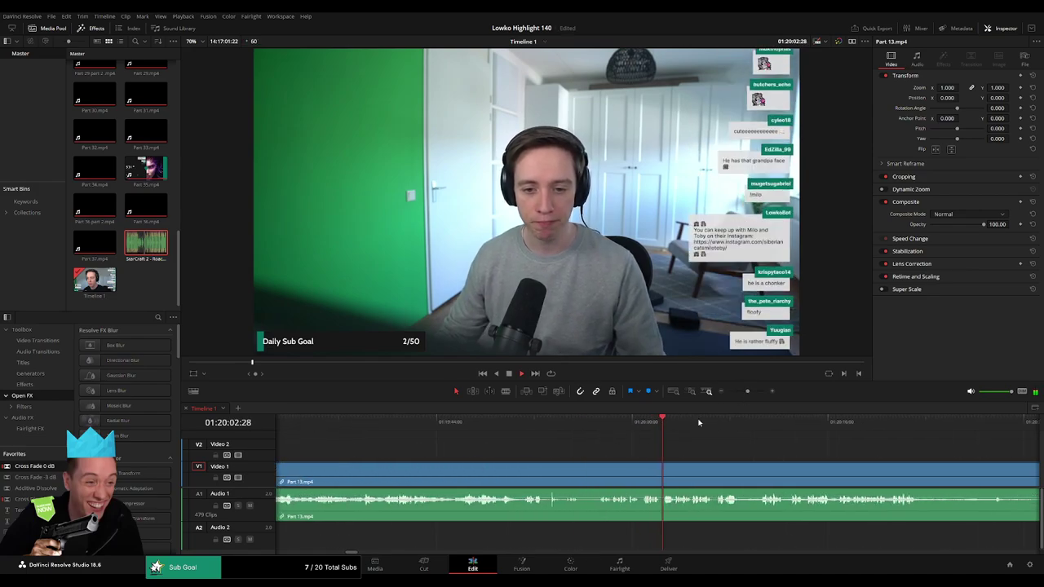
pyautogui.click(603, 425)
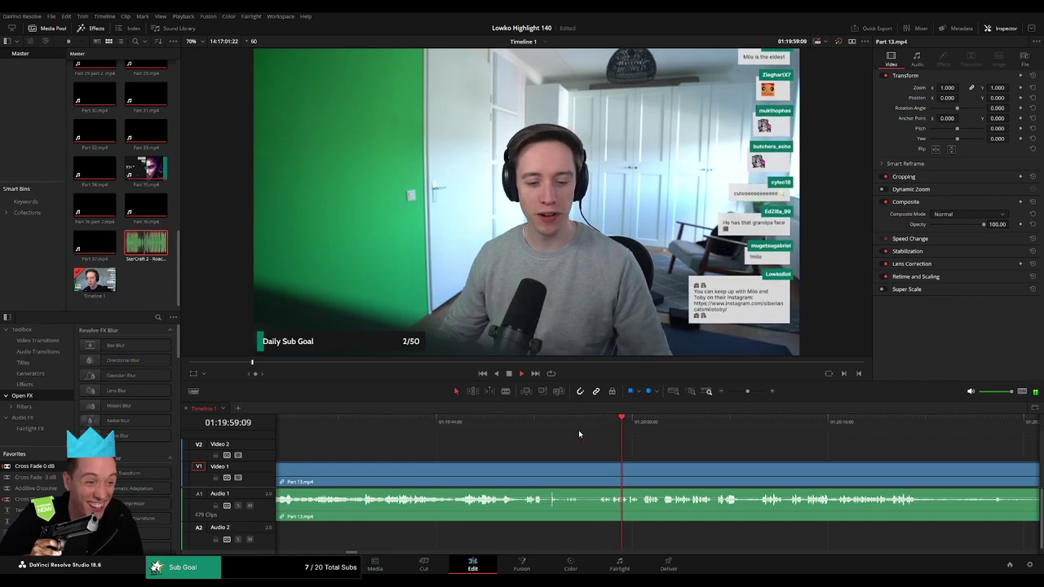
pyautogui.click(445, 425)
# Step back to the cat moment, replay it, and blade-split Part 13 at the cut point
pyautogui.hscroll(-3, 430, 453)
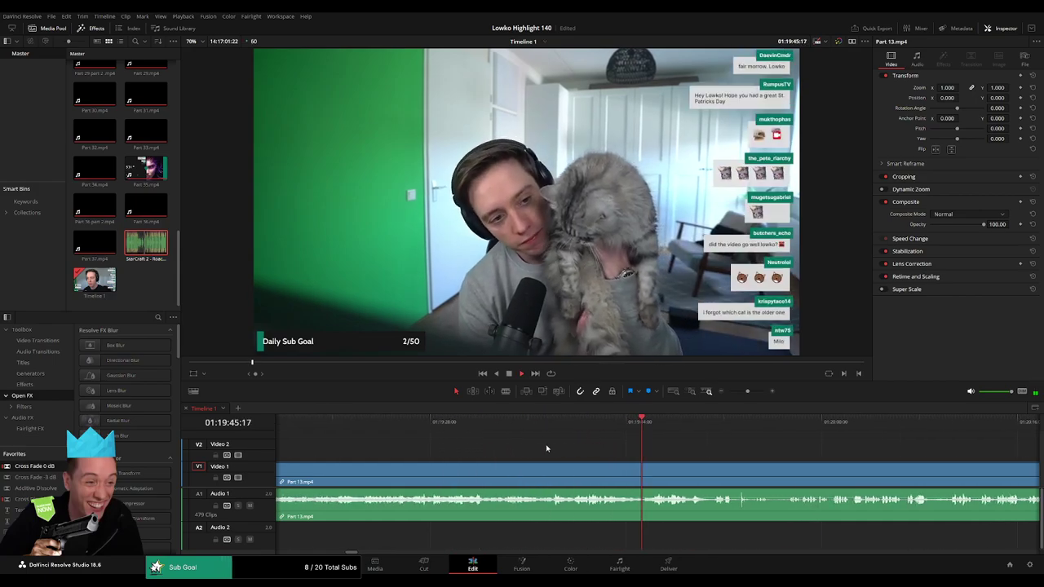
pyautogui.click(436, 447)
pyautogui.hscroll(-3, 430, 444)
pyautogui.click(415, 447)
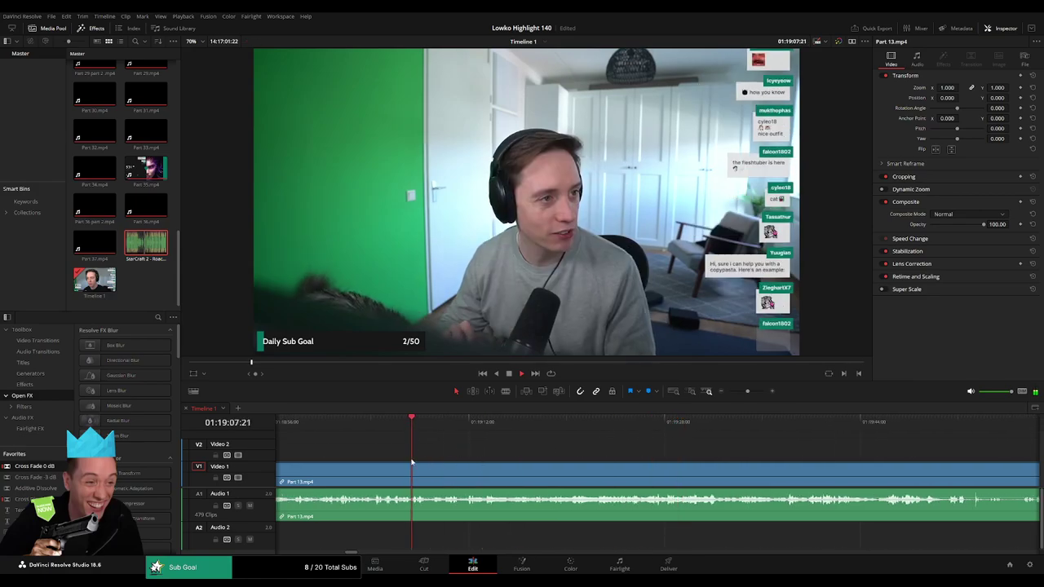
pyautogui.hscroll(-3, 479, 457)
pyautogui.click(443, 447)
pyautogui.hscroll(-3, 512, 451)
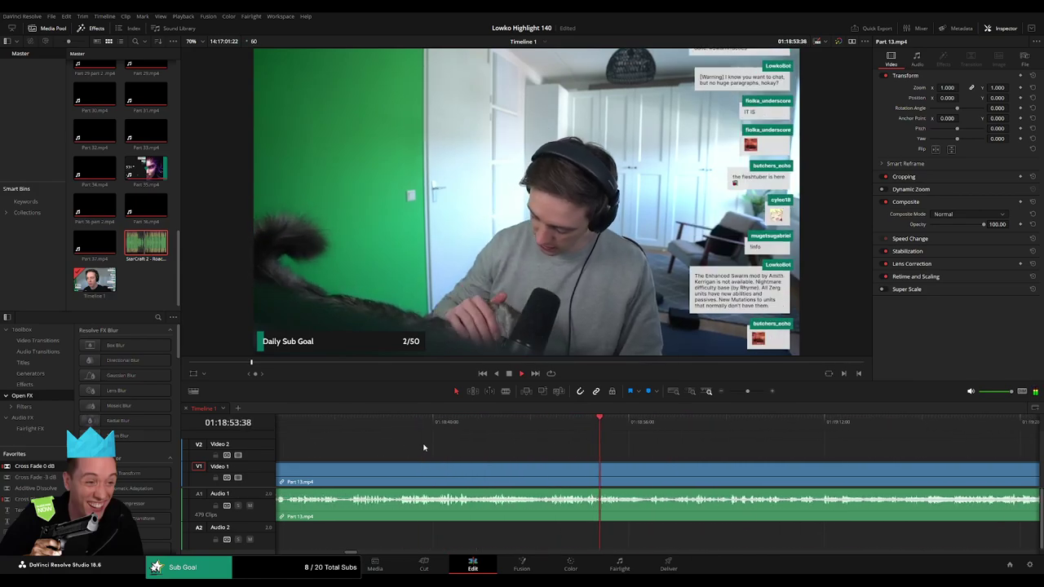
pyautogui.click(389, 447)
pyautogui.hscroll(-3, 591, 448)
pyautogui.hscroll(-2, 591, 447)
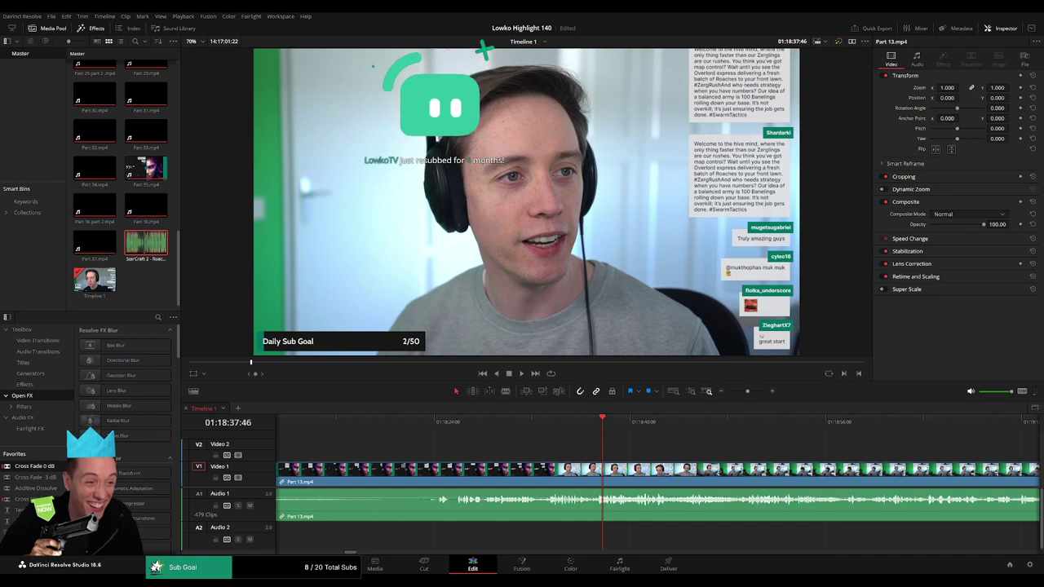
pyautogui.click(490, 422)
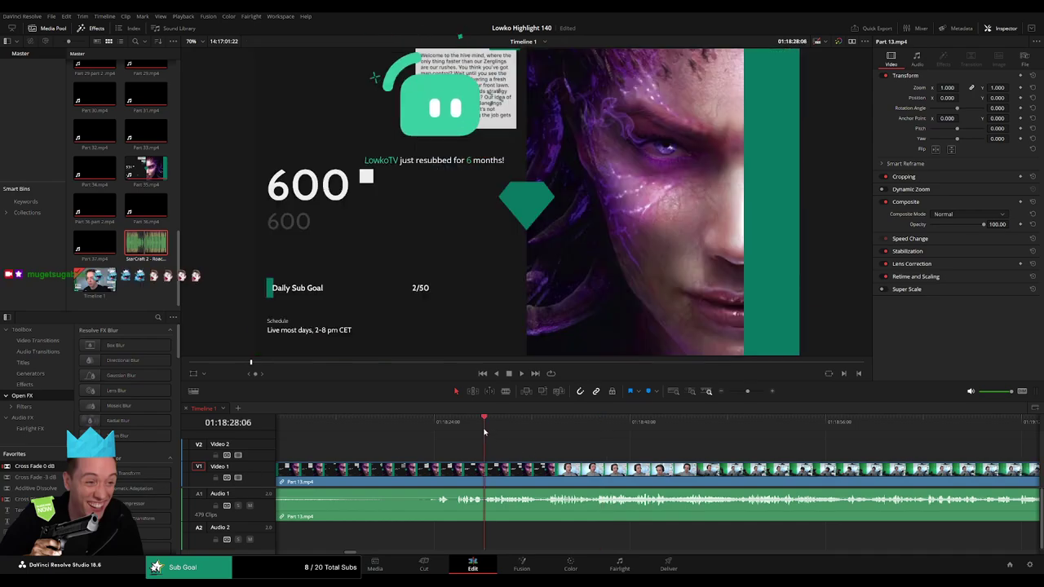
pyautogui.press('space')
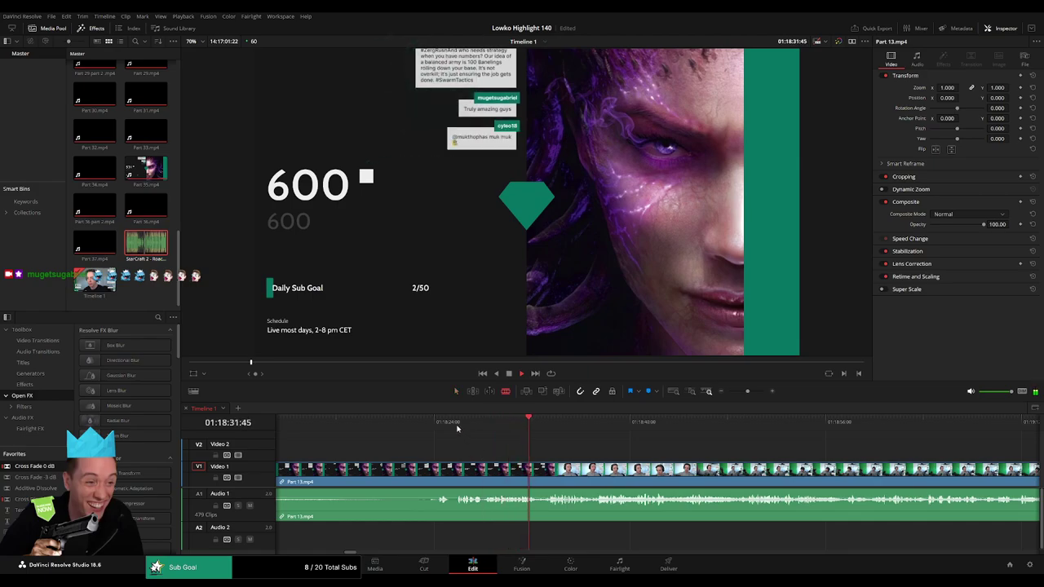
pyautogui.click(458, 424)
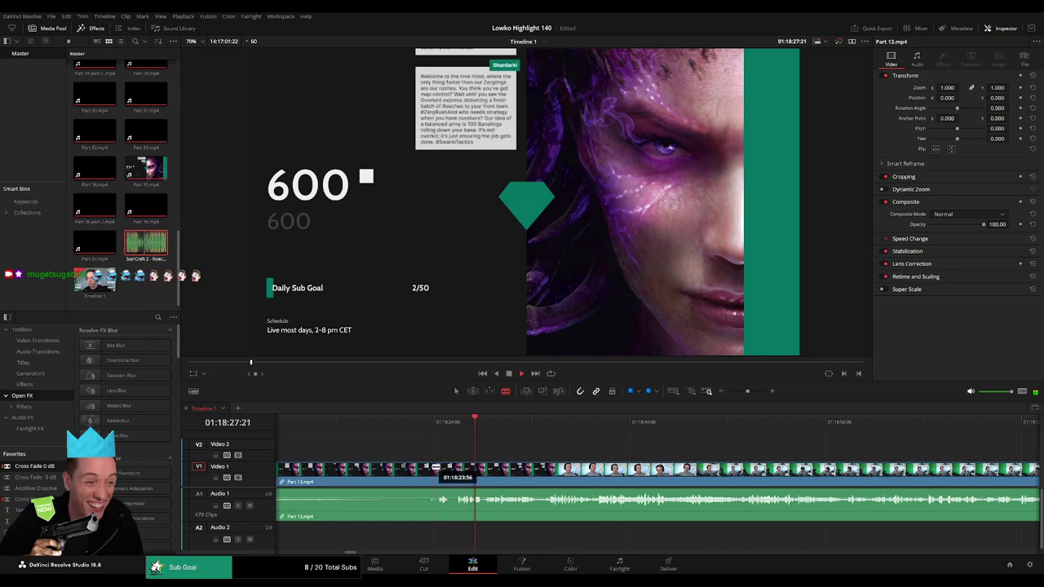
pyautogui.click(438, 471)
# Ripple delete the selected Part 13 piece, then scrub ahead through the webcam footage
pyautogui.press('a')
pyautogui.press('Delete')
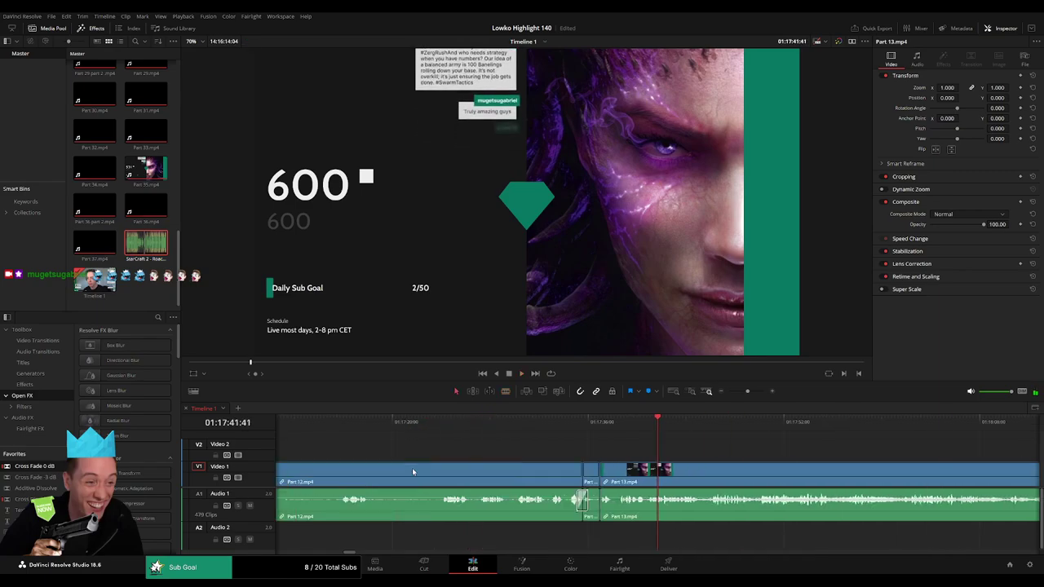
pyautogui.hscroll(3, 490, 463)
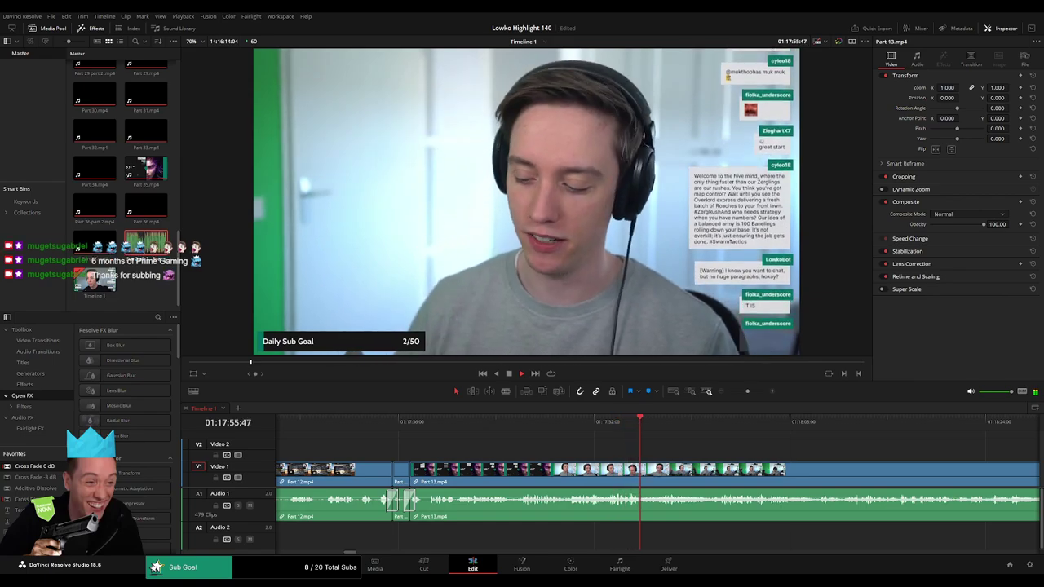
pyautogui.hscroll(3, 529, 451)
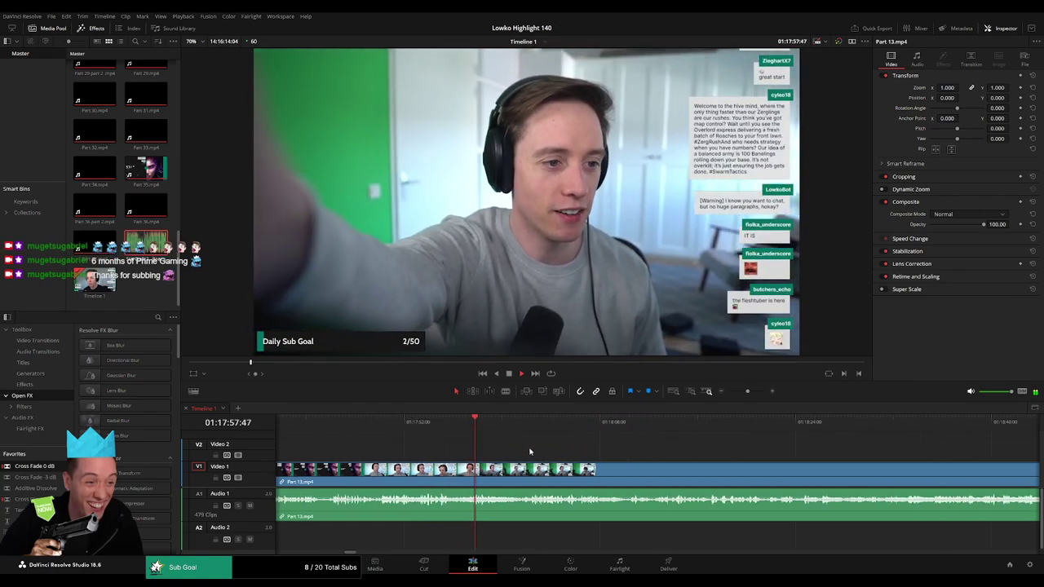
pyautogui.hscroll(2, 530, 453)
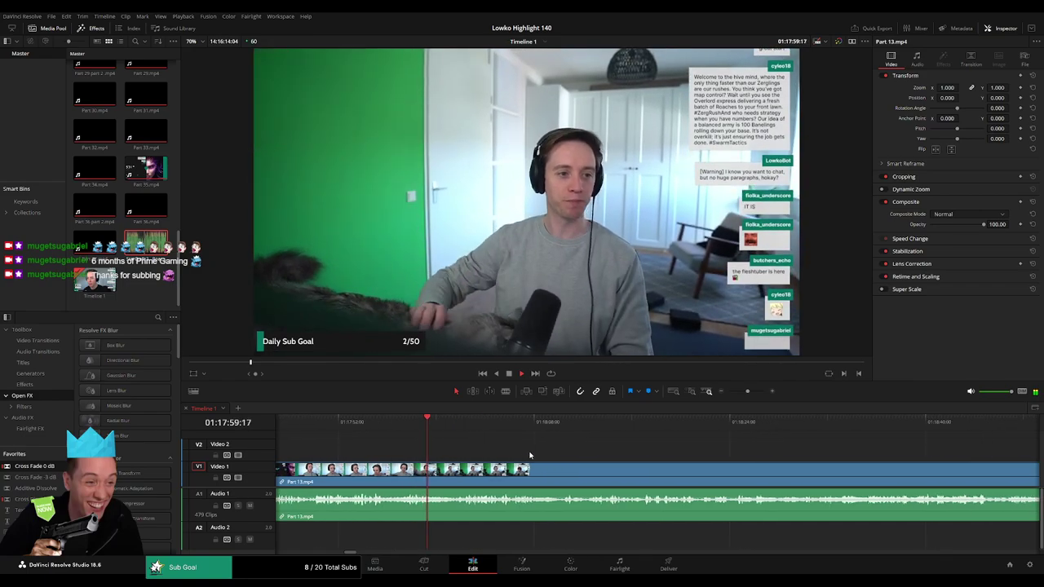
pyautogui.click(445, 426)
pyautogui.moveTo(458, 427); pyautogui.dragTo(465, 427)
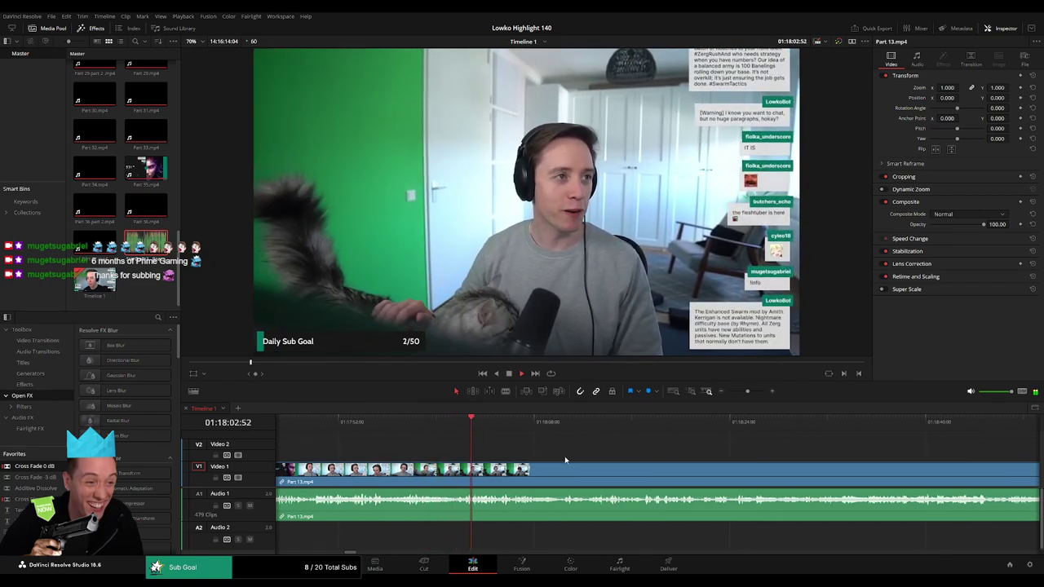
pyautogui.hscroll(3, 603, 450)
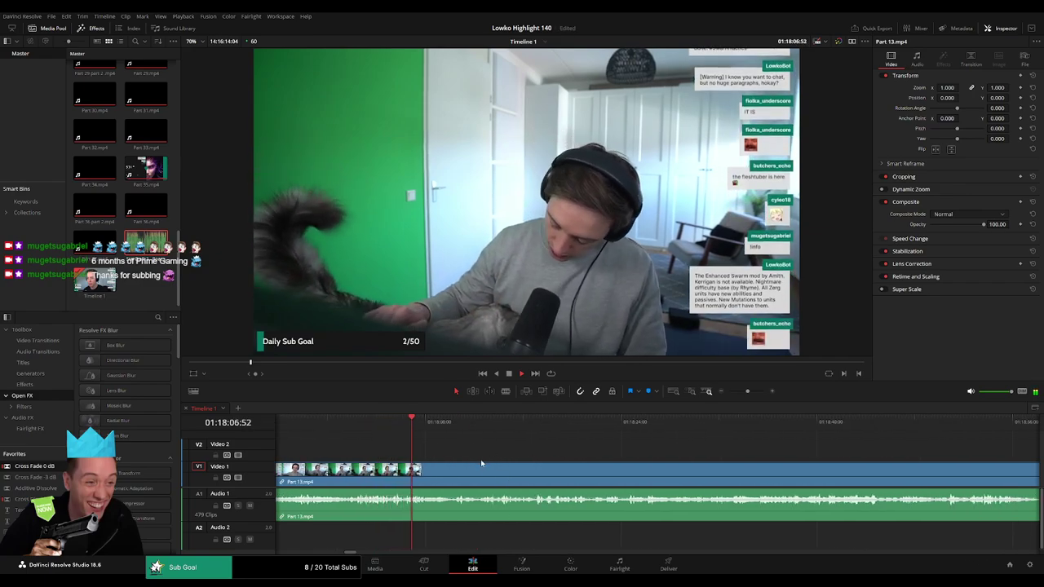
pyautogui.hscroll(2, 445, 451)
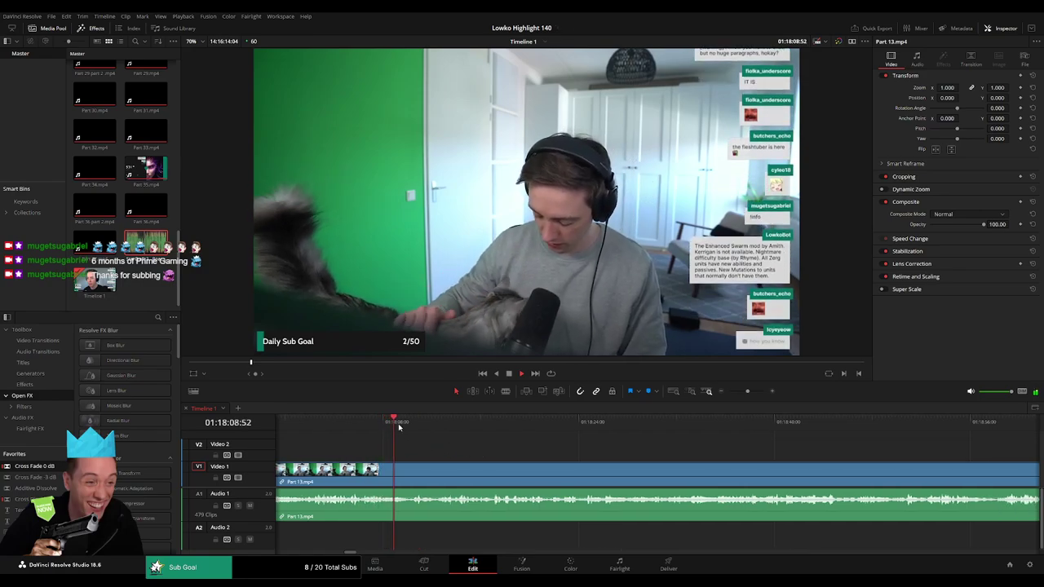
pyautogui.moveTo(436, 427); pyautogui.dragTo(494, 425)
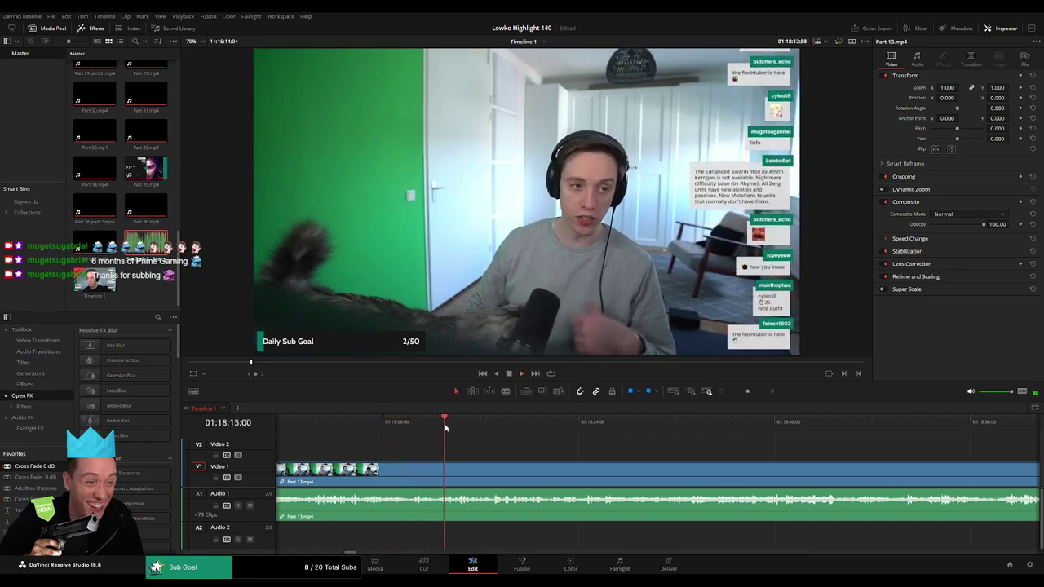
pyautogui.hscroll(3, 483, 446)
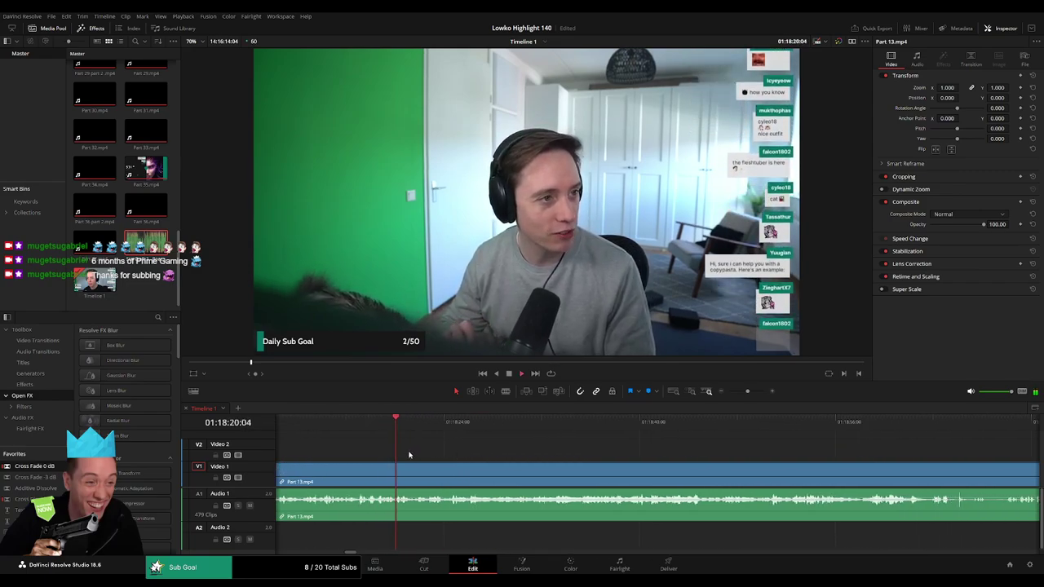
# Blade Part 13 where the dead air begins and where the talking resumes
pyautogui.click(359, 426)
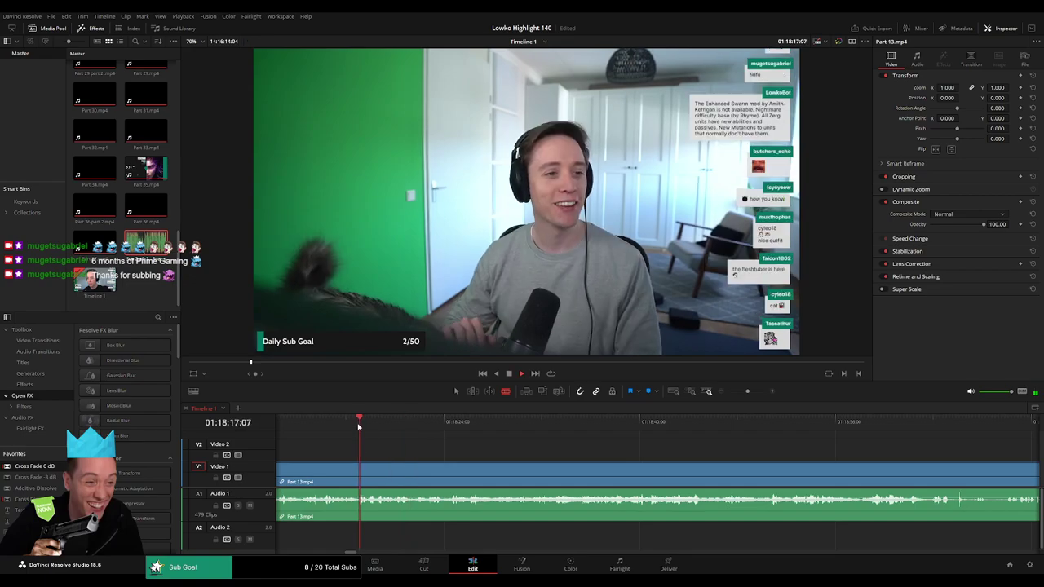
pyautogui.click(357, 477)
pyautogui.click(465, 426)
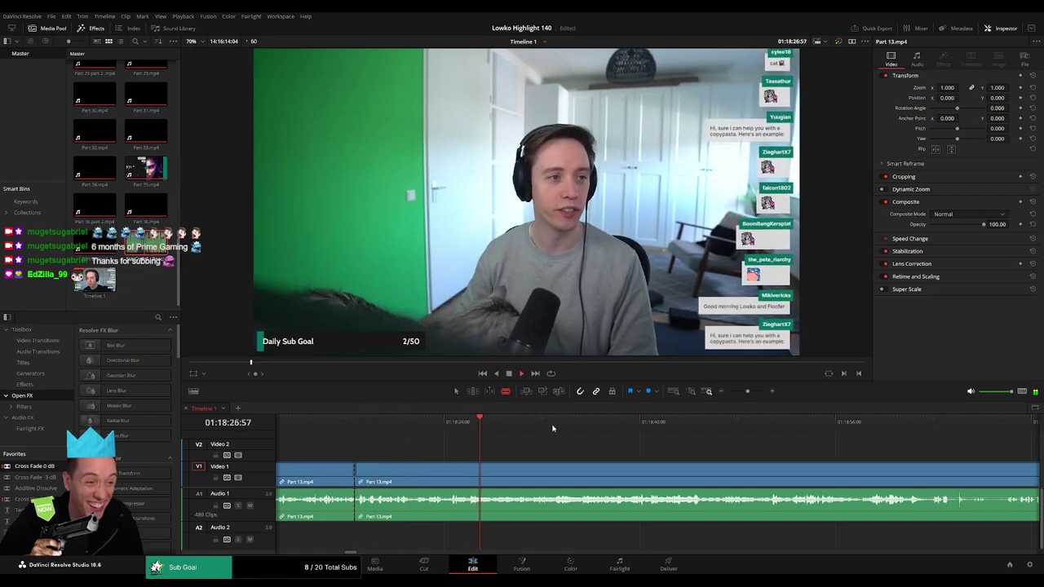
pyautogui.click(758, 423)
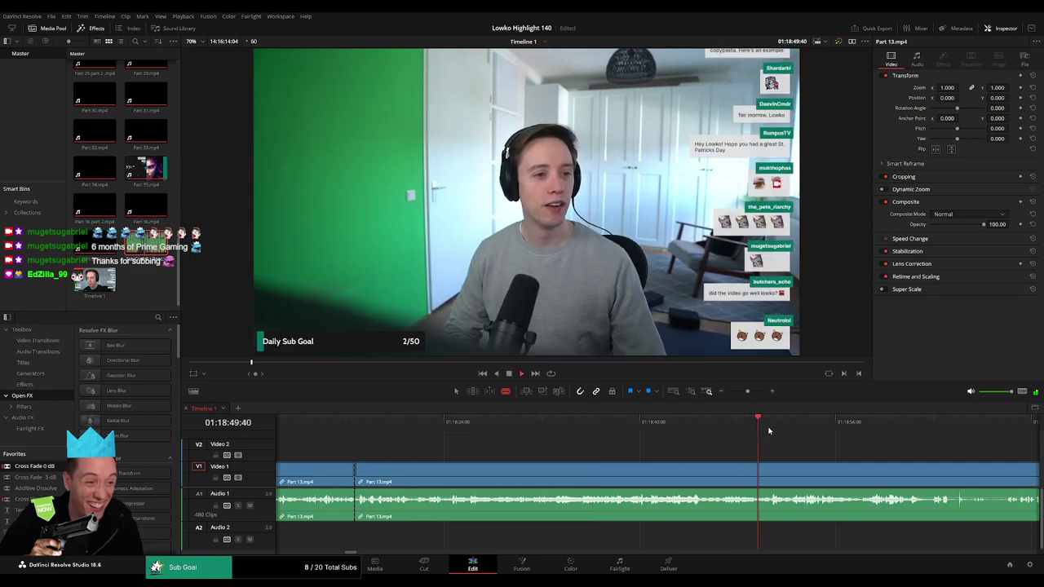
pyautogui.moveTo(810, 453); pyautogui.dragTo(705, 447)
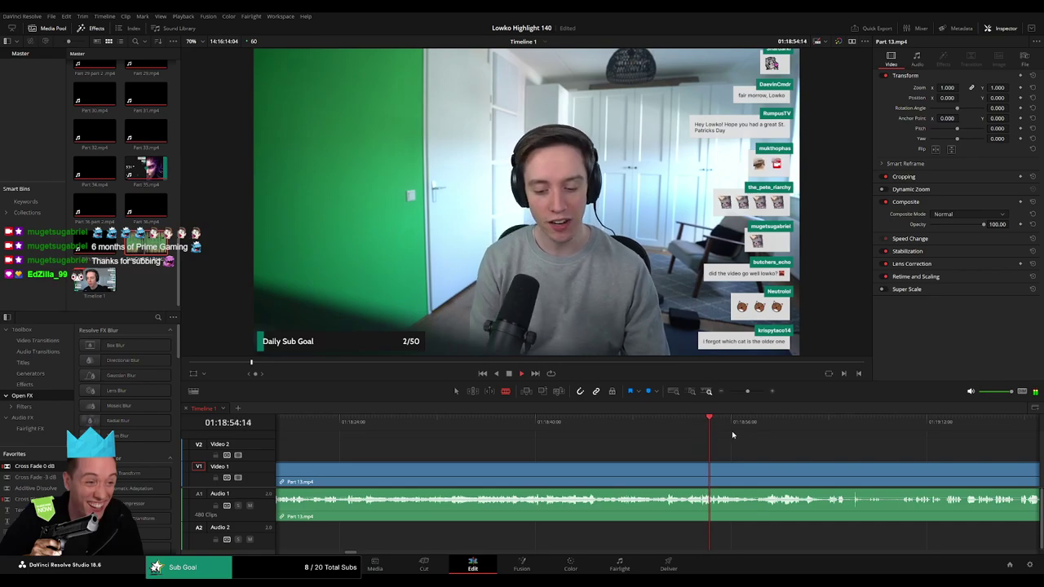
pyautogui.click(680, 427)
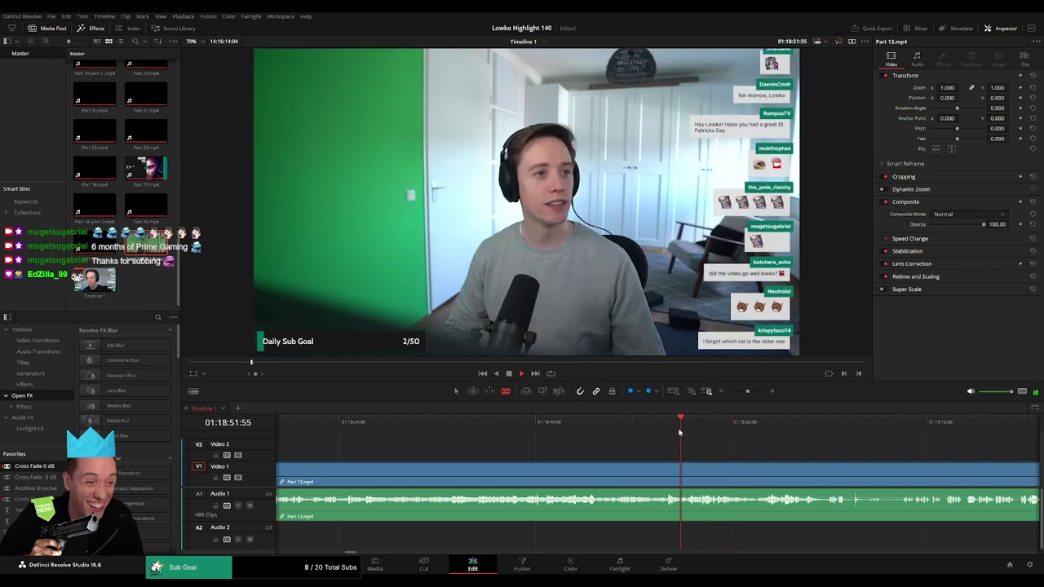
pyautogui.click(687, 473)
# Select the dead-air stretch between the two cuts and ripple delete it
pyautogui.press('a')
pyautogui.click(640, 473)
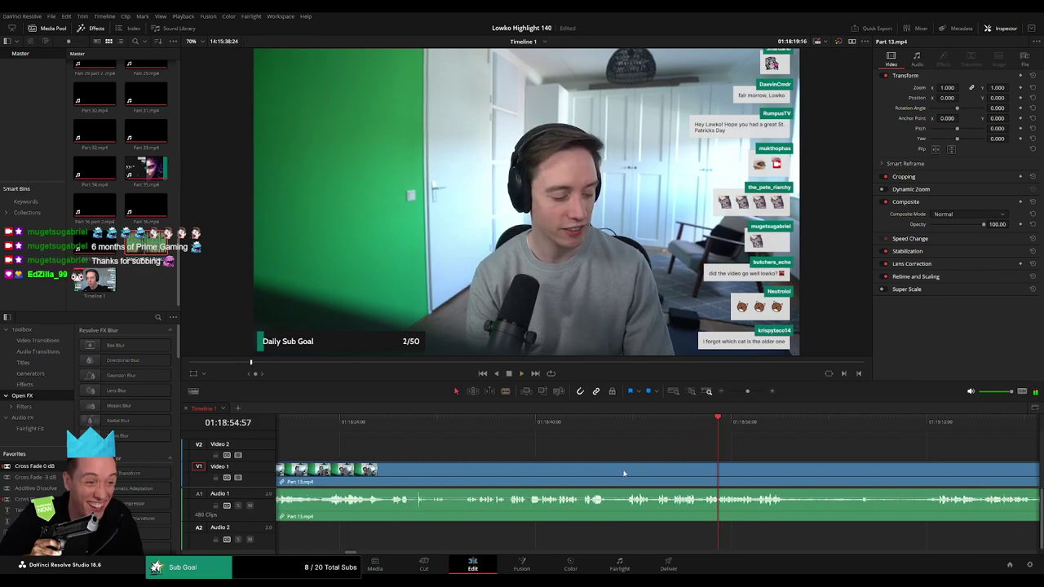
pyautogui.press('Delete')
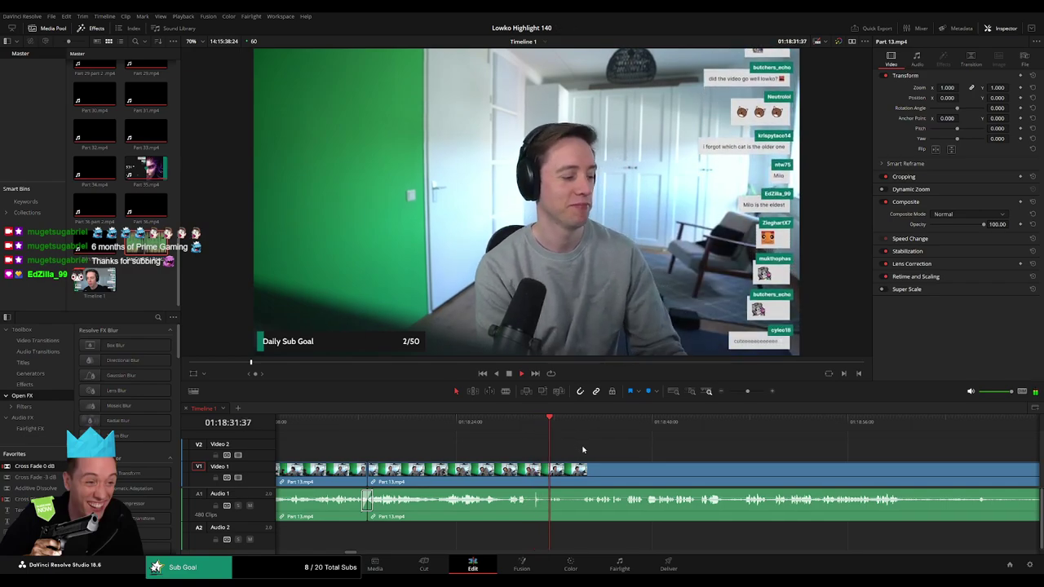
pyautogui.hscroll(2, 583, 448)
# Add a cross fade at the new Part 13 join and trim the leftover pause off the clip edge
pyautogui.press('b')
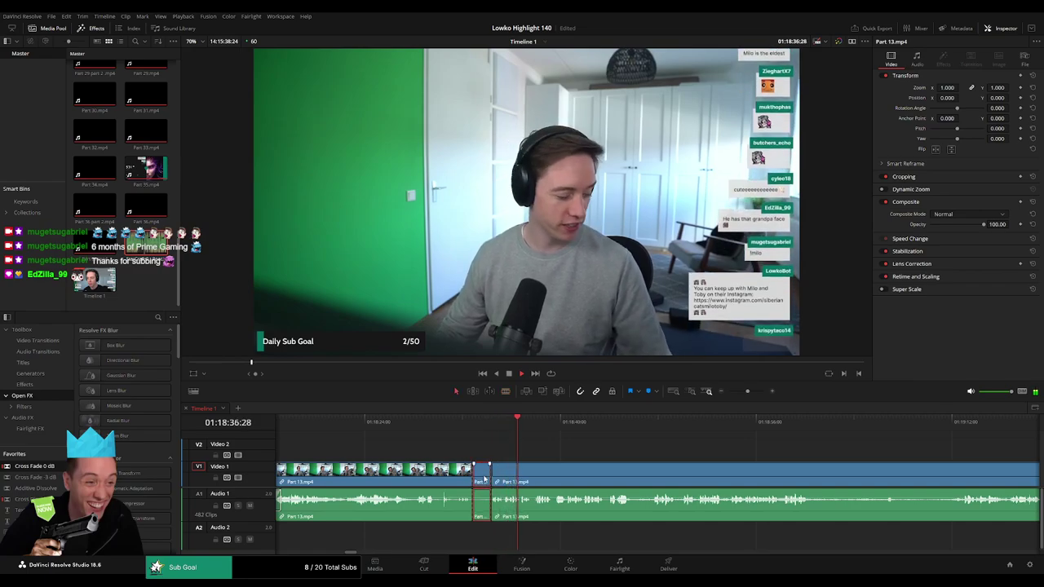
pyautogui.press('a')
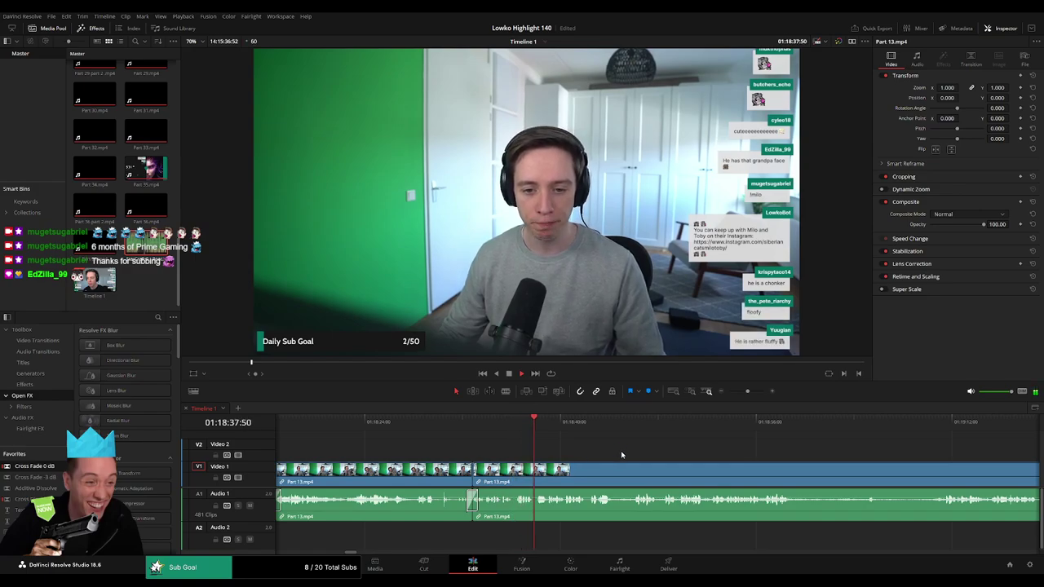
pyautogui.hscroll(2, 552, 454)
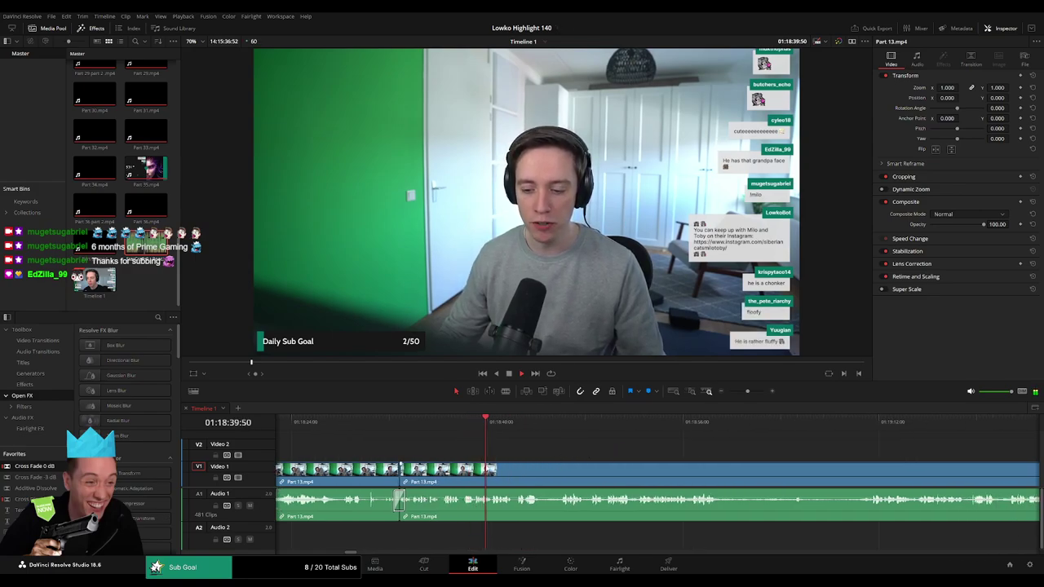
pyautogui.hotkey('ctrl', '=')
pyautogui.hotkey('shift', 't')
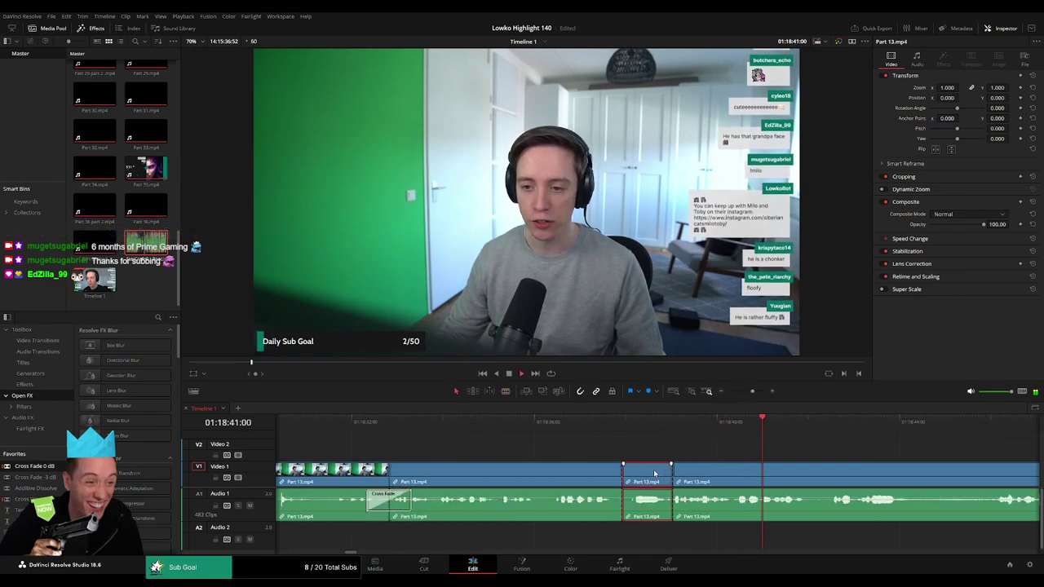
pyautogui.moveTo(751, 391); pyautogui.dragTo(747, 392)
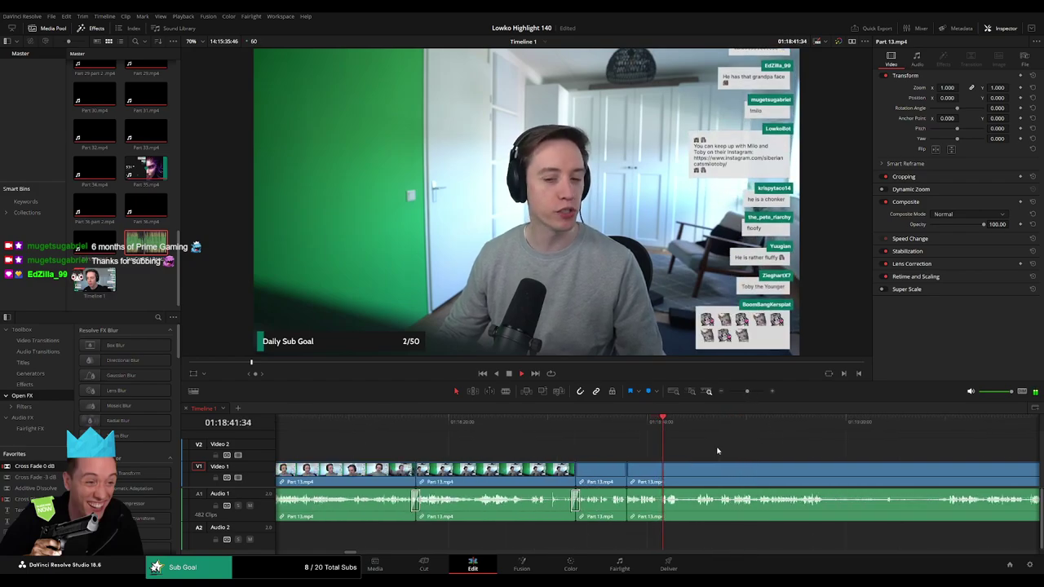
pyautogui.hscroll(3, 526, 434)
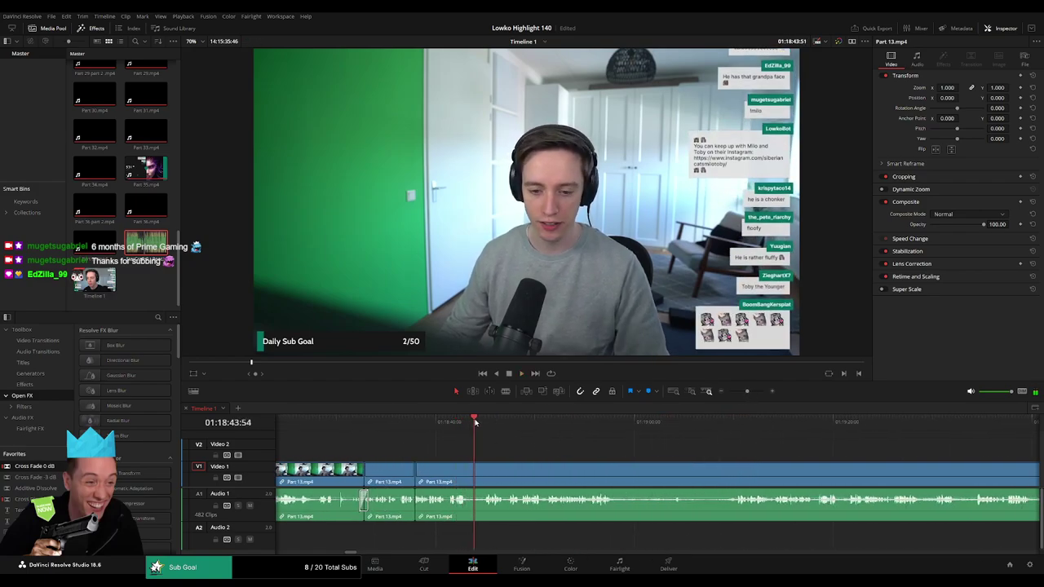
pyautogui.moveTo(471, 474)
pyautogui.mouseDown()
pyautogui.moveTo(487, 472)
pyautogui.moveTo(476, 477)
pyautogui.mouseUp()
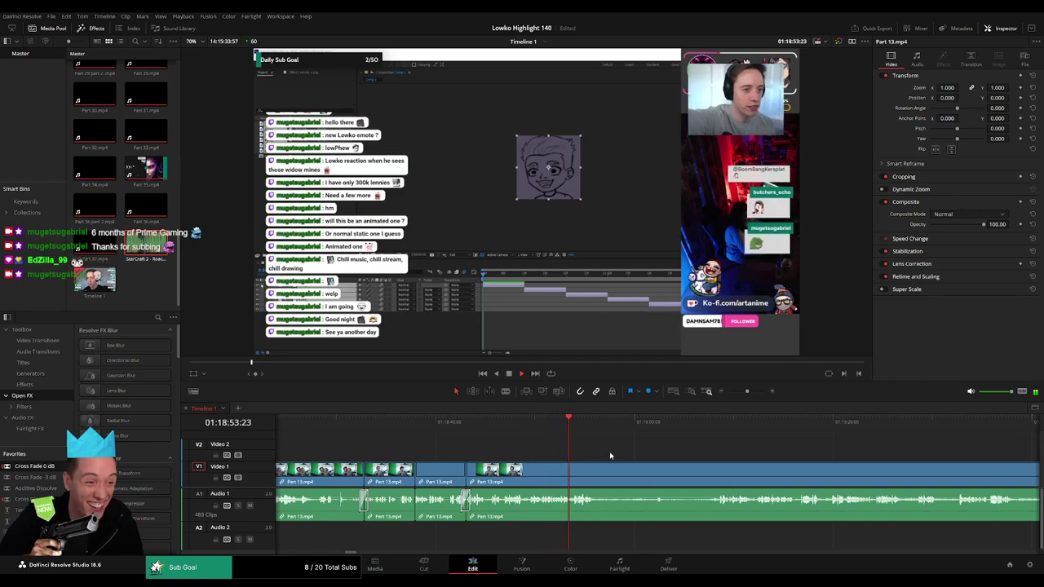
pyautogui.hscroll(3, 500, 447)
pyautogui.hscroll(1, 478, 451)
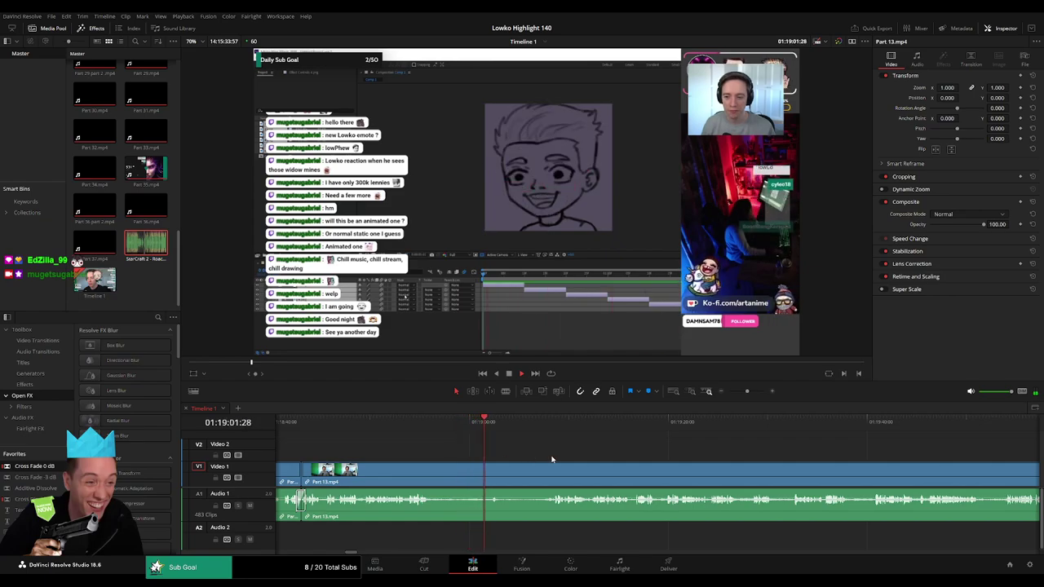
pyautogui.hscroll(2, 478, 454)
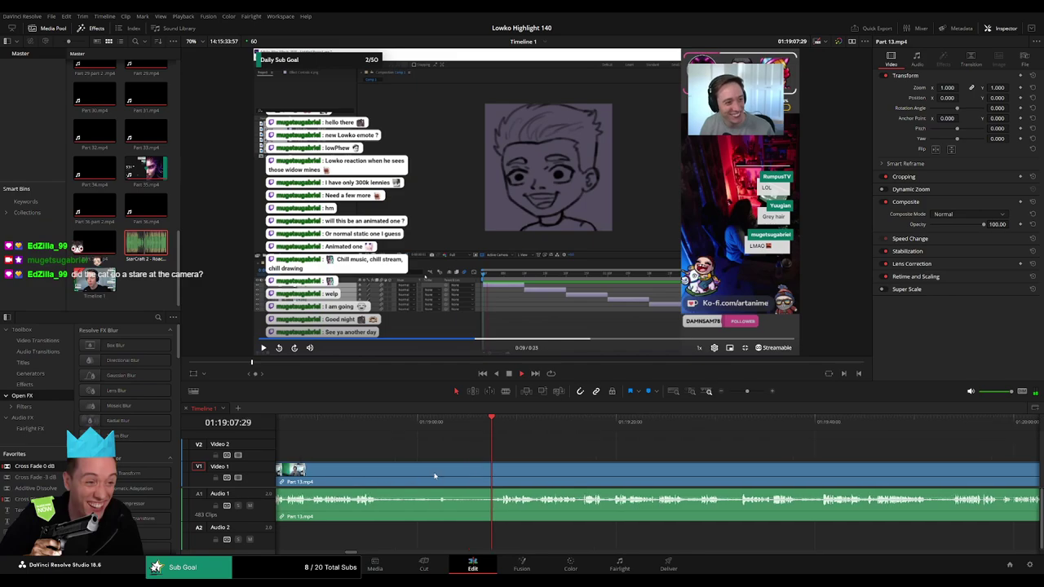
pyautogui.scroll(-3, 608, 437)
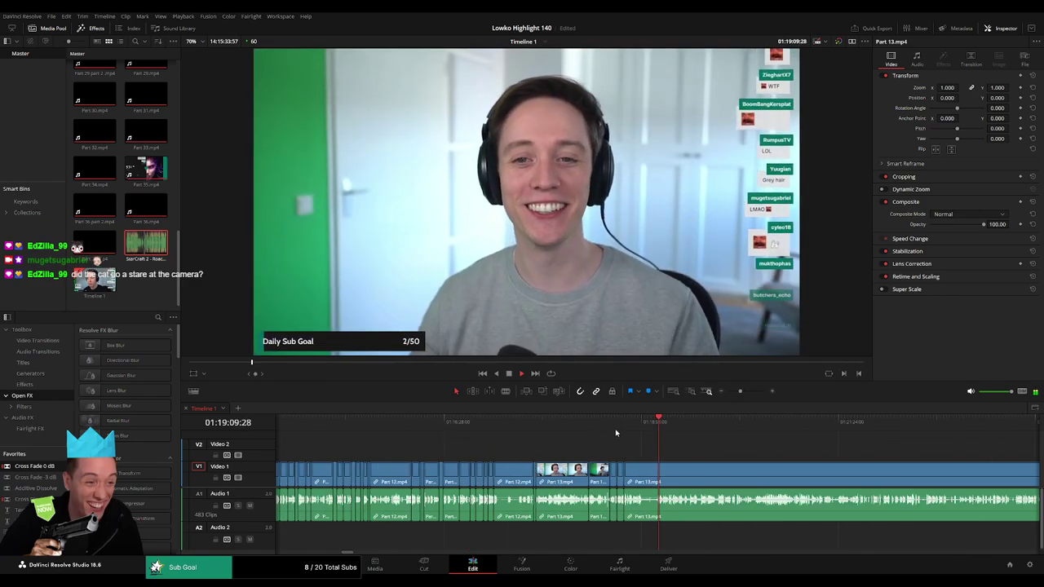
pyautogui.click(590, 423)
pyautogui.scroll(3, 737, 398)
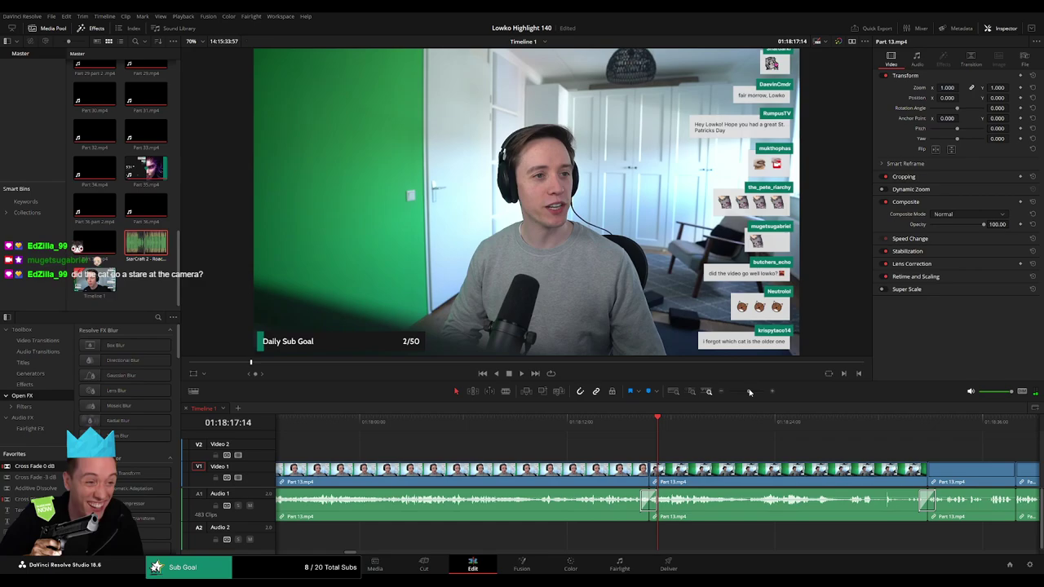
pyautogui.click(848, 431)
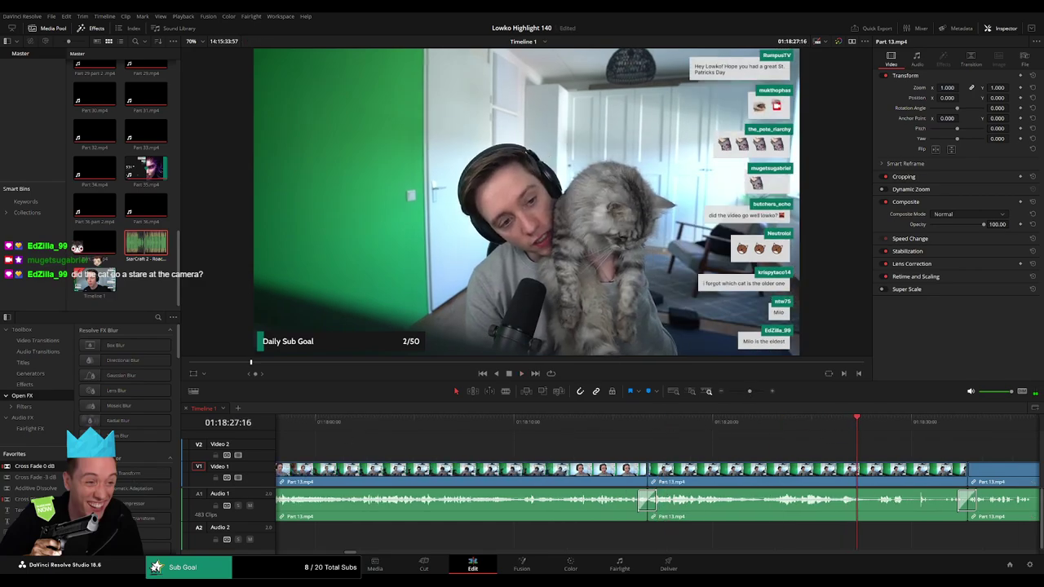
pyautogui.press('space')
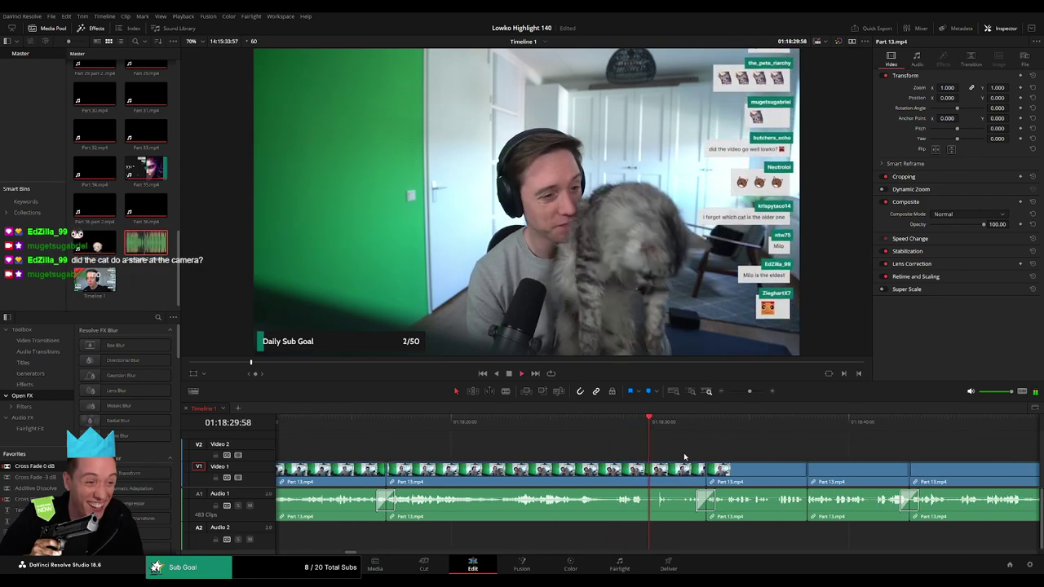
pyautogui.scroll(-3, 684, 453)
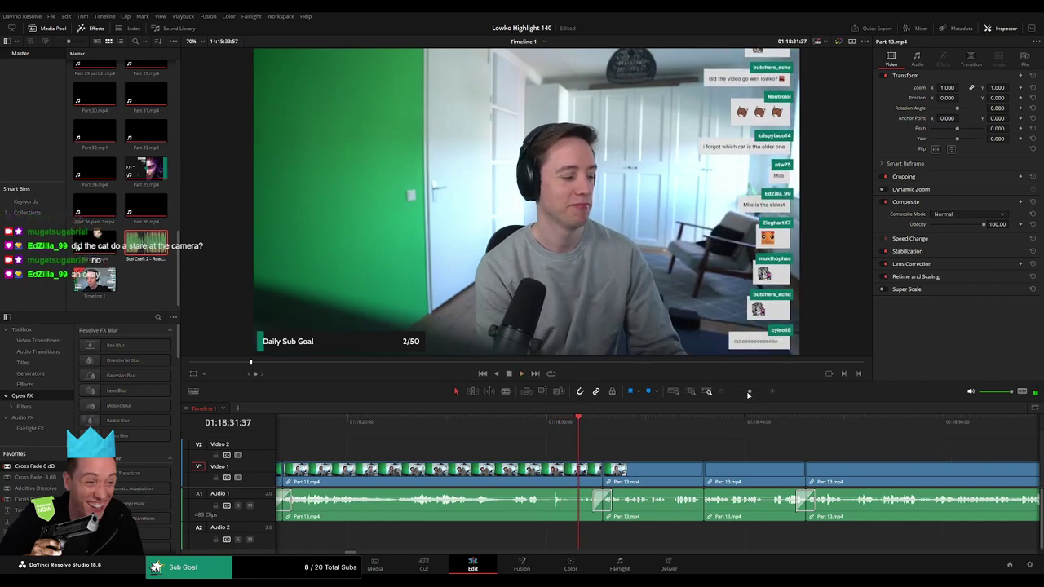
pyautogui.scroll(-3, 713, 431)
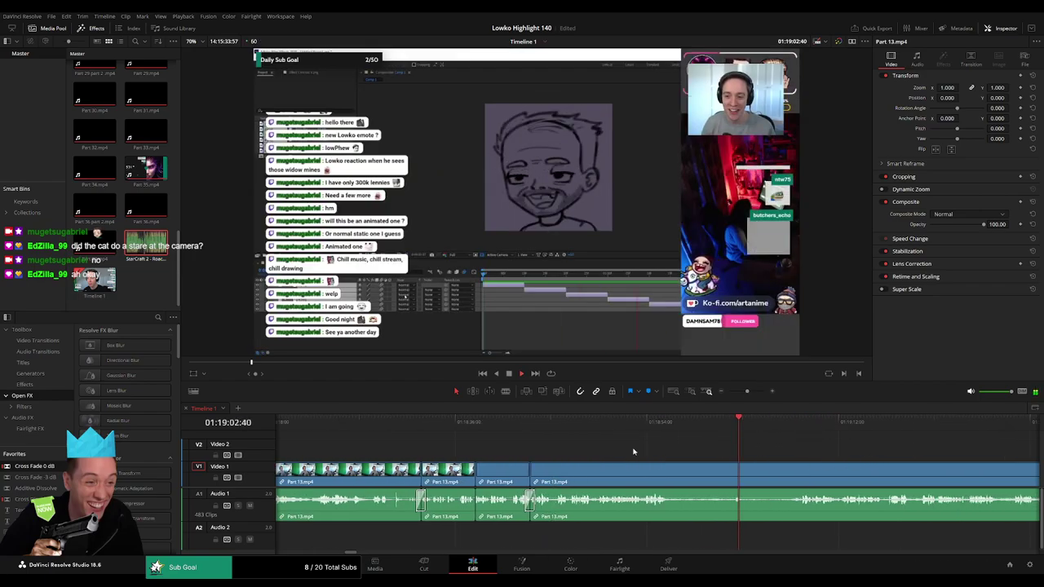
pyautogui.click(584, 423)
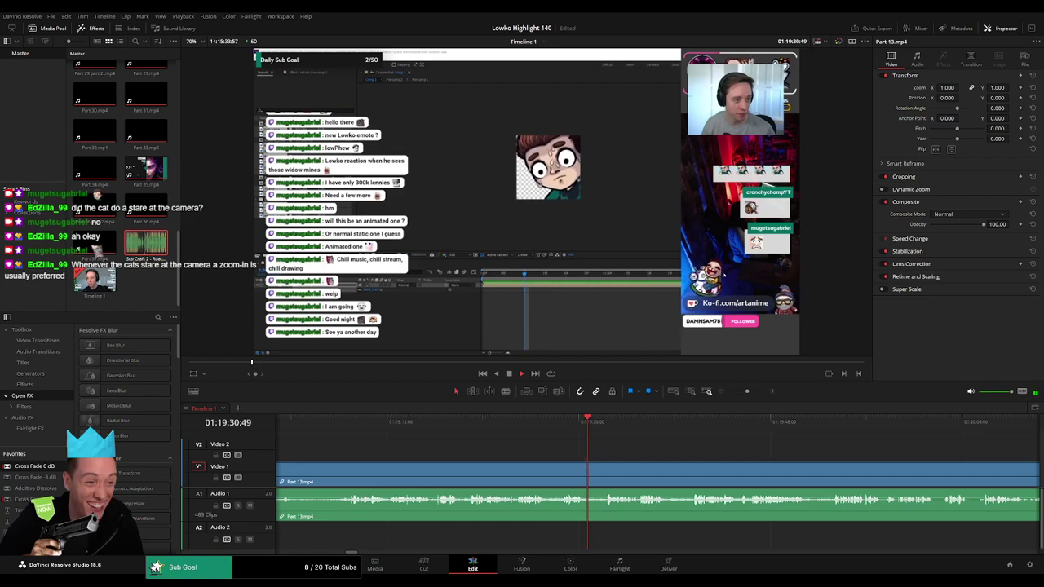
pyautogui.hscroll(3, 525, 451)
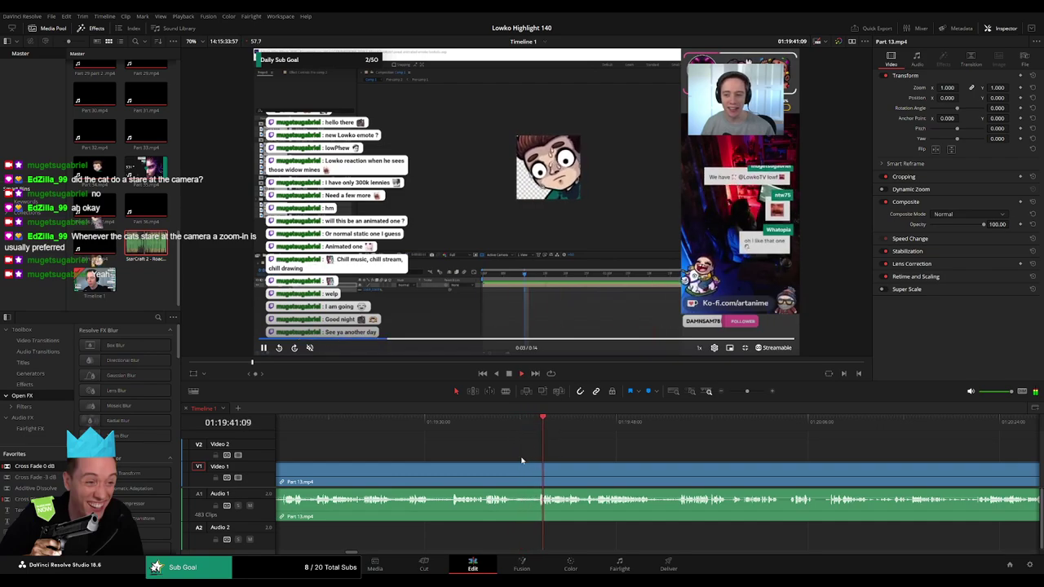
pyautogui.hscroll(2, 518, 447)
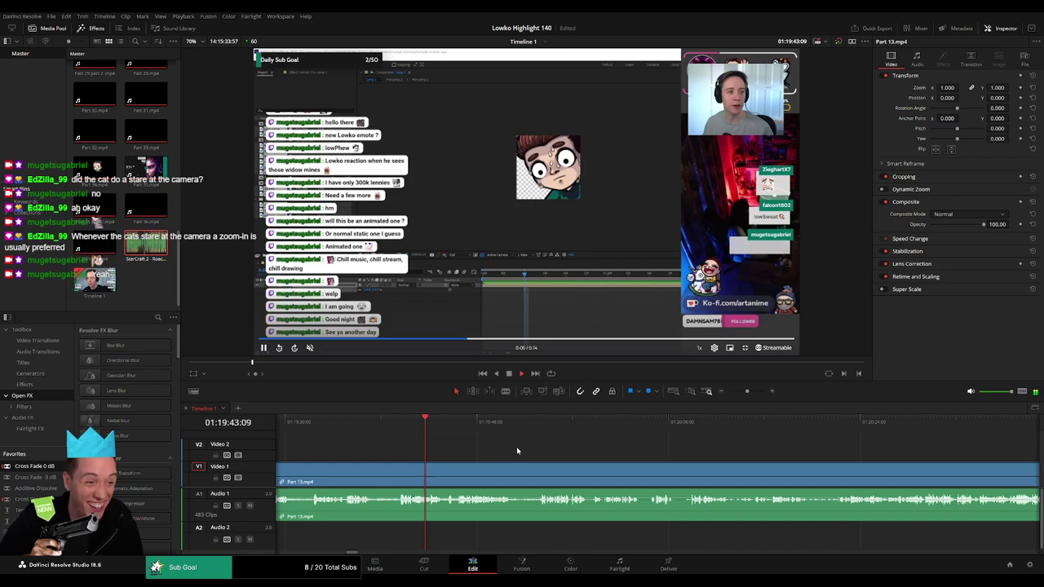
pyautogui.scroll(-1, 470, 446)
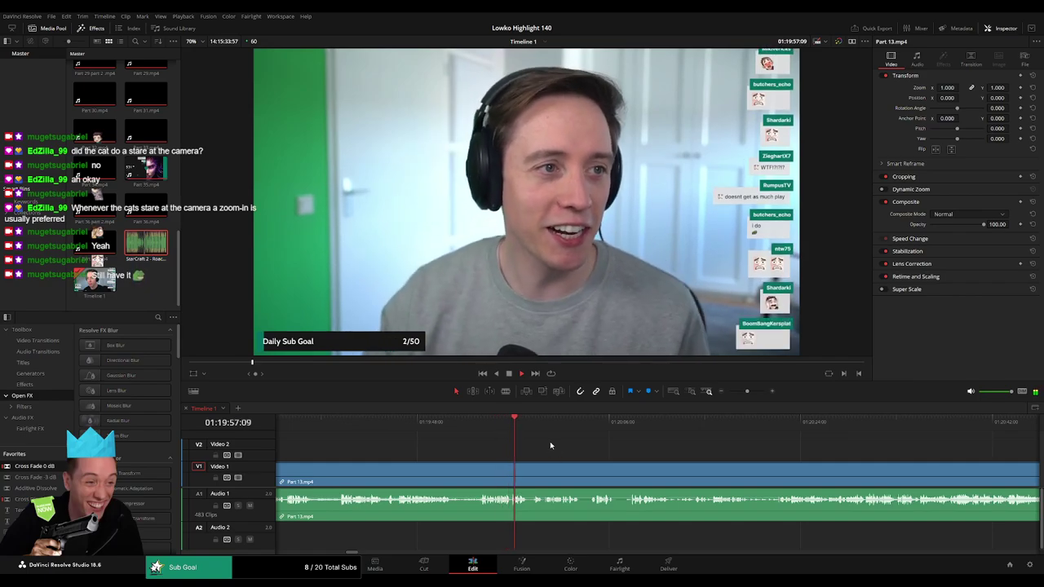
pyautogui.moveTo(749, 393); pyautogui.dragTo(747, 395)
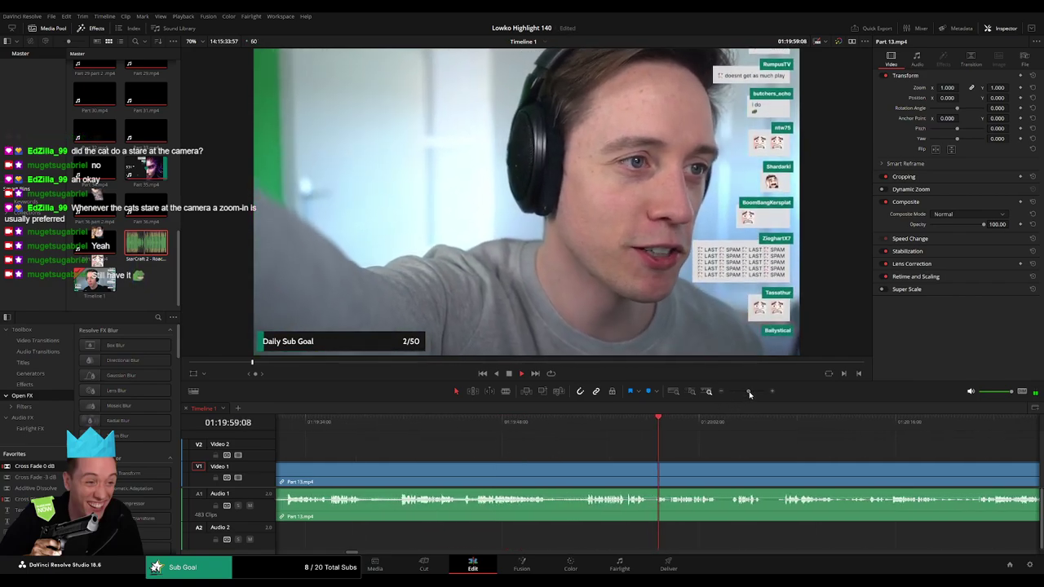
# Undo the misplaced cut, cut Part 13 at the end of the pause, and ripple delete the pause
pyautogui.scroll(2, 584, 438)
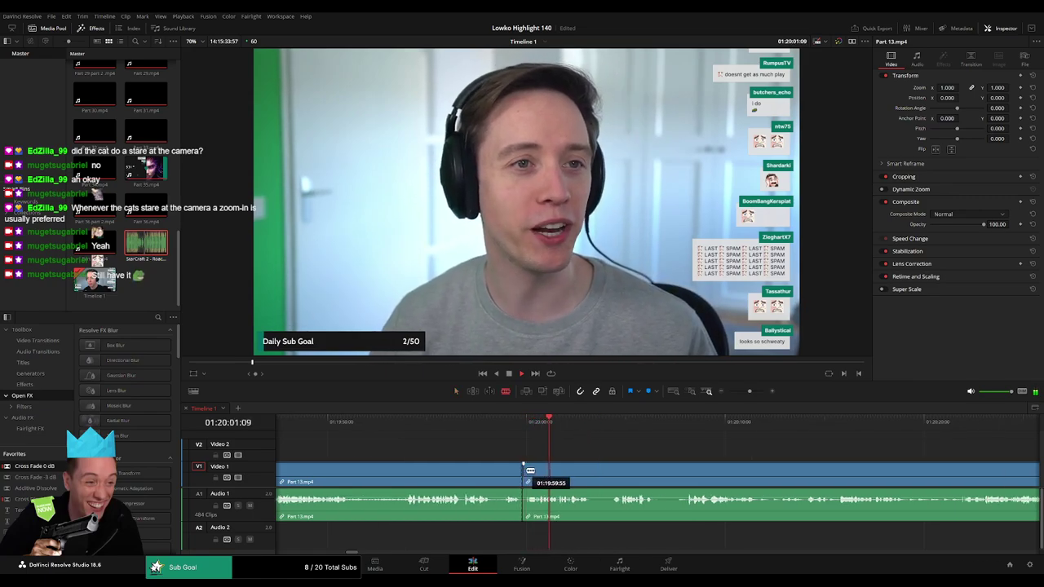
pyautogui.moveTo(750, 394); pyautogui.dragTo(752, 392)
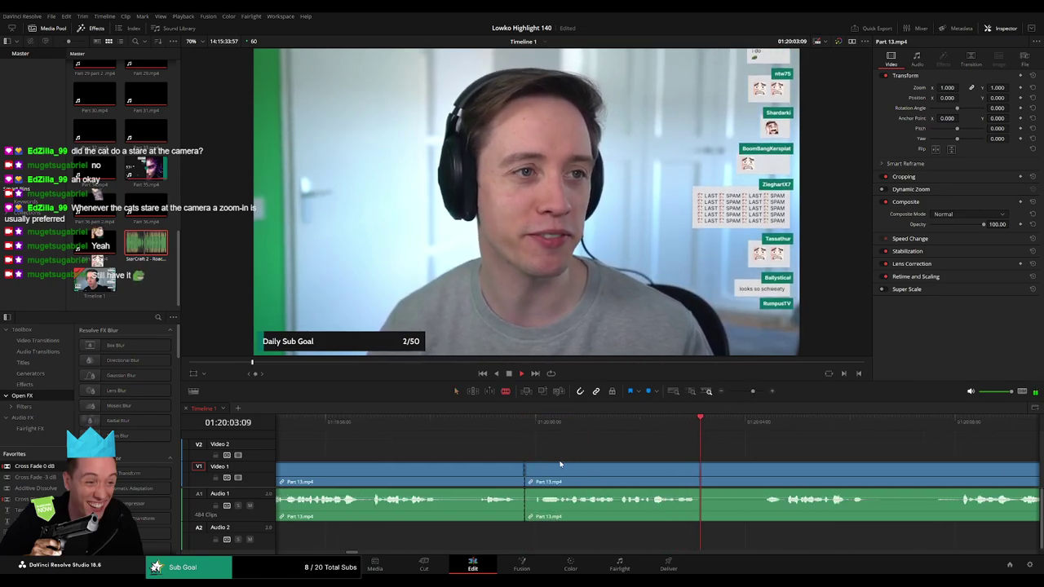
pyautogui.hotkey('ctrl', 'z')
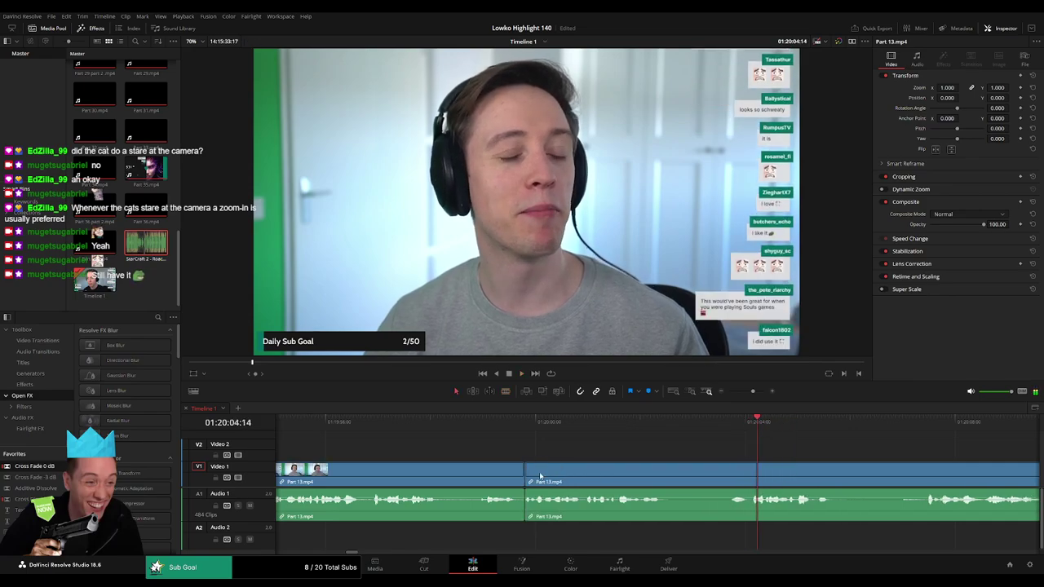
pyautogui.hscroll(3, 442, 451)
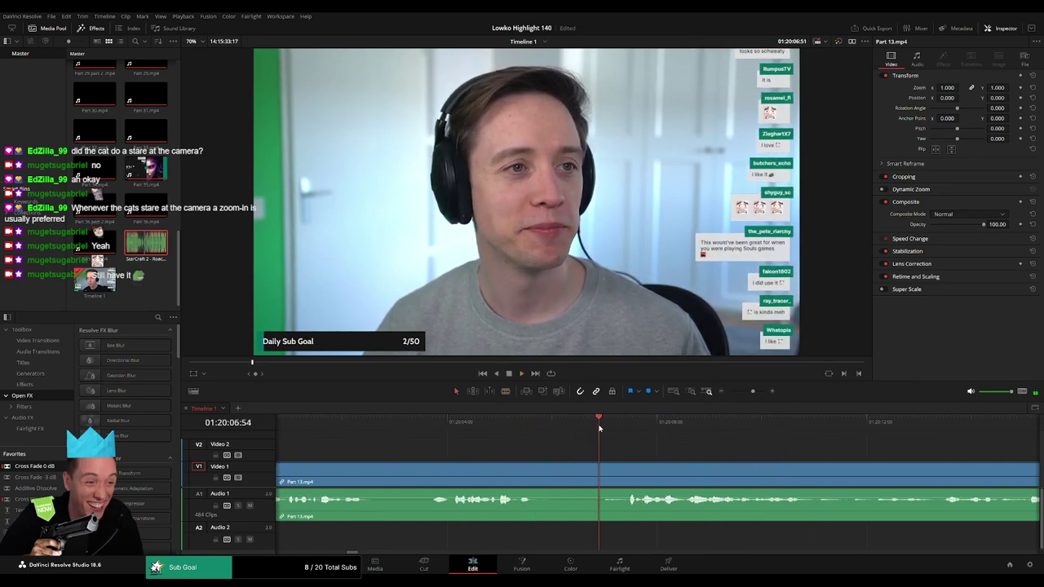
pyautogui.click(540, 474)
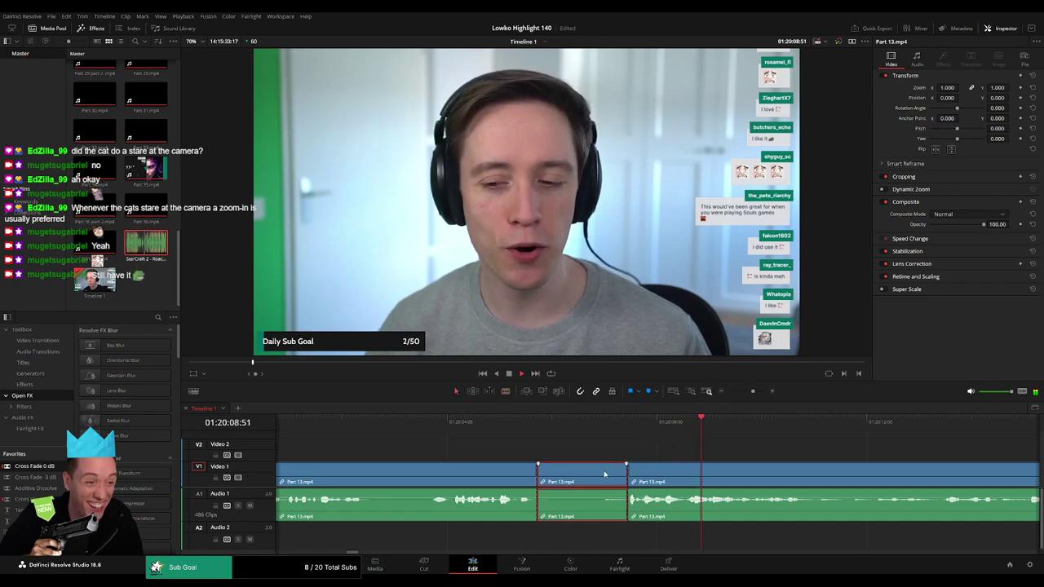
pyautogui.press('Delete')
# Add a cross fade on the new join and play it back to check it
pyautogui.press('space')
pyautogui.hotkey('shift', 't')
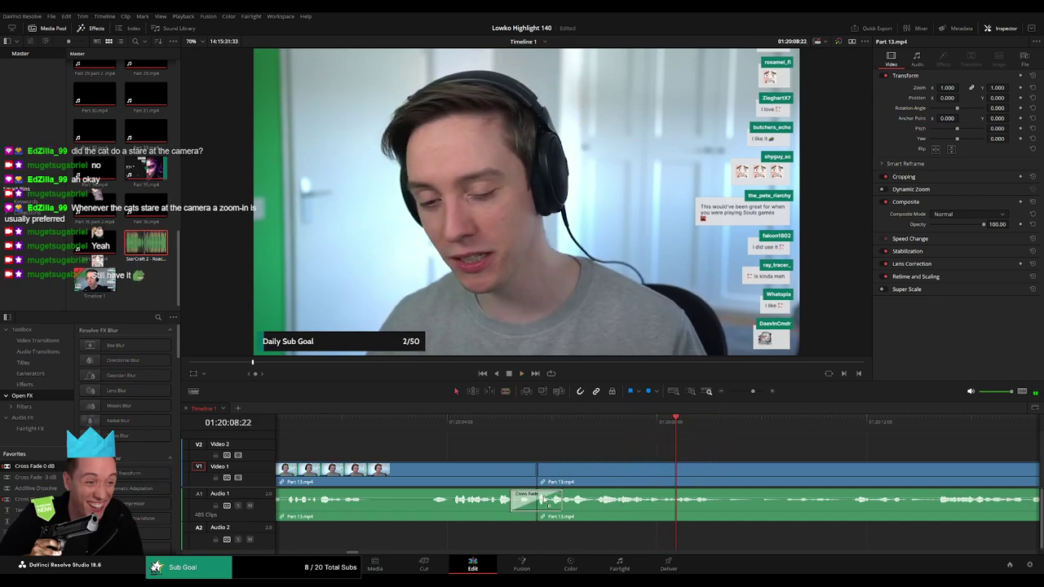
pyautogui.press('space')
pyautogui.click(618, 422)
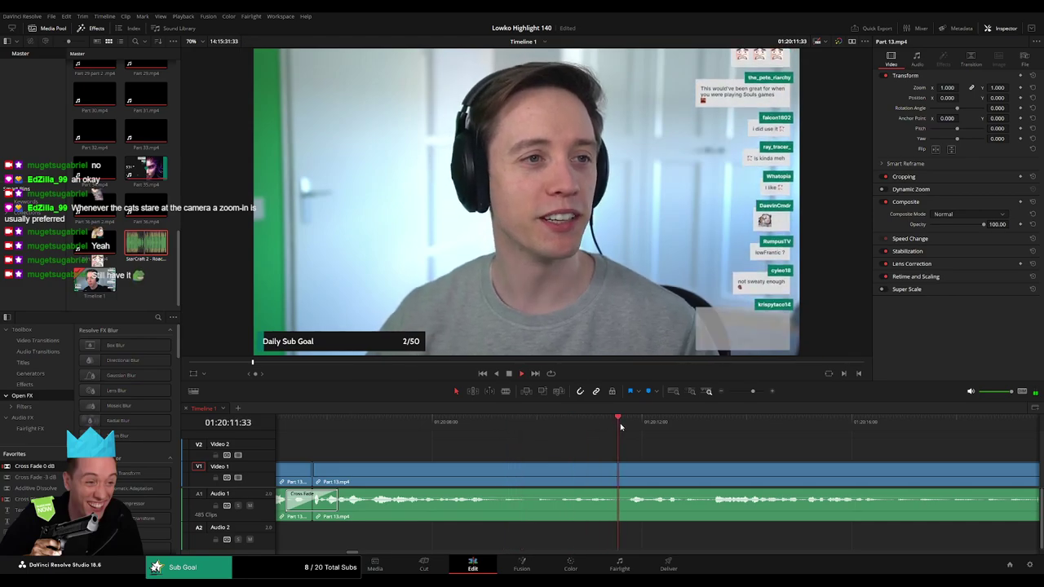
pyautogui.hscroll(3, 599, 449)
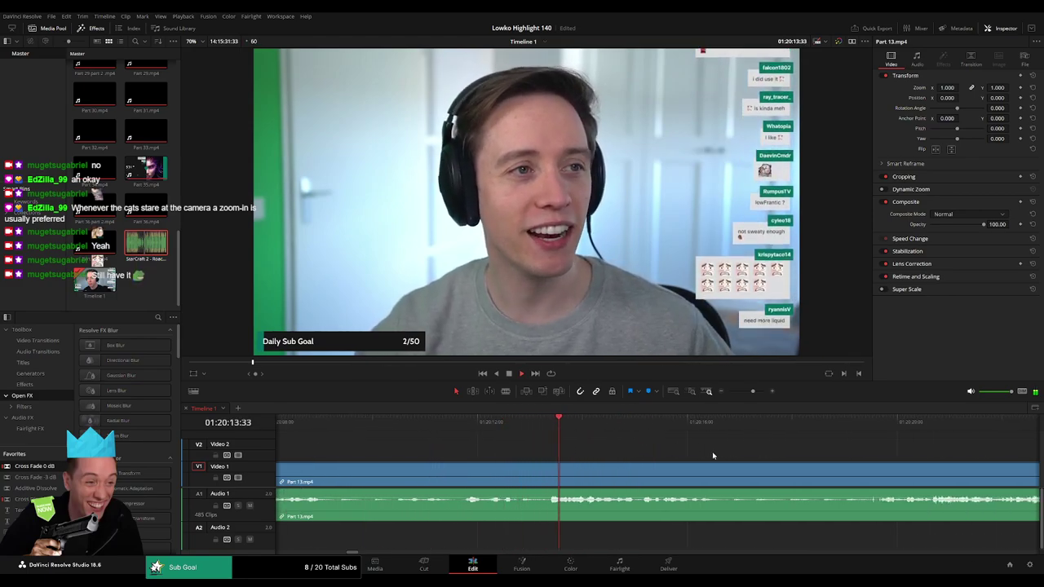
pyautogui.hscroll(2, 604, 451)
pyautogui.hscroll(2, 571, 446)
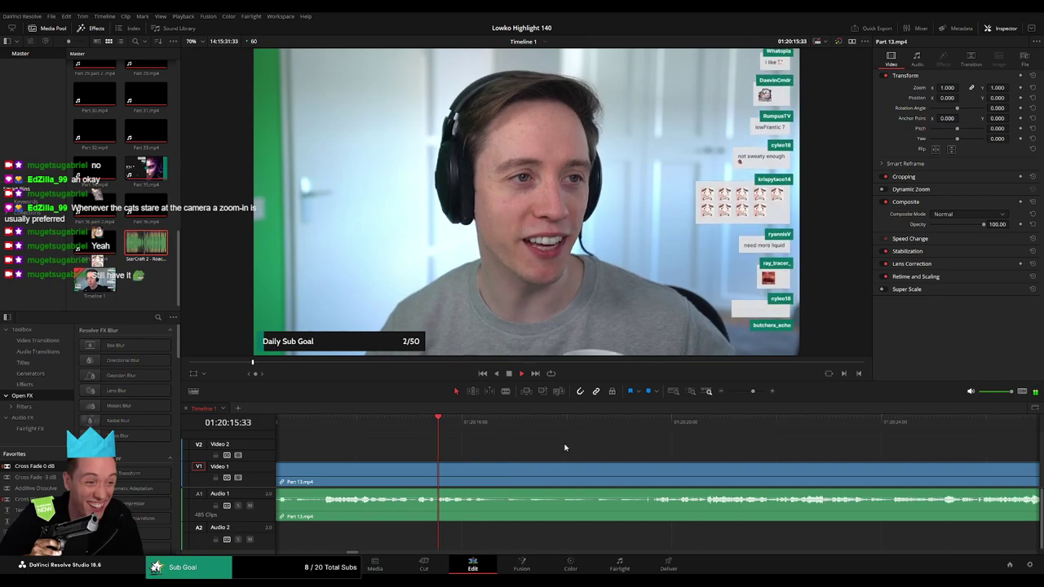
# Blade Part 13 again at the playhead and scrub ahead to the next section
pyautogui.press('b')
pyautogui.click(494, 485)
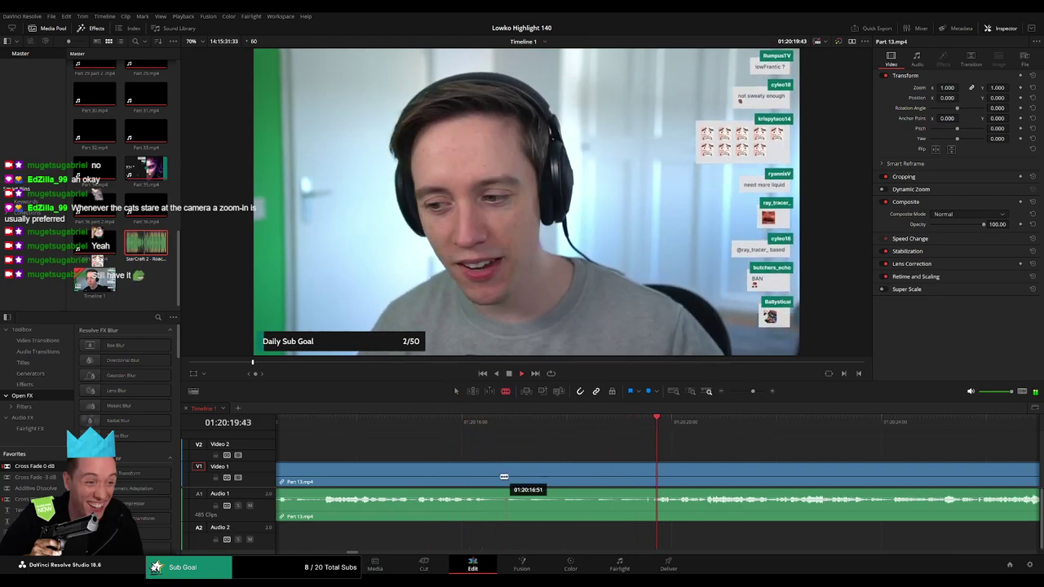
pyautogui.scroll(-5, 717, 431)
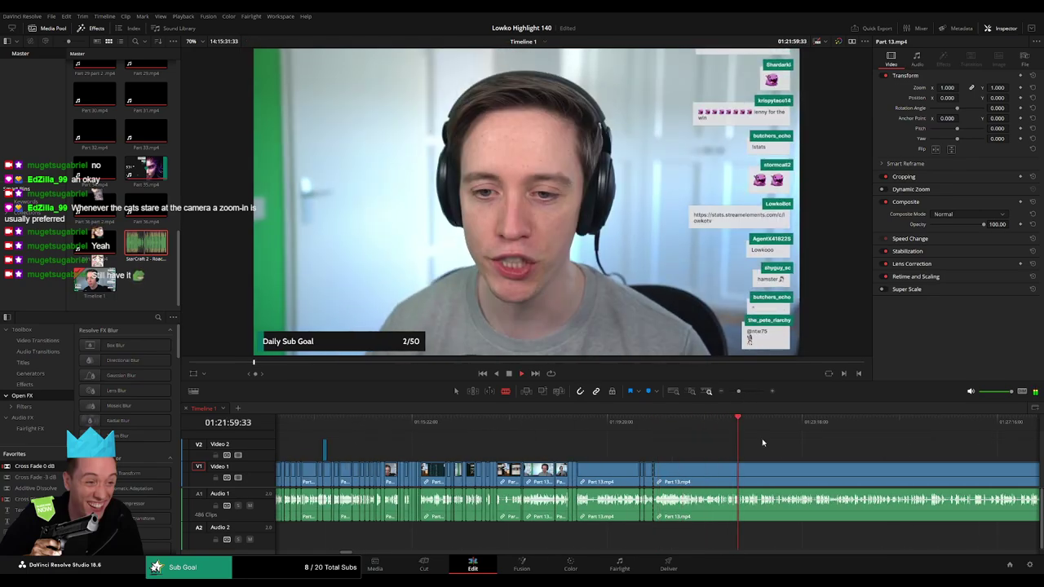
pyautogui.hscroll(4, 533, 438)
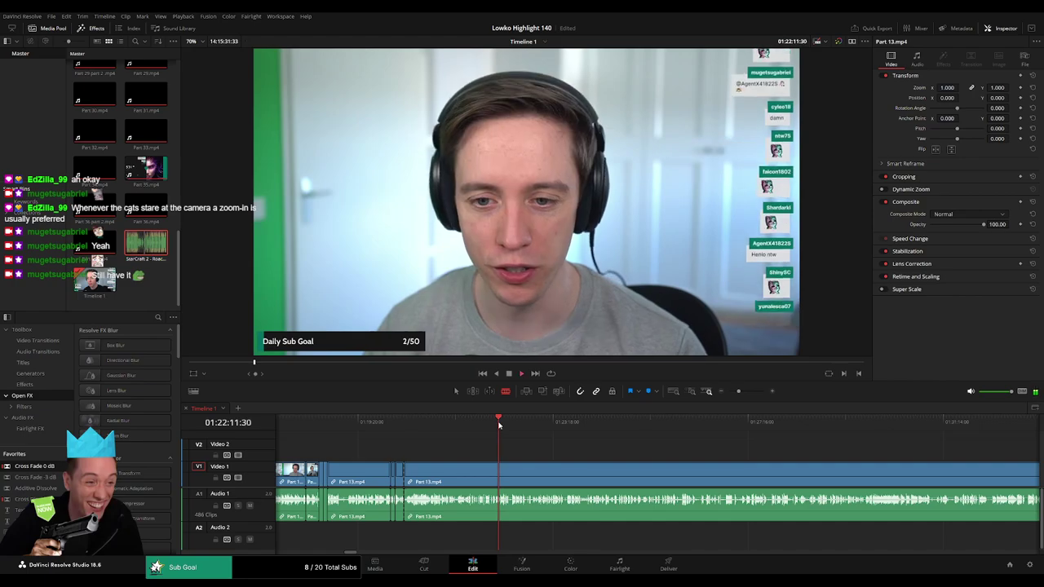
pyautogui.moveTo(493, 425)
pyautogui.mouseDown()
pyautogui.moveTo(608, 422)
pyautogui.moveTo(582, 424)
pyautogui.mouseUp()
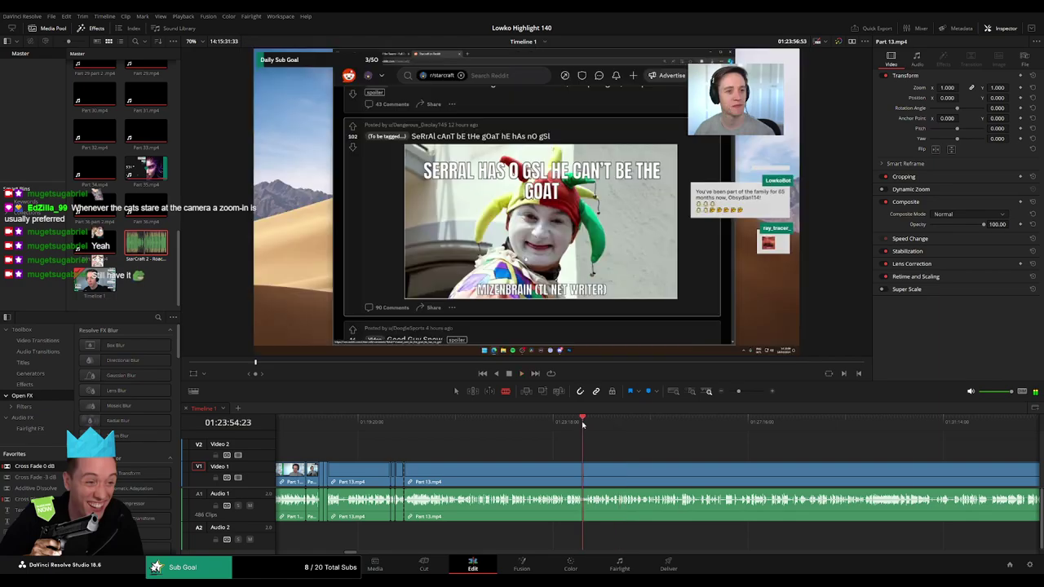
# Play back from the edit point and ripple delete the selected Part 13 clip
pyautogui.click(573, 424)
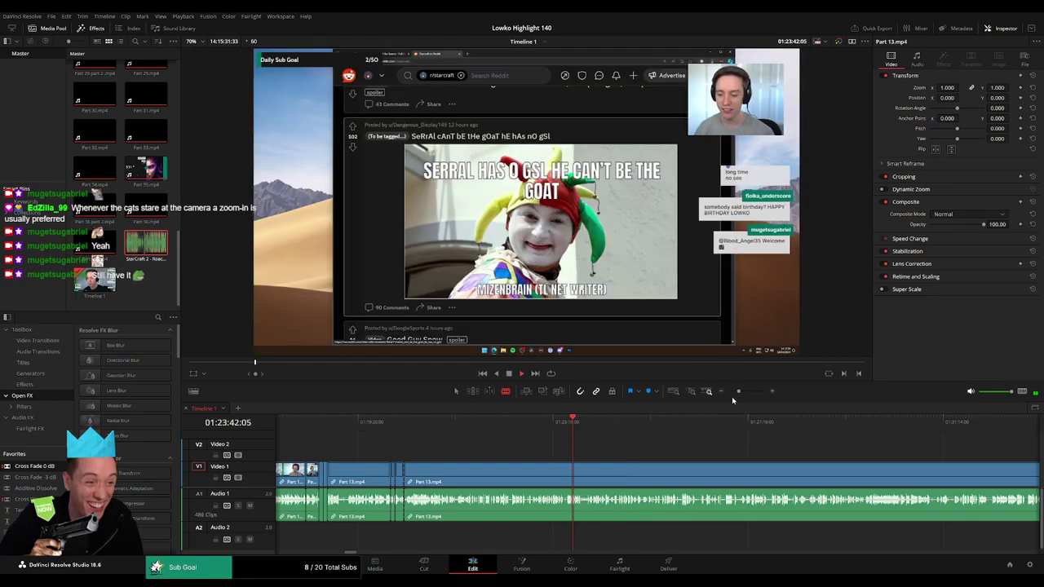
pyautogui.moveTo(738, 392); pyautogui.dragTo(748, 392)
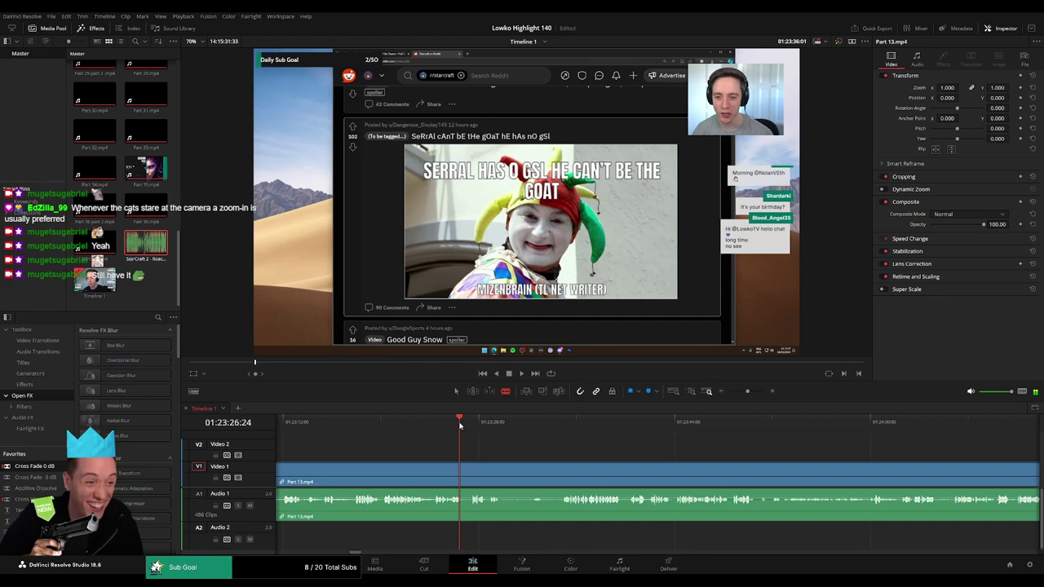
pyautogui.press('space')
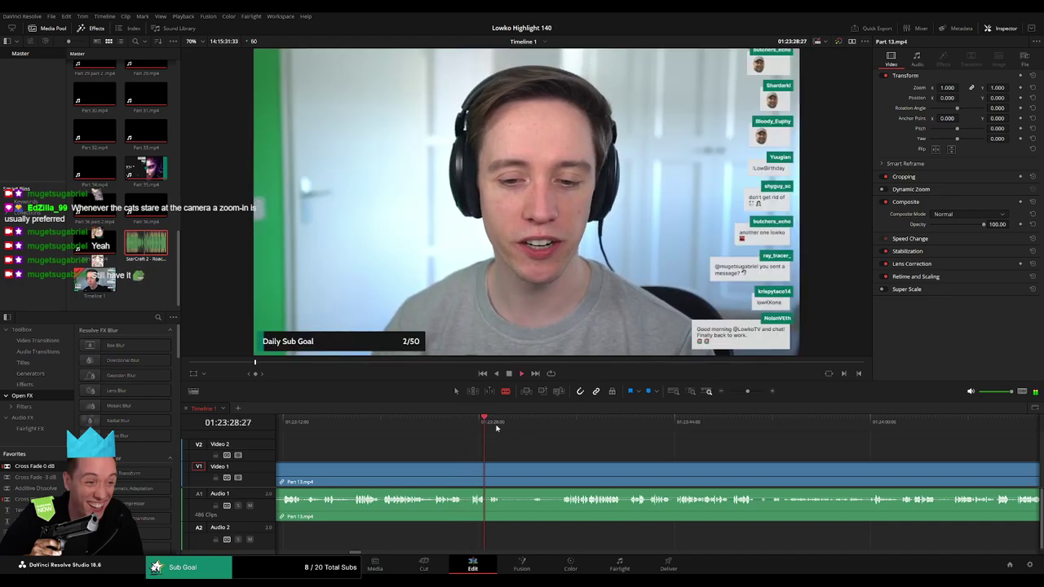
pyautogui.click(531, 423)
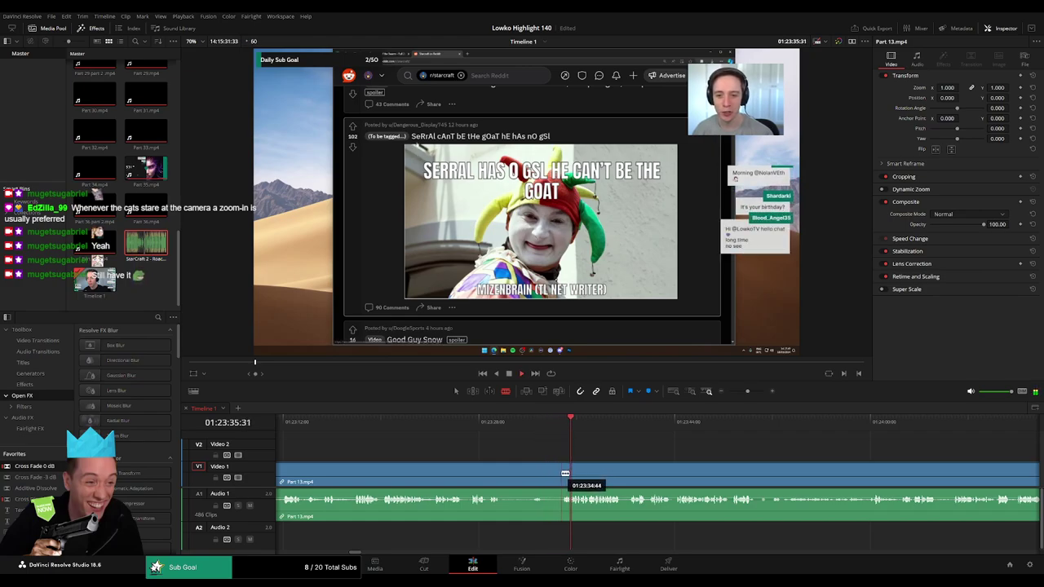
pyautogui.press('BackSpace')
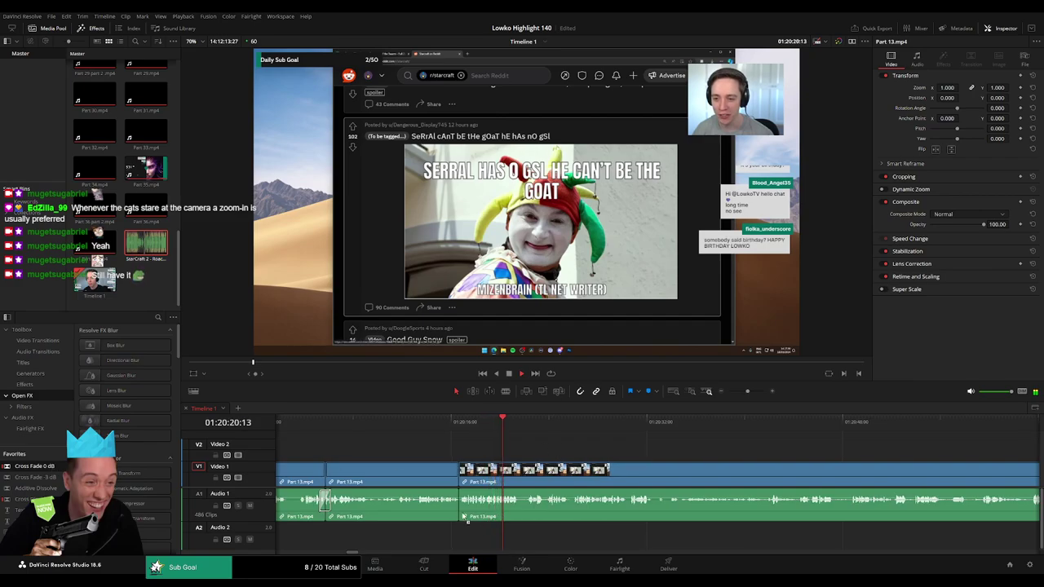
pyautogui.click(459, 501)
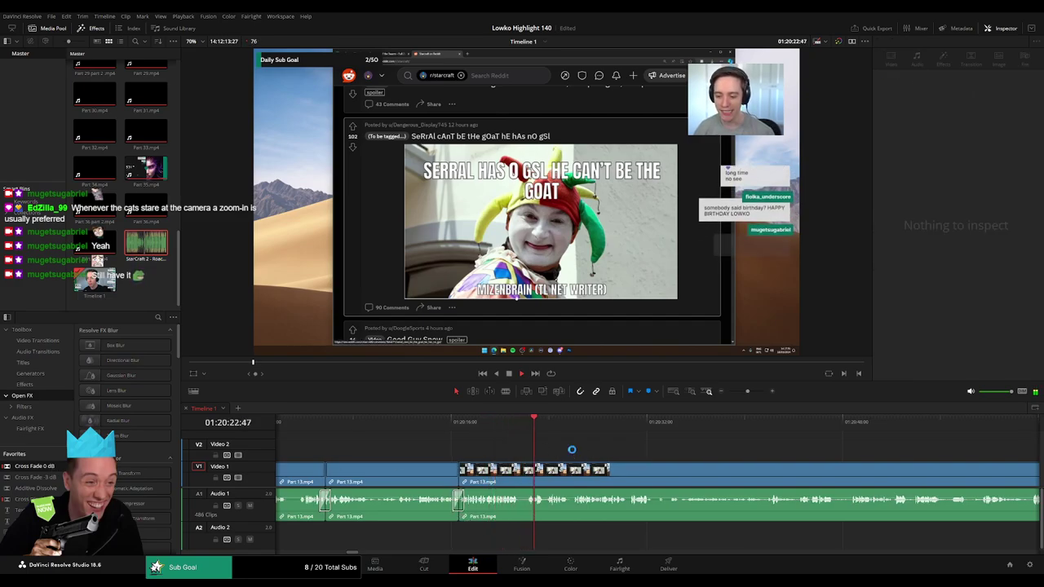
pyautogui.hscroll(3, 571, 453)
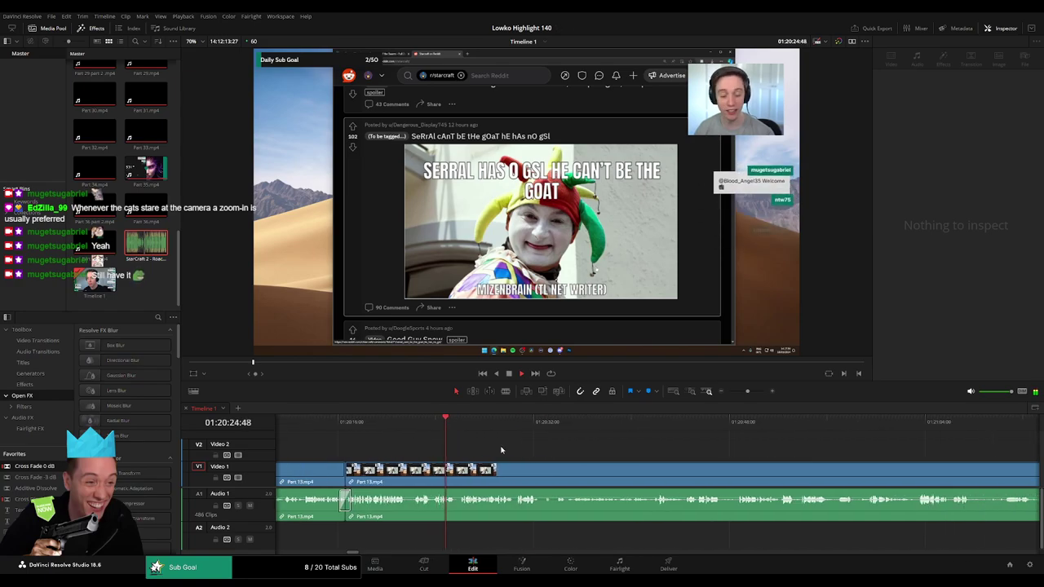
# Zoom in and ripple delete the short Part 13 sliver at the edit point
pyautogui.click(749, 392)
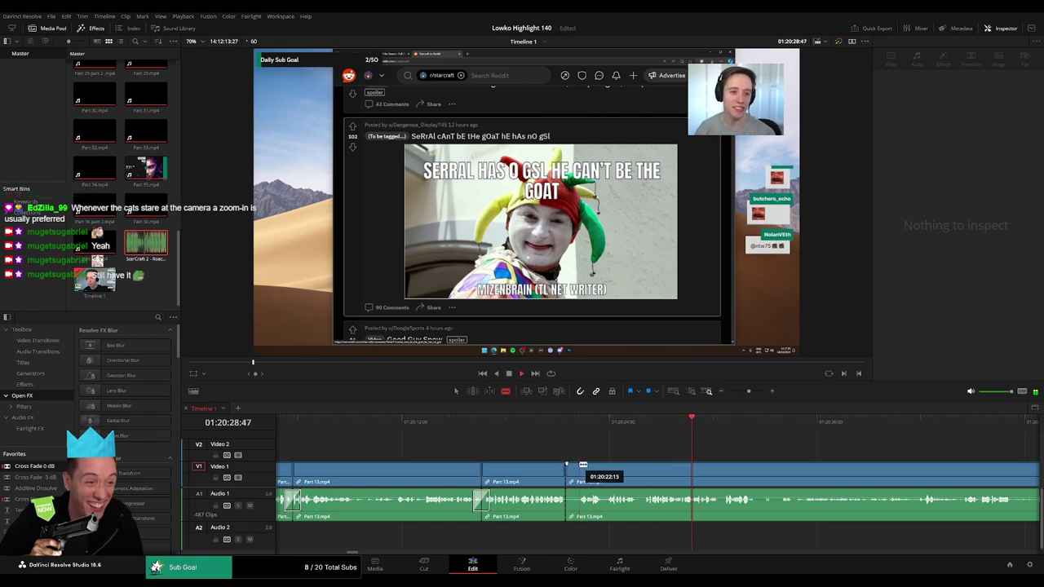
pyautogui.click(573, 476)
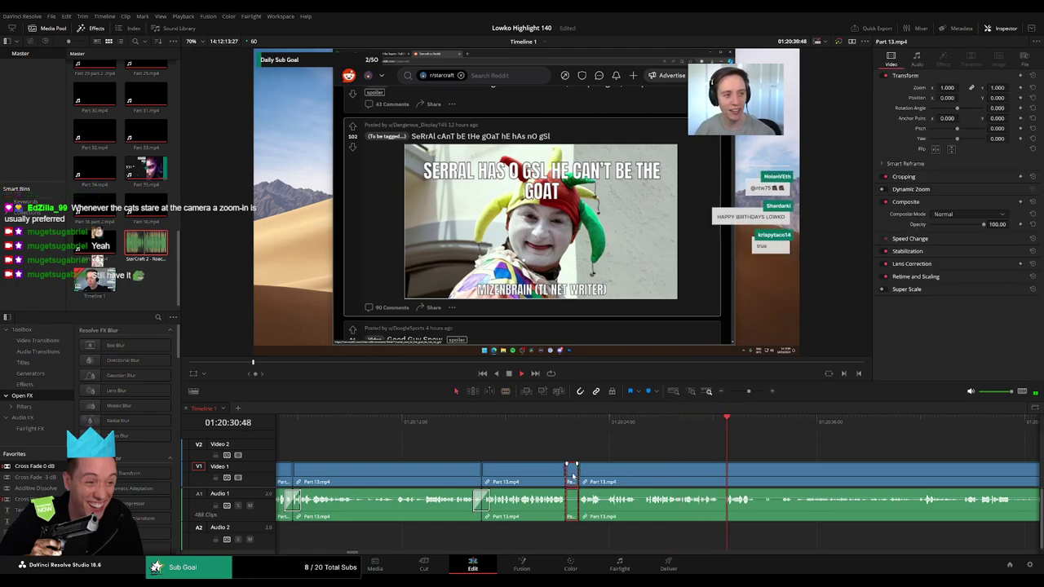
pyautogui.press('Delete')
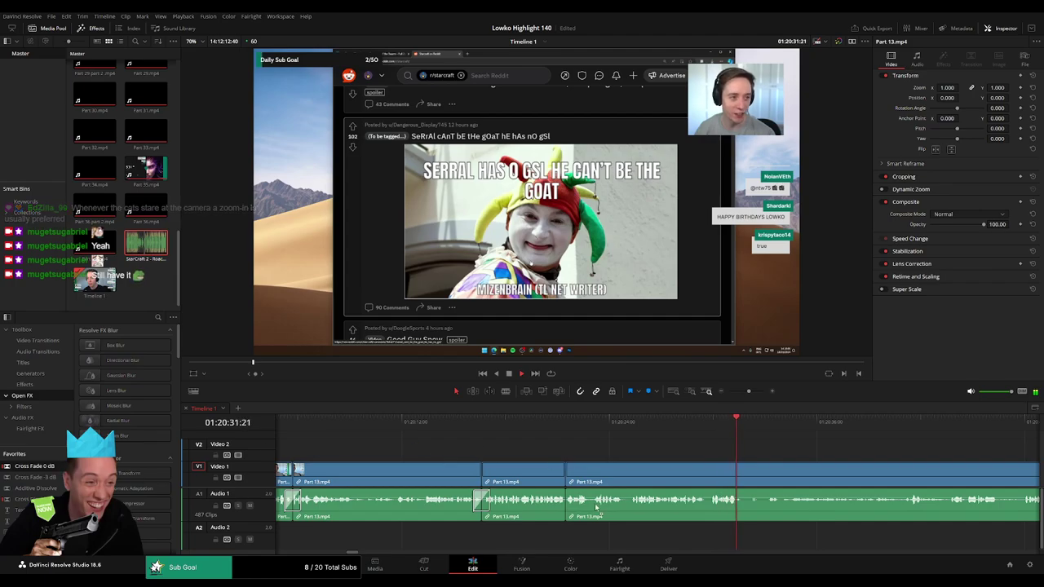
pyautogui.hscroll(3, 753, 458)
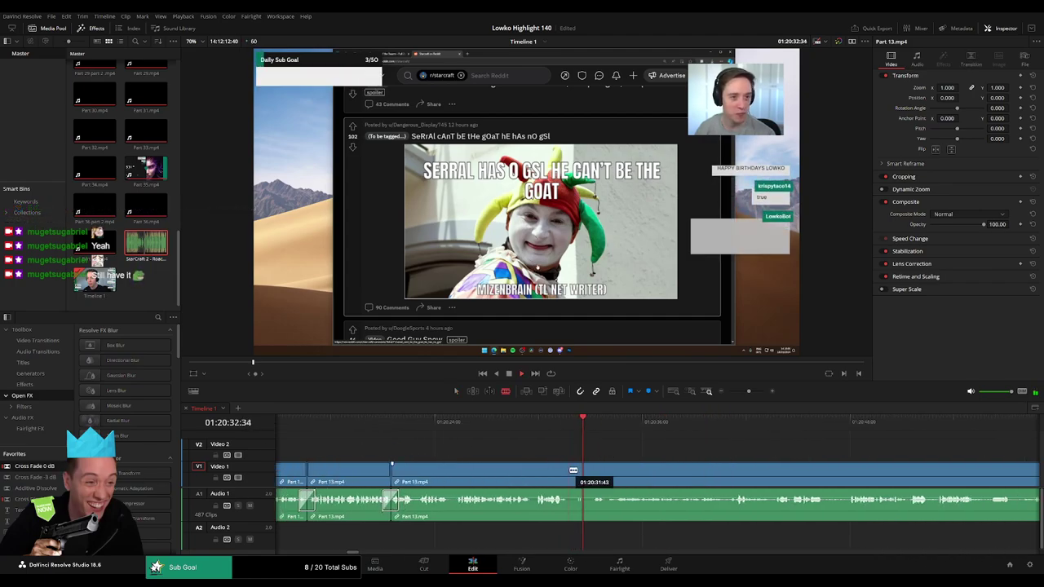
pyautogui.moveTo(693, 426); pyautogui.dragTo(715, 425)
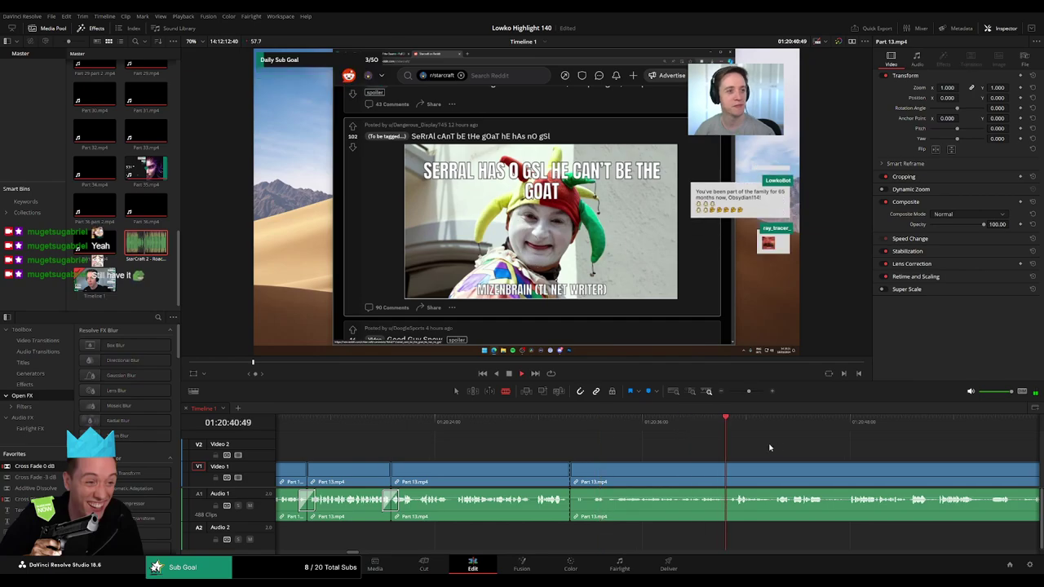
pyautogui.hscroll(3, 734, 441)
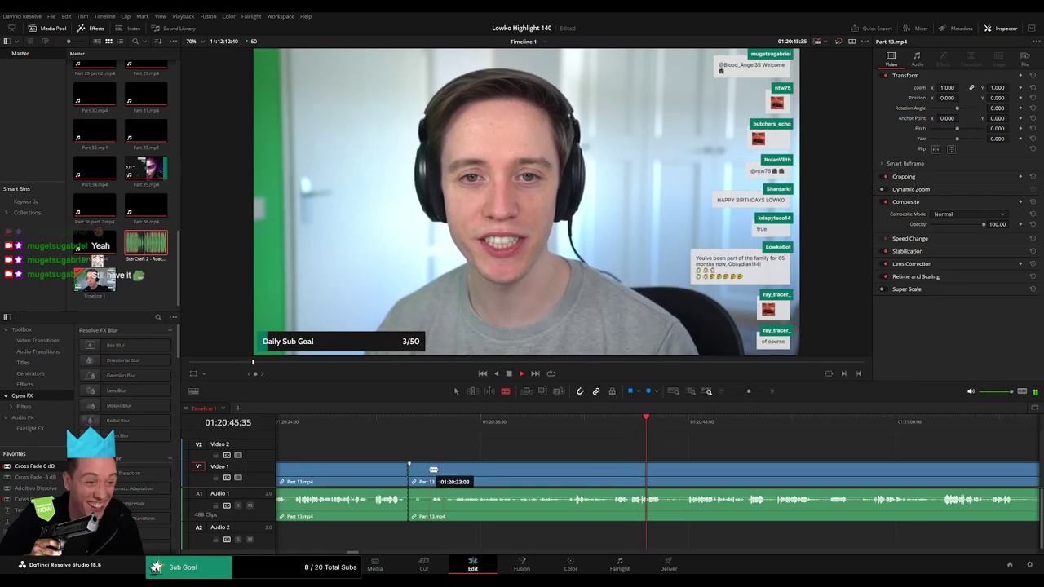
# Split Part 13 at the next cut point, then move the playhead to 01:21:06
pyautogui.click(729, 443)
pyautogui.hscroll(5, 595, 443)
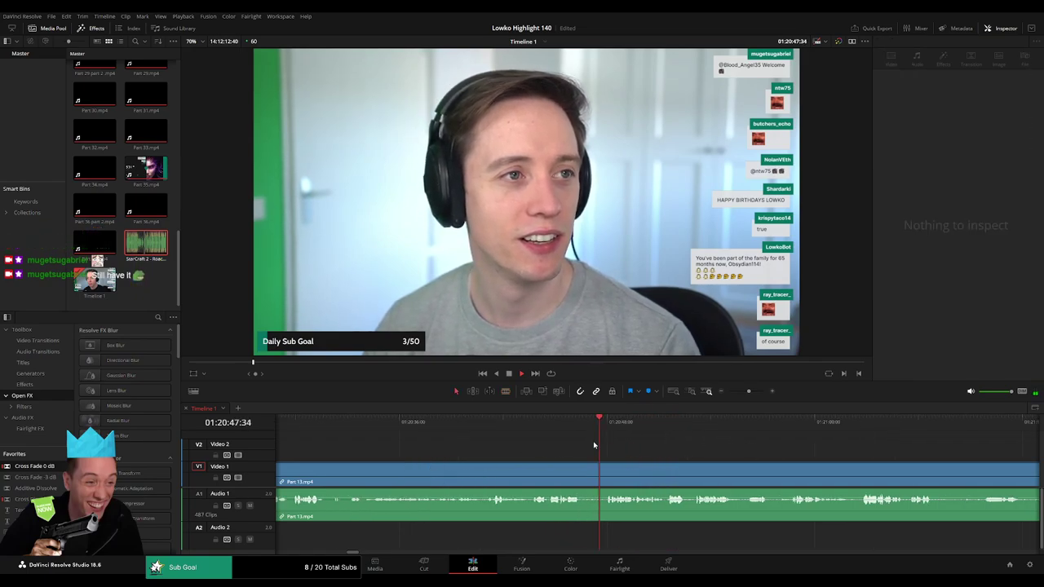
pyautogui.hscroll(2, 490, 450)
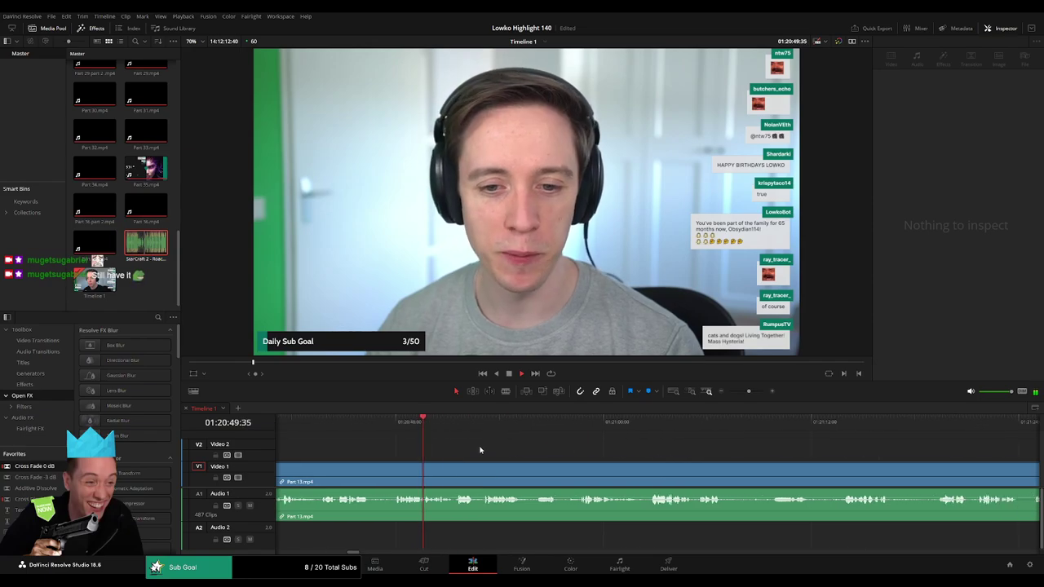
pyautogui.hscroll(2, 459, 454)
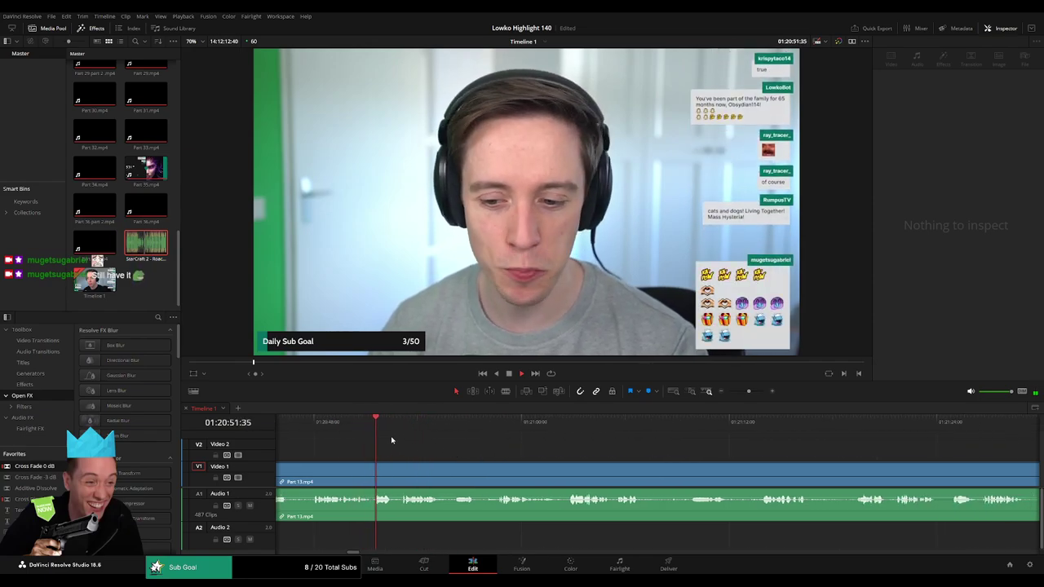
pyautogui.hscroll(-5, 503, 450)
pyautogui.hscroll(-3, 503, 450)
pyautogui.click(353, 420)
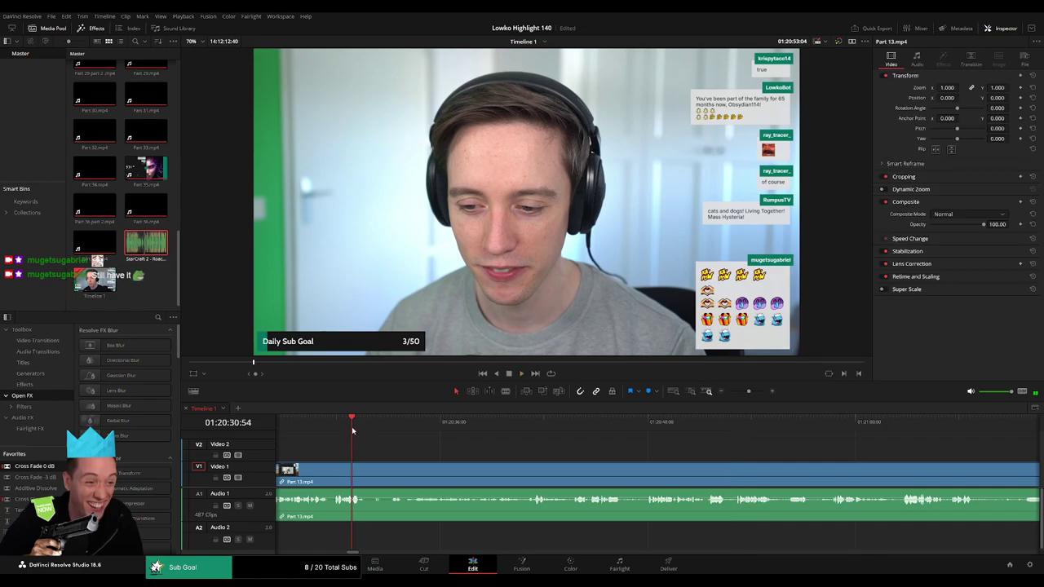
pyautogui.hotkey('ctrl', 'b')
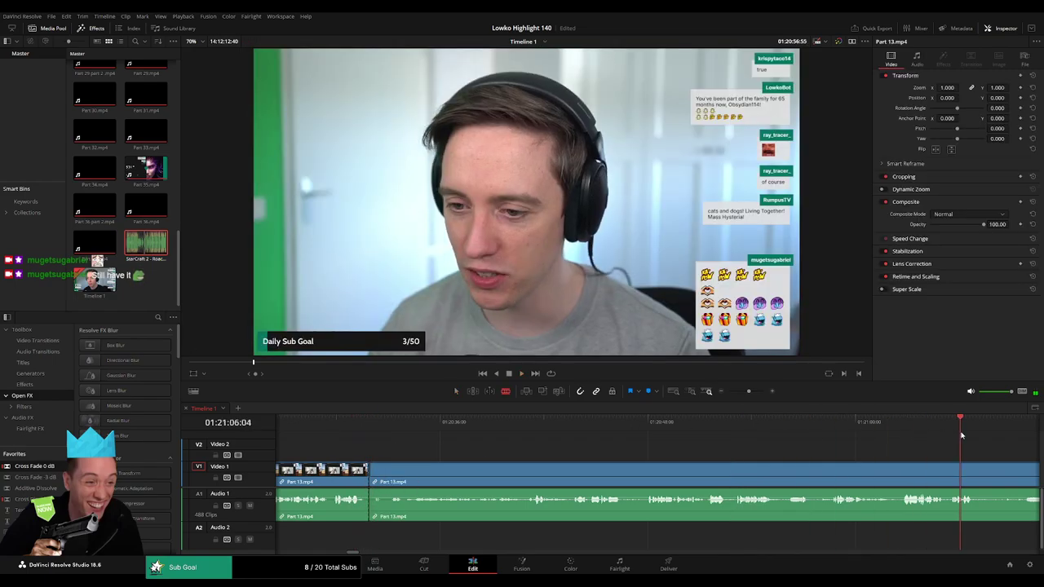
pyautogui.click(964, 420)
pyautogui.moveTo(743, 397); pyautogui.dragTo(737, 397)
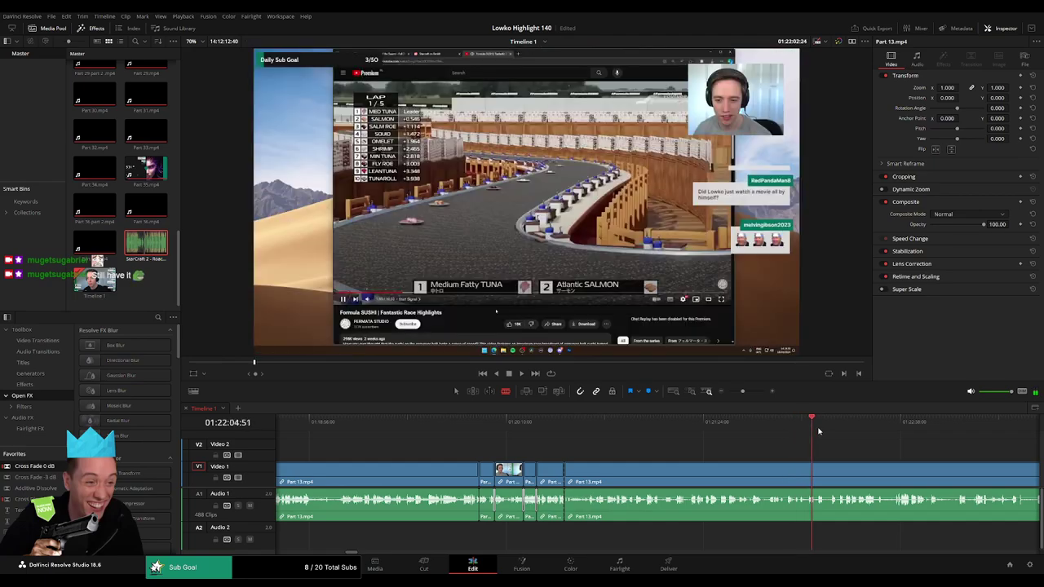
# Find where the facecam talk begins in Part 13 and remove the dead-air section
pyautogui.hscroll(3, 870, 458)
pyautogui.moveTo(611, 420); pyautogui.dragTo(554, 423)
pyautogui.moveTo(743, 392); pyautogui.dragTo(750, 395)
pyautogui.hscroll(2, 690, 462)
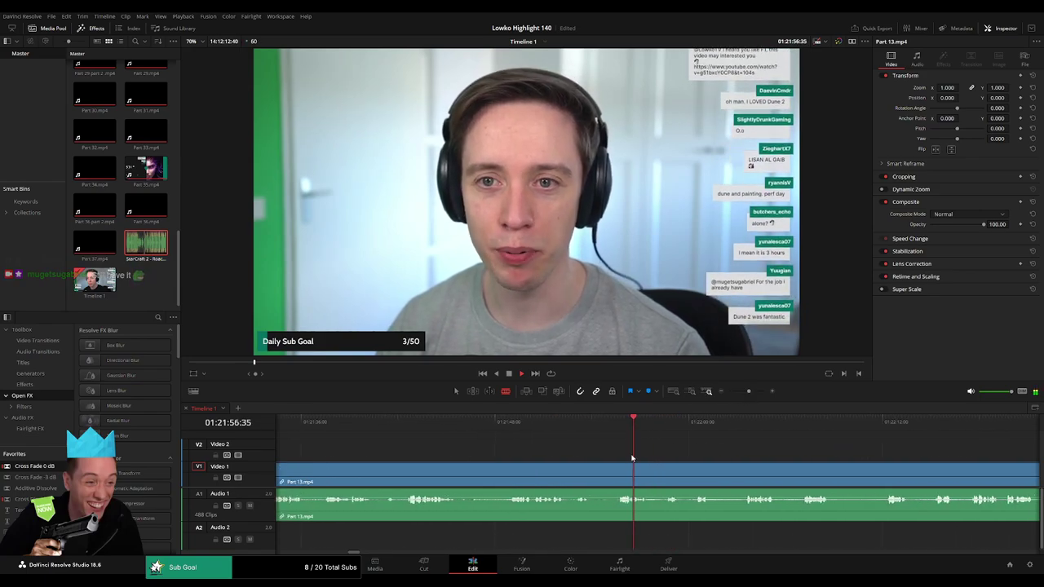
pyautogui.hscroll(3, 653, 456)
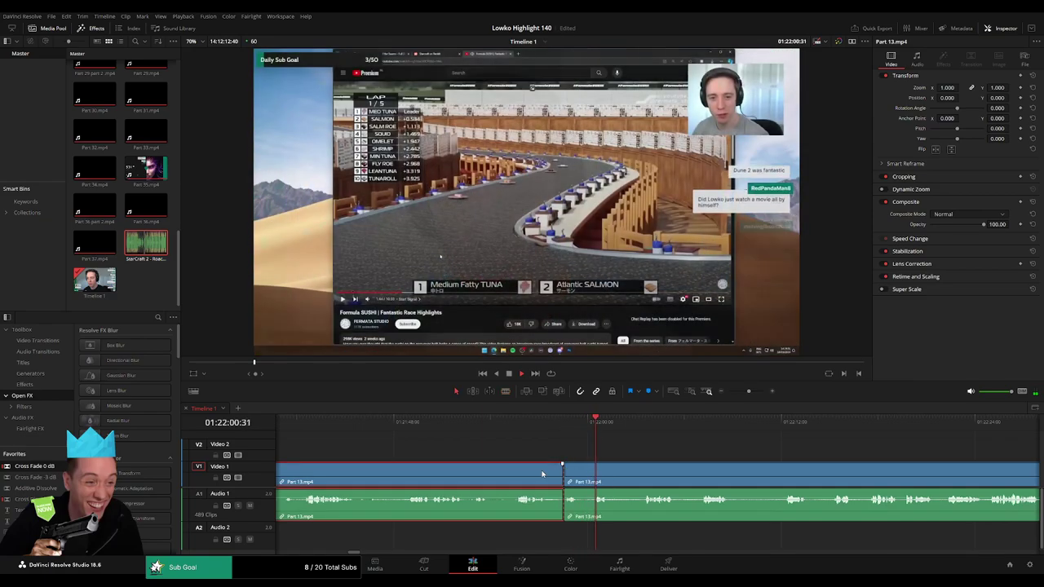
pyautogui.hotkey('ctrl', 'z')
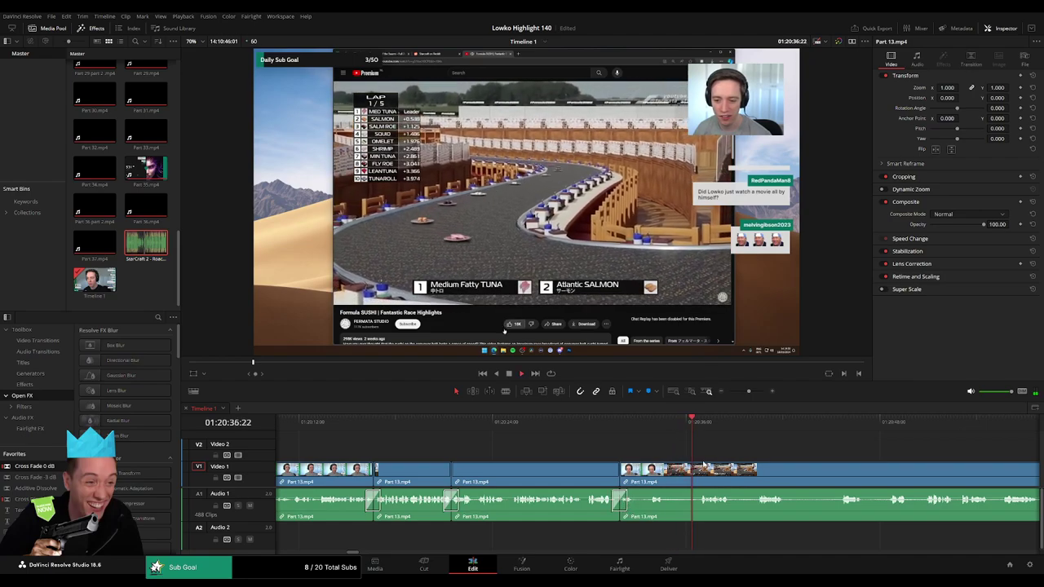
# Scroll through the timeline to review the sushi race footage that now follows
pyautogui.hscroll(5, 524, 447)
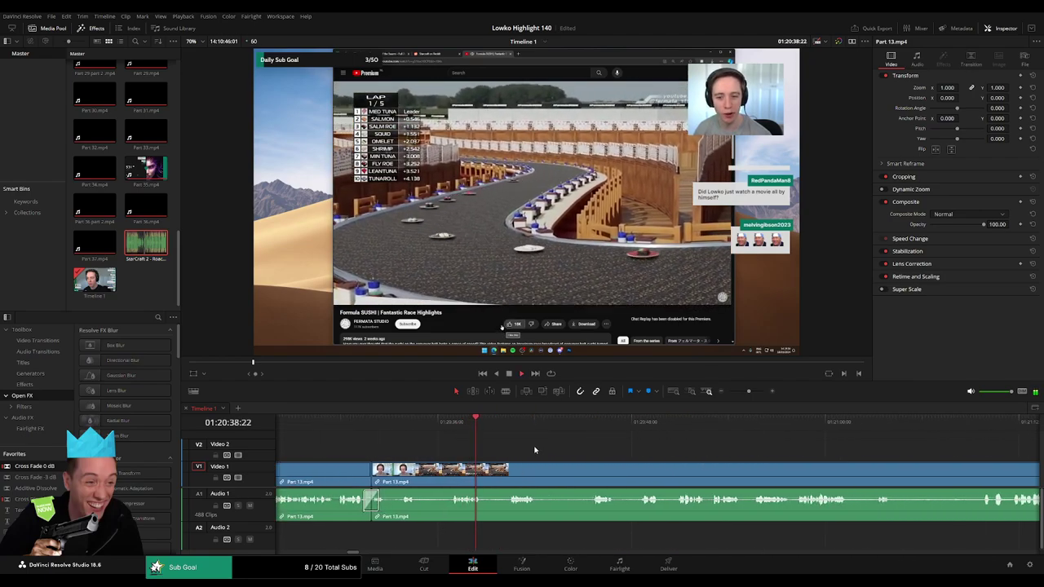
pyautogui.hscroll(1, 547, 454)
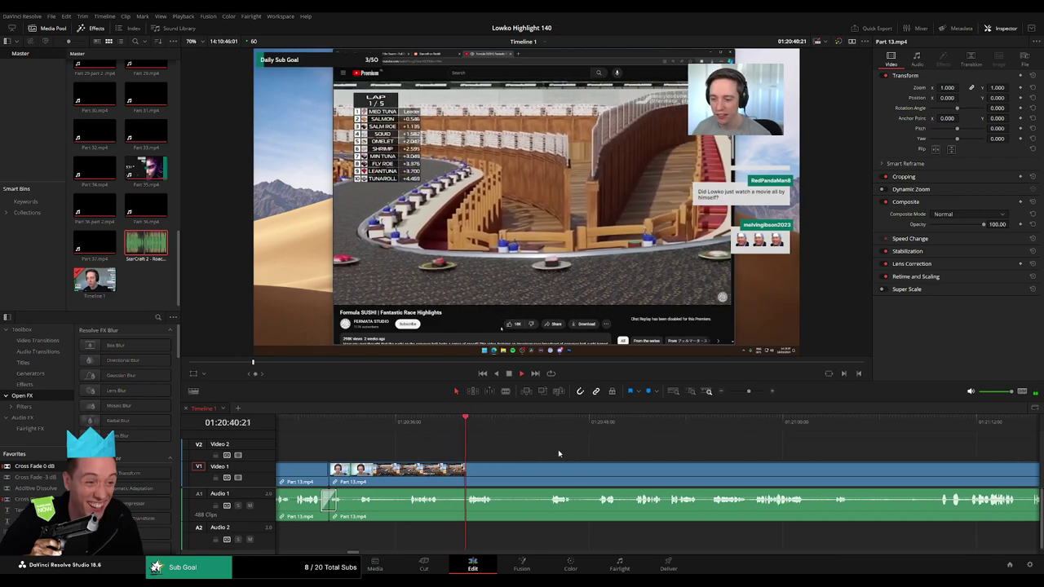
pyautogui.hscroll(1, 528, 448)
pyautogui.hscroll(1, 580, 454)
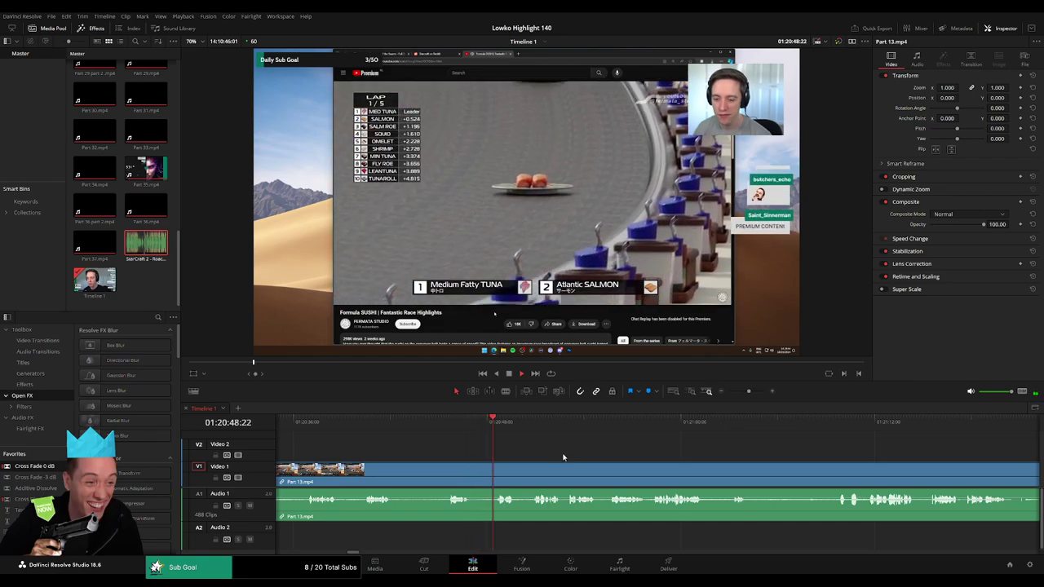
pyautogui.hscroll(1, 574, 456)
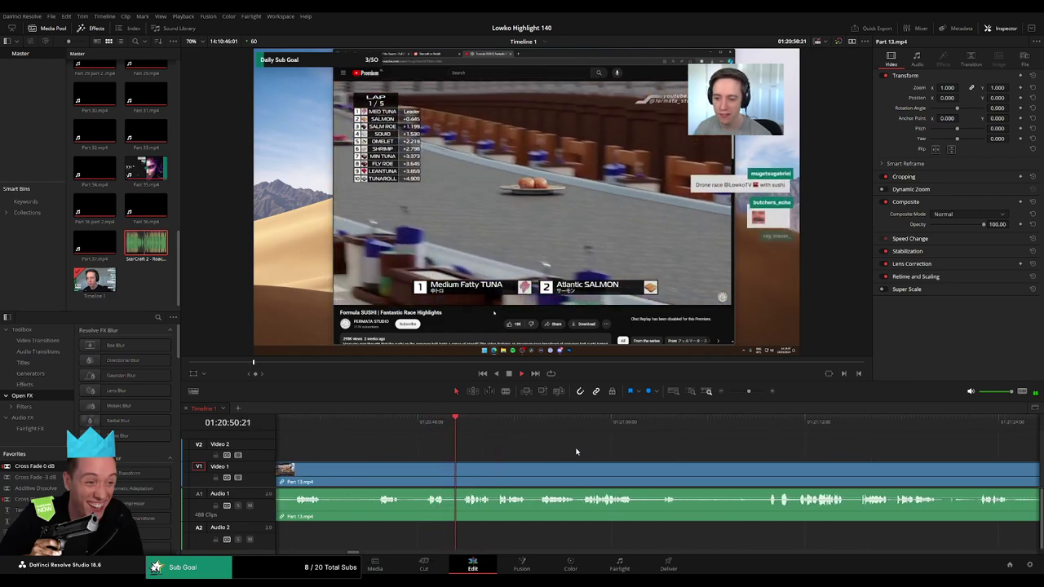
pyautogui.hscroll(1, 604, 454)
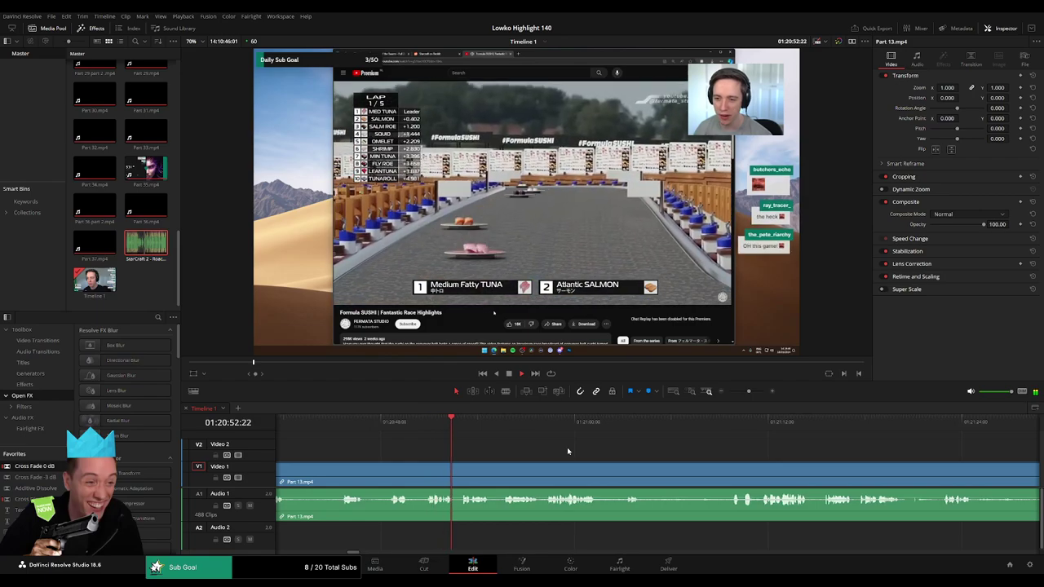
pyautogui.hscroll(1, 567, 451)
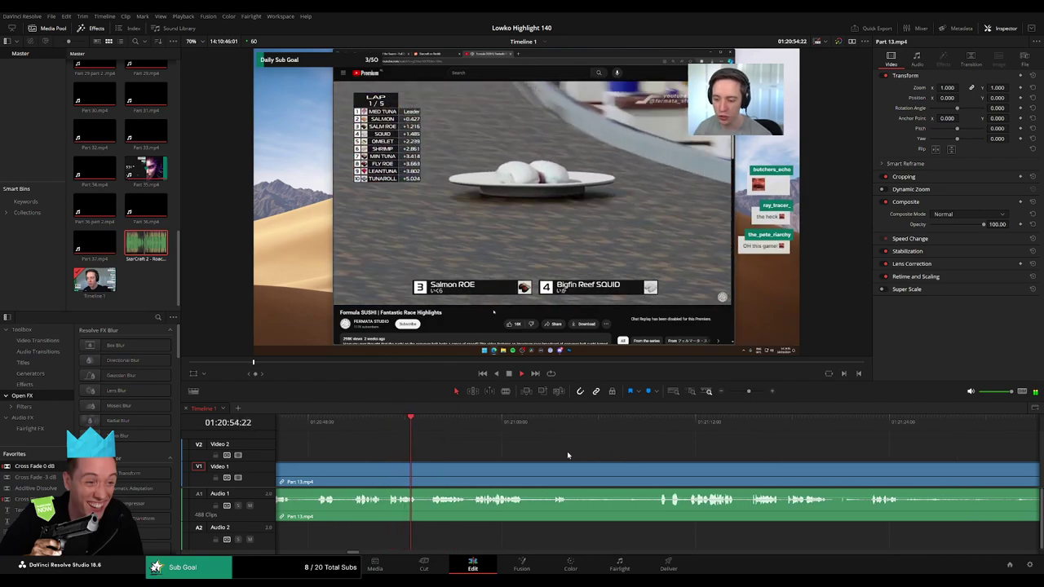
pyautogui.hscroll(1, 563, 451)
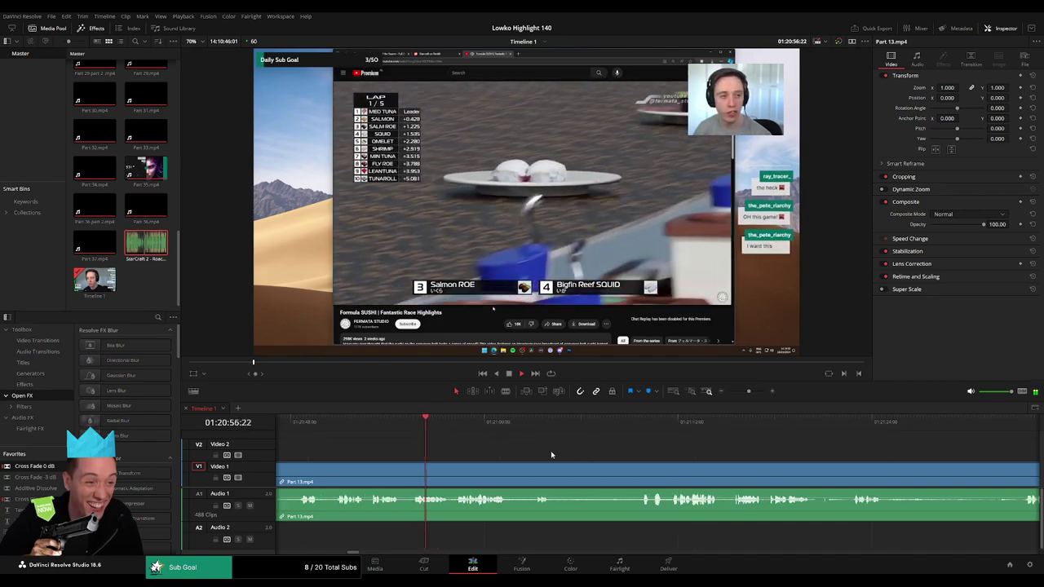
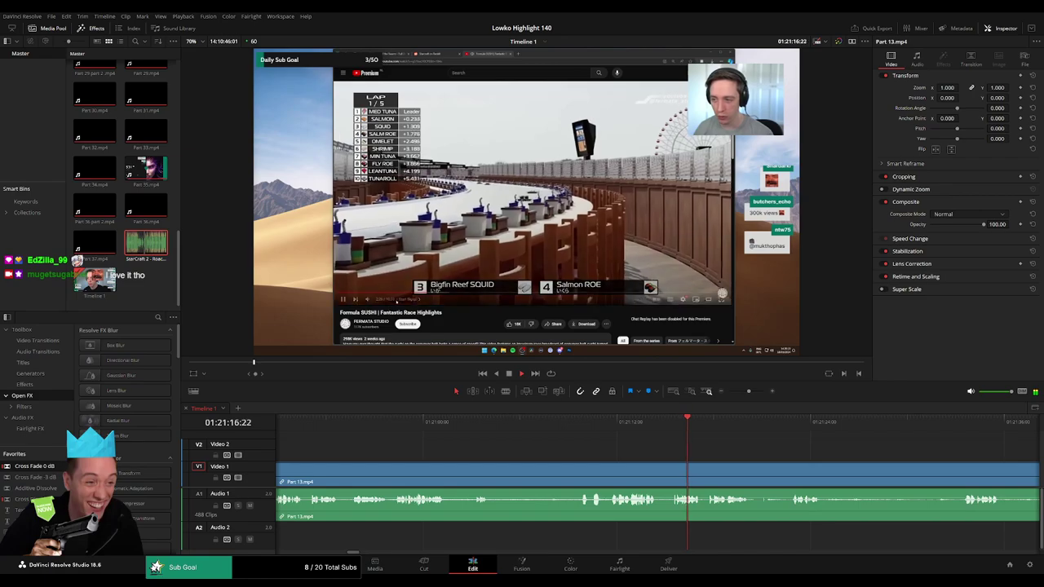
# Blade Part 13.mp4 at this moment and ripple-delete the short piece
pyautogui.hscroll(3, 571, 448)
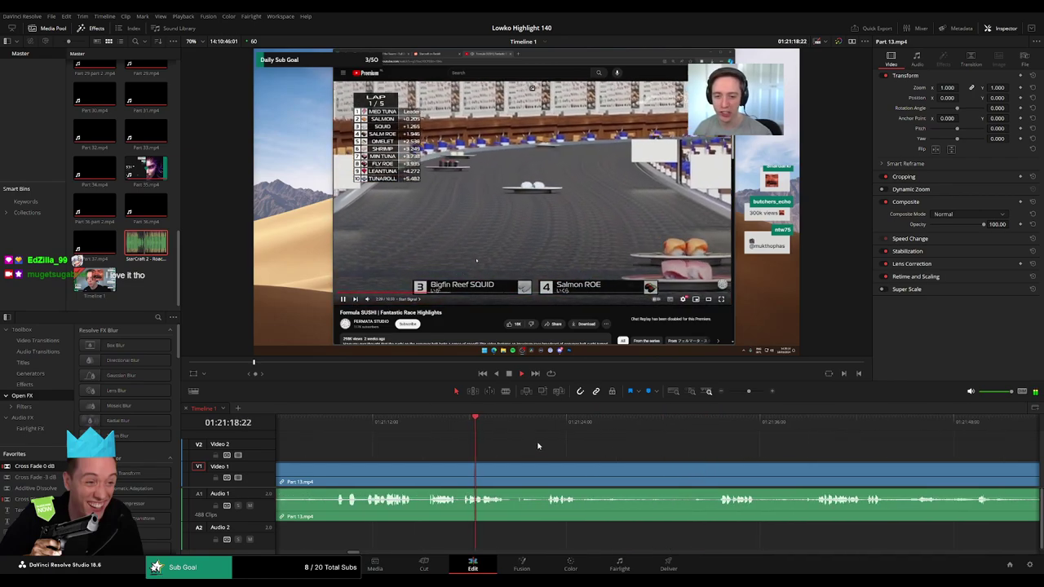
pyautogui.hscroll(2, 530, 444)
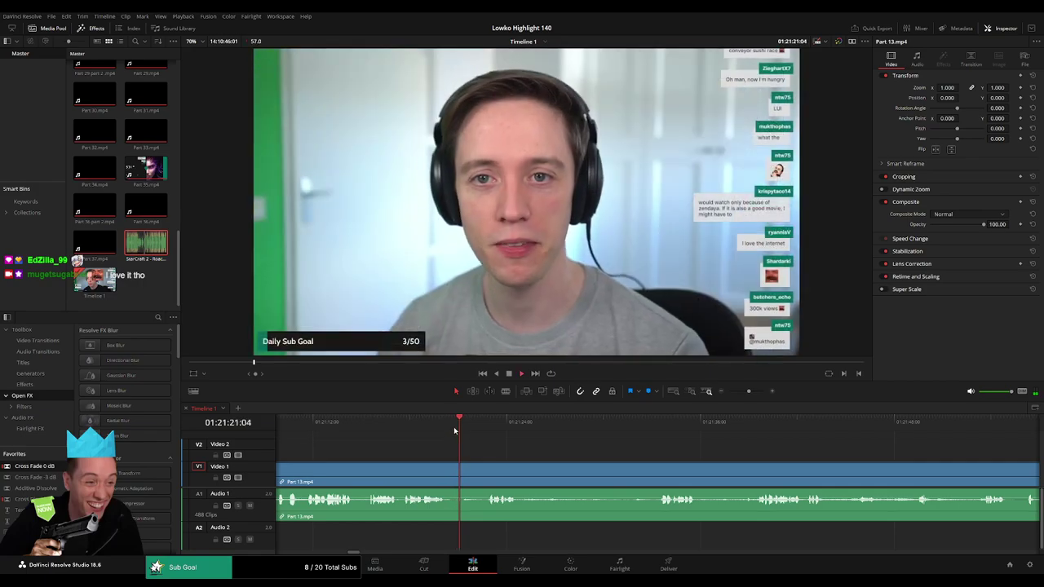
pyautogui.press('b')
pyautogui.click(453, 474)
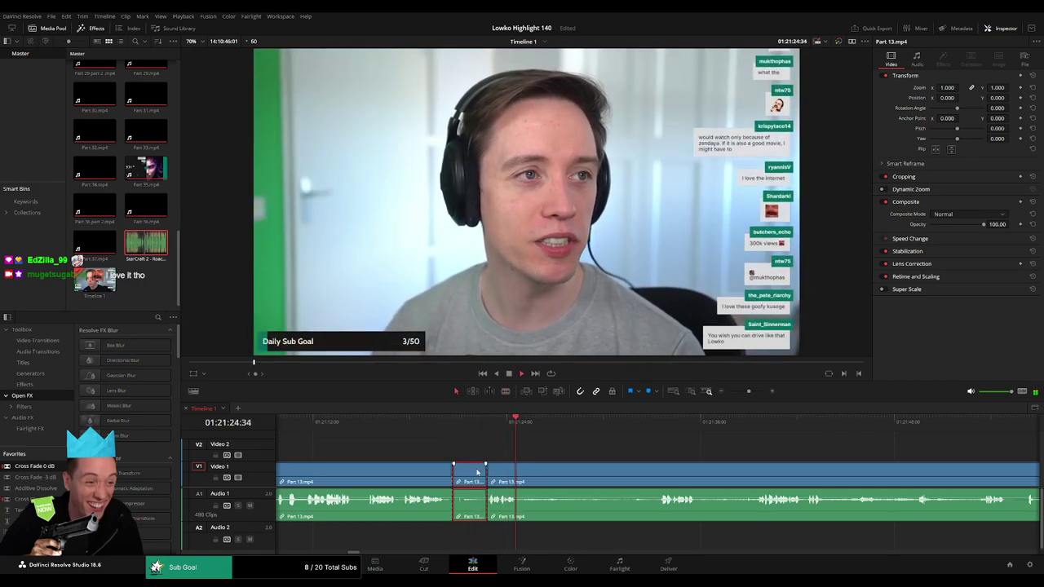
pyautogui.press('BackSpace')
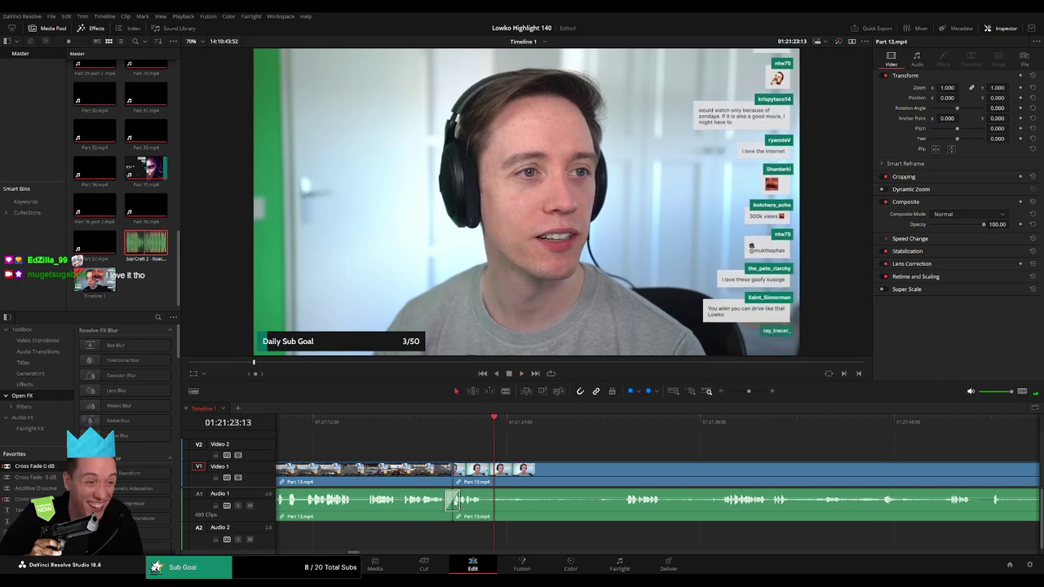
# Cut out the pause stretch in Part 13.mp4 and close the gap
pyautogui.press('b')
pyautogui.click(486, 473)
pyautogui.click(622, 420)
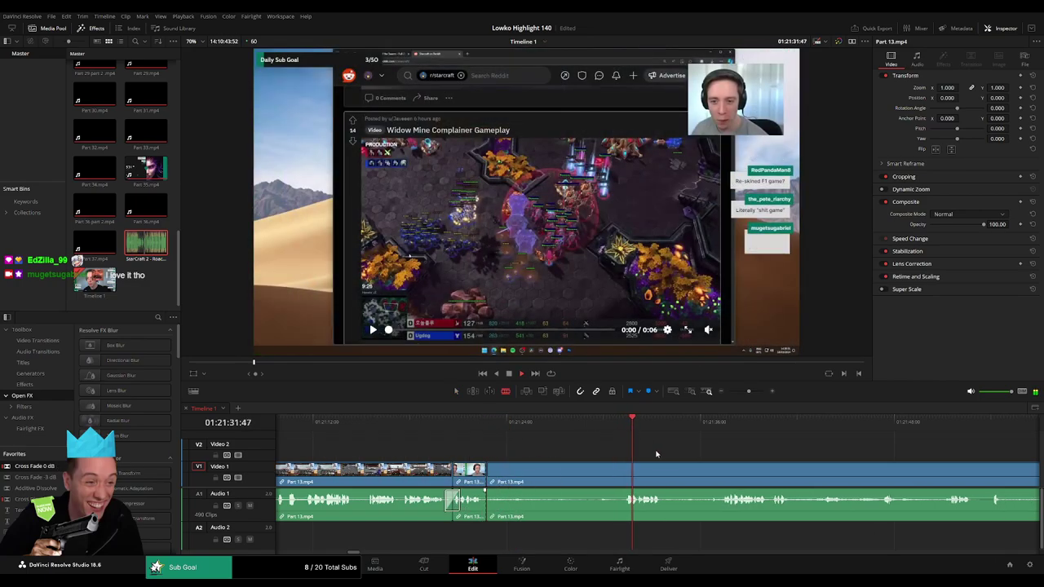
pyautogui.hscroll(3, 588, 454)
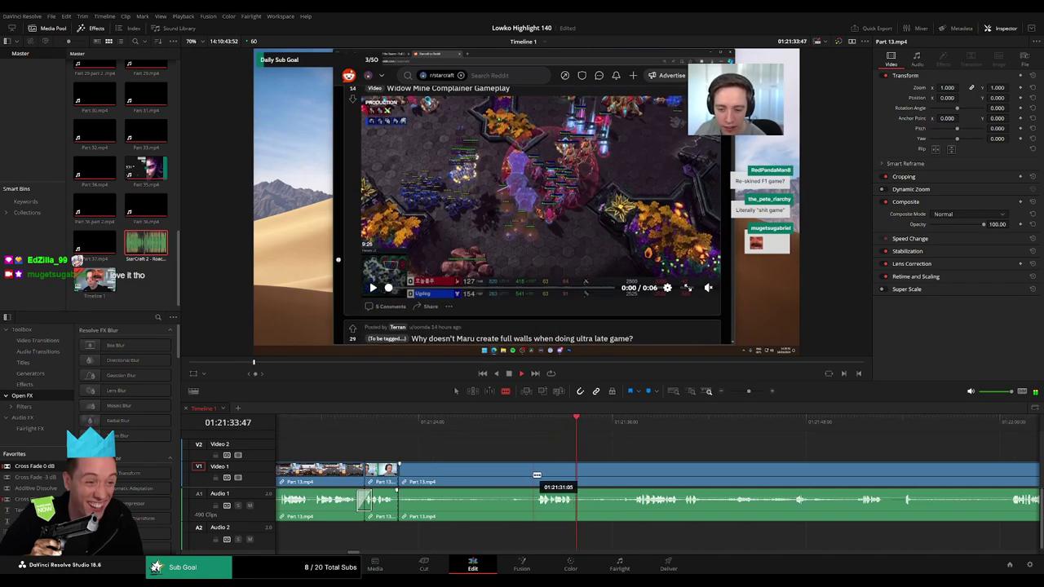
pyautogui.click(532, 475)
pyautogui.press('a')
pyautogui.click(512, 481)
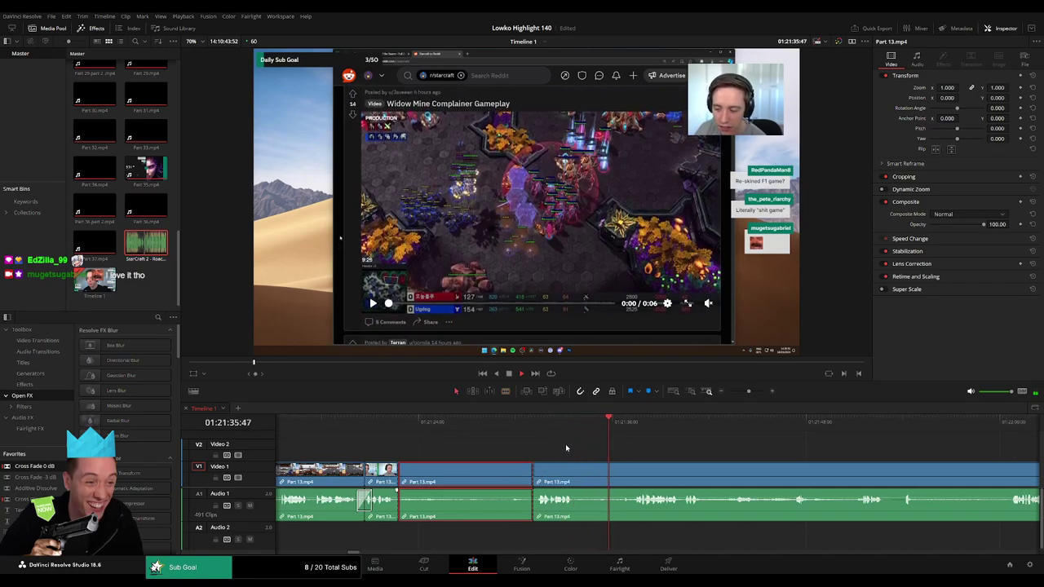
pyautogui.press('Delete')
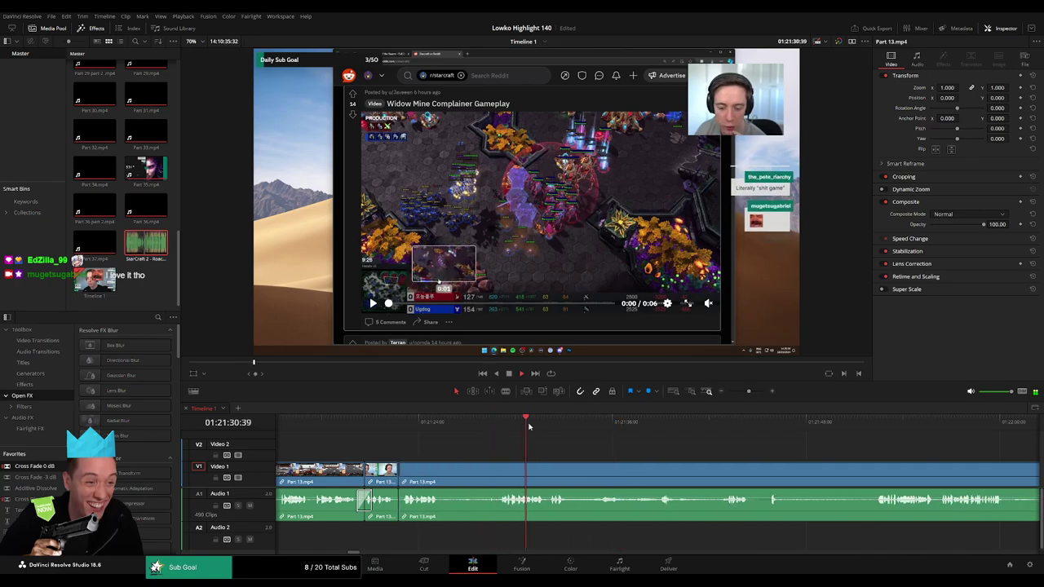
# Review the joined section, then split the clip at the next moment to trim
pyautogui.click(830, 435)
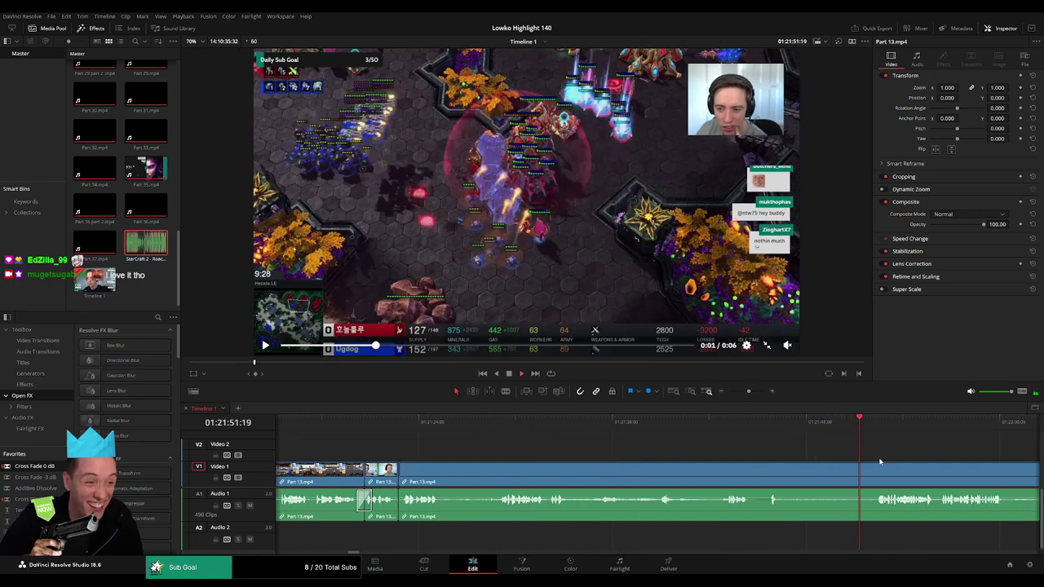
pyautogui.click(506, 424)
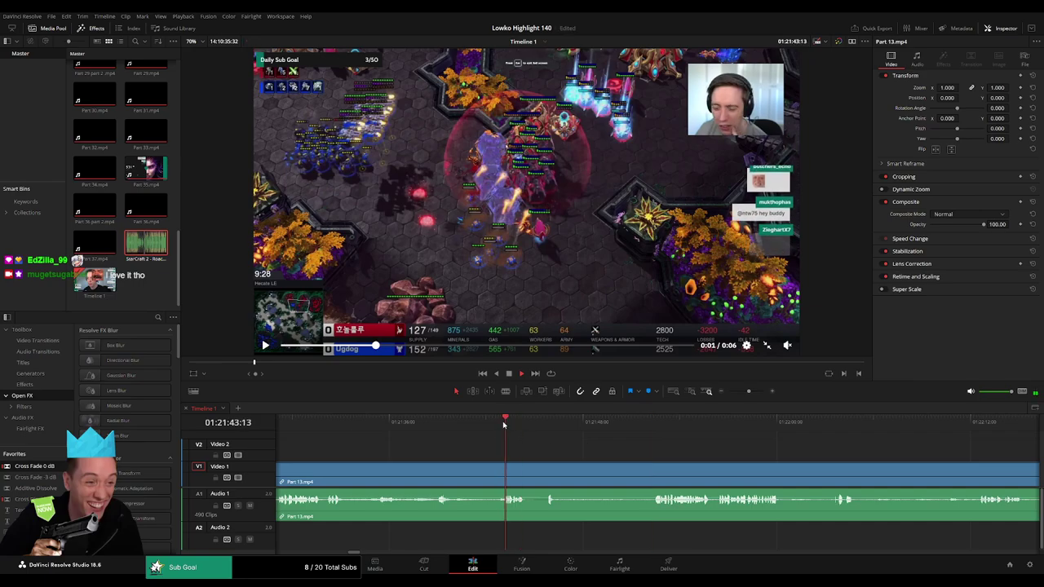
pyautogui.click(528, 424)
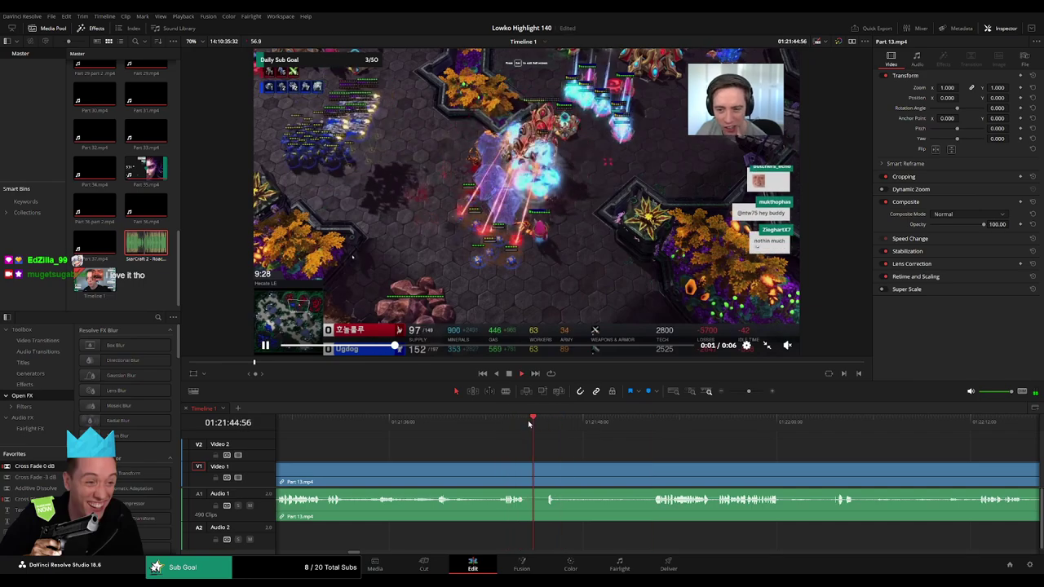
pyautogui.hscroll(-3, 455, 444)
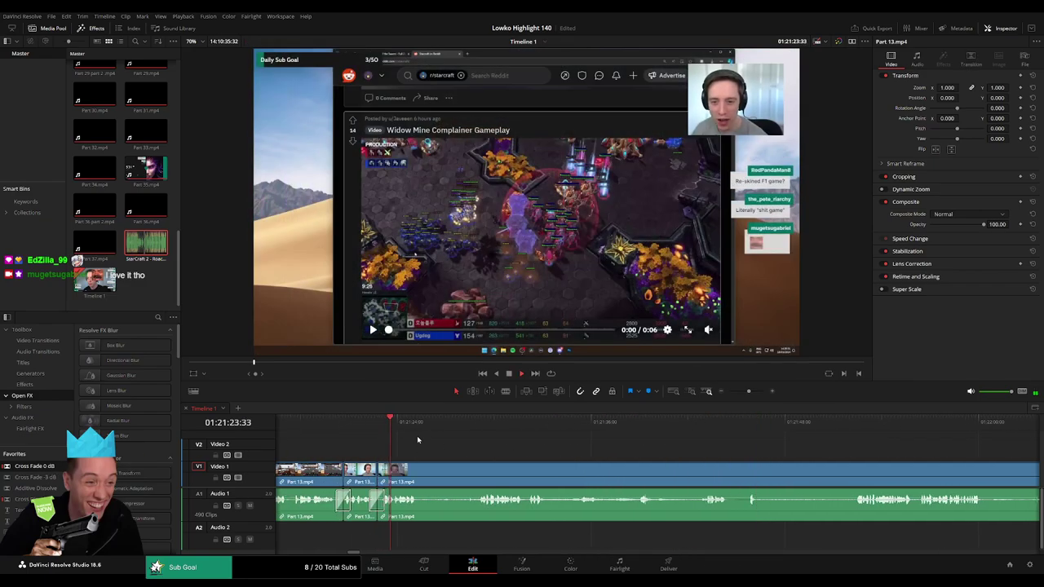
pyautogui.moveTo(431, 424); pyautogui.dragTo(460, 424)
pyautogui.press('b')
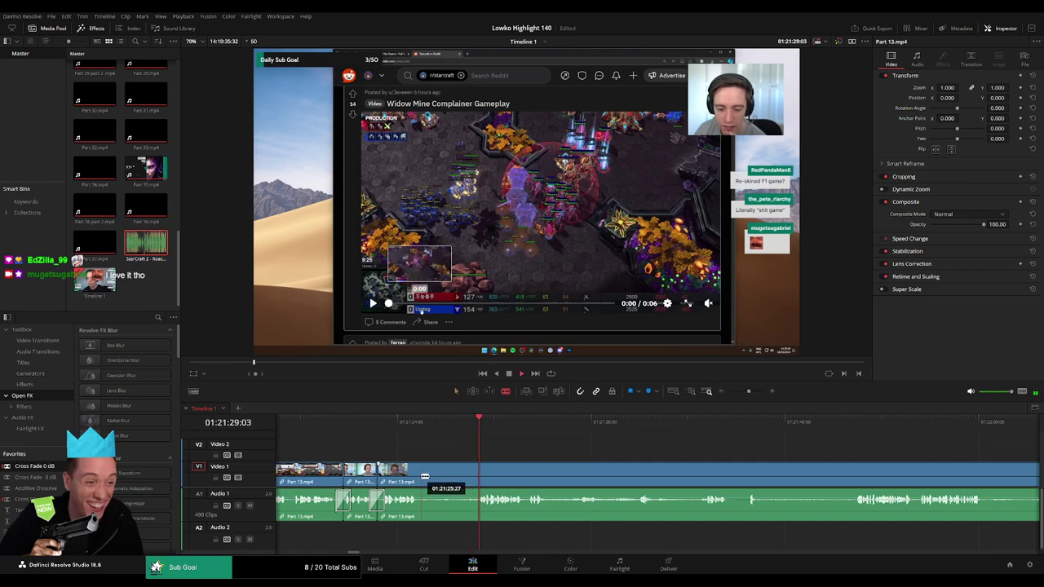
pyautogui.click(420, 471)
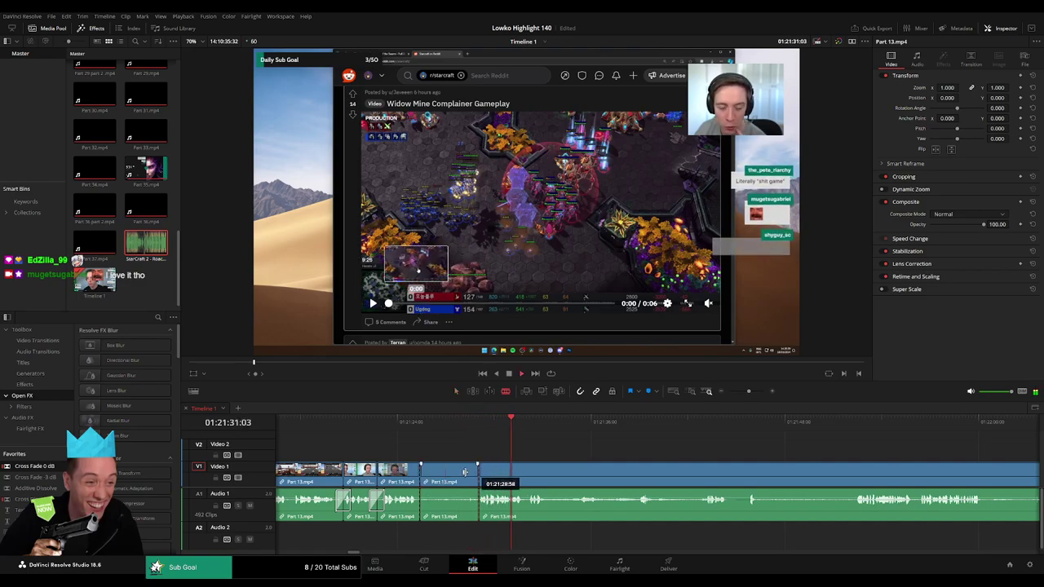
pyautogui.click(465, 421)
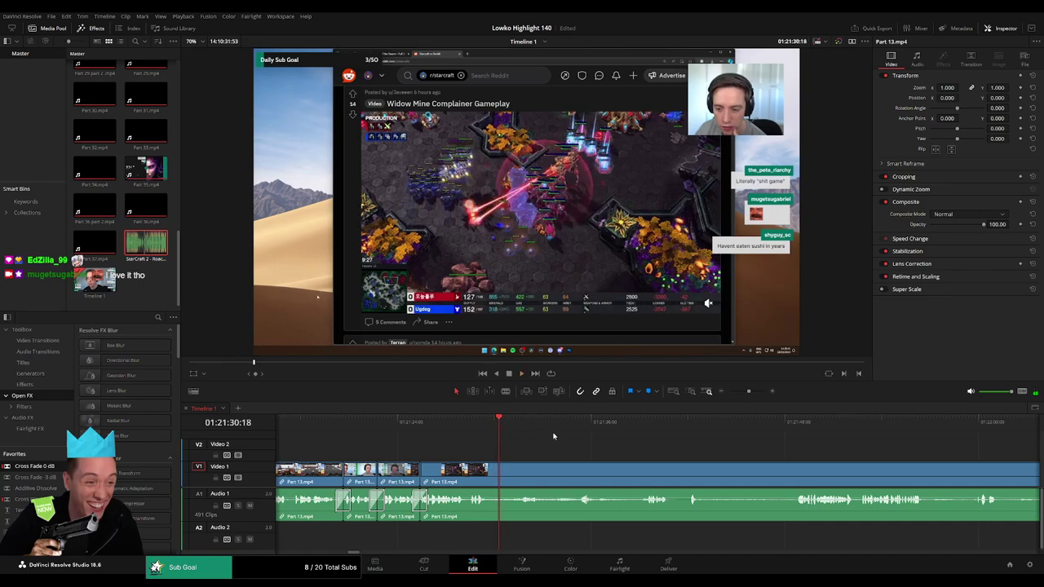
# Add an Adjustment Clip on Video 2 above the gameplay with Zoom 2.120
pyautogui.moveTo(317, 296)
pyautogui.mouseDown()
pyautogui.moveTo(484, 458)
pyautogui.moveTo(529, 454)
pyautogui.mouseUp()
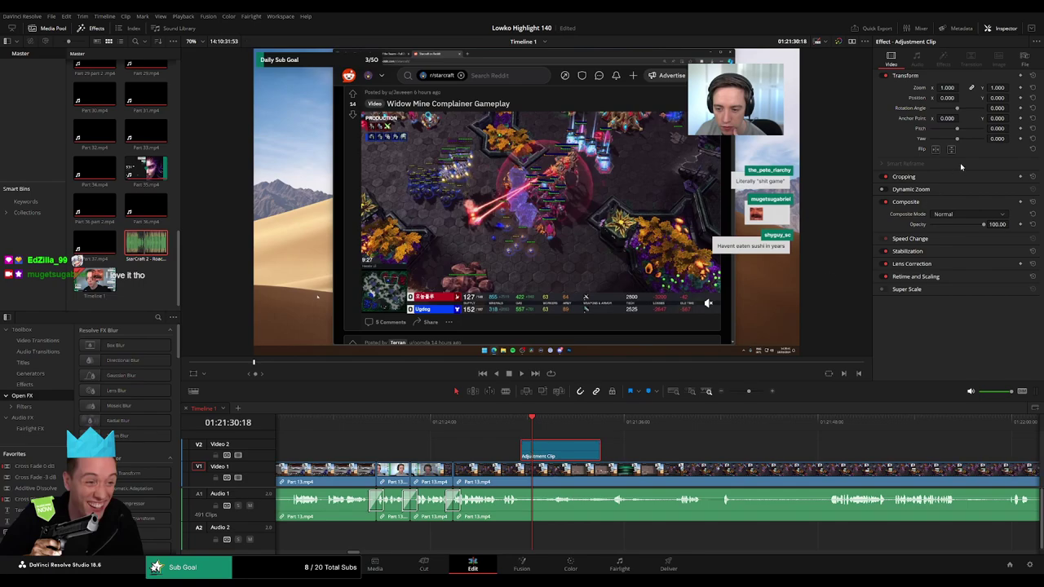
pyautogui.moveTo(947, 87); pyautogui.dragTo(963, 87)
pyautogui.press('space')
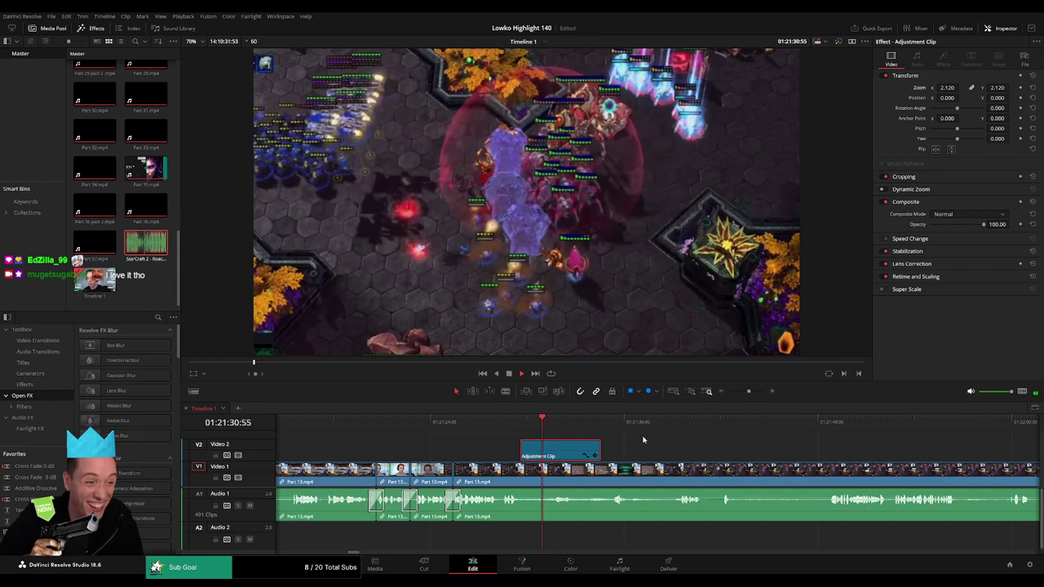
# Trim the adjustment clip's end to the moment and play back the zoom
pyautogui.click(557, 426)
pyautogui.moveTo(598, 447); pyautogui.dragTo(551, 443)
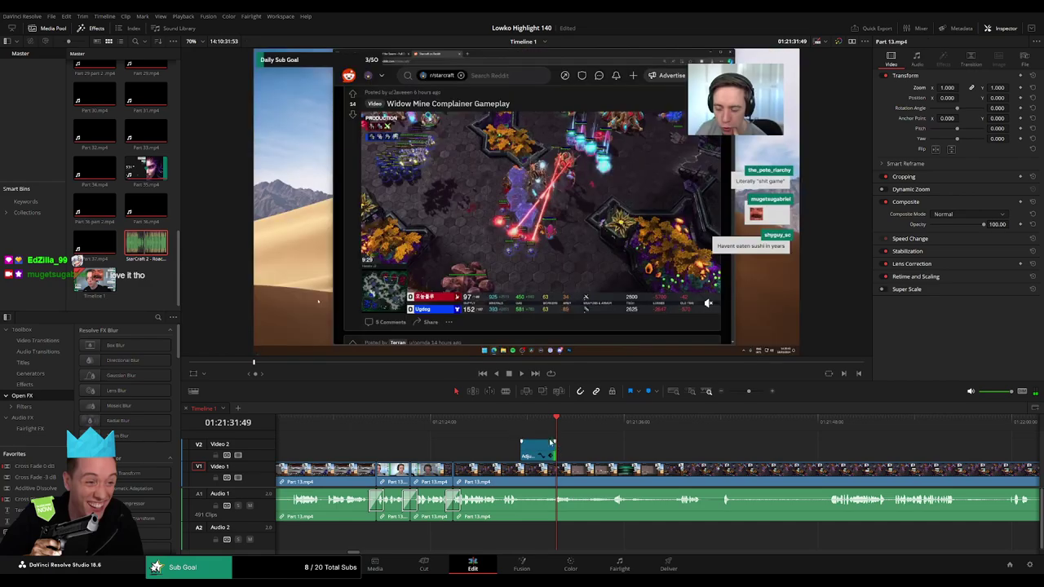
pyautogui.click(551, 448)
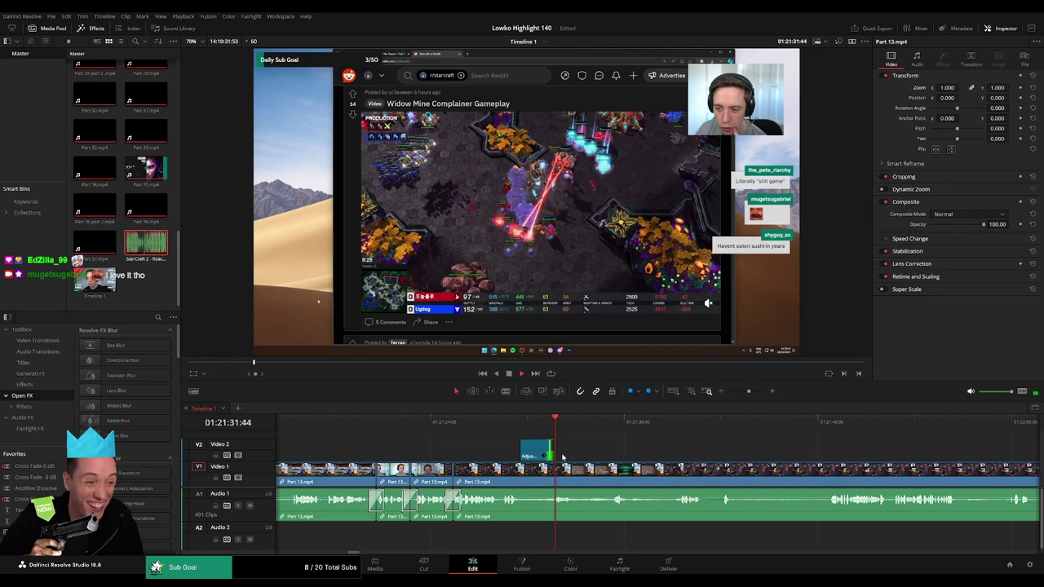
pyautogui.moveTo(554, 450); pyautogui.dragTo(553, 450)
pyautogui.press('space')
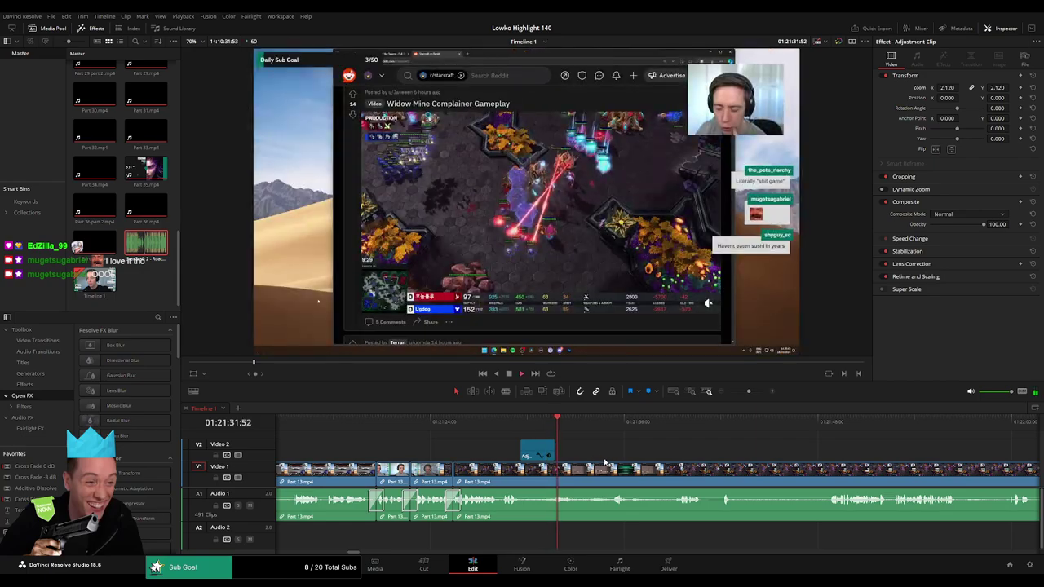
# Cut out the first unwanted stretch of Part 13 and close the gap
pyautogui.hscroll(3, 605, 452)
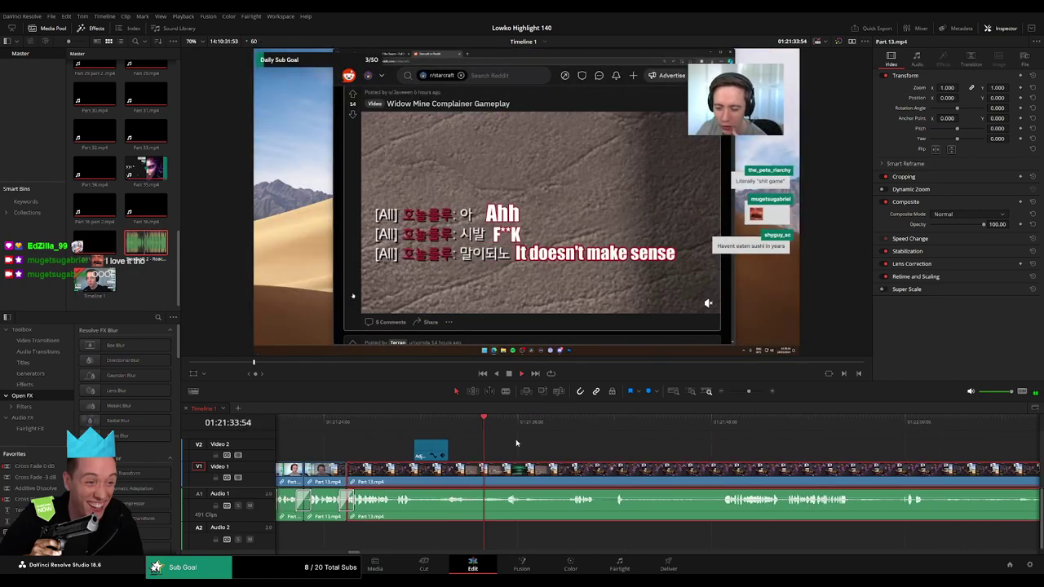
pyautogui.moveTo(505, 433); pyautogui.dragTo(568, 424)
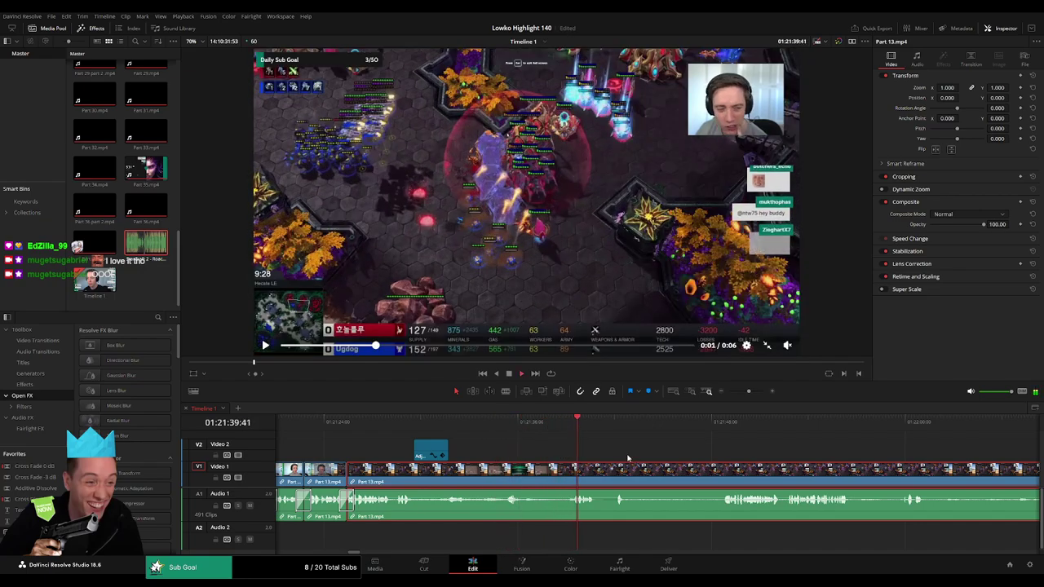
pyautogui.hscroll(3, 494, 451)
pyautogui.click(488, 427)
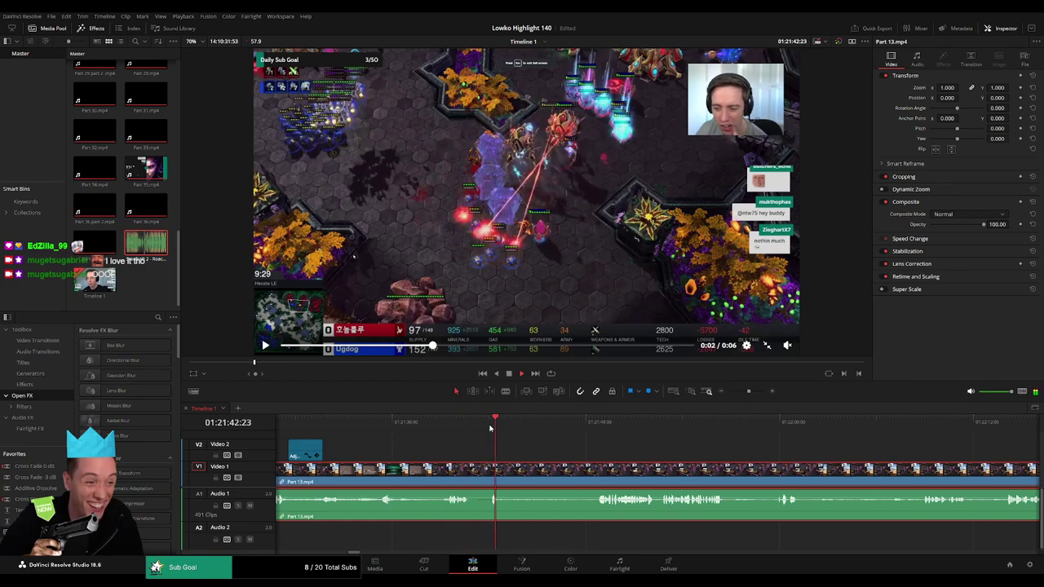
pyautogui.moveTo(526, 433); pyautogui.dragTo(576, 431)
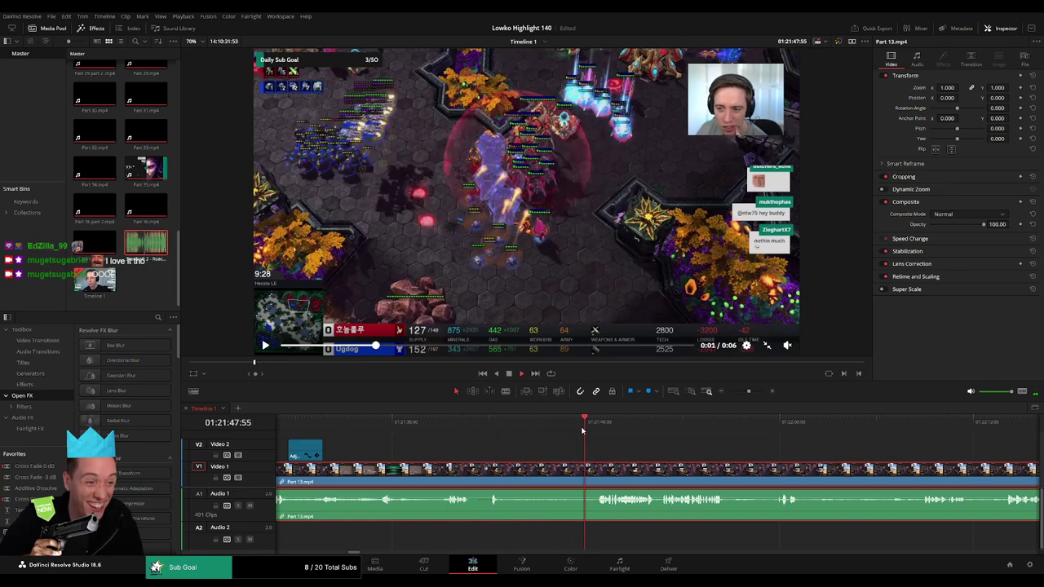
pyautogui.click(515, 427)
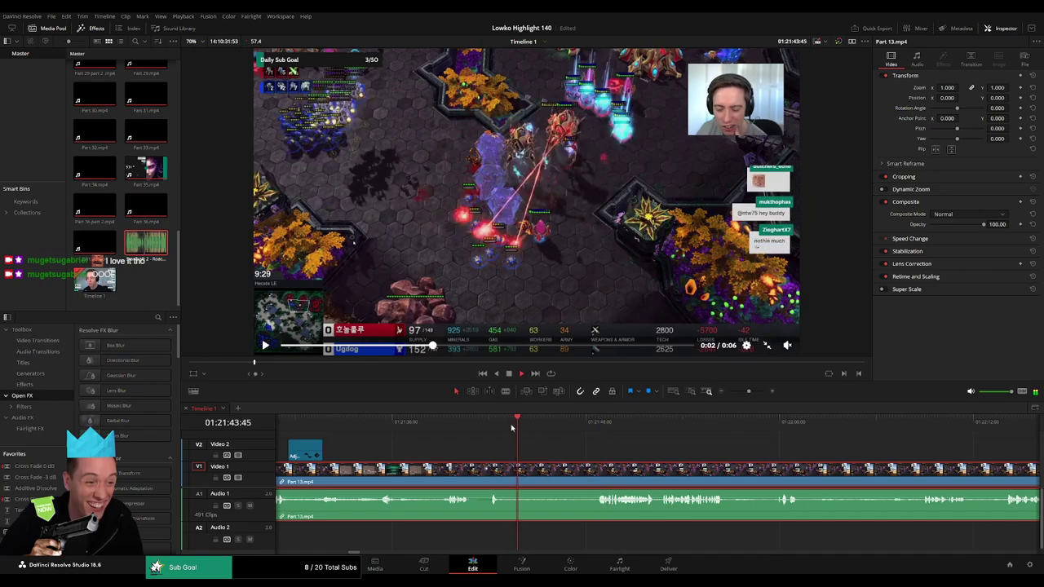
pyautogui.click(525, 472)
pyautogui.click(594, 471)
pyautogui.click(578, 473)
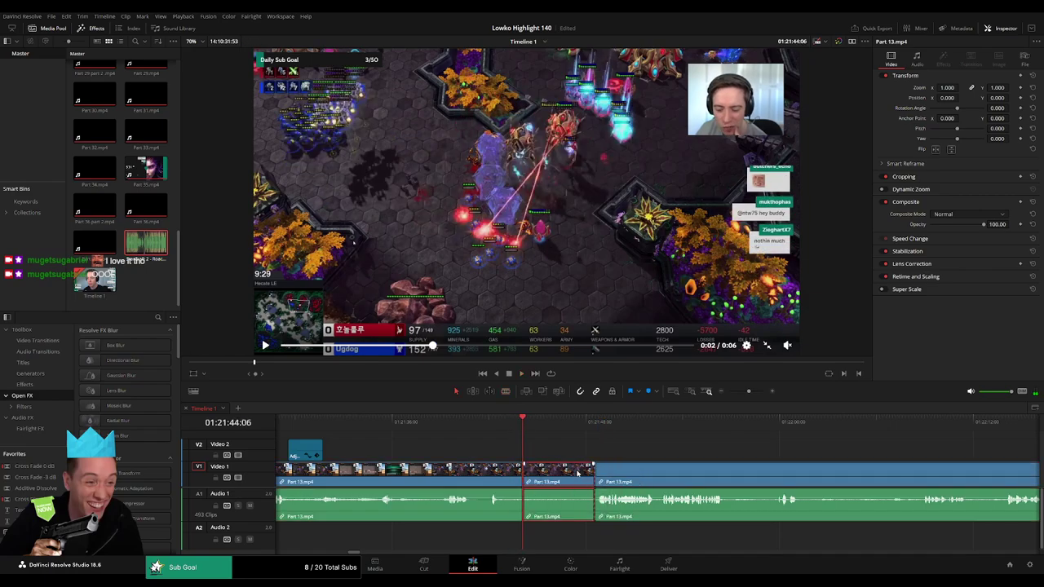
pyautogui.press('Delete')
pyautogui.press('space')
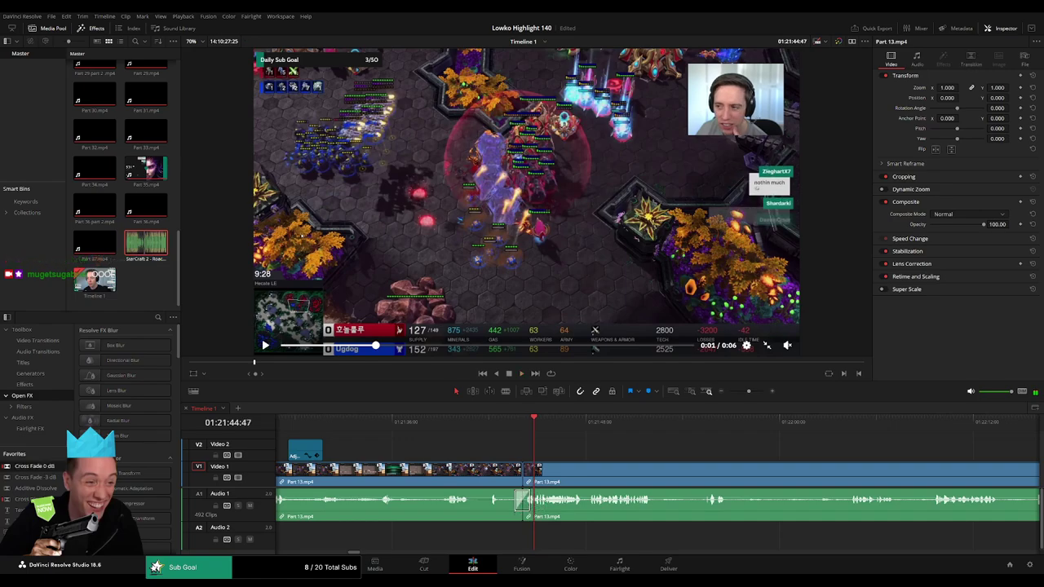
# Blade out the webcam chatter piece and ripple-delete it
pyautogui.hscroll(3, 497, 444)
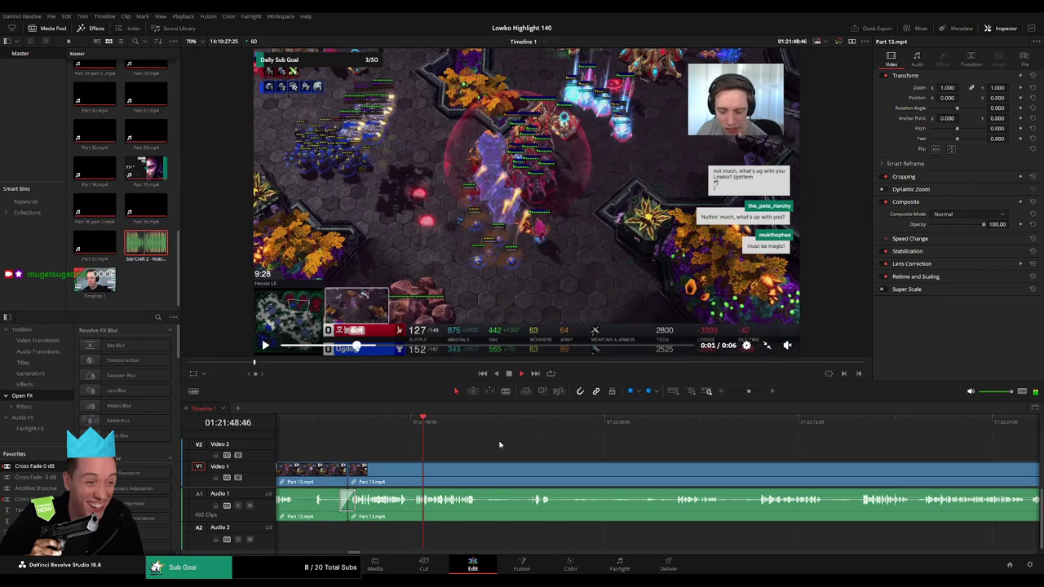
pyautogui.hscroll(1, 497, 448)
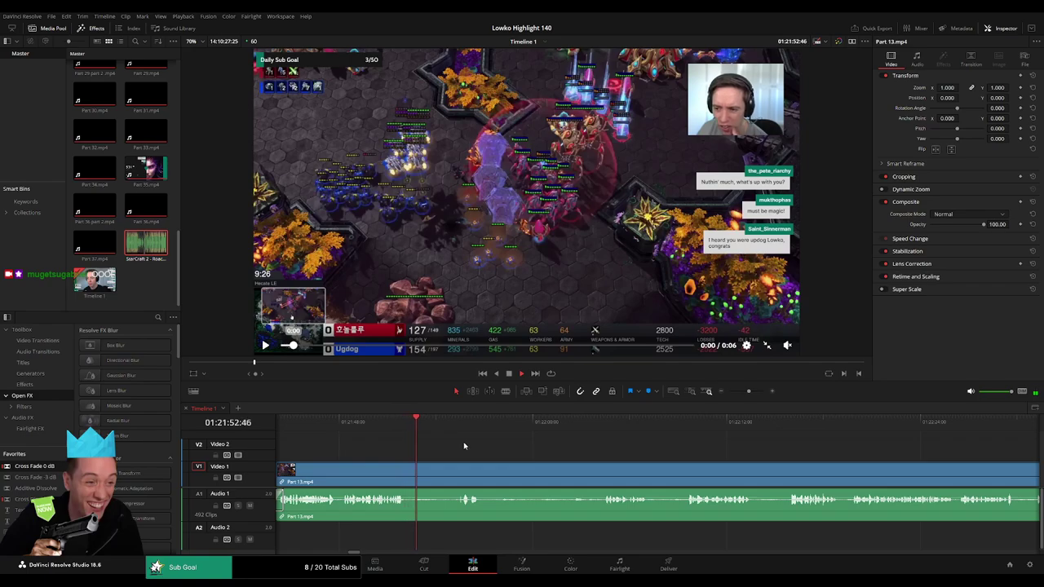
pyautogui.press('b')
pyautogui.click(411, 469)
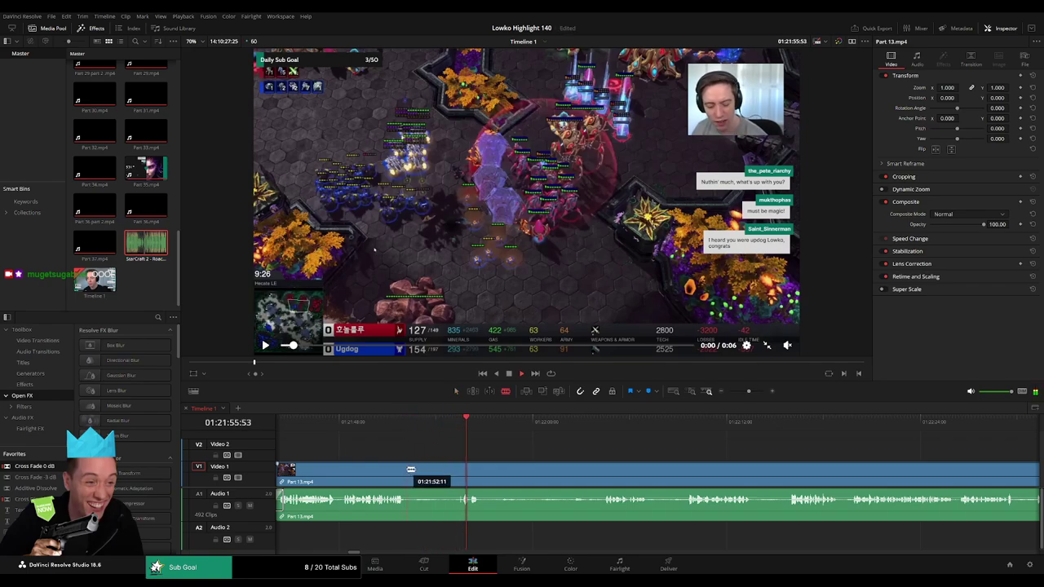
pyautogui.click(548, 424)
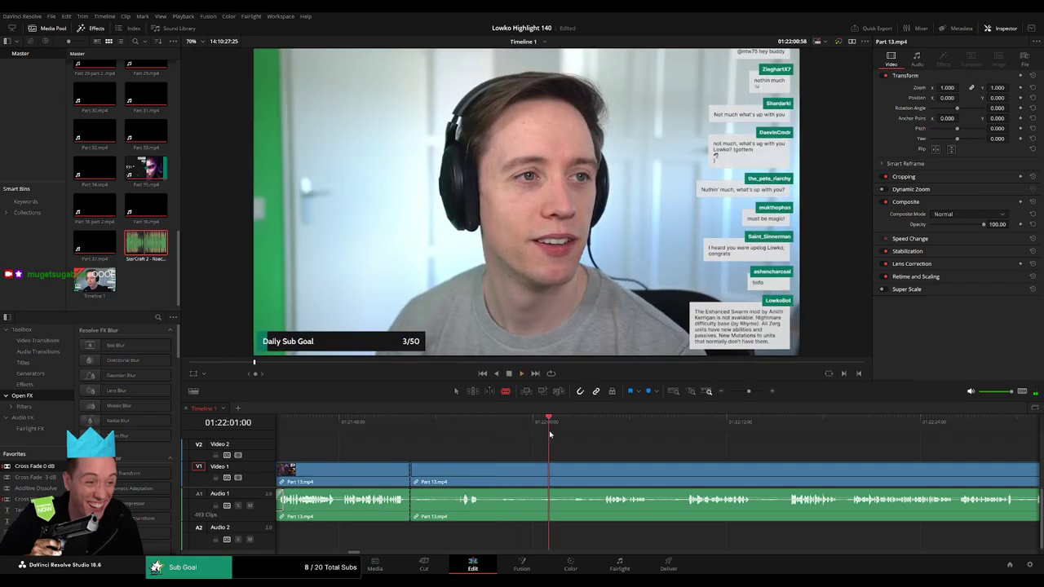
pyautogui.click(460, 471)
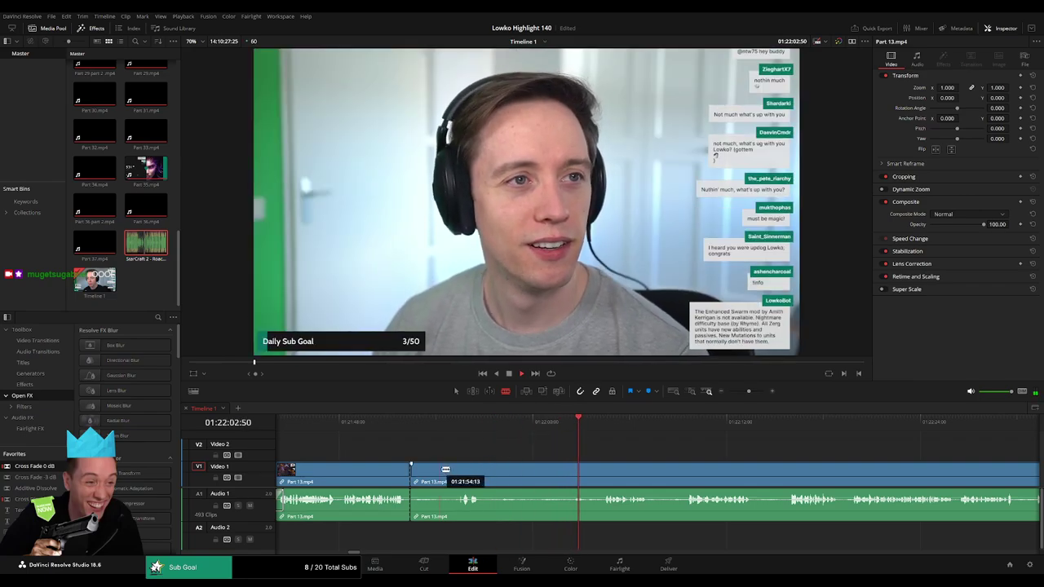
pyautogui.press('a')
pyautogui.click(445, 471)
pyautogui.press('Delete')
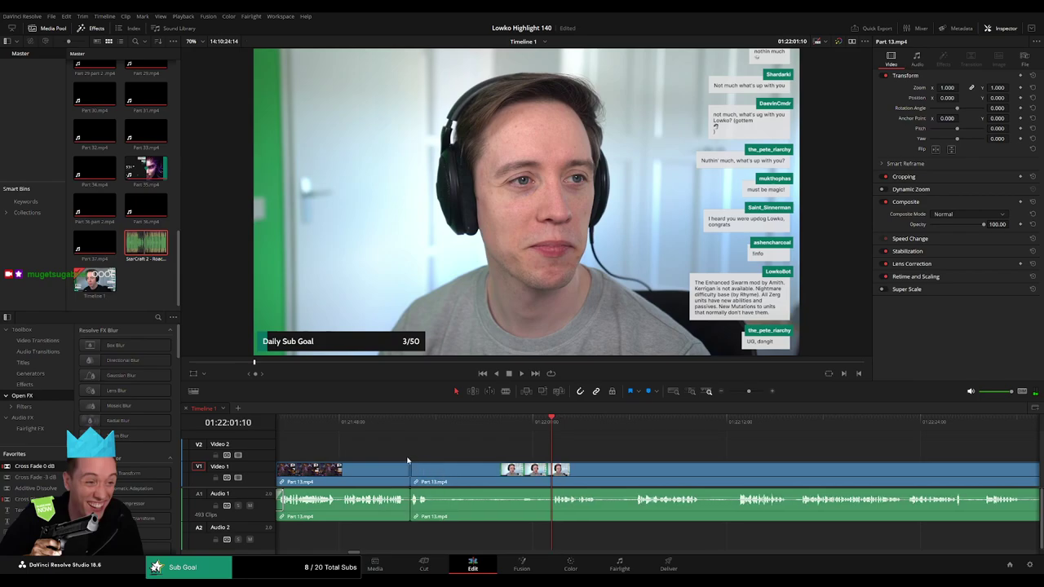
pyautogui.click(395, 421)
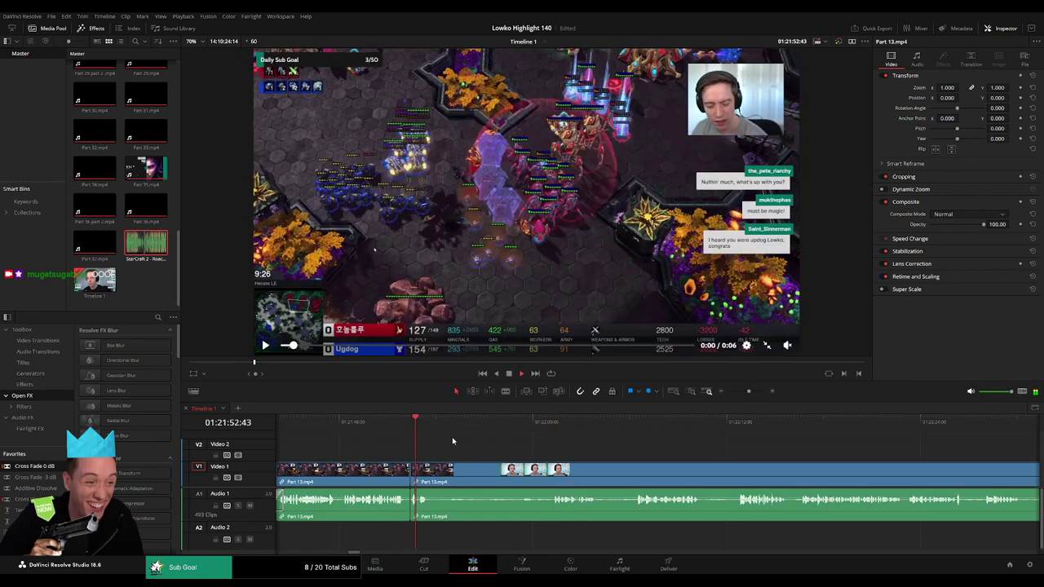
# Remove the next unwanted stretch and close the leftover gap
pyautogui.press('b')
pyautogui.click(431, 471)
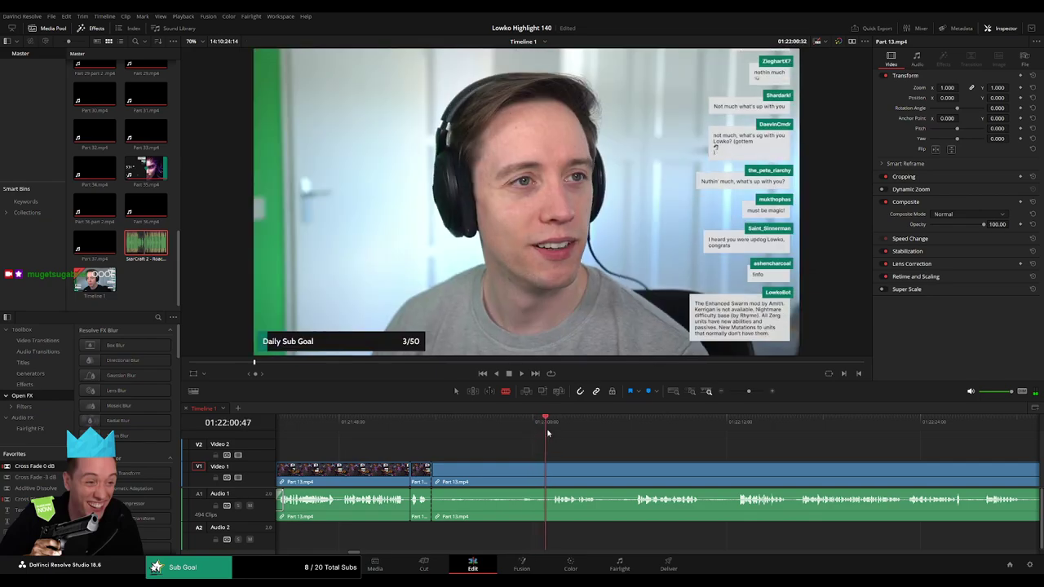
pyautogui.click(547, 422)
pyautogui.click(555, 474)
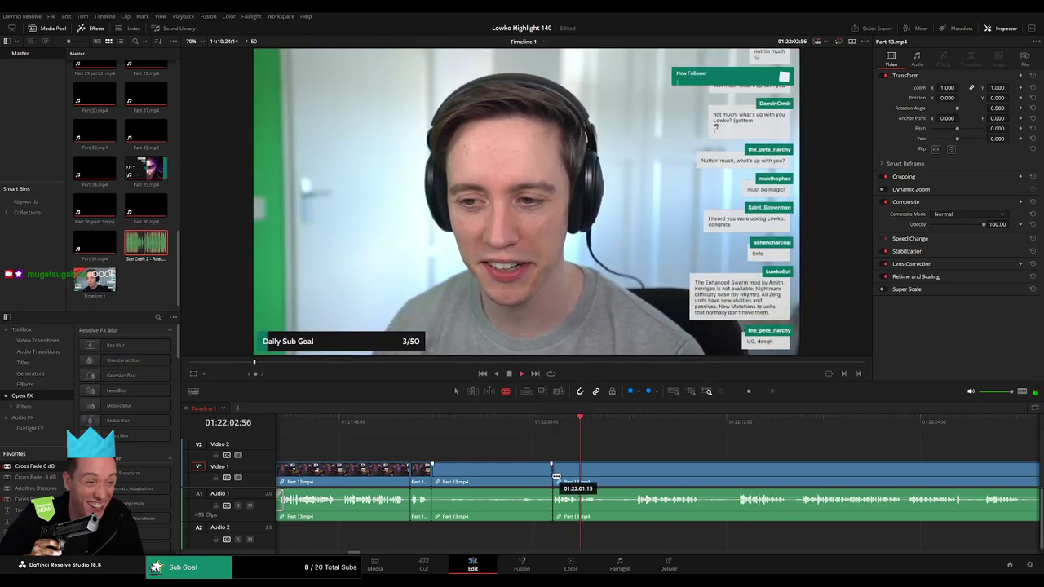
pyautogui.press('a')
pyautogui.click(530, 477)
pyautogui.press('BackSpace')
pyautogui.click(530, 477)
pyautogui.press('BackSpace')
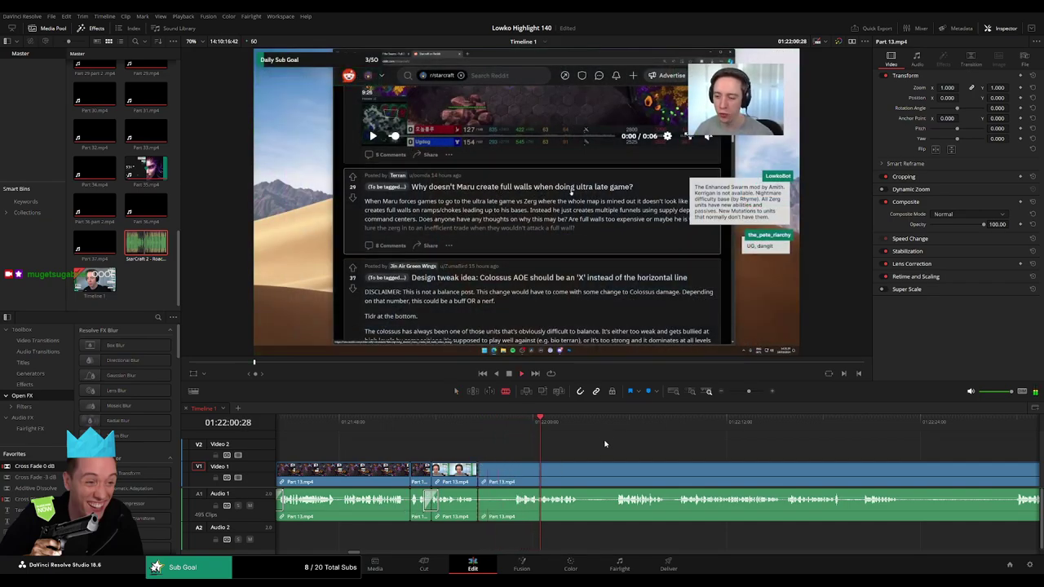
pyautogui.moveTo(751, 393); pyautogui.dragTo(742, 394)
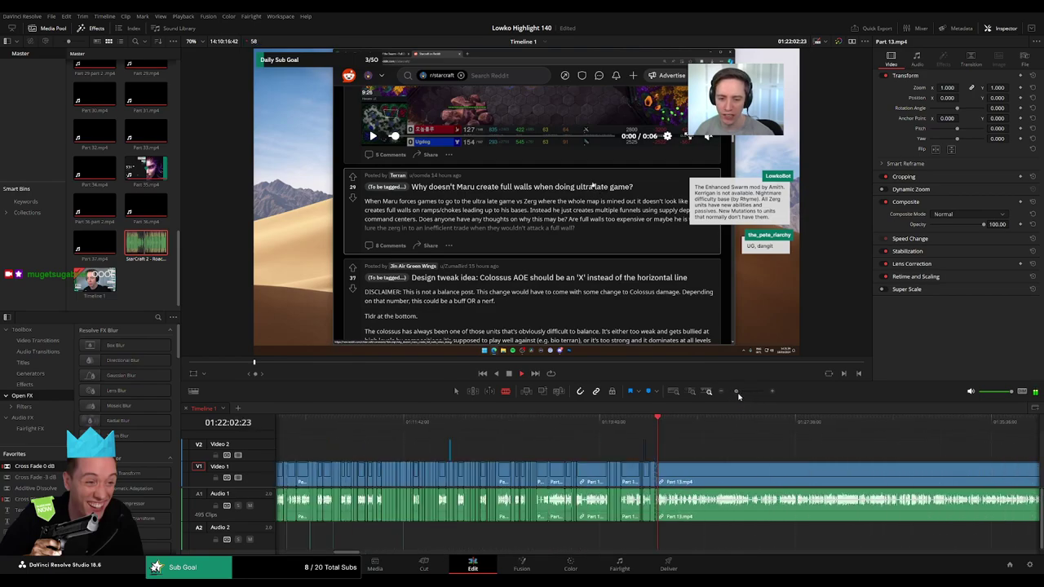
pyautogui.hscroll(3, 504, 434)
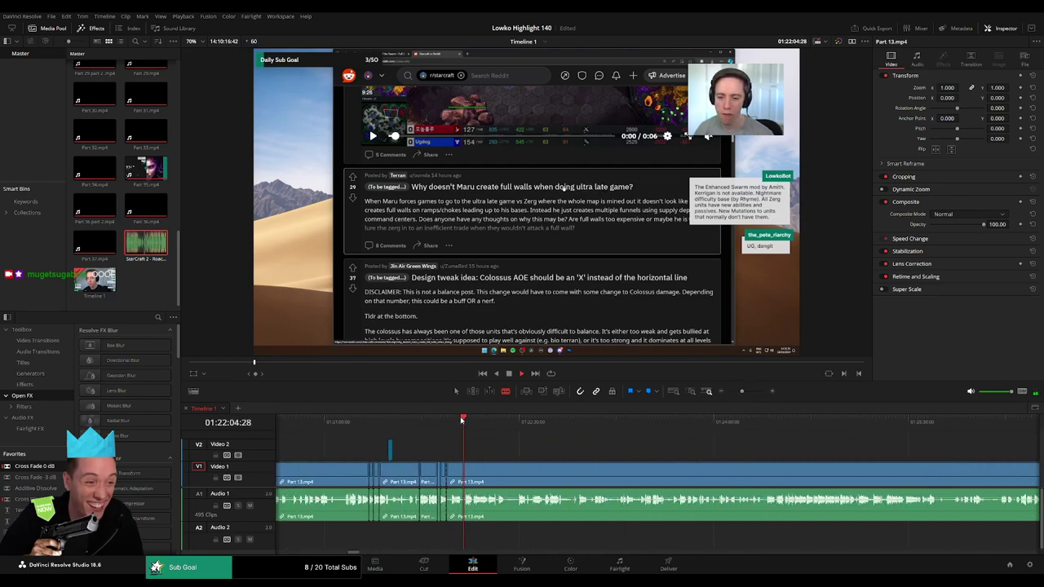
pyautogui.moveTo(465, 418)
pyautogui.mouseDown()
pyautogui.moveTo(608, 418)
pyautogui.moveTo(581, 420)
pyautogui.mouseUp()
pyautogui.hscroll(3, 571, 445)
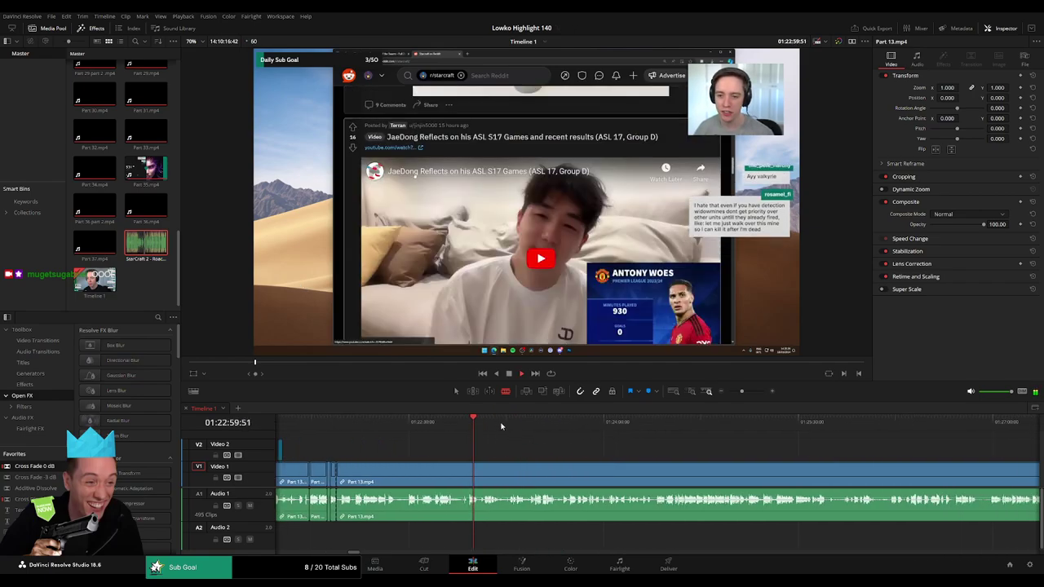
pyautogui.moveTo(516, 424); pyautogui.dragTo(684, 427)
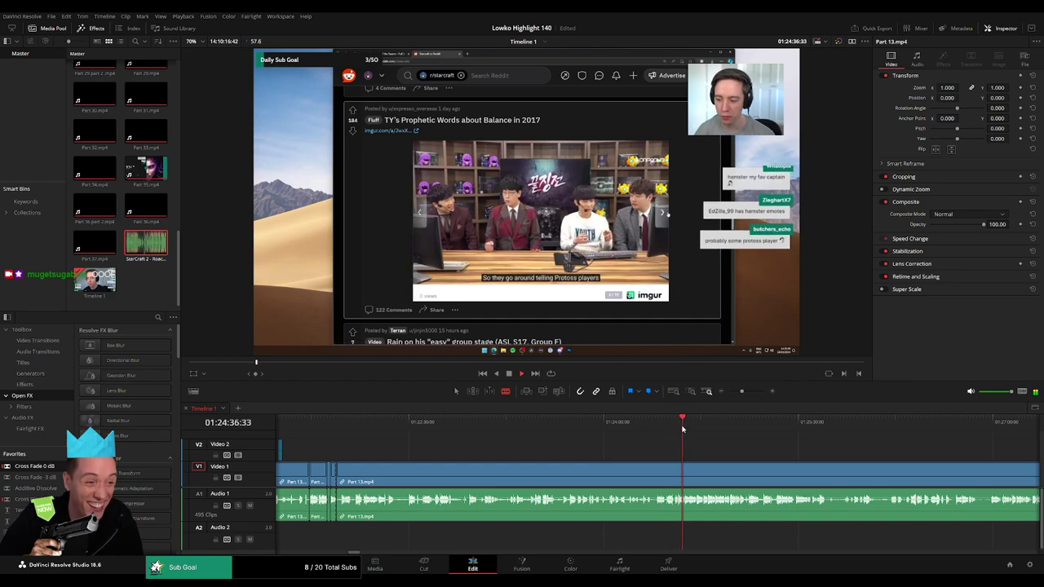
pyautogui.click(658, 428)
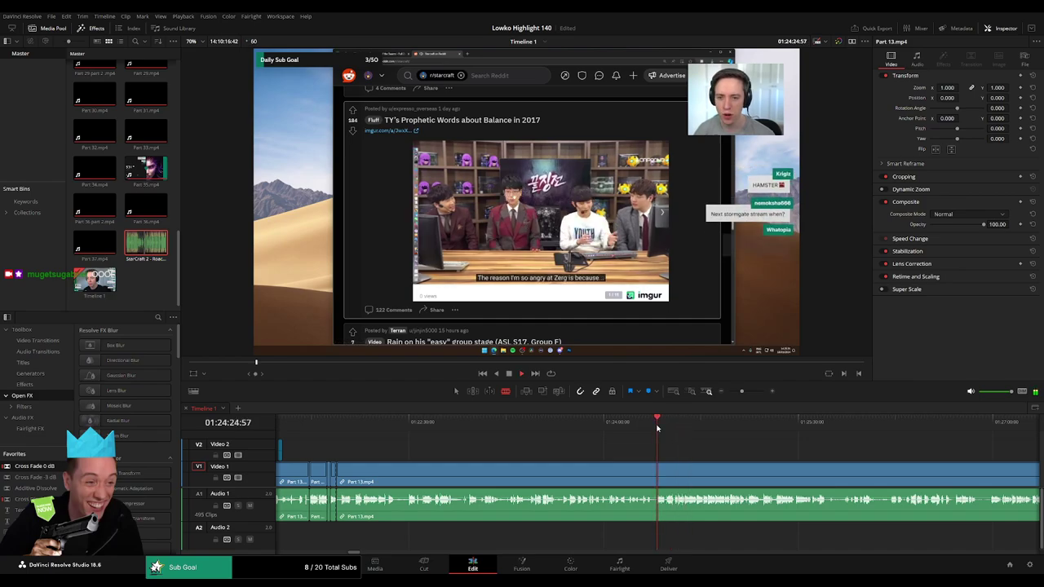
pyautogui.scroll(2, 581, 444)
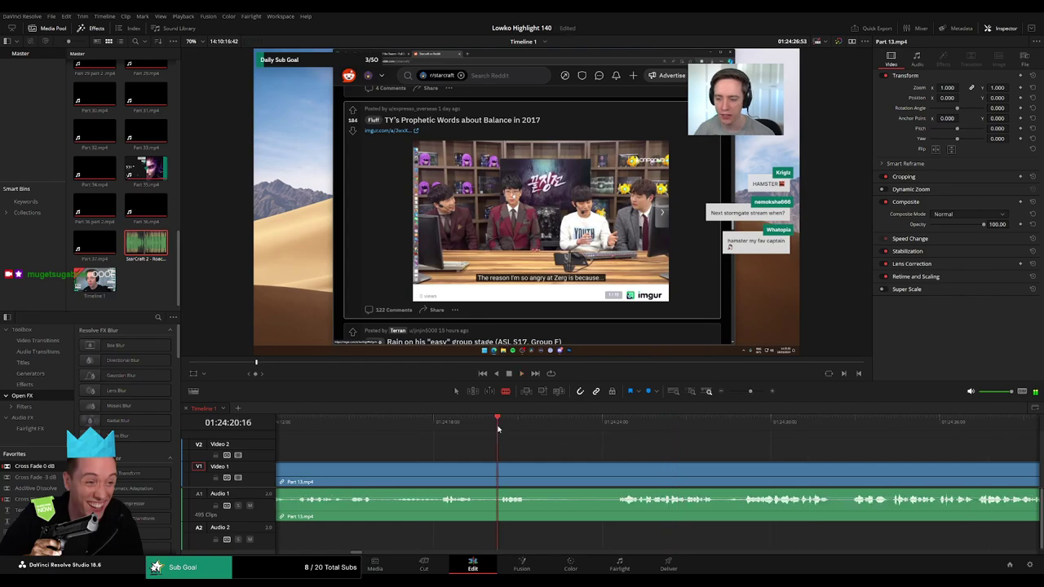
pyautogui.moveTo(498, 428); pyautogui.dragTo(592, 455)
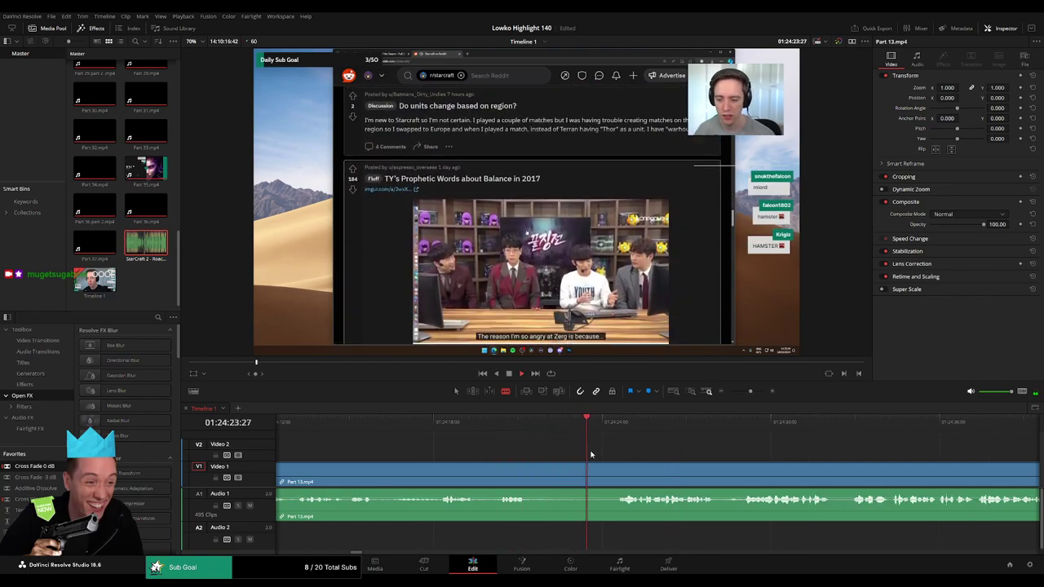
pyautogui.press('Up')
pyautogui.press('Up')
pyautogui.press('Up')
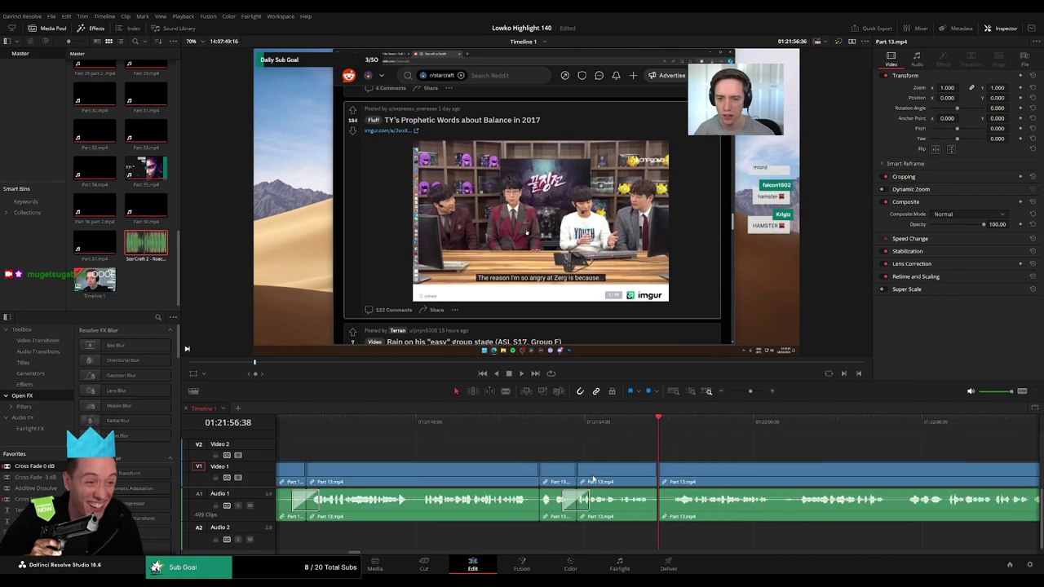
pyautogui.press('space')
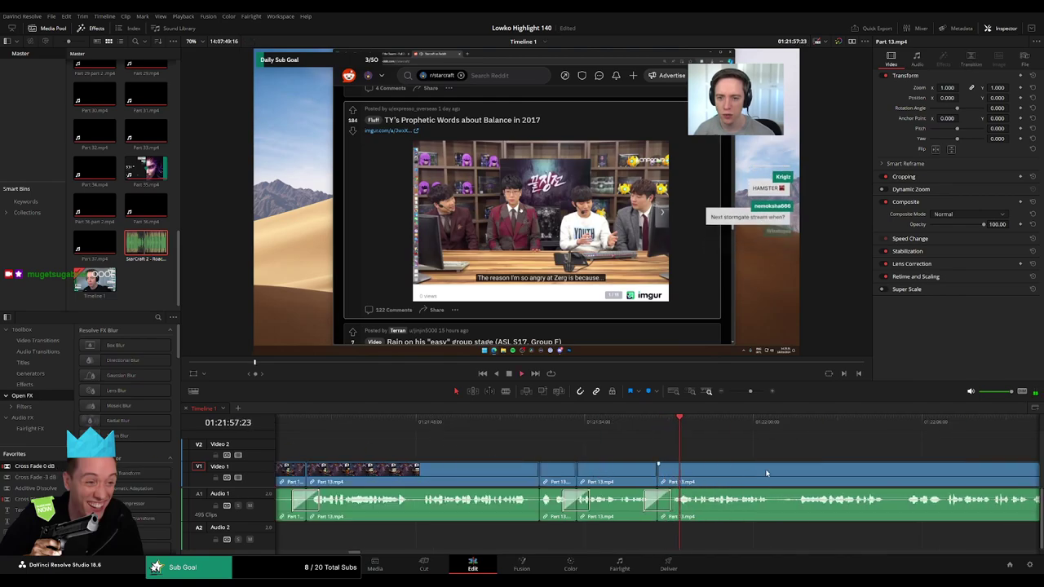
pyautogui.hscroll(3, 560, 466)
pyautogui.hscroll(1, 622, 470)
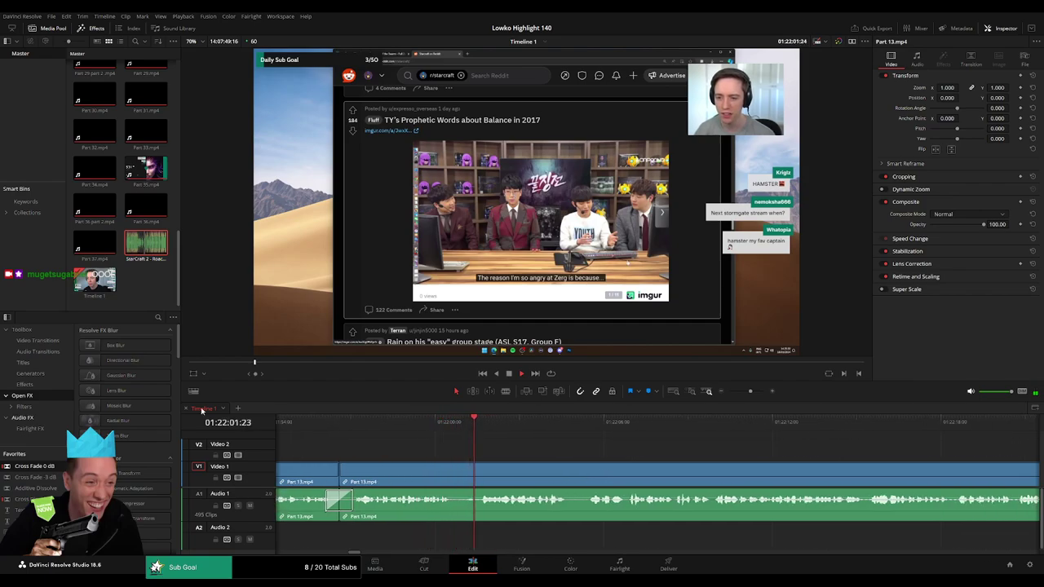
pyautogui.hscroll(2, 519, 451)
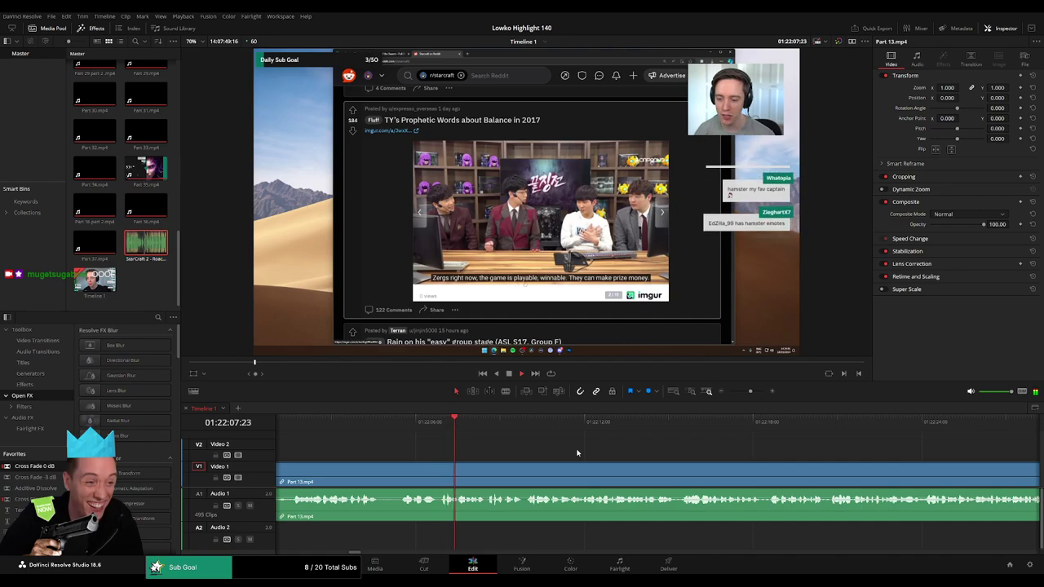
pyautogui.moveTo(755, 393); pyautogui.dragTo(750, 392)
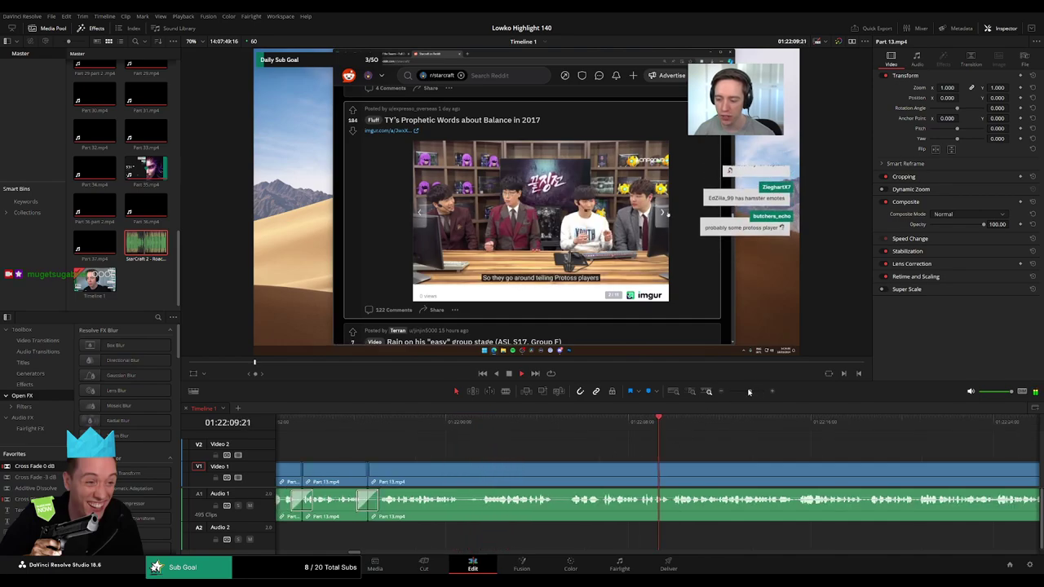
pyautogui.hscroll(3, 594, 454)
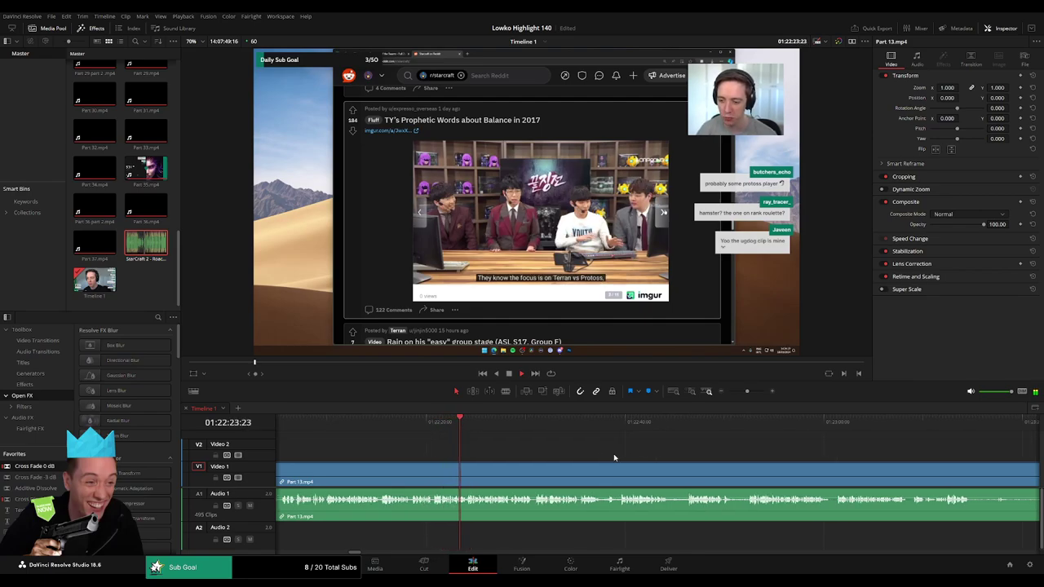
pyautogui.hscroll(5, 525, 453)
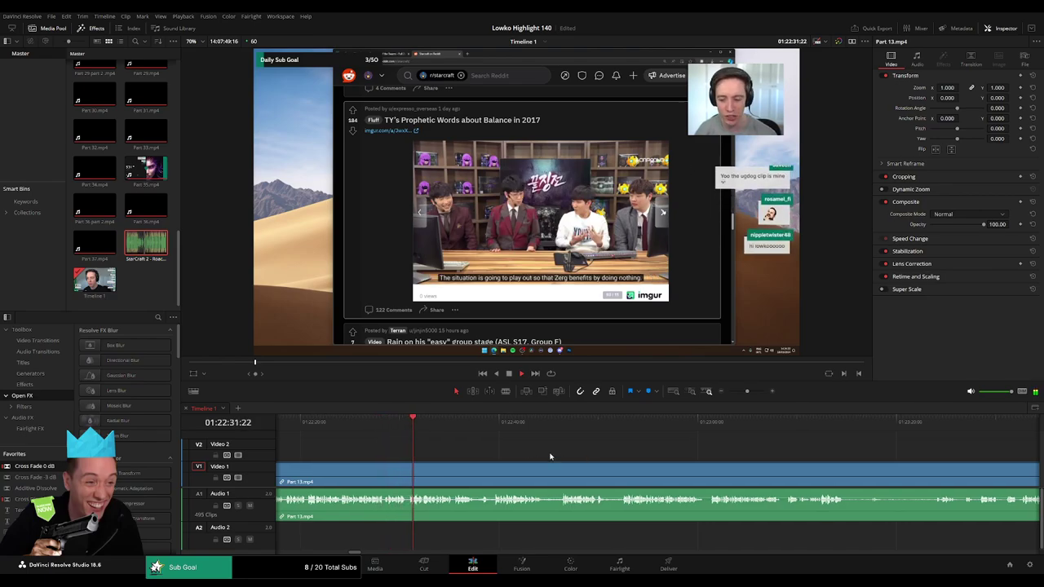
pyautogui.hscroll(3, 501, 449)
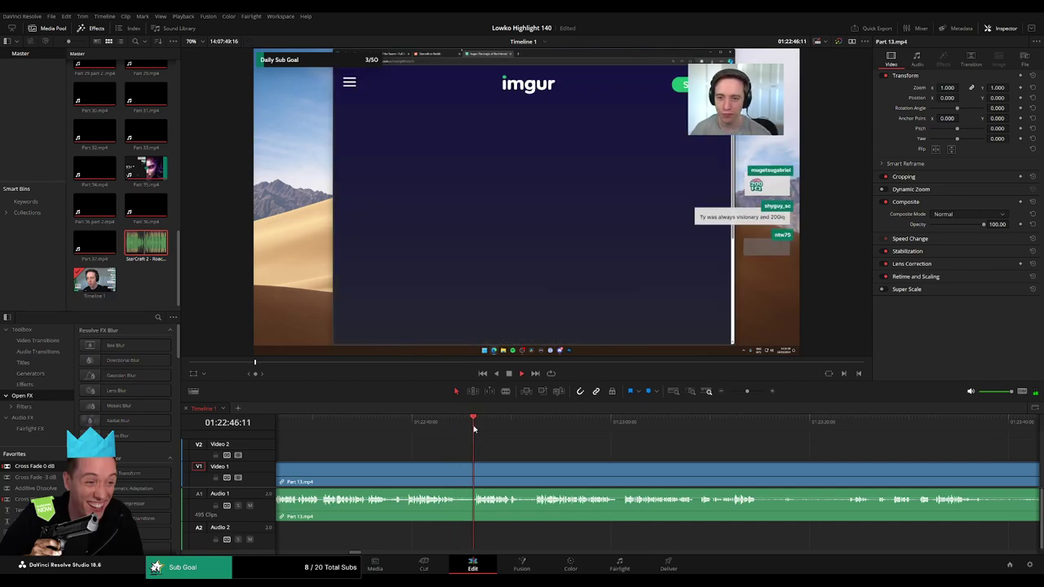
# Ripple-delete two short unwanted pieces of Part 13.mp4
pyautogui.click(464, 472)
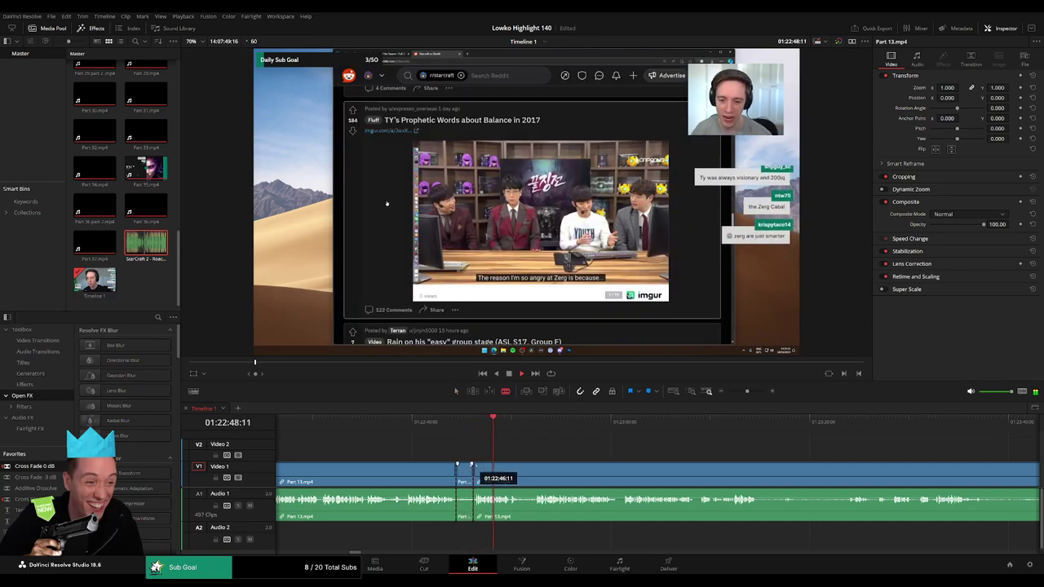
pyautogui.press('Delete')
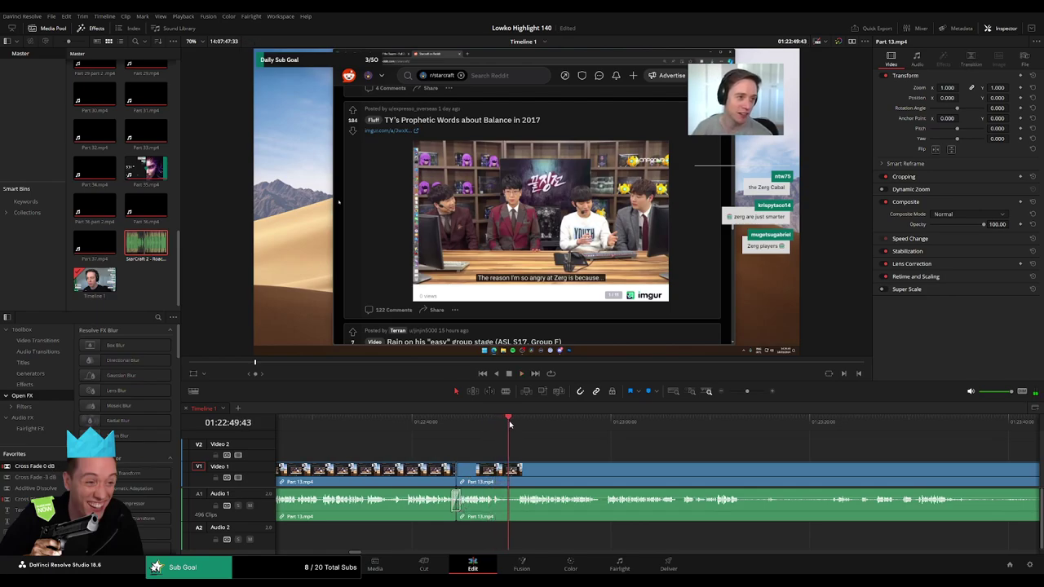
pyautogui.click(505, 473)
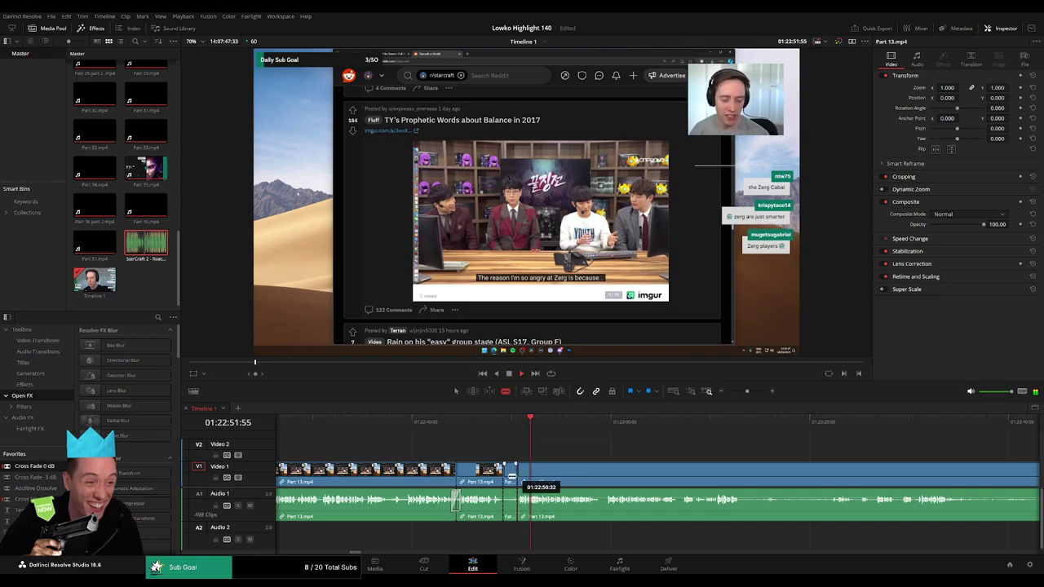
pyautogui.press('a')
pyautogui.click(510, 481)
pyautogui.press('Delete')
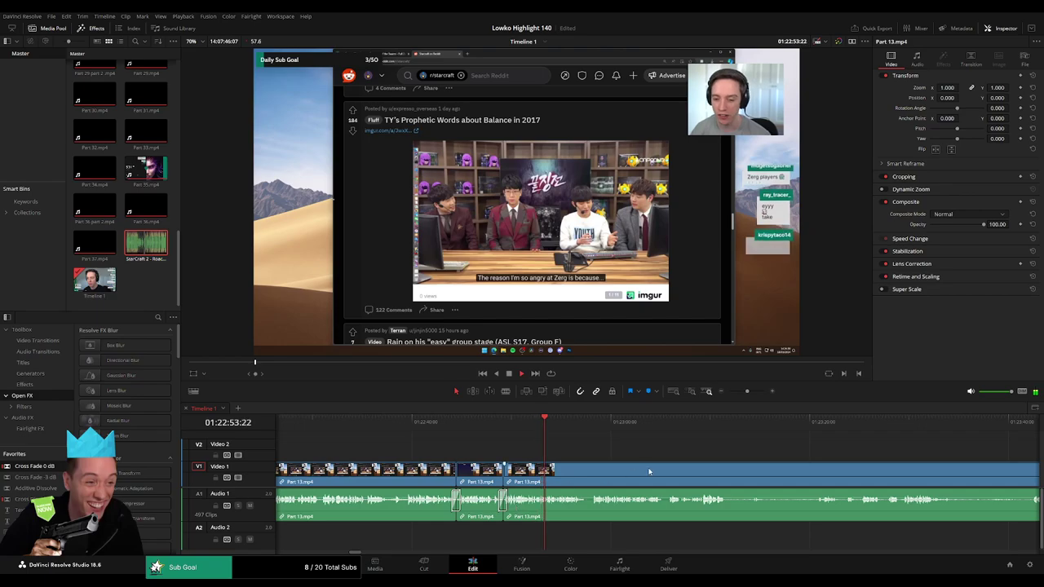
# Split the clip further along and delete the stretch, closing the gap
pyautogui.hscroll(5, 494, 471)
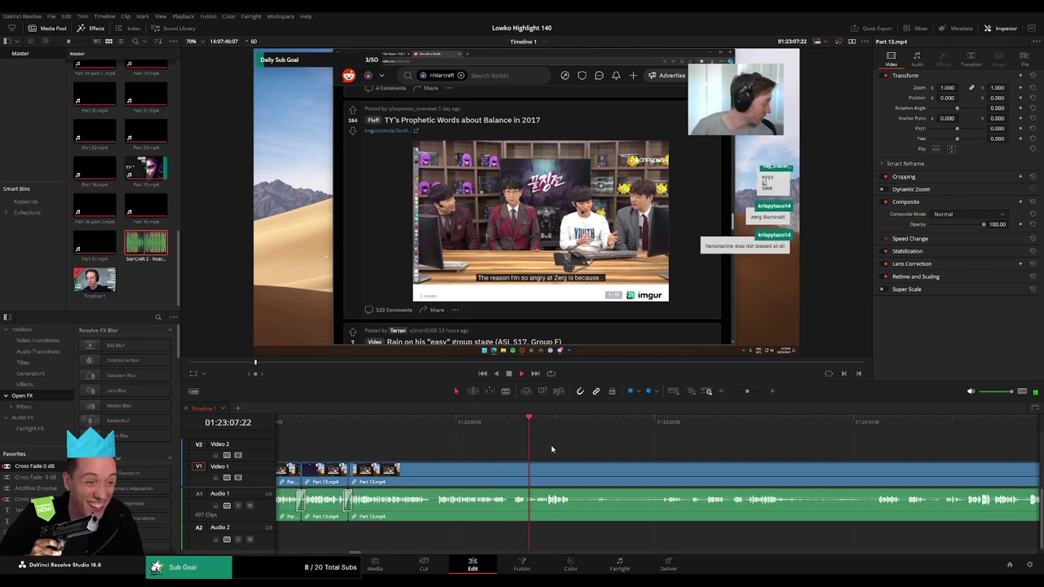
pyautogui.click(748, 393)
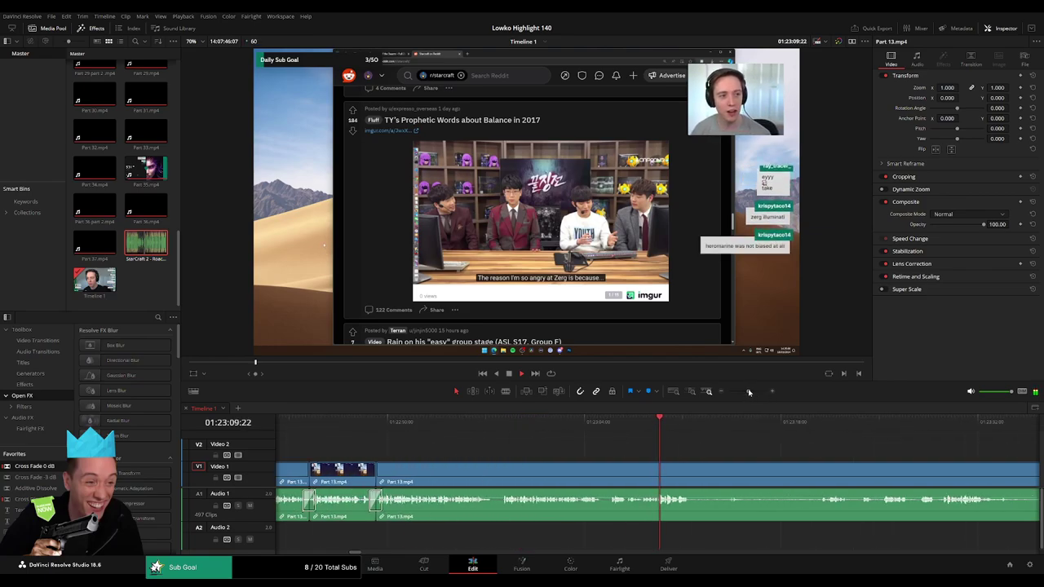
pyautogui.hscroll(5, 440, 475)
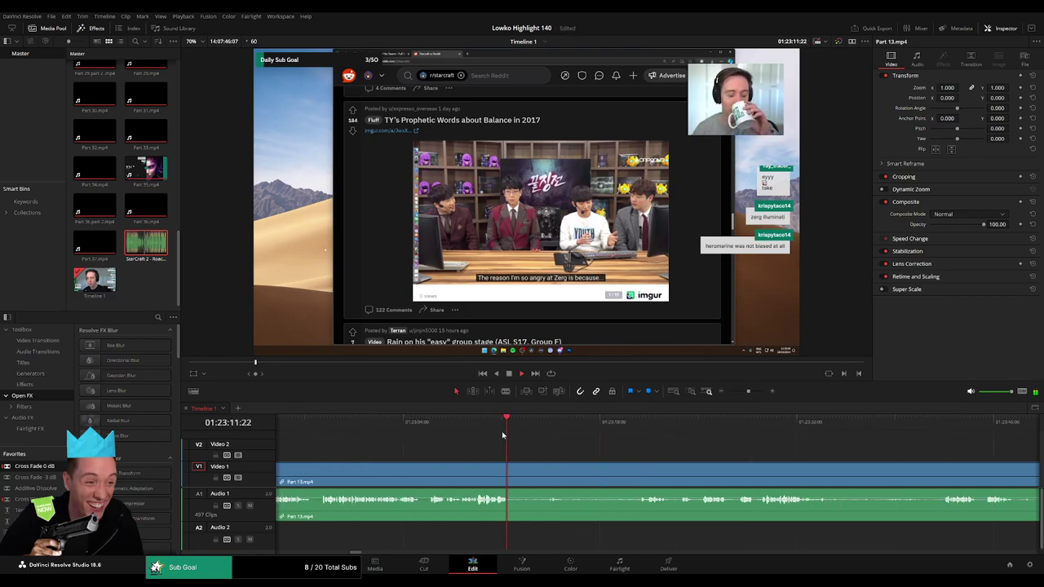
pyautogui.click(435, 473)
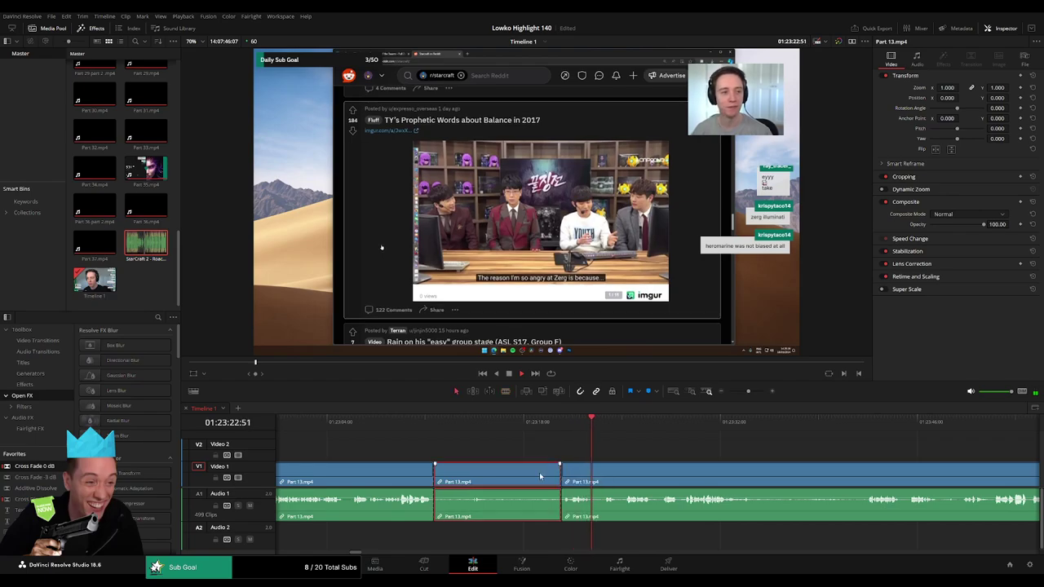
pyautogui.press('Delete')
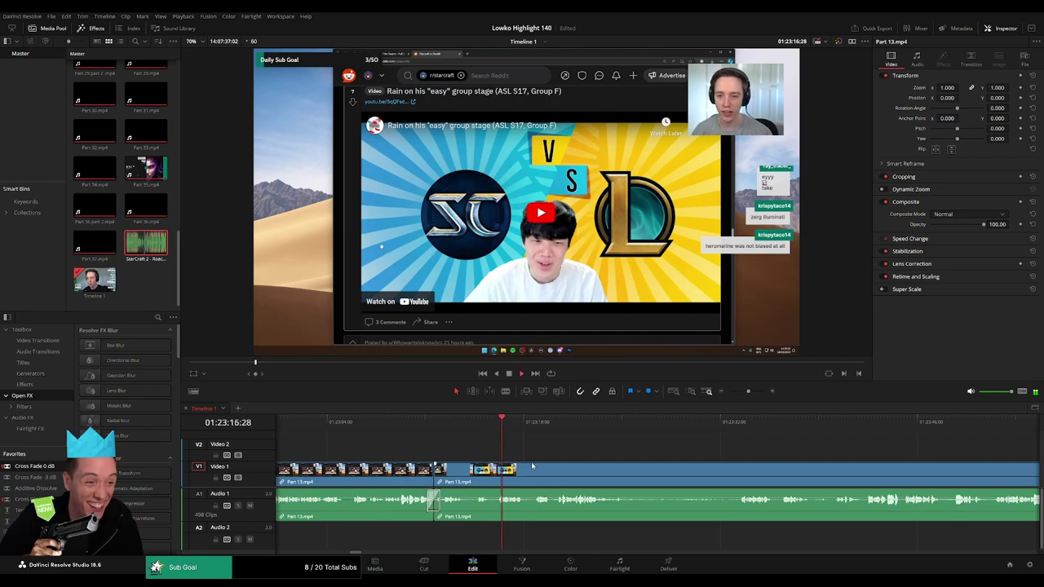
# Split Part 13.mp4 at the next point and scrub ahead past 01:26:12
pyautogui.click(491, 478)
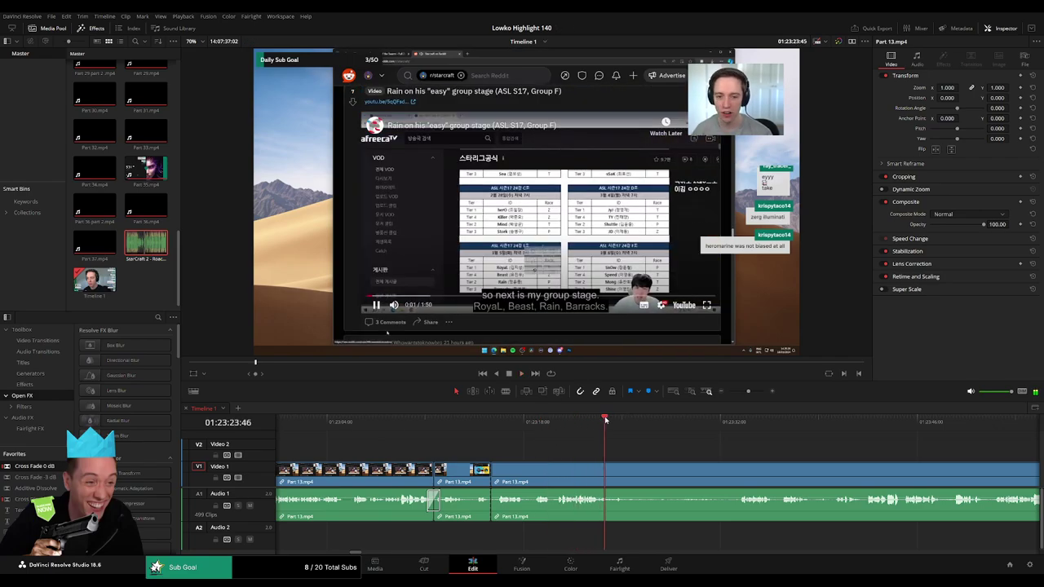
pyautogui.click(726, 422)
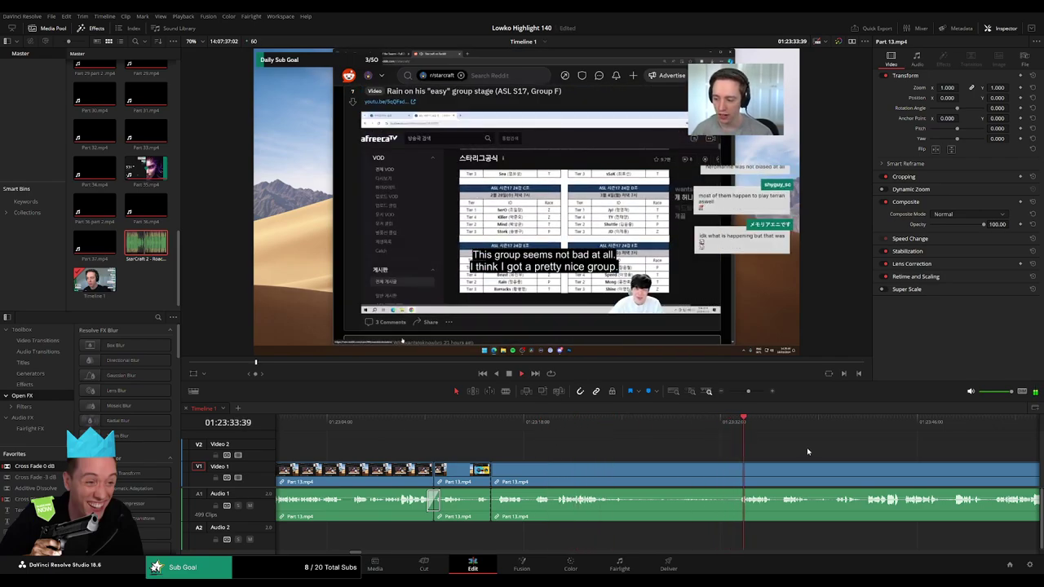
pyautogui.hscroll(3, 798, 447)
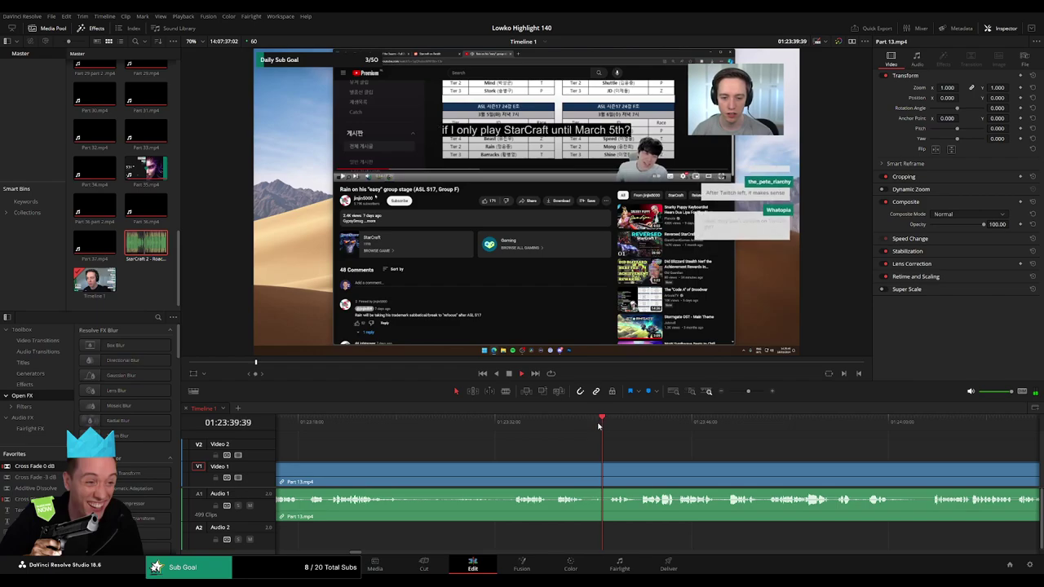
pyautogui.click(632, 421)
pyautogui.click(753, 423)
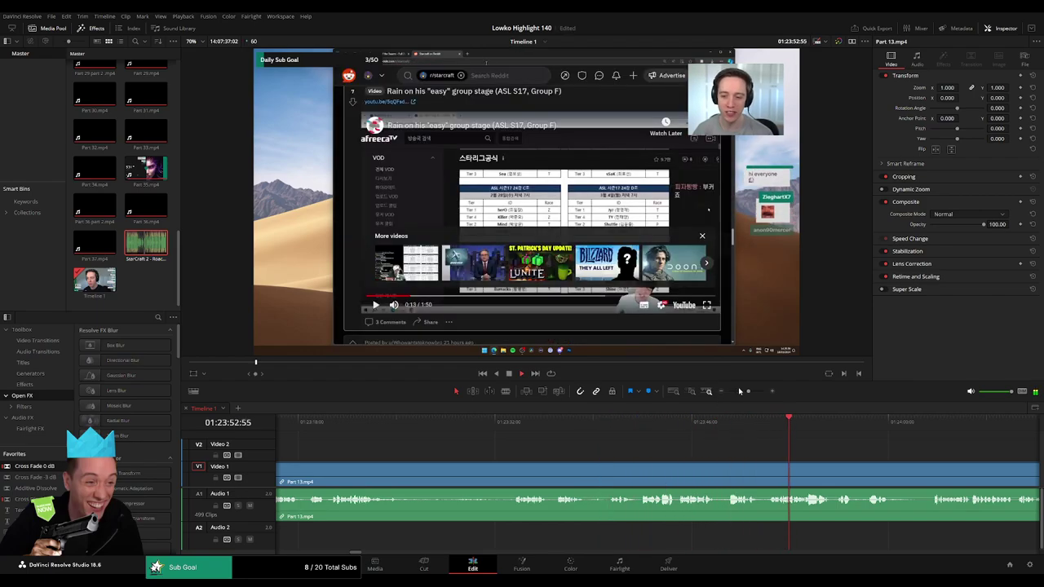
pyautogui.moveTo(748, 392); pyautogui.dragTo(736, 391)
pyautogui.click(699, 422)
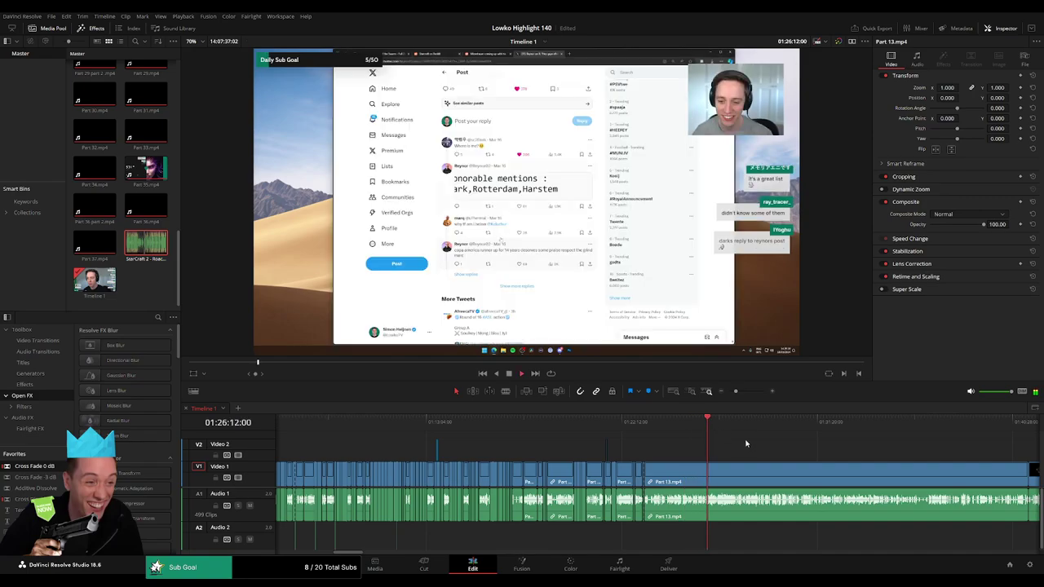
# Trim the third clip's start later and review the trim
pyautogui.scroll(-2, 530, 443)
pyautogui.click(493, 423)
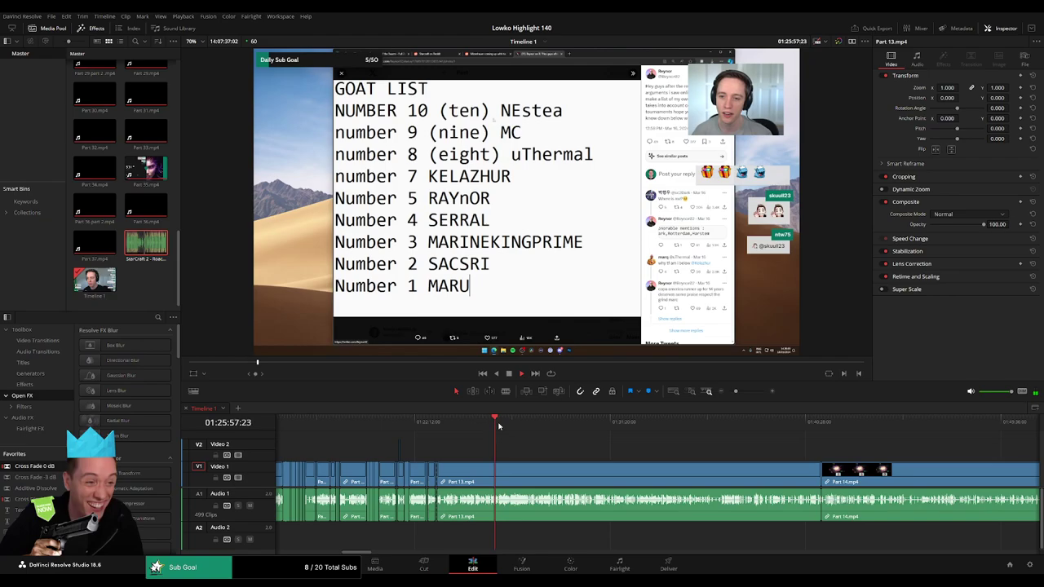
pyautogui.moveTo(736, 394); pyautogui.dragTo(746, 392)
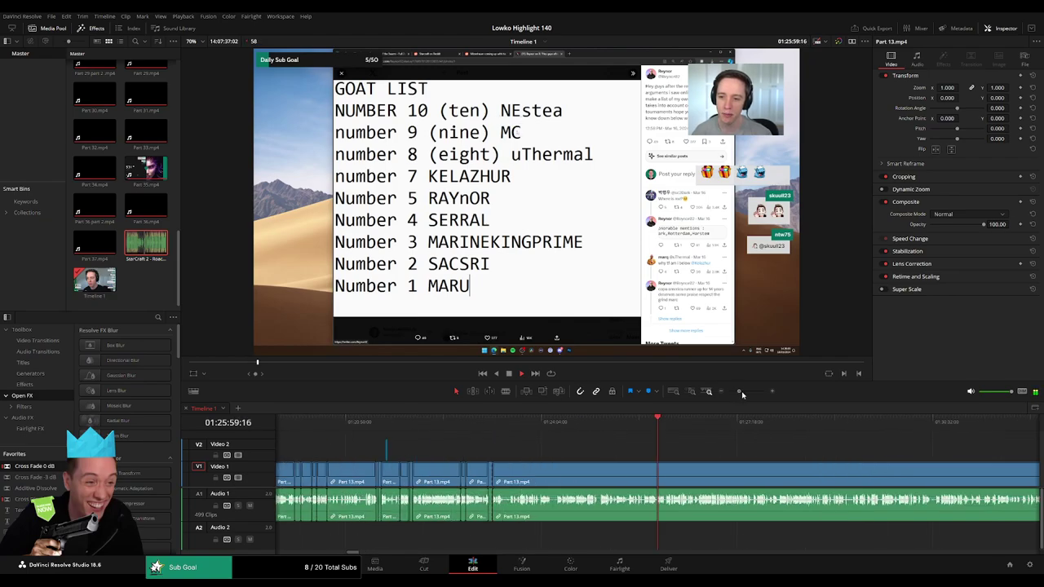
pyautogui.click(514, 427)
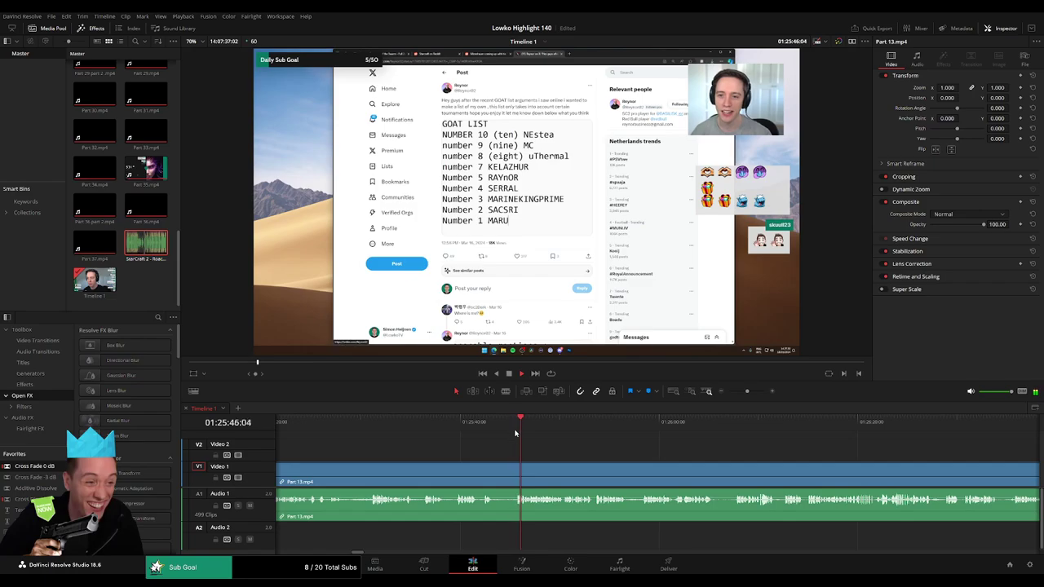
pyautogui.click(460, 430)
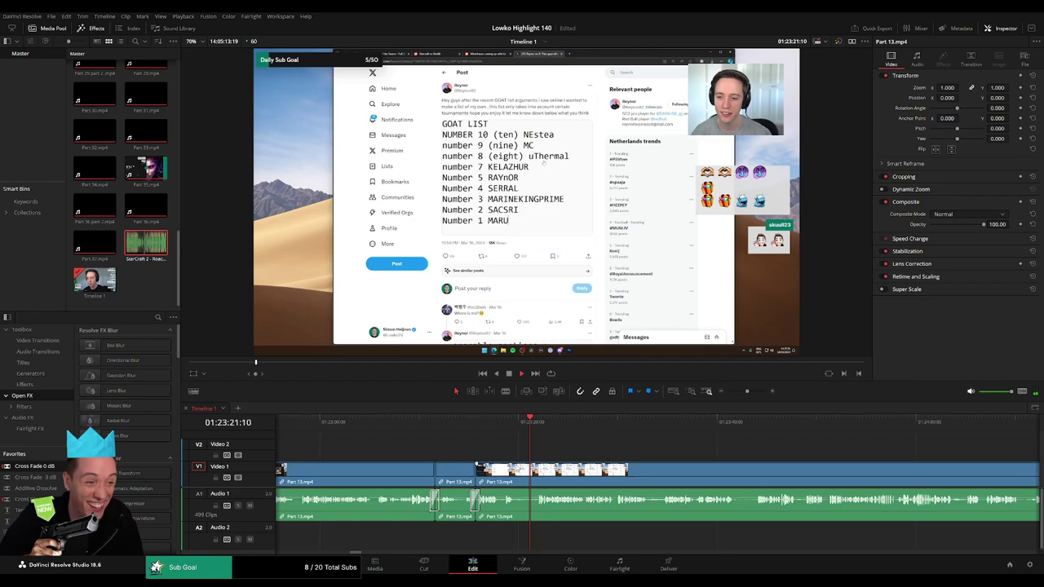
pyautogui.moveTo(501, 477); pyautogui.dragTo(509, 482)
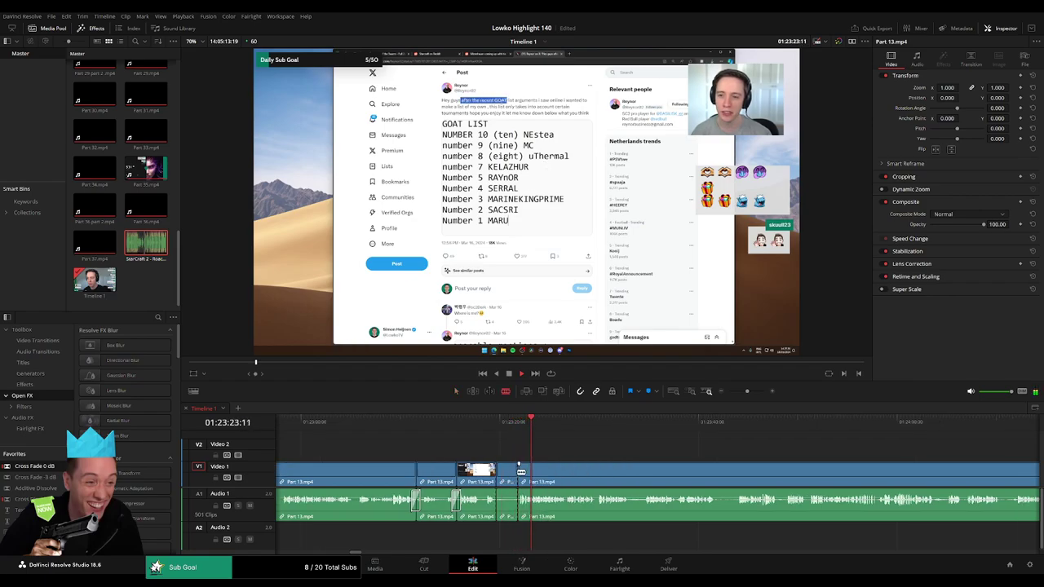
pyautogui.press('space')
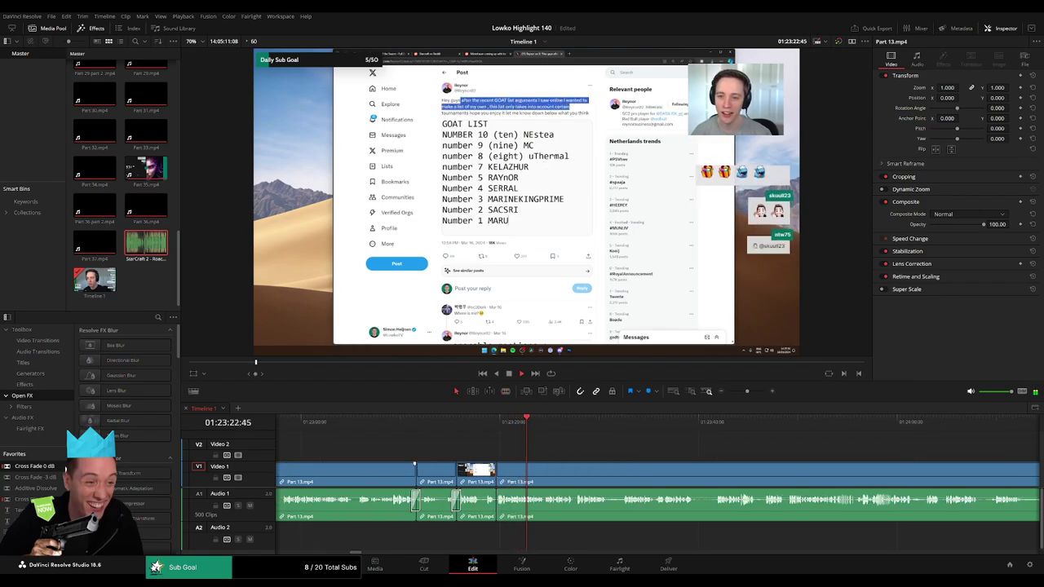
pyautogui.click(591, 460)
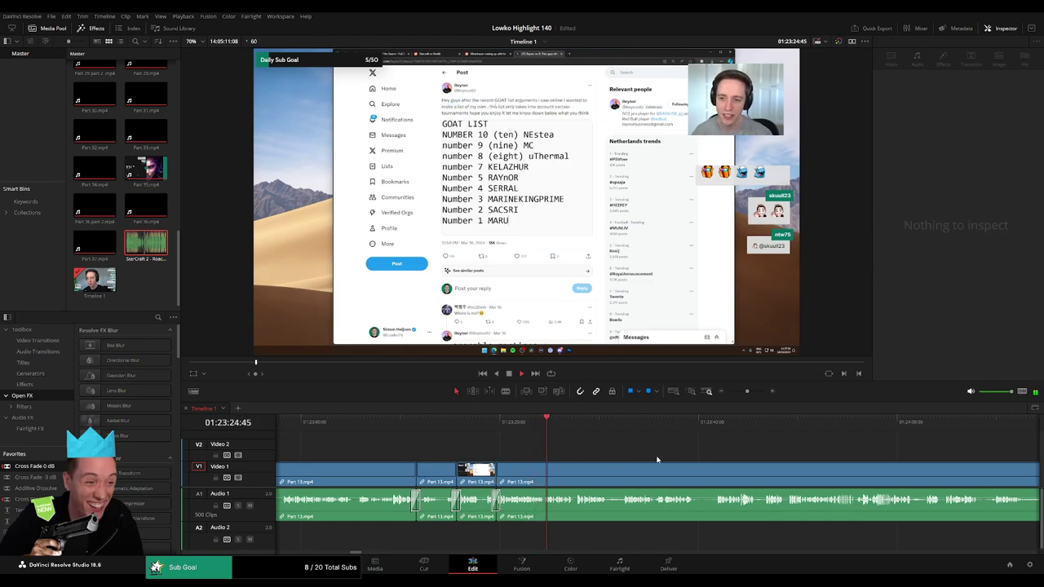
# Cut out a short piece near 01:23:30 and close the gap
pyautogui.hscroll(4, 530, 449)
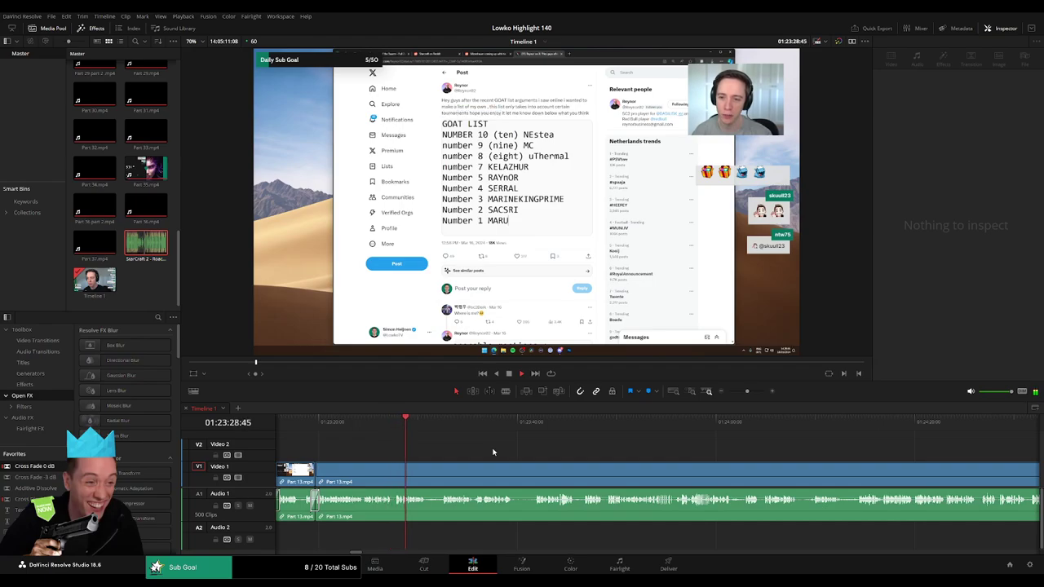
pyautogui.press('q')
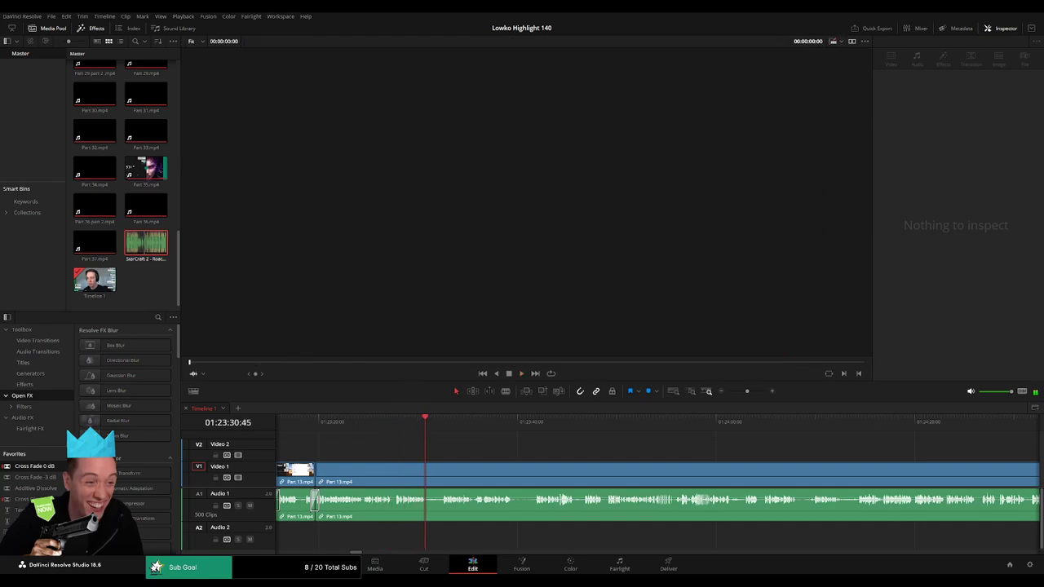
pyautogui.click(462, 467)
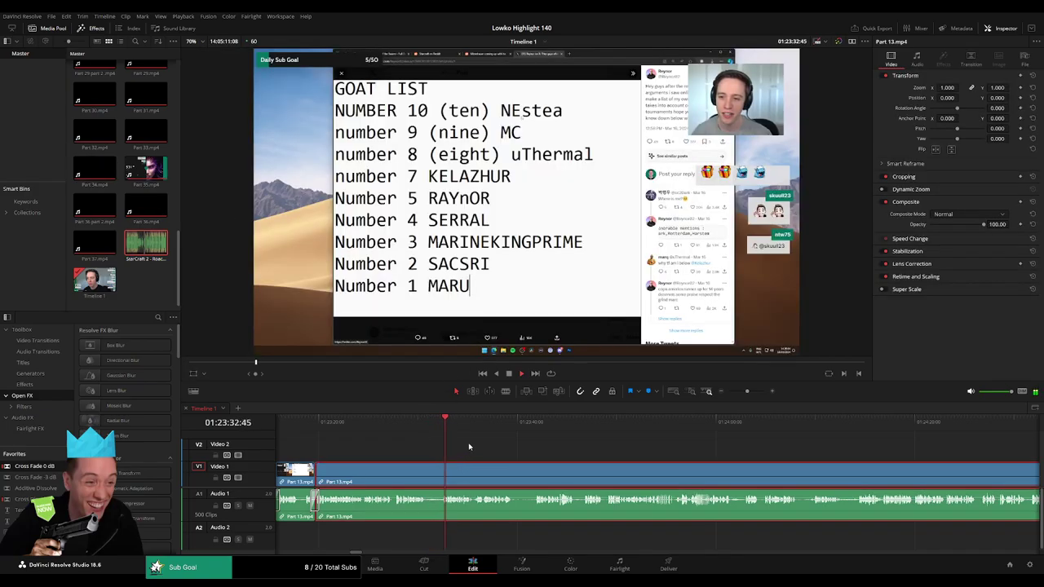
pyautogui.click(415, 428)
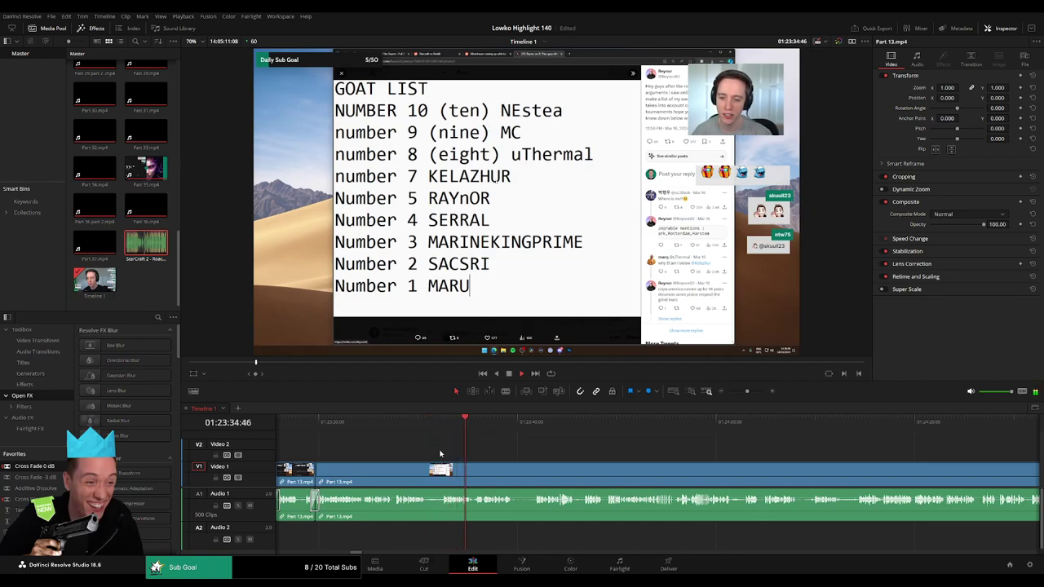
pyautogui.moveTo(440, 453); pyautogui.dragTo(434, 474)
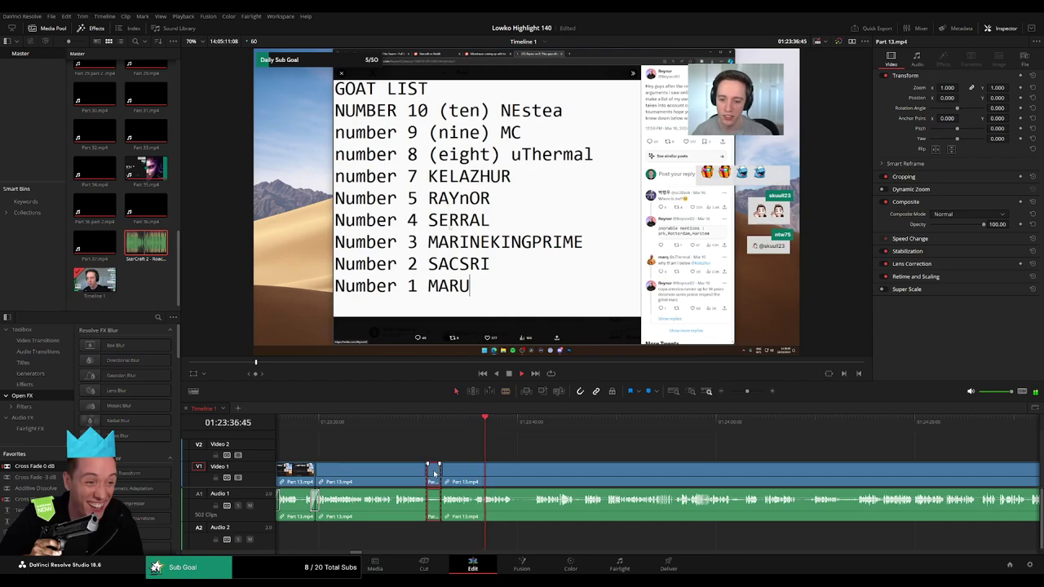
pyautogui.press('Delete')
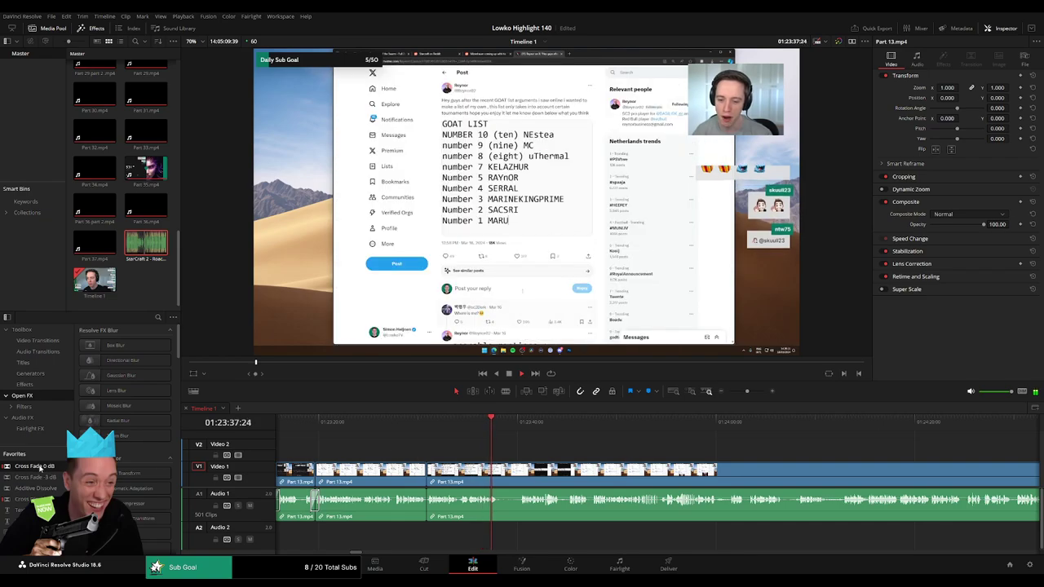
# Split Part 13, trim and delete a small piece, then undo the change
pyautogui.hscroll(3, 355, 422)
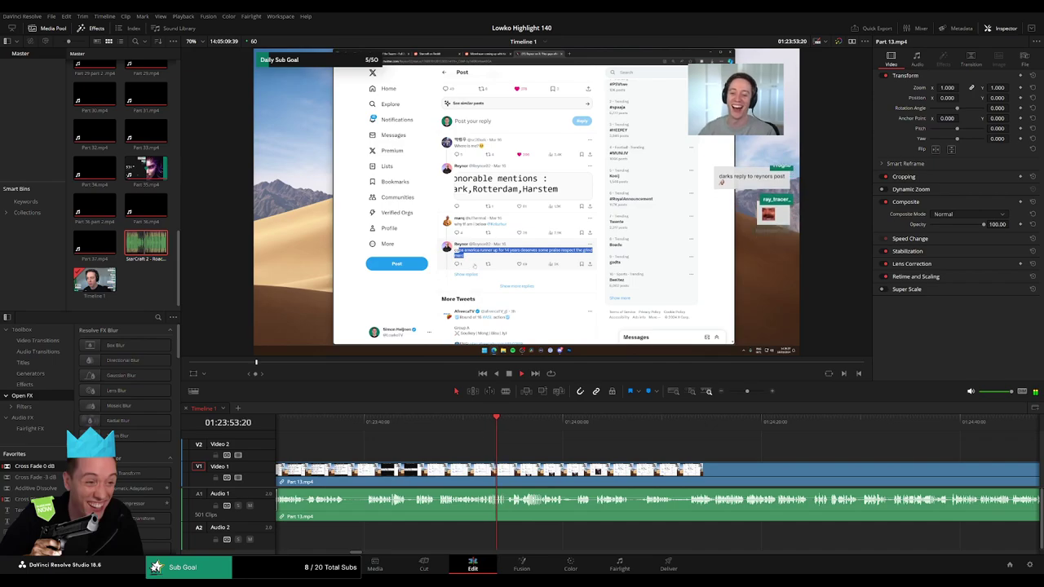
pyautogui.hscroll(3, 474, 456)
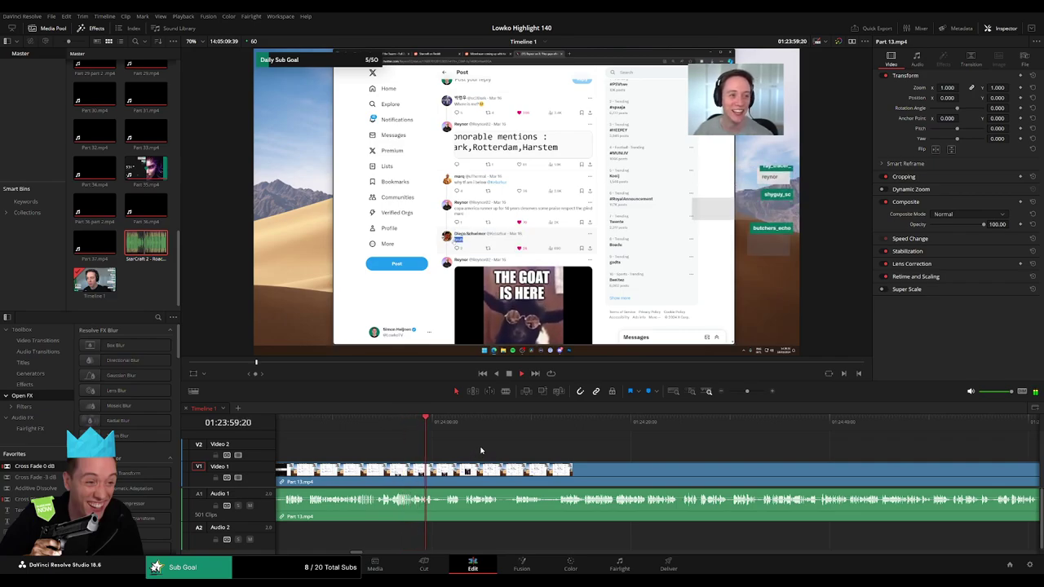
pyautogui.hscroll(1, 462, 452)
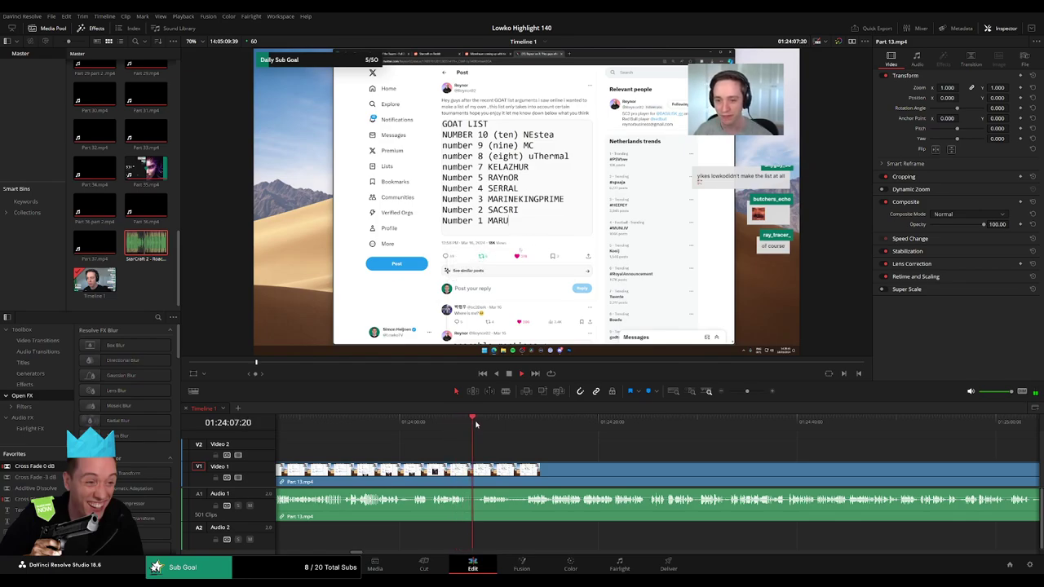
pyautogui.press('b')
pyautogui.click(467, 471)
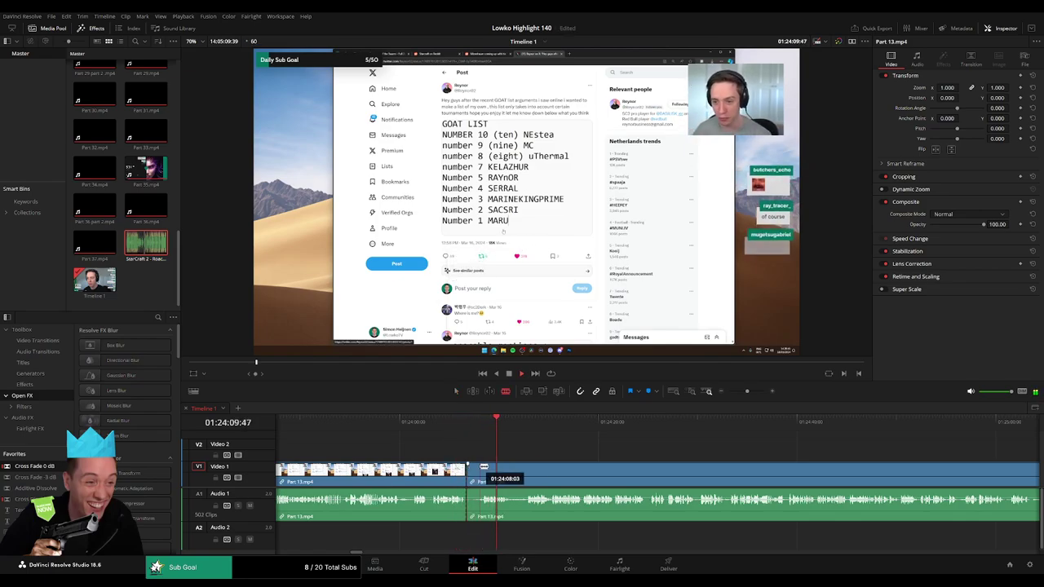
pyautogui.press('a')
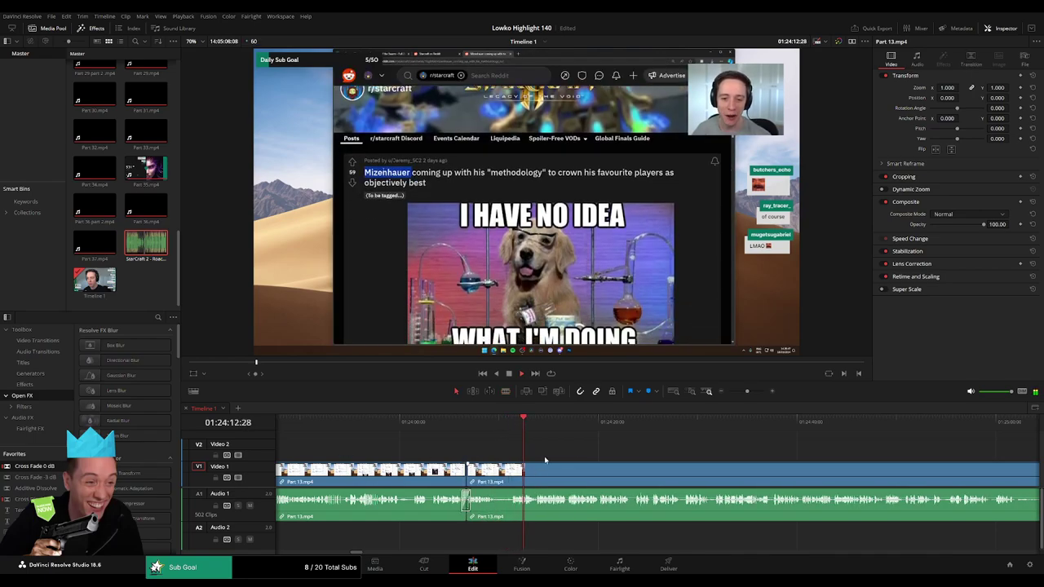
pyautogui.moveTo(467, 503)
pyautogui.mouseDown()
pyautogui.moveTo(579, 467)
pyautogui.moveTo(569, 468)
pyautogui.mouseUp()
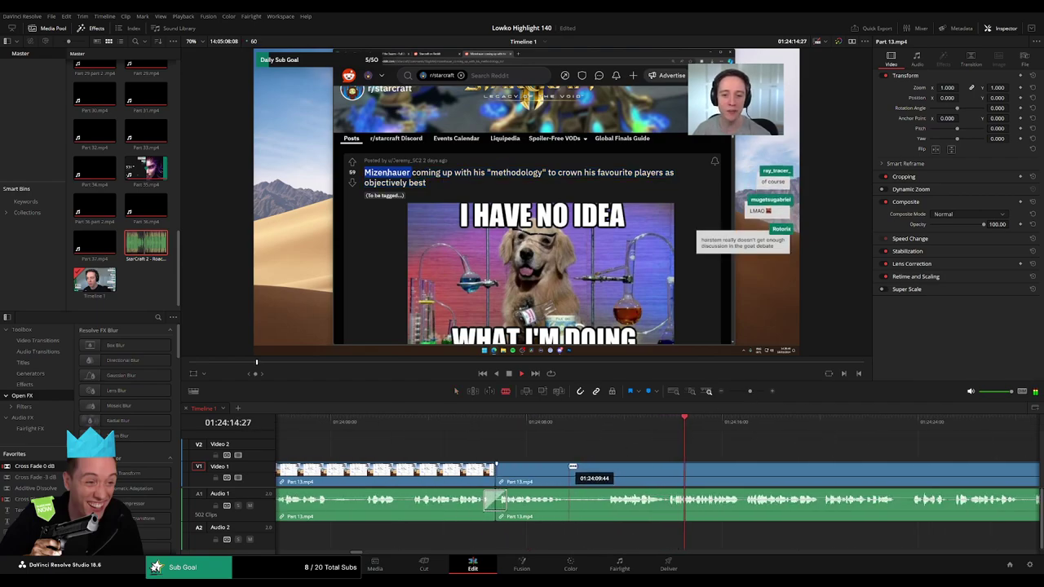
pyautogui.press('BackSpace')
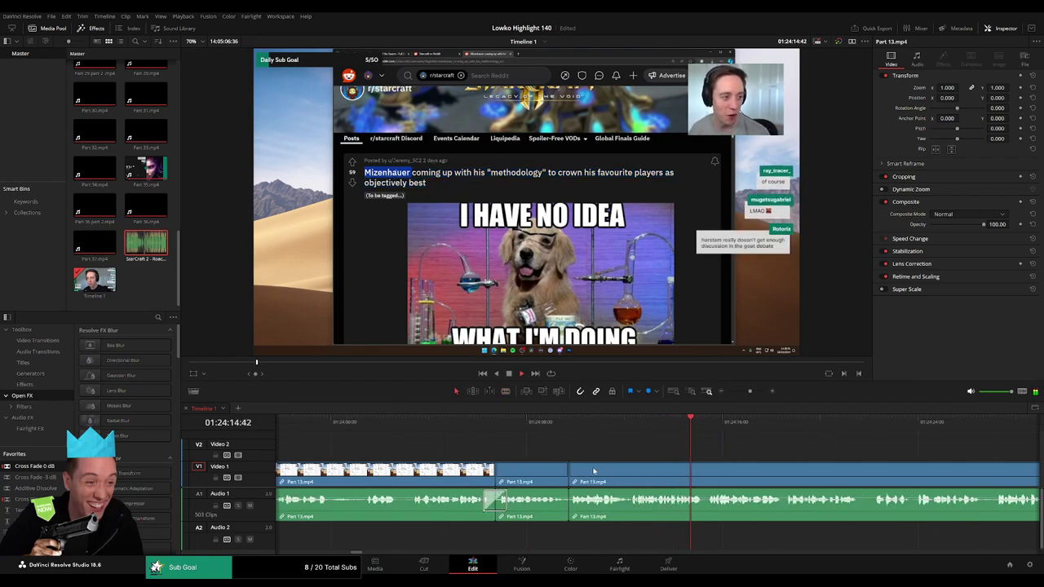
pyautogui.click(571, 512)
pyautogui.hscroll(3, 701, 448)
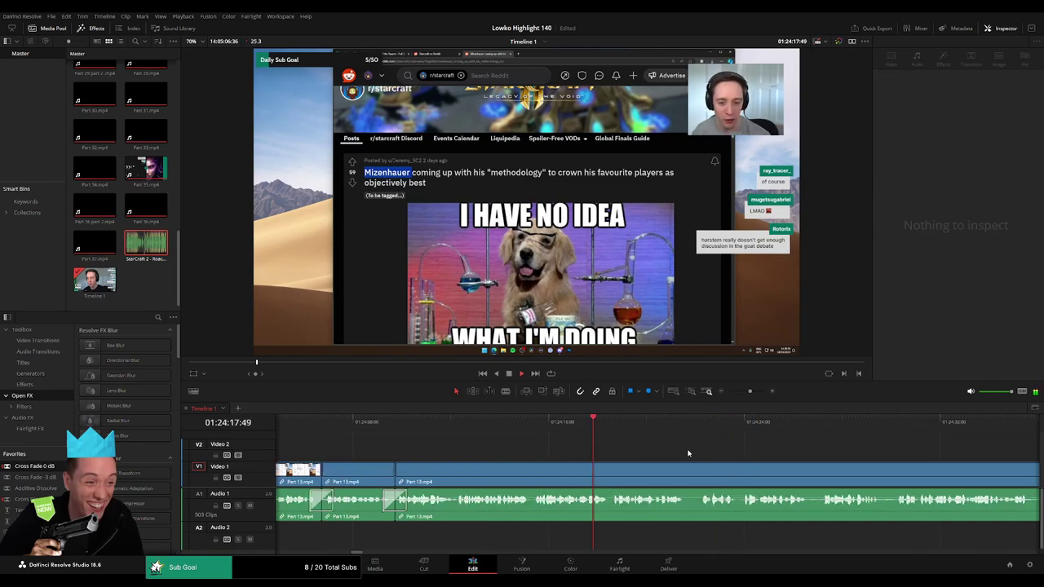
pyautogui.hotkey('ctrl', 'z')
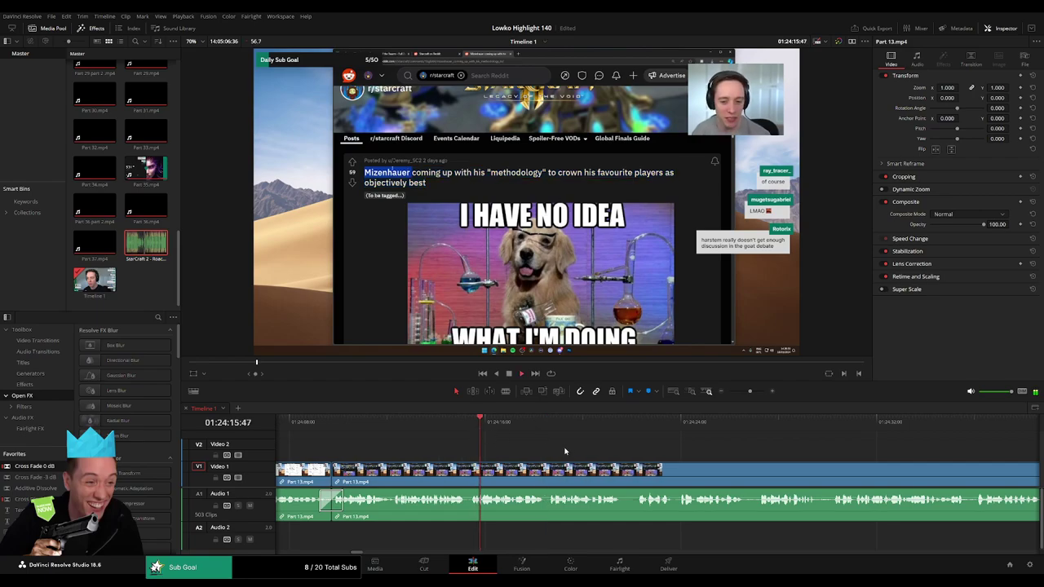
# Split Part 13.mp4 at 01:24:20:20 and 01:24:20:57
pyautogui.hscroll(1, 559, 448)
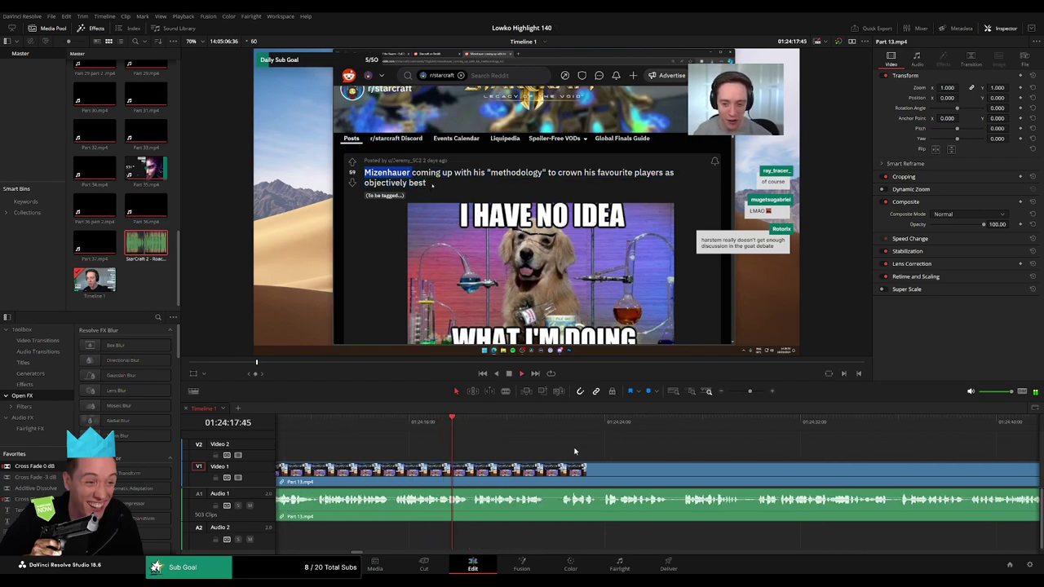
pyautogui.hscroll(1, 545, 441)
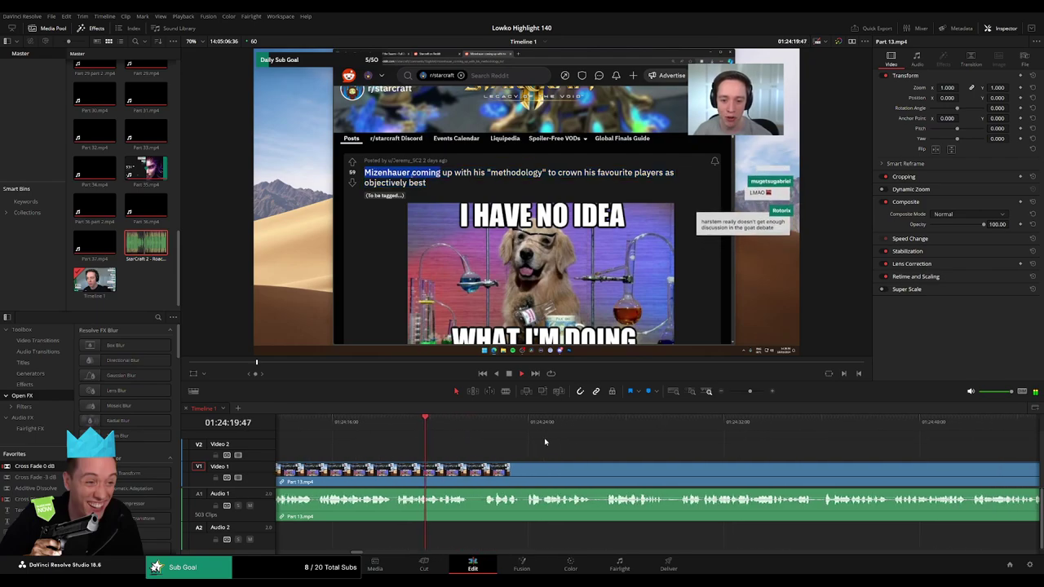
pyautogui.click(435, 422)
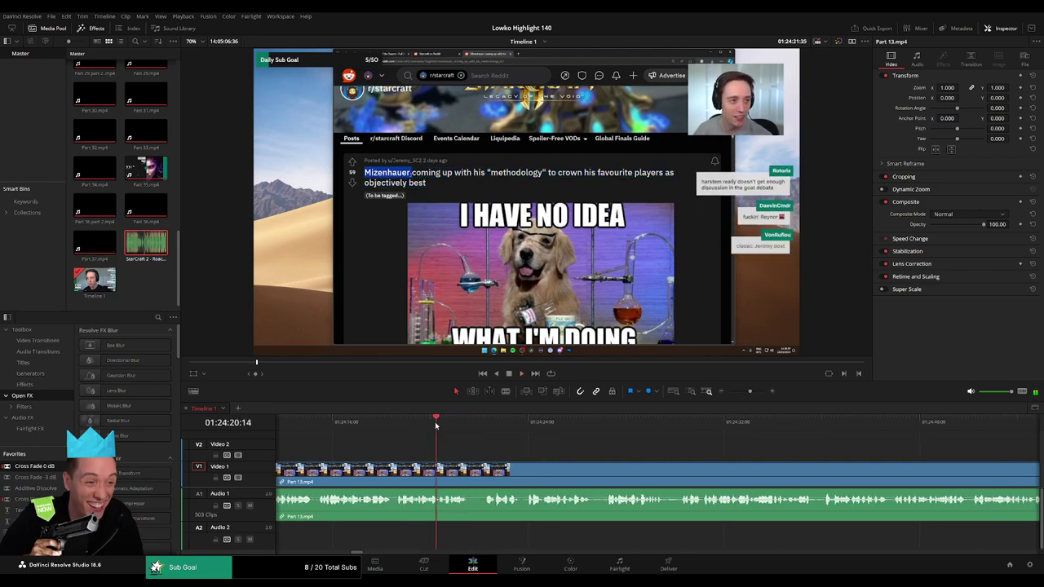
pyautogui.scroll(3, 607, 430)
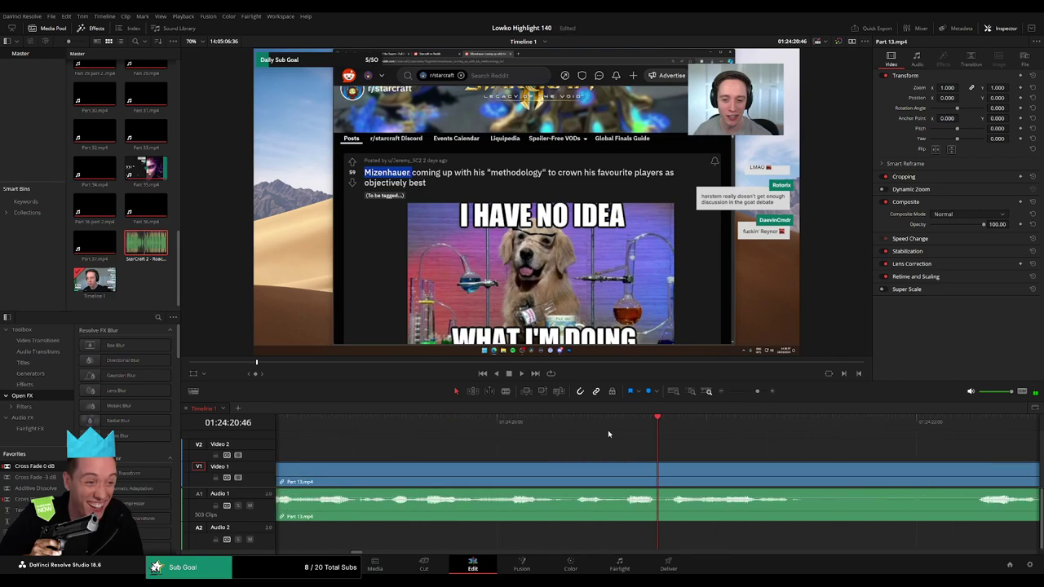
pyautogui.moveTo(583, 440); pyautogui.dragTo(566, 451)
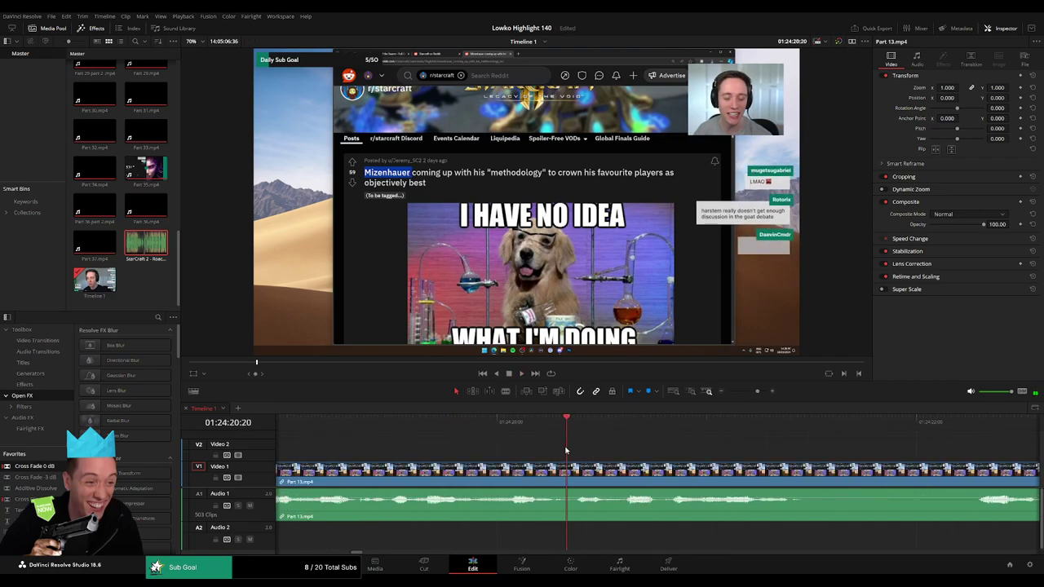
pyautogui.hotkey('ctrl', 'b')
pyautogui.press('space')
pyautogui.moveTo(610, 453); pyautogui.dragTo(609, 454)
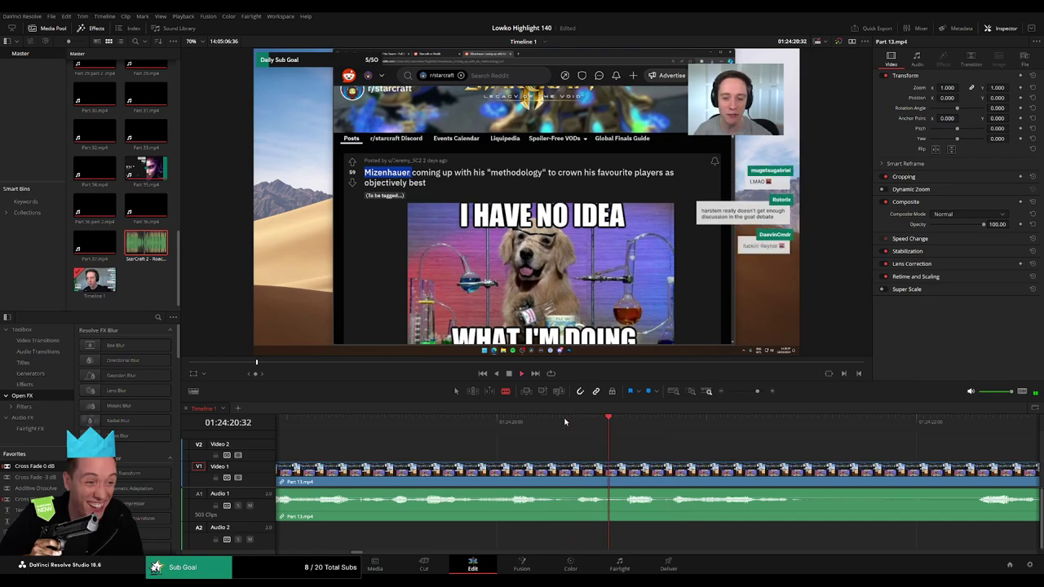
pyautogui.press('space')
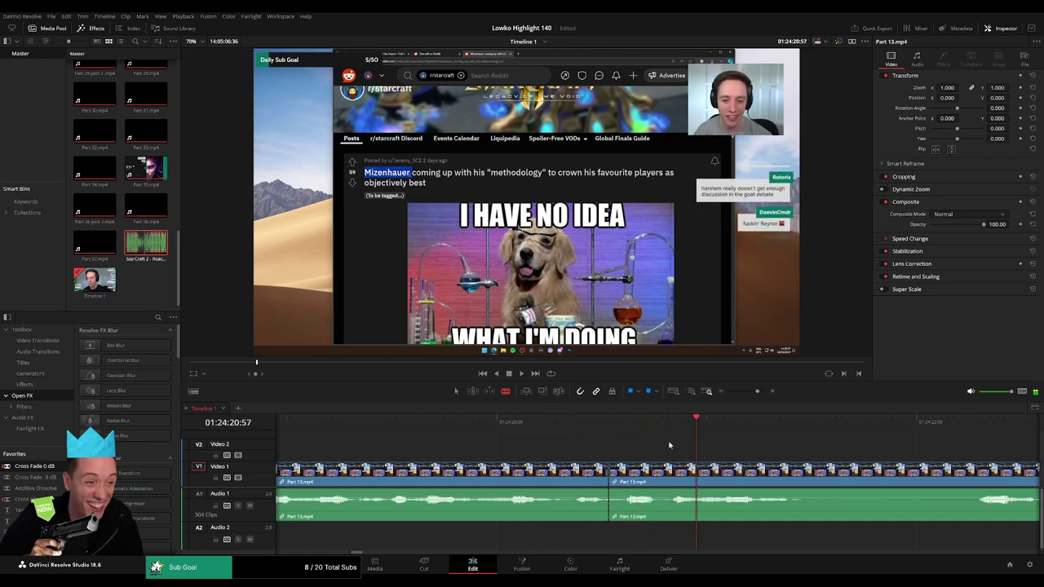
pyautogui.hotkey('ctrl', 'b')
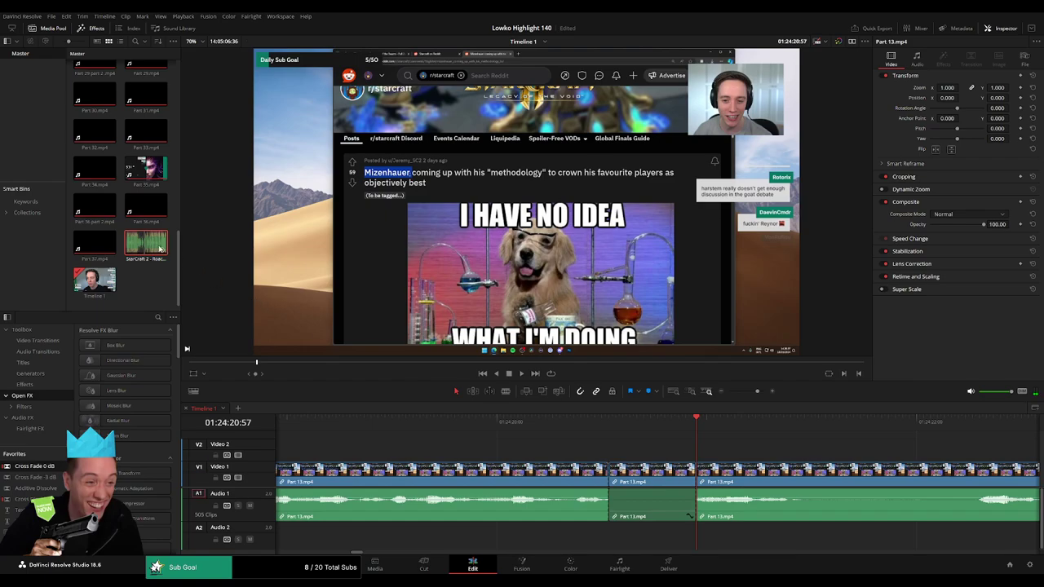
# Place StarCraft 2 - Roach Quotes.mp3 on Audio 2 between the two cuts
pyautogui.moveTo(160, 248)
pyautogui.mouseDown()
pyautogui.moveTo(600, 542)
pyautogui.moveTo(619, 543)
pyautogui.mouseUp()
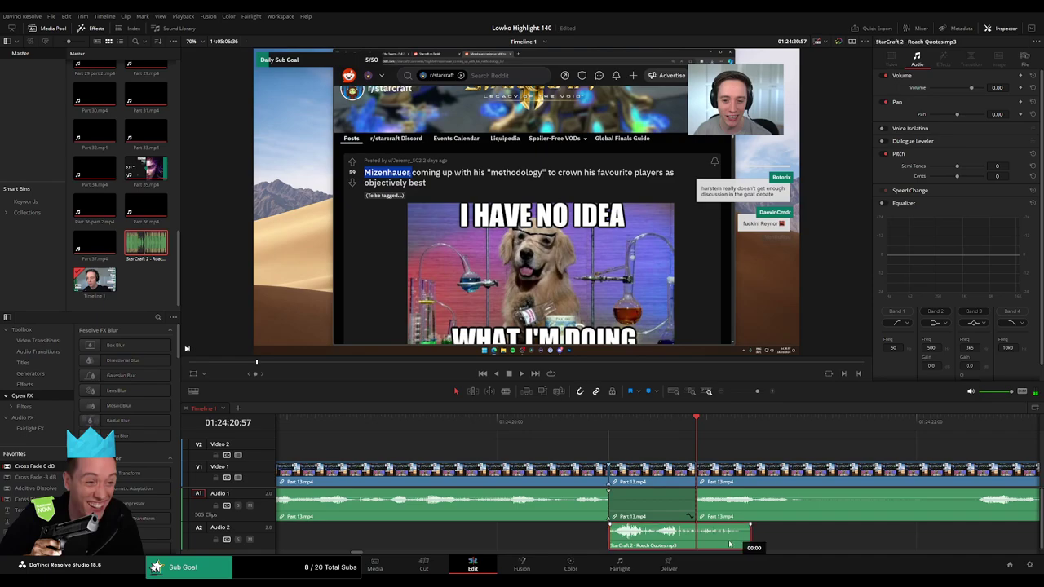
pyautogui.moveTo(730, 544); pyautogui.dragTo(706, 544)
pyautogui.moveTo(622, 538); pyautogui.dragTo(664, 538)
pyautogui.moveTo(748, 540); pyautogui.dragTo(695, 540)
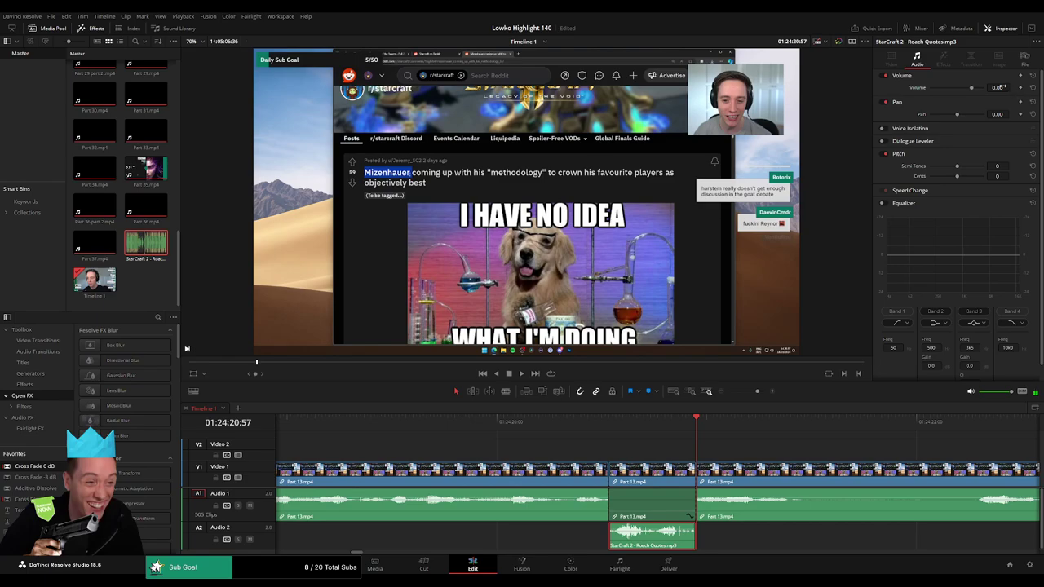
# Lower the Roach Quotes volume to -23 and play back the section
pyautogui.write('-23')
pyautogui.press('Return')
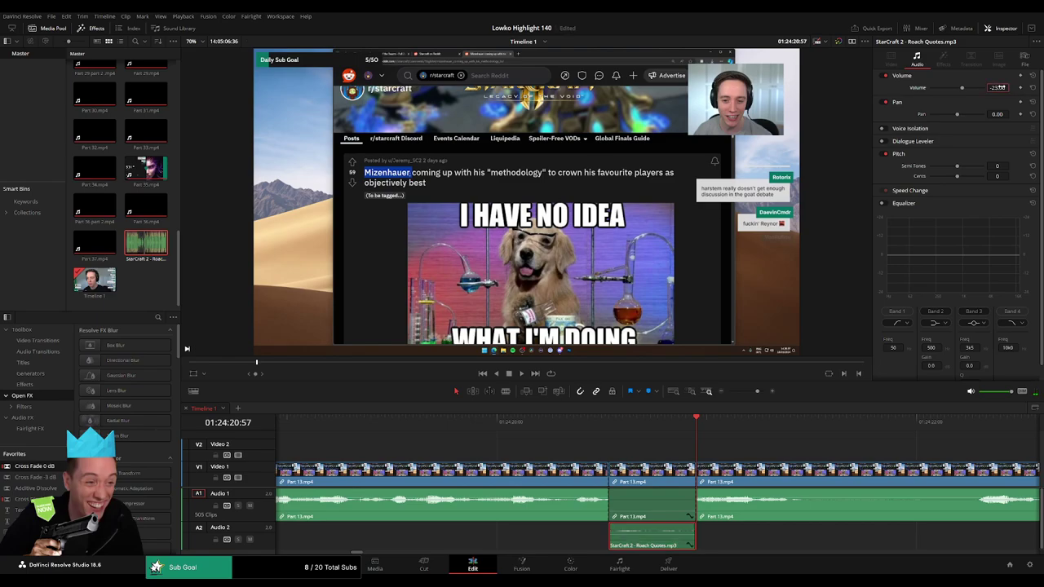
pyautogui.press('space')
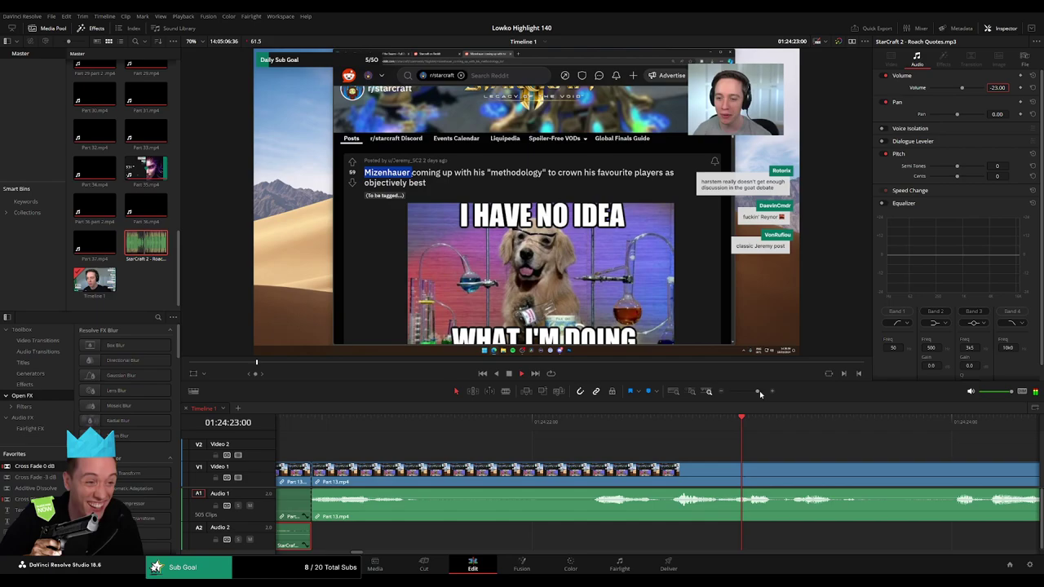
pyautogui.moveTo(759, 391); pyautogui.dragTo(747, 391)
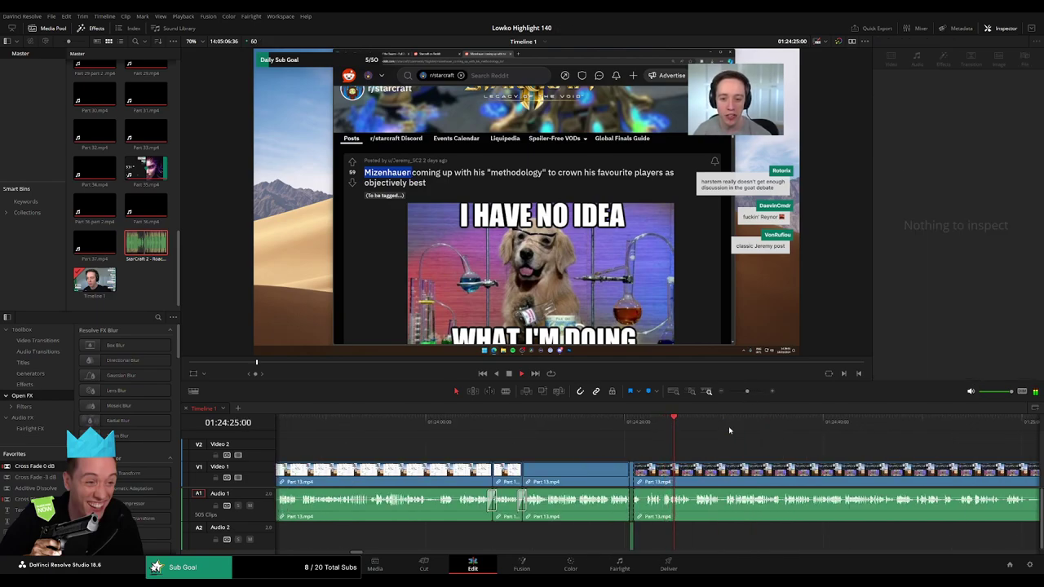
pyautogui.moveTo(748, 392); pyautogui.dragTo(750, 393)
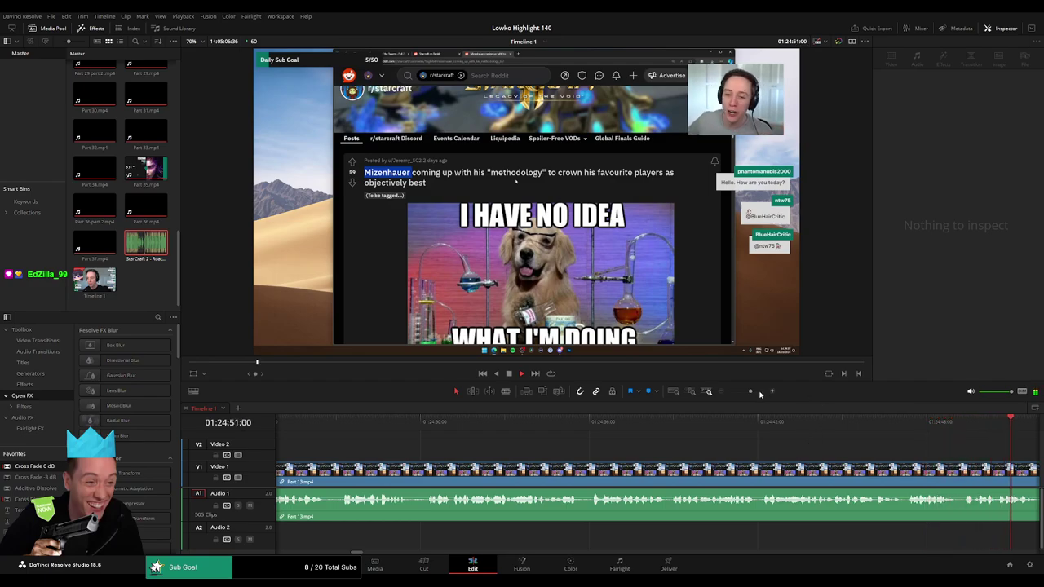
# Blade out the first unwanted moment in Part 13 near 01:25:48 and close the gap
pyautogui.moveTo(750, 391); pyautogui.dragTo(750, 392)
pyautogui.hscroll(5, 512, 438)
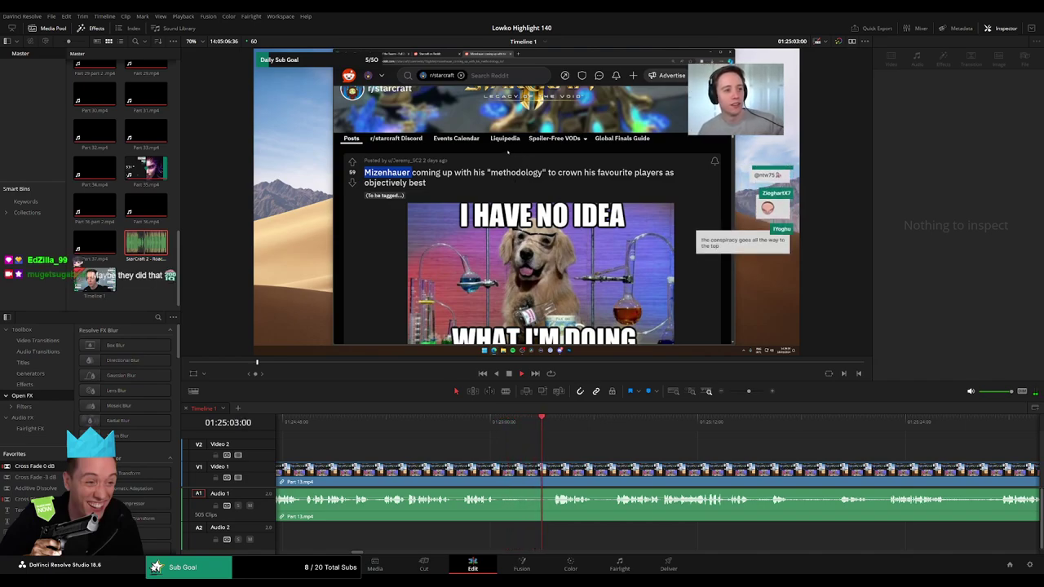
pyautogui.hotkey('ctrl', 'b')
pyautogui.click(497, 471)
pyautogui.click(536, 473)
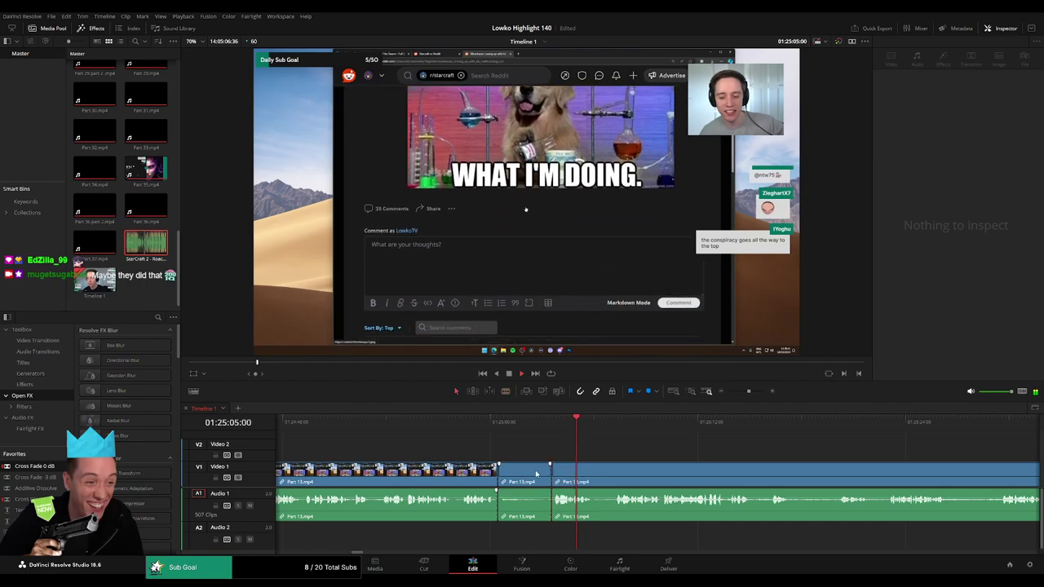
pyautogui.press('Delete')
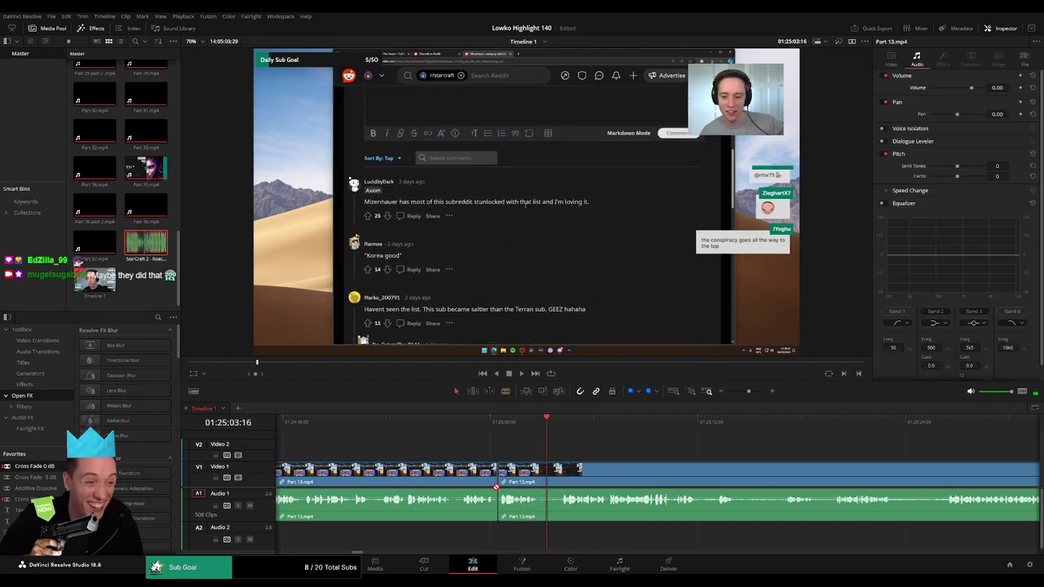
# Split the clip at the playhead, trim footage up to it, then split again further on
pyautogui.hotkey('ctrl', 'b')
pyautogui.hscroll(-3, 489, 478)
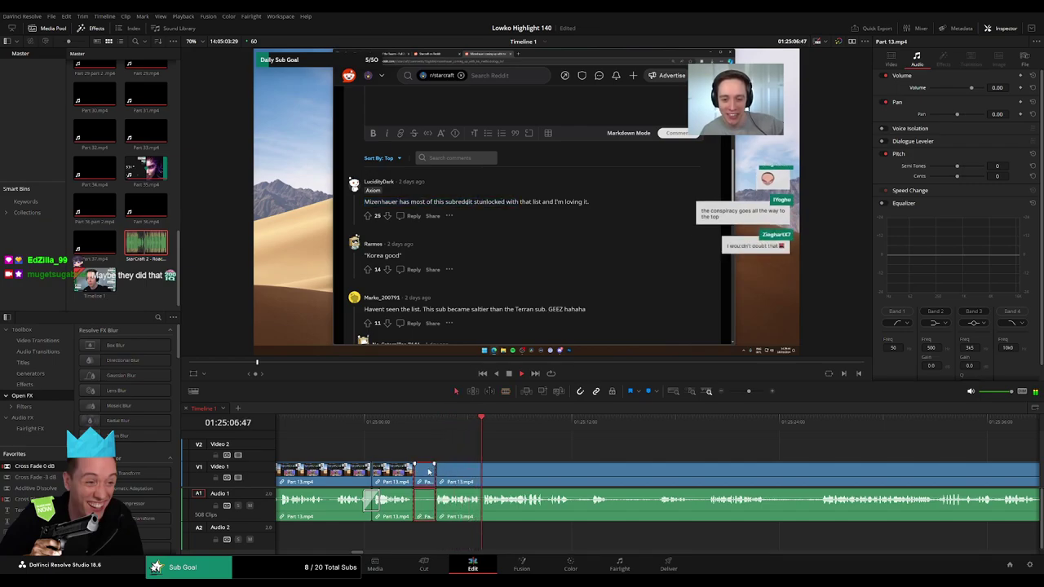
pyautogui.hotkey('ctrl', 'shift', '[')
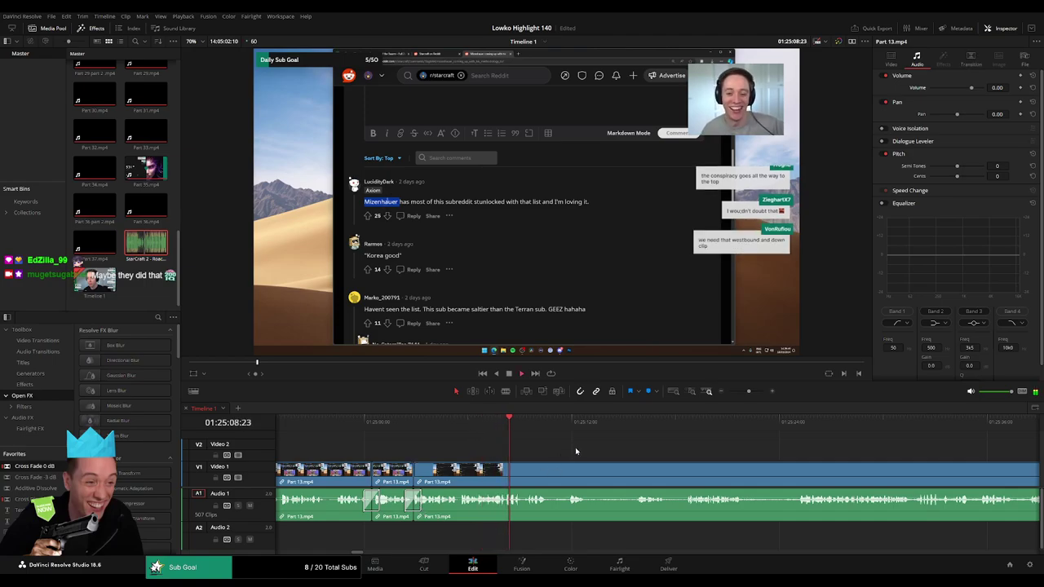
pyautogui.hscroll(3, 481, 451)
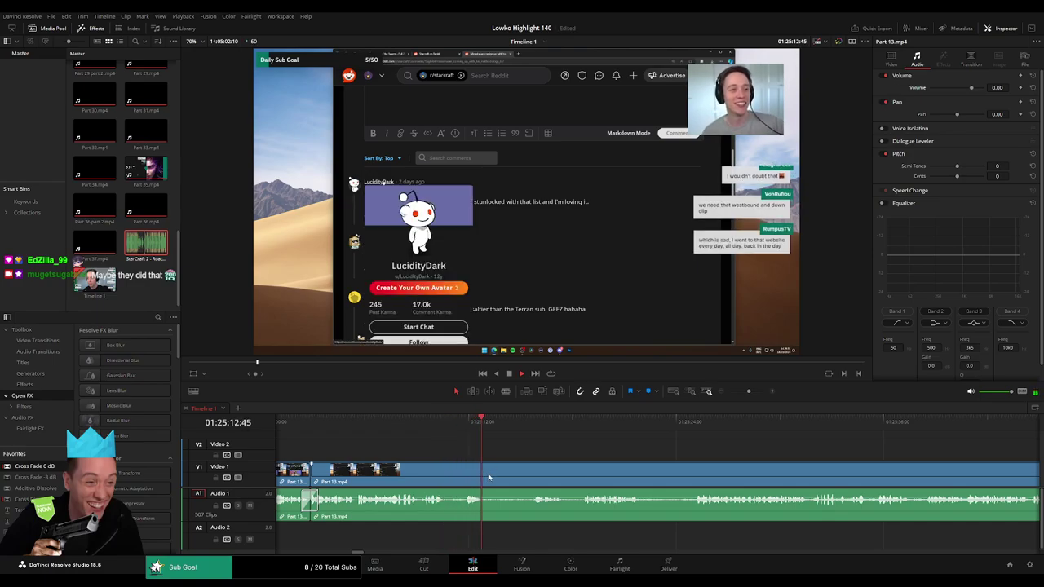
pyautogui.hotkey('ctrl', 'b')
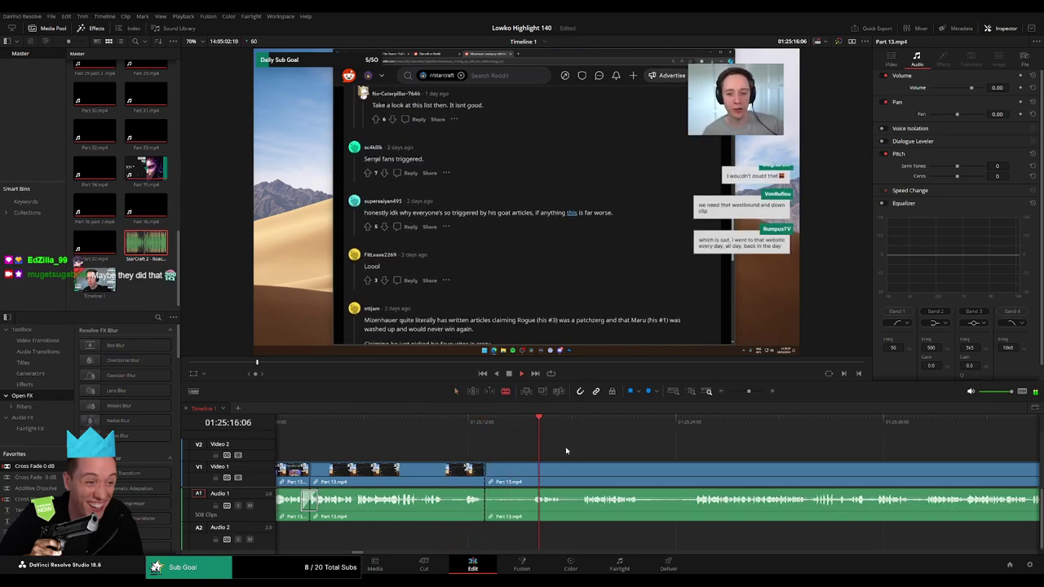
pyautogui.hscroll(3, 565, 446)
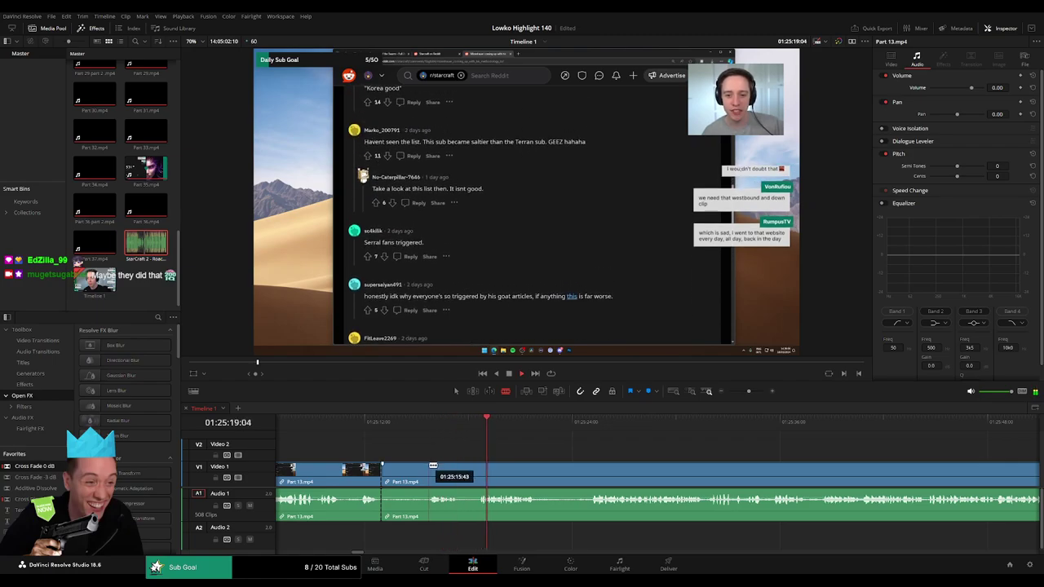
# Remove another short piece between two blade cuts, closing the gap
pyautogui.click(463, 422)
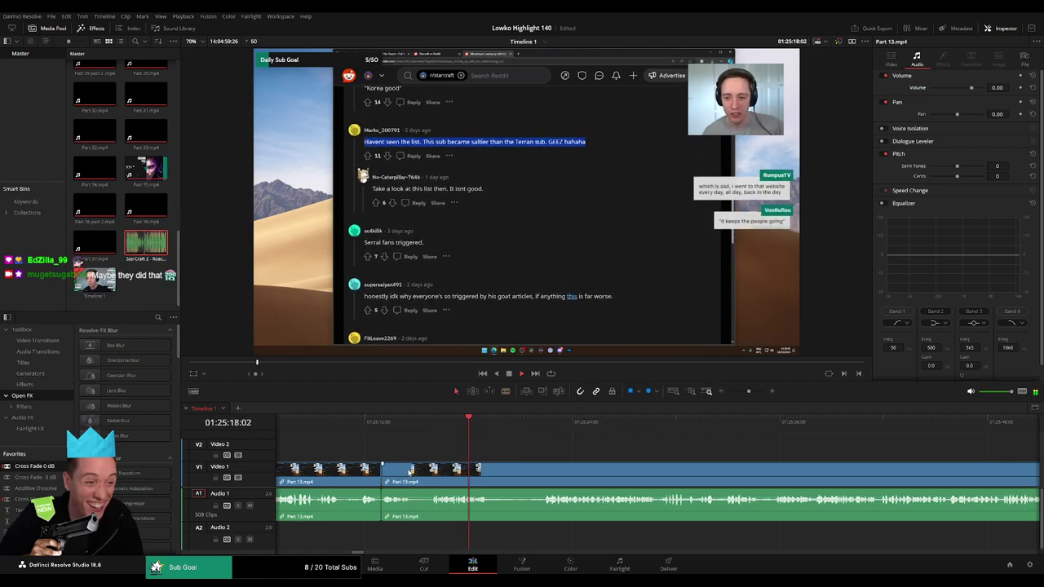
pyautogui.press('b')
pyautogui.click(413, 472)
pyautogui.click(430, 471)
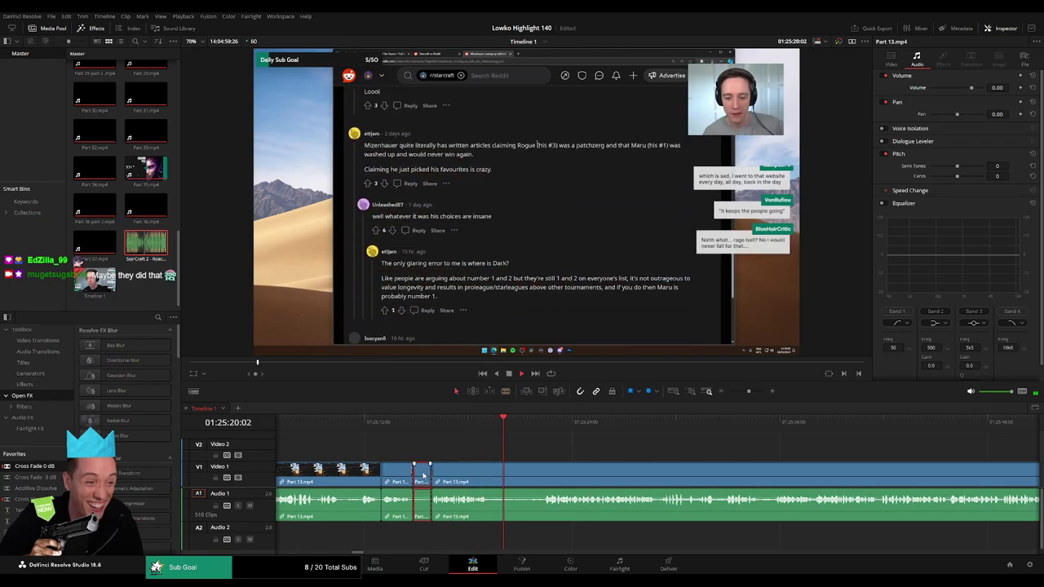
pyautogui.press('BackSpace')
# Cut out the next unwanted part and ripple delete it
pyautogui.click(471, 471)
pyautogui.click(519, 471)
pyautogui.press('a')
pyautogui.click(504, 474)
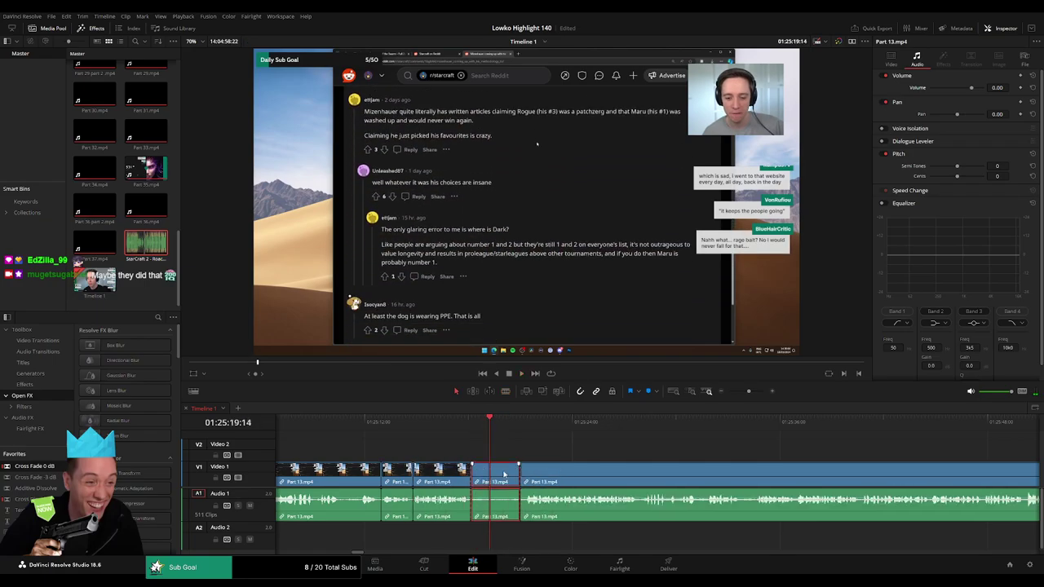
pyautogui.press('BackSpace')
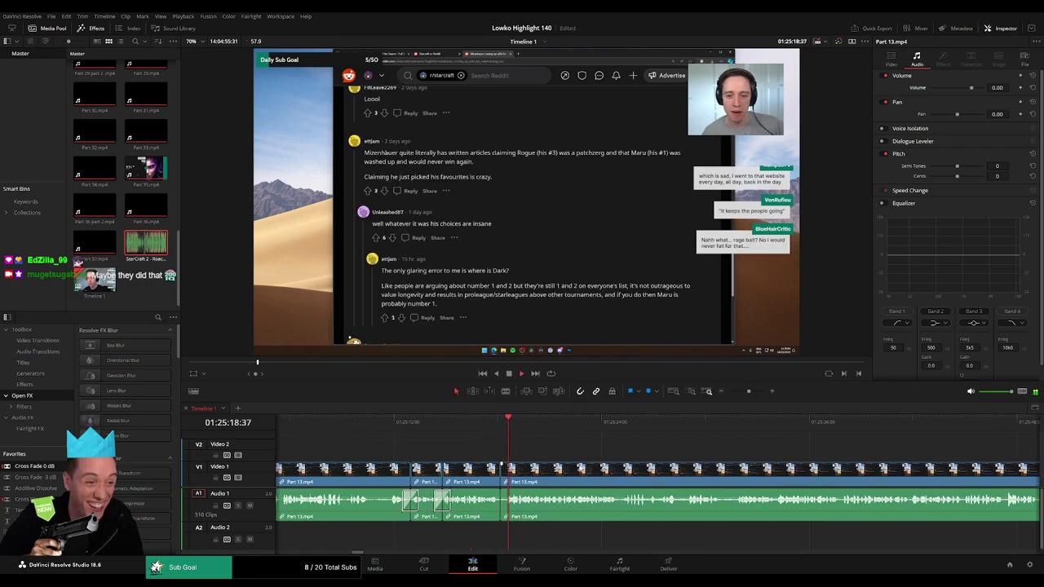
pyautogui.press('space')
pyautogui.press('space')
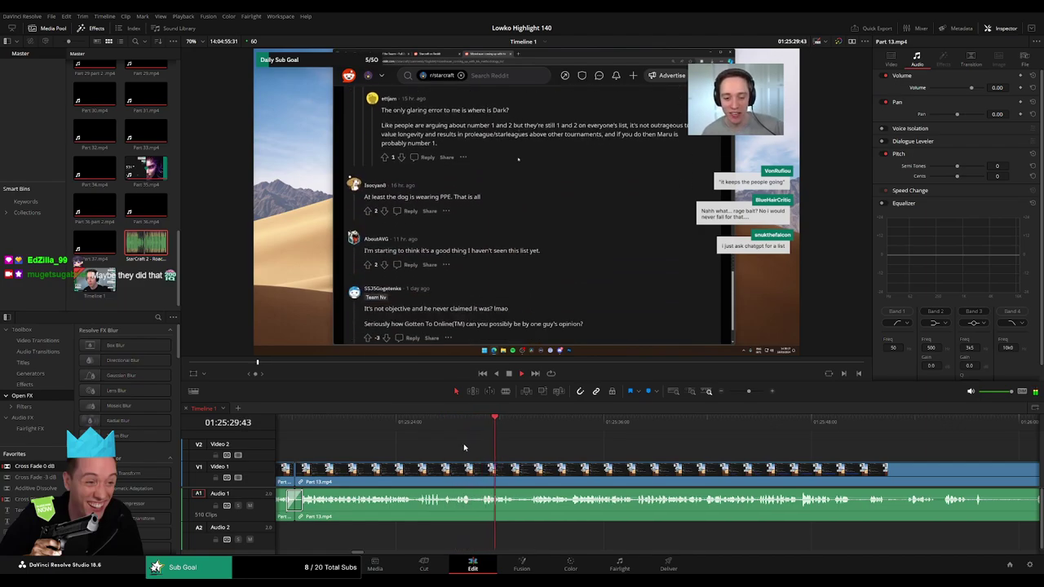
# Remove a short pause and add a Cross Fade 0 dB to the audio cut
pyautogui.click(456, 423)
pyautogui.press('b')
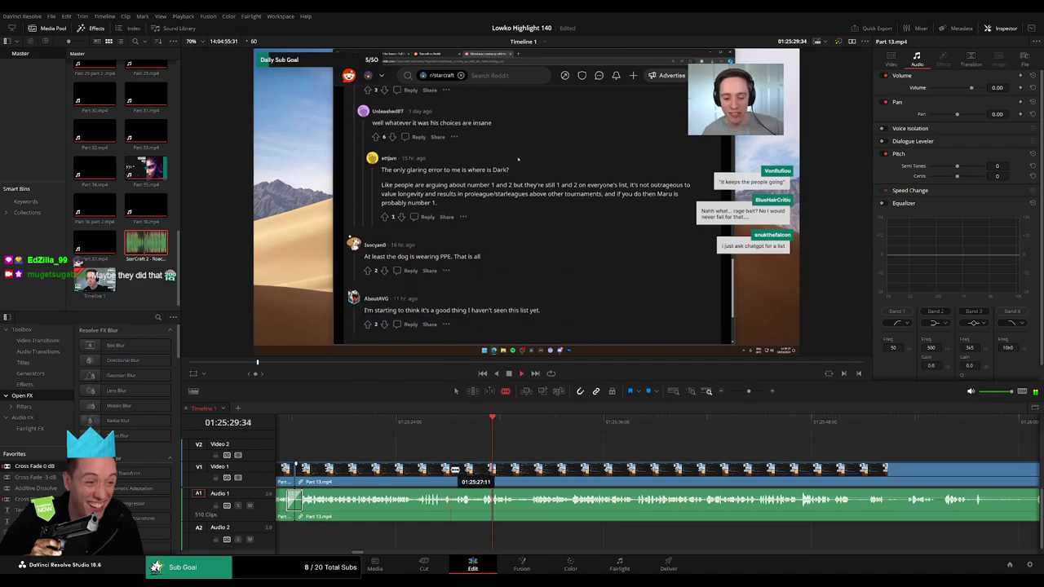
pyautogui.click(453, 469)
pyautogui.click(481, 467)
pyautogui.press('a')
pyautogui.click(470, 482)
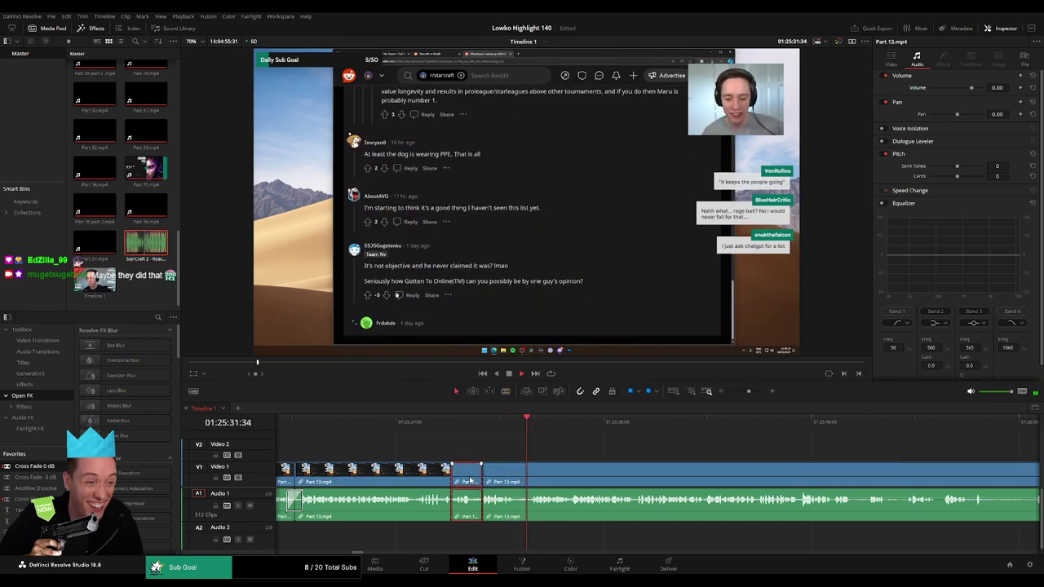
pyautogui.press('Delete')
pyautogui.moveTo(15, 472); pyautogui.dragTo(466, 511)
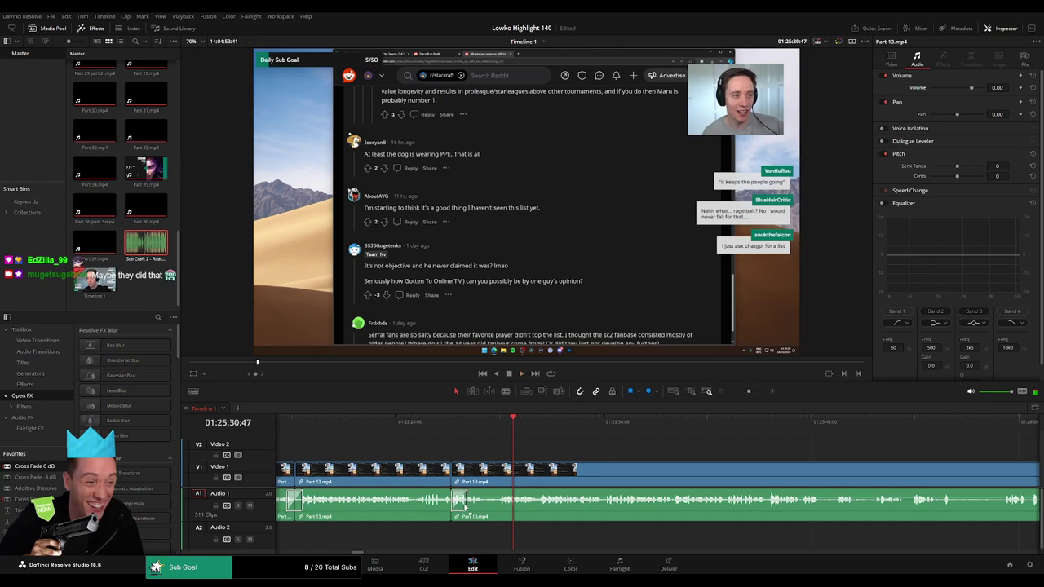
# Review playback, then cut out another short piece and trim the edit point
pyautogui.press('space')
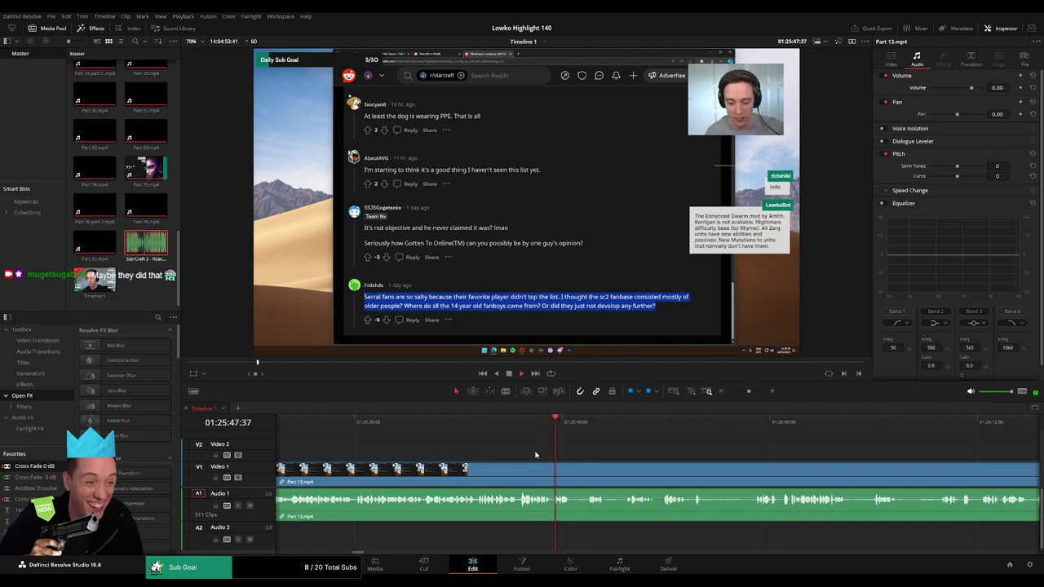
pyautogui.hscroll(2, 464, 445)
pyautogui.moveTo(442, 425); pyautogui.dragTo(457, 425)
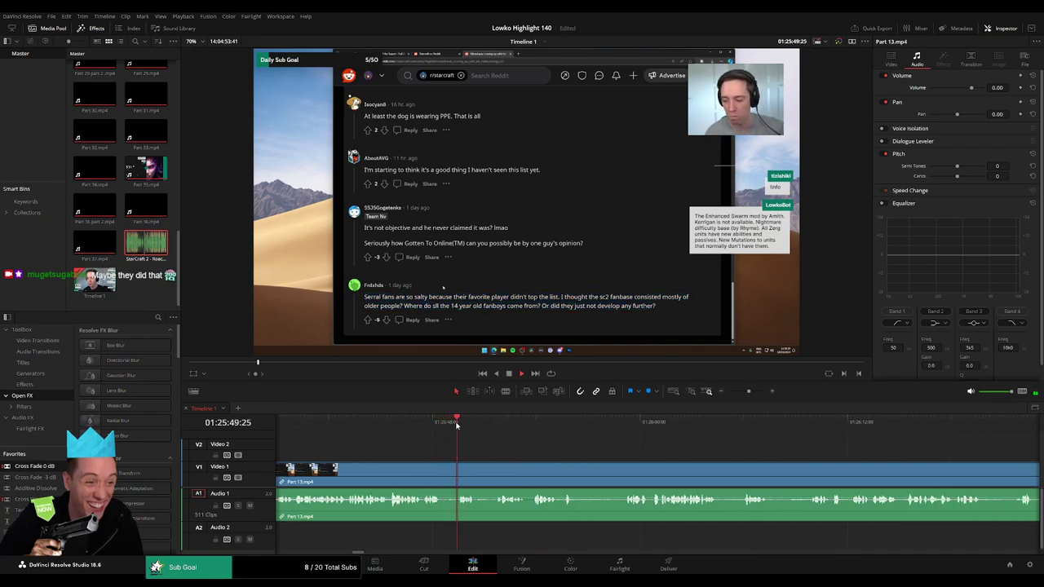
pyautogui.click(442, 471)
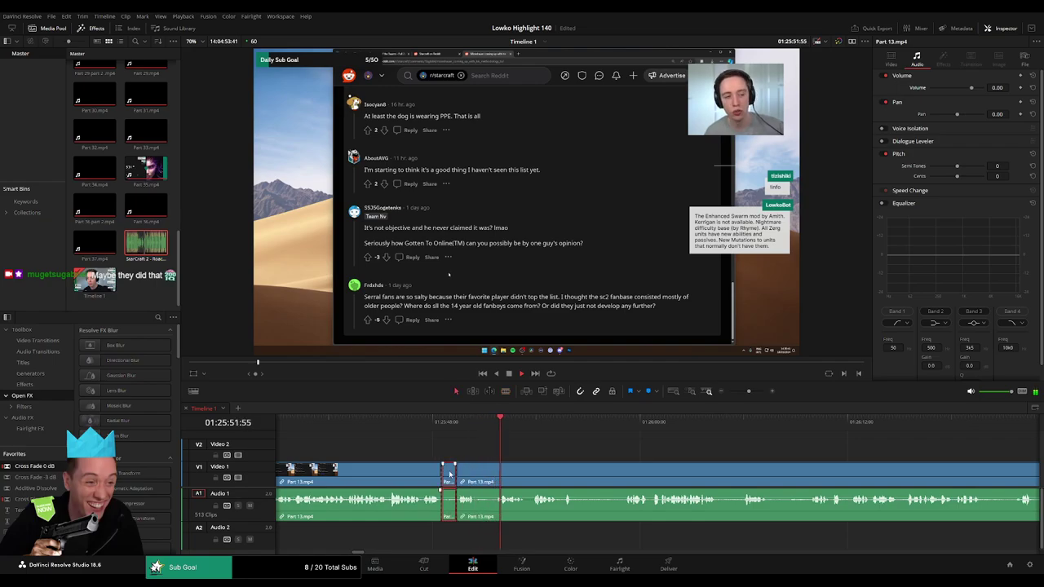
pyautogui.press('Delete')
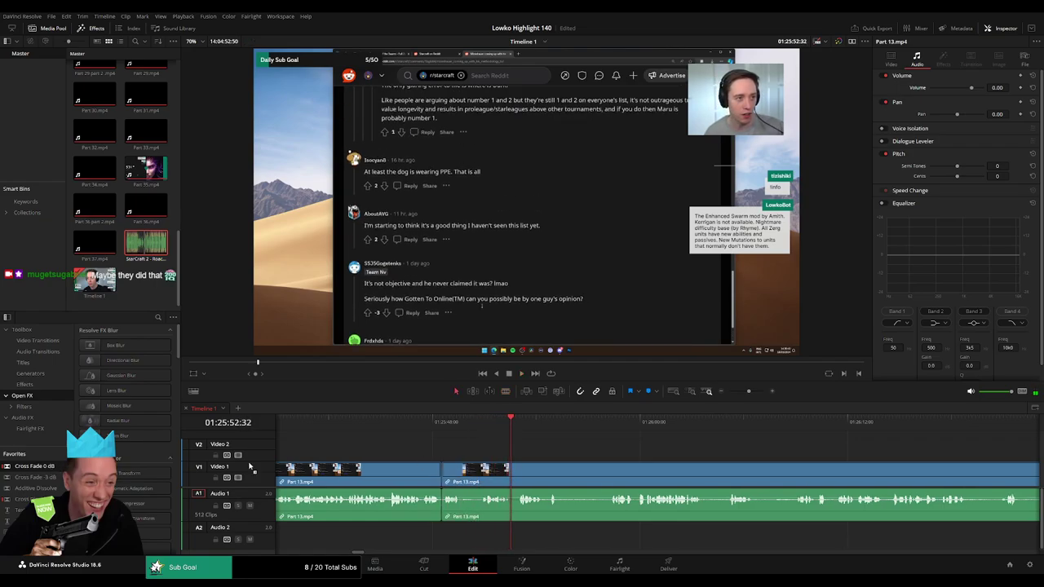
pyautogui.moveTo(441, 471); pyautogui.dragTo(470, 482)
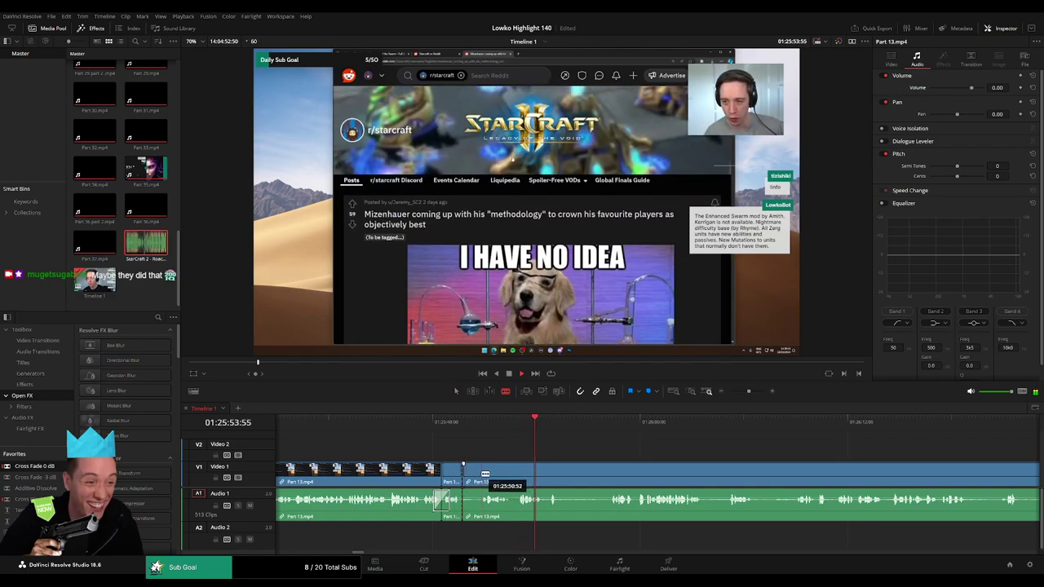
# Delete the short piece and trim extra footage at the edit point
pyautogui.press('Delete')
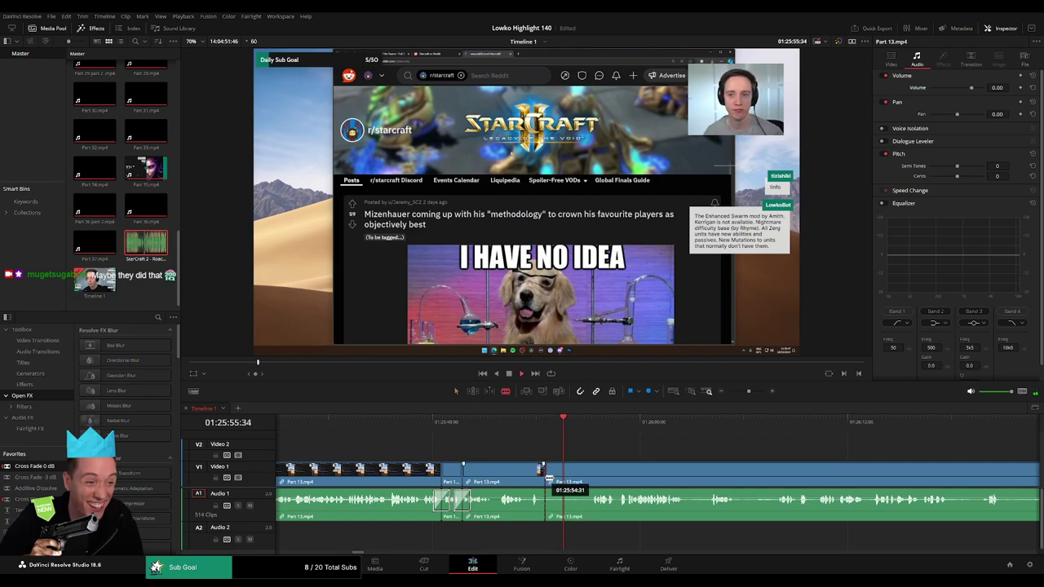
pyautogui.hscroll(3, 538, 447)
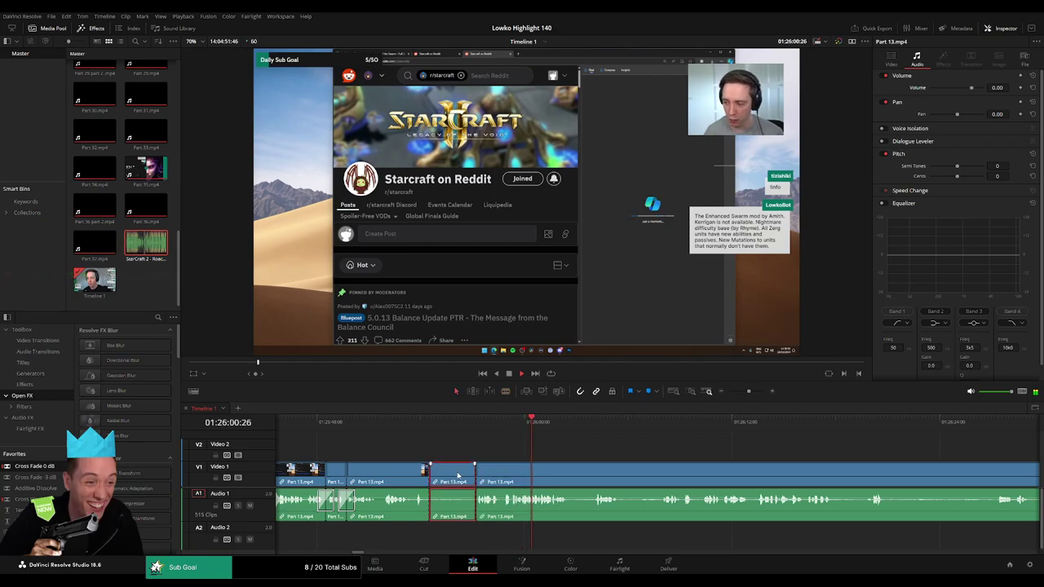
pyautogui.moveTo(480, 471); pyautogui.dragTo(431, 470)
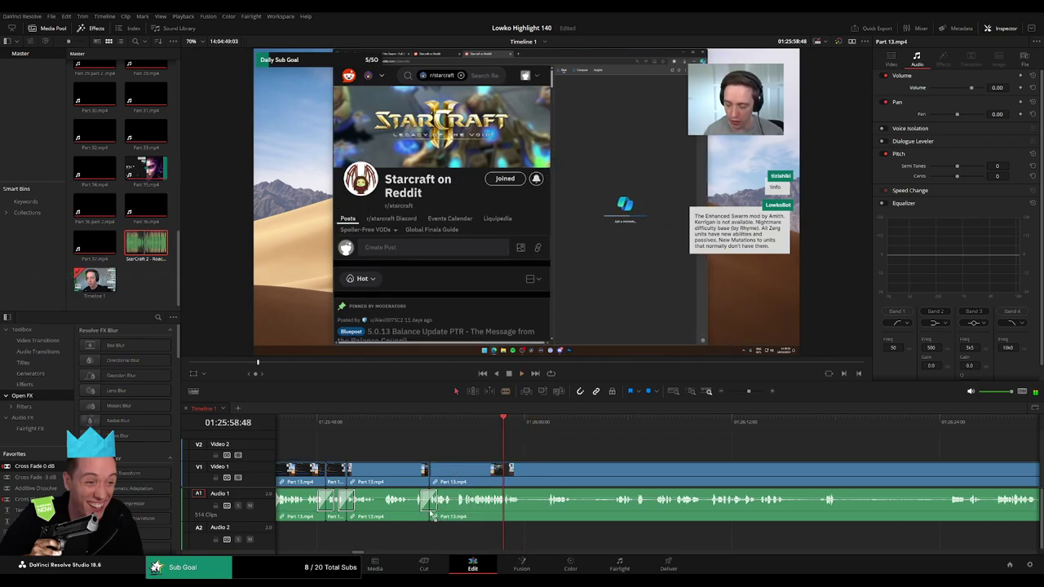
pyautogui.hscroll(2, 434, 470)
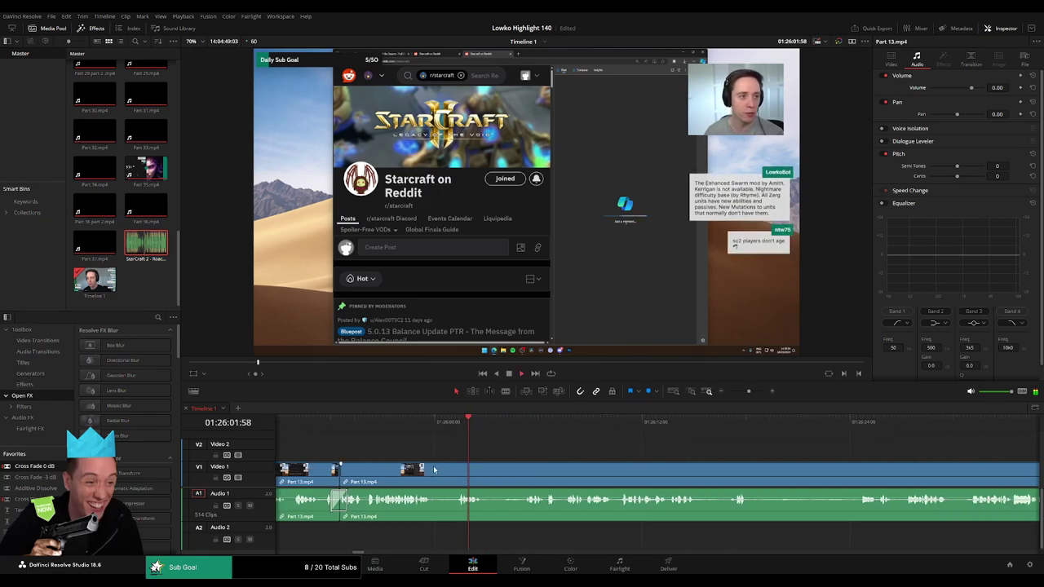
# Blade the clip around the next pause and ripple delete it
pyautogui.click(433, 470)
pyautogui.click(455, 471)
pyautogui.press('a')
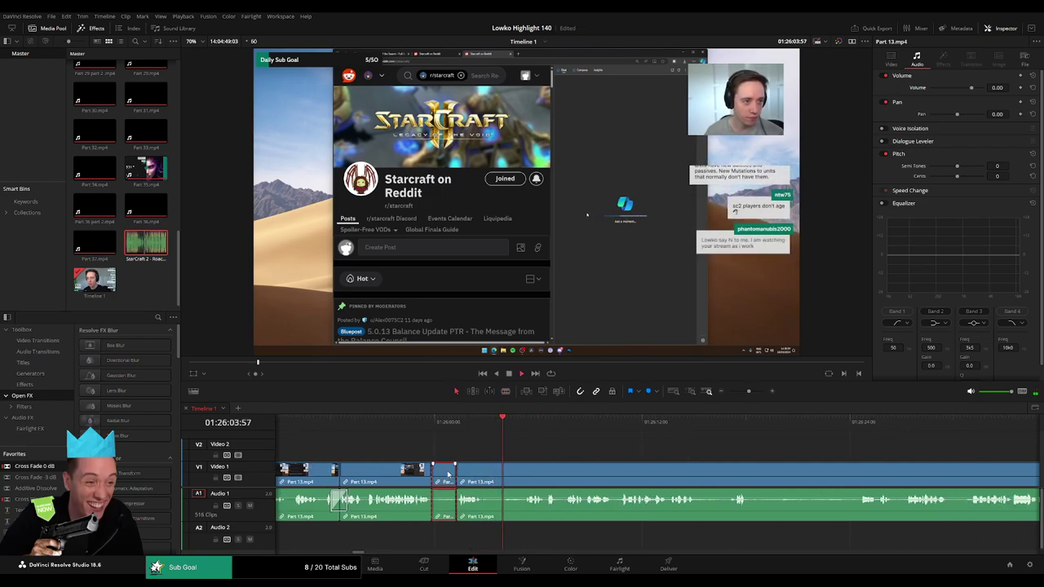
pyautogui.click(492, 450)
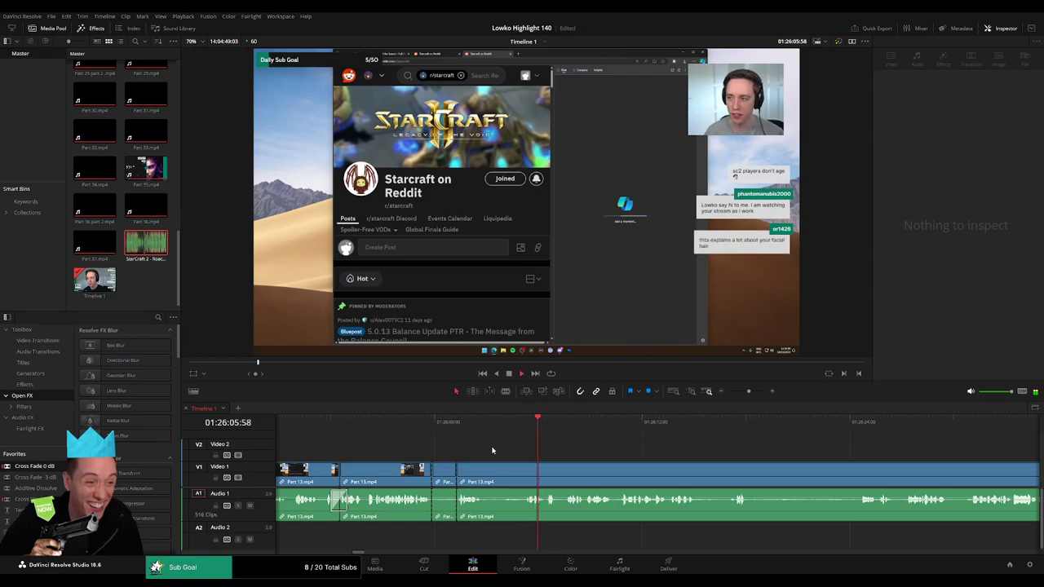
pyautogui.click(448, 477)
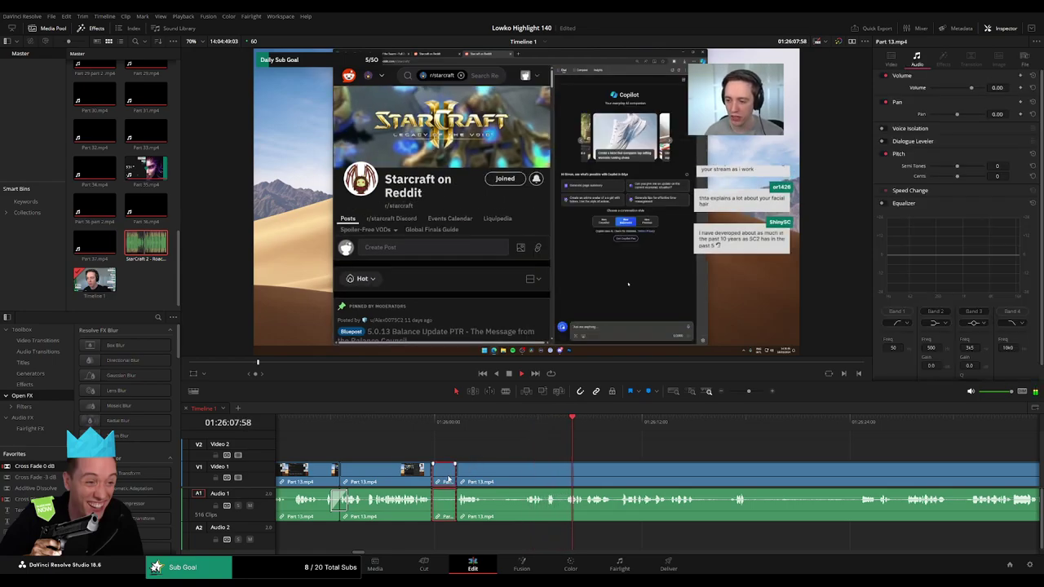
pyautogui.press('Delete')
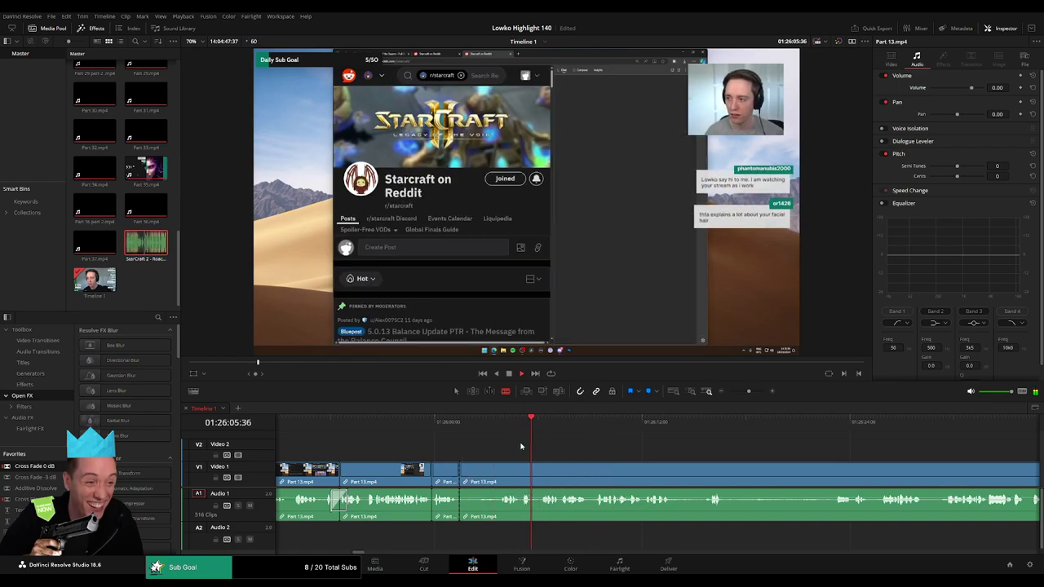
# Trim the clip's end, remove the leftover piece, and replay the section
pyautogui.click(499, 422)
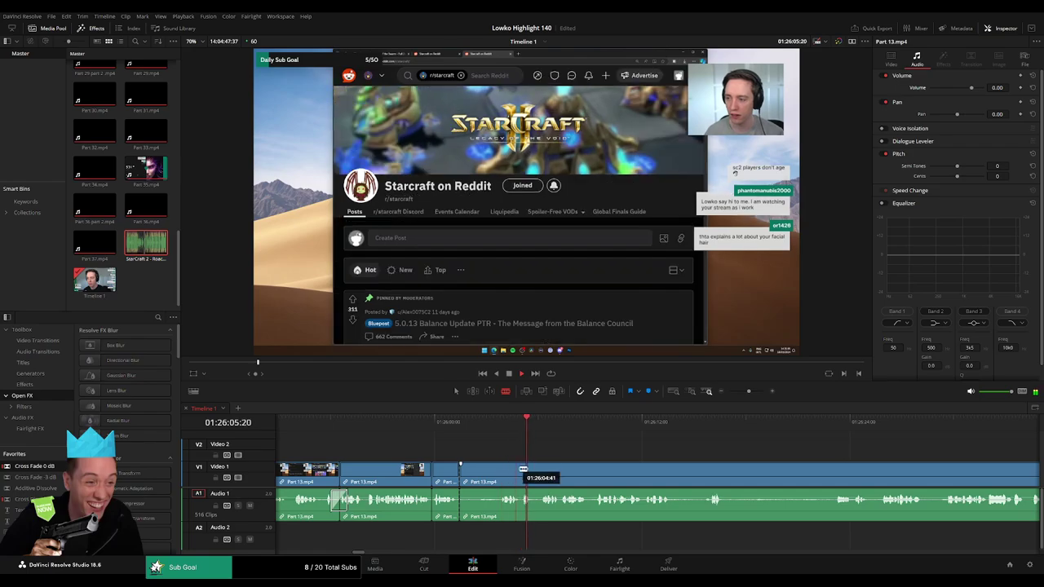
pyautogui.moveTo(504, 466); pyautogui.dragTo(521, 466)
pyautogui.click(503, 476)
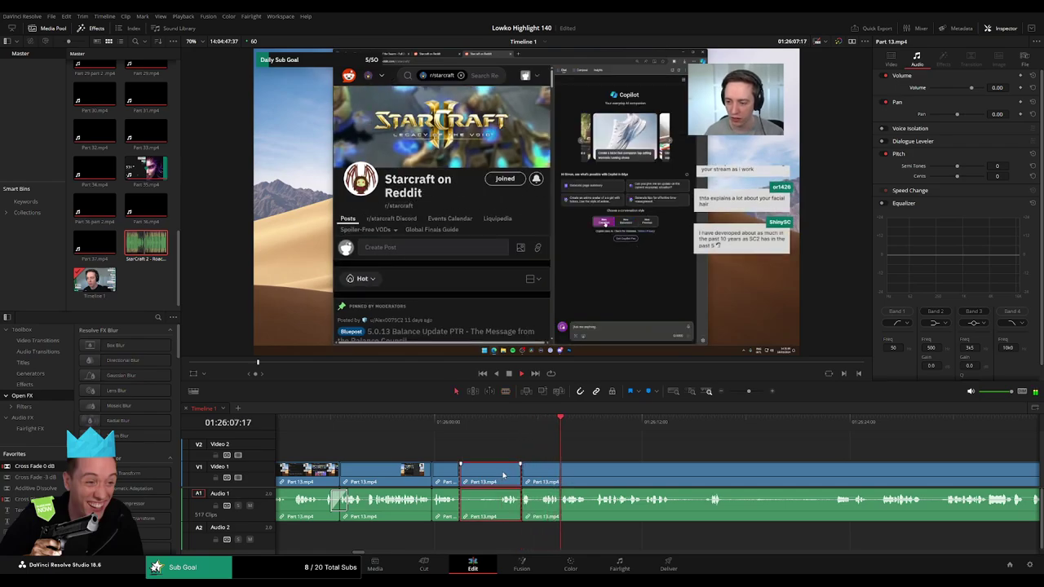
pyautogui.press('Delete')
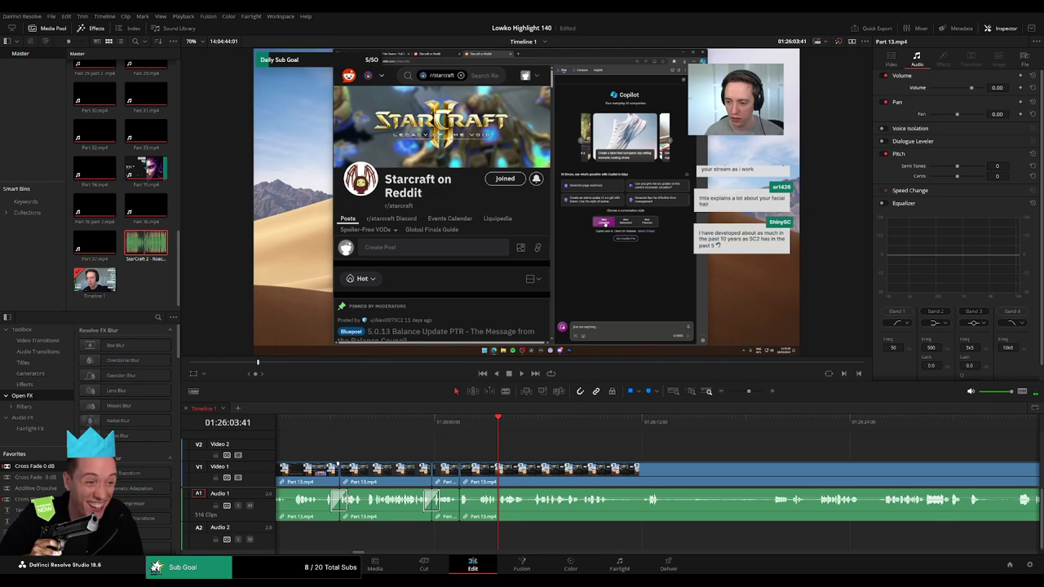
pyautogui.hscroll(-1, 482, 506)
pyautogui.press('space')
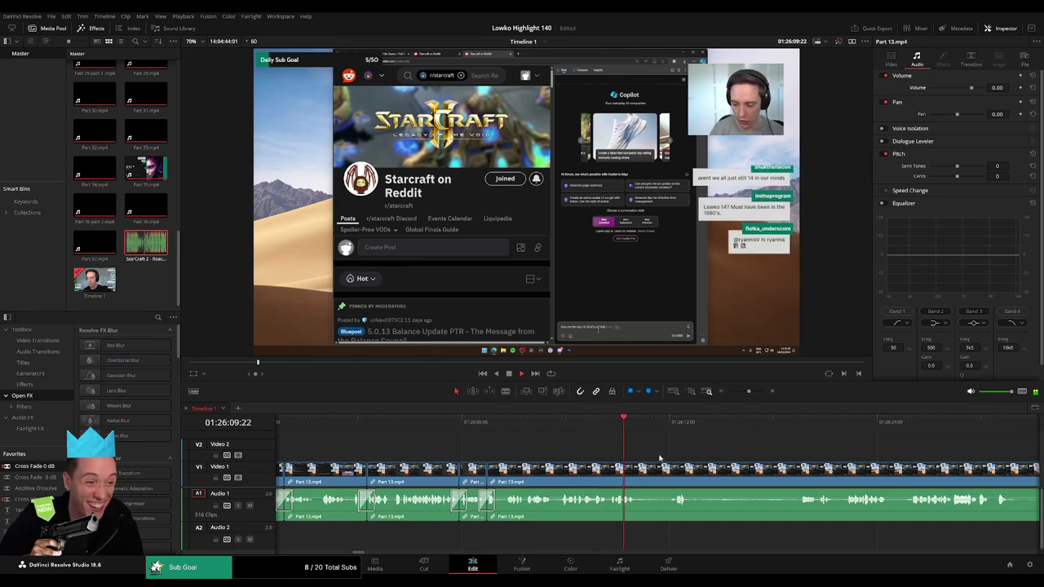
# Cut out the next pause and close the gap
pyautogui.hscroll(5, 451, 447)
pyautogui.moveTo(426, 426); pyautogui.dragTo(453, 424)
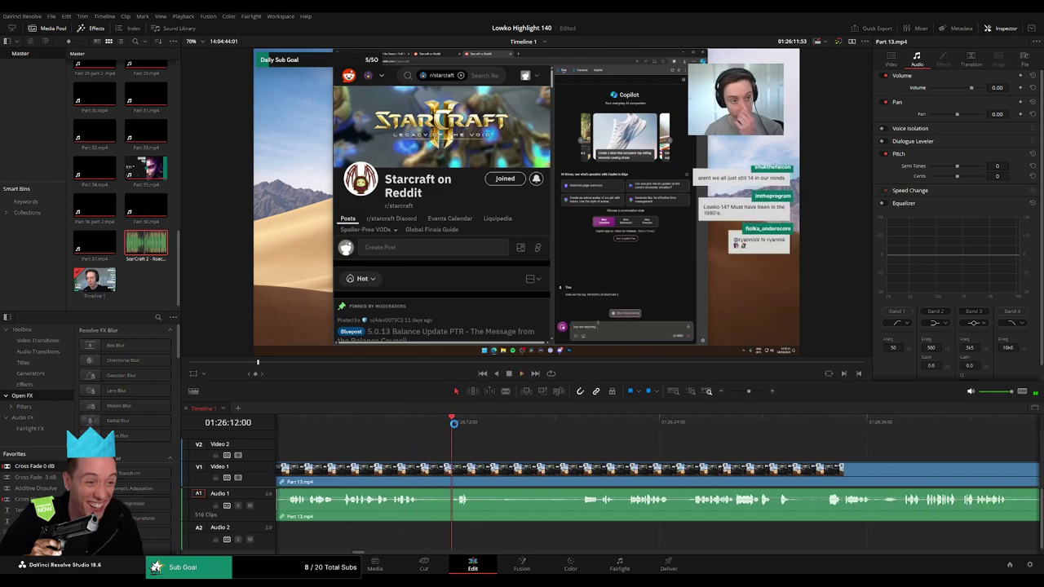
pyautogui.press('b')
pyautogui.click(423, 468)
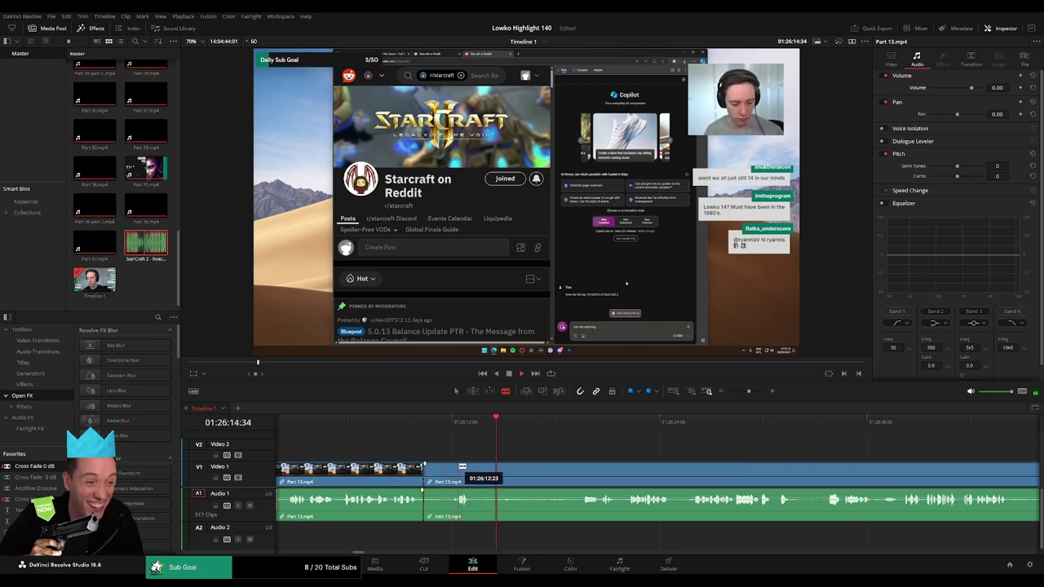
pyautogui.click(463, 468)
pyautogui.press('a')
pyautogui.click(440, 472)
pyautogui.press('Delete')
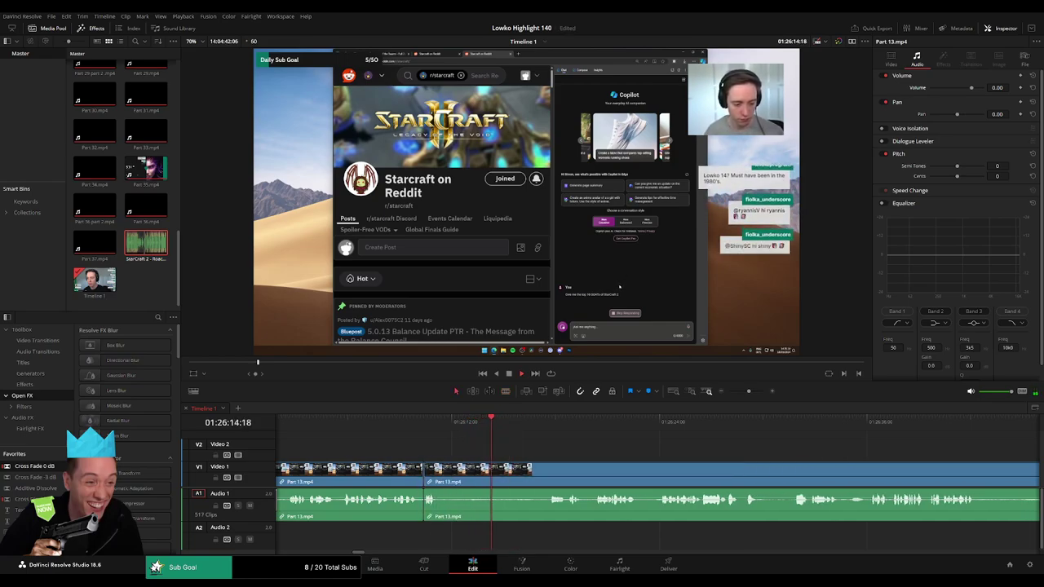
# Remove a longer unwanted stretch between two cuts and replay the edit
pyautogui.press('b')
pyautogui.click(445, 468)
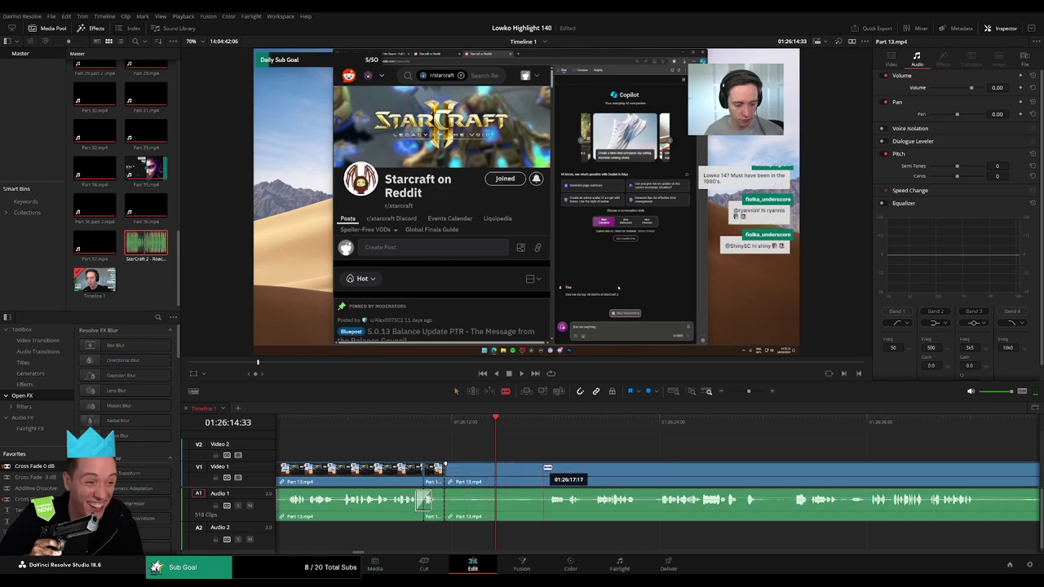
pyautogui.click(550, 421)
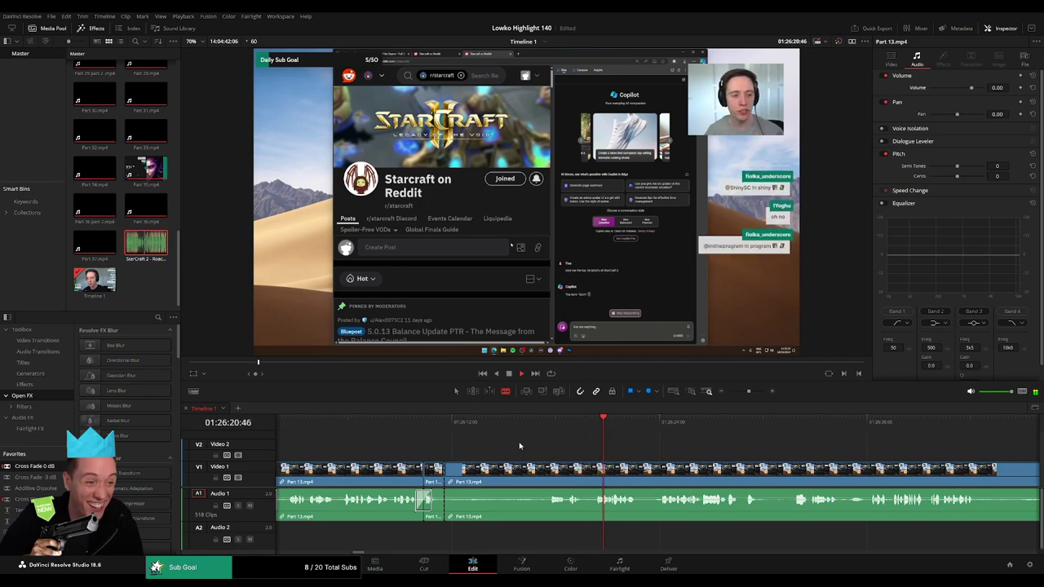
pyautogui.click(555, 475)
pyautogui.click(555, 475)
pyautogui.press('a')
pyautogui.click(489, 473)
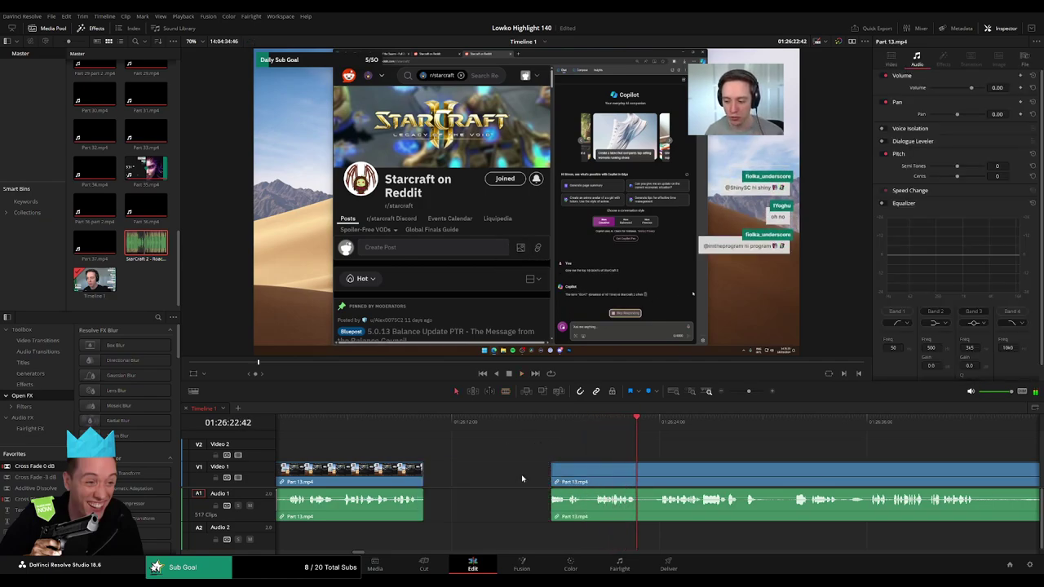
pyautogui.press('Delete')
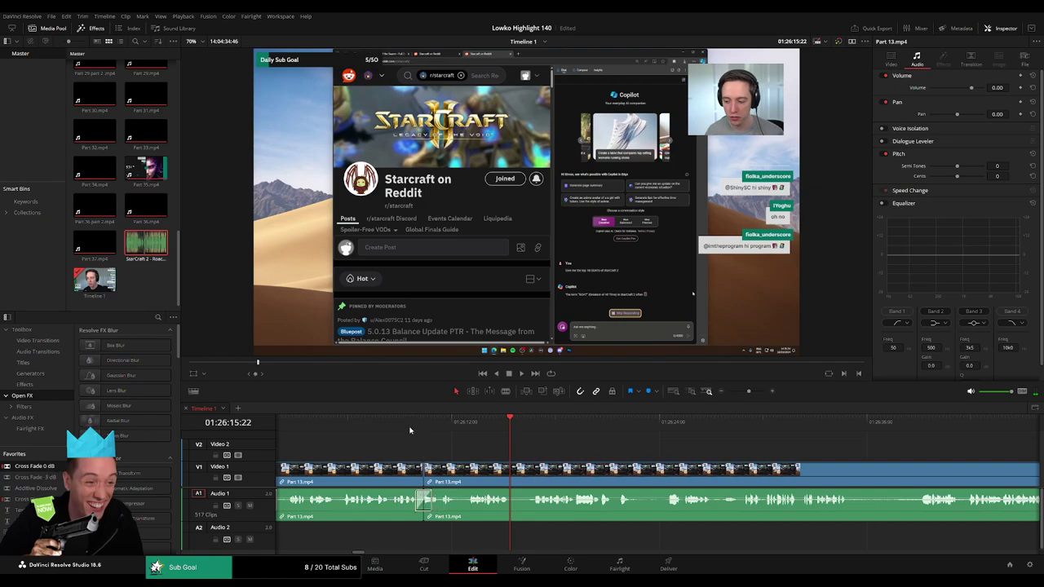
pyautogui.click(409, 430)
pyautogui.press('space')
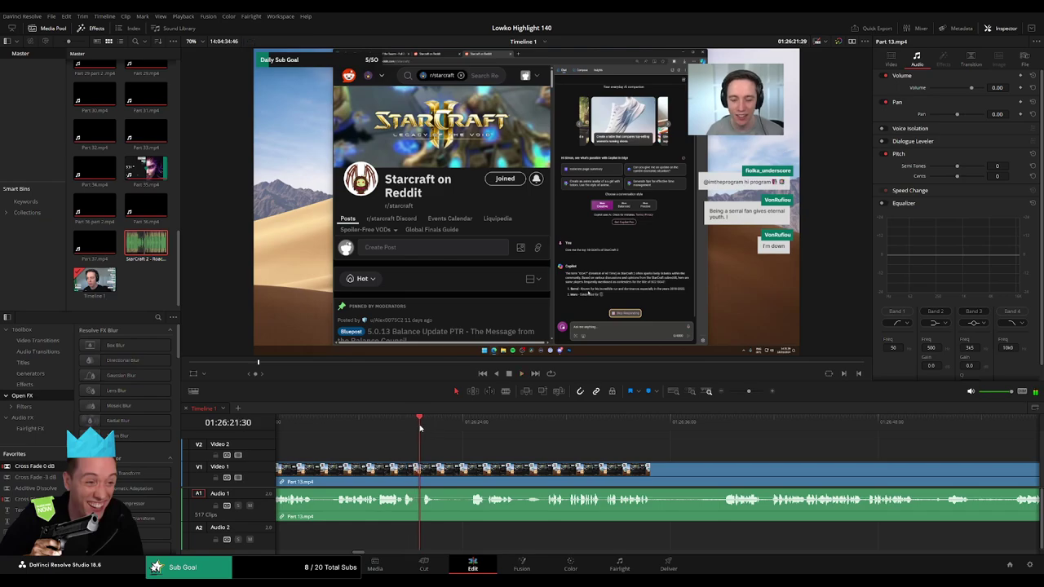
# Cut out another short pause and close the gap
pyautogui.moveTo(445, 426); pyautogui.dragTo(479, 426)
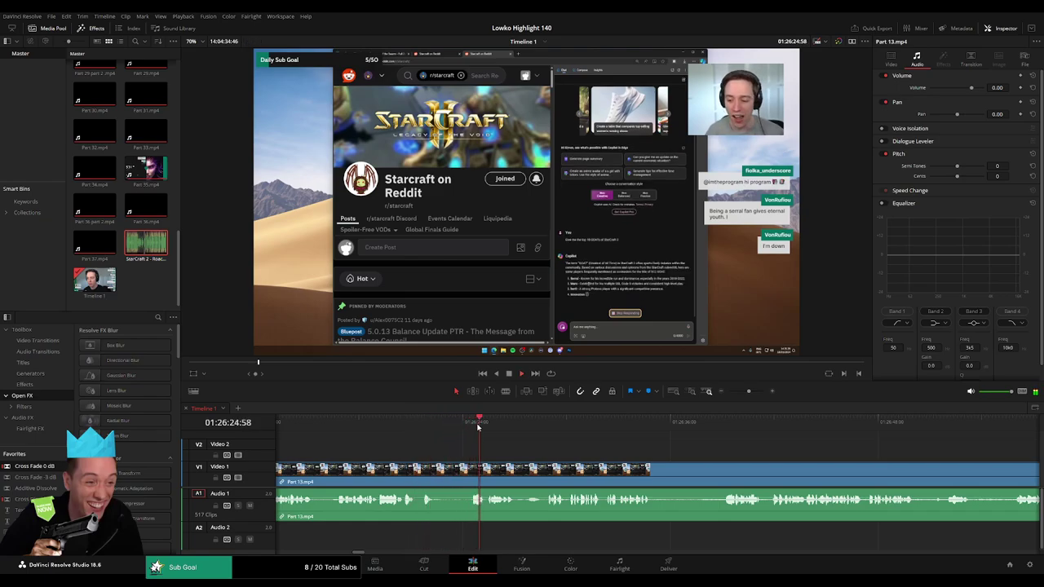
pyautogui.click(441, 471)
pyautogui.click(471, 469)
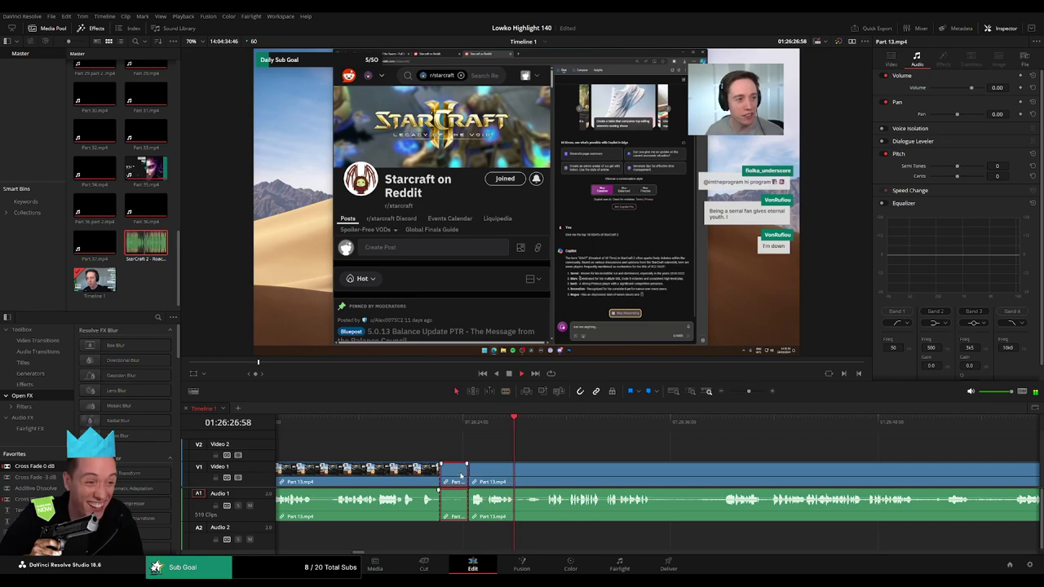
pyautogui.press('Delete')
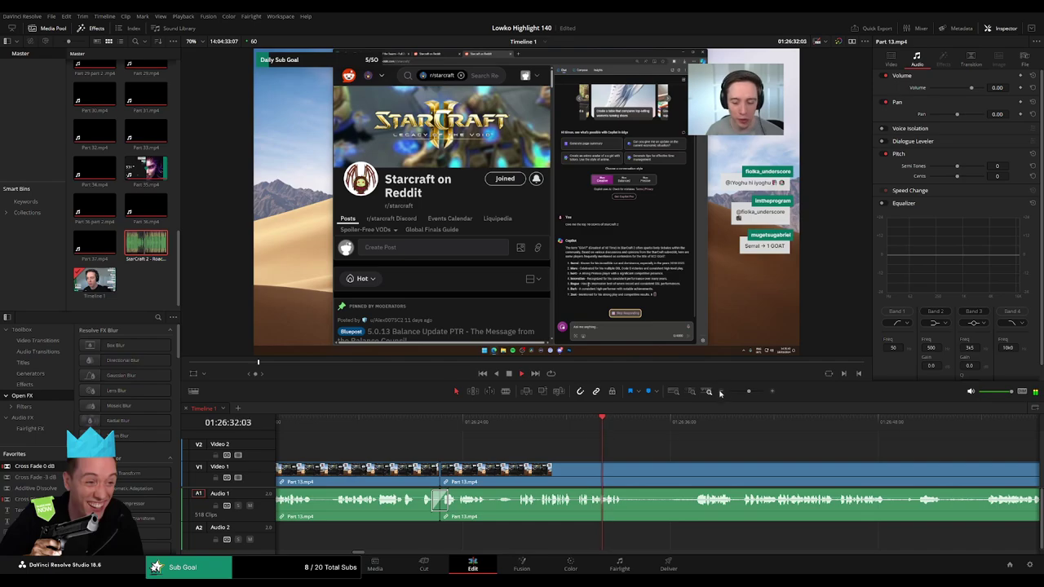
# Split the clip twice and place the StarCraft 2 Roach Quotes sound on Audio 2
pyautogui.scroll(2, 720, 393)
pyautogui.click(500, 422)
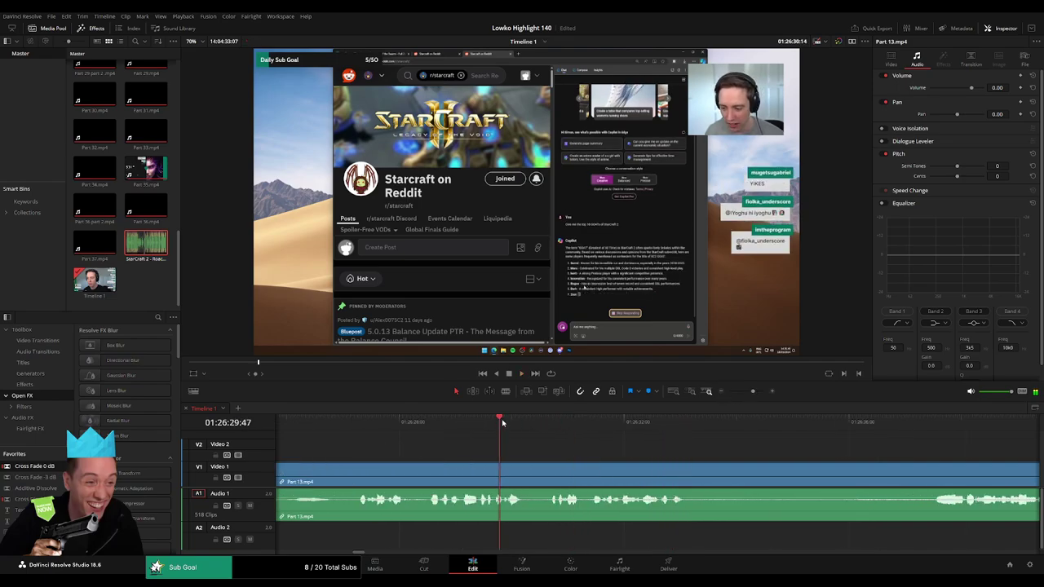
pyautogui.hotkey('ctrl', 'b')
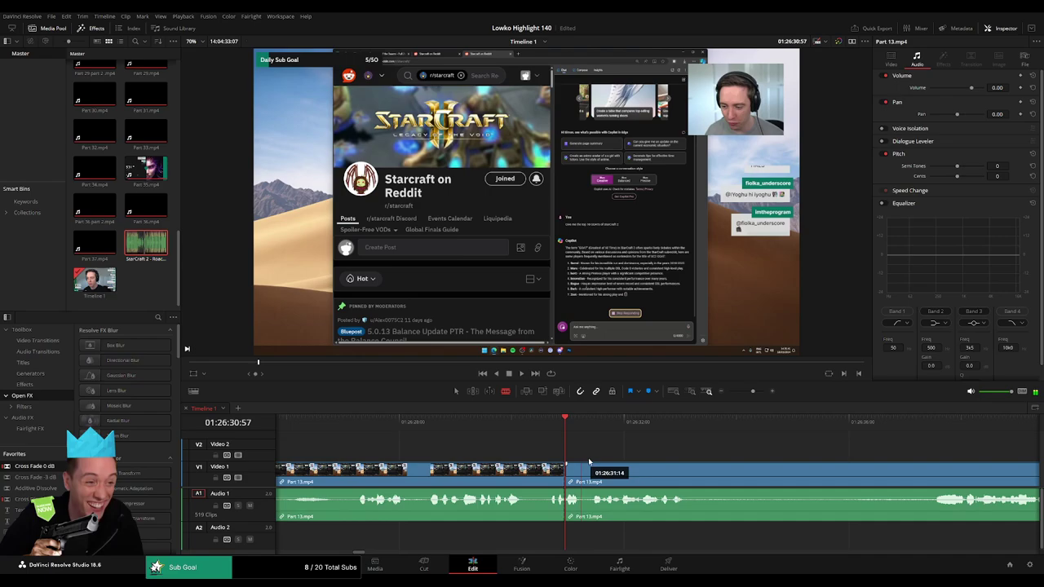
pyautogui.hotkey('ctrl', 'b')
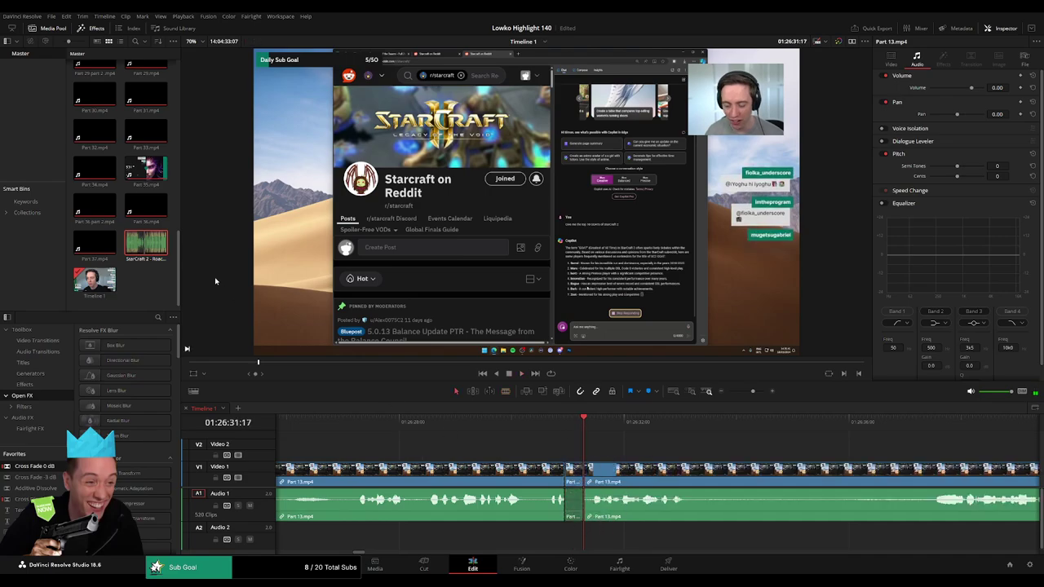
pyautogui.moveTo(146, 243)
pyautogui.mouseDown()
pyautogui.moveTo(548, 542)
pyautogui.moveTo(575, 542)
pyautogui.mouseUp()
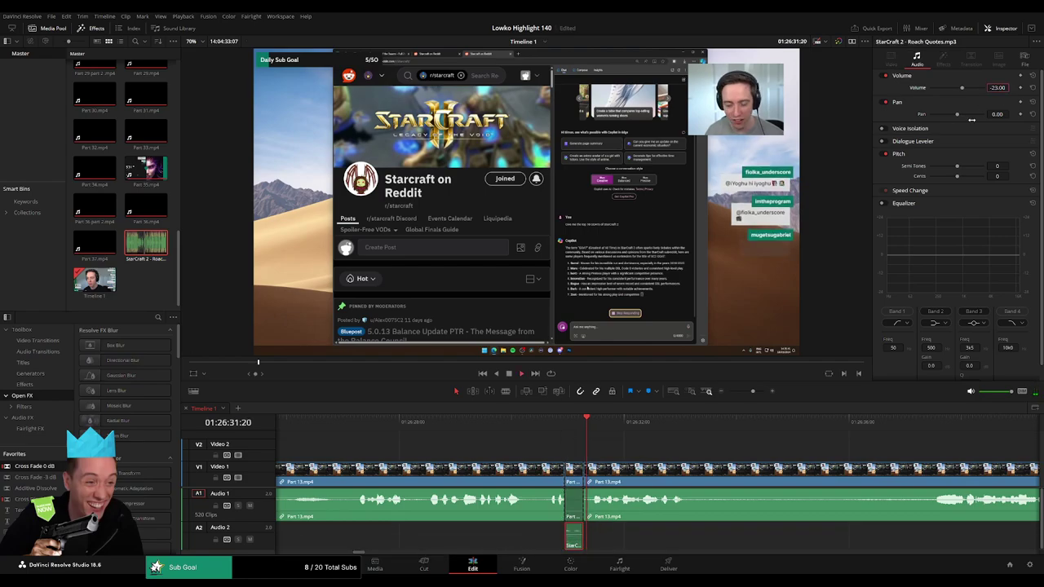
# Blade Part 13 at both ends of the unwanted stretch, delete it, and close the gap
pyautogui.click(740, 435)
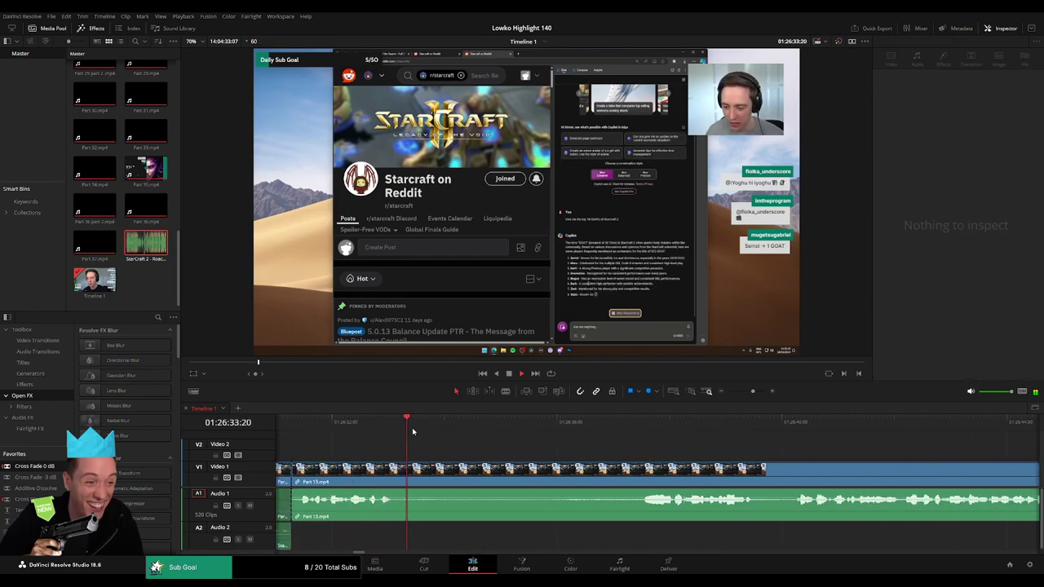
pyautogui.moveTo(413, 432); pyautogui.dragTo(607, 433)
pyautogui.click(401, 477)
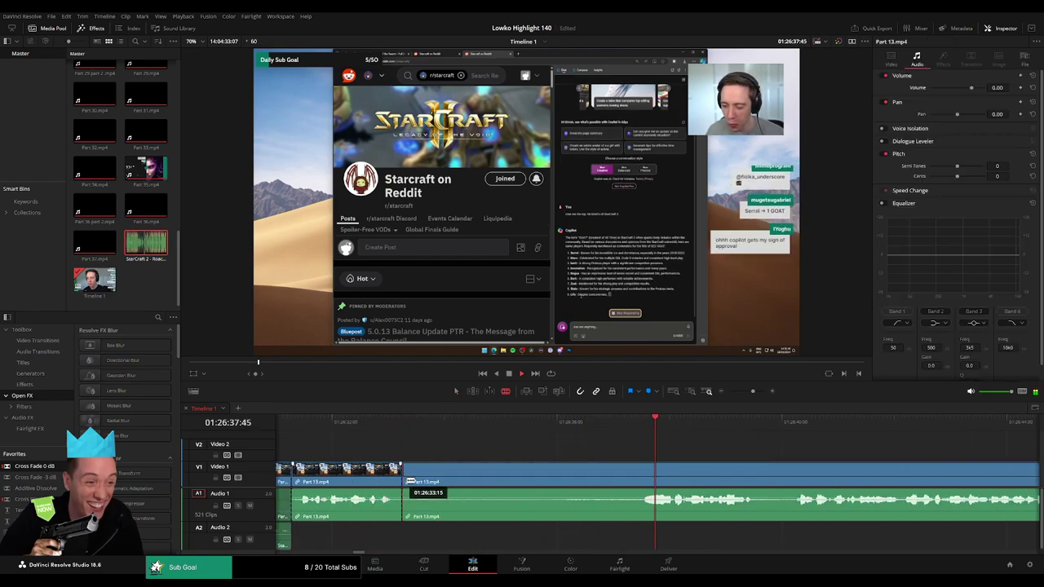
pyautogui.click(627, 477)
pyautogui.click(595, 481)
pyautogui.press('BackSpace')
pyautogui.click(596, 481)
pyautogui.press('BackSpace')
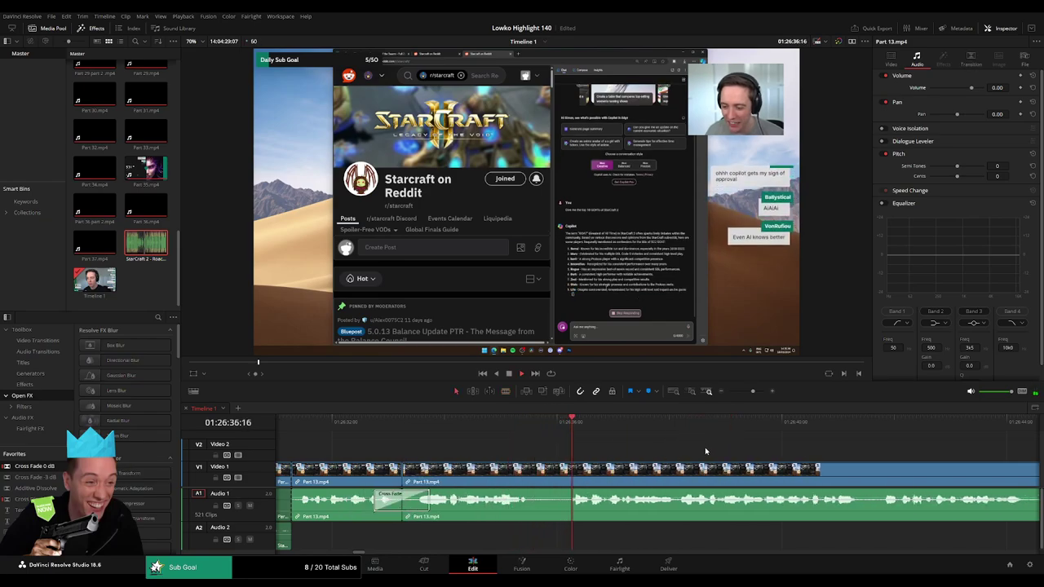
# Adjust the timeline zoom and move the playhead to a later moment
pyautogui.moveTo(752, 391); pyautogui.dragTo(747, 391)
pyautogui.click(754, 392)
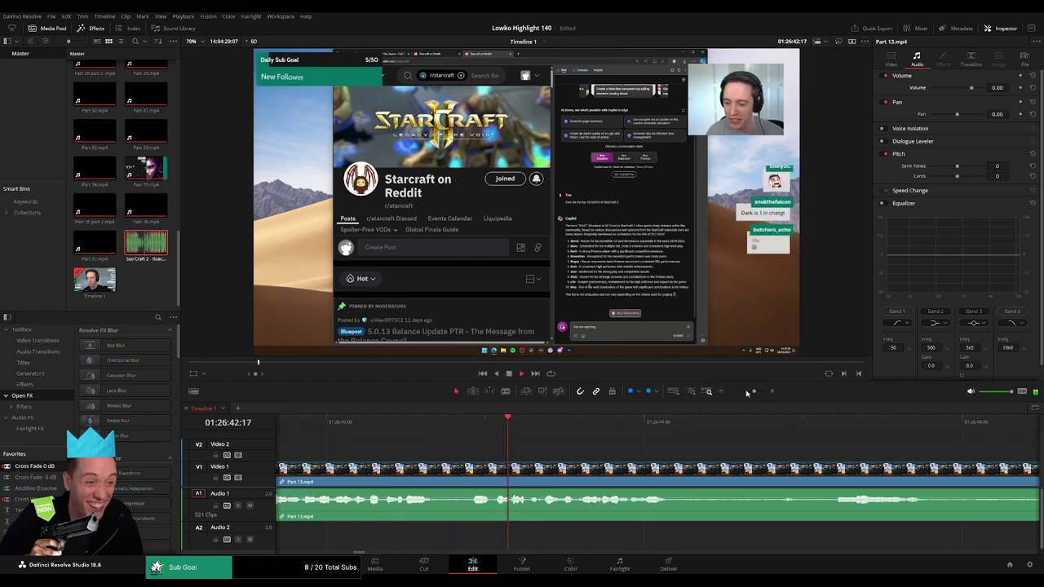
pyautogui.moveTo(753, 391); pyautogui.dragTo(751, 392)
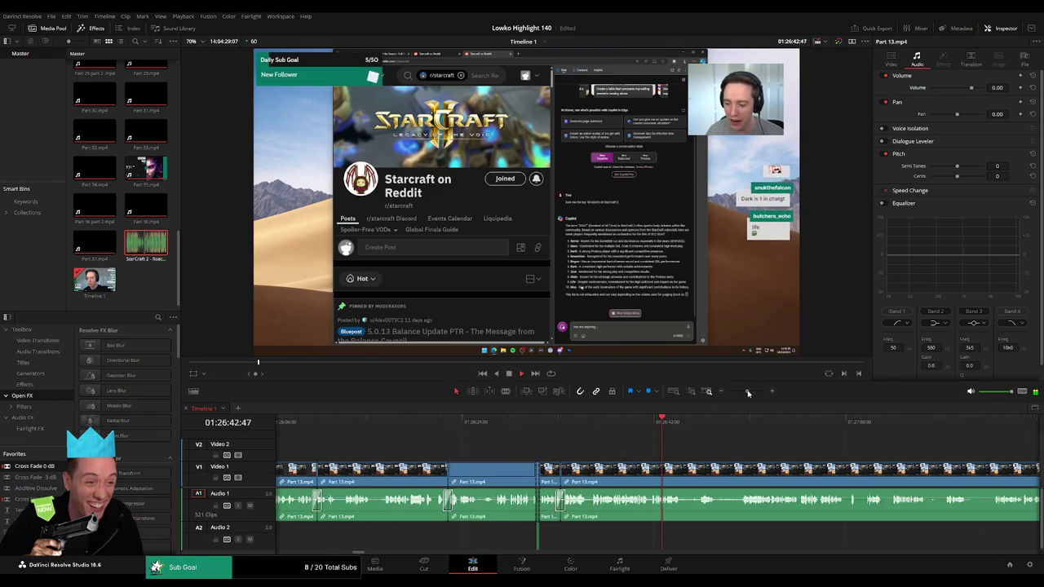
pyautogui.click(574, 425)
pyautogui.hscroll(3, 571, 442)
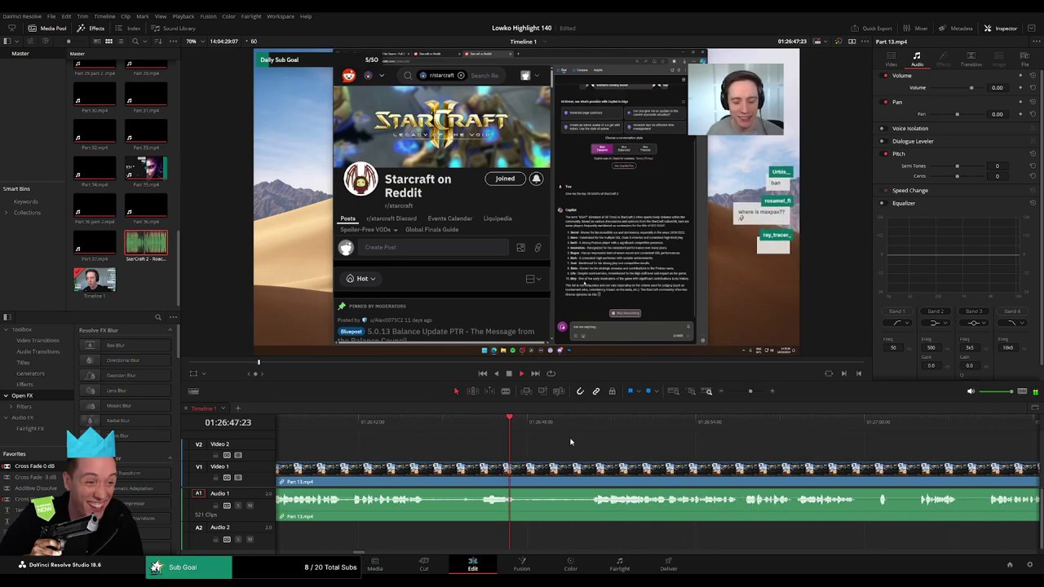
# Place an adjustment clip on Video 2 and remove a short V1 piece, aligning the clip
pyautogui.moveTo(32, 466); pyautogui.dragTo(566, 452)
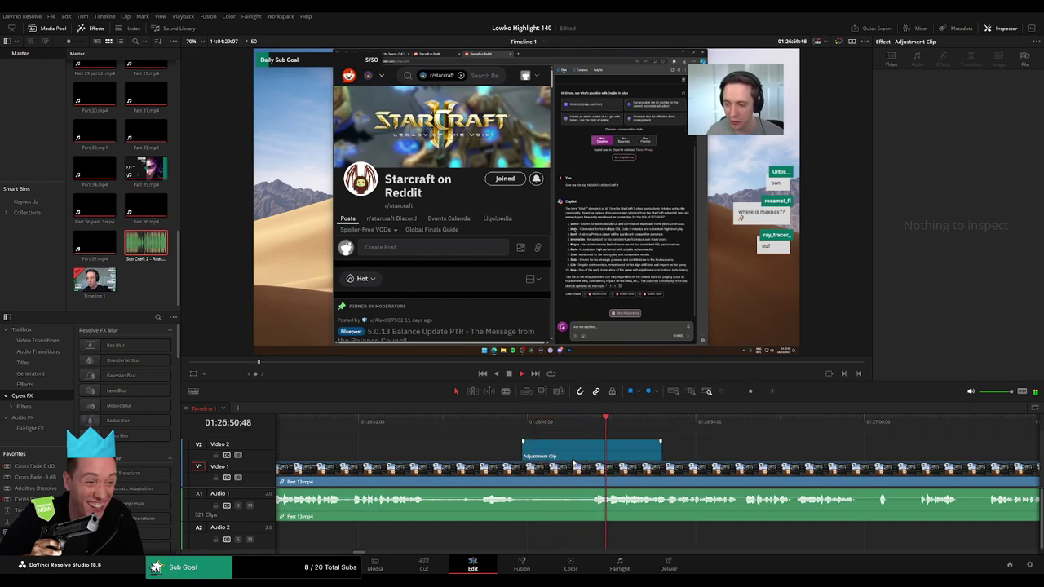
pyautogui.click(535, 480)
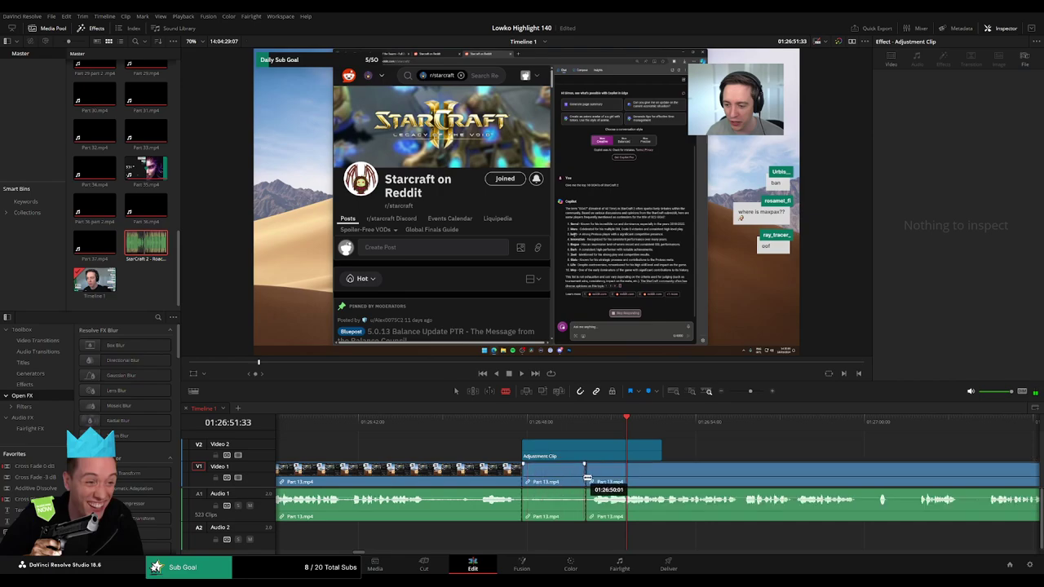
pyautogui.press('a')
pyautogui.click(554, 475)
pyautogui.press('Delete')
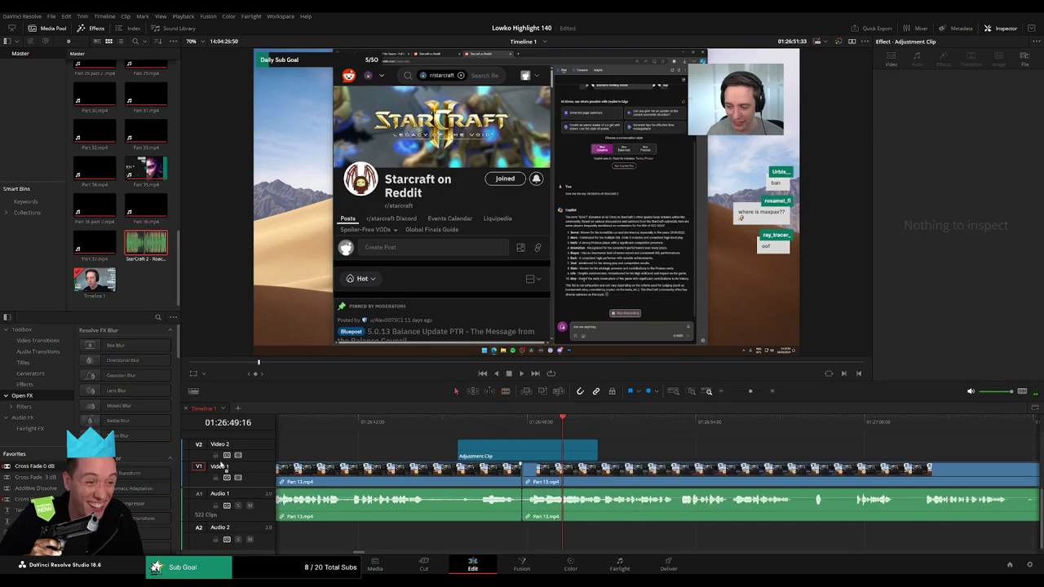
pyautogui.moveTo(528, 454); pyautogui.dragTo(593, 454)
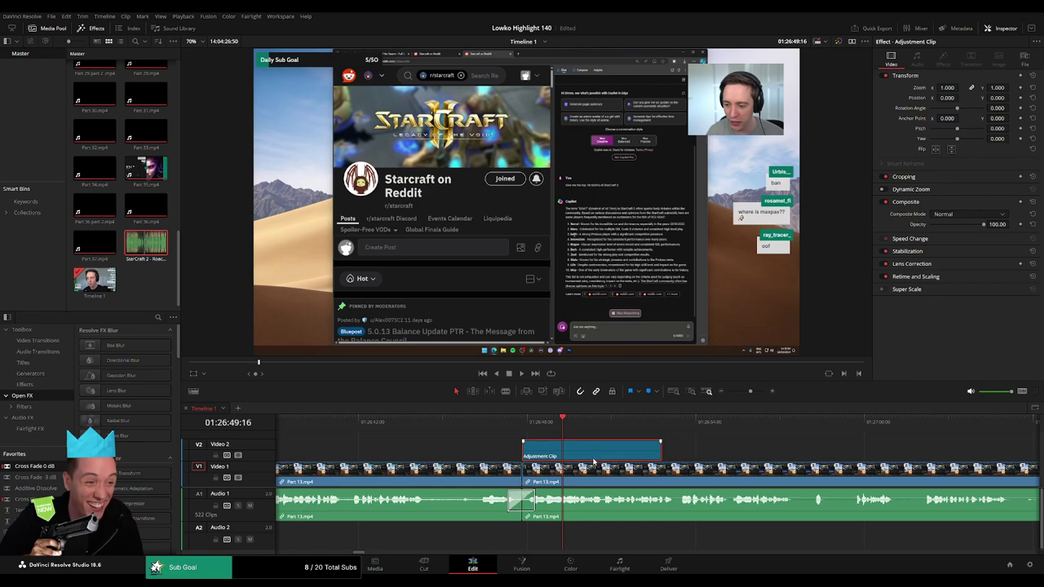
# Set the adjustment clip's Zoom to 2.03 and position to -973, 482 to show the chat
pyautogui.moveTo(946, 87)
pyautogui.mouseDown()
pyautogui.moveTo(979, 88)
pyautogui.moveTo(898, 98)
pyautogui.mouseUp()
pyautogui.moveTo(997, 98); pyautogui.dragTo(1030, 98)
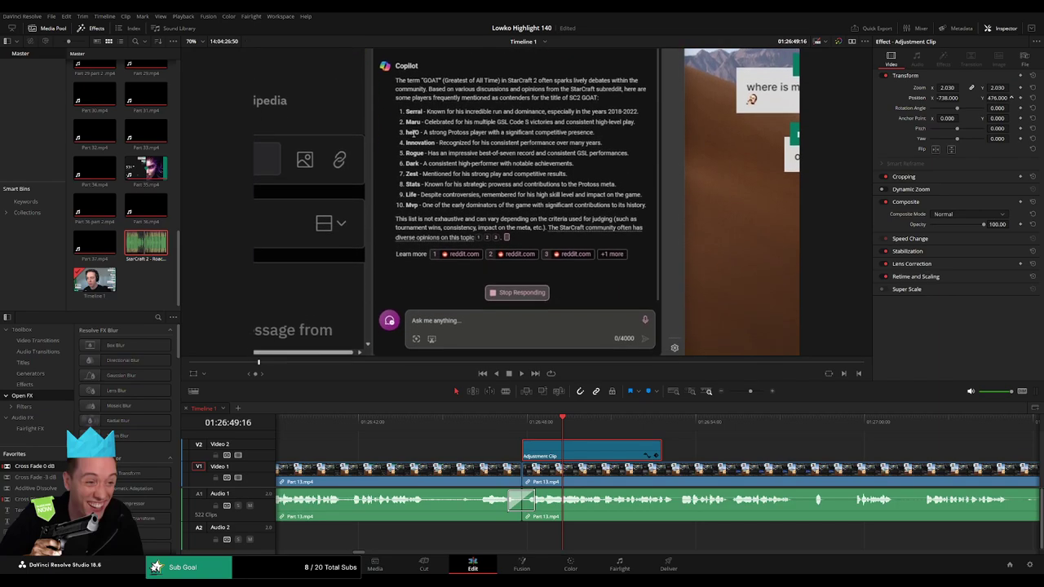
pyautogui.moveTo(947, 98); pyautogui.dragTo(961, 98)
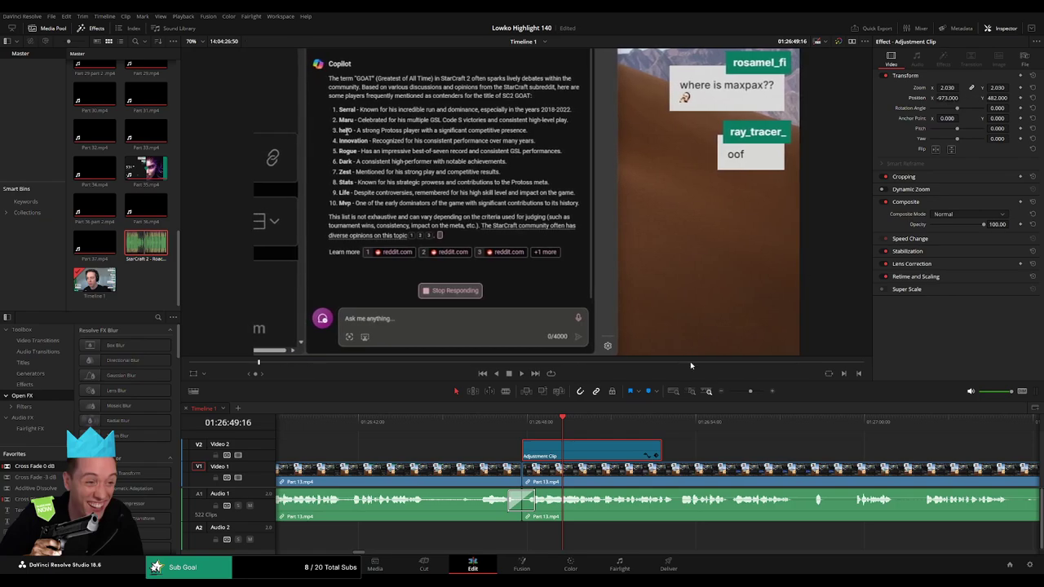
pyautogui.press('space')
pyautogui.click(720, 447)
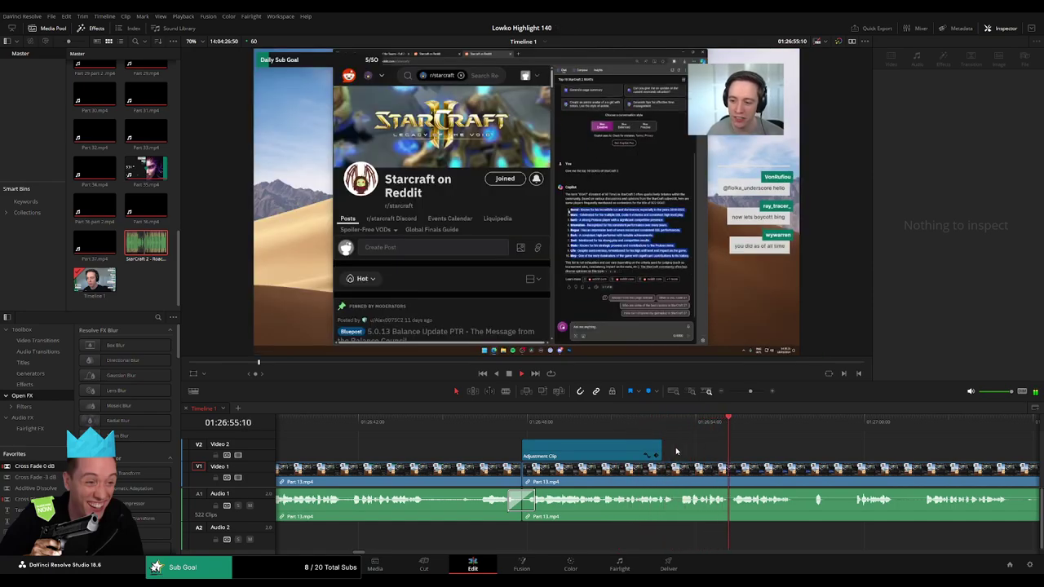
pyautogui.moveTo(661, 451); pyautogui.dragTo(731, 450)
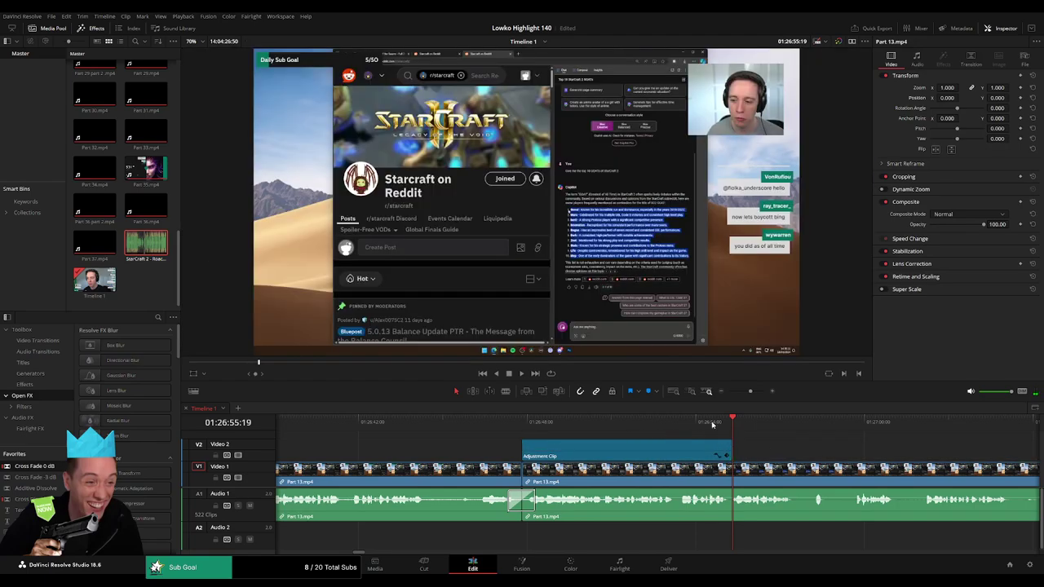
pyautogui.click(712, 425)
pyautogui.press('space')
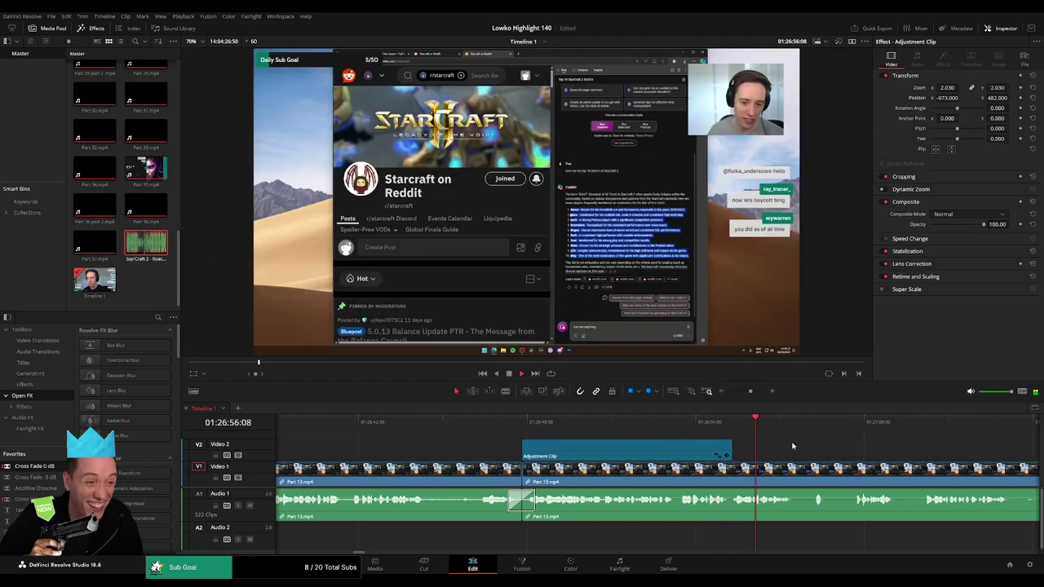
pyautogui.hscroll(3, 792, 446)
pyautogui.hscroll(2, 540, 438)
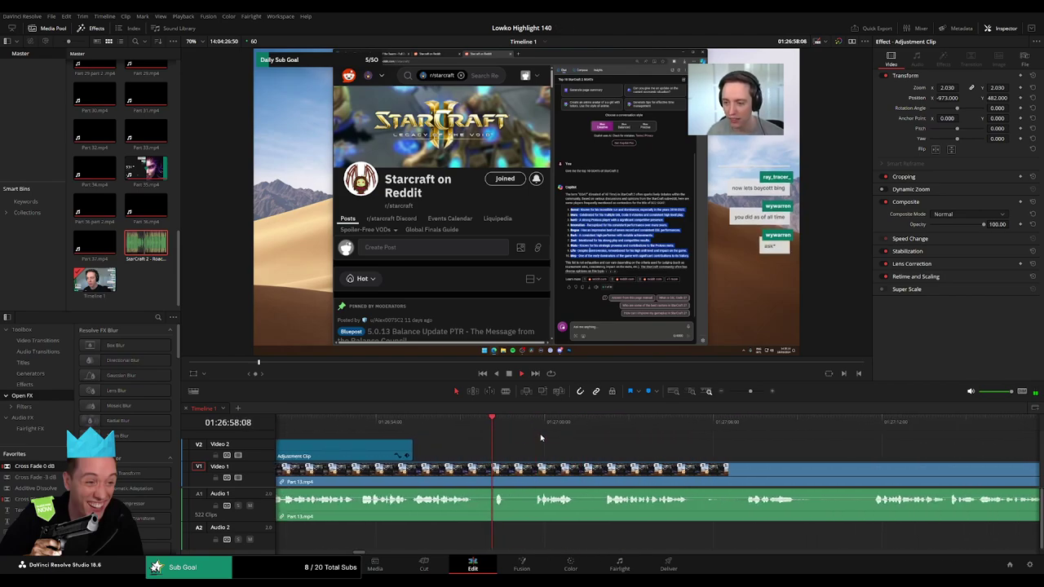
pyautogui.press('b')
pyautogui.click(509, 469)
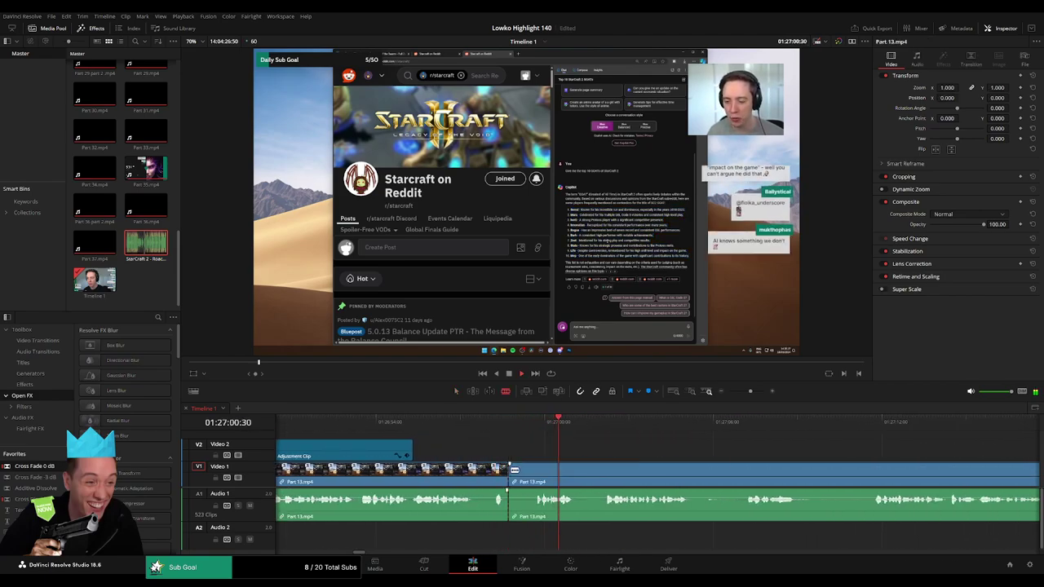
pyautogui.press('a')
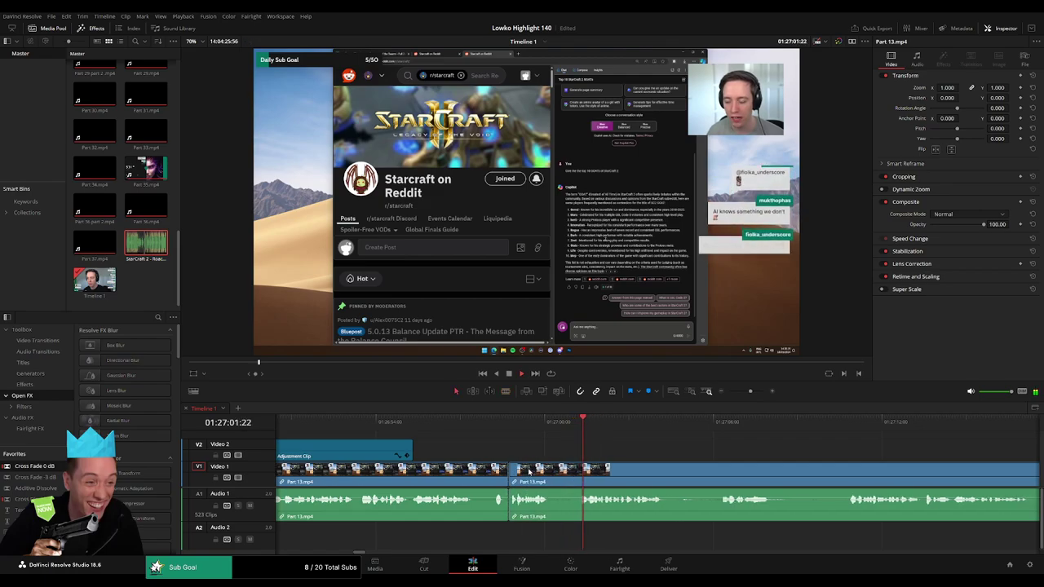
pyautogui.moveTo(555, 470); pyautogui.dragTo(584, 470)
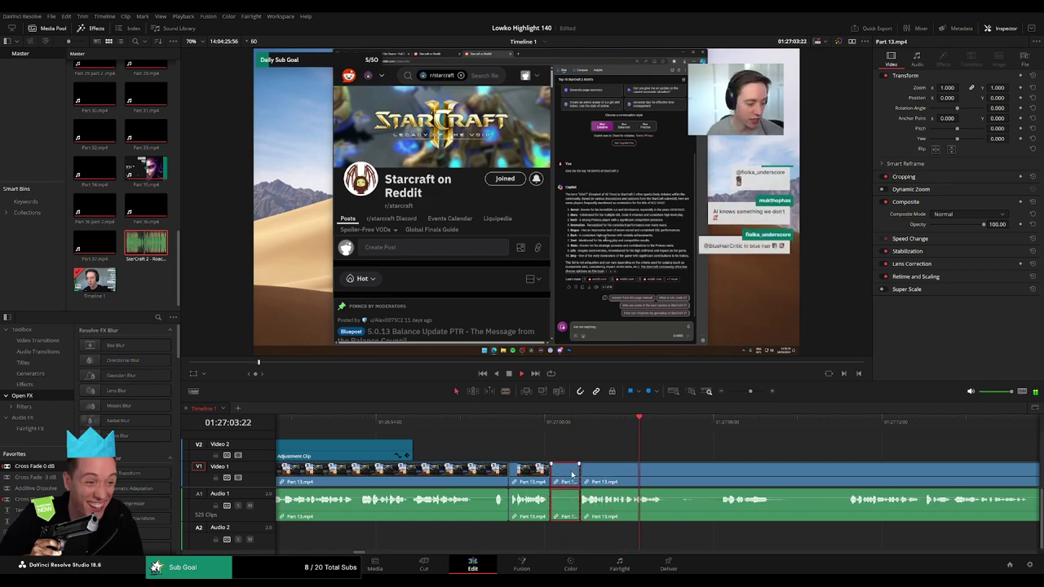
pyautogui.press('Delete')
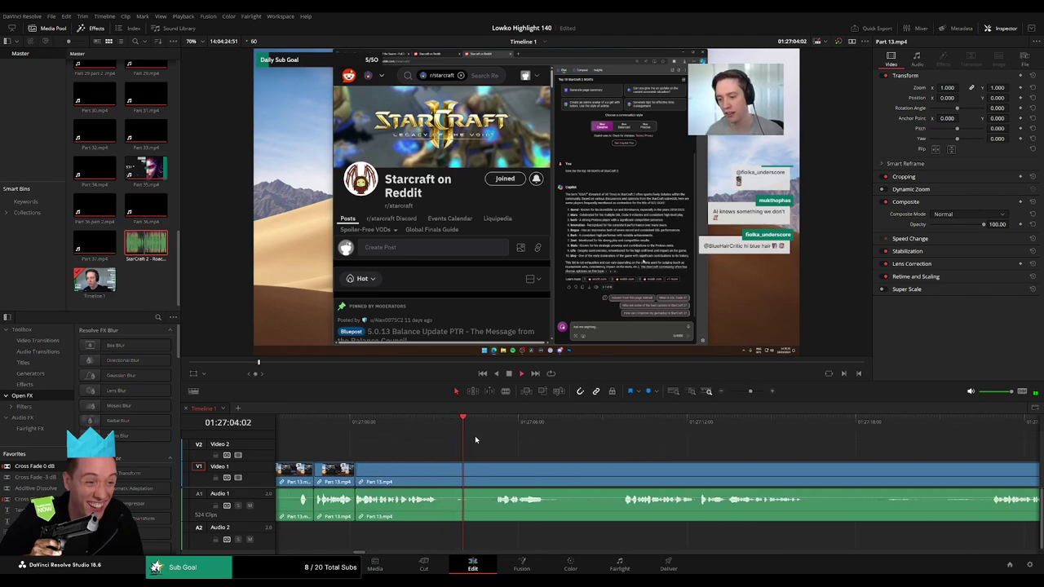
pyautogui.press('b')
pyautogui.click(442, 471)
pyautogui.click(494, 471)
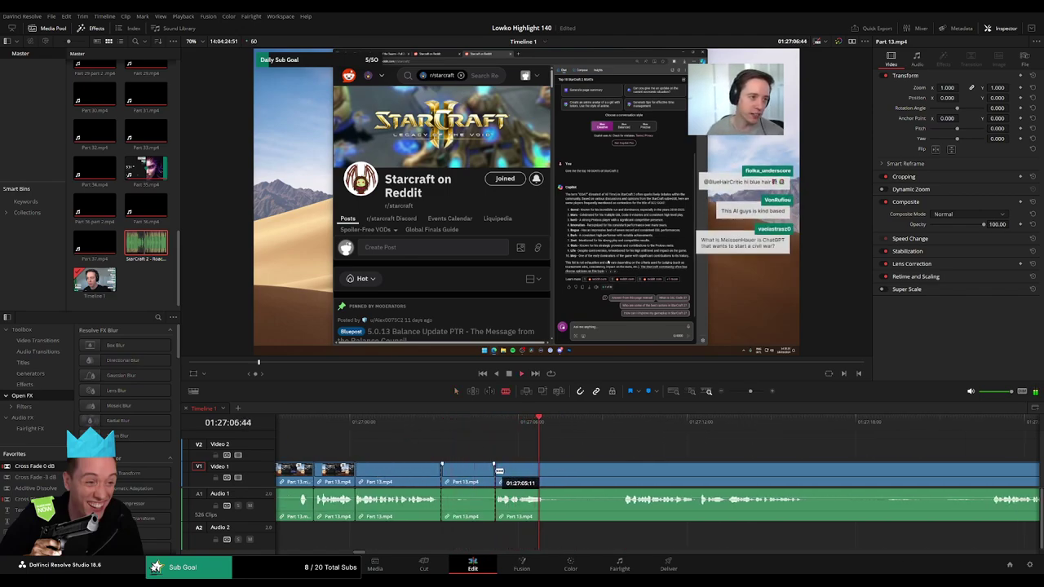
pyautogui.press('a')
pyautogui.click(483, 475)
pyautogui.press('Delete')
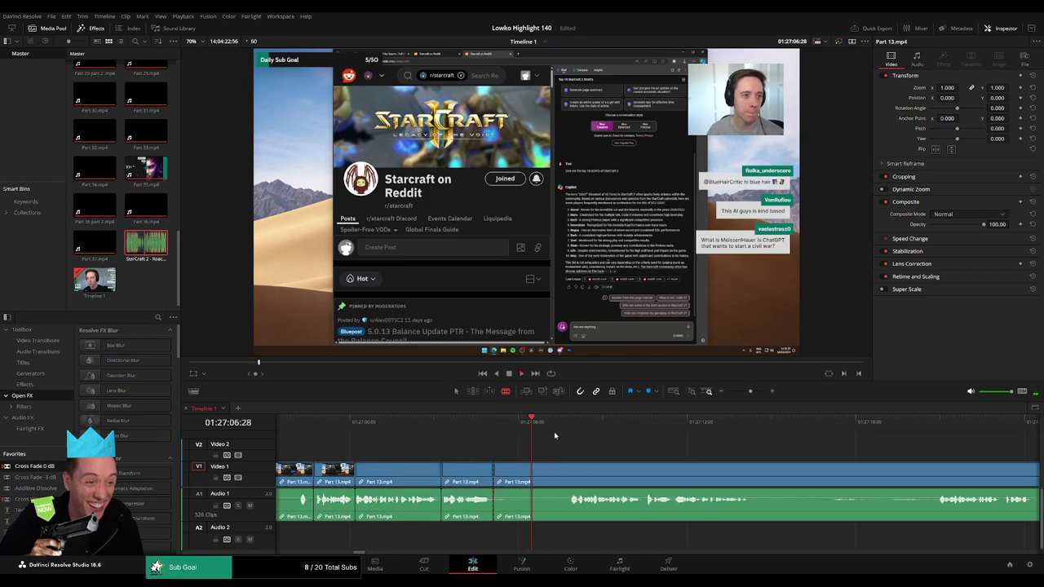
pyautogui.press('b')
pyautogui.click(568, 473)
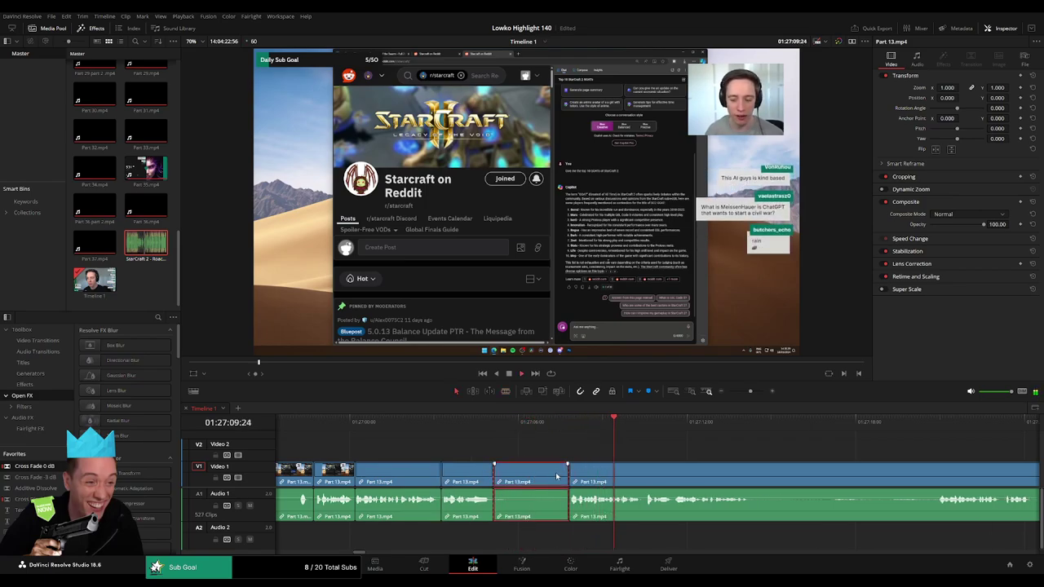
pyautogui.press('Delete')
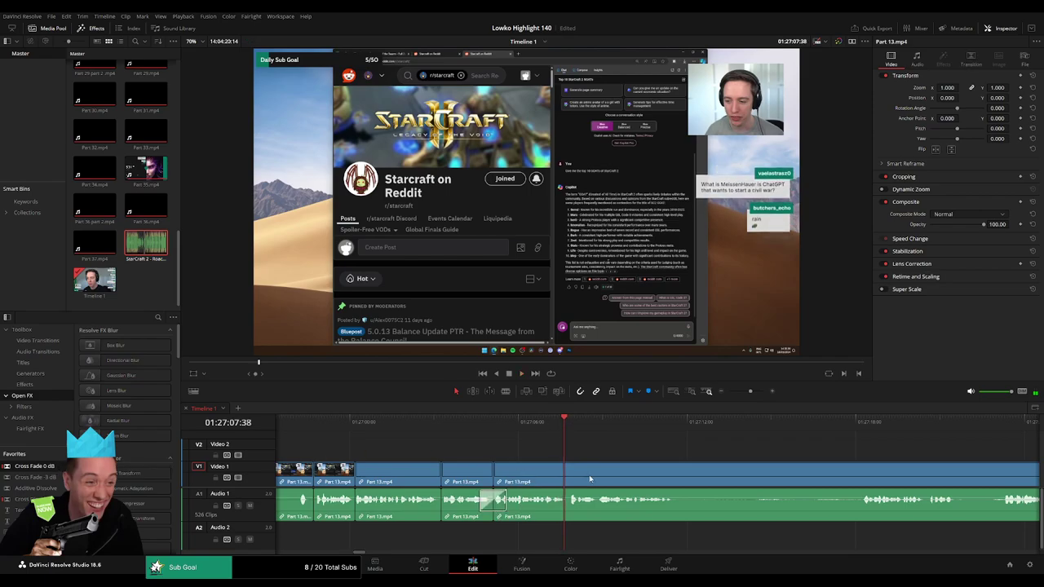
pyautogui.hscroll(2, 563, 465)
pyautogui.hscroll(3, 531, 449)
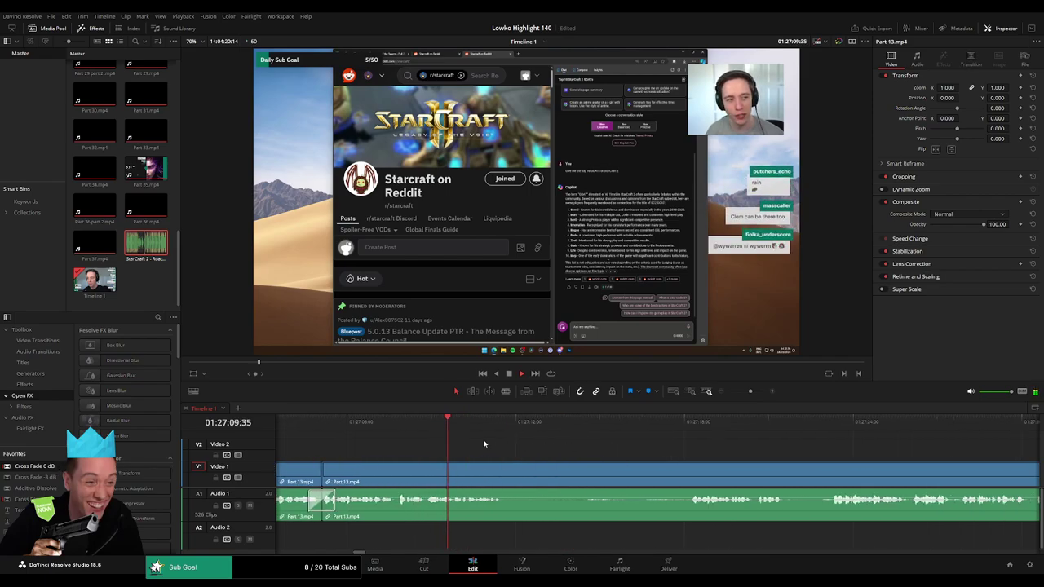
pyautogui.hscroll(2, 479, 442)
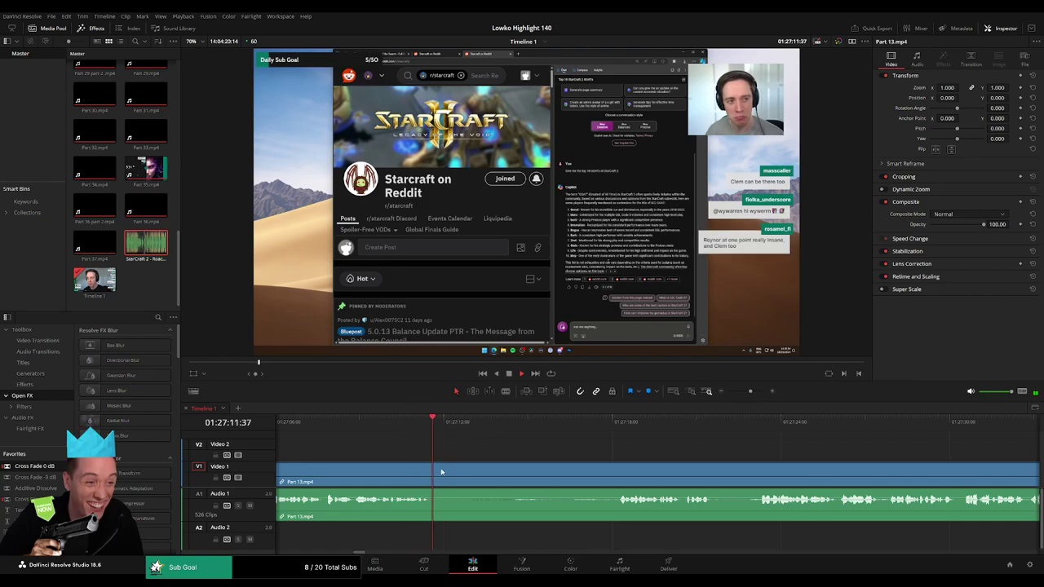
pyautogui.hotkey('ctrl', 'b')
pyautogui.click(614, 429)
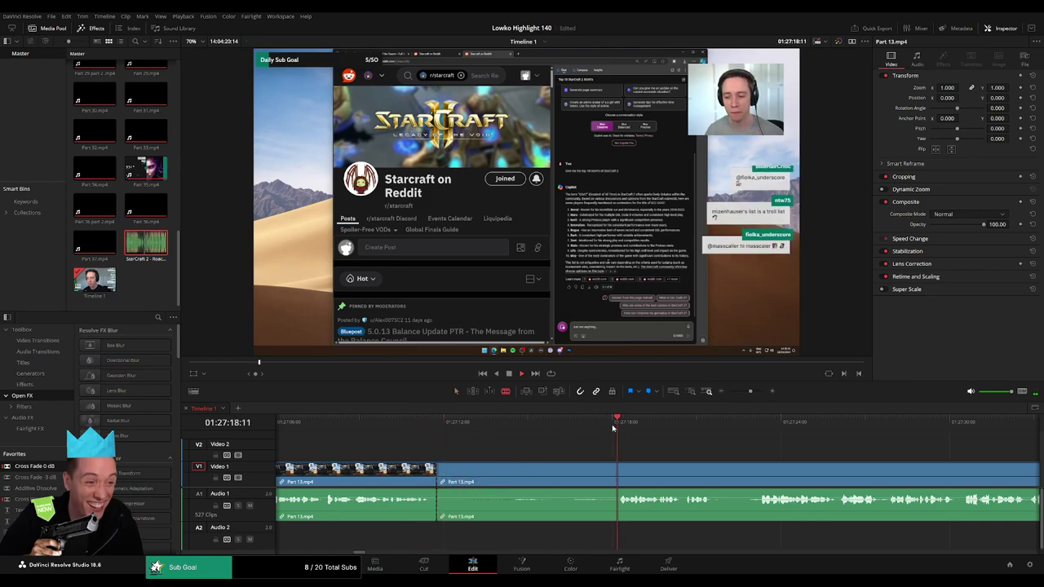
pyautogui.click(624, 471)
pyautogui.press('a')
pyautogui.click(604, 474)
pyautogui.press('Delete')
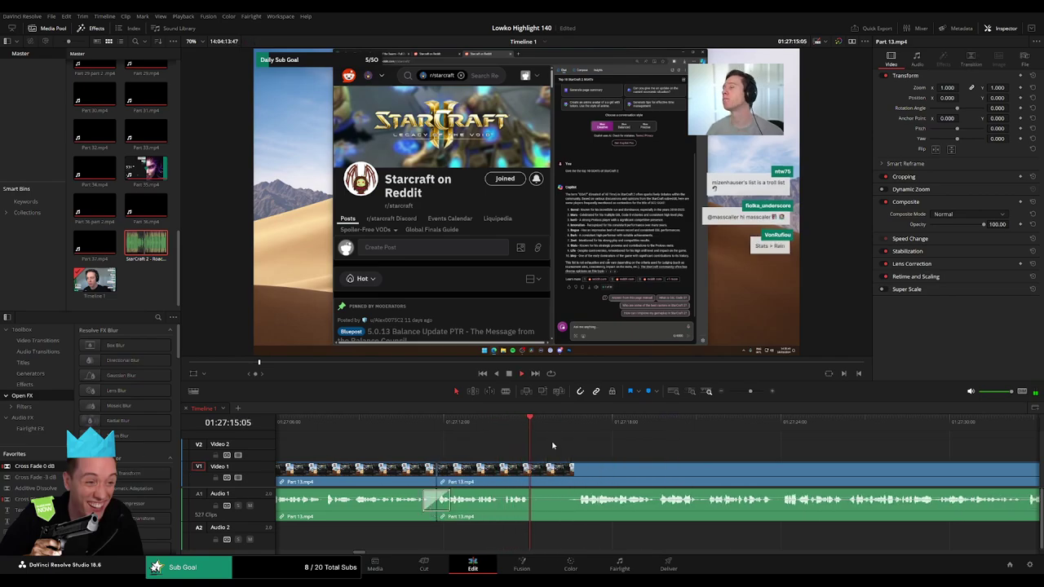
pyautogui.click(575, 469)
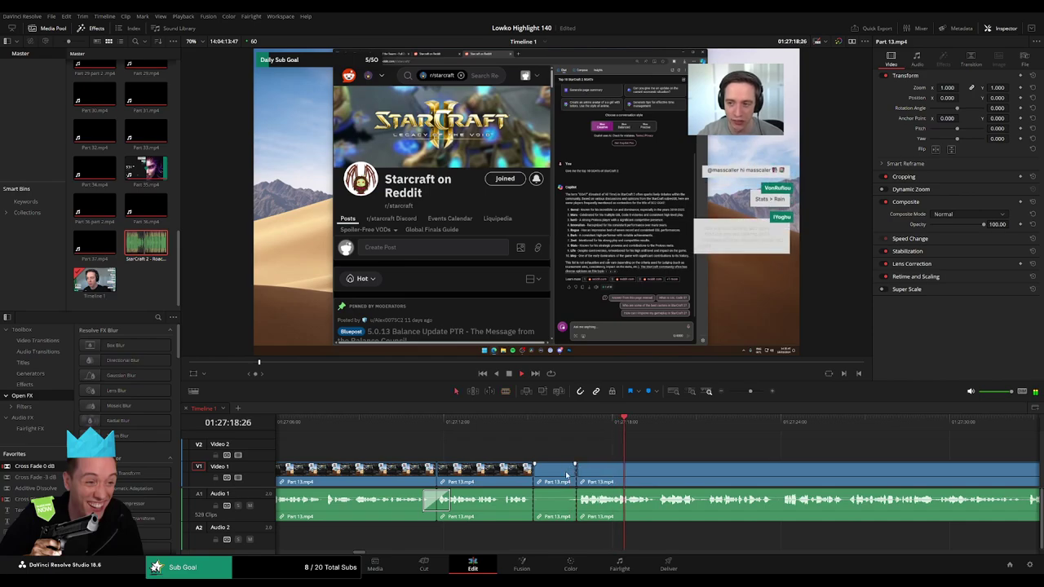
pyautogui.press('Delete')
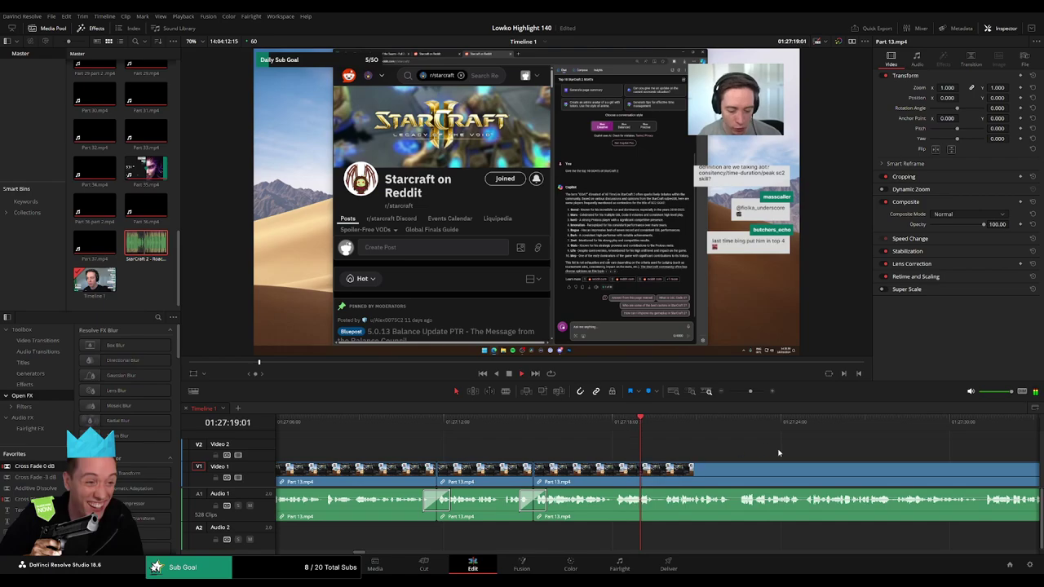
pyautogui.hscroll(6, 774, 454)
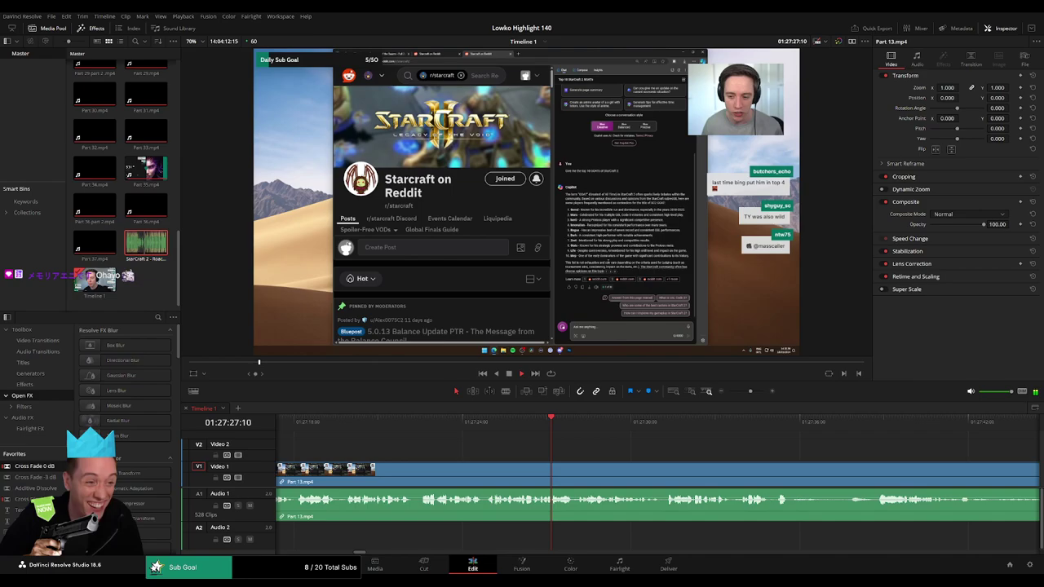
pyautogui.hscroll(1, 623, 440)
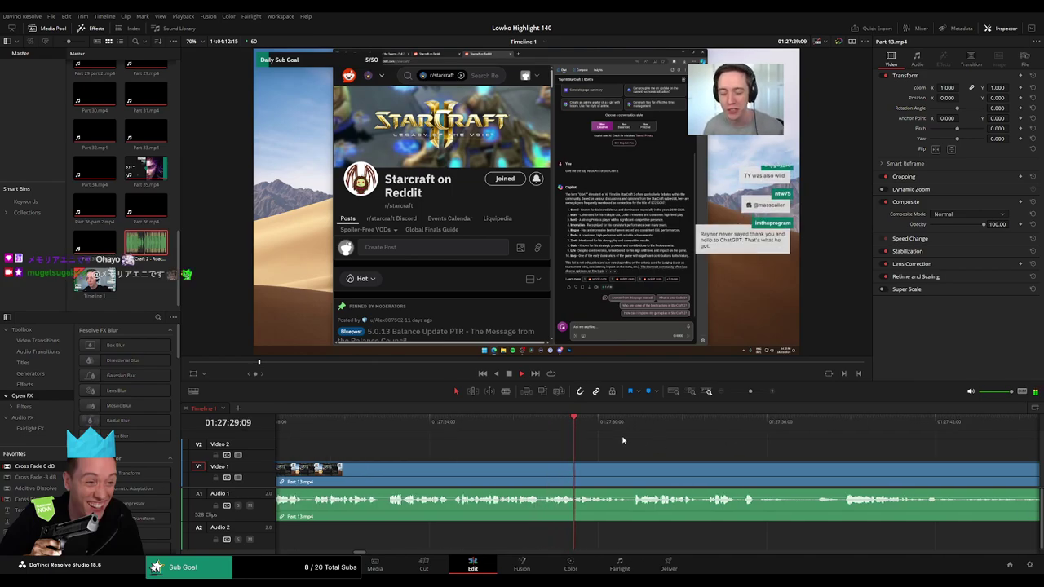
pyautogui.hscroll(3, 575, 438)
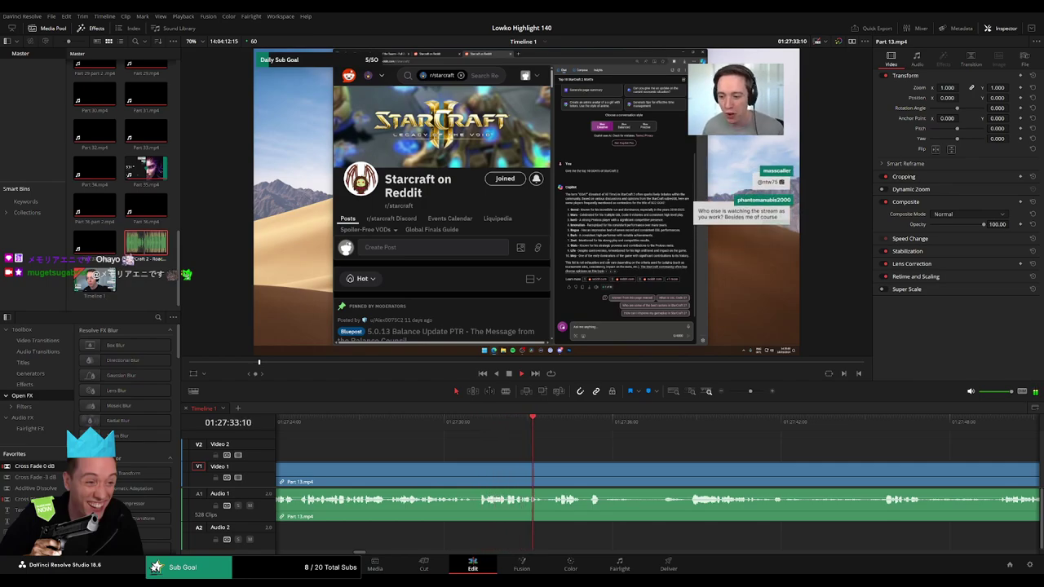
pyautogui.hscroll(3, 571, 440)
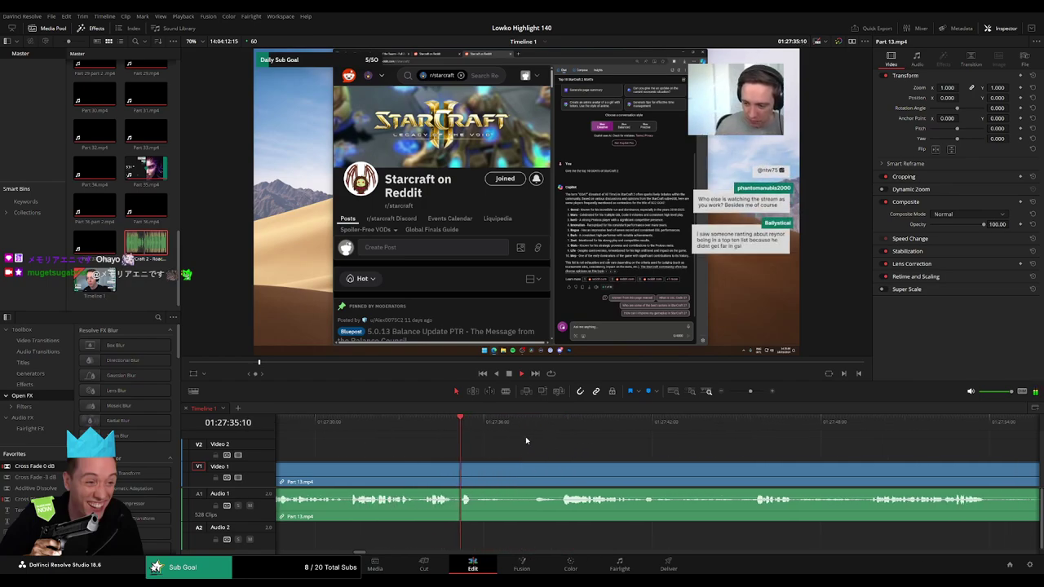
pyautogui.click(549, 424)
# Remove the first dead section and the following pause, closing the gaps
pyautogui.press('b')
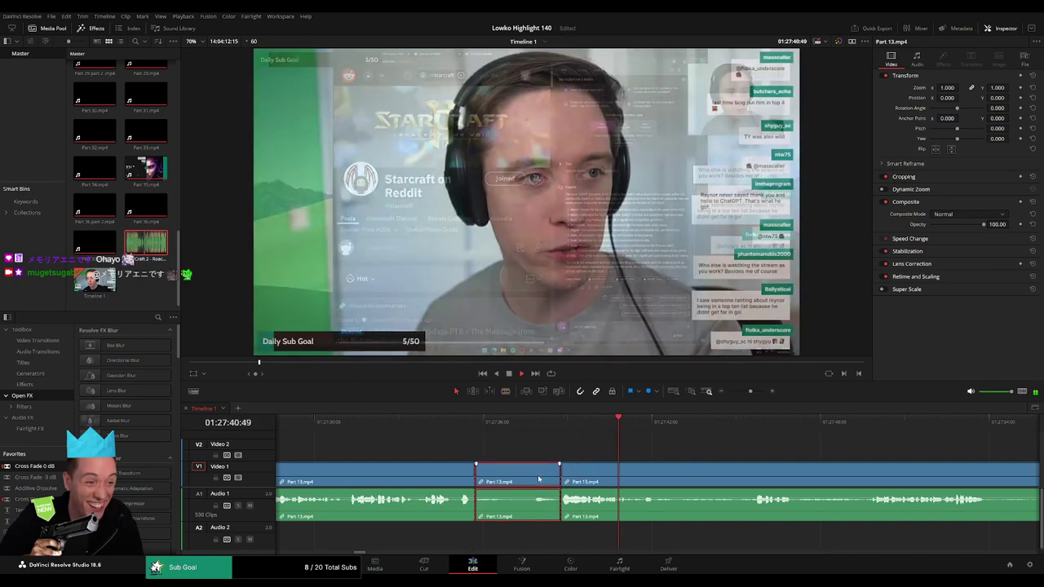
pyautogui.press('Delete')
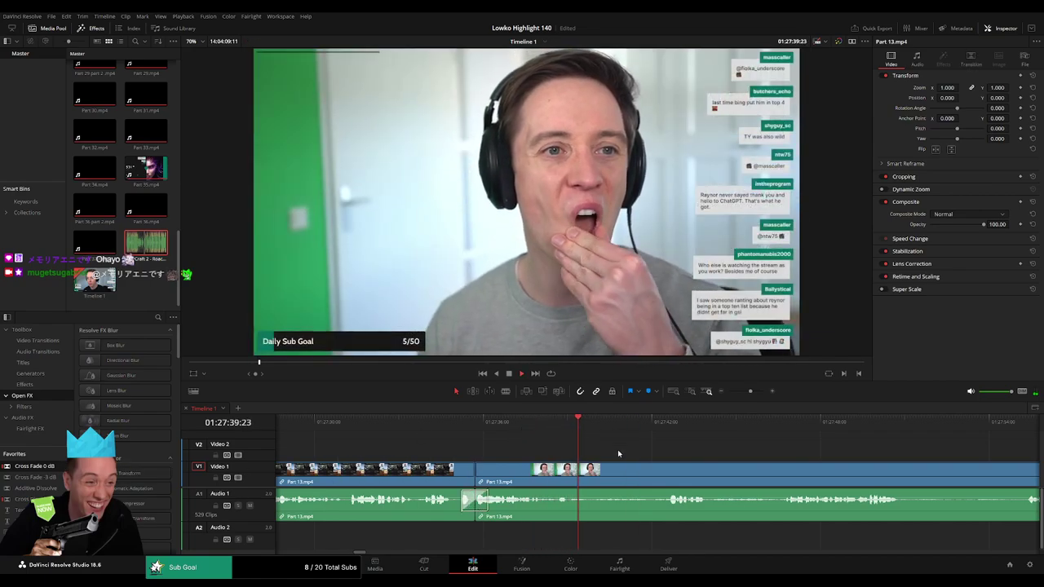
pyautogui.press('b')
pyautogui.click(573, 470)
pyautogui.click(522, 470)
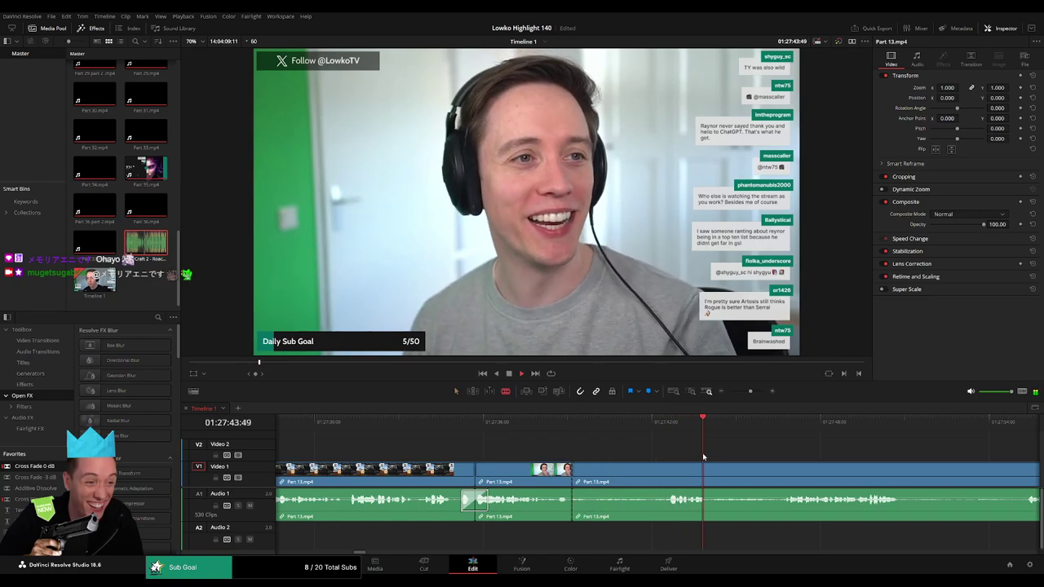
pyautogui.press('Delete')
# Cut at the start of the next pause and ripple delete that section
pyautogui.click(472, 471)
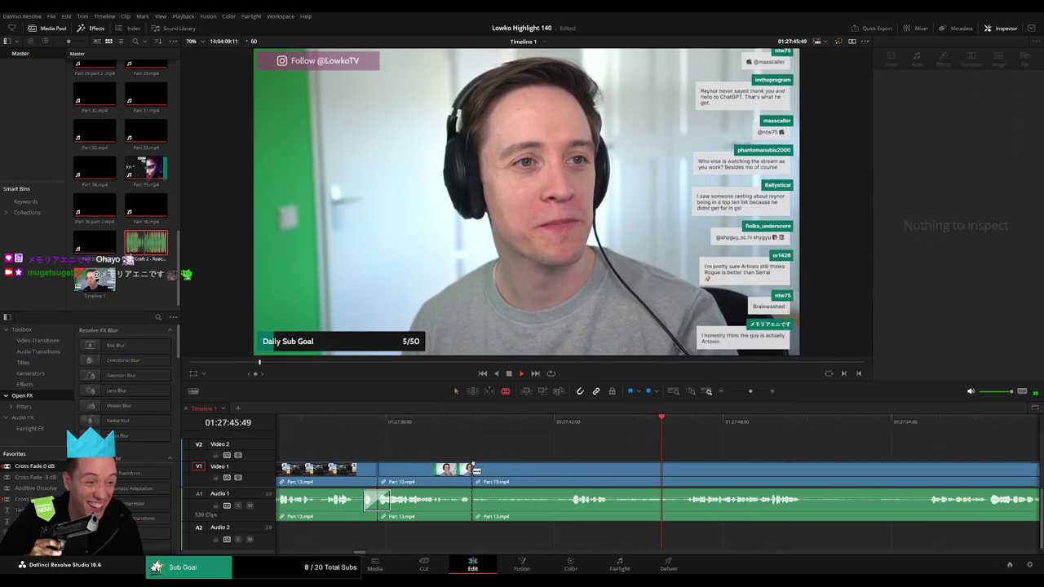
pyautogui.scroll(-3, 768, 448)
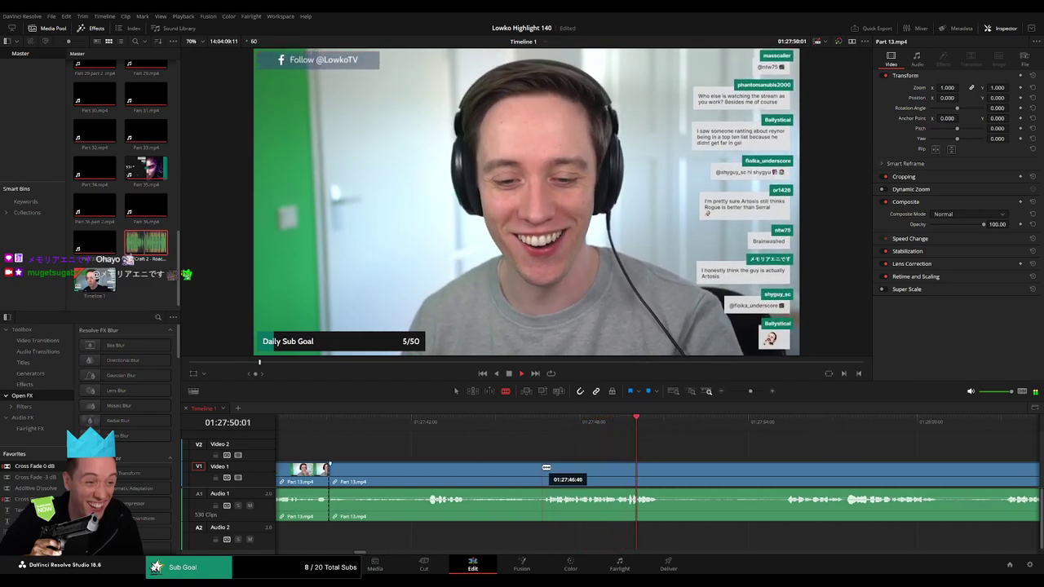
pyautogui.press('a')
pyautogui.click(534, 472)
pyautogui.press('BackSpace')
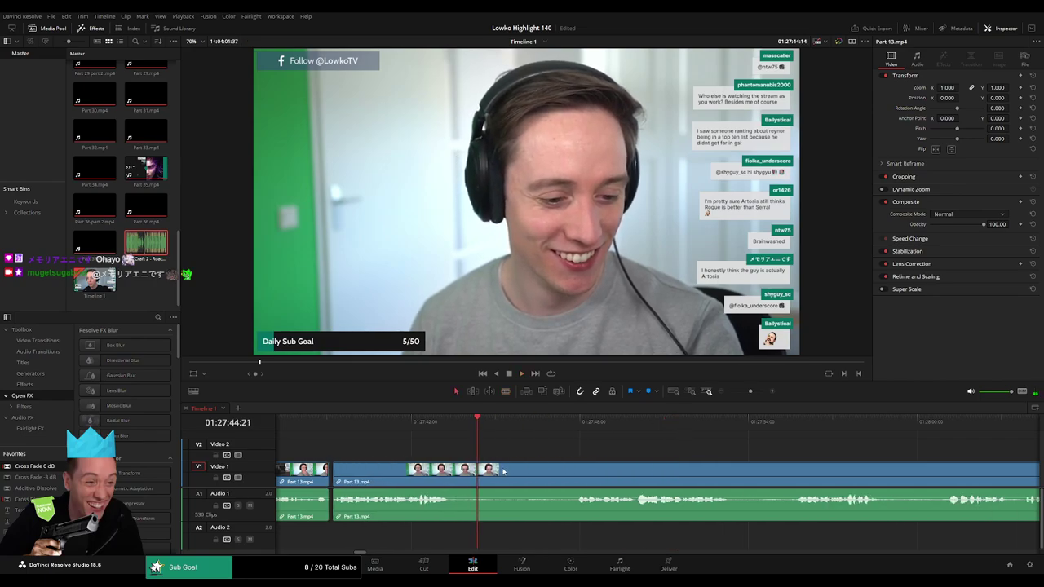
# Blade and remove two more short dead pieces, closing each gap
pyautogui.press('b')
pyautogui.click(452, 479)
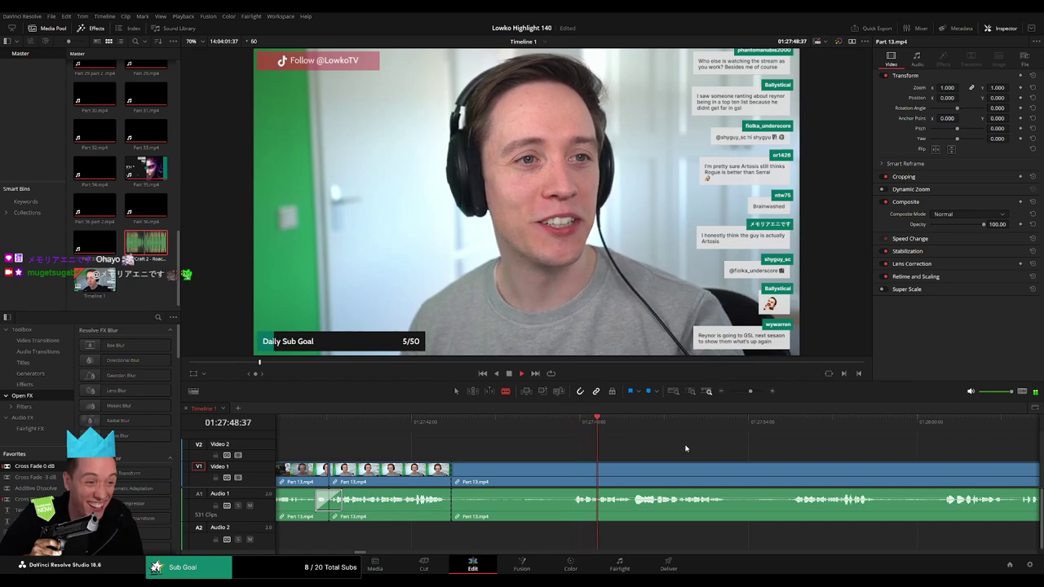
pyautogui.press('BackSpace')
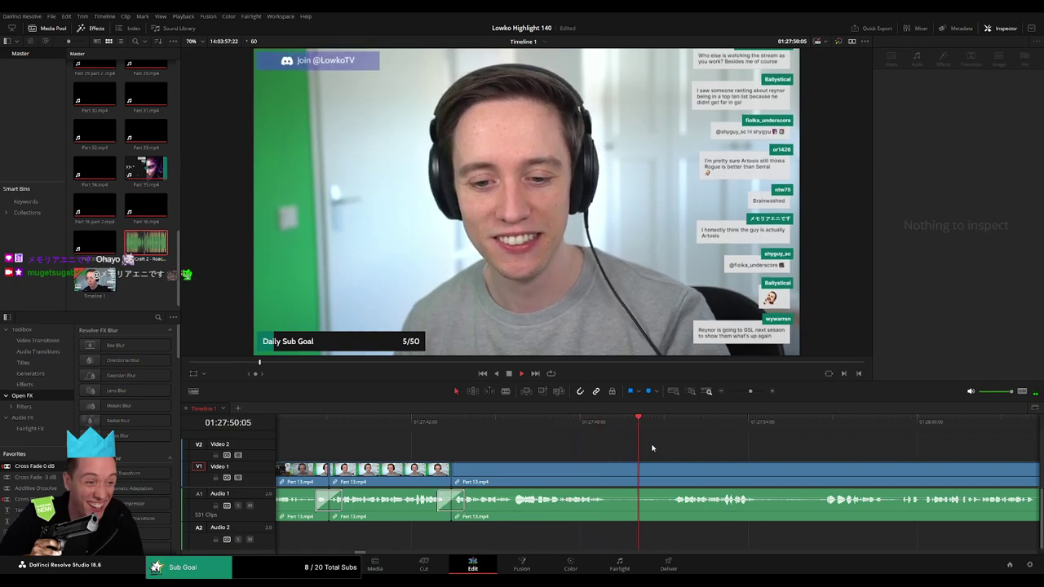
pyautogui.hscroll(2, 543, 465)
pyautogui.press('b')
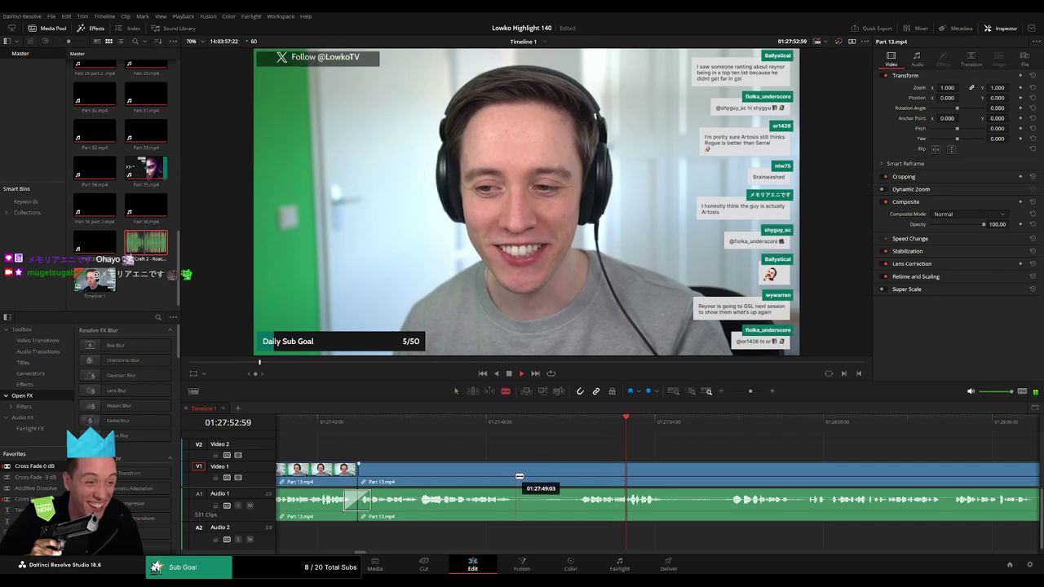
pyautogui.click(516, 471)
pyautogui.press('BackSpace')
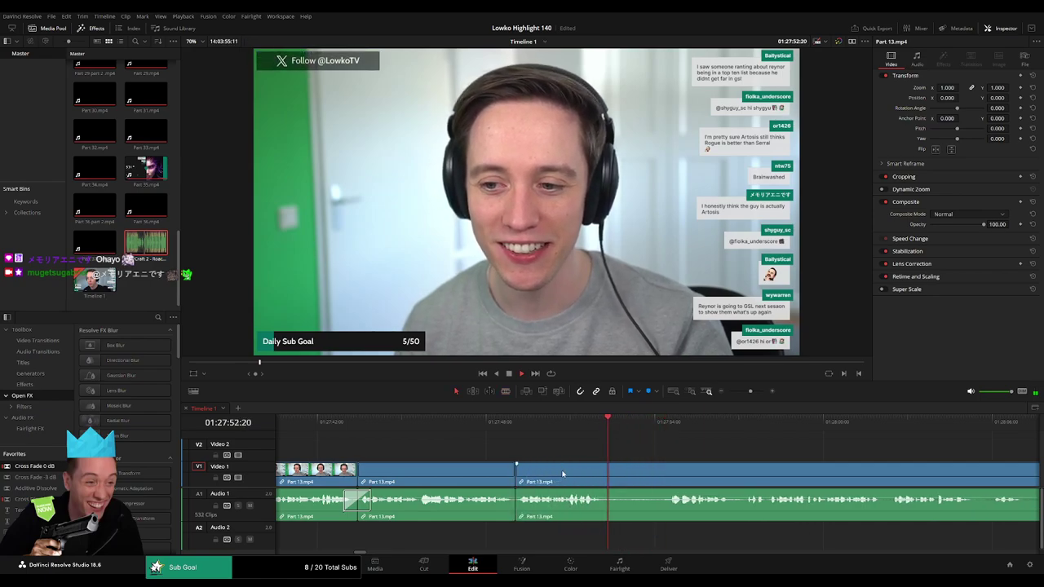
# Delete another dead section and replay the trimmed footage
pyautogui.hscroll(3, 593, 471)
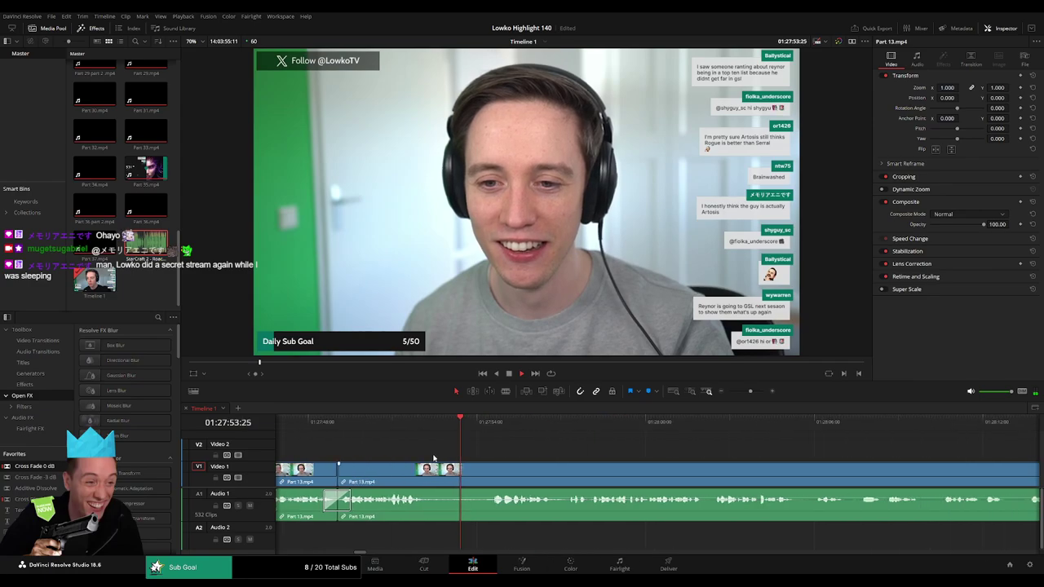
pyautogui.press('b')
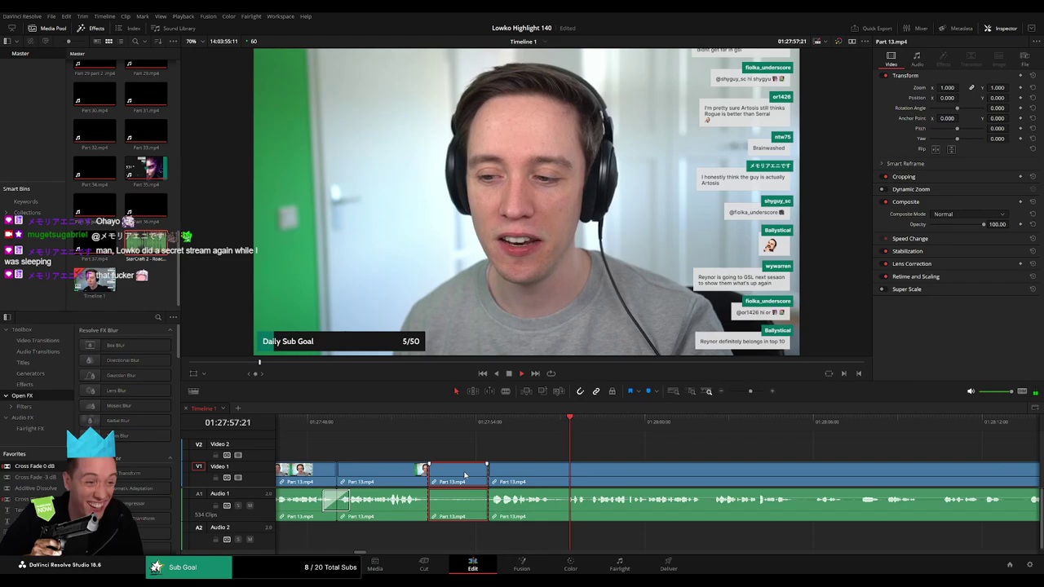
pyautogui.press('BackSpace')
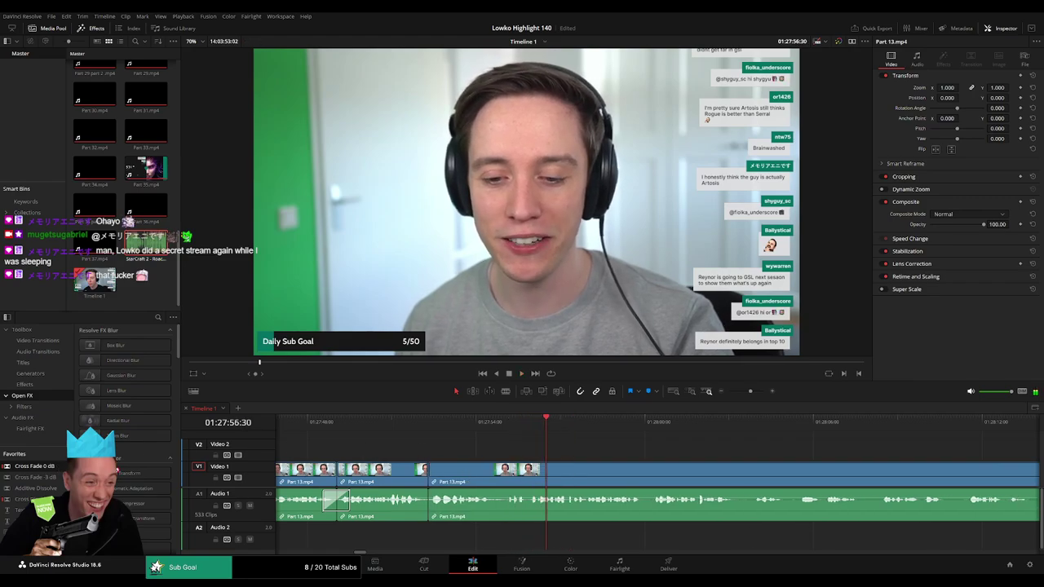
pyautogui.press('space')
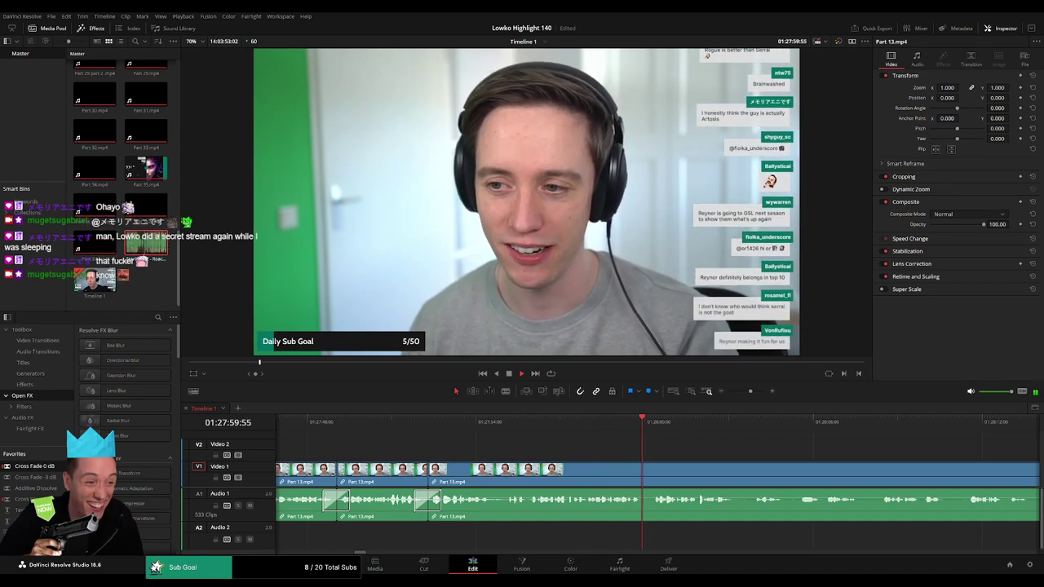
pyautogui.click(493, 427)
# Zoom the timeline in and split the clip twice near 01:27:57
pyautogui.moveTo(744, 393); pyautogui.dragTo(752, 391)
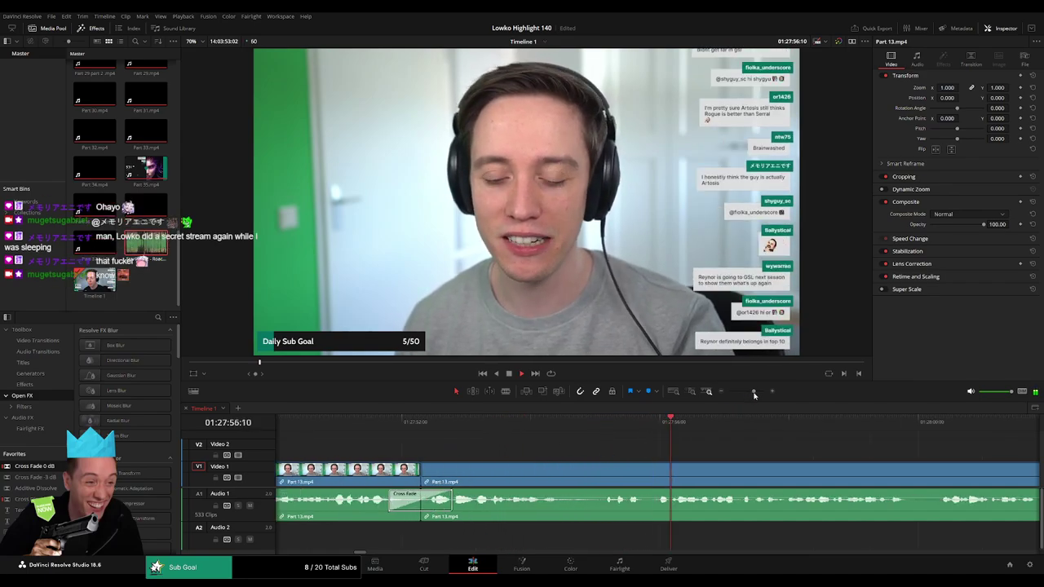
pyautogui.press('space')
pyautogui.press('b')
pyautogui.click(447, 473)
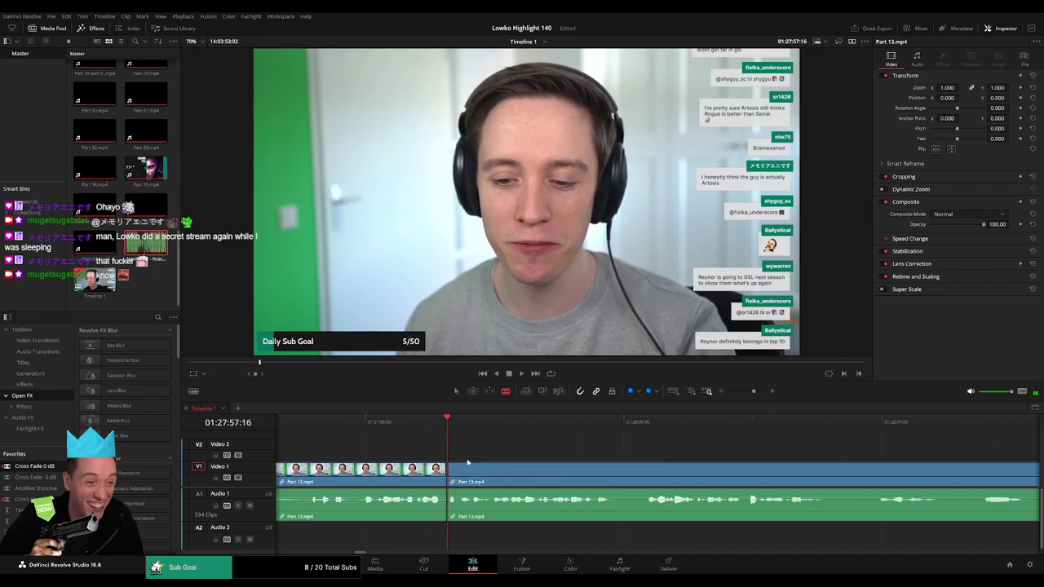
pyautogui.click(458, 473)
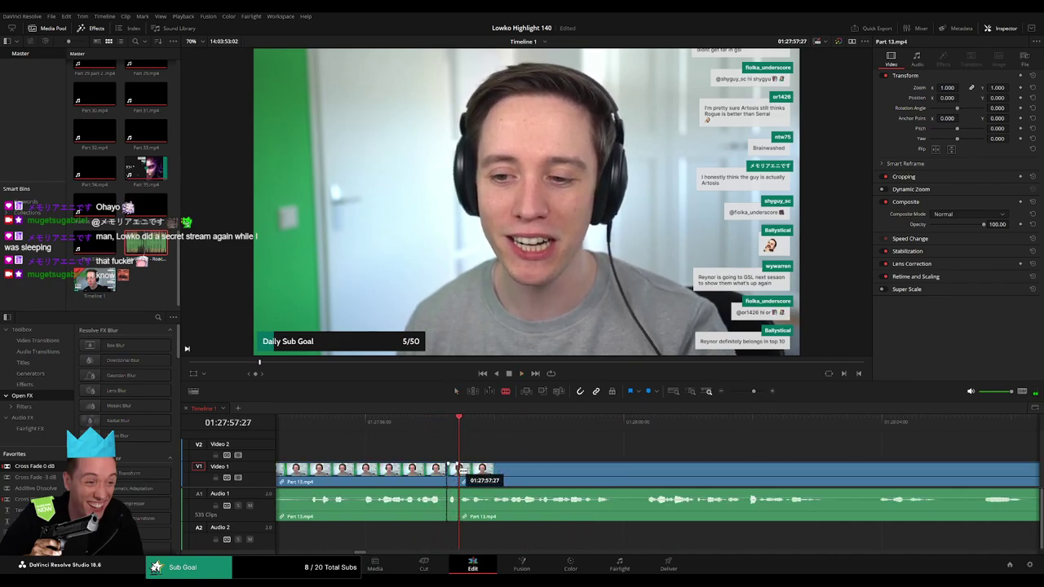
pyautogui.press('a')
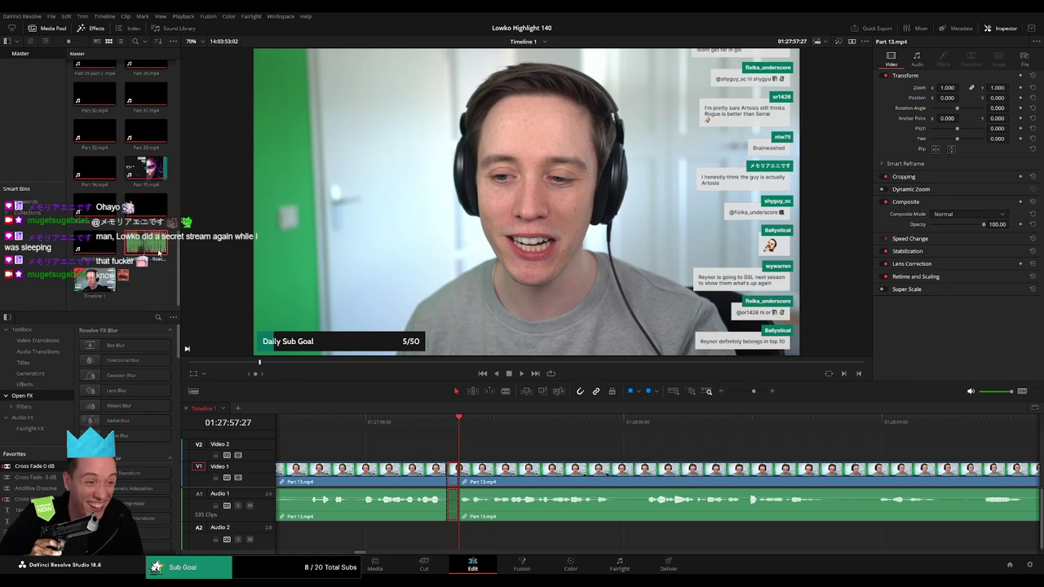
# Place StarCraft 2 - Roach Quotes.mp3 on Audio 2 near 01:27:57 and lower its volume
pyautogui.moveTo(159, 253)
pyautogui.mouseDown()
pyautogui.moveTo(455, 560)
pyautogui.moveTo(439, 537)
pyautogui.moveTo(459, 542)
pyautogui.mouseUp()
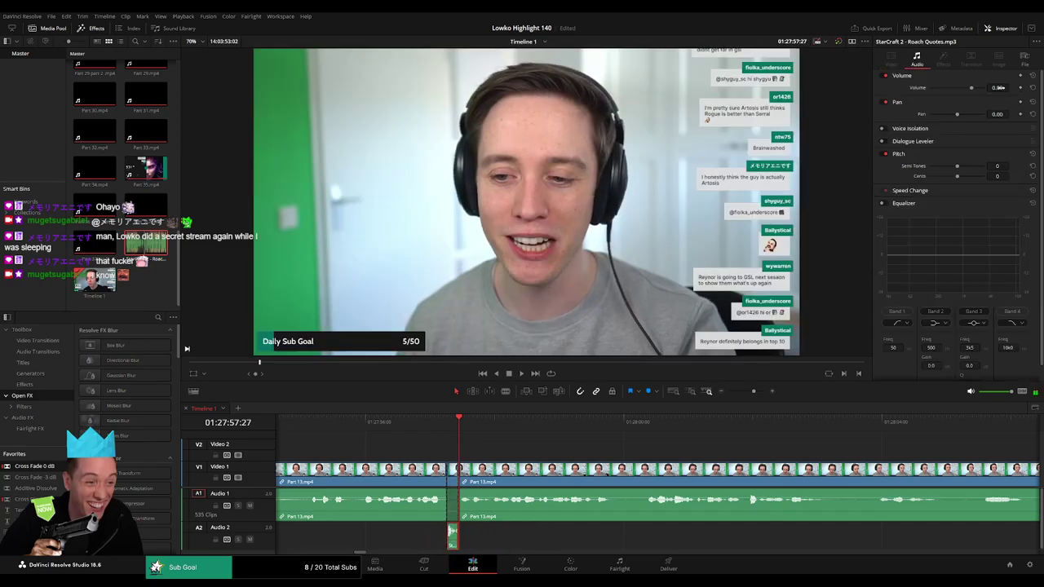
pyautogui.click(999, 87)
pyautogui.write('-23')
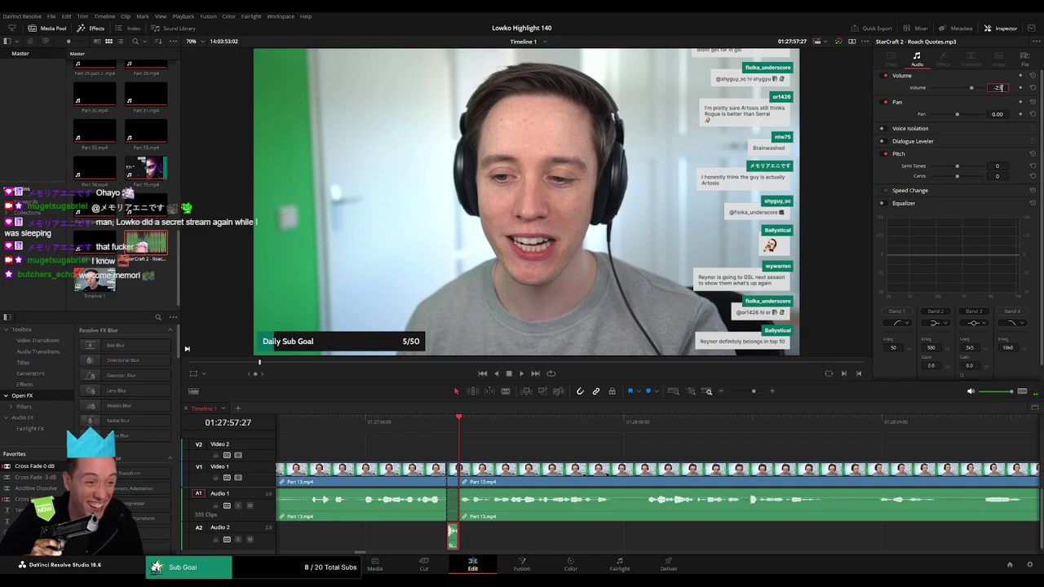
pyautogui.click(614, 438)
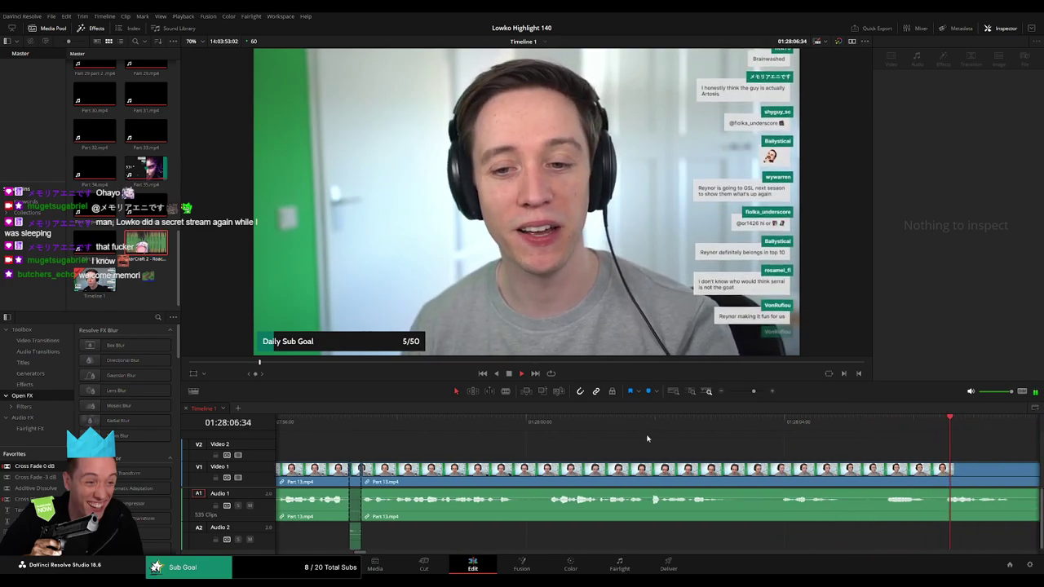
# Blade Part 13 at the start and end of the first pause while playing it back
pyautogui.press('b')
pyautogui.click(600, 471)
pyautogui.press('space')
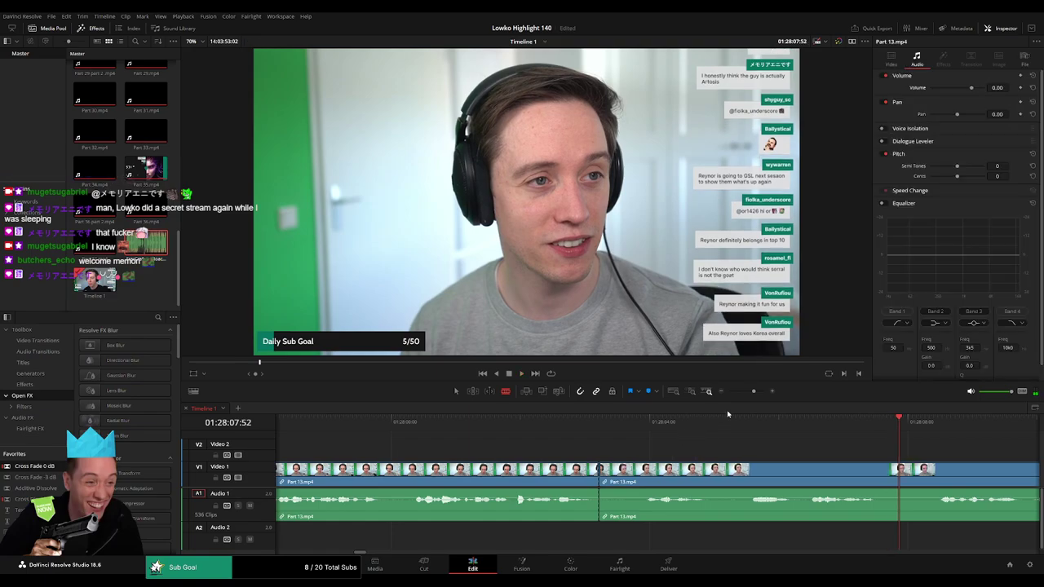
pyautogui.hotkey('ctrl', '-')
pyautogui.click(624, 471)
pyautogui.press('space')
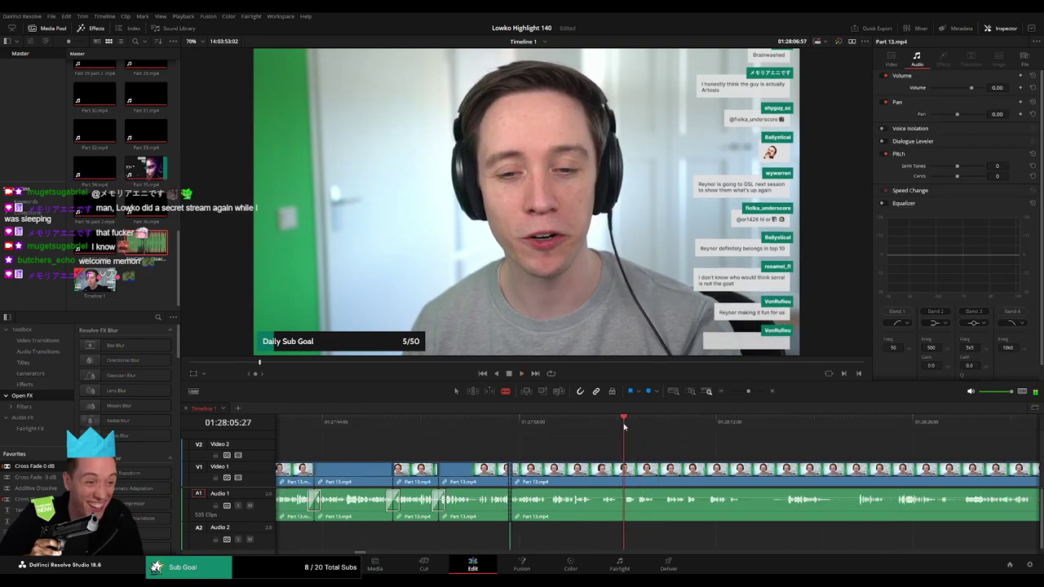
pyautogui.click(623, 470)
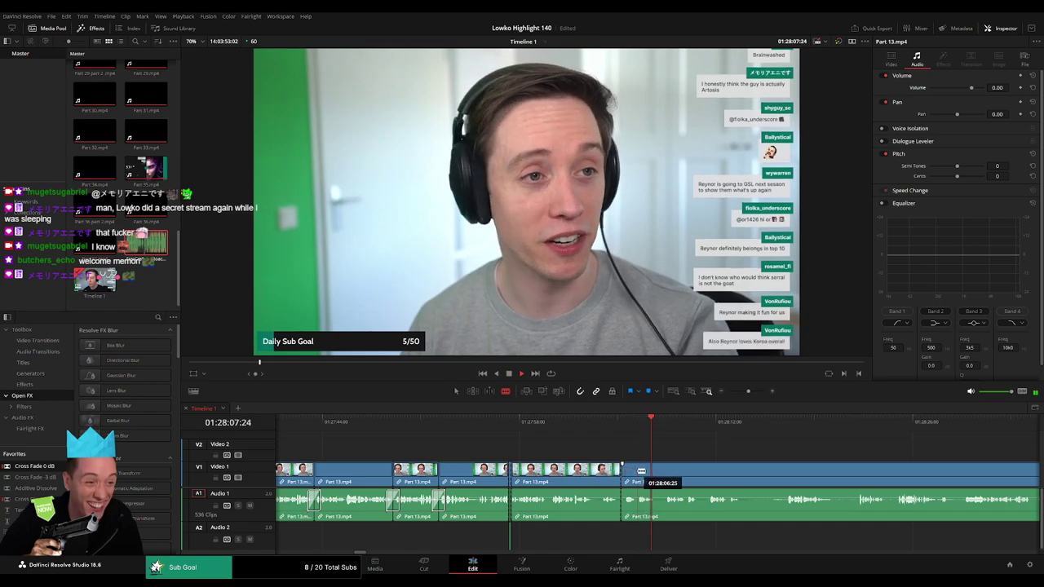
pyautogui.press('space')
# Cut the webcam clip once more and ripple-delete the short dead piece
pyautogui.press('a')
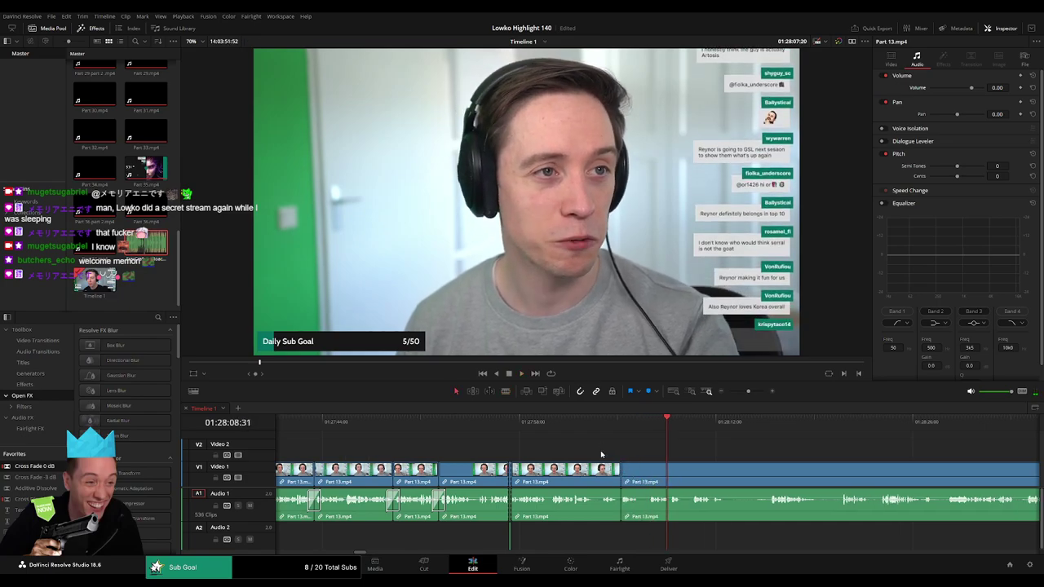
pyautogui.press('space')
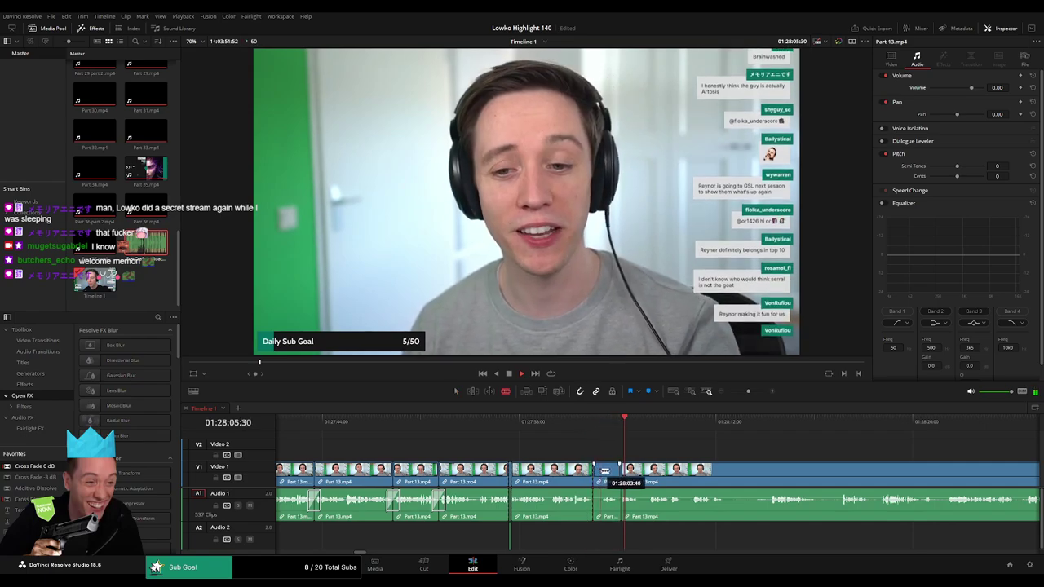
pyautogui.click(600, 471)
pyautogui.press('a')
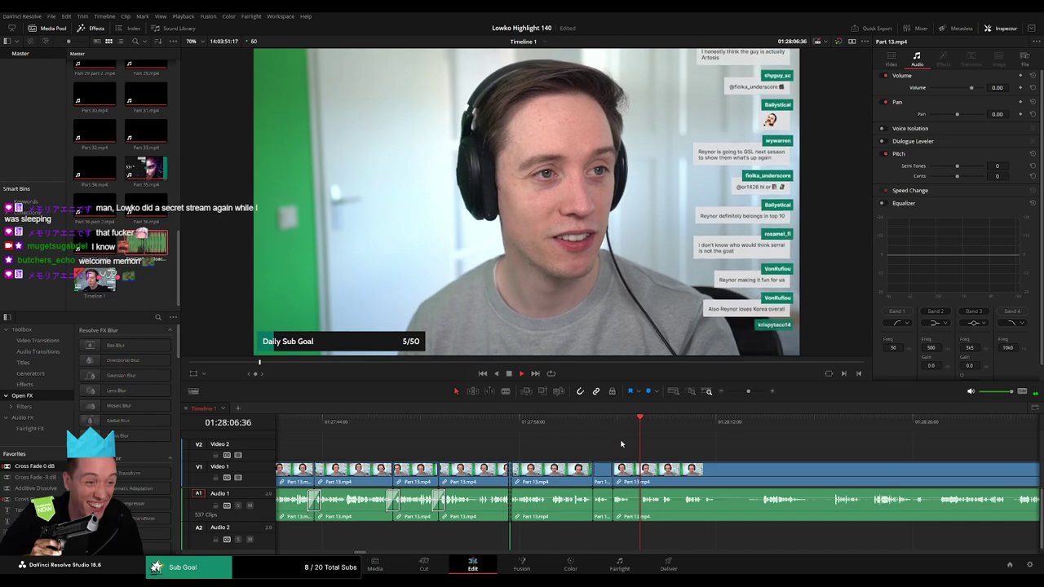
pyautogui.press('Delete')
# Split Part 13 at the next pause, ripple-delete that section and replay the edit
pyautogui.hscroll(5, 650, 454)
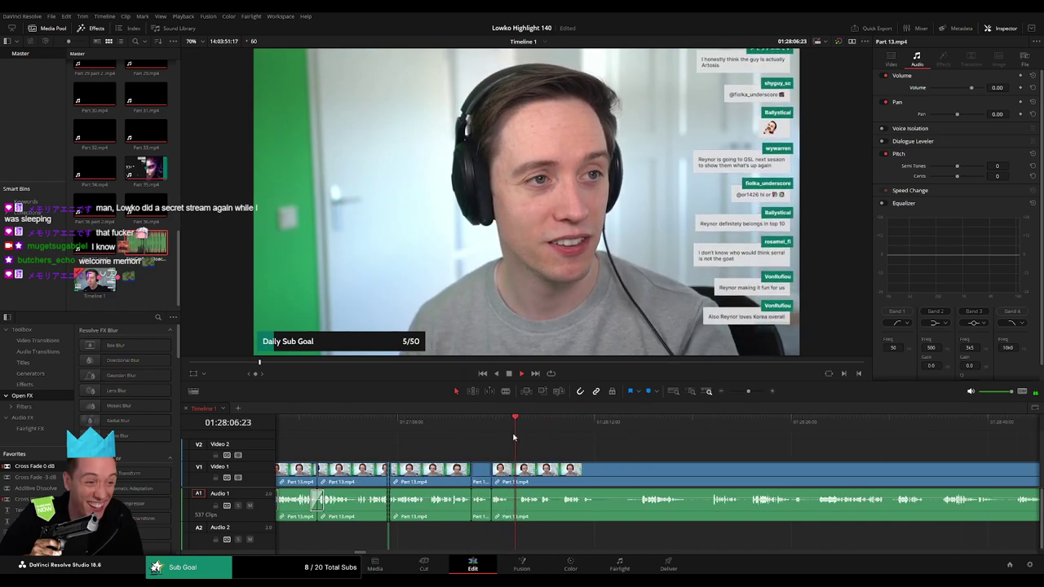
pyautogui.hscroll(3, 489, 446)
pyautogui.click(445, 480)
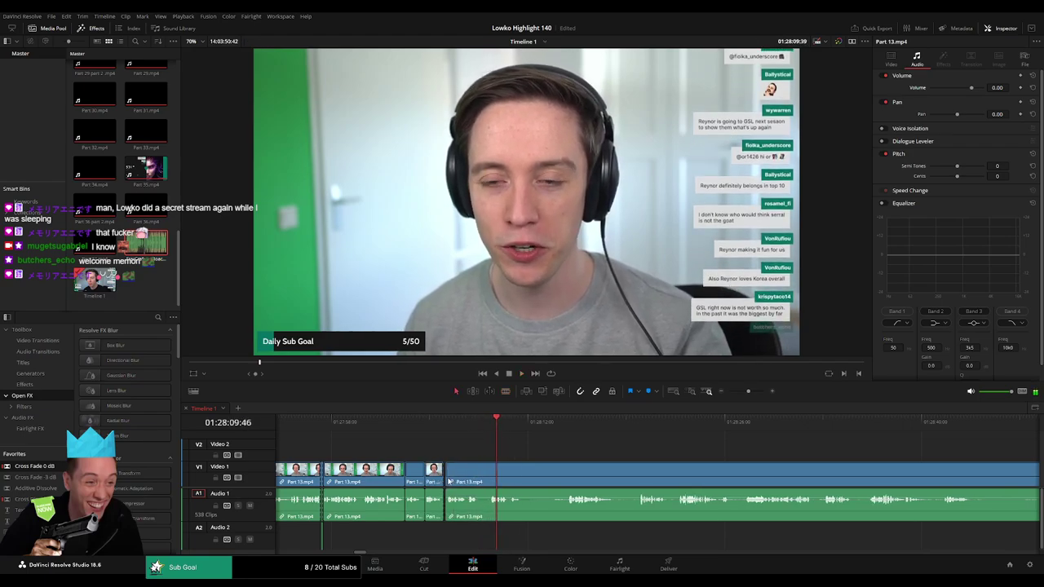
pyautogui.press('Delete')
pyautogui.hscroll(4, 449, 461)
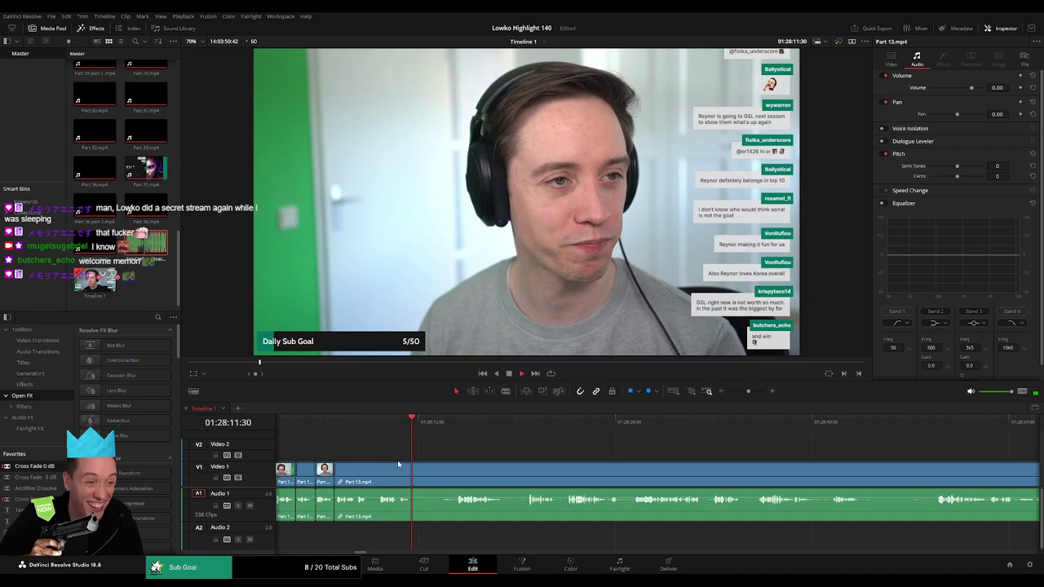
pyautogui.click(456, 424)
pyautogui.press('space')
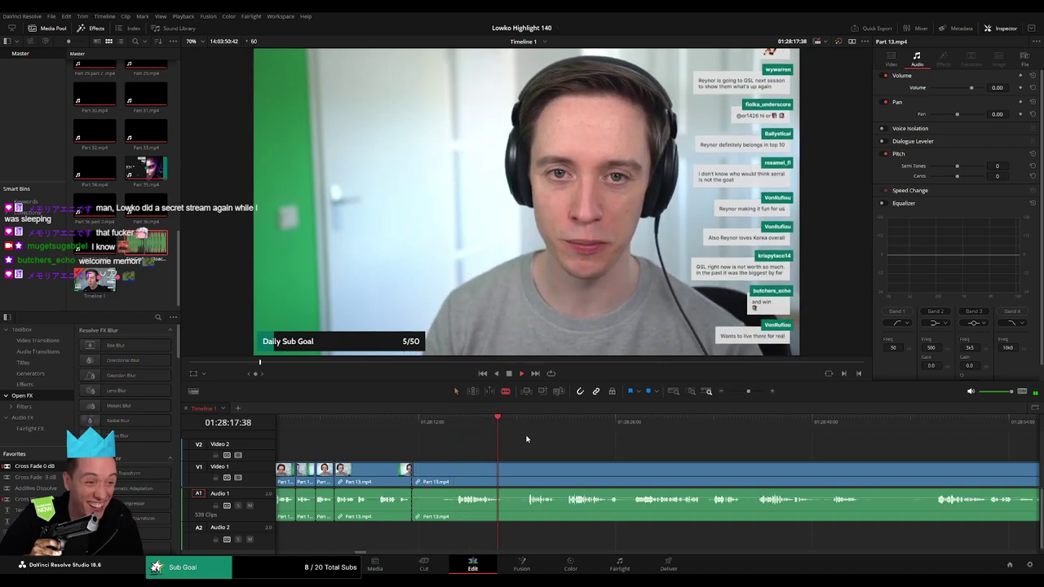
# Scrub to where gameplay begins and ripple-delete the leftover Part 13 clip
pyautogui.moveTo(748, 391); pyautogui.dragTo(734, 393)
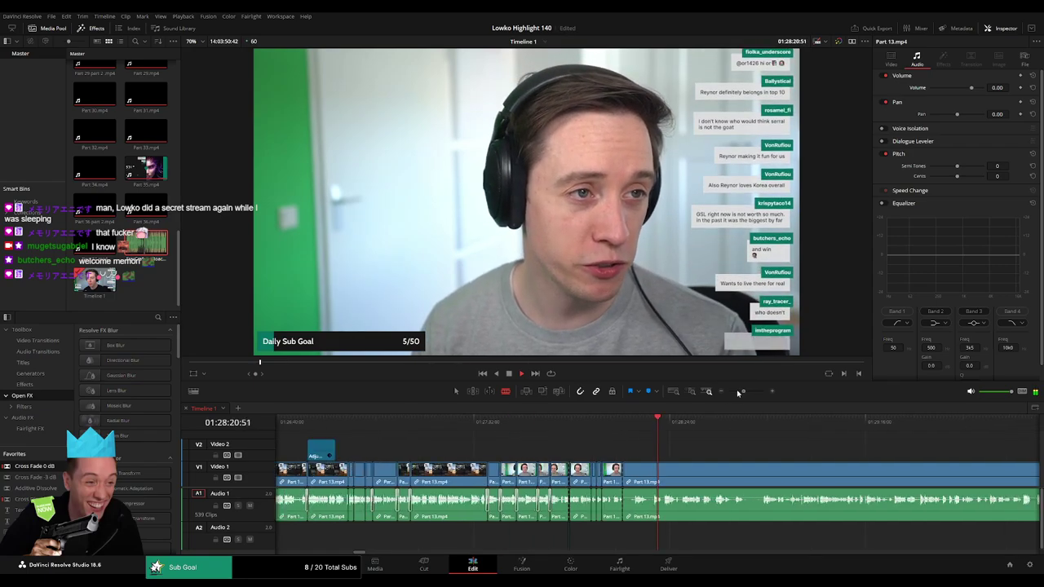
pyautogui.click(707, 421)
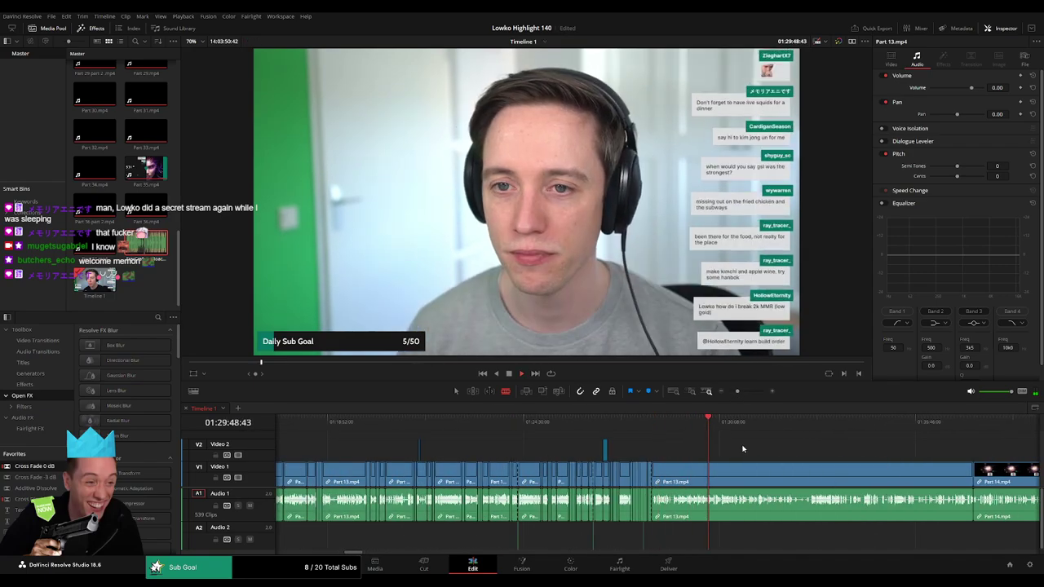
pyautogui.moveTo(566, 430); pyautogui.dragTo(701, 433)
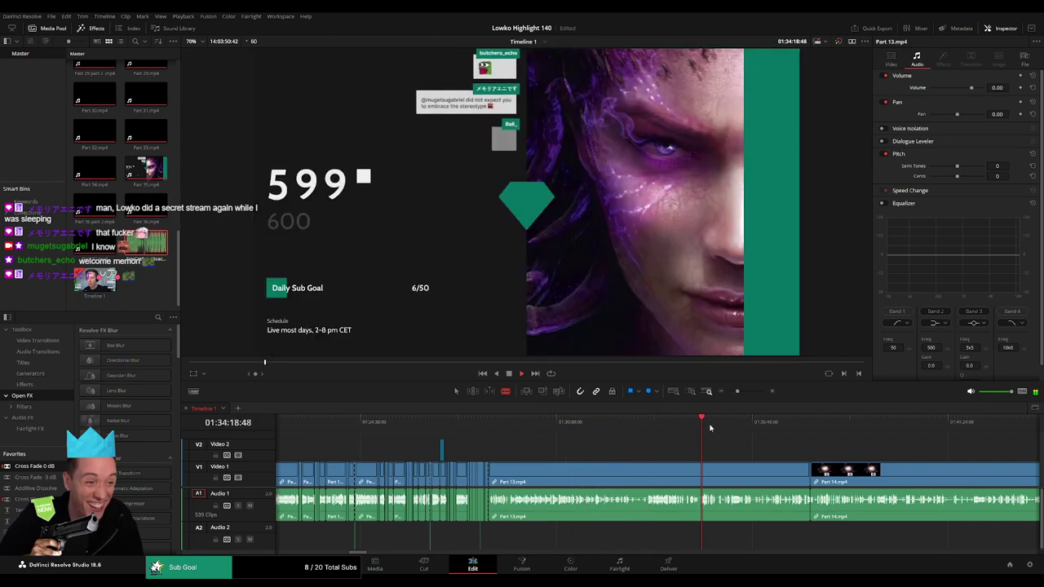
pyautogui.moveTo(710, 427); pyautogui.dragTo(738, 422)
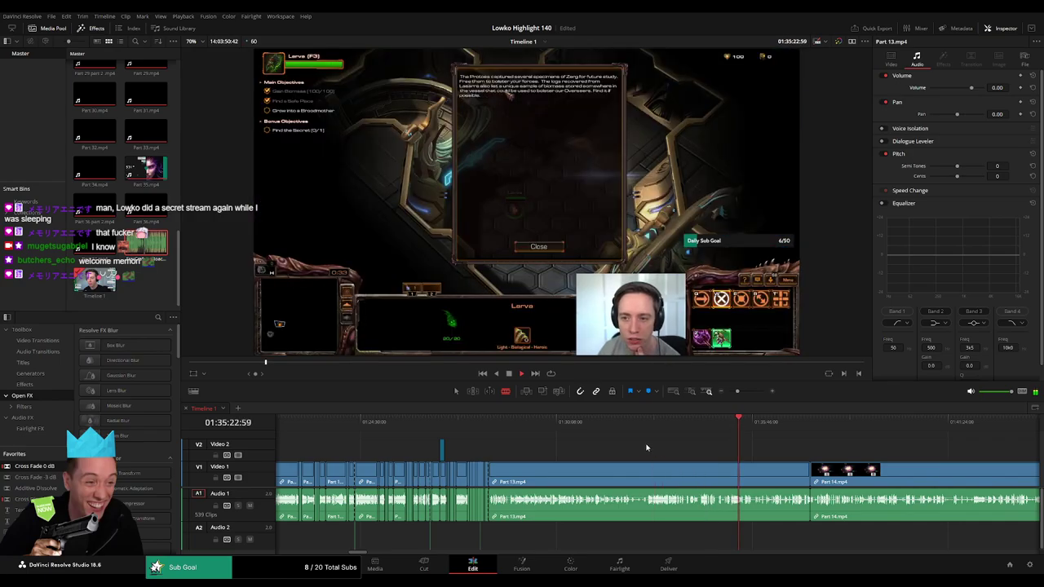
pyautogui.press('Delete')
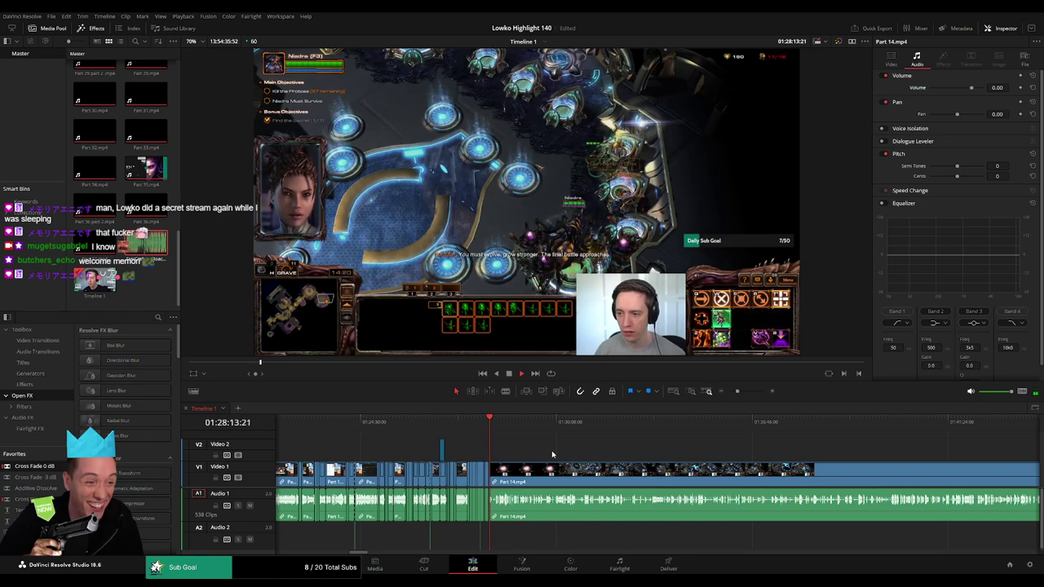
pyautogui.scroll(-2, 628, 453)
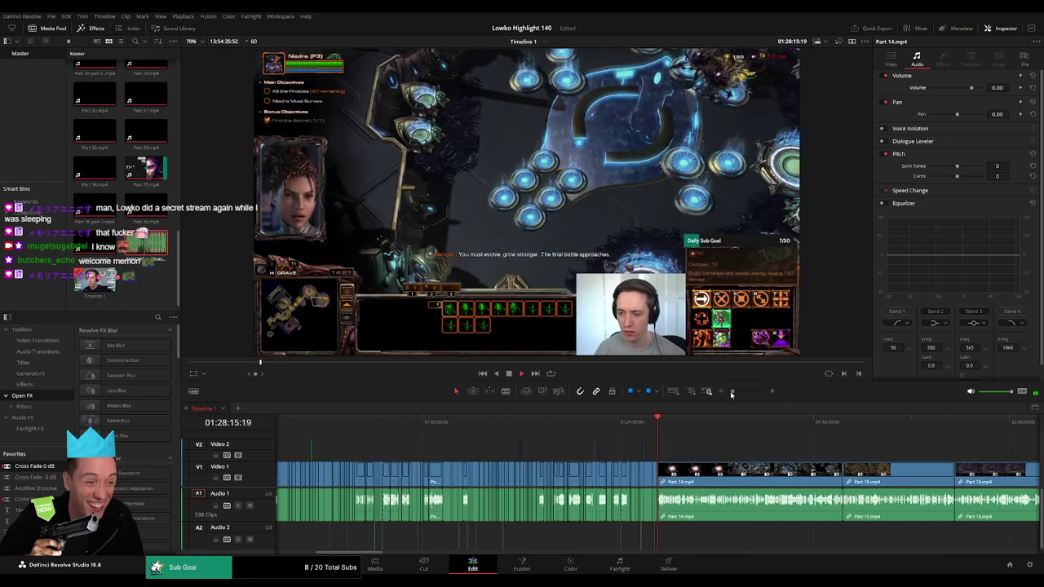
pyautogui.scroll(-2, 708, 451)
pyautogui.hscroll(3, 652, 445)
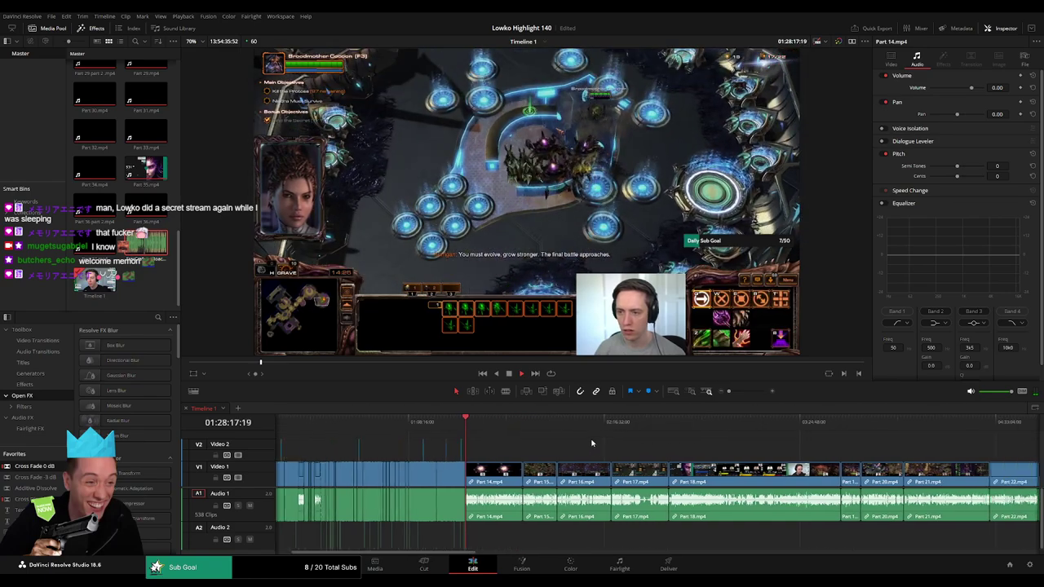
pyautogui.hscroll(3, 593, 441)
pyautogui.hscroll(3, 555, 438)
pyautogui.hscroll(3, 562, 438)
pyautogui.hscroll(3, 547, 445)
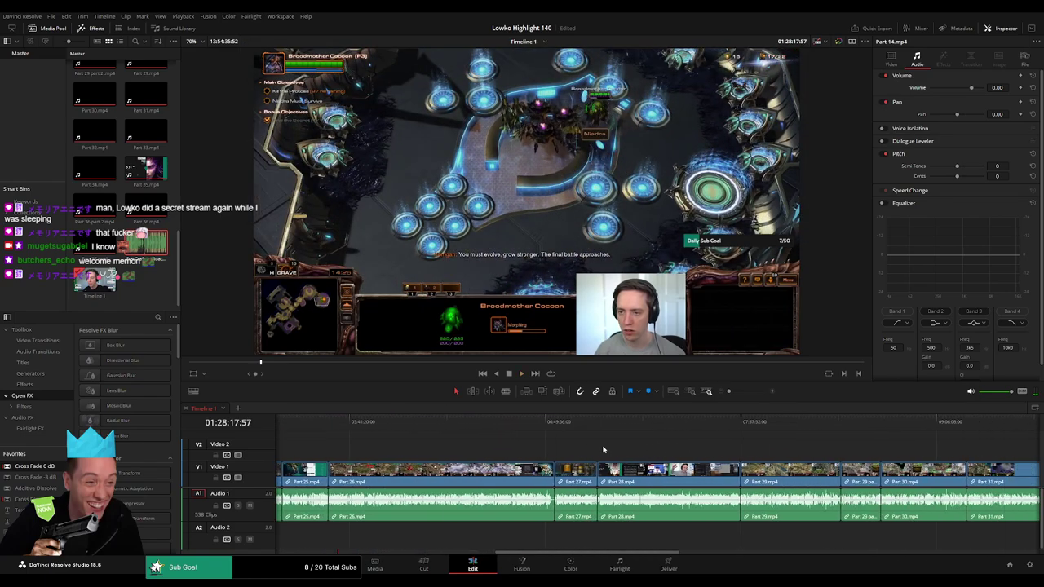
pyautogui.hscroll(3, 526, 450)
pyautogui.hscroll(3, 502, 458)
pyautogui.hscroll(-5, 522, 458)
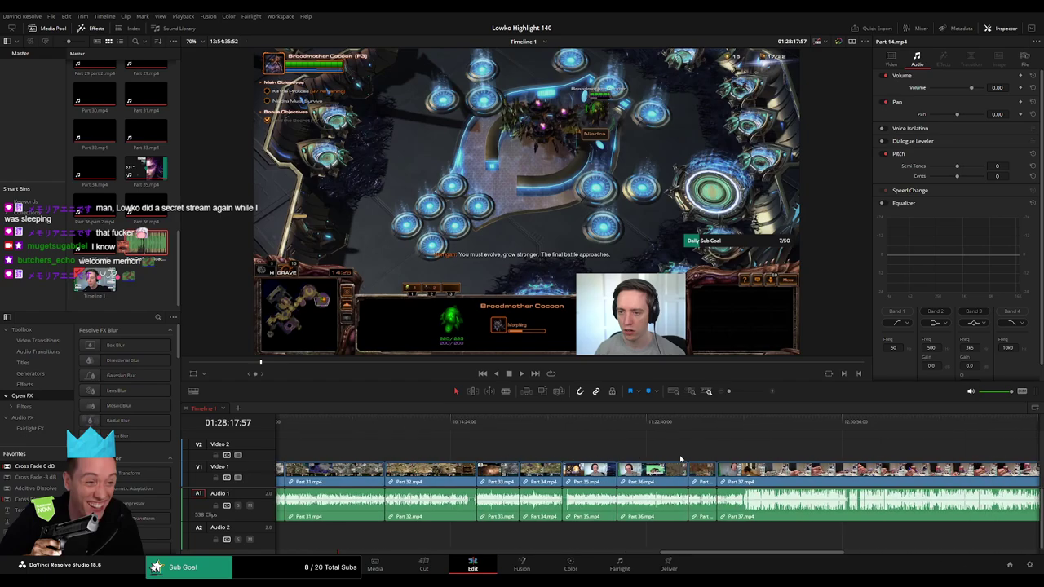
pyautogui.hscroll(-5, 563, 458)
pyautogui.hscroll(-5, 587, 455)
pyautogui.hscroll(-1, 620, 451)
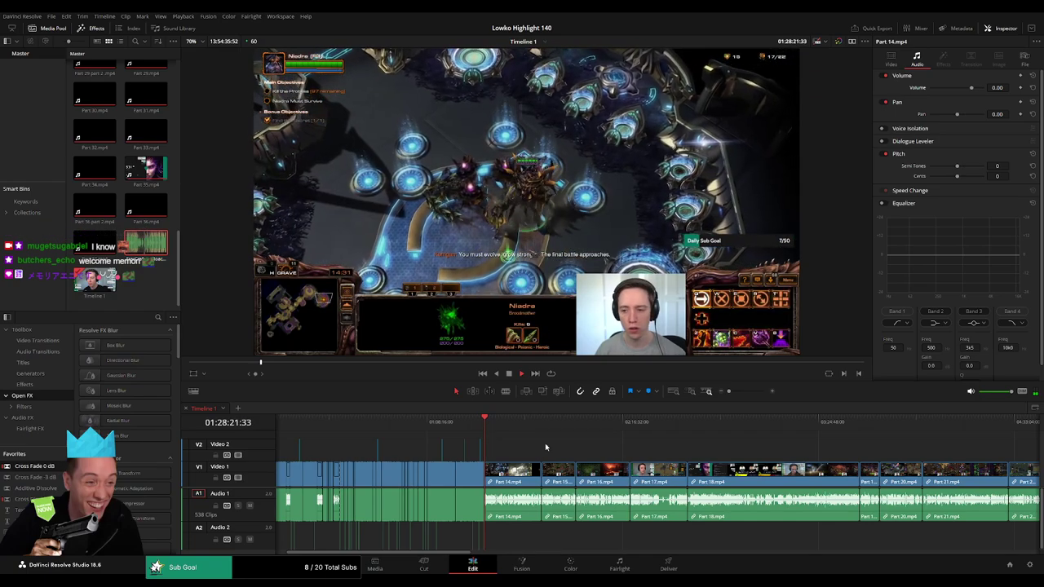
# Scrub forward through the Part 14 gameplay to find the next cut point
pyautogui.moveTo(729, 392); pyautogui.dragTo(738, 392)
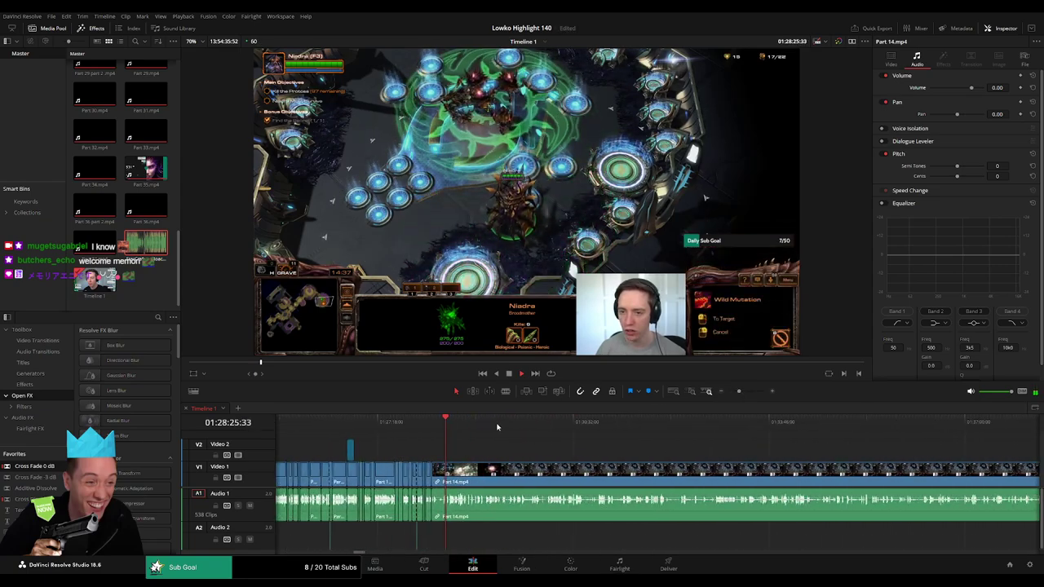
pyautogui.click(561, 421)
pyautogui.click(688, 422)
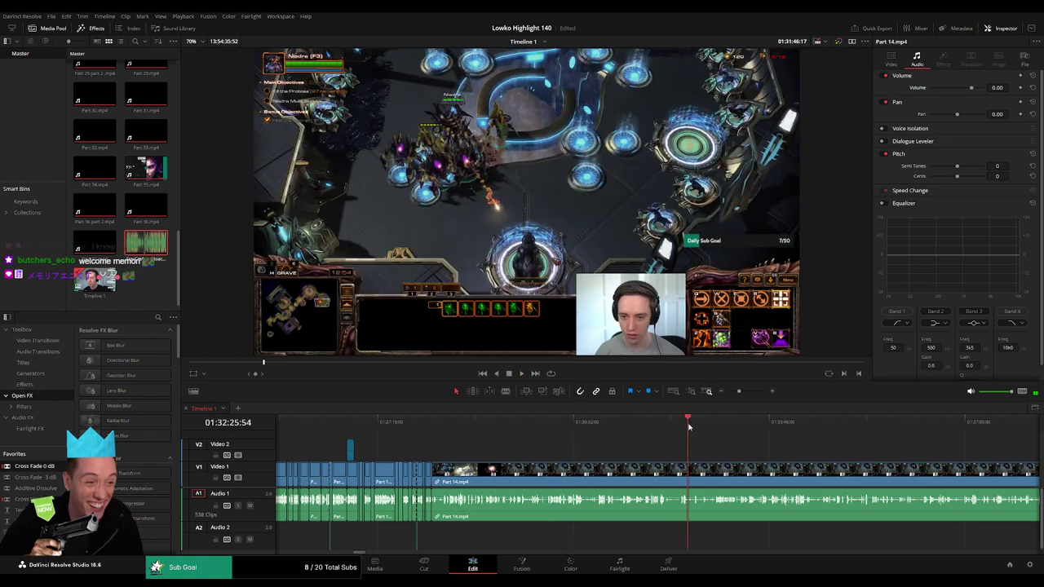
pyautogui.hscroll(5, 753, 448)
pyautogui.click(528, 421)
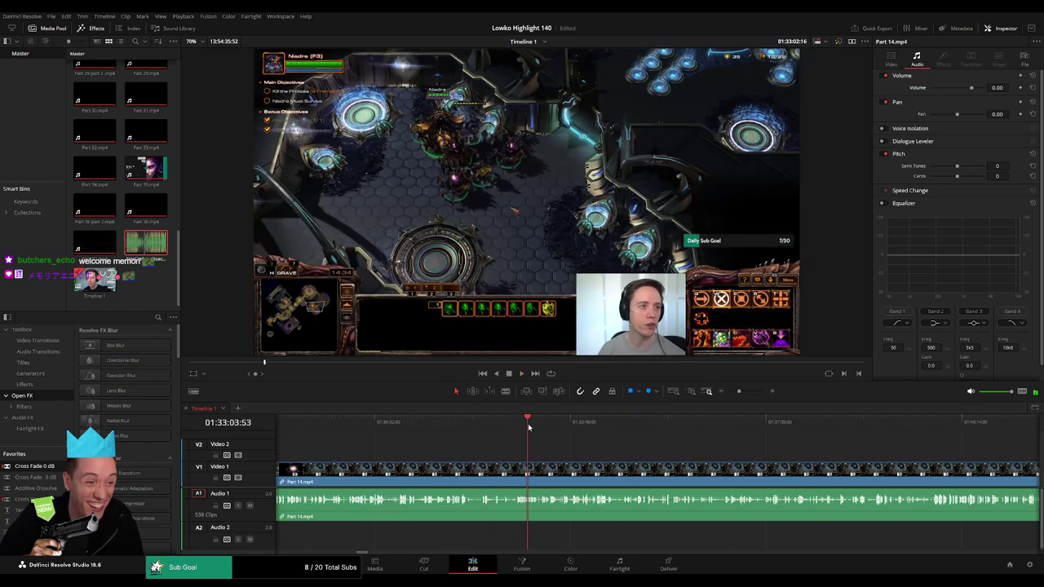
pyautogui.hscroll(-3, 734, 420)
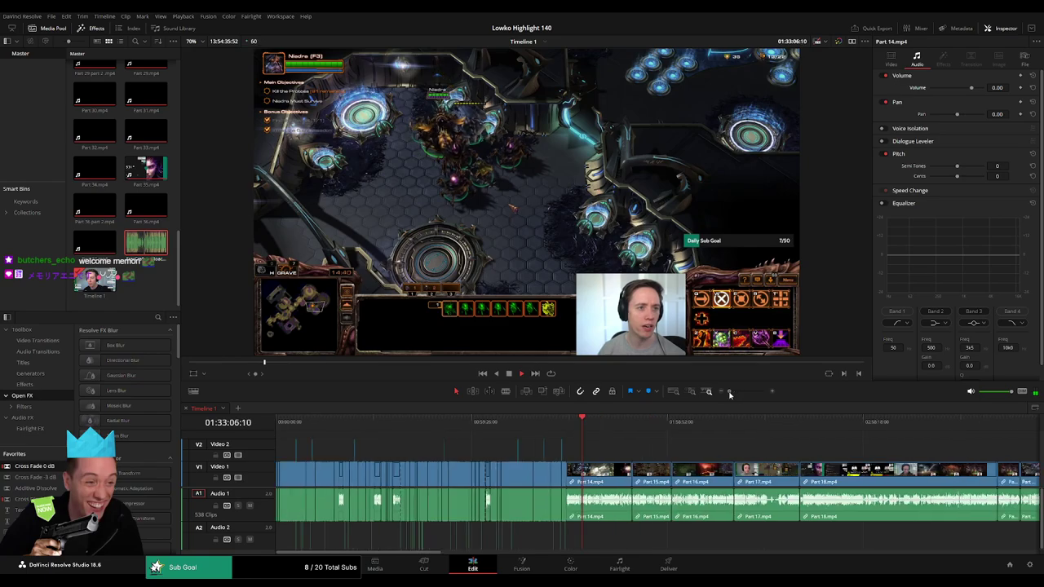
pyautogui.click(688, 422)
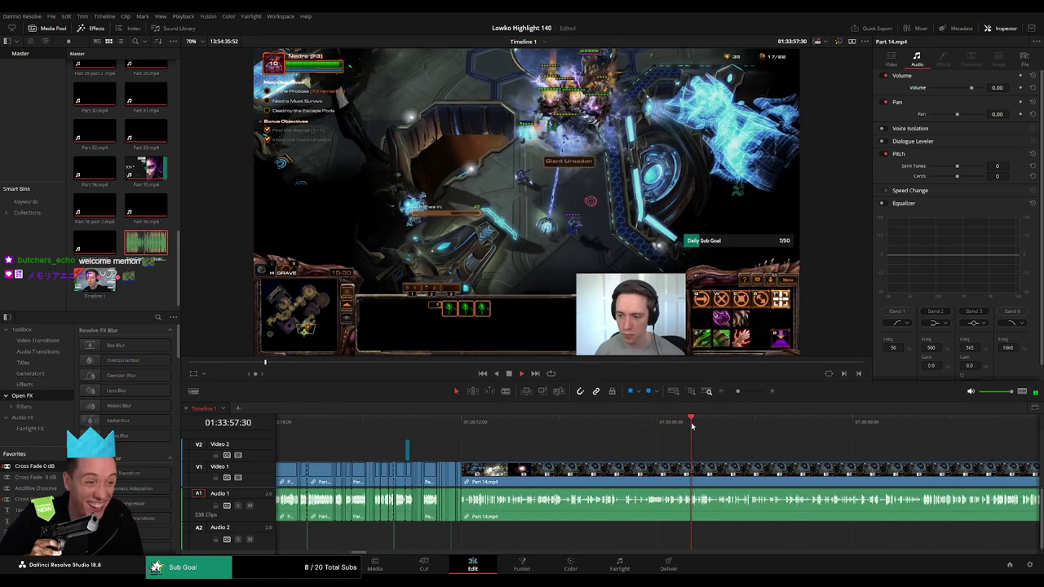
pyautogui.hscroll(3, 574, 440)
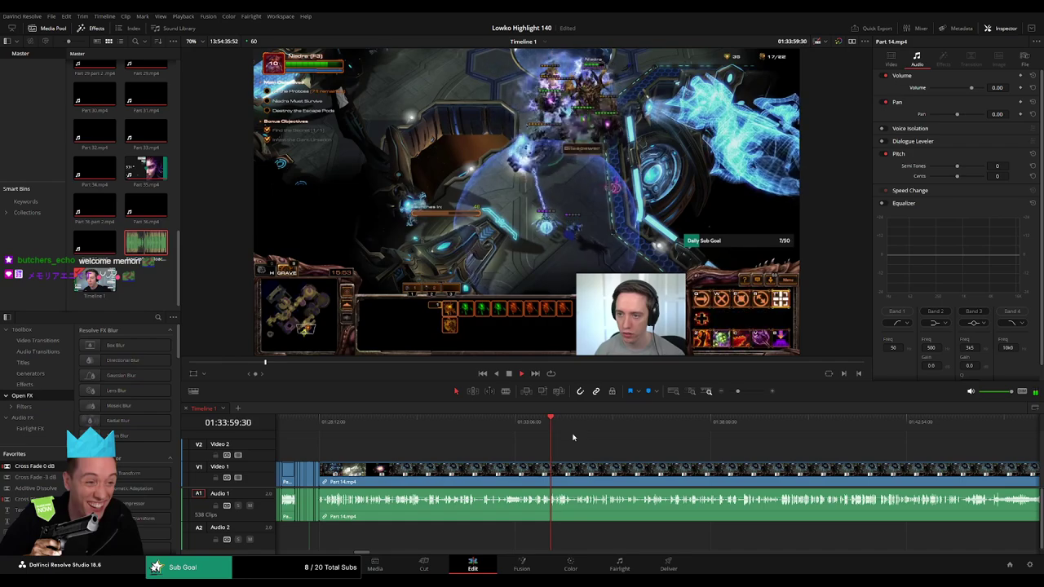
pyautogui.moveTo(578, 422); pyautogui.dragTo(653, 430)
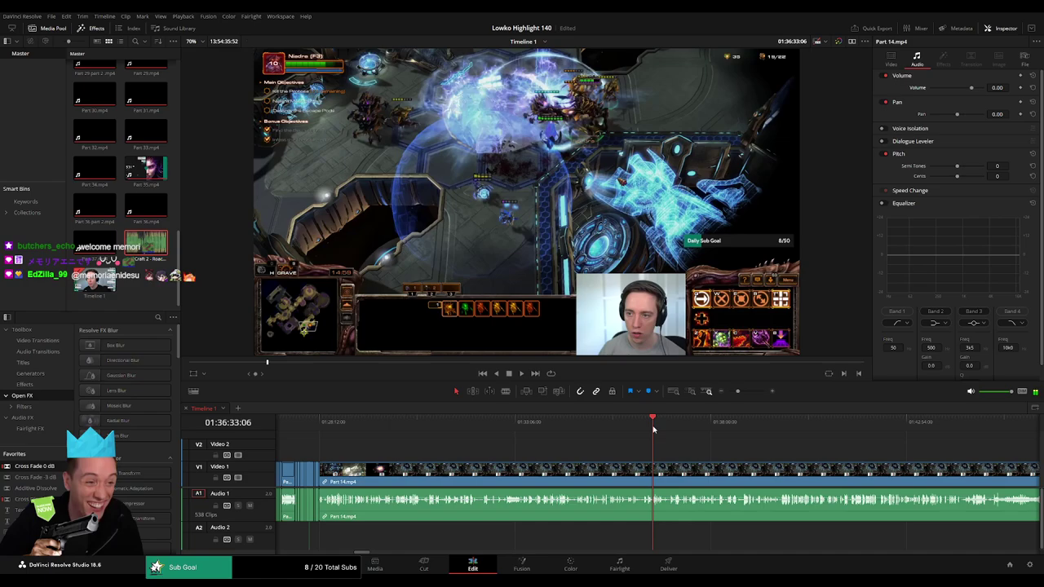
pyautogui.hscroll(3, 601, 456)
pyautogui.moveTo(574, 425); pyautogui.dragTo(645, 430)
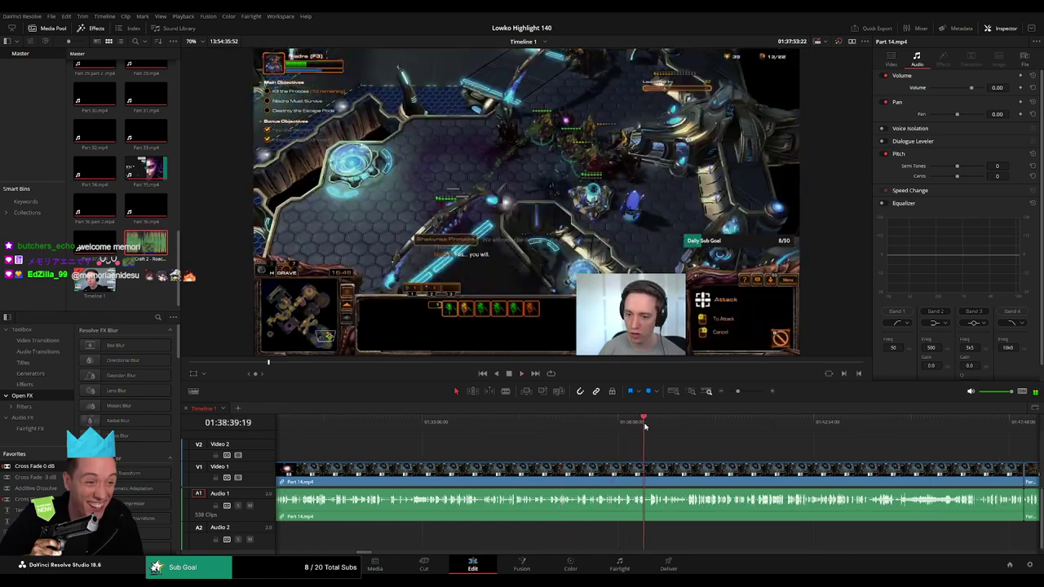
pyautogui.hscroll(3, 619, 457)
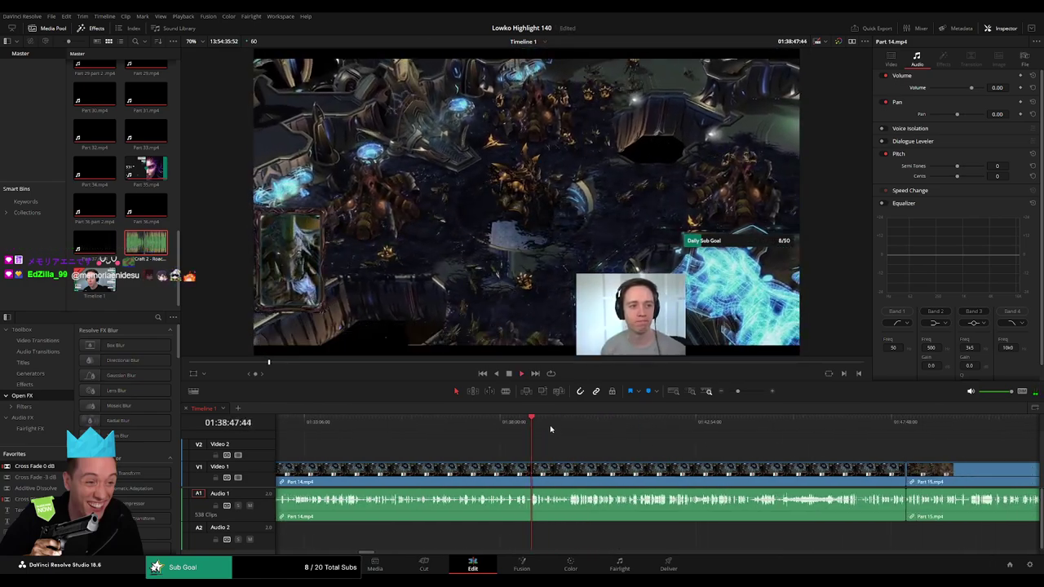
pyautogui.moveTo(552, 424); pyautogui.dragTo(535, 425)
pyautogui.moveTo(738, 391); pyautogui.dragTo(751, 392)
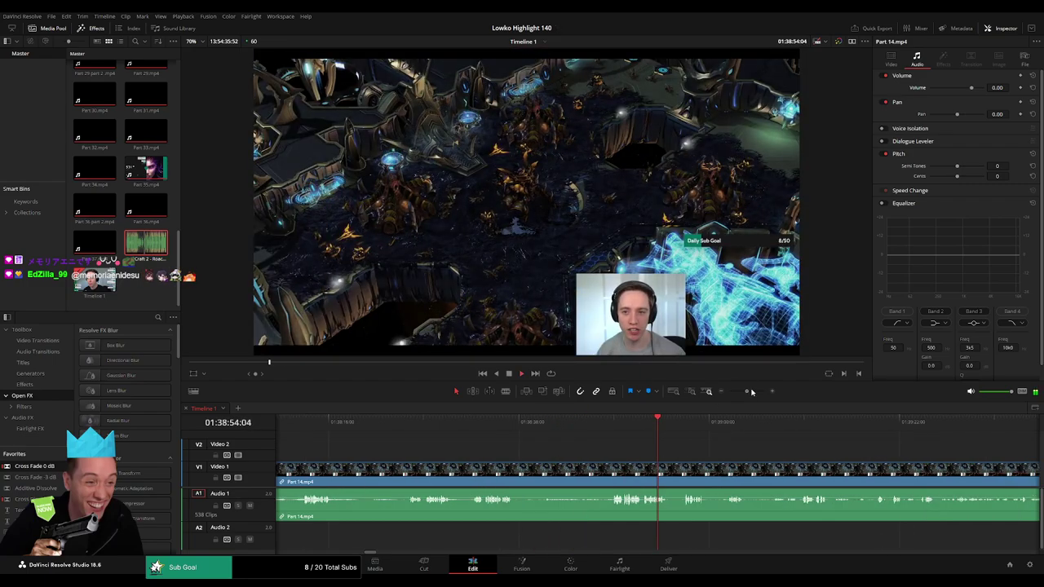
pyautogui.moveTo(552, 425); pyautogui.dragTo(484, 425)
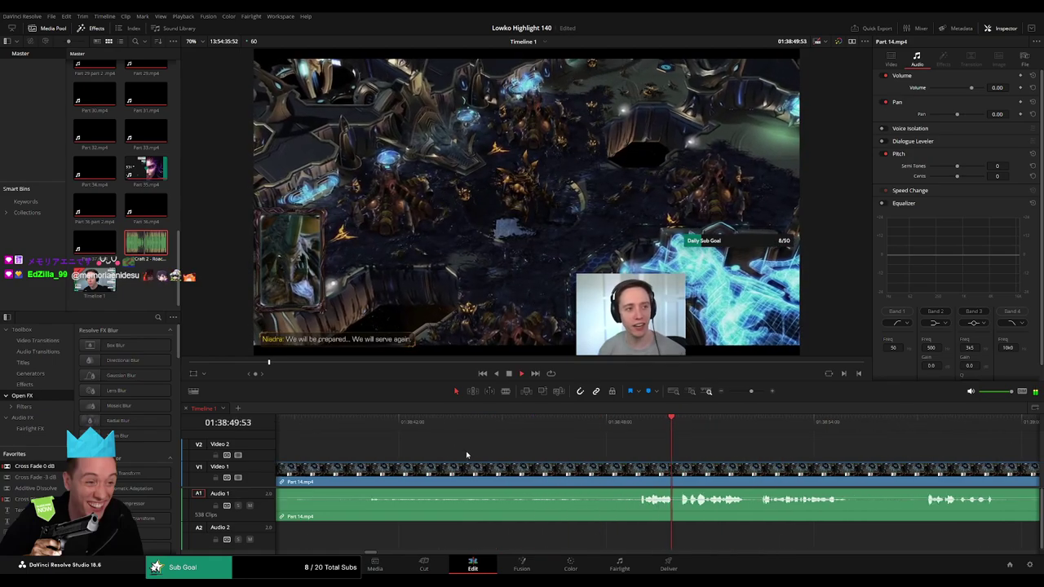
pyautogui.hscroll(-3, 602, 451)
# Play the dialogue and split Part 14's video and audio near 01:38:25
pyautogui.press('space')
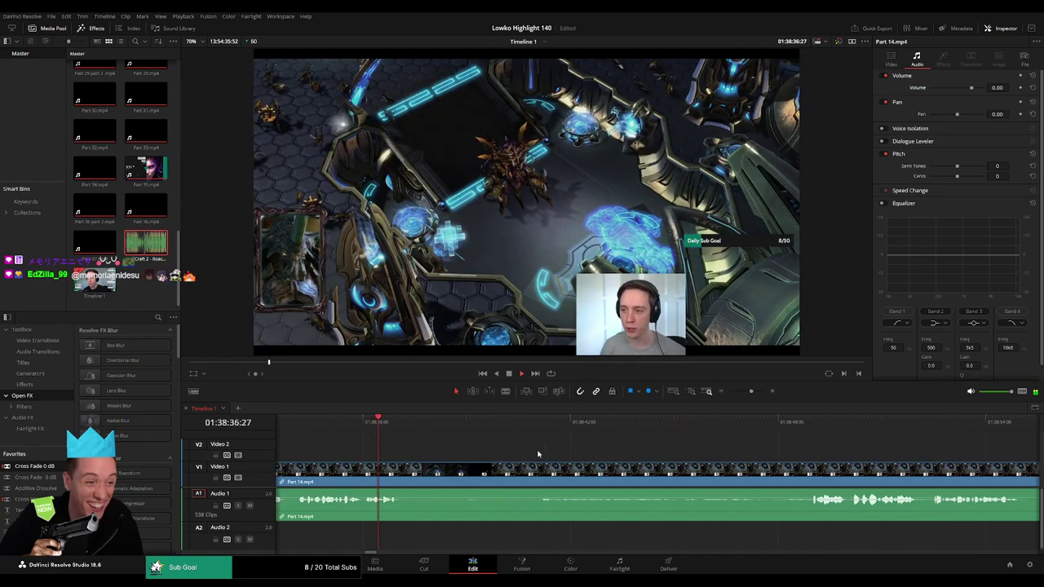
pyautogui.moveTo(739, 400); pyautogui.dragTo(736, 402)
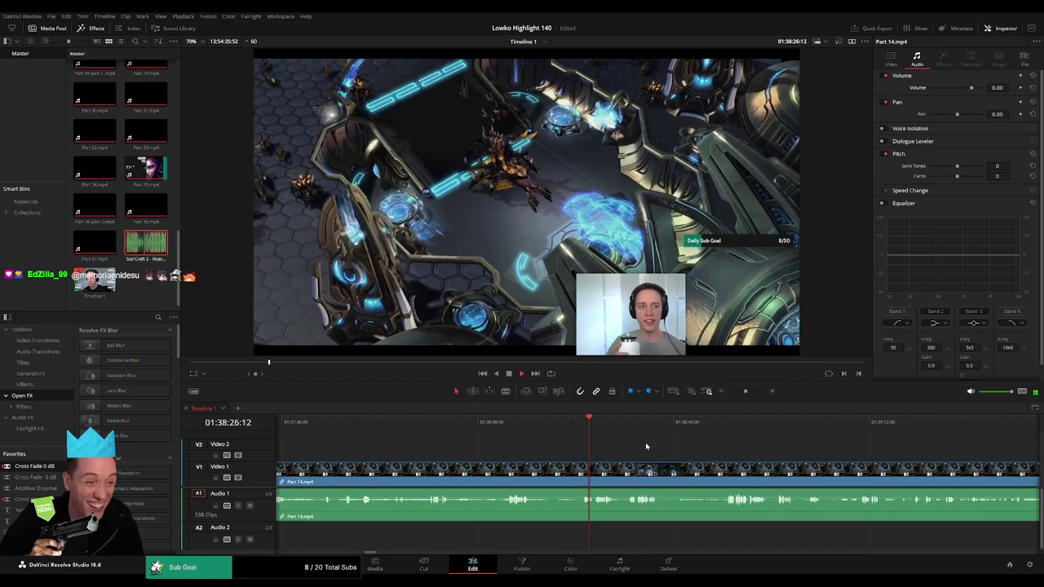
pyautogui.hscroll(3, 645, 442)
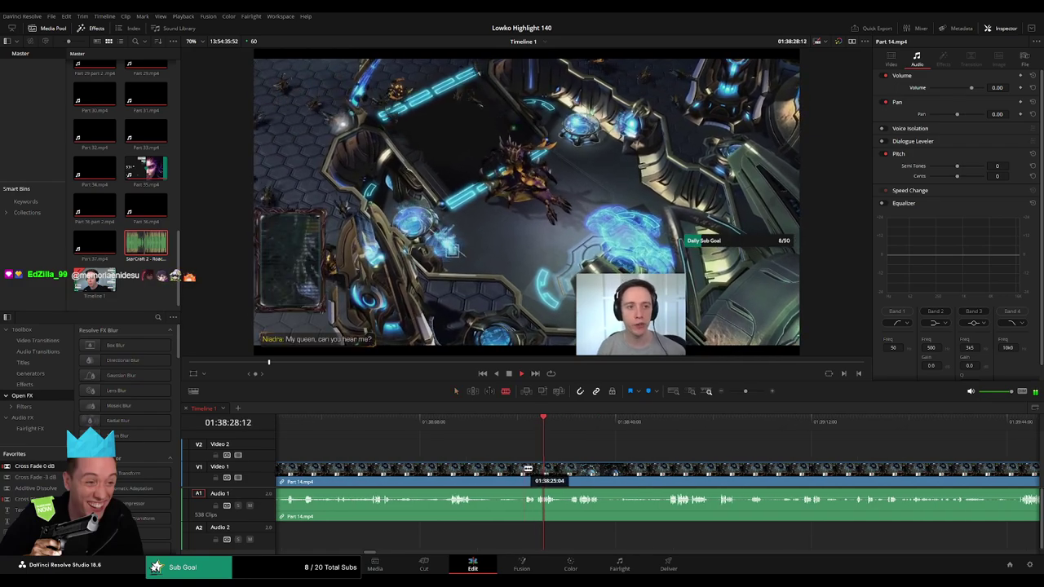
pyautogui.click(527, 469)
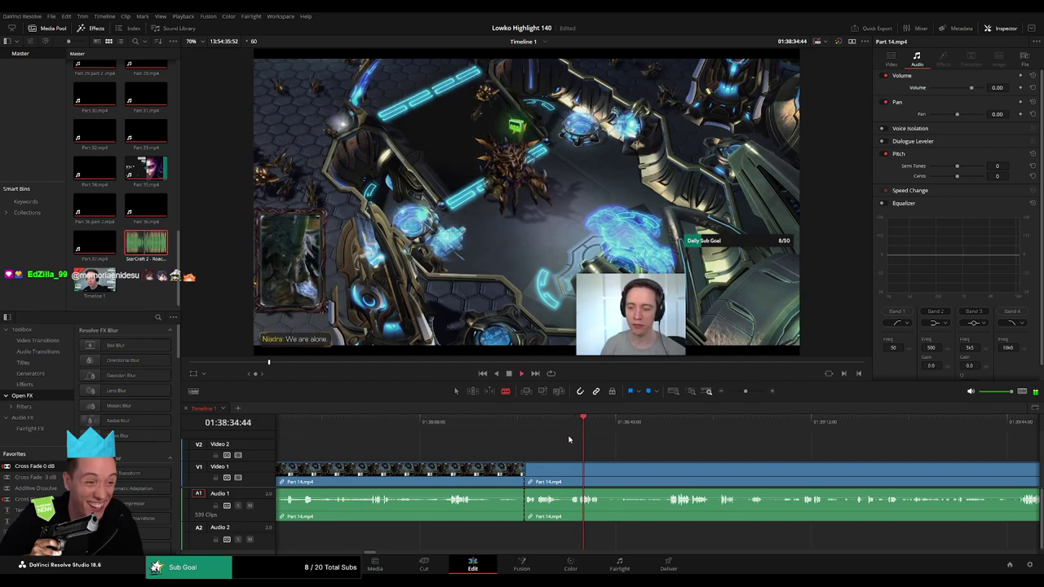
# Undo the previous Part 14 cut, then blade it at two points around the unwanted stretch
pyautogui.hotkey('ctrl', 'z')
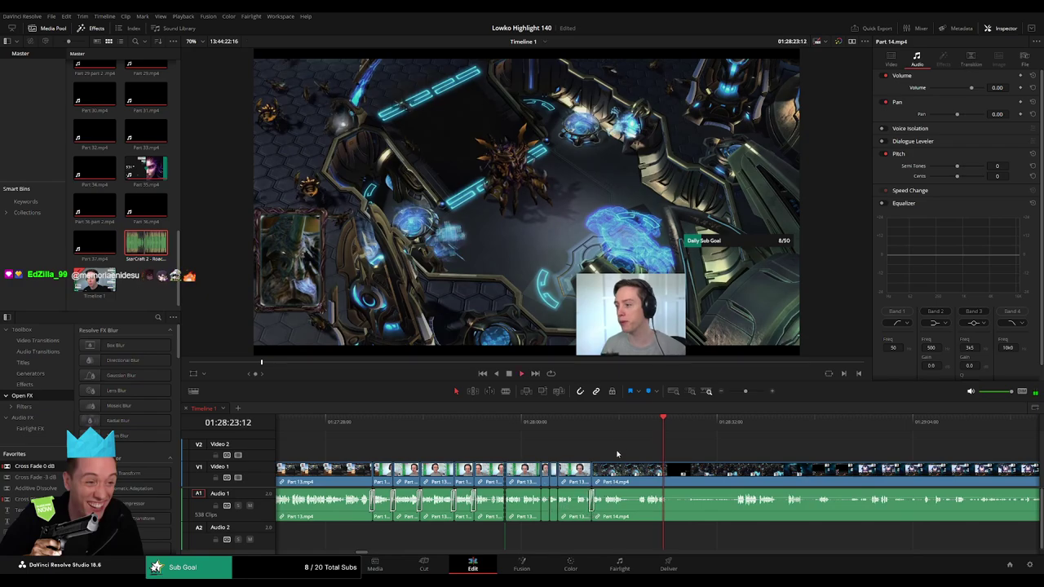
pyautogui.click(746, 392)
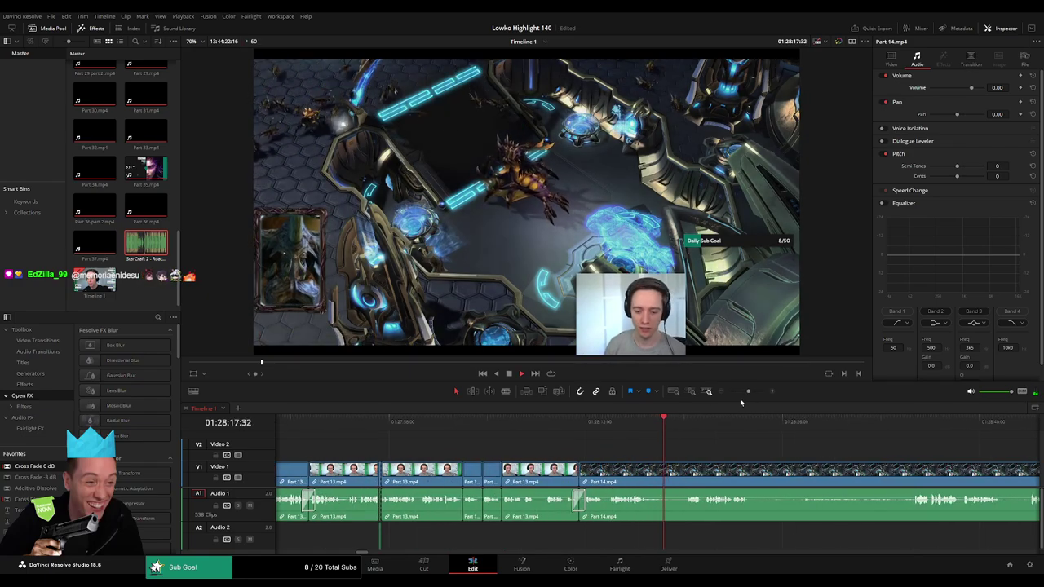
pyautogui.press('space')
pyautogui.hscroll(3, 636, 436)
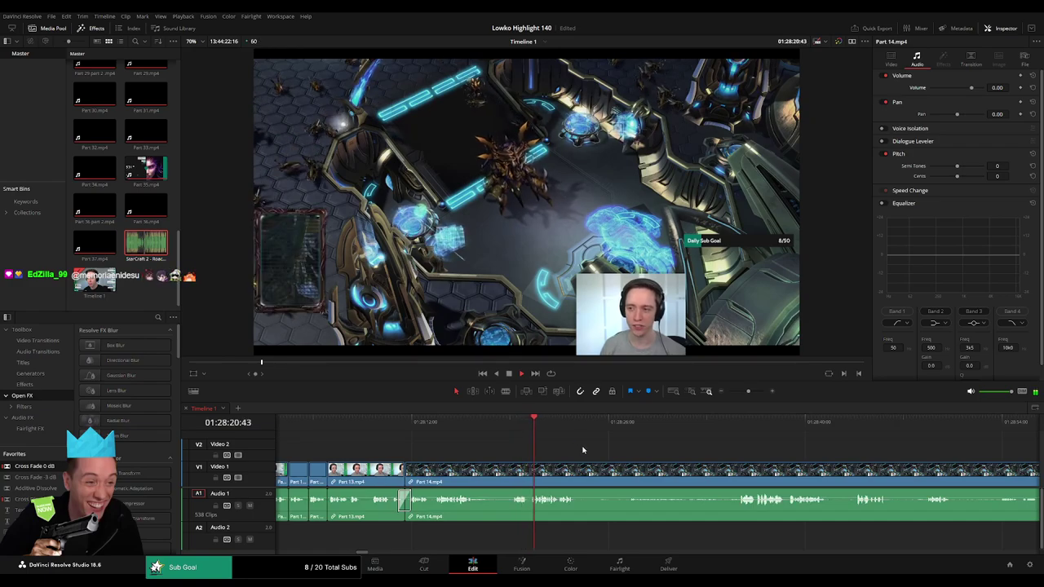
pyautogui.hscroll(3, 504, 441)
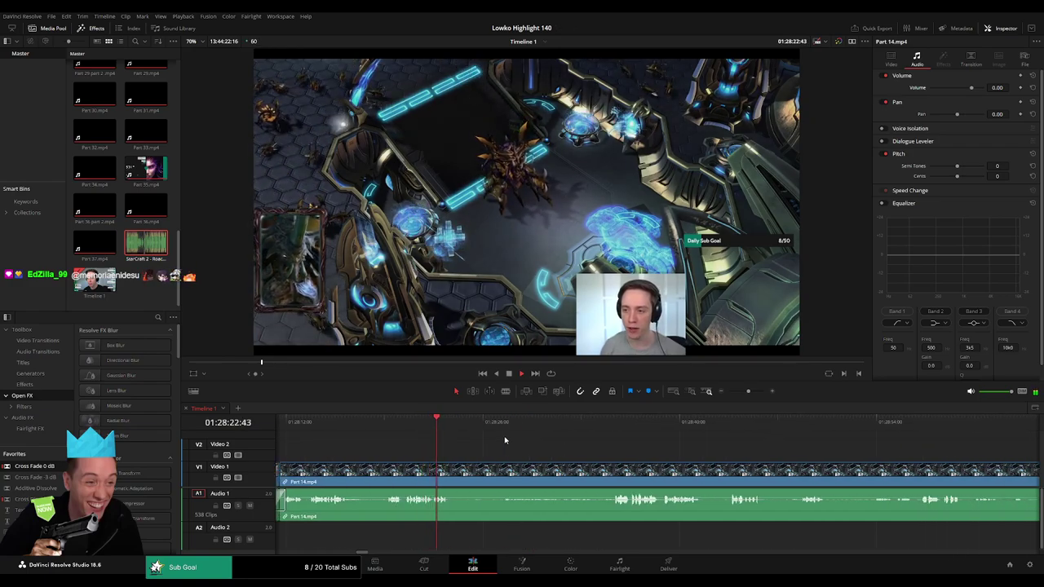
pyautogui.press('b')
pyautogui.hotkey('ctrl', 'b')
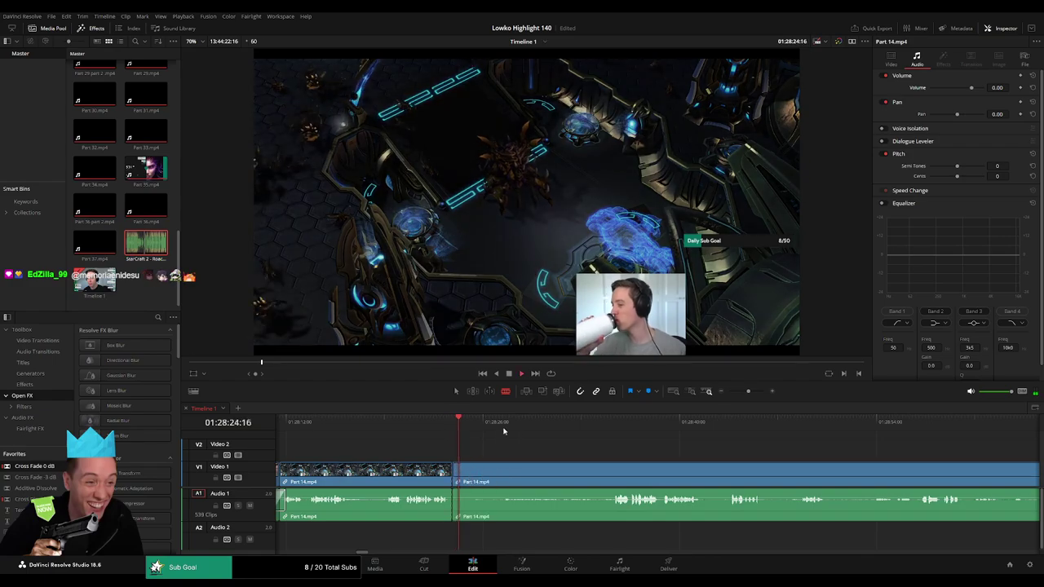
pyautogui.click(611, 424)
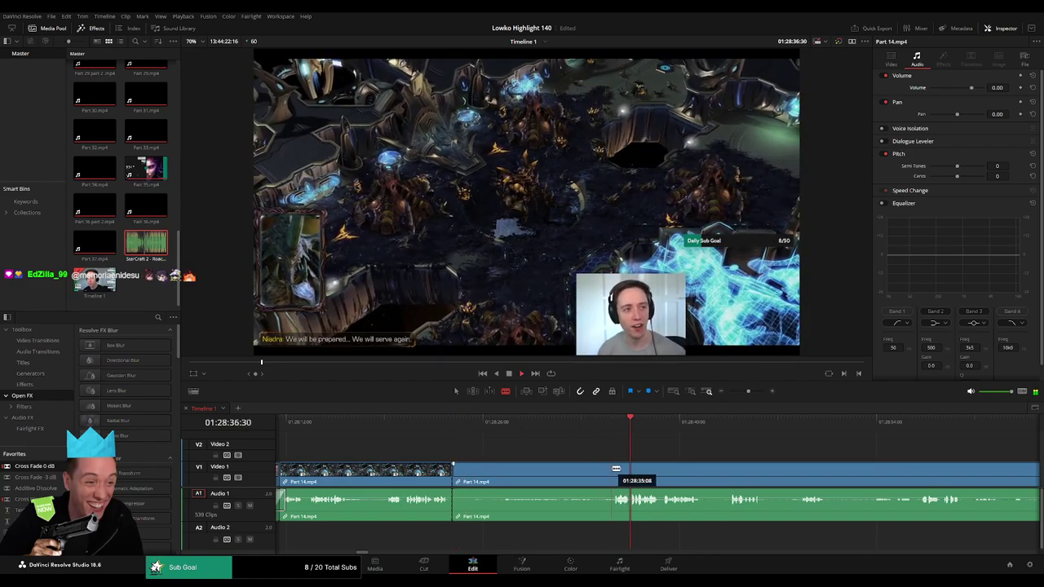
pyautogui.click(610, 471)
pyautogui.press('a')
pyautogui.click(587, 475)
pyautogui.click(462, 483)
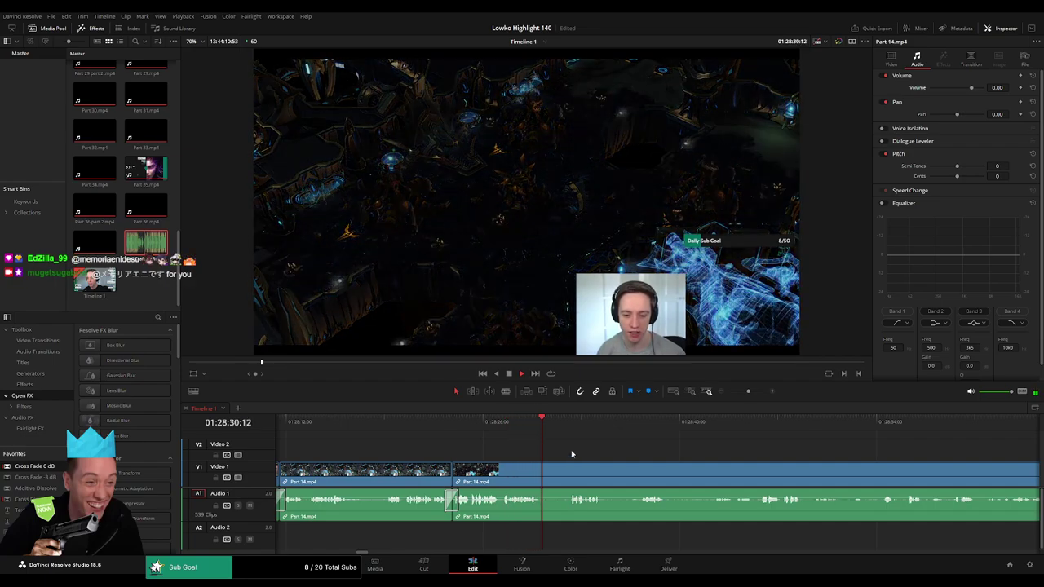
# Re-cut the short piece near 01:28:36, ripple-delete it and play back the joined clips
pyautogui.click(548, 451)
pyautogui.hscroll(3, 548, 451)
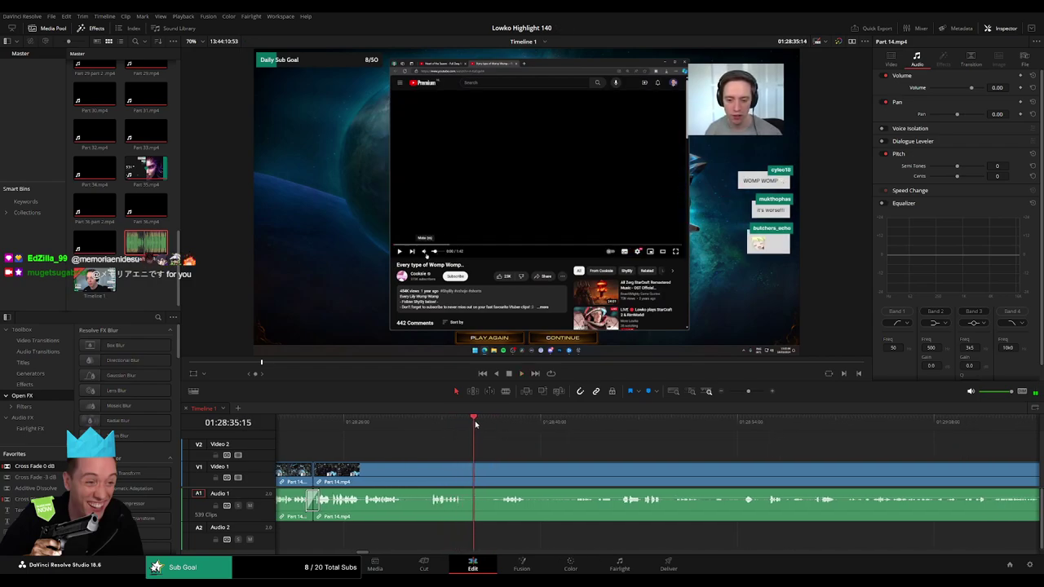
pyautogui.press('b')
pyautogui.click(463, 471)
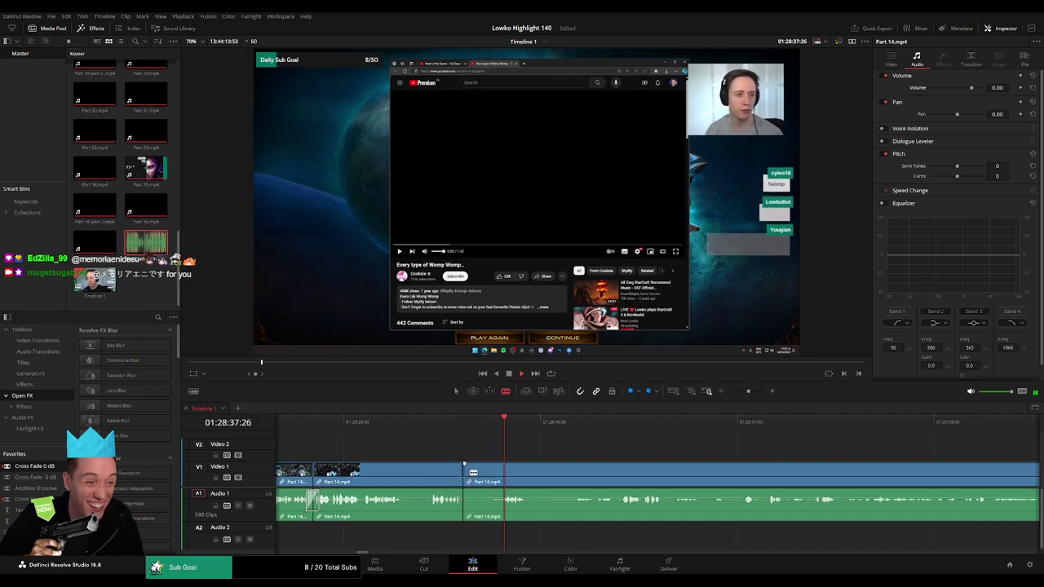
pyautogui.click(502, 472)
pyautogui.press('a')
pyautogui.click(485, 477)
pyautogui.press('Delete')
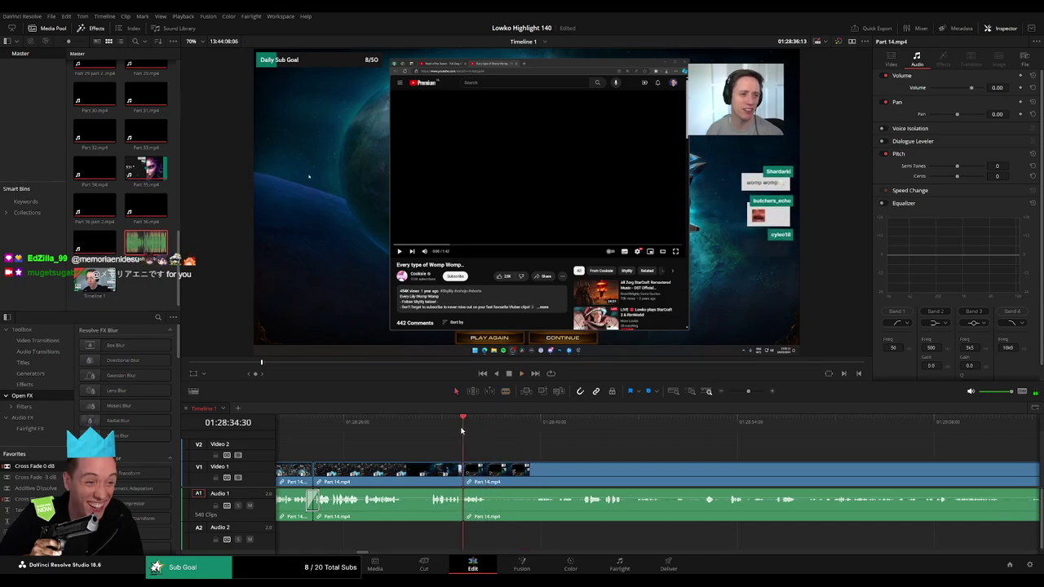
pyautogui.press('space')
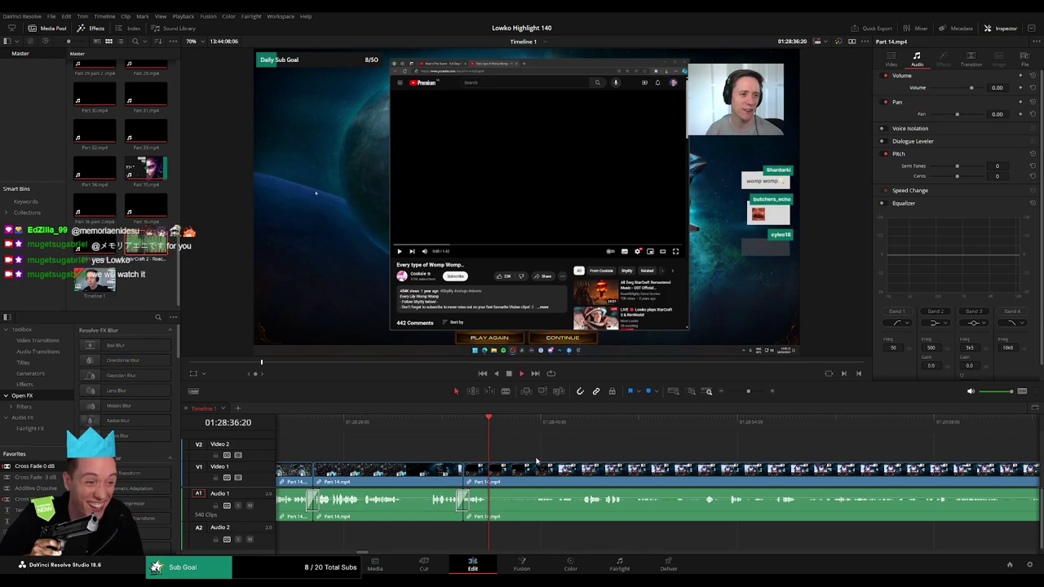
pyautogui.moveTo(496, 471); pyautogui.dragTo(517, 471)
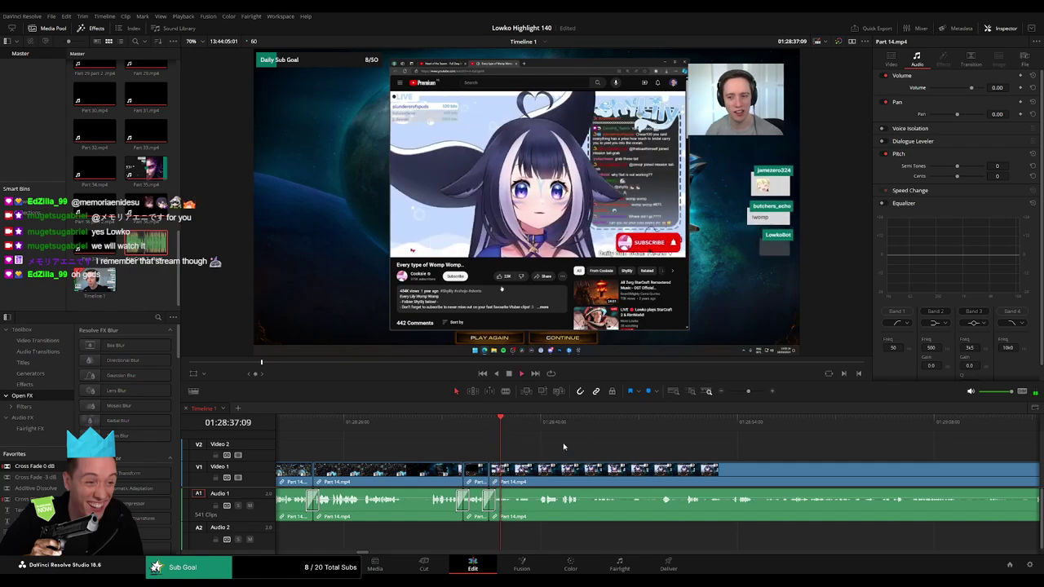
pyautogui.scroll(-3, 483, 451)
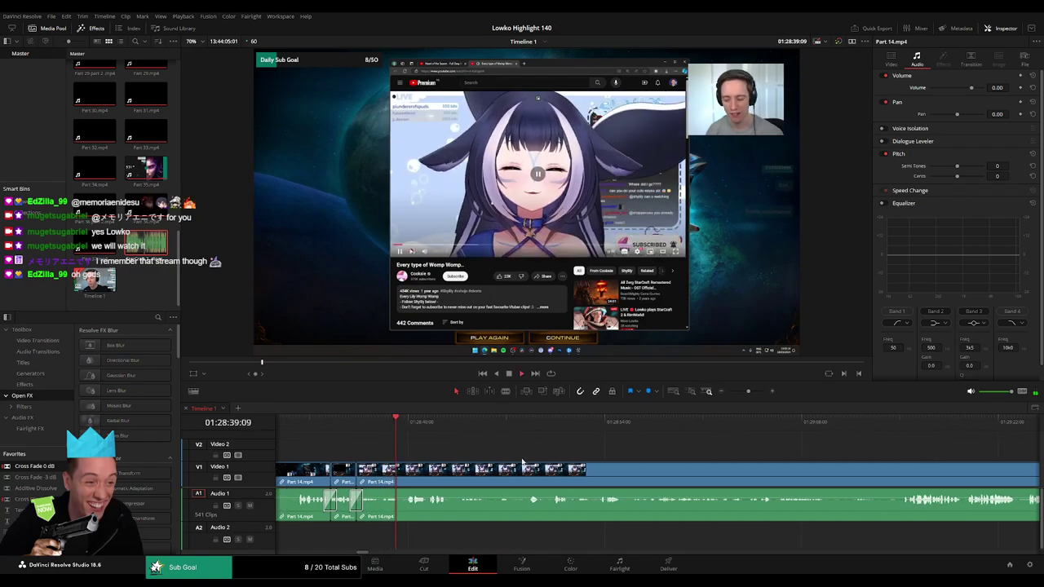
pyautogui.scroll(-2, 469, 454)
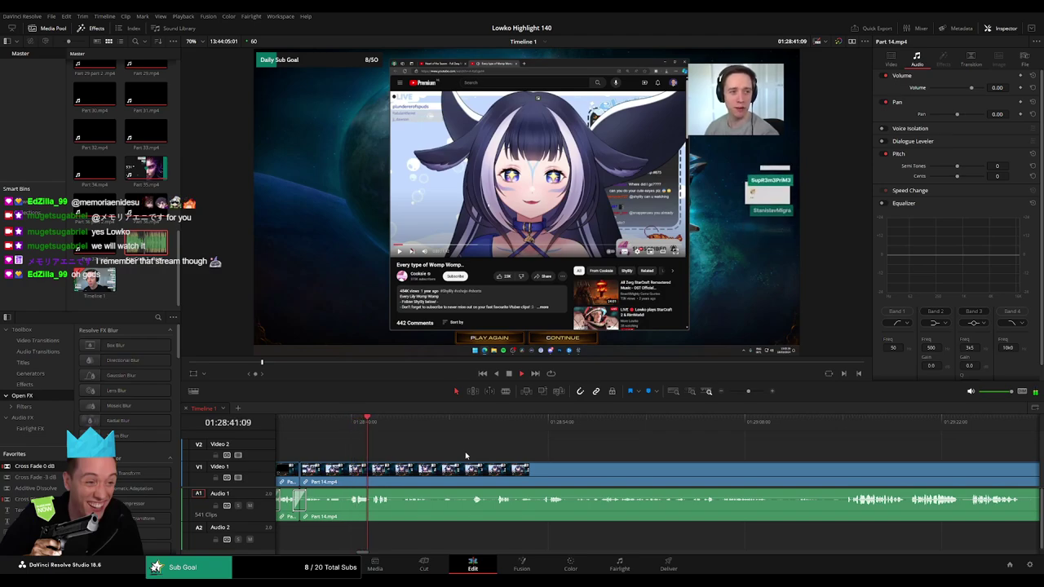
pyautogui.scroll(-1, 433, 455)
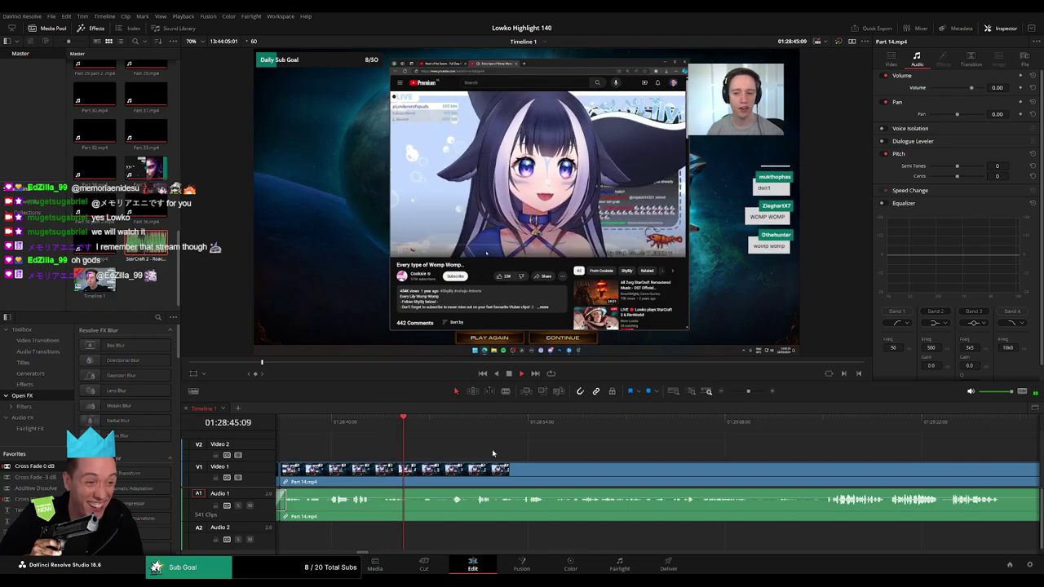
pyautogui.scroll(-2, 459, 450)
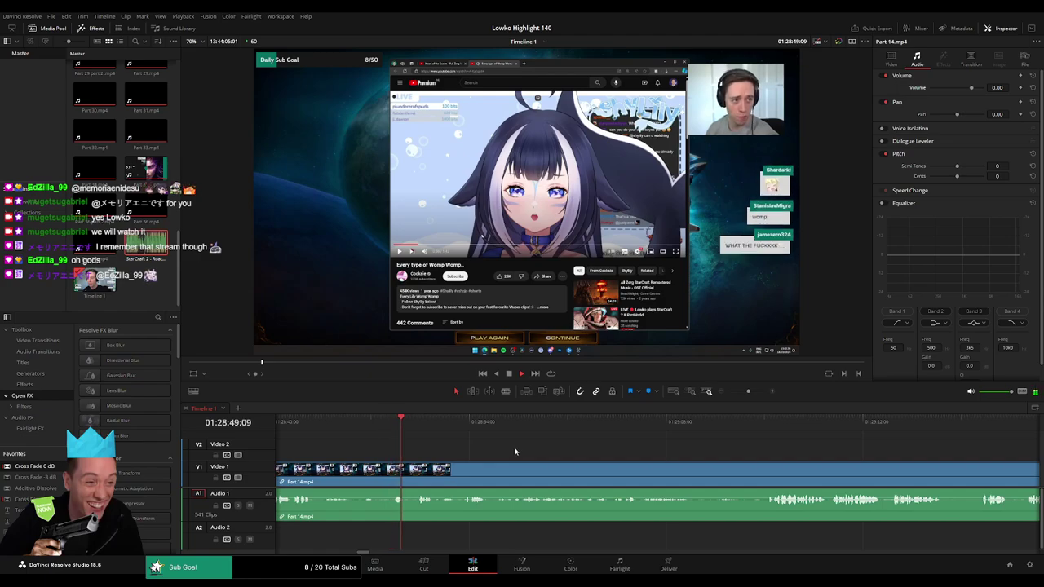
pyautogui.scroll(-2, 515, 451)
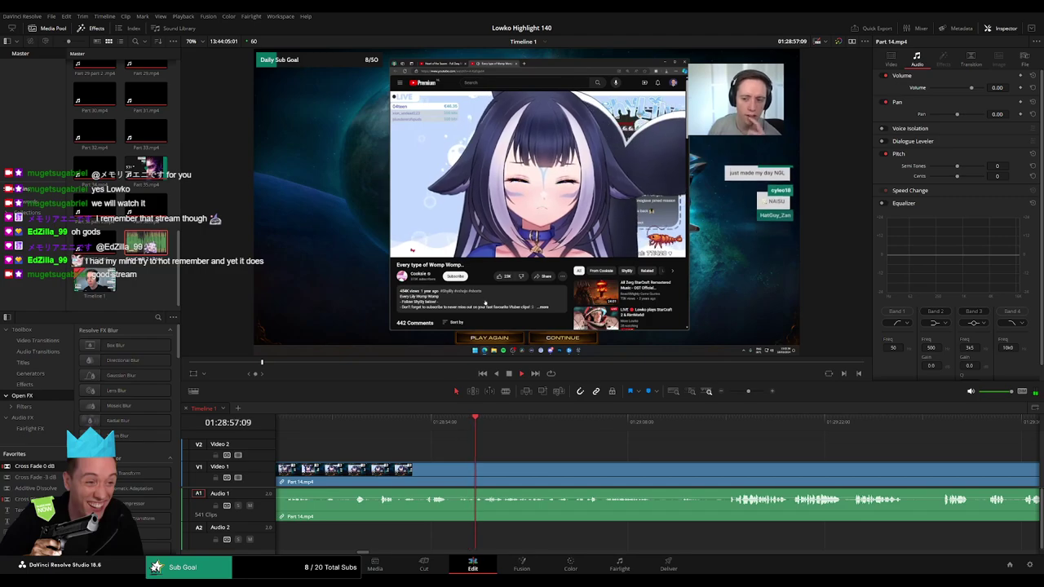
pyautogui.hscroll(2, 618, 463)
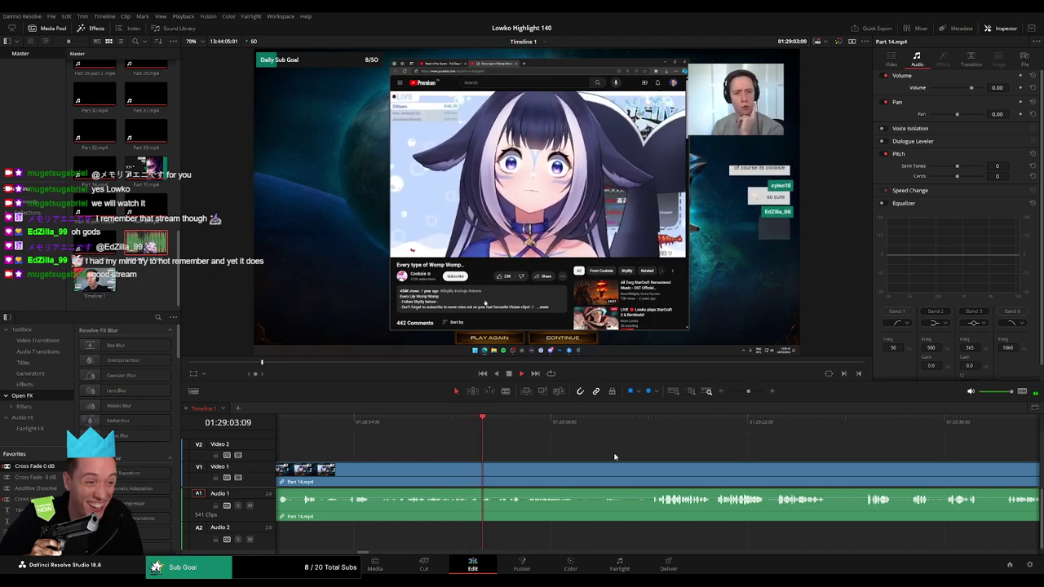
pyautogui.hscroll(1, 571, 453)
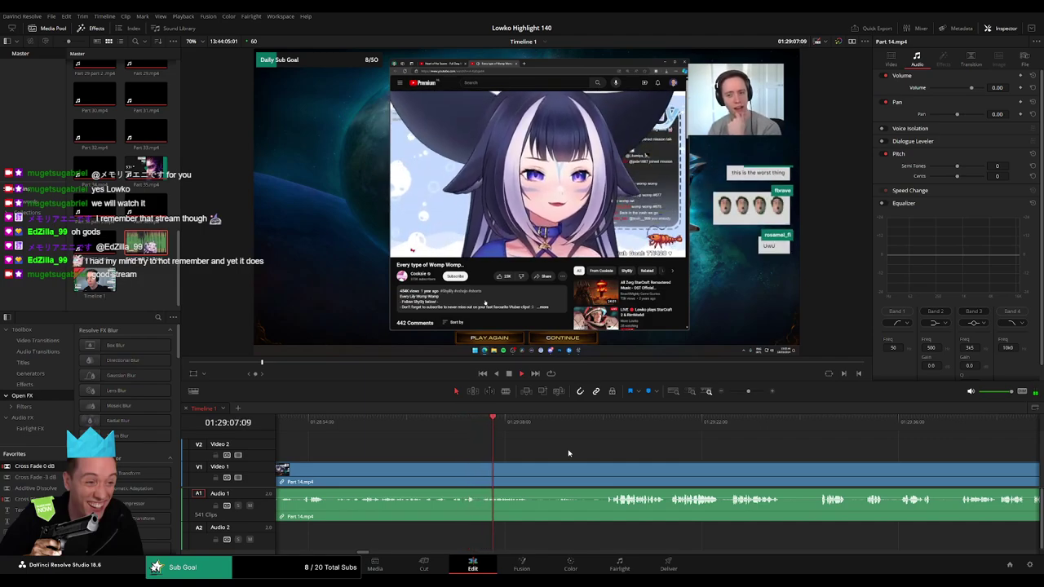
pyautogui.hscroll(2, 563, 450)
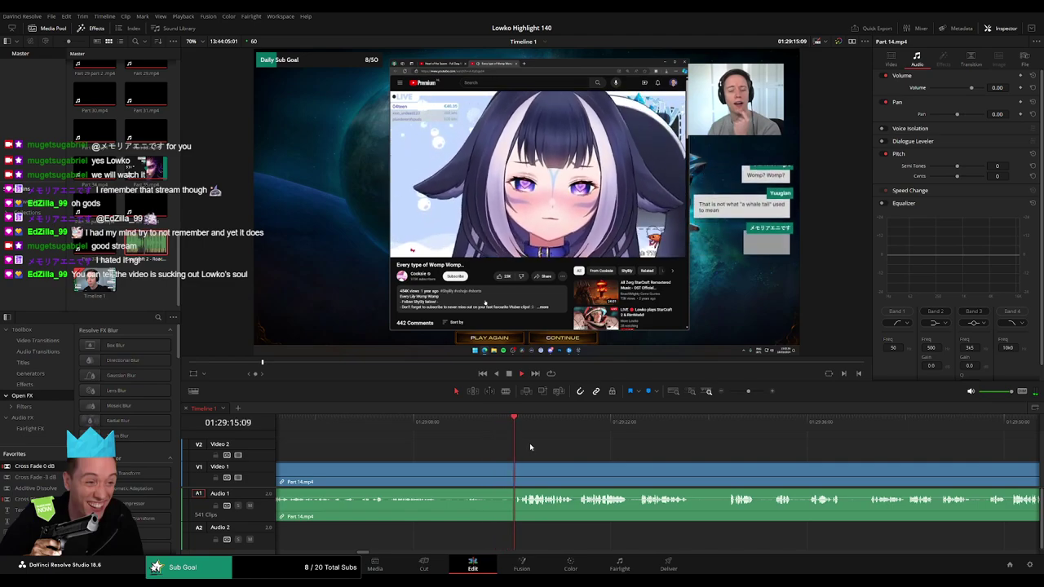
pyautogui.hscroll(1, 545, 450)
pyautogui.hscroll(1, 538, 447)
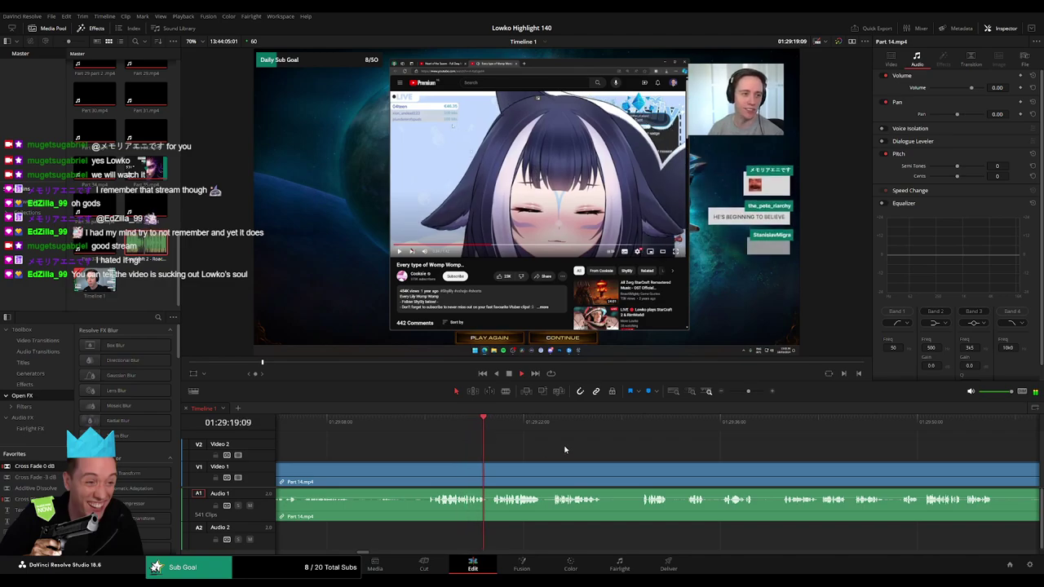
pyautogui.hscroll(1, 555, 453)
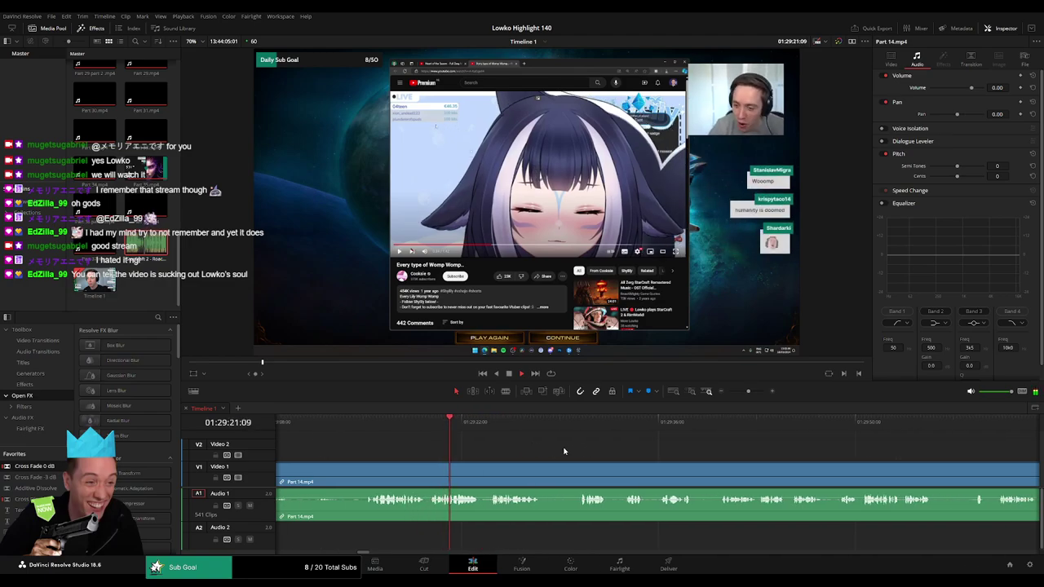
pyautogui.scroll(2, 652, 421)
# Split Part 14 at two points near 01:29:21 and mute the middle audio piece
pyautogui.click(412, 422)
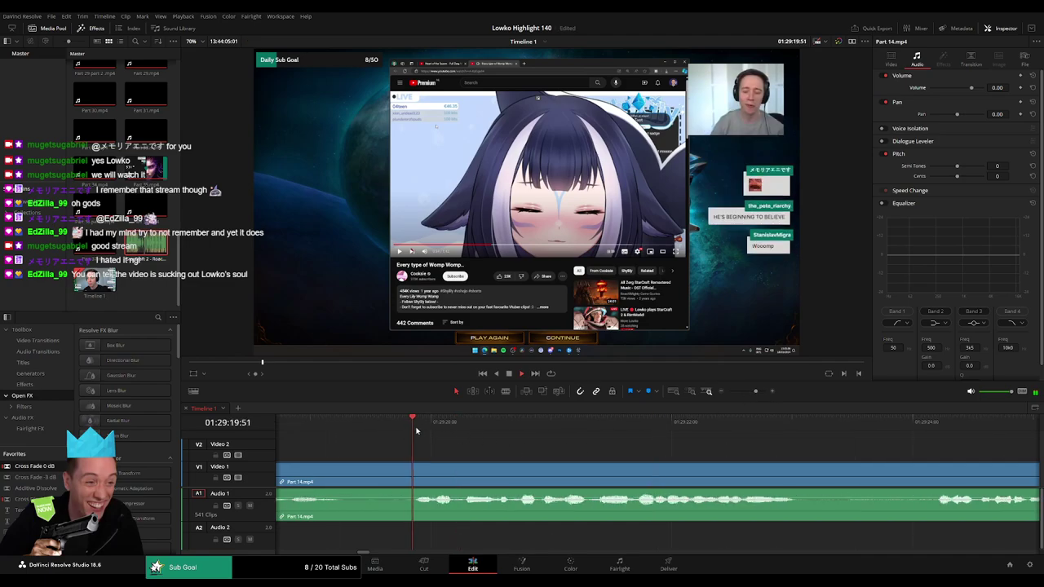
pyautogui.click(505, 422)
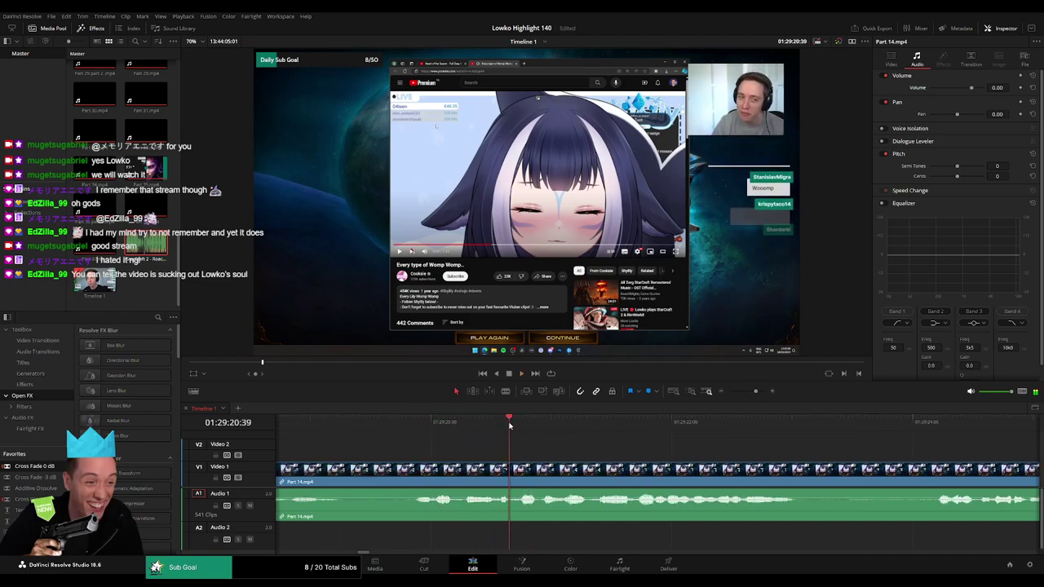
pyautogui.hotkey('ctrl', 'b')
pyautogui.click(563, 422)
pyautogui.hotkey('ctrl', 'b')
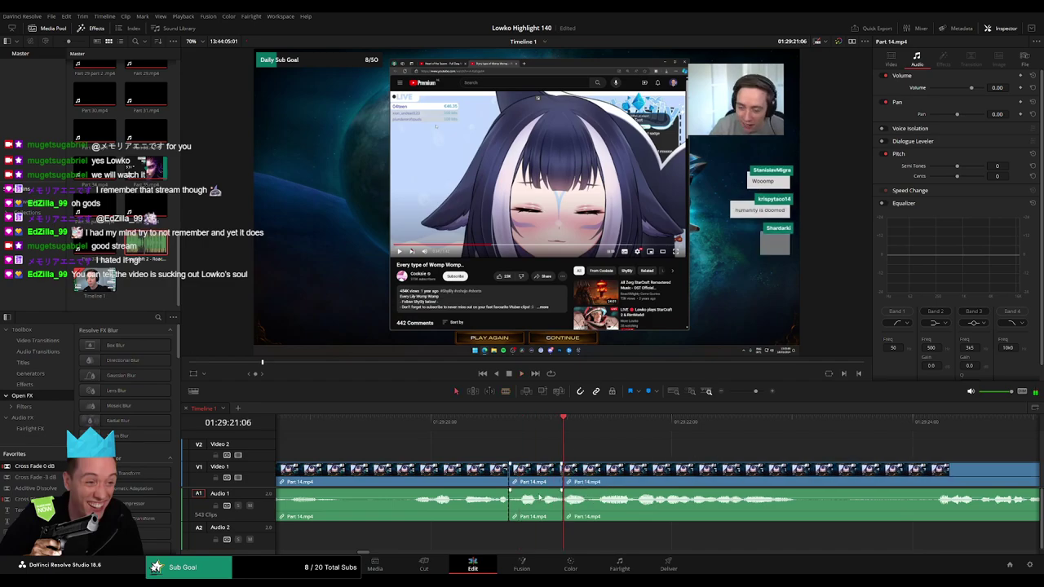
pyautogui.hotkey('ctrl', 'alt', '-')
# Place StarCraft 2 - Roach Quotes.mp3 on Audio 2 at -23 dB and play it back
pyautogui.moveTo(250, 276)
pyautogui.mouseDown()
pyautogui.moveTo(592, 542)
pyautogui.moveTo(561, 542)
pyautogui.mouseUp()
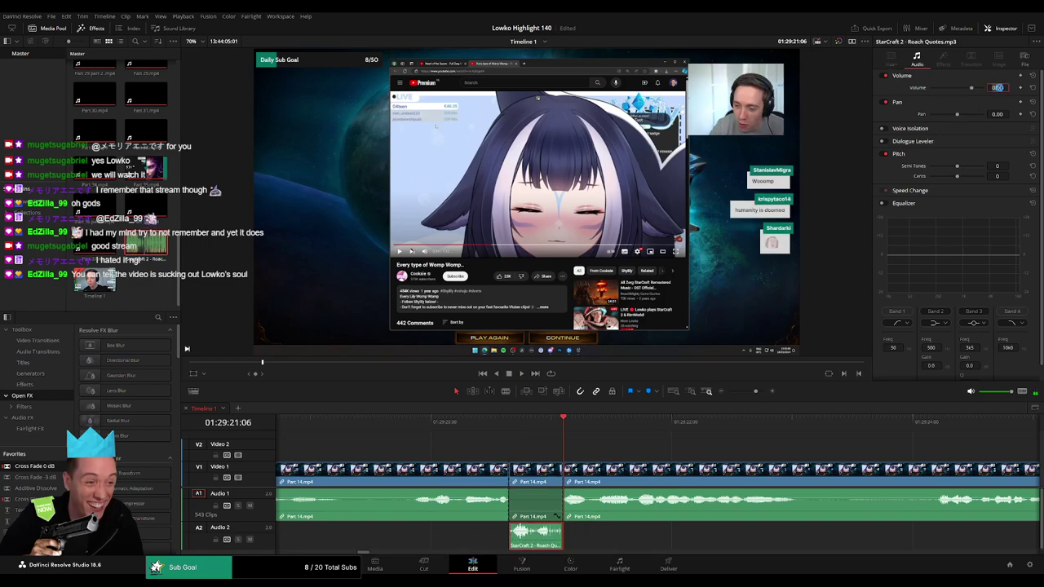
pyautogui.moveTo(752, 390); pyautogui.dragTo(749, 390)
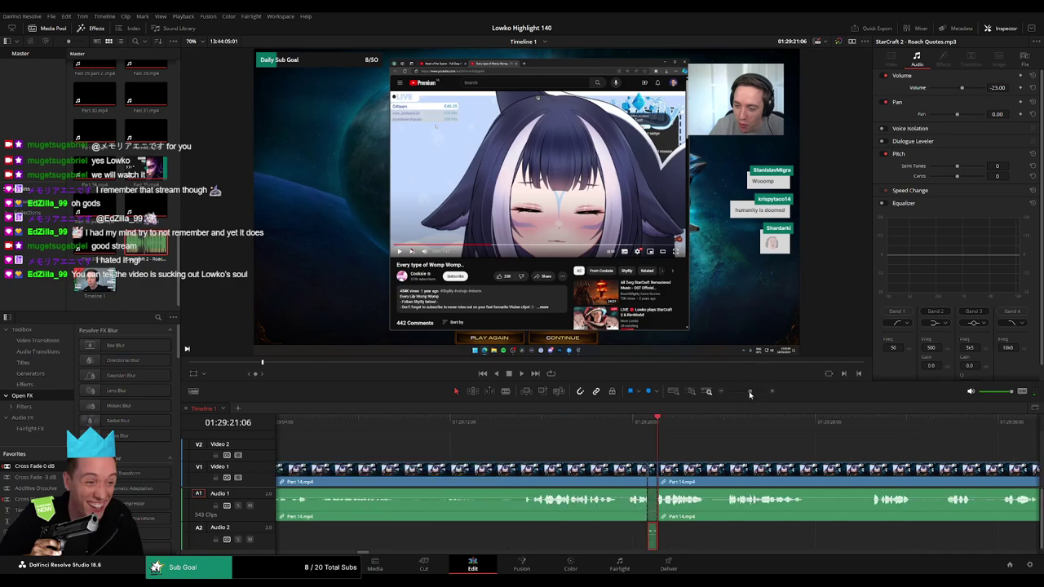
pyautogui.press('space')
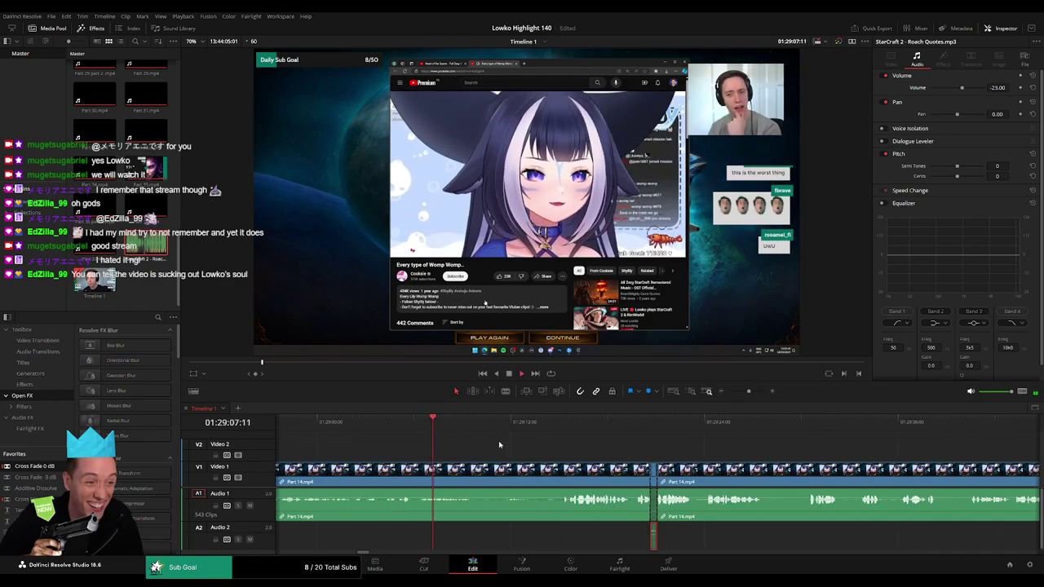
pyautogui.click(498, 445)
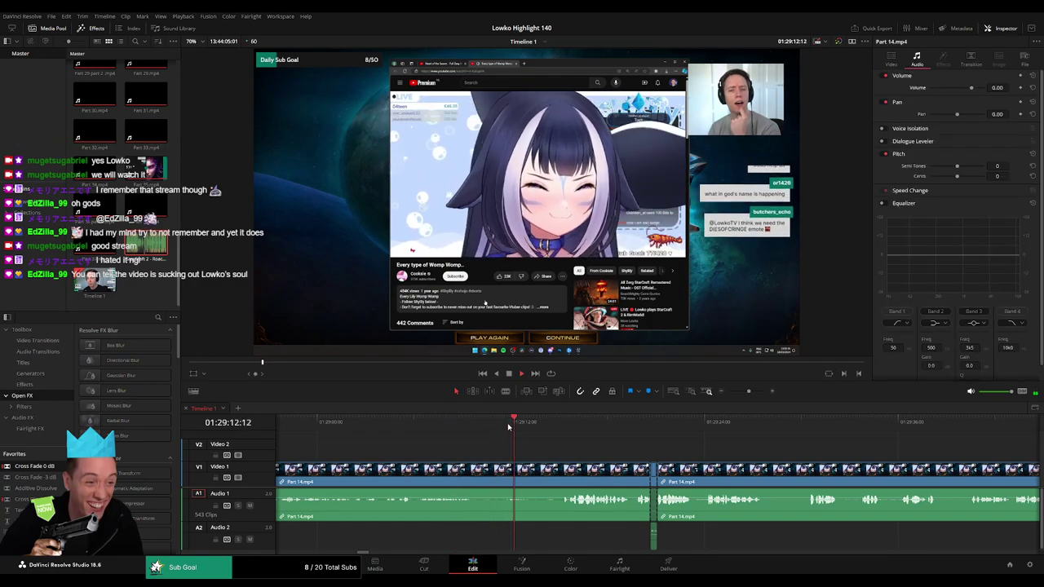
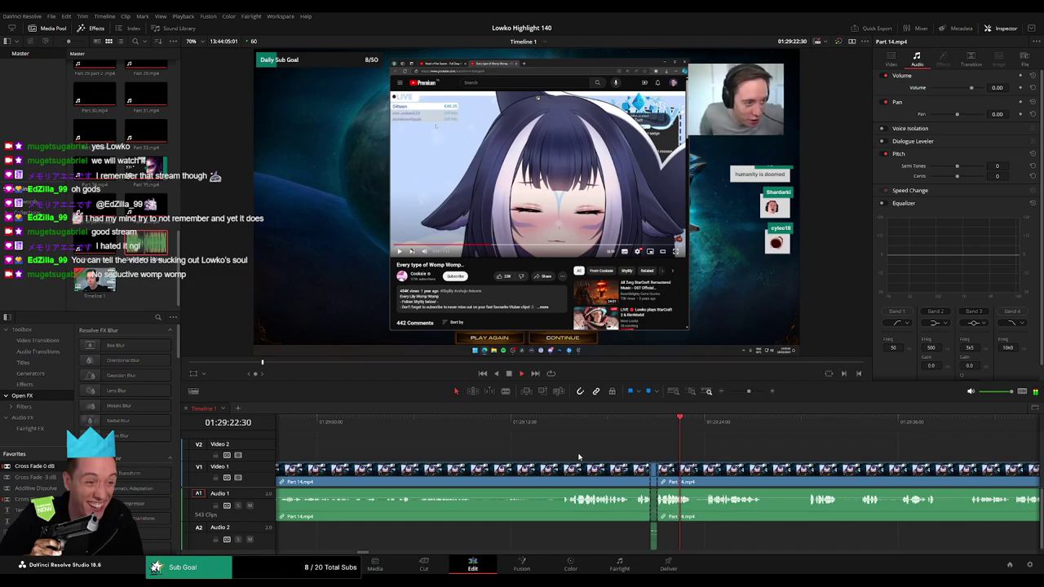
# Review the Part 14 footage around 01:28:39–01:28:48 to find the unwanted material
pyautogui.hscroll(-3, 467, 448)
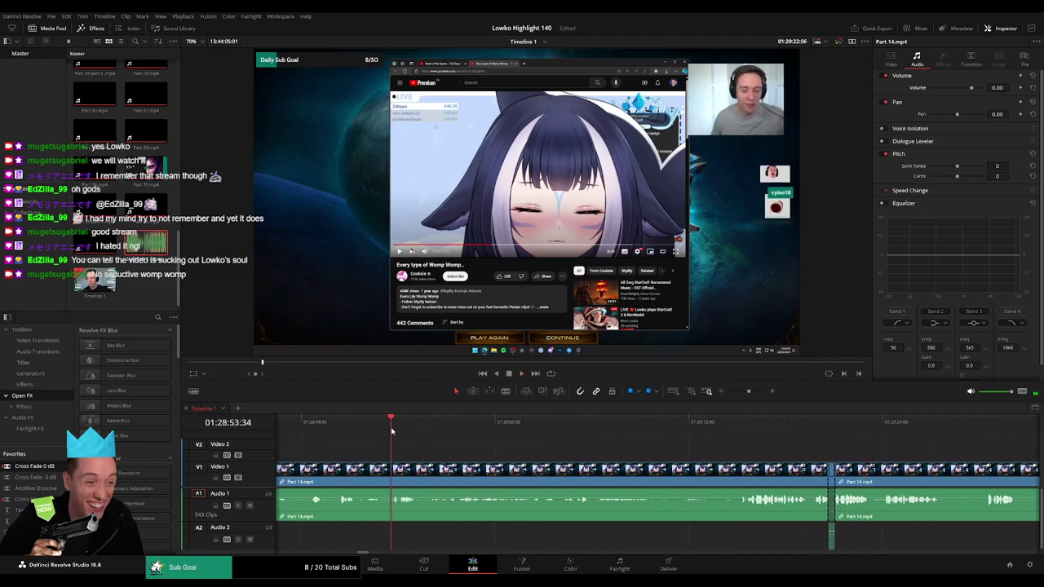
pyautogui.hscroll(-2, 392, 432)
pyautogui.click(449, 433)
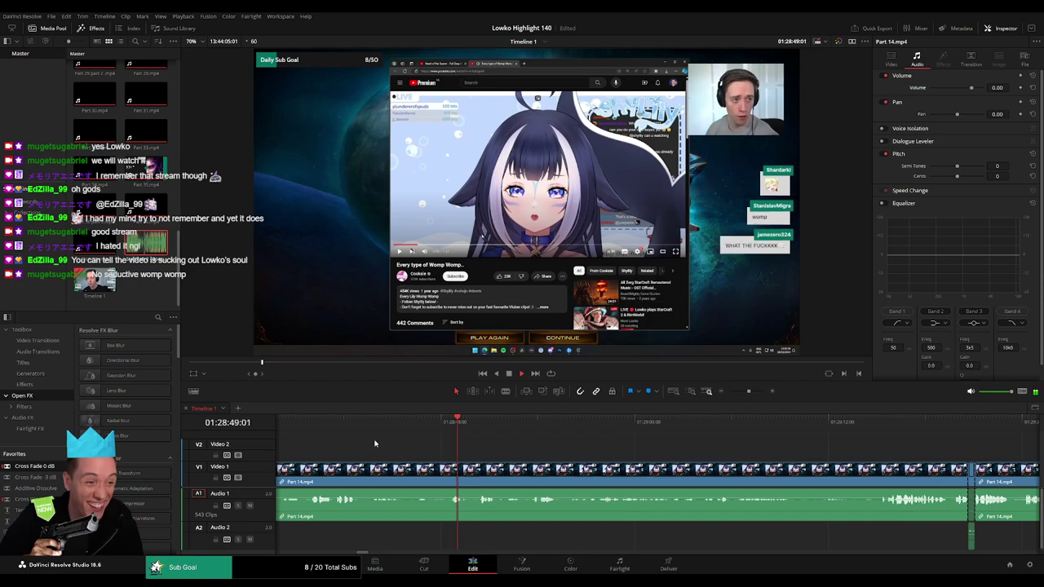
pyautogui.moveTo(334, 427); pyautogui.dragTo(355, 429)
pyautogui.hscroll(-3, 487, 441)
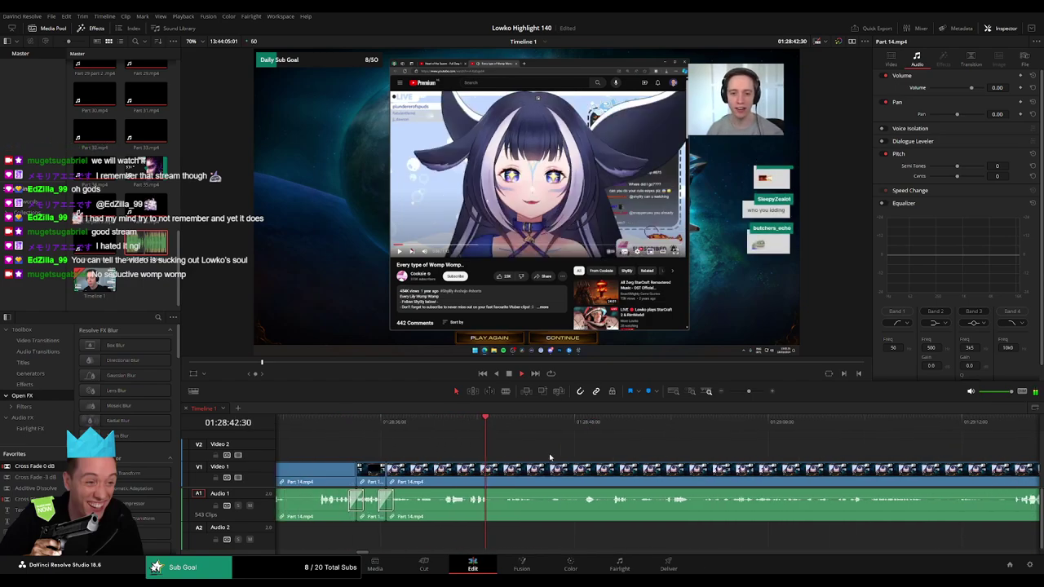
pyautogui.click(478, 423)
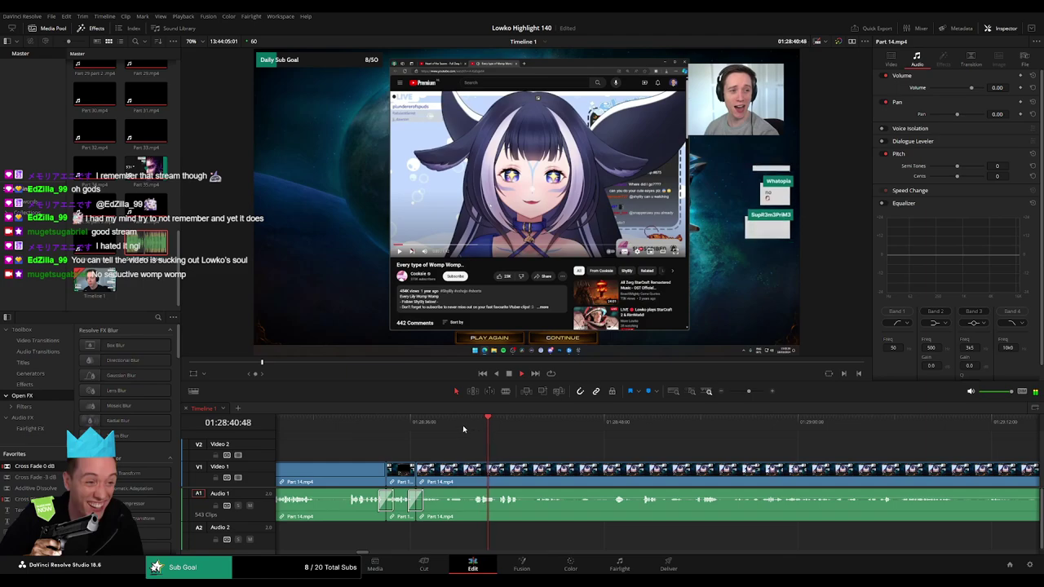
pyautogui.click(470, 425)
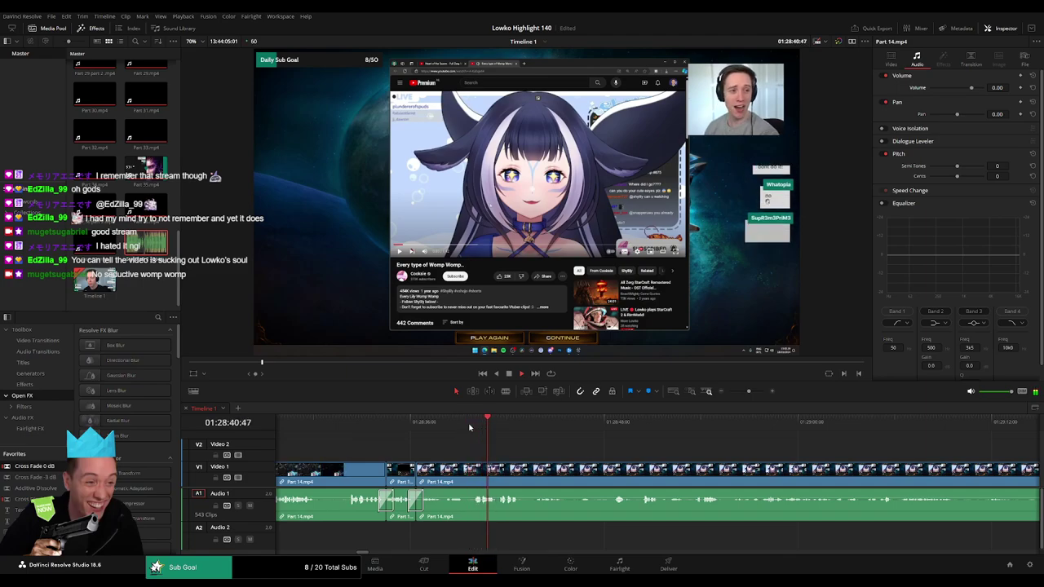
pyautogui.moveTo(445, 427); pyautogui.dragTo(471, 427)
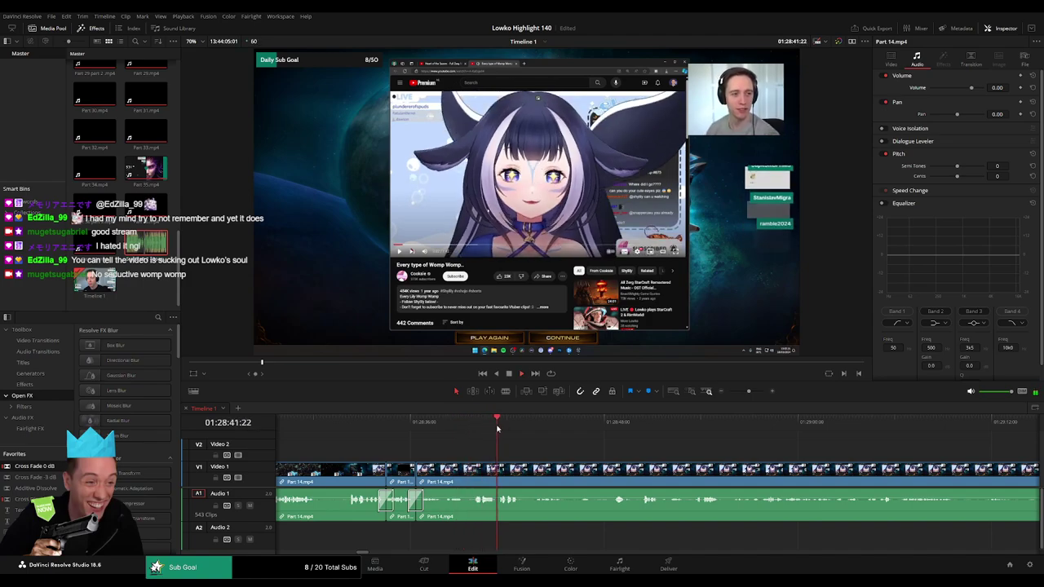
# Scrub forward and rewatch the moment around 01:29:04–01:29:05
pyautogui.hscroll(3, 531, 444)
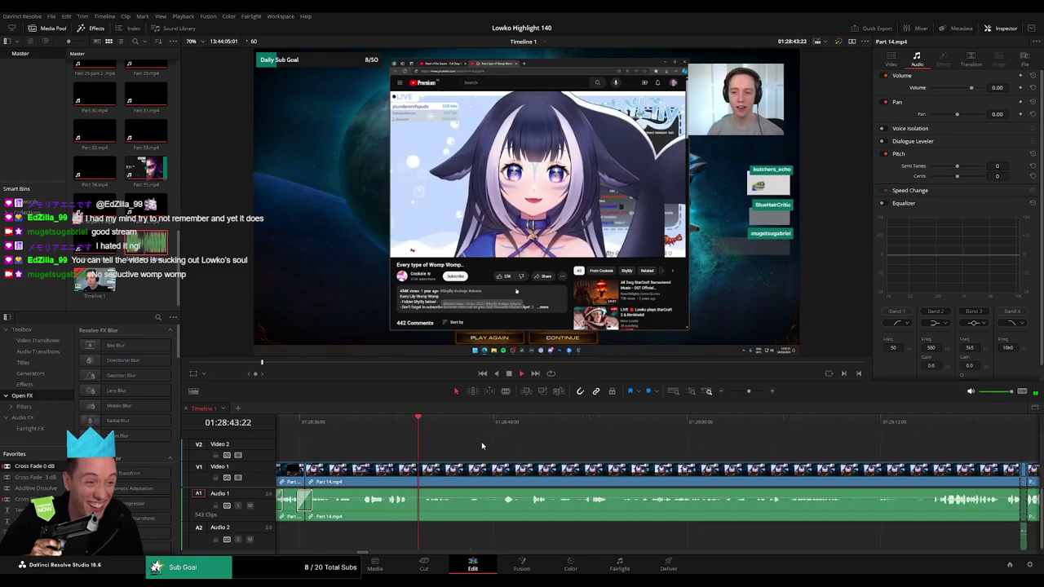
pyautogui.hscroll(2, 489, 445)
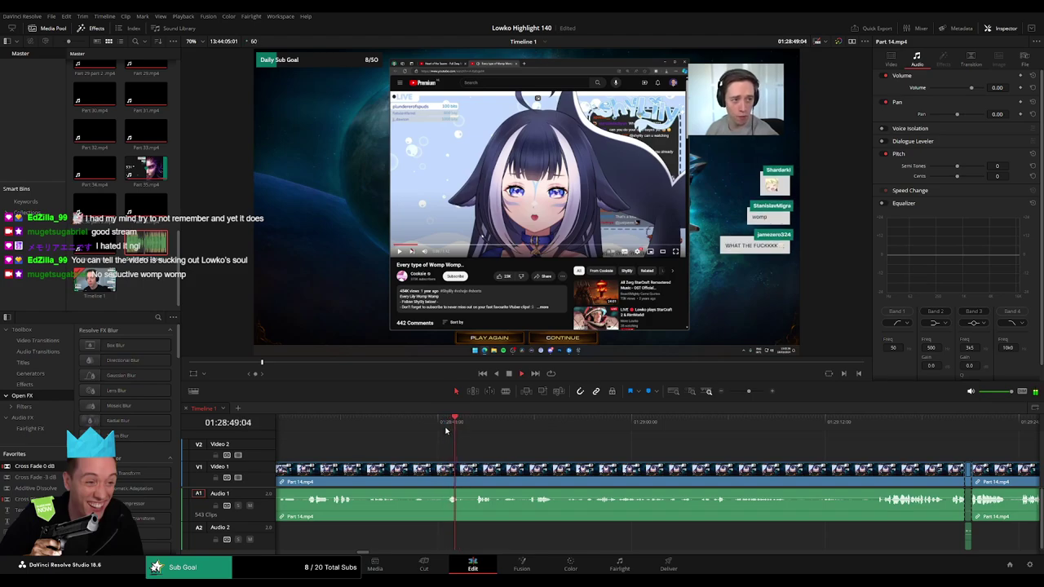
pyautogui.hscroll(2, 483, 439)
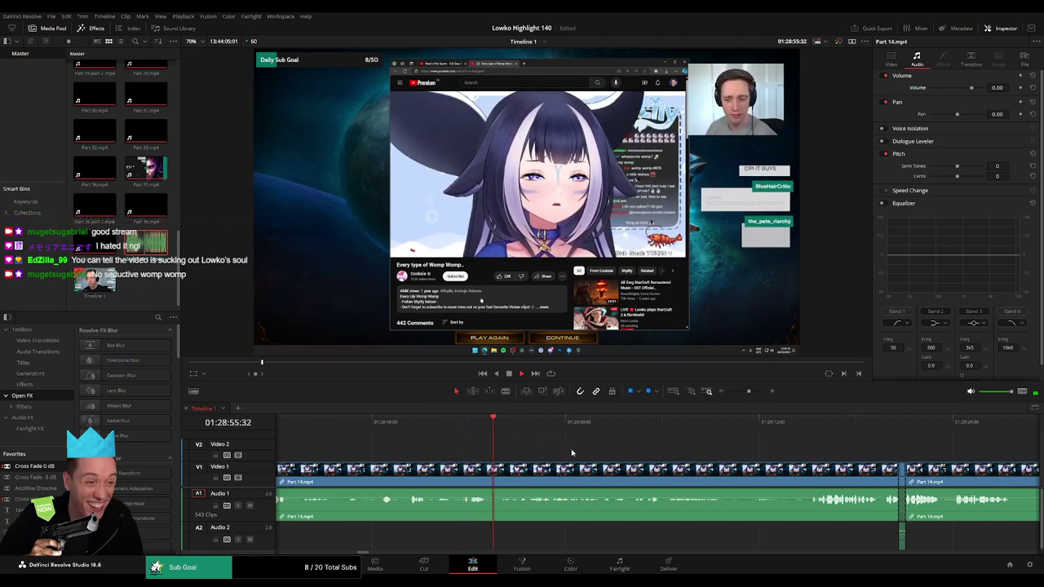
pyautogui.hscroll(3, 469, 436)
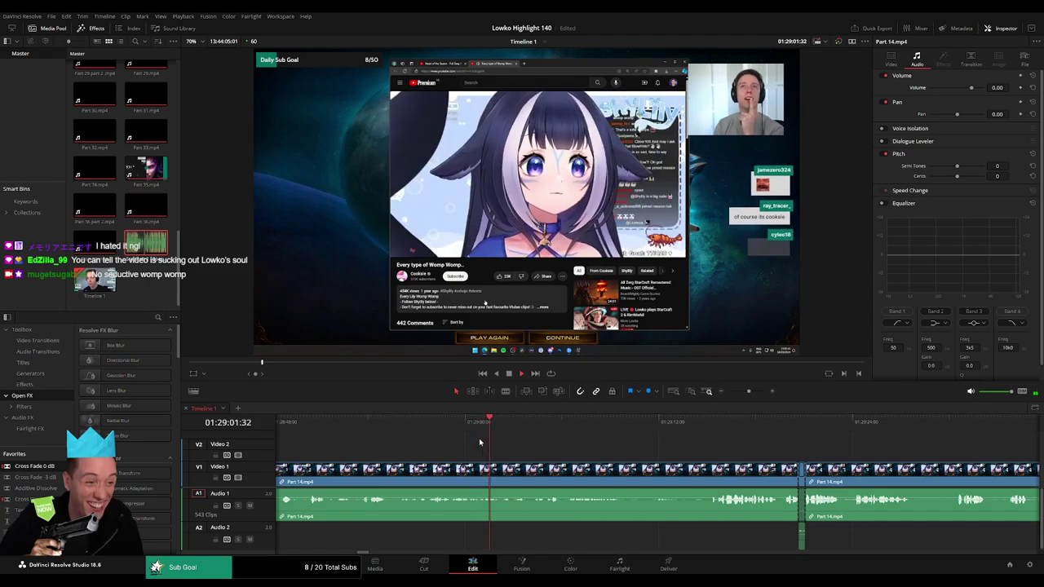
pyautogui.hscroll(2, 540, 438)
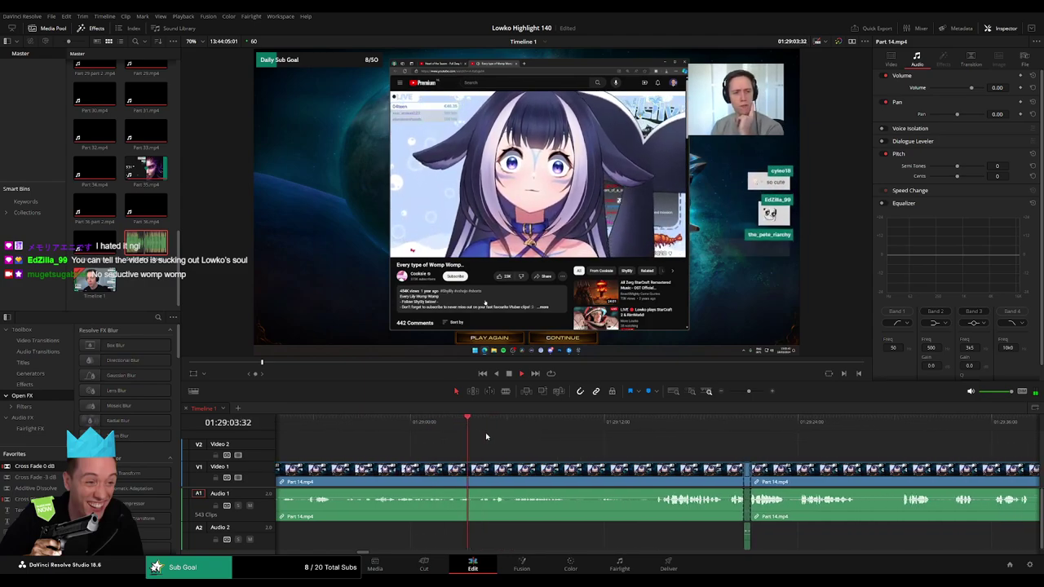
pyautogui.moveTo(486, 432); pyautogui.dragTo(463, 425)
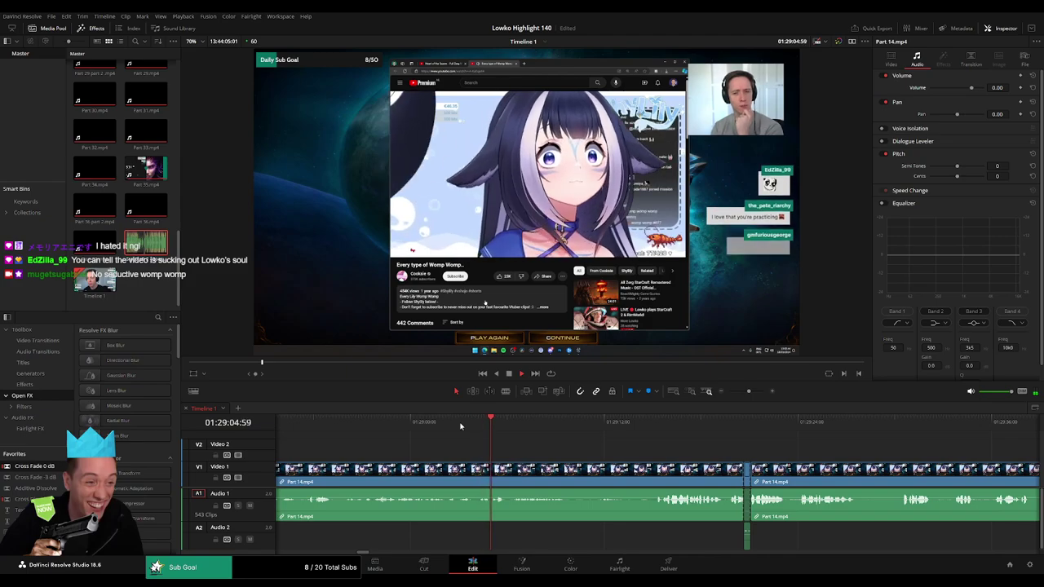
pyautogui.click(491, 425)
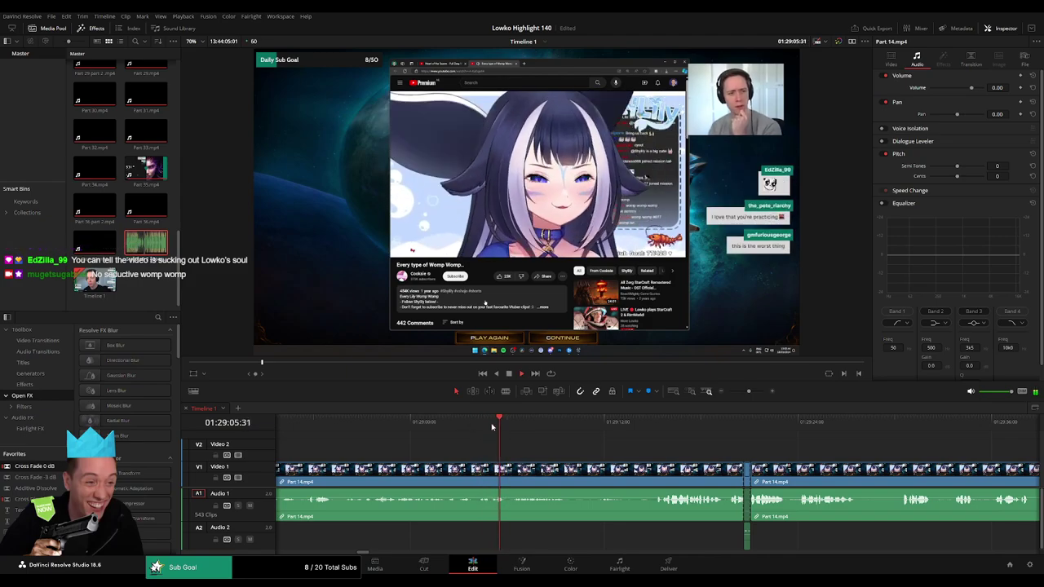
pyautogui.click(493, 425)
pyautogui.click(489, 426)
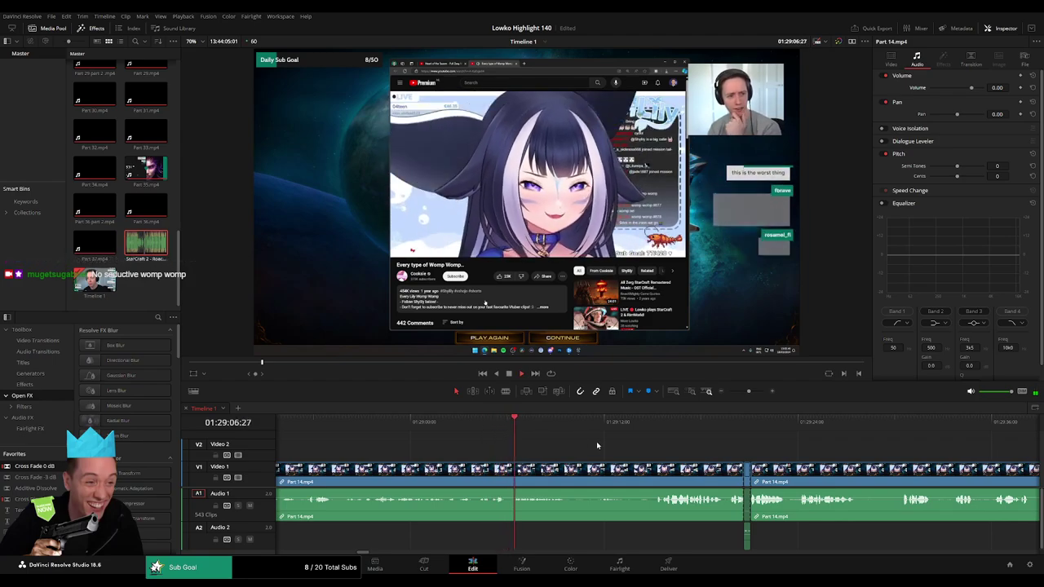
pyautogui.hscroll(3, 625, 445)
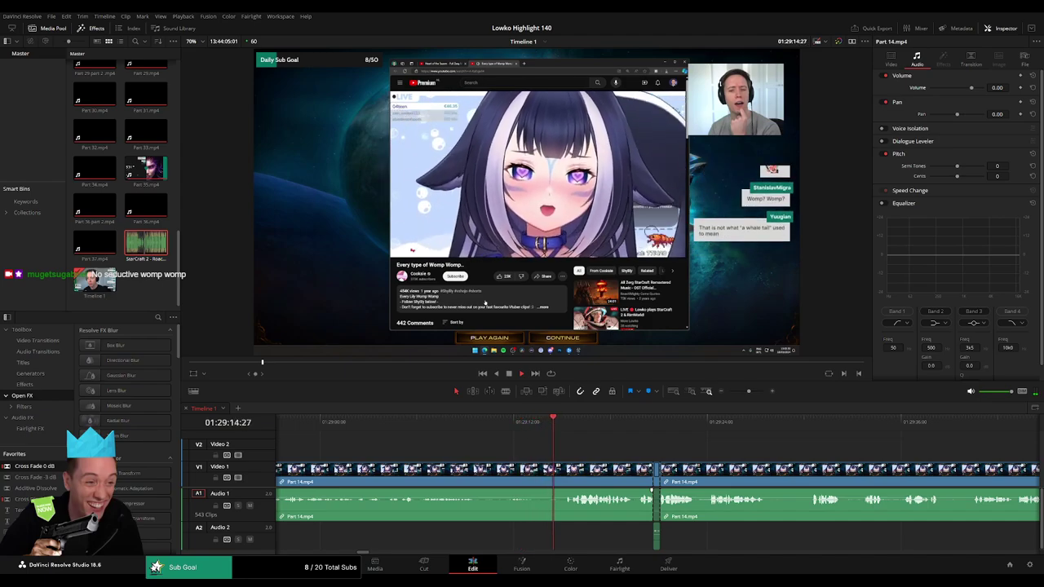
pyautogui.hscroll(3, 496, 436)
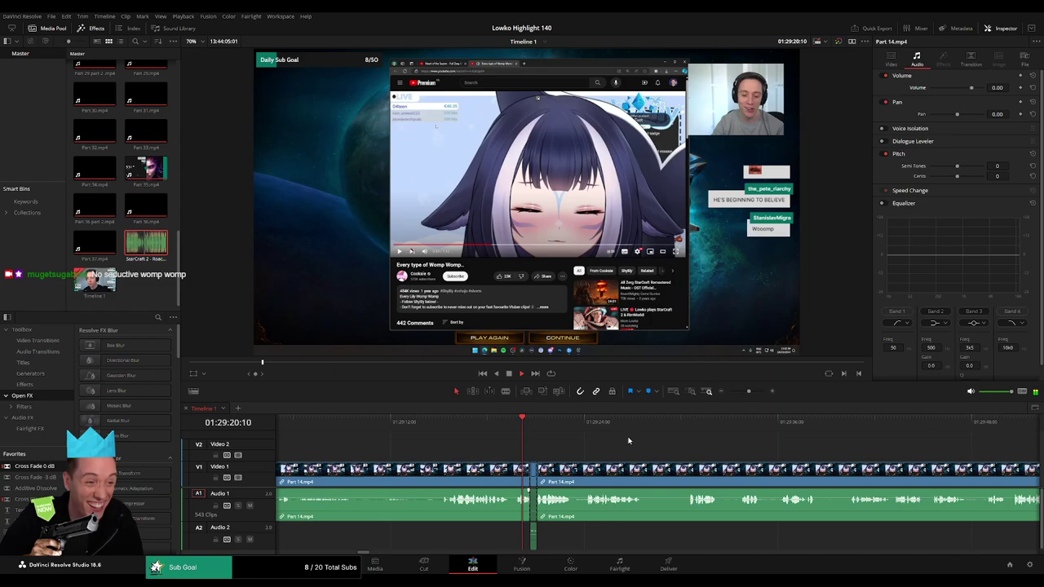
pyautogui.hscroll(3, 636, 441)
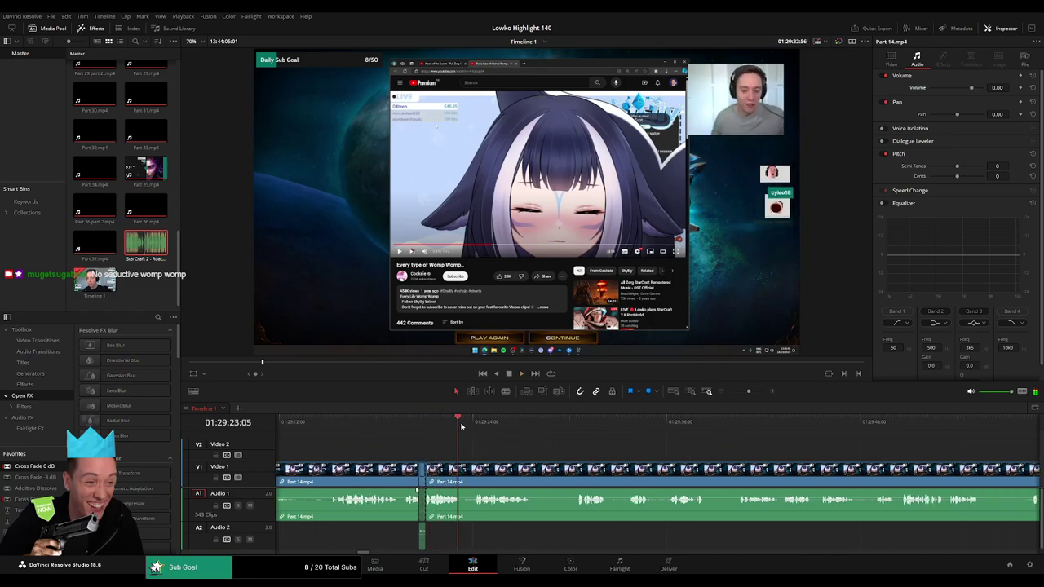
# Blade the Part 14 clip, trim its edge near 01:29:29, and delete the unwanted section
pyautogui.click(464, 472)
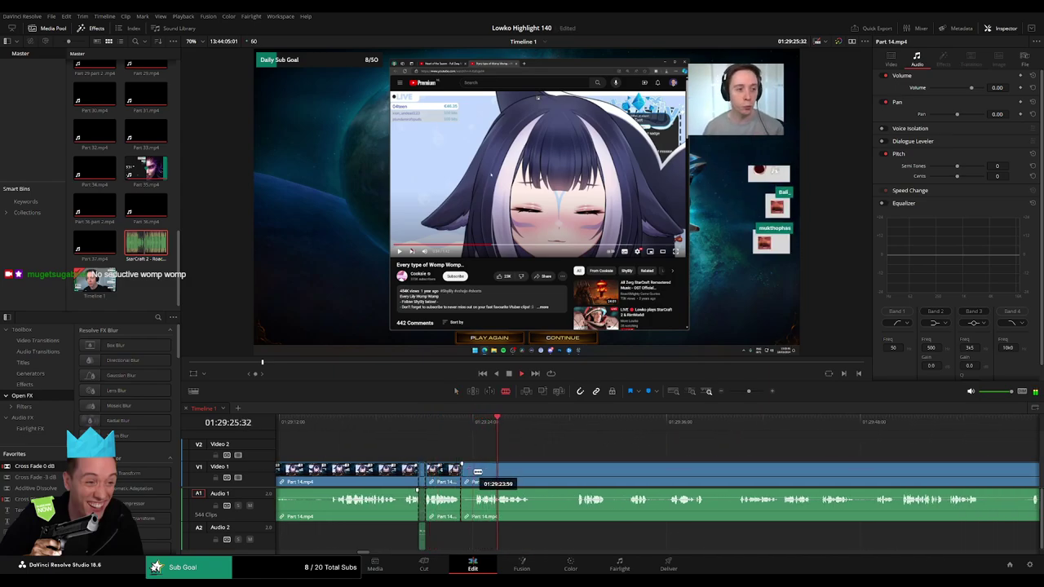
pyautogui.press('a')
pyautogui.hscroll(2, 474, 457)
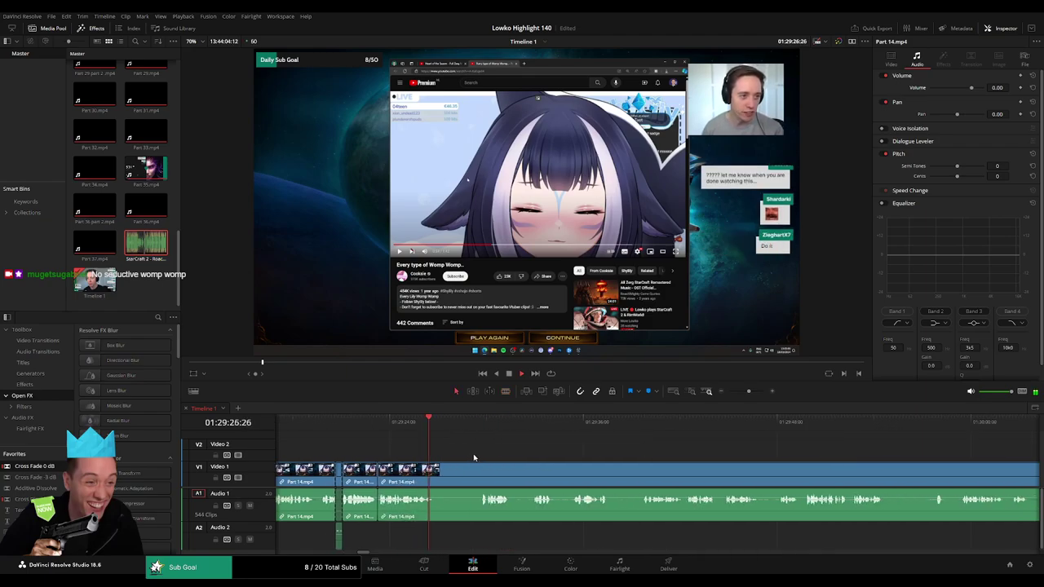
pyautogui.click(467, 426)
pyautogui.moveTo(432, 463); pyautogui.dragTo(471, 467)
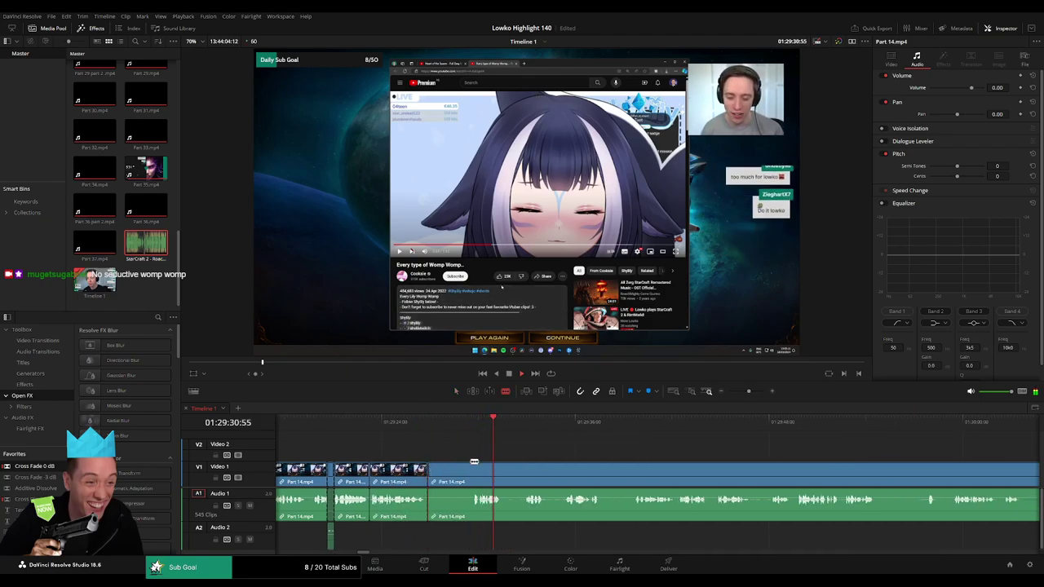
pyautogui.press('Delete')
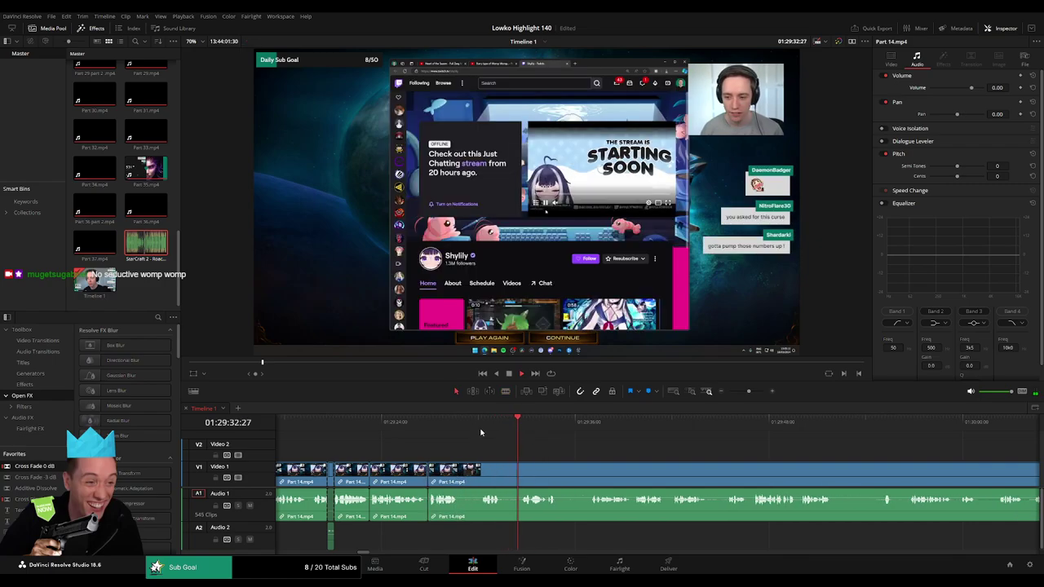
# Trim the next edges near 01:29:30 and 01:29:34 and delete the unwanted piece, leaving no gap
pyautogui.moveTo(457, 516); pyautogui.dragTo(484, 468)
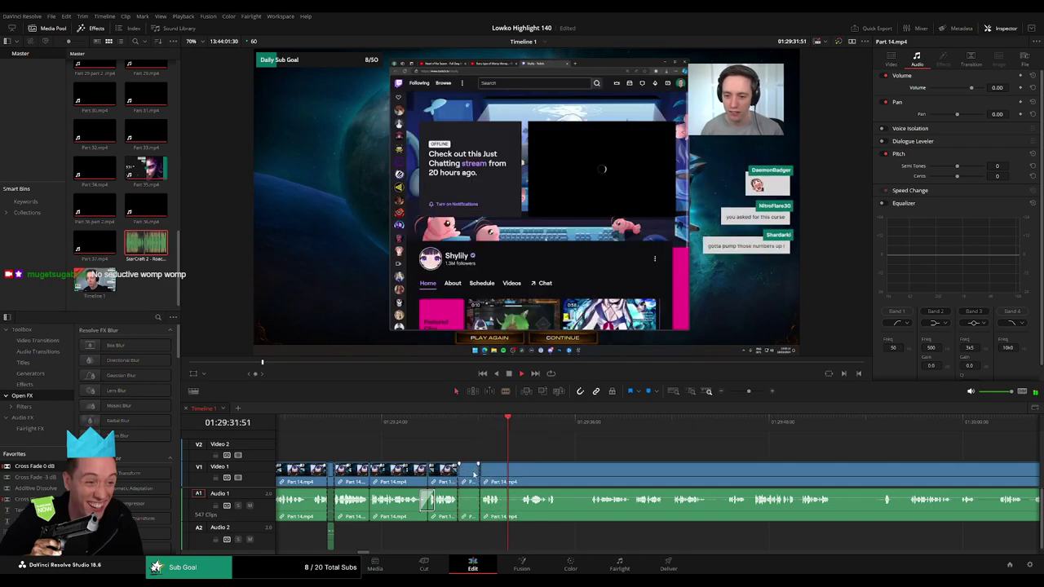
pyautogui.moveTo(484, 469); pyautogui.dragTo(461, 468)
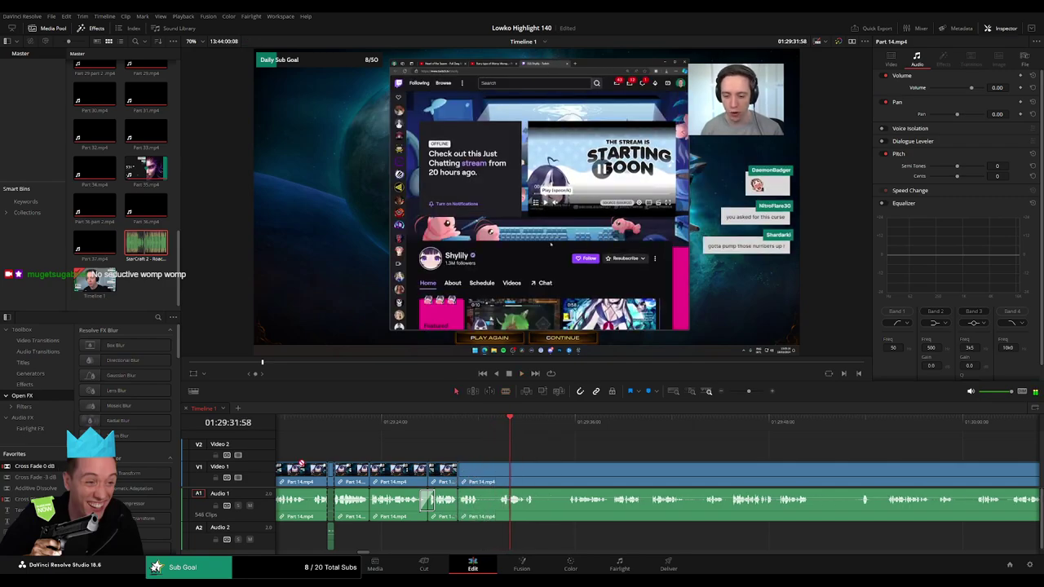
pyautogui.hscroll(3, 461, 462)
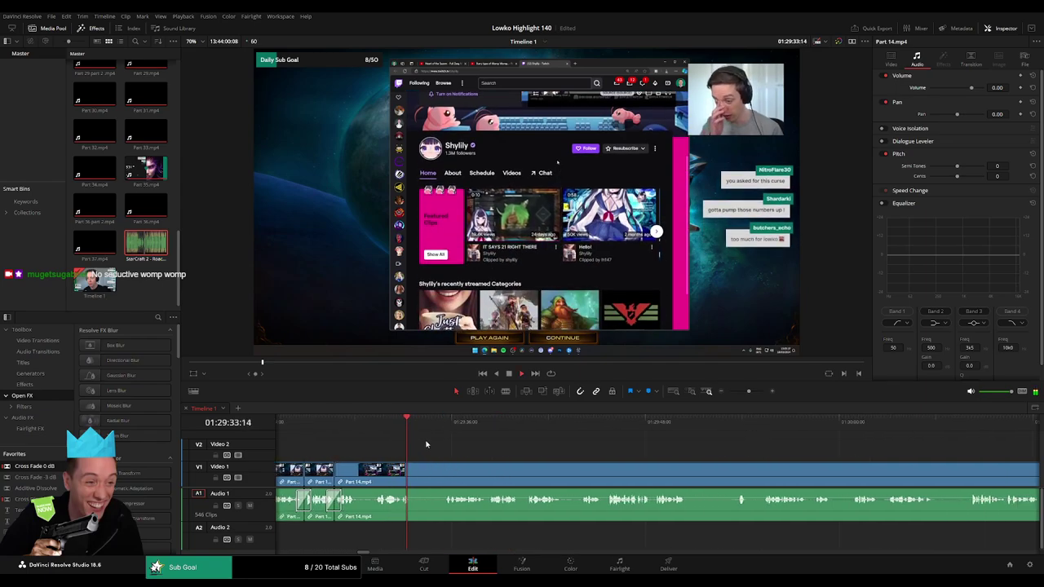
pyautogui.moveTo(411, 471); pyautogui.dragTo(441, 471)
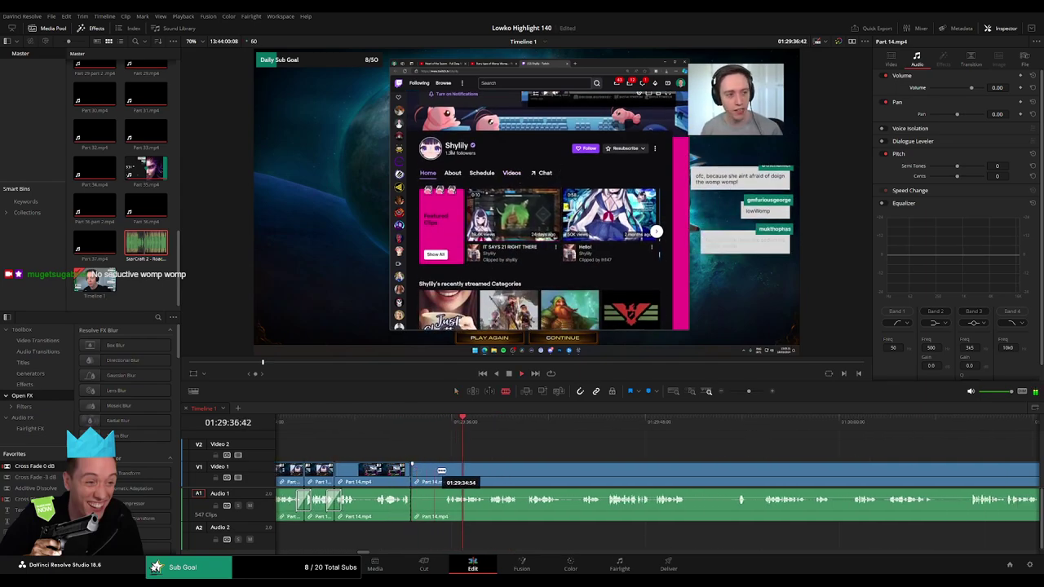
pyautogui.press('Delete')
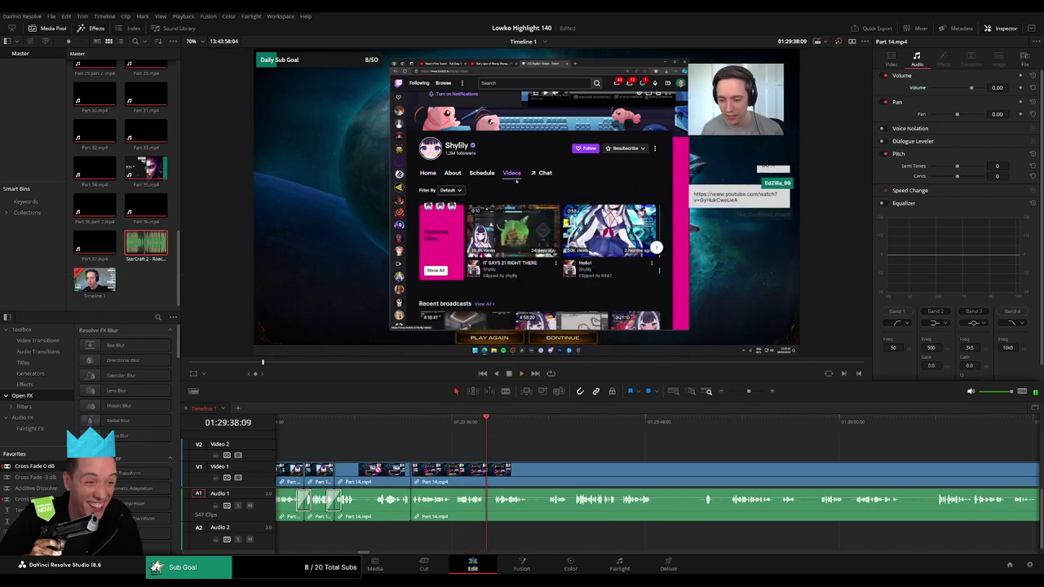
pyautogui.hscroll(3, 472, 451)
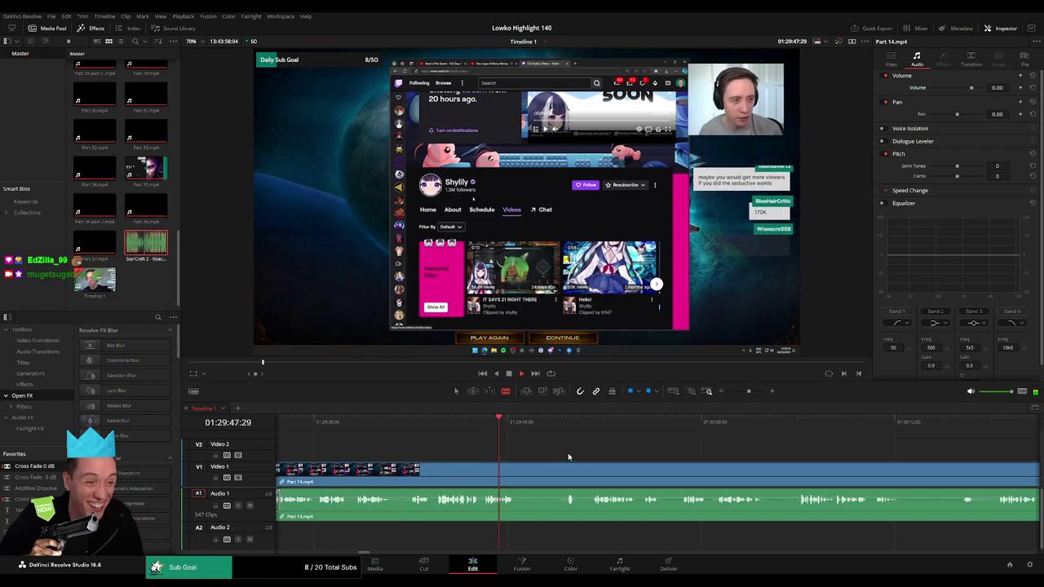
# Cut off a short unwanted piece of Part 14.mp4 and delete it, closing the gap
pyautogui.click(493, 430)
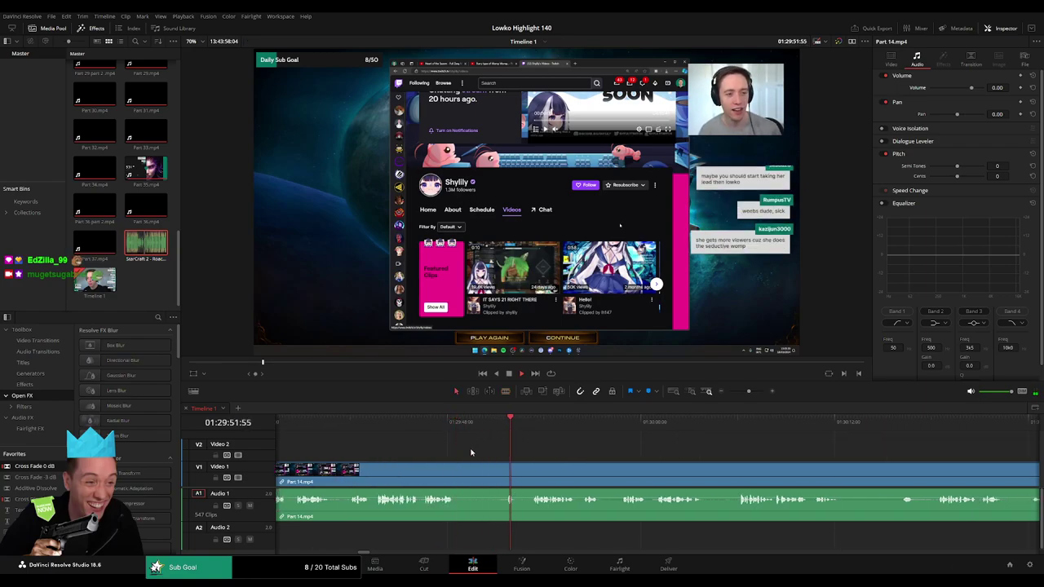
pyautogui.click(533, 469)
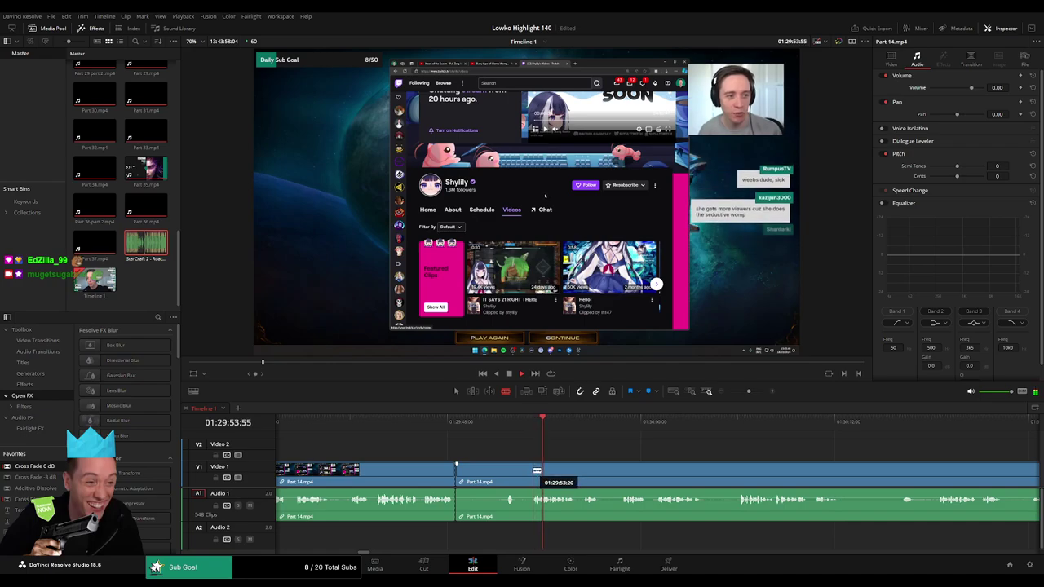
pyautogui.press('a')
pyautogui.click(513, 473)
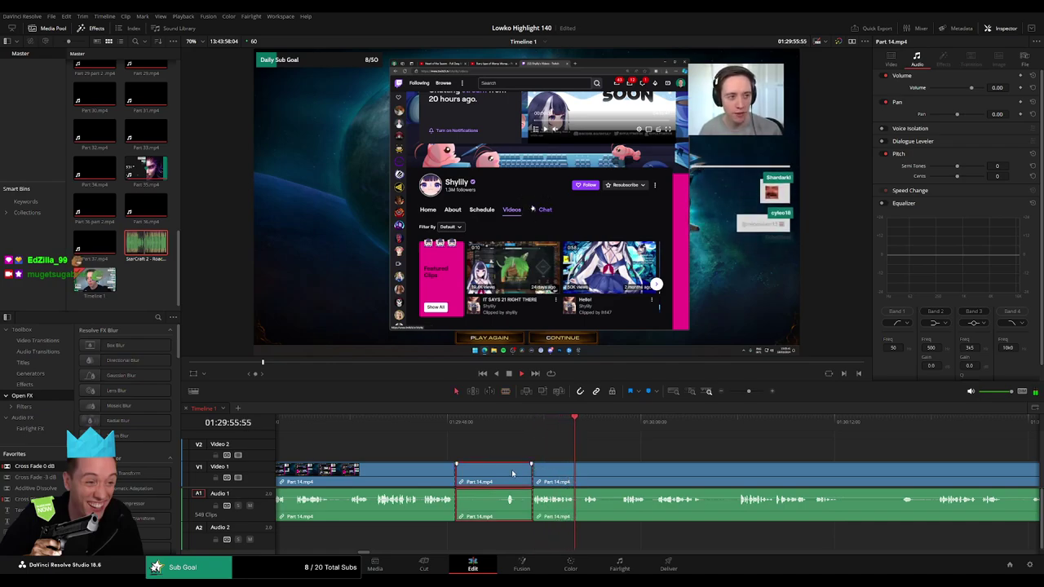
pyautogui.press('Delete')
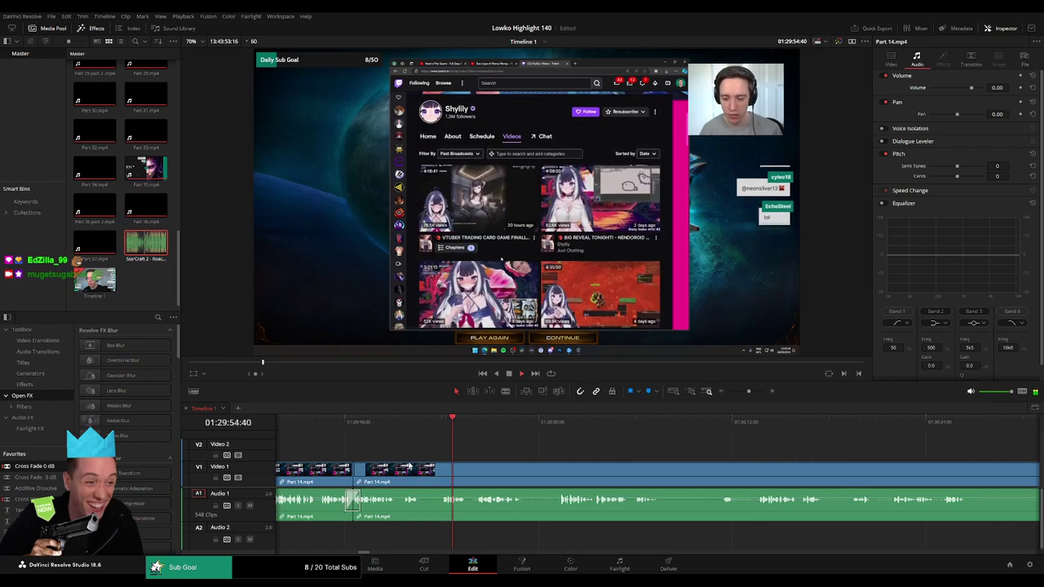
# Blade around the second unwanted part and ripple delete the short piece
pyautogui.press('b')
pyautogui.click(422, 473)
pyautogui.click(440, 474)
pyautogui.press('a')
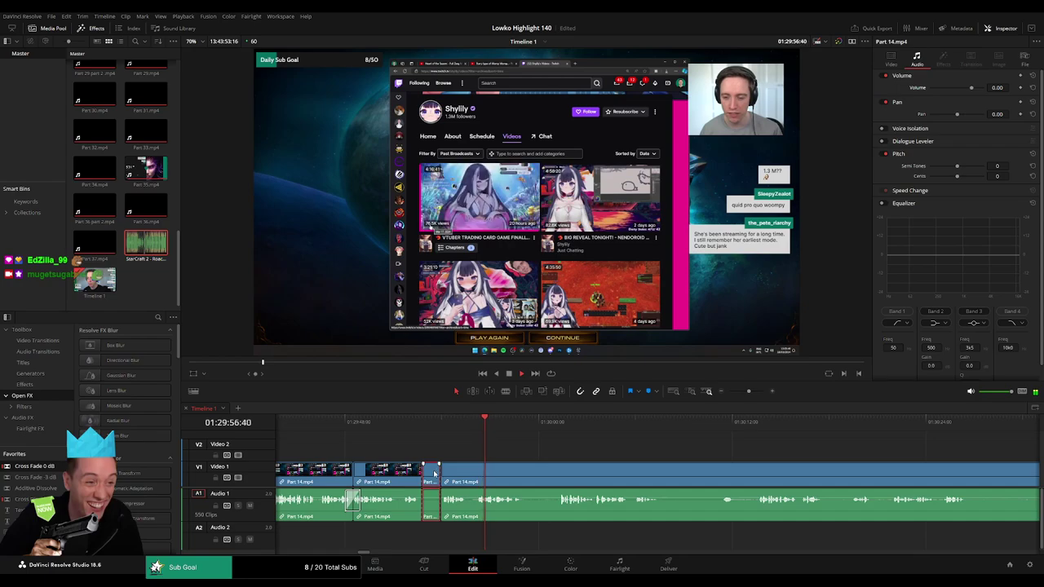
pyautogui.press('Delete')
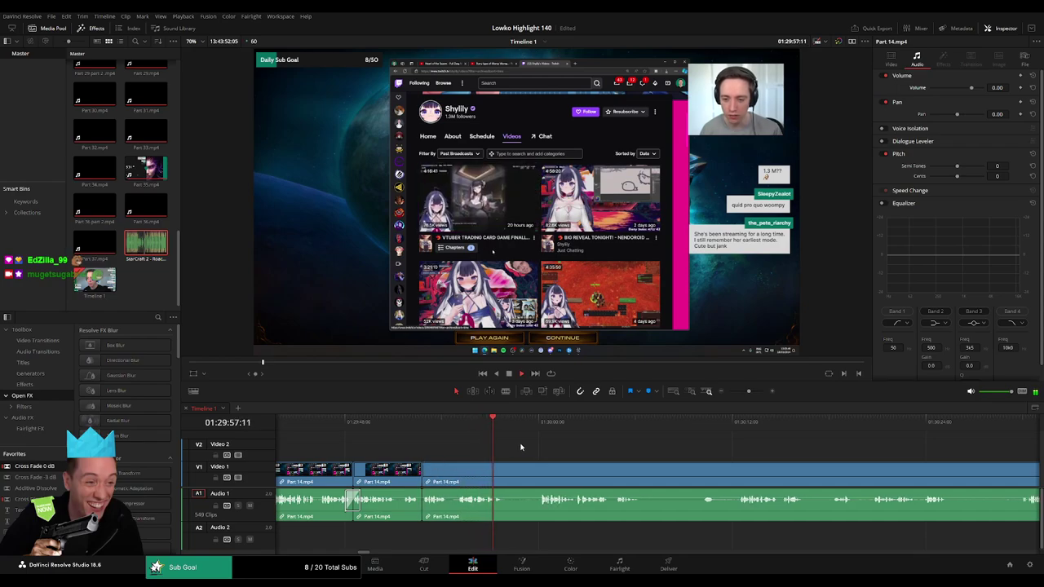
# Replay the last few seconds to check the edits
pyautogui.press('space')
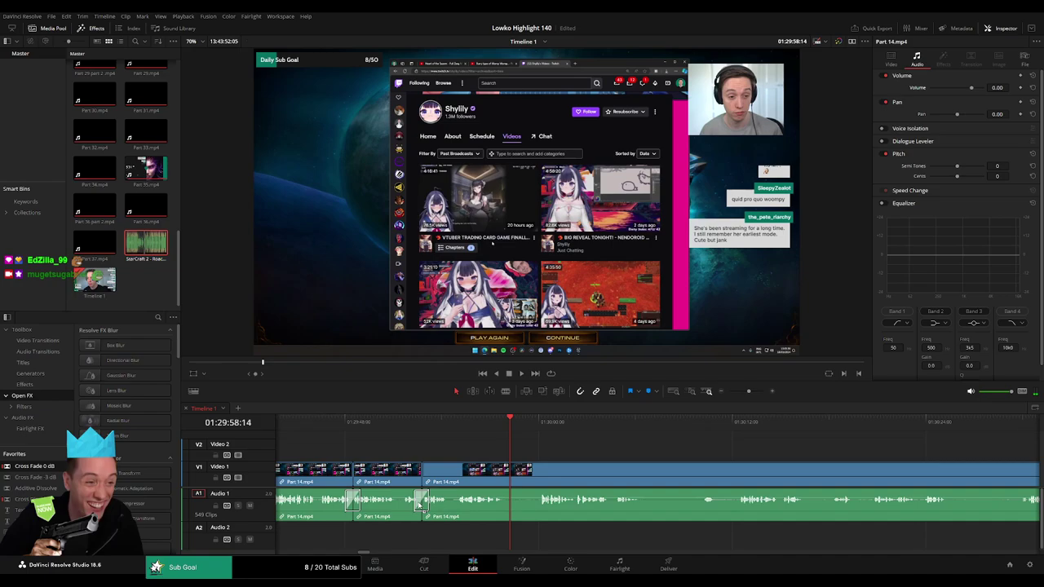
pyautogui.hotkey('shift', 'Left')
pyautogui.hotkey('shift', 'Left')
pyautogui.hotkey('shift', 'Left')
pyautogui.press('space')
pyautogui.hscroll(3, 449, 447)
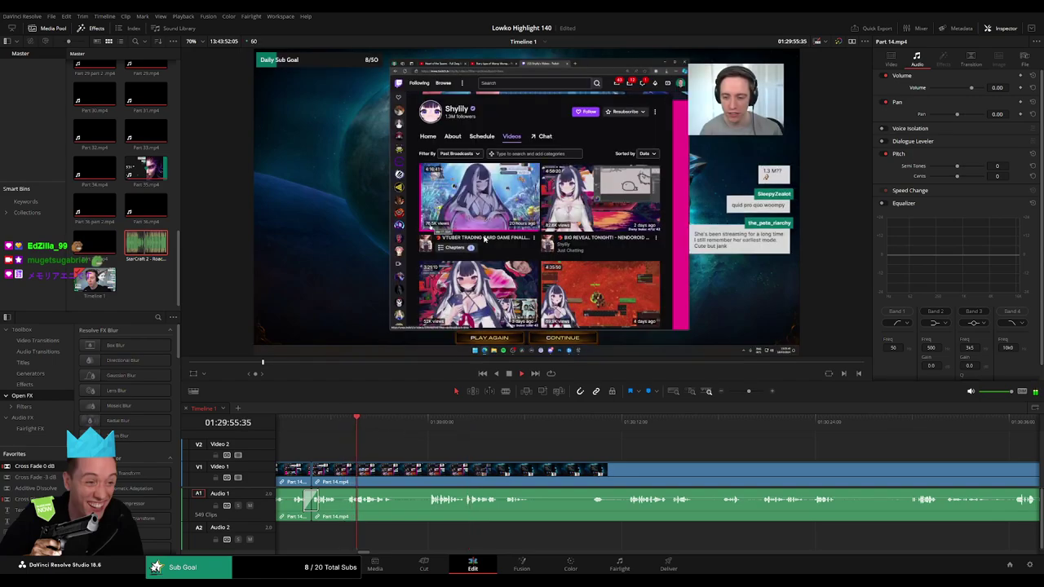
pyautogui.press('space')
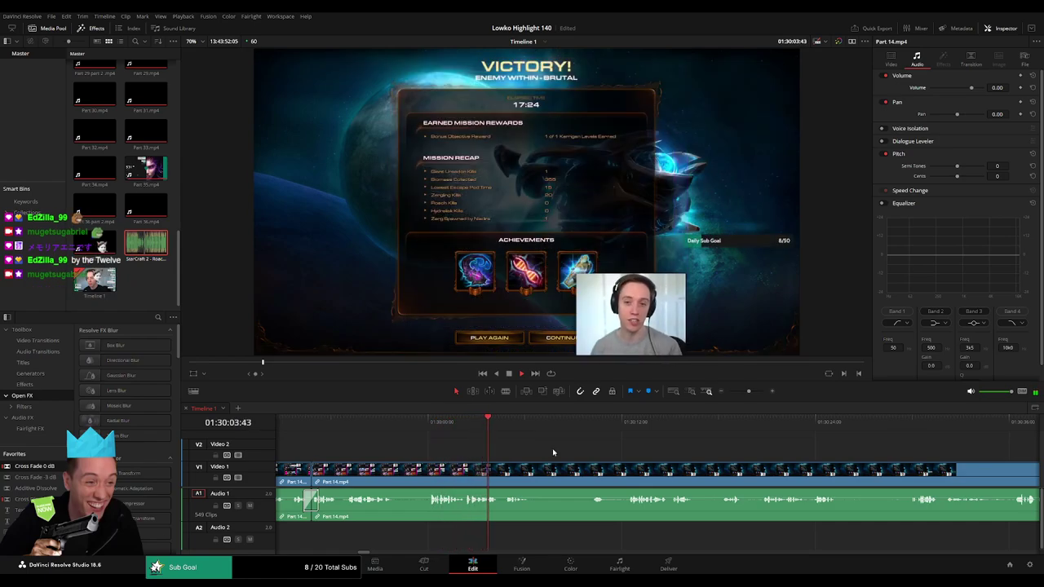
# Blade around the first unwanted section of Part 14.mp4 and ripple delete it
pyautogui.hscroll(3, 490, 460)
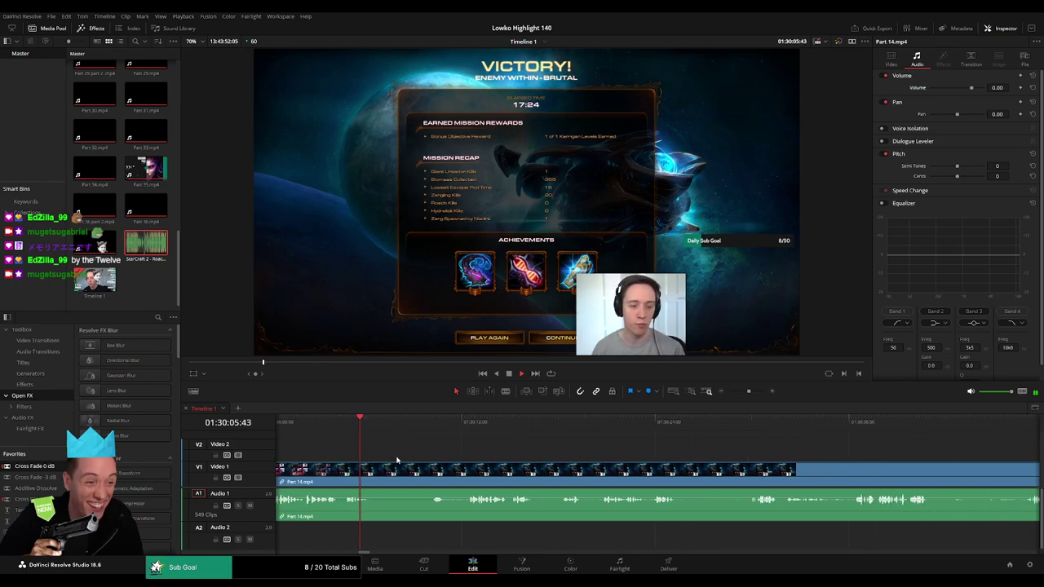
pyautogui.press('b')
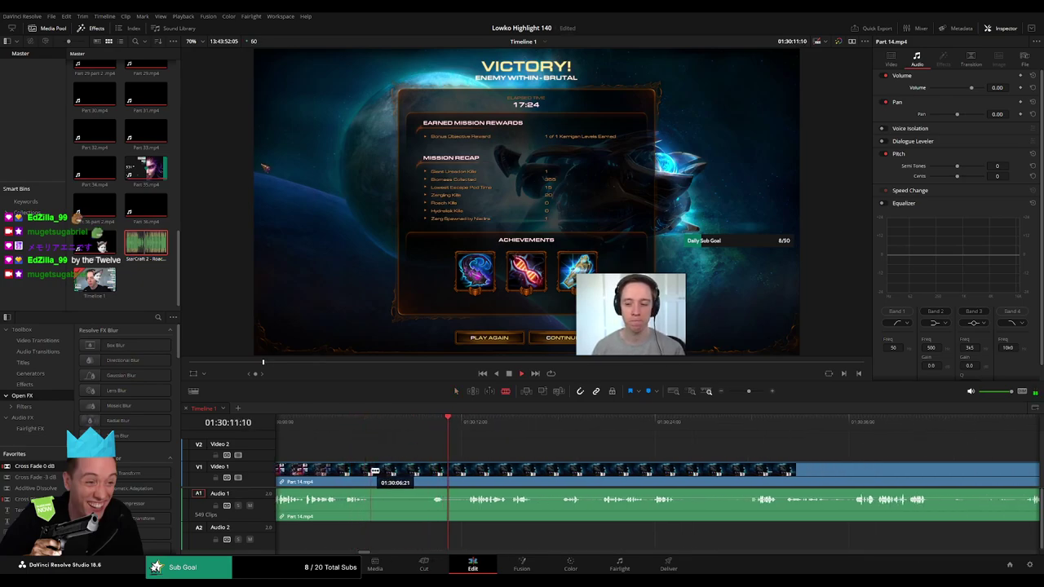
pyautogui.click(375, 472)
pyautogui.click(437, 471)
pyautogui.press('a')
pyautogui.click(408, 472)
pyautogui.press('Delete')
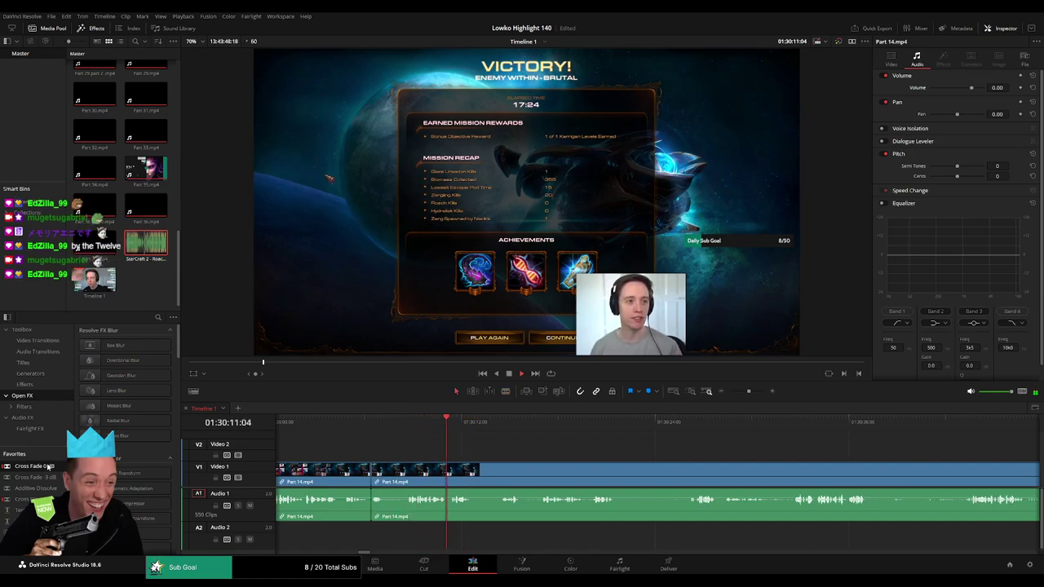
# Cut out a second short unwanted bit and close the gap
pyautogui.press('b')
pyautogui.click(388, 471)
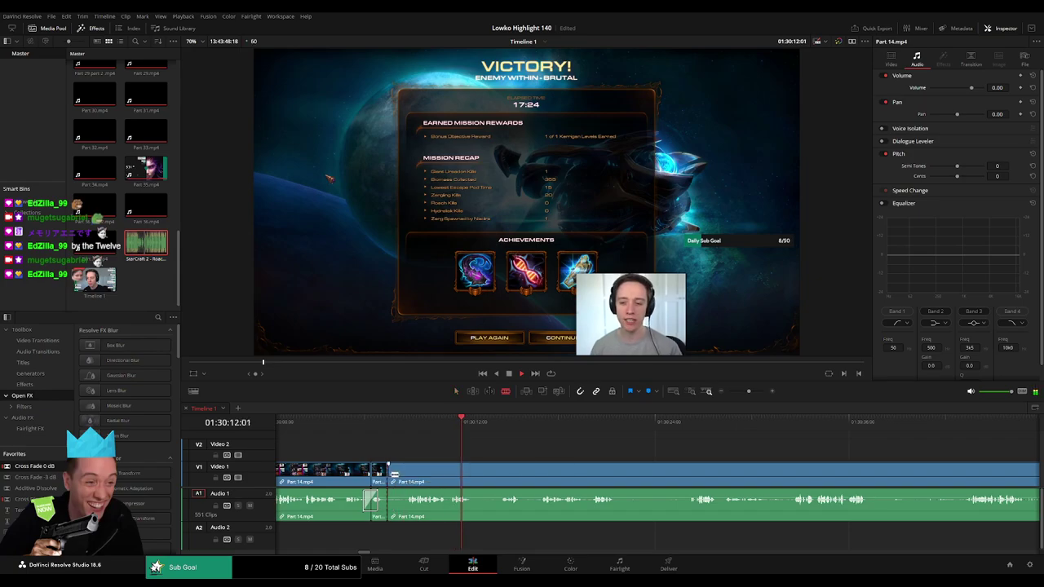
pyautogui.click(406, 471)
pyautogui.press('a')
pyautogui.click(401, 479)
pyautogui.press('Delete')
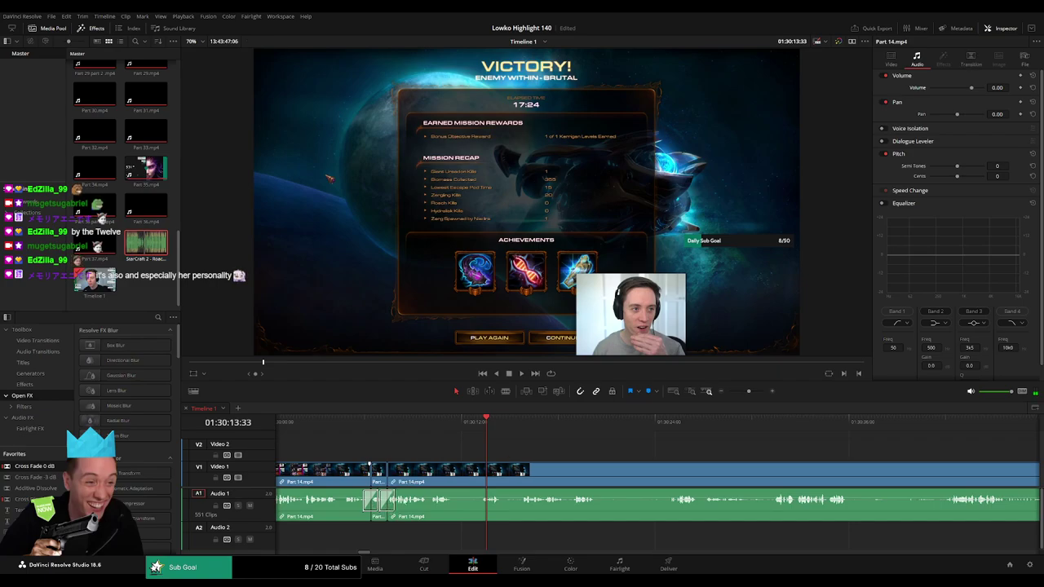
# Cut out a third short unwanted bit and close the gap
pyautogui.press('b')
pyautogui.click(455, 471)
pyautogui.click(480, 471)
pyautogui.press('a')
pyautogui.click(470, 480)
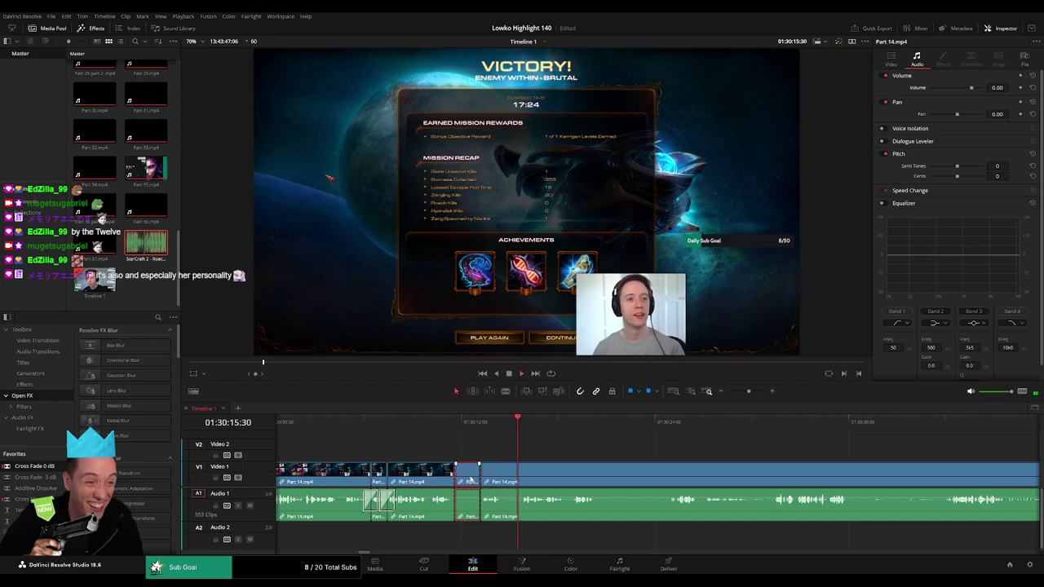
pyautogui.press('Delete')
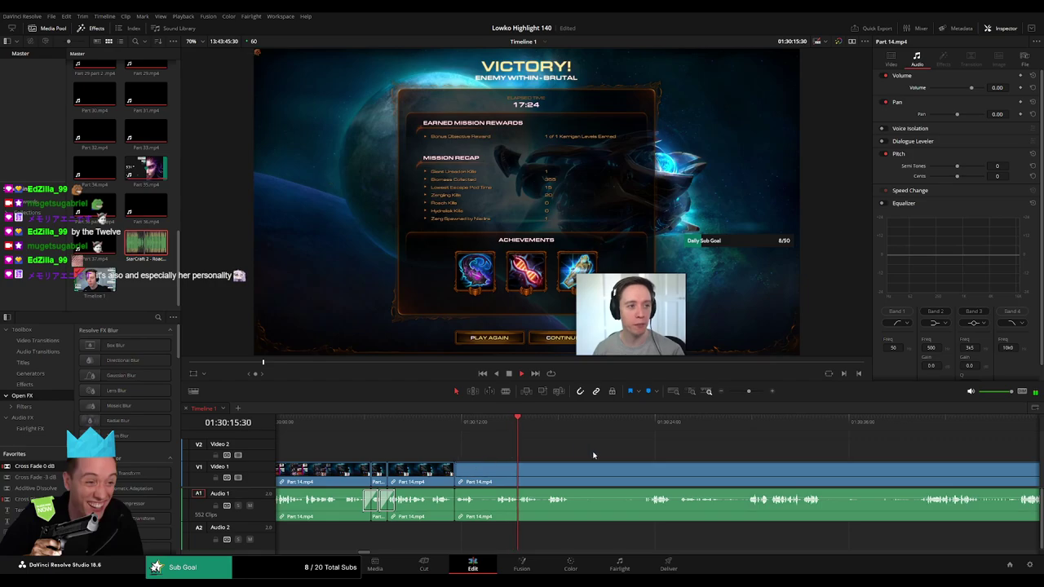
# Jump ahead to later footage and zoom the timeline out to see more clips
pyautogui.hscroll(3, 521, 444)
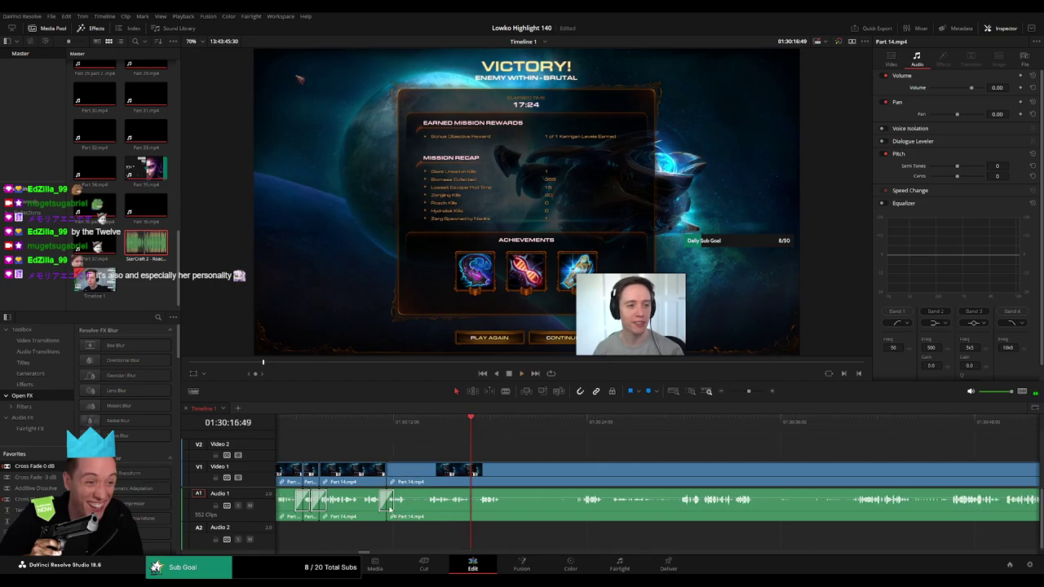
pyautogui.hscroll(2, 525, 466)
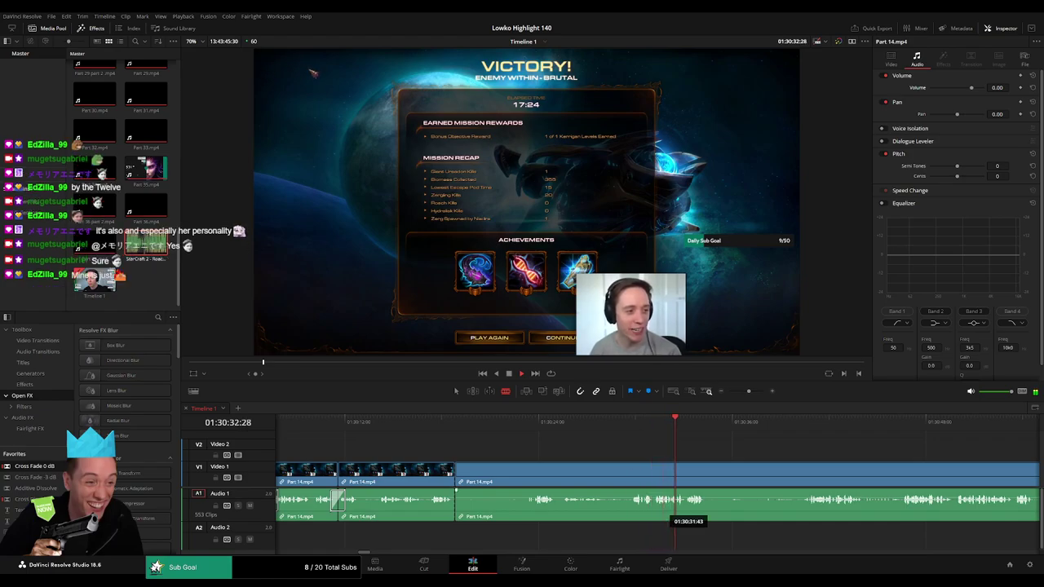
pyautogui.hscroll(3, 693, 505)
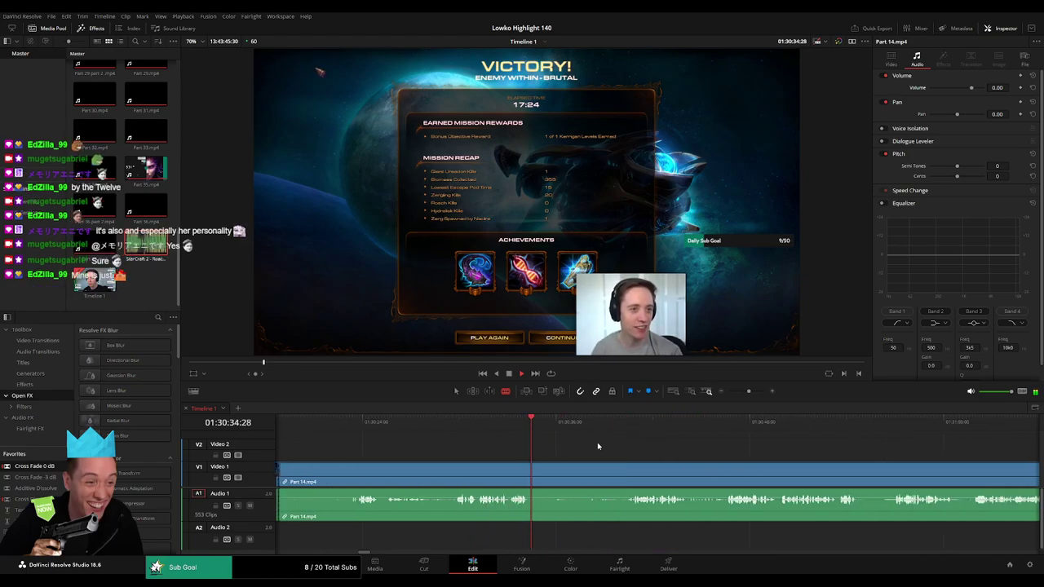
pyautogui.click(629, 421)
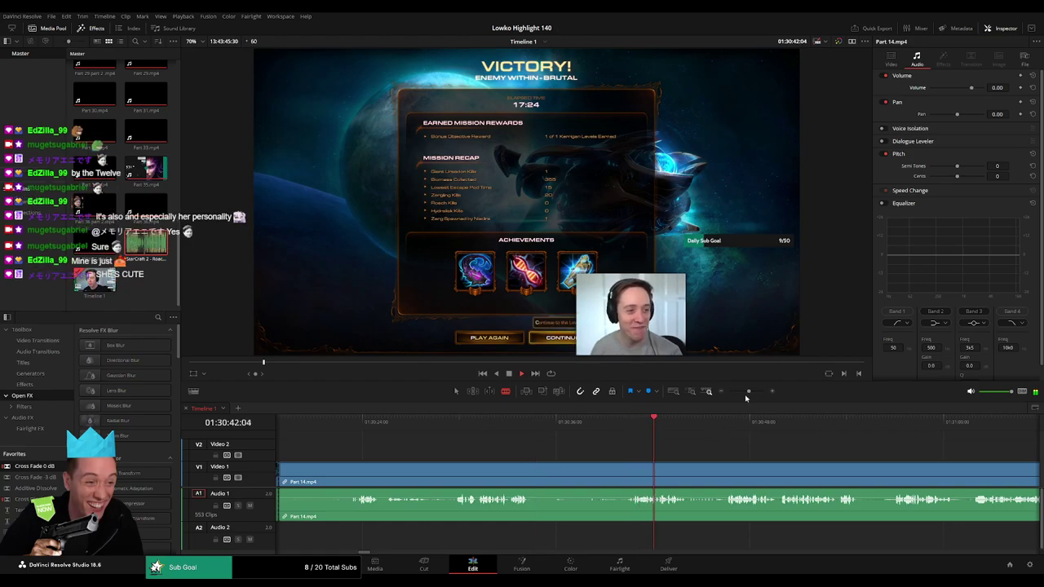
pyautogui.moveTo(746, 393); pyautogui.dragTo(743, 393)
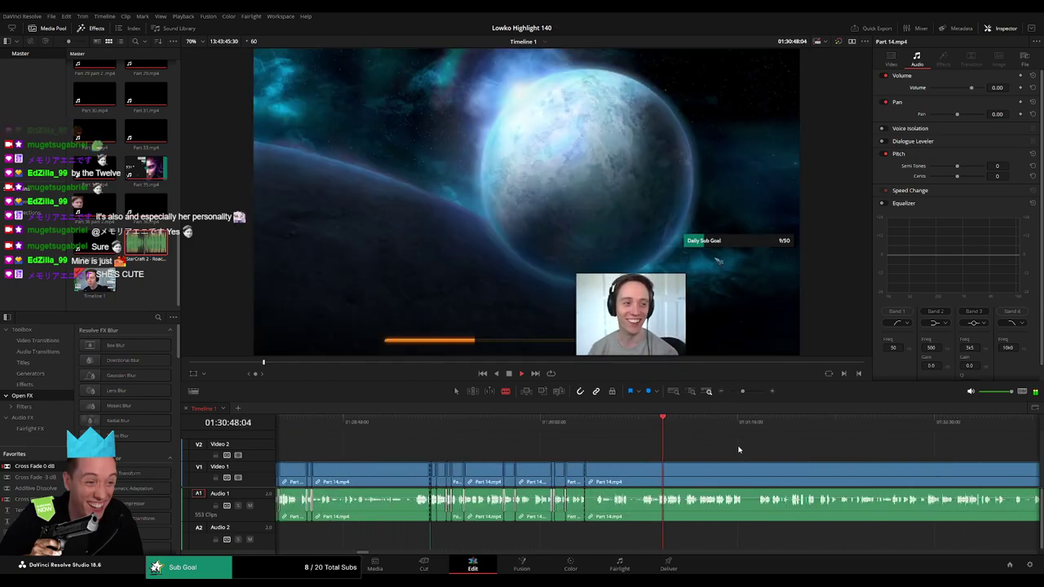
pyautogui.hscroll(2, 654, 449)
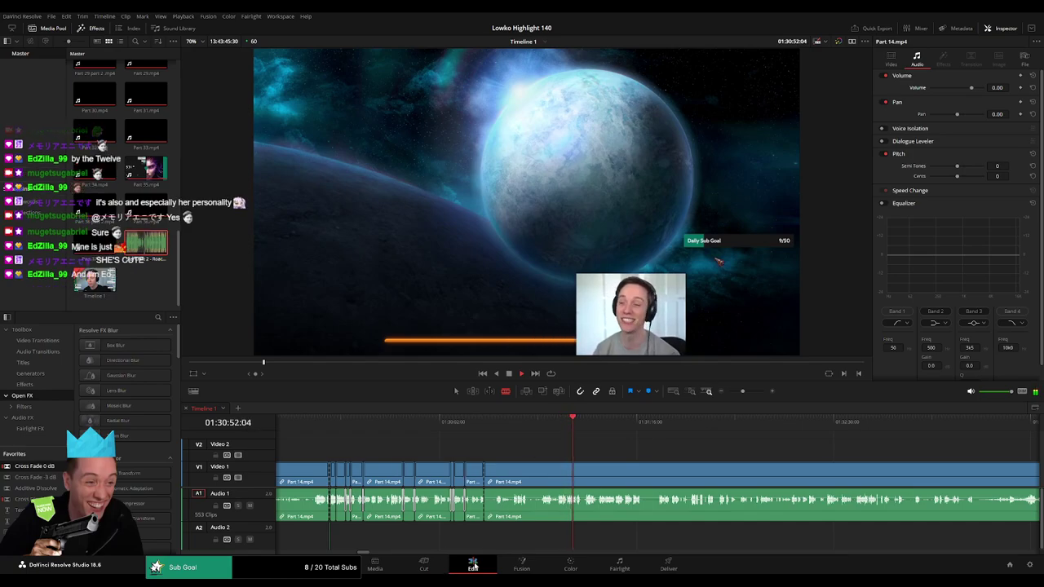
# Zoom the timeline in, trim away an unwanted stretch, and review the trimmed area
pyautogui.hscroll(3, 620, 457)
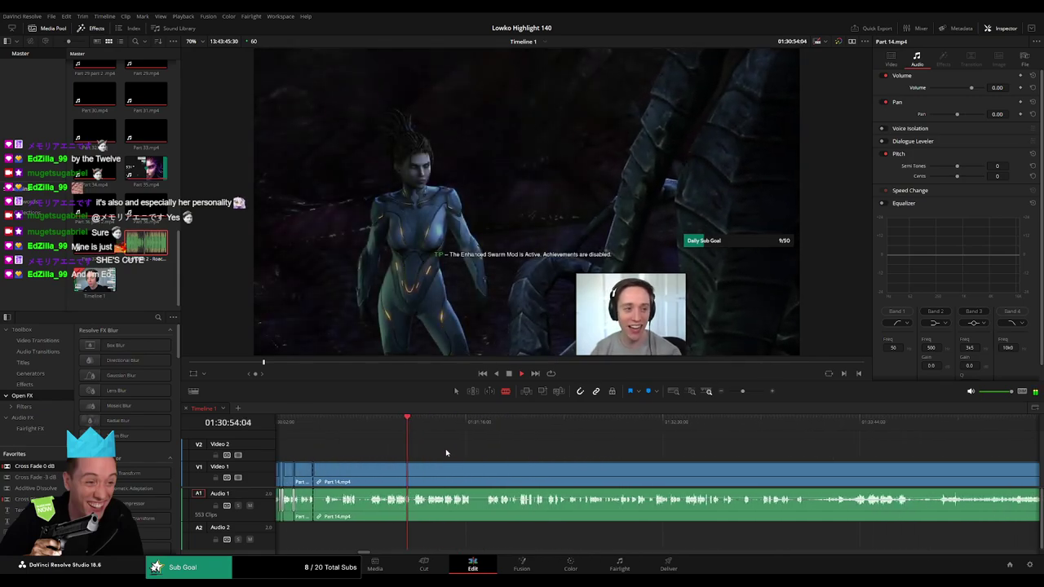
pyautogui.moveTo(415, 432); pyautogui.dragTo(490, 430)
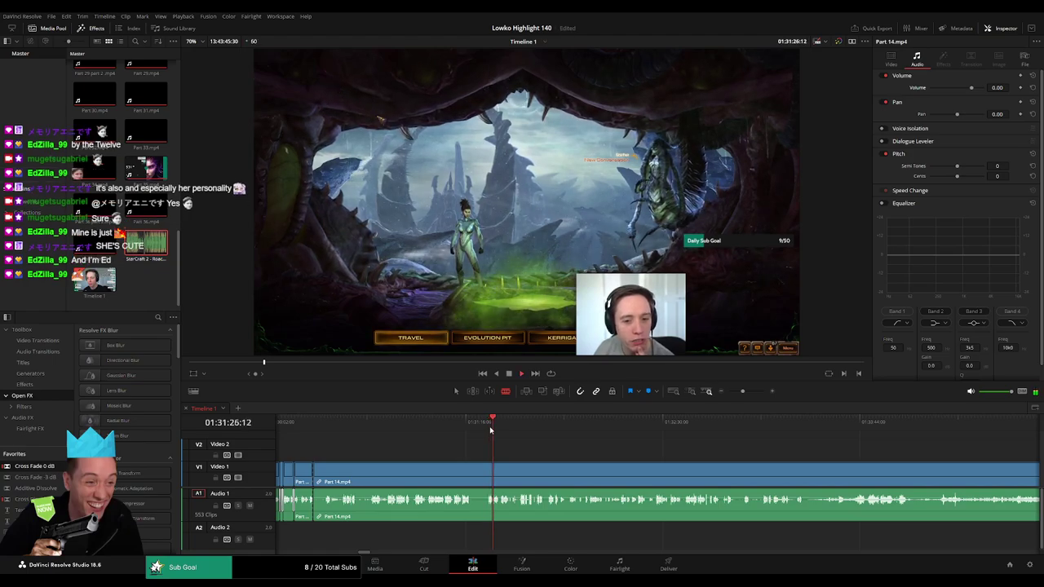
pyautogui.moveTo(742, 394); pyautogui.dragTo(749, 396)
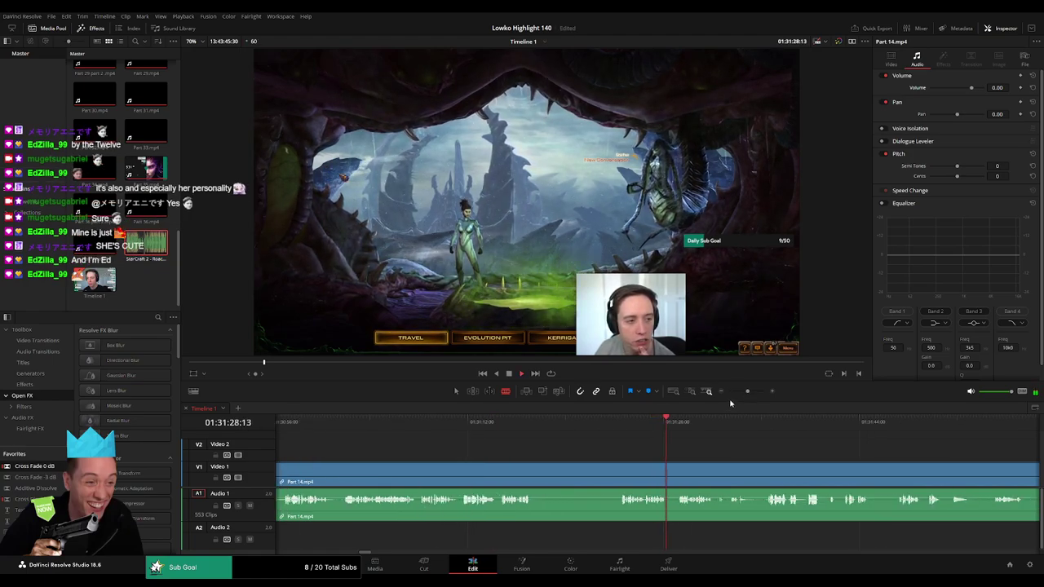
pyautogui.click(679, 430)
pyautogui.moveTo(653, 473); pyautogui.dragTo(565, 466)
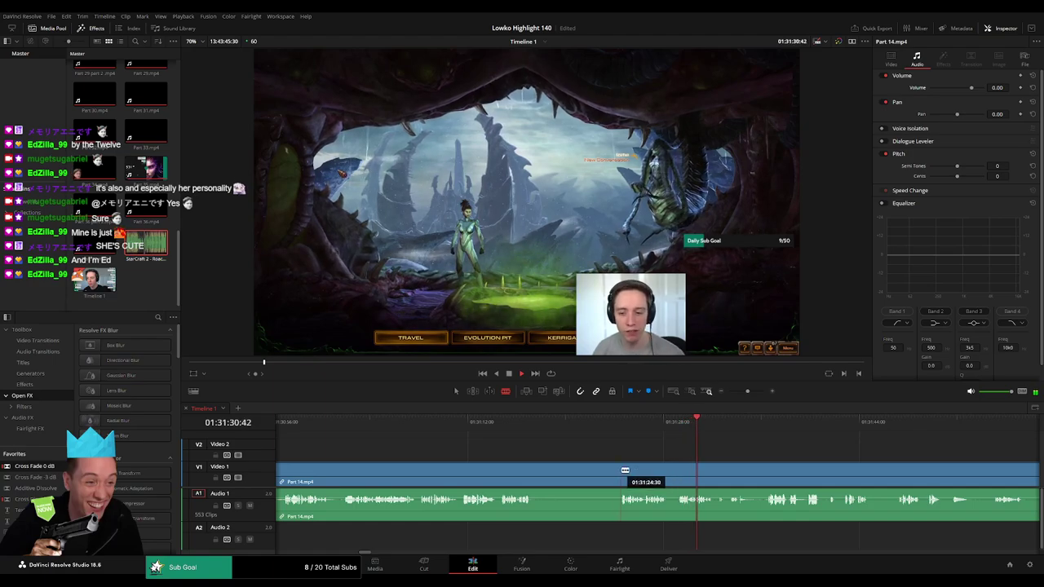
pyautogui.click(504, 423)
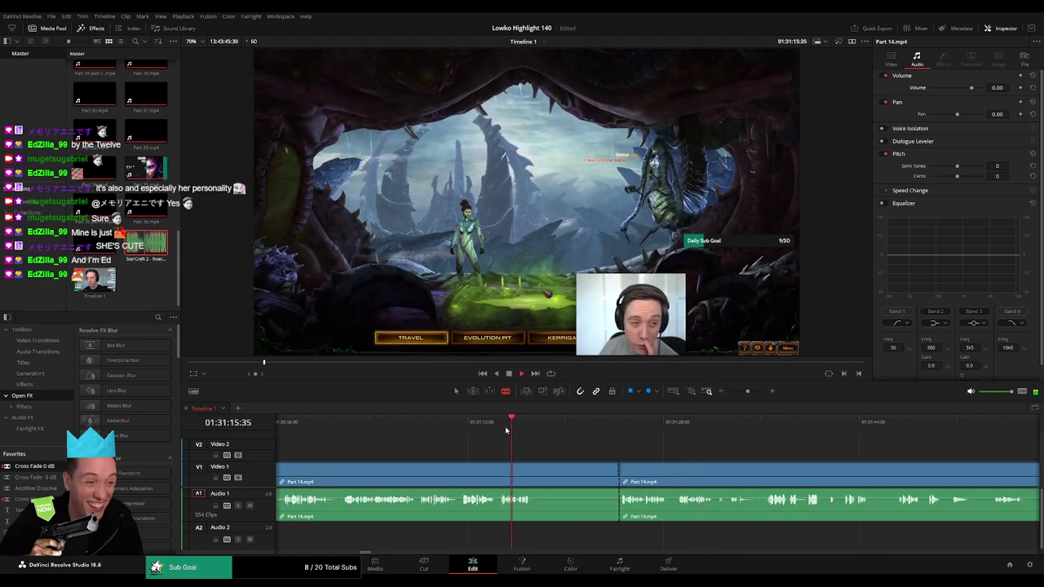
pyautogui.click(439, 423)
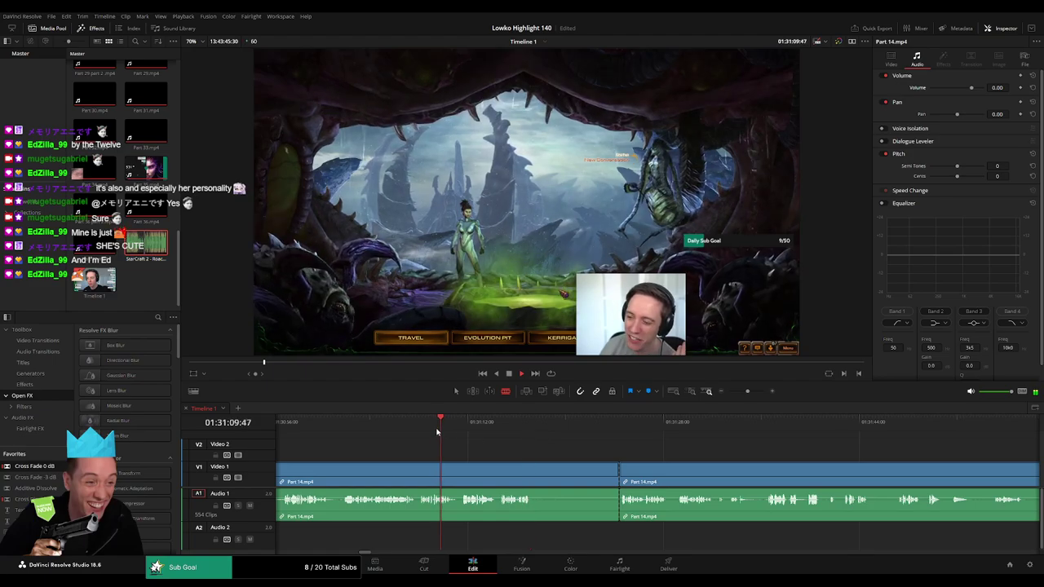
pyautogui.hscroll(-3, 474, 449)
pyautogui.click(460, 422)
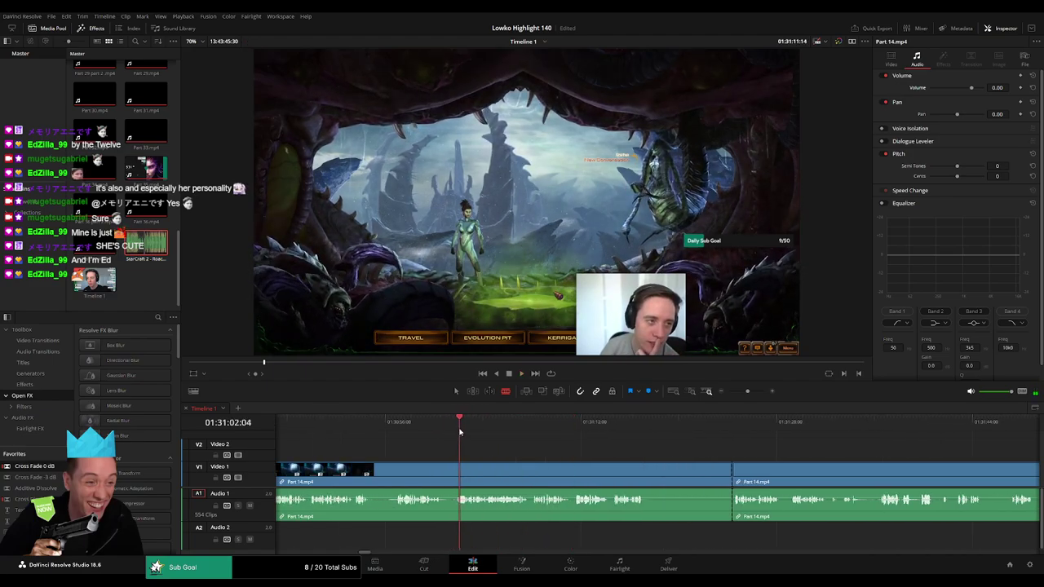
# Undo the extra cuts and rewatch the footage around 01:30:56
pyautogui.hotkey('ctrl', 'z')
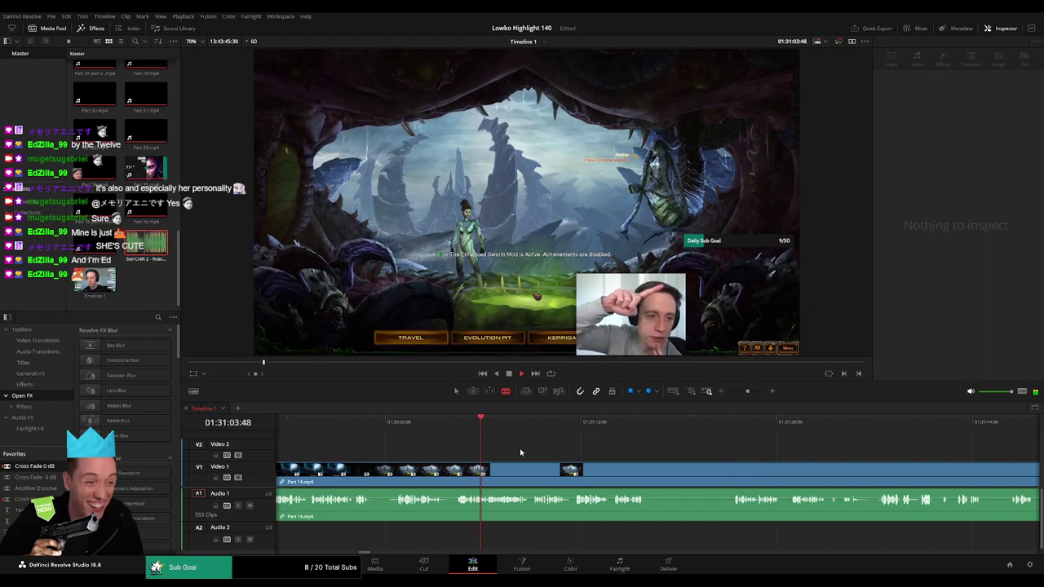
pyautogui.hscroll(-1, 457, 438)
pyautogui.click(450, 423)
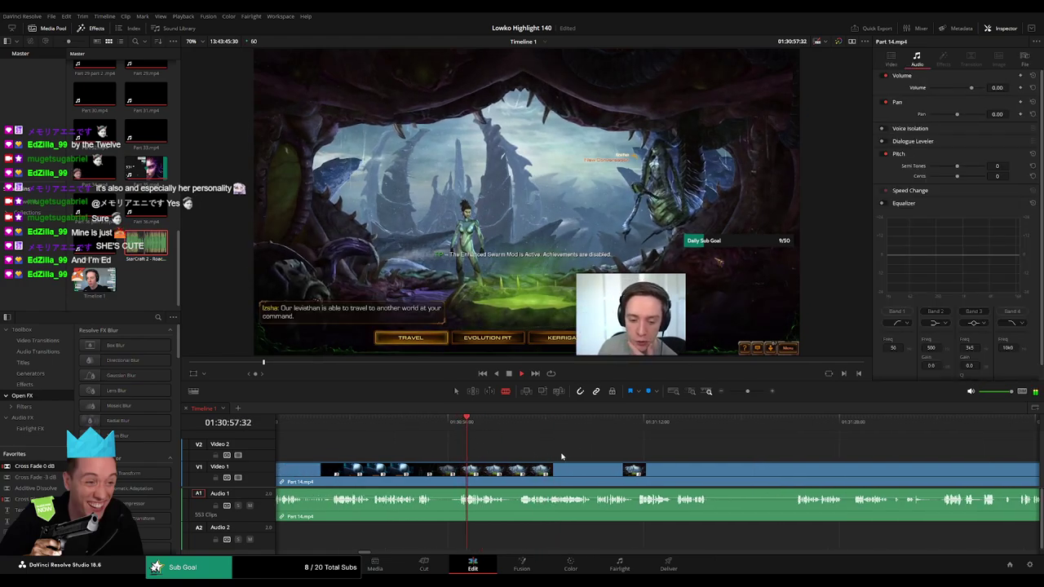
pyautogui.hscroll(-2, 506, 443)
pyautogui.click(495, 435)
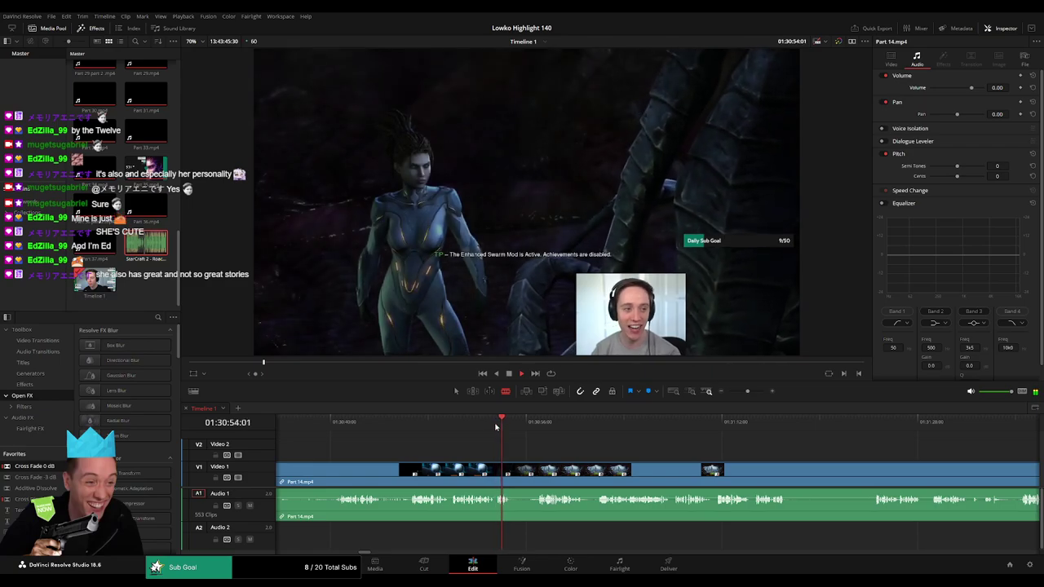
pyautogui.click(531, 431)
pyautogui.click(531, 476)
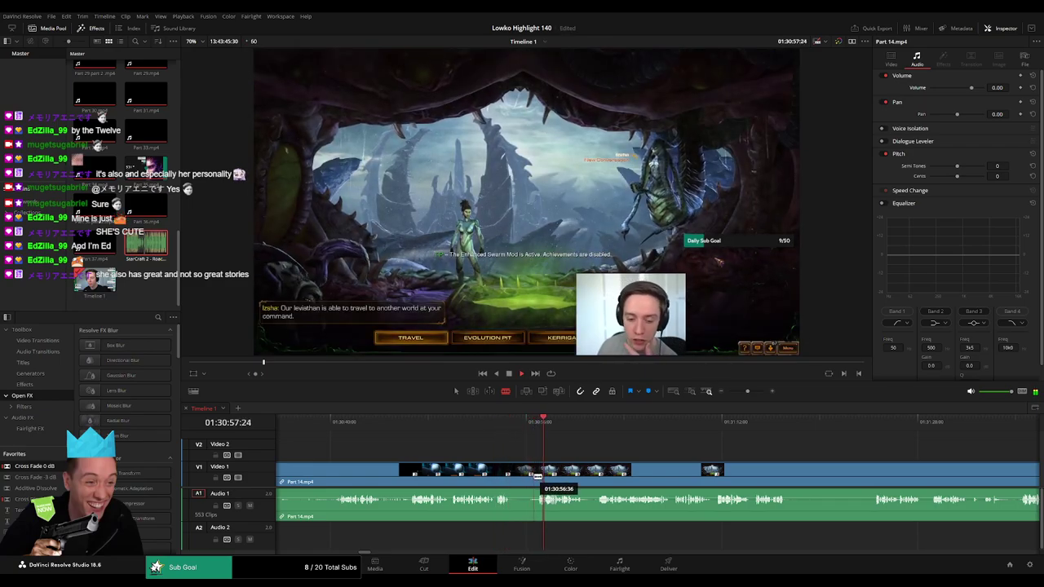
pyautogui.press('a')
pyautogui.hotkey('ctrl', 'z')
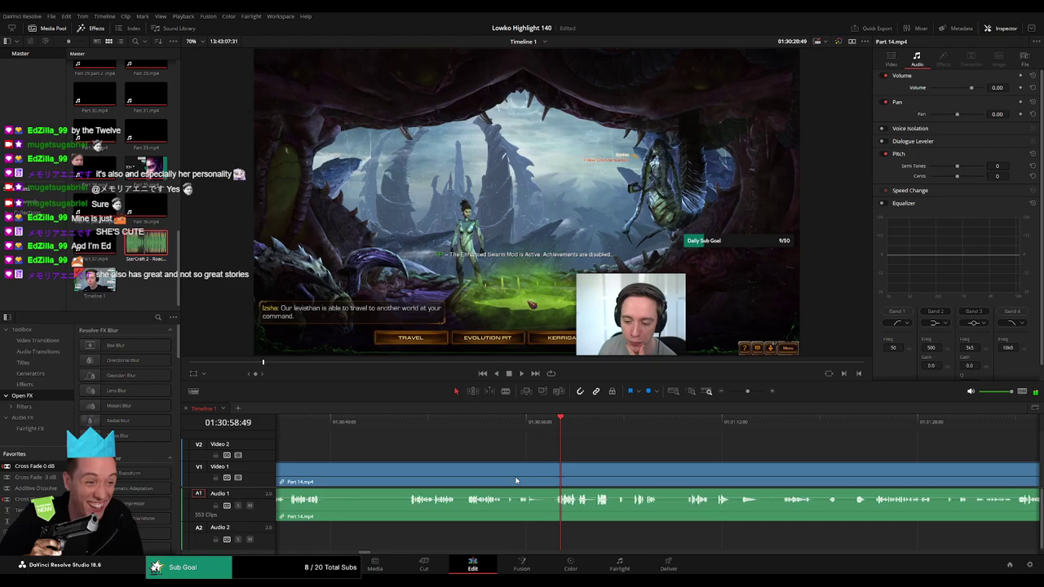
pyautogui.hscroll(-5, 516, 481)
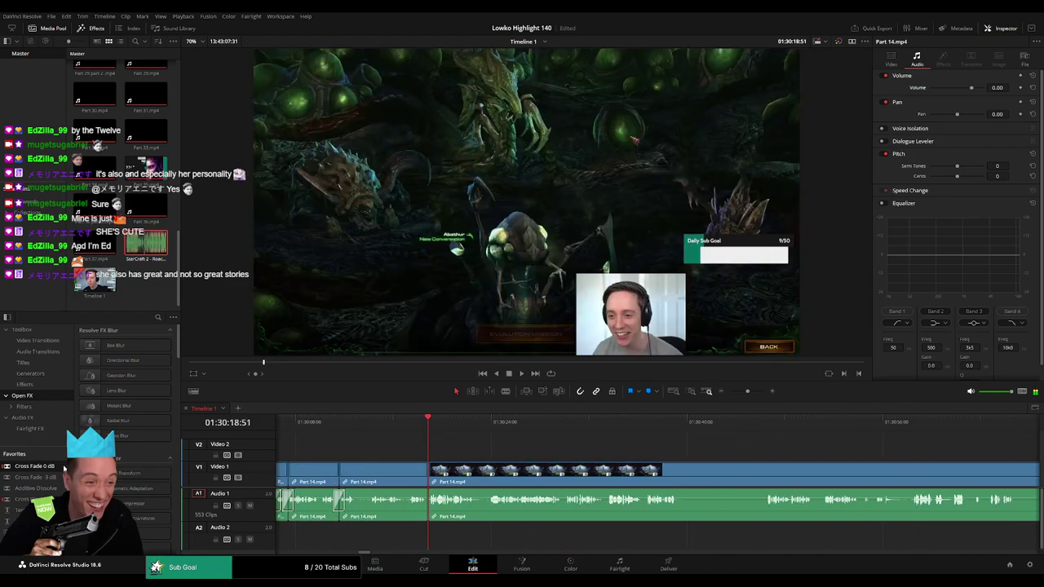
# Play the footage and place the playhead at the next unwanted section
pyautogui.press('space')
pyautogui.hscroll(3, 416, 453)
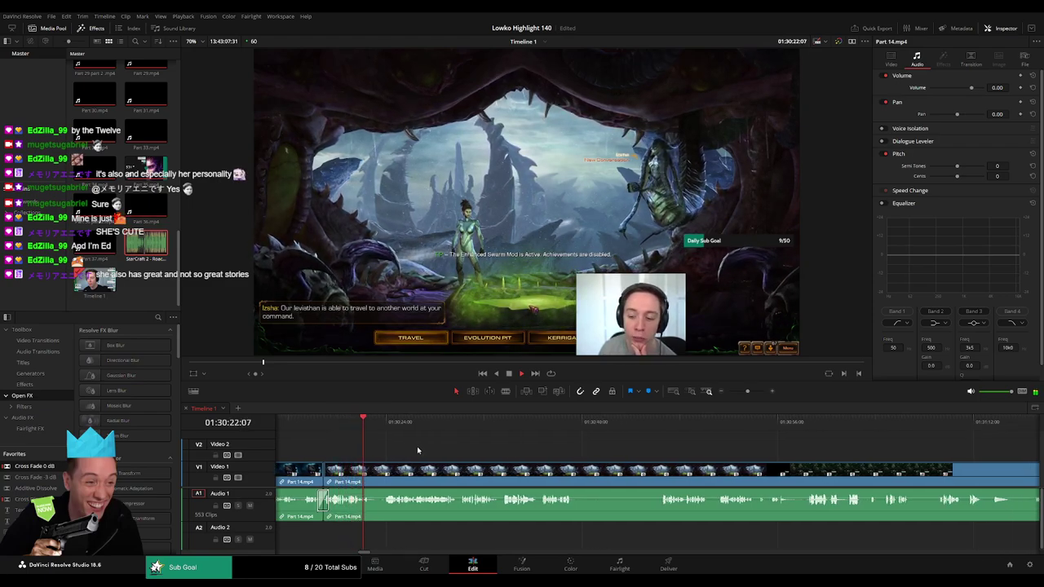
pyautogui.click(380, 424)
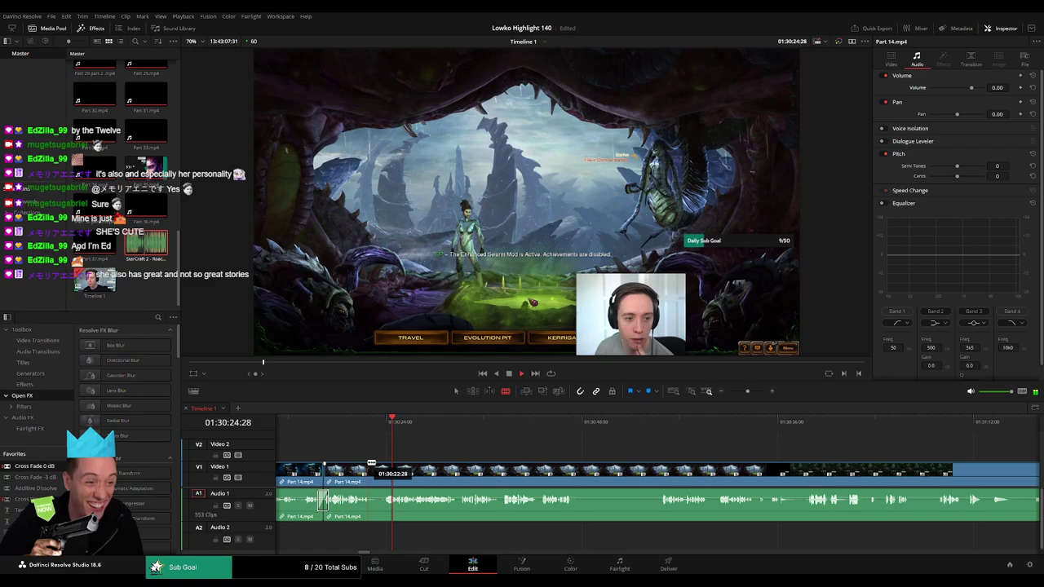
pyautogui.hscroll(3, 449, 444)
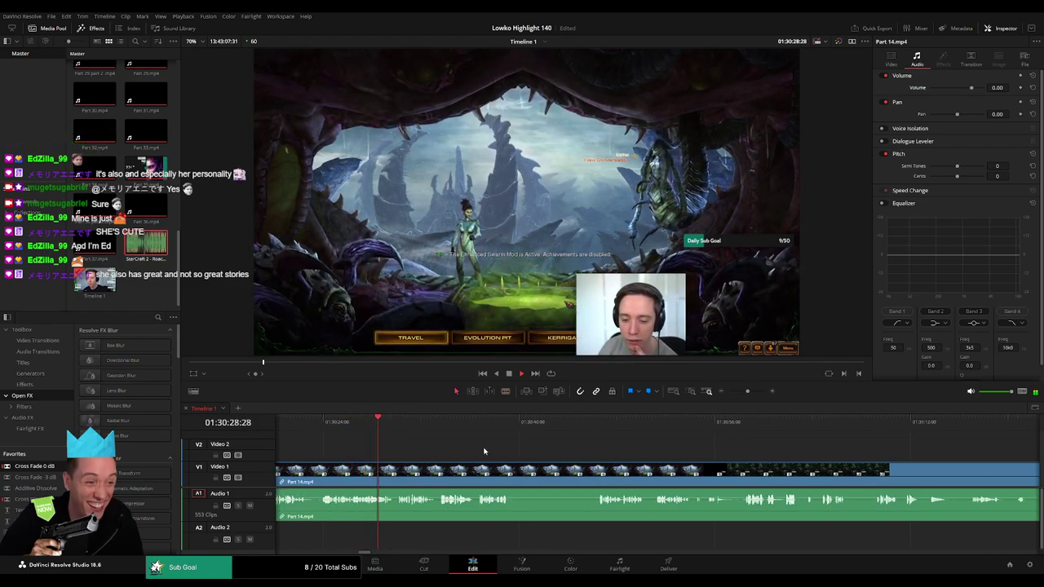
pyautogui.hscroll(3, 441, 445)
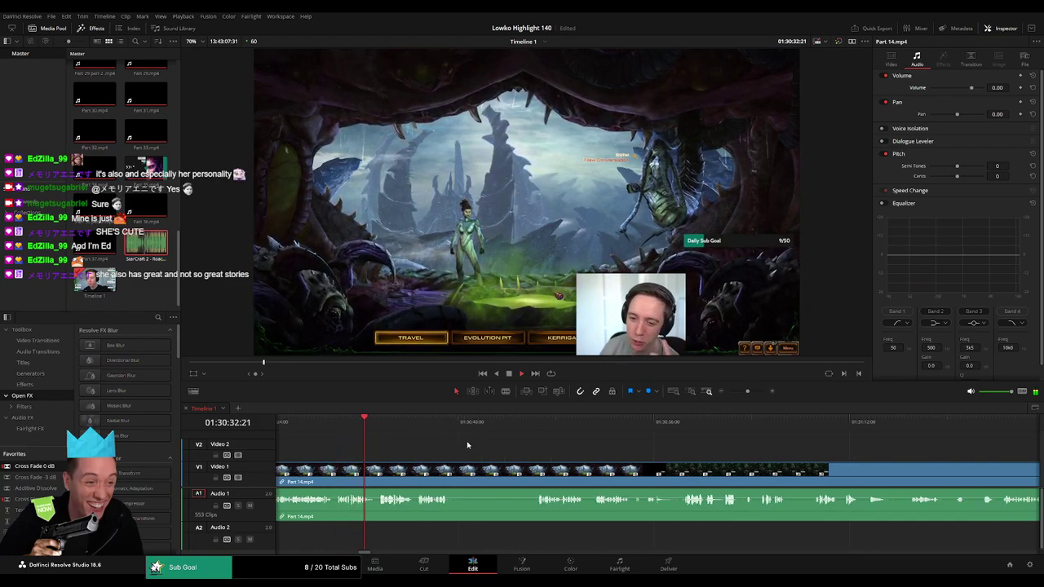
# Blade both ends of the unwanted part and remove the piece between them
pyautogui.press('b')
pyautogui.click(452, 471)
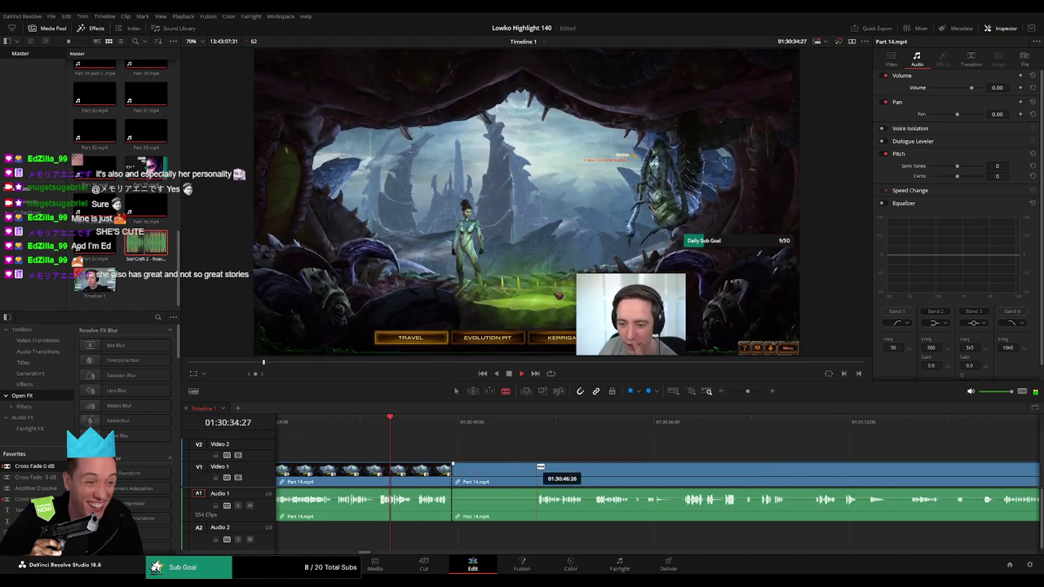
pyautogui.click(540, 471)
pyautogui.press('BackSpace')
pyautogui.press('a')
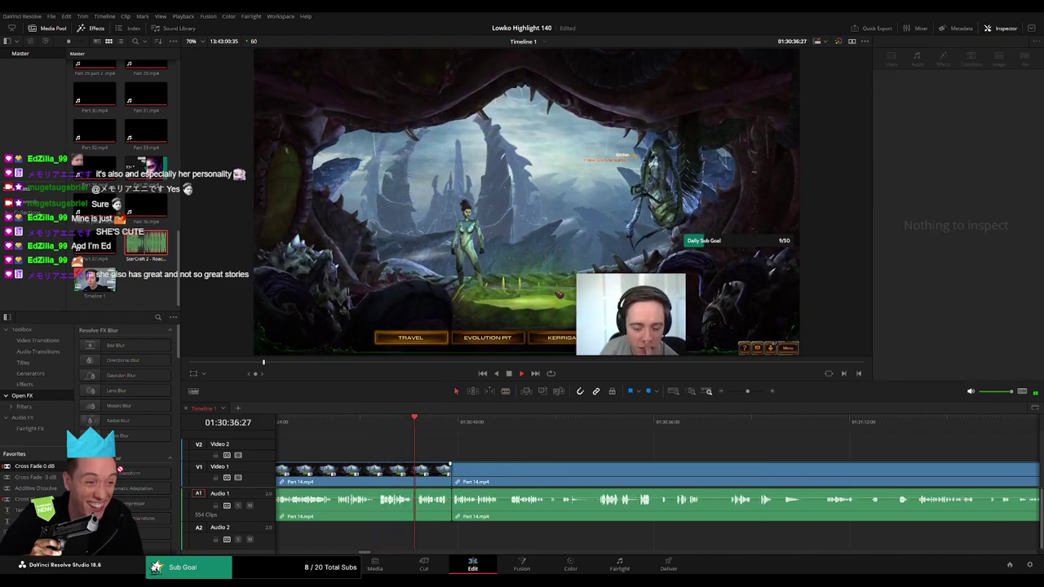
pyautogui.click(455, 511)
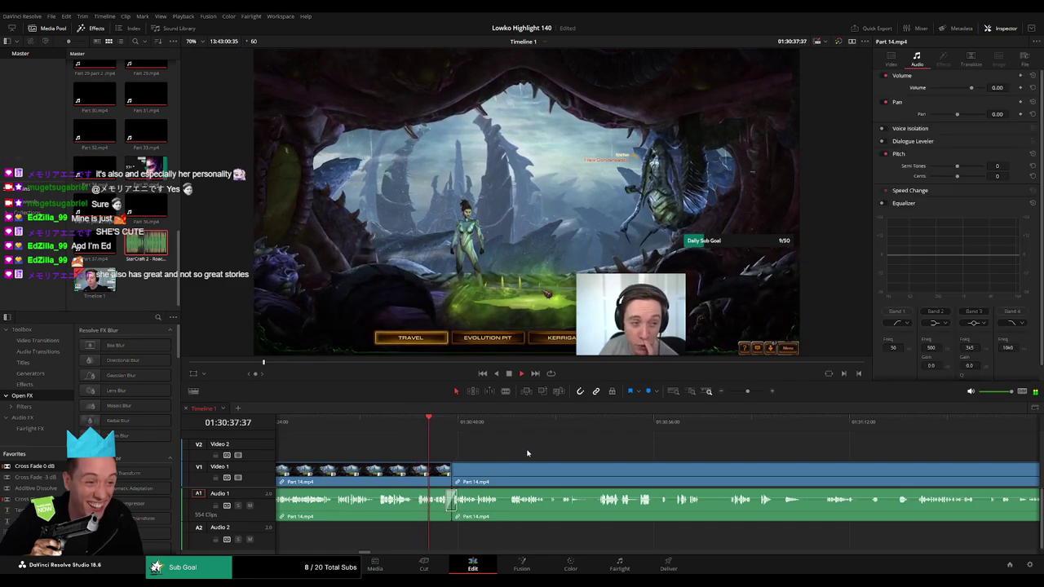
# Zoom out, split the clip at the playhead, and delete the short leftover clip
pyautogui.hotkey('ctrl', '-')
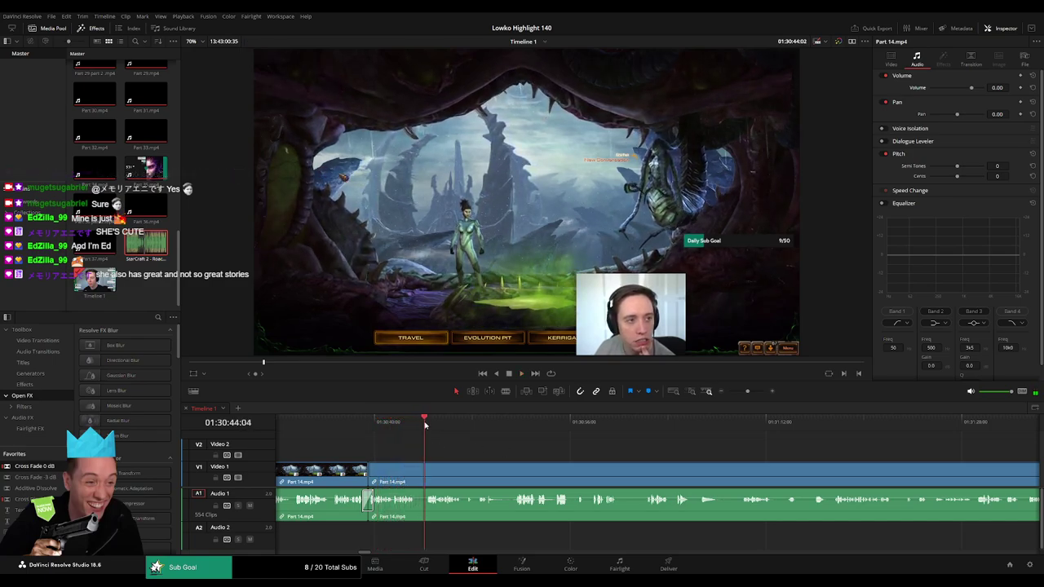
pyautogui.hotkey('ctrl', 'b')
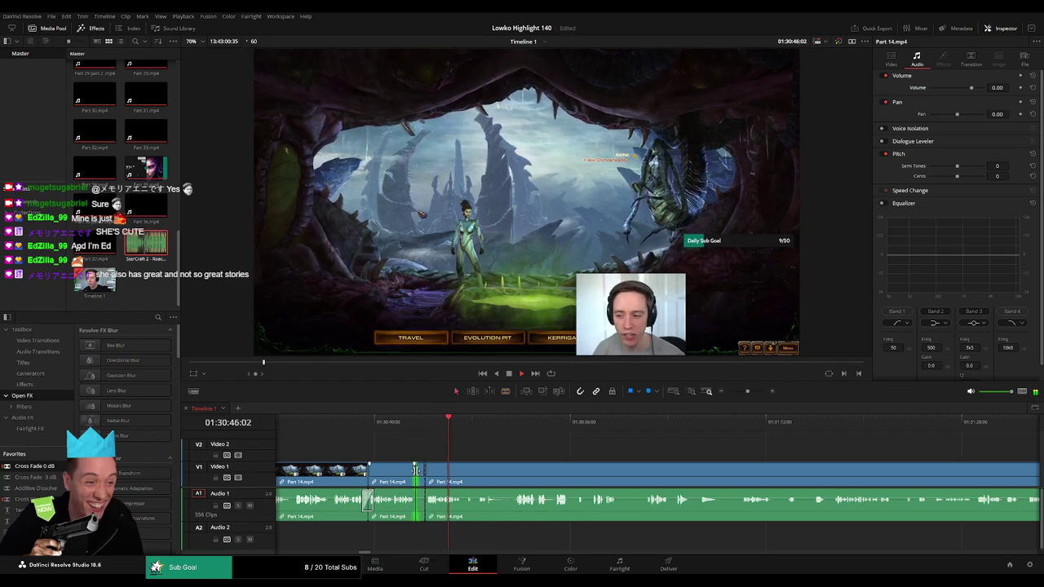
pyautogui.click(422, 481)
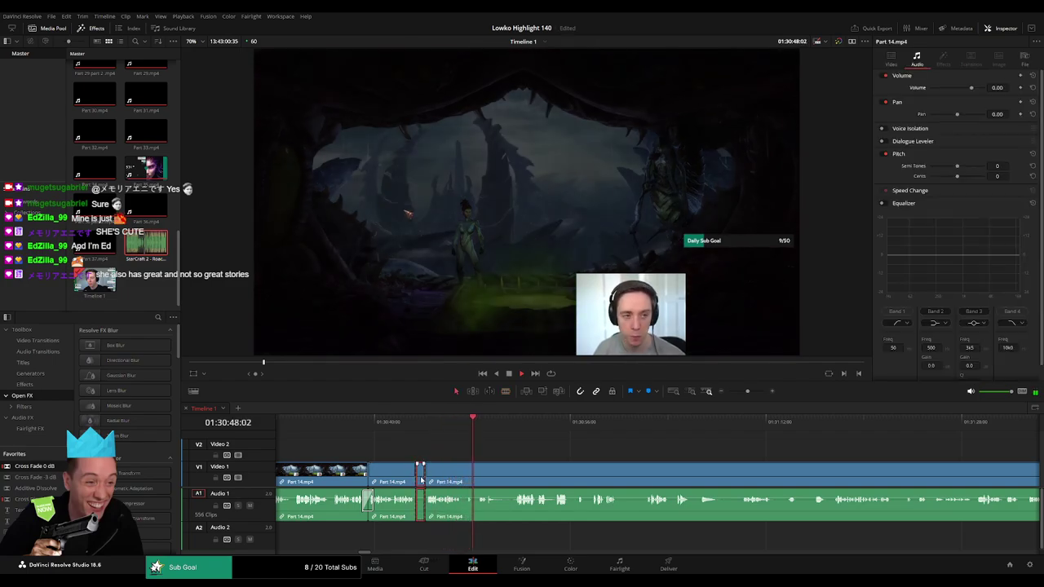
pyautogui.press('Delete')
# Blade around the next unwanted part and ripple delete it
pyautogui.press('b')
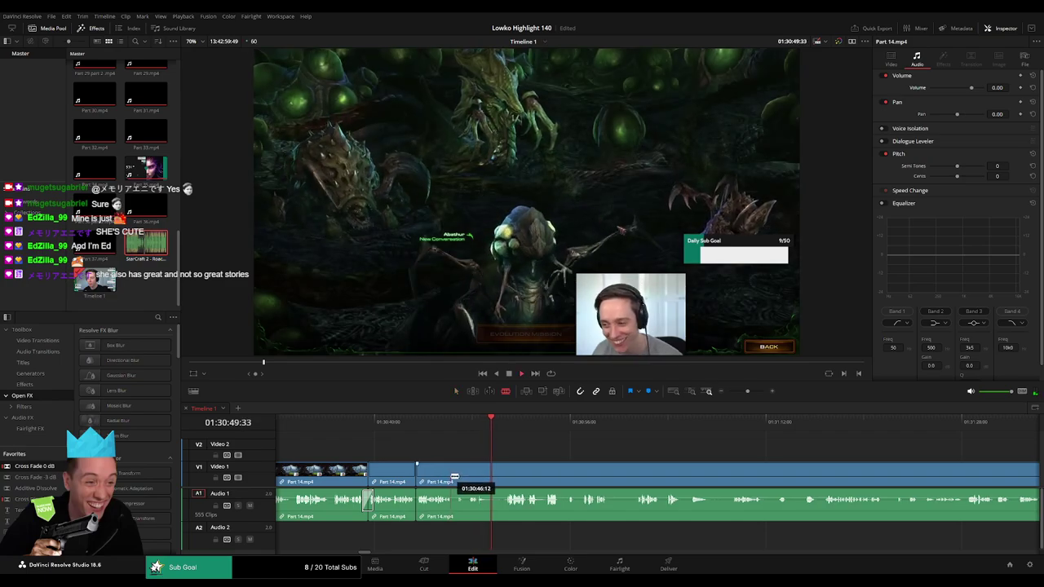
pyautogui.click(454, 475)
pyautogui.click(504, 475)
pyautogui.press('a')
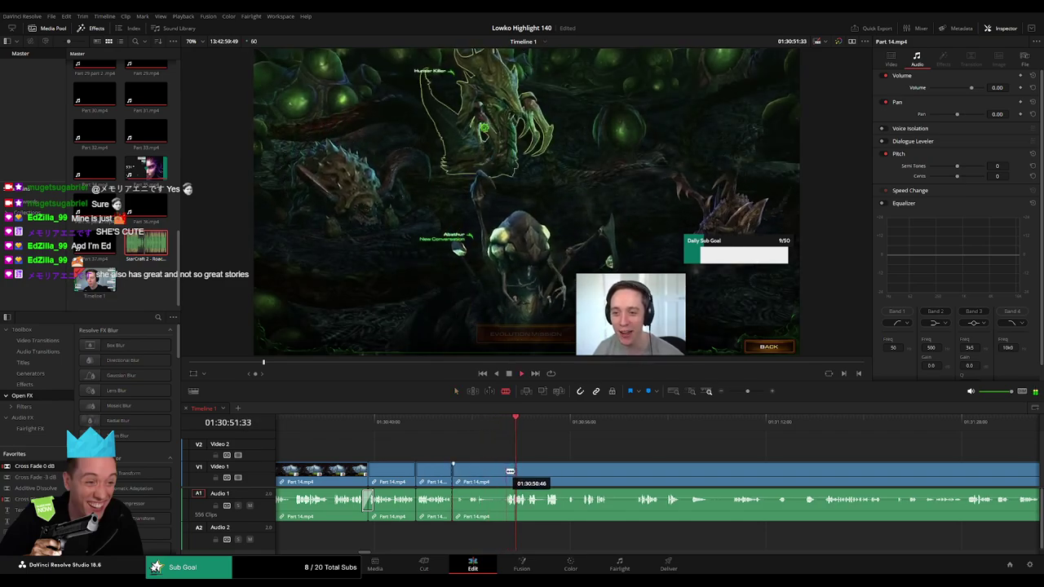
pyautogui.click(491, 476)
pyautogui.press('Delete')
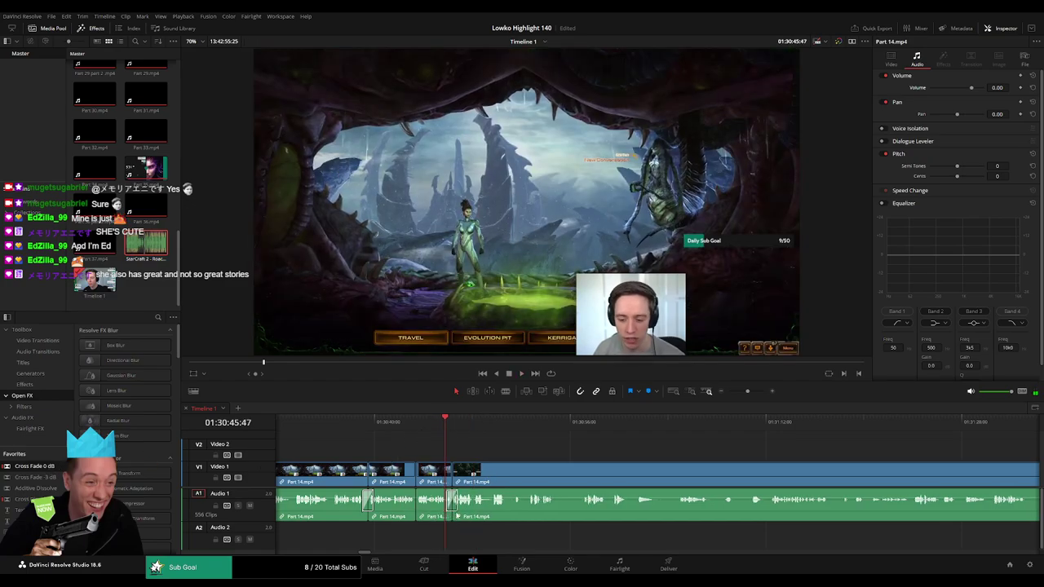
# Remove a short unwanted piece of Part 14.mp4 with two blade cuts and a ripple delete
pyautogui.scroll(-3, 440, 459)
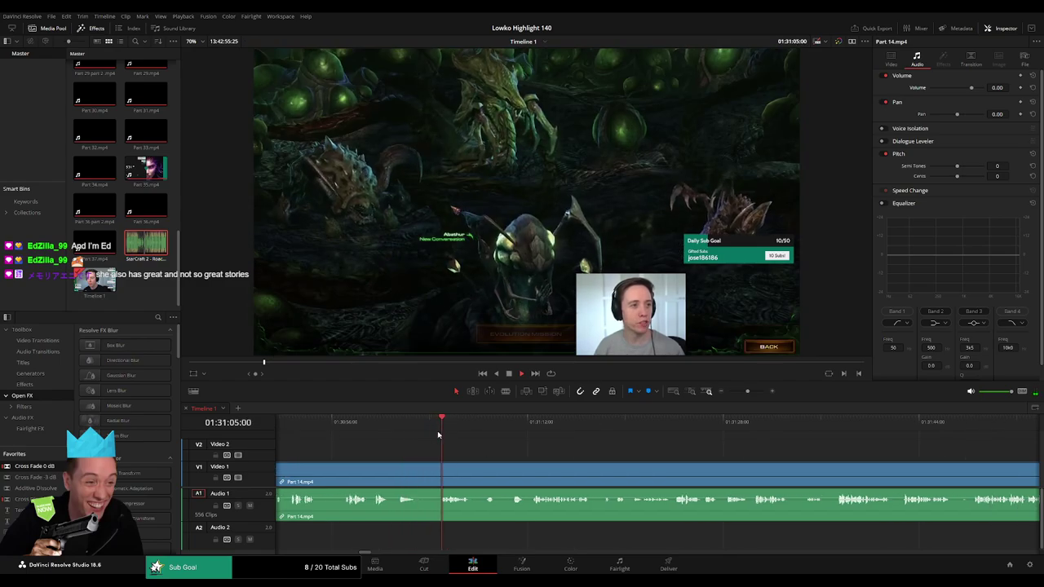
pyautogui.click(416, 470)
pyautogui.click(438, 470)
pyautogui.press('a')
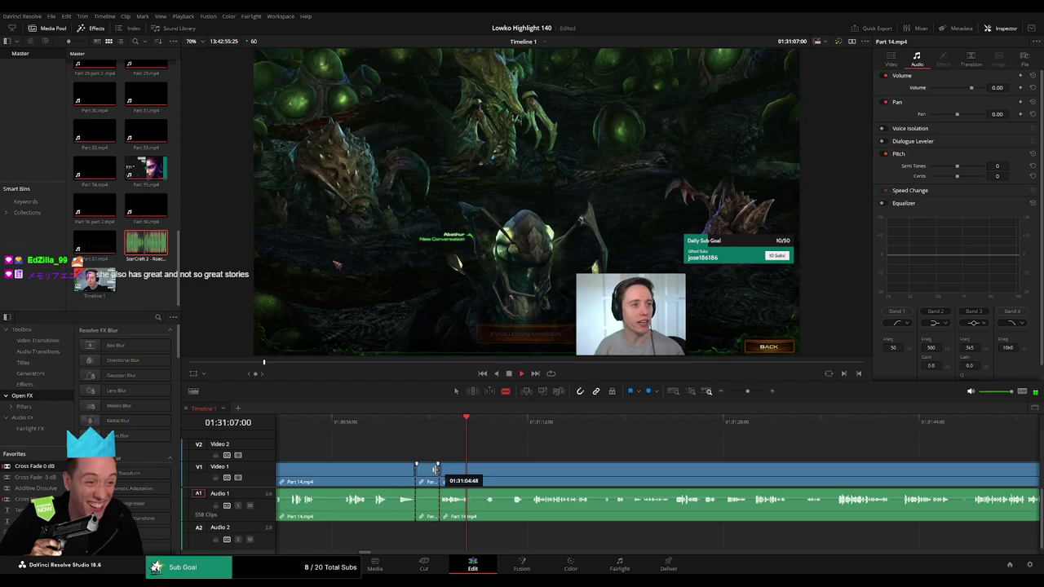
pyautogui.click(435, 471)
pyautogui.press('Delete')
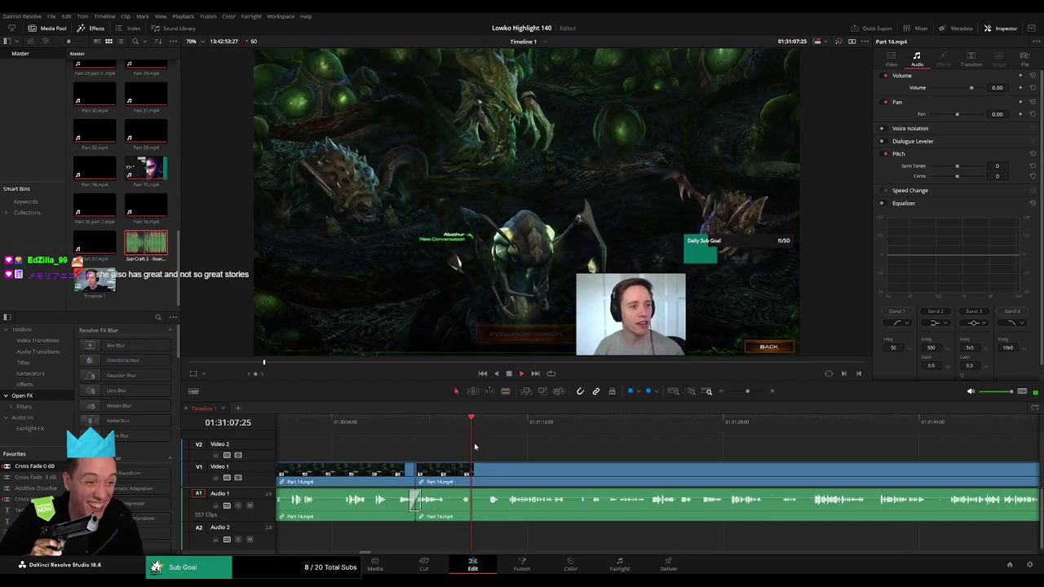
# Cut out a second unwanted stretch of Part 14, ending around 01:31:35, and close the gap
pyautogui.hscroll(3, 490, 452)
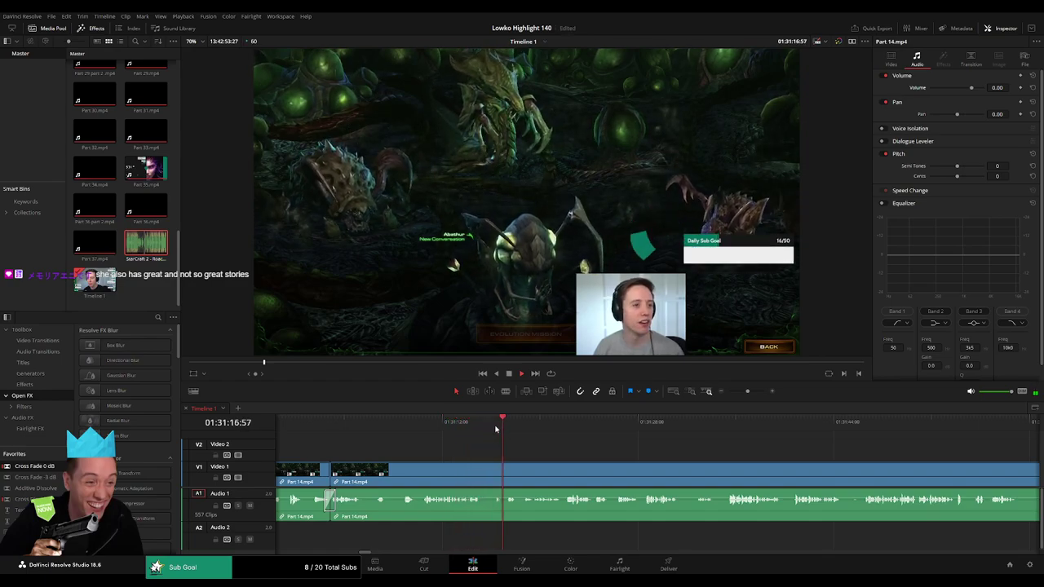
pyautogui.hscroll(3, 514, 449)
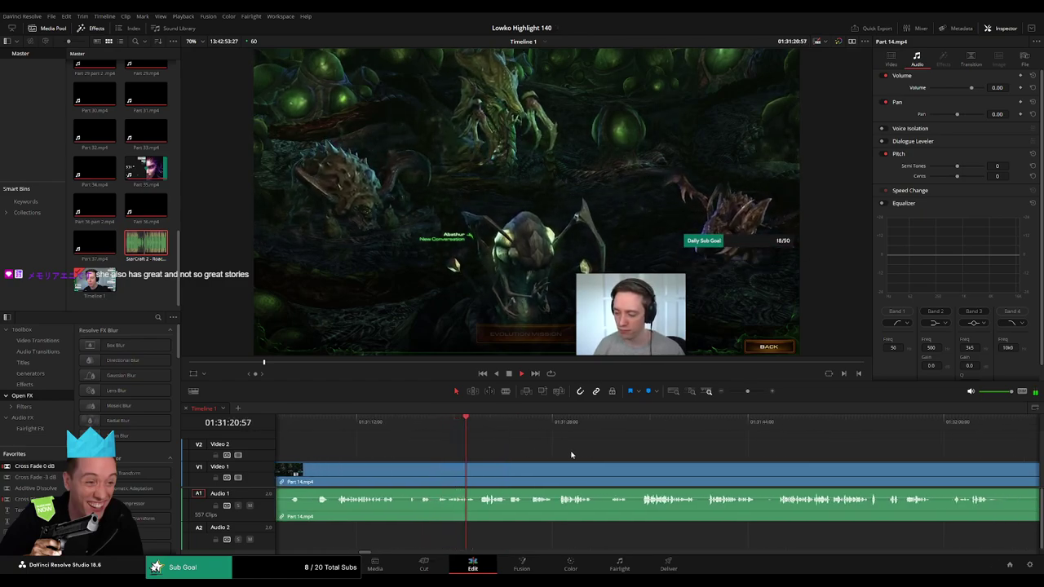
pyautogui.hscroll(2, 526, 448)
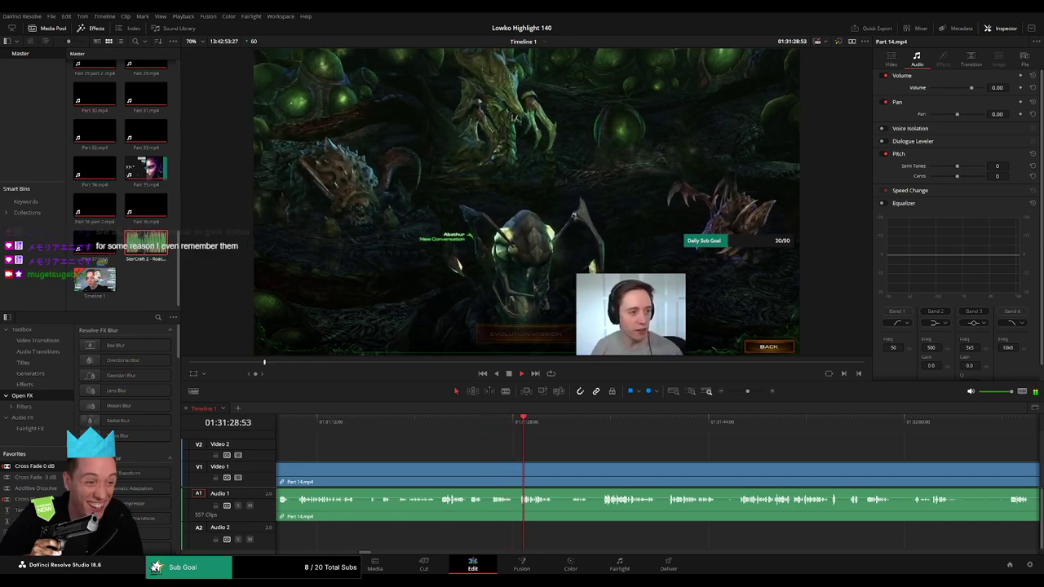
pyautogui.hscroll(3, 606, 449)
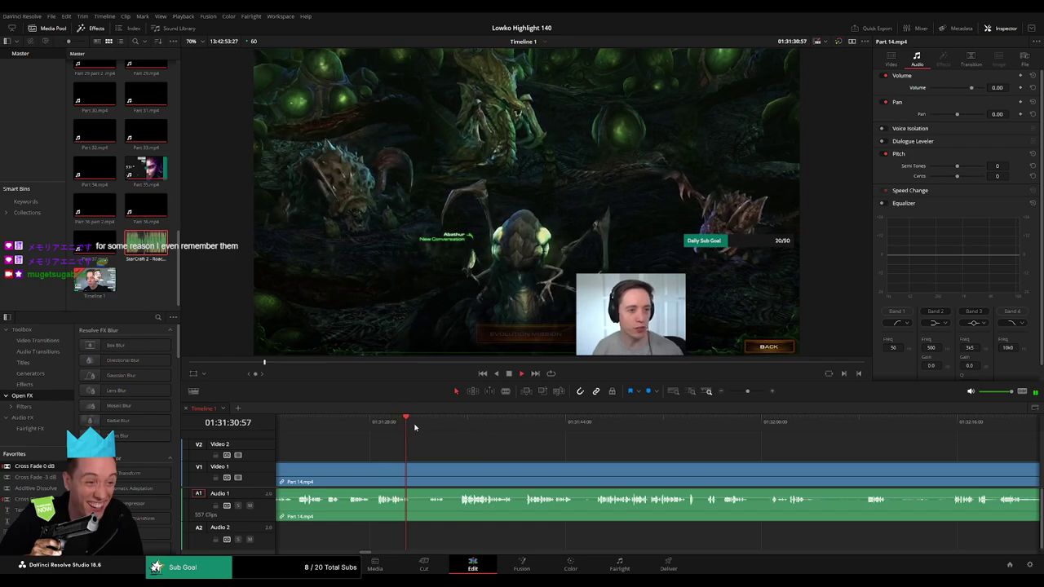
pyautogui.press('b')
pyautogui.click(412, 472)
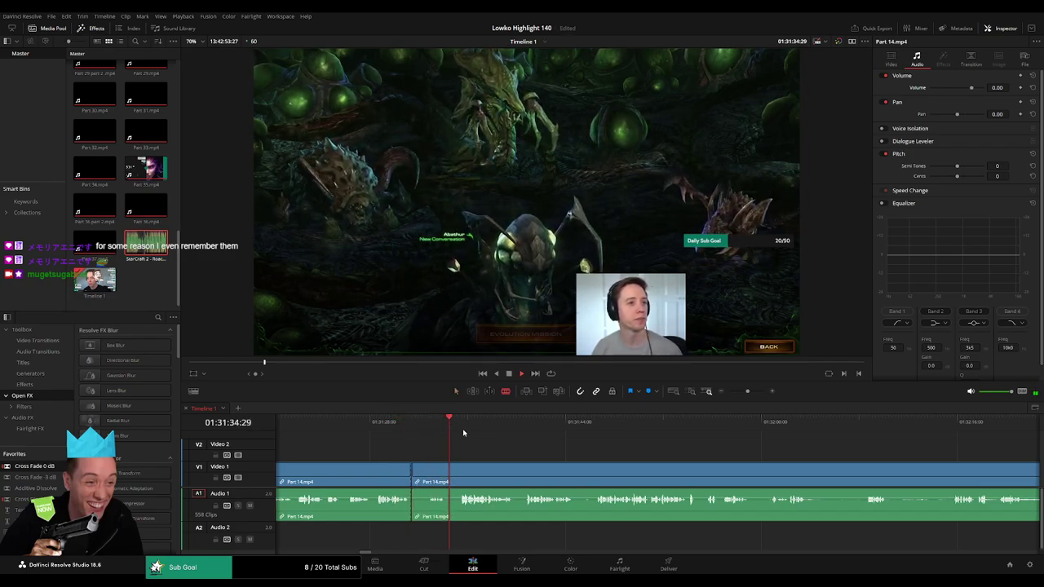
pyautogui.click(460, 427)
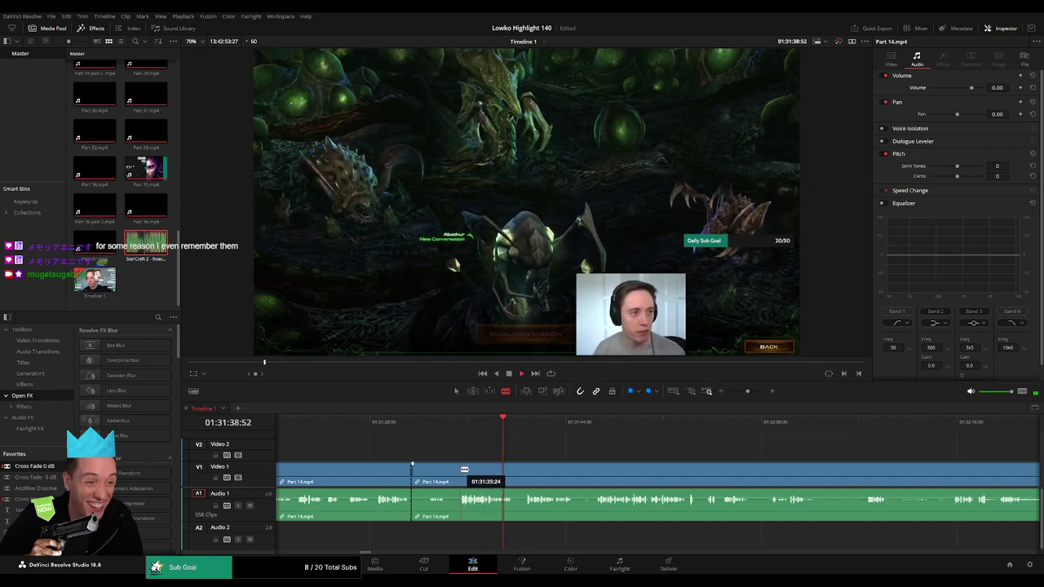
pyautogui.click(459, 470)
pyautogui.press('a')
pyautogui.click(454, 476)
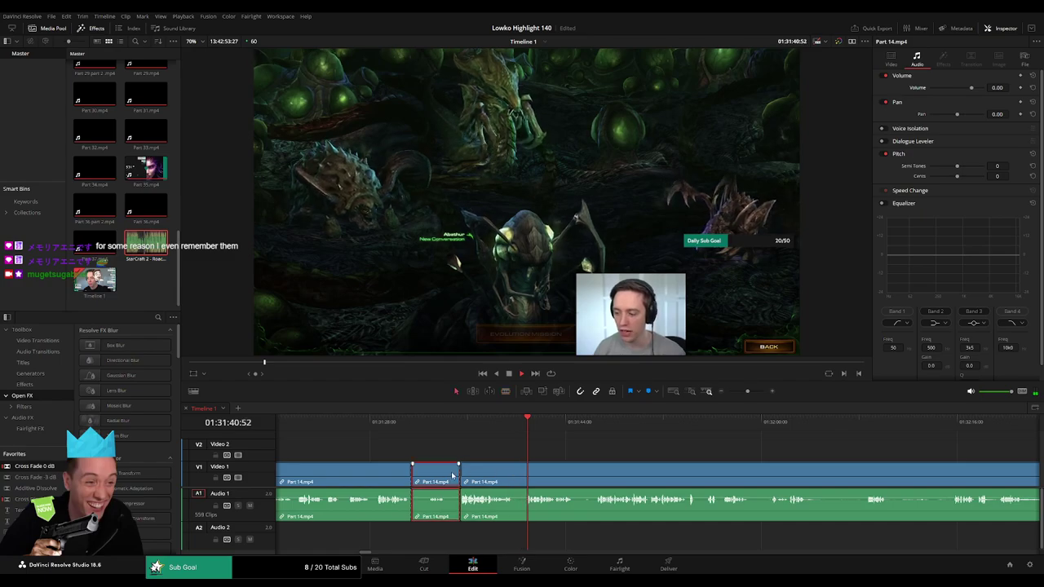
pyautogui.press('Delete')
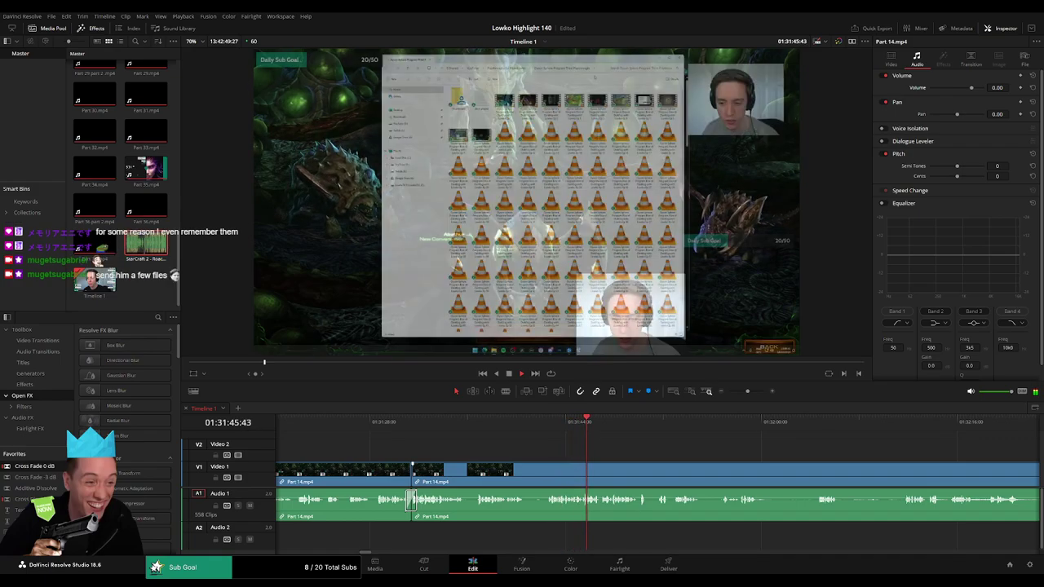
# Remove a third short piece further along Part 14 and close the gap
pyautogui.press('b')
pyautogui.click(527, 476)
pyautogui.click(546, 476)
pyautogui.press('a')
pyautogui.click(539, 479)
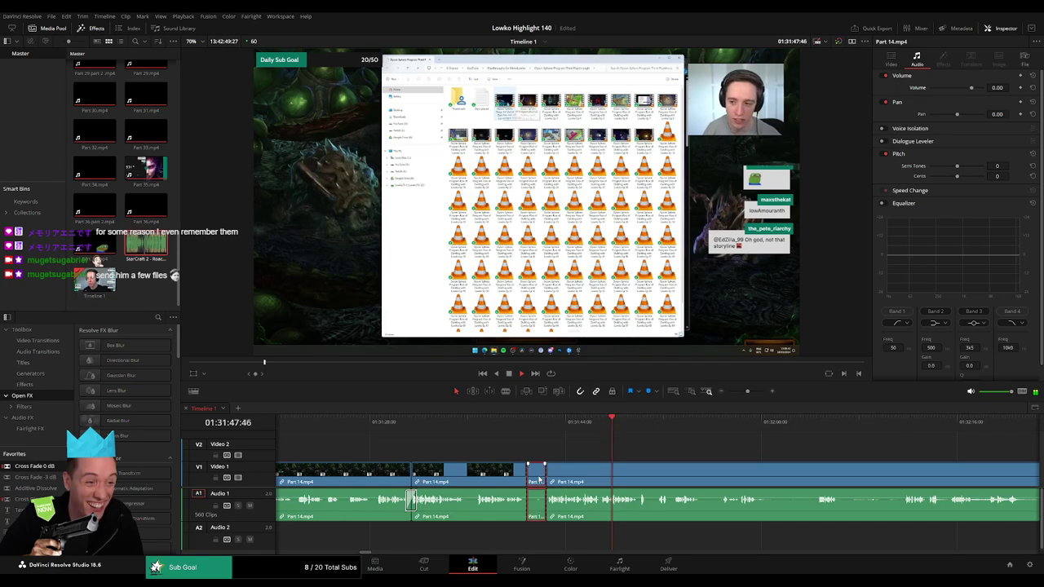
pyautogui.press('Delete')
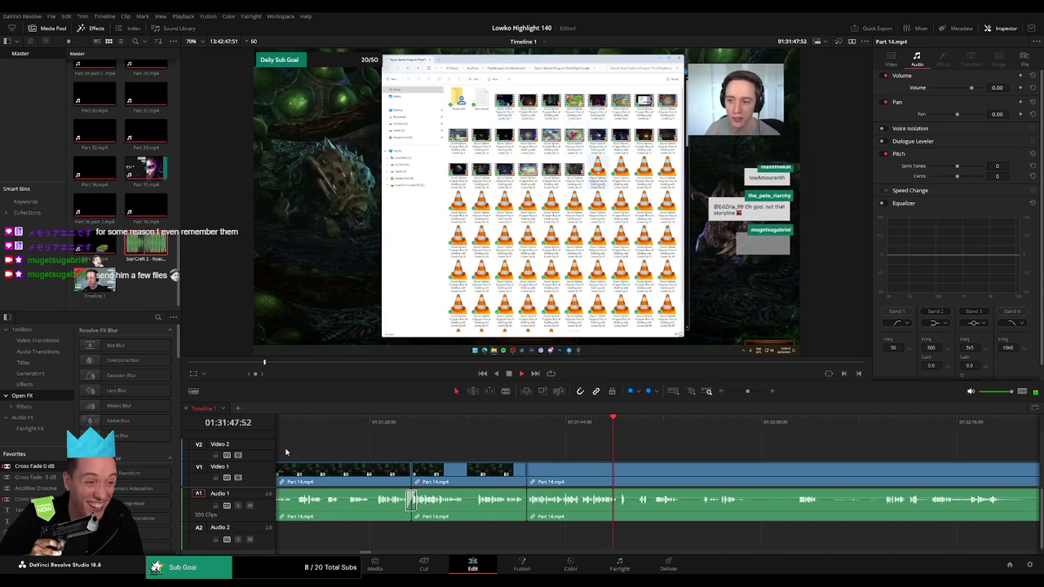
# Review the edited section, then split Part 14 at the playhead near 01:31:58
pyautogui.moveTo(623, 468)
pyautogui.mouseDown()
pyautogui.moveTo(453, 462)
pyautogui.moveTo(441, 450)
pyautogui.mouseUp()
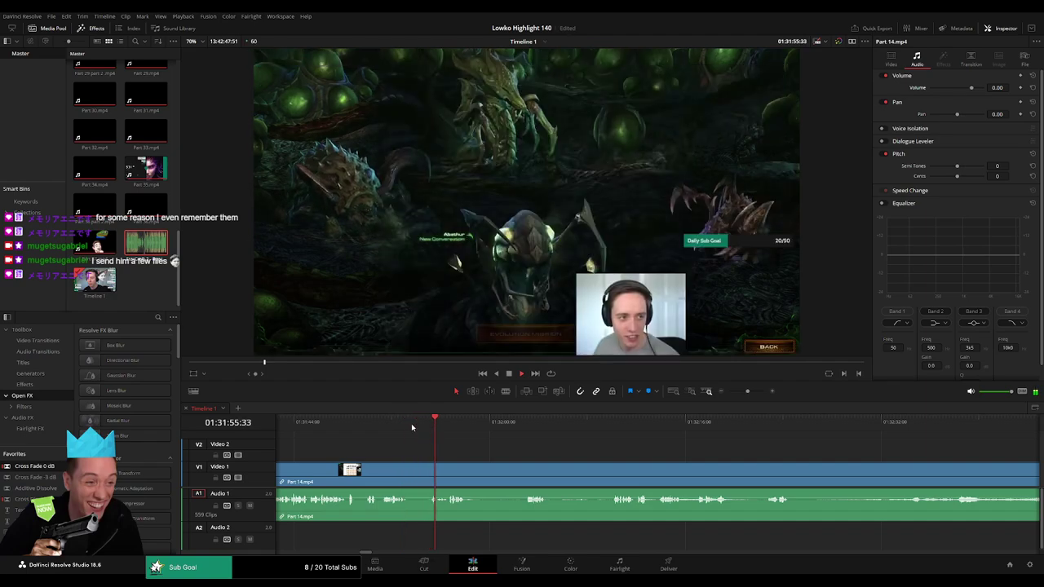
pyautogui.click(412, 423)
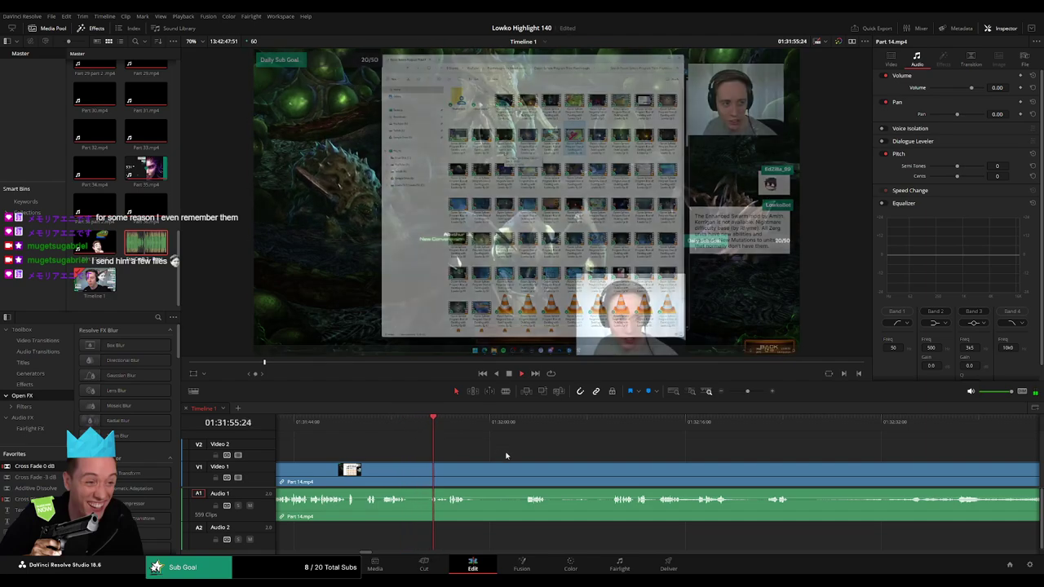
pyautogui.hscroll(1, 490, 454)
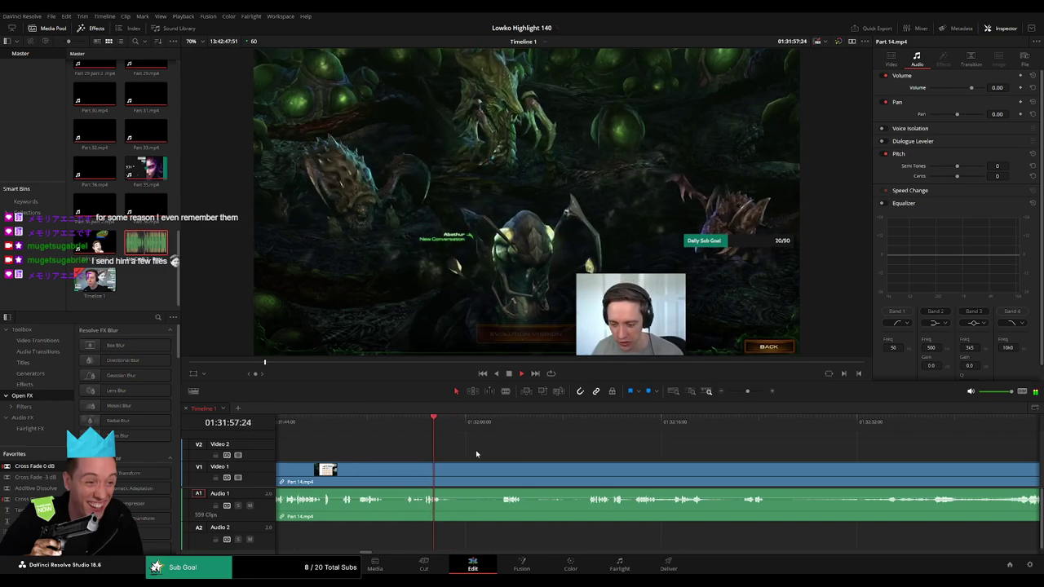
pyautogui.hotkey('ctrl', 'b')
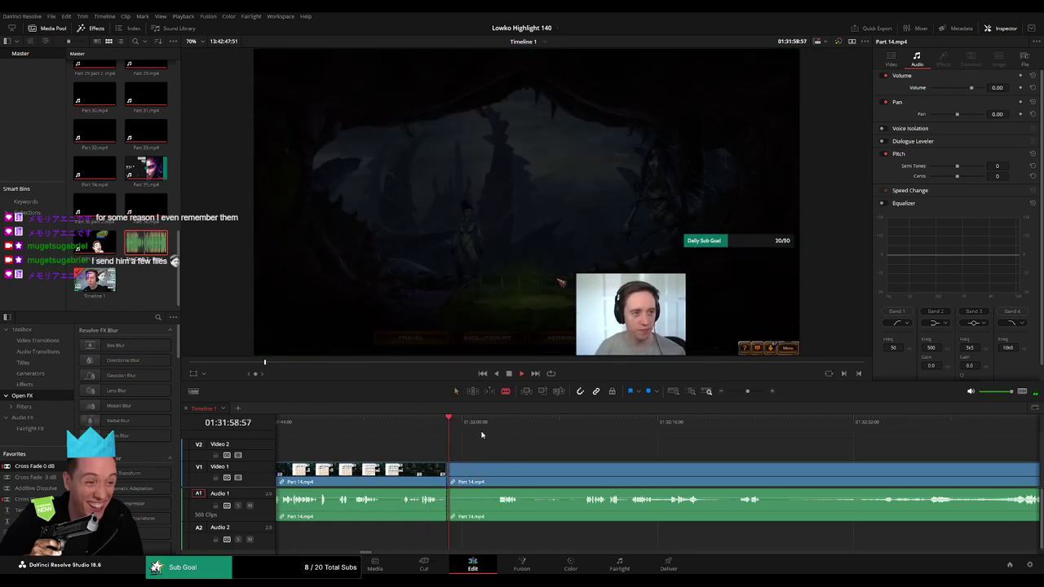
# Skip ahead through Part 14 past the Kerrigan abilities scene and start playback
pyautogui.click(496, 427)
pyautogui.click(571, 423)
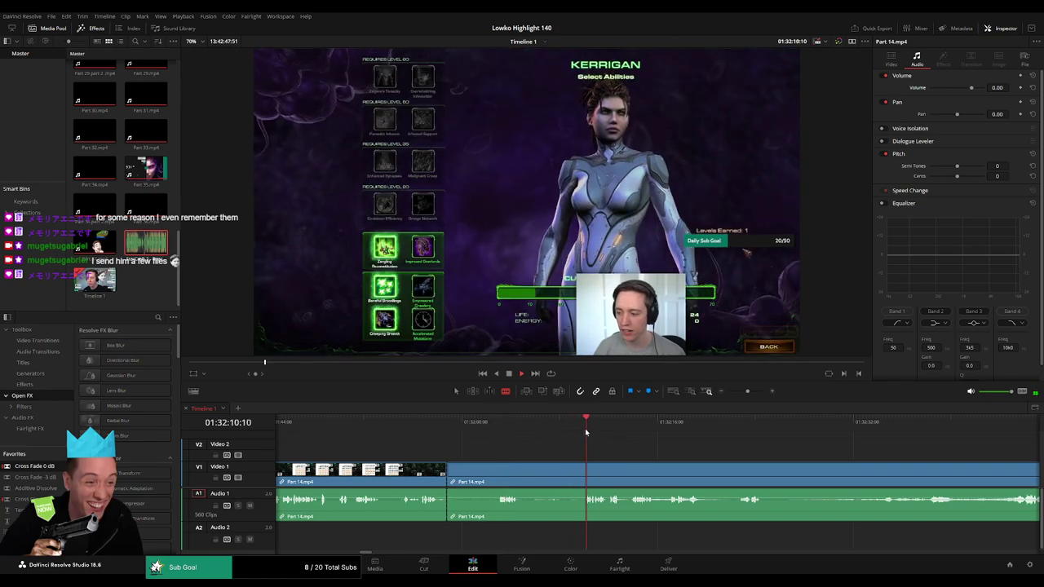
pyautogui.click(620, 422)
pyautogui.click(725, 422)
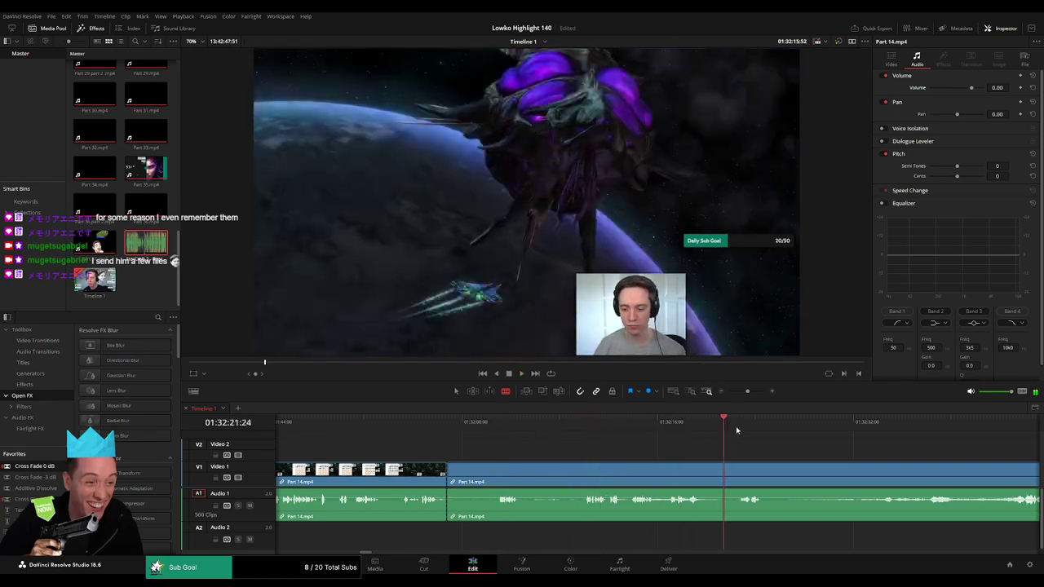
pyautogui.click(927, 423)
pyautogui.press('space')
# Browse ahead to the Travel screen and zoom the timeline in on Part 14
pyautogui.moveTo(747, 391); pyautogui.dragTo(736, 391)
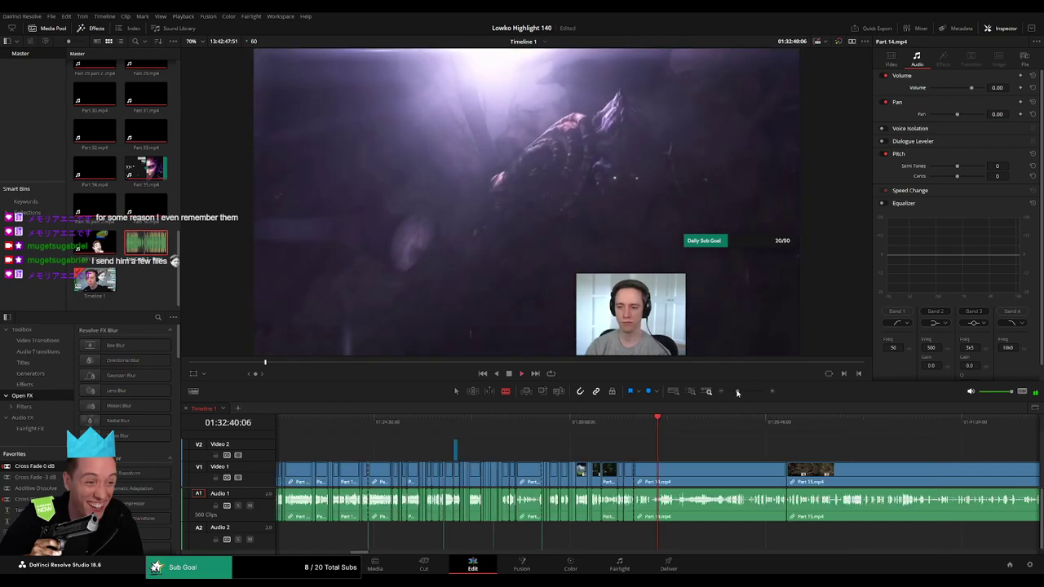
pyautogui.click(704, 423)
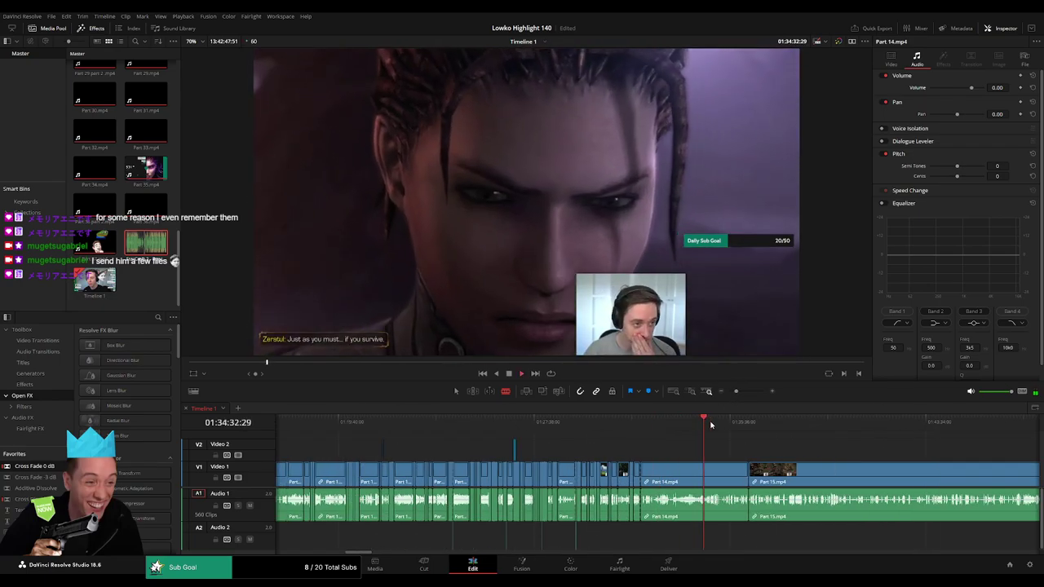
pyautogui.click(722, 422)
pyautogui.click(707, 422)
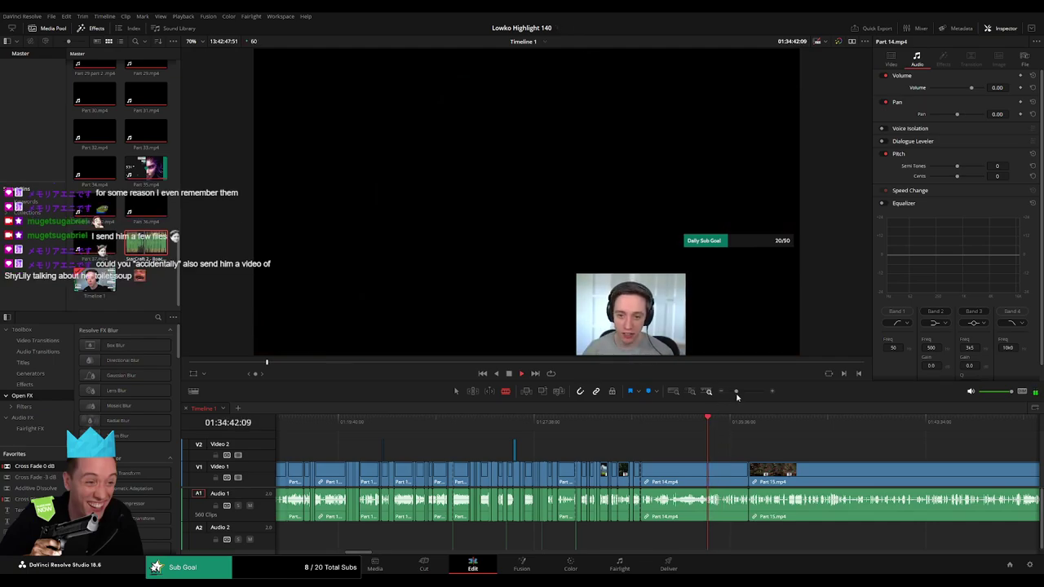
pyautogui.moveTo(737, 391); pyautogui.dragTo(746, 391)
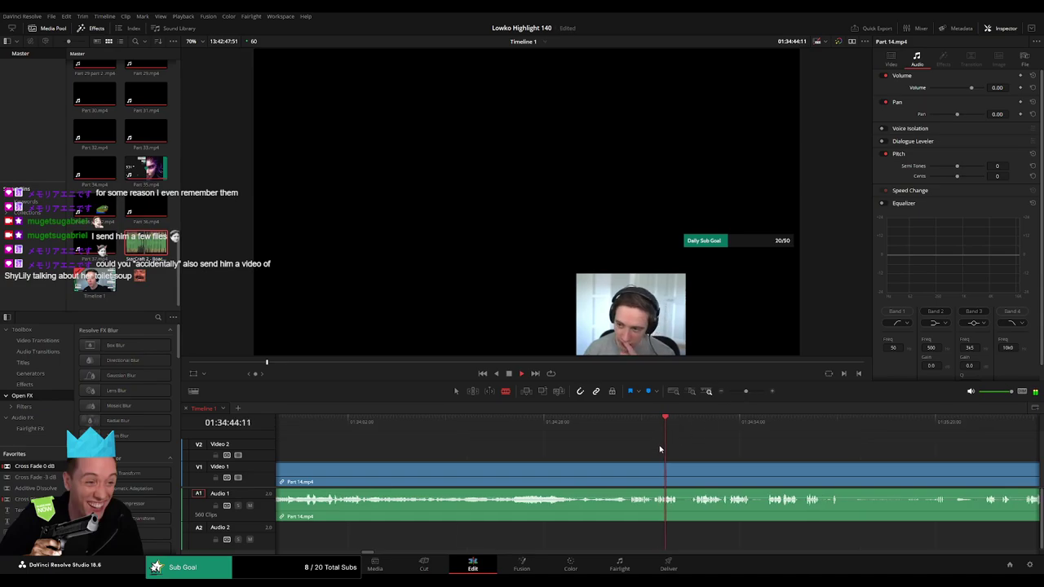
pyautogui.moveTo(735, 397); pyautogui.dragTo(744, 395)
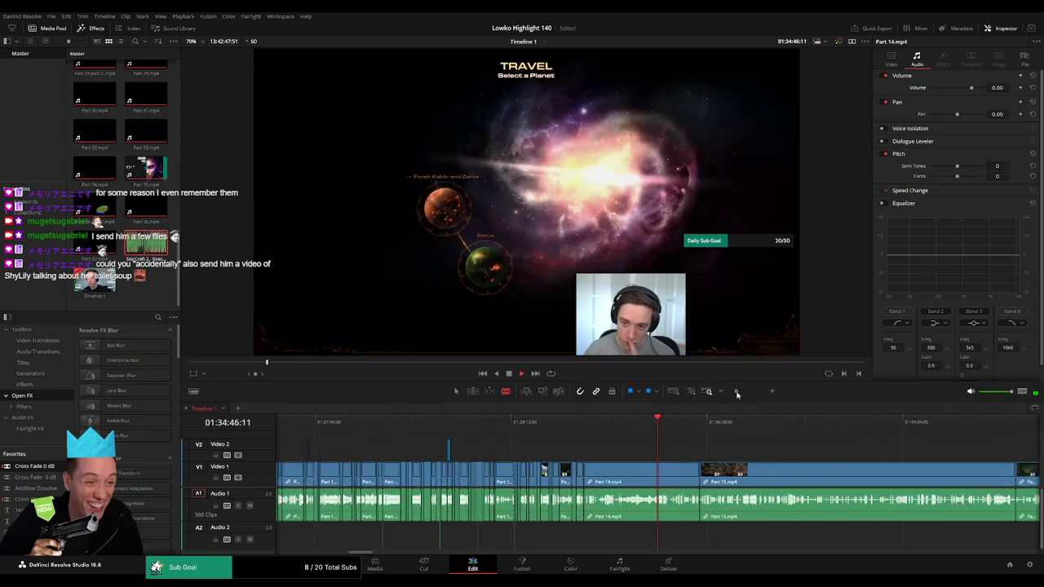
# Cut Part 14 where the unwanted part ends, delete that piece and its gap, then replay the edit
pyautogui.click(626, 420)
pyautogui.click(629, 471)
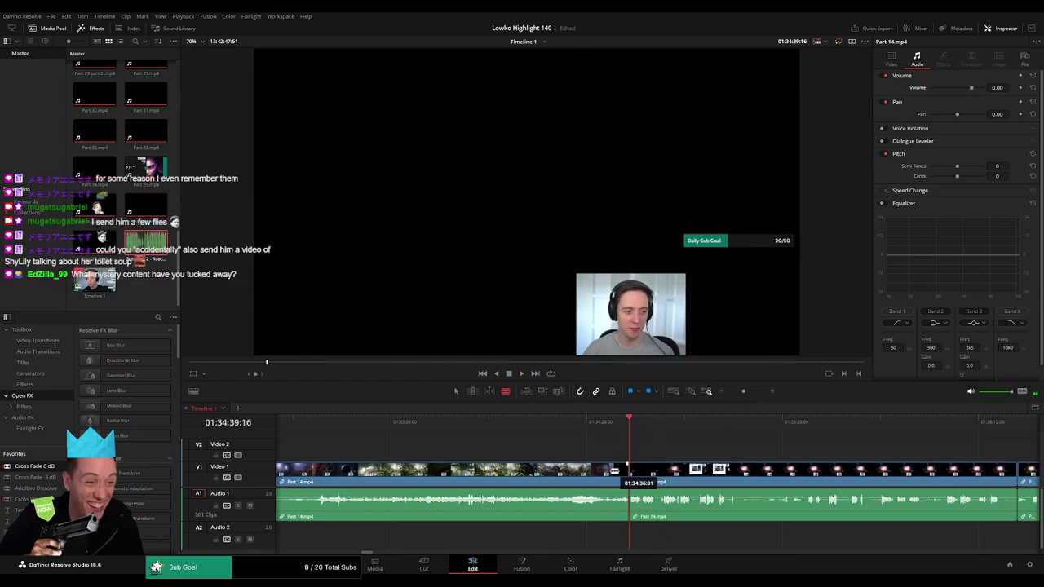
pyautogui.press('a')
pyautogui.click(609, 473)
pyautogui.press('Delete')
pyautogui.click(608, 472)
pyautogui.press('Delete')
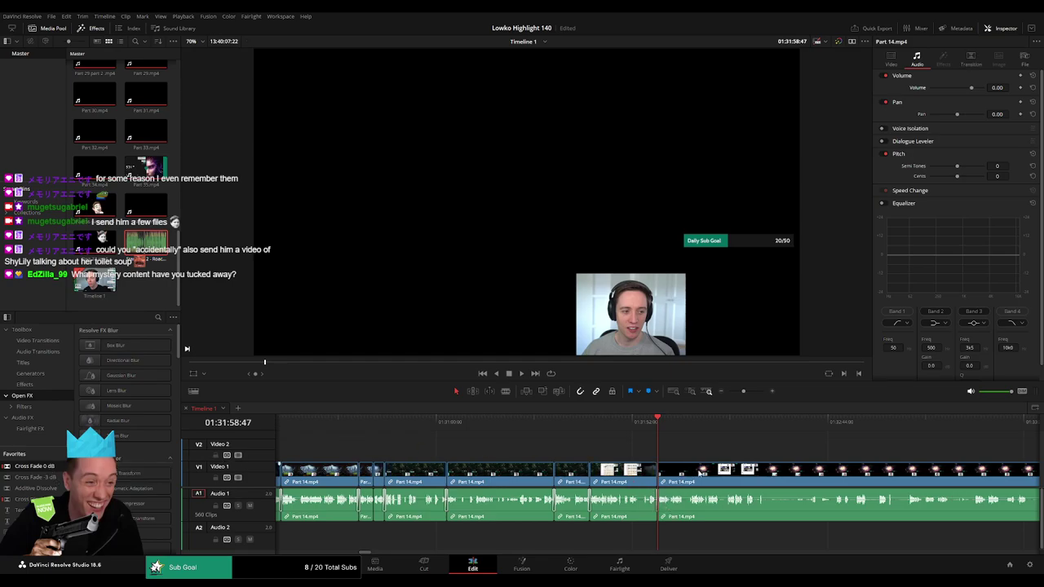
pyautogui.click(748, 392)
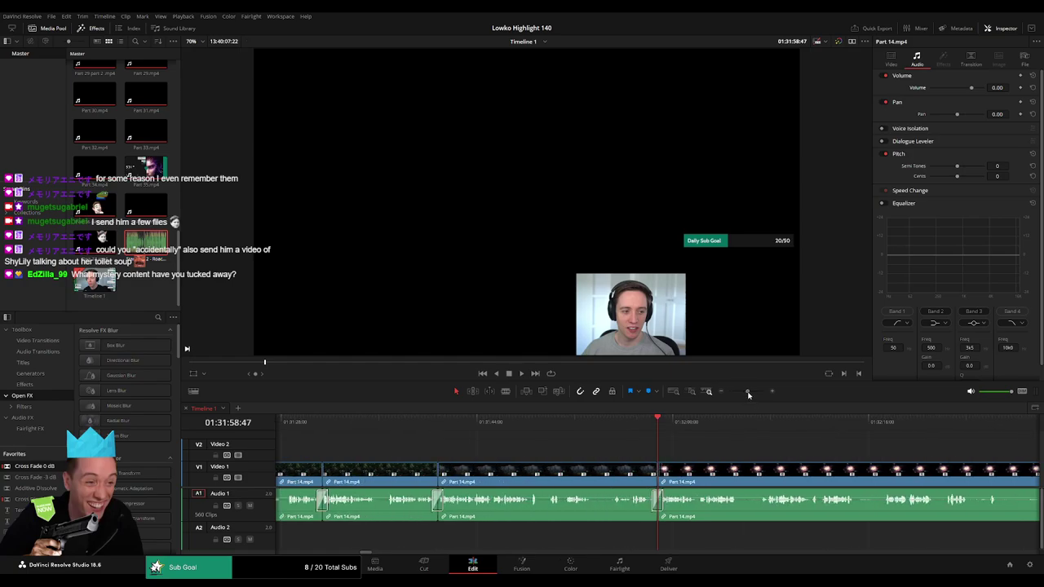
pyautogui.press('space')
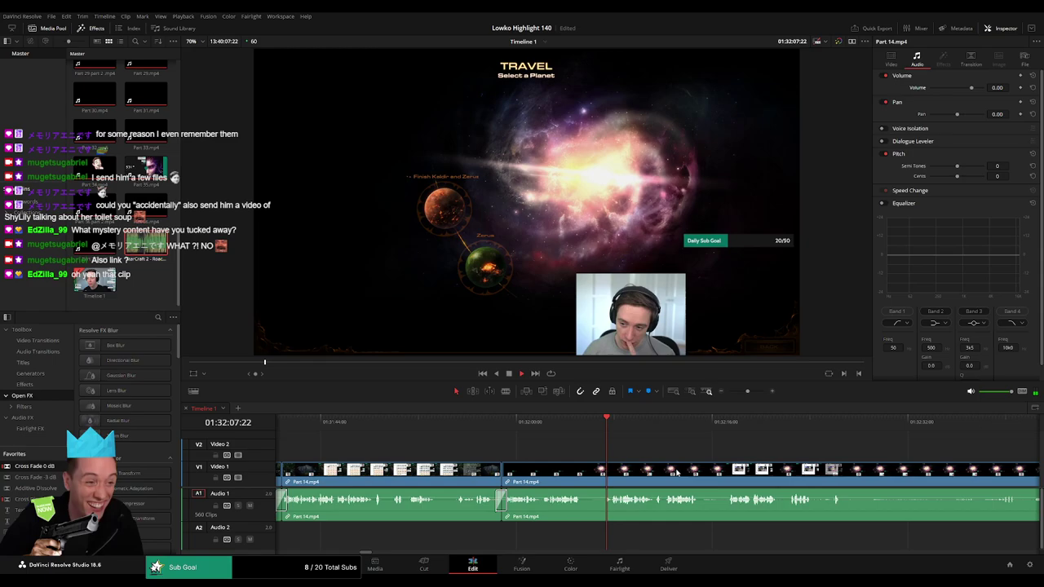
# Cut out the next unwanted stretch of Part 14, scrubbing to find its end, and close the gap
pyautogui.scroll(-3, 677, 473)
pyautogui.press('b')
pyautogui.click(472, 473)
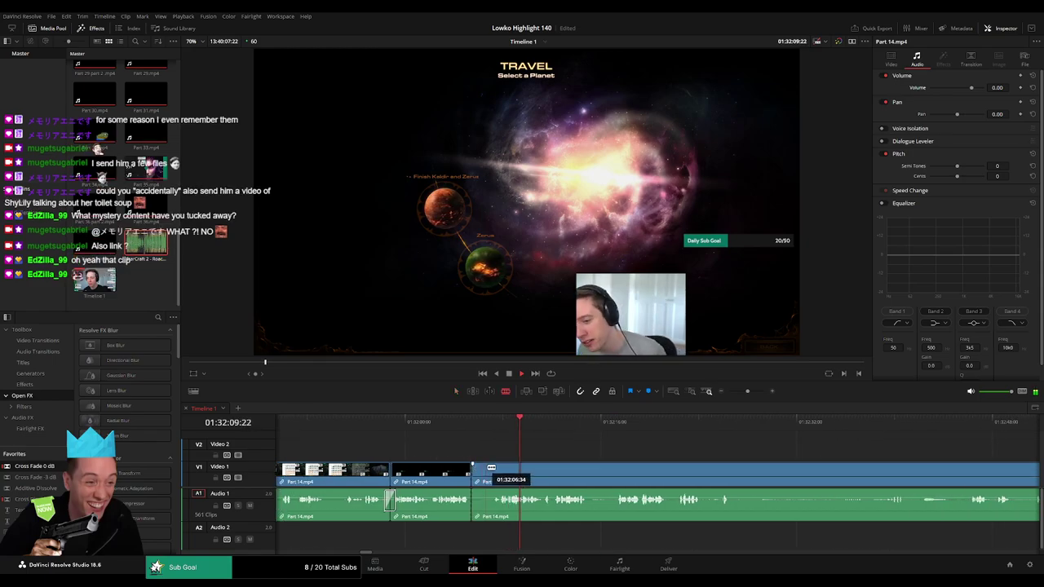
pyautogui.press('space')
pyautogui.press('a')
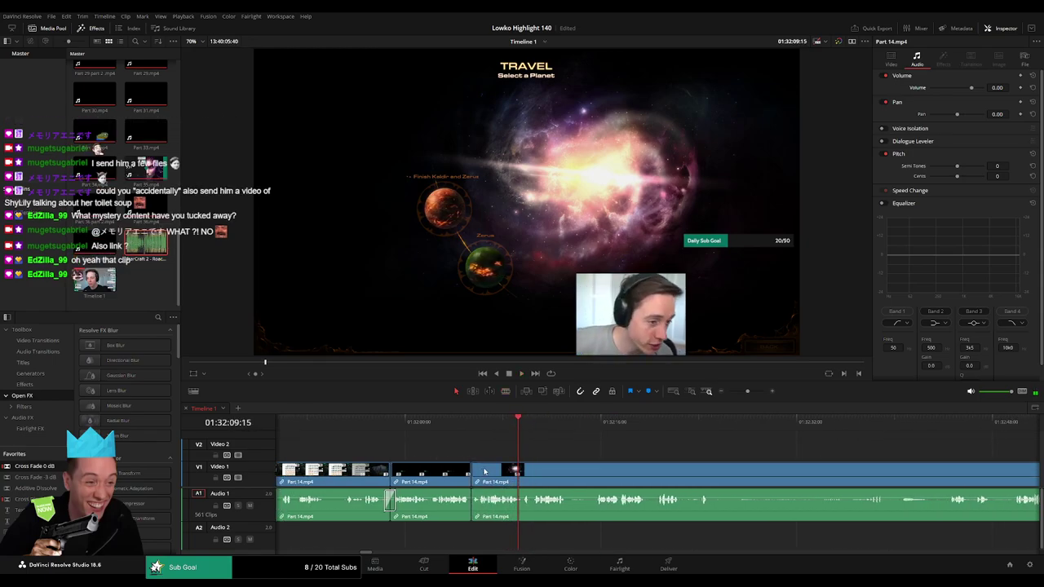
pyautogui.press('space')
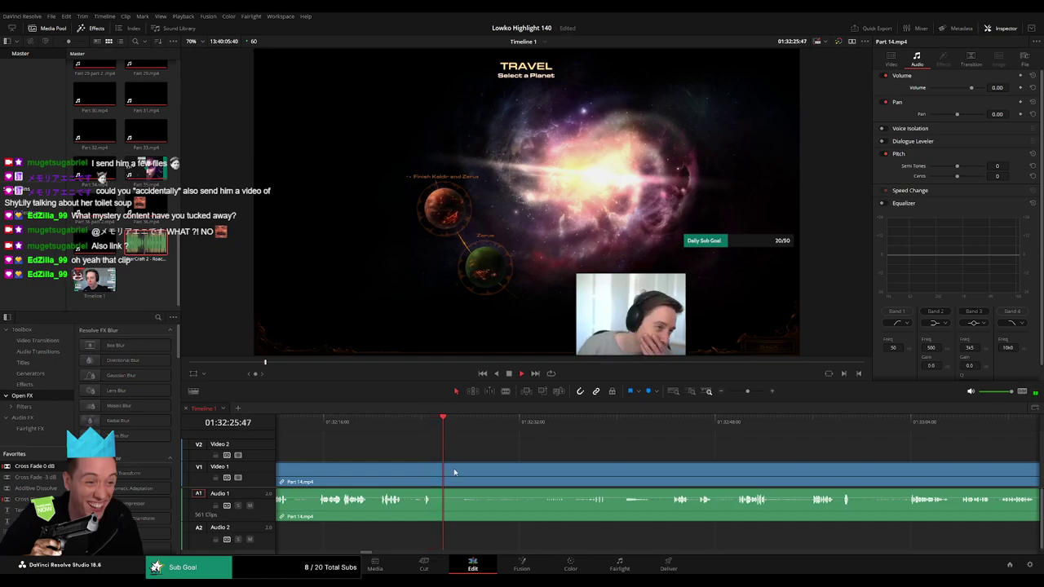
pyautogui.moveTo(566, 425); pyautogui.dragTo(668, 434)
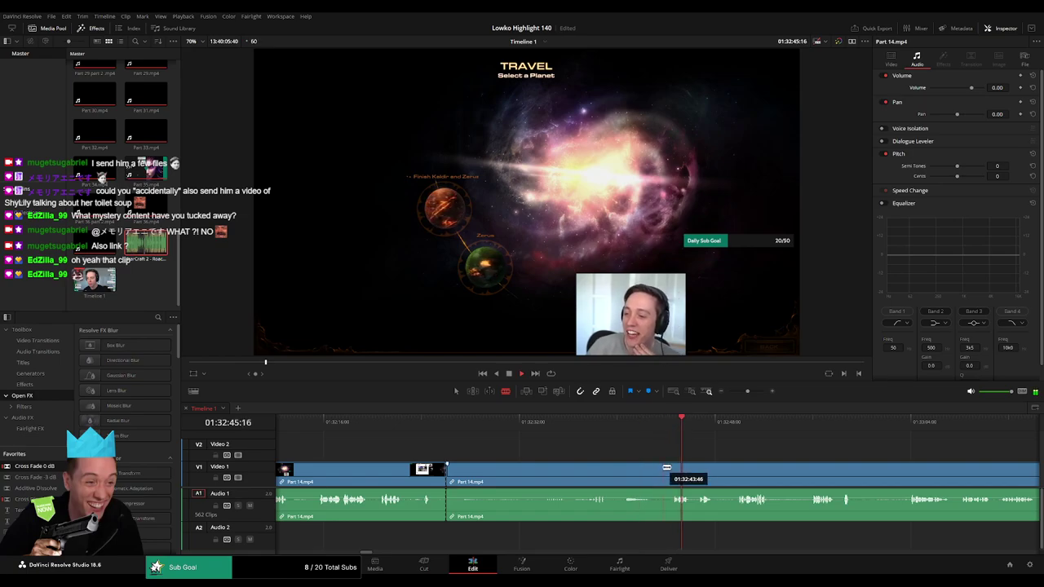
pyautogui.click(666, 468)
pyautogui.press('a')
pyautogui.click(607, 472)
pyautogui.press('Delete')
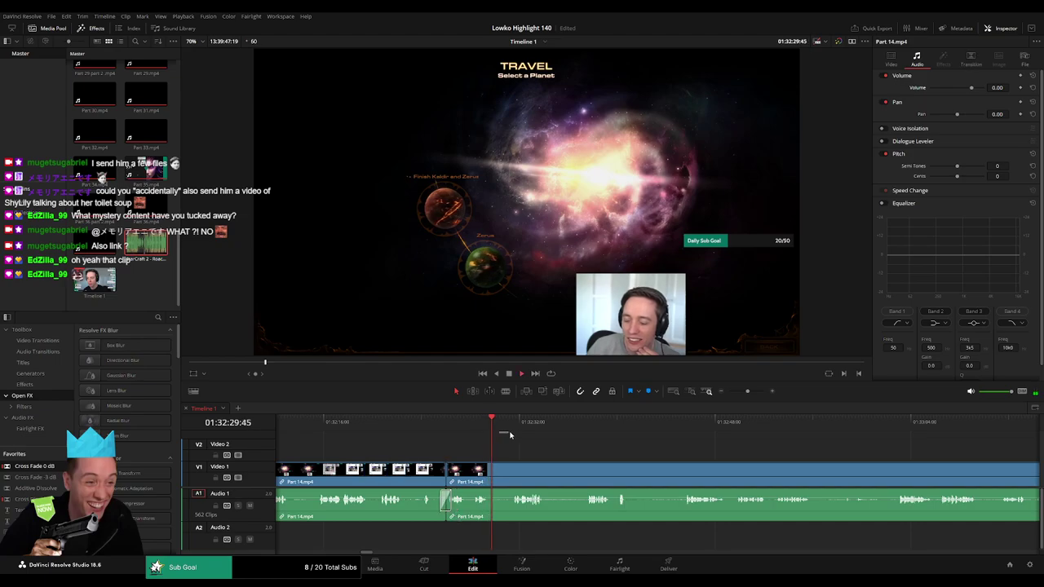
# Blade Part 14 at the playhead, then remove another short piece between two cuts
pyautogui.press('b')
pyautogui.click(492, 470)
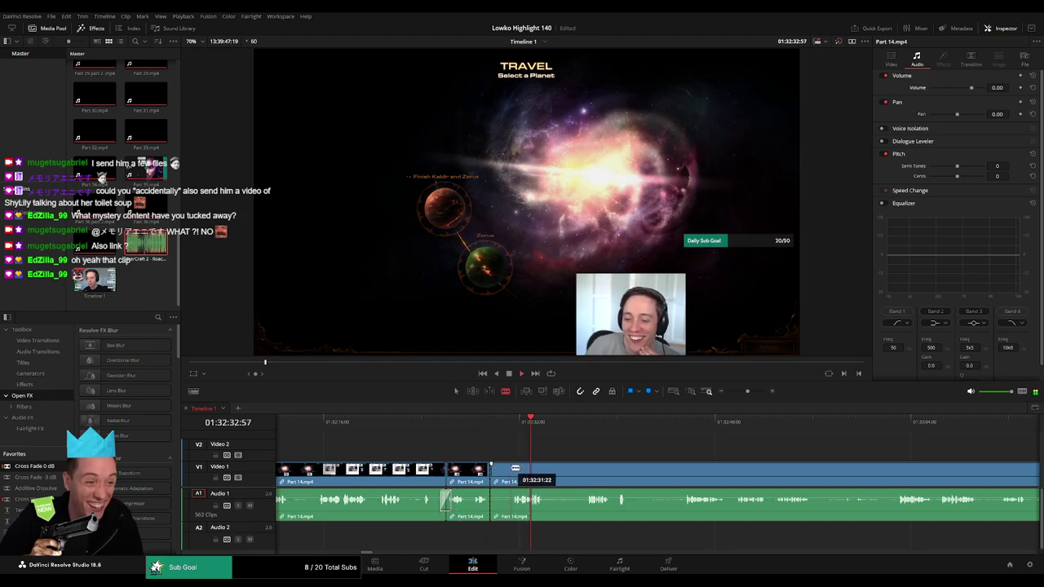
pyautogui.press('a')
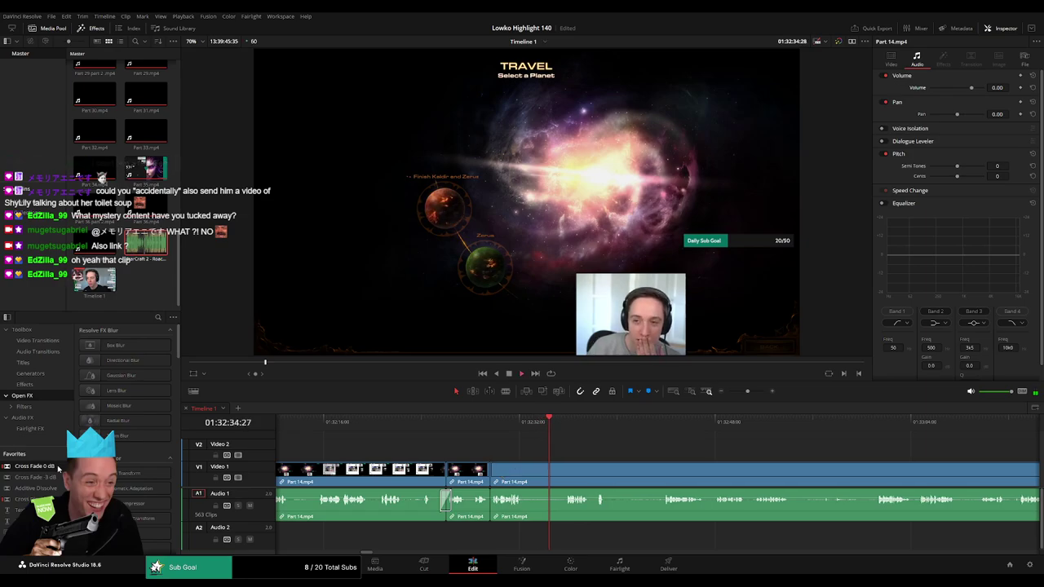
pyautogui.click(533, 461)
pyautogui.press('b')
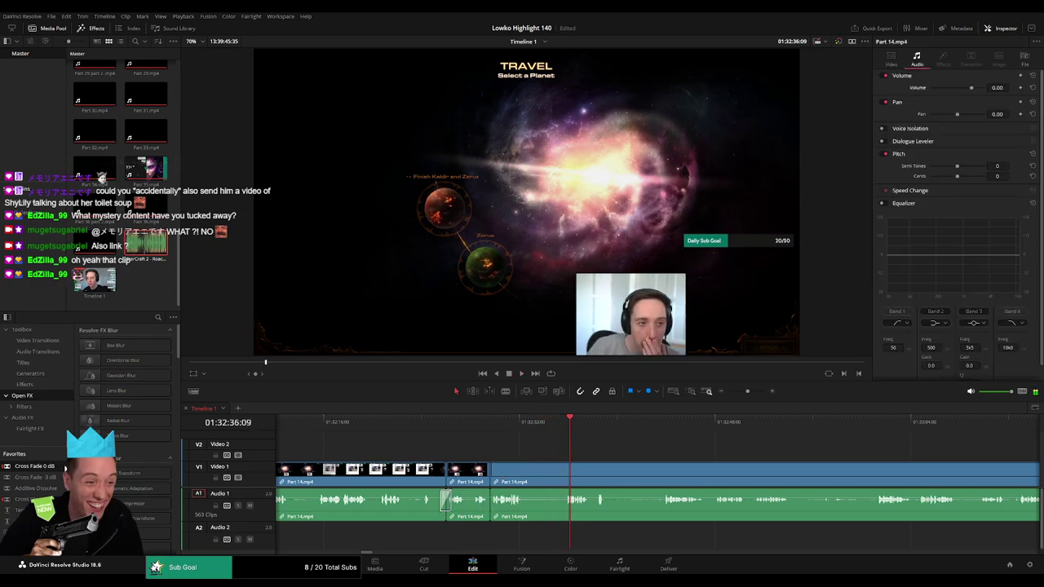
pyautogui.click(551, 472)
pyautogui.click(587, 472)
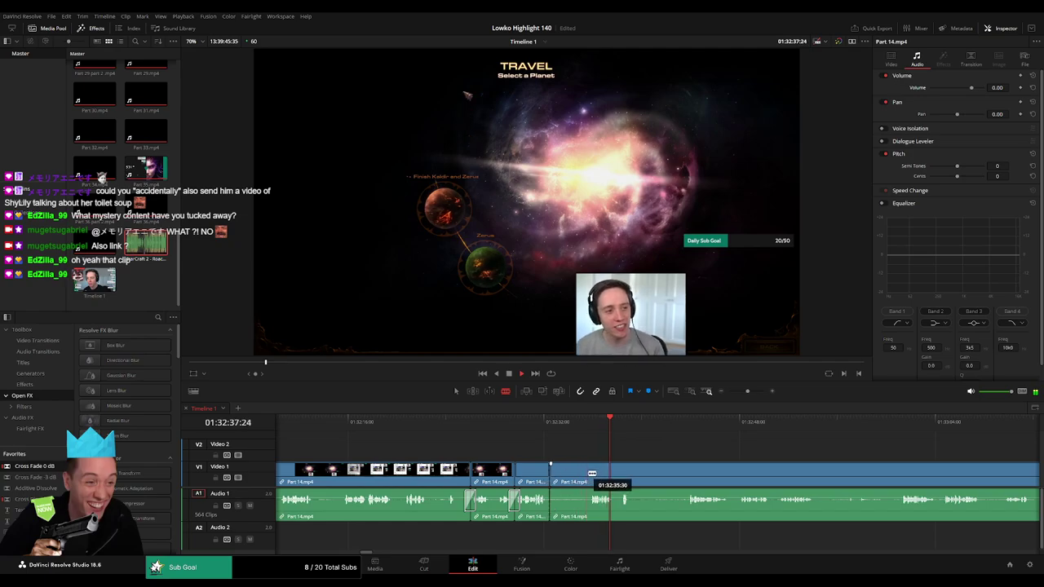
pyautogui.press('a')
pyautogui.click(577, 482)
pyautogui.press('Delete')
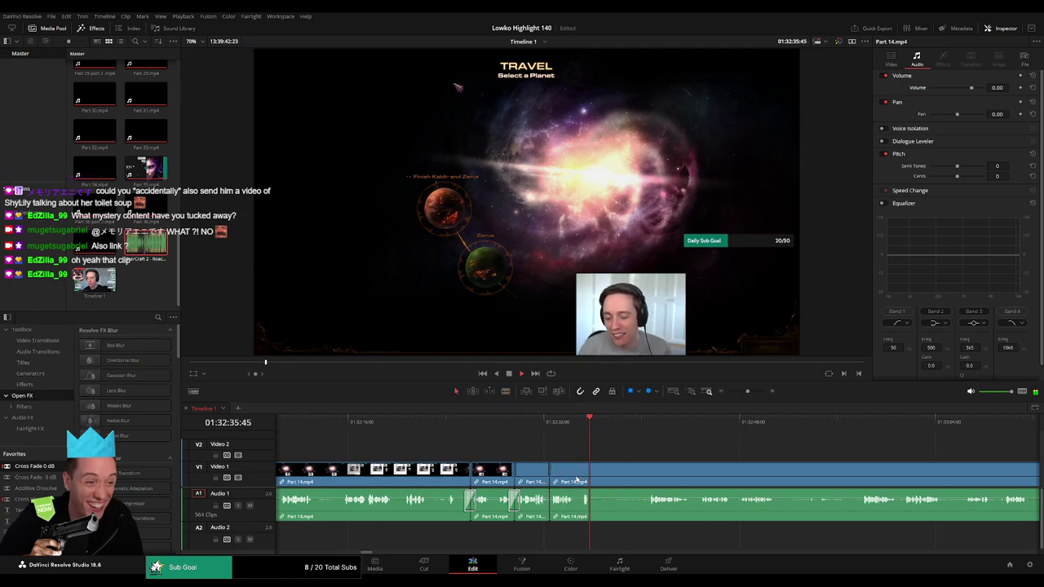
# Remove another unwanted piece further along Part 14 and close the gap
pyautogui.press('space')
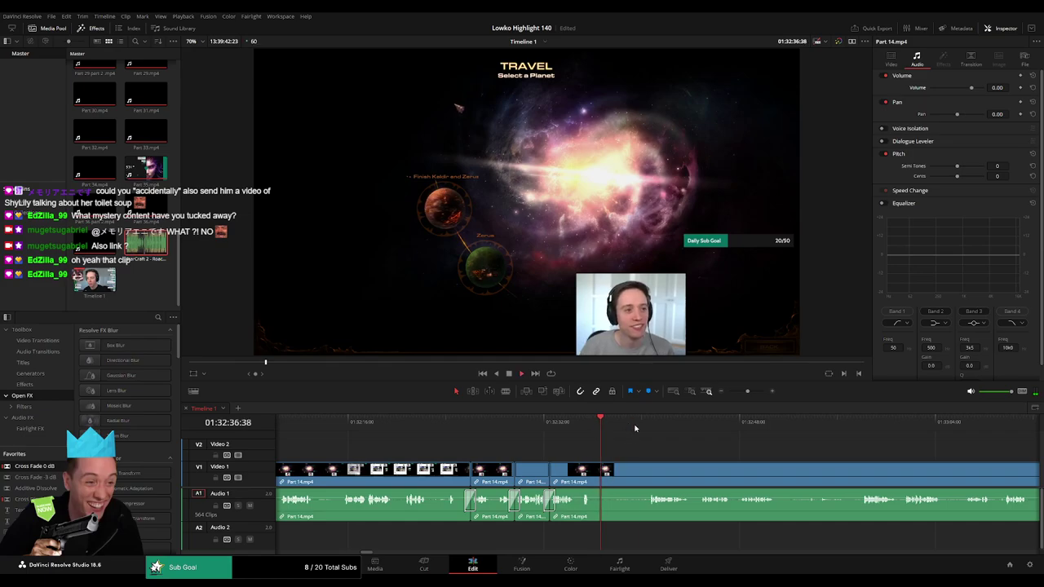
pyautogui.hscroll(3, 557, 450)
pyautogui.click(439, 473)
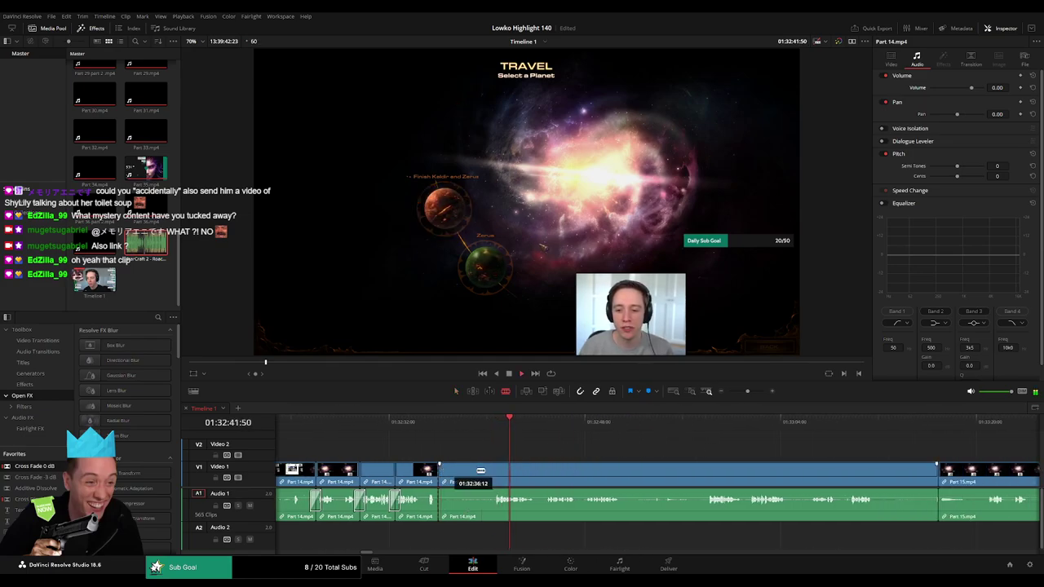
pyautogui.click(493, 473)
pyautogui.press('a')
pyautogui.click(487, 474)
pyautogui.press('Delete')
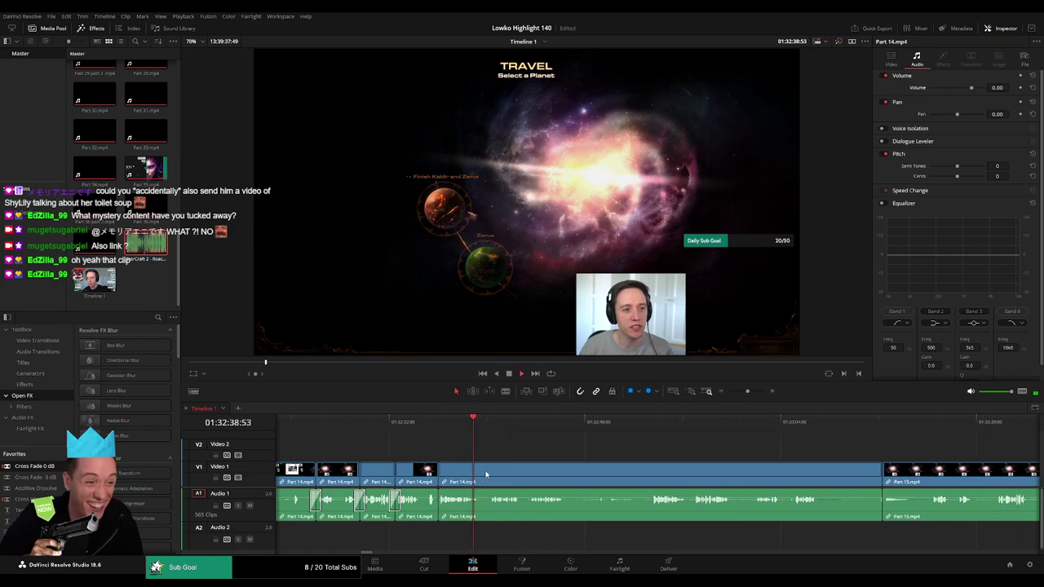
# Clear the selection and ripple-delete a very short piece of Part 14
pyautogui.click(441, 510)
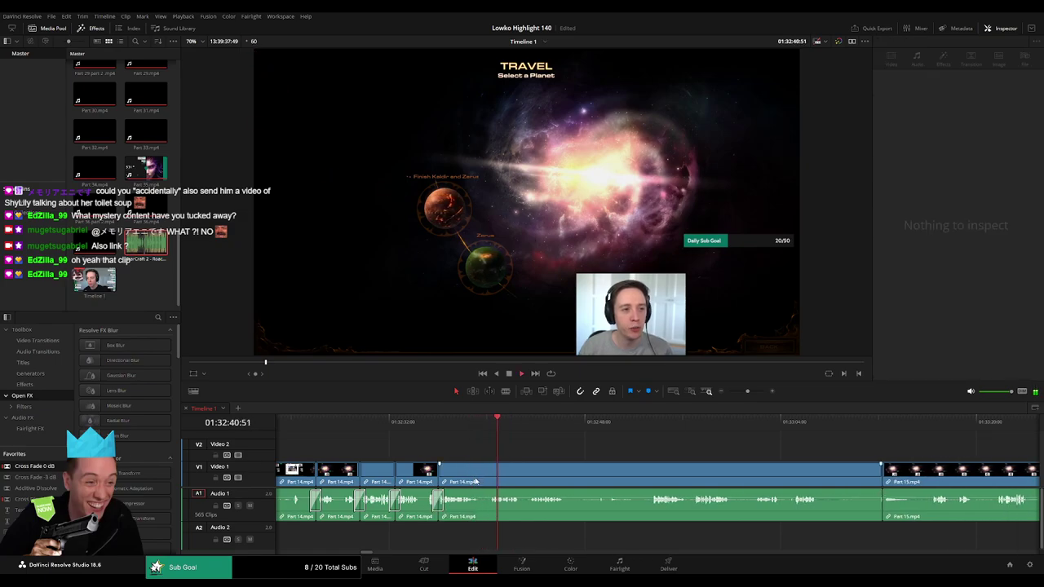
pyautogui.click(478, 479)
pyautogui.click(487, 479)
pyautogui.press('a')
pyautogui.click(483, 482)
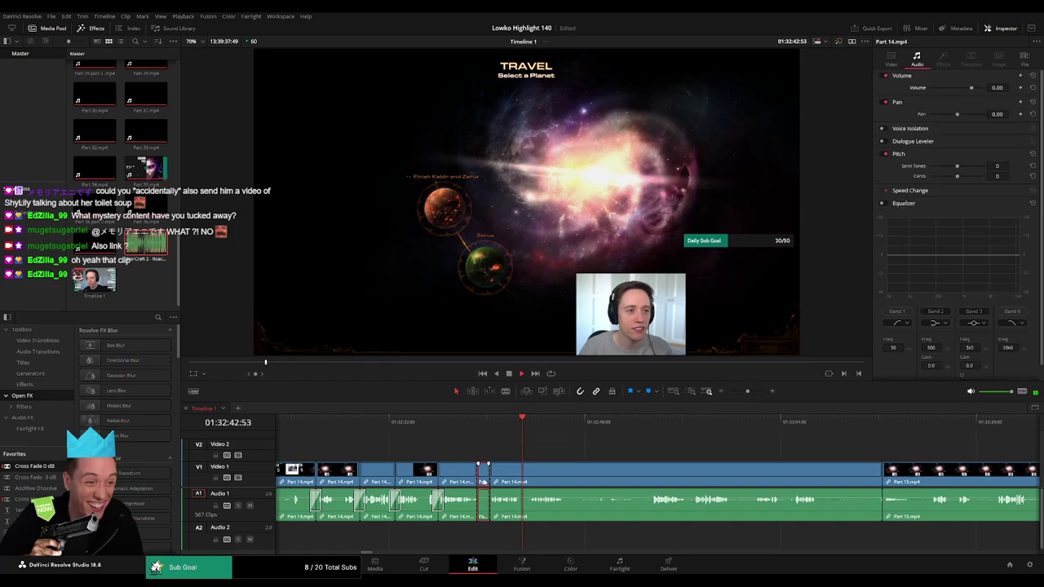
pyautogui.press('Delete')
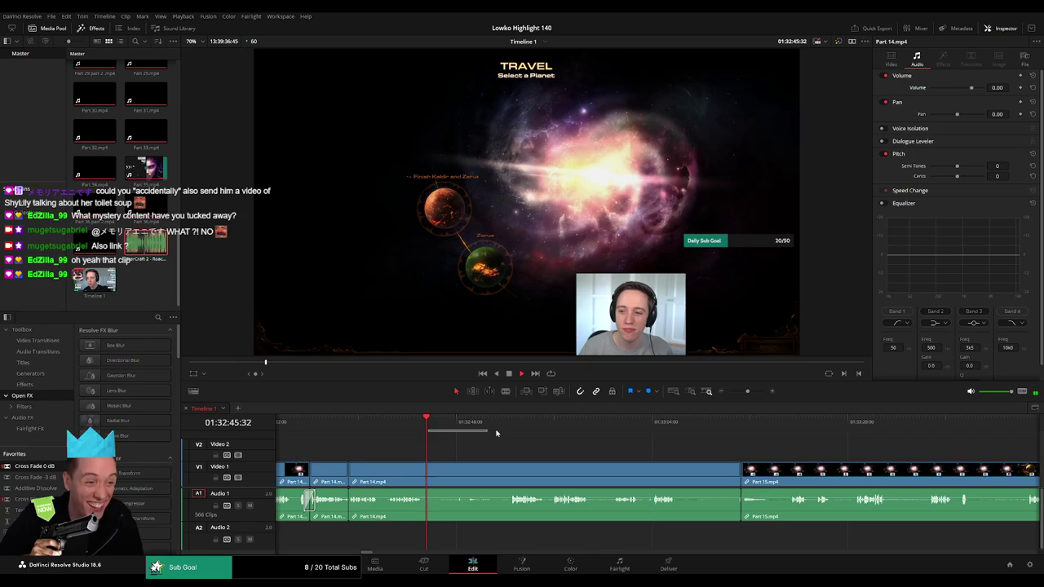
# Cut out a longer unwanted stretch of Part 14 and close the gap
pyautogui.click(425, 473)
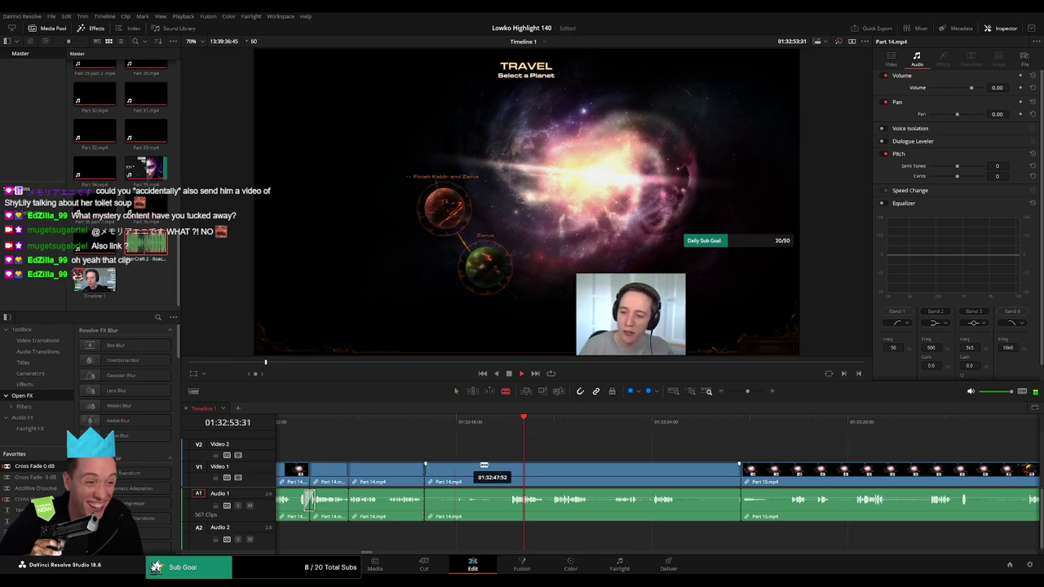
pyautogui.click(508, 473)
pyautogui.press('a')
pyautogui.click(493, 473)
pyautogui.press('Delete')
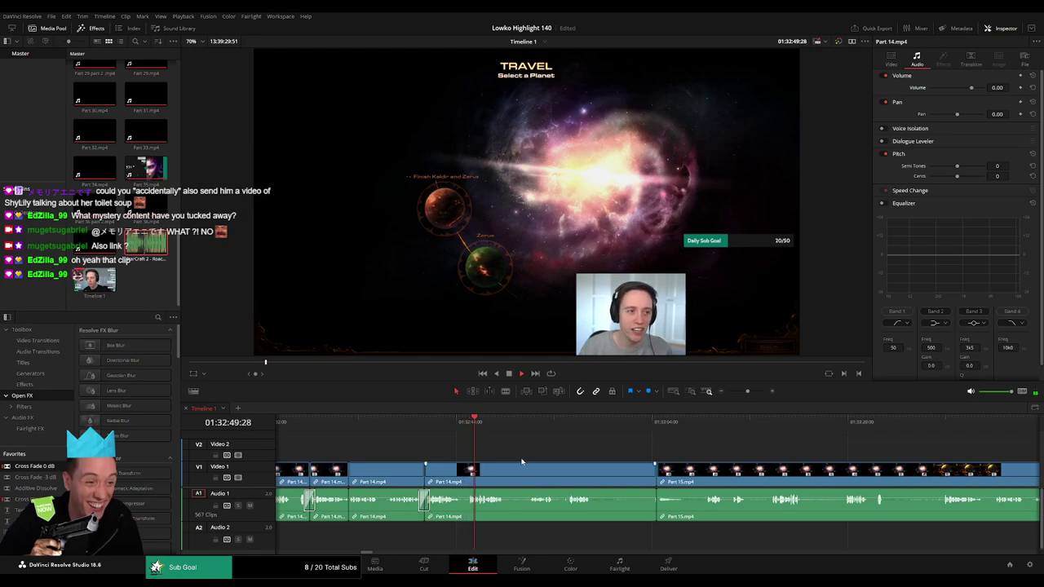
# Remove another short unwanted bit near the end of Part 14
pyautogui.hscroll(3, 461, 450)
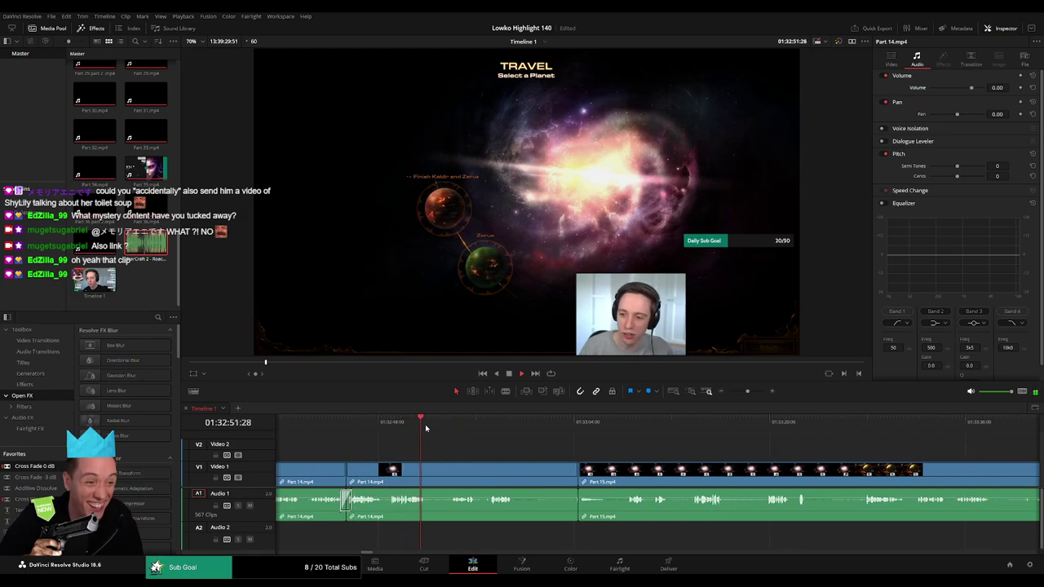
pyautogui.press('b')
pyautogui.click(427, 472)
pyautogui.click(449, 474)
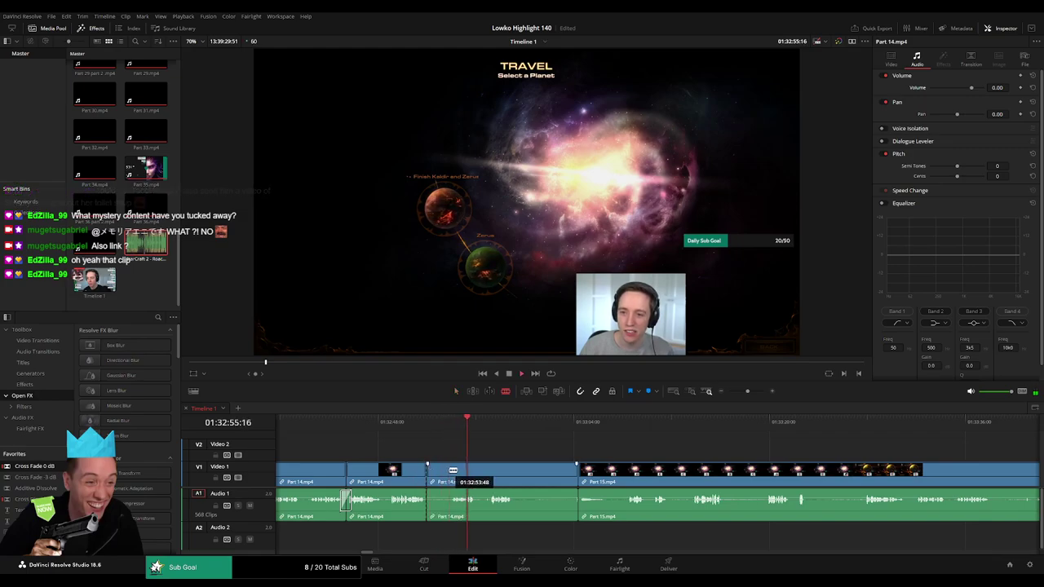
pyautogui.press('a')
pyautogui.click(442, 476)
pyautogui.press('Delete')
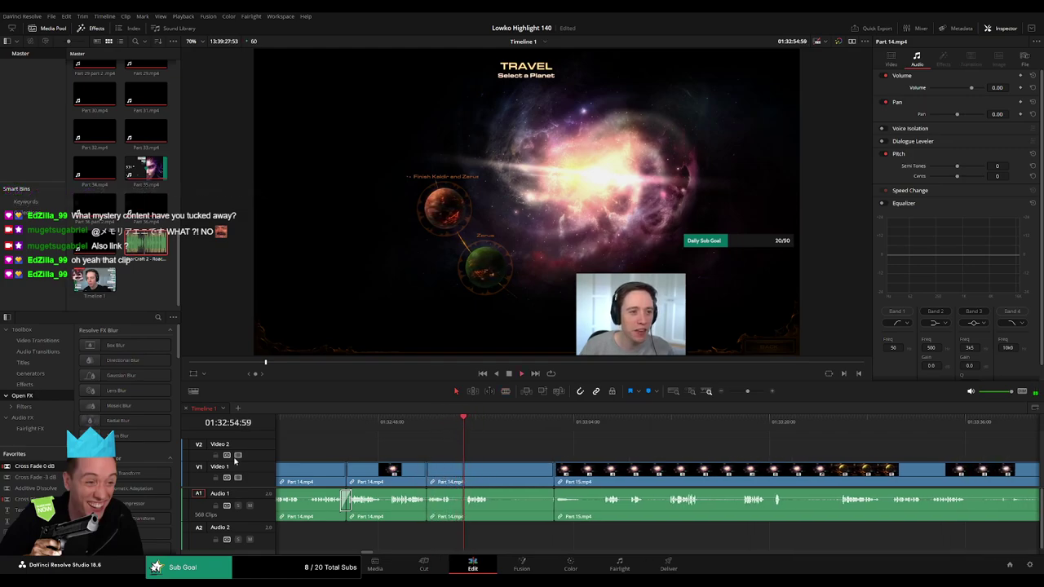
# Delete one more piece and the leftover Part 14 tail so Part 15 follows directly
pyautogui.press('b')
pyautogui.click(454, 474)
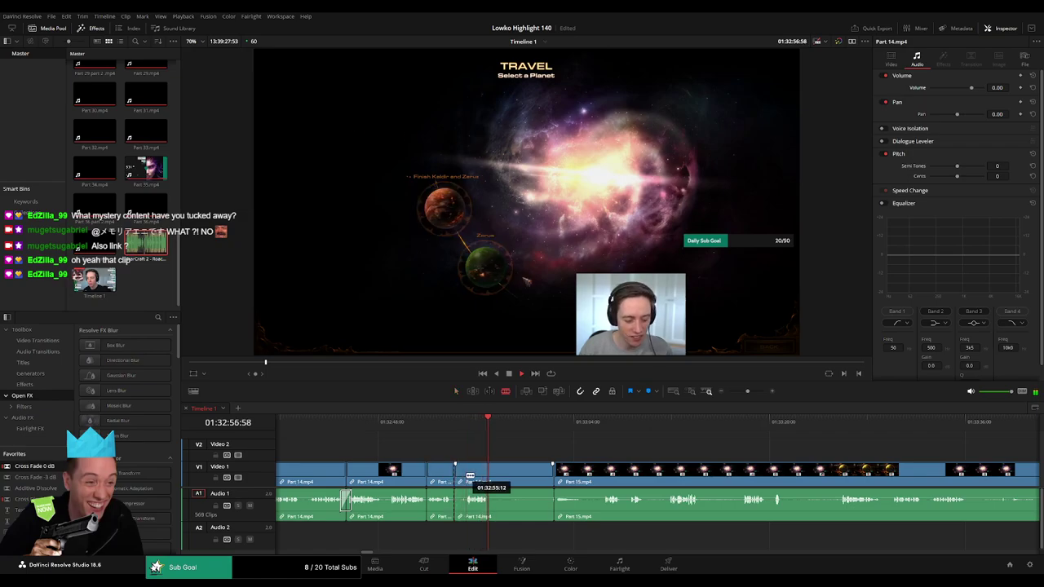
pyautogui.click(470, 476)
pyautogui.press('a')
pyautogui.click(461, 476)
pyautogui.press('Delete')
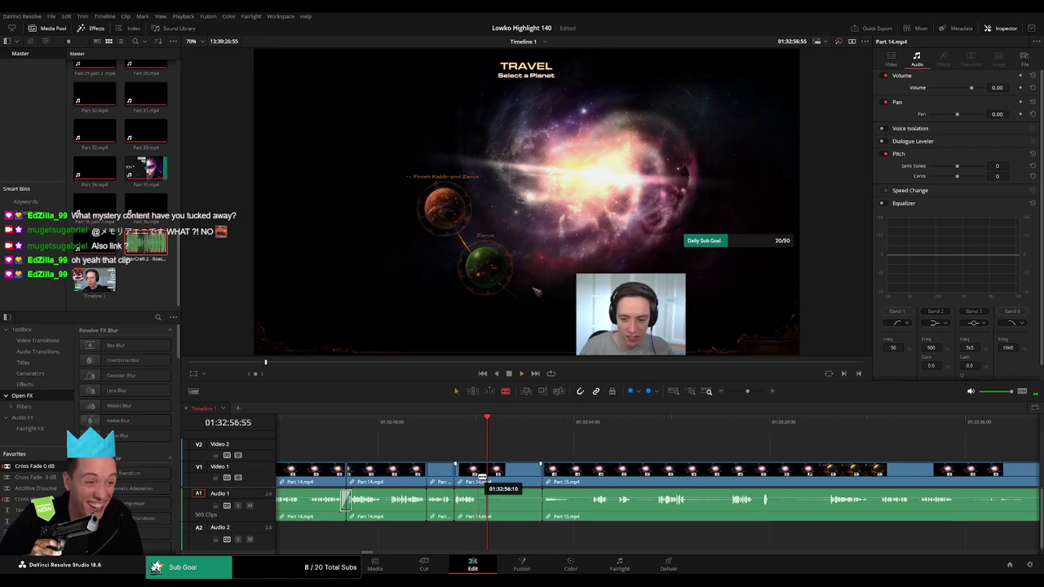
pyautogui.click(483, 475)
pyautogui.press('a')
pyautogui.click(529, 472)
pyautogui.press('Delete')
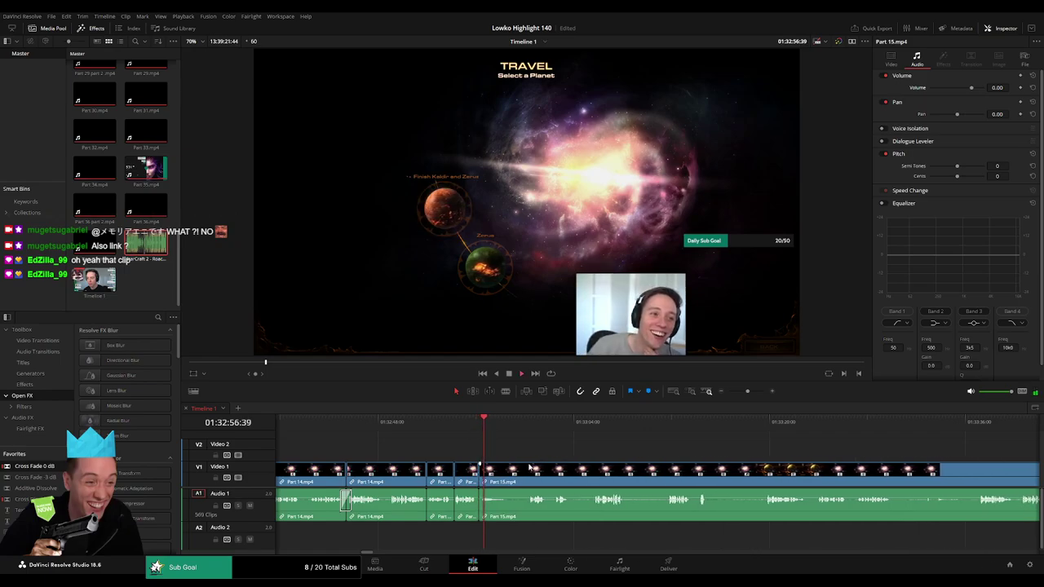
# Split Part 15 at 01:33:56 and delete the piece before the split
pyautogui.click(867, 421)
pyautogui.hscroll(5, 623, 439)
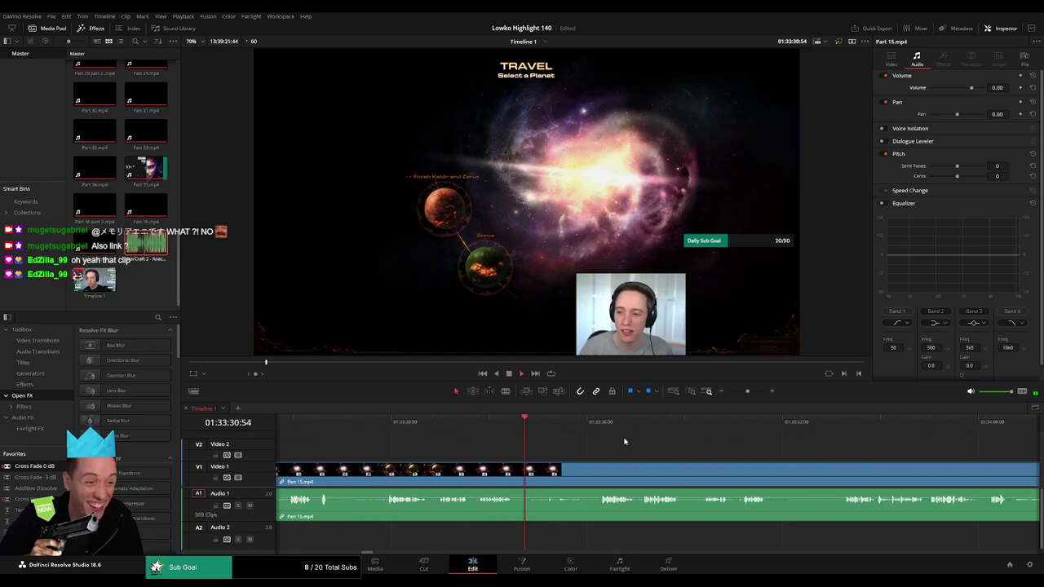
pyautogui.click(633, 422)
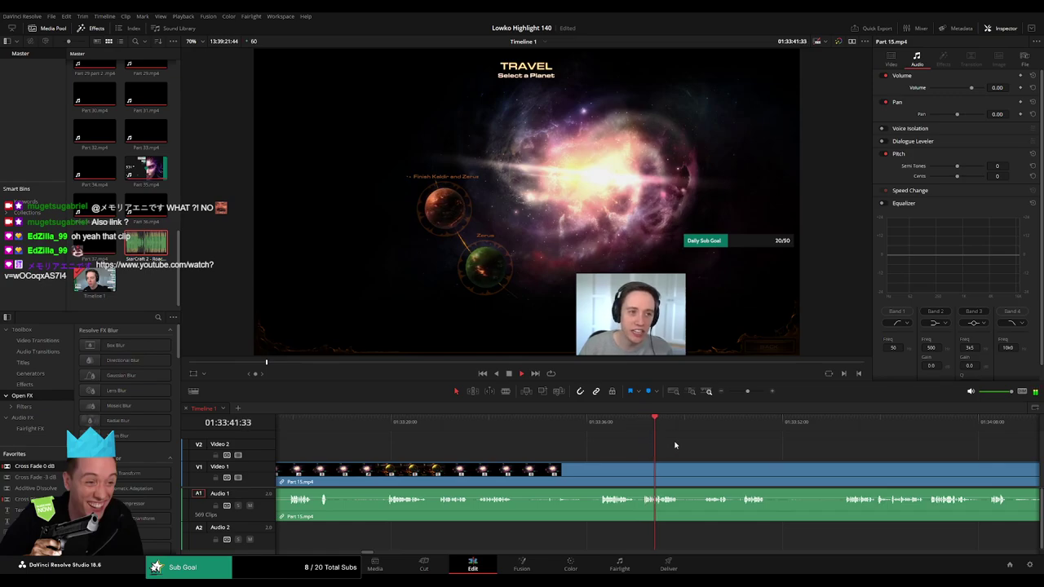
pyautogui.click(703, 422)
pyautogui.hscroll(5, 685, 457)
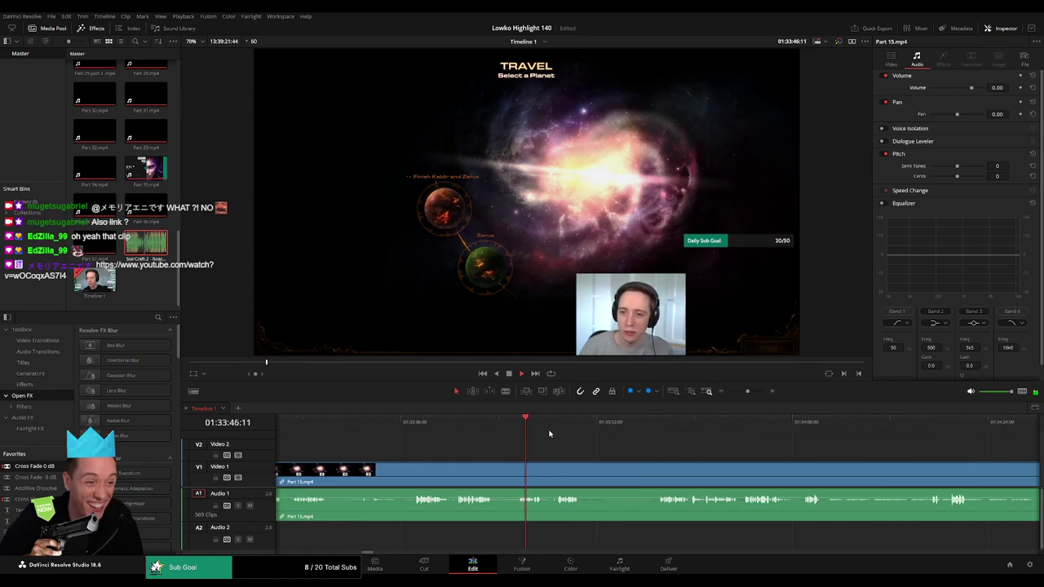
pyautogui.moveTo(616, 423); pyautogui.dragTo(628, 424)
pyautogui.hotkey('ctrl', 'b')
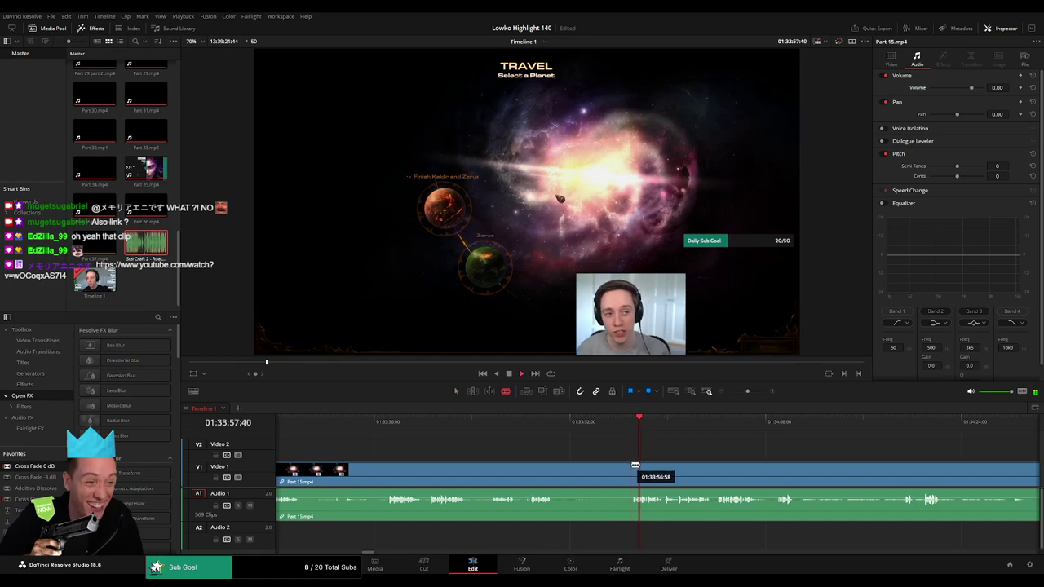
pyautogui.click(605, 471)
pyautogui.press('Delete')
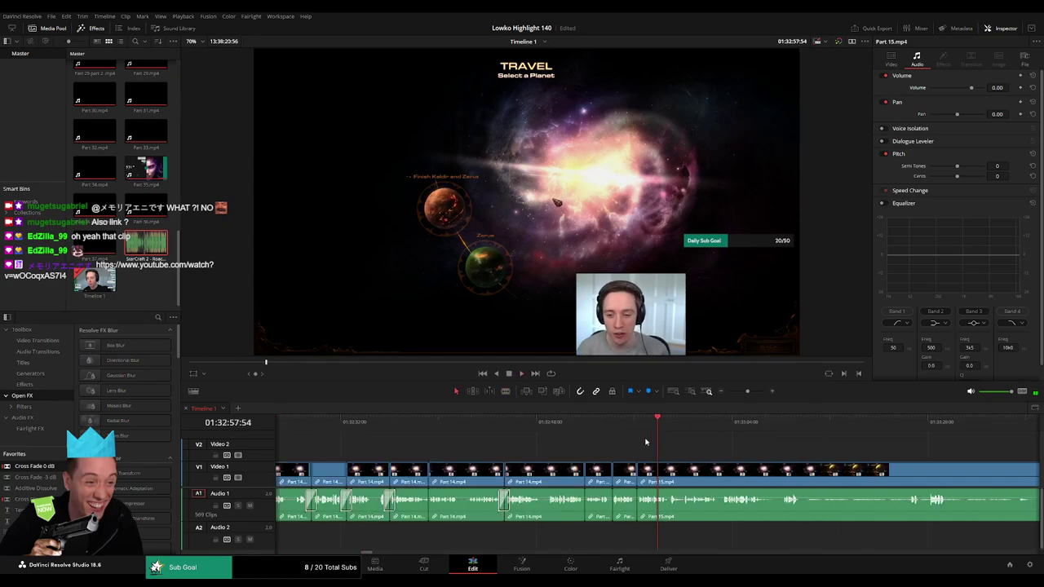
# Reframe the timeline and blade Part 15 at the playhead
pyautogui.press('space')
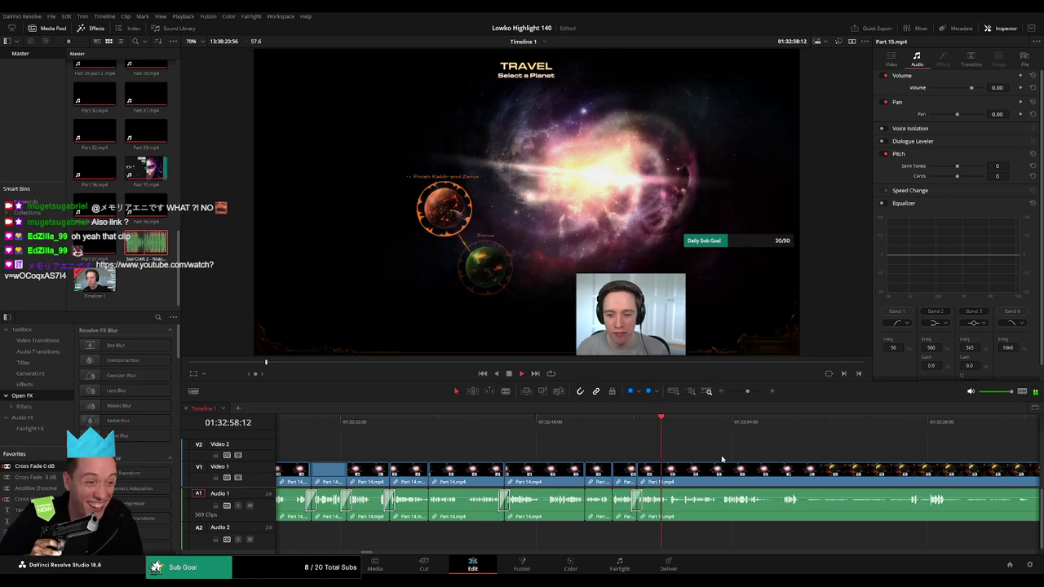
pyautogui.scroll(-5, 634, 513)
pyautogui.moveTo(738, 393); pyautogui.dragTo(743, 392)
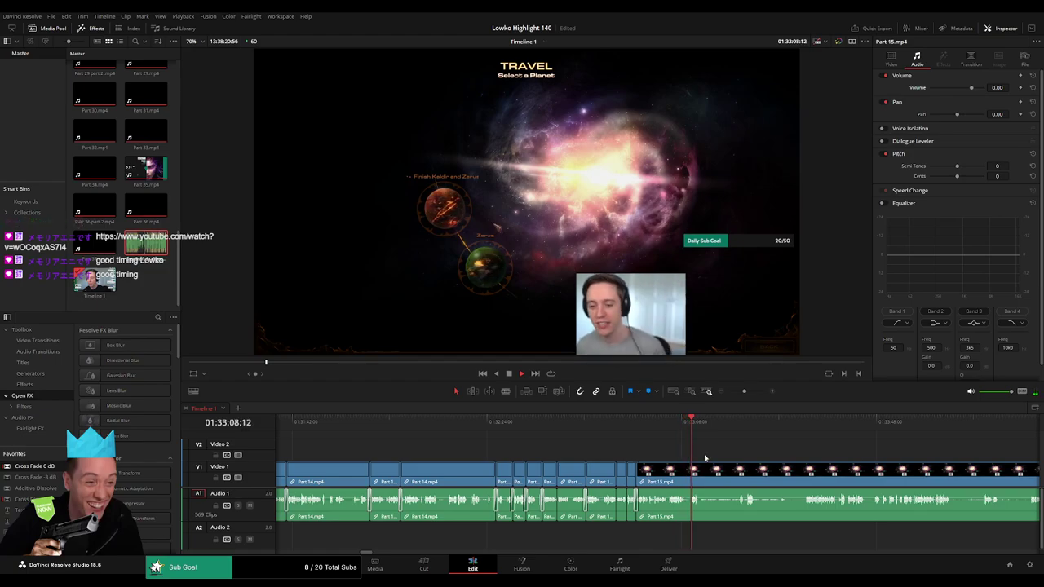
pyautogui.hscroll(3, 524, 449)
pyautogui.press('space')
pyautogui.press('b')
pyautogui.click(509, 472)
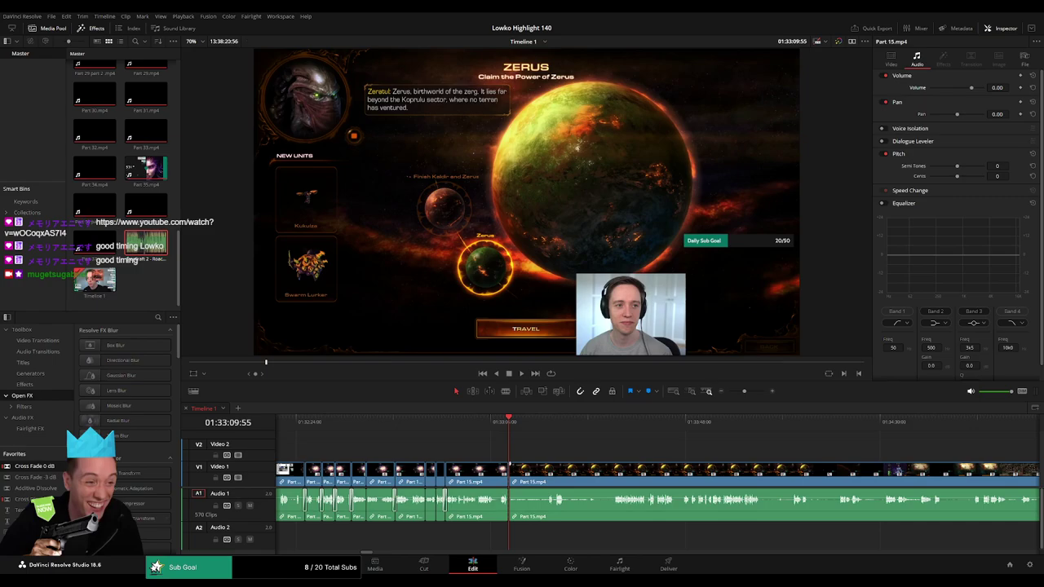
# Zoom in around the new cut near 01:33:08, replay it, then zoom out and skim ahead
pyautogui.moveTo(744, 391); pyautogui.dragTo(752, 390)
pyautogui.click(578, 422)
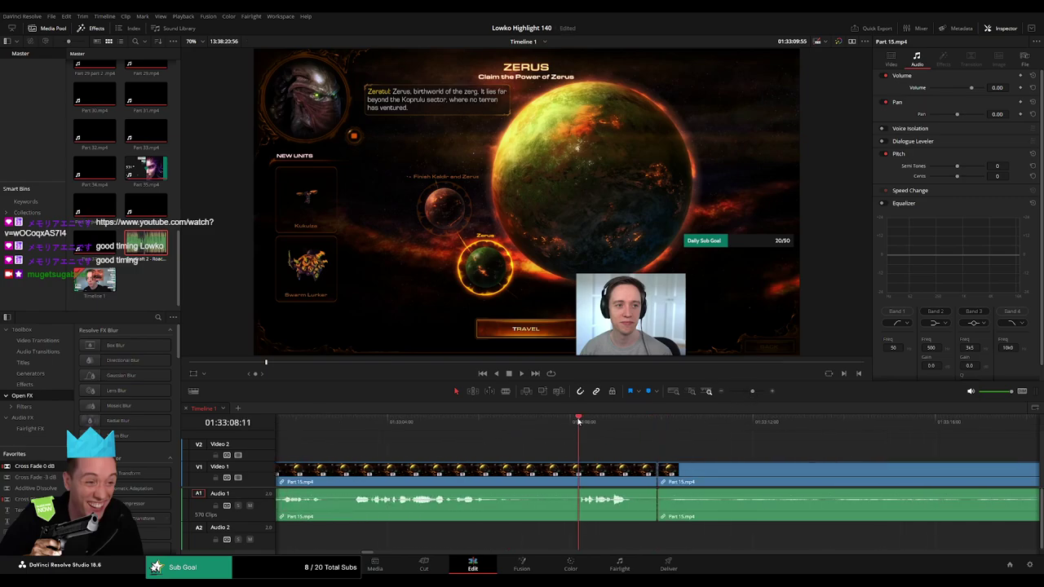
pyautogui.click(514, 424)
pyautogui.press('space')
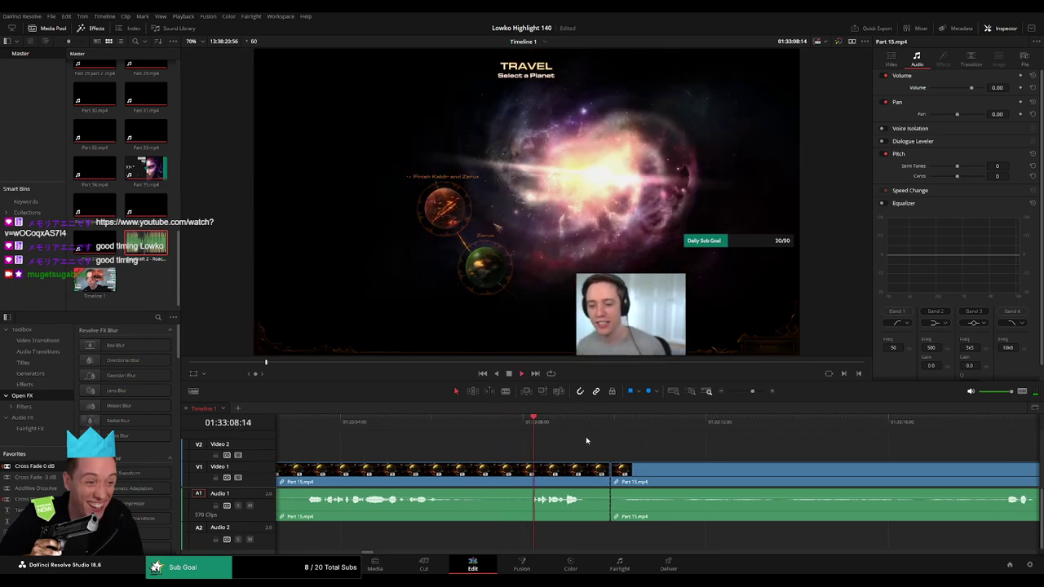
pyautogui.hotkey('ctrl', '-')
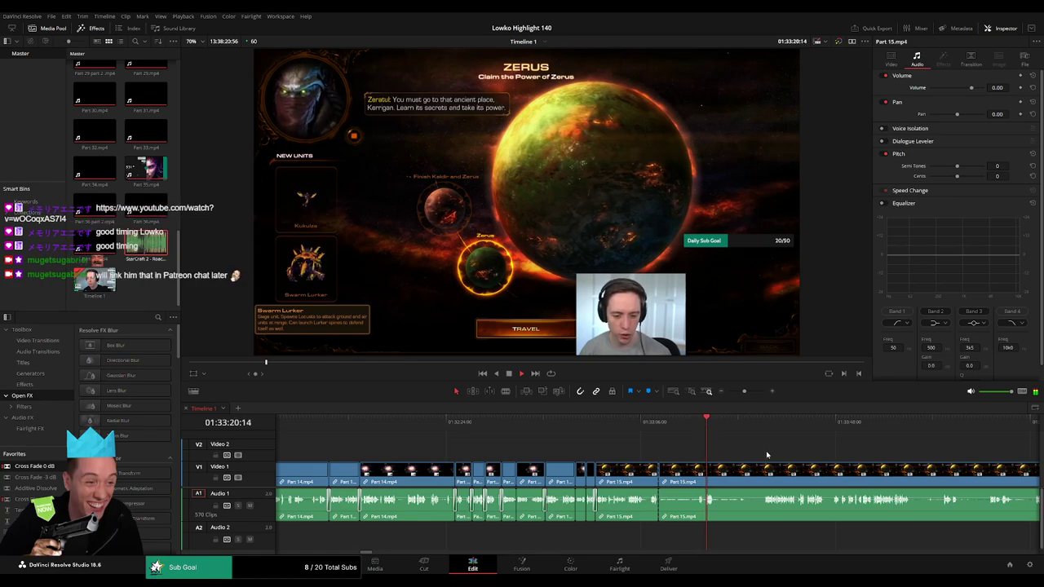
pyautogui.press('l')
pyautogui.press('l')
pyautogui.press('l')
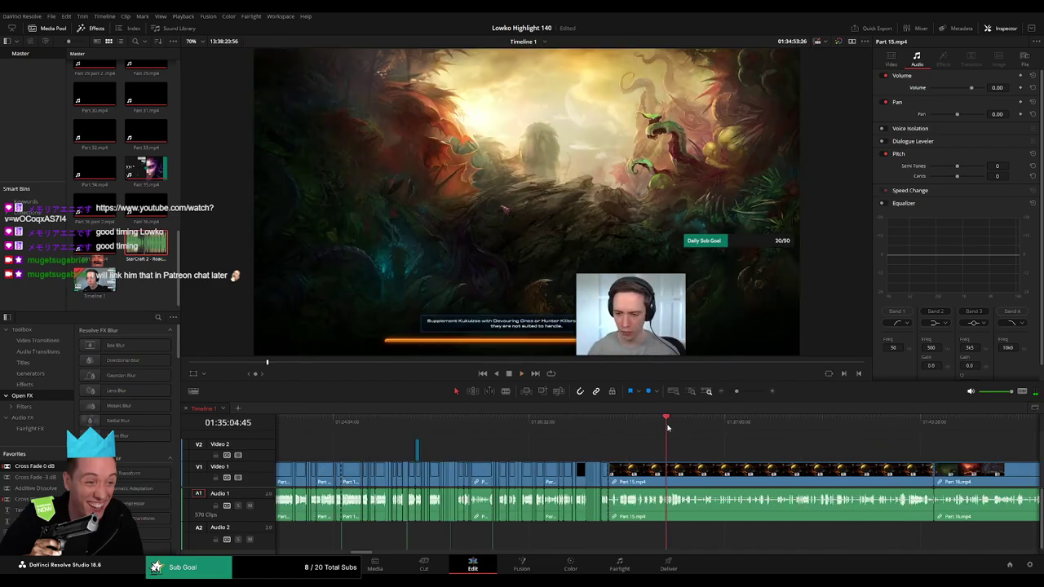
# Delete the remaining Part 15 clip at the end of that footage and close the gap
pyautogui.click(827, 430)
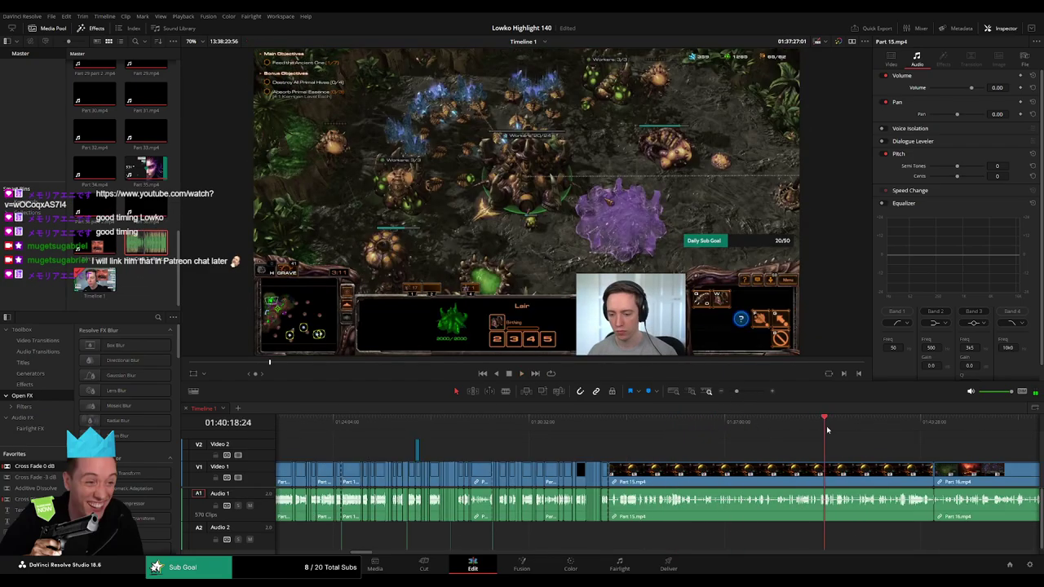
pyautogui.click(709, 422)
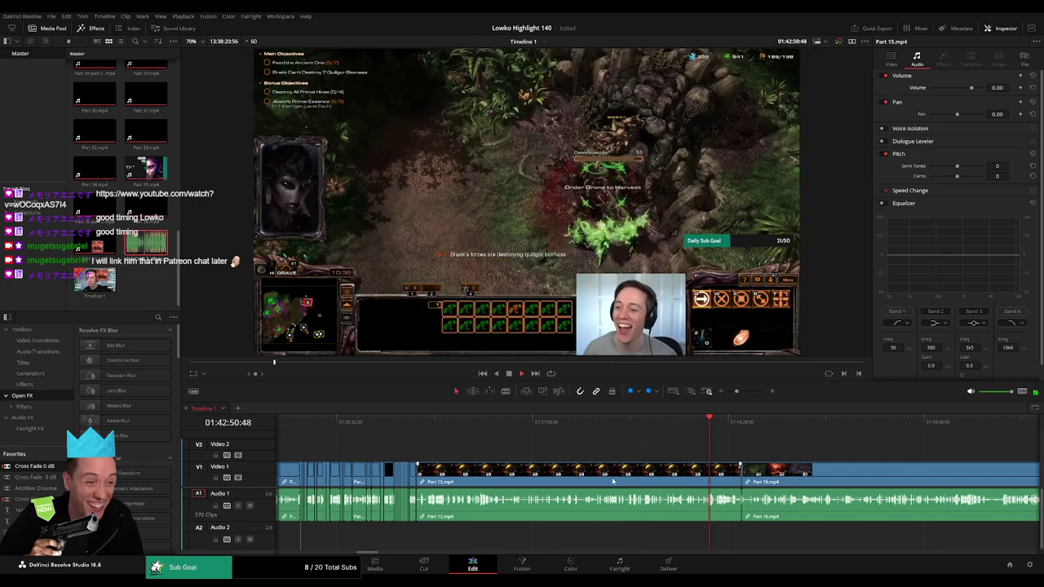
pyautogui.click(612, 481)
pyautogui.press('BackSpace')
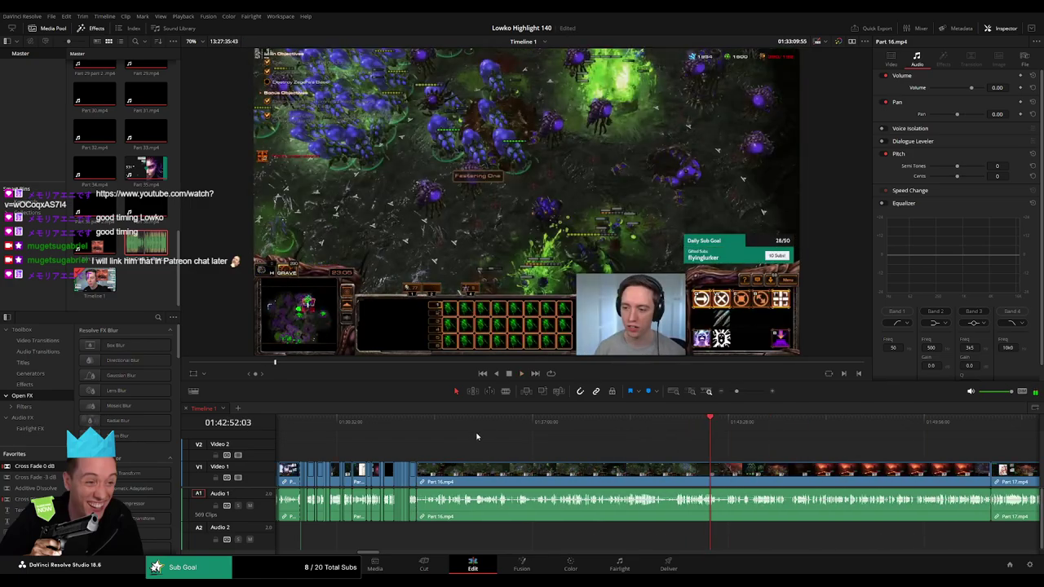
# Save the project, then ripple-delete the Part 16 tail from about 01:51:28
pyautogui.click(441, 424)
pyautogui.click(469, 426)
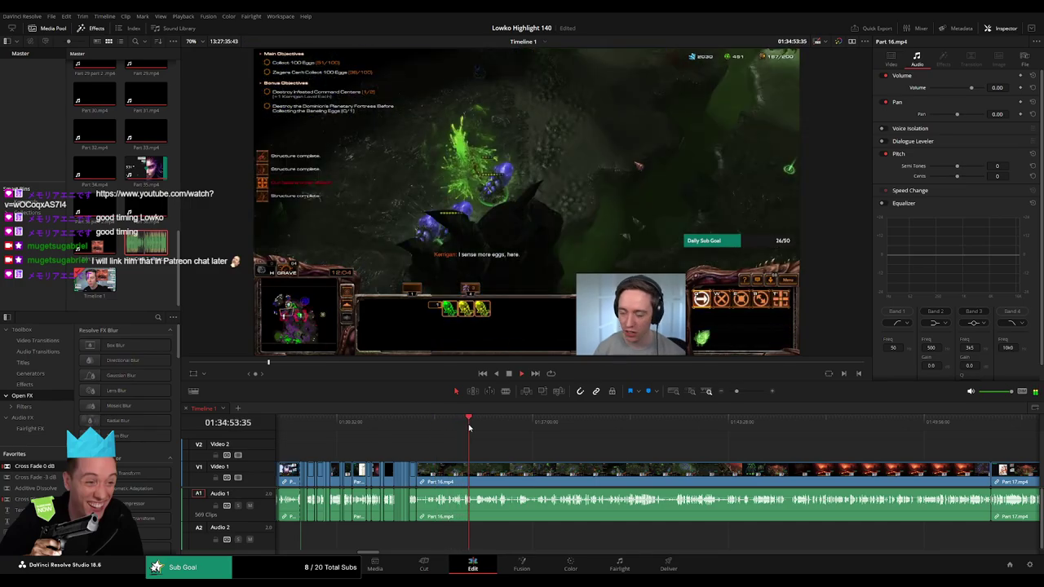
pyautogui.moveTo(464, 425); pyautogui.dragTo(941, 425)
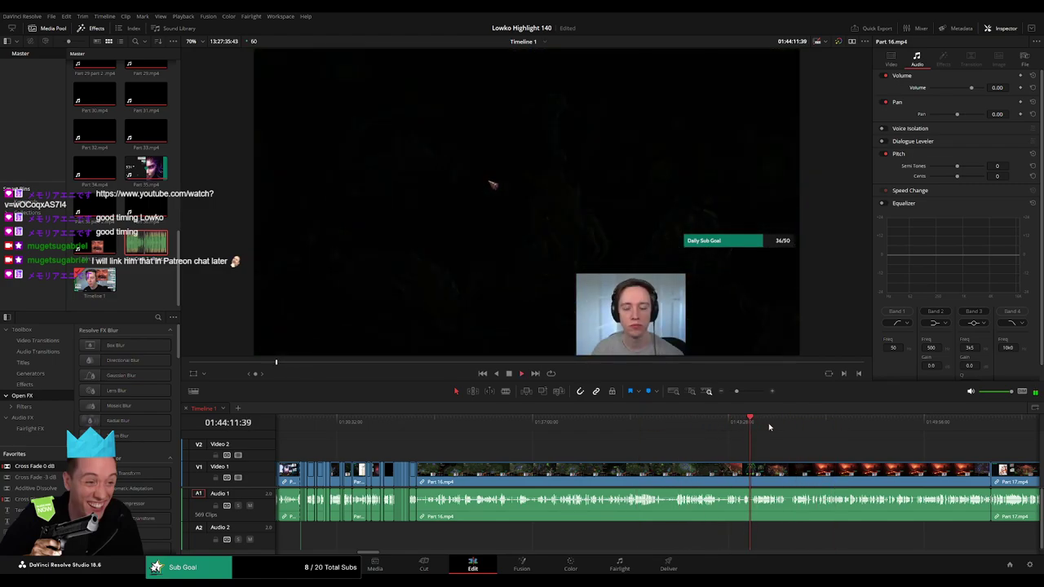
pyautogui.hotkey('ctrl', 's')
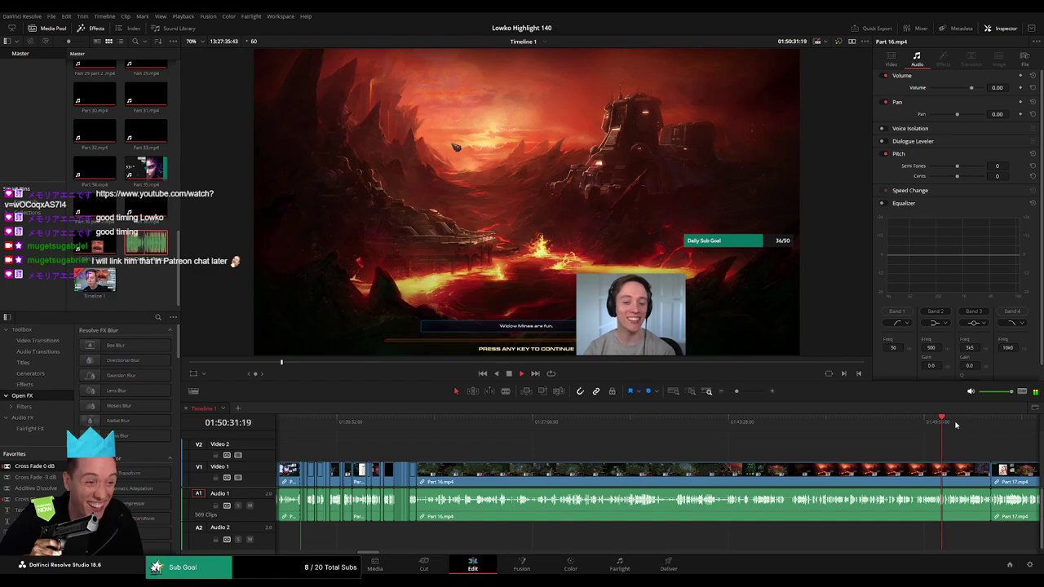
pyautogui.moveTo(956, 424); pyautogui.dragTo(963, 429)
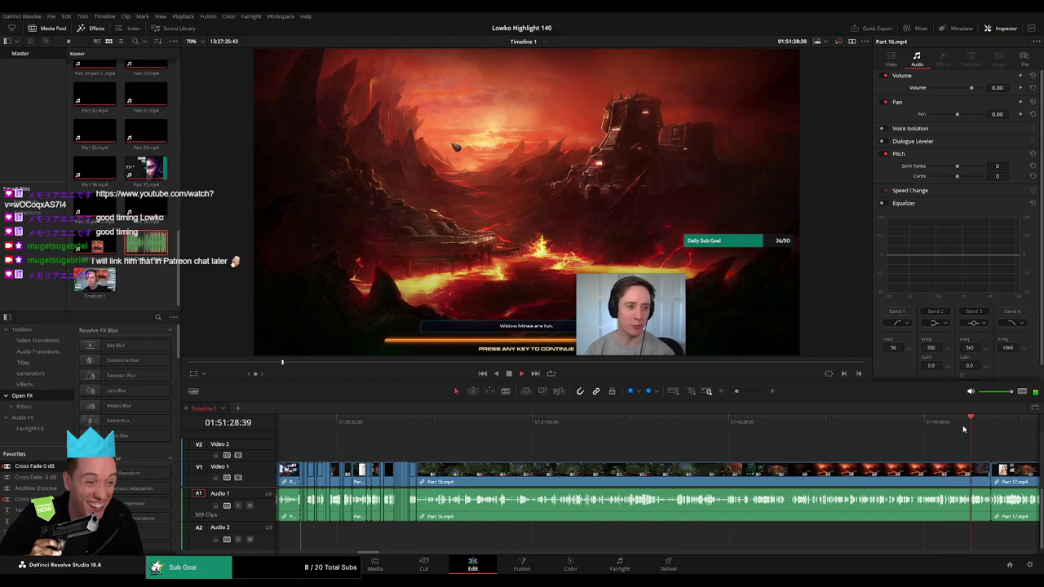
pyautogui.click(688, 464)
pyautogui.press('Delete')
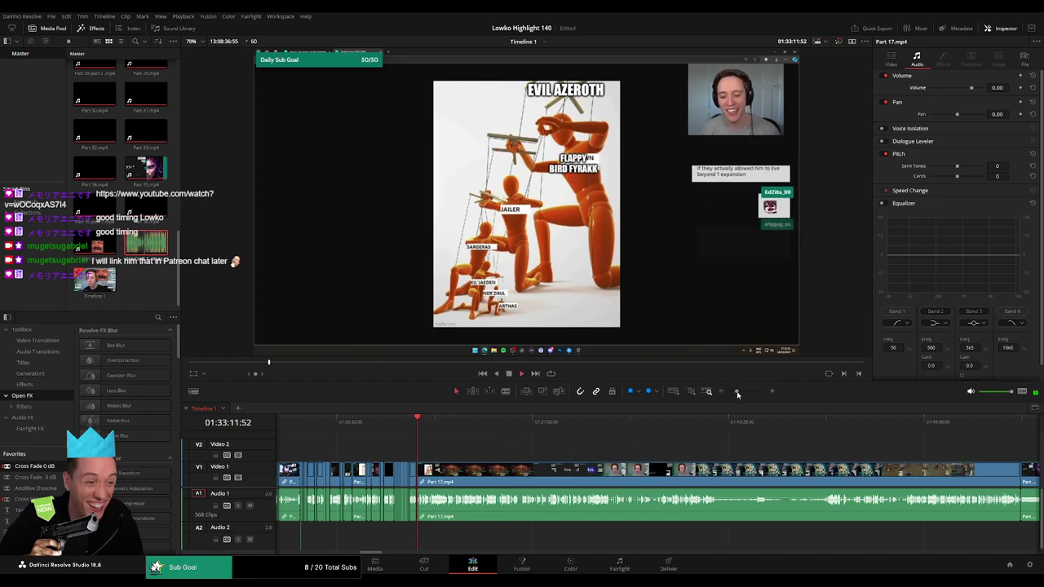
# Zoom and preview Part 17 footage between about 01:35:49 and 01:37:33
pyautogui.moveTo(736, 392); pyautogui.dragTo(744, 392)
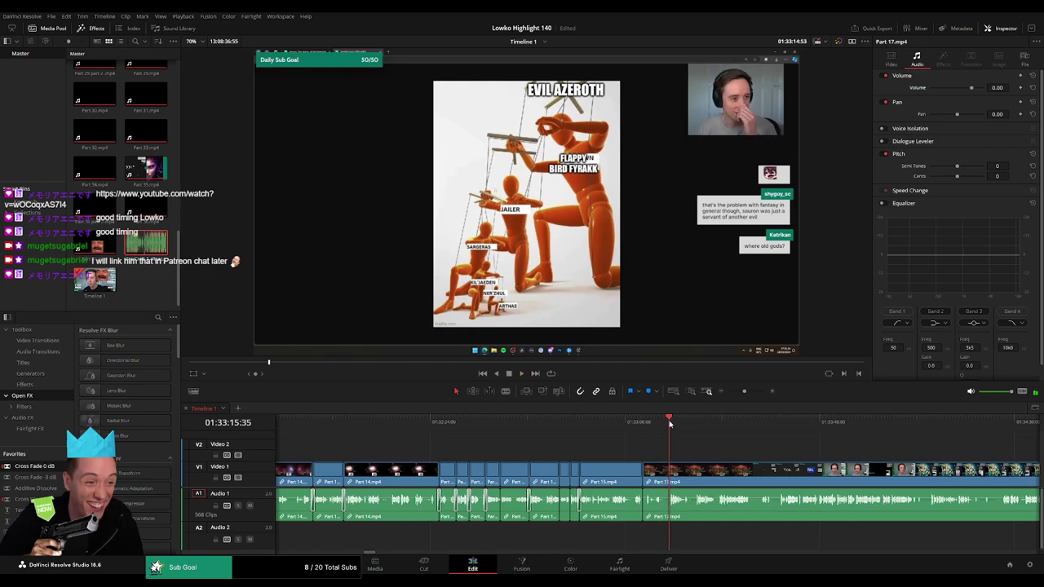
pyautogui.click(577, 428)
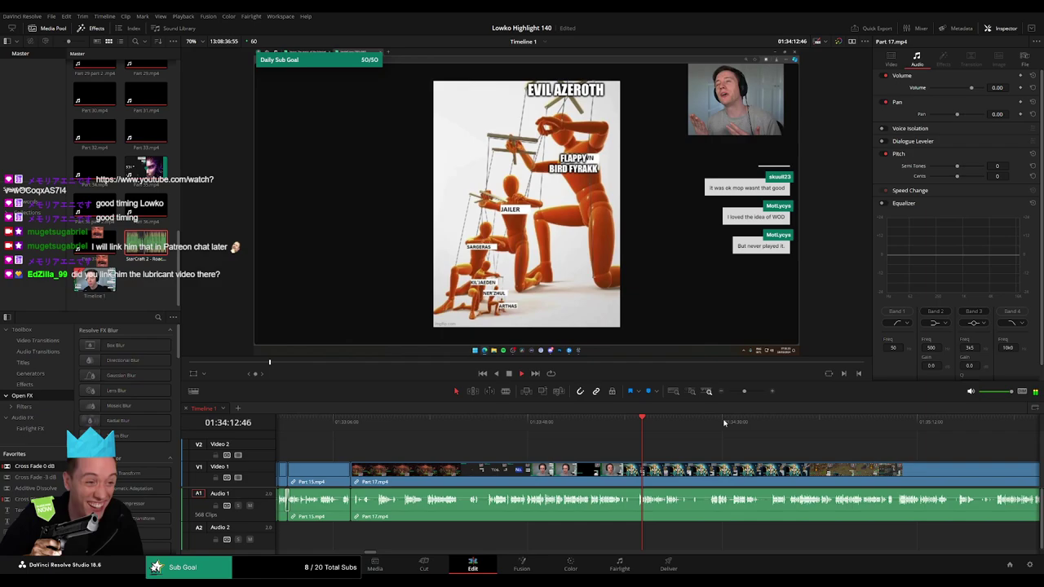
pyautogui.click(538, 424)
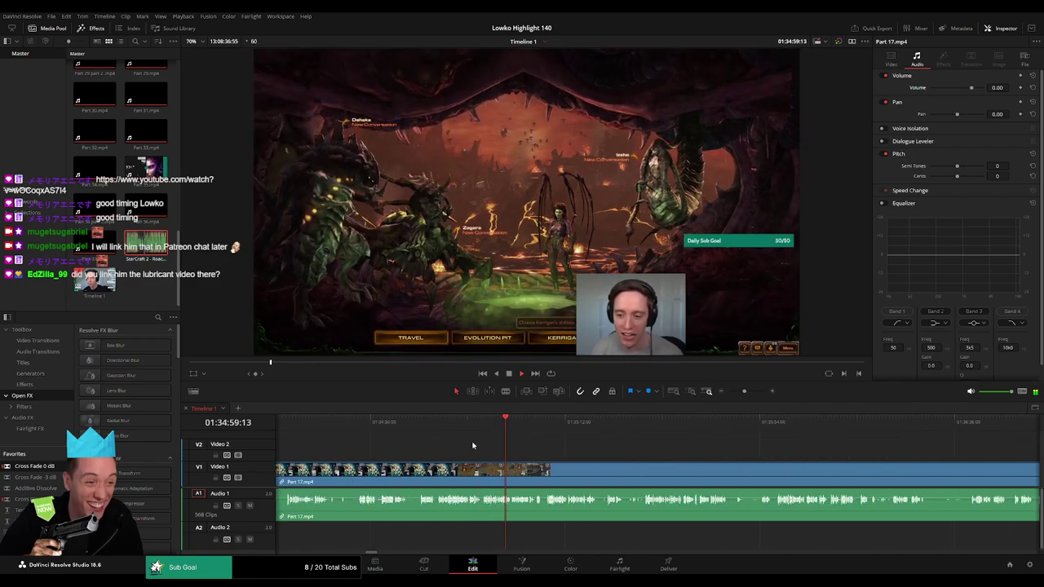
pyautogui.click(362, 423)
pyautogui.click(735, 423)
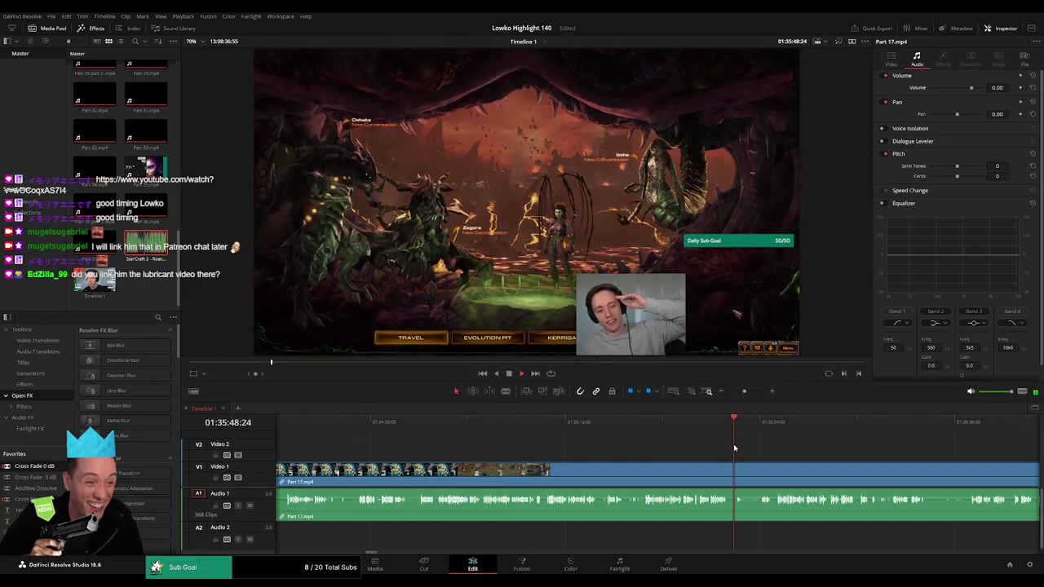
pyautogui.moveTo(744, 392)
pyautogui.mouseDown()
pyautogui.moveTo(733, 392)
pyautogui.moveTo(733, 431)
pyautogui.mouseUp()
pyautogui.click(533, 428)
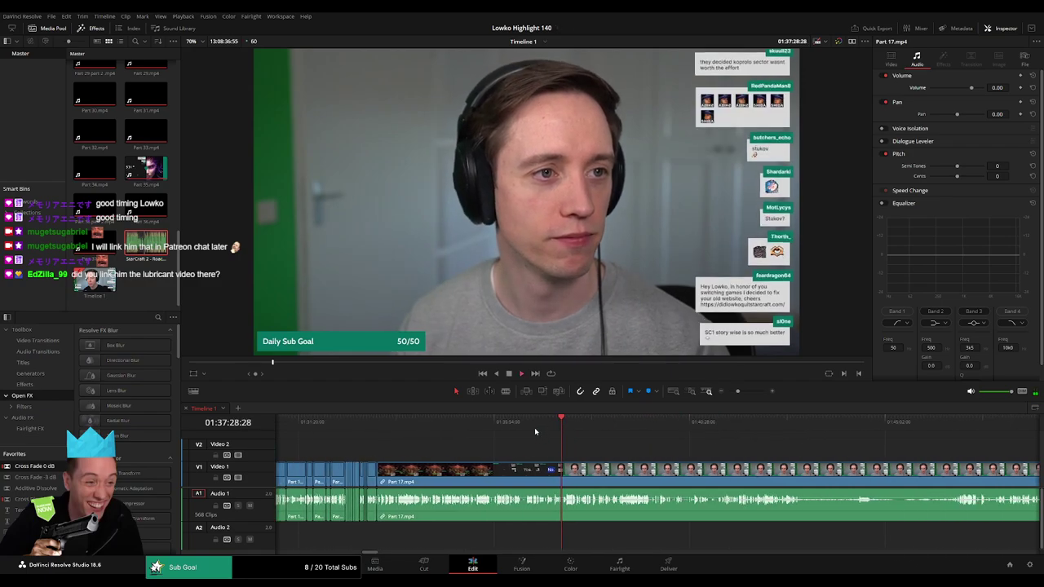
pyautogui.click(559, 422)
pyautogui.press('space')
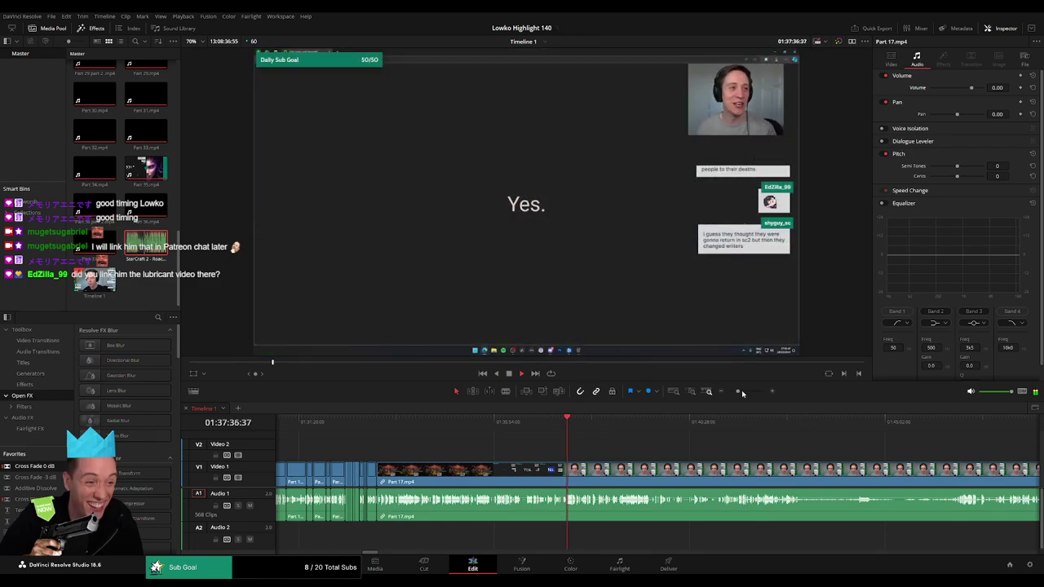
# Zoom in closely around 01:36:40–01:36:49 to pinpoint the cut point
pyautogui.click(741, 390)
pyautogui.click(537, 425)
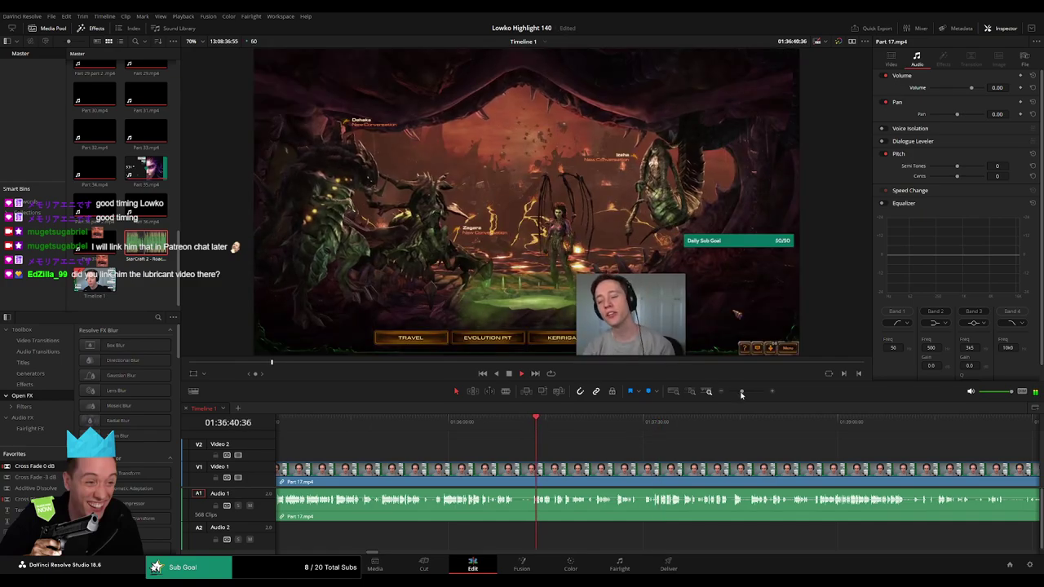
pyautogui.moveTo(741, 392); pyautogui.dragTo(747, 393)
pyautogui.hscroll(3, 688, 455)
pyautogui.click(537, 426)
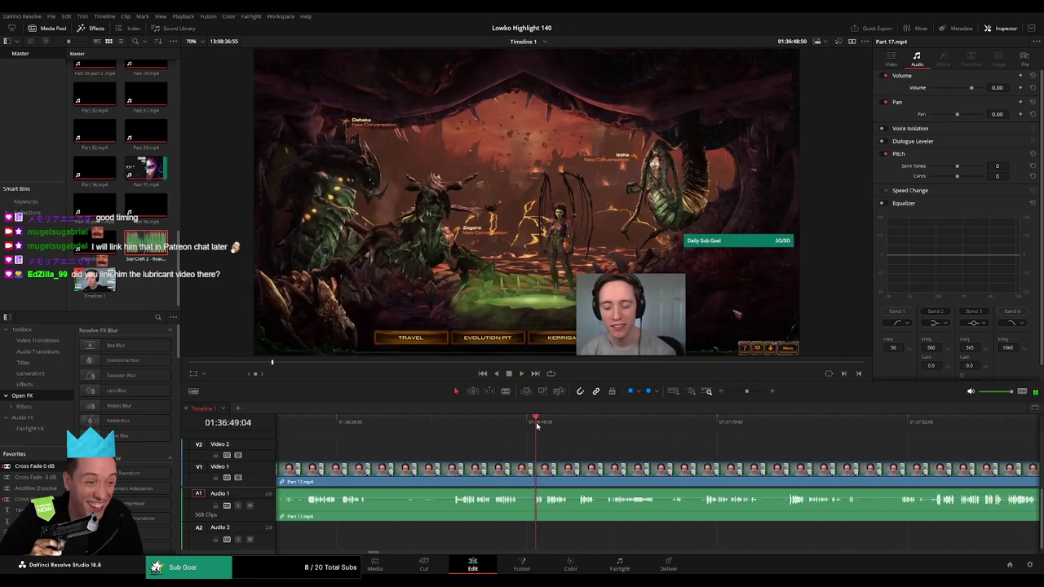
pyautogui.hscroll(2, 506, 444)
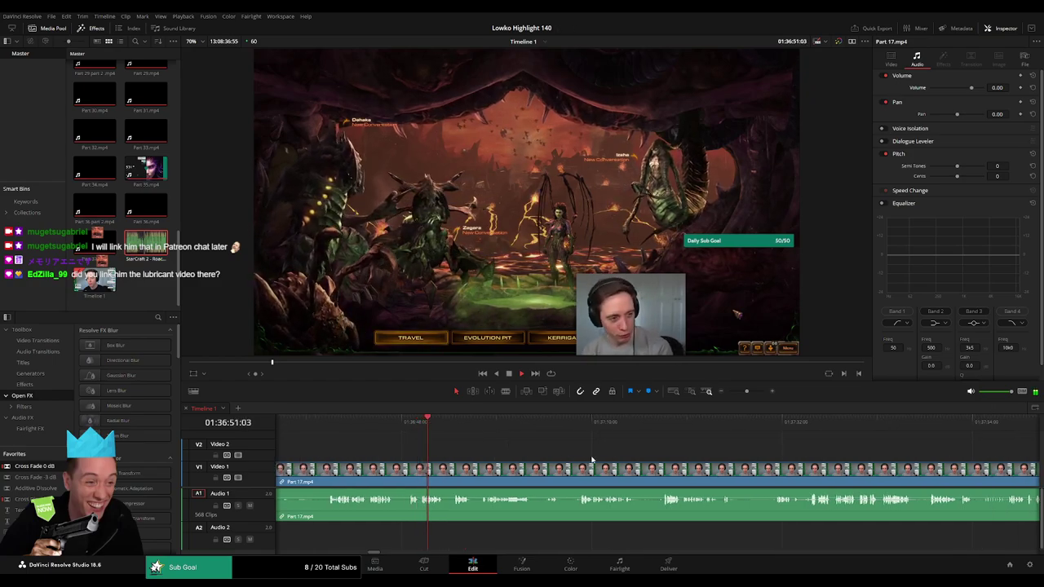
pyautogui.hscroll(1, 503, 450)
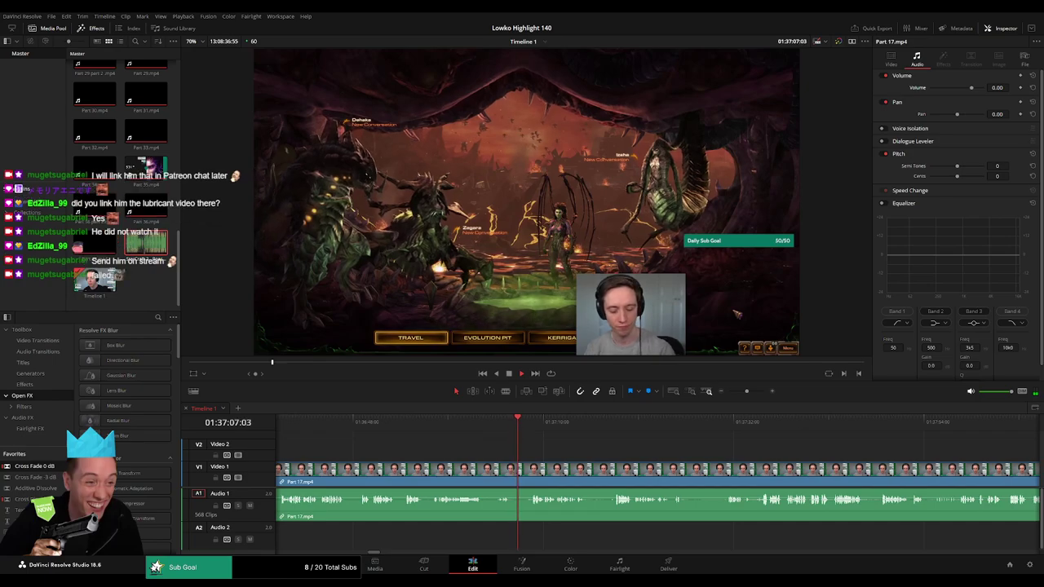
# Blade Part 17 at about 01:37:32 and ripple-delete the earlier portion
pyautogui.press('Delete')
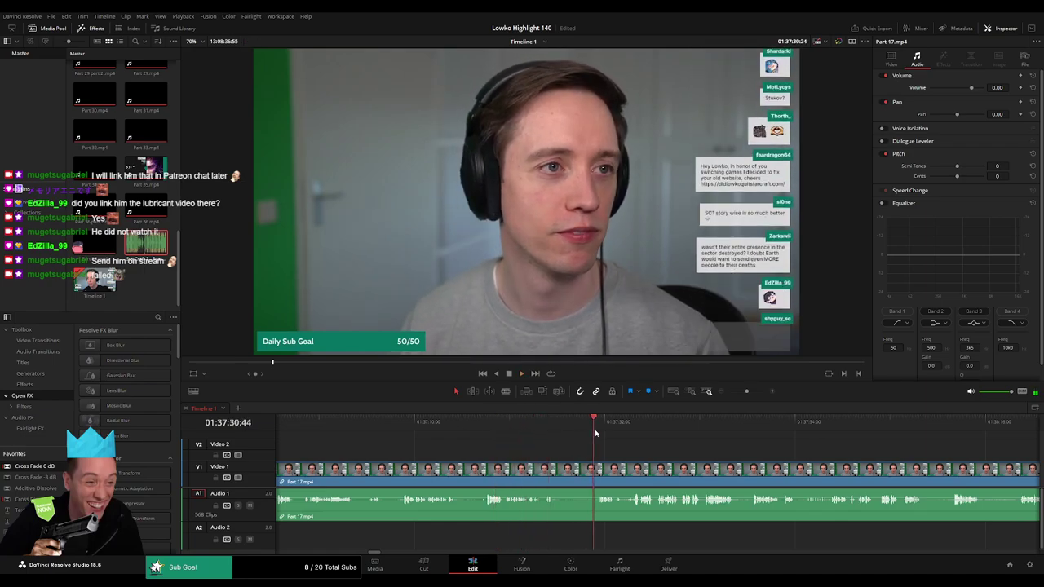
pyautogui.press('b')
pyautogui.click(604, 471)
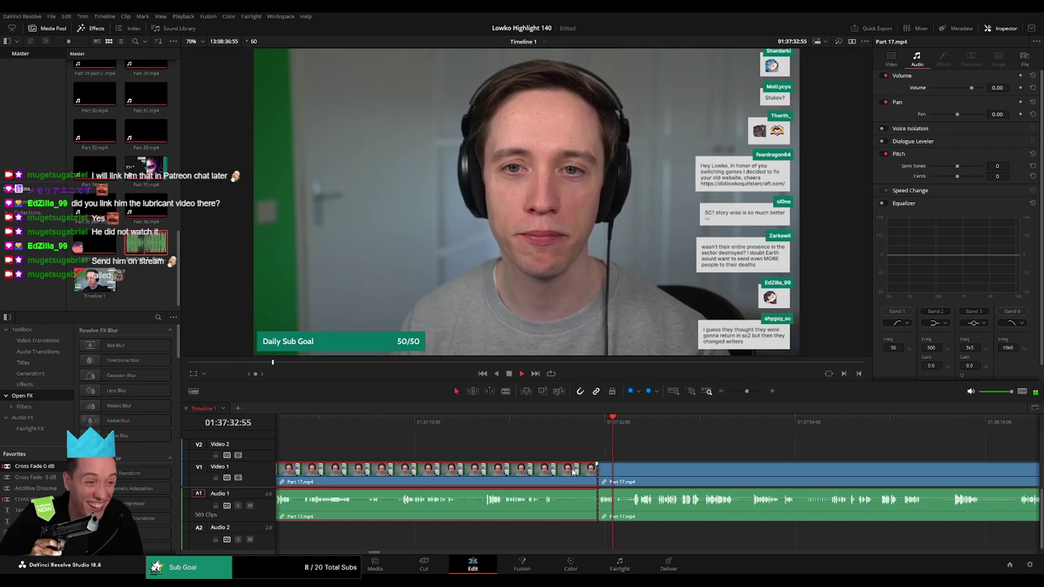
pyautogui.press('a')
pyautogui.click(588, 470)
pyautogui.press('Delete')
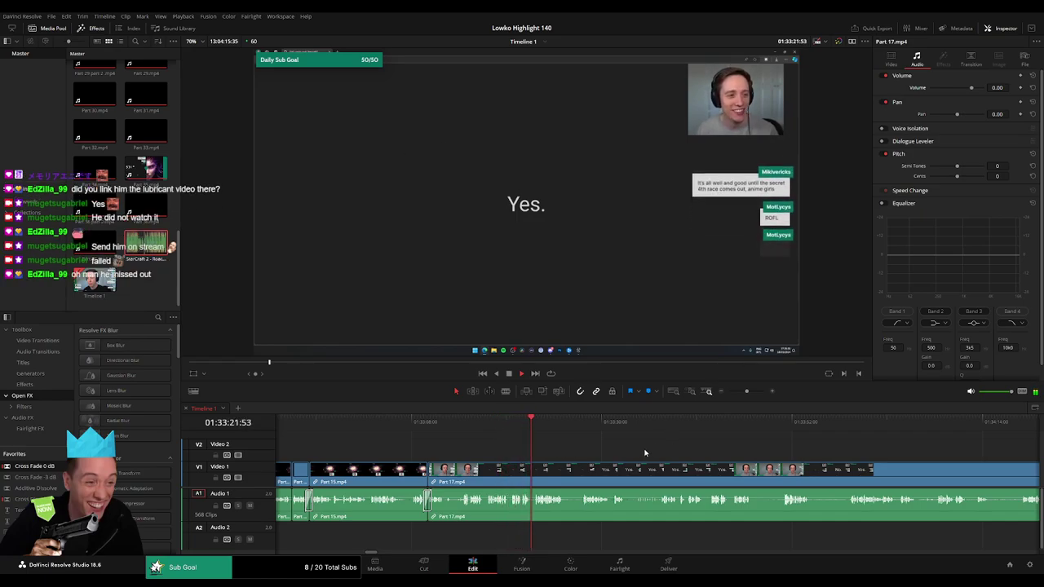
# Blade Part 17 at about 01:33:27
pyautogui.hscroll(3, 537, 445)
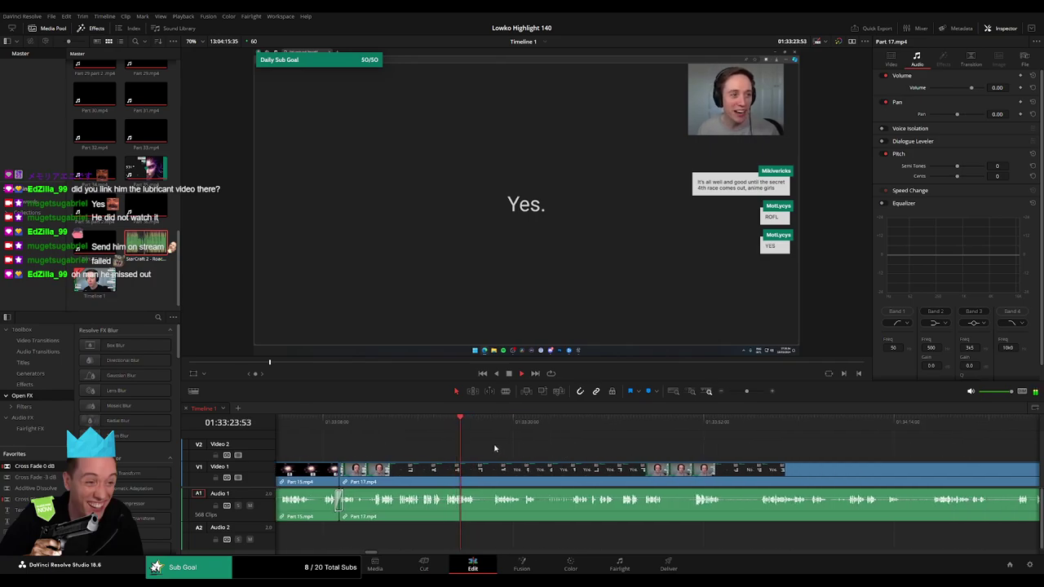
pyautogui.hscroll(1, 494, 447)
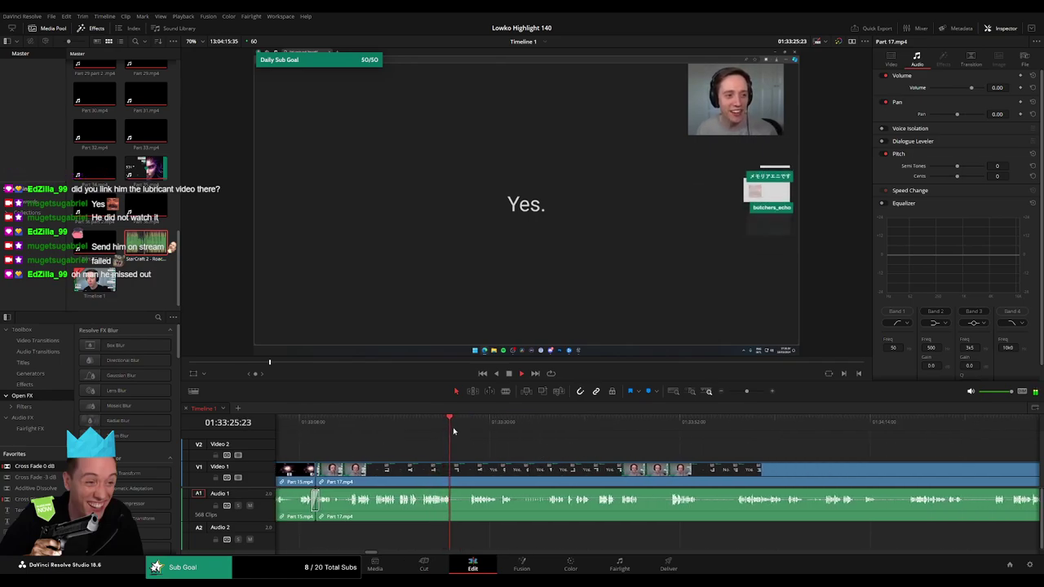
pyautogui.moveTo(453, 424); pyautogui.dragTo(471, 426)
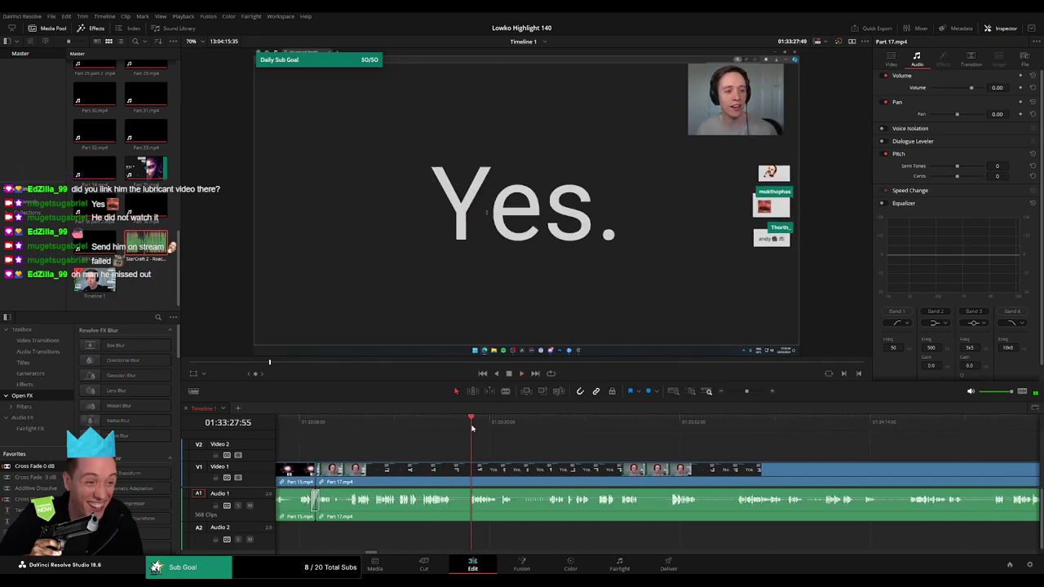
pyautogui.press('b')
pyautogui.click(453, 470)
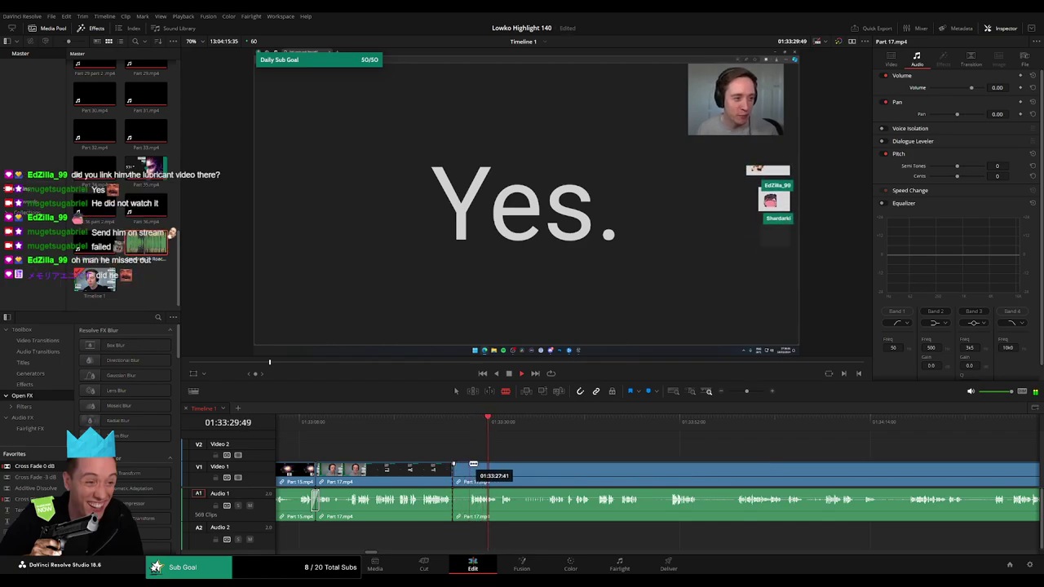
pyautogui.press('a')
pyautogui.hscroll(1, 463, 471)
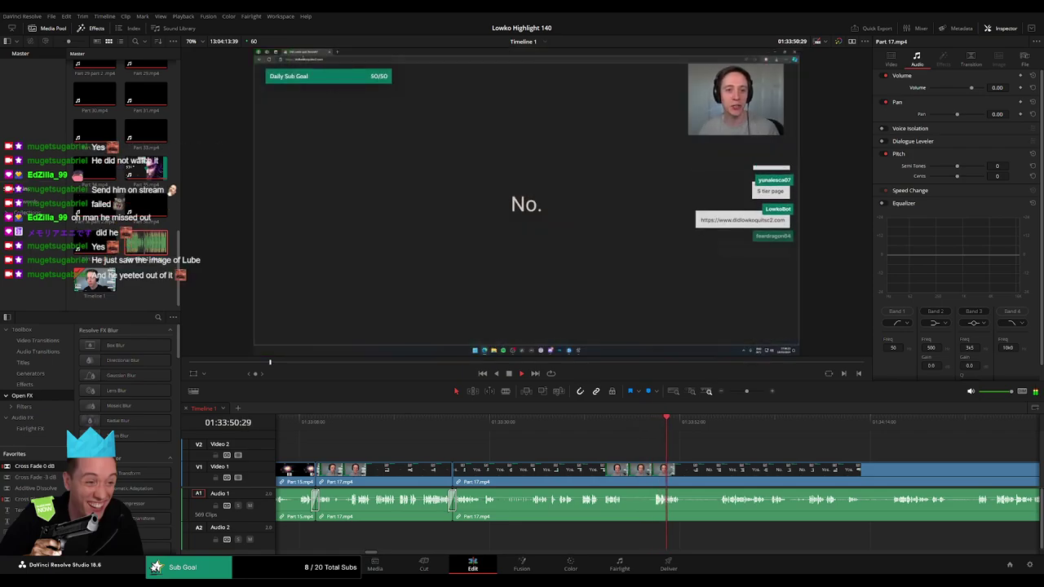
# Blade Part 17 at about 01:33:45 and 01:33:52, then ripple-delete the short piece between cuts
pyautogui.press('b')
pyautogui.click(626, 469)
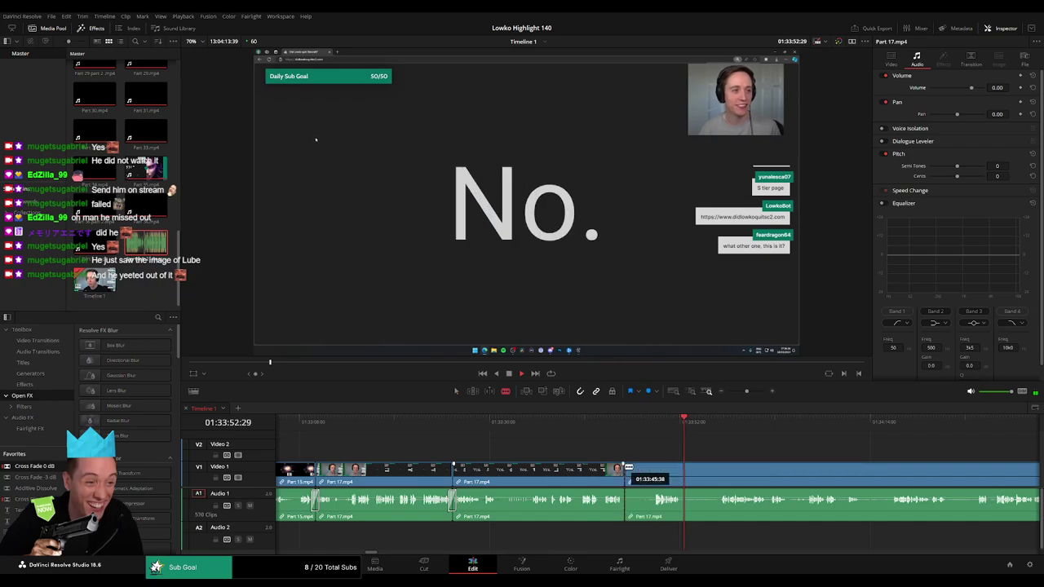
pyautogui.press('a')
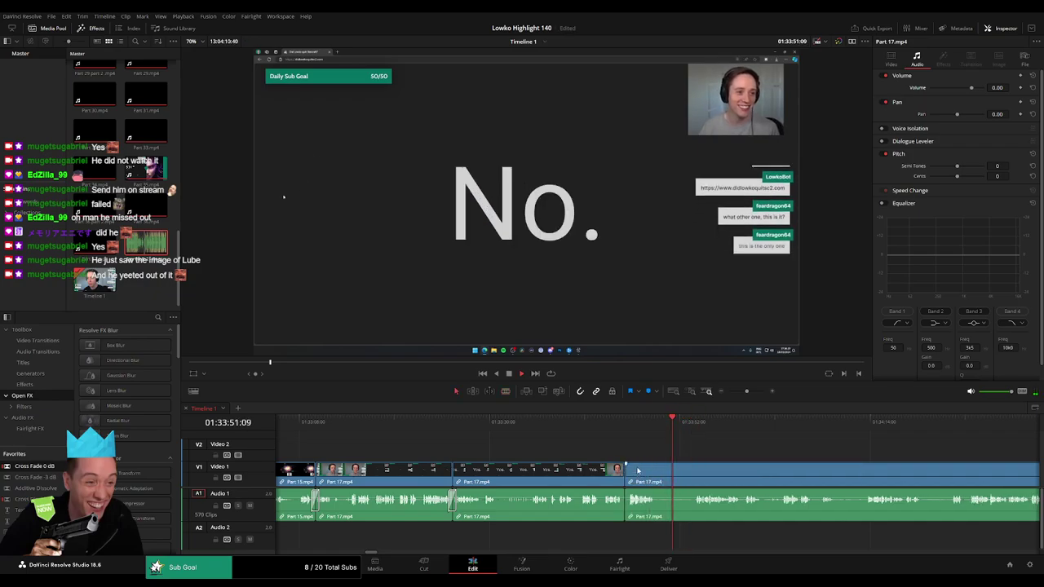
pyautogui.hscroll(5, 458, 452)
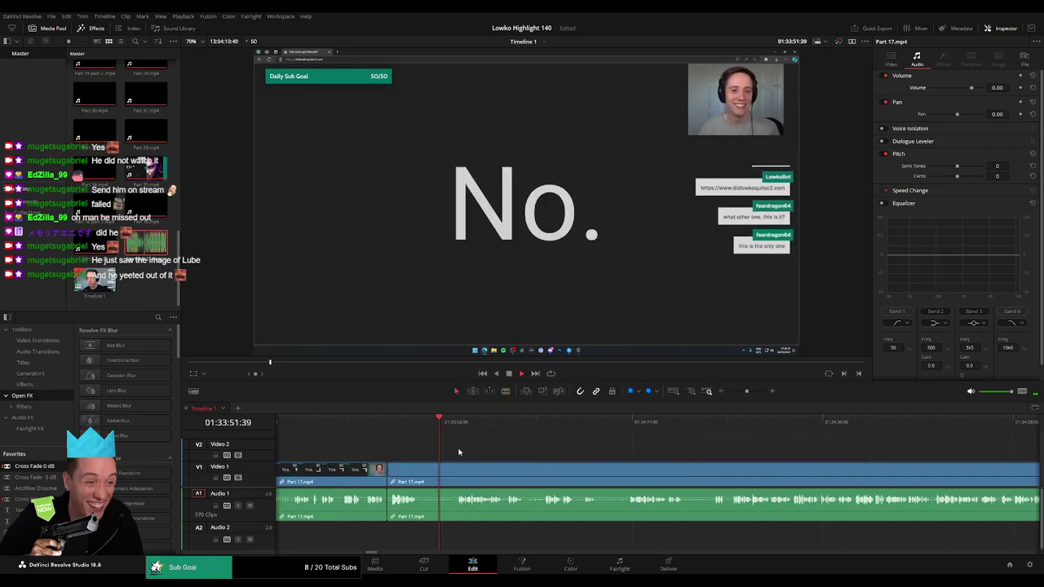
pyautogui.click(417, 423)
pyautogui.press('b')
pyautogui.click(429, 472)
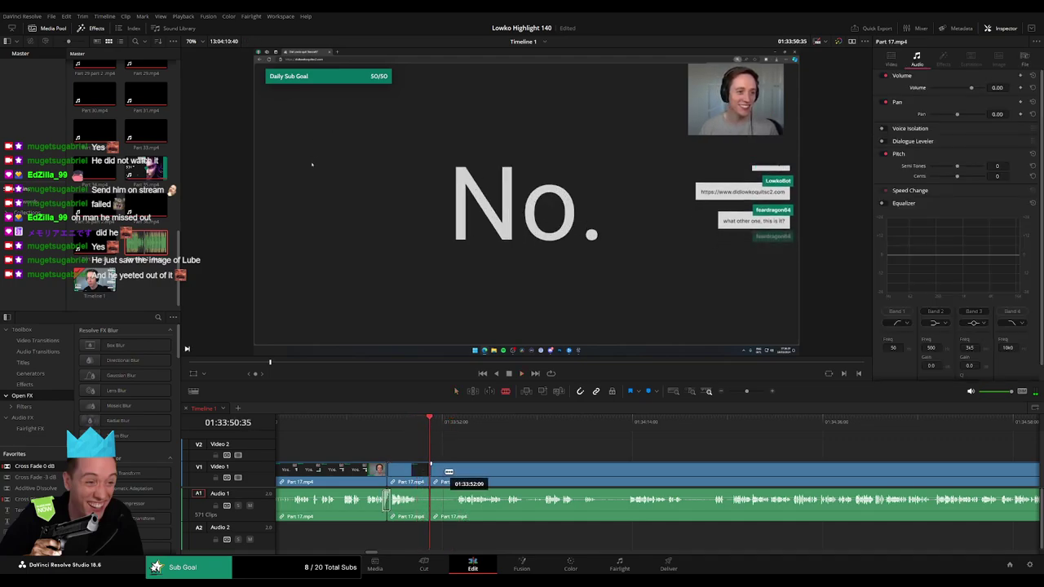
pyautogui.click(447, 476)
pyautogui.press('Delete')
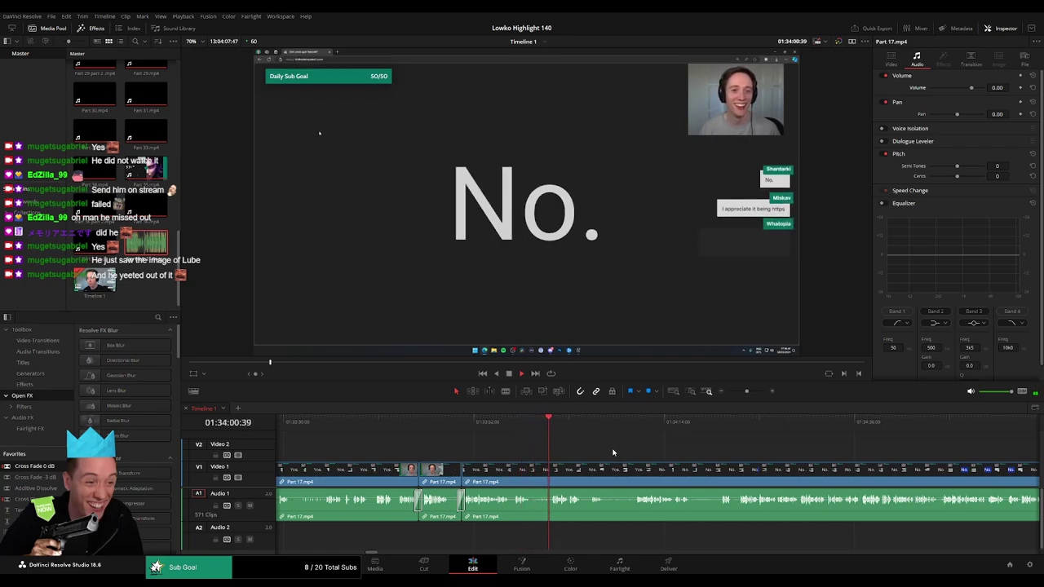
# Trim the Part 17 clip edge near 01:34:10
pyautogui.hscroll(3, 627, 454)
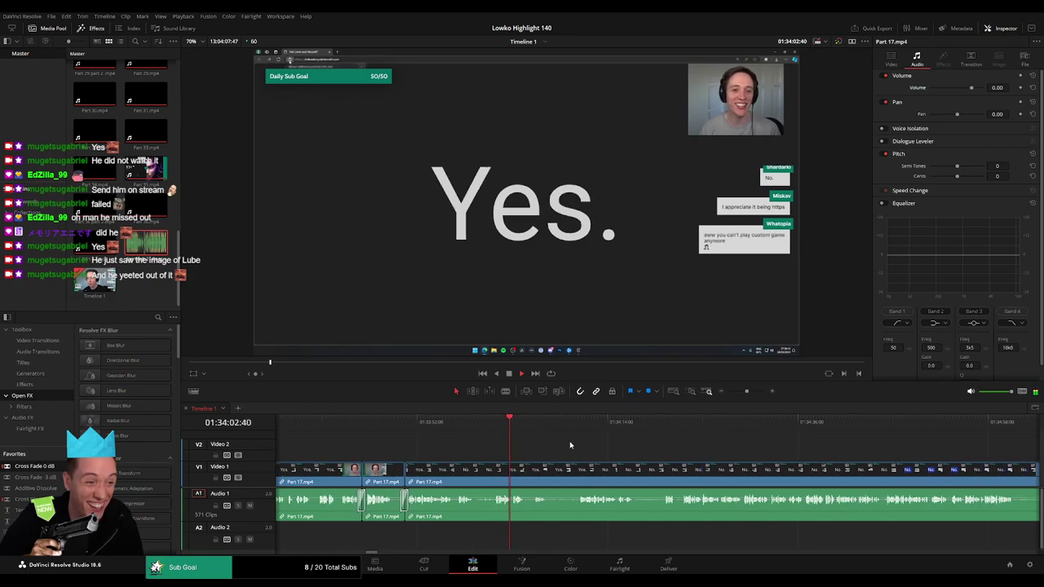
pyautogui.hscroll(3, 539, 441)
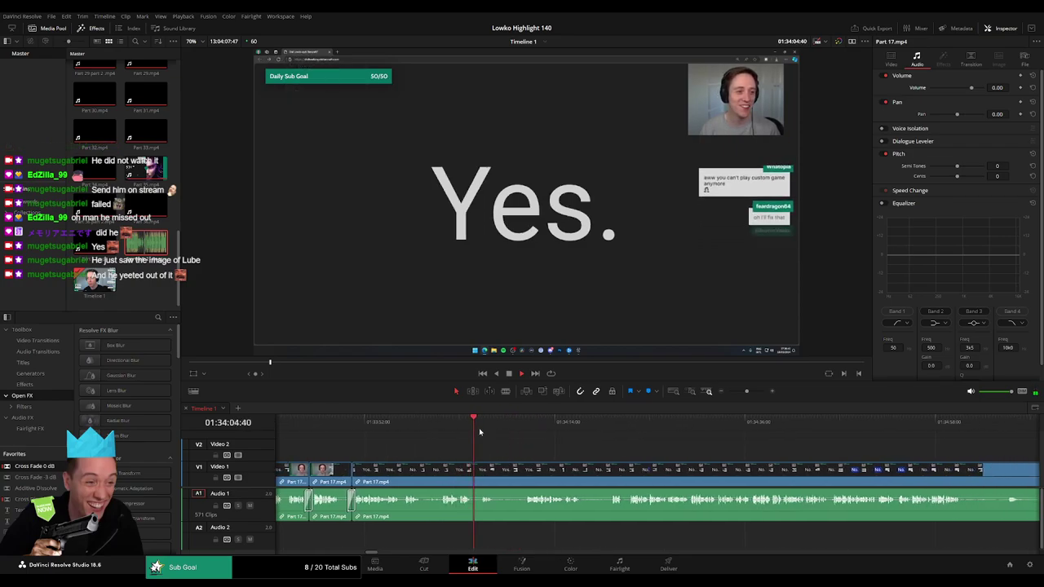
pyautogui.click(522, 421)
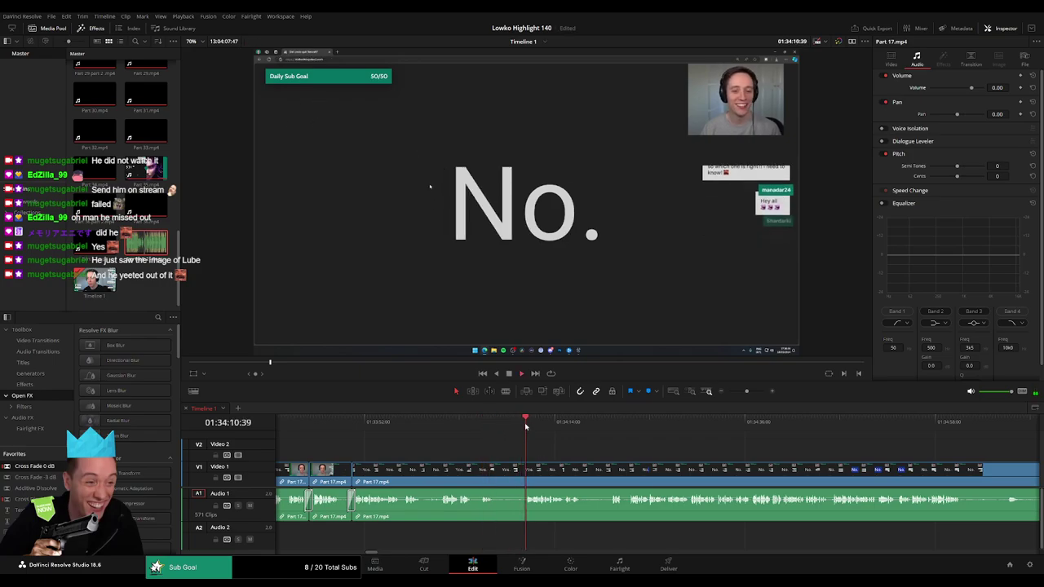
pyautogui.moveTo(495, 468); pyautogui.dragTo(532, 467)
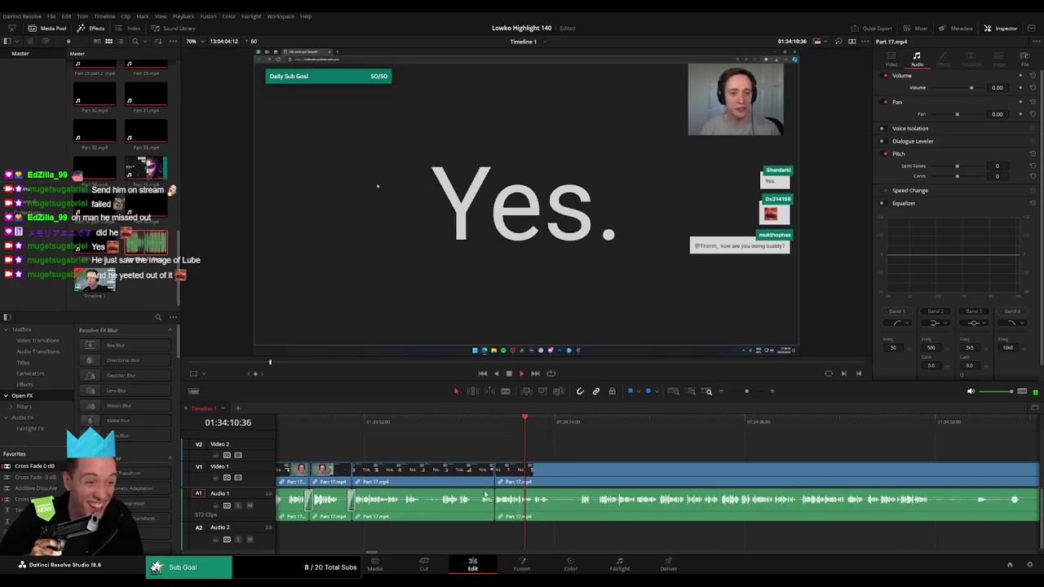
pyautogui.click(481, 447)
# Trim away the unwanted part at the clip edge by the No. screen moment
pyautogui.hscroll(2, 482, 447)
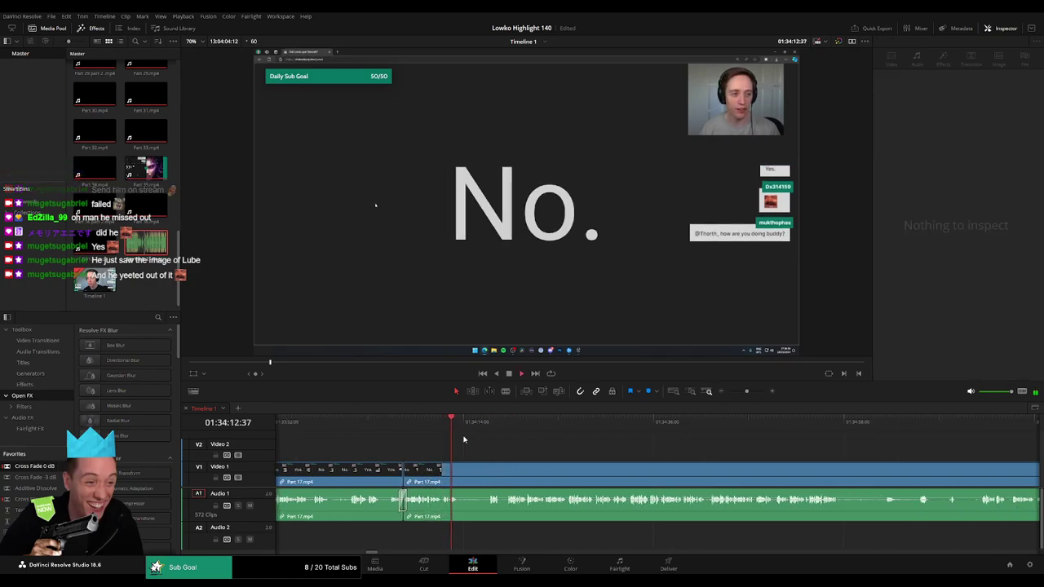
pyautogui.click(490, 424)
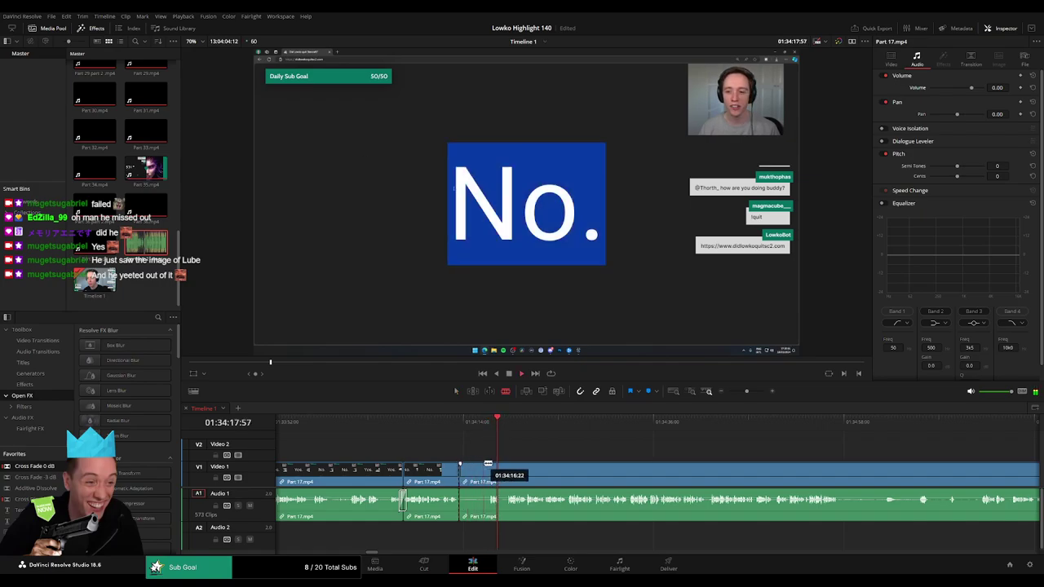
pyautogui.moveTo(463, 467); pyautogui.dragTo(472, 469)
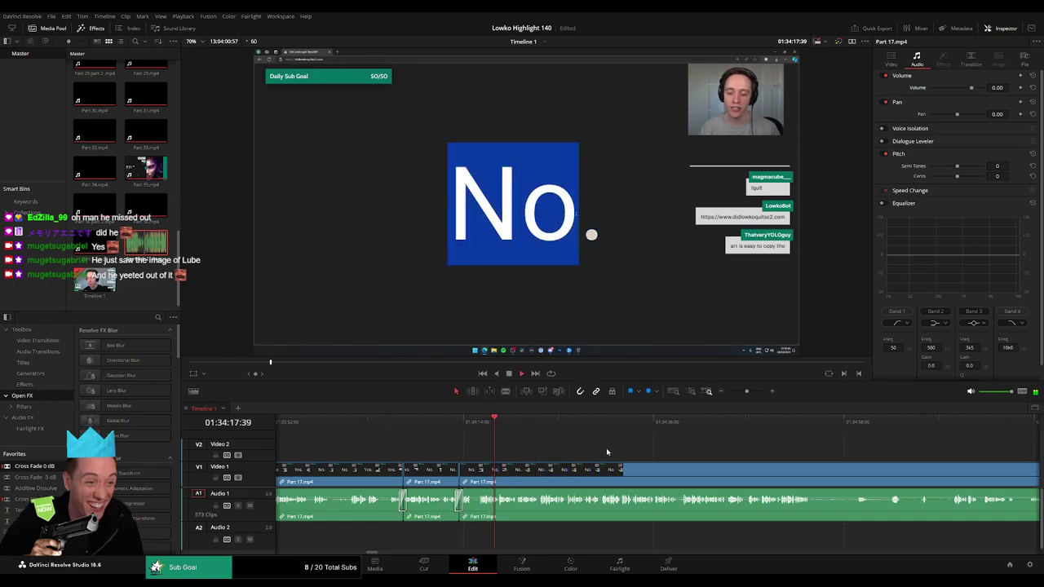
pyautogui.hscroll(3, 506, 449)
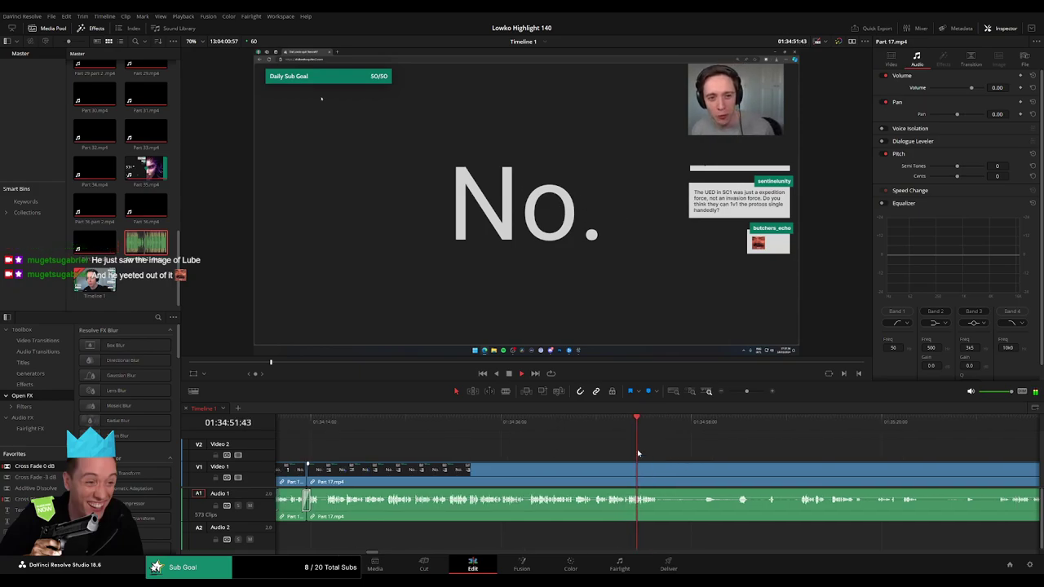
# Split Part 17 at the No. screen moment, delete the short unwanted piece, and play back
pyautogui.press('b')
pyautogui.click(538, 471)
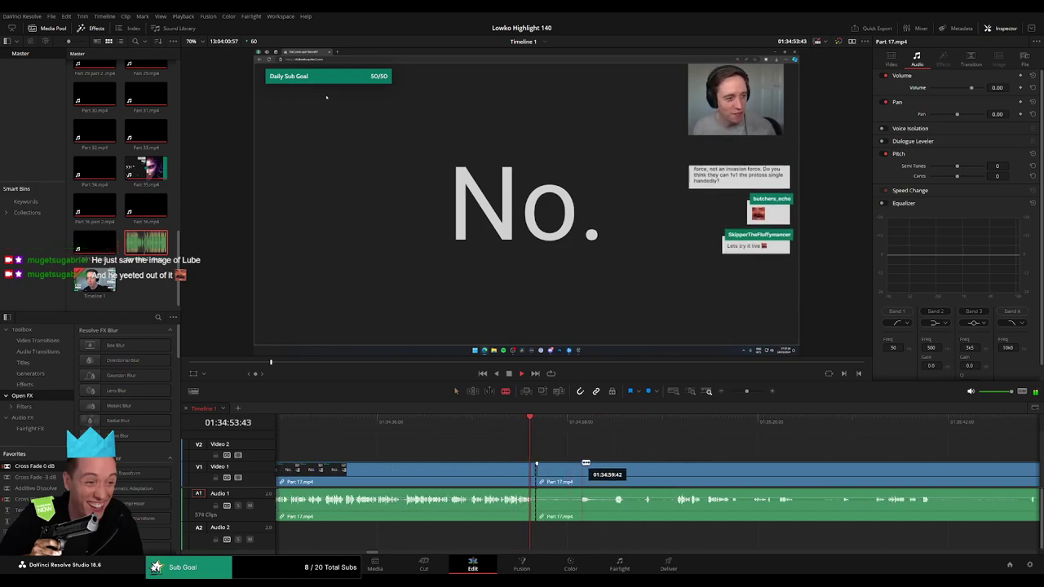
pyautogui.click(583, 422)
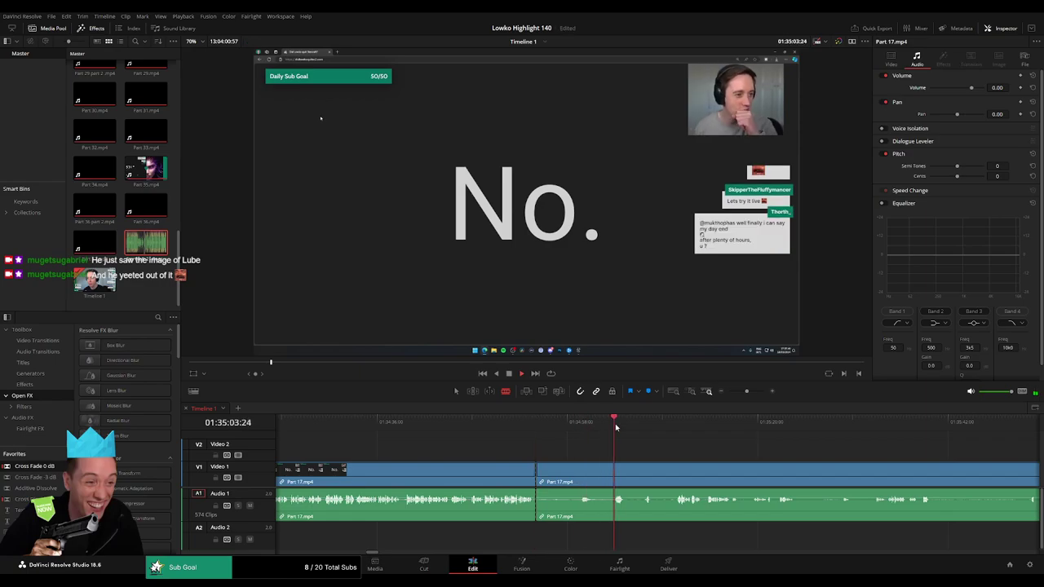
pyautogui.hscroll(2, 564, 442)
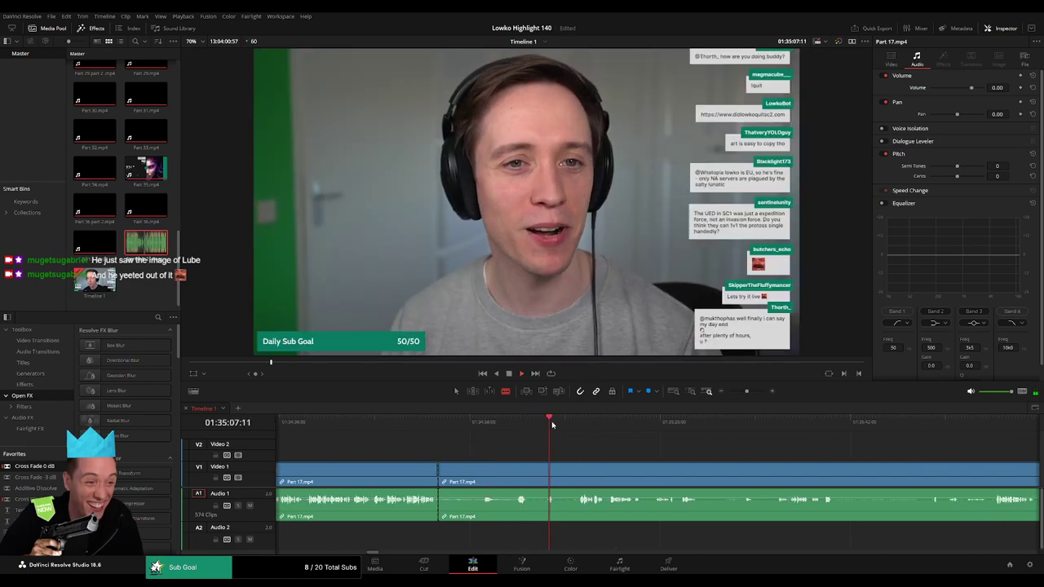
pyautogui.click(577, 423)
pyautogui.hscroll(1, 530, 453)
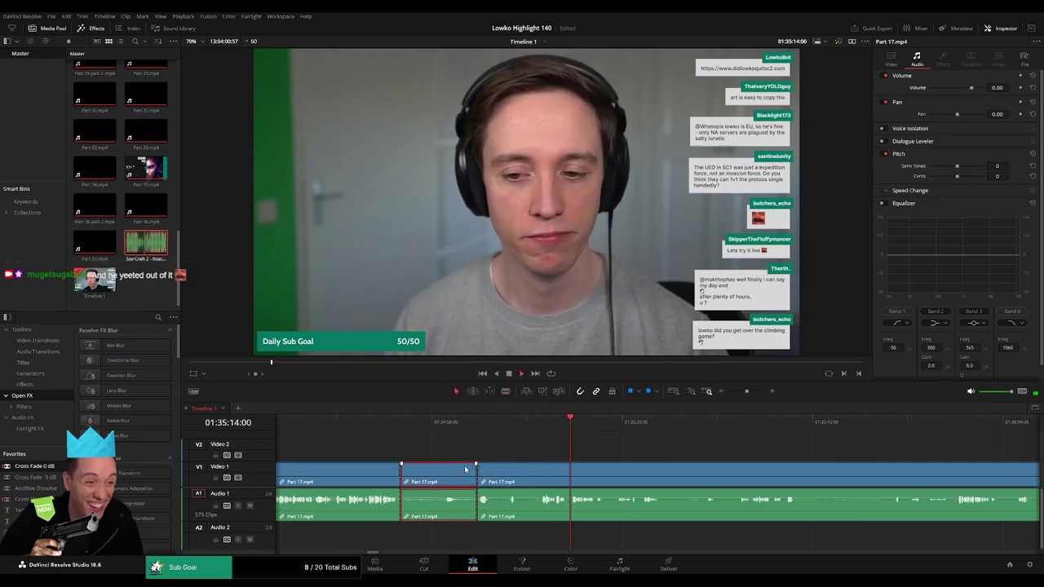
pyautogui.click(488, 422)
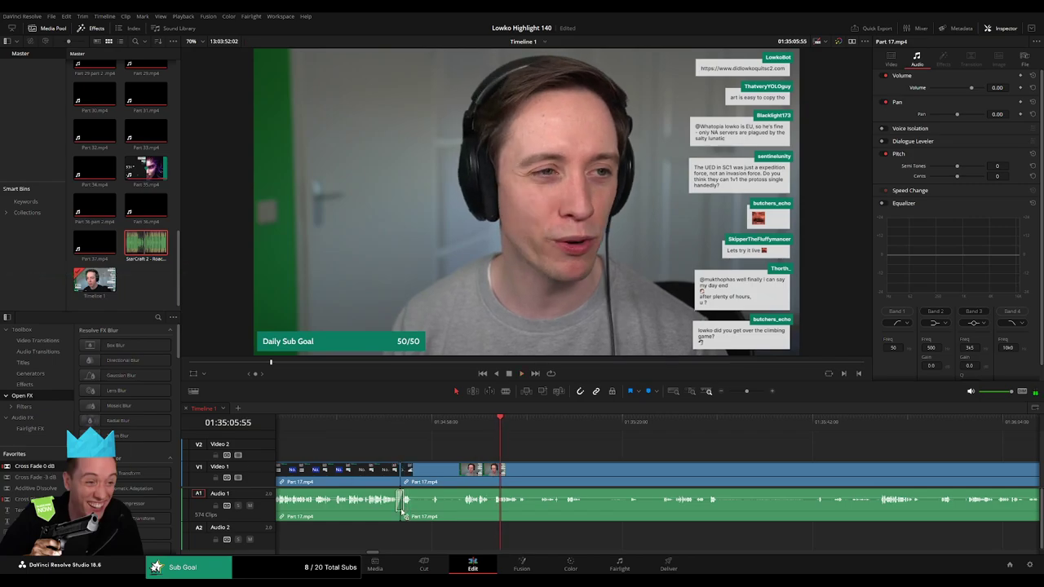
pyautogui.click(404, 422)
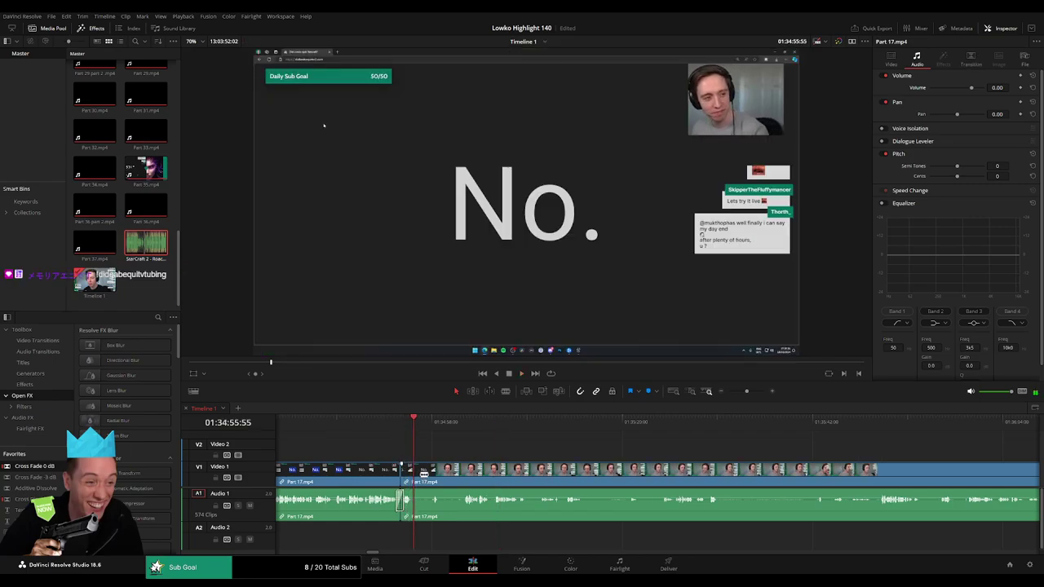
pyautogui.moveTo(432, 474); pyautogui.dragTo(423, 479)
pyautogui.press('Delete')
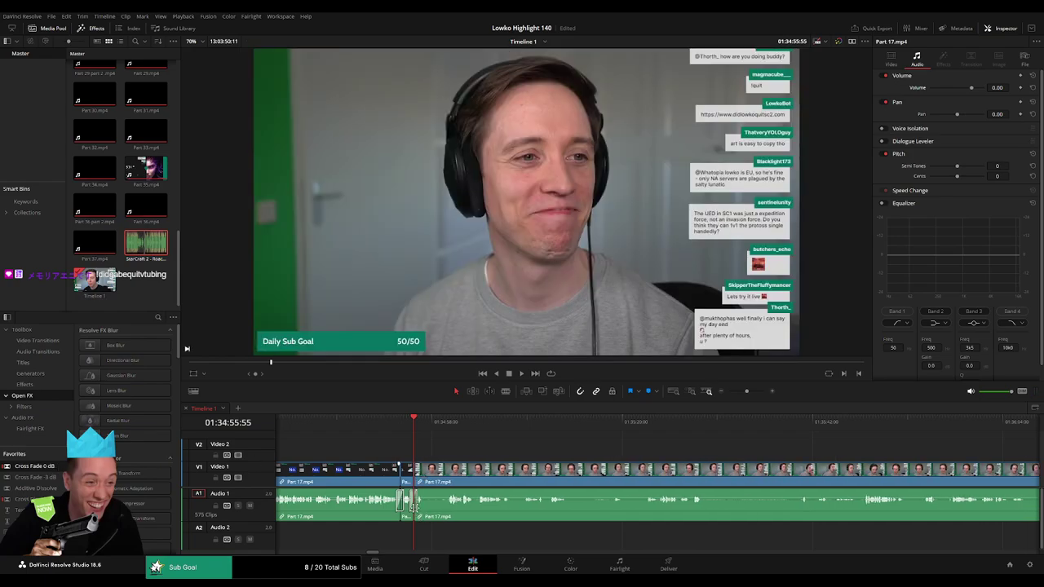
pyautogui.press('space')
# Blade Part 17 at the next cut point and scrub ahead through its footage
pyautogui.press('b')
pyautogui.click(428, 476)
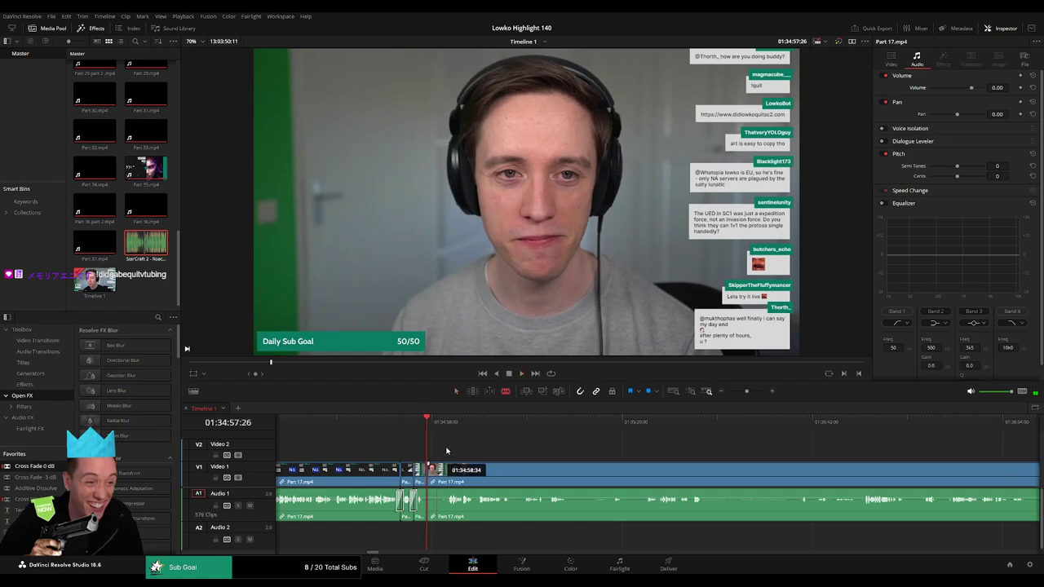
pyautogui.click(460, 424)
pyautogui.moveTo(483, 423); pyautogui.dragTo(615, 424)
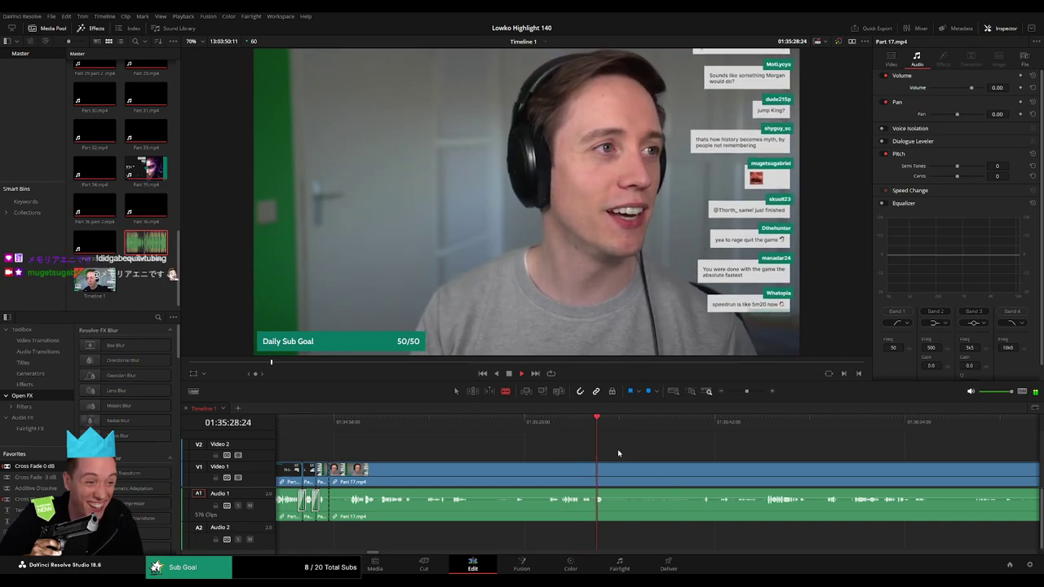
pyautogui.moveTo(664, 425); pyautogui.dragTo(716, 430)
pyautogui.press('space')
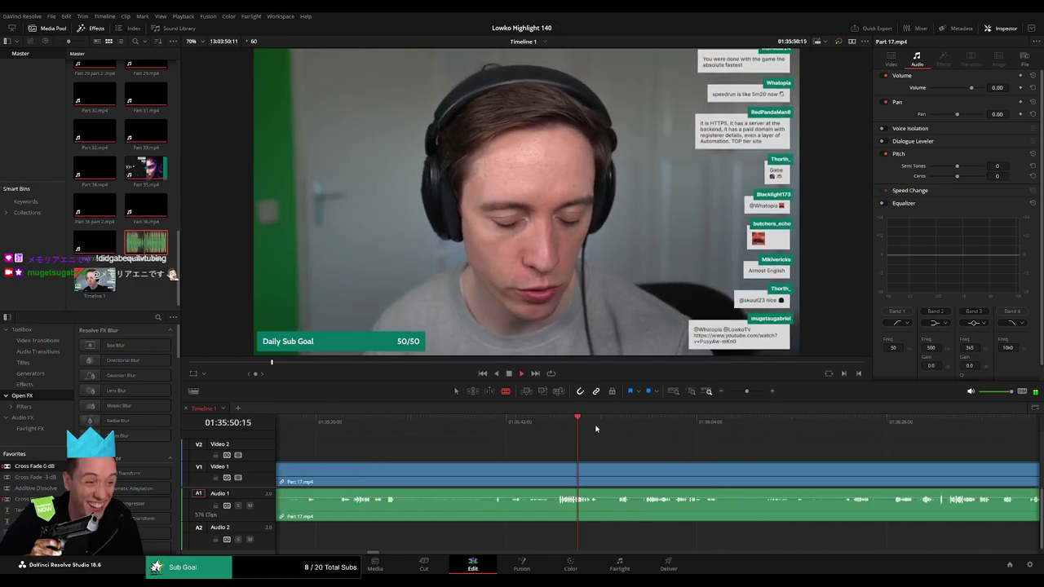
# Find the RimWorld gameplay clip of Part 17 and ripple-delete it
pyautogui.moveTo(746, 392); pyautogui.dragTo(736, 393)
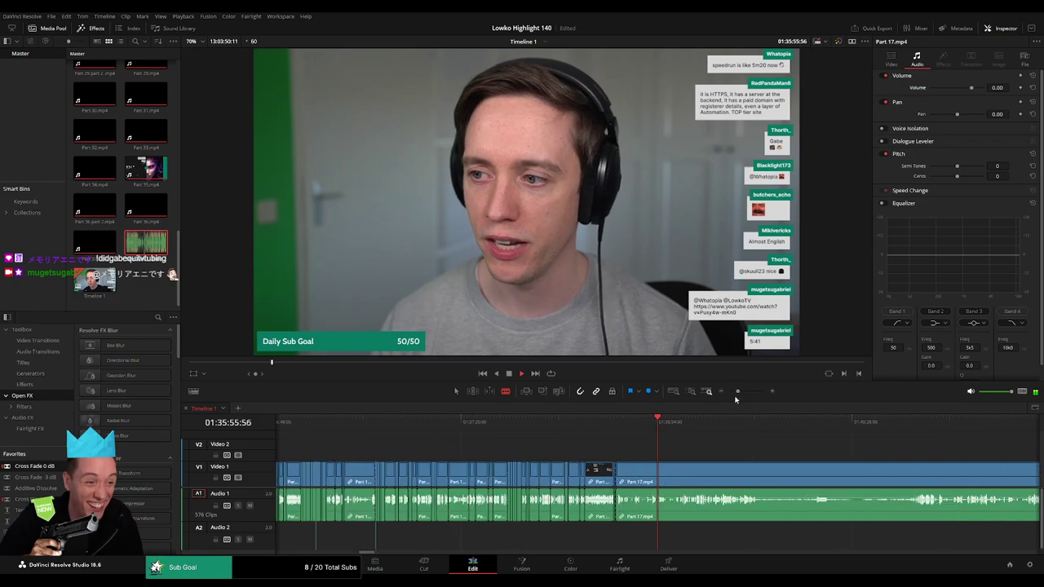
pyautogui.click(676, 422)
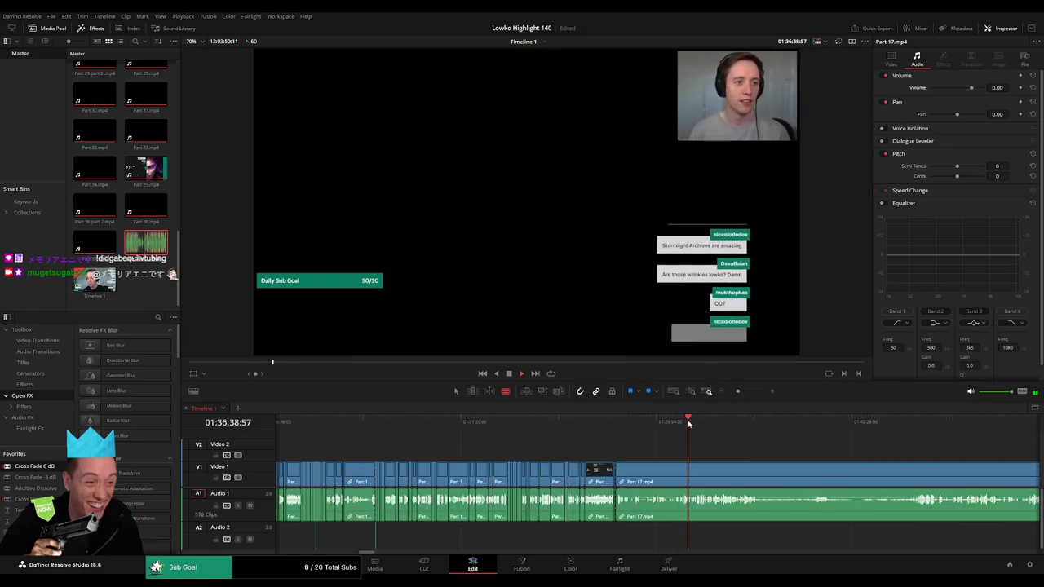
pyautogui.click(674, 423)
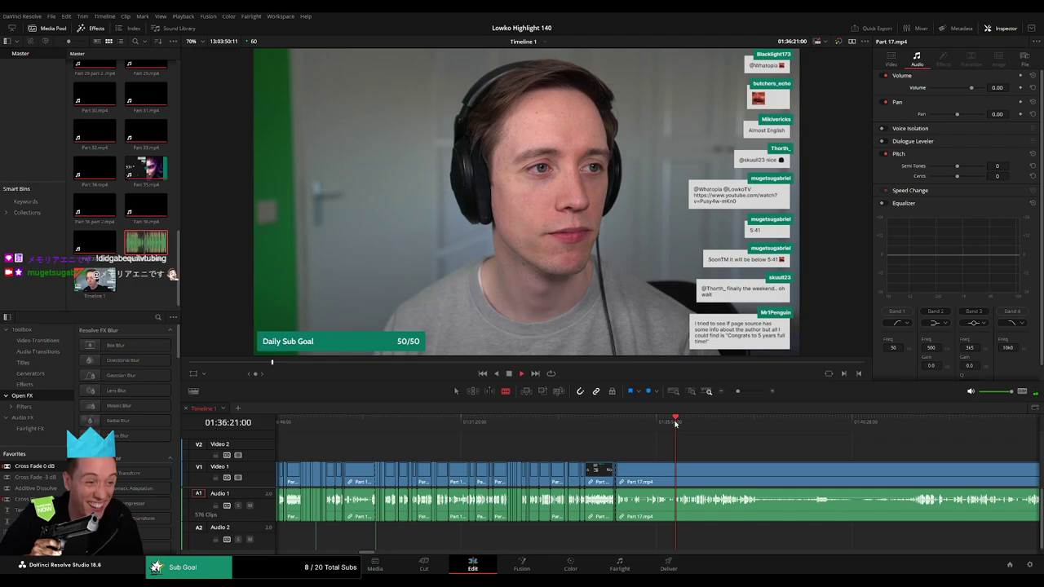
pyautogui.click(669, 423)
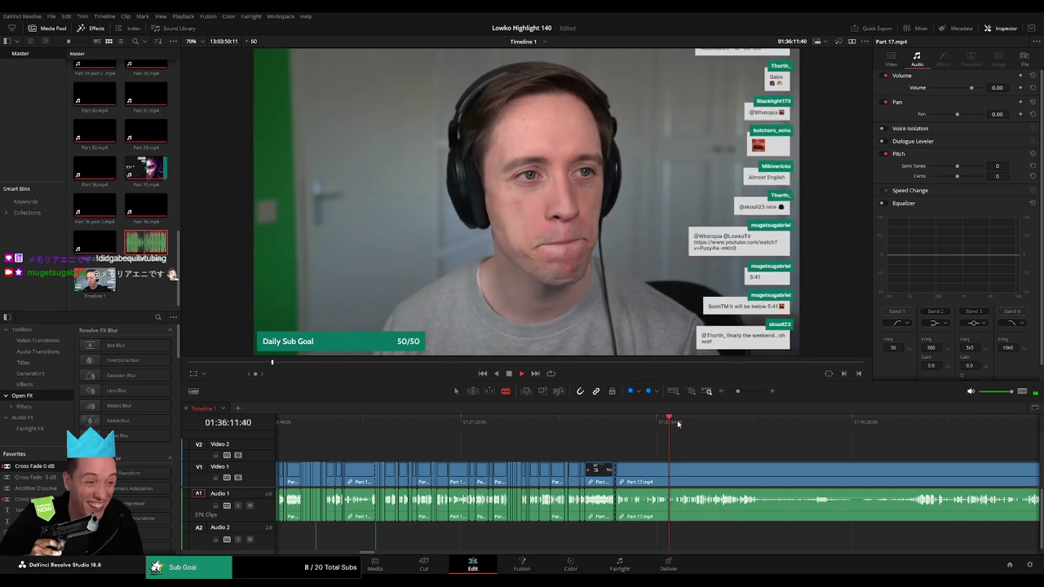
pyautogui.click(699, 422)
pyautogui.click(749, 421)
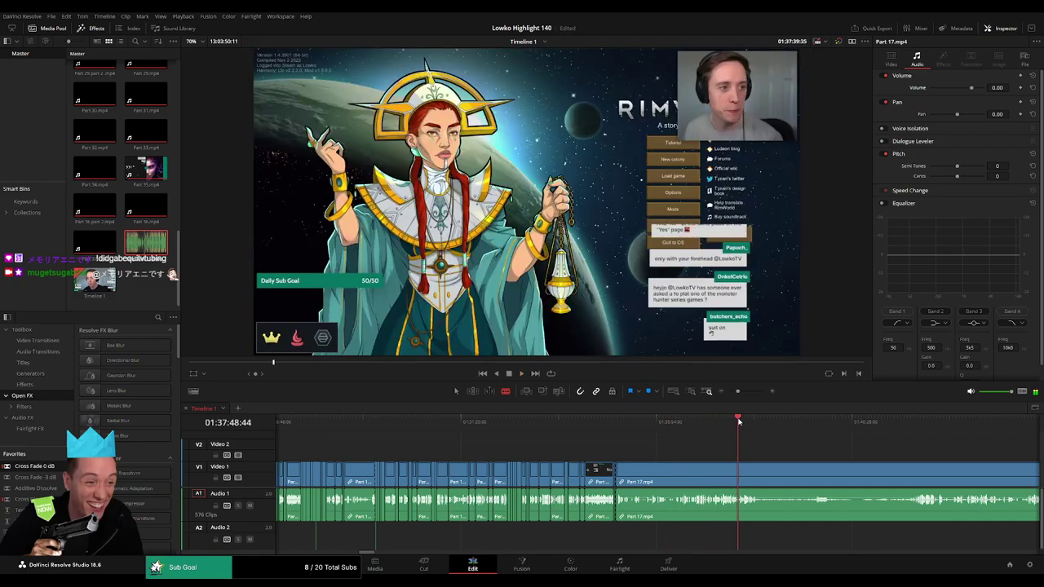
pyautogui.moveTo(752, 421); pyautogui.dragTo(805, 422)
pyautogui.press('space')
pyautogui.click(602, 479)
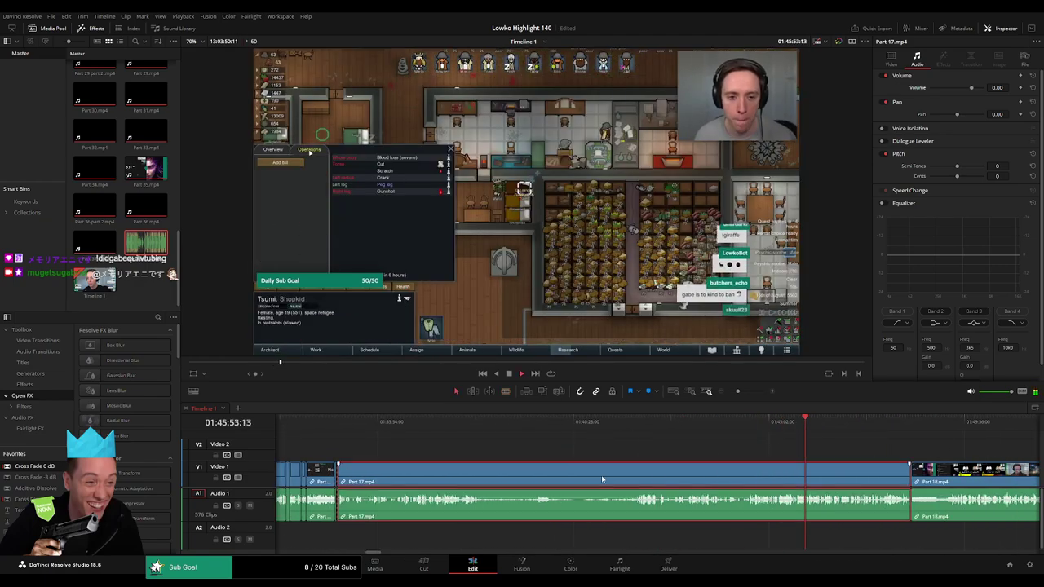
pyautogui.press('Delete')
pyautogui.moveTo(392, 423); pyautogui.dragTo(478, 424)
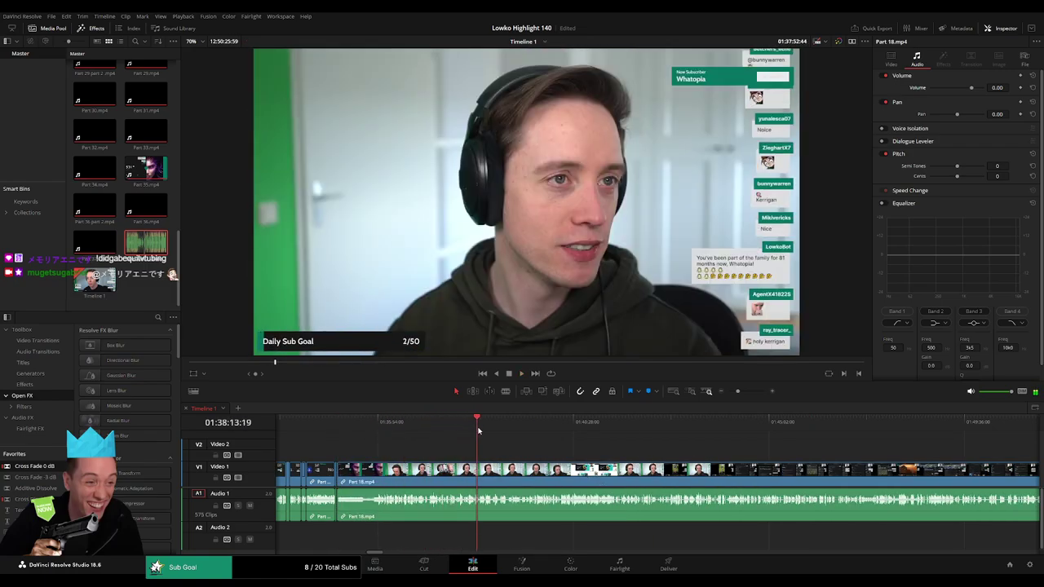
pyautogui.hotkey('shift', 'z')
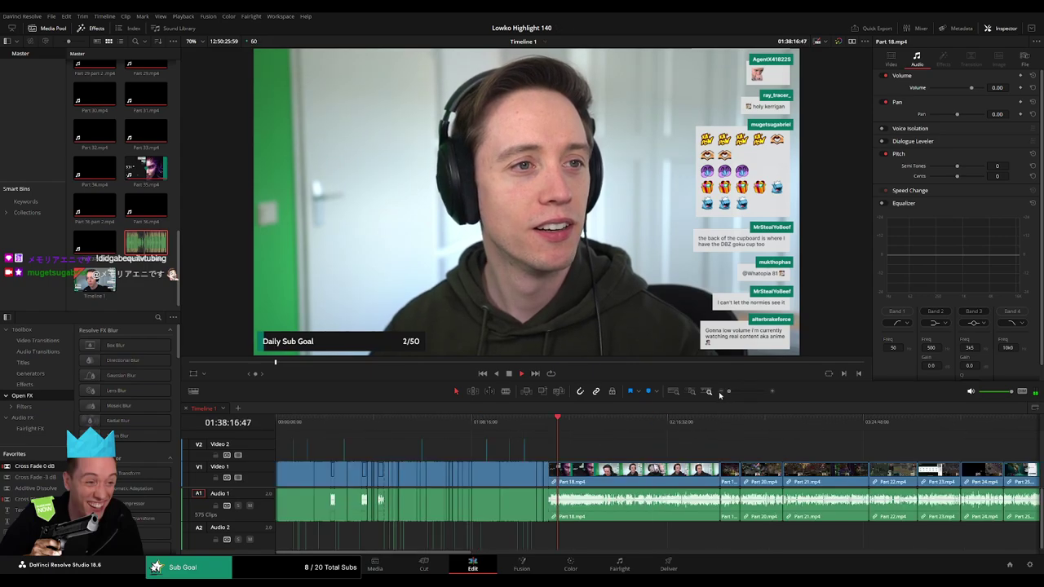
pyautogui.hscroll(3, 585, 444)
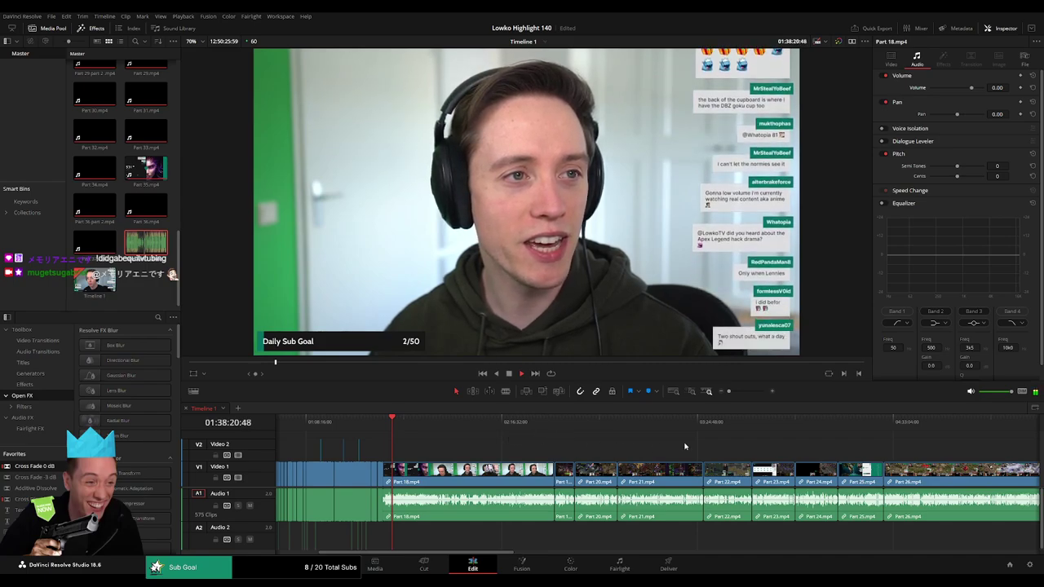
pyautogui.hscroll(5, 588, 442)
pyautogui.hscroll(5, 489, 437)
pyautogui.hscroll(5, 436, 448)
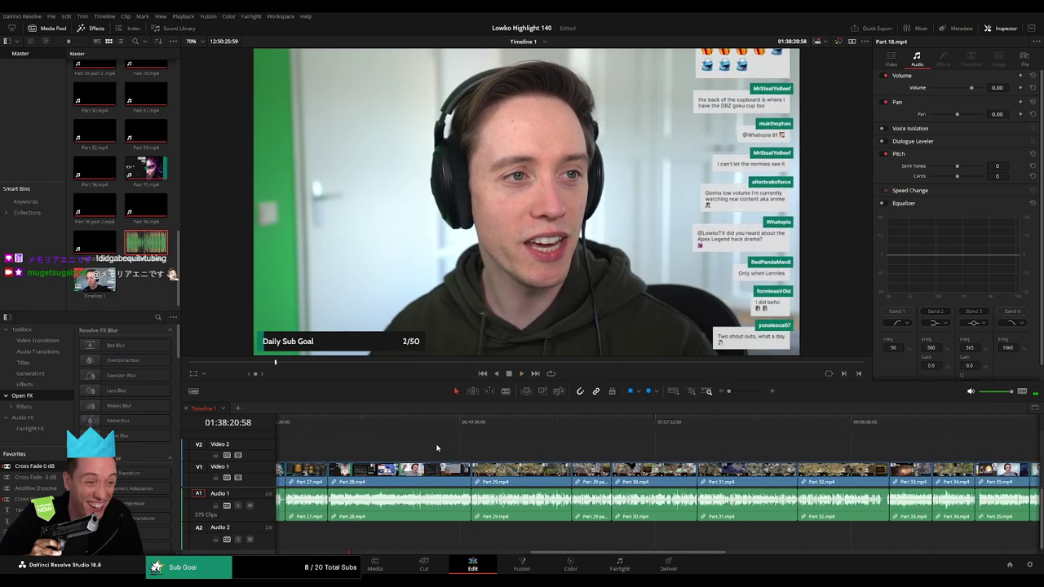
pyautogui.hscroll(3, 489, 453)
pyautogui.hscroll(3, 403, 448)
pyautogui.hscroll(3, 424, 452)
pyautogui.hscroll(3, 449, 461)
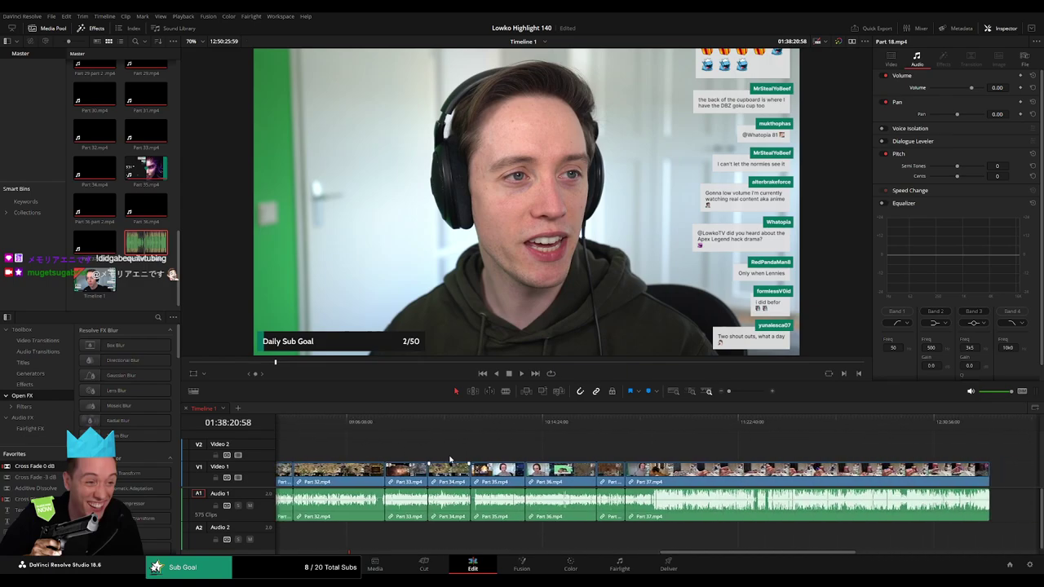
pyautogui.hscroll(-5, 449, 461)
pyautogui.hscroll(-5, 490, 462)
pyautogui.hscroll(-5, 539, 464)
pyautogui.hscroll(-5, 587, 465)
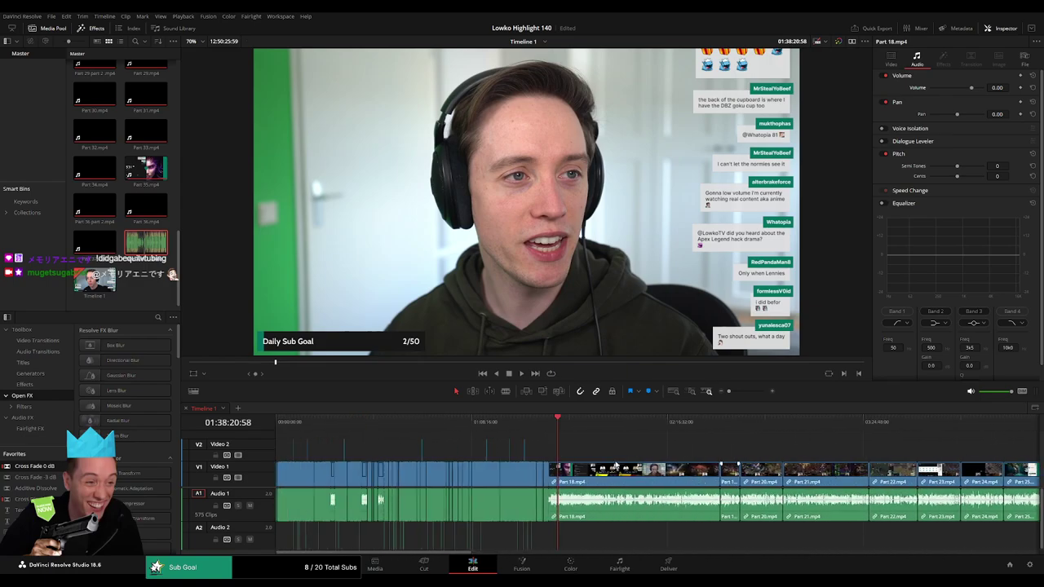
pyautogui.scroll(2, 685, 452)
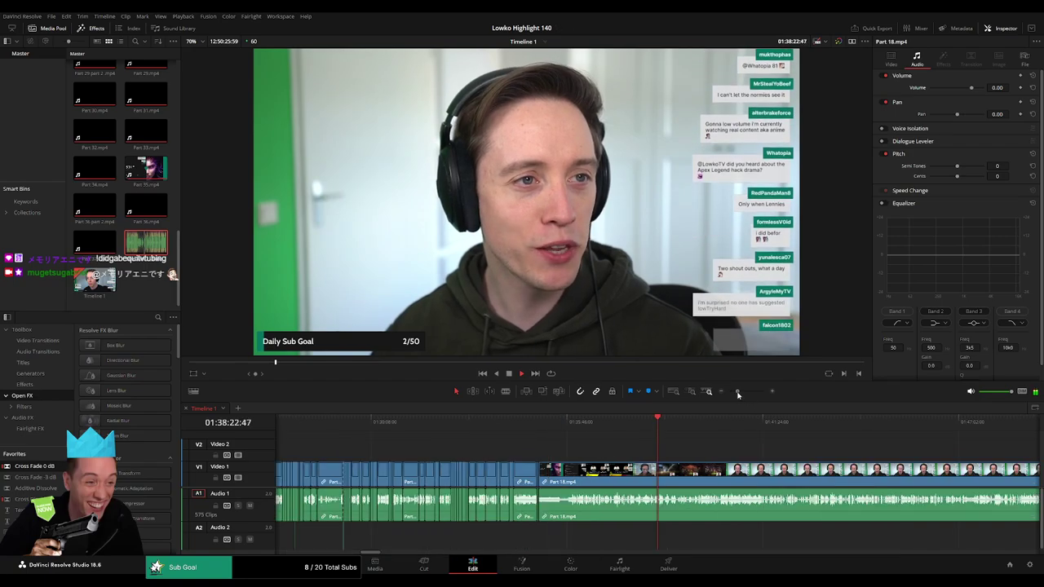
pyautogui.scroll(2, 685, 452)
pyautogui.scroll(2, 685, 452)
pyautogui.hscroll(3, 686, 452)
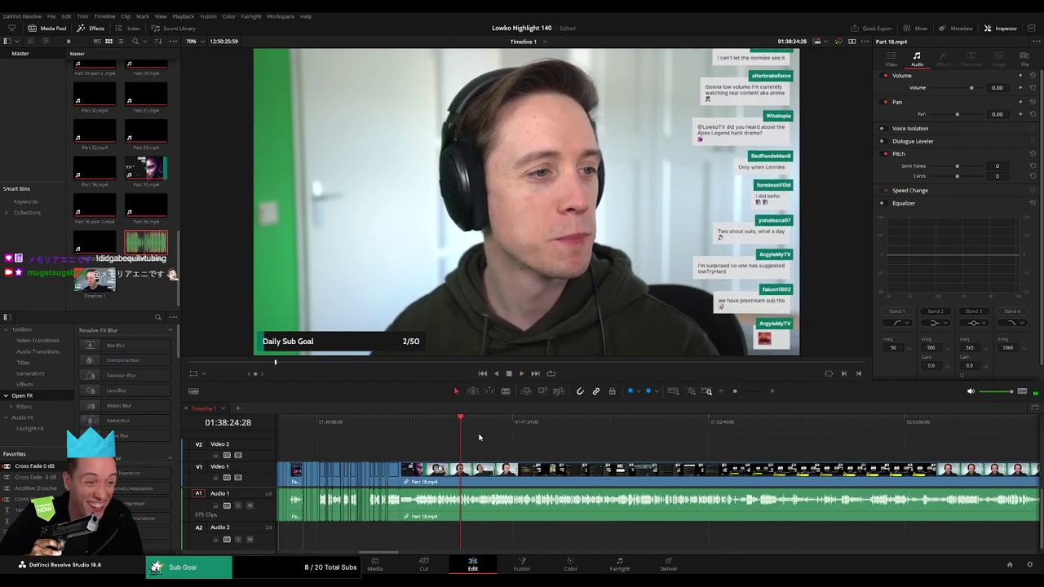
# Zoom in and rewatch Part 18 from about 01:43:02 to the Reddit screen, then jump back to 01:35
pyautogui.click(498, 424)
pyautogui.moveTo(498, 430); pyautogui.dragTo(556, 434)
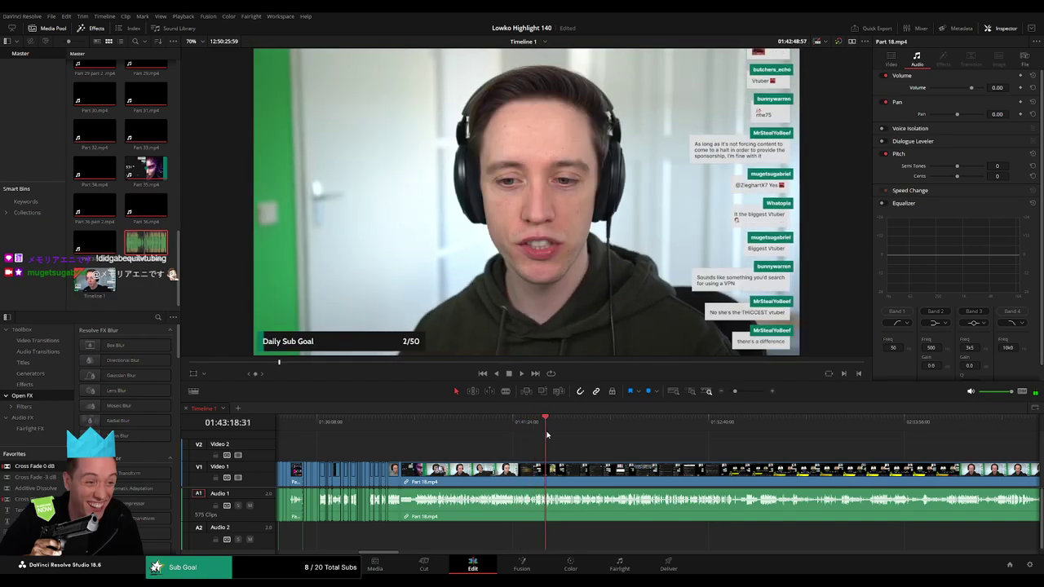
pyautogui.click(545, 427)
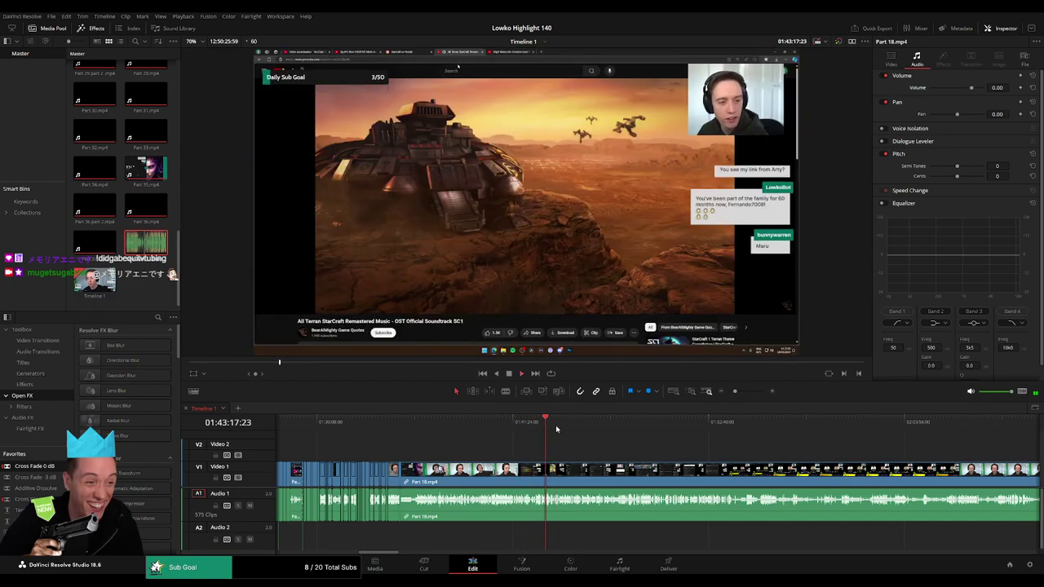
pyautogui.moveTo(735, 392); pyautogui.dragTo(743, 391)
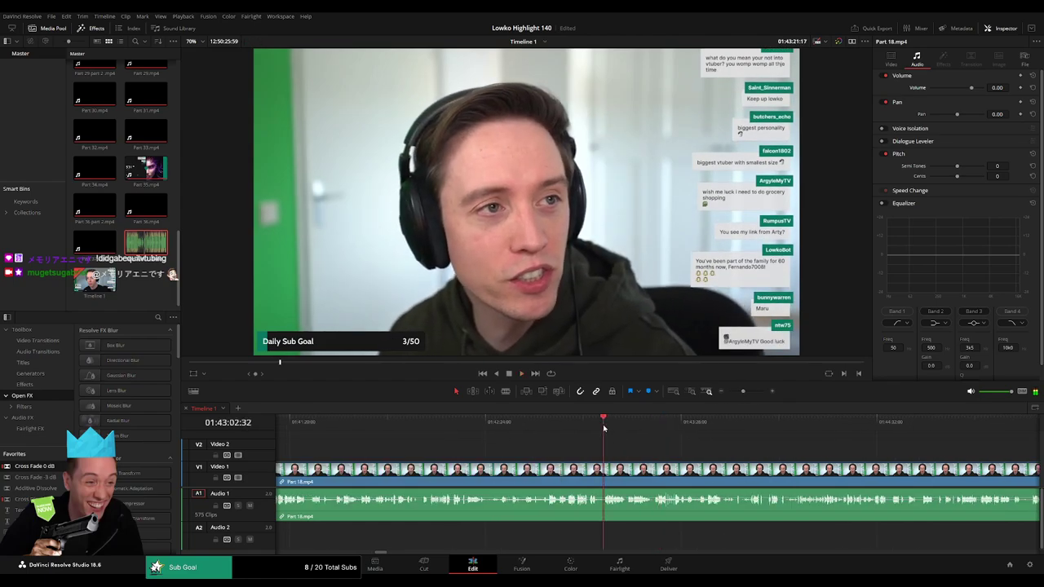
pyautogui.click(605, 428)
pyautogui.click(540, 429)
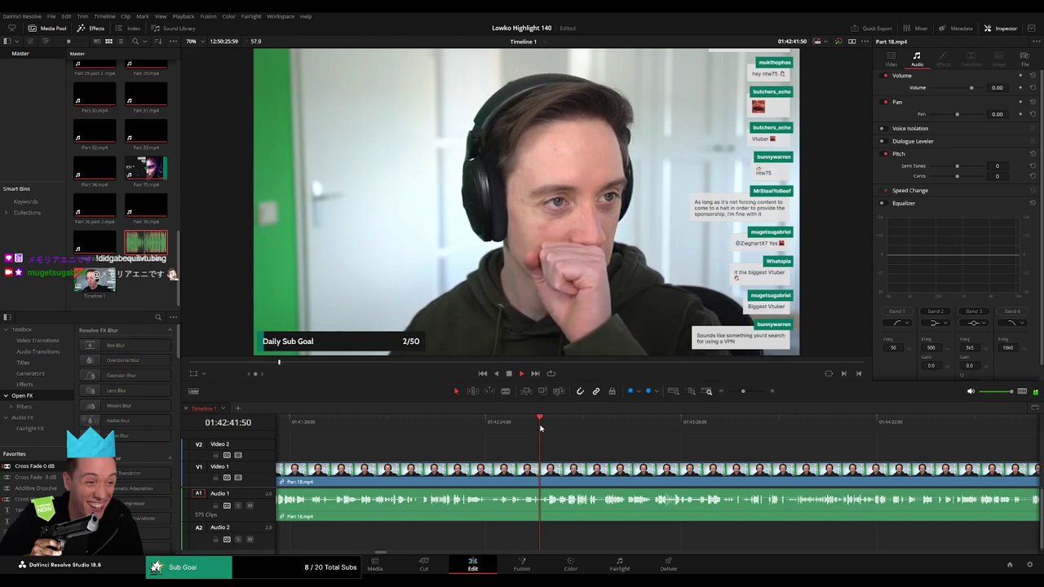
pyautogui.moveTo(743, 392); pyautogui.dragTo(750, 392)
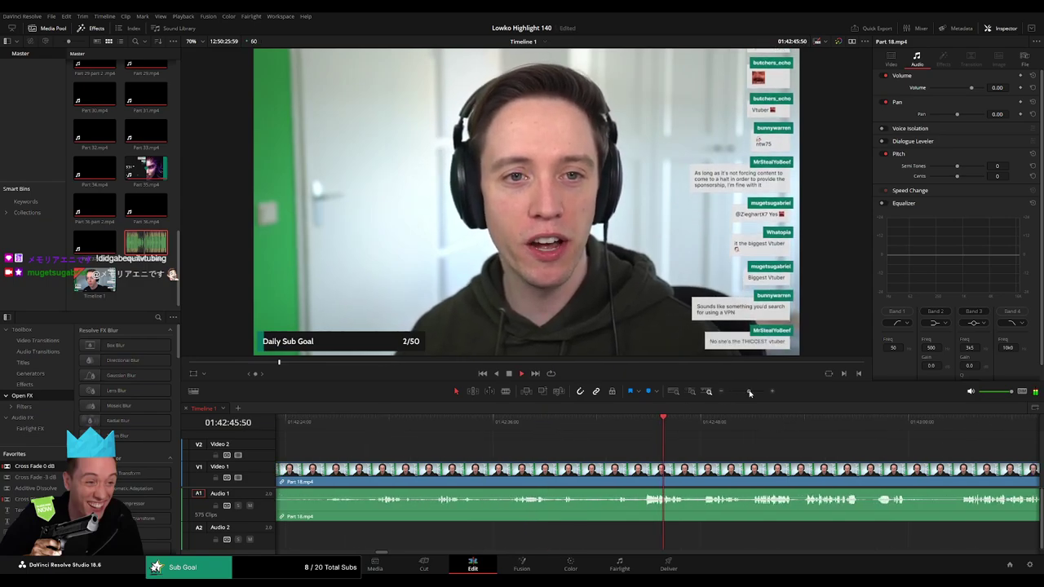
pyautogui.hscroll(3, 708, 451)
pyautogui.hscroll(5, 531, 440)
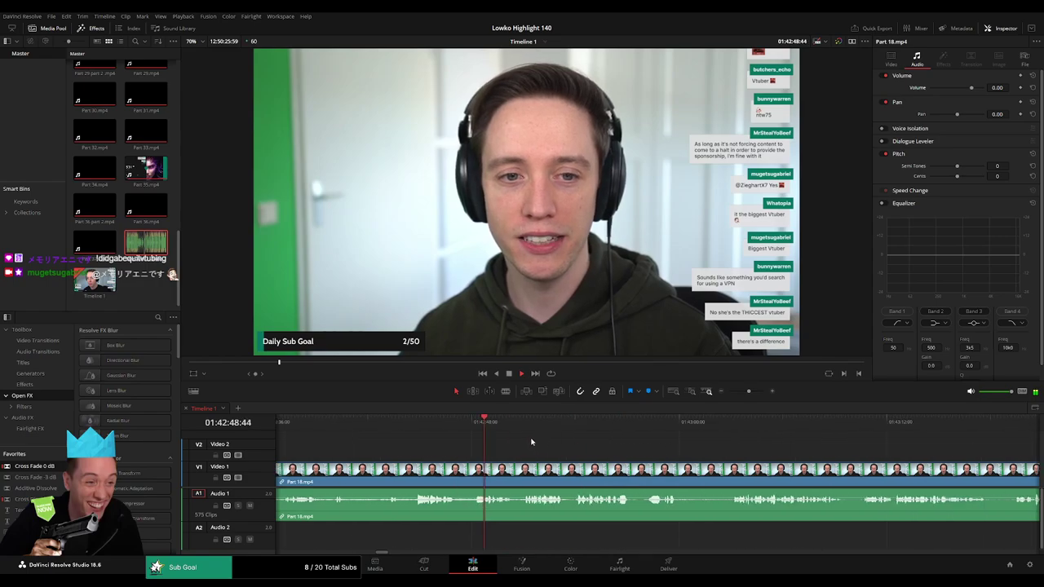
pyautogui.moveTo(526, 438); pyautogui.dragTo(566, 429)
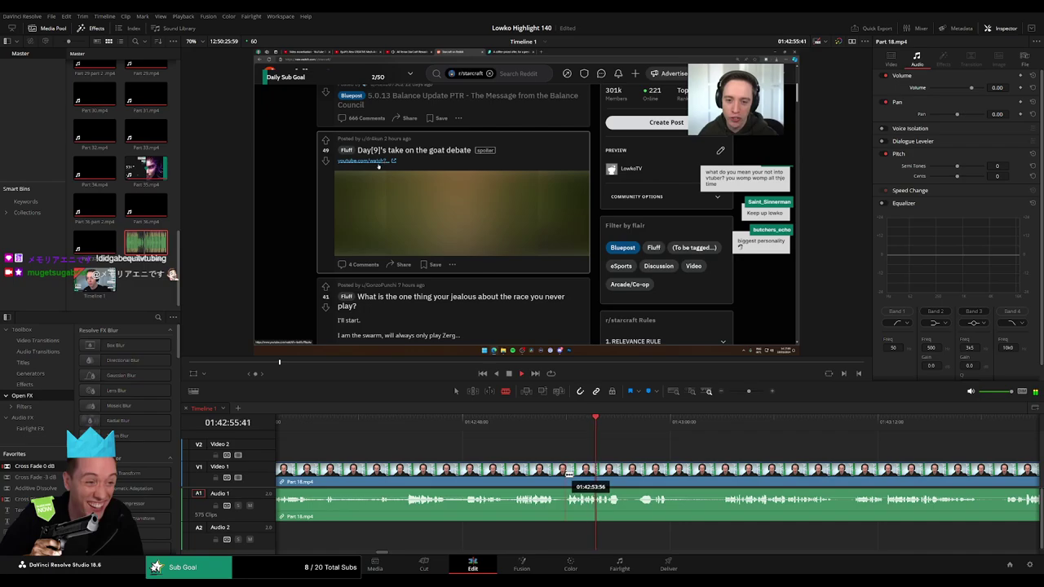
pyautogui.press('Up')
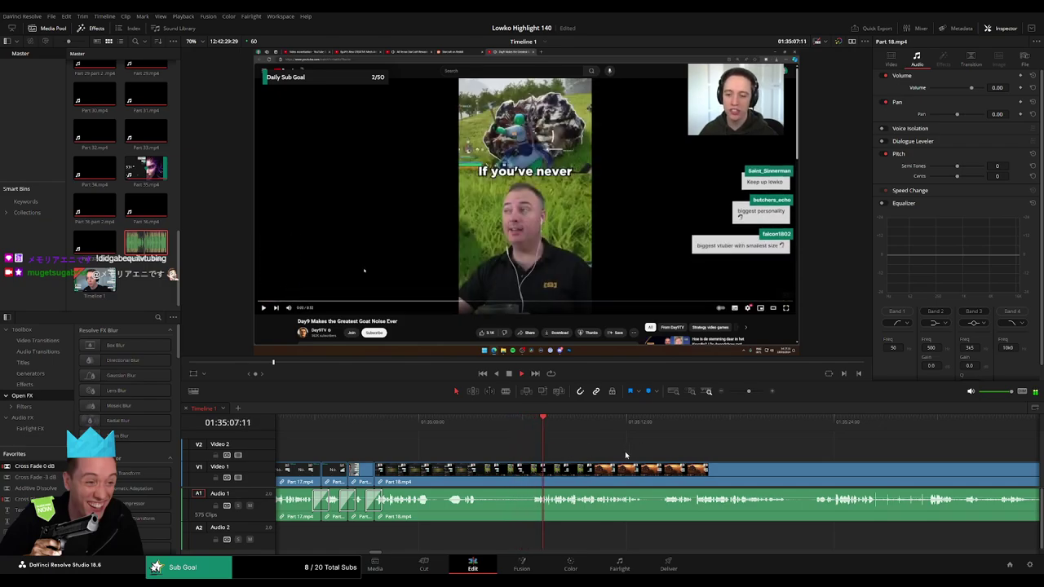
# Blade Part 18 at 01:35:03:30 and further right, remove that stretch, and play back
pyautogui.click(446, 421)
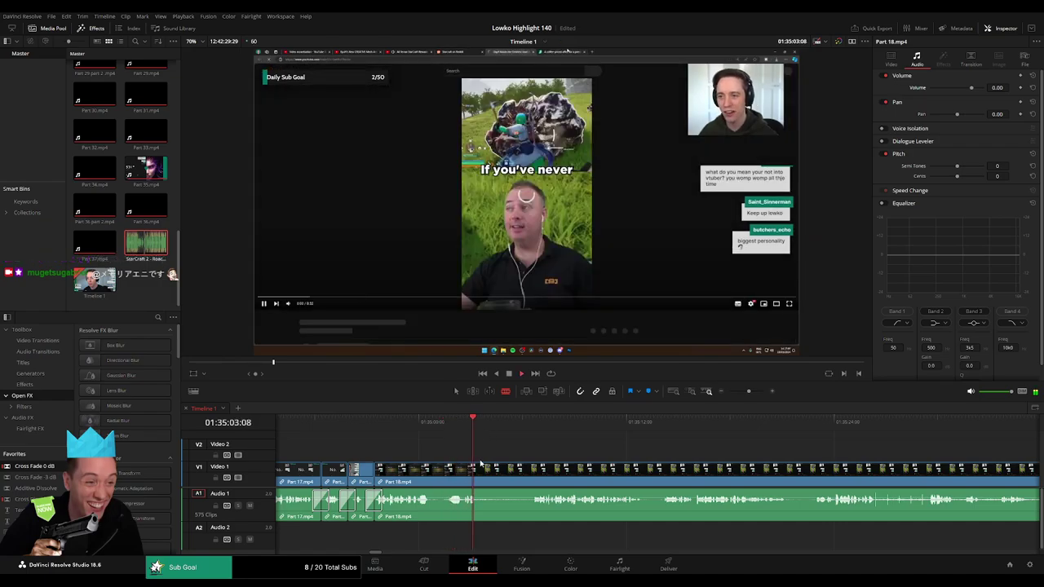
pyautogui.press('space')
pyautogui.hotkey('ctrl', 'b')
pyautogui.click(533, 468)
pyautogui.press('a')
pyautogui.click(512, 471)
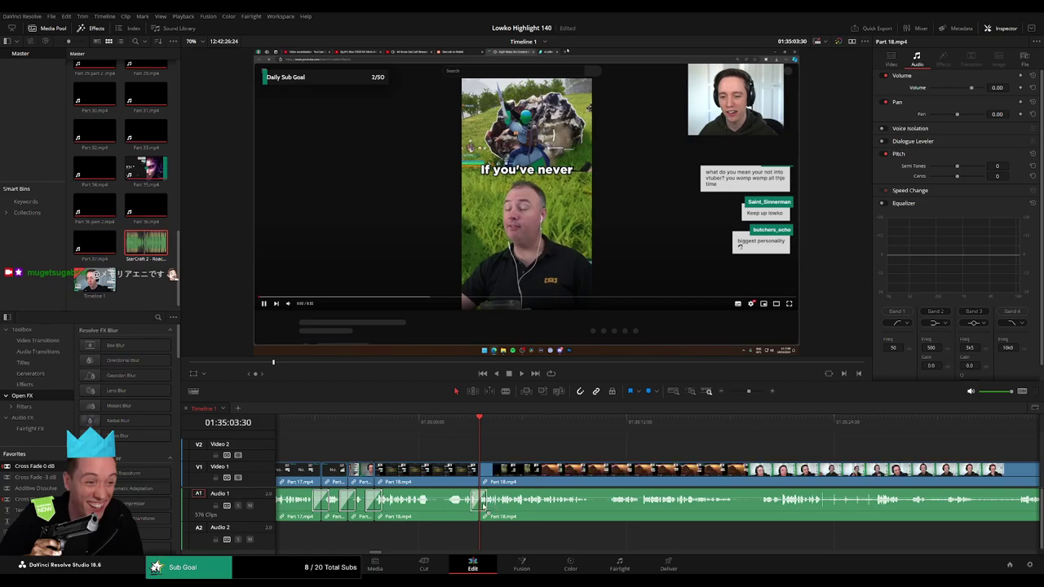
pyautogui.press('space')
pyautogui.hscroll(3, 579, 446)
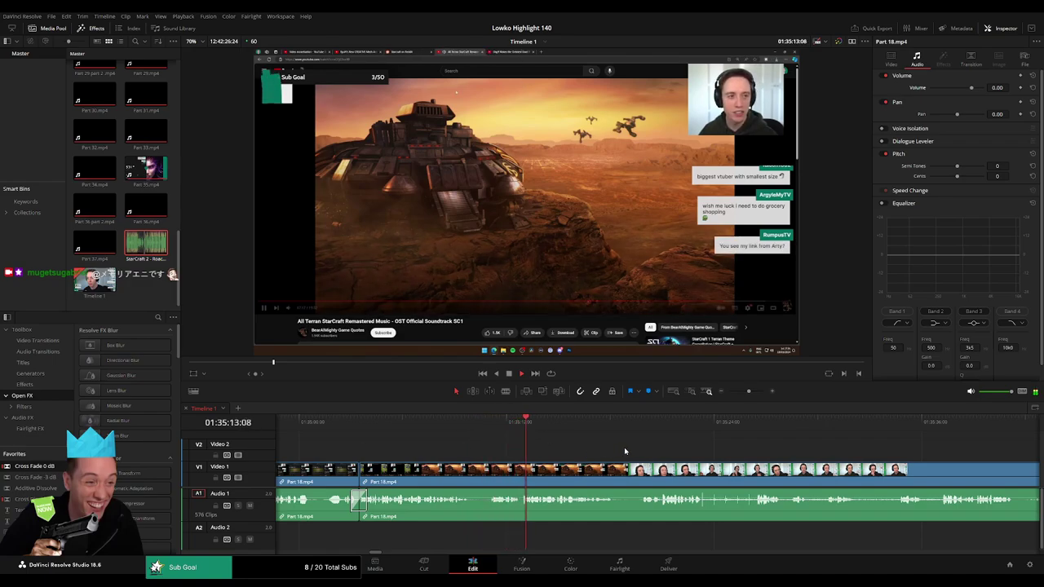
pyautogui.hscroll(3, 508, 446)
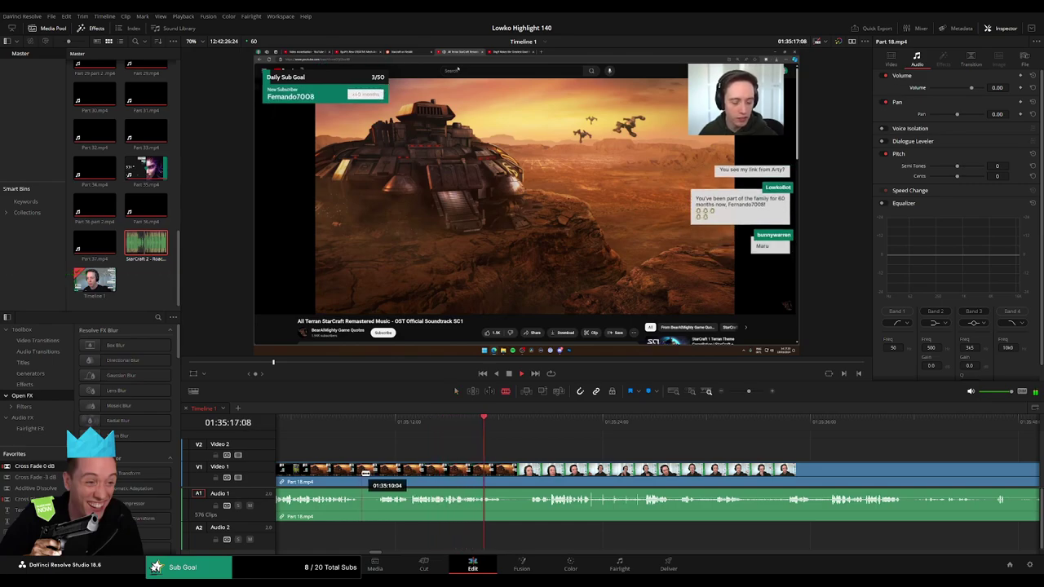
pyautogui.click(360, 473)
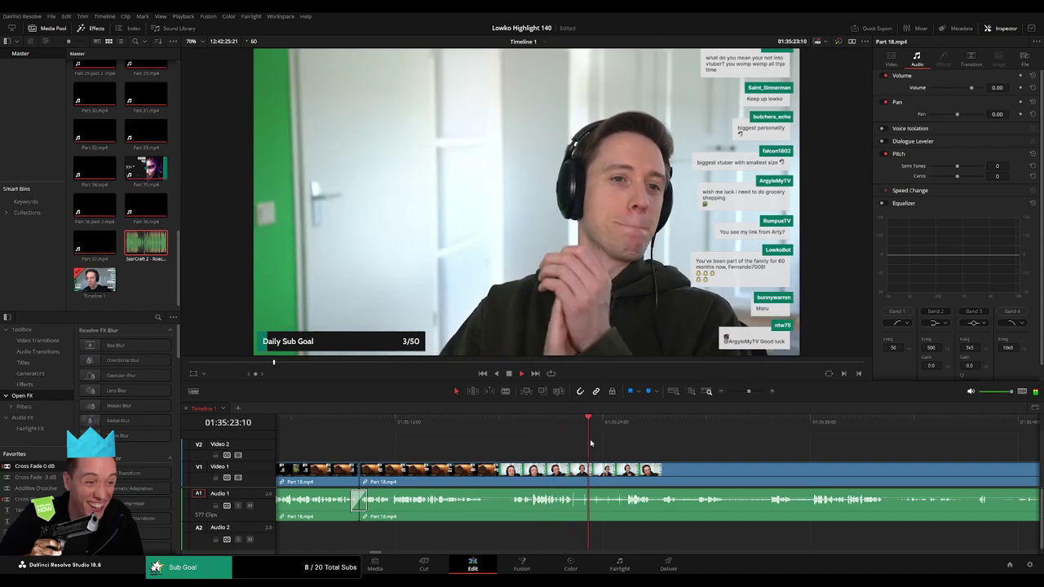
# Blade around the unwanted Part 18 piece near 01:35:28–01:35:32
pyautogui.click(641, 424)
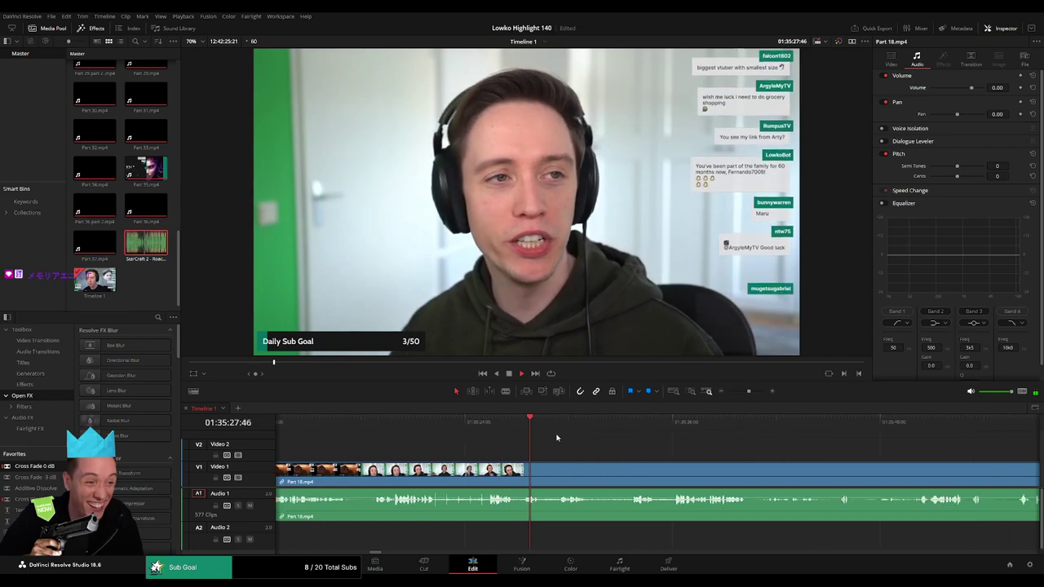
pyautogui.click(515, 424)
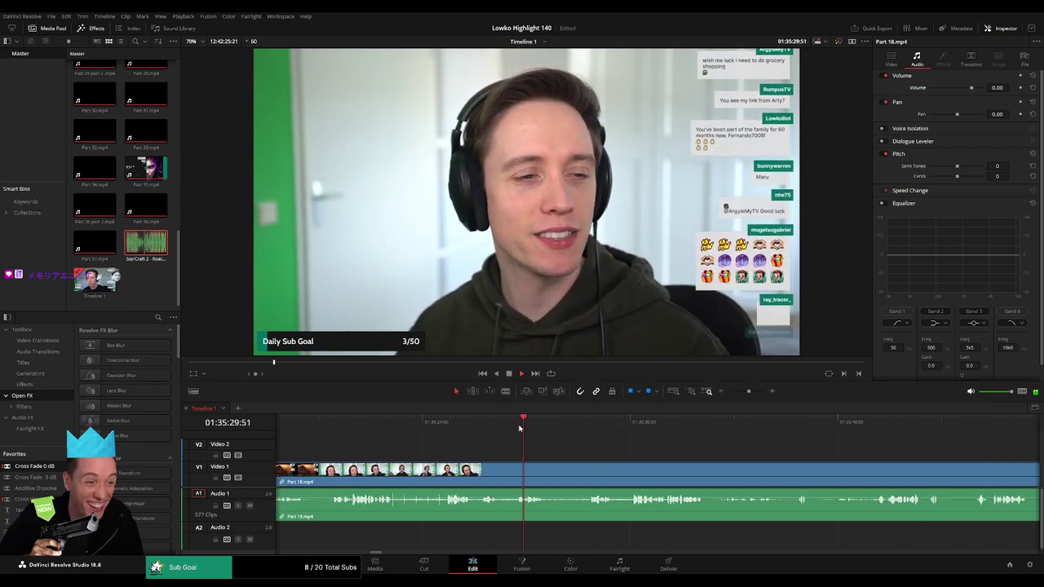
pyautogui.click(578, 422)
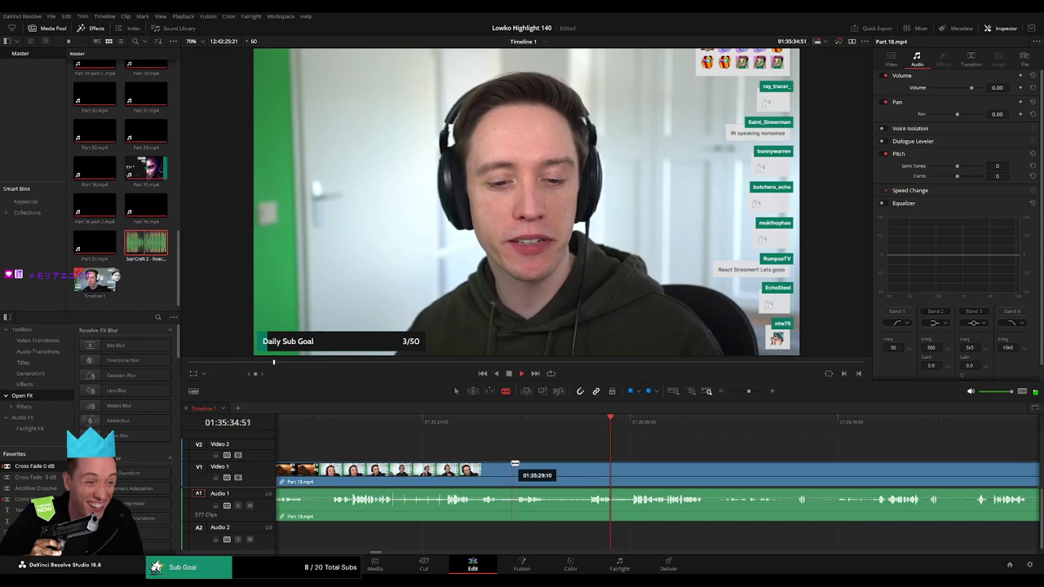
pyautogui.click(500, 469)
pyautogui.click(592, 469)
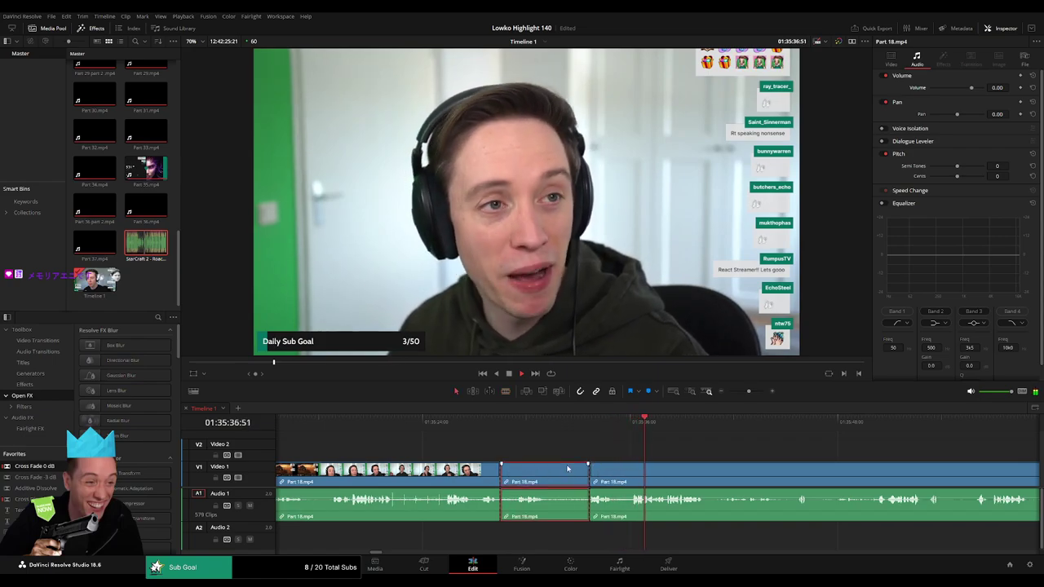
pyautogui.press('a')
pyautogui.press('space')
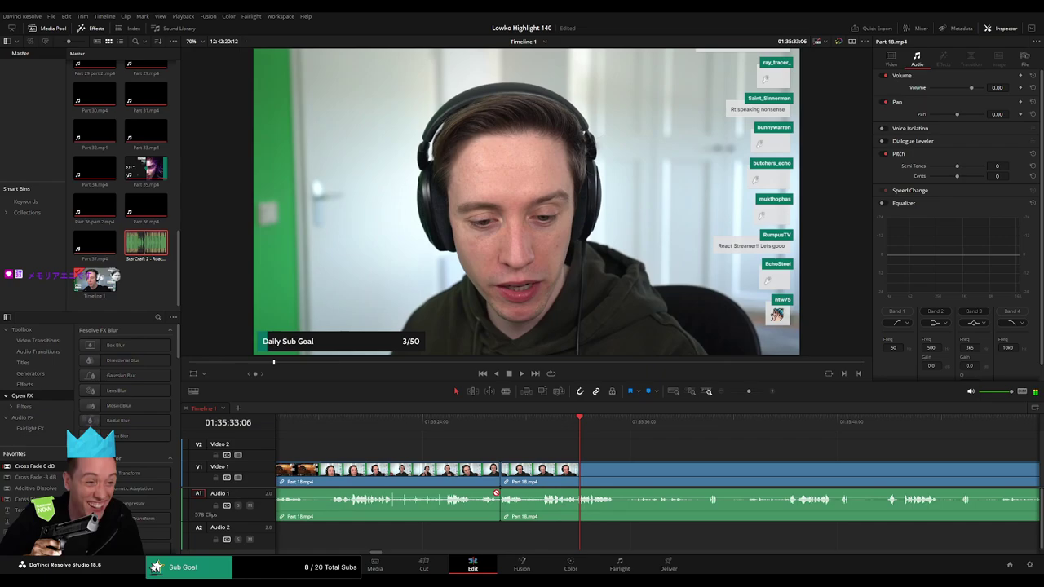
pyautogui.click(474, 438)
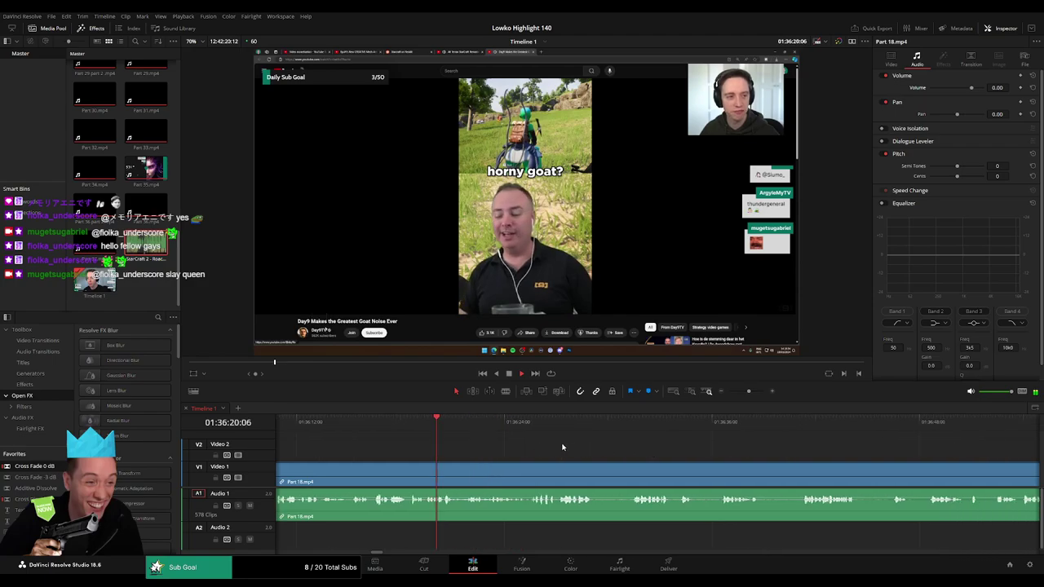
# Cut out and ripple-delete another short unwanted piece of Part 18
pyautogui.hscroll(2, 571, 448)
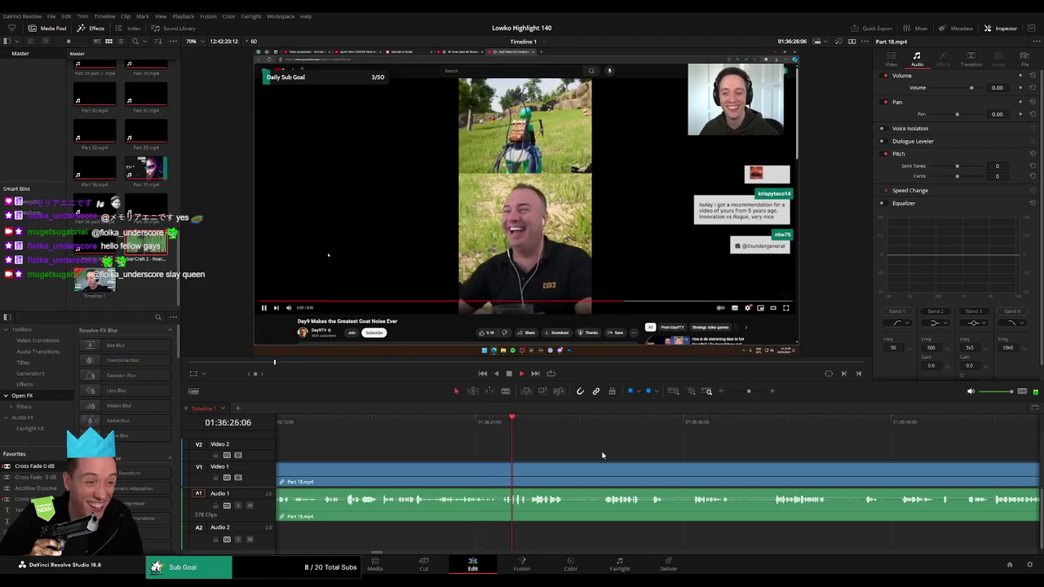
pyautogui.hscroll(1, 571, 449)
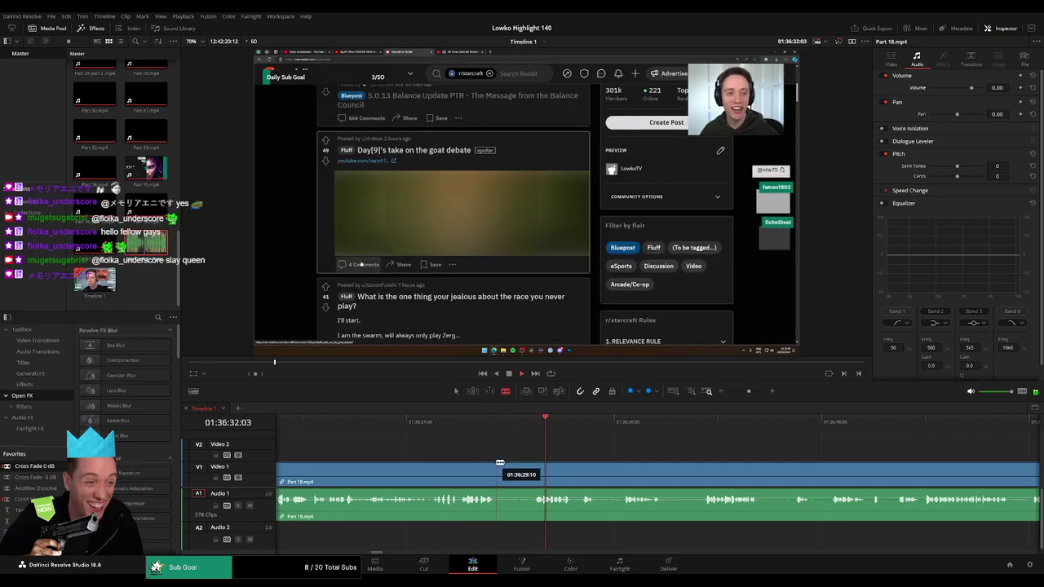
pyautogui.click(498, 465)
pyautogui.click(533, 465)
pyautogui.press('a')
pyautogui.click(516, 470)
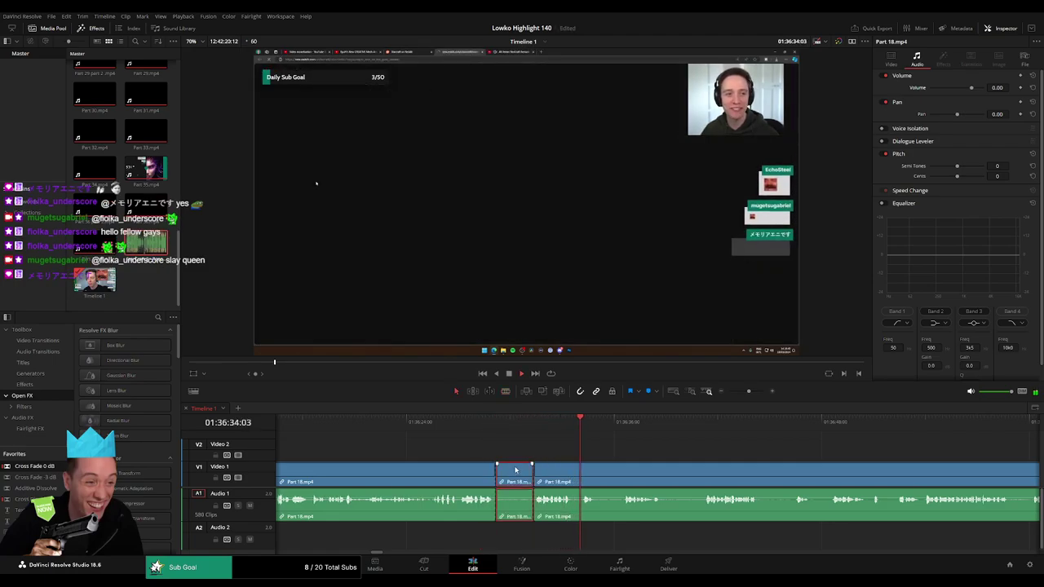
pyautogui.press('Delete')
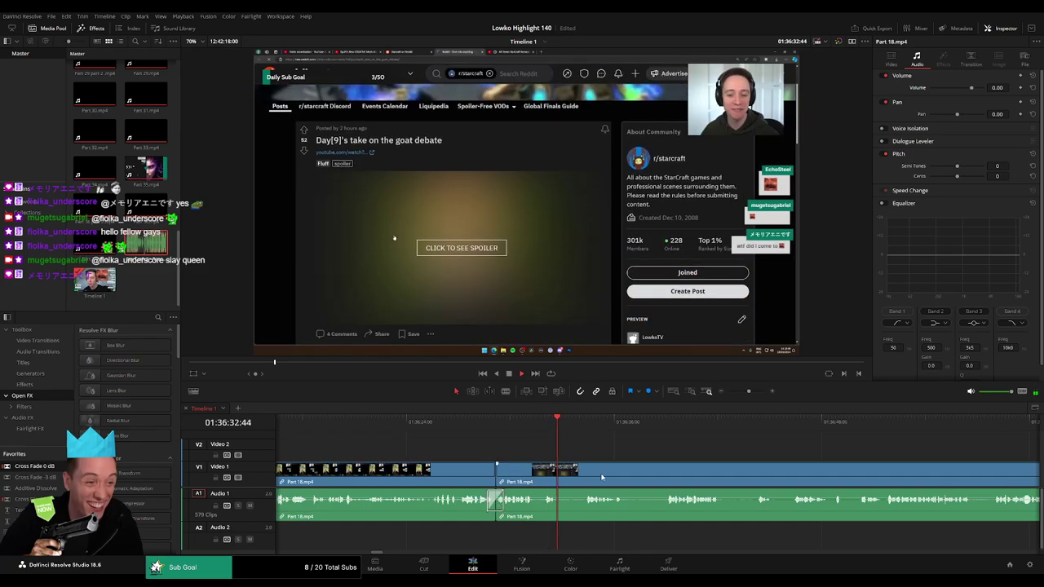
# Blade Part 18 at the next moment and review the later footage
pyautogui.hscroll(5, 450, 446)
pyautogui.press('b')
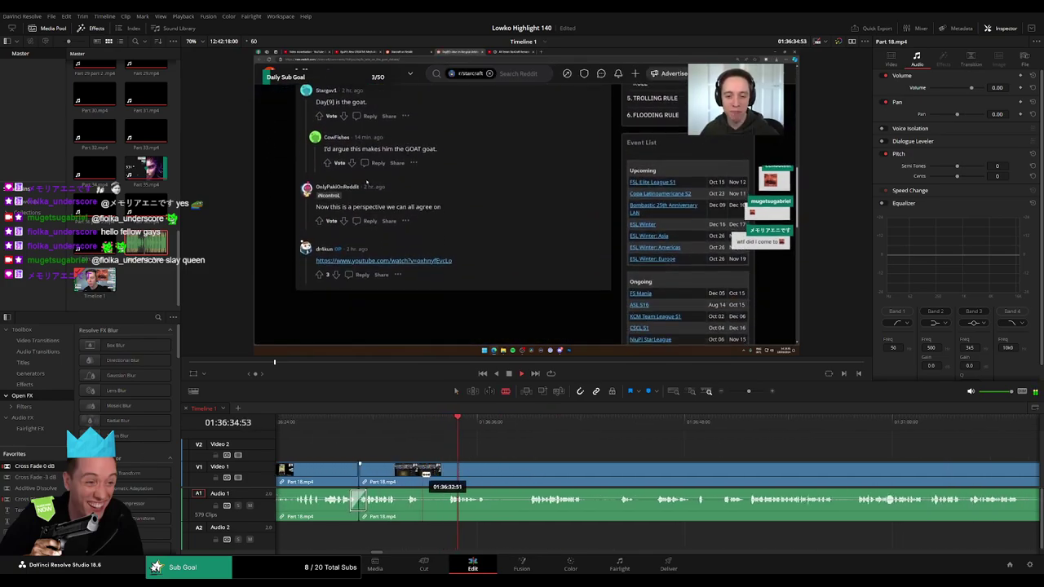
pyautogui.click(420, 471)
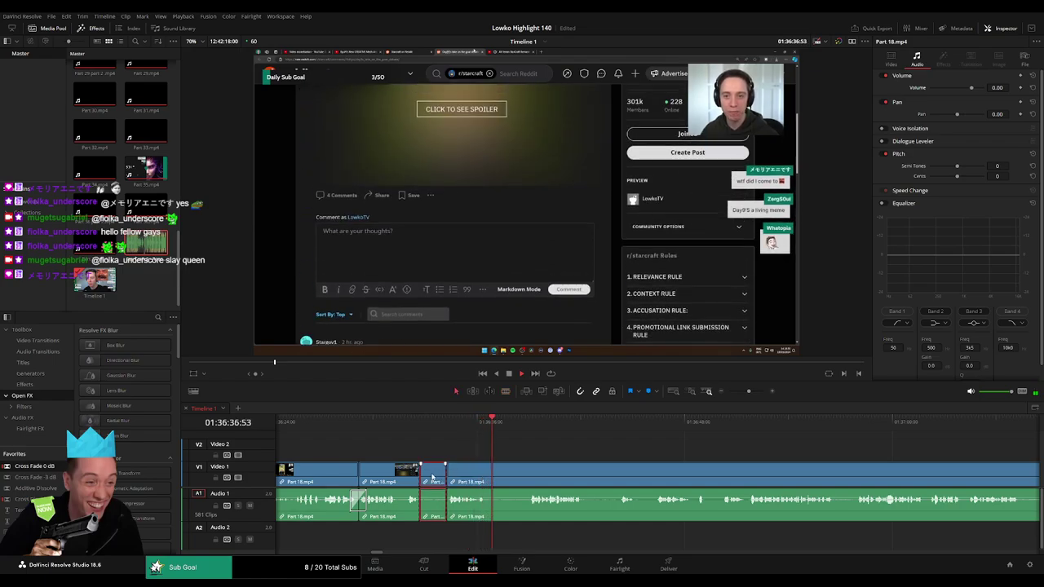
pyautogui.press('a')
pyautogui.click(425, 501)
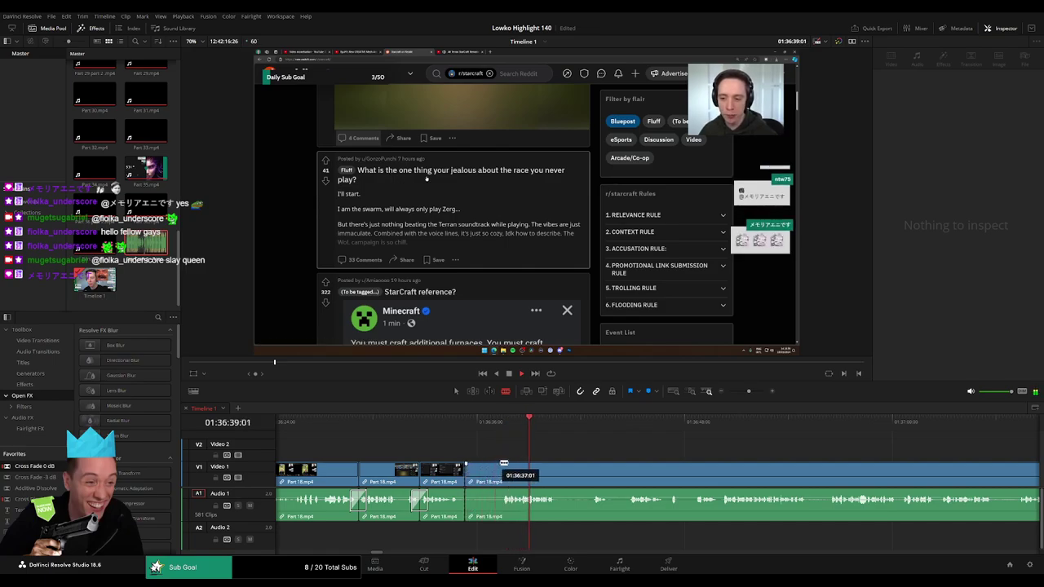
pyautogui.click(592, 422)
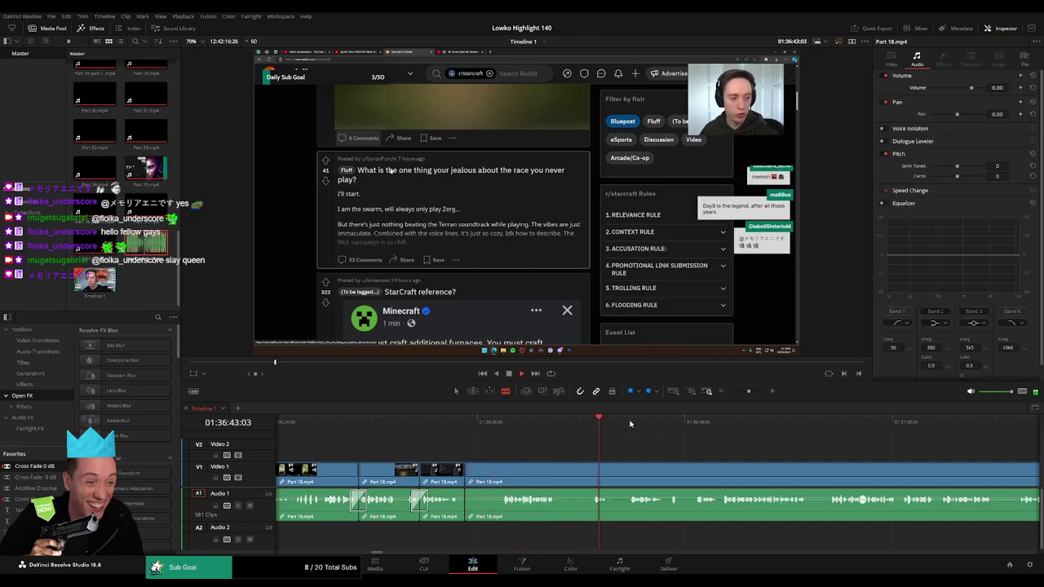
pyautogui.moveTo(631, 423); pyautogui.dragTo(735, 421)
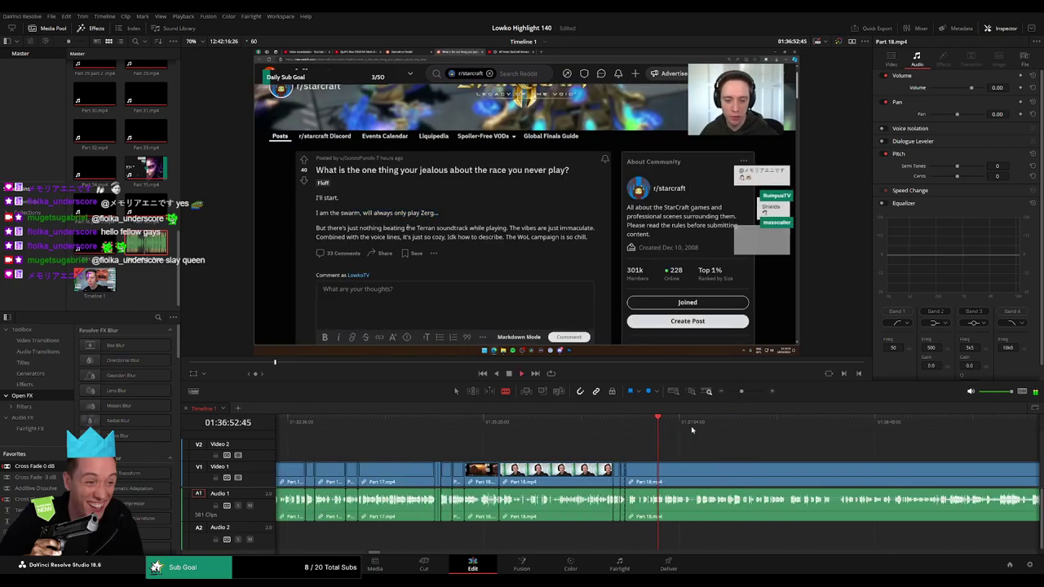
# Review the later Part 18 footage, blade it, and ripple-delete the unwanted piece before the cut
pyautogui.click(693, 422)
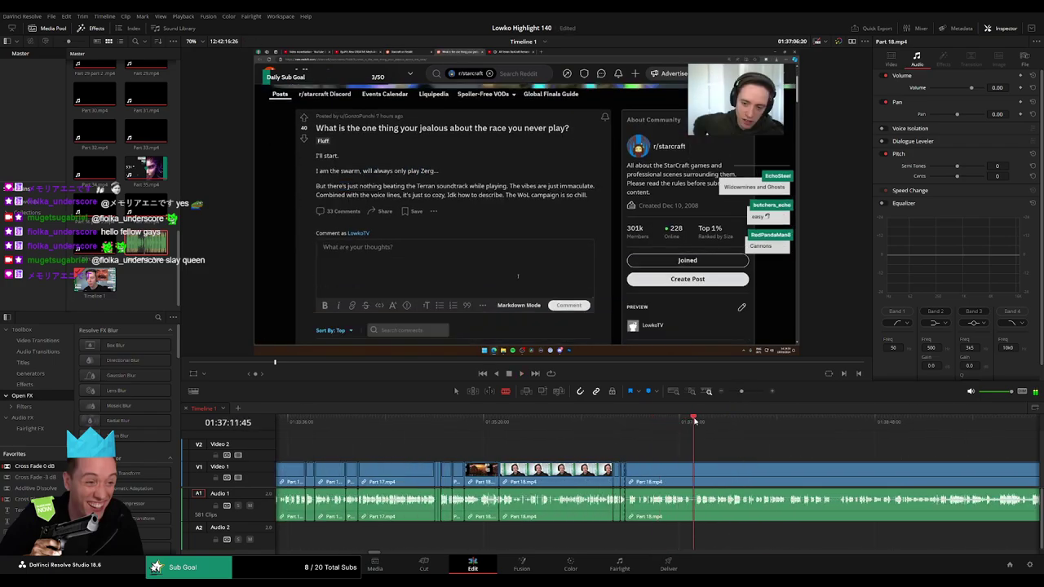
pyautogui.press('space')
pyautogui.moveTo(501, 429); pyautogui.dragTo(562, 432)
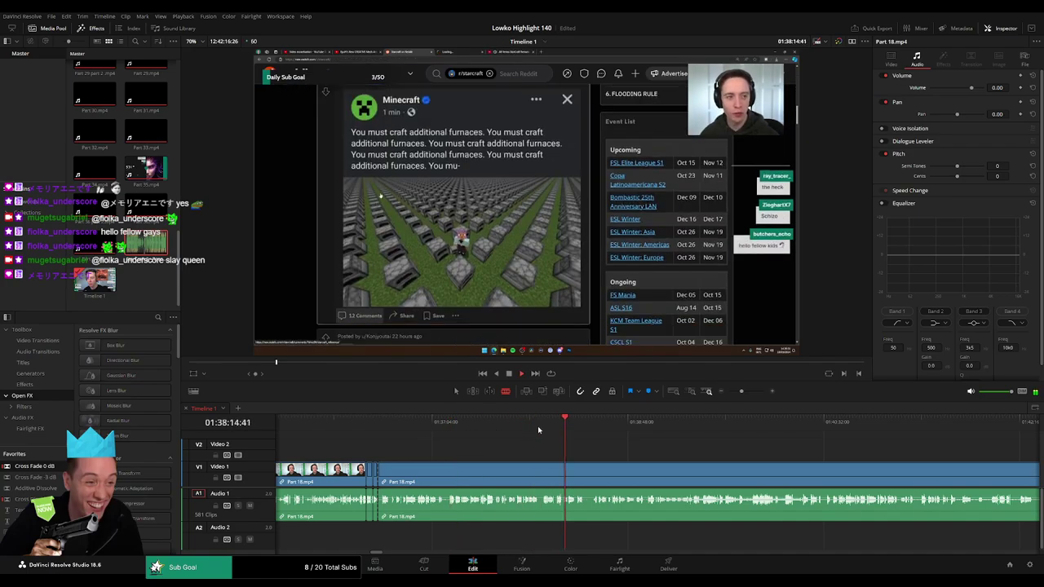
pyautogui.click(539, 427)
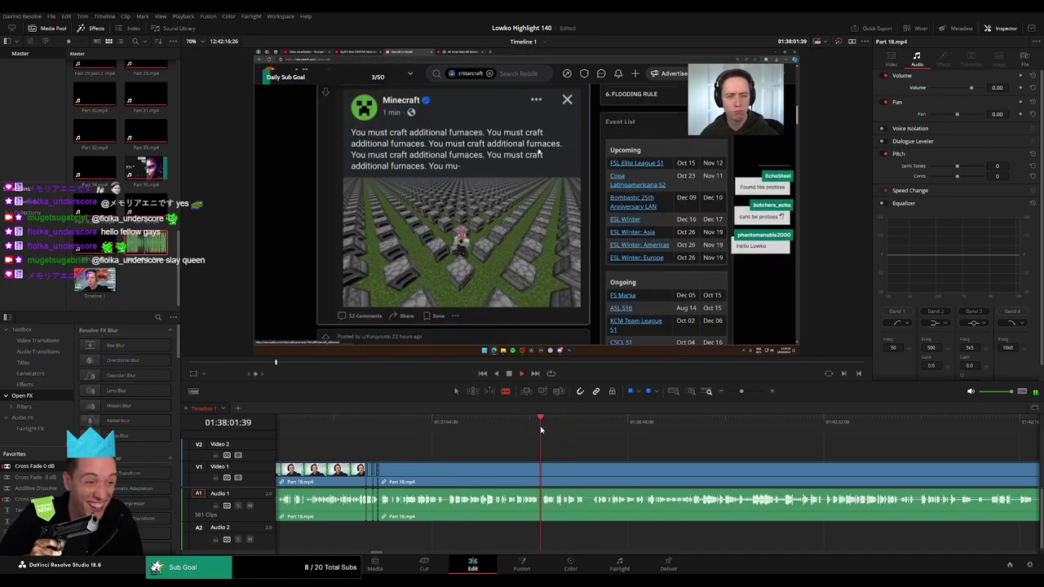
pyautogui.click(513, 428)
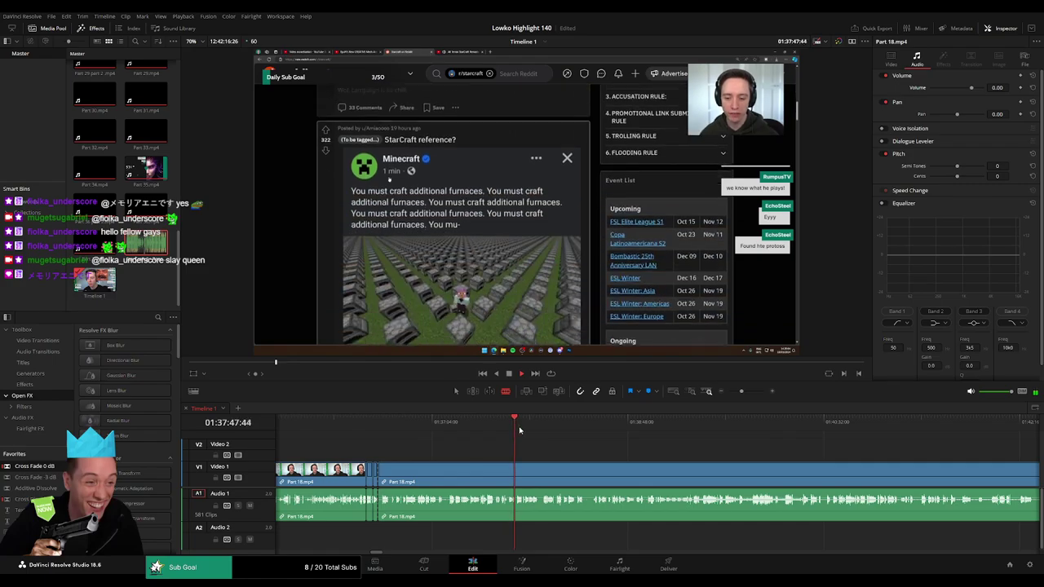
pyautogui.moveTo(740, 391); pyautogui.dragTo(749, 393)
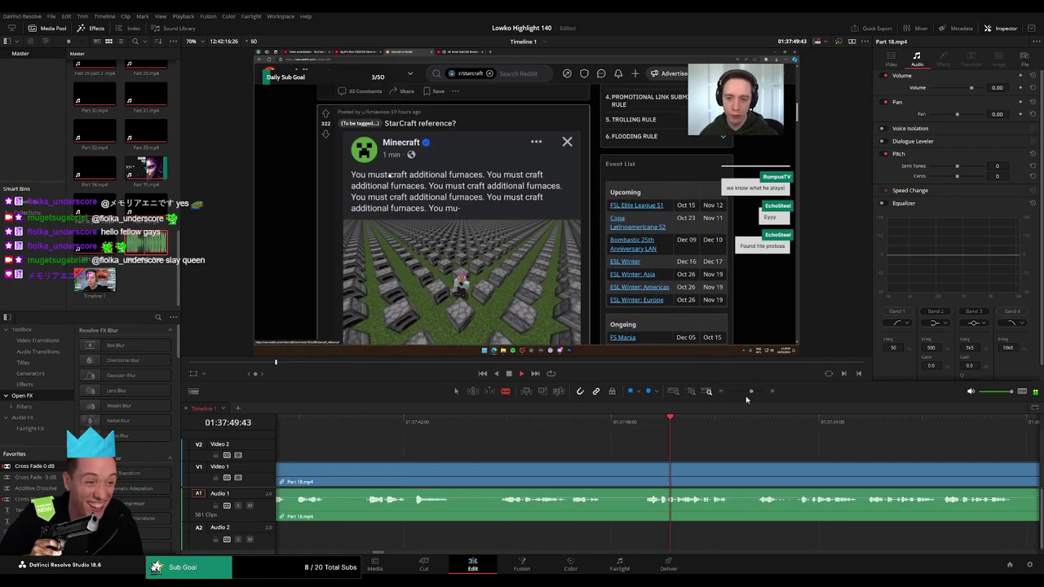
pyautogui.click(643, 468)
pyautogui.press('a')
pyautogui.click(628, 471)
pyautogui.press('Delete')
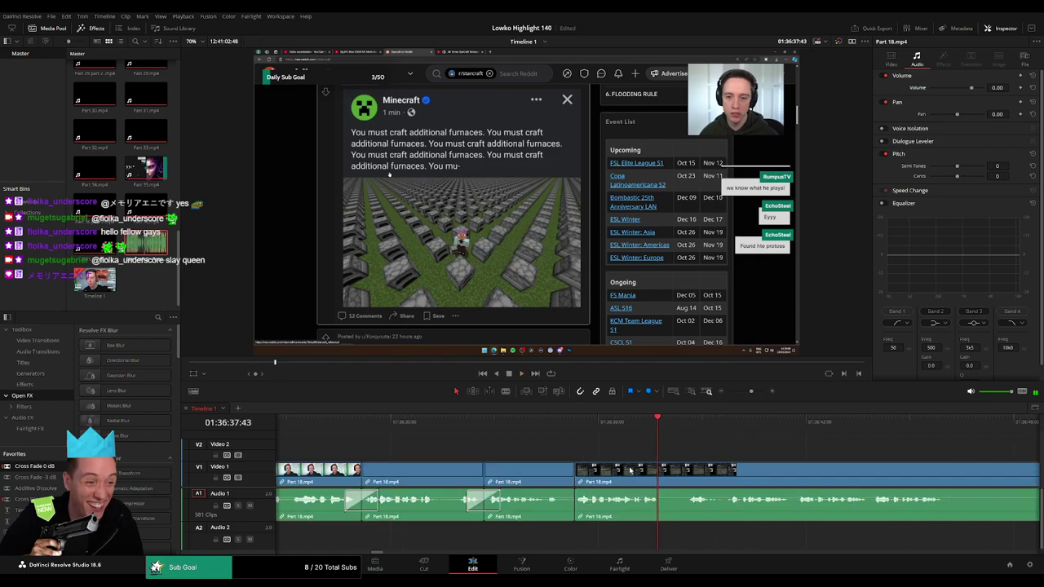
# Split Part 18.mp4 at the playhead and ripple-delete the unwanted middle piece
pyautogui.press('space')
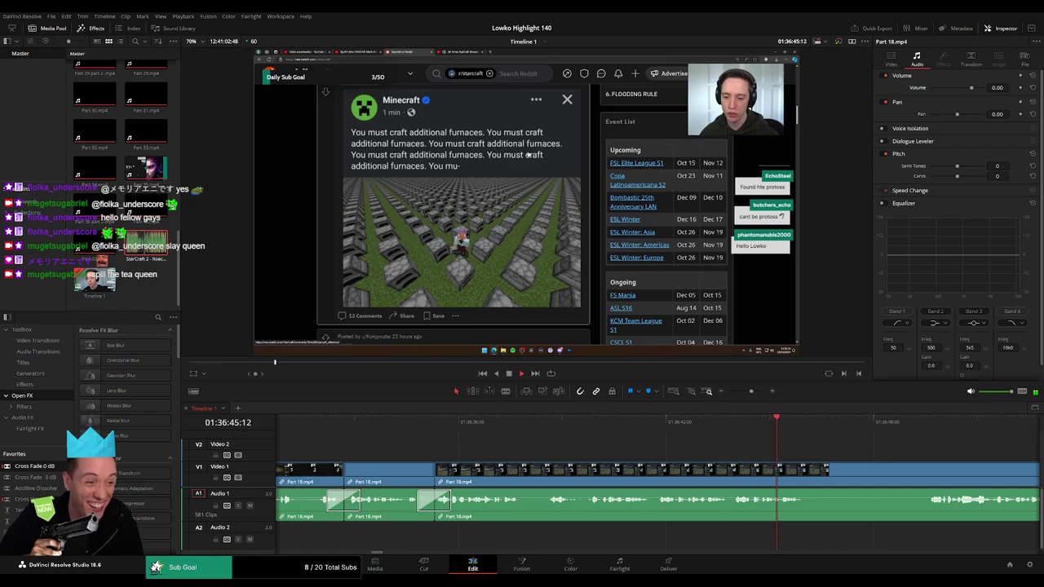
pyautogui.hscroll(5, 515, 442)
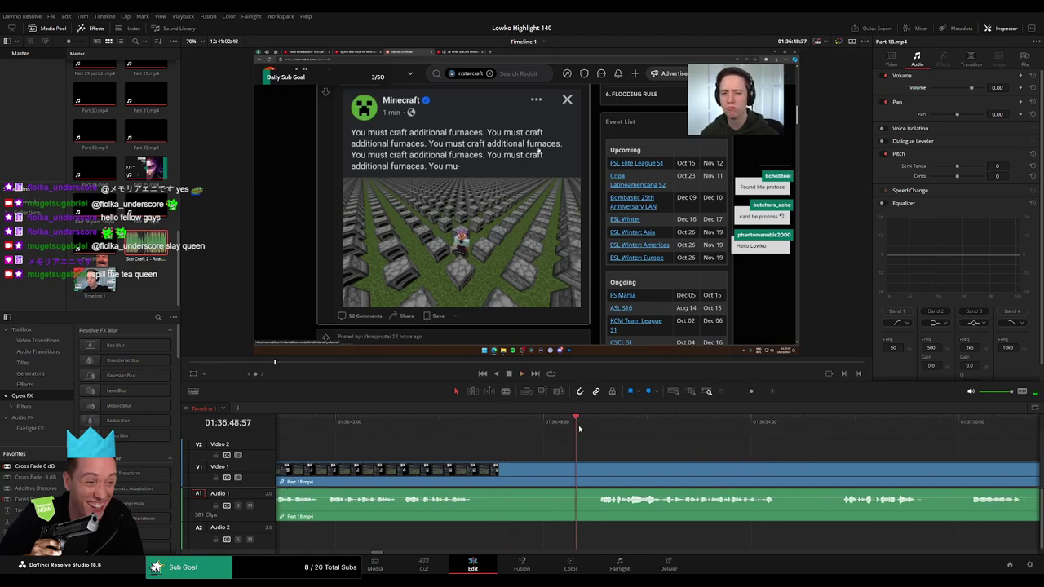
pyautogui.hotkey('ctrl', 'b')
pyautogui.click(572, 475)
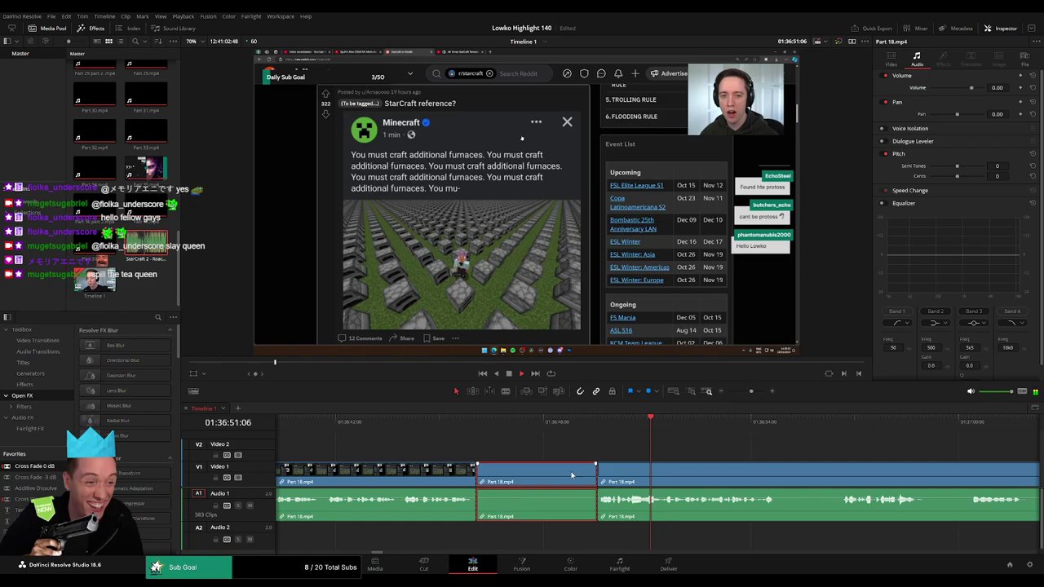
pyautogui.press('Delete')
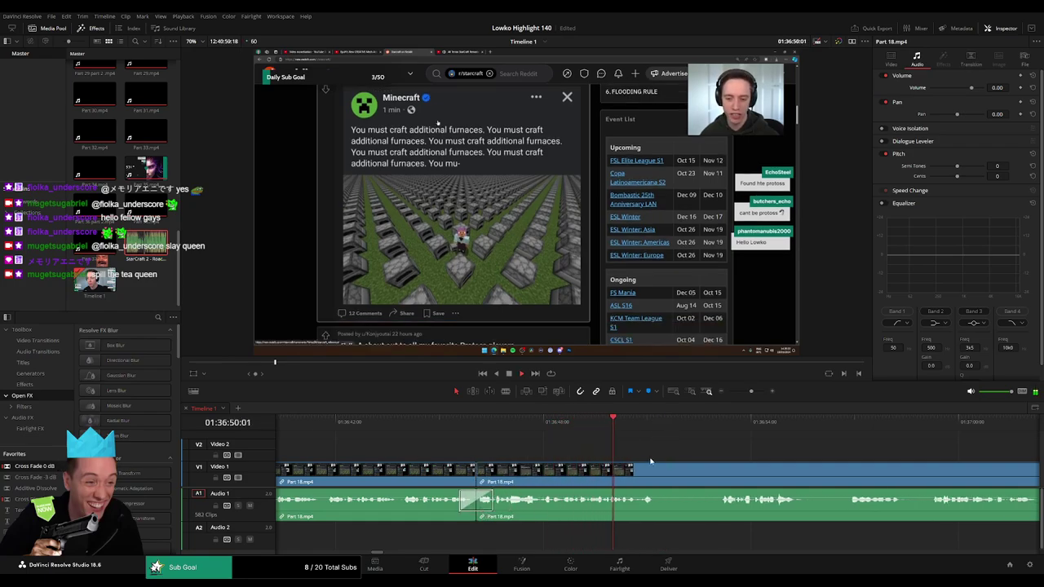
# Ripple-delete two more short unwanted stretches of Part 18.mp4, closing the gaps
pyautogui.hscroll(2, 564, 451)
pyautogui.hscroll(1, 564, 451)
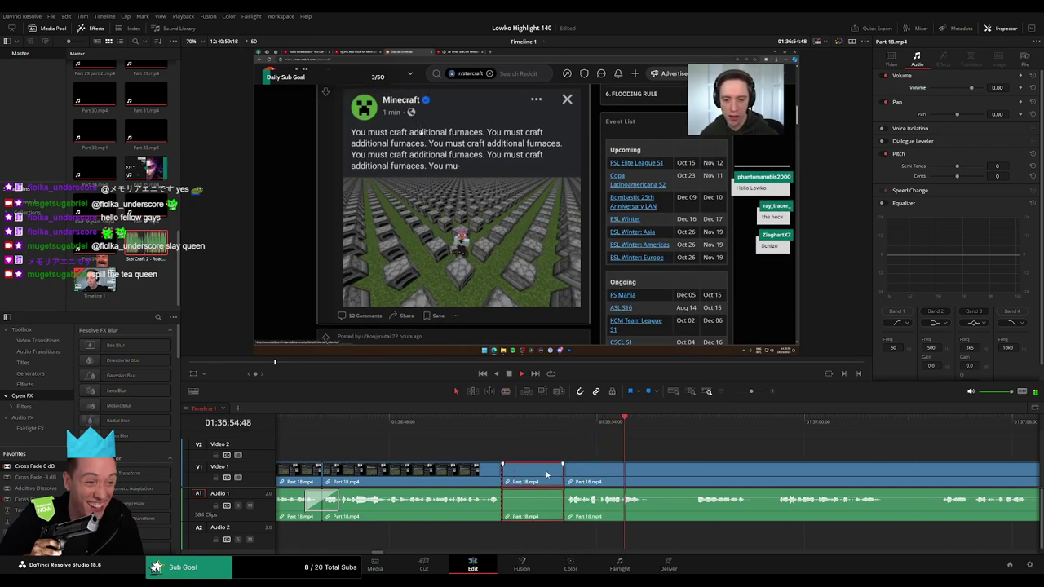
pyautogui.press('Delete')
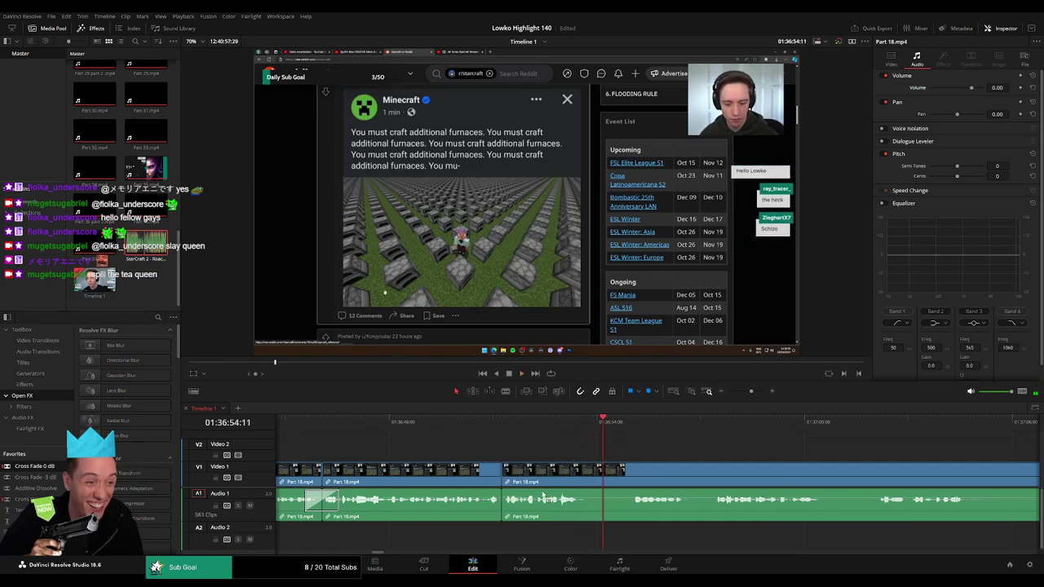
pyautogui.hscroll(5, 513, 438)
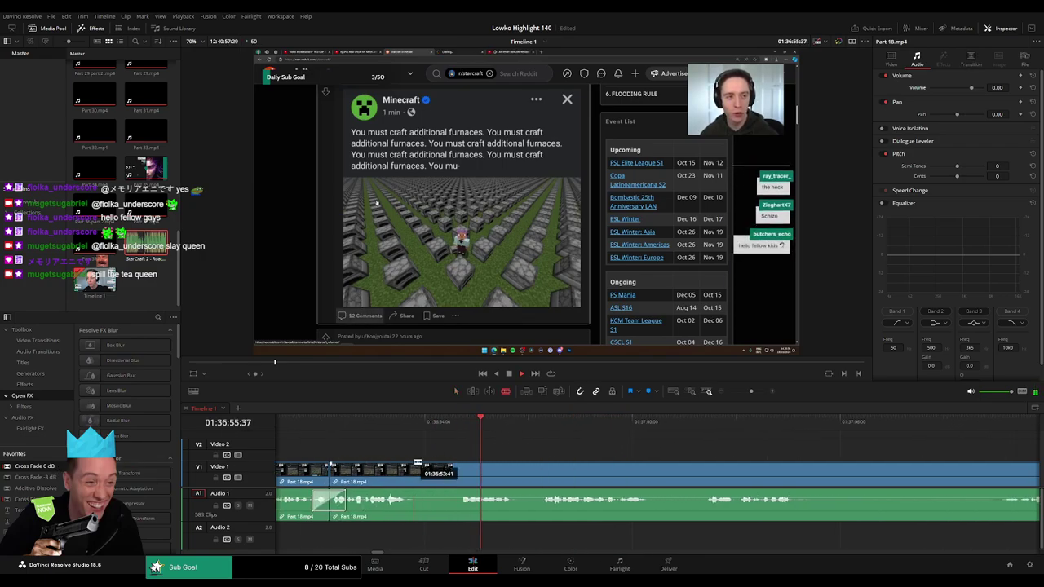
pyautogui.click(420, 469)
pyautogui.press('a')
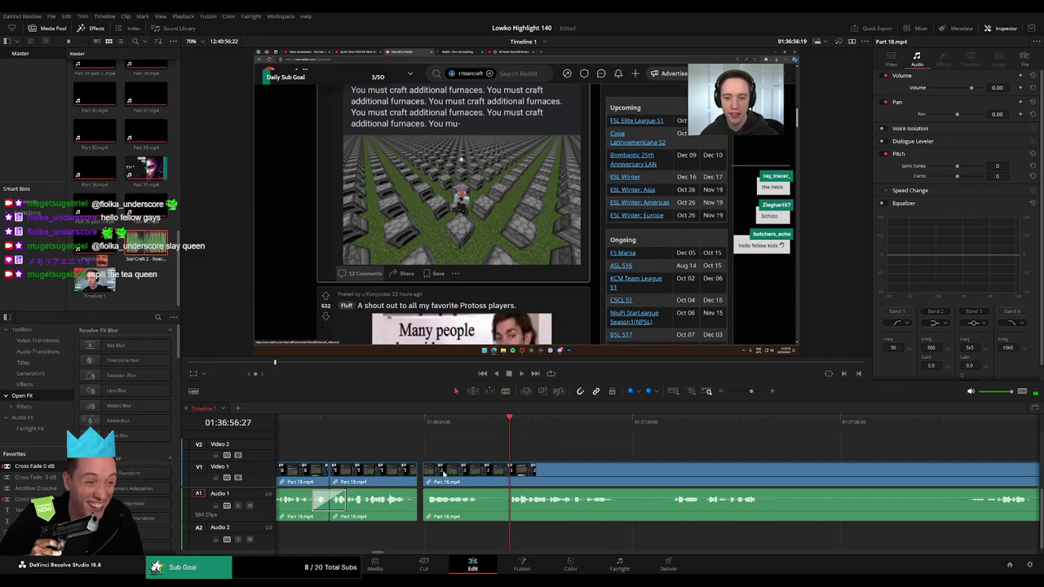
pyautogui.press('Delete')
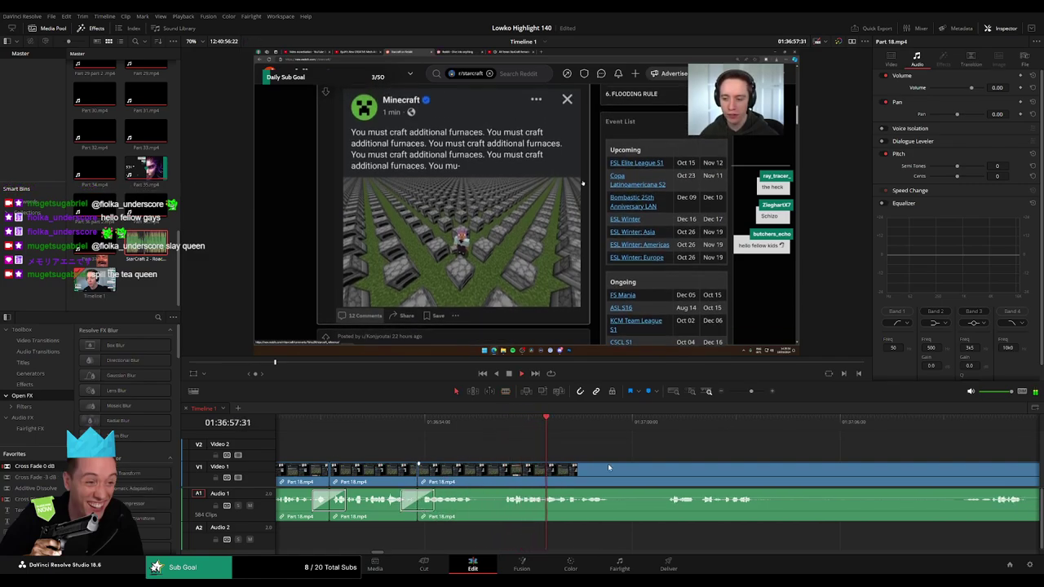
# Blade both ends of another unwanted part and ripple-delete the piece between the cuts
pyautogui.hscroll(3, 608, 467)
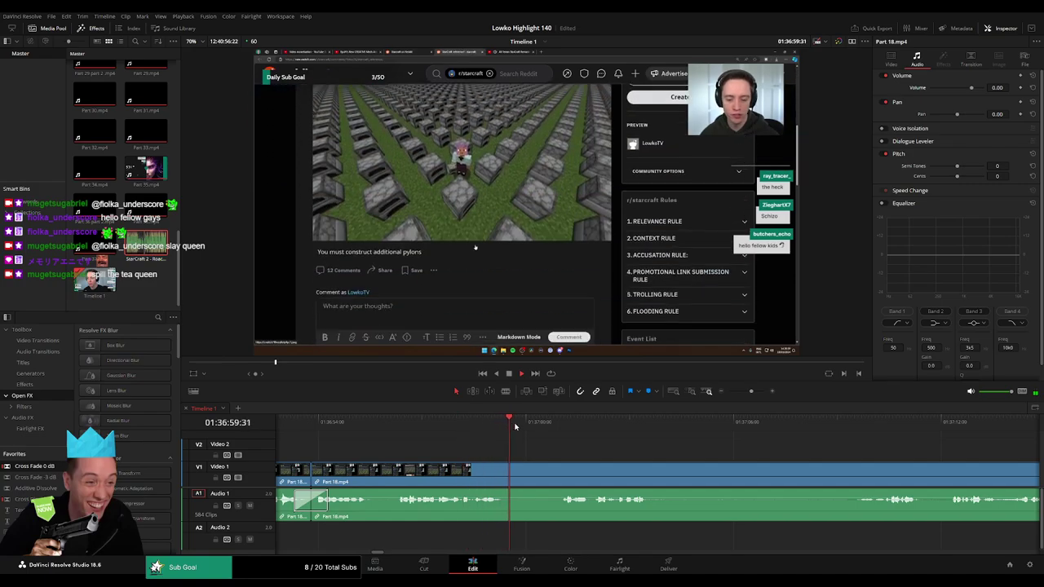
pyautogui.press('b')
pyautogui.click(505, 481)
pyautogui.click(561, 482)
pyautogui.press('a')
pyautogui.click(542, 481)
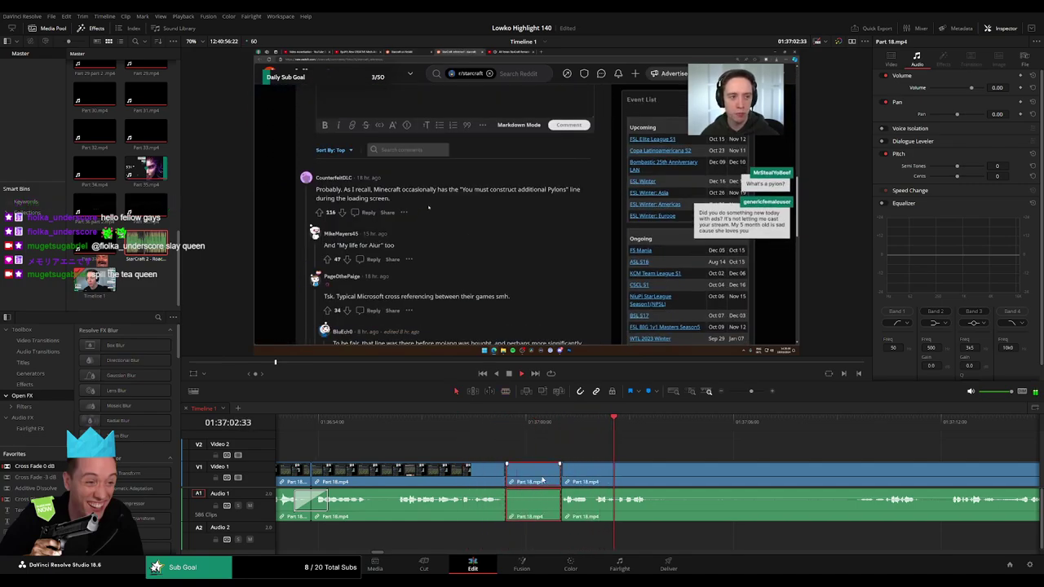
pyautogui.press('Delete')
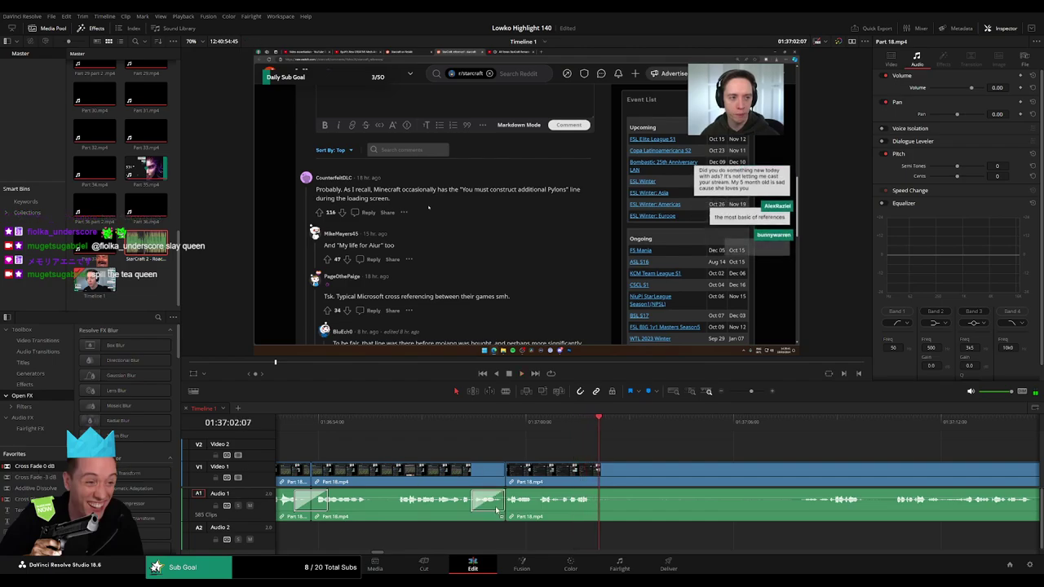
# Blade Part 18.mp4 at the start of the next section to trim
pyautogui.press('b')
pyautogui.click(618, 481)
pyautogui.click(797, 424)
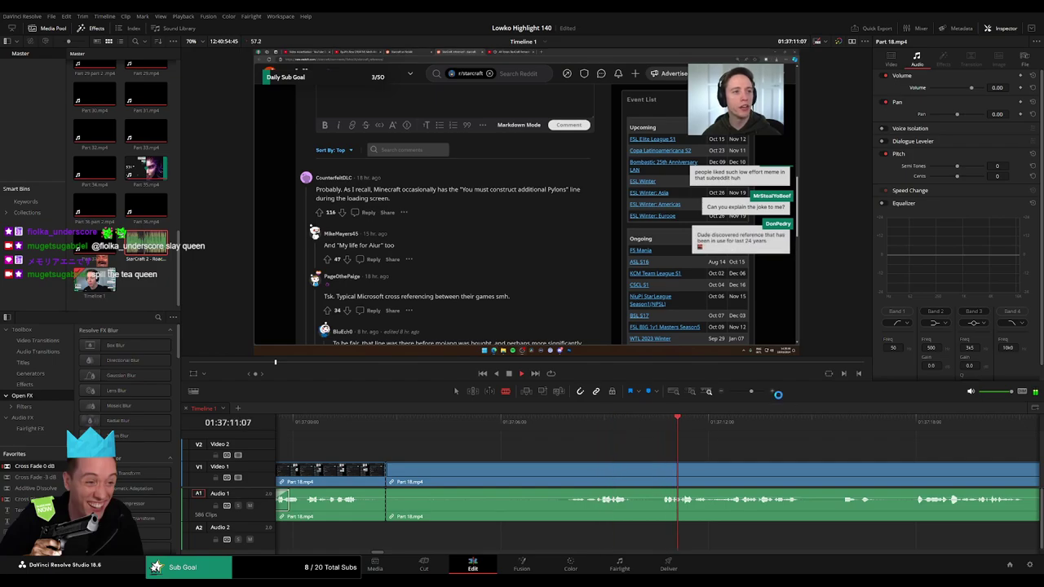
# Blade Part 18.mp4 at the end of the unwanted part near 01:37:05 and ripple-delete it
pyautogui.click(741, 396)
pyautogui.moveTo(484, 424); pyautogui.dragTo(515, 424)
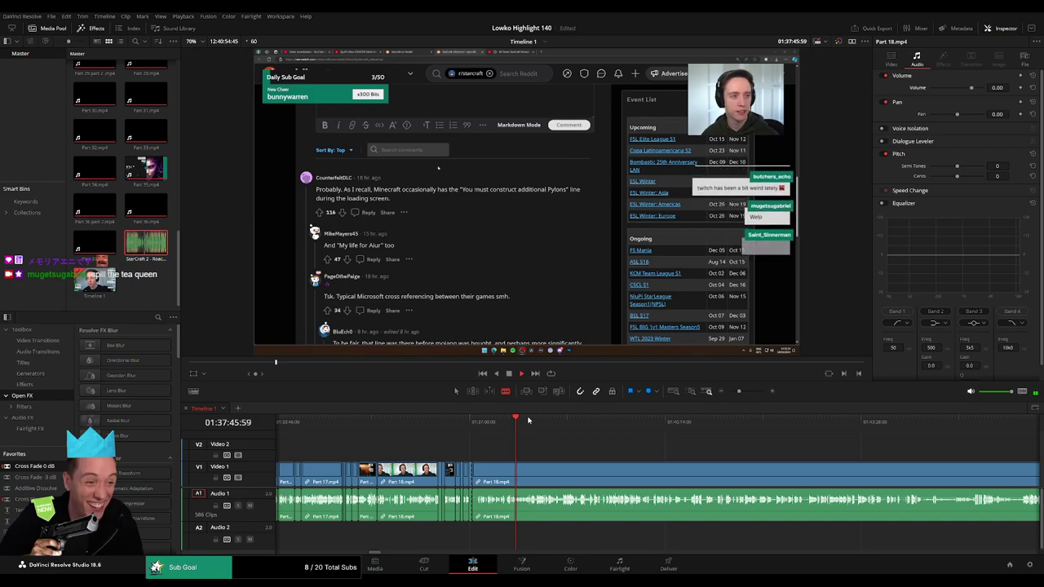
pyautogui.click(745, 392)
pyautogui.click(747, 391)
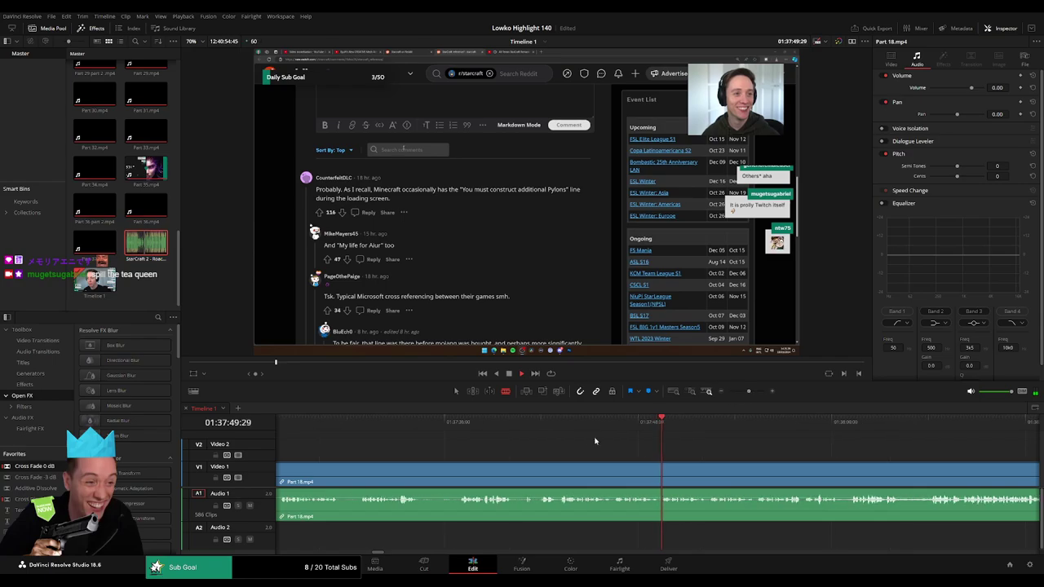
pyautogui.click(458, 422)
pyautogui.click(358, 432)
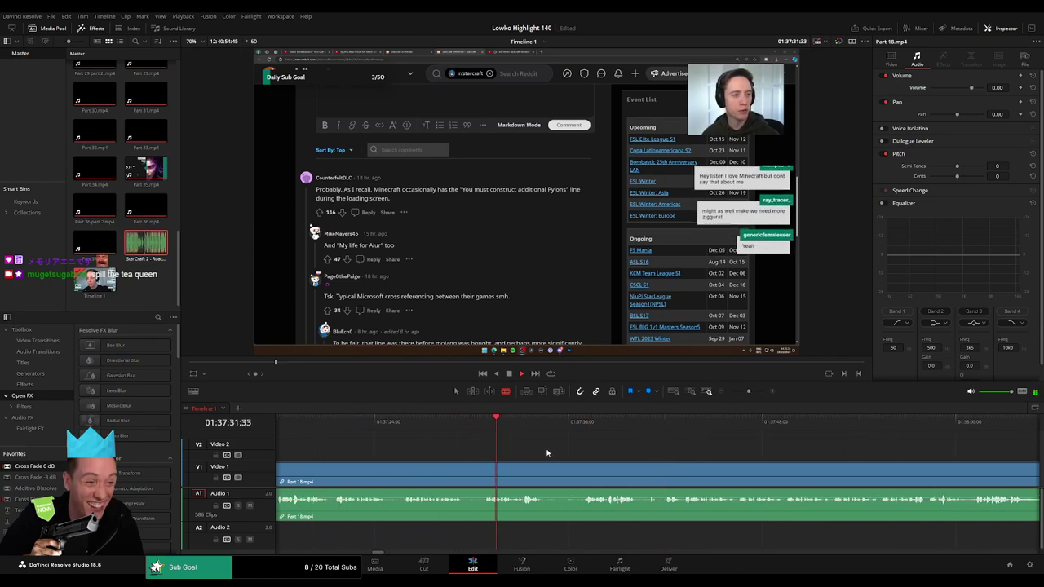
pyautogui.click(582, 434)
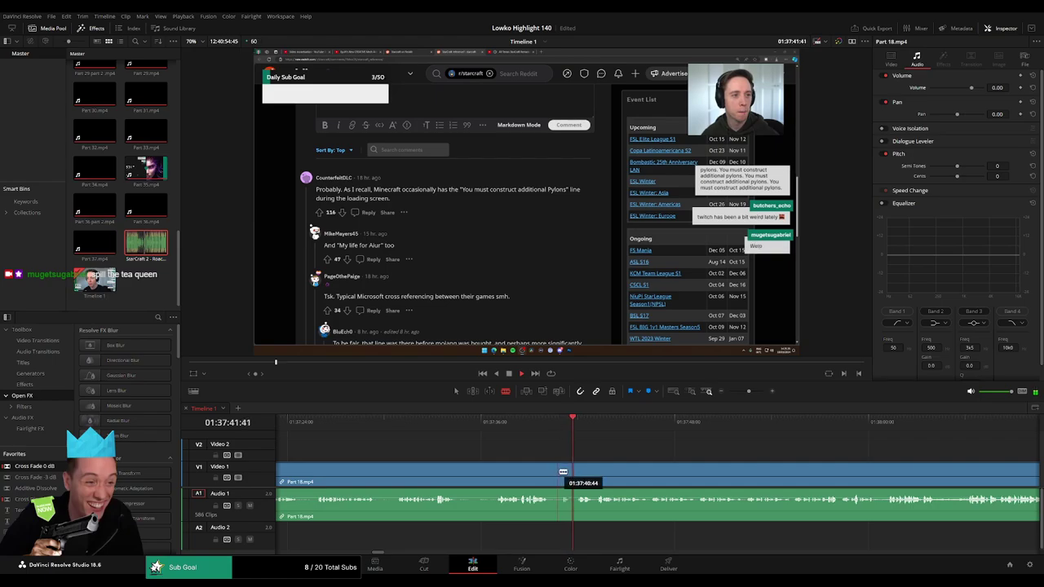
pyautogui.click(562, 472)
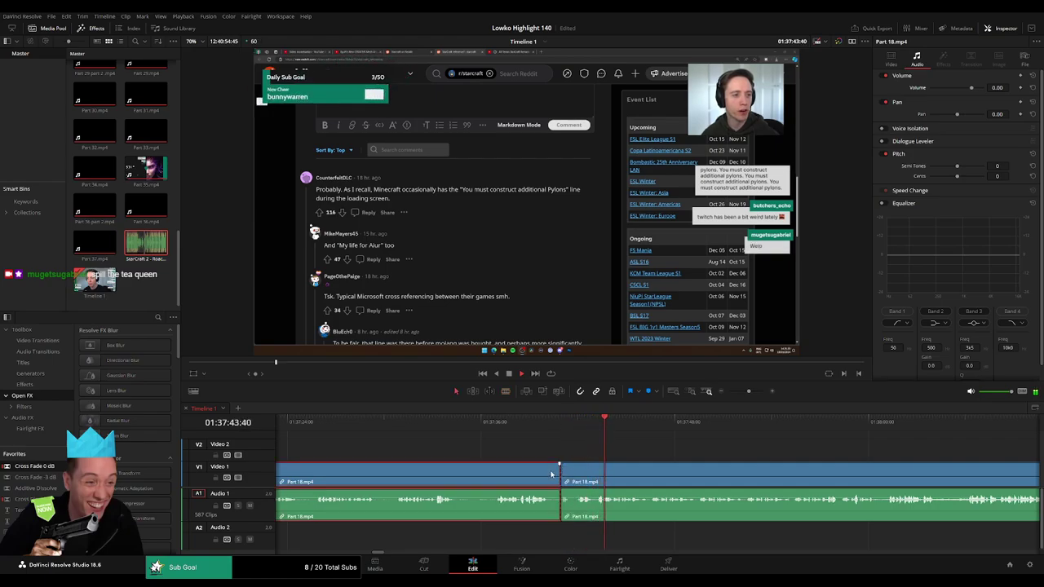
pyautogui.press('Delete')
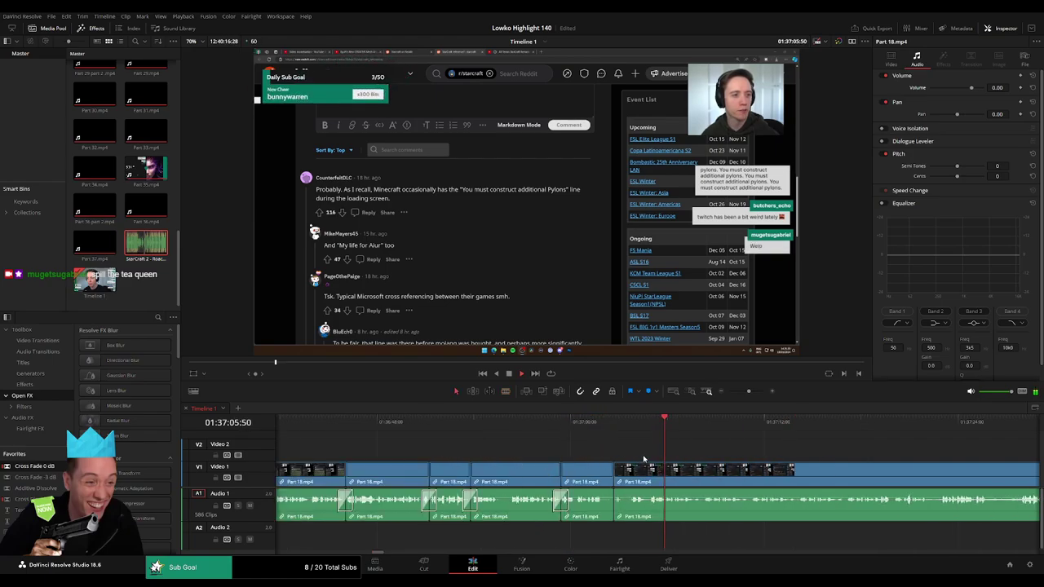
# Undo an accidental blade cut after rewatching, then resume playback
pyautogui.hscroll(3, 547, 452)
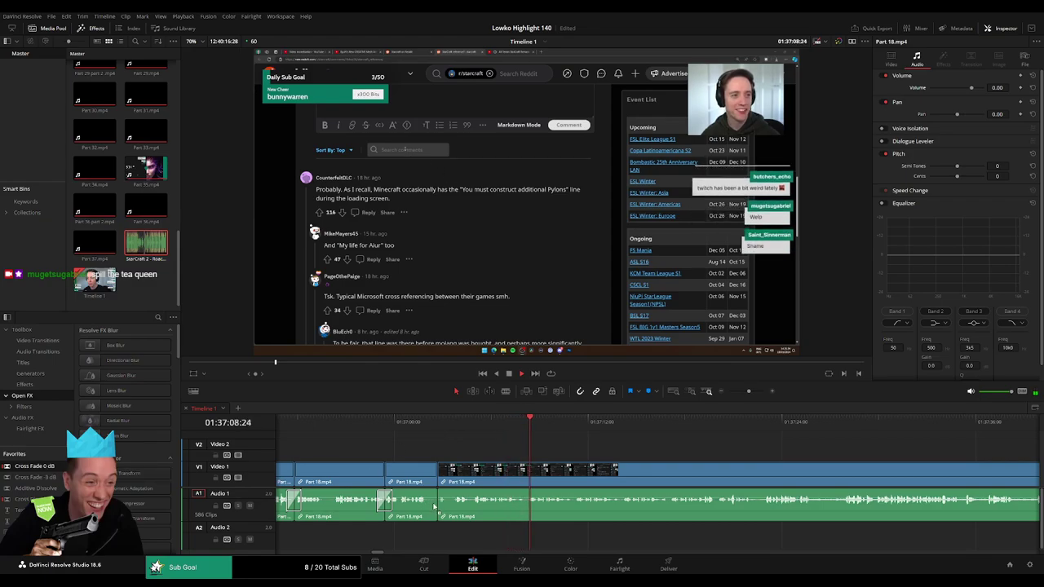
pyautogui.click(456, 424)
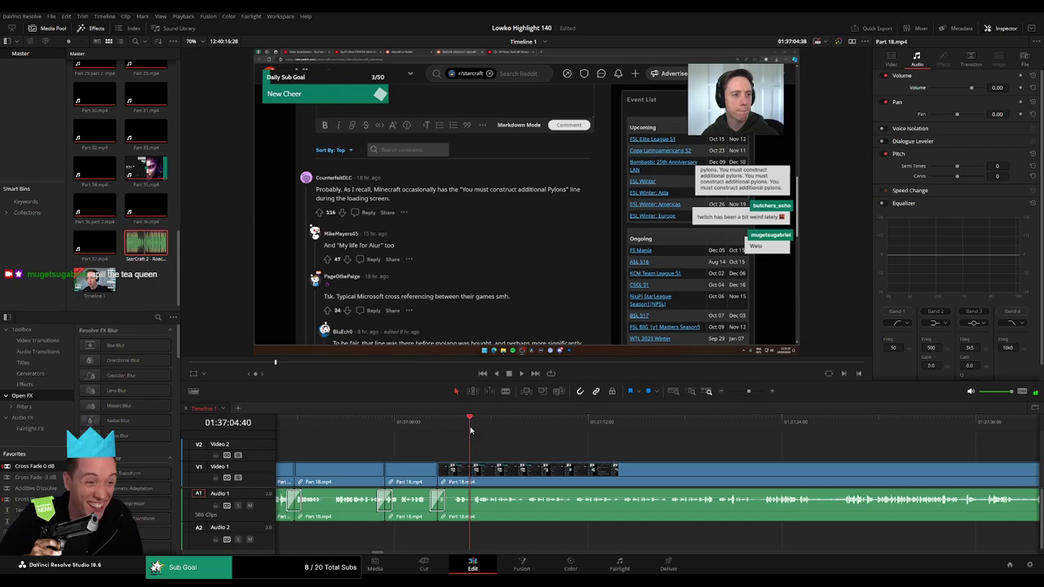
pyautogui.click(470, 424)
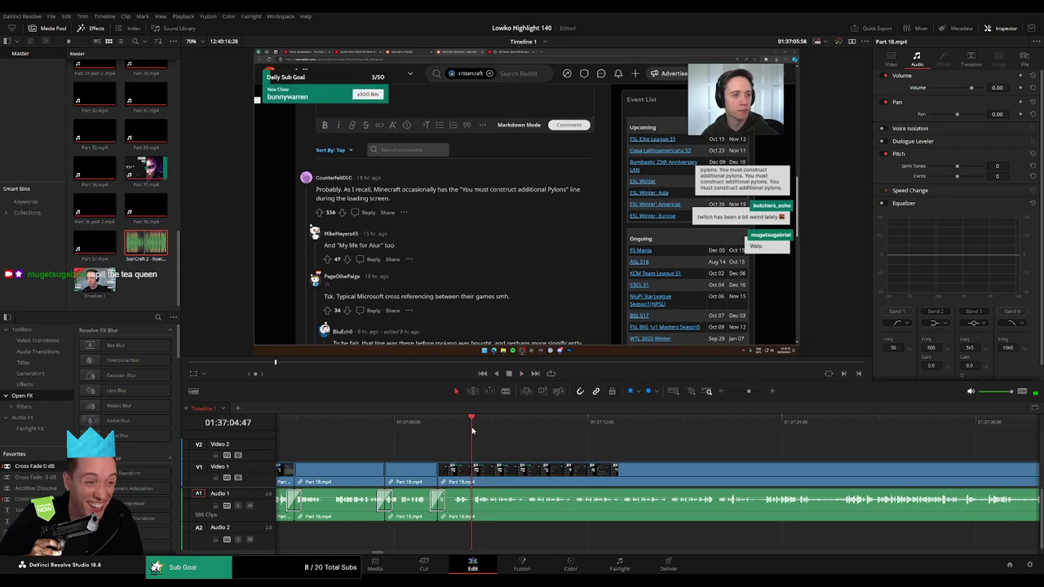
pyautogui.press('b')
pyautogui.click(473, 473)
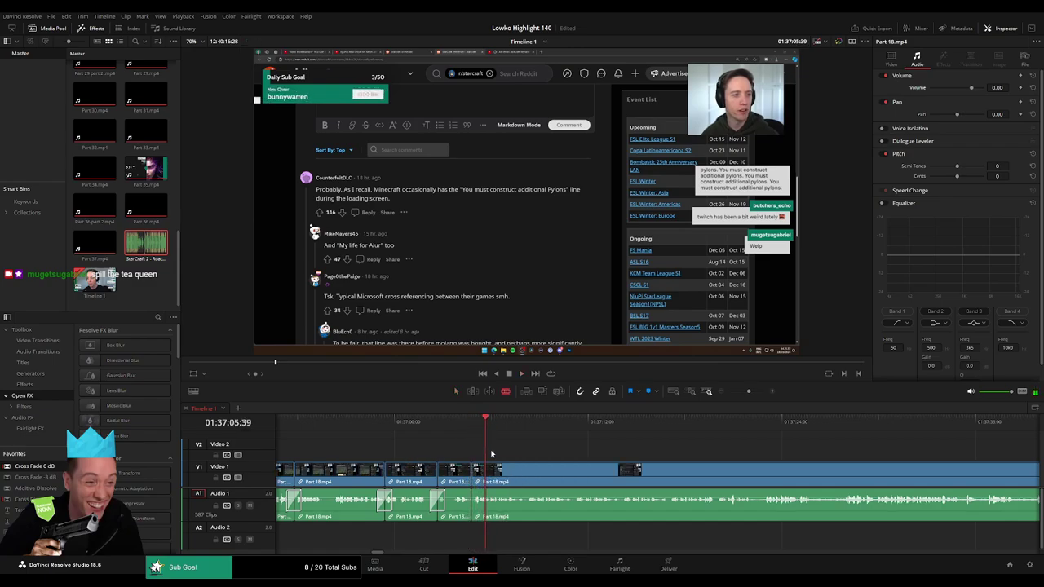
pyautogui.hotkey('ctrl', 'z')
pyautogui.press('space')
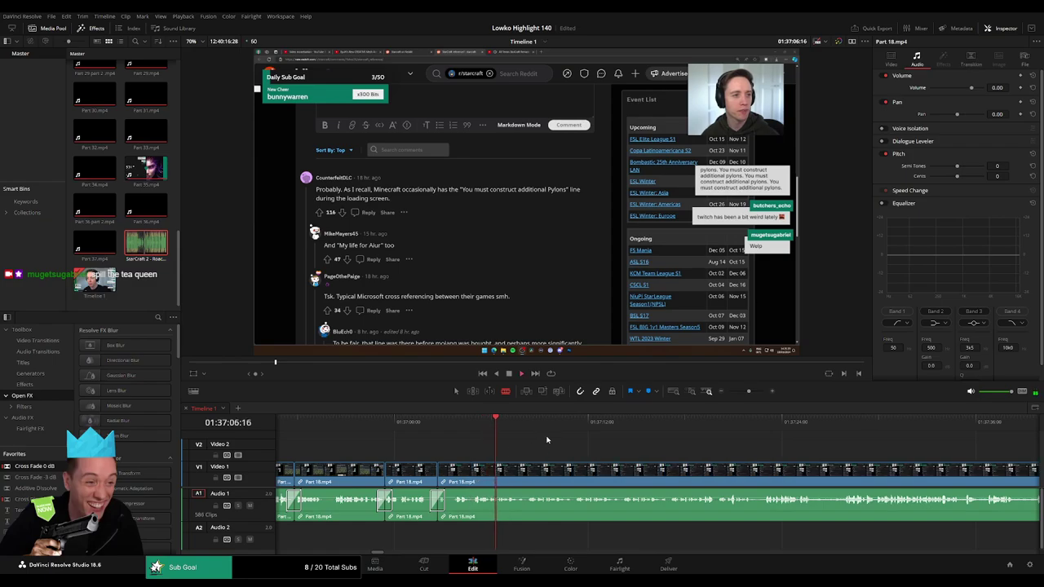
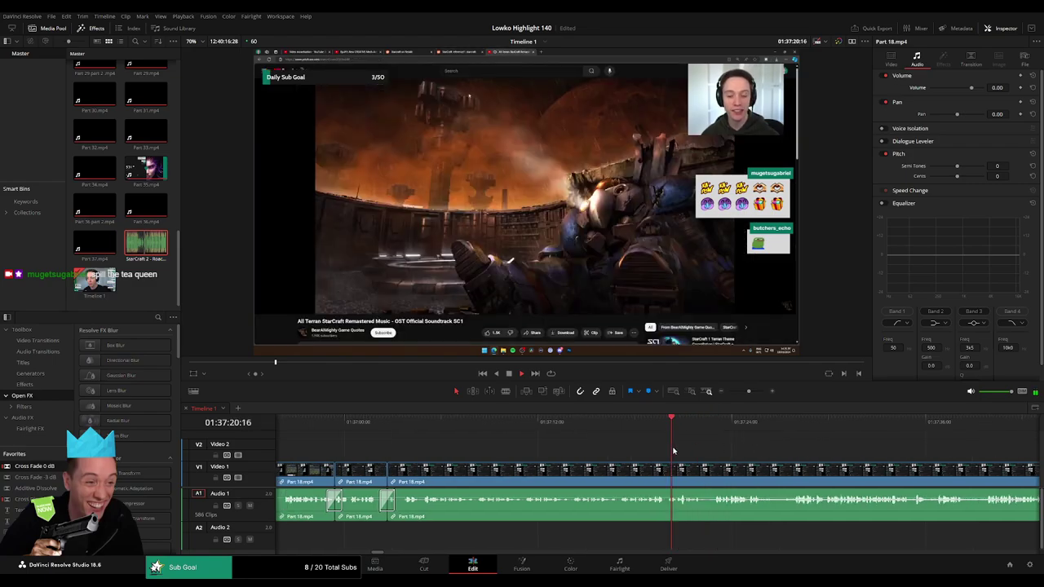
# Blade the Part 18 footage at the start of a dull Reddit-browsing stretch
pyautogui.hscroll(5, 540, 442)
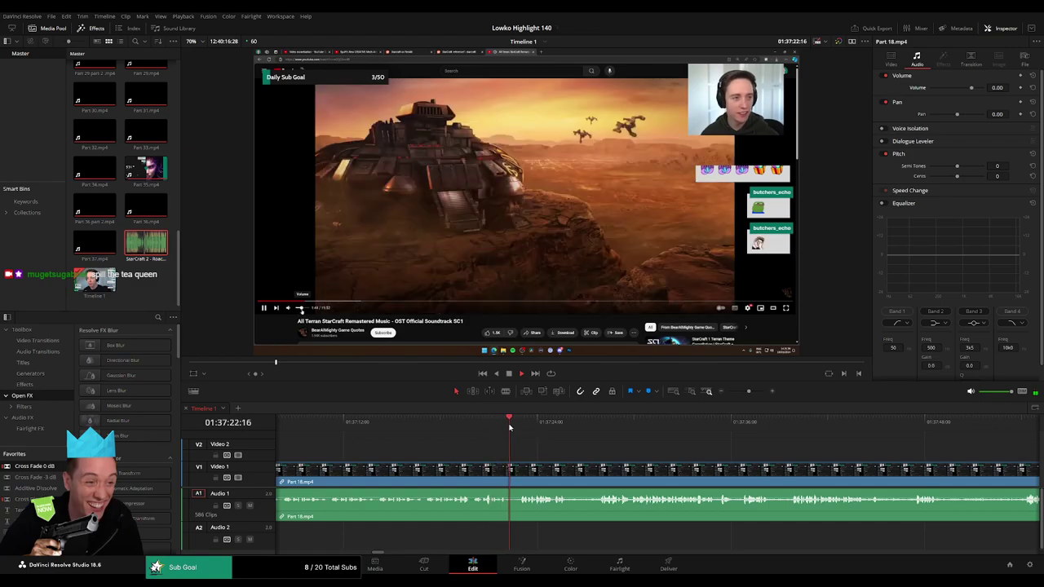
pyautogui.hscroll(-2, 523, 448)
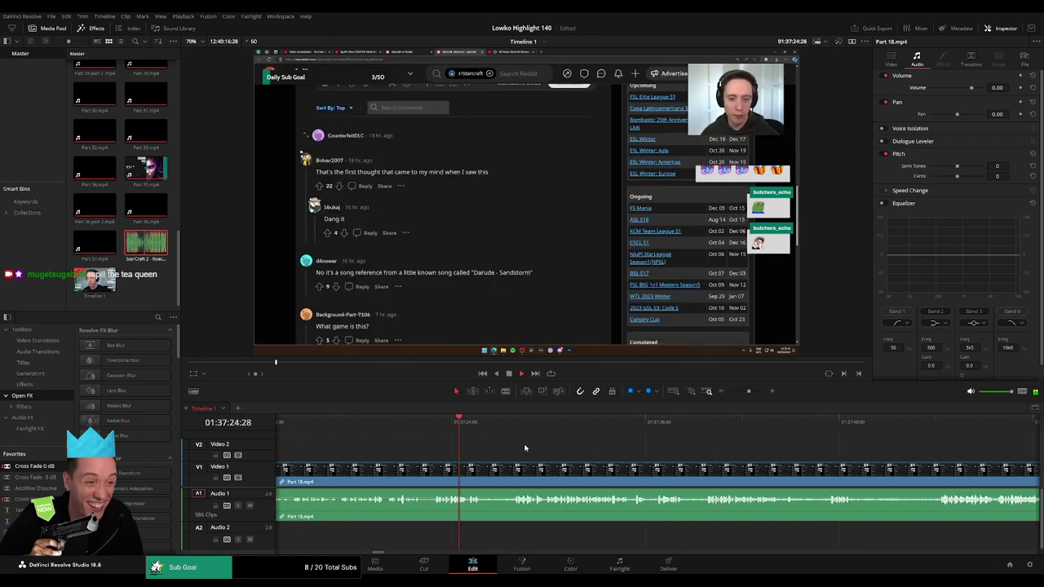
pyautogui.hscroll(1, 540, 448)
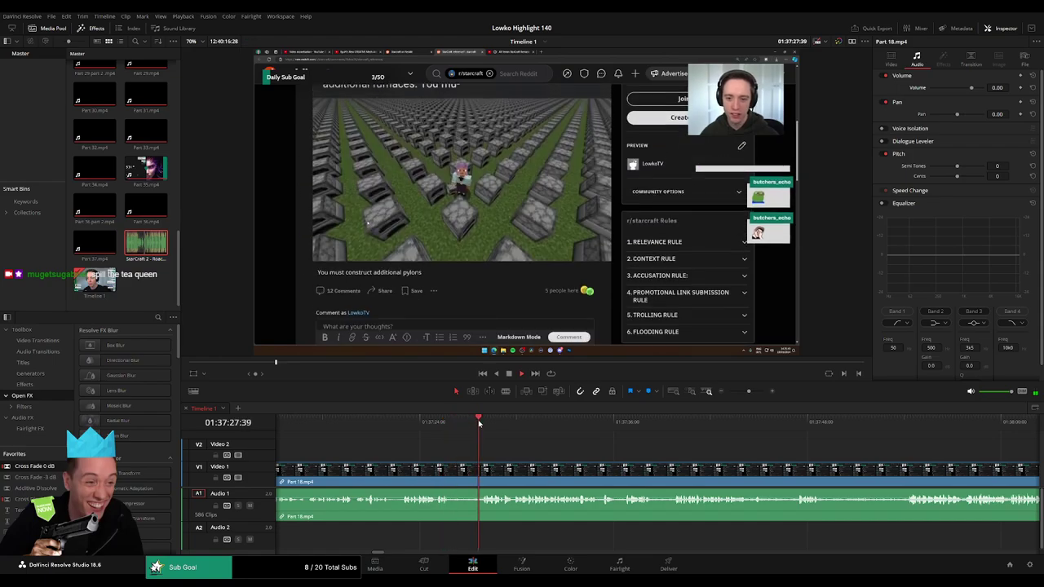
pyautogui.click(452, 471)
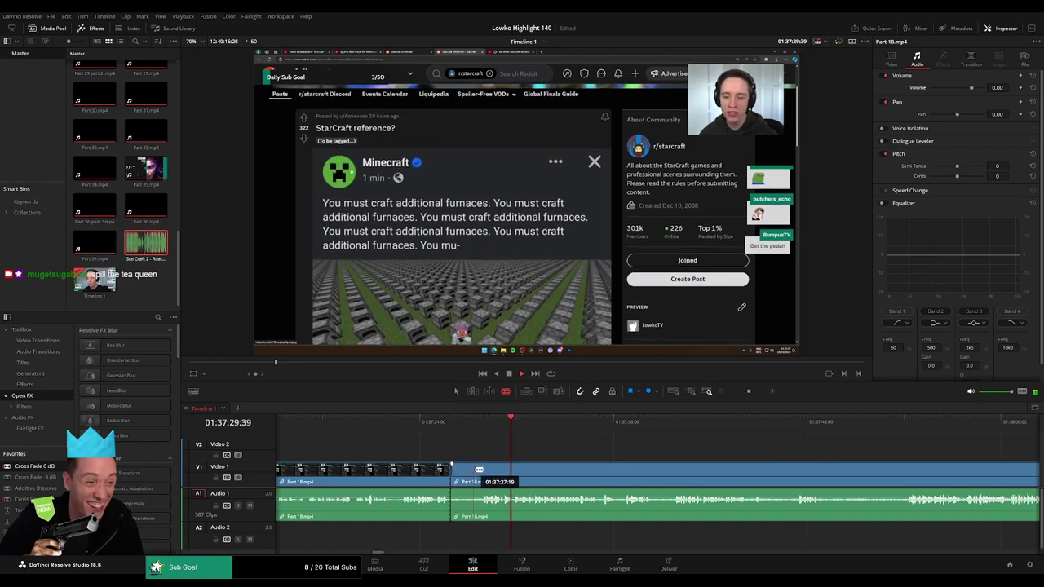
pyautogui.press('a')
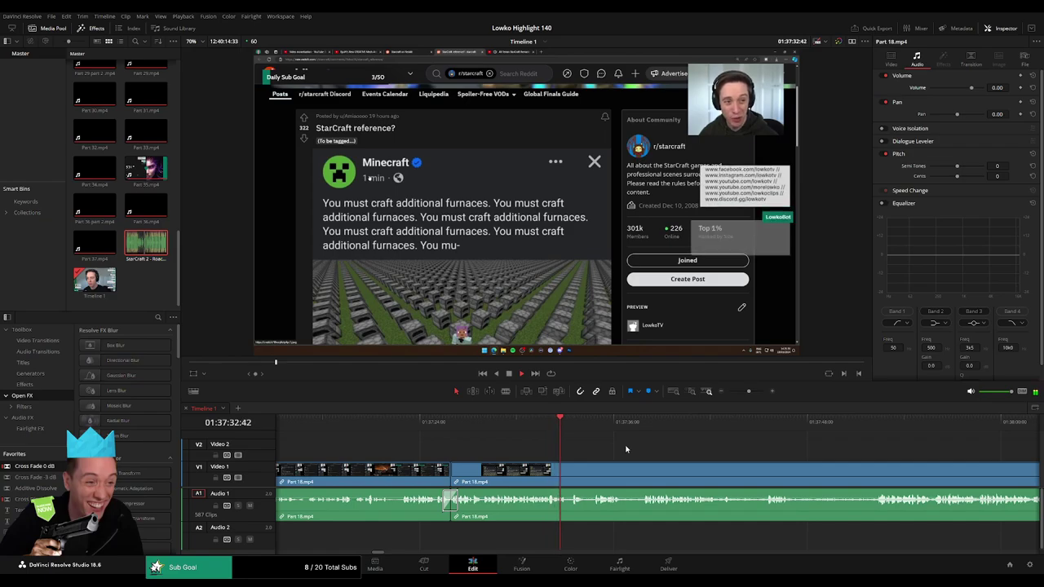
# Cut off the short stretch with a second cut and ripple delete it
pyautogui.hscroll(2, 571, 441)
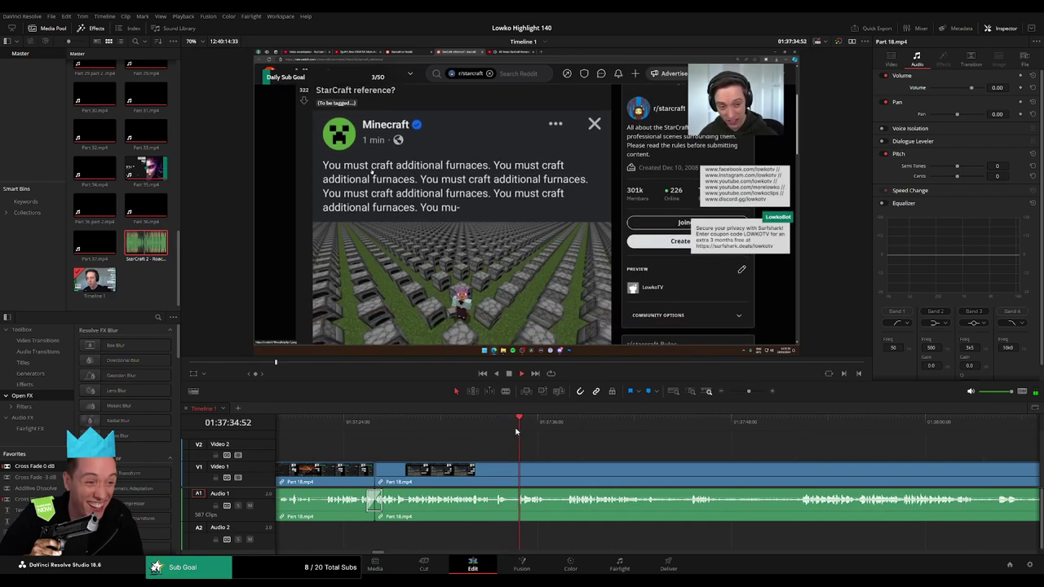
pyautogui.hscroll(2, 506, 432)
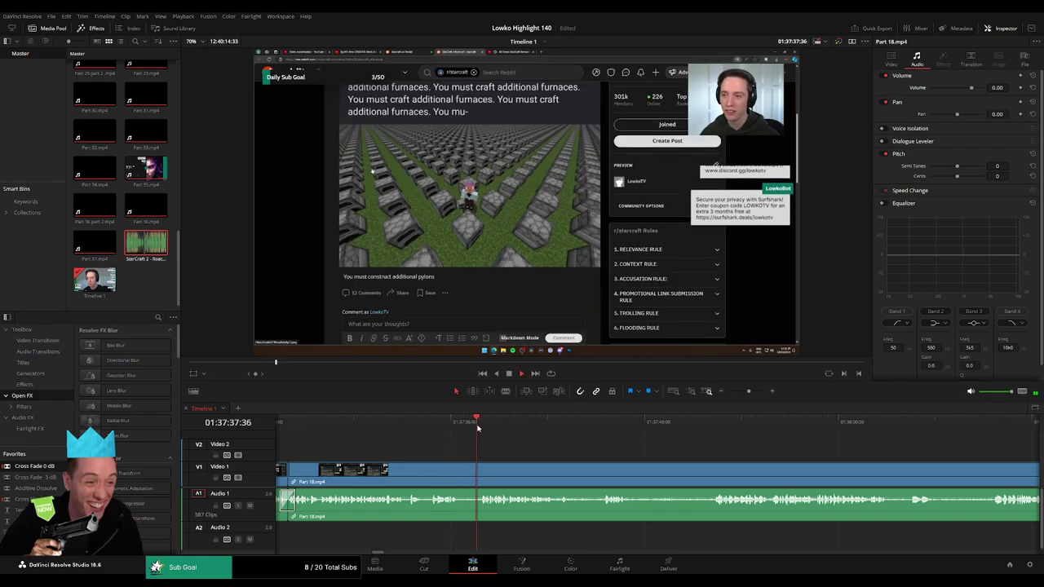
pyautogui.hscroll(2, 490, 457)
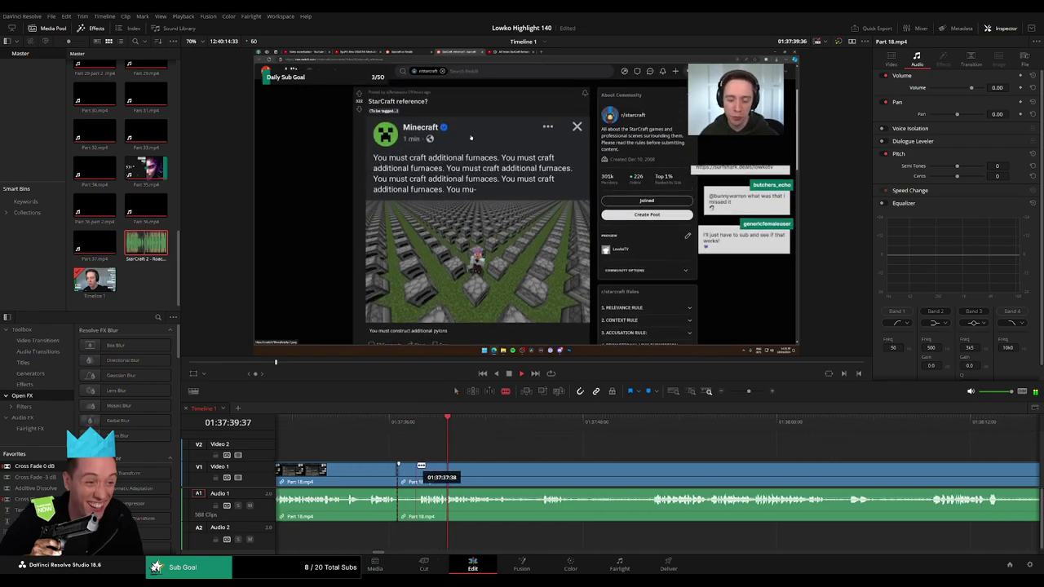
pyautogui.click(418, 468)
pyautogui.press('Delete')
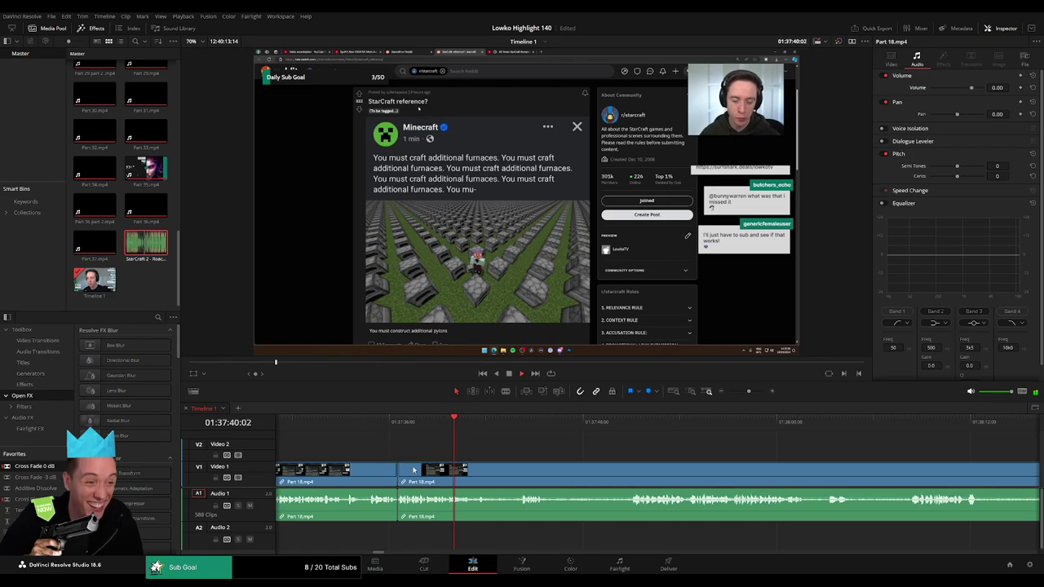
# Cut and ripple delete the next unwanted bit a little later, then clear the selection
pyautogui.click(514, 426)
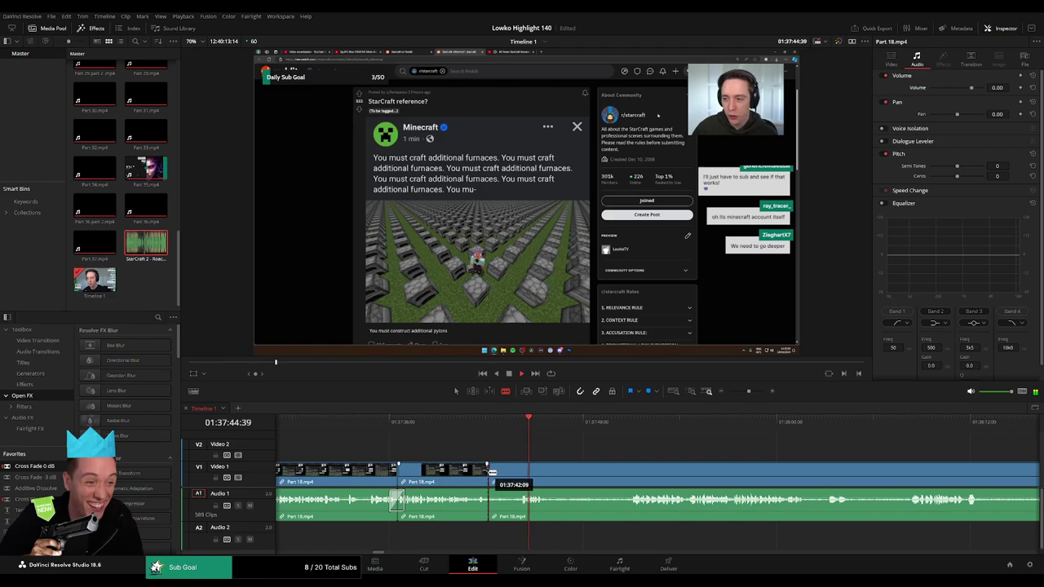
pyautogui.click(519, 472)
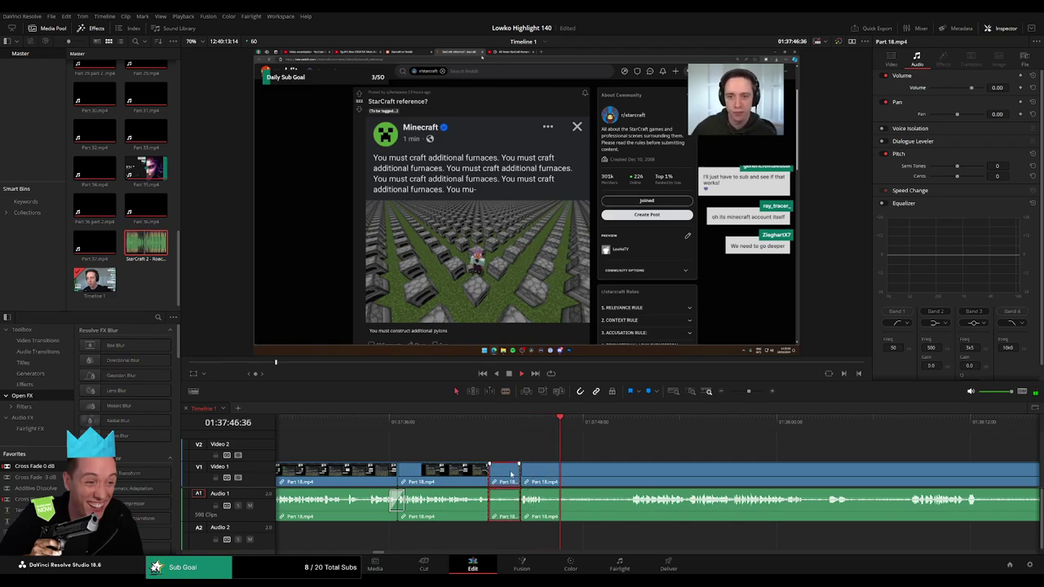
pyautogui.press('Delete')
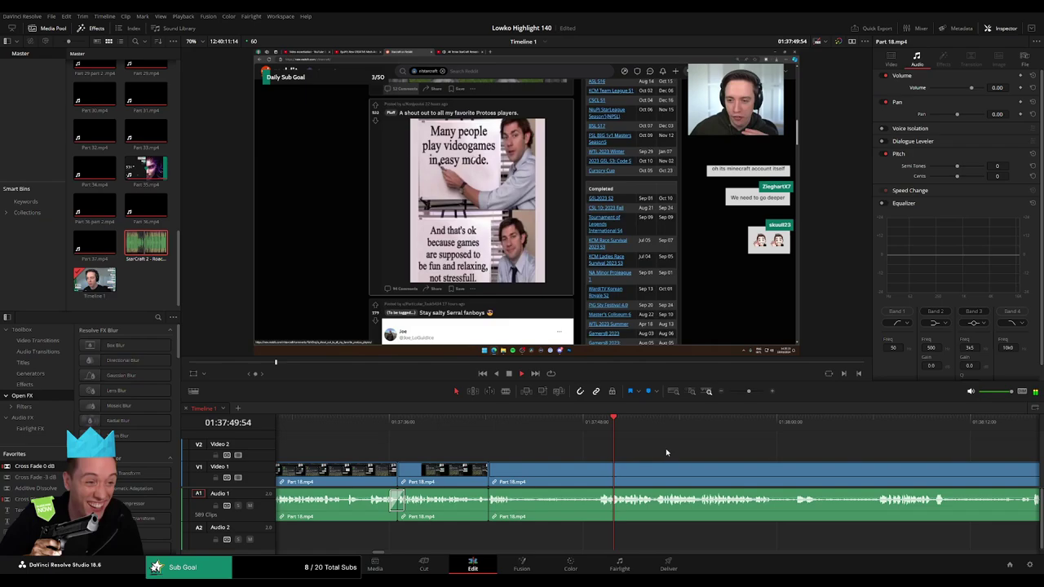
pyautogui.hscroll(3, 666, 453)
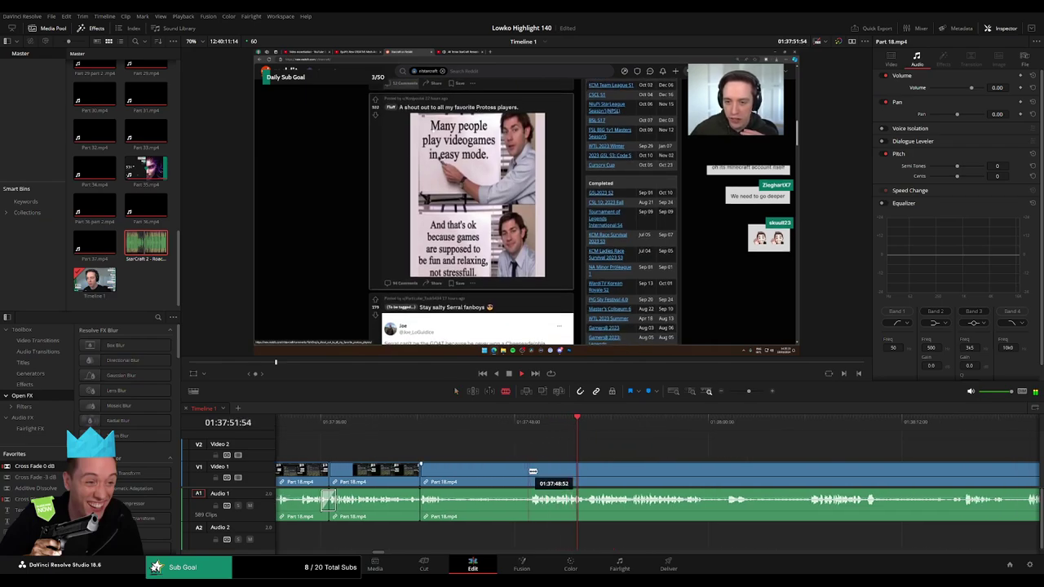
pyautogui.press('a')
pyautogui.press('Up')
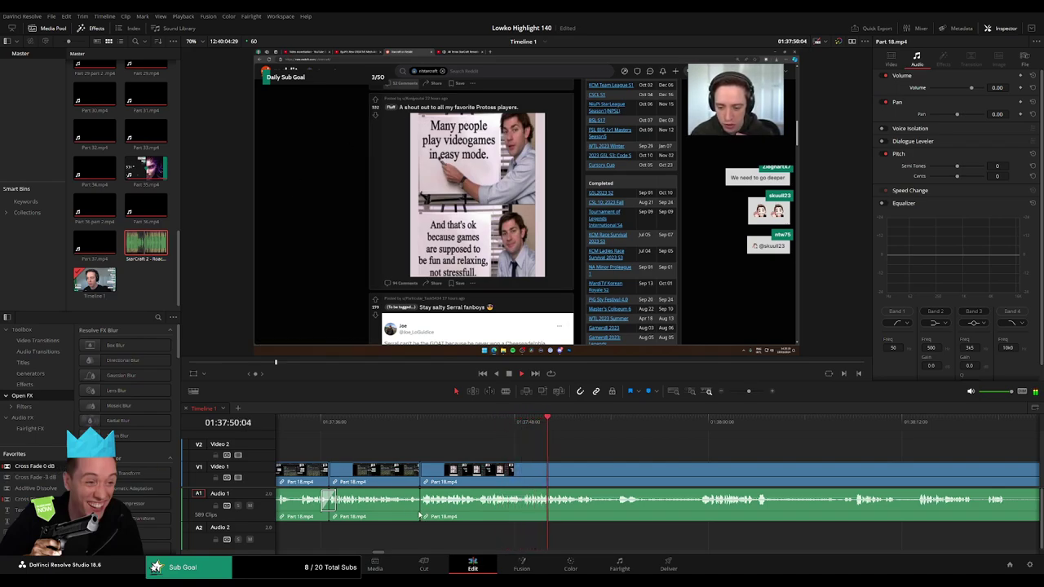
pyautogui.click(616, 428)
# Blade both ends of another dull stretch and ripple delete it
pyautogui.hscroll(5, 515, 435)
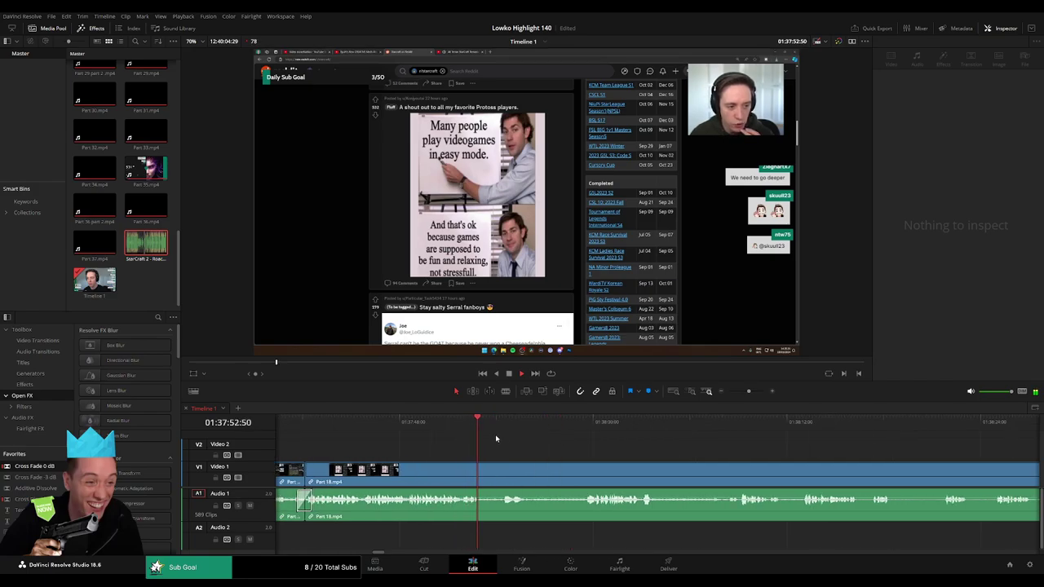
pyautogui.click(489, 499)
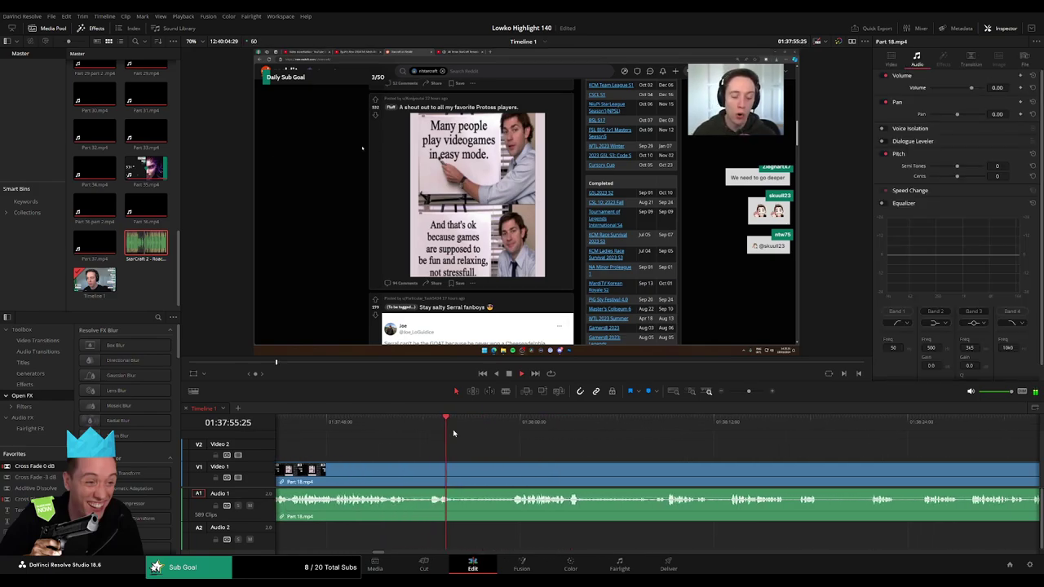
pyautogui.click(456, 469)
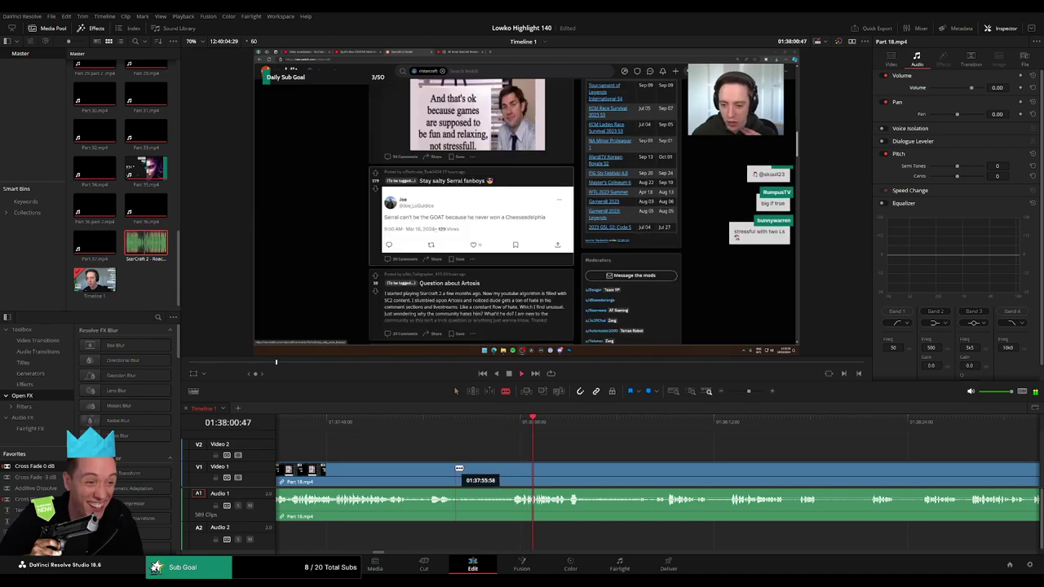
pyautogui.click(512, 470)
pyautogui.press('a')
pyautogui.click(493, 474)
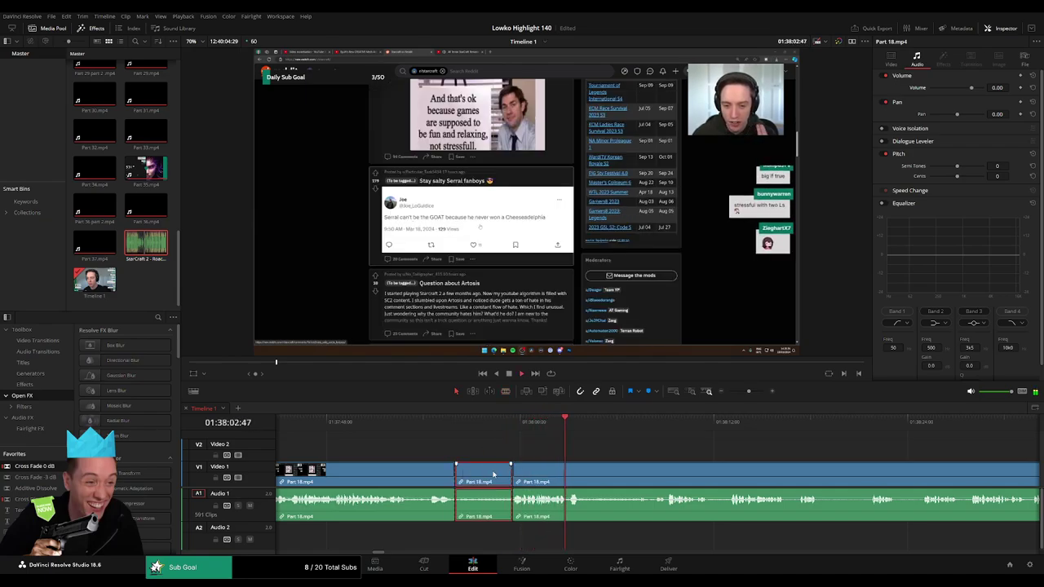
pyautogui.press('Delete')
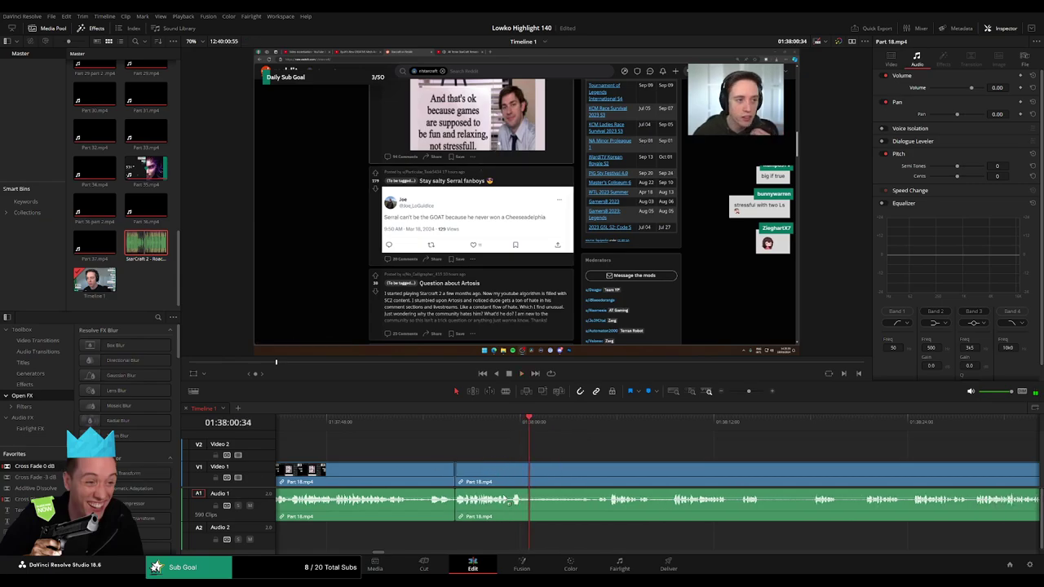
pyautogui.click(593, 421)
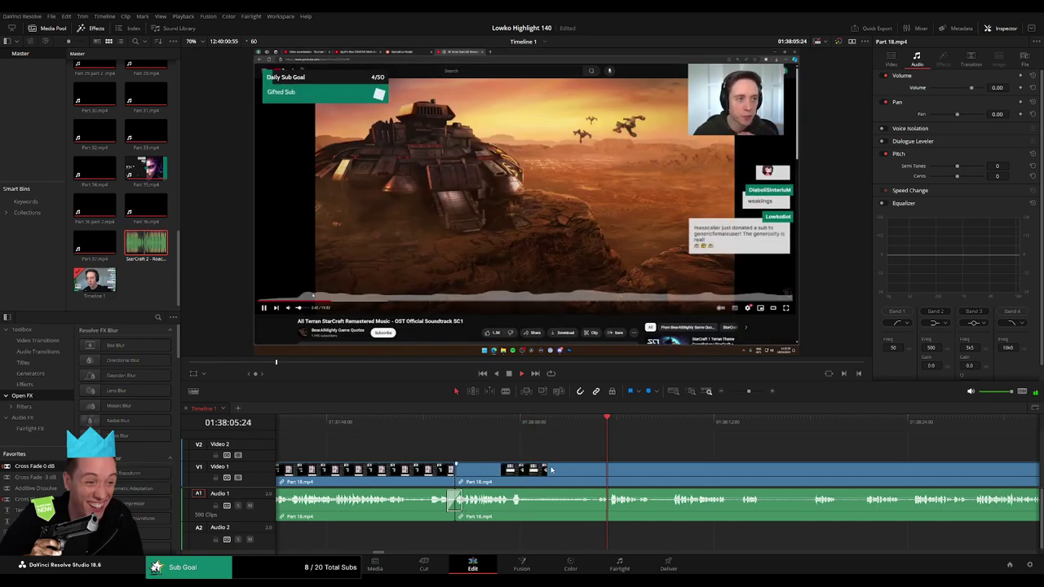
# Trim the latest Part 18 edit point a few frames to tighten the cut
pyautogui.moveTo(529, 474); pyautogui.dragTo(526, 474)
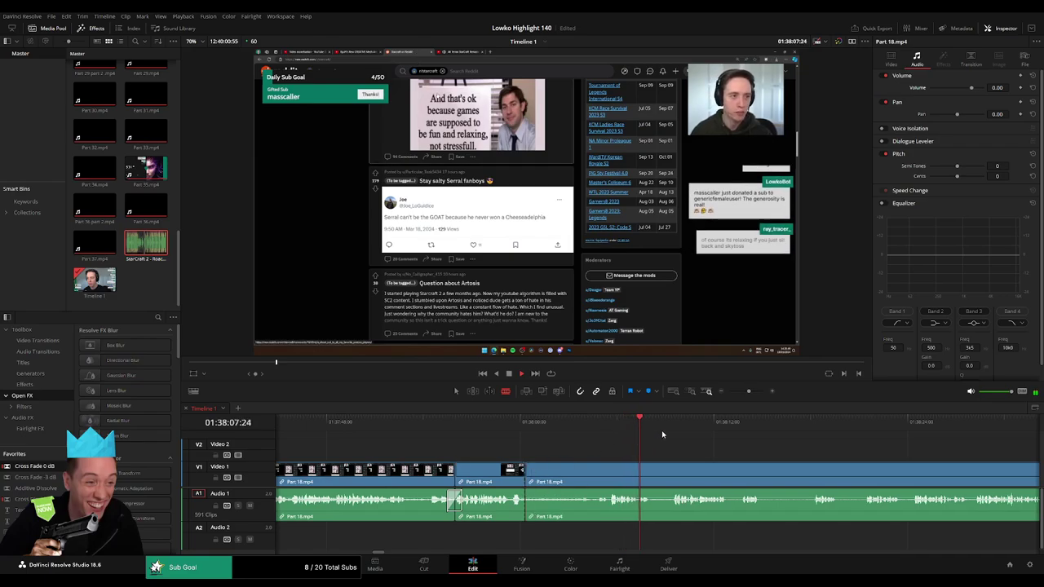
pyautogui.hscroll(3, 635, 448)
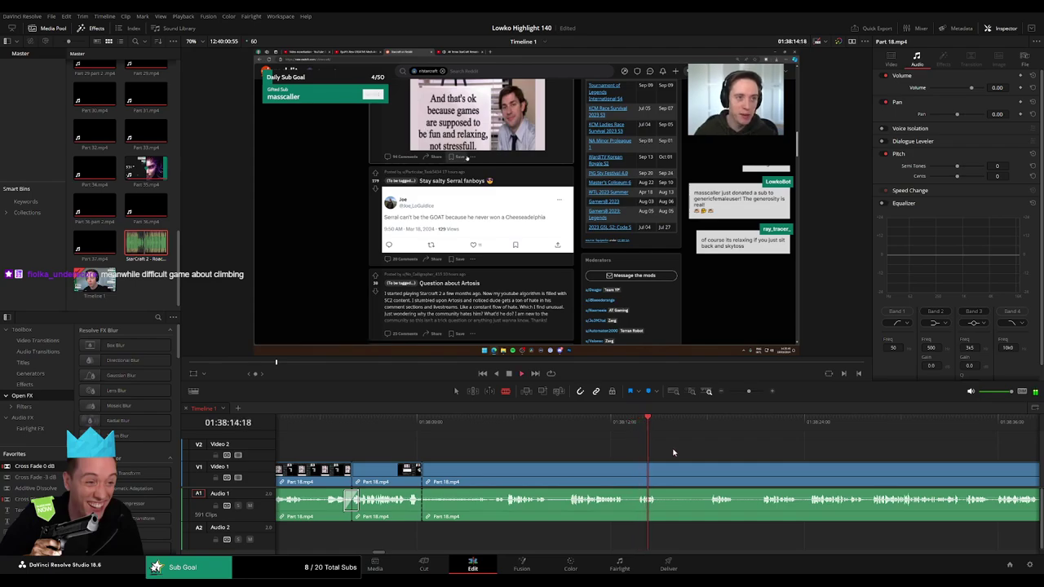
pyautogui.hscroll(2, 590, 449)
pyautogui.moveTo(640, 425); pyautogui.dragTo(642, 424)
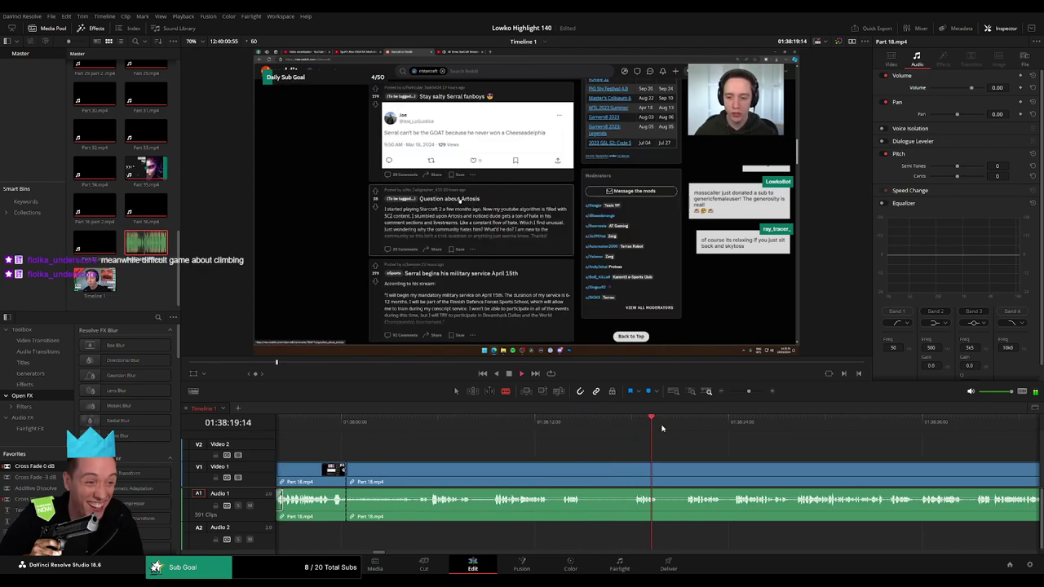
# Zoom the timeline out and skim ahead through the YouTube video section and later stream
pyautogui.moveTo(748, 390)
pyautogui.mouseDown()
pyautogui.moveTo(737, 392)
pyautogui.moveTo(728, 423)
pyautogui.mouseUp()
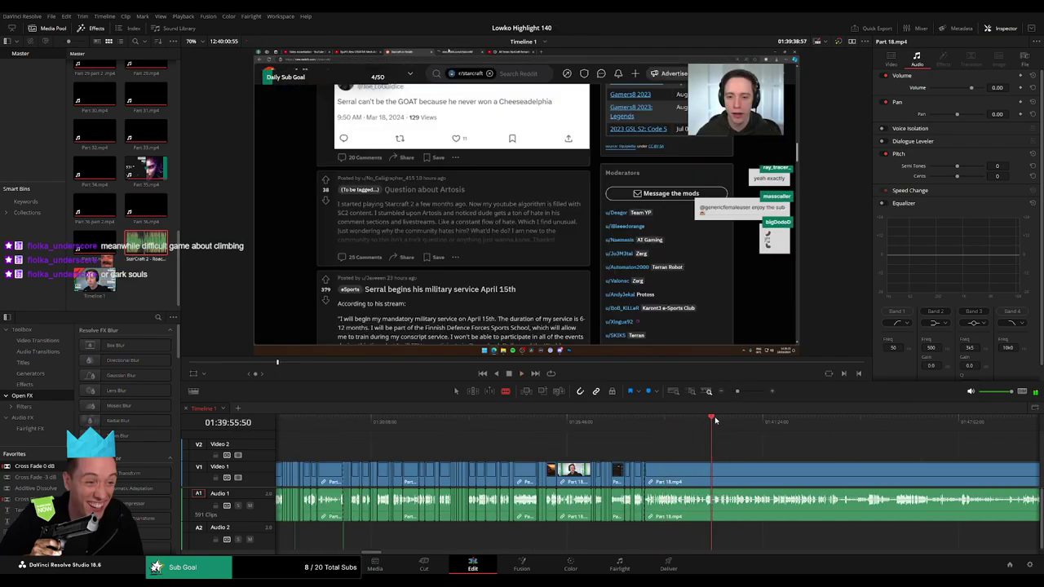
pyautogui.hscroll(4, 571, 444)
pyautogui.moveTo(541, 431); pyautogui.dragTo(598, 430)
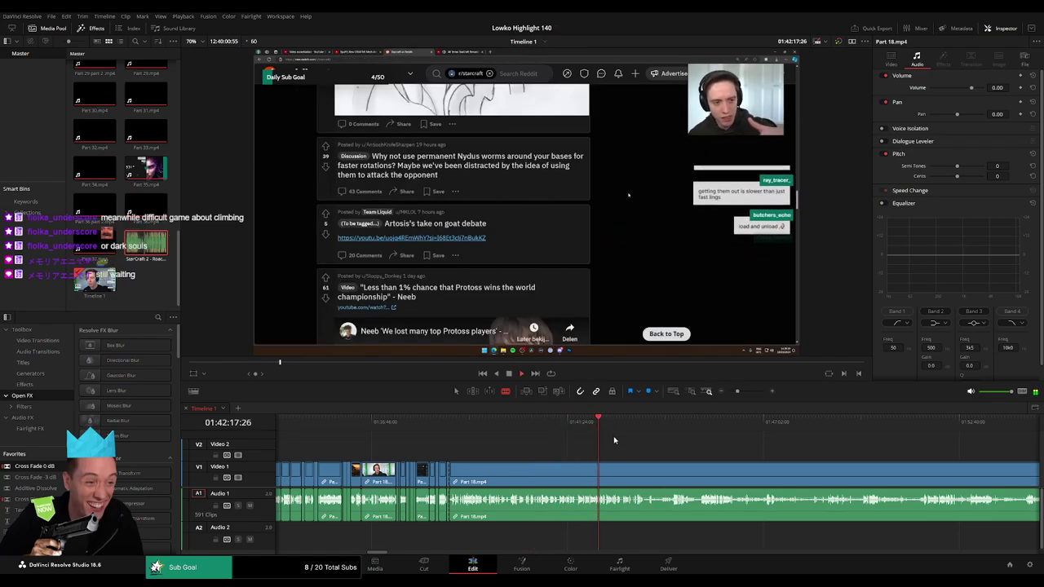
pyautogui.moveTo(610, 431); pyautogui.dragTo(788, 425)
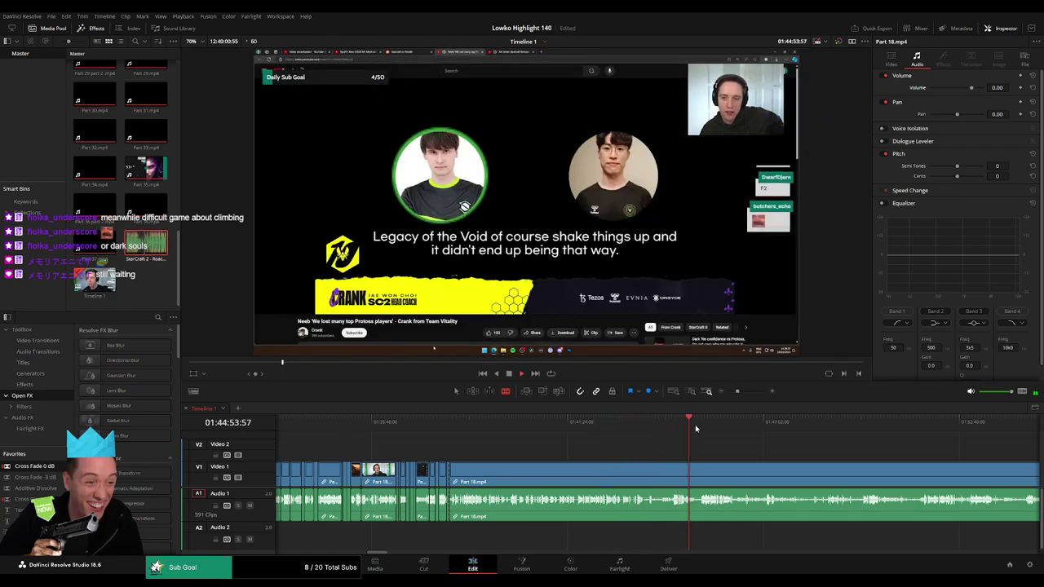
pyautogui.scroll(3, 810, 455)
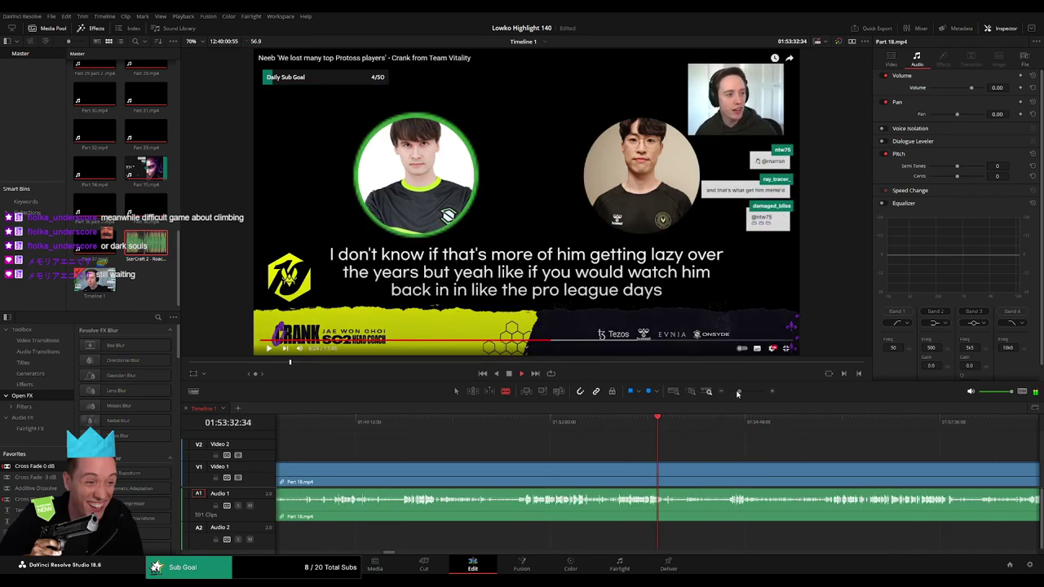
pyautogui.moveTo(738, 393); pyautogui.dragTo(733, 393)
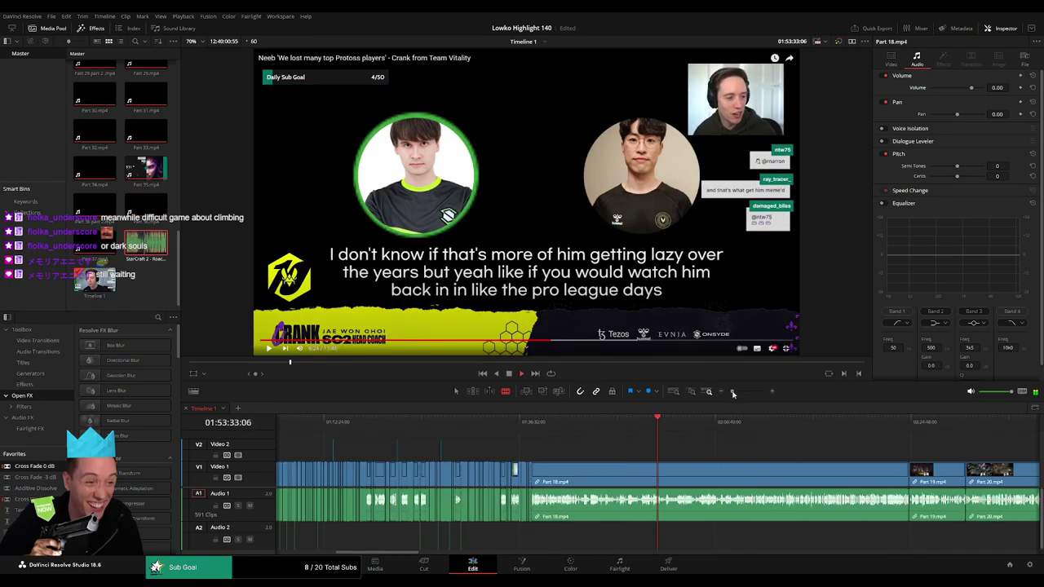
pyautogui.moveTo(665, 430)
pyautogui.mouseDown()
pyautogui.moveTo(851, 421)
pyautogui.moveTo(839, 422)
pyautogui.mouseUp()
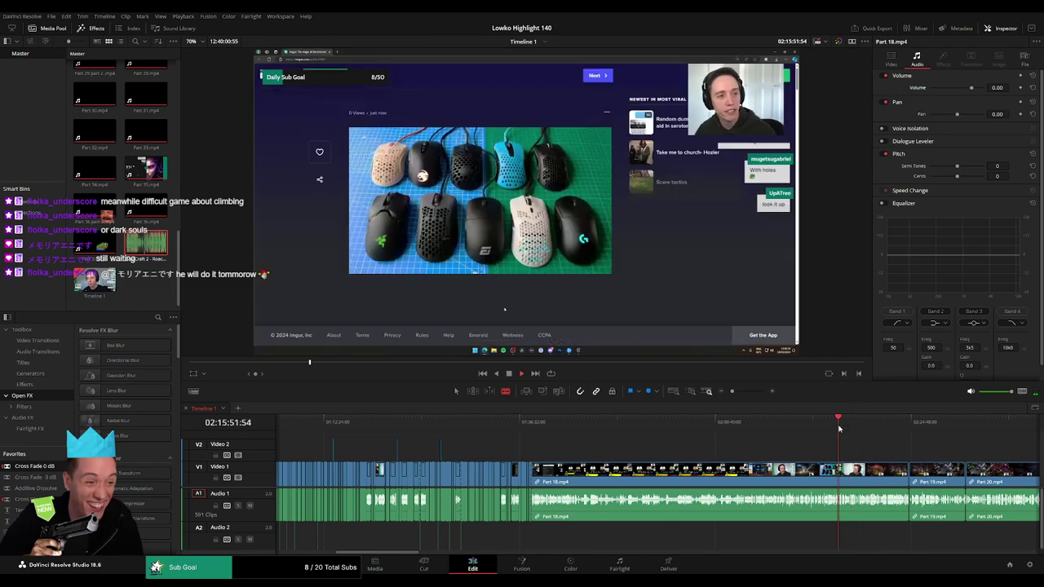
# Scrub back and forth through the mouse discussion to find where the dull section starts
pyautogui.moveTo(731, 391); pyautogui.dragTo(744, 390)
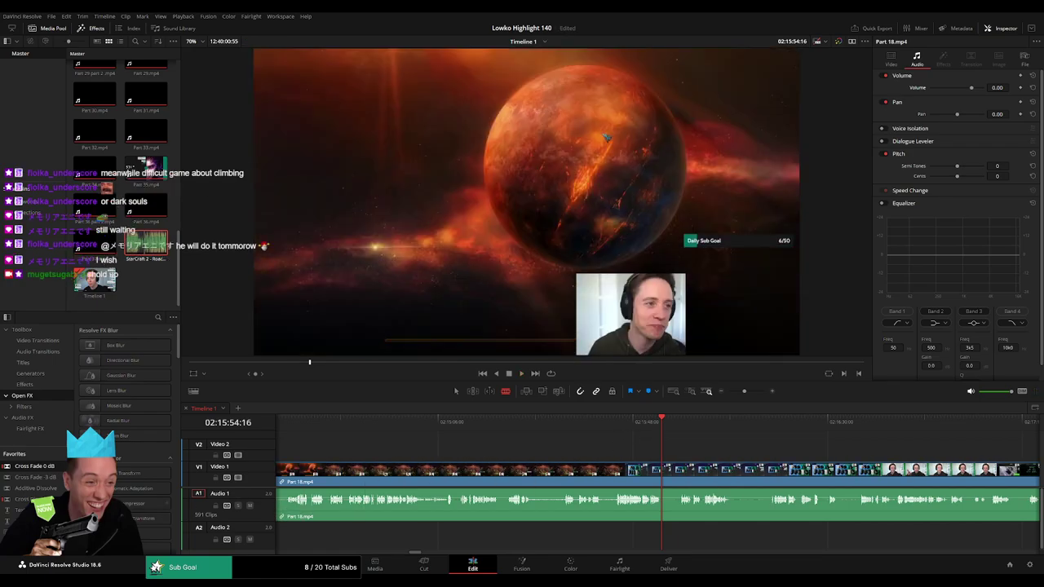
pyautogui.moveTo(661, 422); pyautogui.dragTo(650, 421)
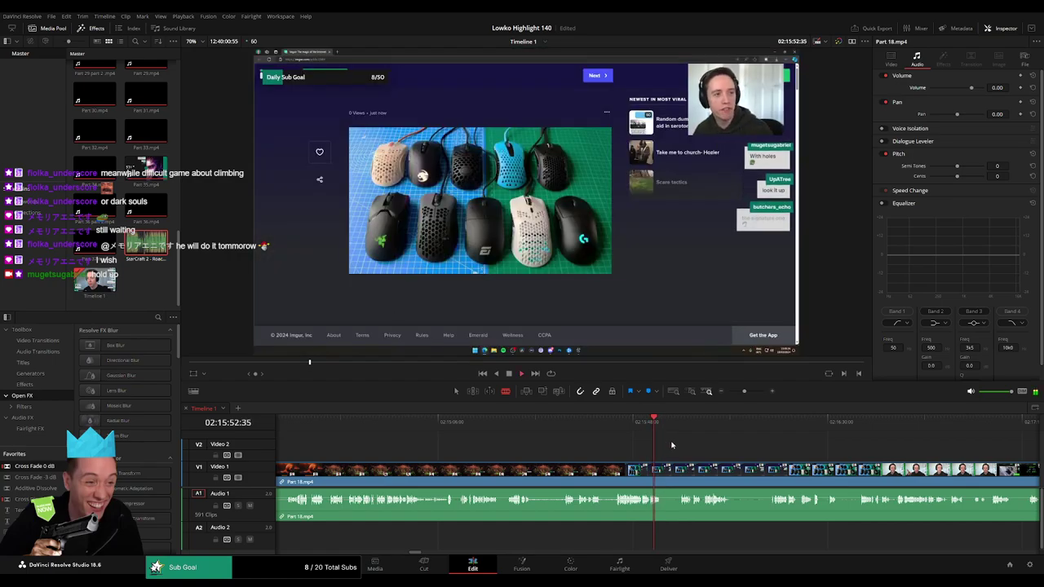
pyautogui.click(653, 422)
pyautogui.click(507, 423)
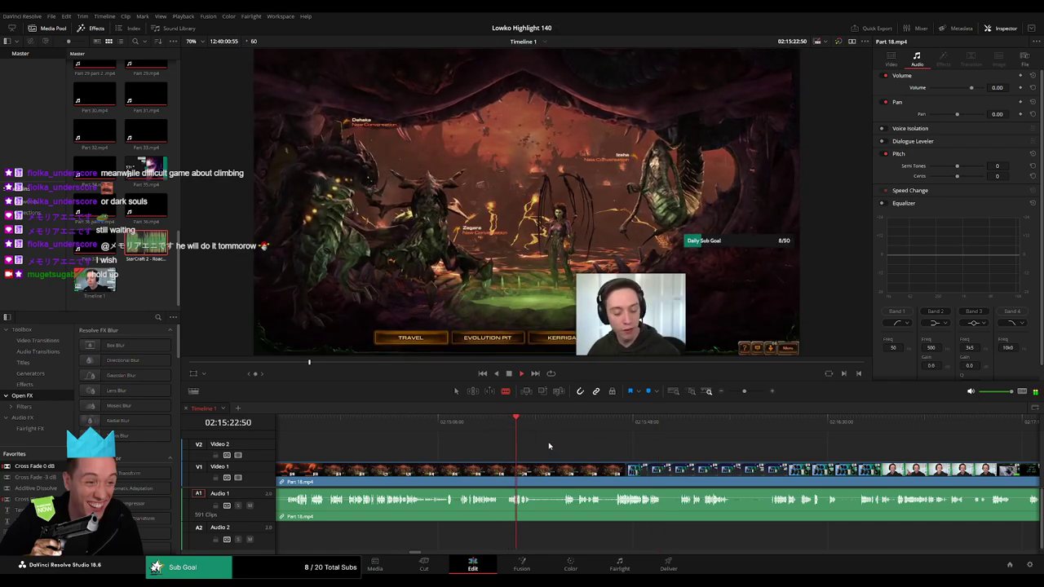
pyautogui.click(561, 424)
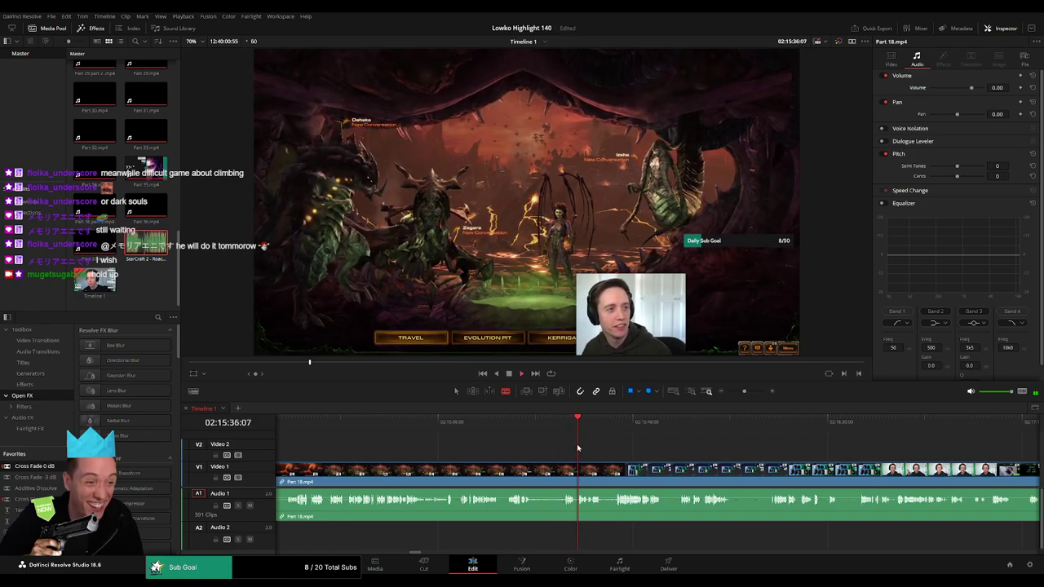
pyautogui.click(465, 424)
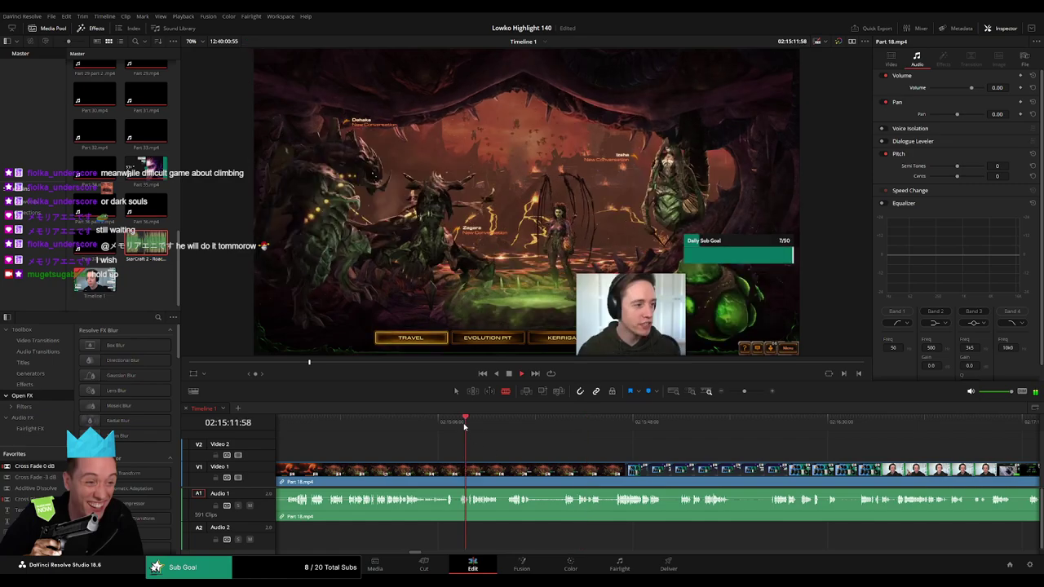
pyautogui.click(497, 425)
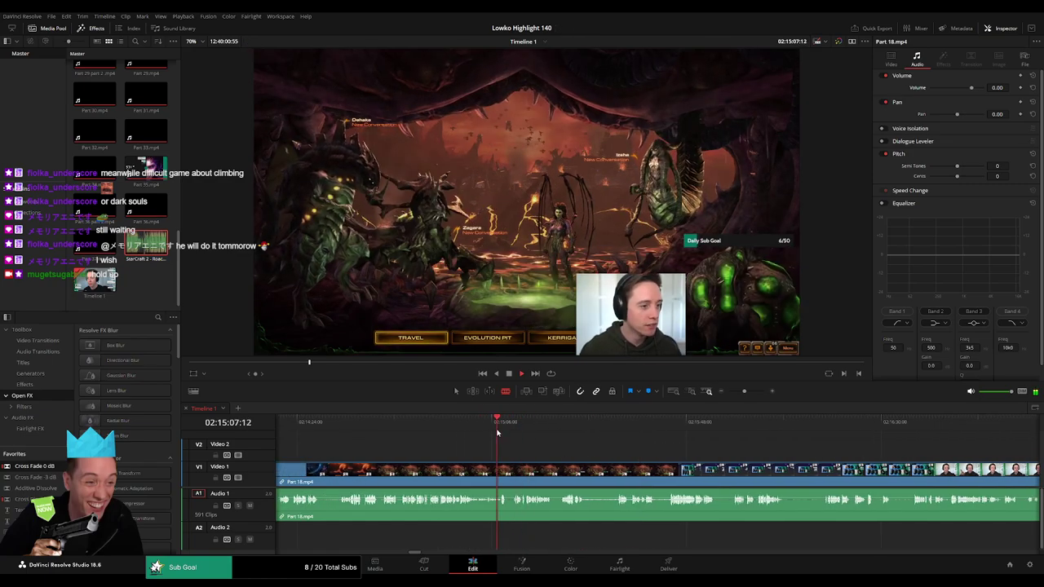
pyautogui.click(401, 424)
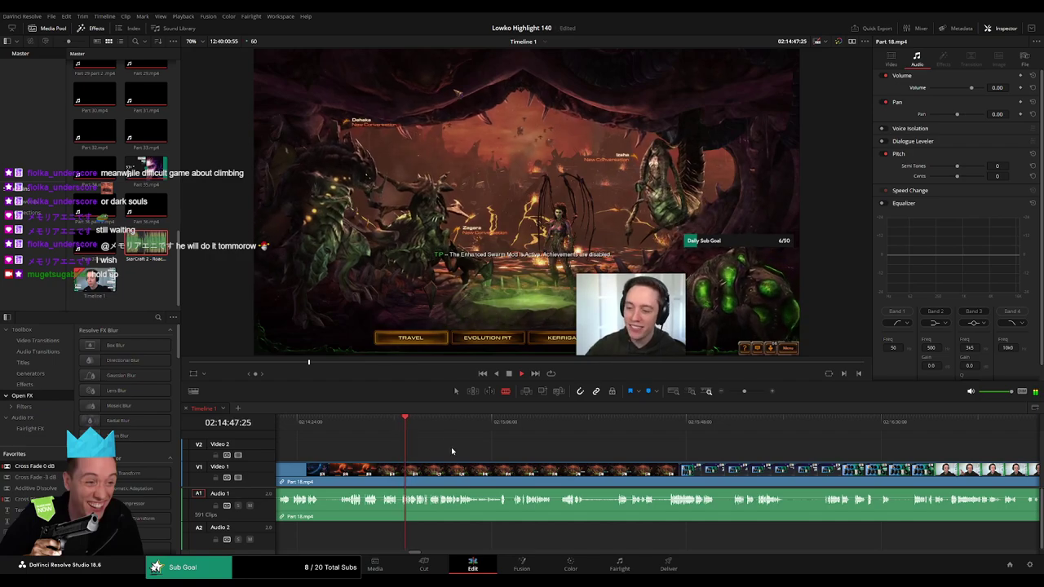
pyautogui.click(341, 424)
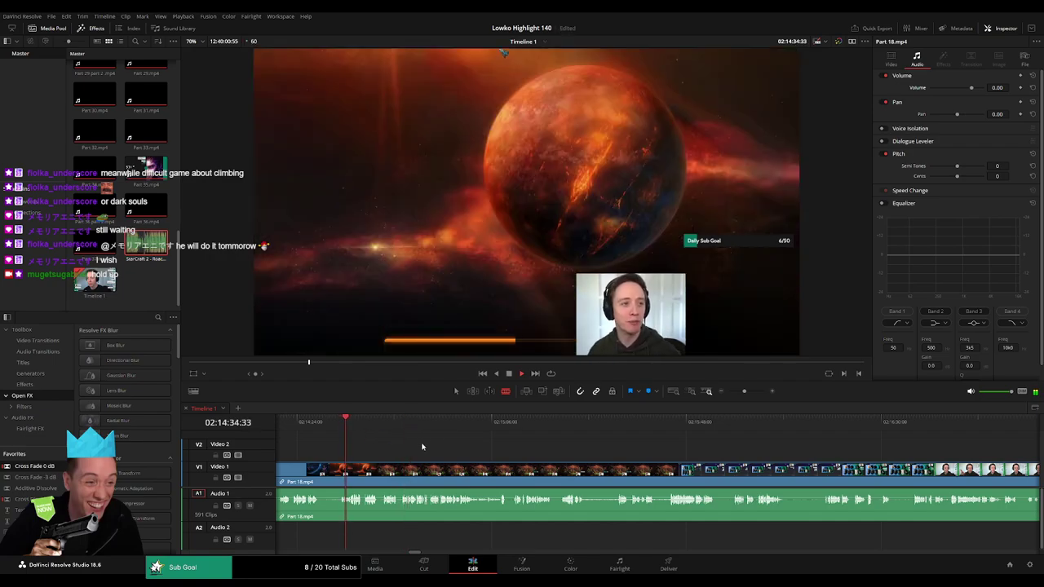
# Zoom the timeline in and place the playhead at the first cut point
pyautogui.click(747, 394)
pyautogui.click(553, 422)
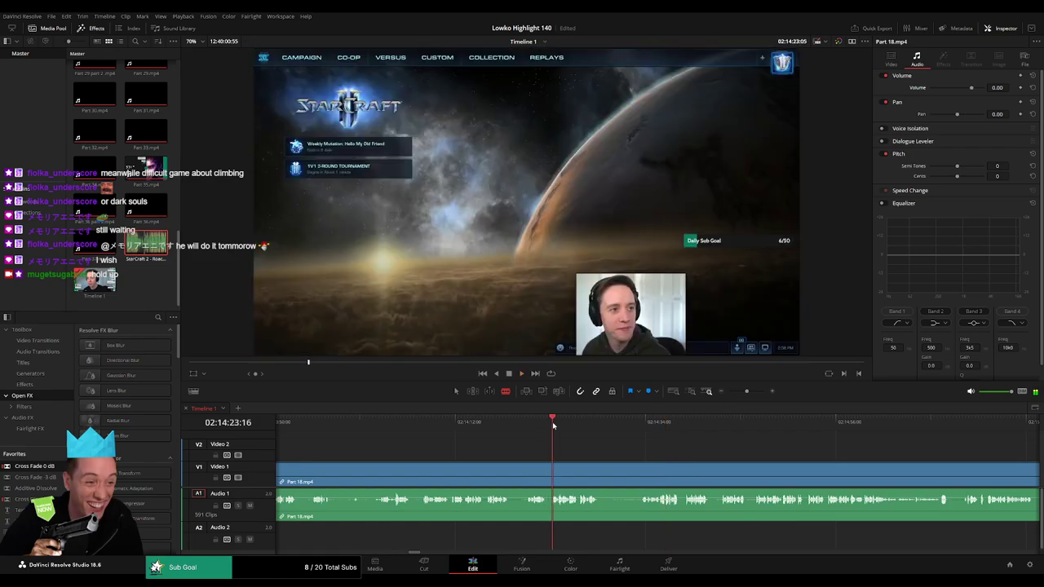
pyautogui.click(425, 424)
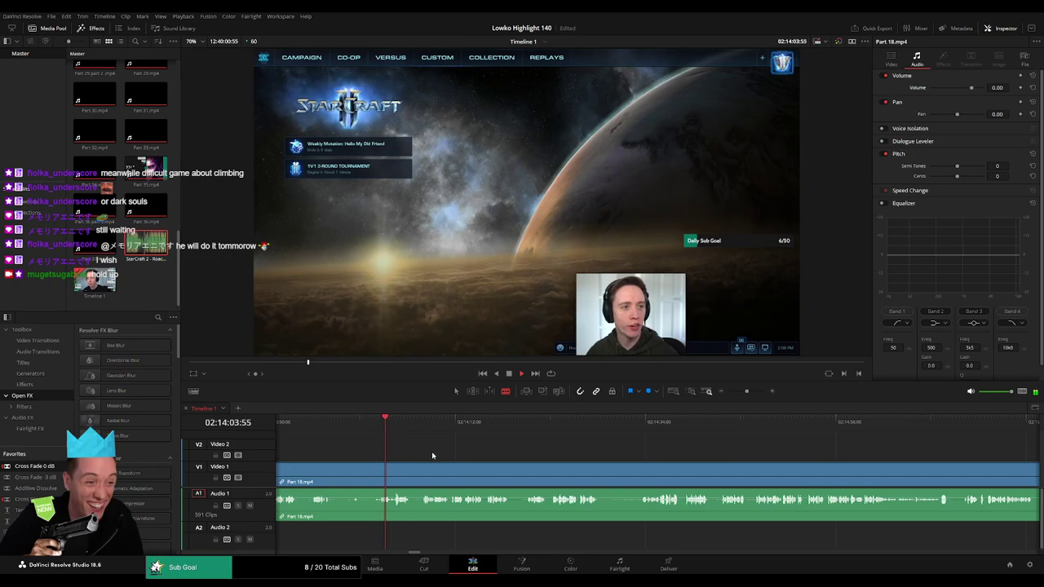
pyautogui.hscroll(-3, 457, 453)
pyautogui.click(390, 424)
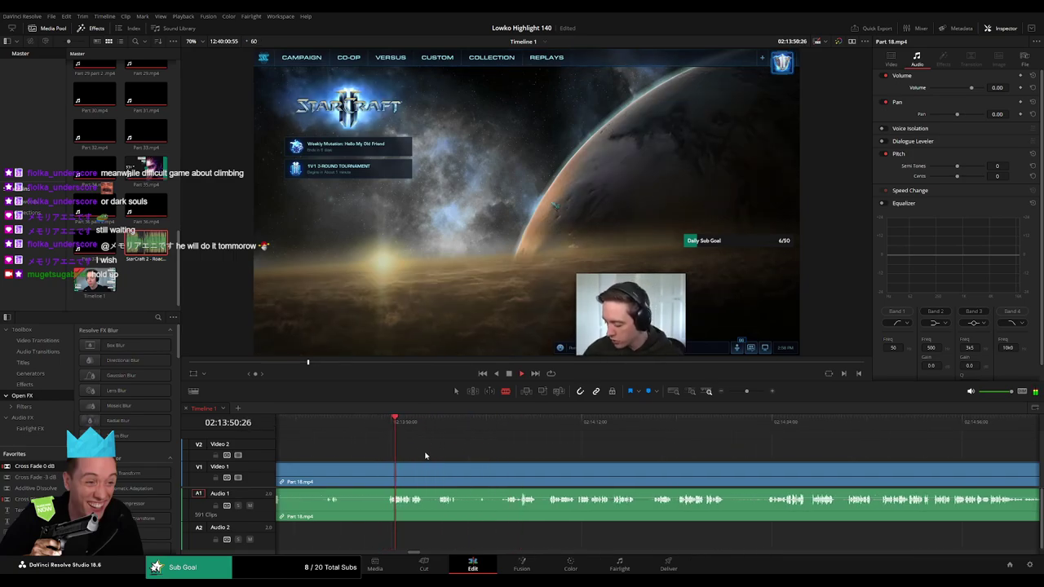
pyautogui.hscroll(-3, 500, 456)
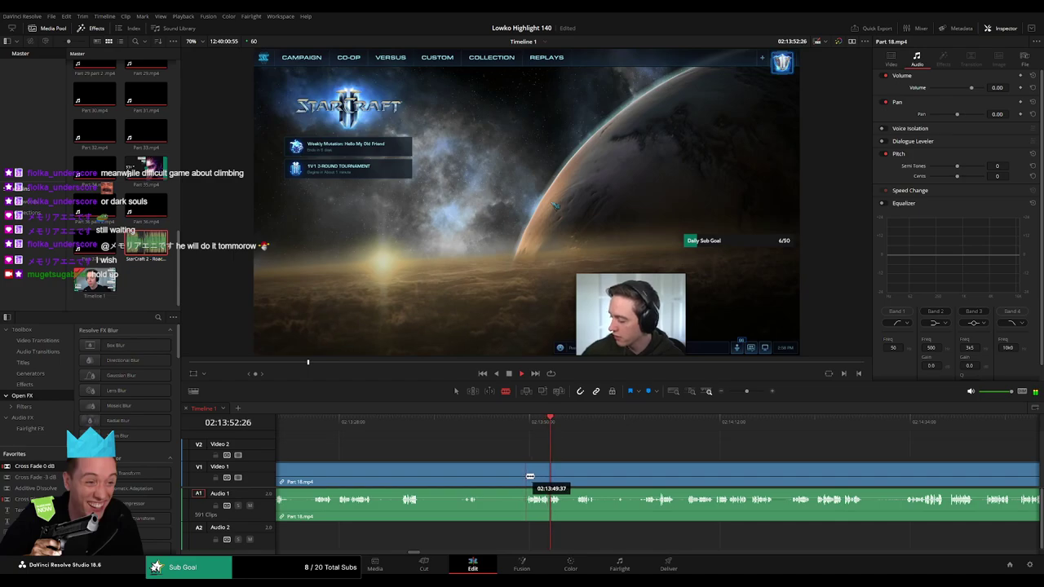
# Cut out the first unwanted Part 18 stretch and close the gap
pyautogui.click(524, 476)
pyautogui.press('a')
pyautogui.click(508, 477)
pyautogui.press('Delete')
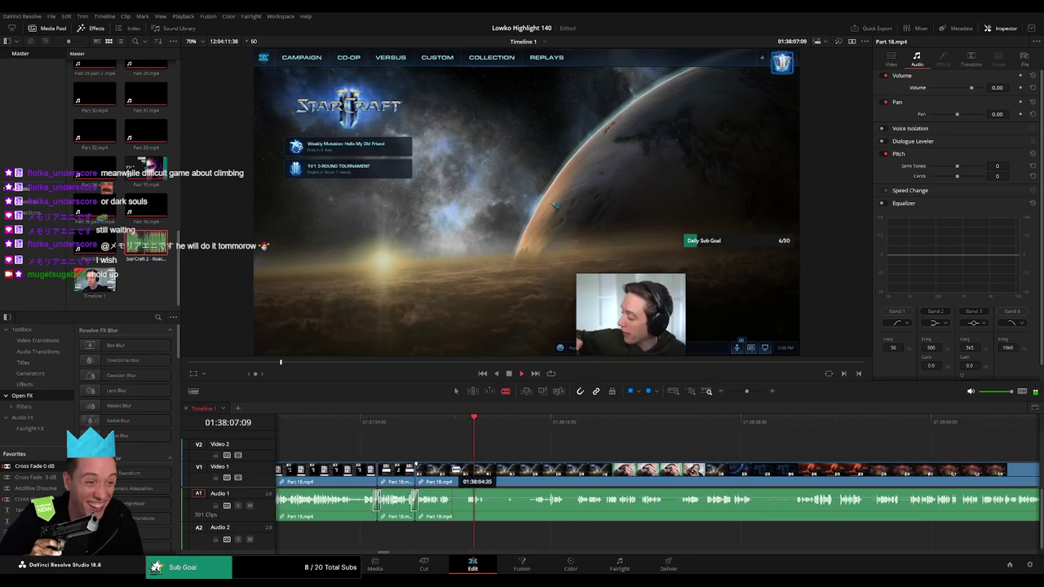
# Blade both ends of a short unwanted piece and ripple delete it
pyautogui.click(454, 473)
pyautogui.click(465, 471)
pyautogui.press('a')
pyautogui.click(461, 475)
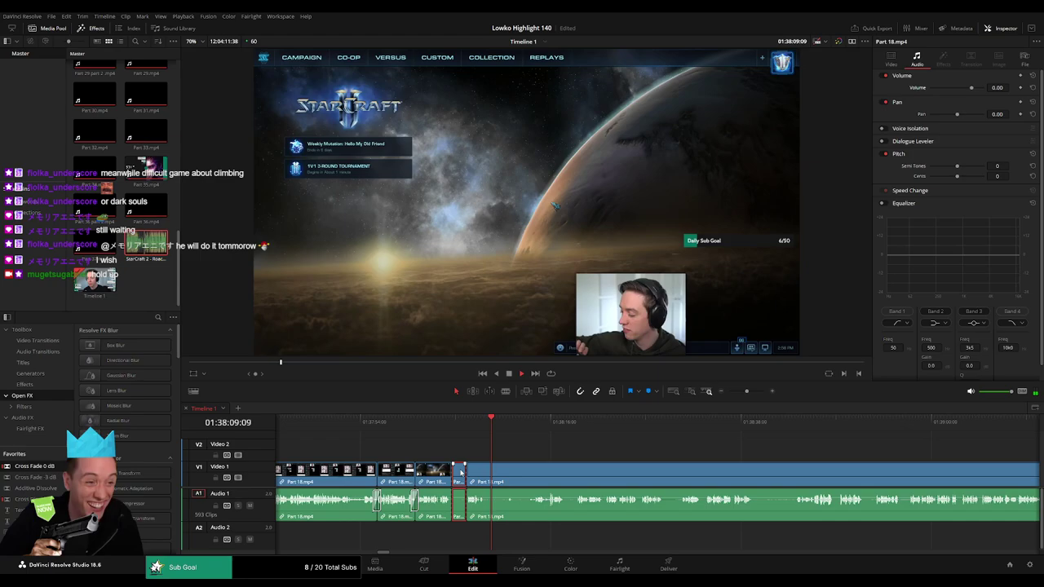
pyautogui.press('Delete')
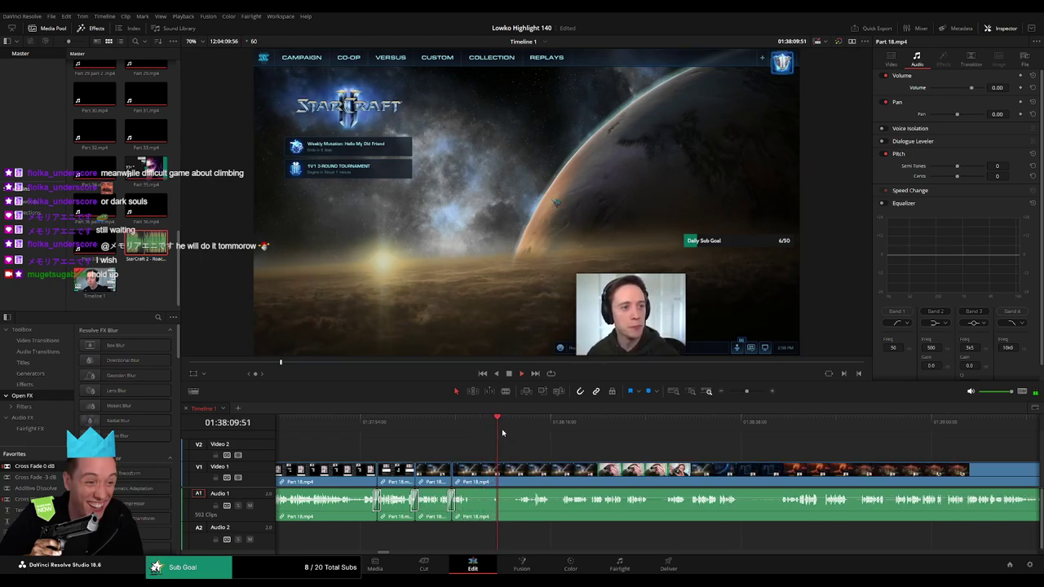
# Cut and ripple delete the next unwanted section a little later
pyautogui.click(515, 428)
pyautogui.click(474, 472)
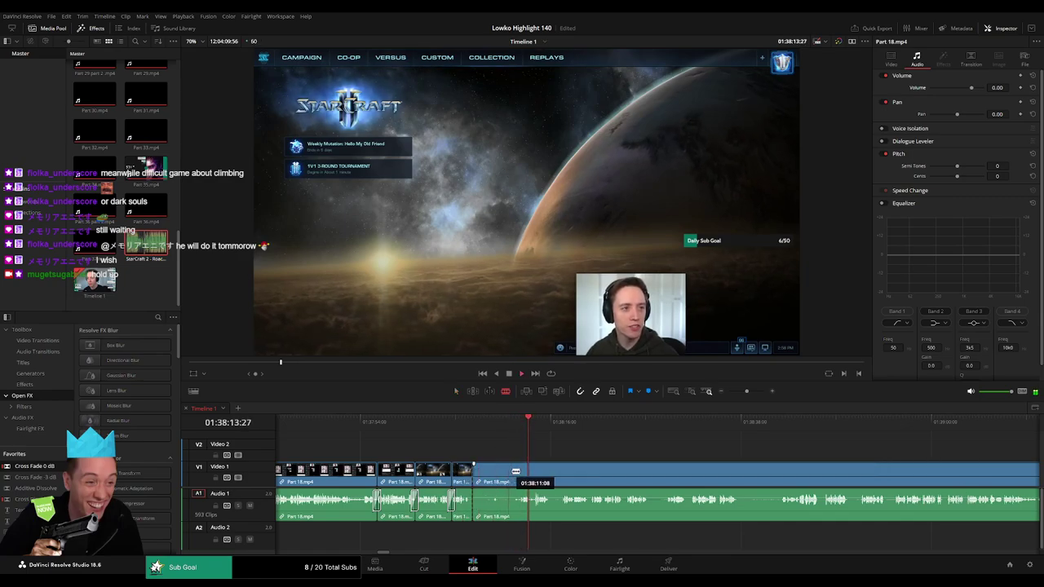
pyautogui.press('a')
pyautogui.click(508, 479)
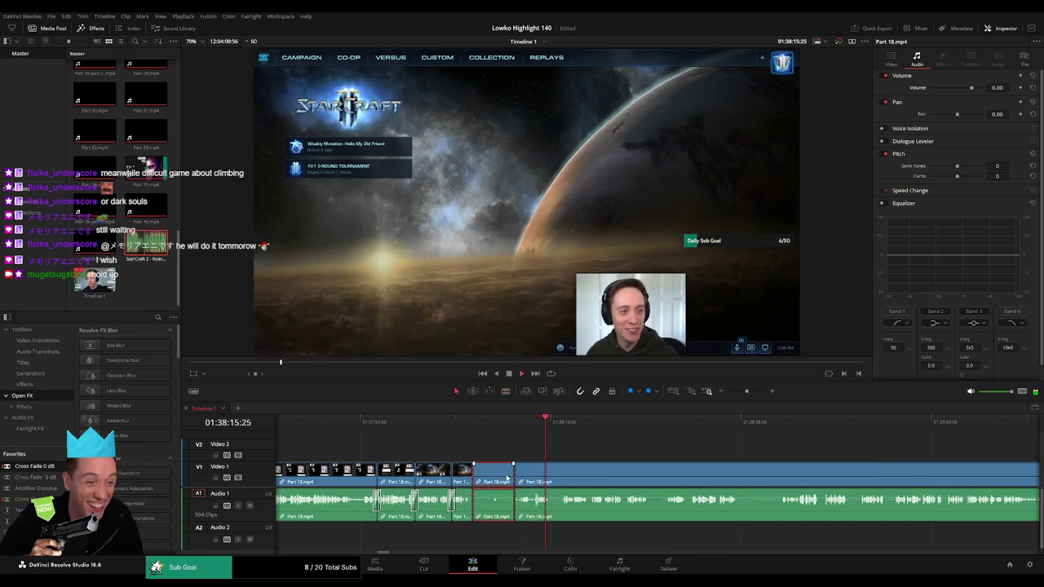
pyautogui.press('Delete')
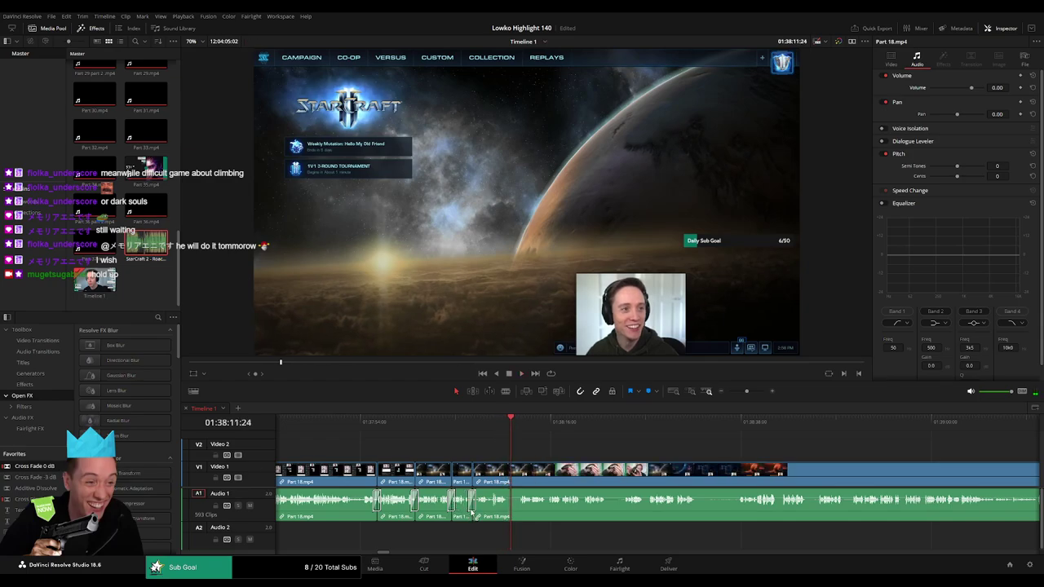
# Remove one more short piece and play back the edited section to check it
pyautogui.press('space')
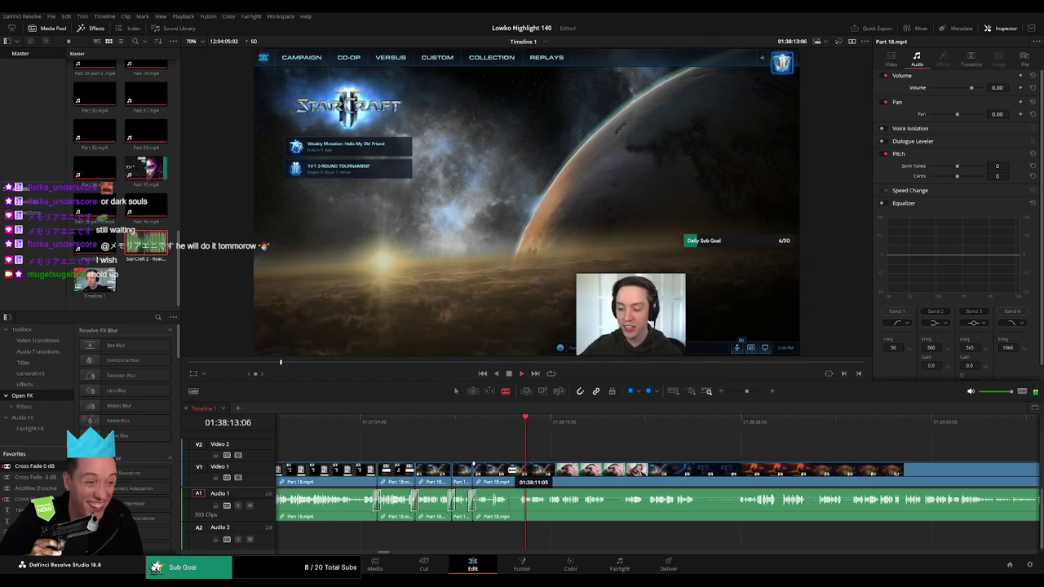
pyautogui.click(508, 473)
pyautogui.press('a')
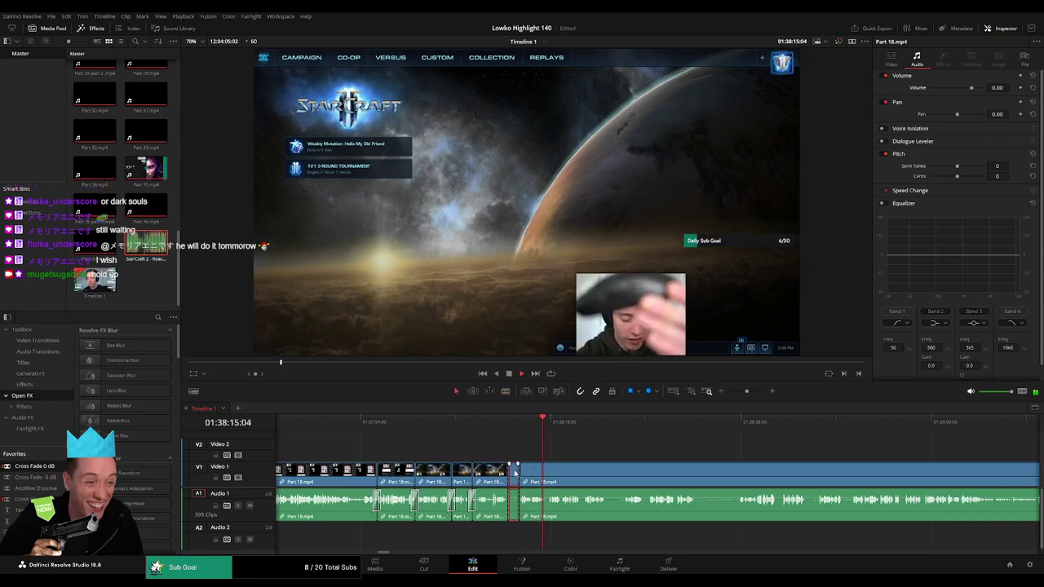
pyautogui.press('Delete')
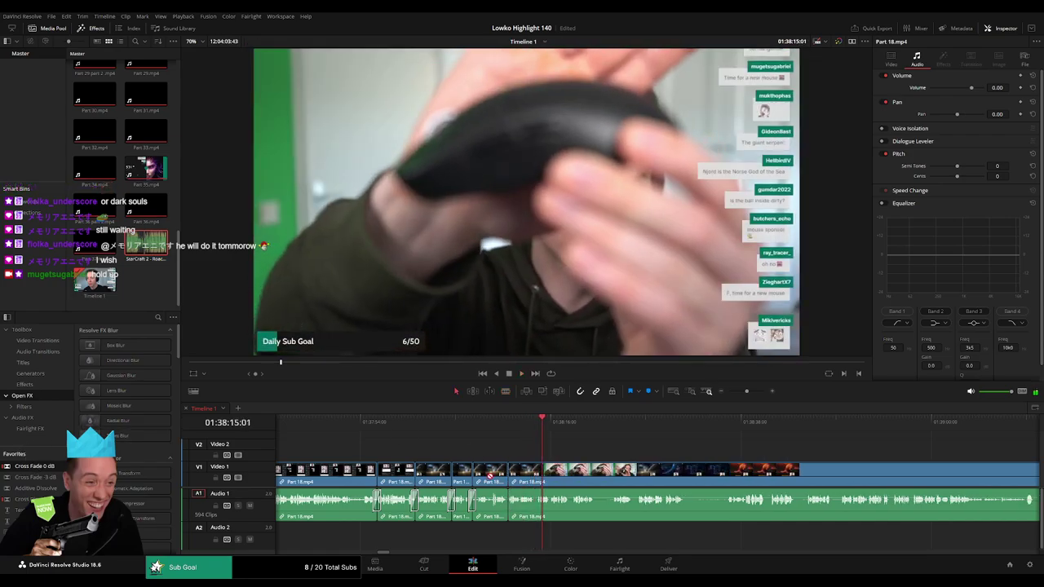
pyautogui.press('space')
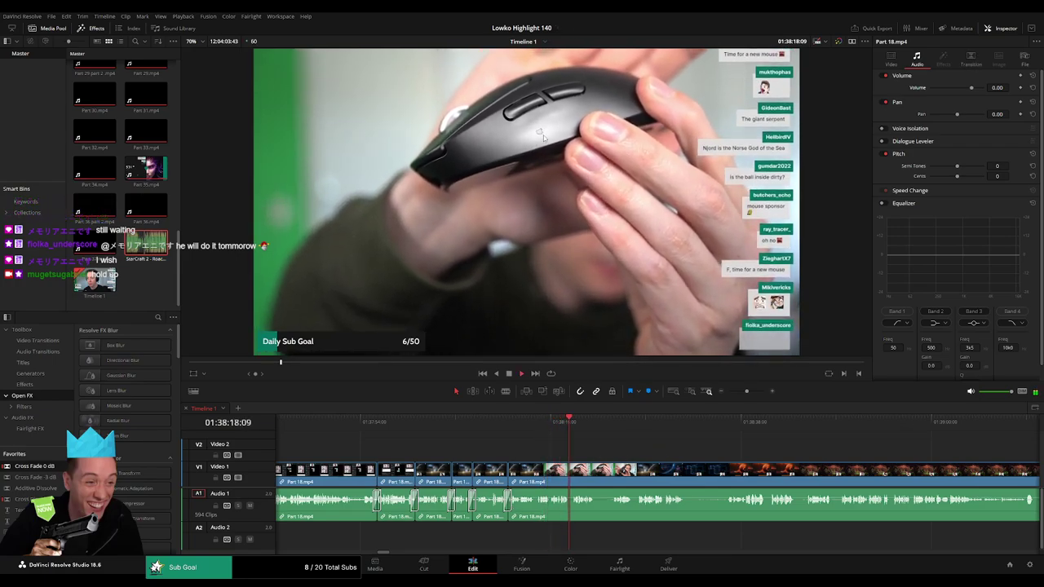
pyautogui.press('space')
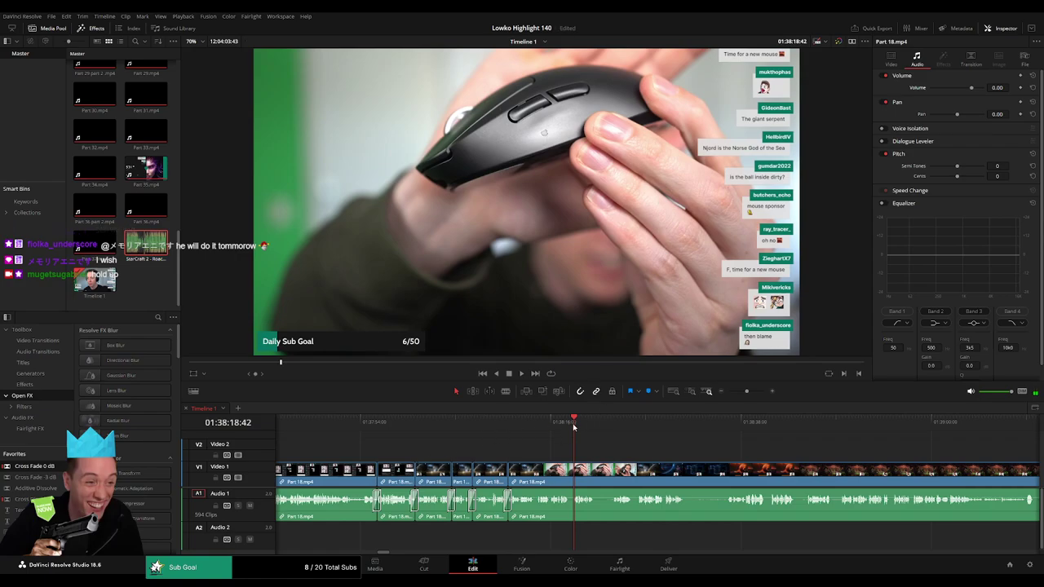
pyautogui.click(572, 424)
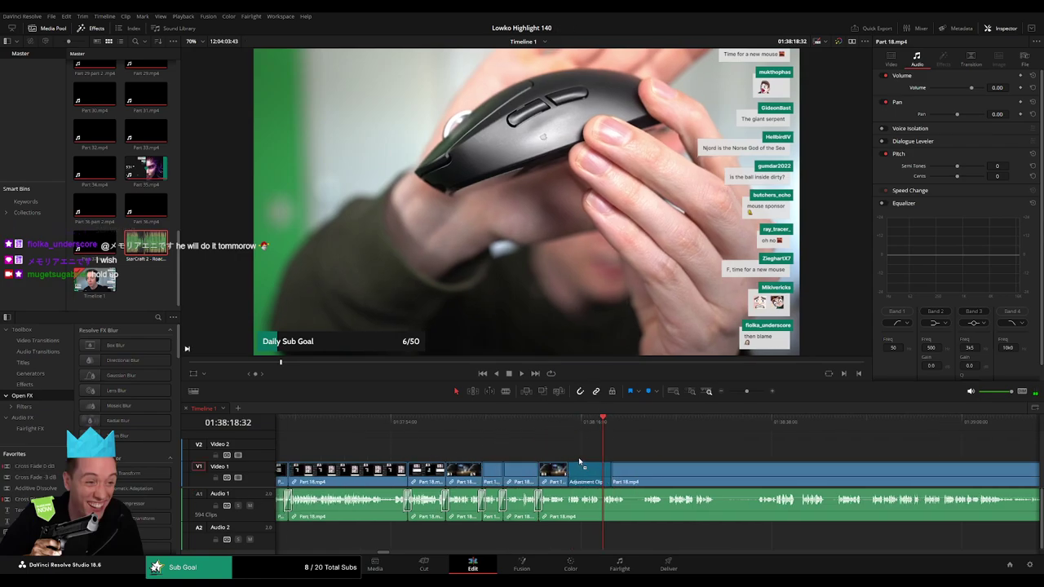
# Add an adjustment clip on V2 zoomed to 2.270 on the mouse, then shorten its end
pyautogui.hotkey('ctrl', 'v')
pyautogui.moveTo(947, 87); pyautogui.dragTo(1011, 98)
pyautogui.press('space')
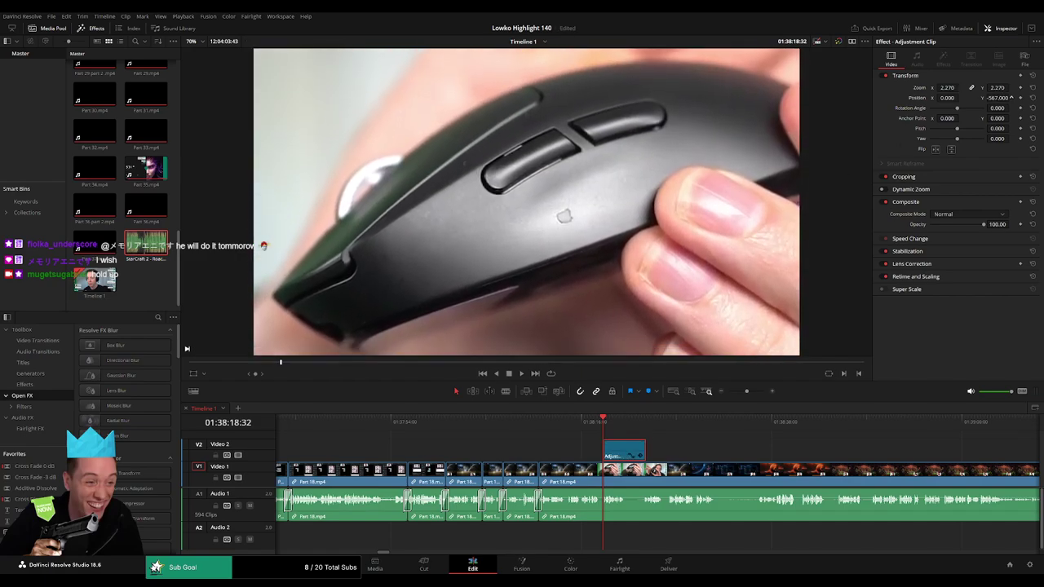
pyautogui.click(683, 454)
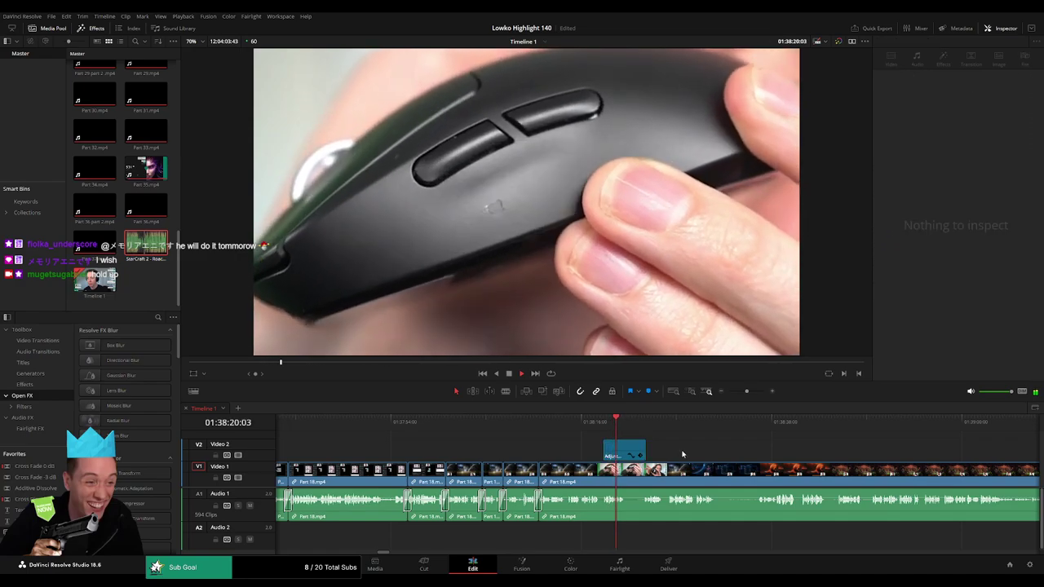
pyautogui.hscroll(2, 683, 454)
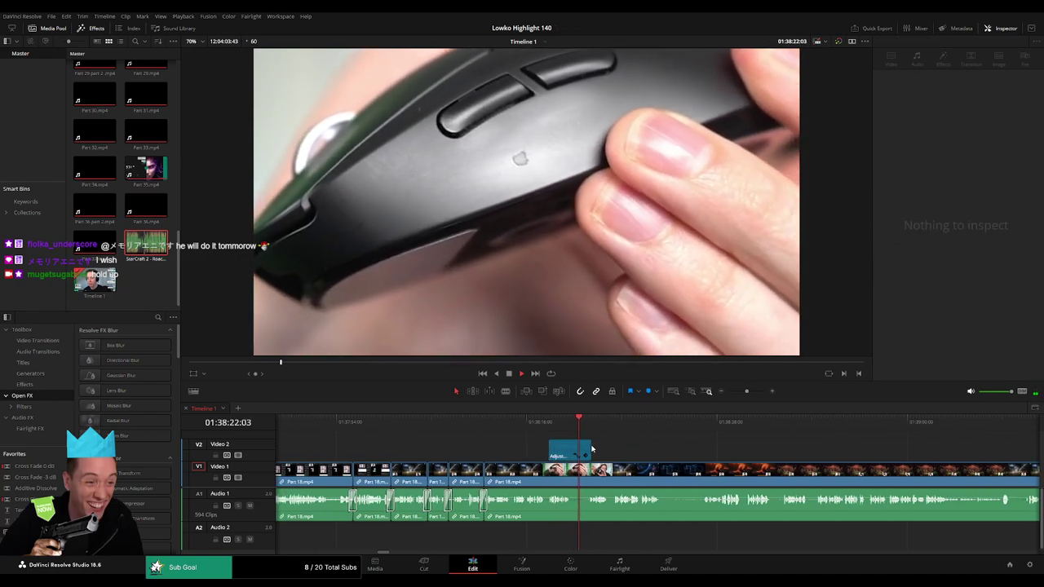
pyautogui.moveTo(591, 450); pyautogui.dragTo(584, 449)
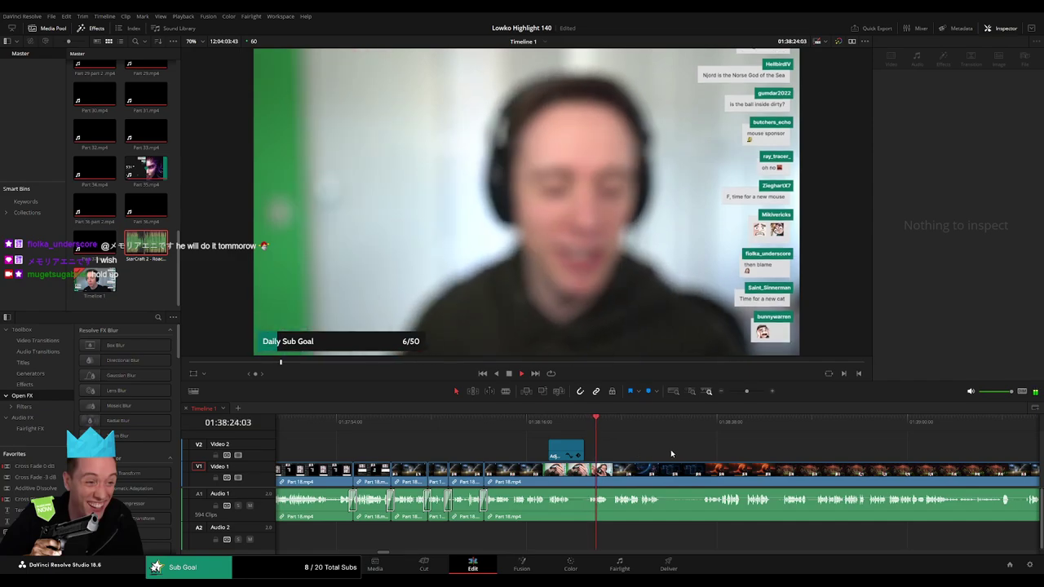
pyautogui.hscroll(1, 670, 449)
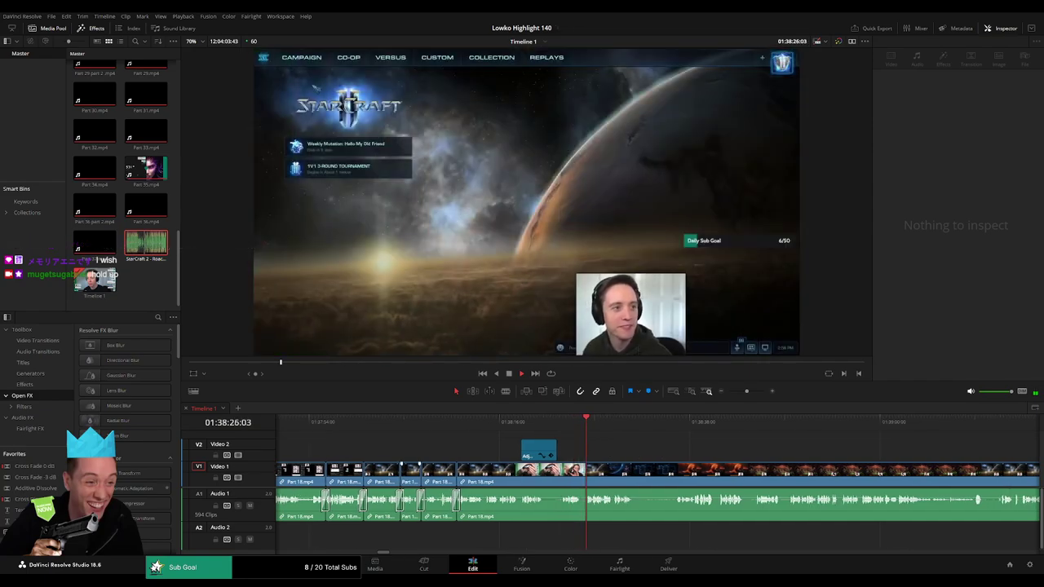
pyautogui.hscroll(4, 630, 445)
# Blade both ends of an unwanted Part 18 bit and ripple delete it
pyautogui.press('b')
pyautogui.click(535, 473)
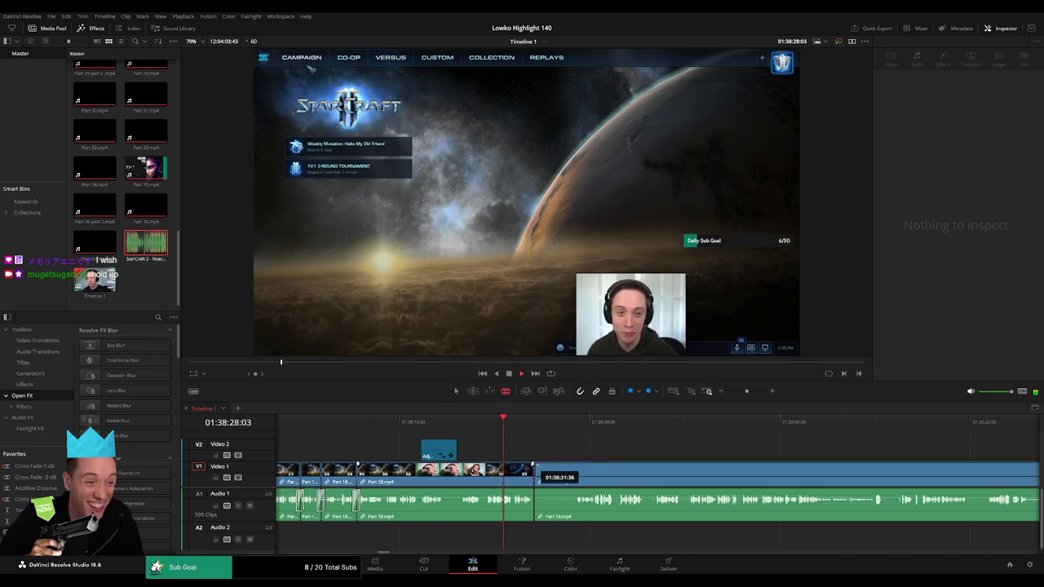
pyautogui.click(578, 466)
pyautogui.press('a')
pyautogui.click(555, 470)
pyautogui.press('Delete')
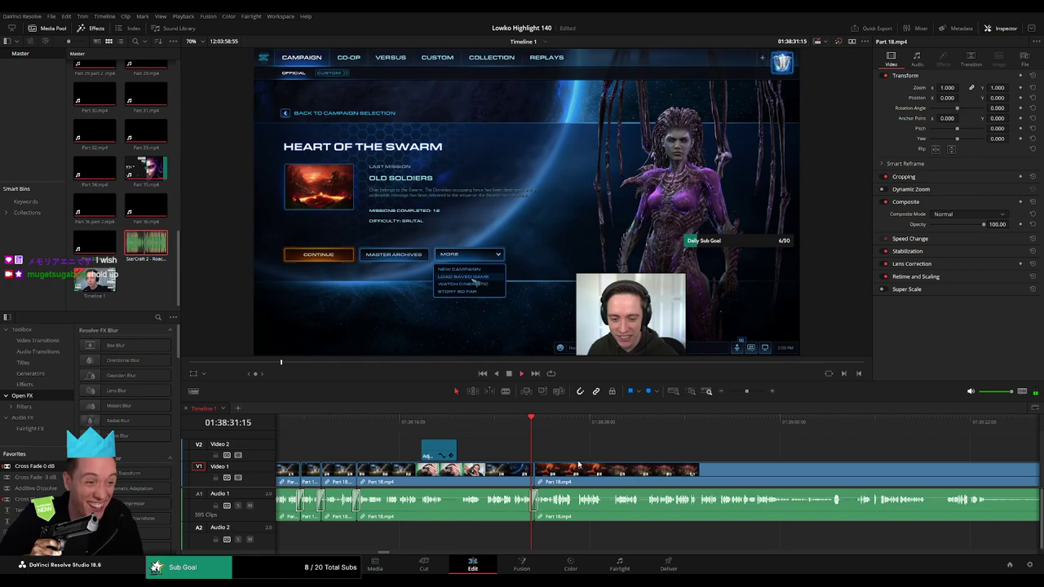
# Split off and ripple delete a thin sliver further along, then resume playback
pyautogui.hscroll(4, 539, 453)
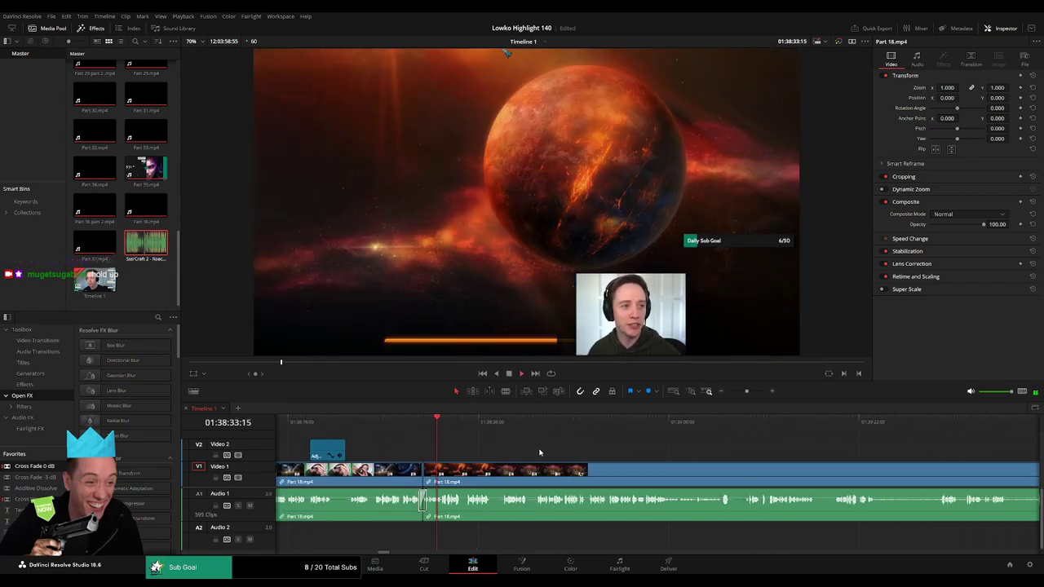
pyautogui.hscroll(2, 547, 452)
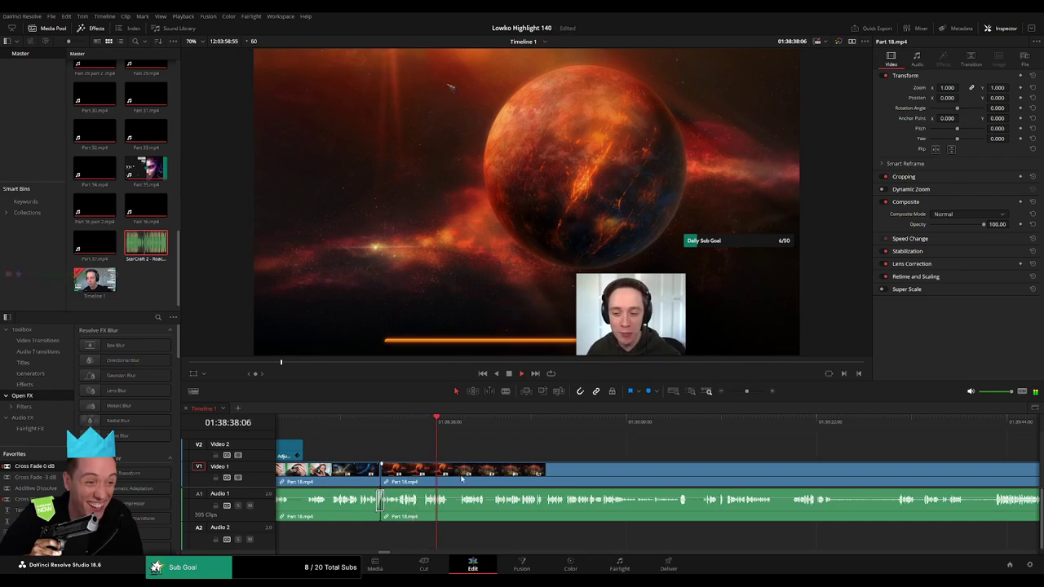
pyautogui.click(452, 476)
pyautogui.press('a')
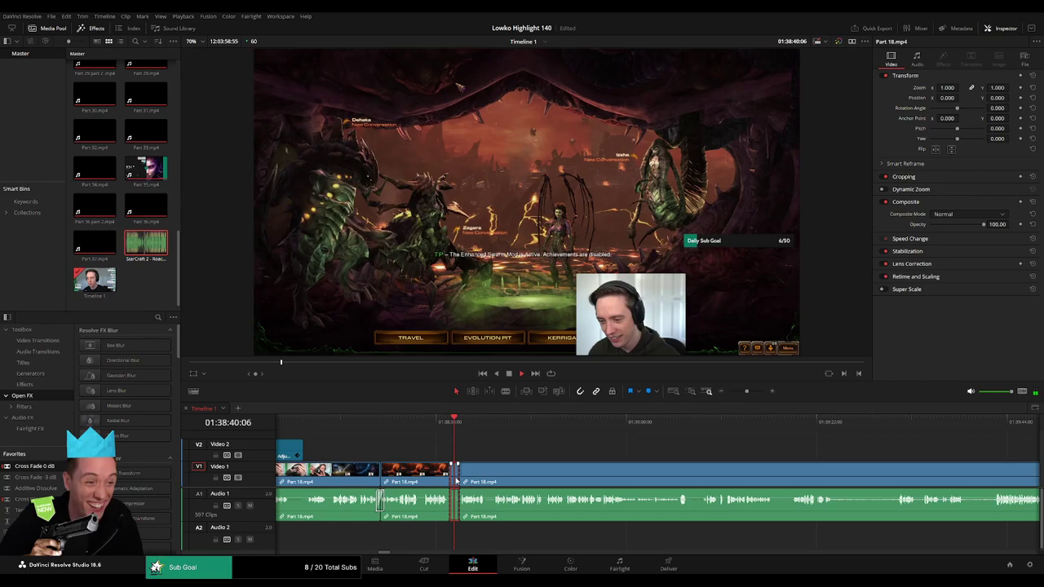
pyautogui.press('Delete')
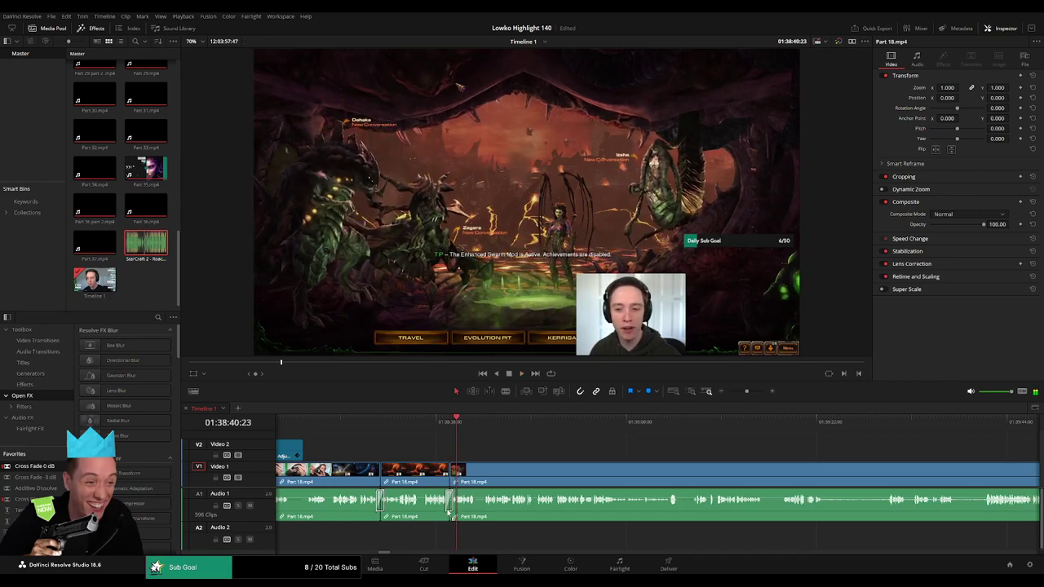
pyautogui.press('space')
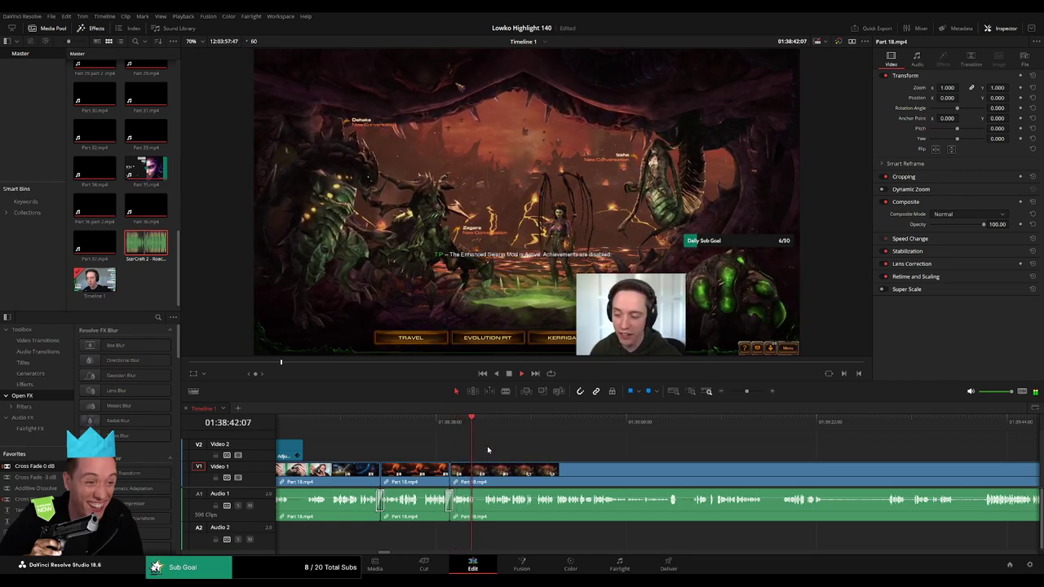
# Cut out the brief stutter between two blade cuts and close the gap
pyautogui.press('b')
pyautogui.click(476, 473)
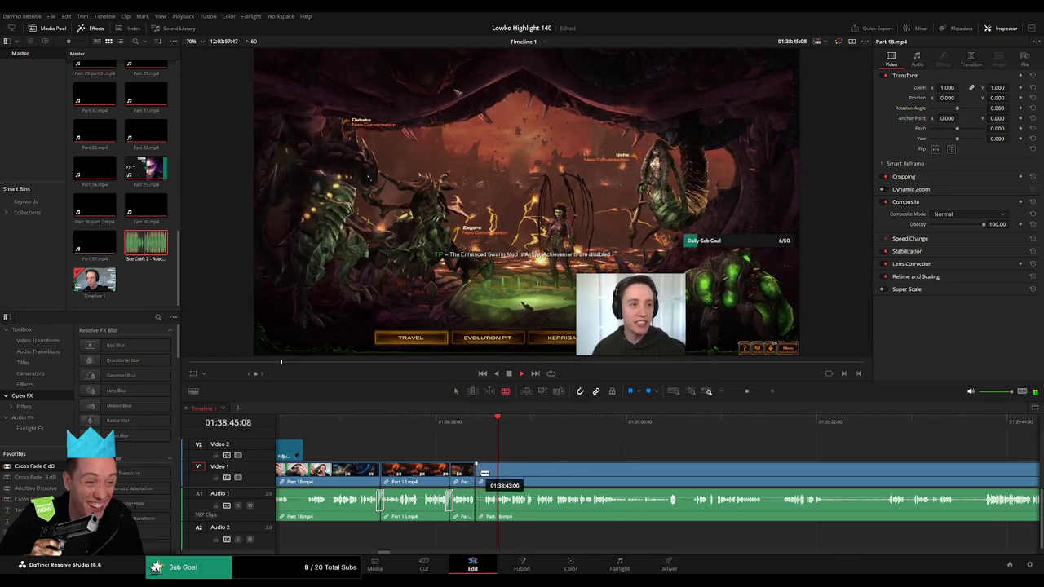
pyautogui.click(482, 471)
pyautogui.press('a')
pyautogui.click(480, 476)
pyautogui.press('Delete')
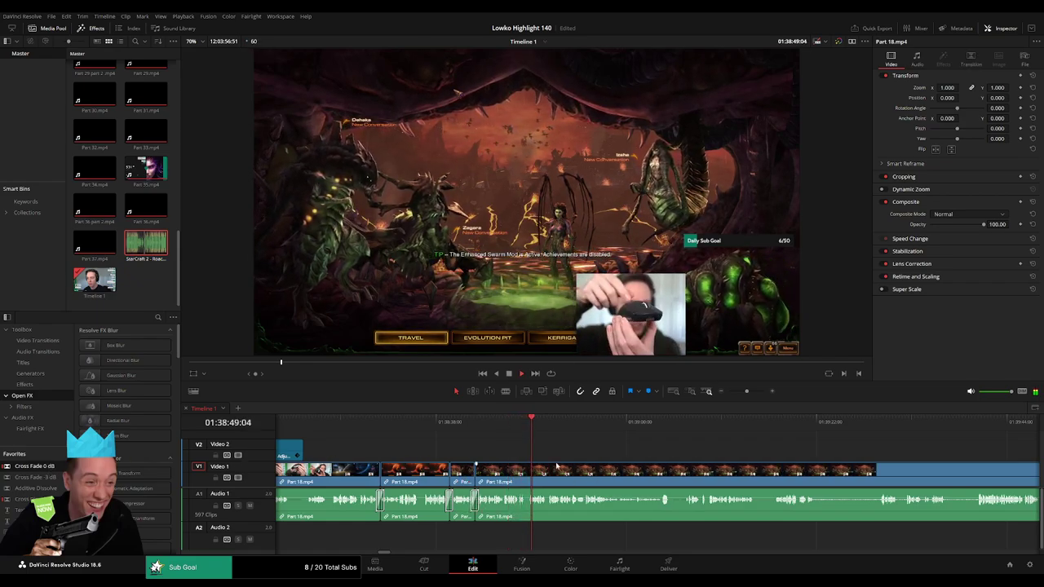
pyautogui.hscroll(3, 506, 457)
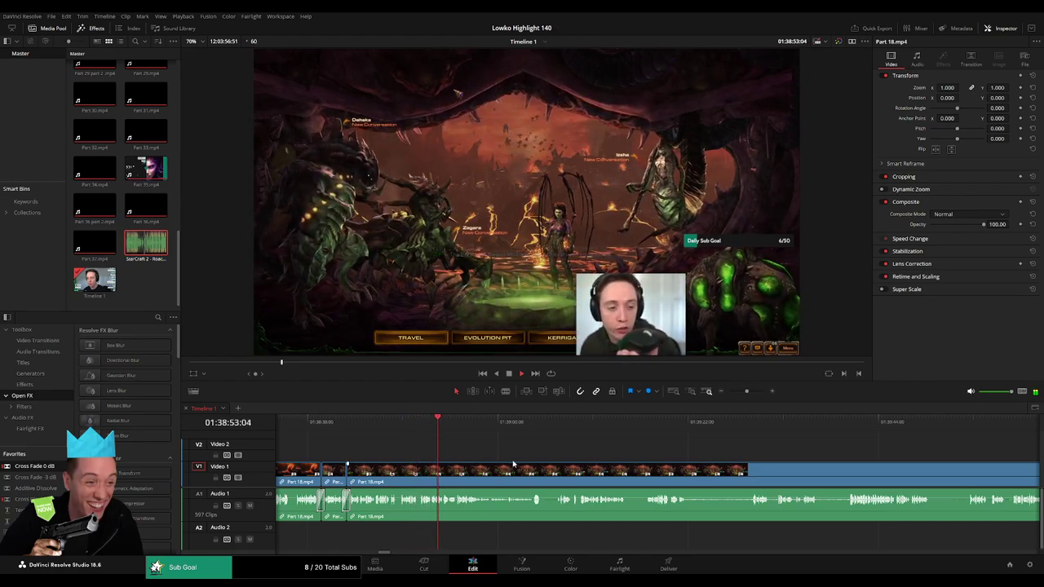
pyautogui.hscroll(1, 511, 457)
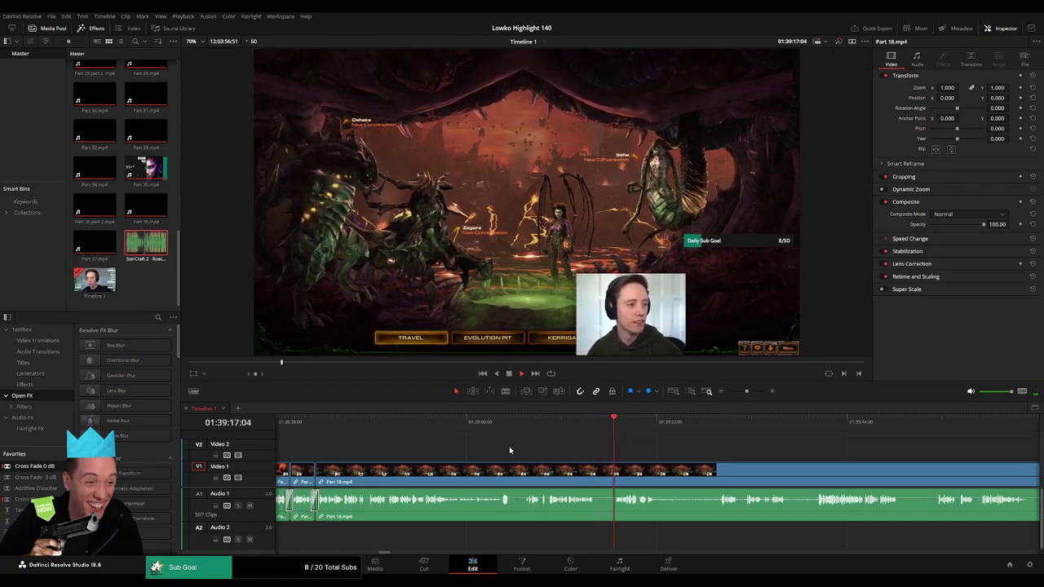
pyautogui.hscroll(2, 548, 481)
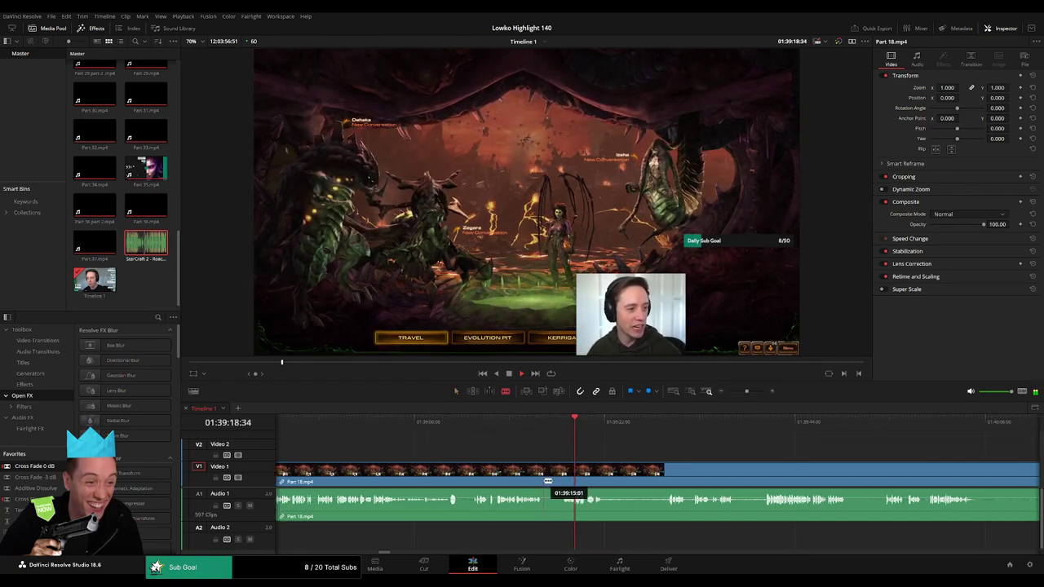
# Blade out a short unwanted moment in the StarCraft 2 scene and ripple delete it
pyautogui.click(545, 481)
pyautogui.click(560, 482)
pyautogui.press('a')
pyautogui.click(556, 479)
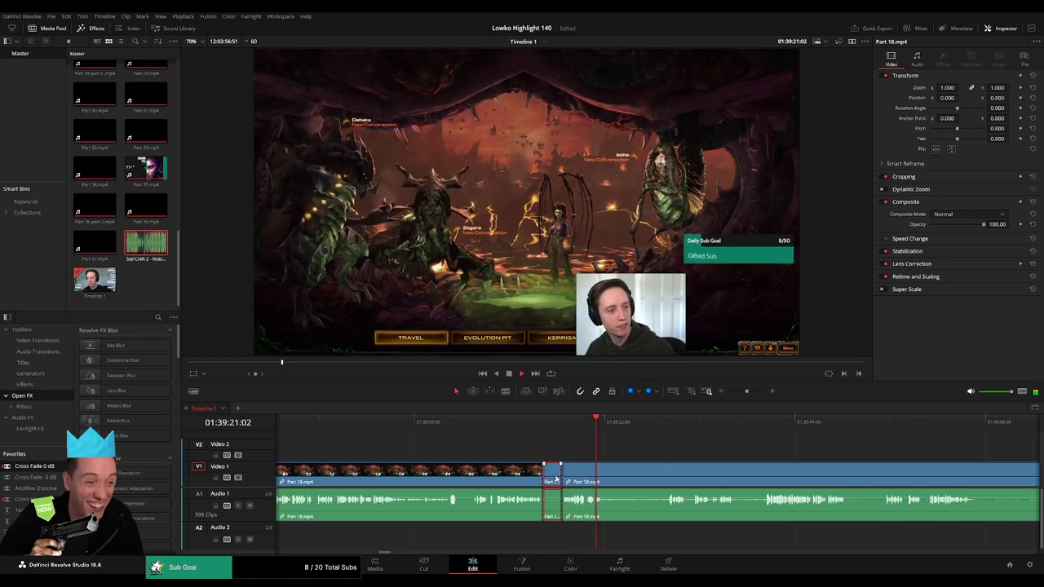
pyautogui.press('Delete')
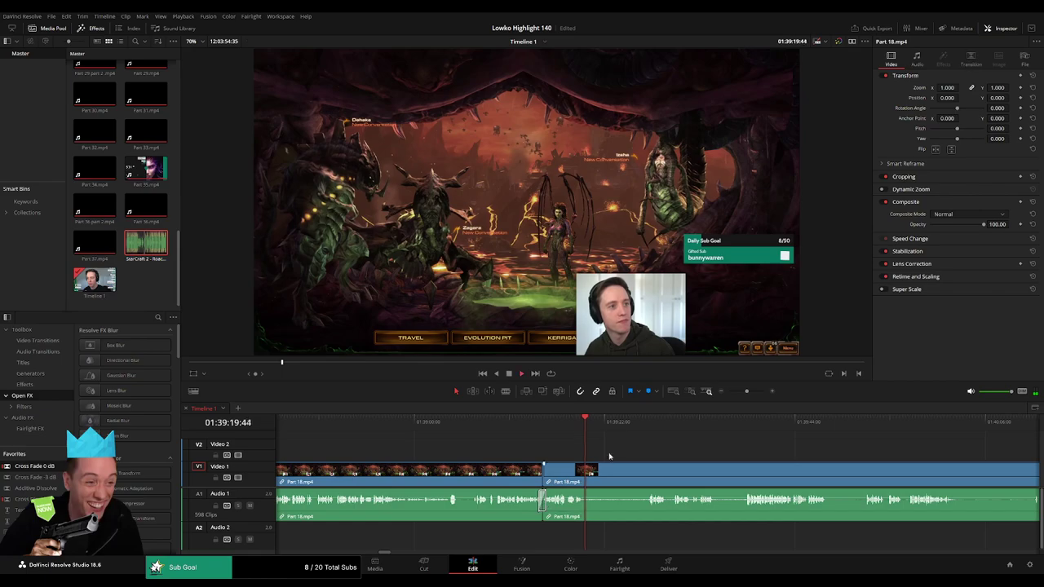
pyautogui.moveTo(610, 422); pyautogui.dragTo(643, 422)
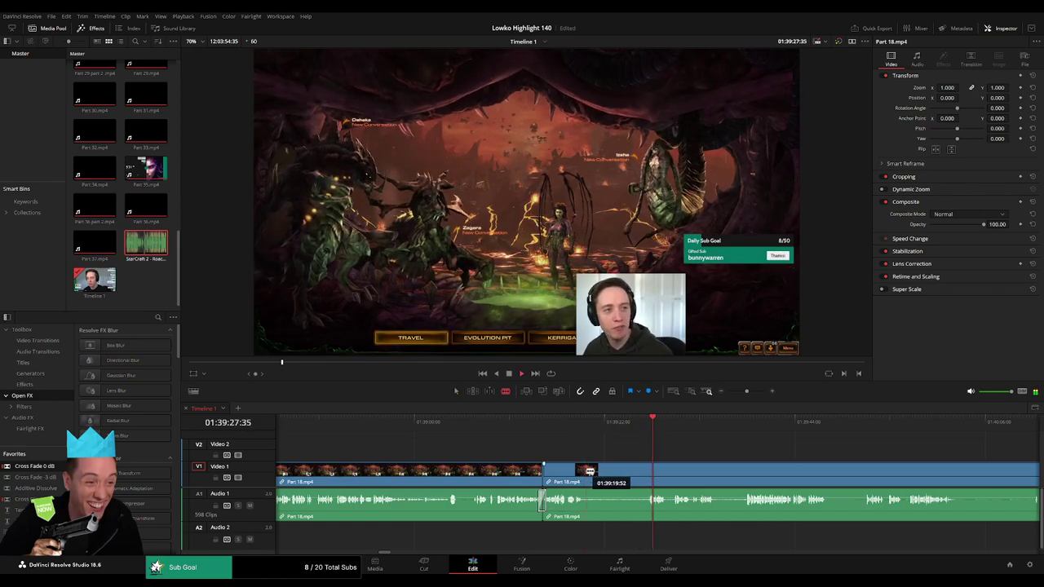
# Trim the neighbouring clip edges and close the leftover gap
pyautogui.moveTo(588, 471)
pyautogui.mouseDown()
pyautogui.moveTo(636, 474)
pyautogui.moveTo(621, 474)
pyautogui.mouseUp()
pyautogui.press('space')
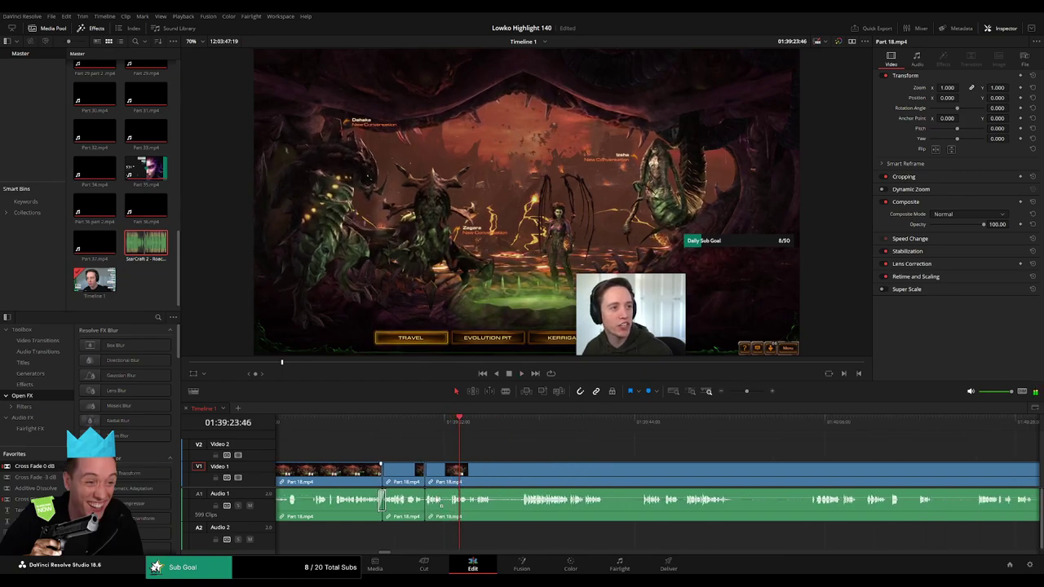
pyautogui.hscroll(2, 444, 448)
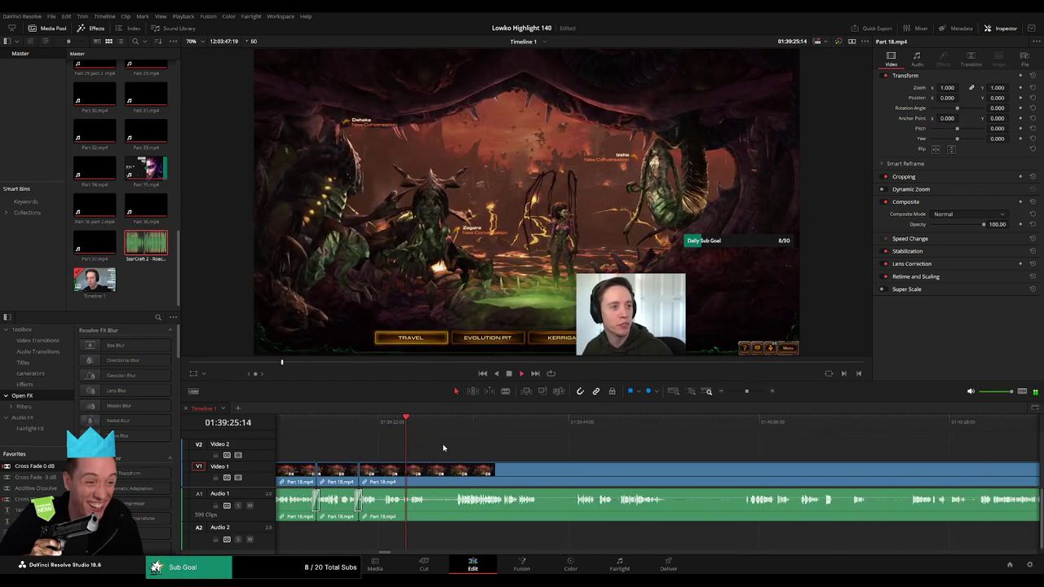
pyautogui.moveTo(494, 471); pyautogui.dragTo(458, 471)
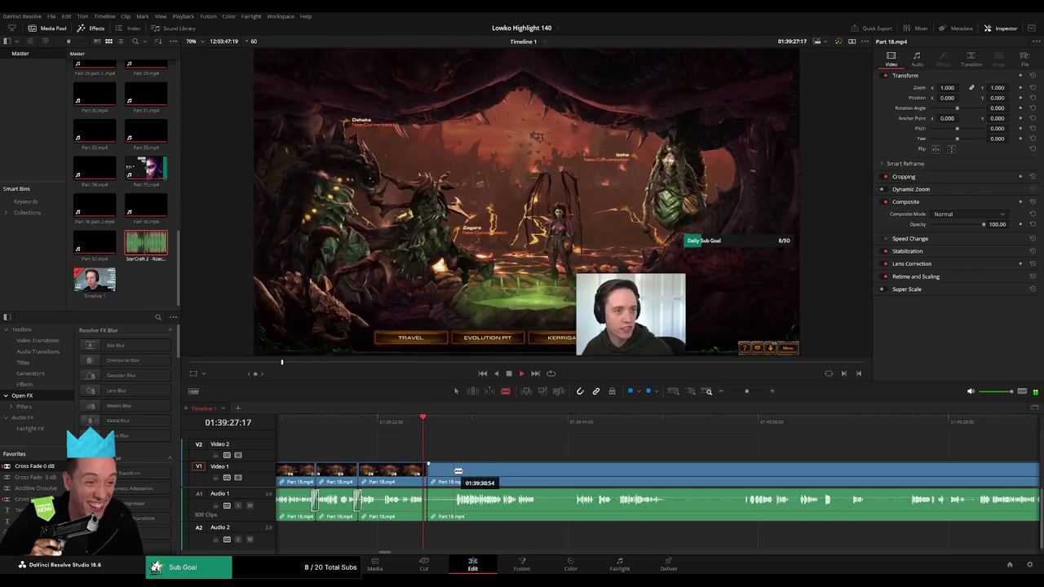
pyautogui.moveTo(458, 472); pyautogui.dragTo(539, 473)
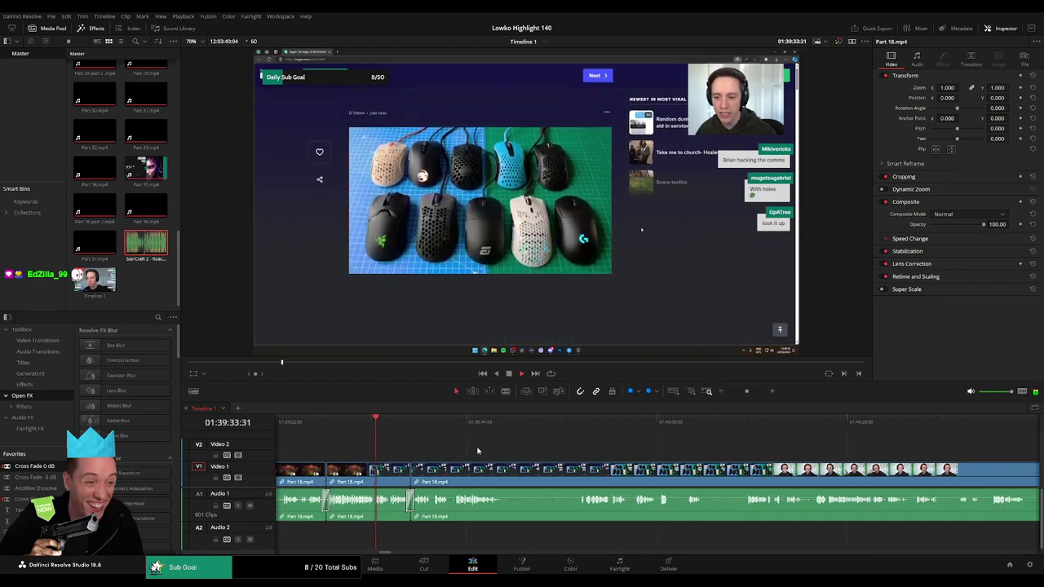
# Recheck the last cut, then blade out and ripple-delete an unwanted section of Part 18
pyautogui.moveTo(750, 392); pyautogui.dragTo(753, 392)
pyautogui.hotkey('ctrl', 't')
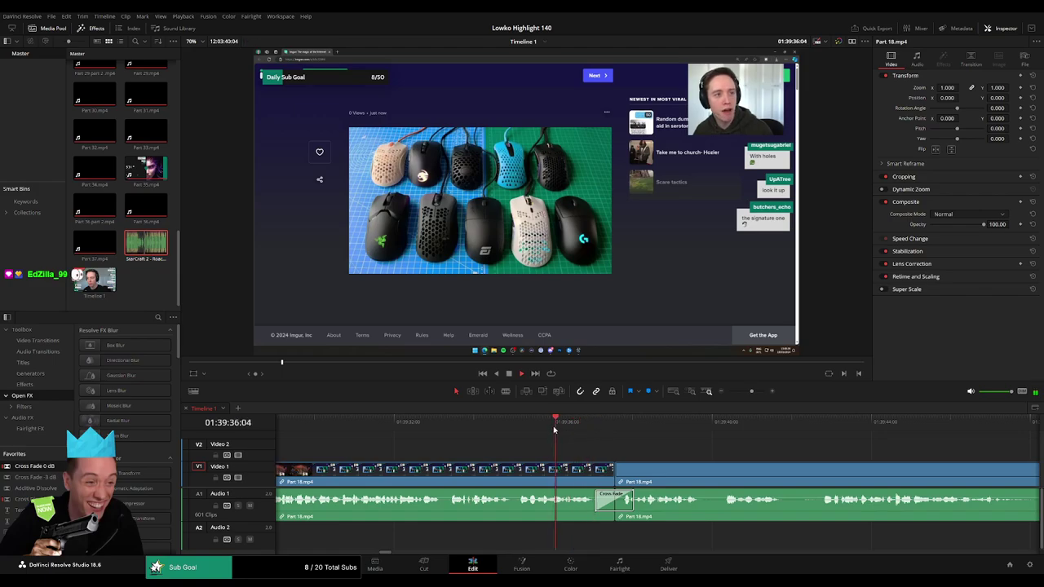
pyautogui.click(550, 429)
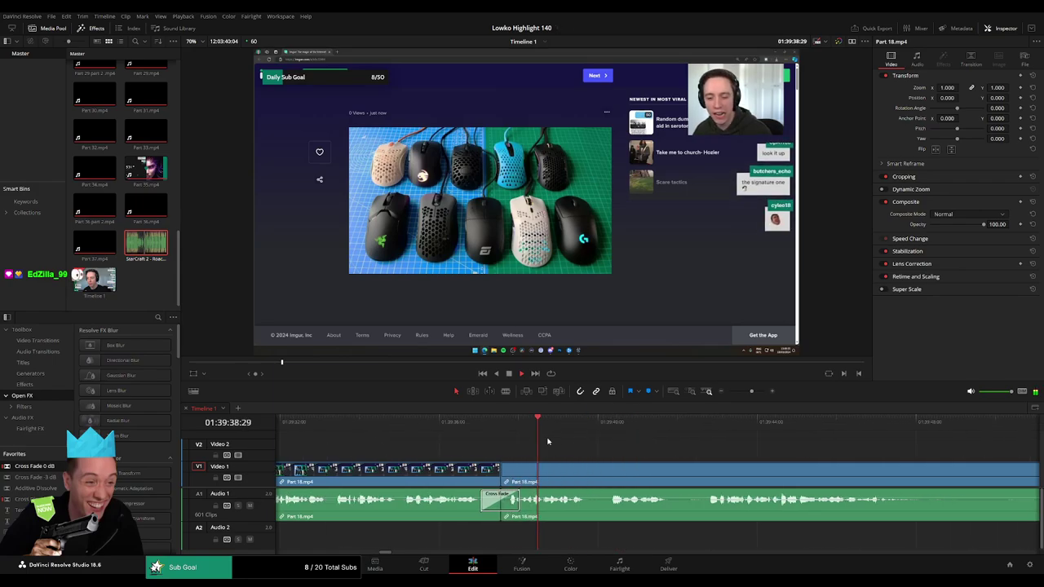
pyautogui.moveTo(752, 391); pyautogui.dragTo(750, 393)
pyautogui.hscroll(3, 534, 437)
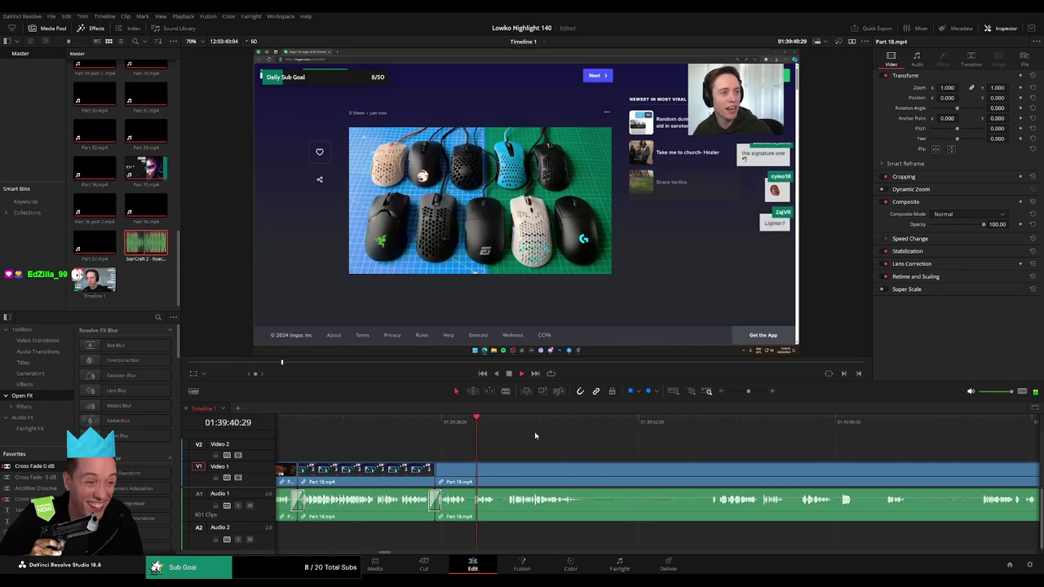
pyautogui.hscroll(2, 571, 452)
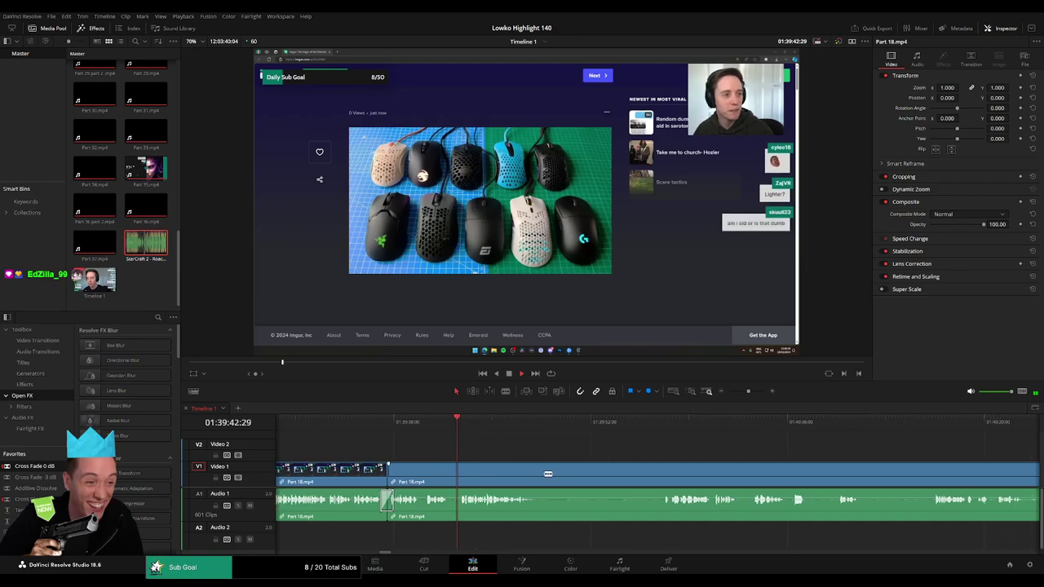
pyautogui.press('b')
pyautogui.click(543, 471)
pyautogui.click(662, 471)
pyautogui.press('a')
pyautogui.click(604, 471)
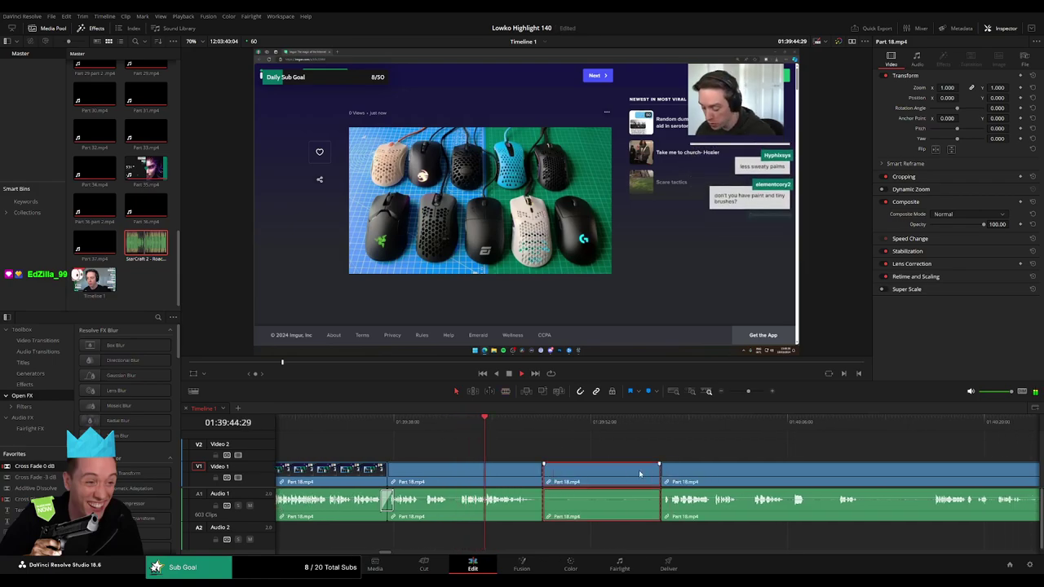
pyautogui.press('Delete')
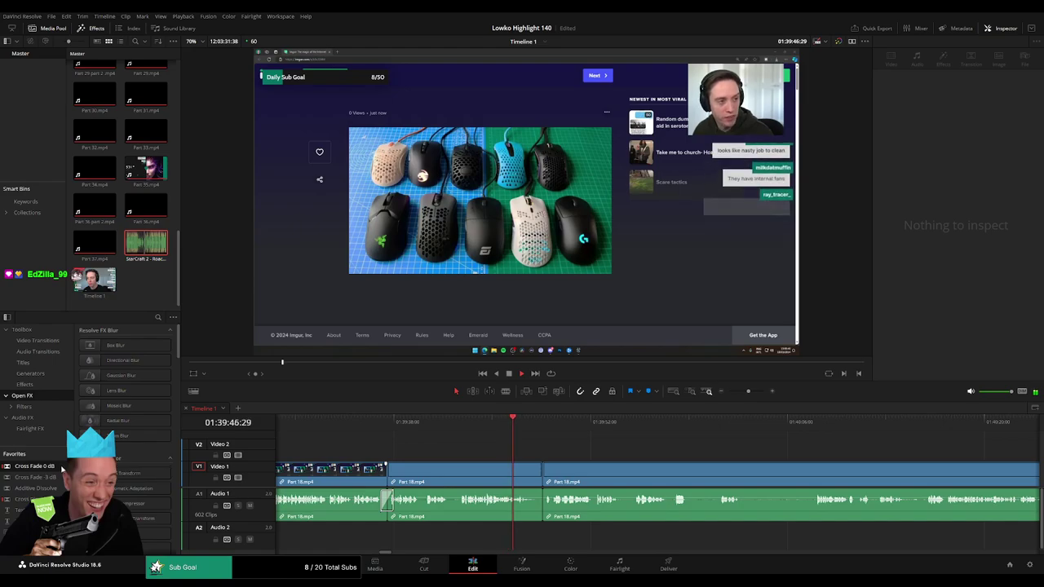
# Further along, blade out and ripple-delete a second unwanted section of the Part 18 footage
pyautogui.click(528, 489)
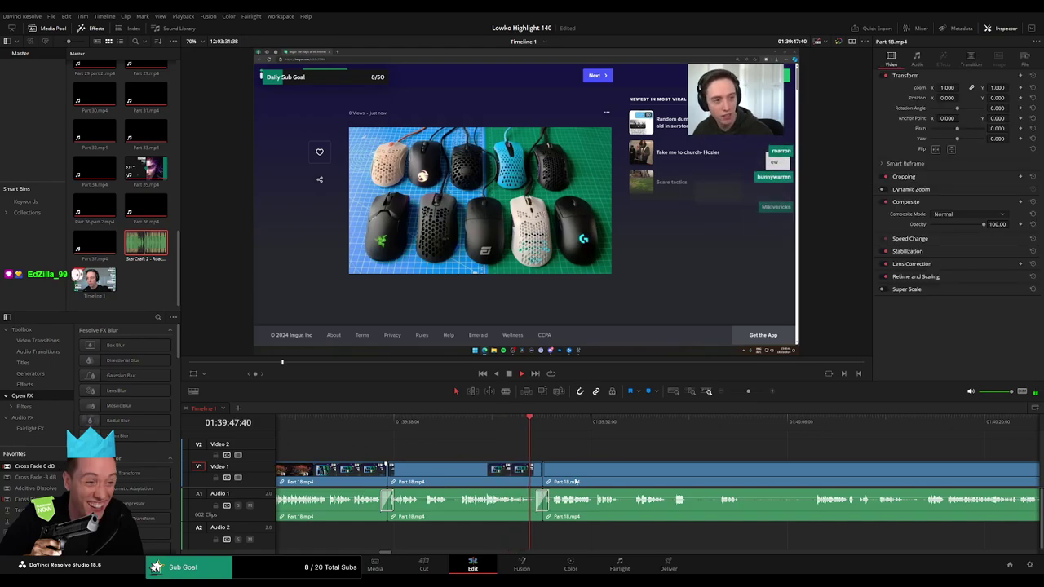
pyautogui.hscroll(3, 510, 449)
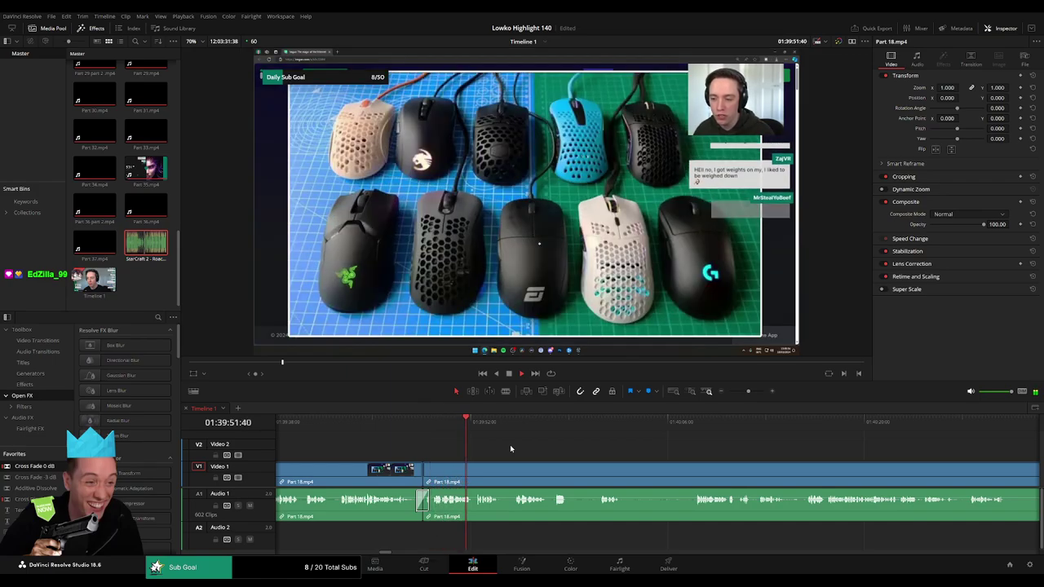
pyautogui.hscroll(2, 450, 441)
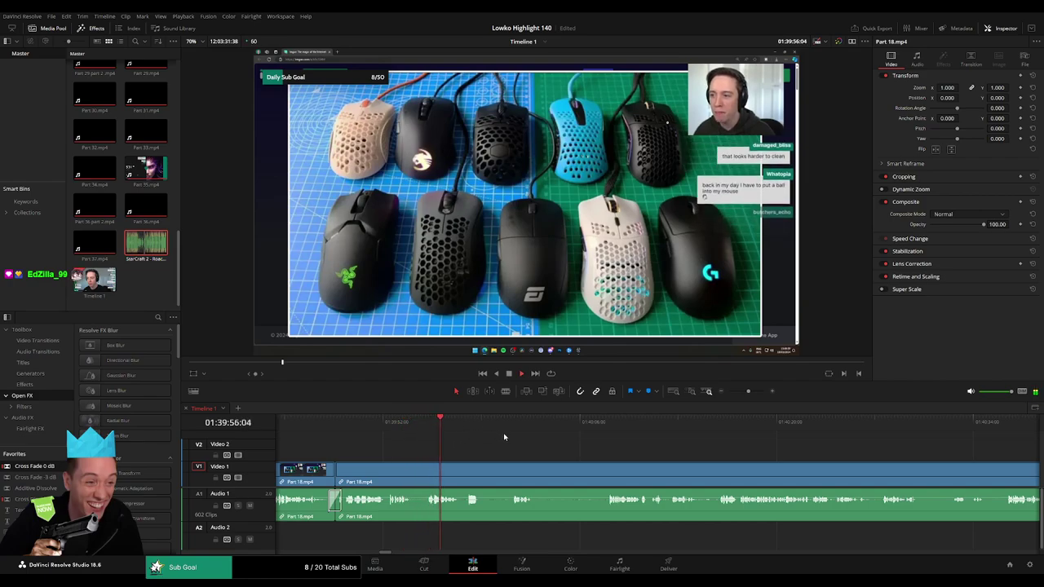
pyautogui.hscroll(2, 489, 441)
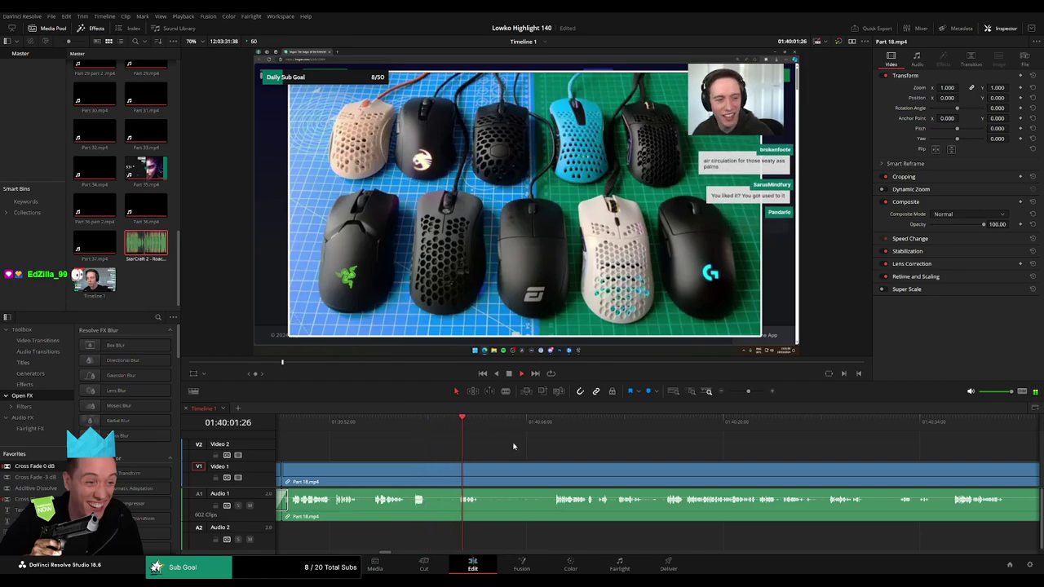
pyautogui.hscroll(2, 455, 444)
pyautogui.press('b')
pyautogui.click(425, 482)
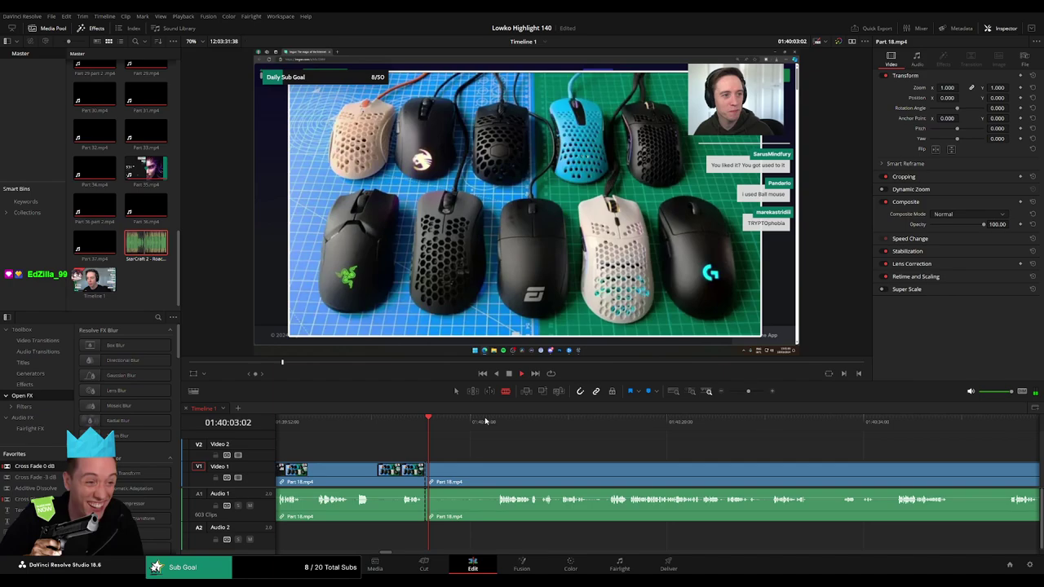
pyautogui.click(502, 478)
pyautogui.press('a')
pyautogui.click(479, 477)
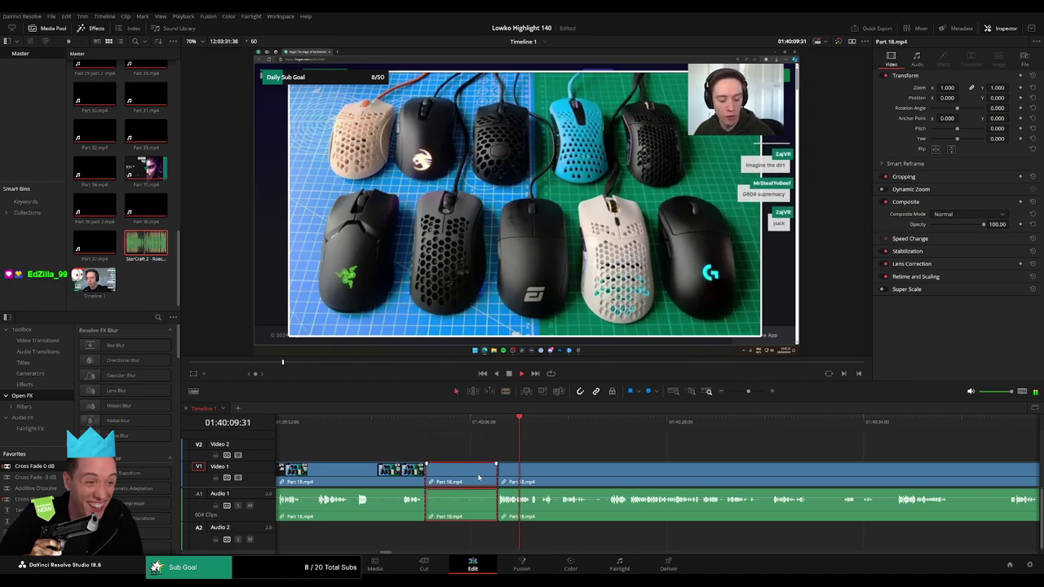
pyautogui.press('Delete')
# Review the new join and stop playback at the next moment to cut
pyautogui.click(428, 423)
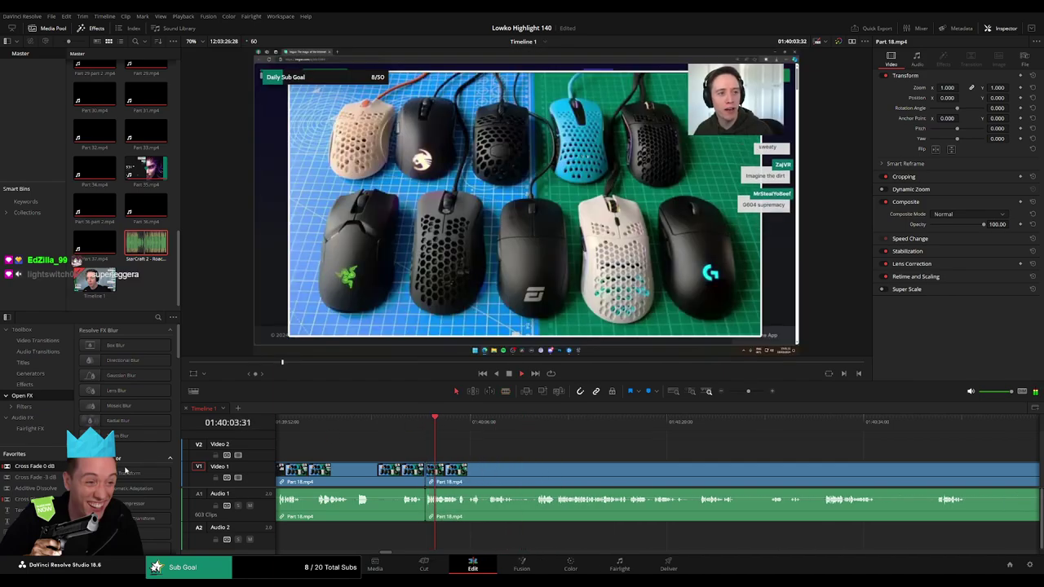
pyautogui.click(424, 423)
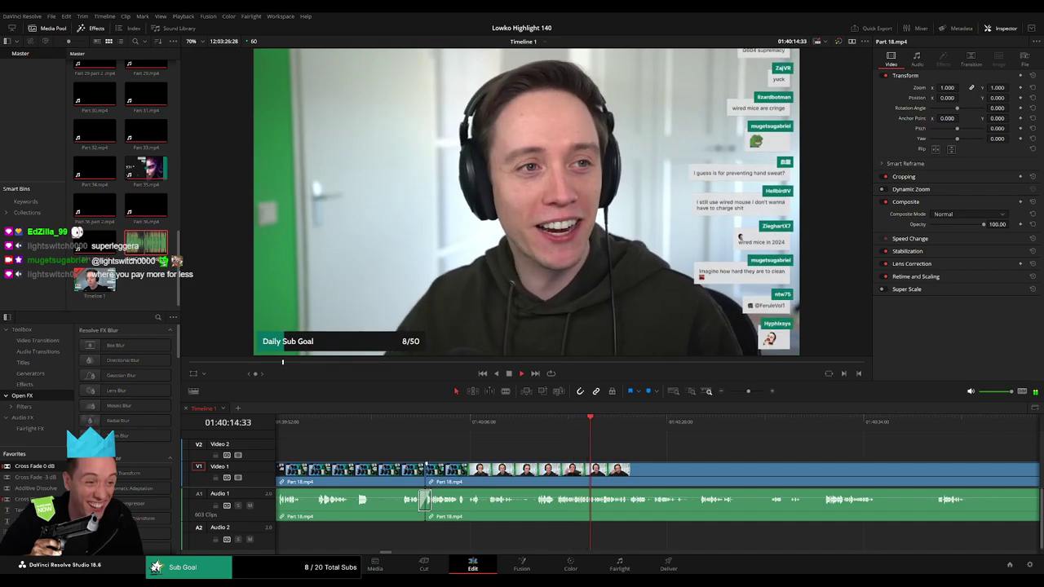
pyautogui.click(539, 421)
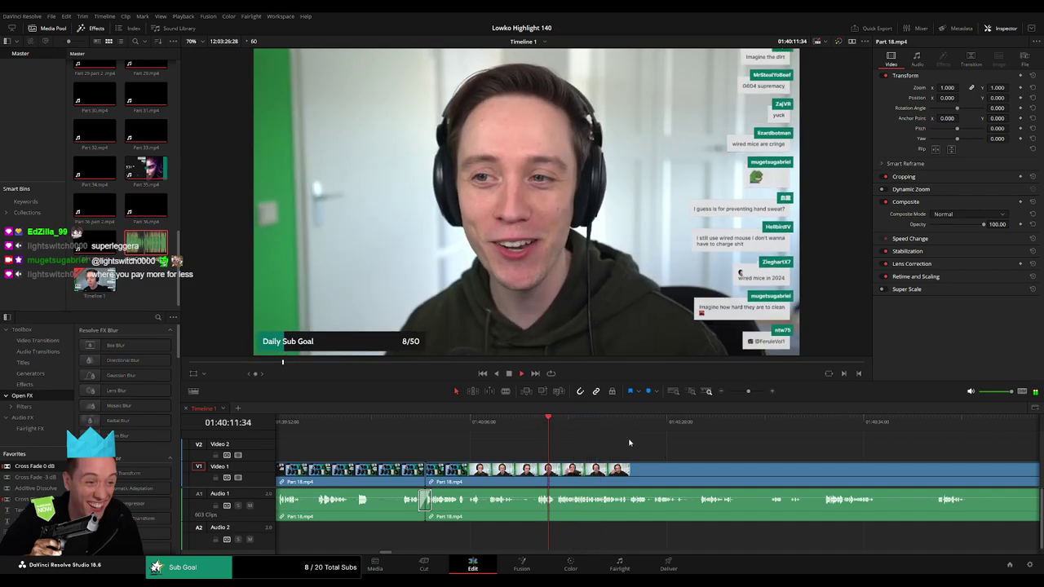
pyautogui.moveTo(747, 391); pyautogui.dragTo(753, 391)
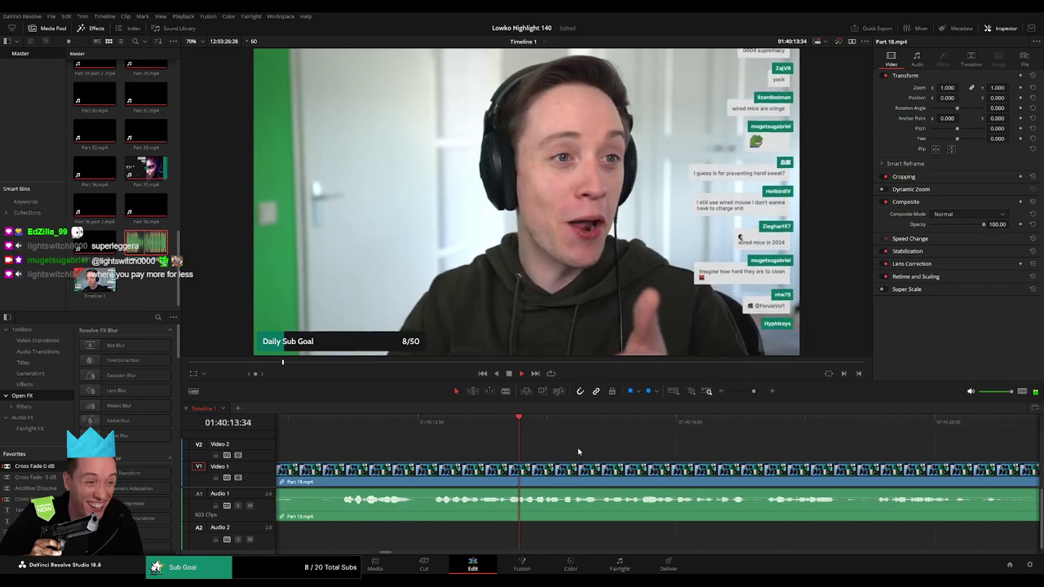
pyautogui.click(452, 421)
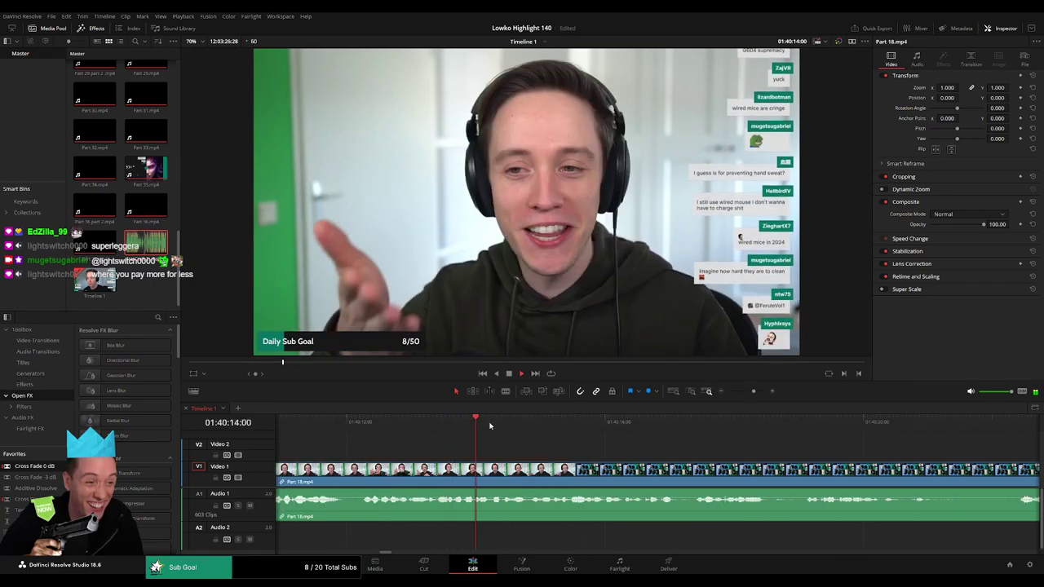
pyautogui.press('space')
# Blade the stream clip twice around the playhead to isolate a short piece
pyautogui.press('b')
pyautogui.click(489, 470)
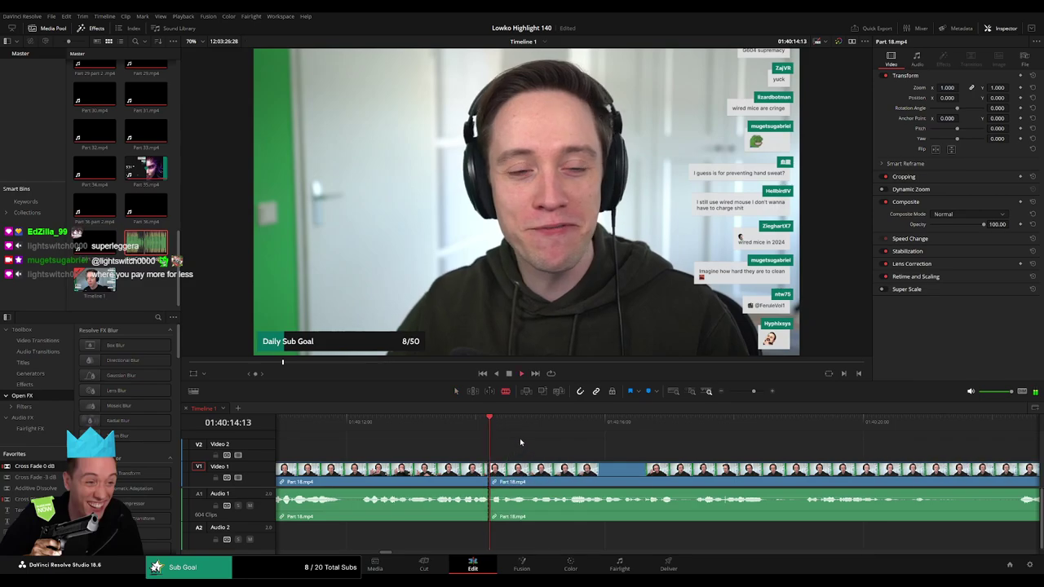
pyautogui.press('space')
pyautogui.click(503, 501)
pyautogui.press('a')
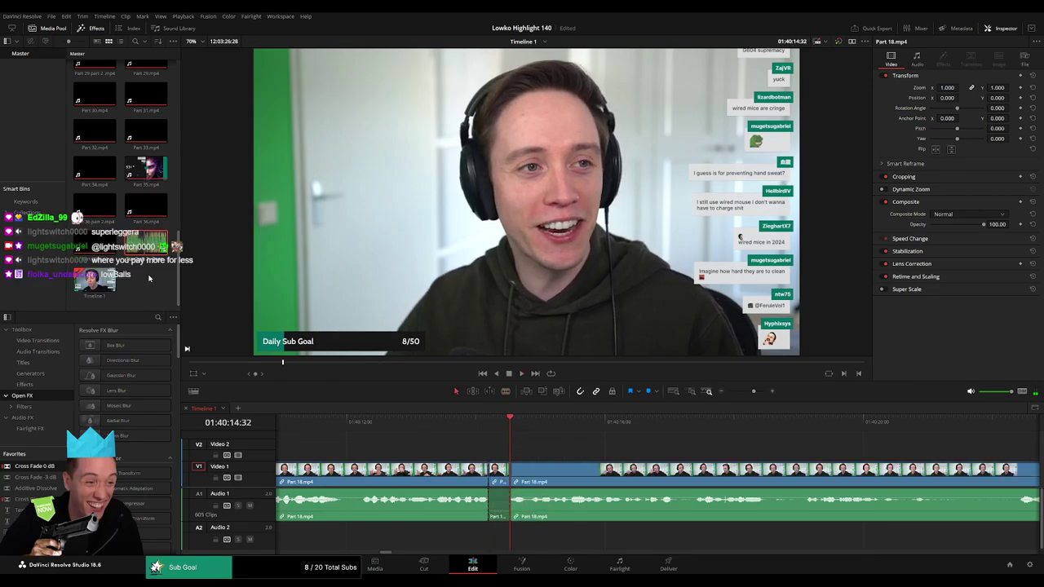
# Place StarCraft 2 - Roach Quotes.mp3 on Audio 2 under that piece and play it back
pyautogui.moveTo(95, 131)
pyautogui.mouseDown()
pyautogui.moveTo(476, 534)
pyautogui.moveTo(509, 534)
pyautogui.mouseUp()
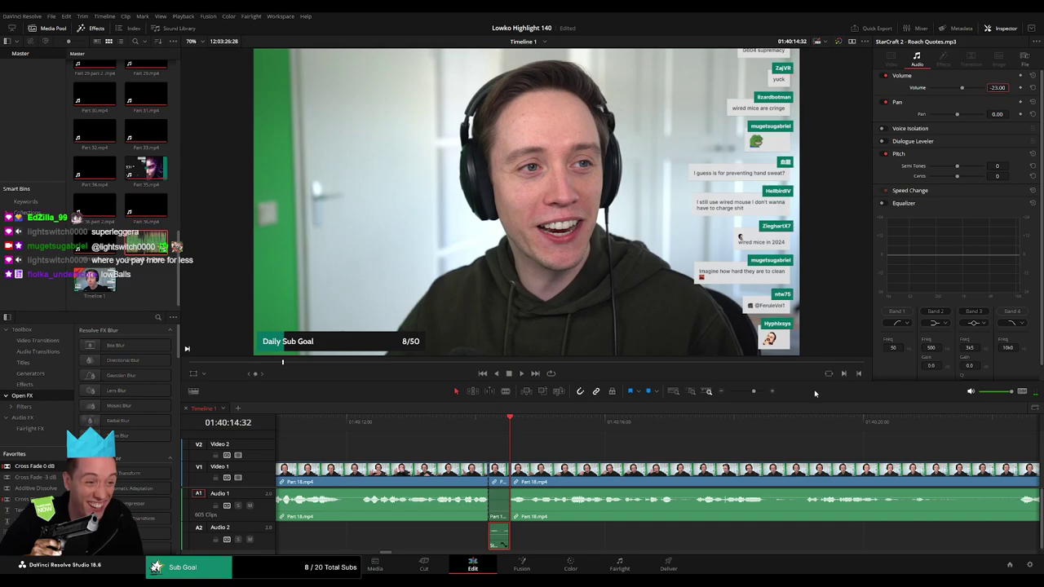
pyautogui.moveTo(753, 391); pyautogui.dragTo(746, 392)
pyautogui.click(678, 449)
pyautogui.press('space')
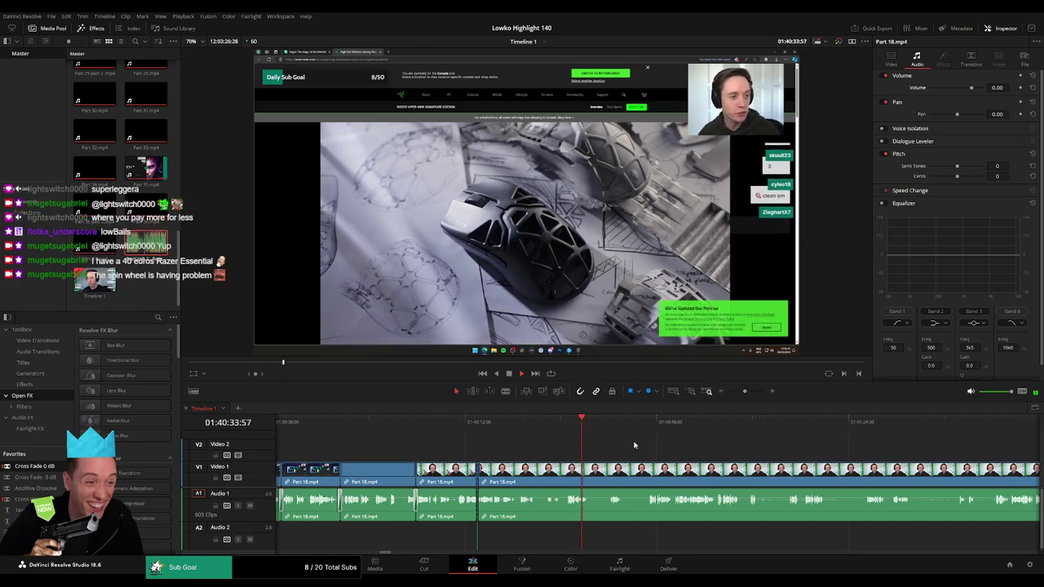
# Blade Part 18 at the playhead and at the section's end, then rewatch the webcam moment
pyautogui.scroll(2, 501, 455)
pyautogui.hotkey('ctrl', 'b')
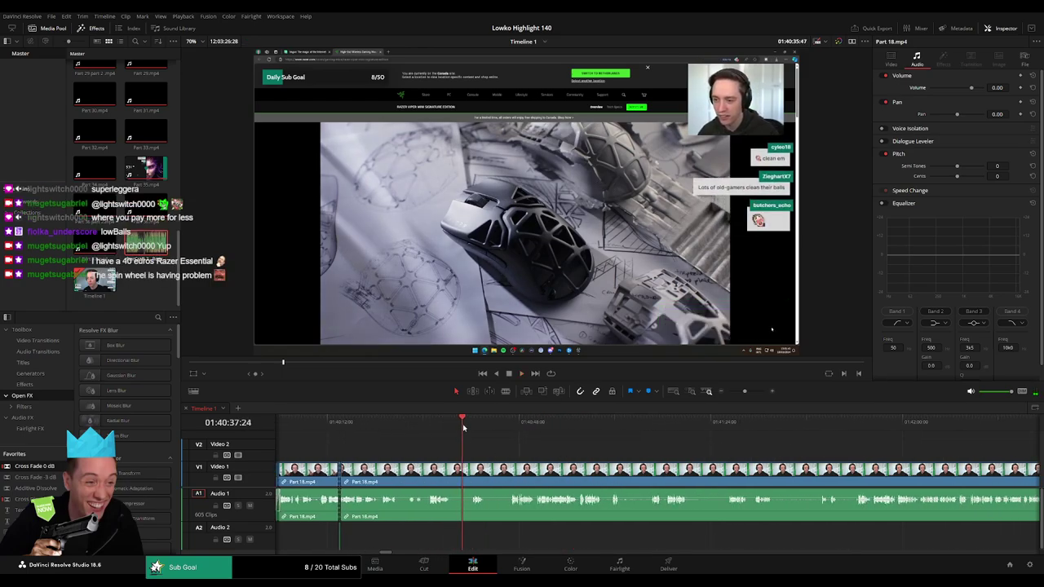
pyautogui.press('b')
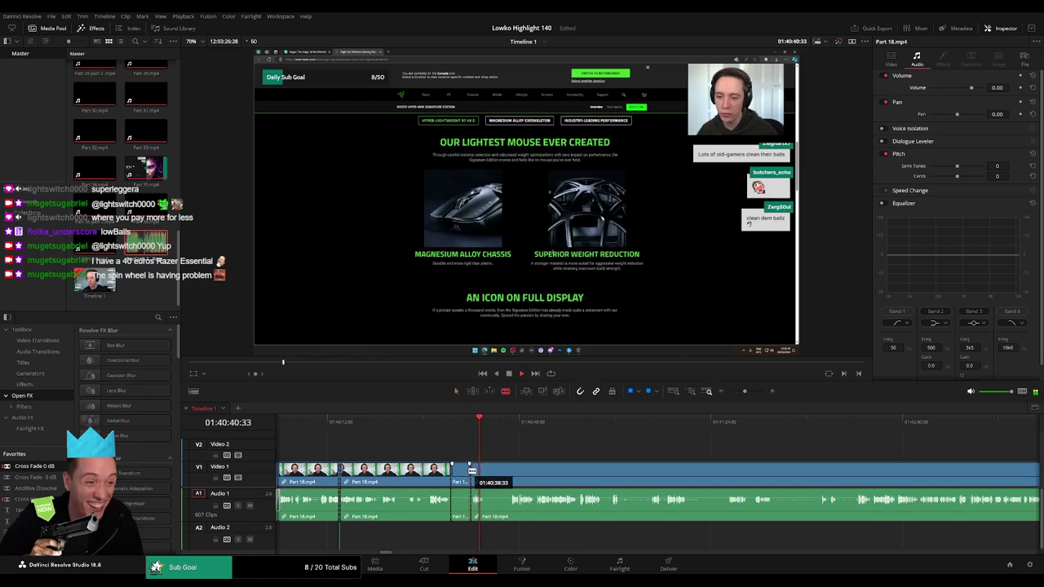
pyautogui.click(468, 472)
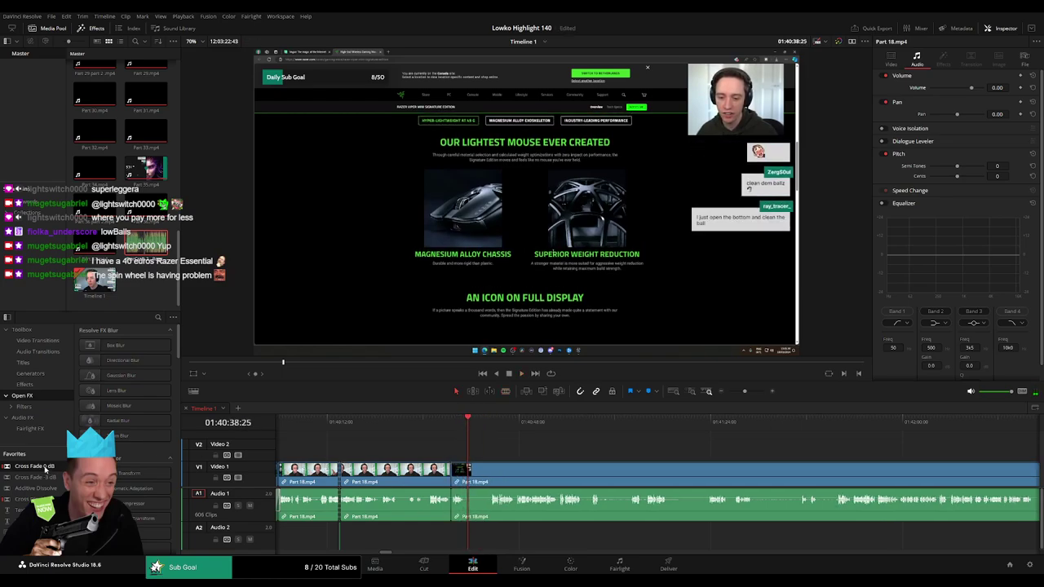
pyautogui.click(489, 434)
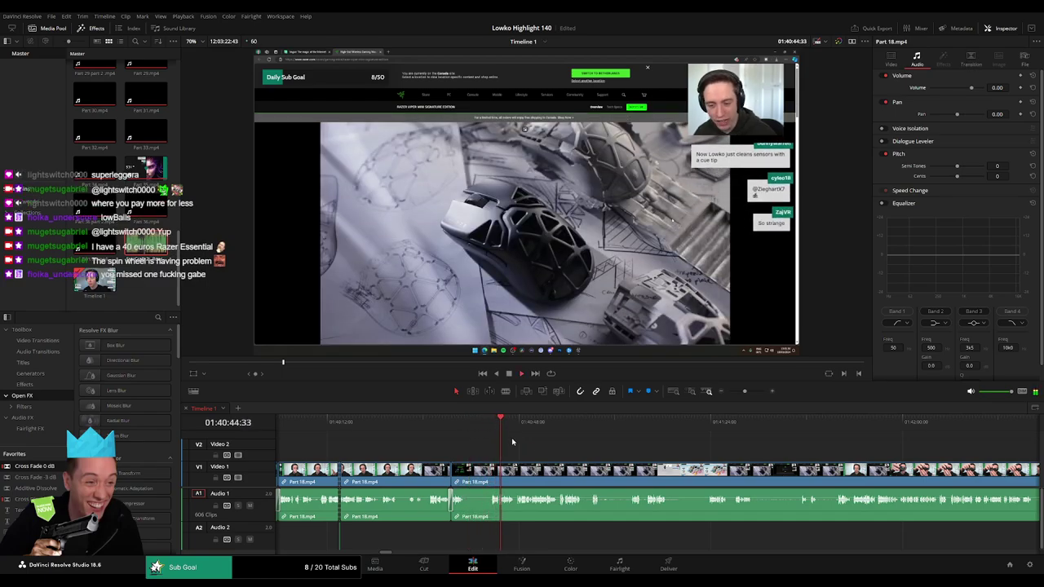
pyautogui.click(344, 422)
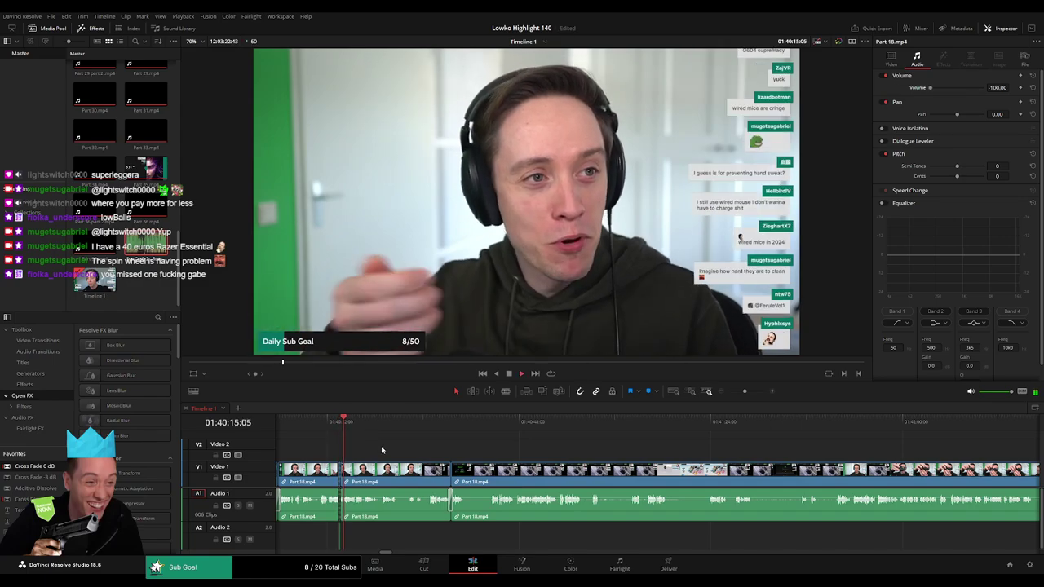
pyautogui.moveTo(744, 390); pyautogui.dragTo(754, 390)
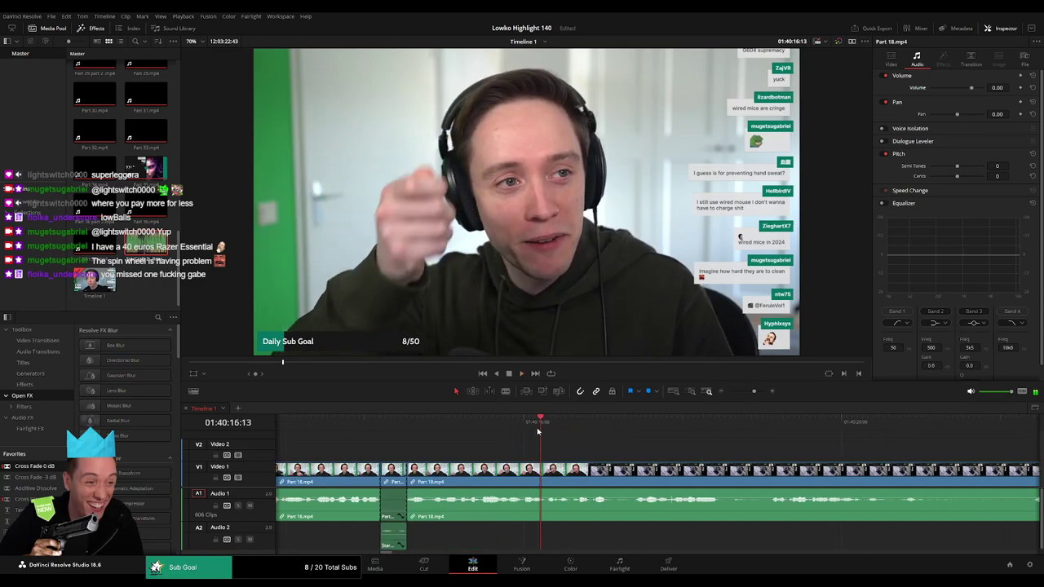
pyautogui.click(486, 423)
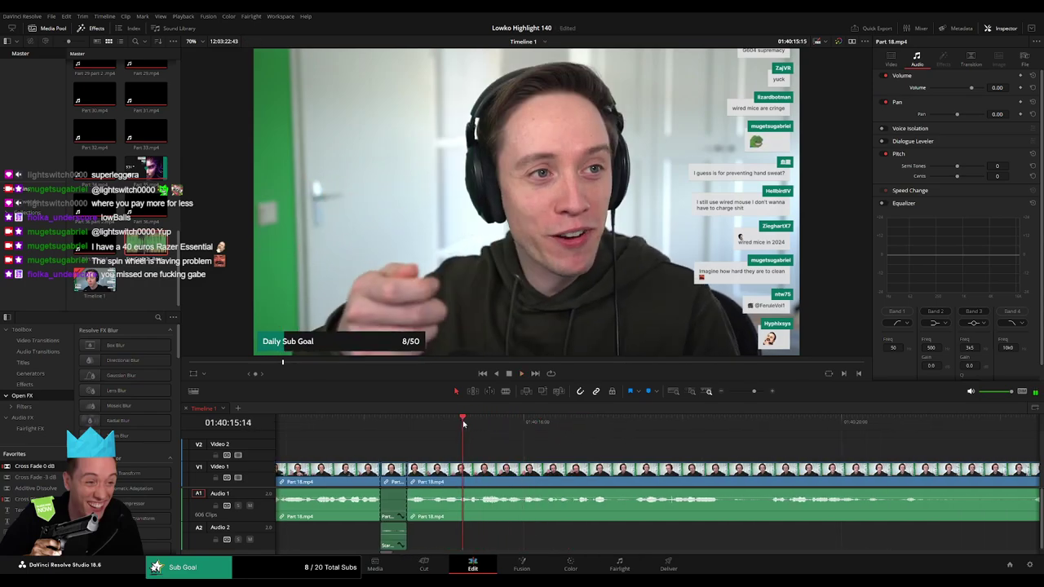
# Isolate a short piece and lay another Roach Quotes clip on Audio 2 beneath it, then review
pyautogui.press('b')
pyautogui.click(523, 470)
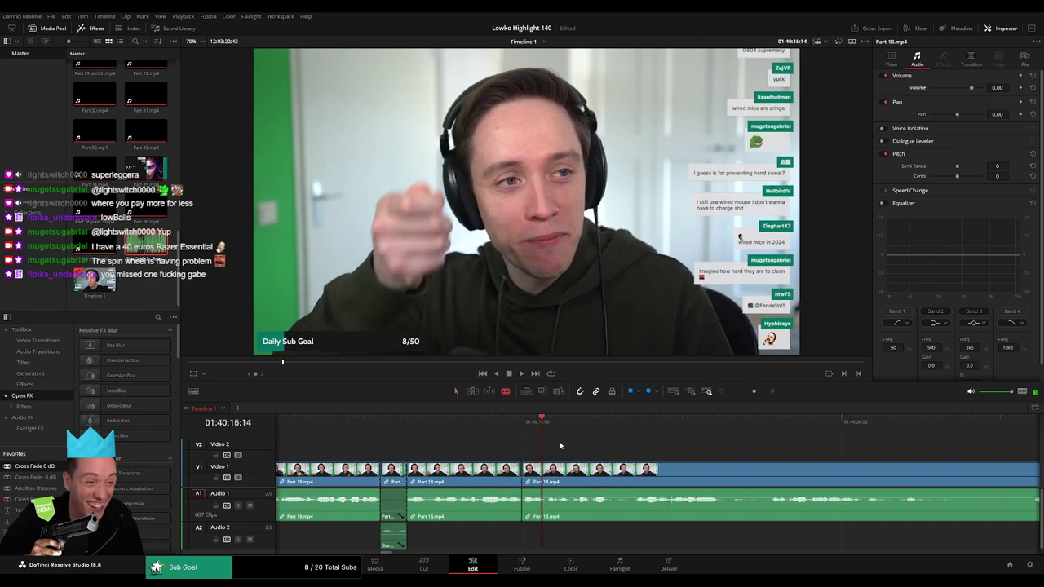
pyautogui.click(548, 470)
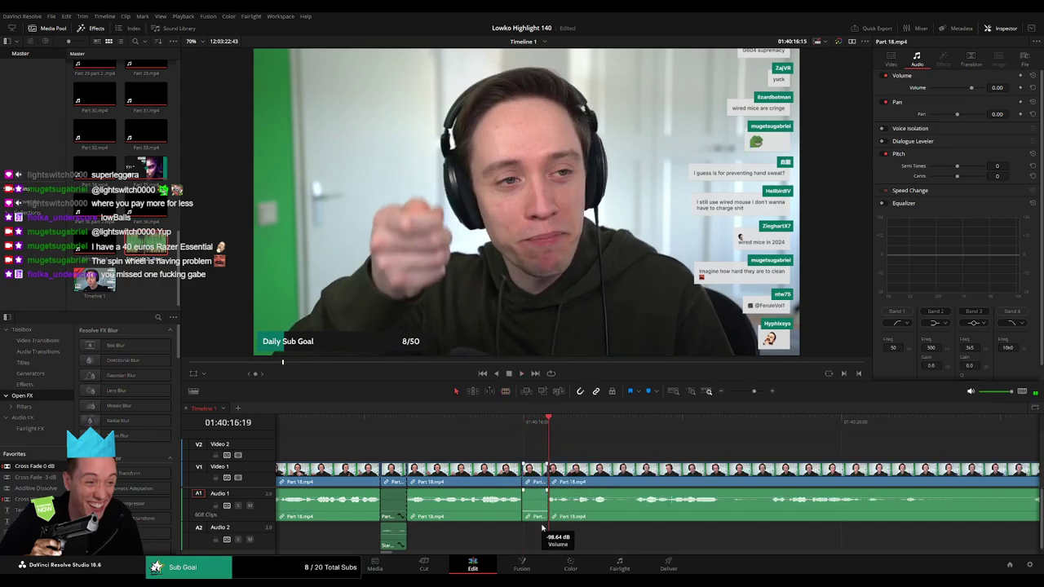
pyautogui.moveTo(550, 531)
pyautogui.mouseDown()
pyautogui.moveTo(529, 535)
pyautogui.moveTo(539, 541)
pyautogui.mouseUp()
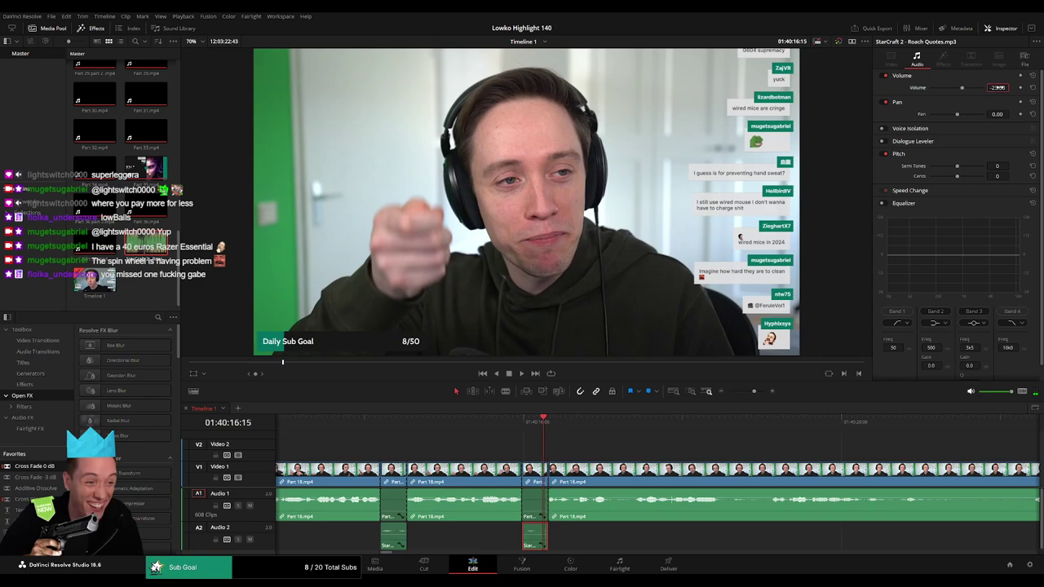
pyautogui.press('space')
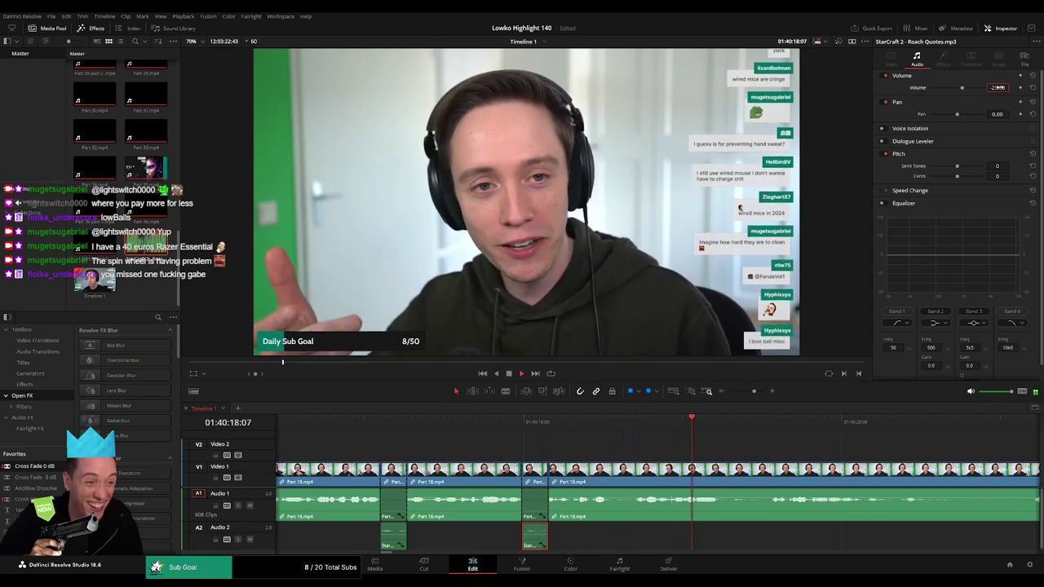
pyautogui.click(835, 443)
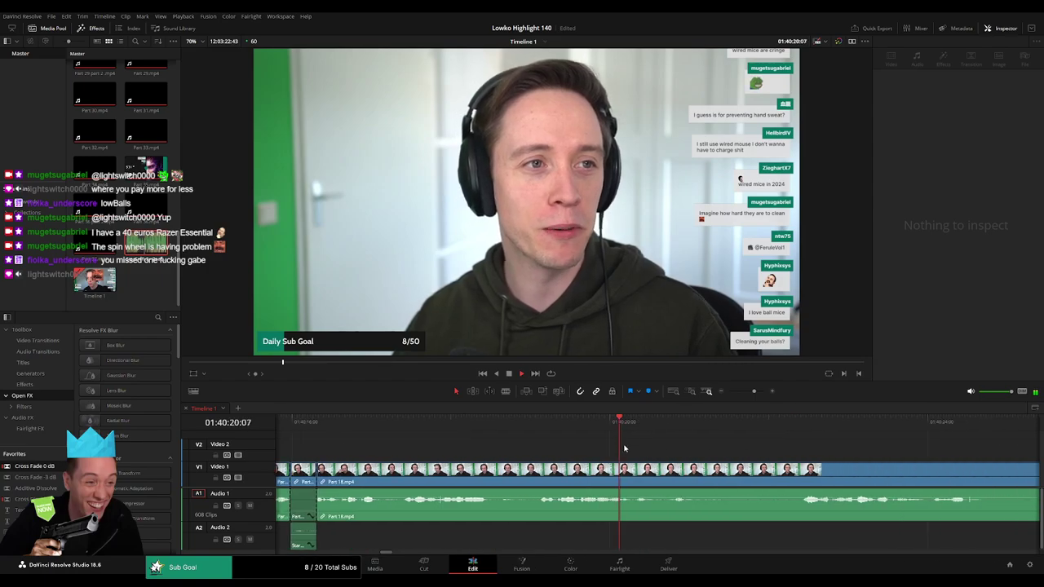
pyautogui.moveTo(754, 391); pyautogui.dragTo(749, 391)
pyautogui.press('space')
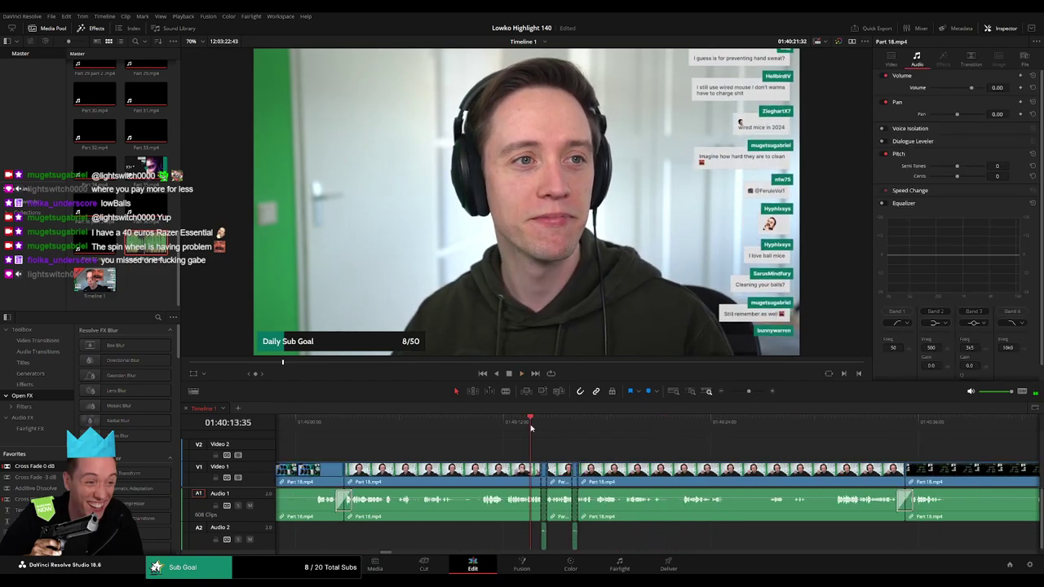
# Review the footage, then cut out an unwanted part and ripple-delete it
pyautogui.press('space')
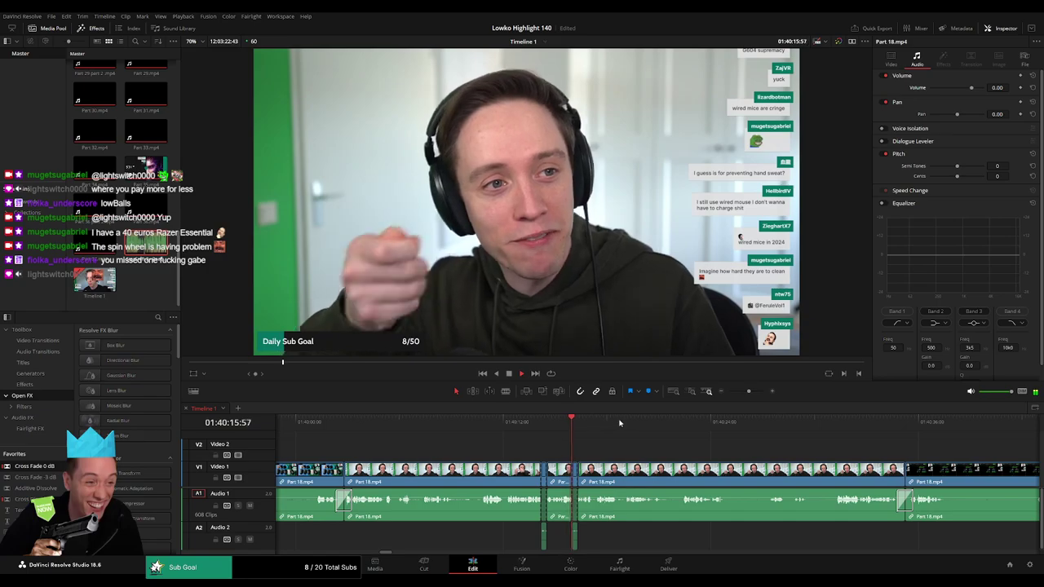
pyautogui.click(688, 422)
pyautogui.hscroll(3, 542, 449)
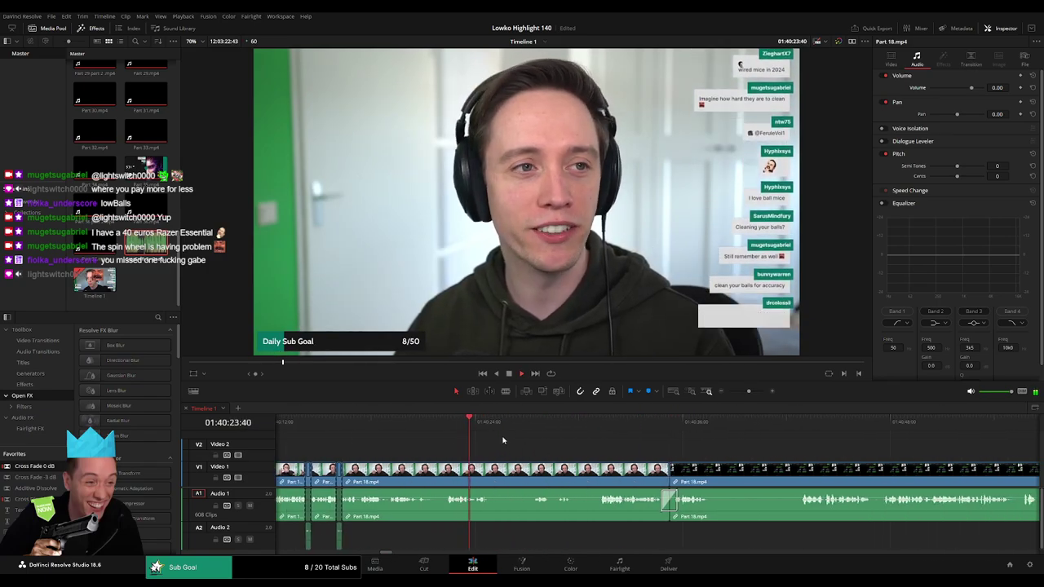
pyautogui.click(449, 436)
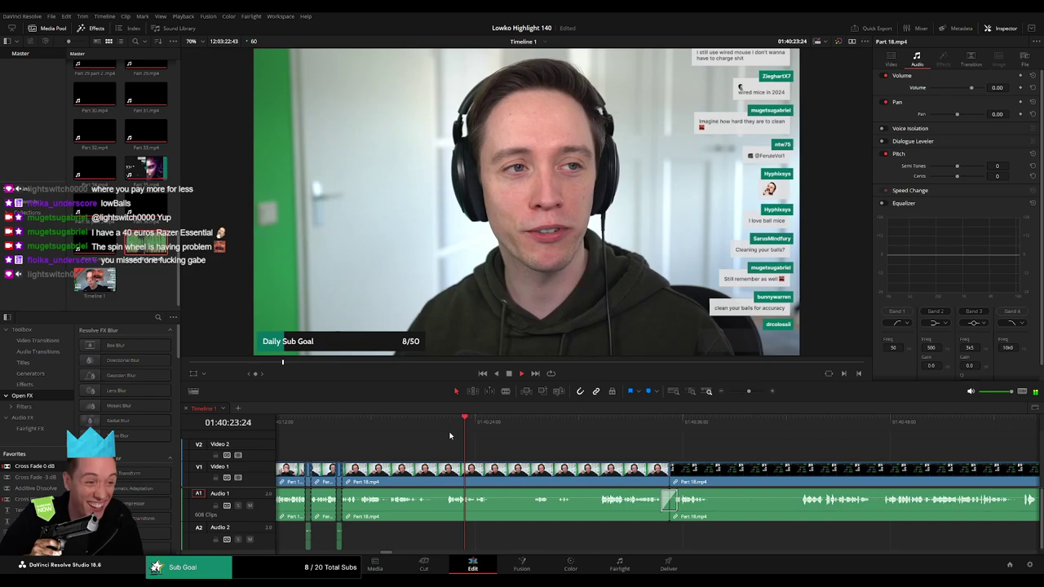
pyautogui.click(527, 424)
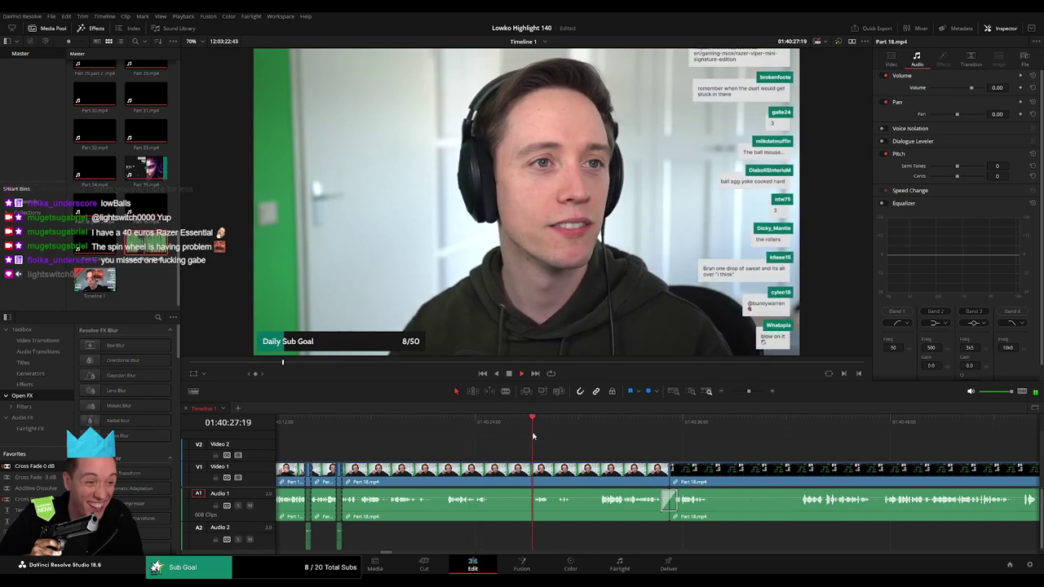
pyautogui.click(494, 482)
pyautogui.click(532, 475)
pyautogui.press('Delete')
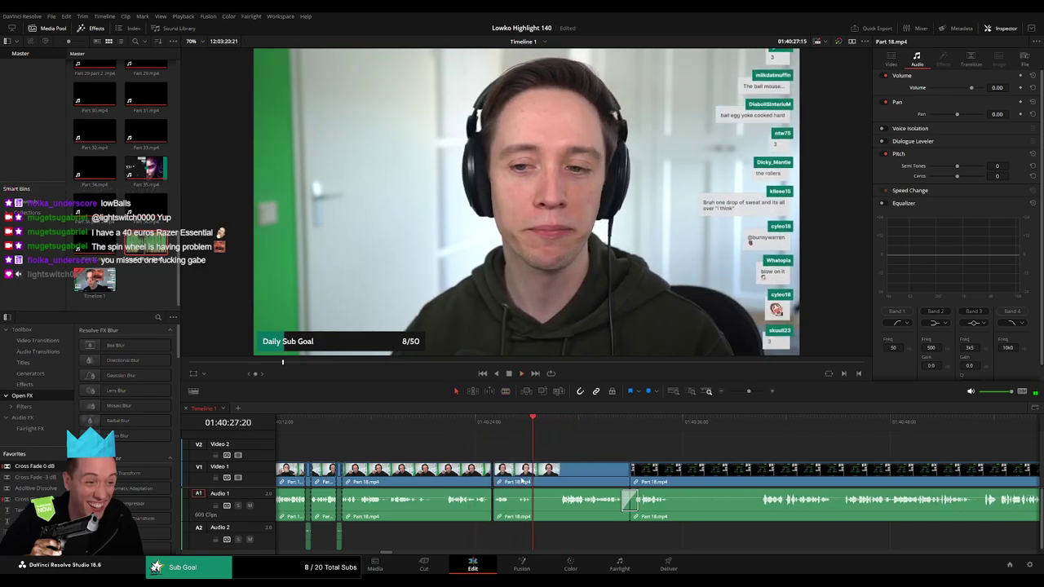
# Blade around another short unwanted piece and ripple-delete it
pyautogui.press('b')
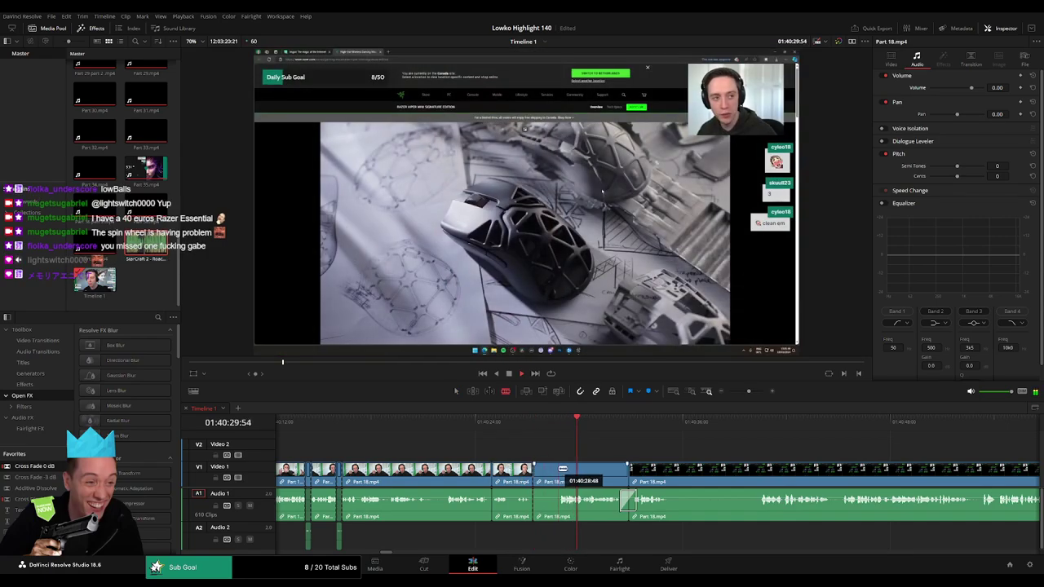
pyautogui.click(534, 486)
pyautogui.click(558, 479)
pyautogui.press('a')
pyautogui.click(547, 475)
pyautogui.press('Delete')
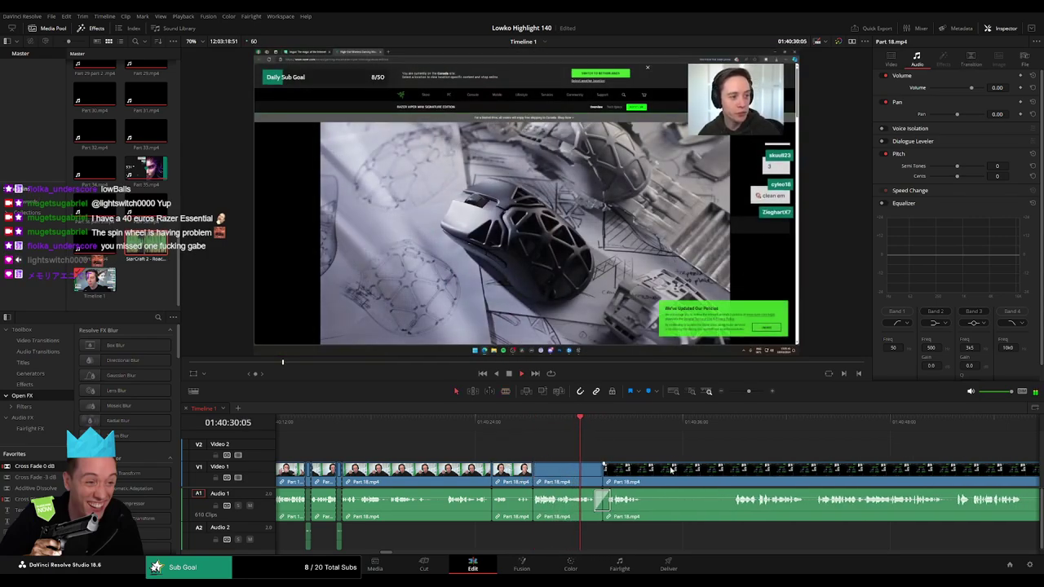
# Further on, remove two short pieces and trim a clip edge, closing every gap
pyautogui.hscroll(4, 508, 458)
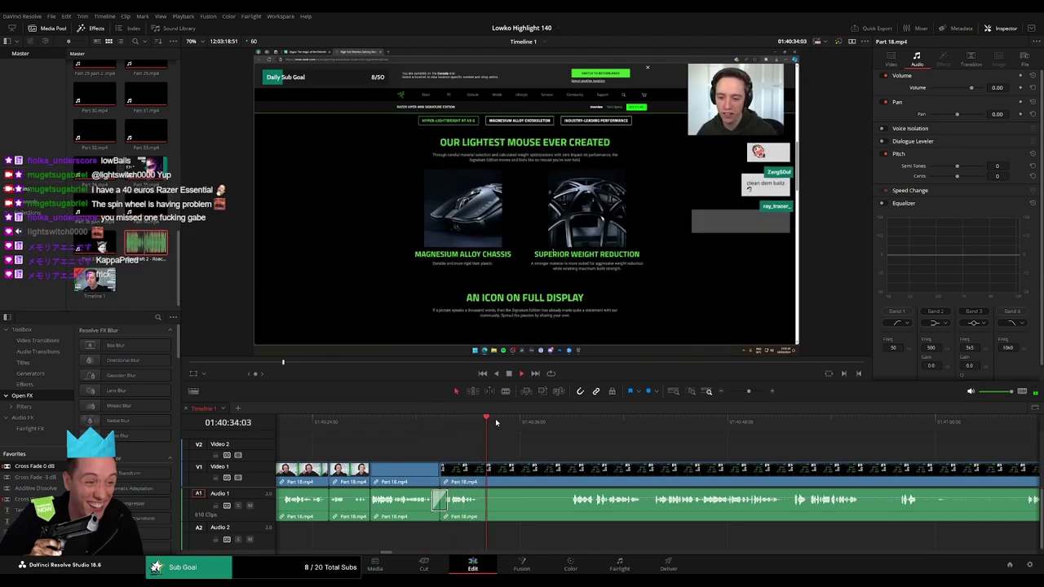
pyautogui.click(539, 422)
pyautogui.hscroll(4, 515, 450)
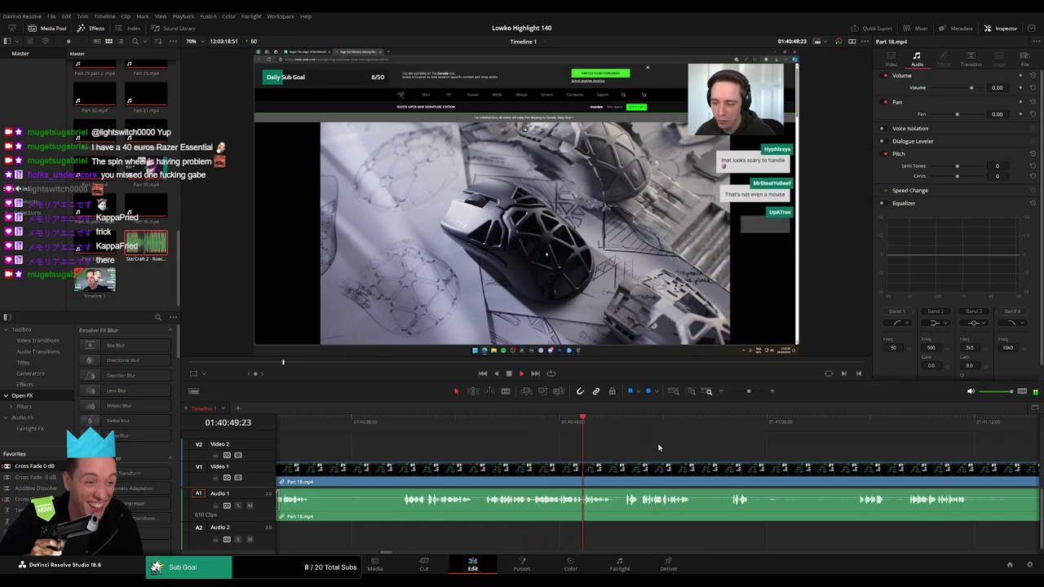
pyautogui.hscroll(3, 659, 447)
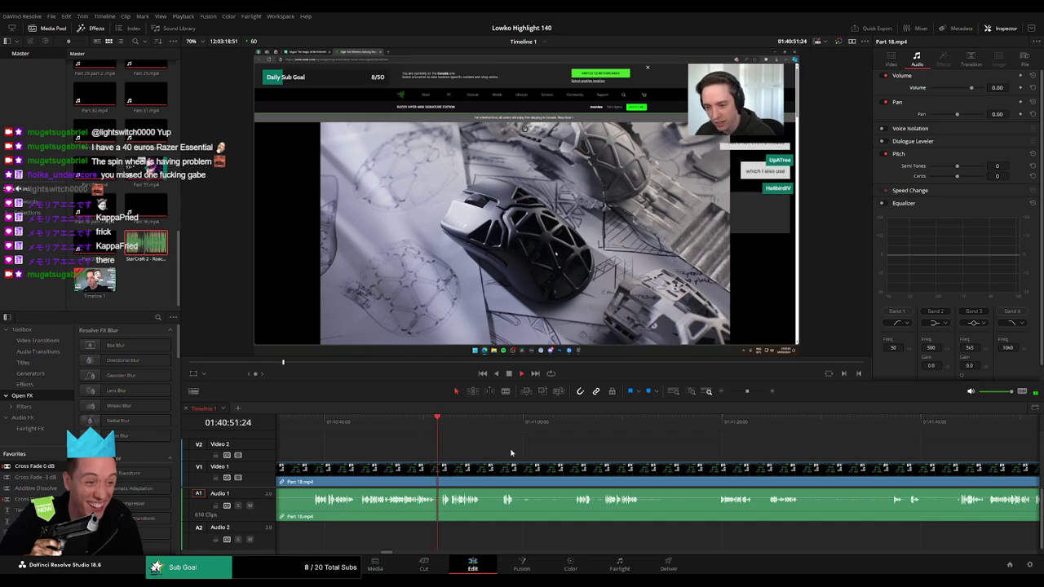
pyautogui.hscroll(1, 511, 452)
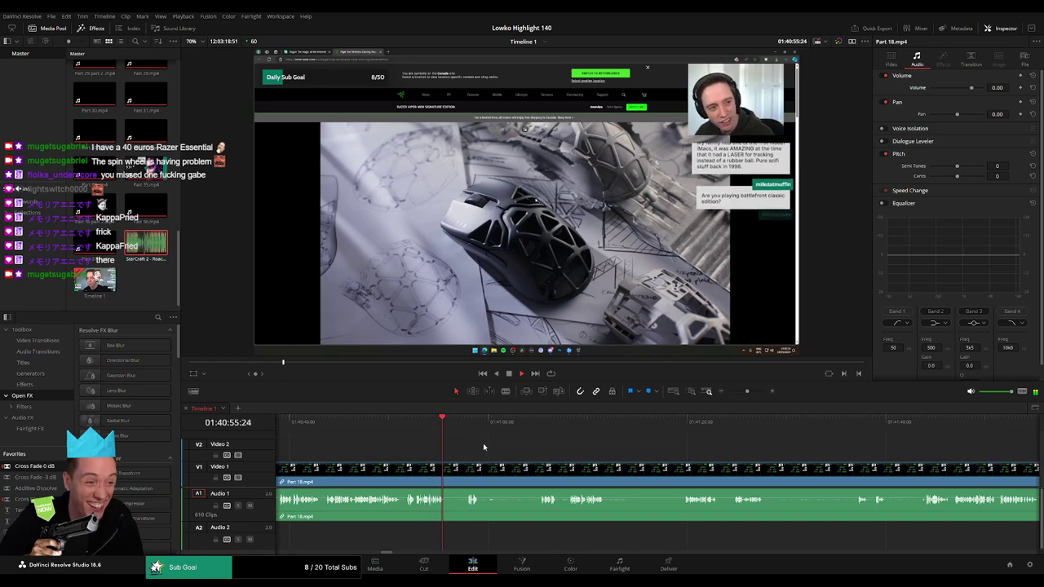
pyautogui.click(455, 423)
pyautogui.click(447, 476)
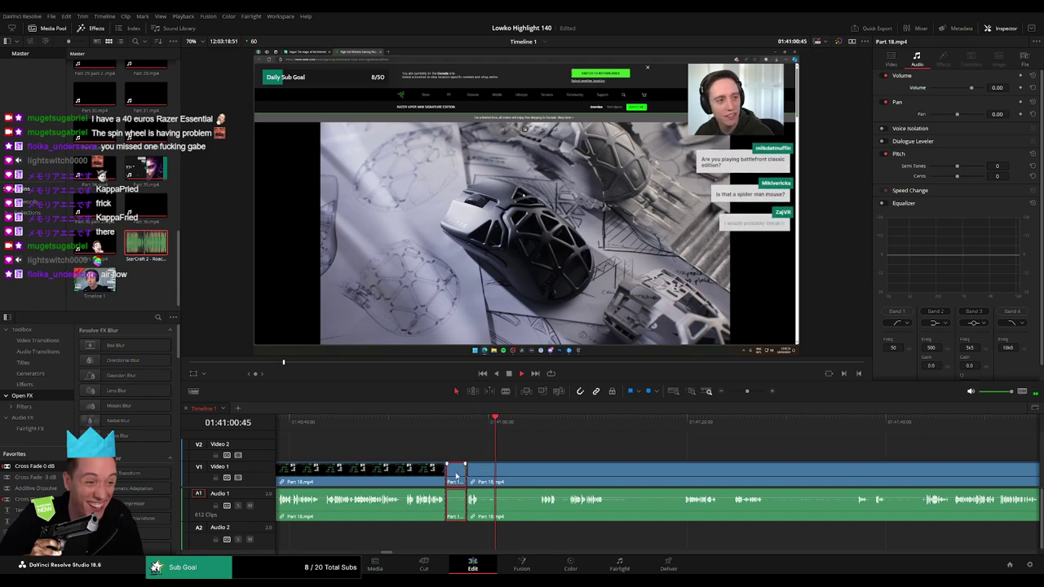
pyautogui.press('Delete')
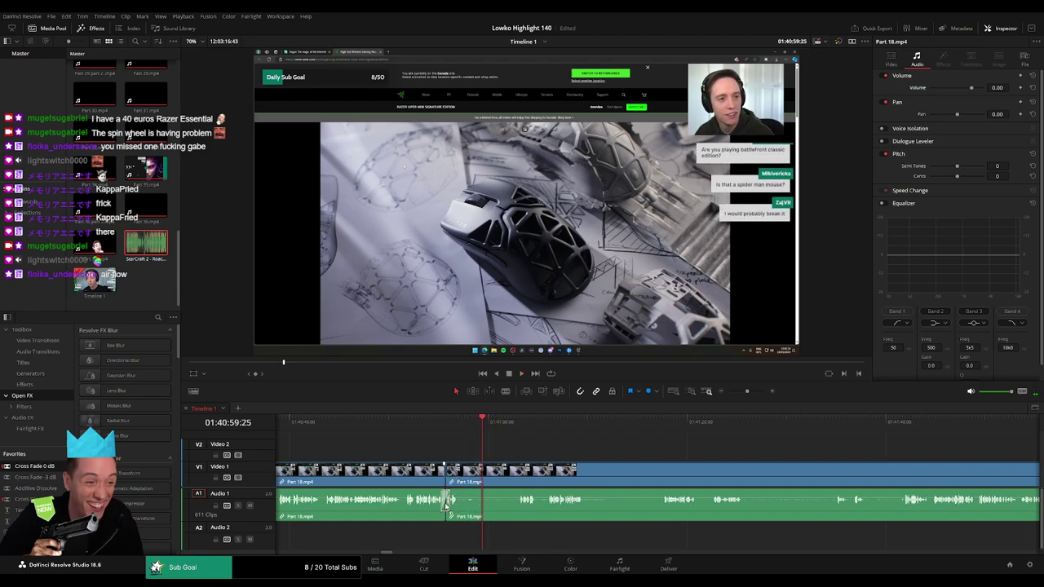
pyautogui.click(462, 473)
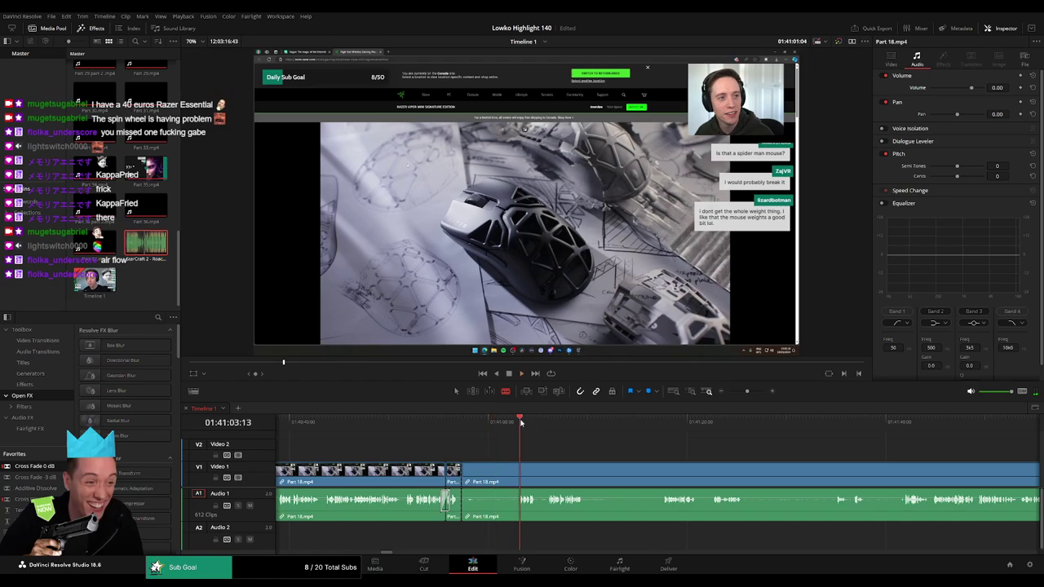
pyautogui.press('Delete')
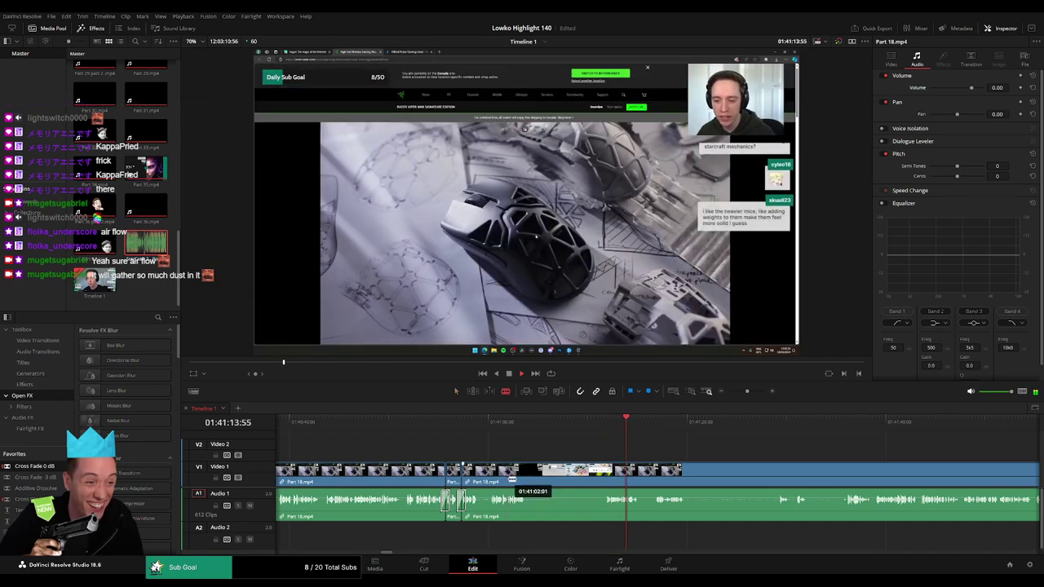
pyautogui.moveTo(530, 484); pyautogui.dragTo(592, 469)
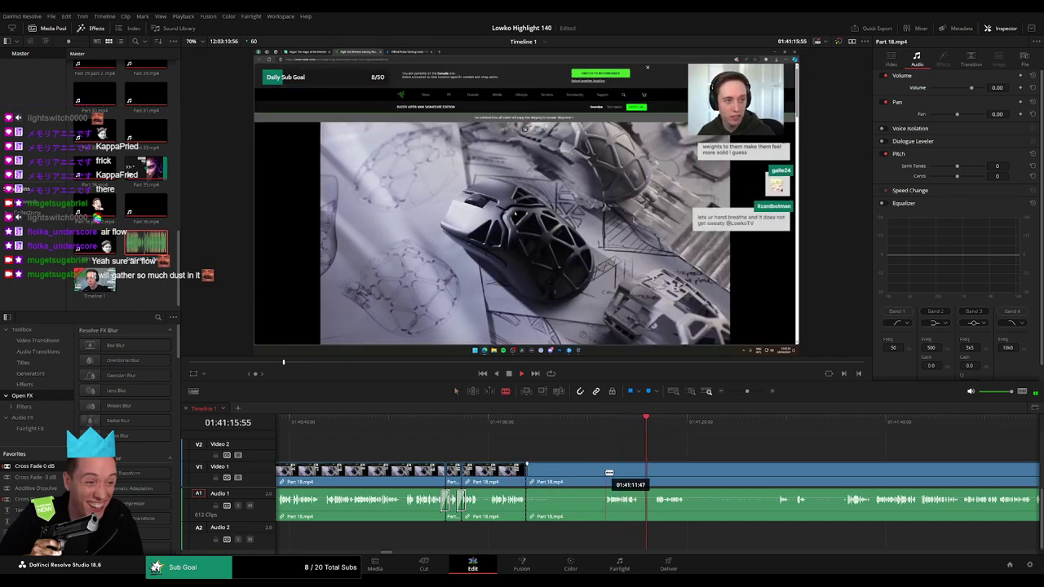
pyautogui.press('Delete')
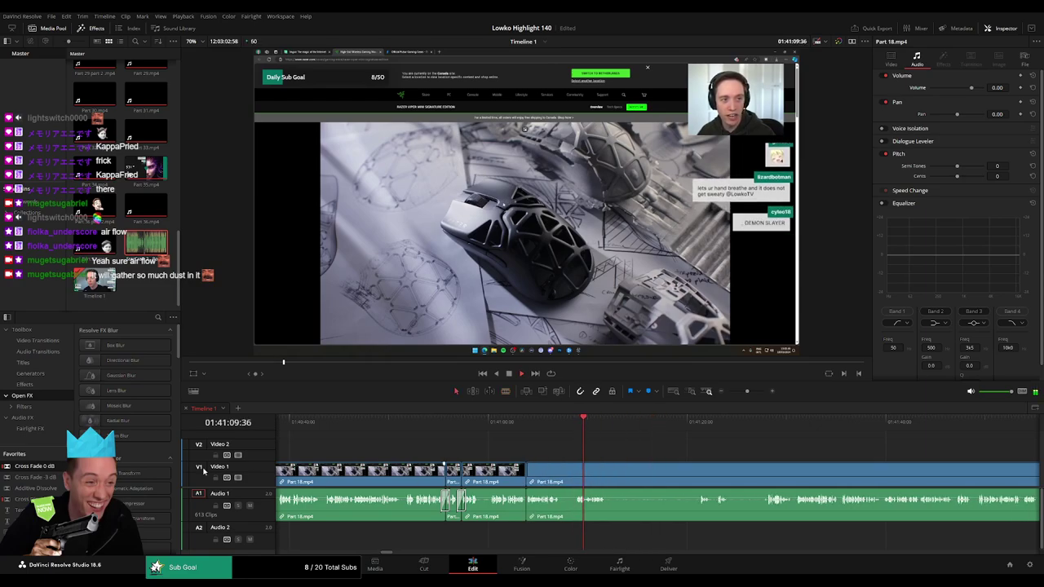
# Trim dead air from the next clip, delete an unwanted piece, and split where the webcam shot begins
pyautogui.hscroll(3, 415, 463)
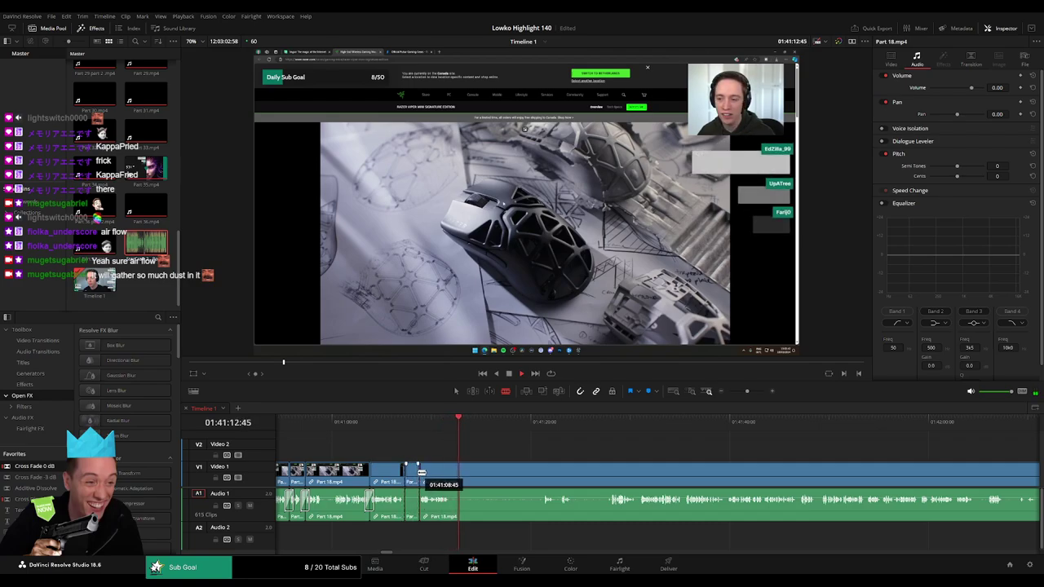
pyautogui.moveTo(421, 472); pyautogui.dragTo(406, 472)
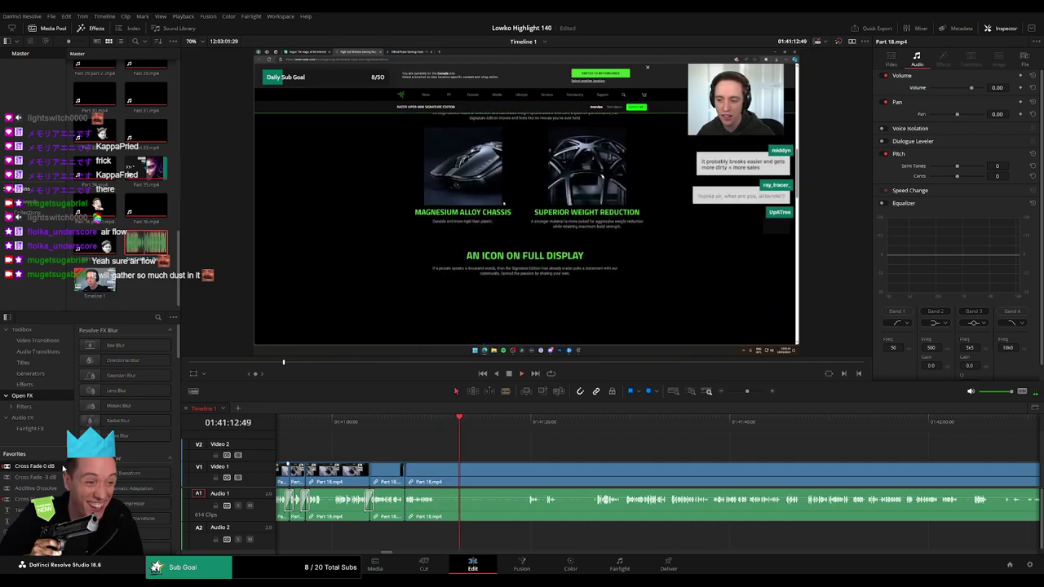
pyautogui.press('b')
pyautogui.click(440, 471)
pyautogui.click(523, 422)
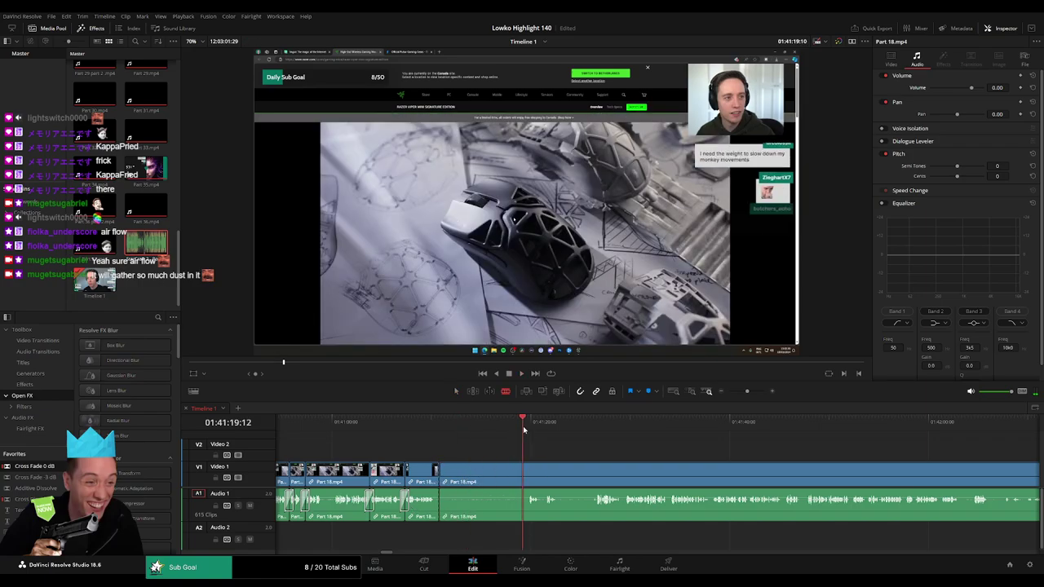
pyautogui.hscroll(2, 465, 464)
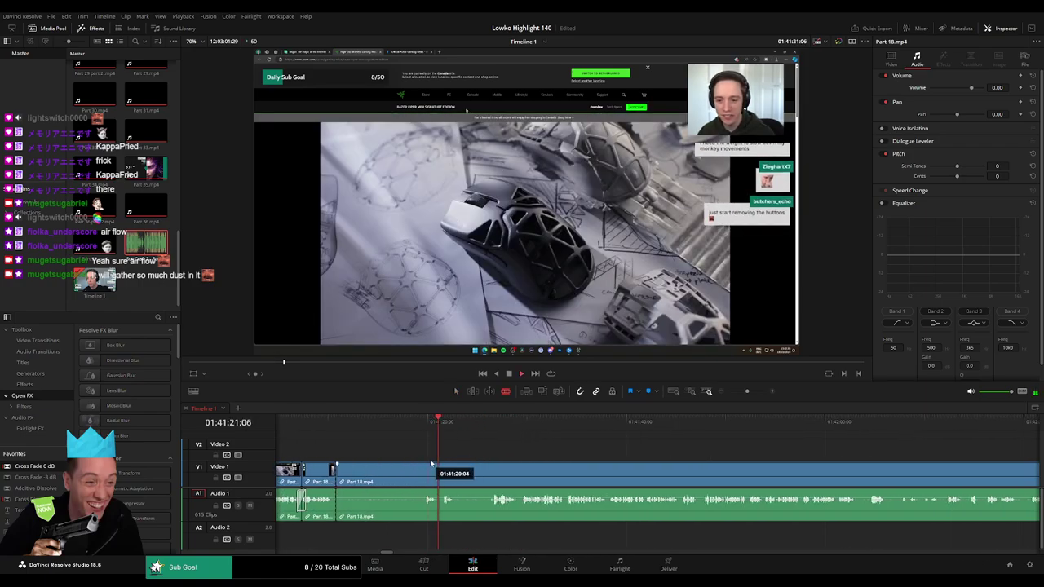
pyautogui.press('Delete')
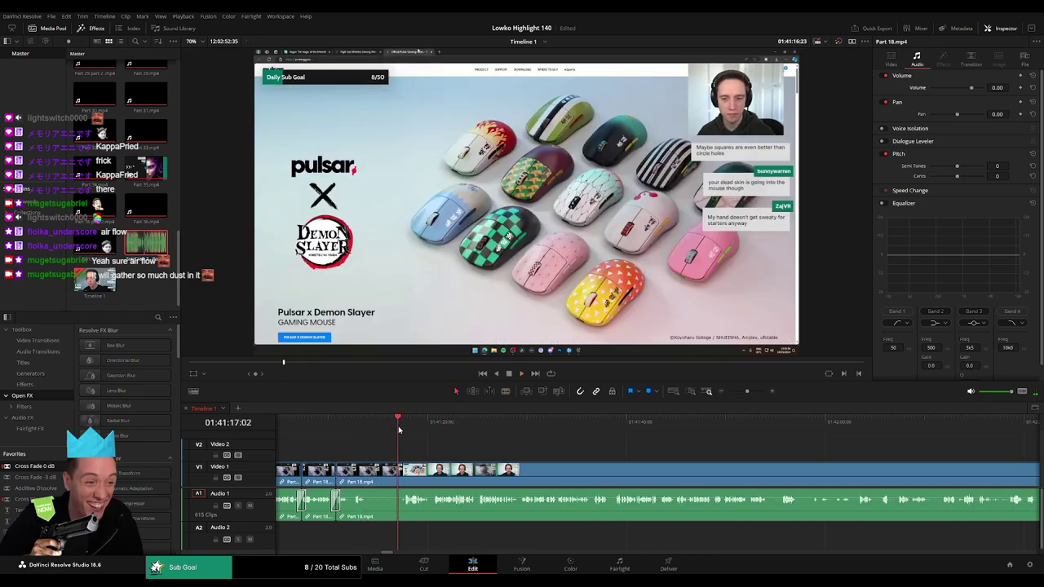
pyautogui.click(367, 473)
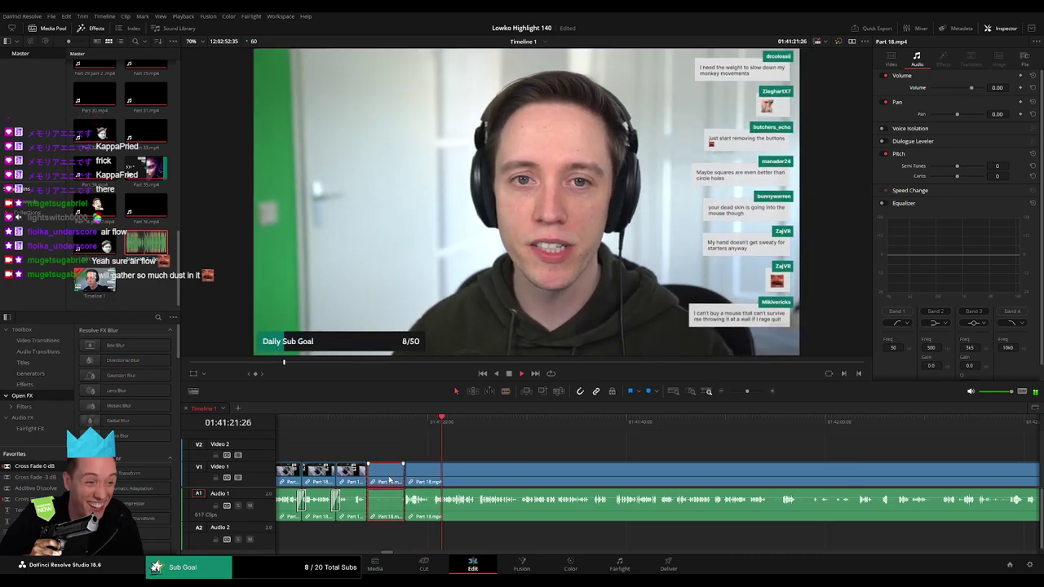
# Close the gap at the webcam cut and replay from just before it
pyautogui.moveTo(405, 471); pyautogui.dragTo(371, 474)
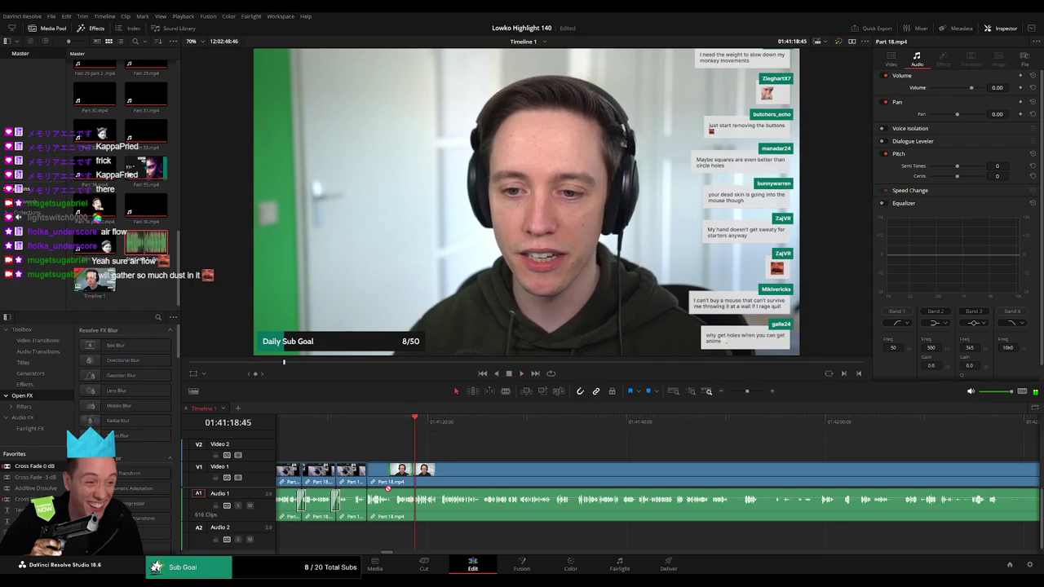
pyautogui.click(366, 427)
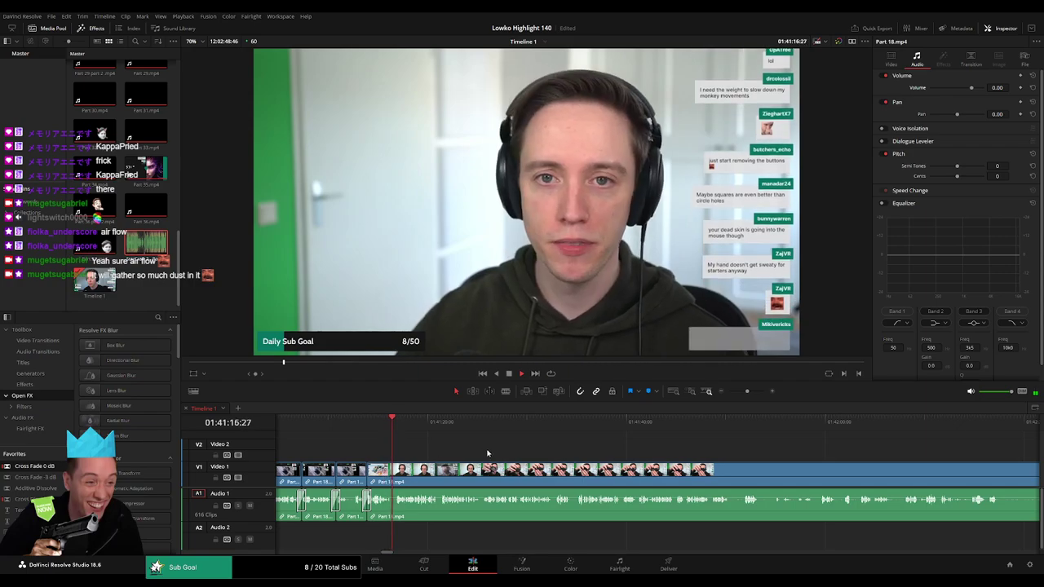
pyautogui.scroll(-1, 487, 453)
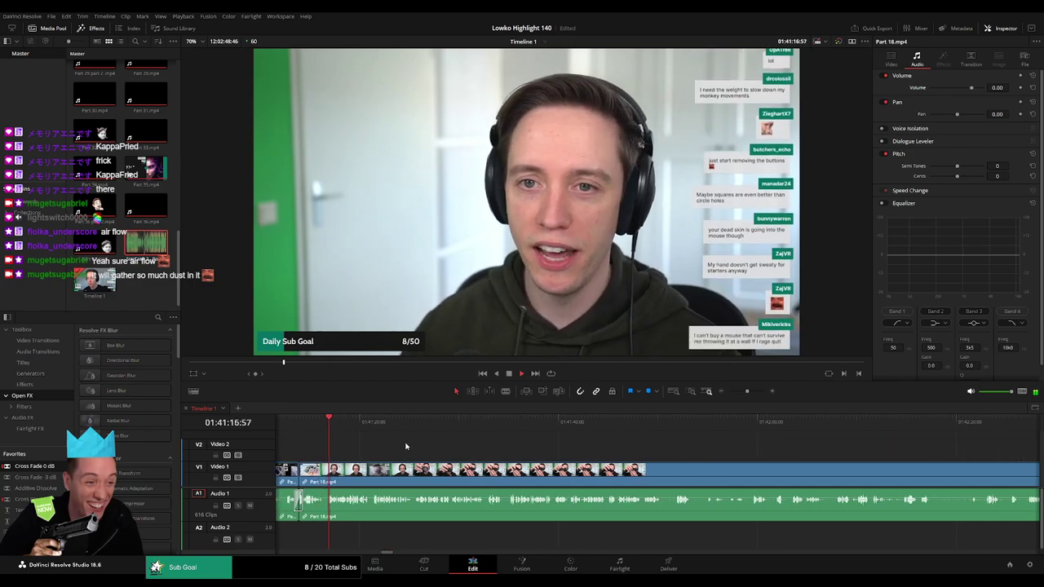
pyautogui.click(734, 395)
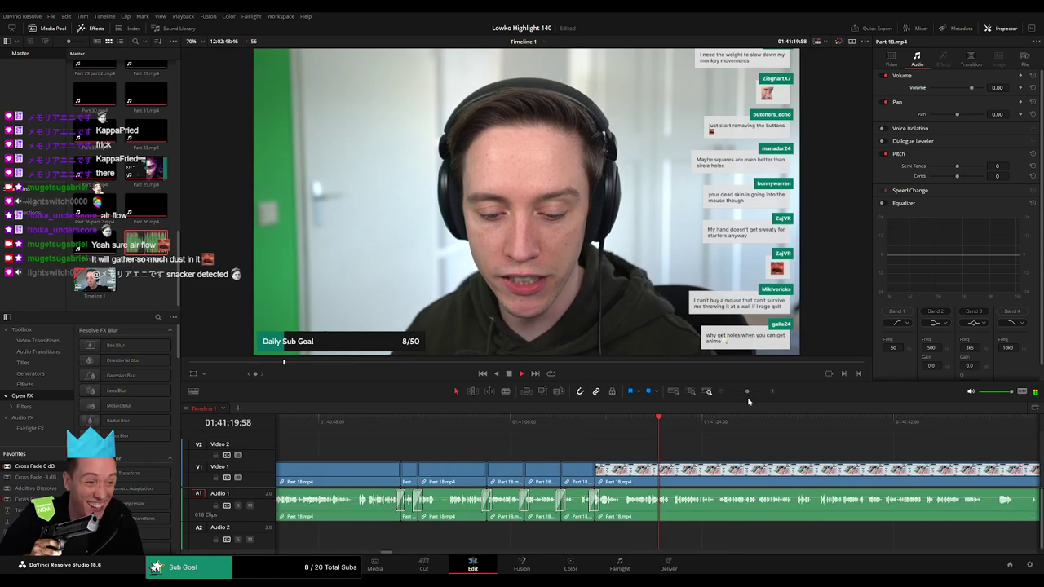
pyautogui.click(747, 393)
# Move to the mouse close-up and drop an Adjustment Clip on Video 2 above it
pyautogui.hscroll(3, 653, 489)
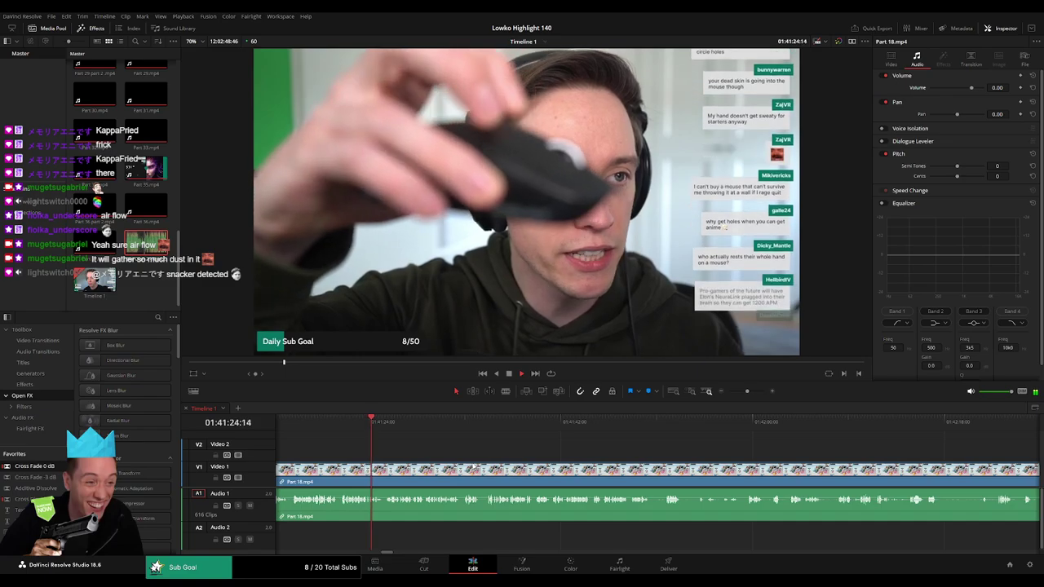
pyautogui.hscroll(2, 484, 456)
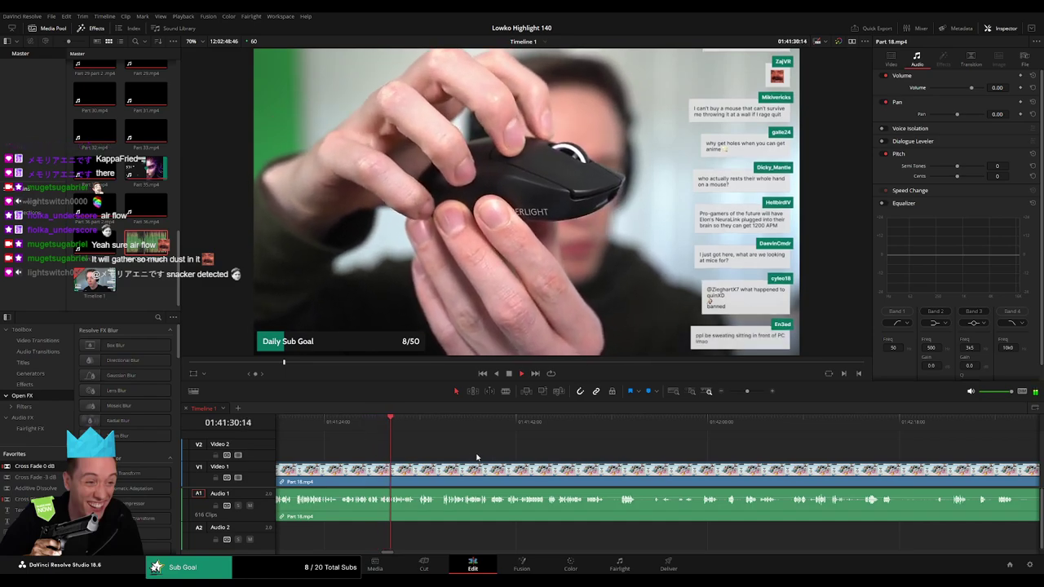
pyautogui.hscroll(2, 417, 448)
pyautogui.hscroll(2, 430, 455)
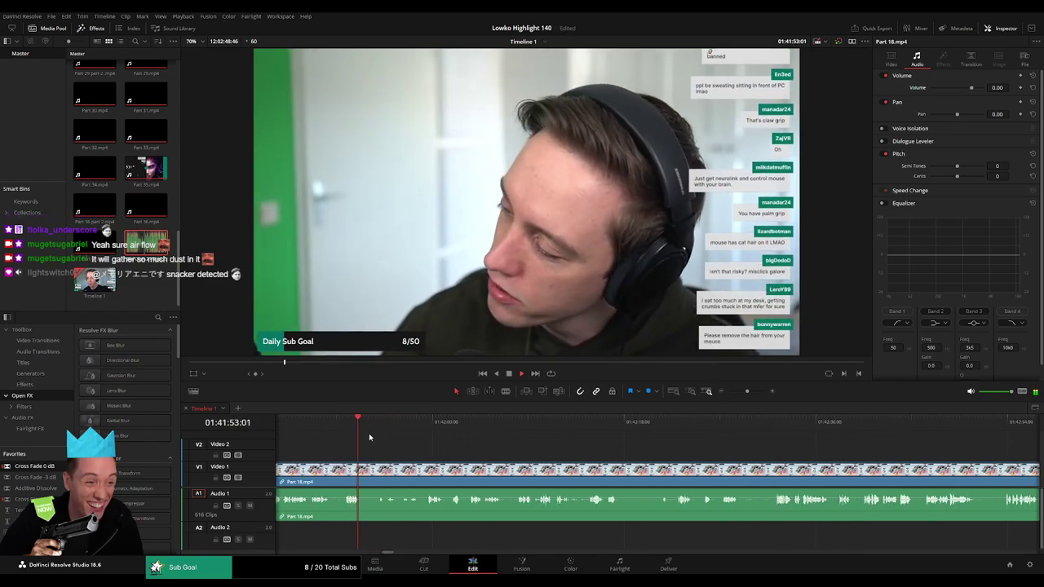
pyautogui.click(322, 424)
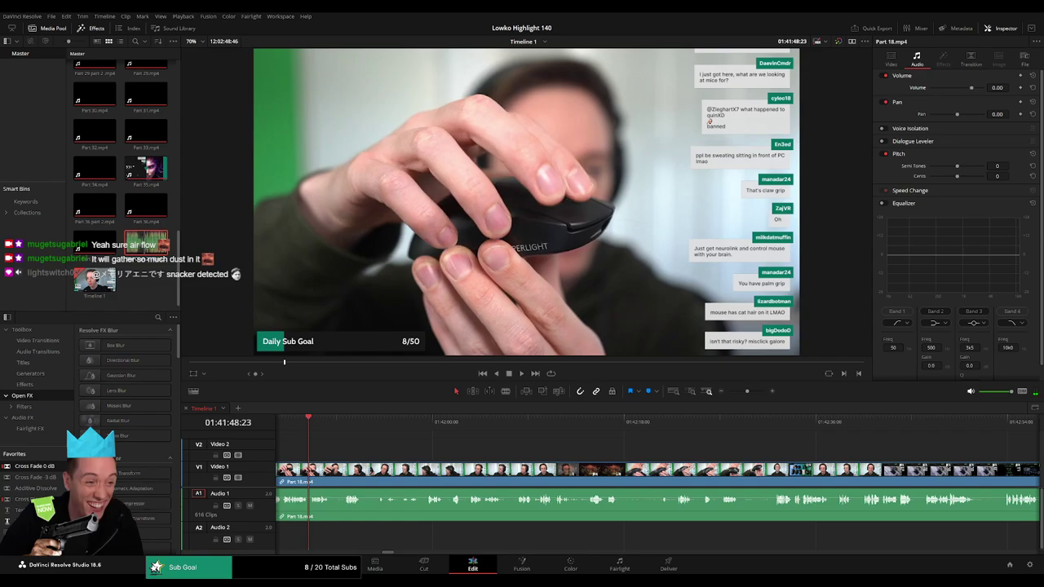
pyautogui.moveTo(32, 500); pyautogui.dragTo(318, 455)
# Set the adjustment clip's Zoom to 2.740 and Position X to -406, then end it at the playhead
pyautogui.click(335, 457)
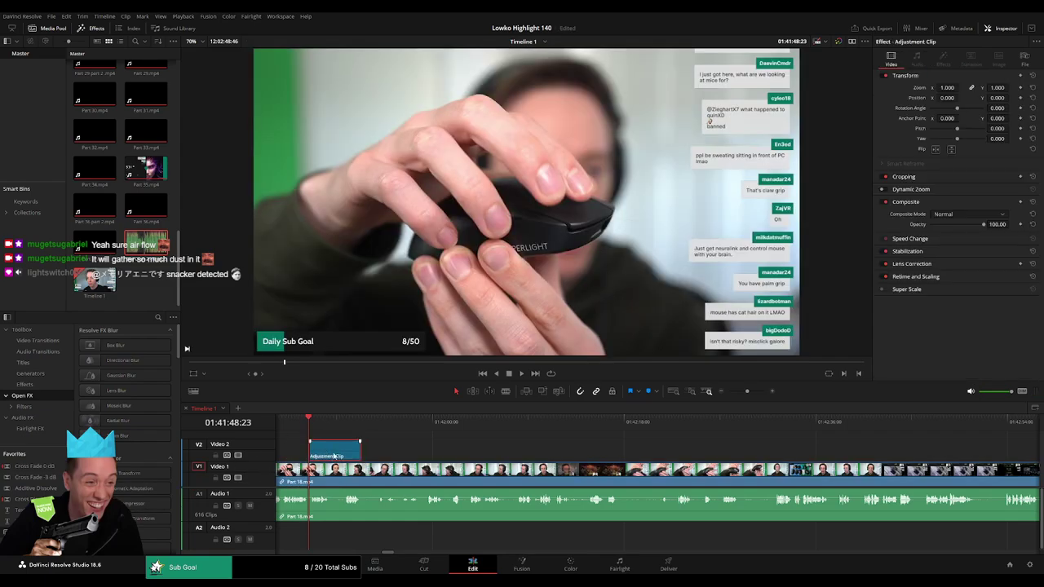
pyautogui.moveTo(949, 88)
pyautogui.mouseDown()
pyautogui.moveTo(970, 87)
pyautogui.moveTo(855, 181)
pyautogui.mouseUp()
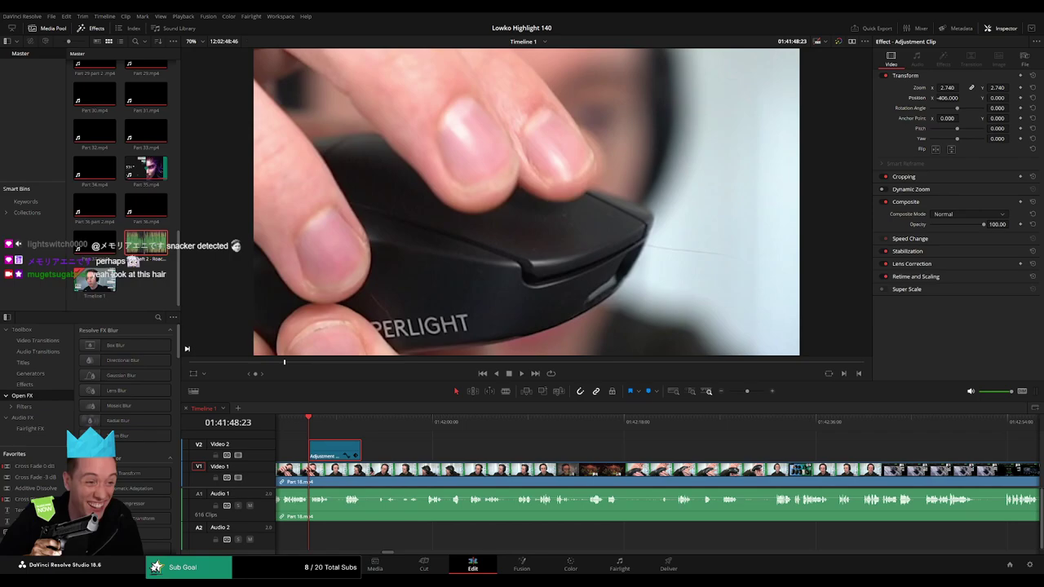
pyautogui.press('space')
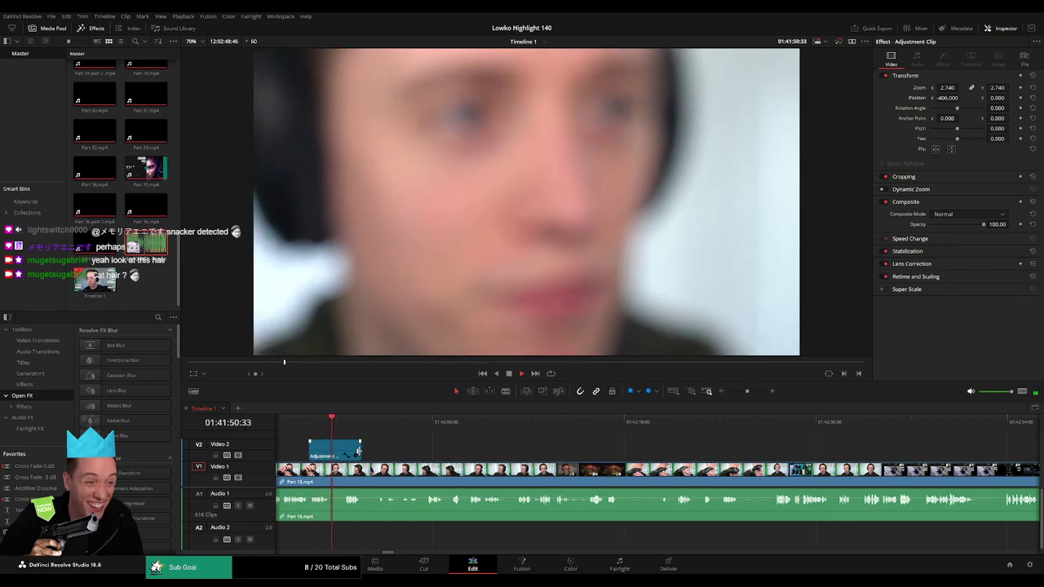
pyautogui.hotkey('shift', ']')
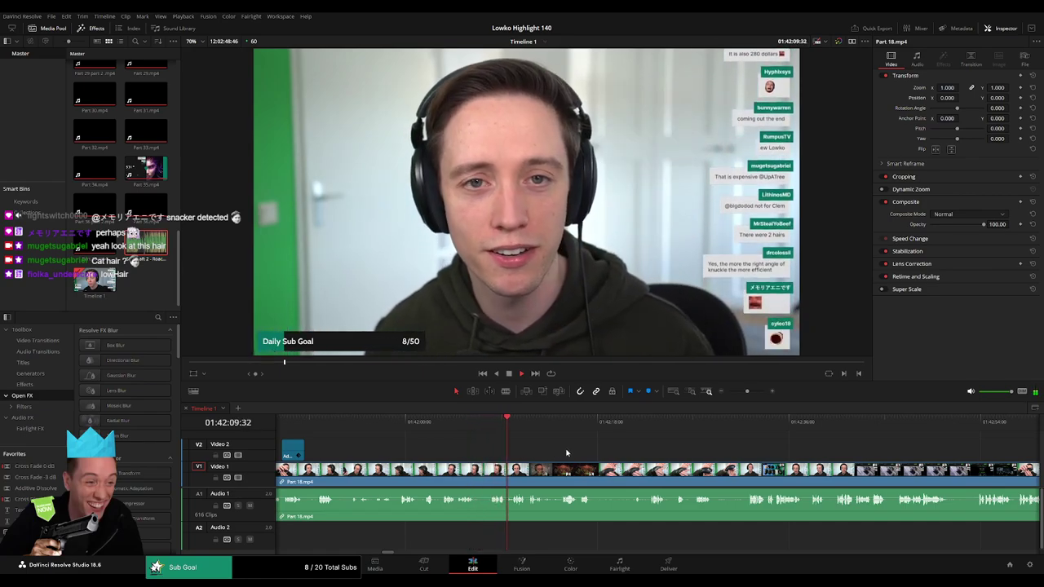
# Scroll along the timeline while reviewing the gaming-mouse discussion in Part 18
pyautogui.hscroll(2, 479, 452)
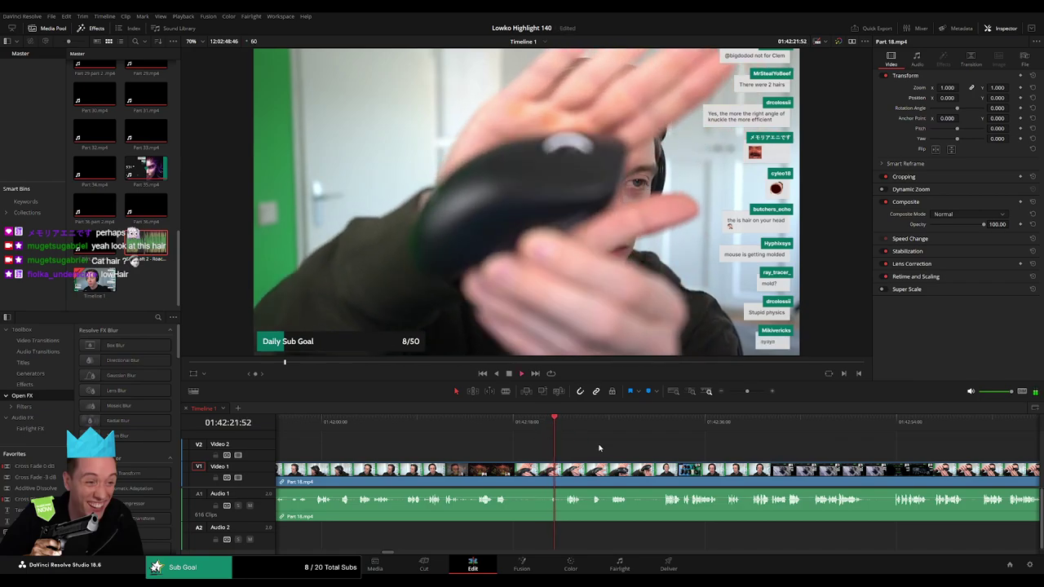
pyautogui.hscroll(3, 598, 444)
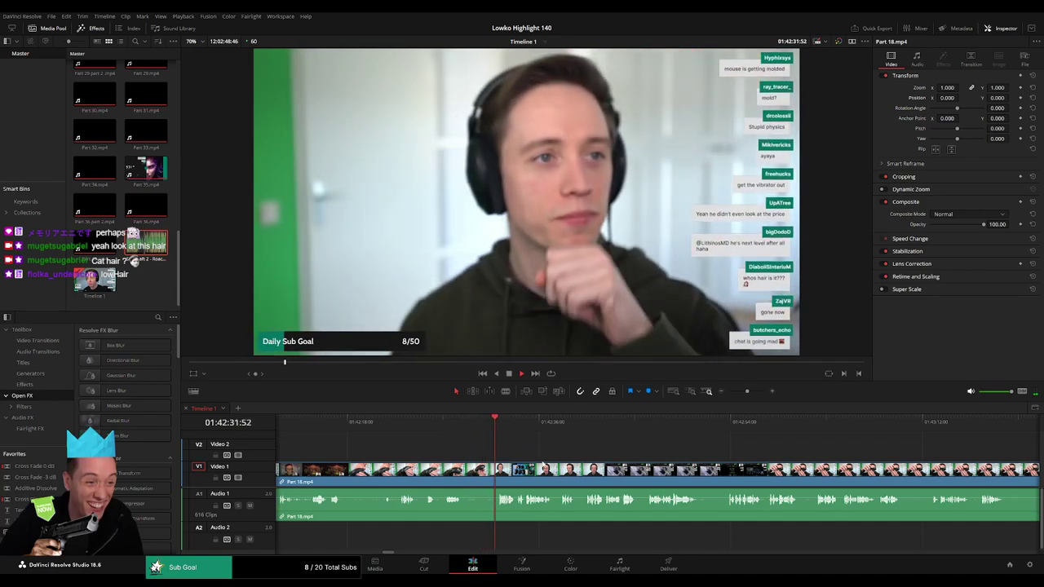
pyautogui.hscroll(3, 489, 456)
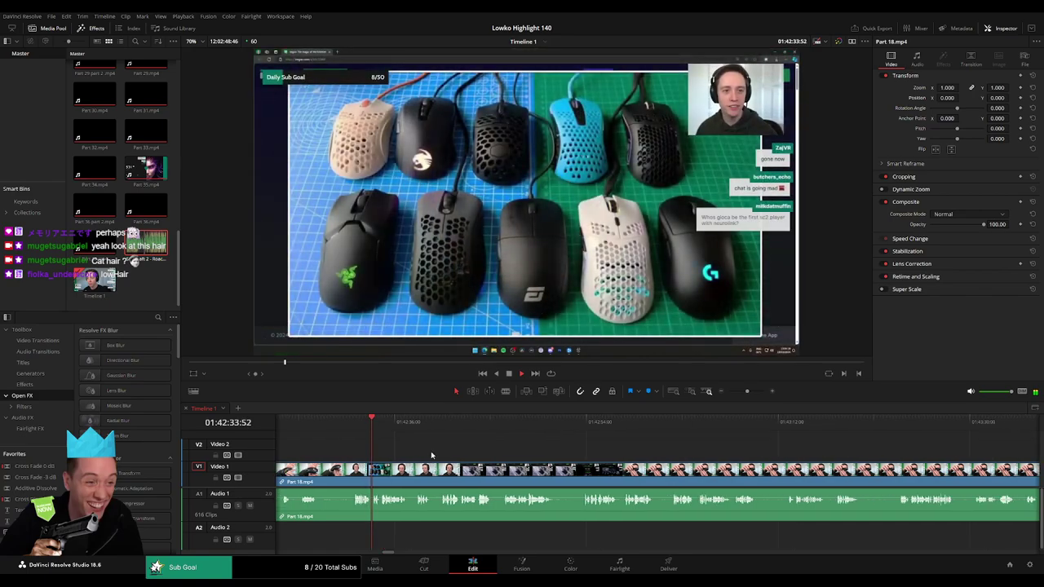
pyautogui.hscroll(1, 431, 452)
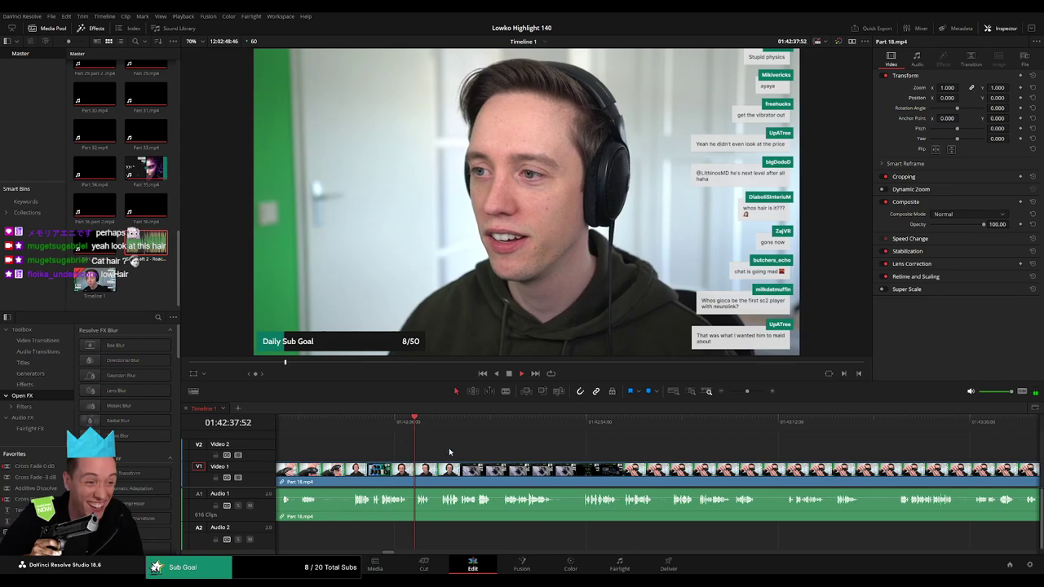
pyautogui.hscroll(2, 448, 452)
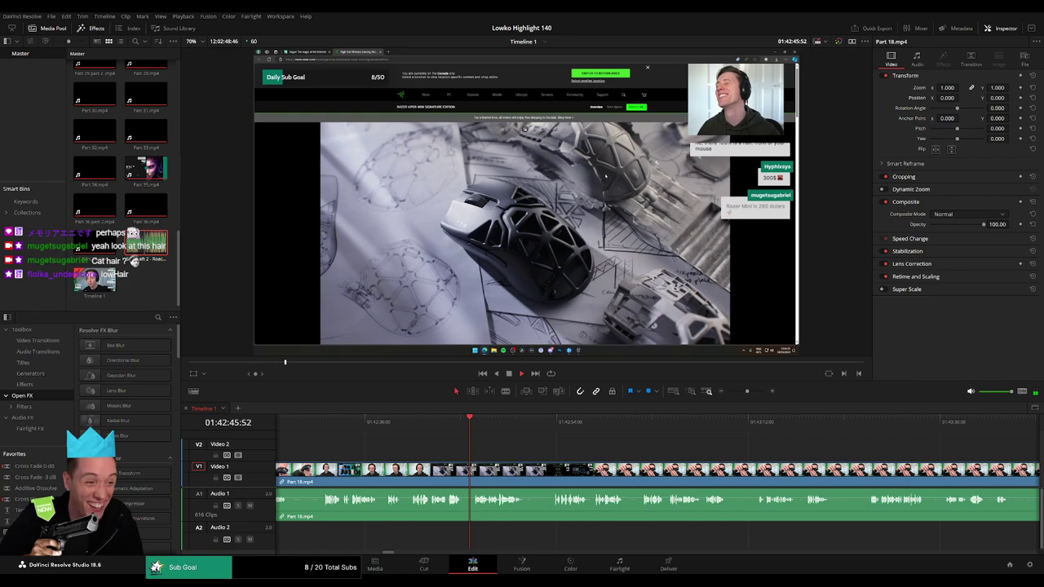
pyautogui.scroll(-3, 454, 445)
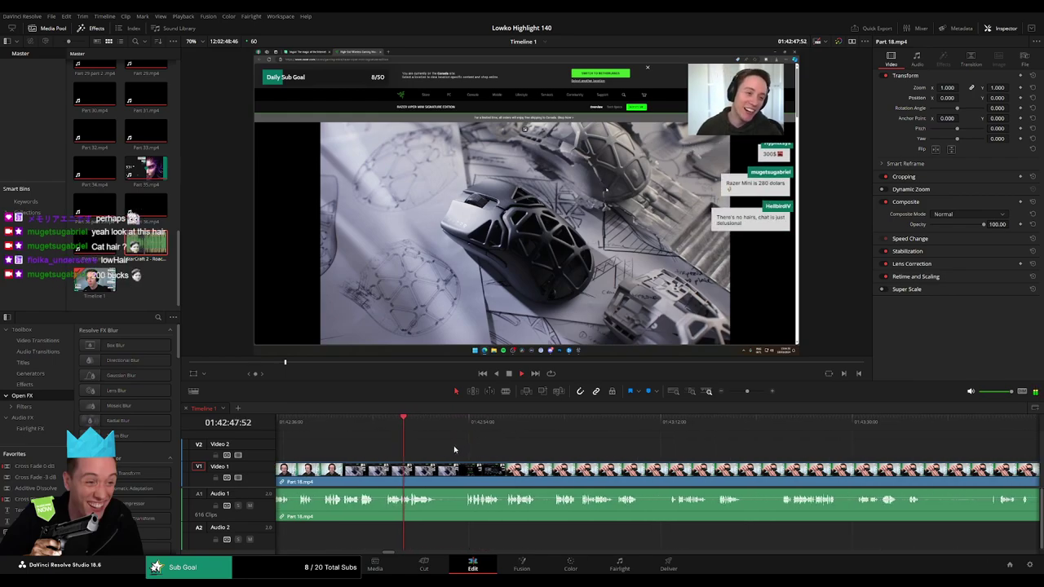
# Cut out two dull stretches of the mouse-price talk, ripple-deleting each
pyautogui.click(440, 470)
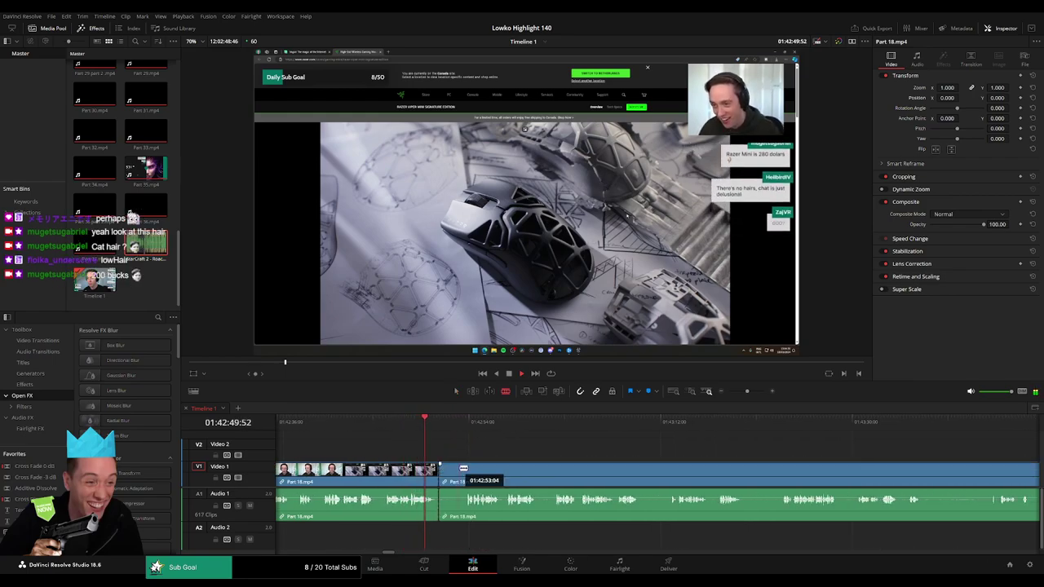
pyautogui.press('Delete')
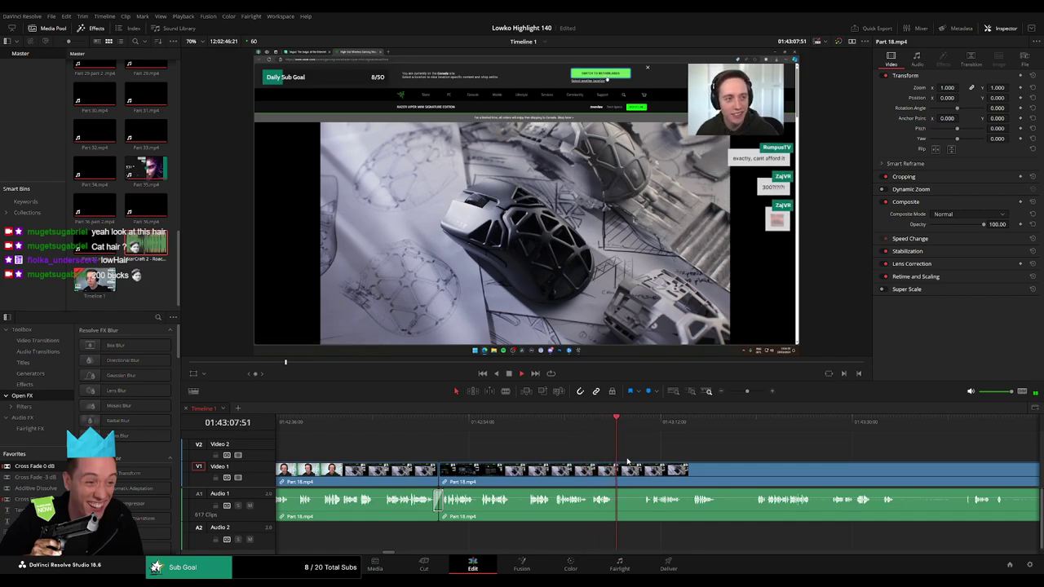
pyautogui.click(637, 423)
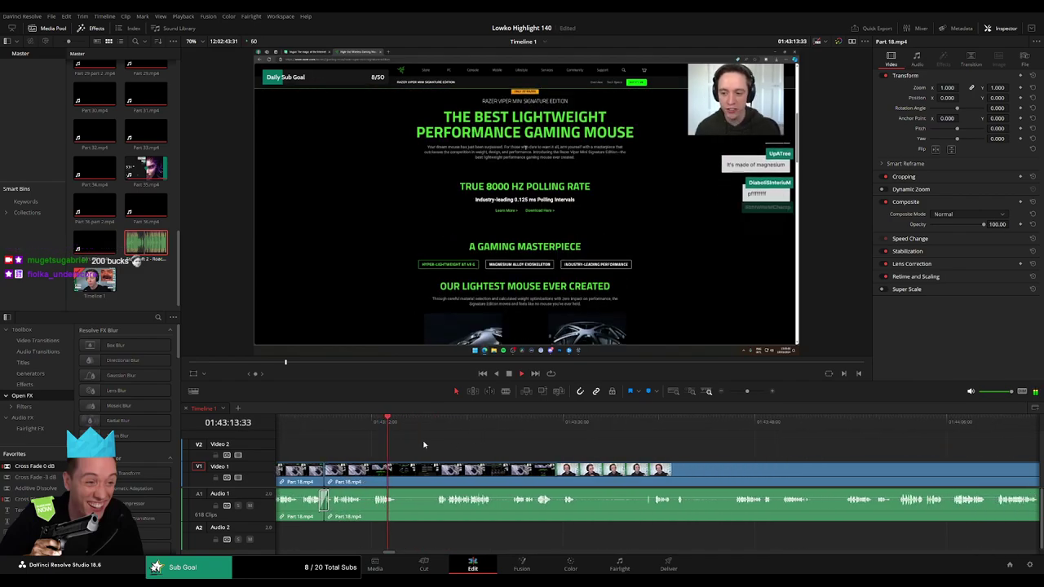
pyautogui.hotkey('ctrl', 'b')
pyautogui.click(435, 425)
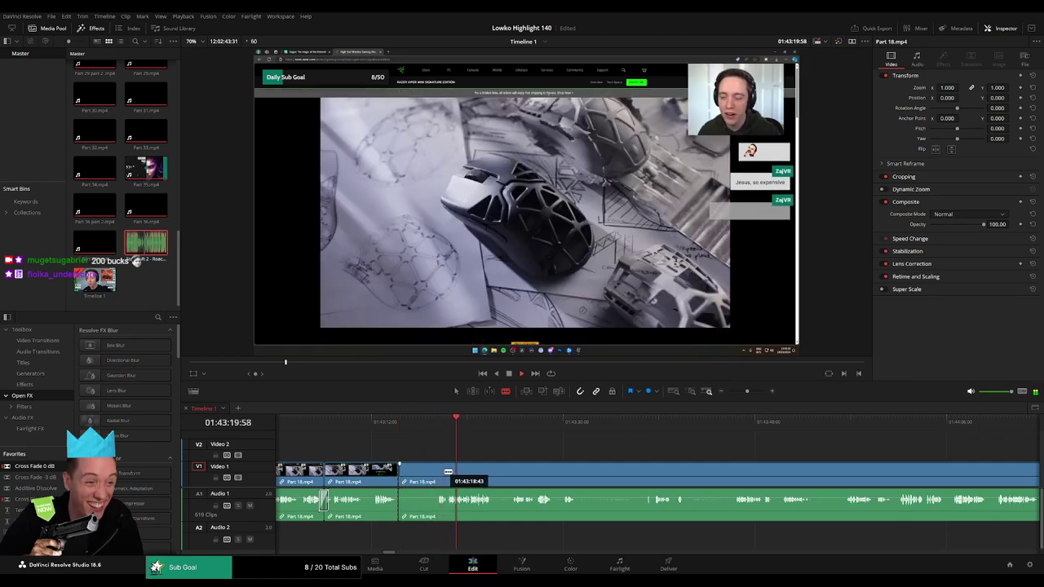
pyautogui.click(434, 481)
pyautogui.press('a')
pyautogui.click(419, 482)
pyautogui.press('Delete')
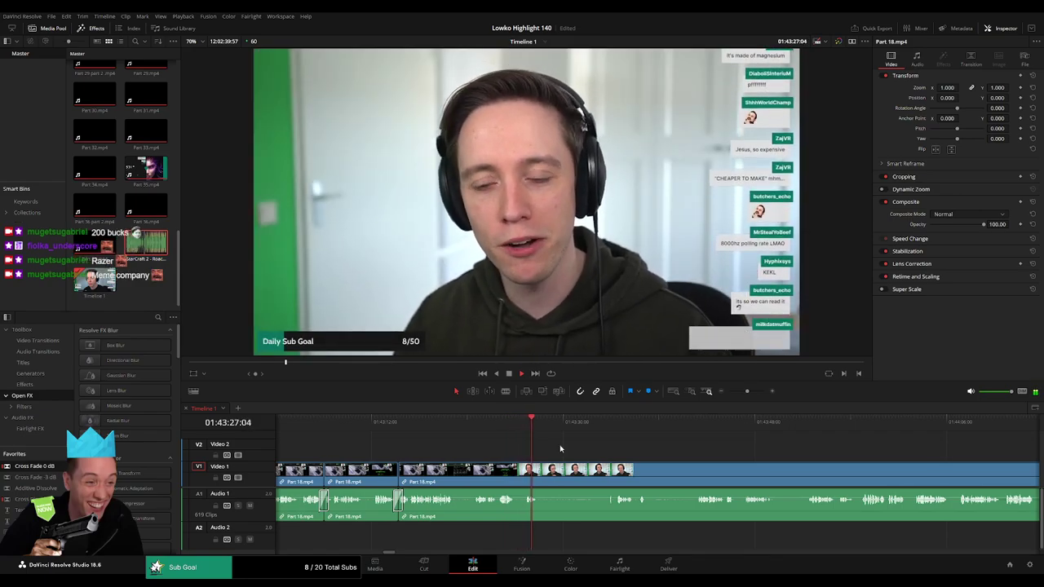
# After replaying the section, blade out another unwanted piece and close the gap
pyautogui.press('b')
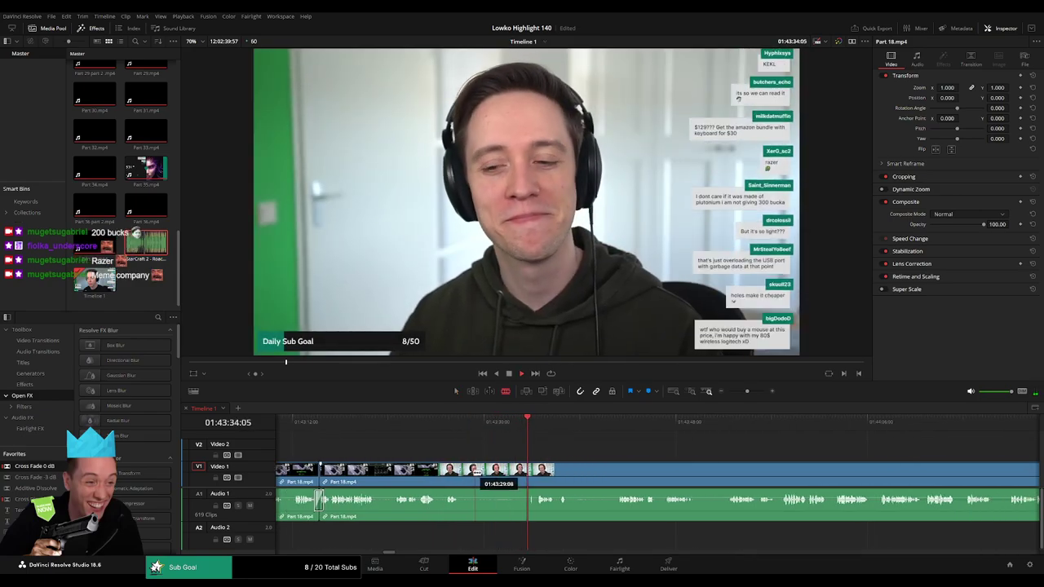
pyautogui.click(461, 474)
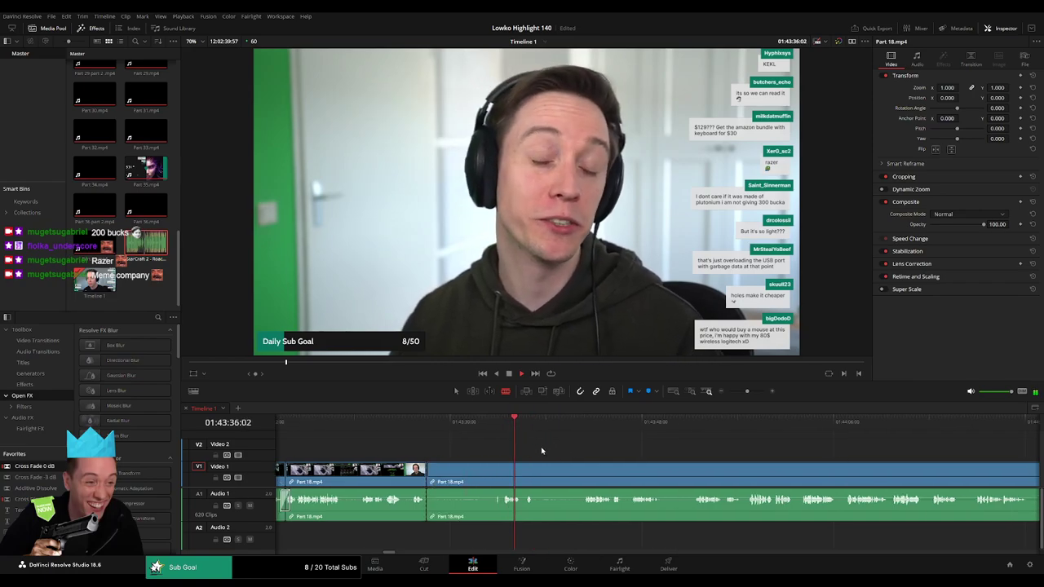
pyautogui.press('a')
pyautogui.press('space')
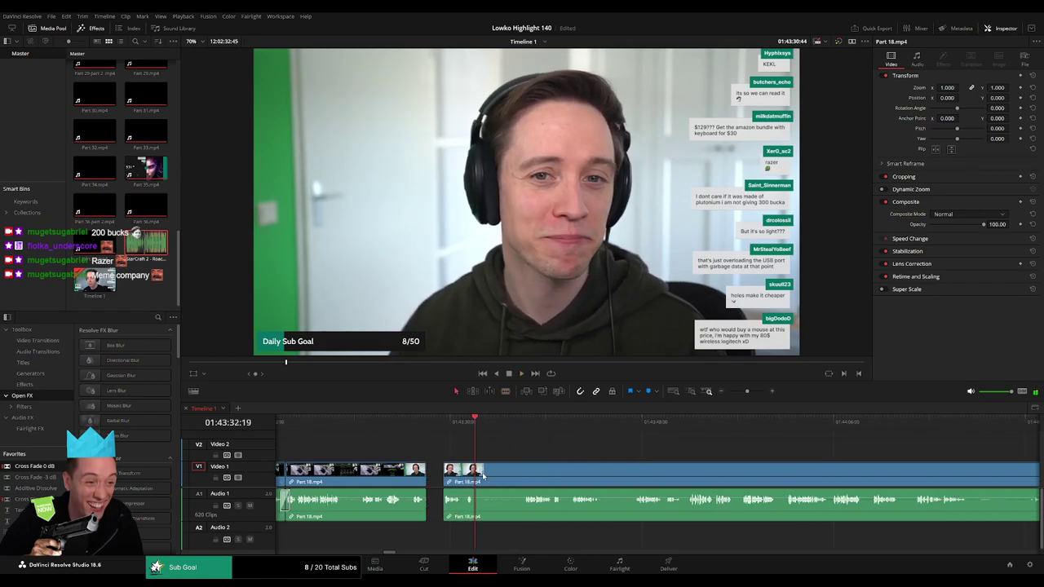
pyautogui.click(421, 431)
pyautogui.press('space')
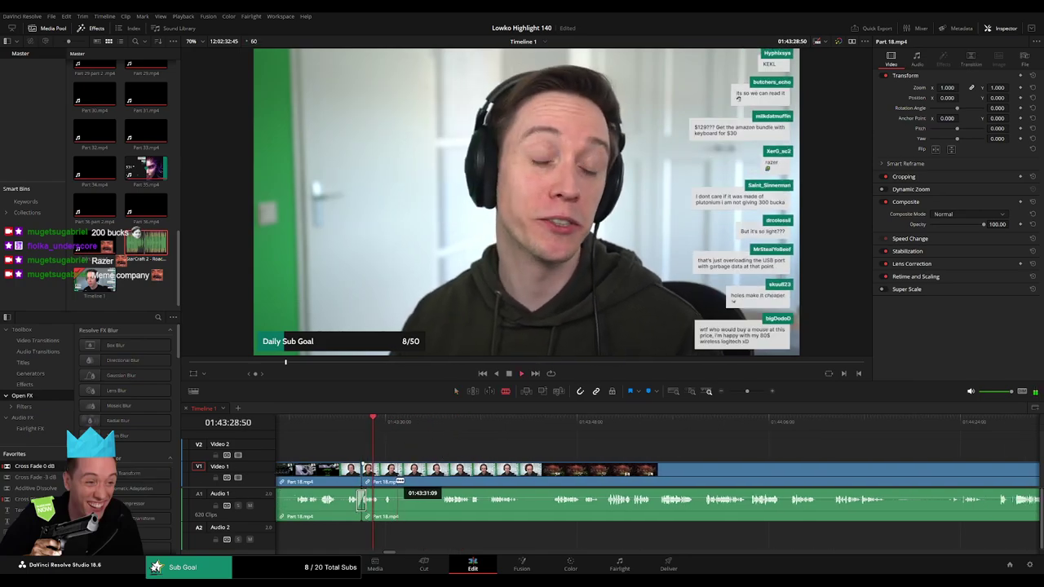
pyautogui.click(397, 482)
pyautogui.click(445, 436)
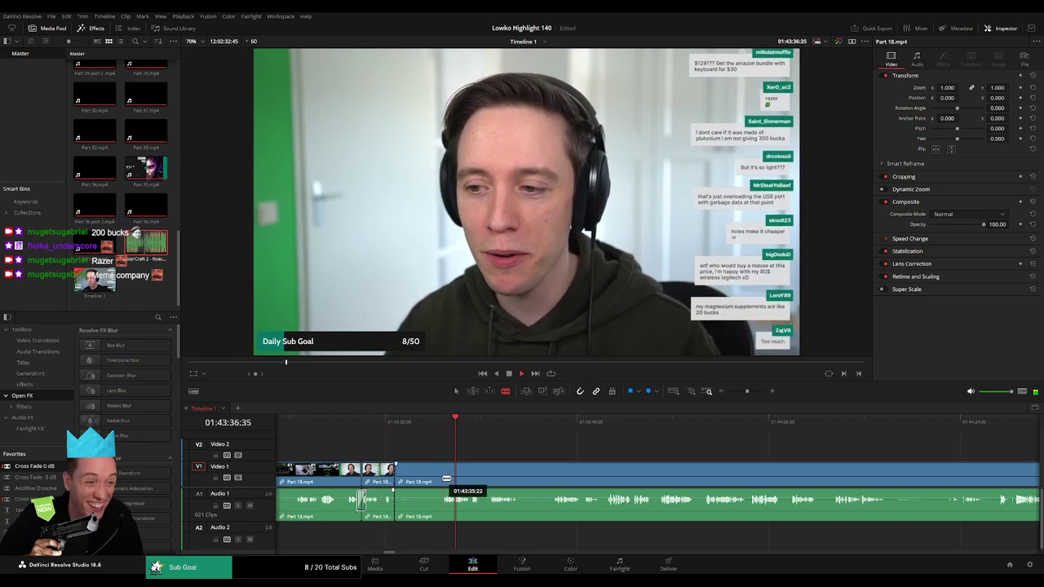
pyautogui.press('BackSpace')
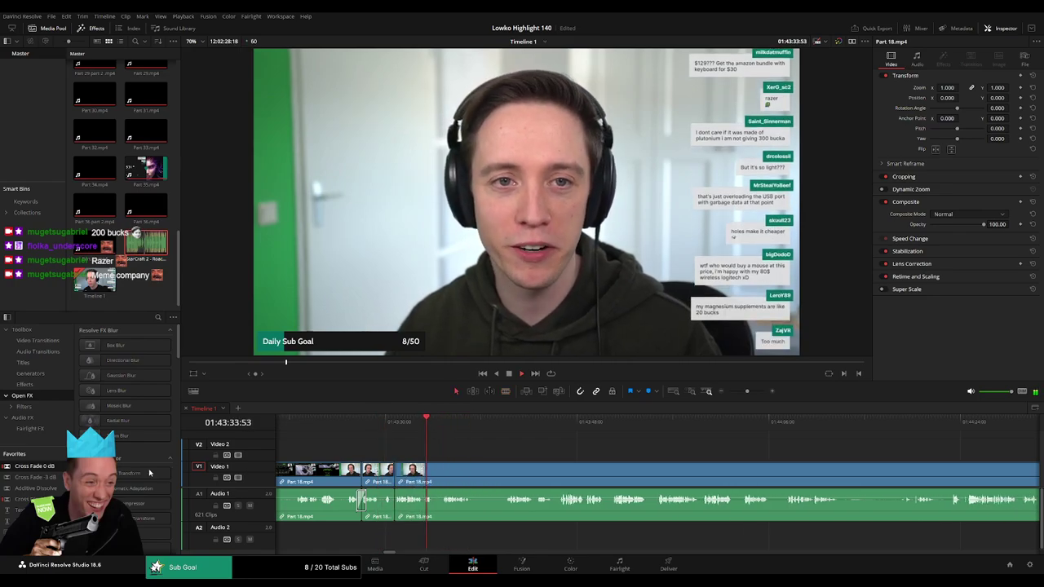
# Cut the clip just before the game footage begins
pyautogui.press('b')
pyautogui.click(385, 478)
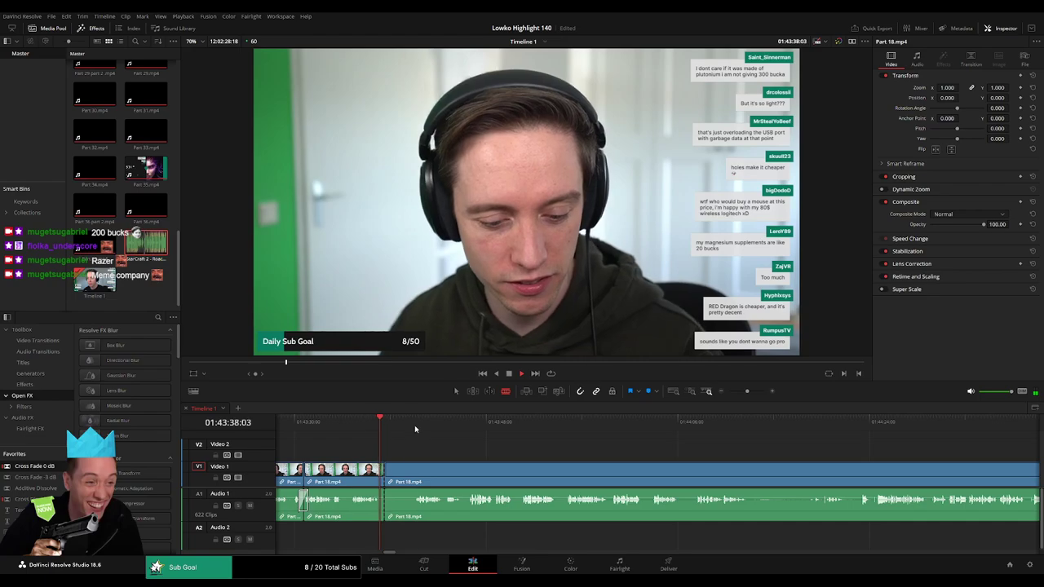
pyautogui.click(416, 426)
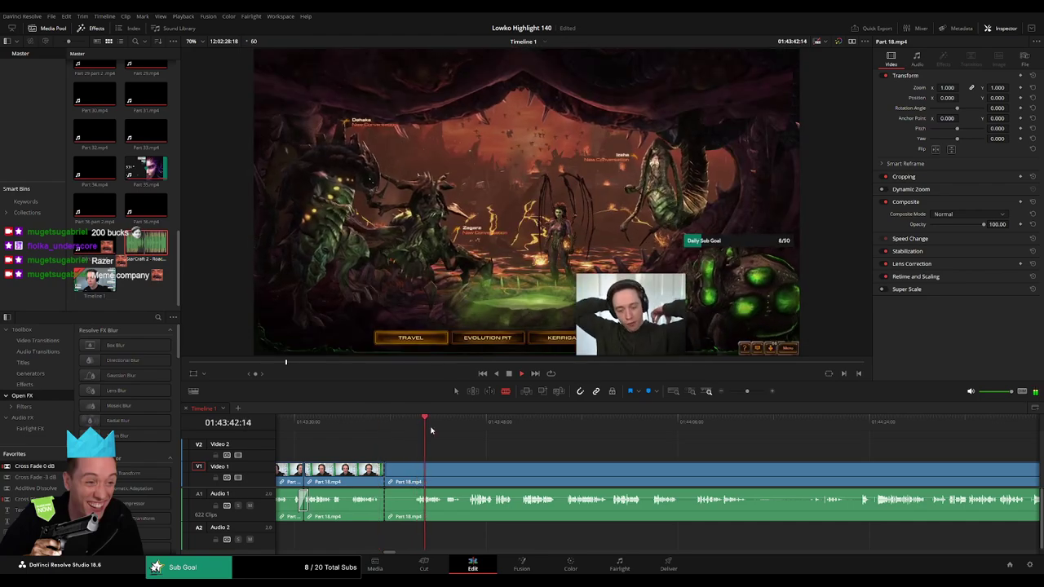
# Cut Part 18 where the game footage begins and trim away the short leftover piece
pyautogui.click(413, 474)
pyautogui.press('Delete')
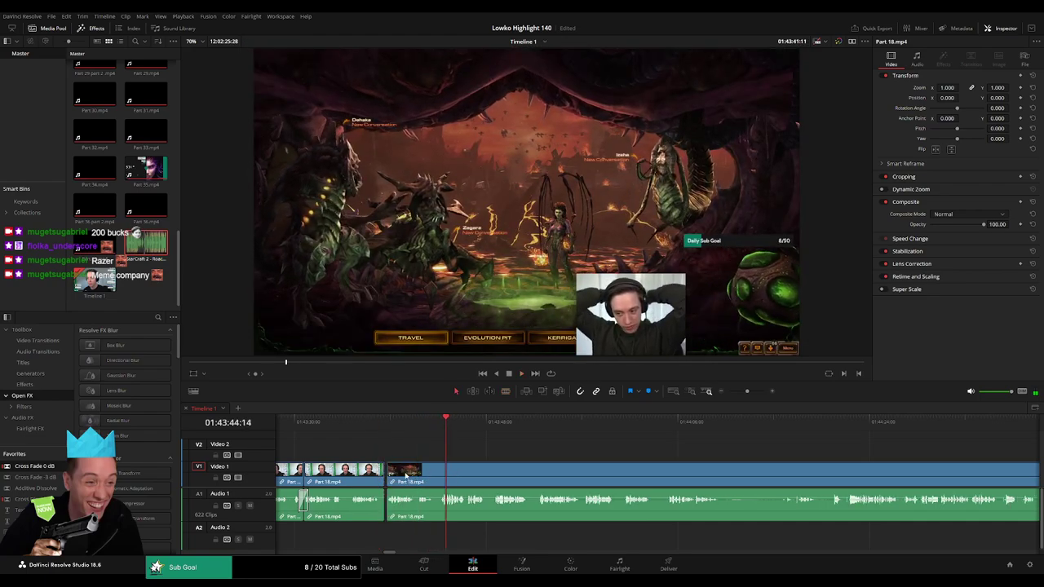
pyautogui.click(417, 432)
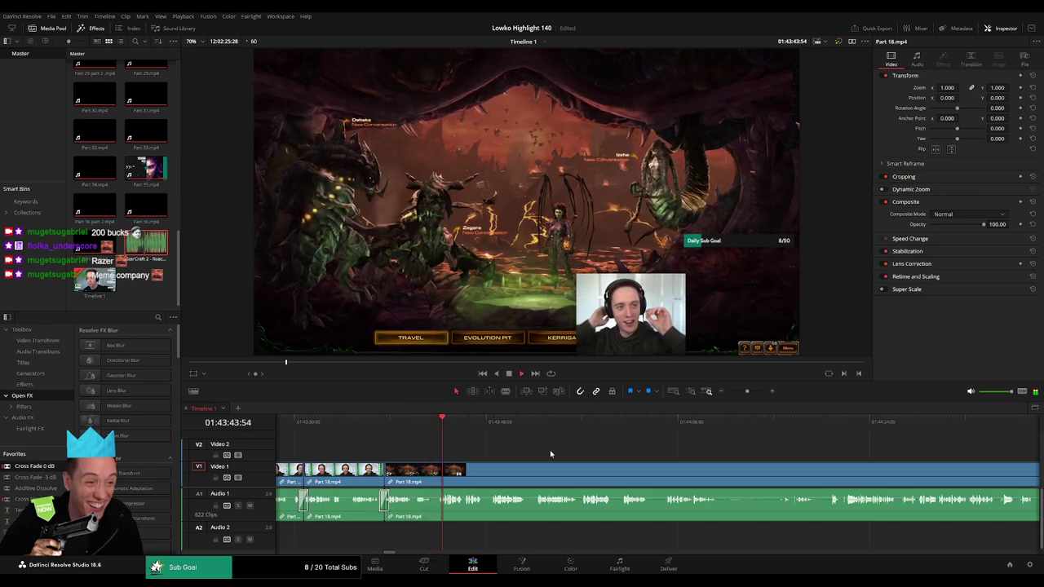
pyautogui.hscroll(3, 448, 453)
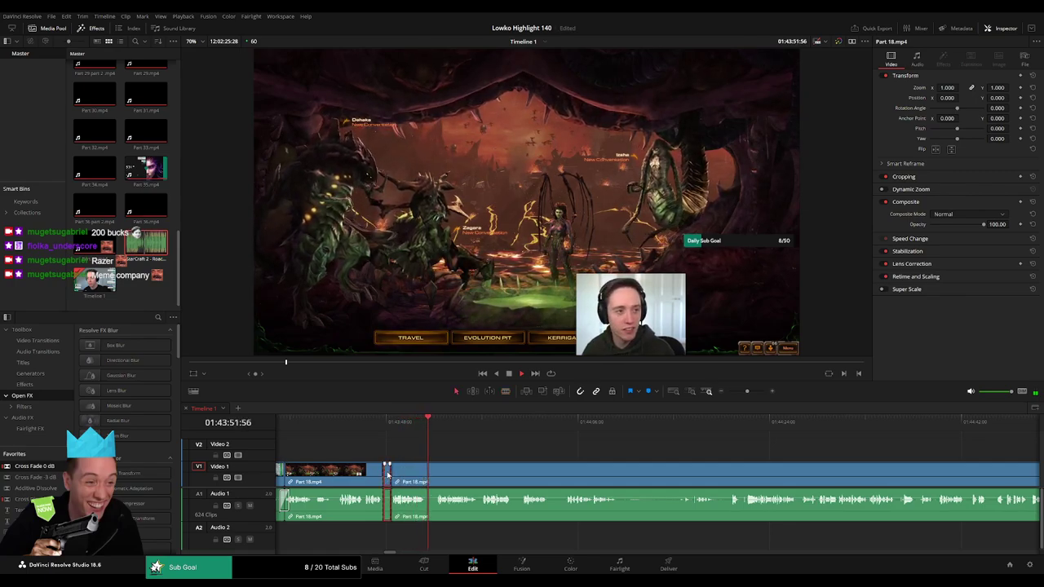
pyautogui.moveTo(387, 472); pyautogui.dragTo(427, 472)
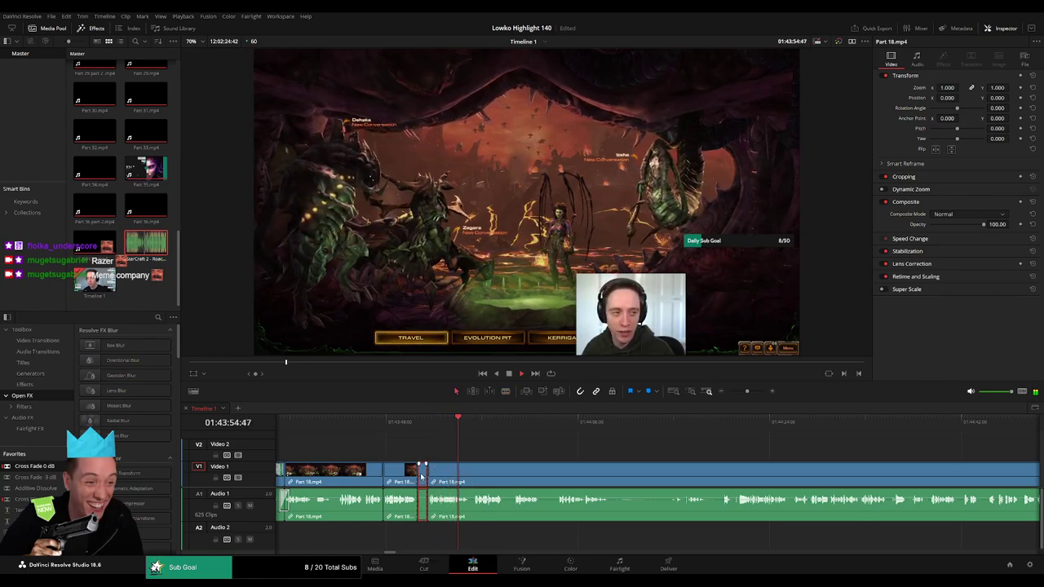
pyautogui.moveTo(422, 473); pyautogui.dragTo(435, 473)
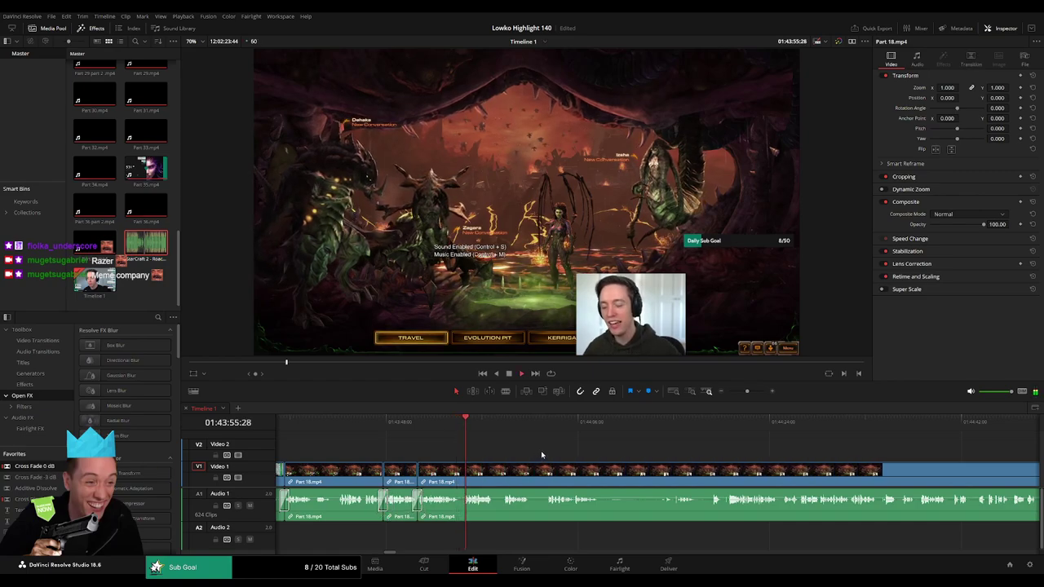
# Ripple-delete a short piece from the campaign-menu footage and split the clip again
pyautogui.hscroll(3, 448, 455)
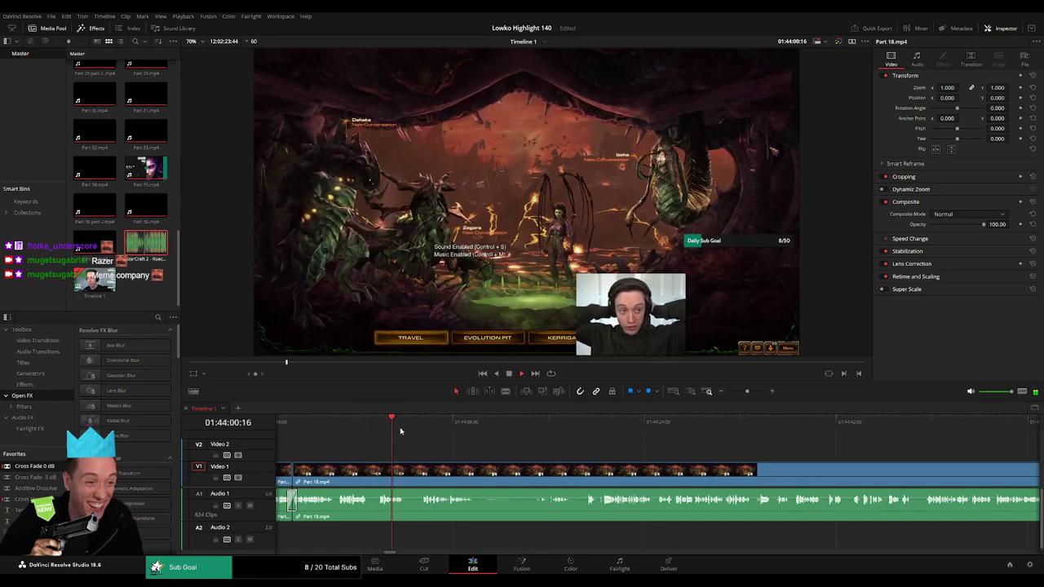
pyautogui.click(408, 477)
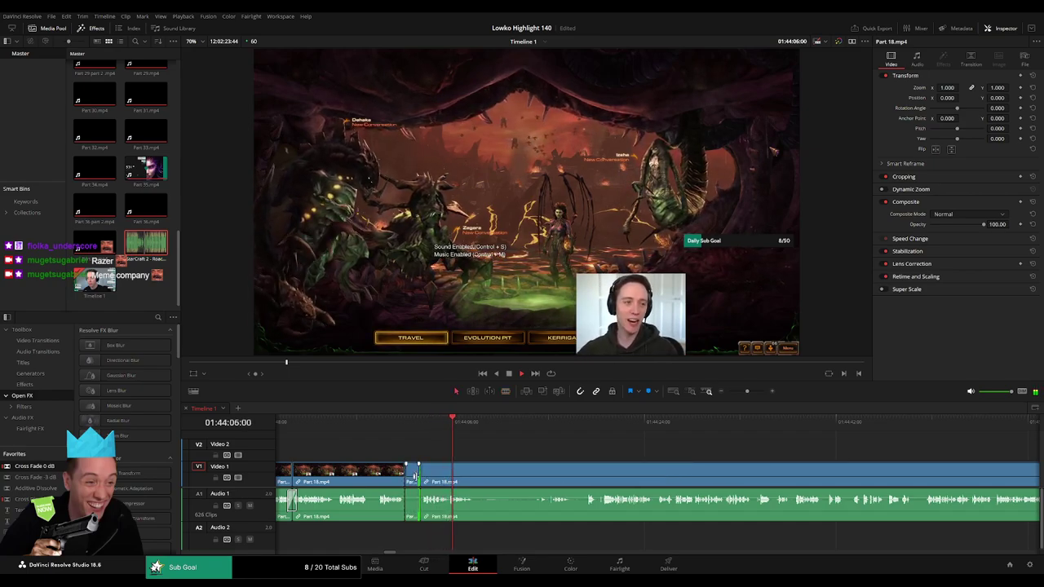
pyautogui.click(413, 478)
pyautogui.press('Delete')
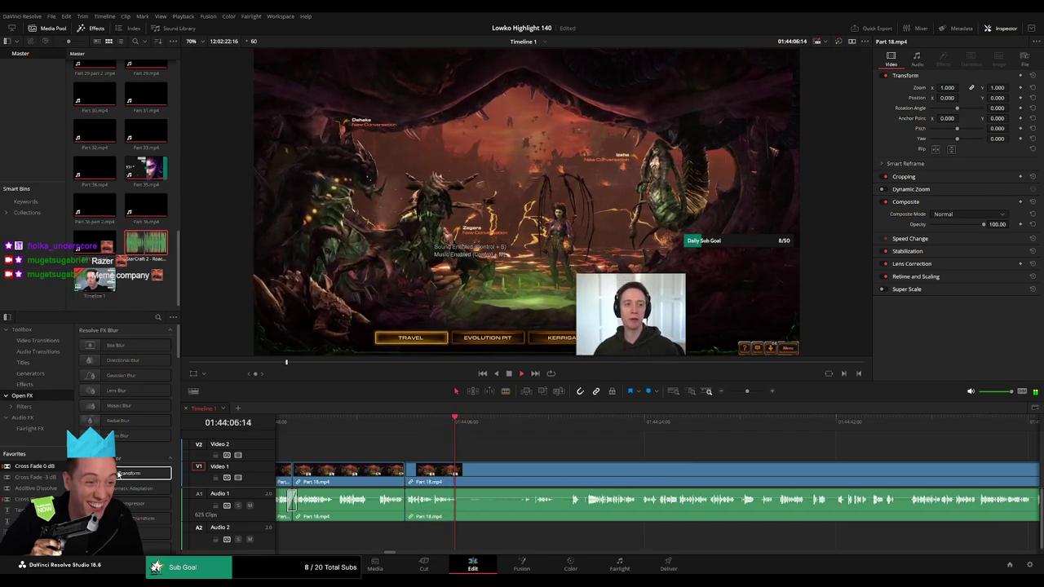
pyautogui.press('b')
pyautogui.click(464, 472)
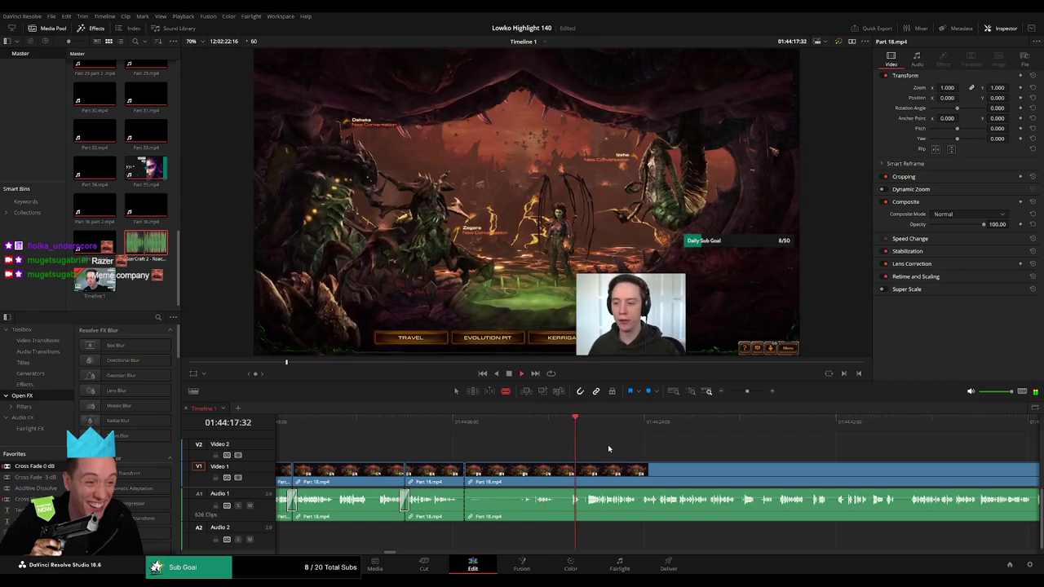
# Scrub ahead through the campaign-menu footage and zoom the timeline out
pyautogui.hscroll(3, 489, 444)
pyautogui.moveTo(448, 424); pyautogui.dragTo(708, 426)
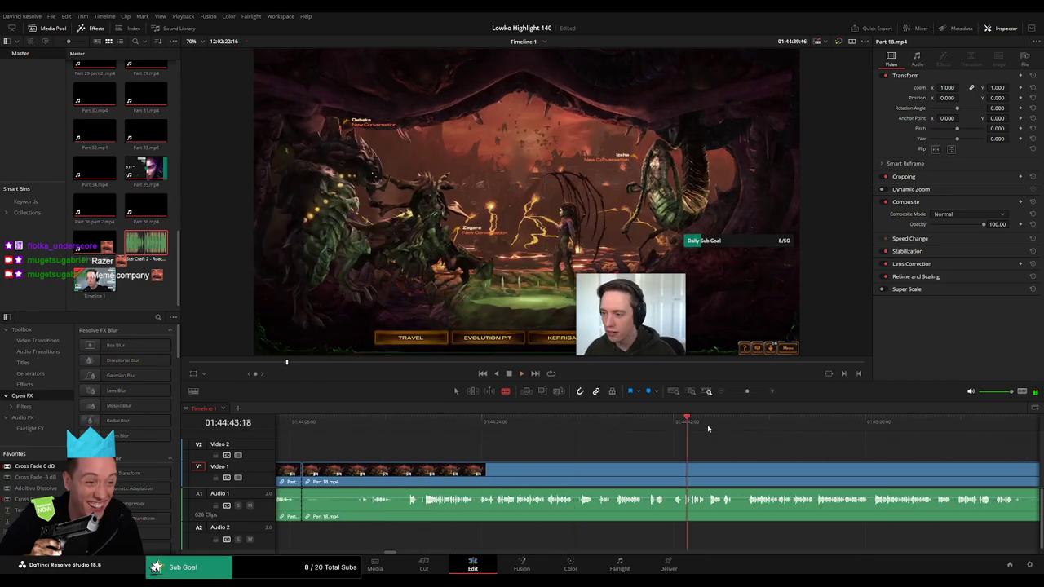
pyautogui.click(858, 422)
pyautogui.moveTo(746, 393); pyautogui.dragTo(737, 392)
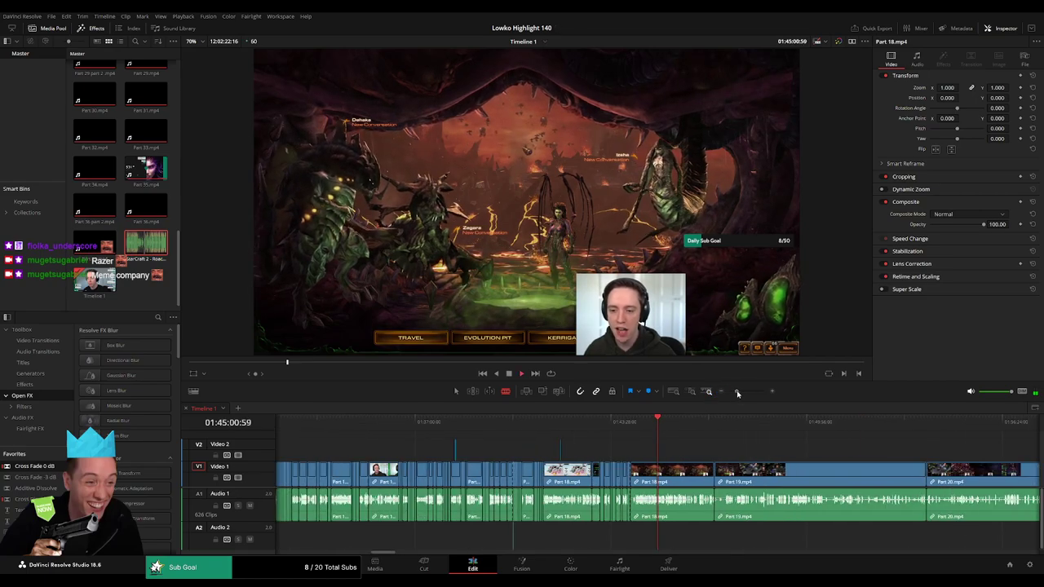
# Ripple-delete the remaining Part 18 stretch and play back from the start of Part 19
pyautogui.click(660, 474)
pyautogui.press('Delete')
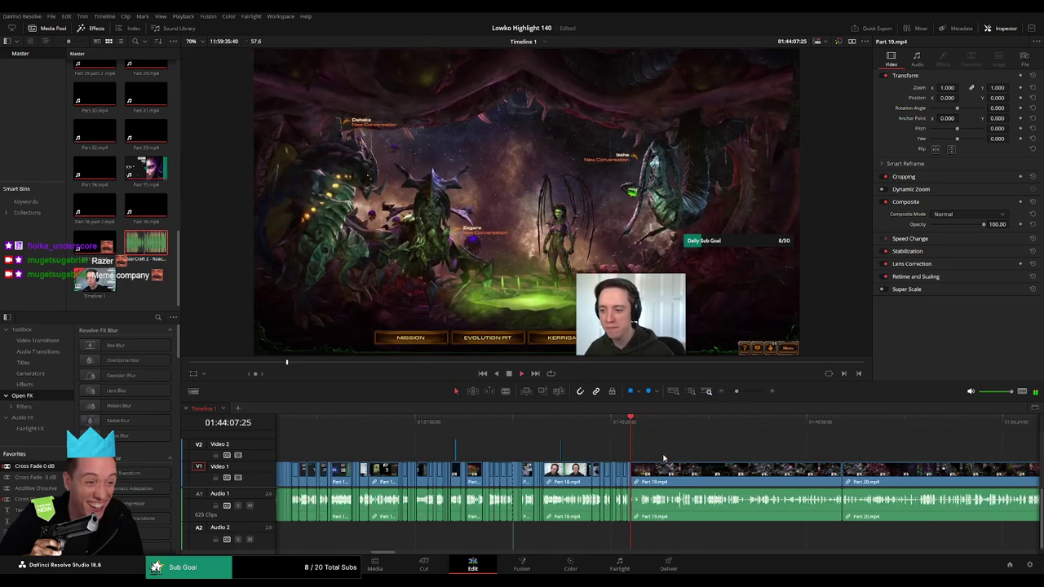
pyautogui.hscroll(2, 480, 446)
pyautogui.hscroll(2, 485, 441)
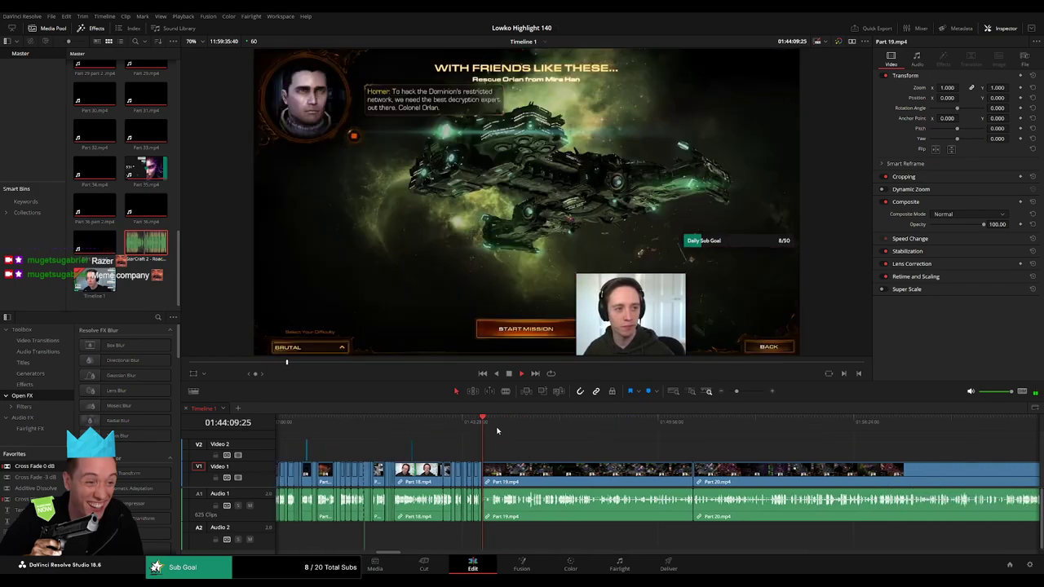
pyautogui.click(498, 431)
pyautogui.click(525, 430)
pyautogui.press('space')
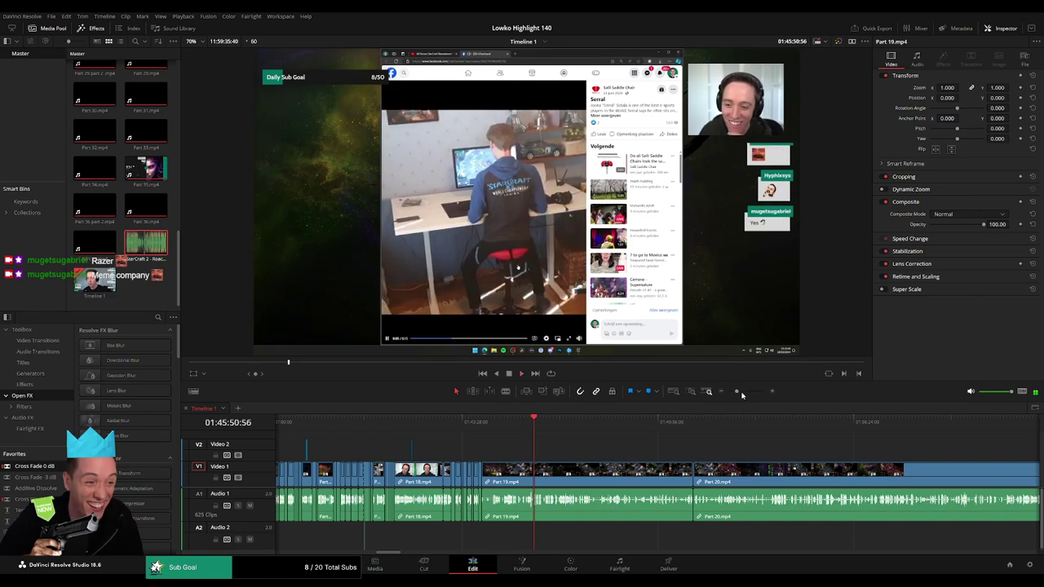
# Find the chair video moment in Part 19 and drop an Adjustment Clip on Video 2 there
pyautogui.moveTo(741, 395); pyautogui.dragTo(746, 393)
pyautogui.click(565, 425)
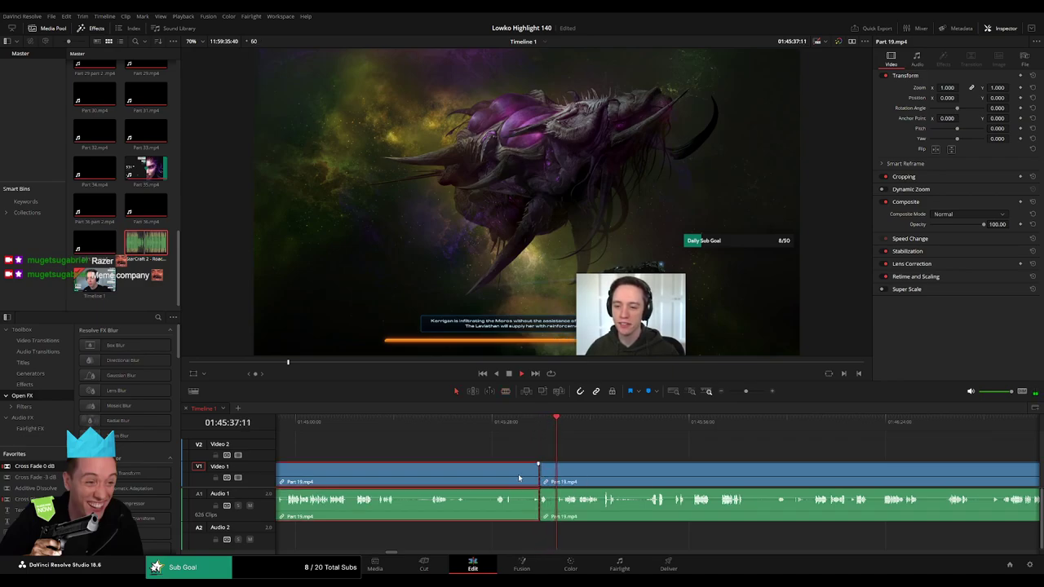
pyautogui.press('Up')
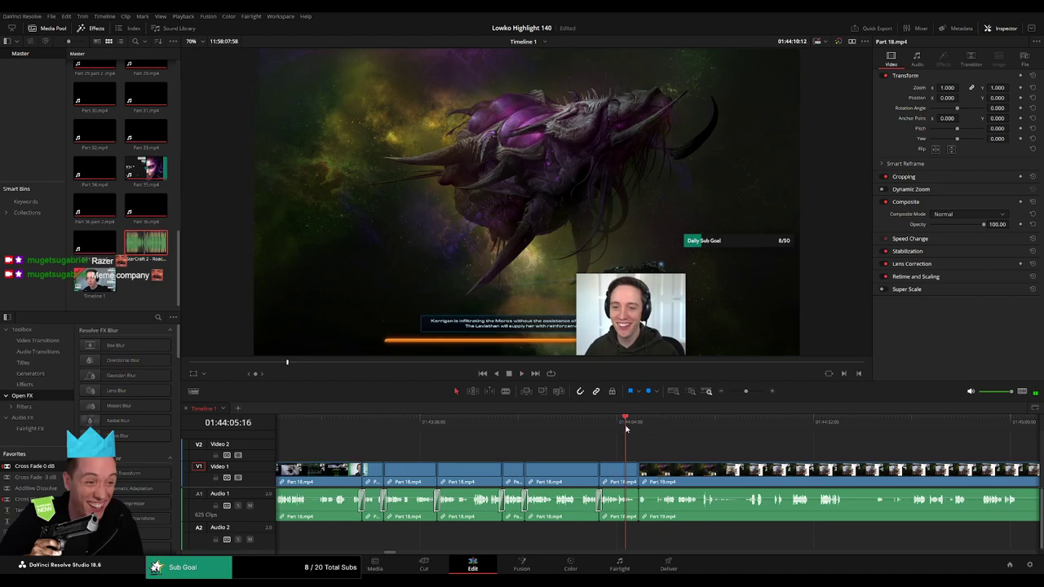
pyautogui.press('space')
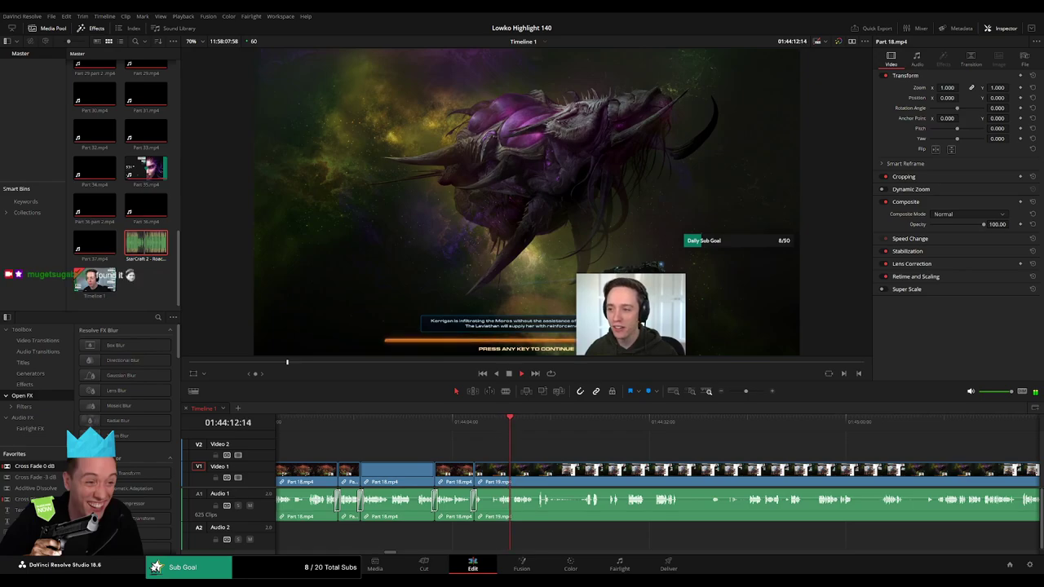
pyautogui.moveTo(572, 455); pyautogui.dragTo(430, 458)
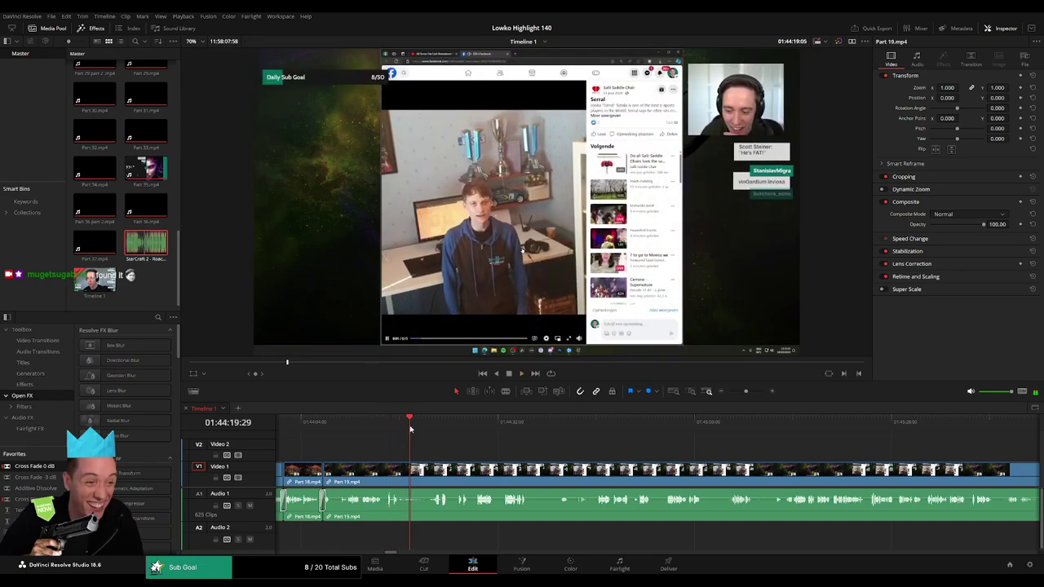
pyautogui.click(409, 425)
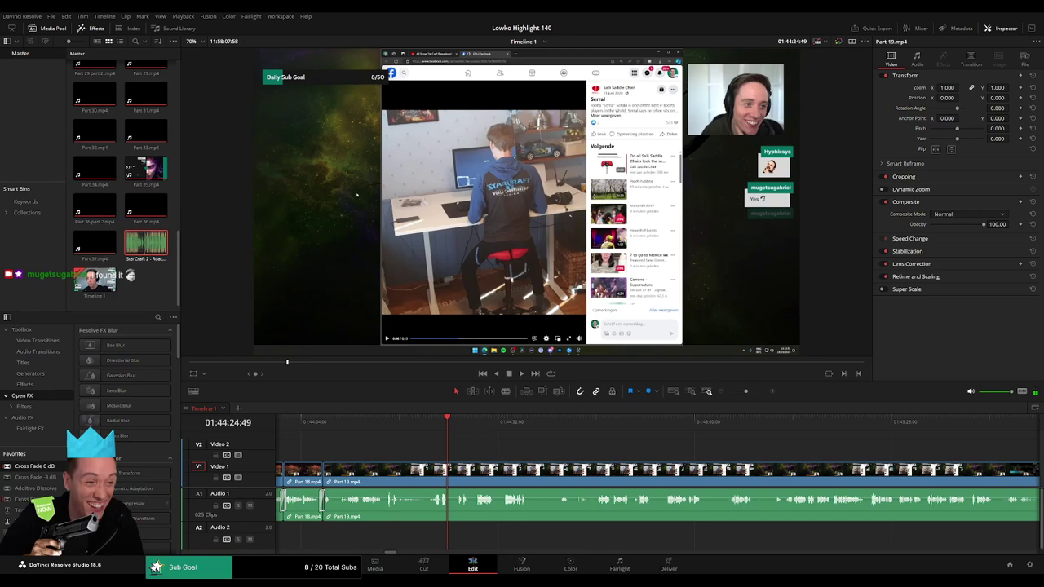
pyautogui.moveTo(143, 477); pyautogui.dragTo(487, 454)
# Trim the Video 2 adjustment clip short and set Zoom 1.650 at Position X 124, Y 80
pyautogui.press('space')
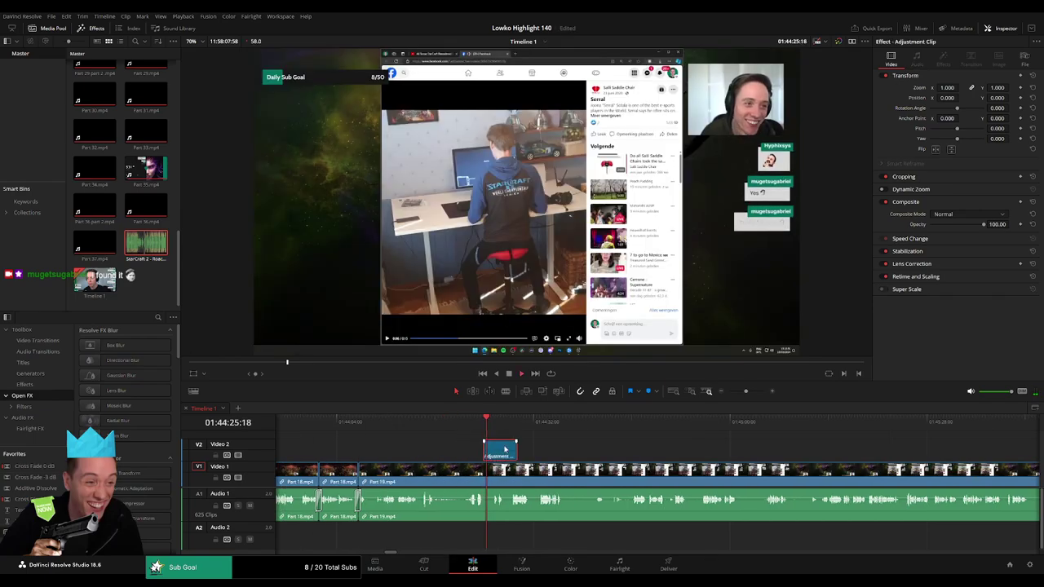
pyautogui.moveTo(515, 448); pyautogui.dragTo(494, 452)
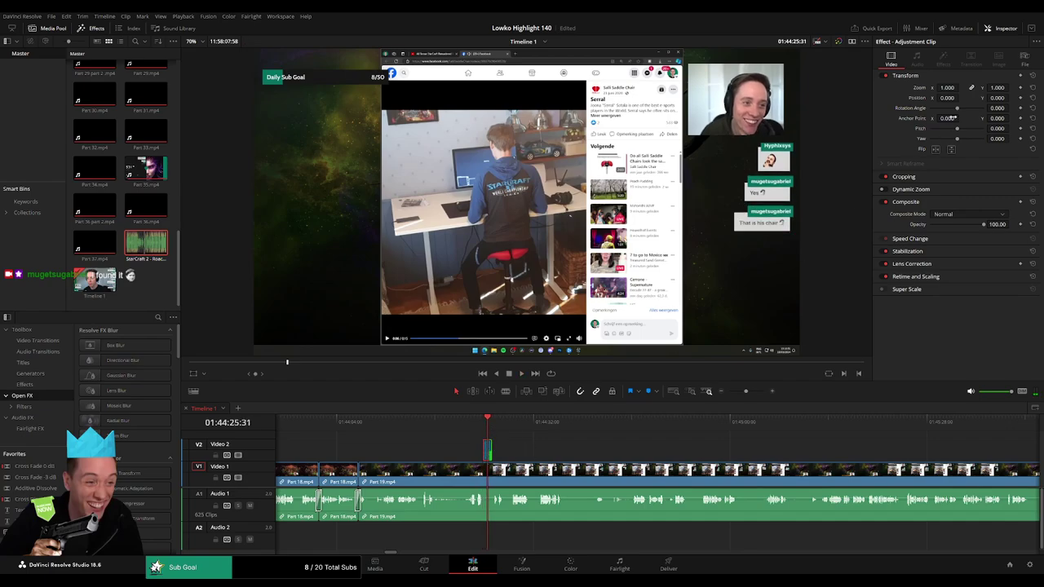
pyautogui.moveTo(946, 88); pyautogui.dragTo(1011, 97)
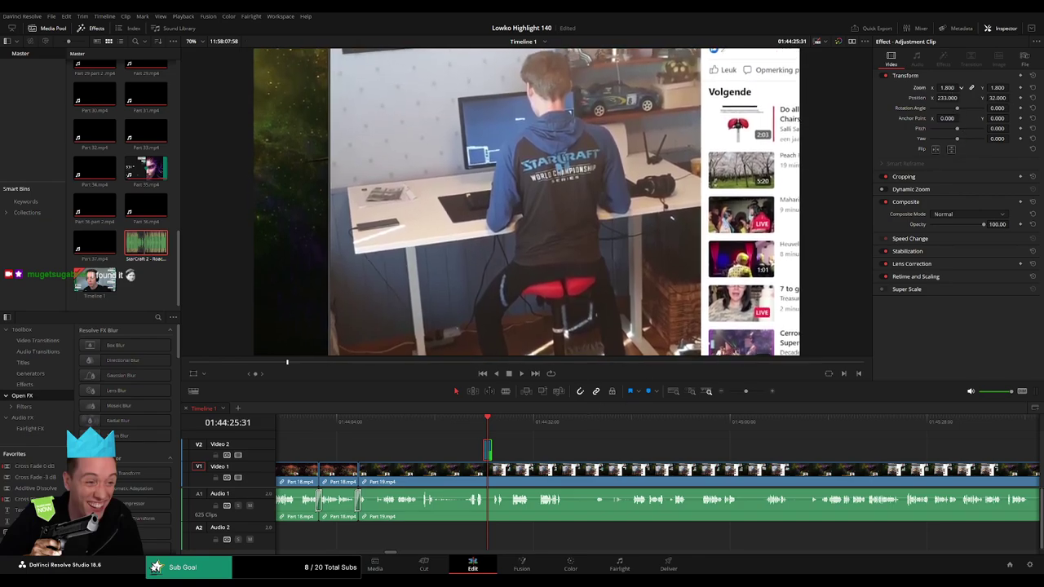
pyautogui.moveTo(947, 88)
pyautogui.mouseDown()
pyautogui.moveTo(989, 97)
pyautogui.moveTo(930, 87)
pyautogui.moveTo(1000, 99)
pyautogui.mouseUp()
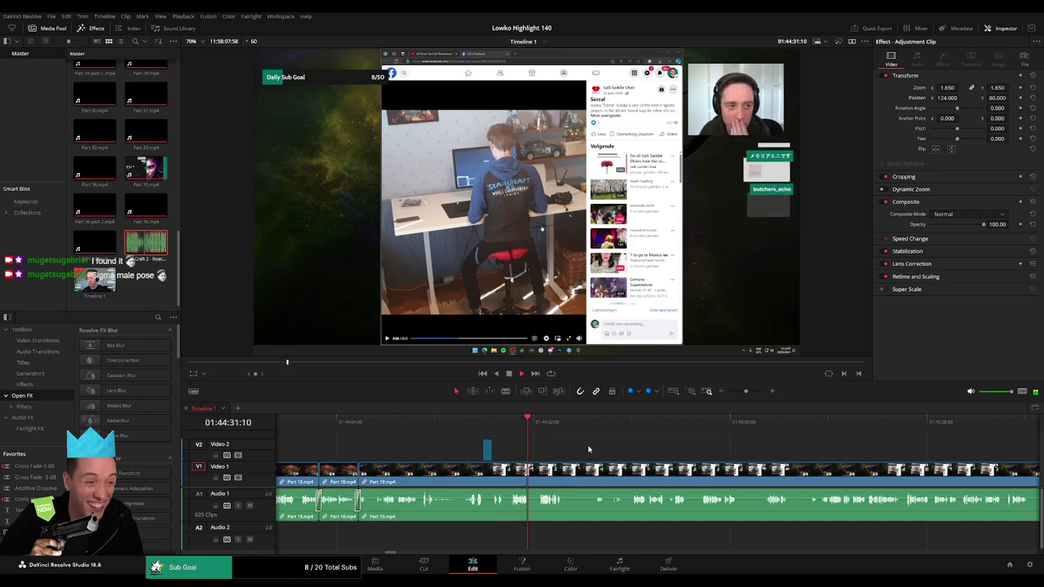
pyautogui.hscroll(2, 555, 448)
pyautogui.hscroll(2, 524, 447)
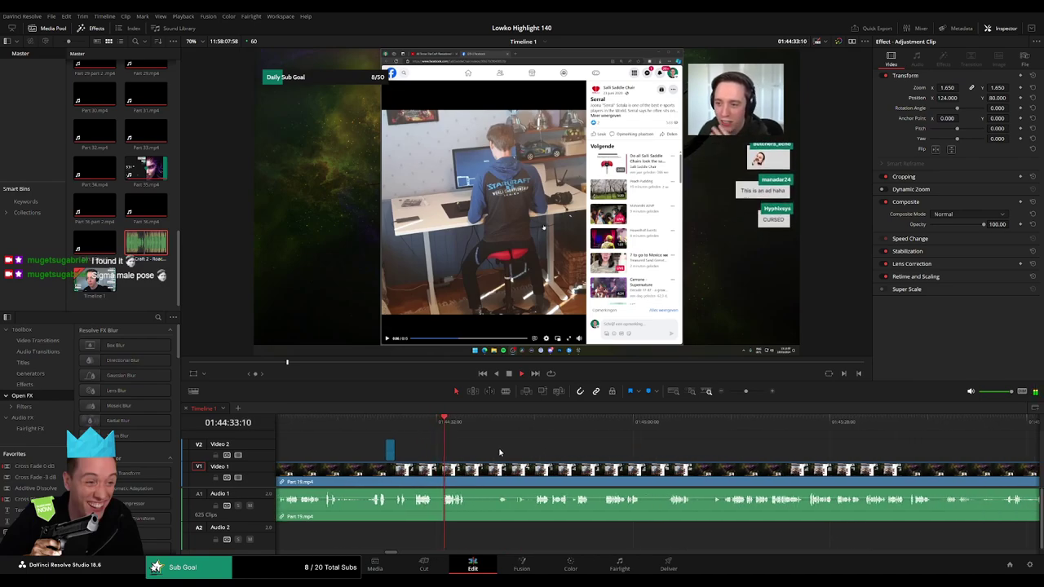
pyautogui.hscroll(2, 481, 453)
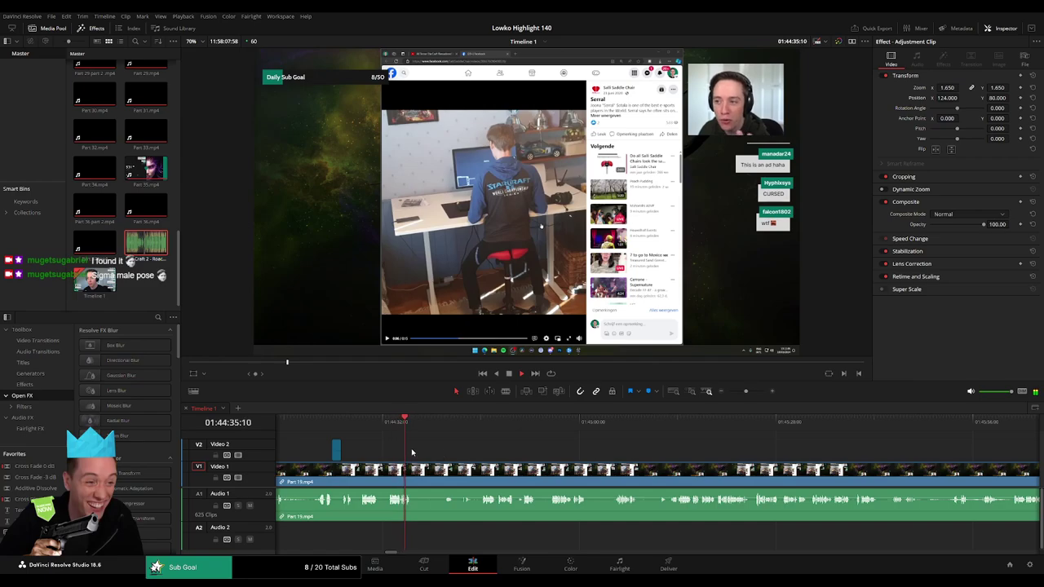
pyautogui.moveTo(411, 437); pyautogui.dragTo(441, 430)
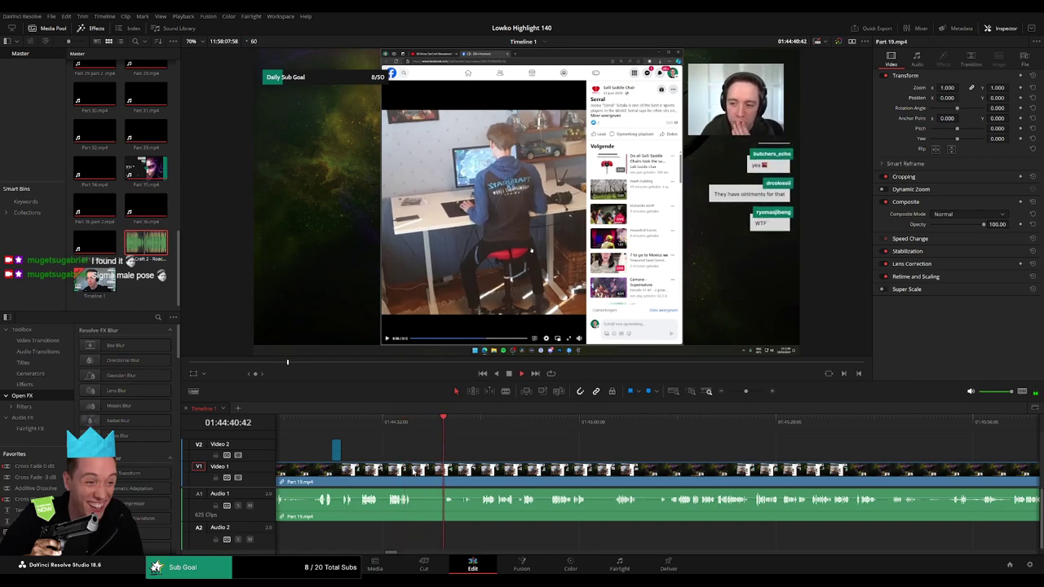
# Trim the edge of the Part 19 clip and blade it at two nearby points
pyautogui.moveTo(415, 471); pyautogui.dragTo(479, 469)
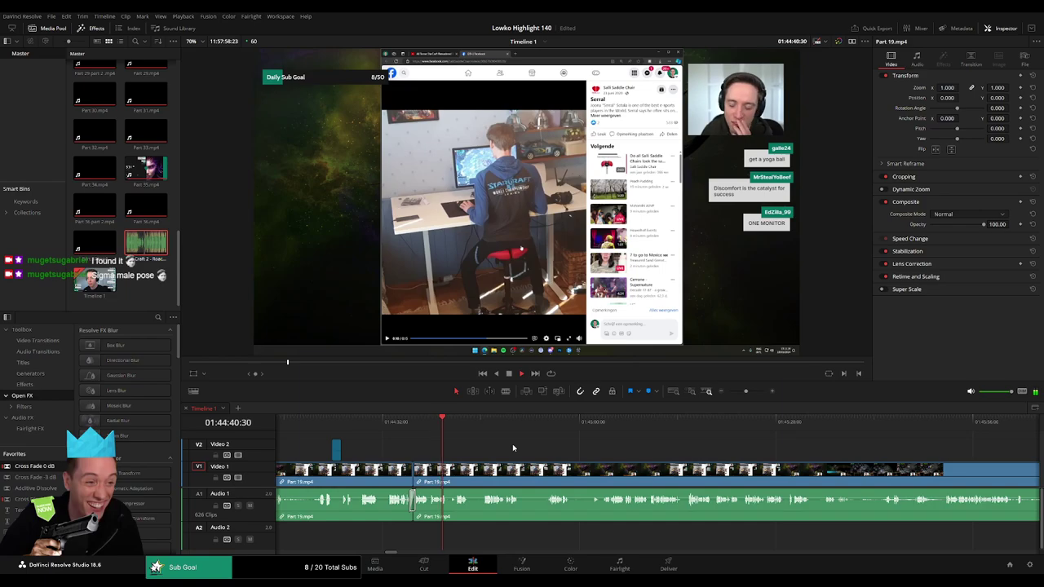
pyautogui.hscroll(3, 490, 451)
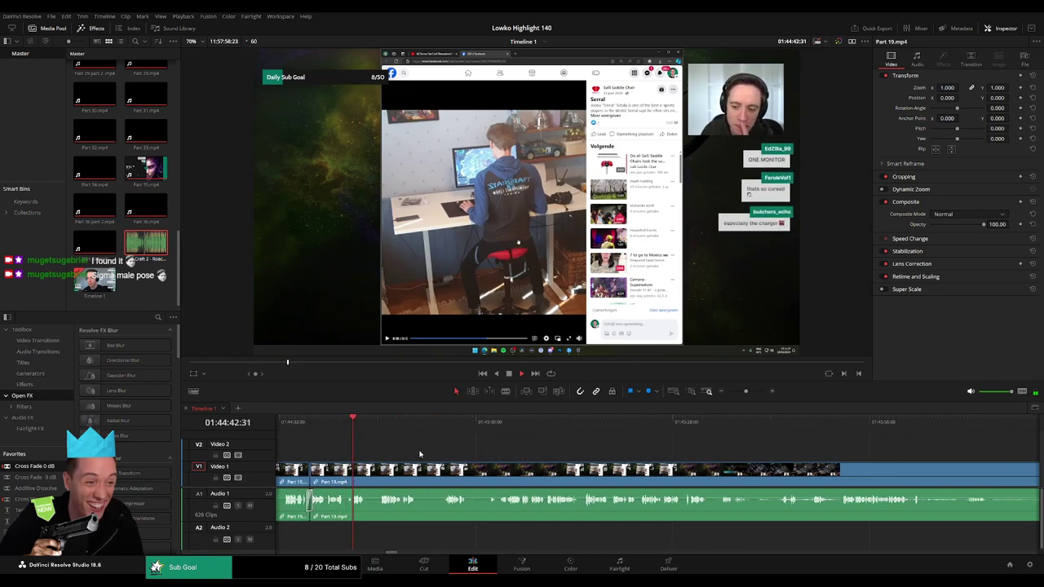
pyautogui.press('b')
pyautogui.click(356, 473)
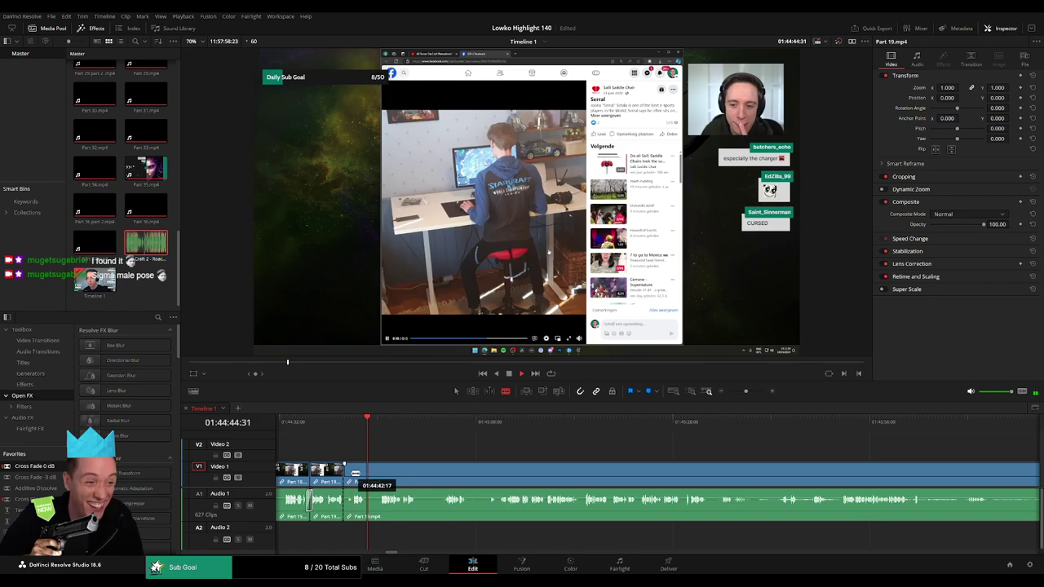
pyautogui.press('a')
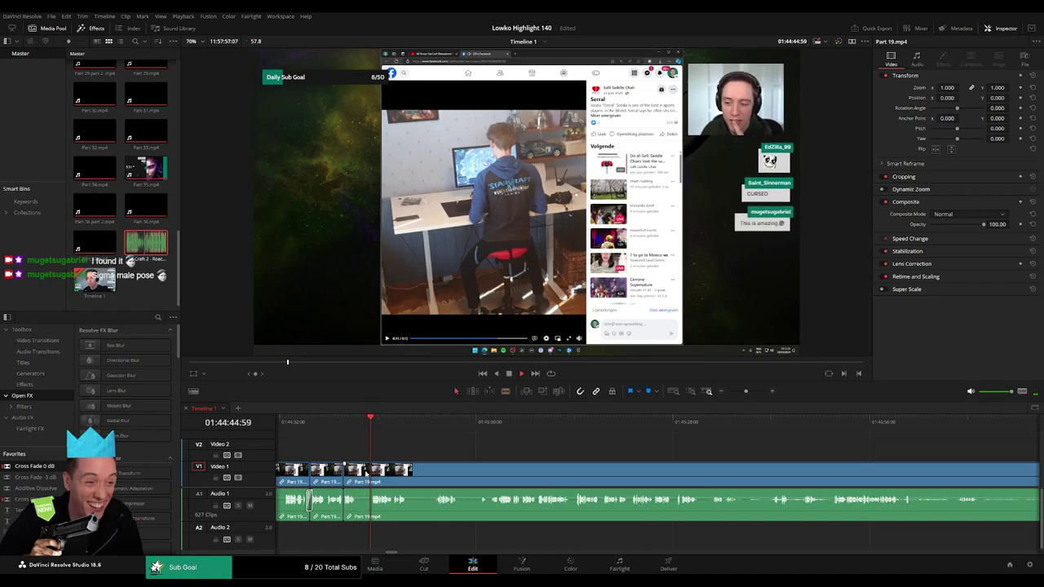
pyautogui.press('b')
pyautogui.click(369, 473)
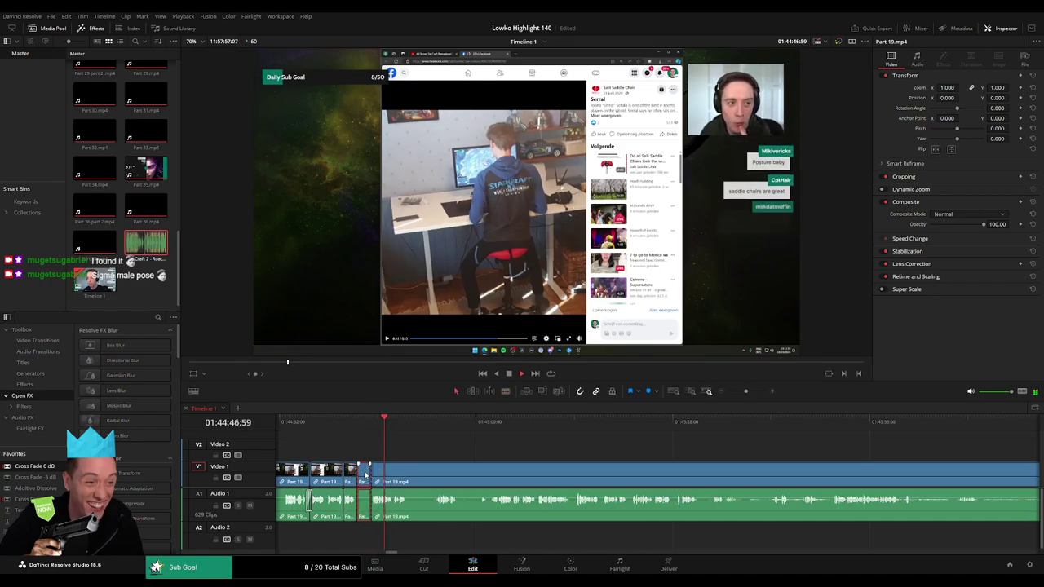
pyautogui.press('a')
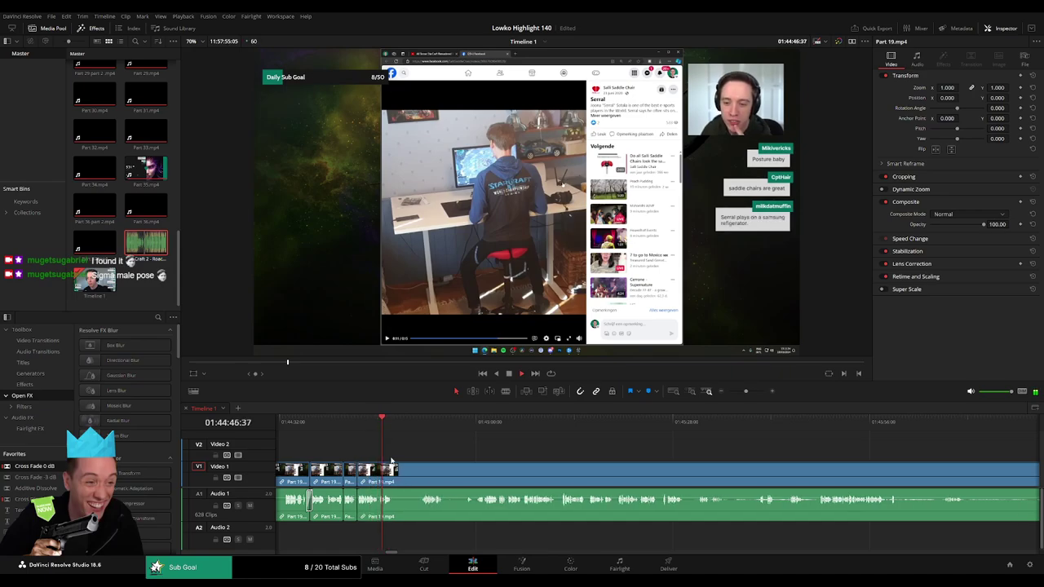
# Split Part 19 at three more points and ripple-delete the short unwanted pieces
pyautogui.click(420, 430)
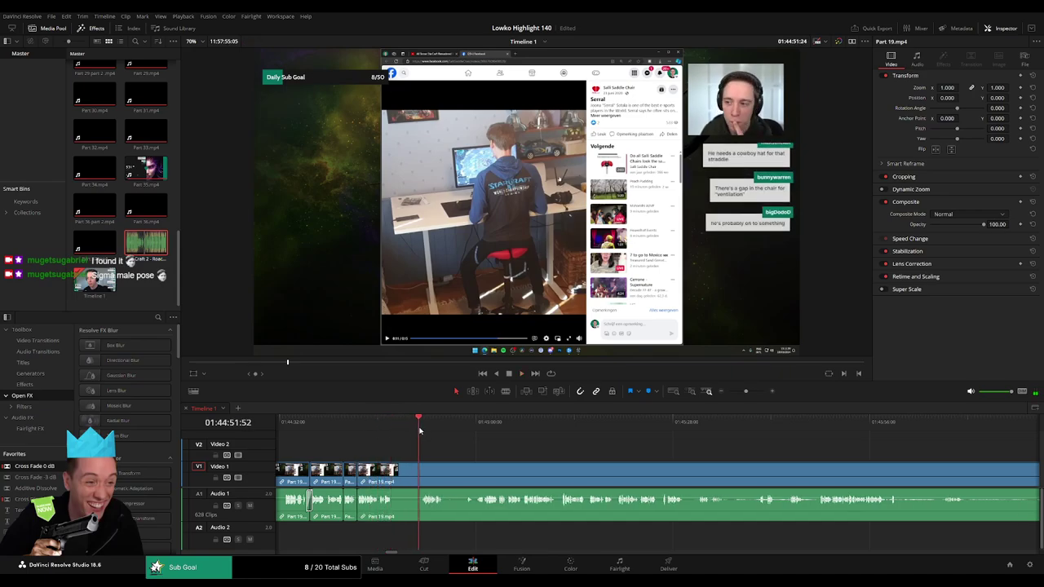
pyautogui.press('b')
pyautogui.click(420, 471)
pyautogui.press('a')
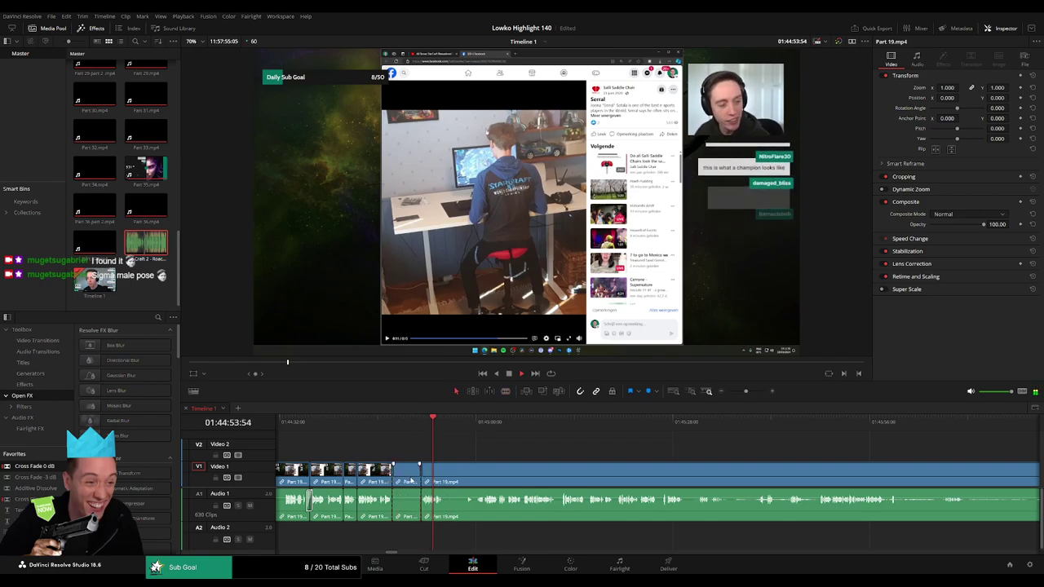
pyautogui.press('Delete')
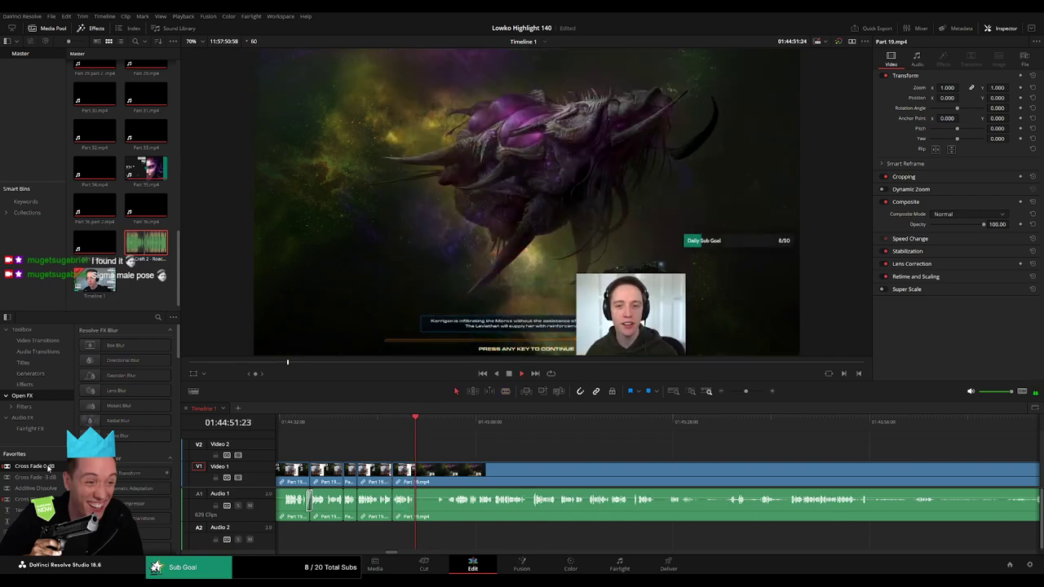
pyautogui.click(440, 430)
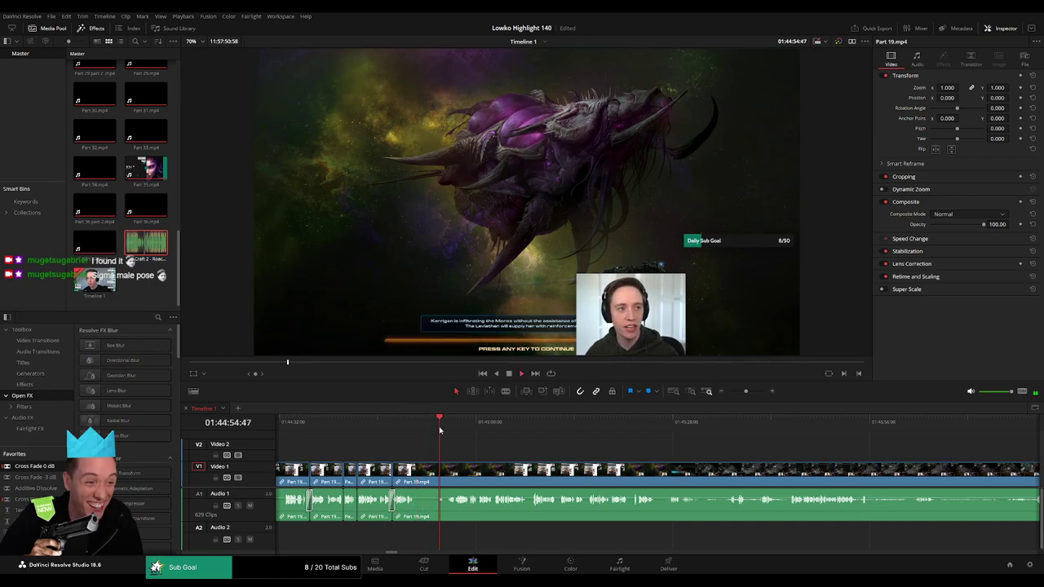
pyautogui.press('b')
pyautogui.click(437, 473)
pyautogui.click(418, 473)
pyautogui.press('a')
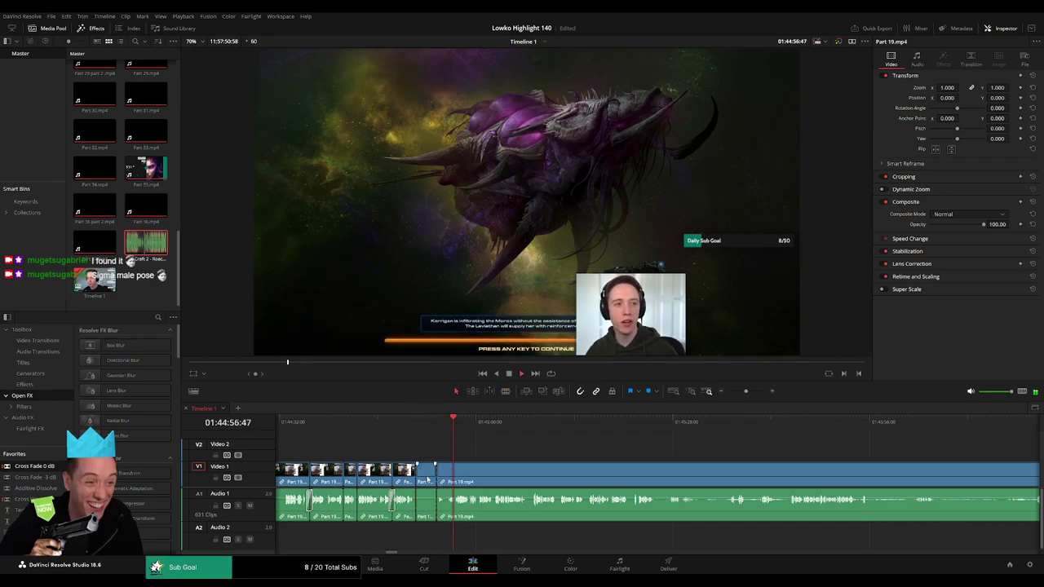
pyautogui.click(428, 480)
pyautogui.press('Delete')
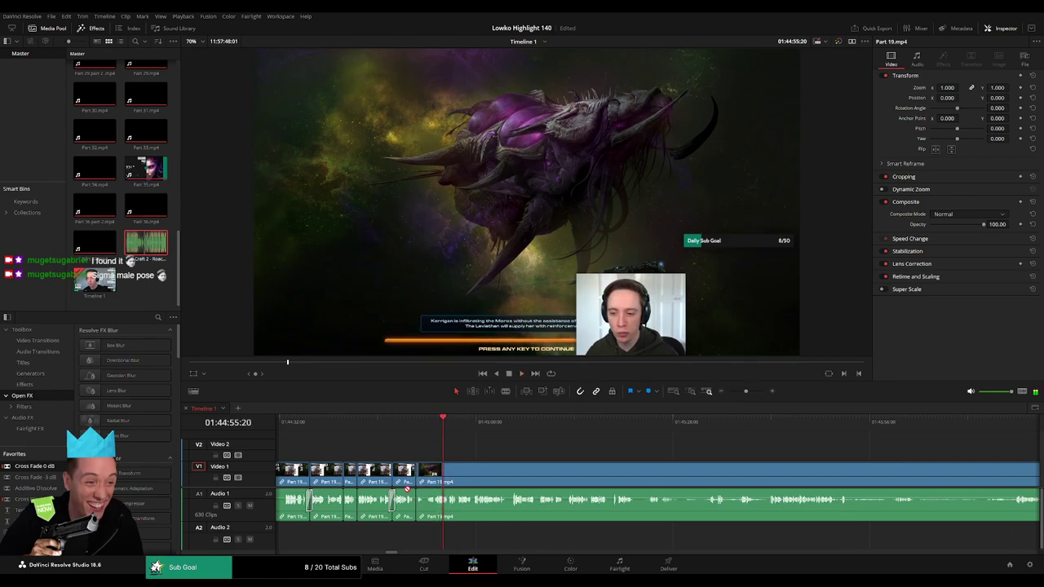
# Play back over the new cuts and switch the viewer to Source view
pyautogui.press('space')
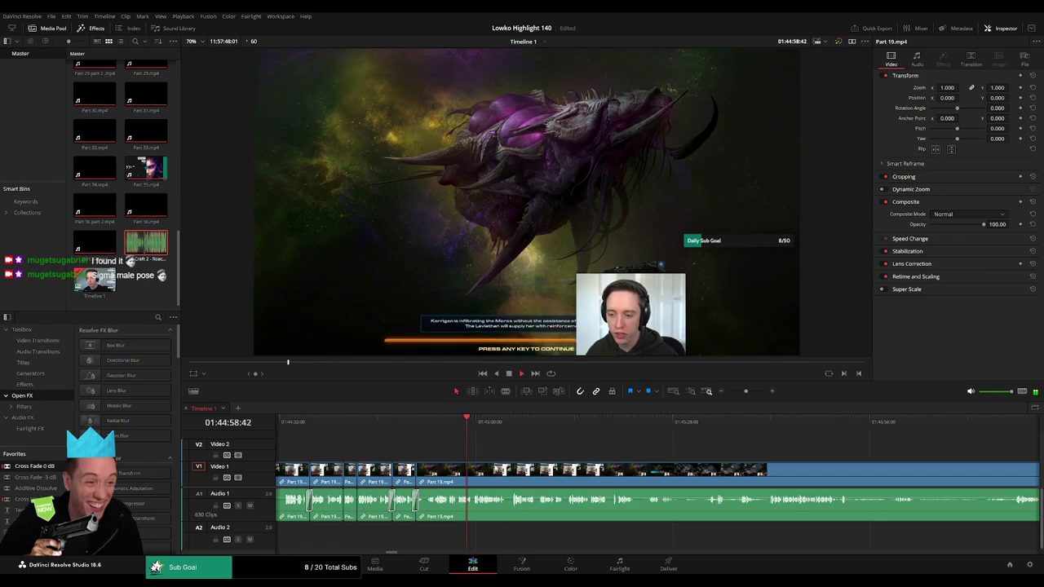
pyautogui.click(391, 428)
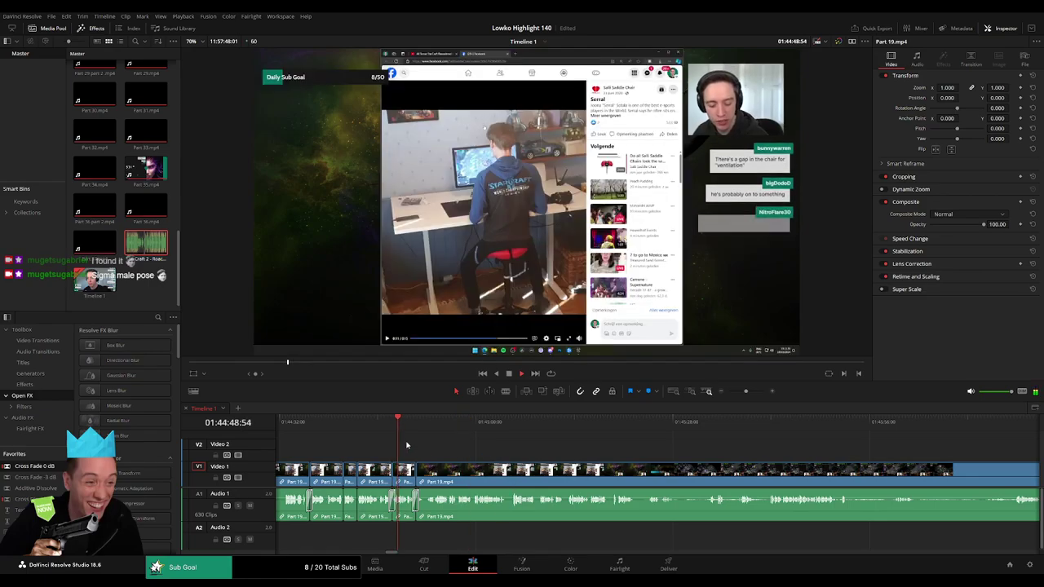
pyautogui.hscroll(-3, 564, 451)
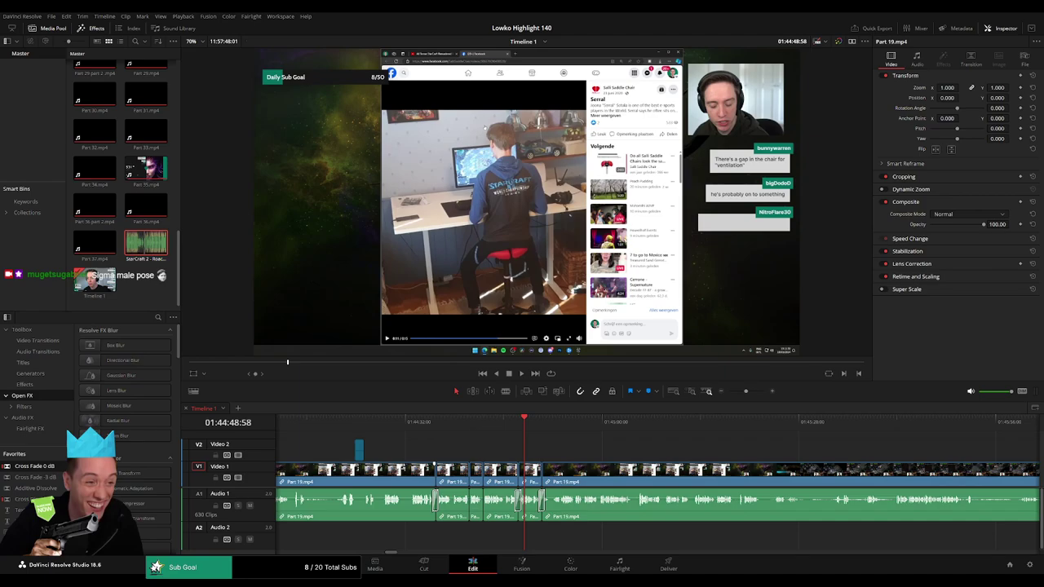
pyautogui.press('q')
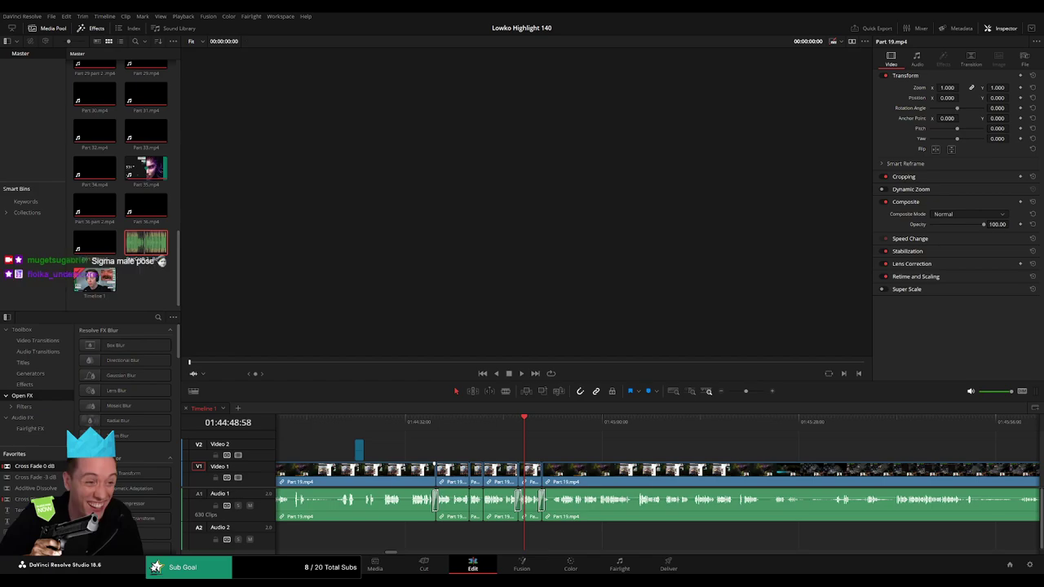
pyautogui.click(145, 242)
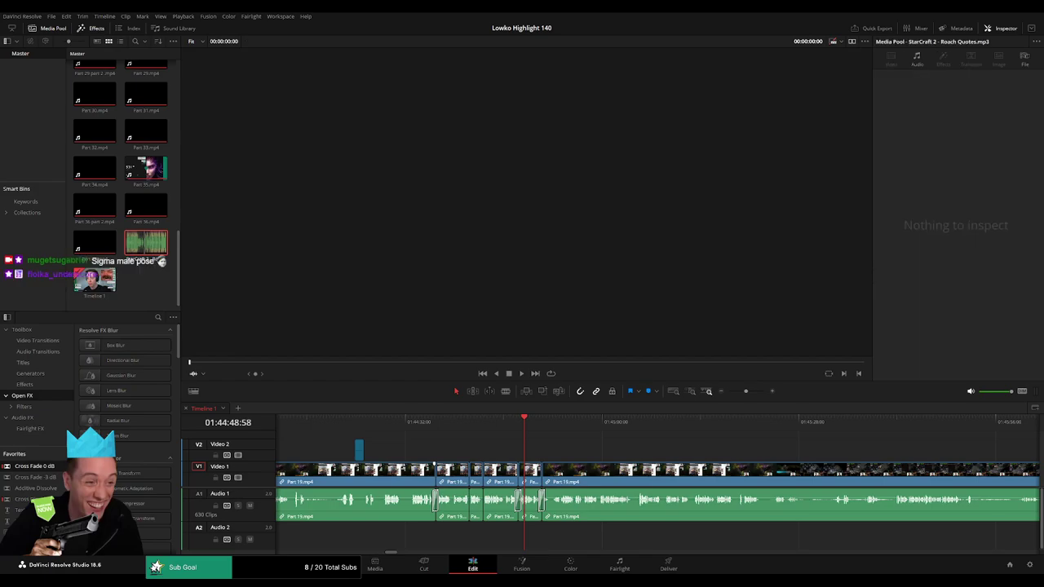
pyautogui.press('q')
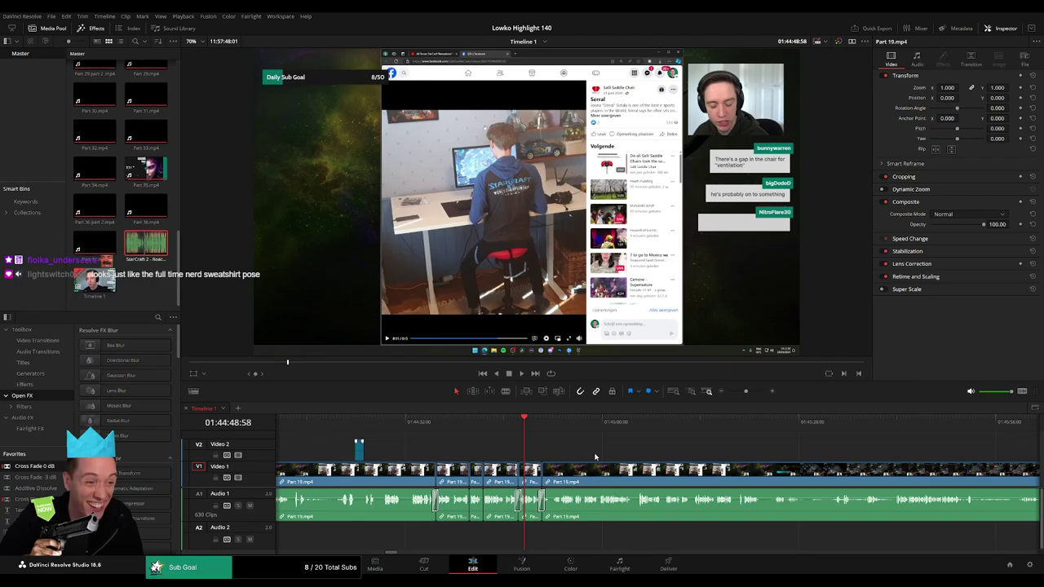
pyautogui.click(522, 419)
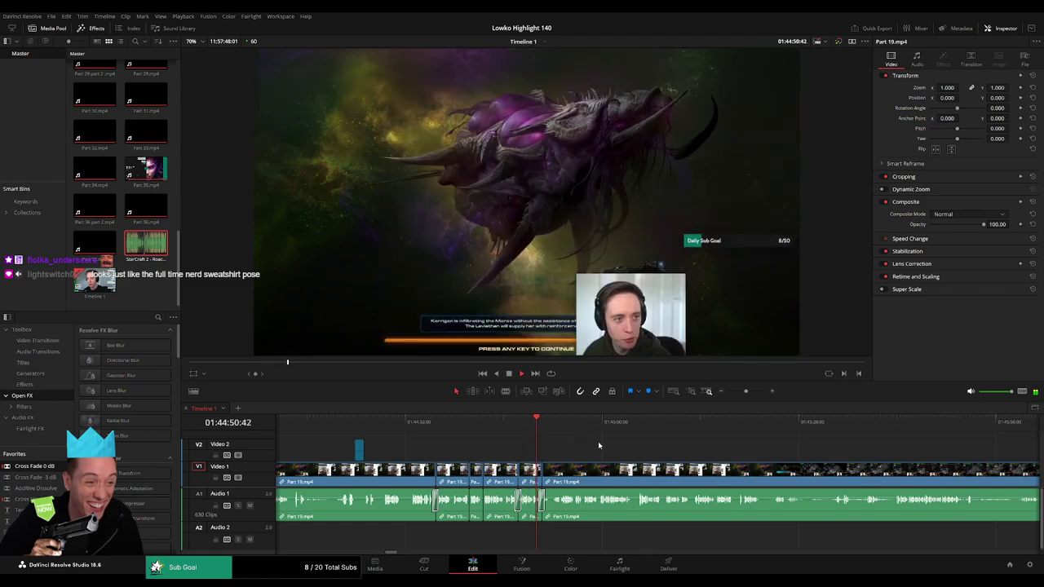
pyautogui.hscroll(3, 539, 441)
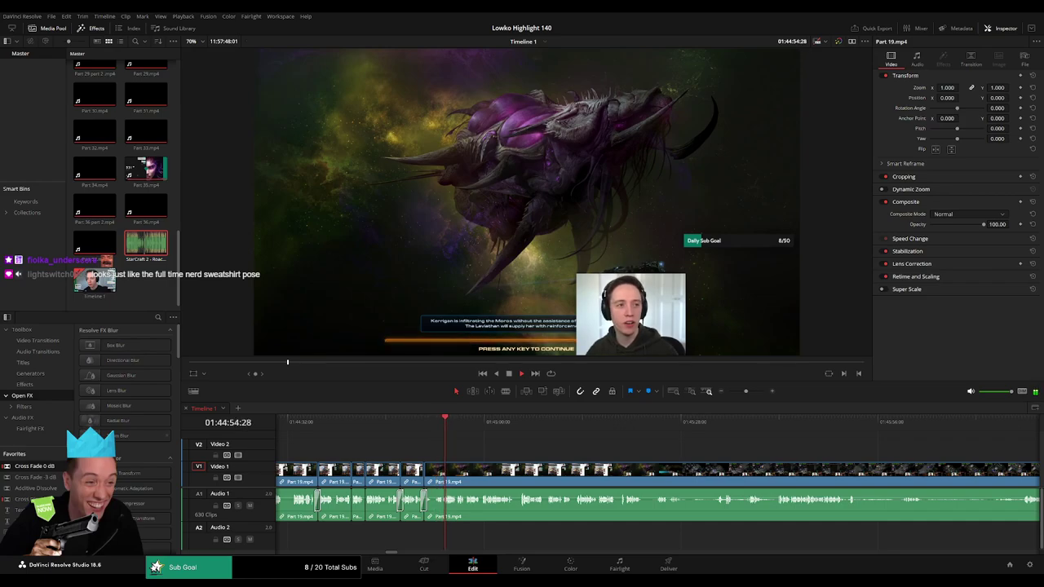
pyautogui.hscroll(2, 438, 454)
pyautogui.hscroll(1, 438, 453)
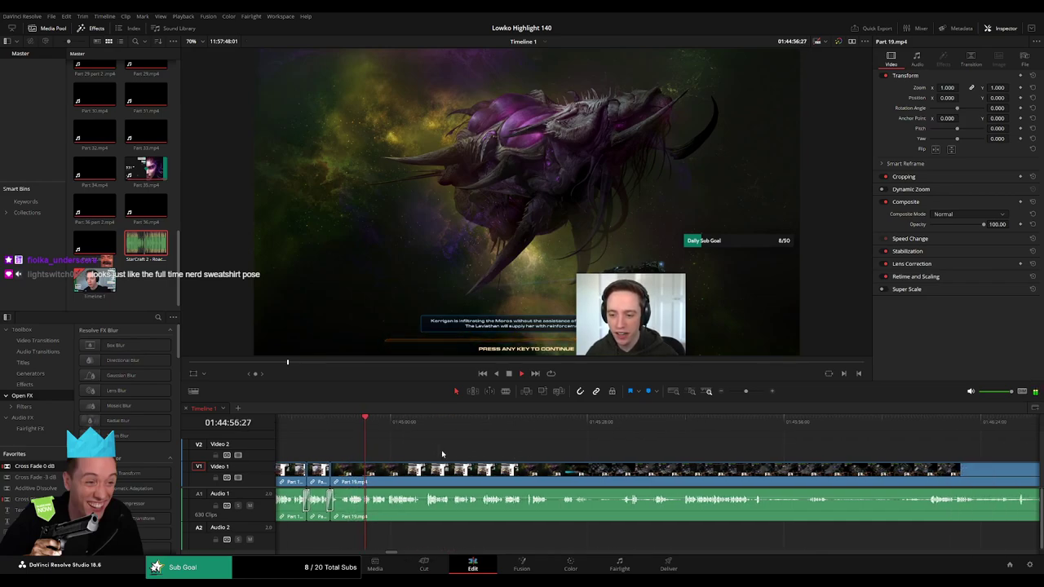
pyautogui.hscroll(1, 463, 447)
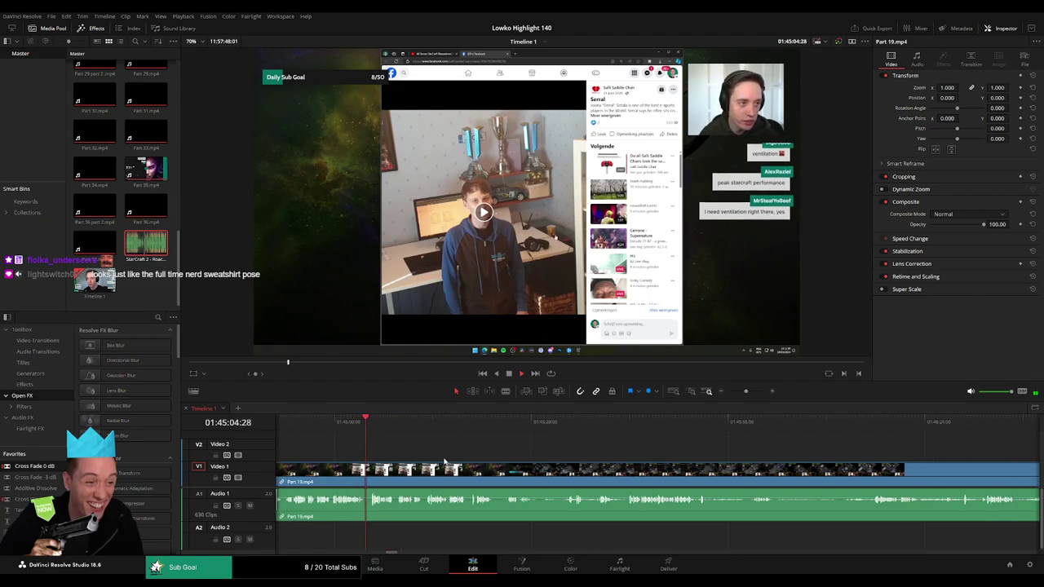
# Drop a short Adjustment Clip on Video 2, zoom it to 3.26 and frame the sweatshirt
pyautogui.click(752, 392)
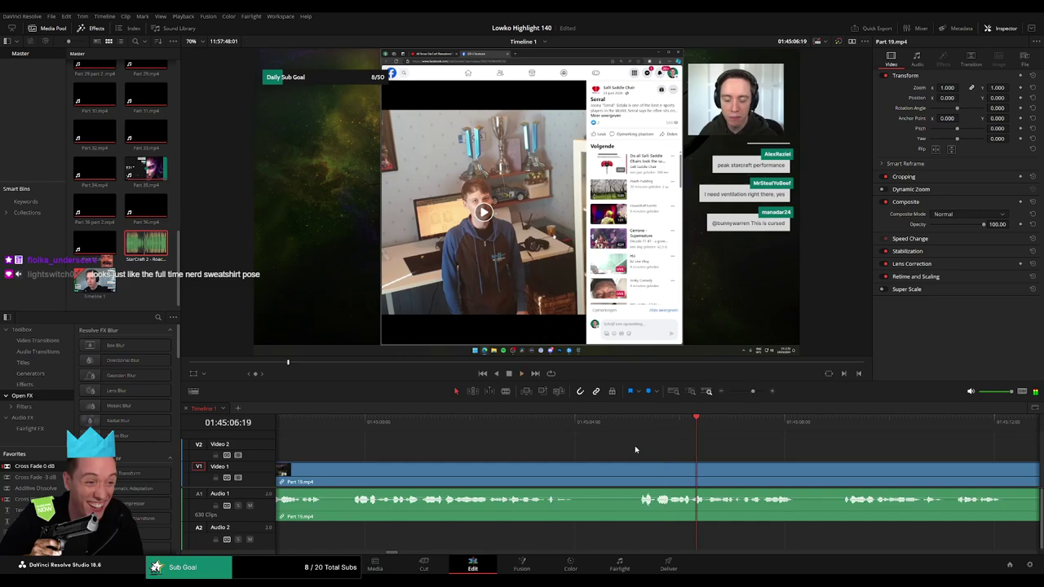
pyautogui.click(530, 427)
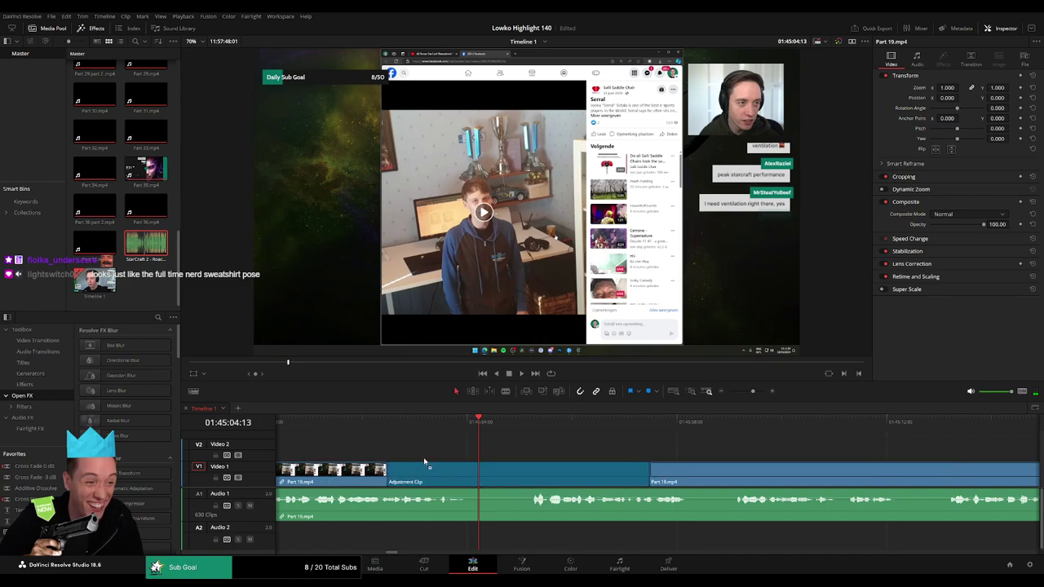
pyautogui.moveTo(32, 466); pyautogui.dragTo(469, 459)
pyautogui.moveTo(736, 452); pyautogui.dragTo(535, 452)
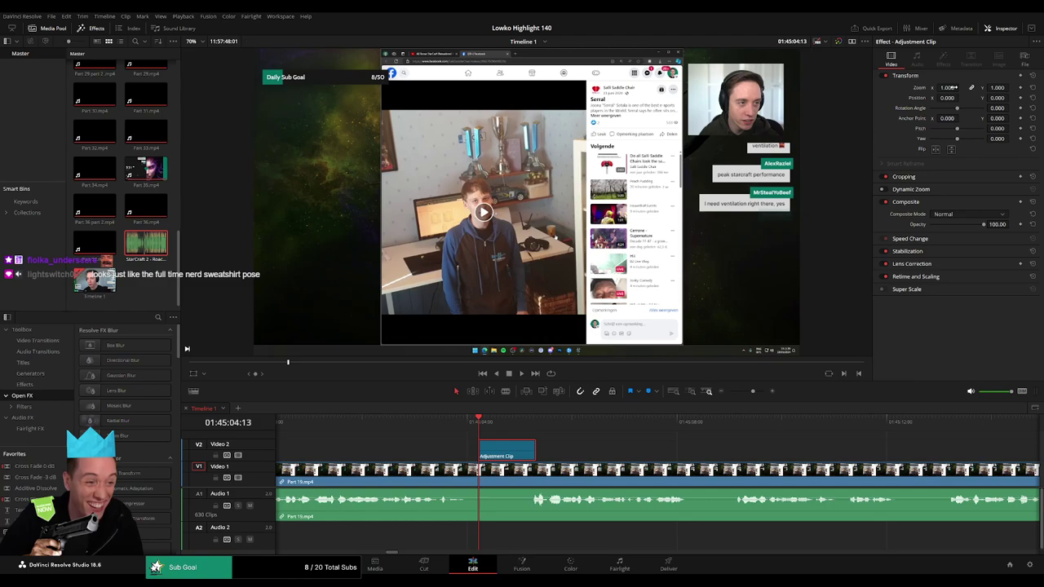
pyautogui.moveTo(975, 87); pyautogui.dragTo(964, 106)
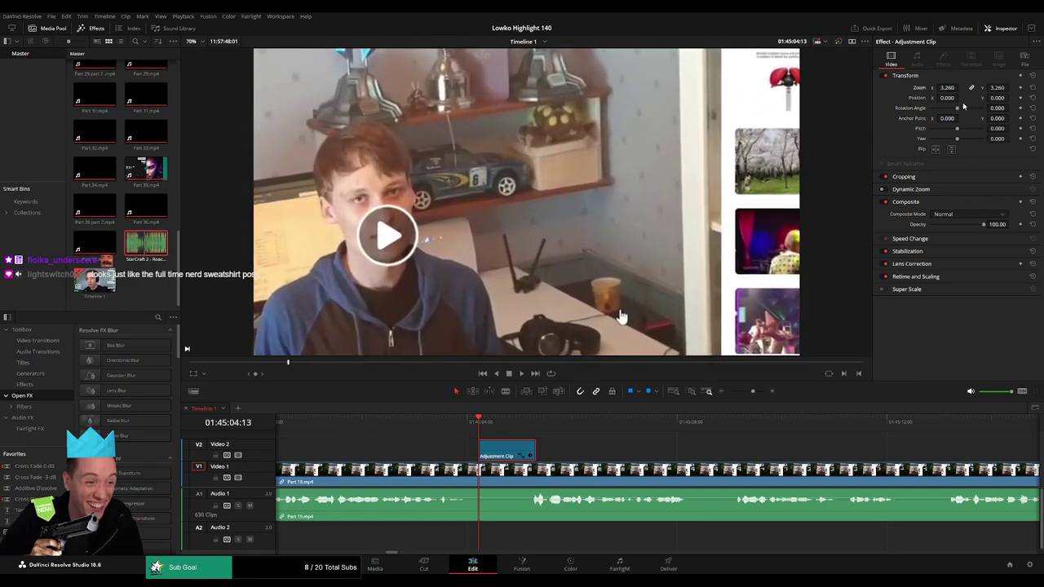
pyautogui.moveTo(620, 316)
pyautogui.mouseDown()
pyautogui.moveTo(717, 186)
pyautogui.moveTo(717, 158)
pyautogui.mouseUp()
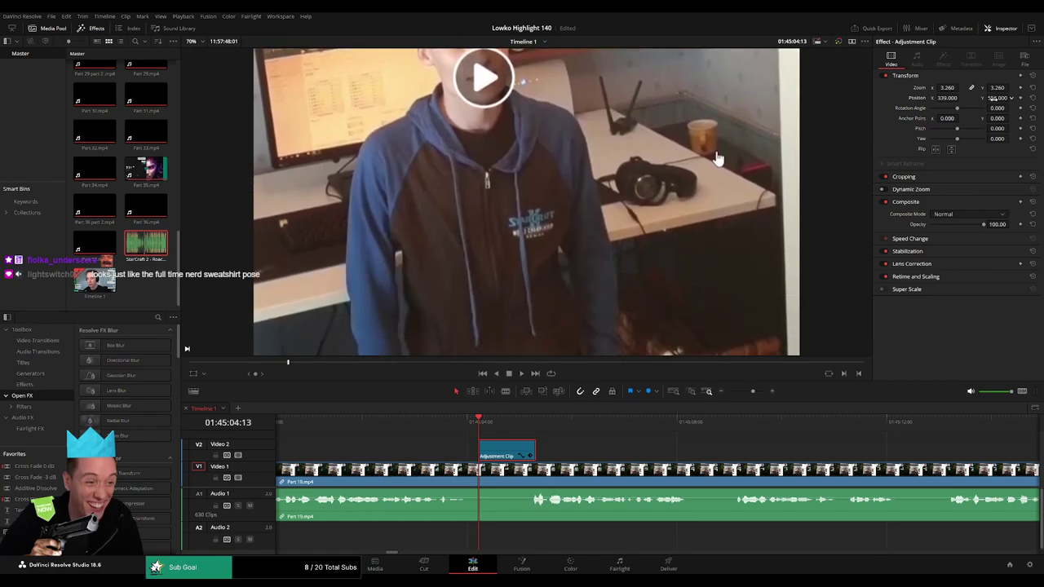
# Preview the zoom and shift the adjustment clip slightly earlier in time
pyautogui.click(610, 448)
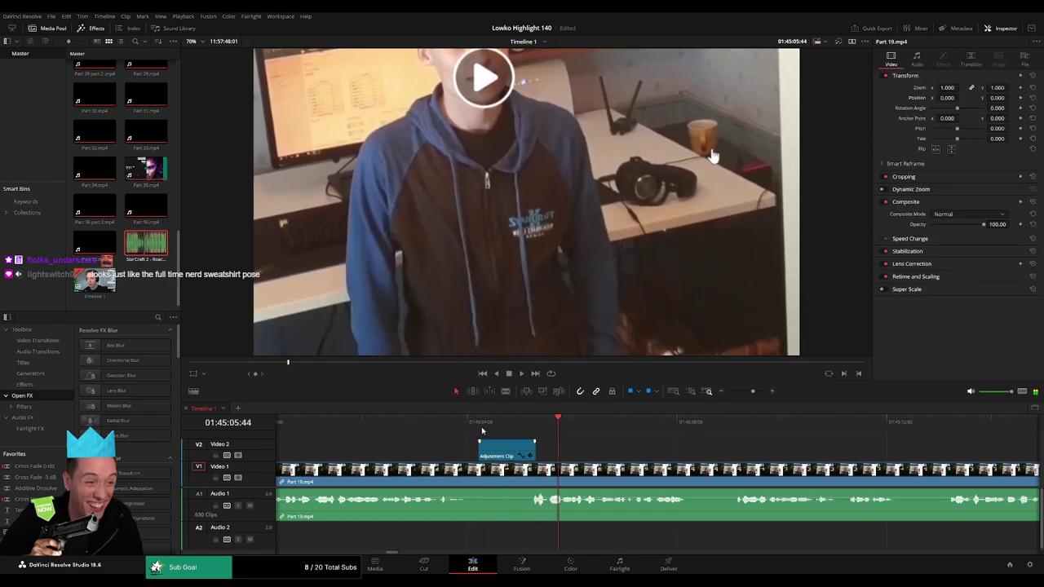
pyautogui.click(439, 424)
pyautogui.click(383, 424)
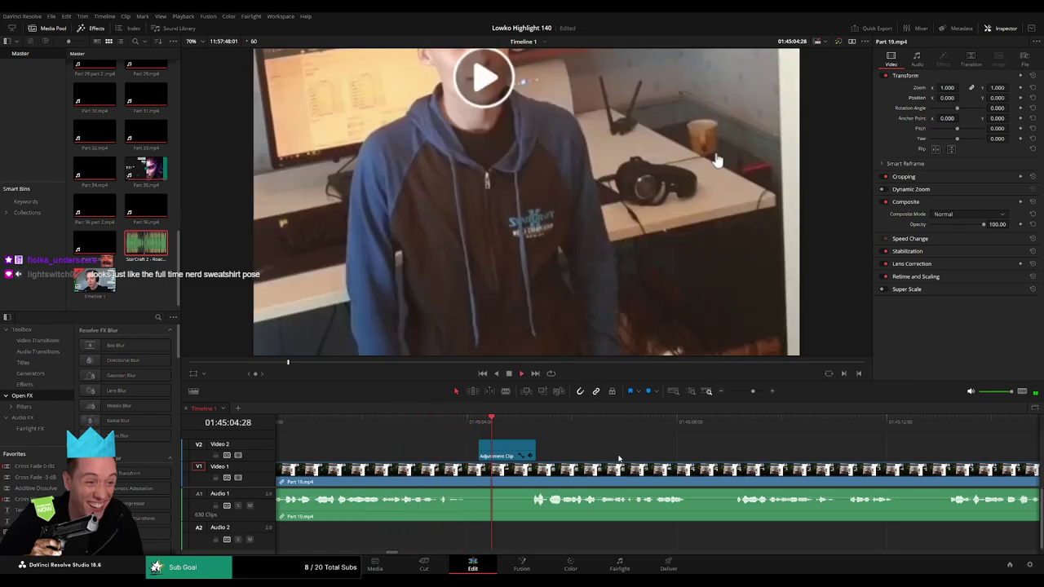
pyautogui.click(345, 421)
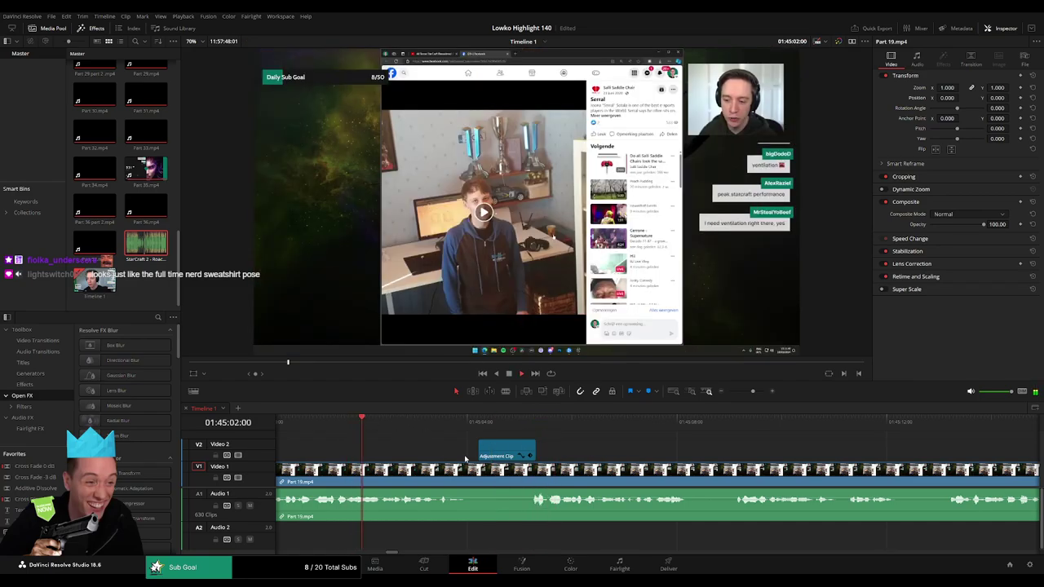
pyautogui.moveTo(505, 455); pyautogui.dragTo(416, 455)
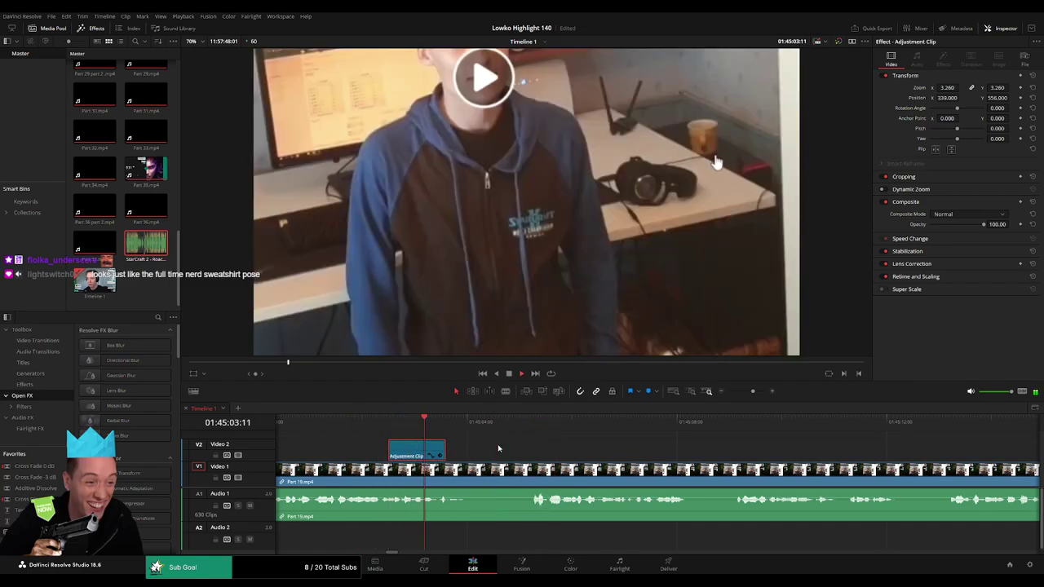
pyautogui.click(521, 447)
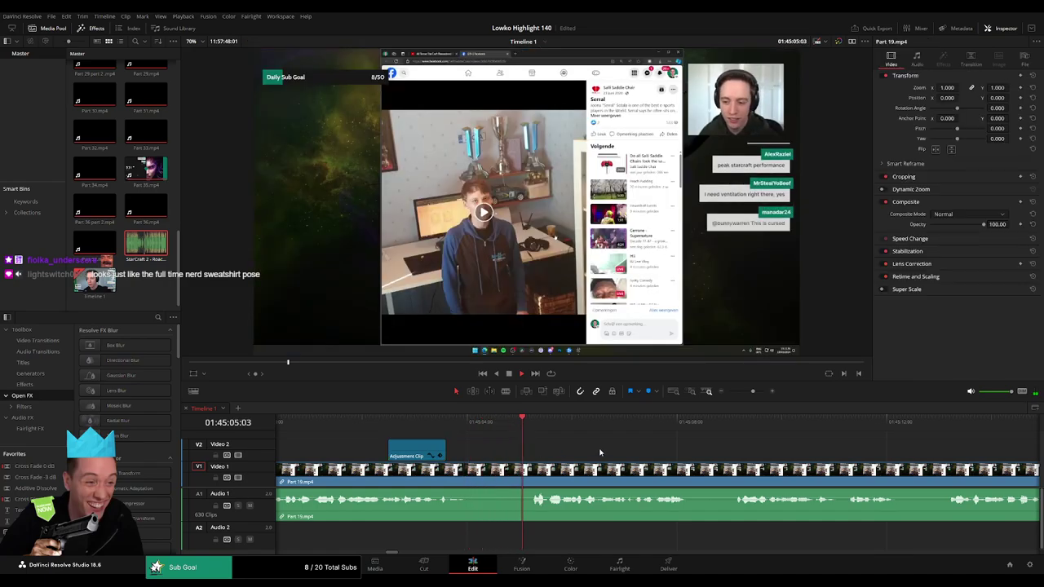
pyautogui.click(746, 392)
pyautogui.click(748, 390)
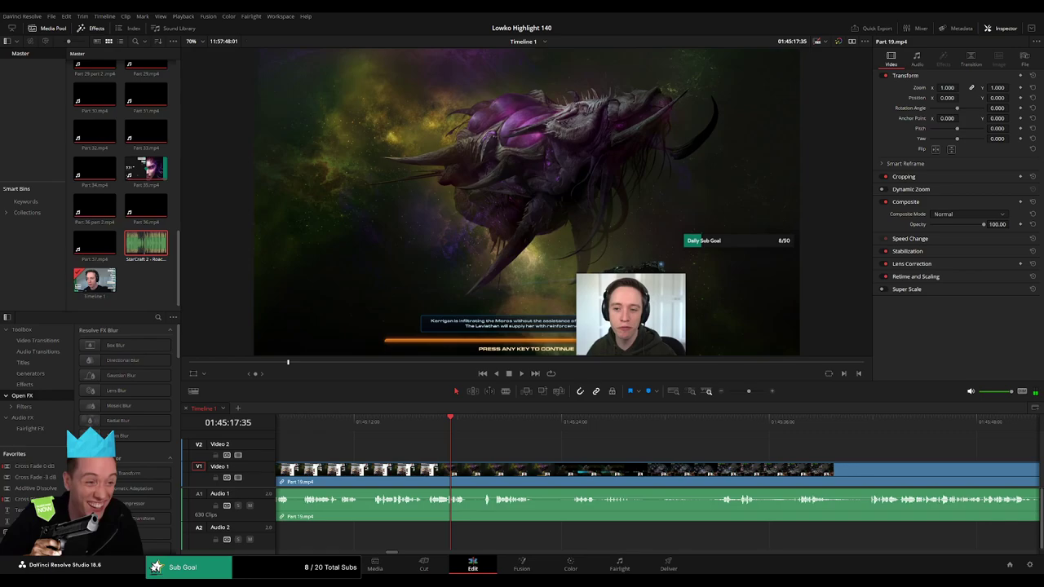
# Blade out a short unwanted stretch of Part 19 and ripple-delete it
pyautogui.press('space')
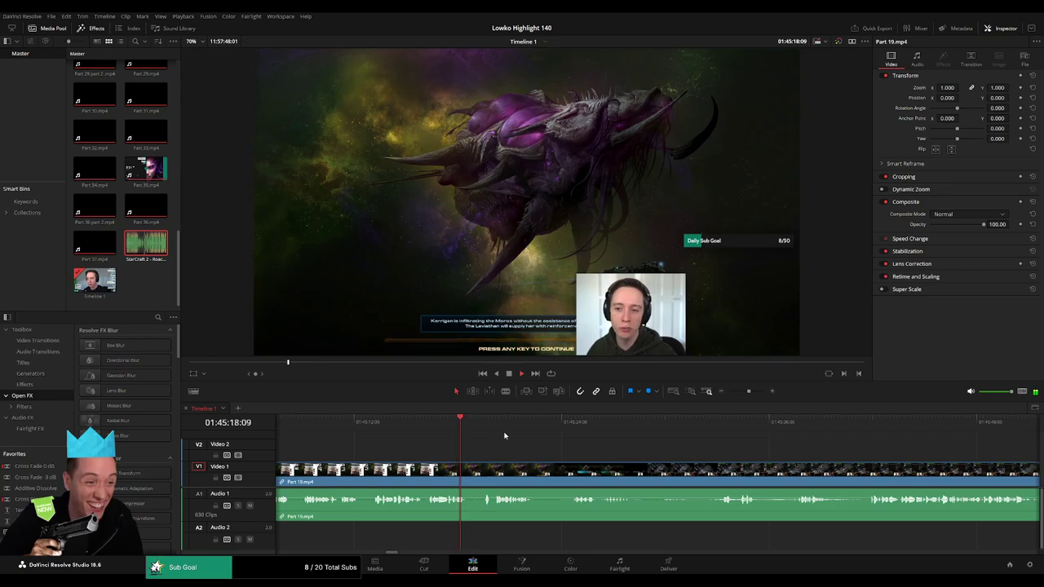
pyautogui.press('b')
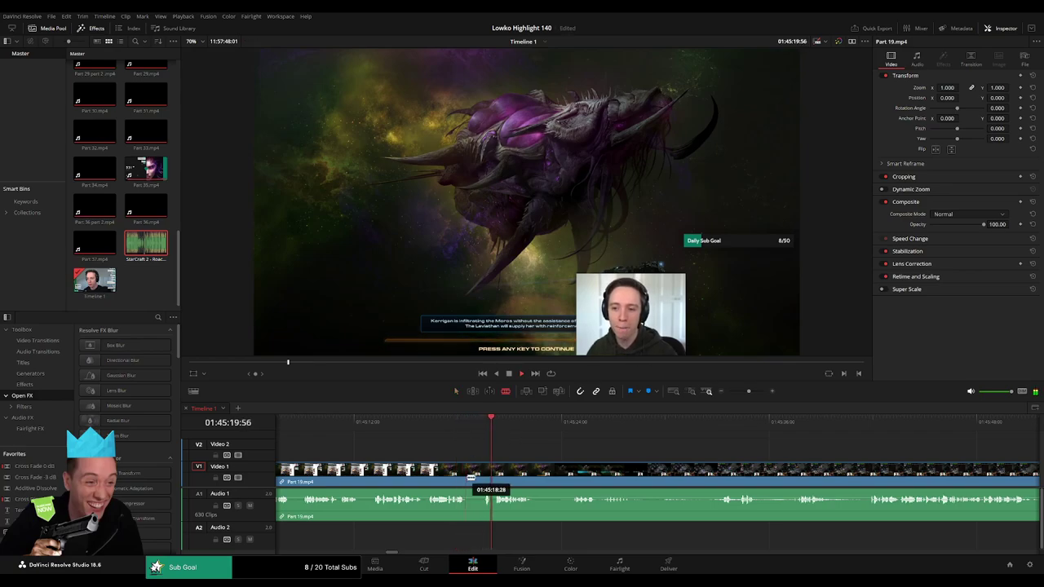
pyautogui.click(468, 472)
pyautogui.press('space')
pyautogui.click(483, 474)
pyautogui.press('a')
pyautogui.click(476, 474)
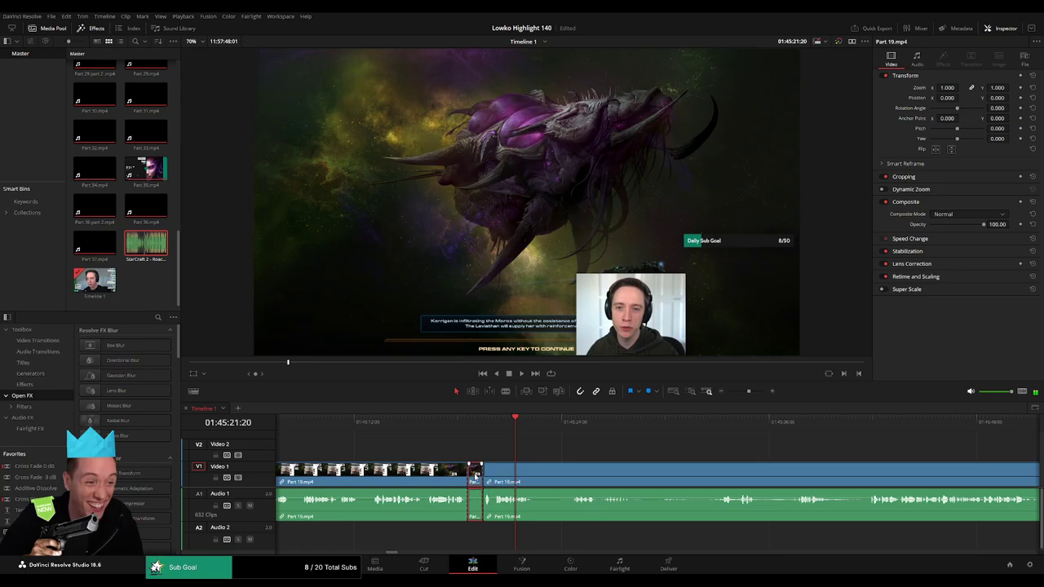
pyautogui.press('Delete')
pyautogui.press('/')
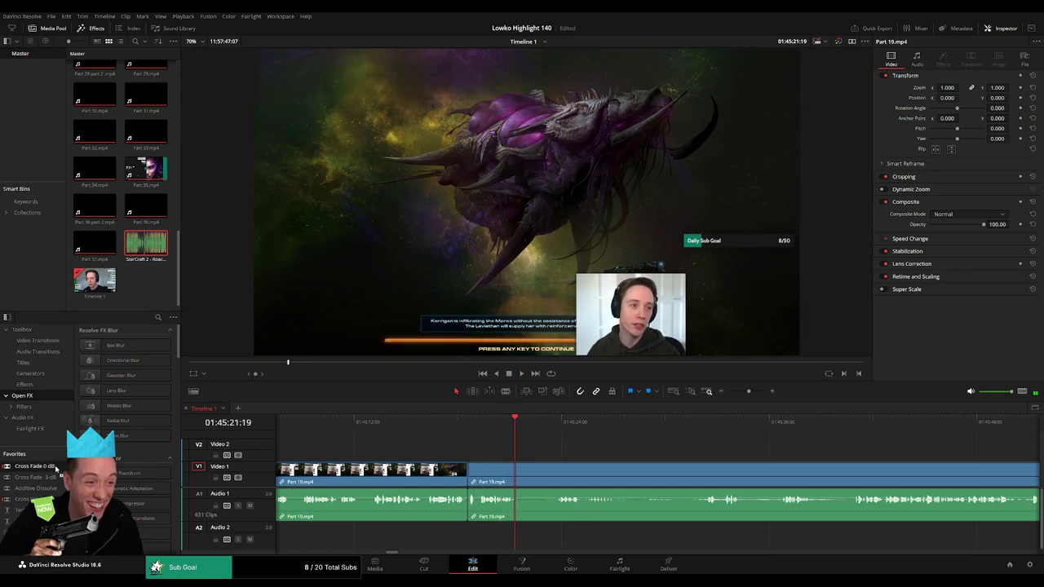
# Split Part 19 again at the Atlas Station loading screen
pyautogui.hscroll(3, 471, 514)
pyautogui.click(455, 425)
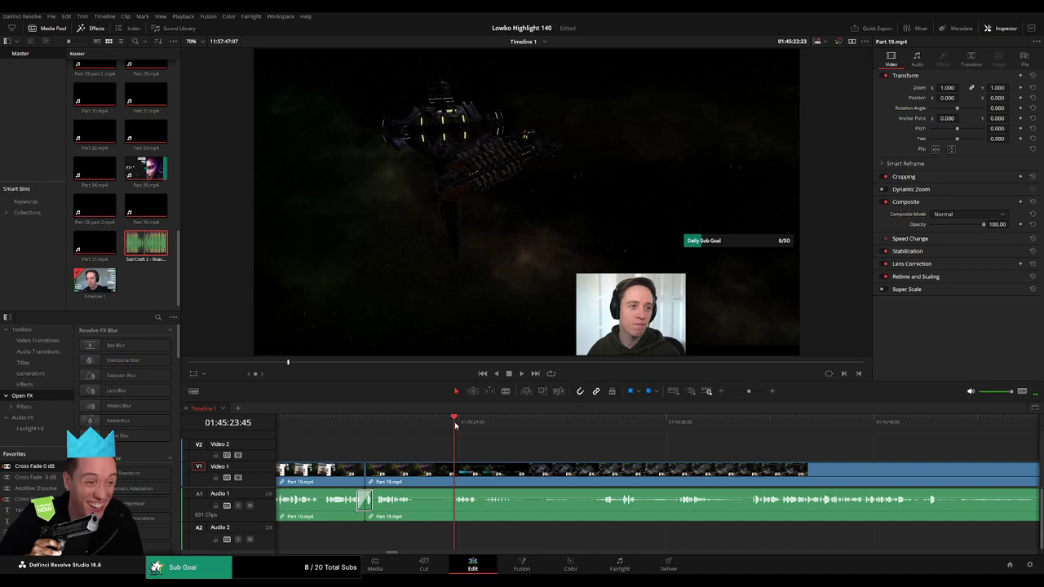
pyautogui.press('space')
pyautogui.press('b')
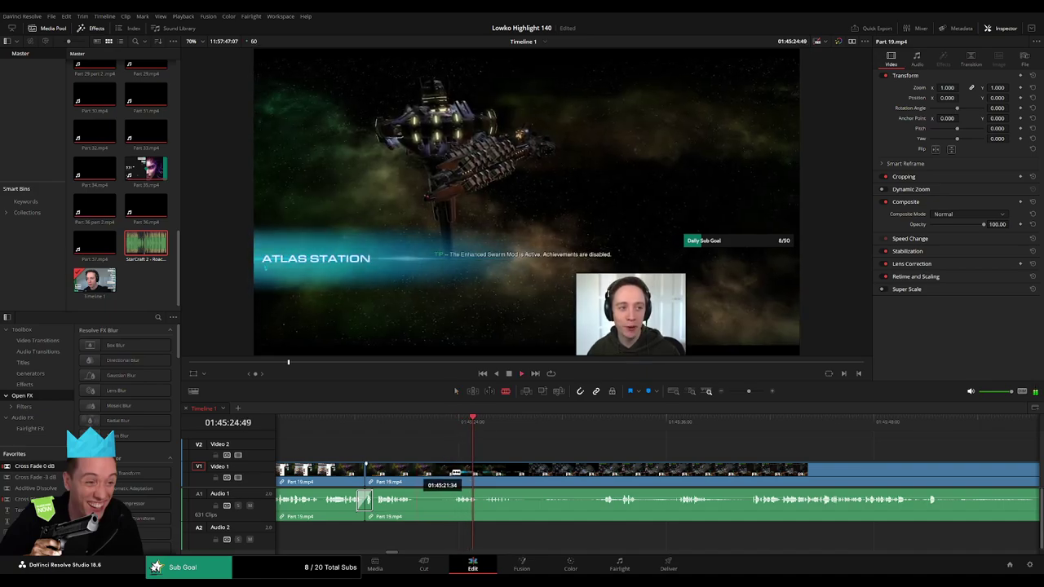
pyautogui.click(416, 473)
pyautogui.press('a')
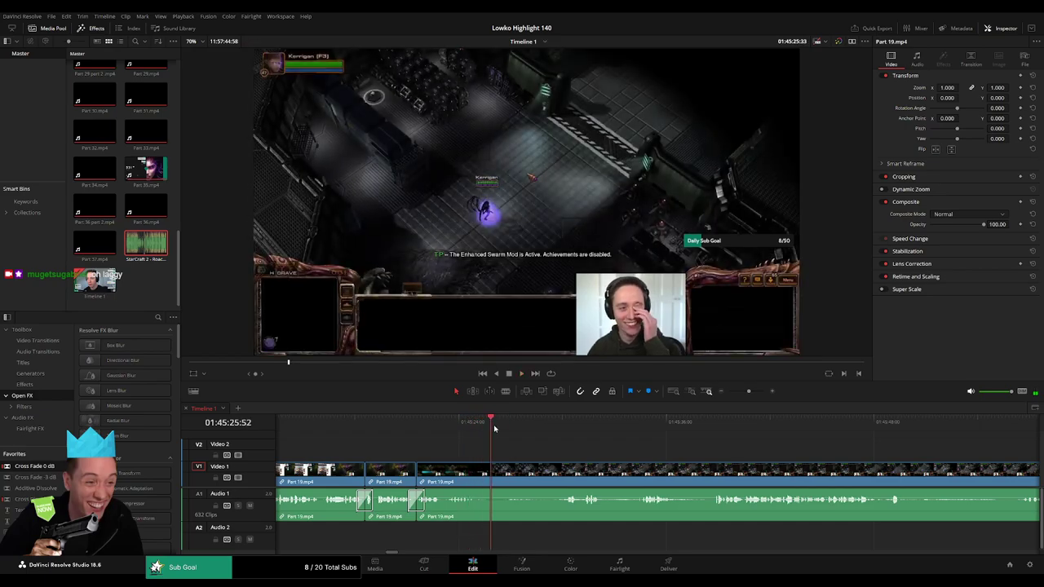
# Zoom the timeline out and ripple-delete the leftover Part 19 clip
pyautogui.click(550, 424)
pyautogui.press('space')
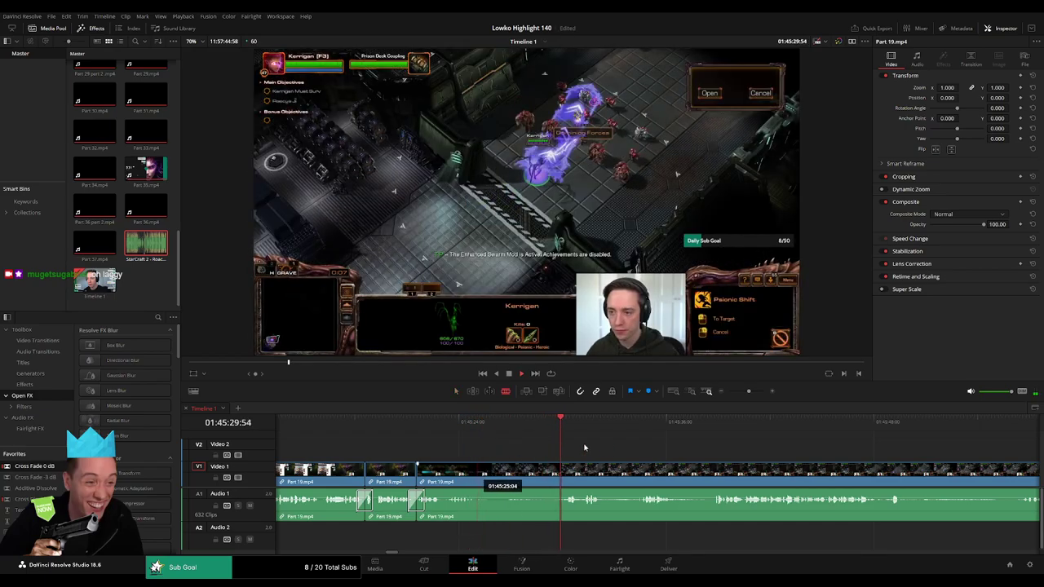
pyautogui.moveTo(749, 392); pyautogui.dragTo(735, 392)
pyautogui.scroll(-5, 662, 443)
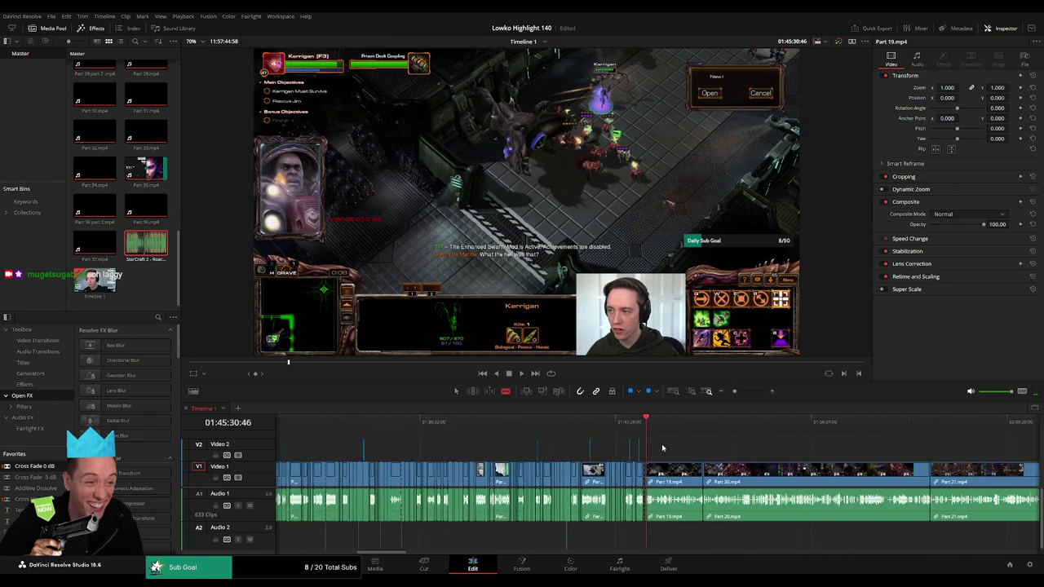
pyautogui.moveTo(489, 422); pyautogui.dragTo(514, 423)
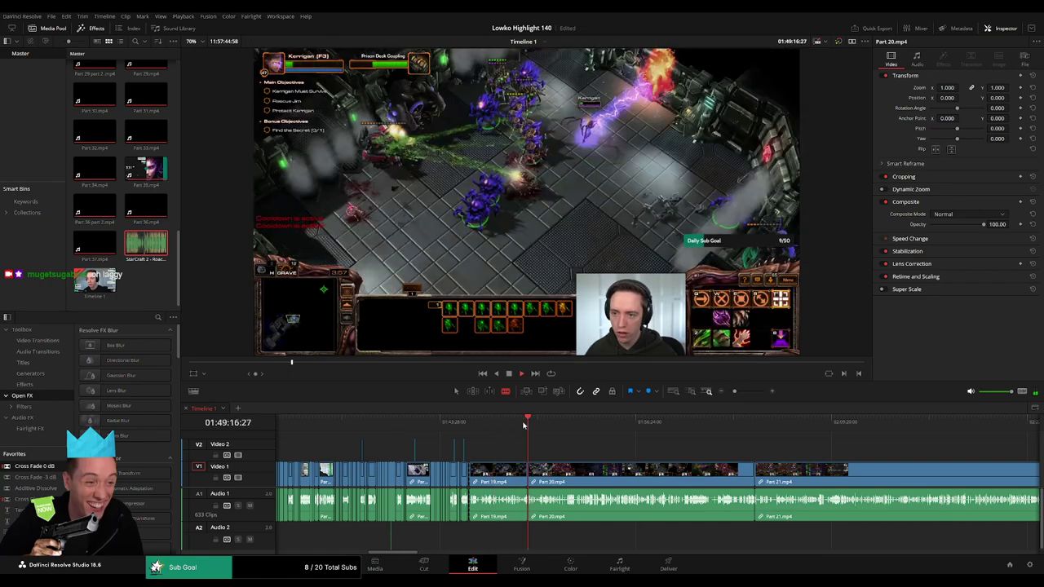
pyautogui.click(519, 477)
pyautogui.press('BackSpace')
# Scrub and play through the Part 20 Kerrigan cutscene with the timeline zoomed in
pyautogui.moveTo(481, 423)
pyautogui.mouseDown()
pyautogui.moveTo(614, 421)
pyautogui.moveTo(602, 422)
pyautogui.mouseUp()
pyautogui.press('space')
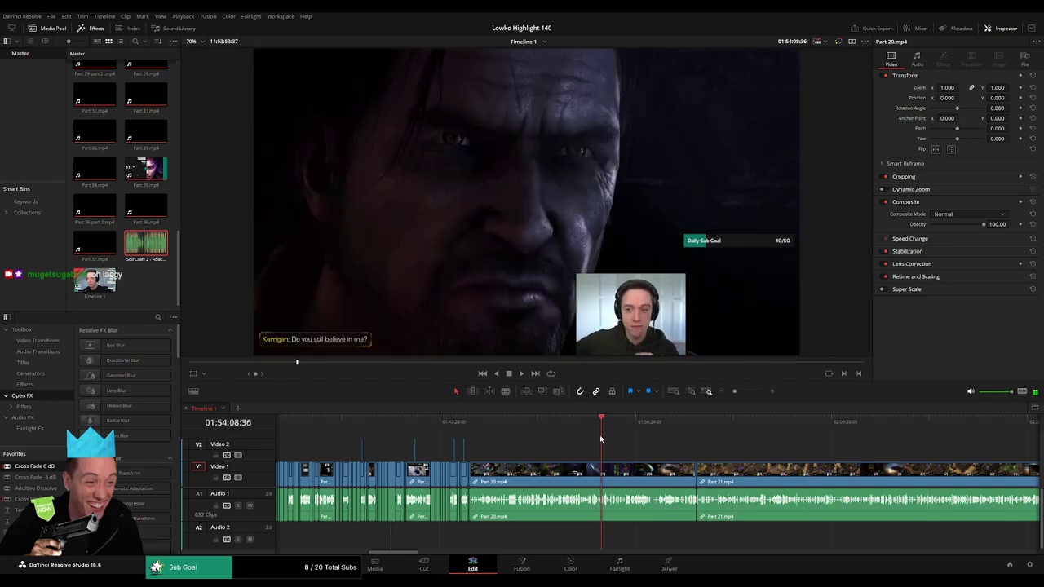
pyautogui.moveTo(732, 395); pyautogui.dragTo(743, 391)
pyautogui.moveTo(522, 424); pyautogui.dragTo(430, 431)
pyautogui.press('space')
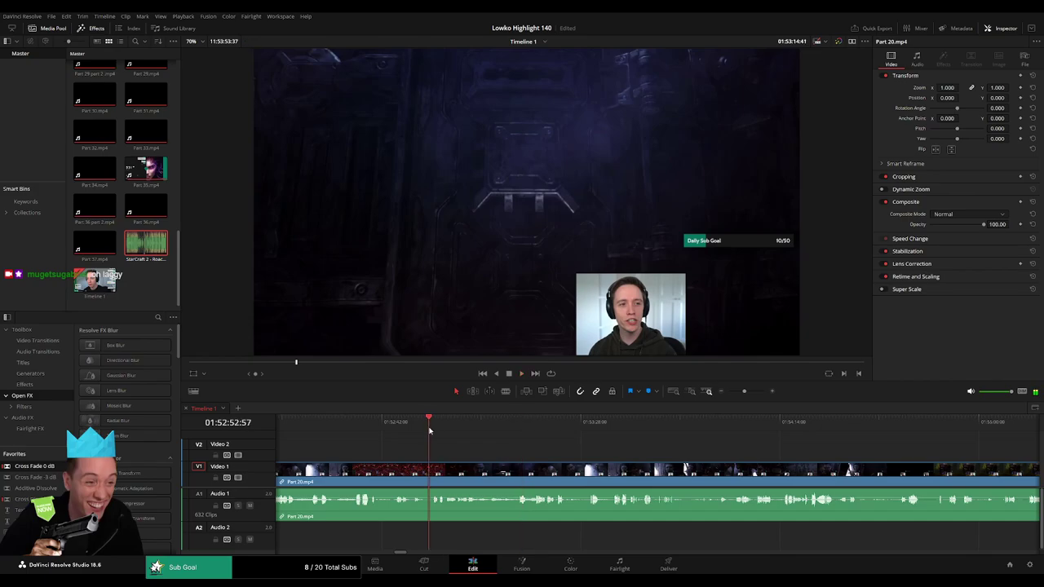
pyautogui.moveTo(430, 431)
pyautogui.mouseDown()
pyautogui.moveTo(471, 431)
pyautogui.moveTo(460, 432)
pyautogui.mouseUp()
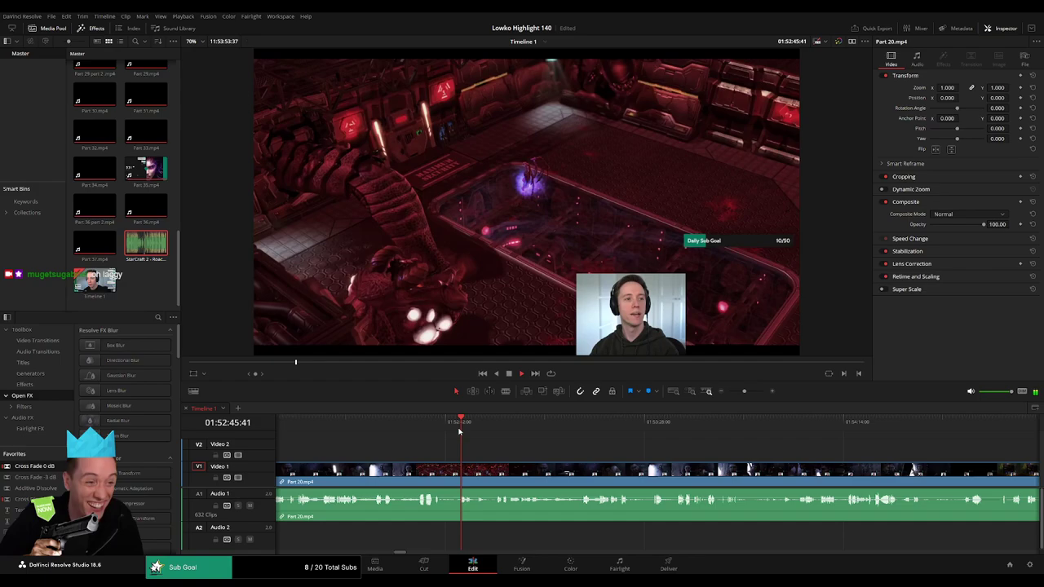
pyautogui.press('space')
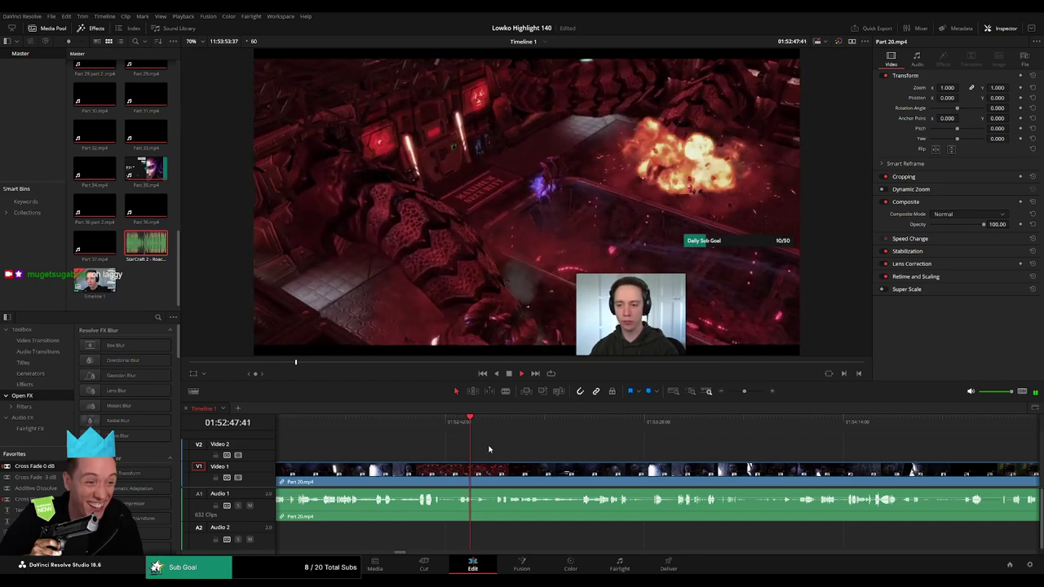
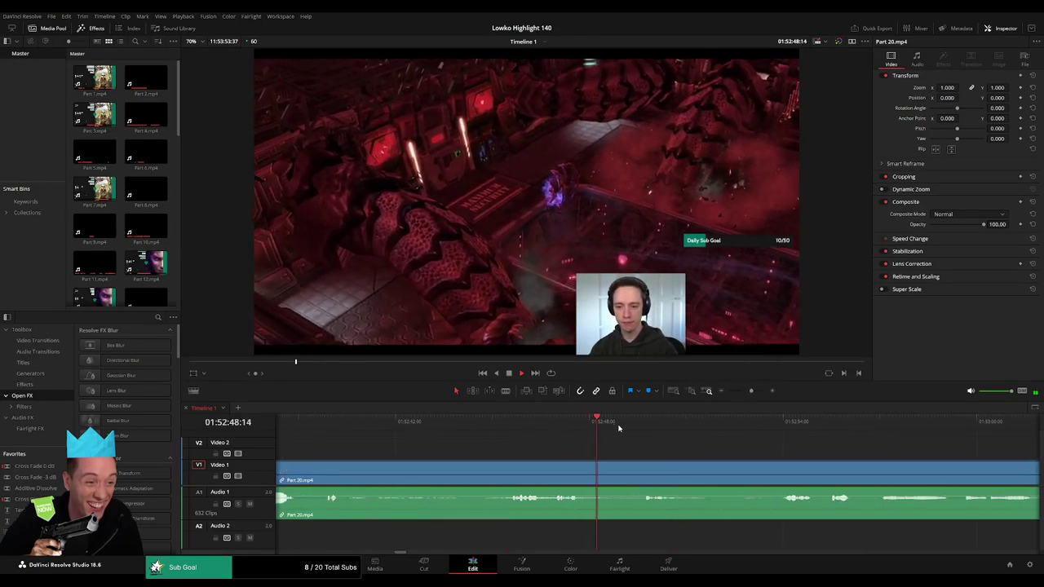
# Blade the clip at the current frame, then undo the accidental cut
pyautogui.press('b')
pyautogui.click(644, 472)
pyautogui.hotkey('ctrl', 'z')
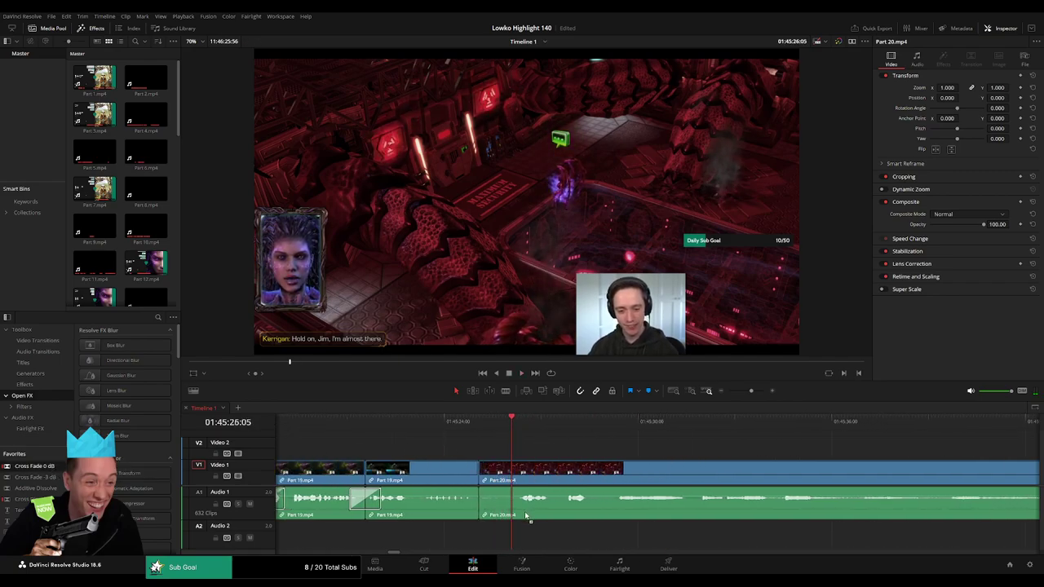
# Drop a cross fade on the Part 19/20 audio join and rewatch the transition
pyautogui.moveTo(52, 471); pyautogui.dragTo(478, 501)
pyautogui.press('/')
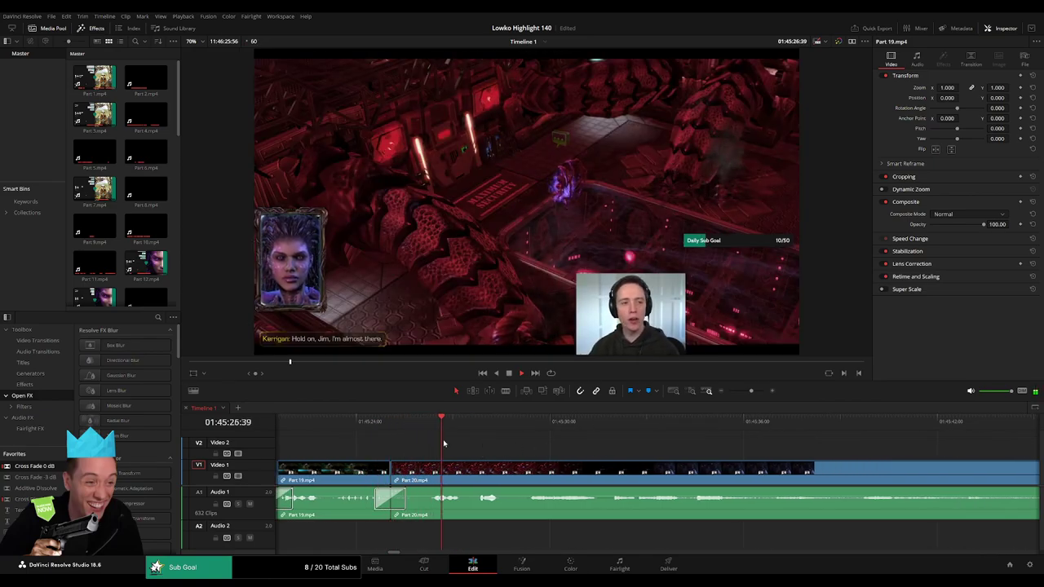
pyautogui.click(375, 422)
pyautogui.click(352, 422)
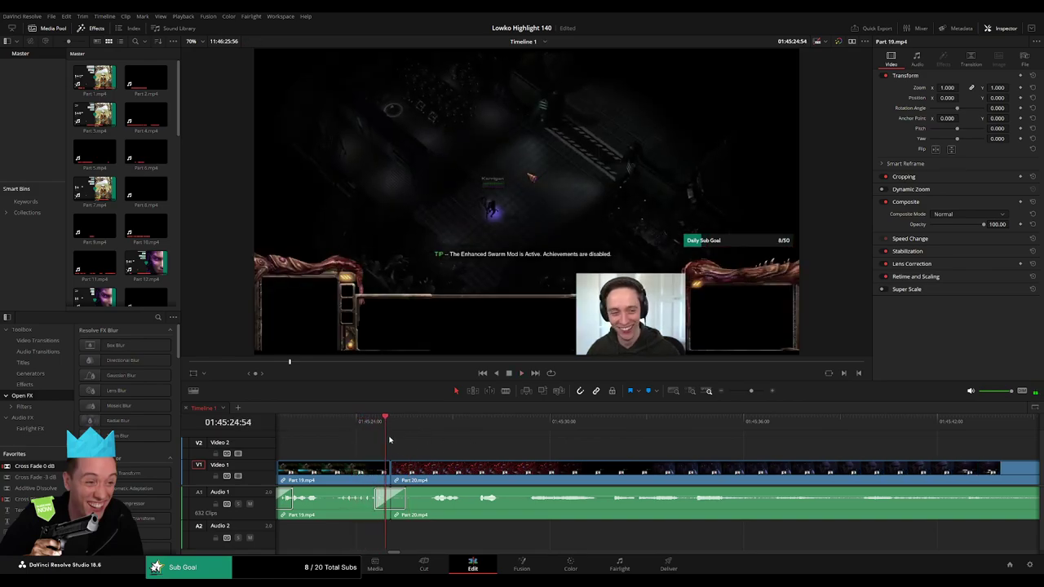
pyautogui.click(373, 421)
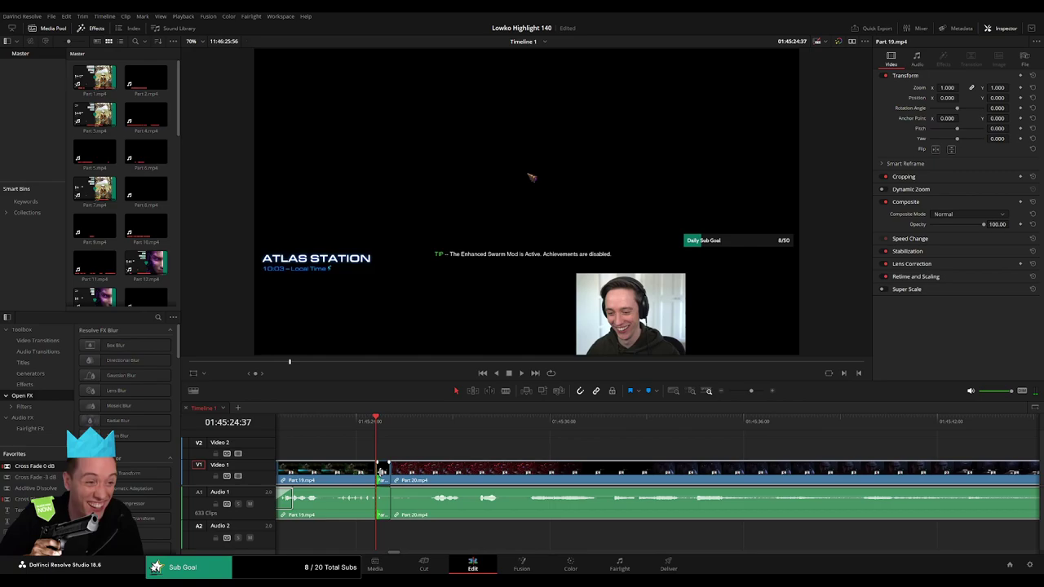
# Ripple-delete the sliver between Part 19 and Part 20 and add a 3 dB cross fade there
pyautogui.doubleClick(383, 473)
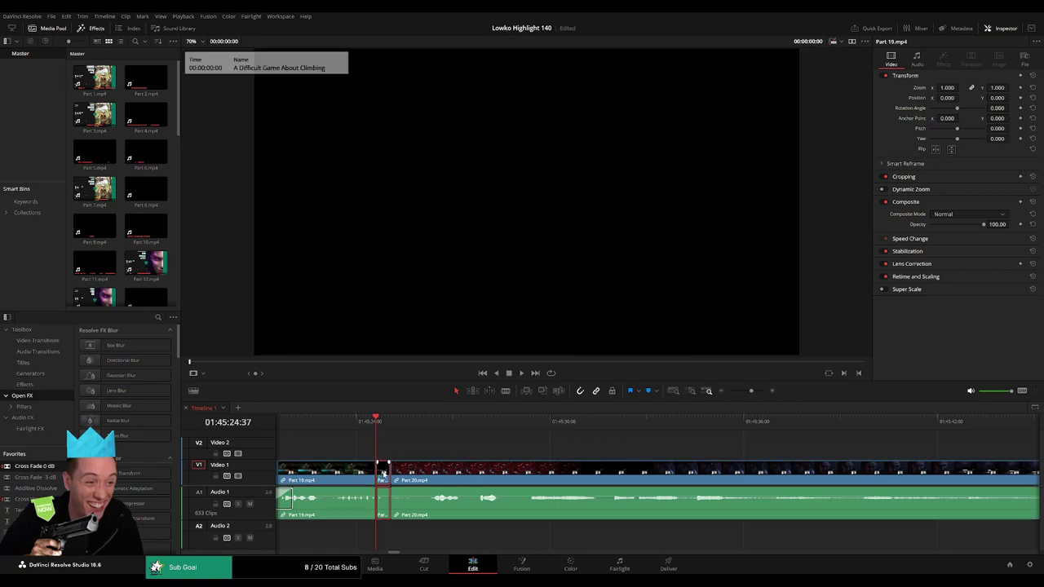
pyautogui.press('Delete')
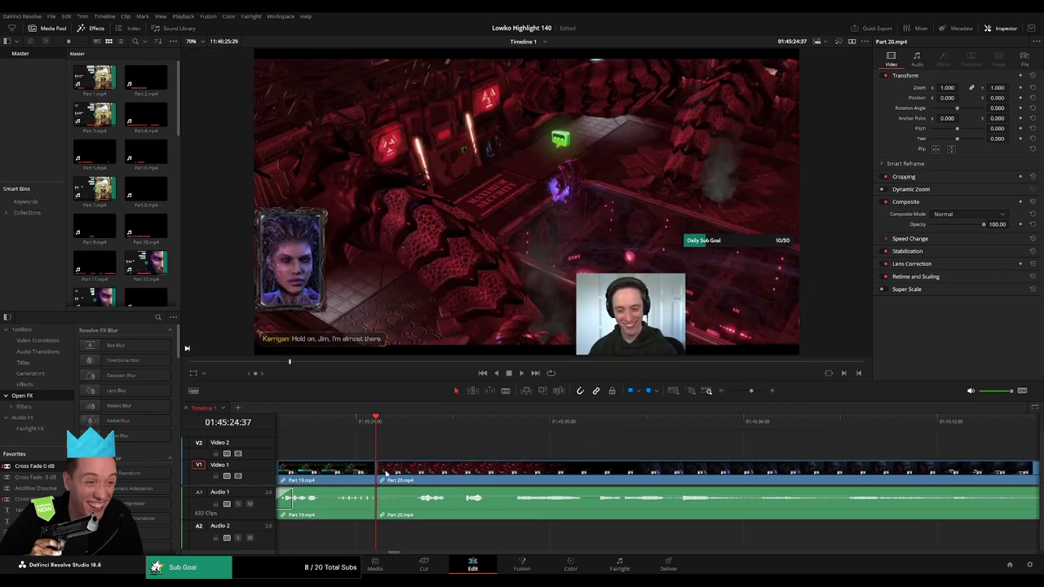
pyautogui.click(361, 422)
pyautogui.press('space')
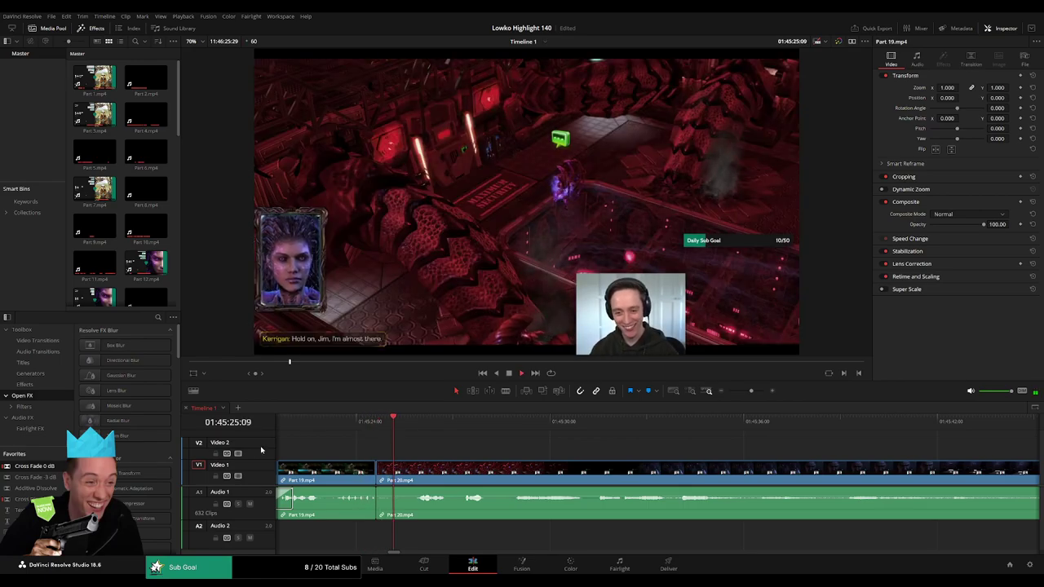
pyautogui.moveTo(51, 477); pyautogui.dragTo(376, 499)
pyautogui.click(356, 422)
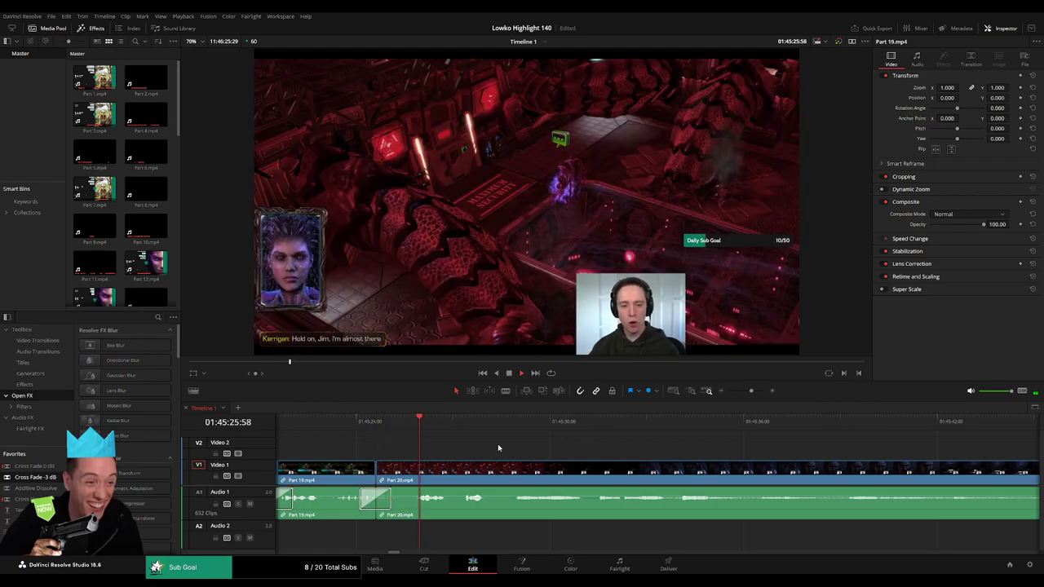
pyautogui.scroll(-3, 480, 444)
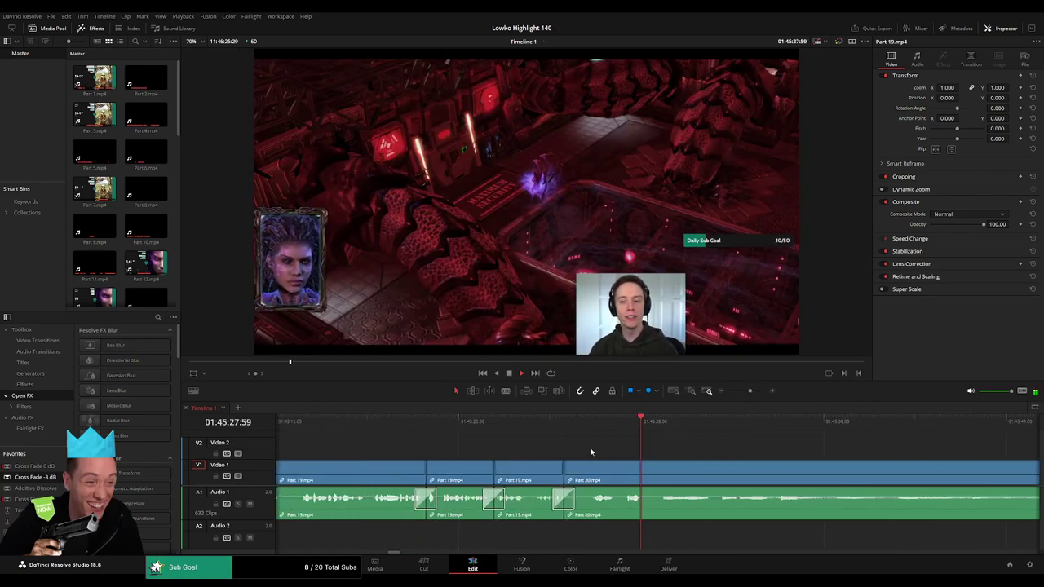
pyautogui.hscroll(2, 515, 446)
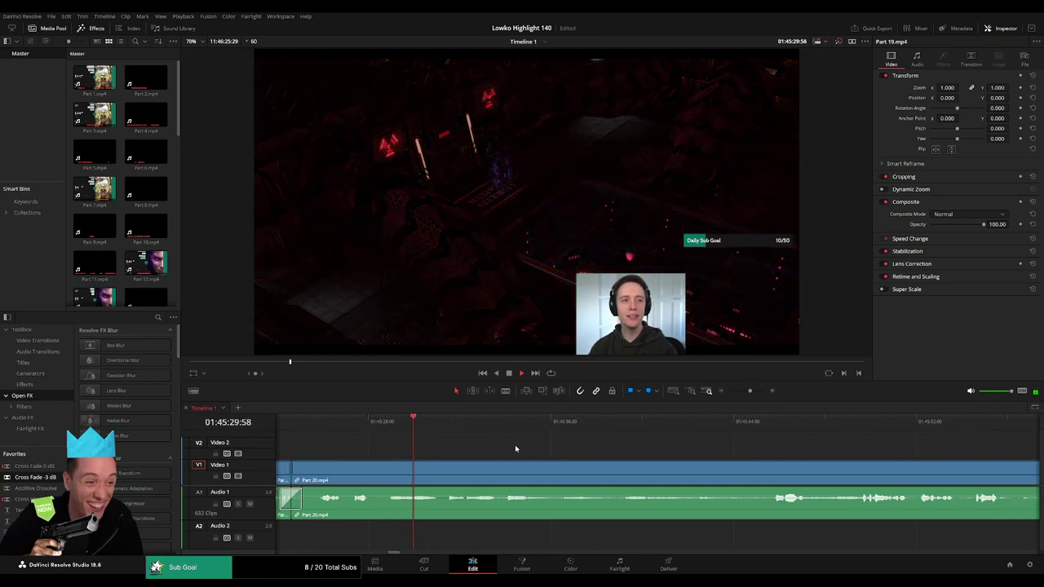
pyautogui.hscroll(1, 515, 445)
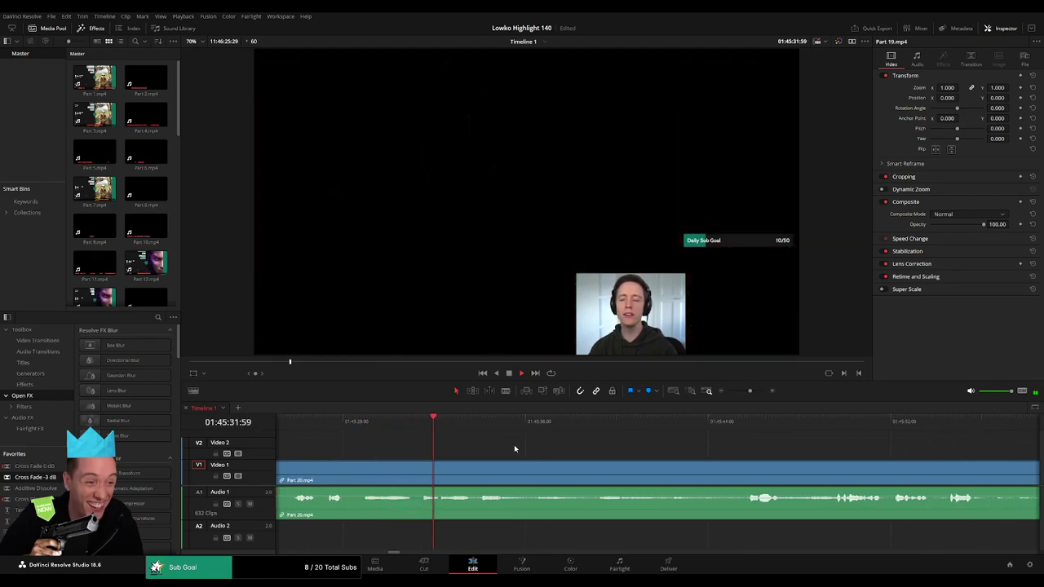
pyautogui.hscroll(3, 516, 448)
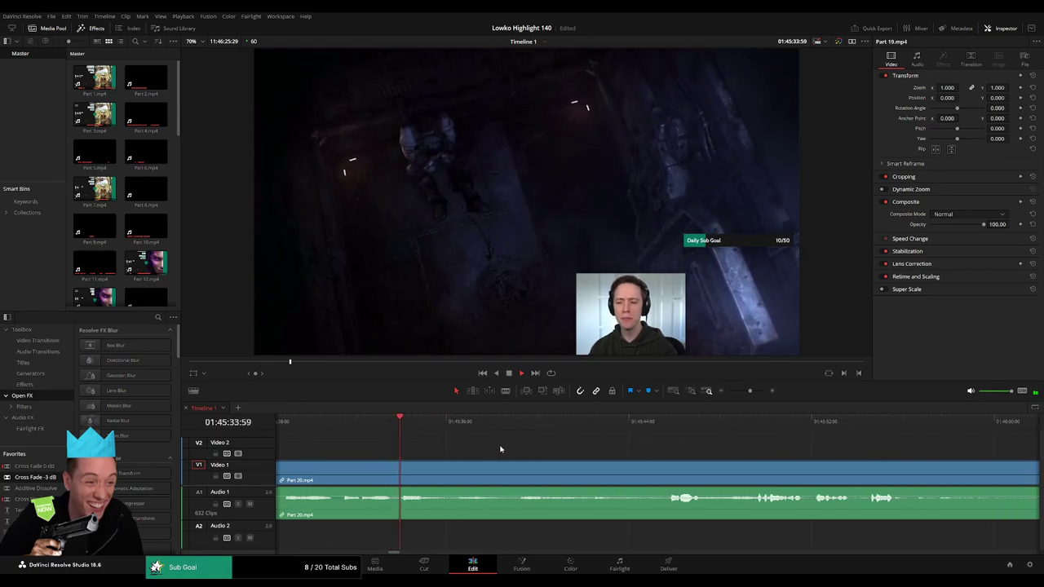
pyautogui.hscroll(1, 546, 451)
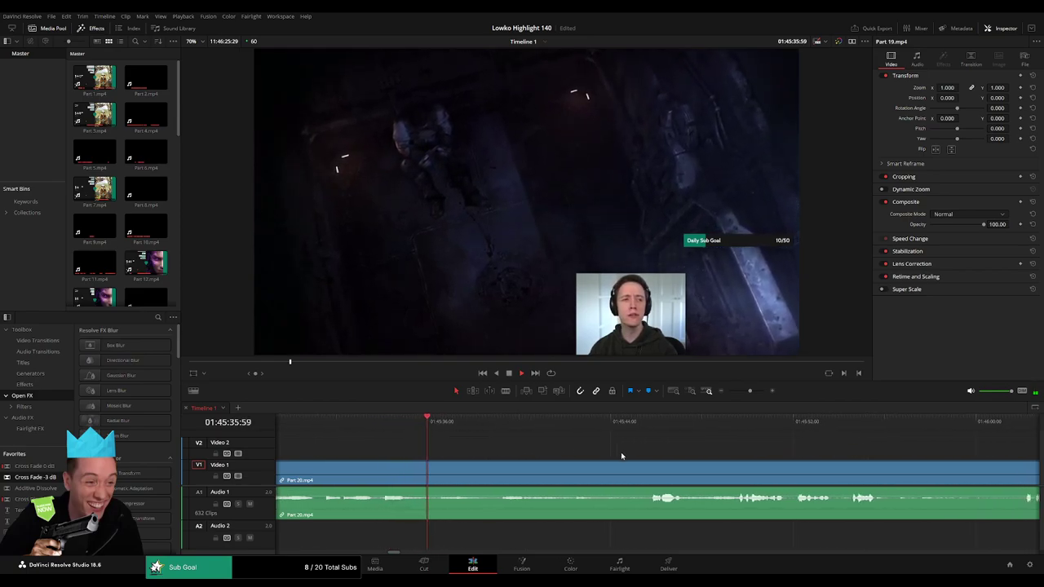
pyautogui.hscroll(3, 530, 447)
pyautogui.moveTo(750, 391)
pyautogui.mouseDown()
pyautogui.moveTo(728, 393)
pyautogui.moveTo(744, 394)
pyautogui.mouseUp()
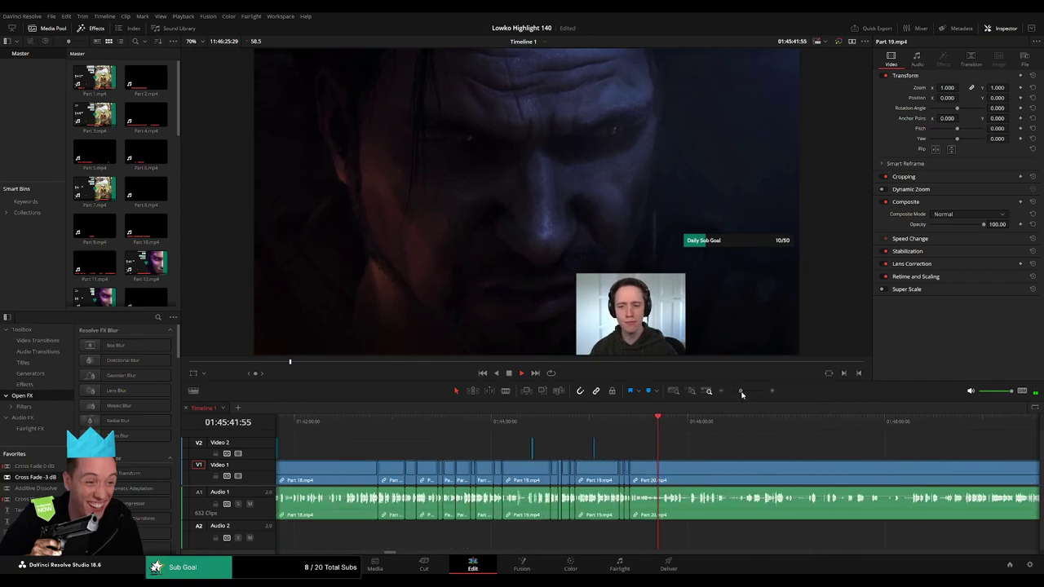
pyautogui.hscroll(5, 484, 438)
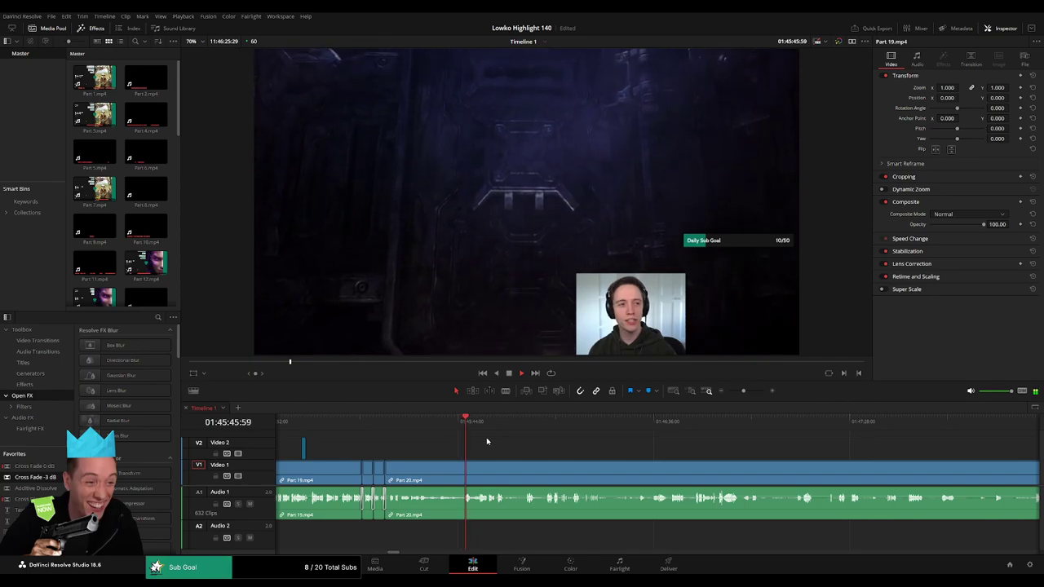
pyautogui.hscroll(1, 495, 445)
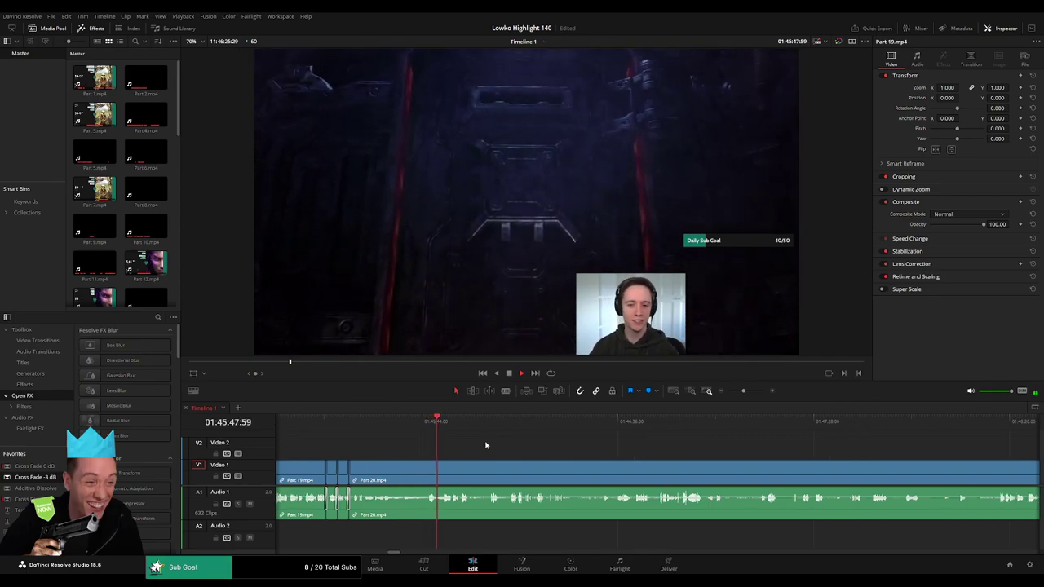
pyautogui.hscroll(1, 514, 451)
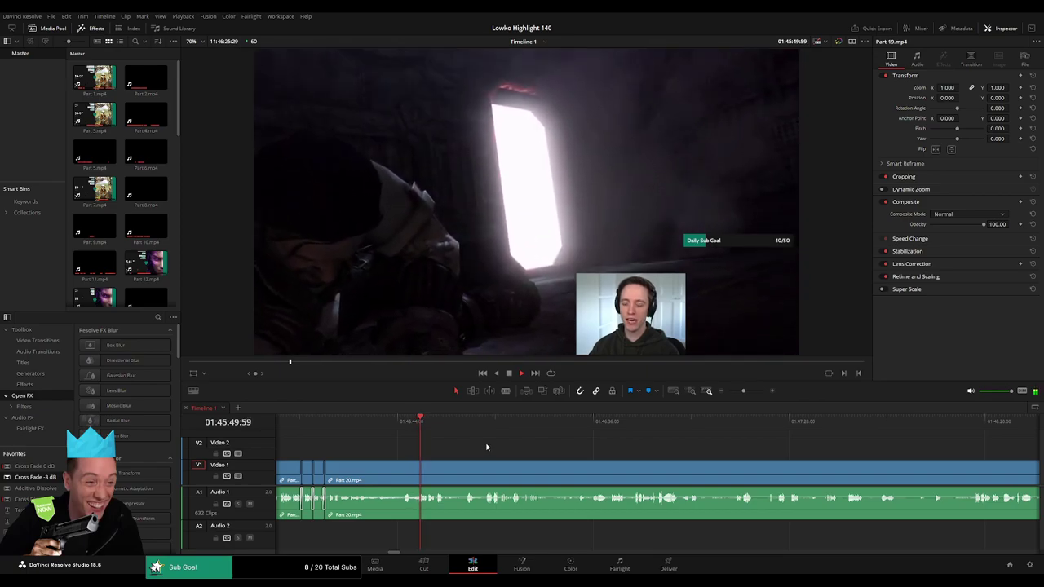
pyautogui.hscroll(2, 422, 449)
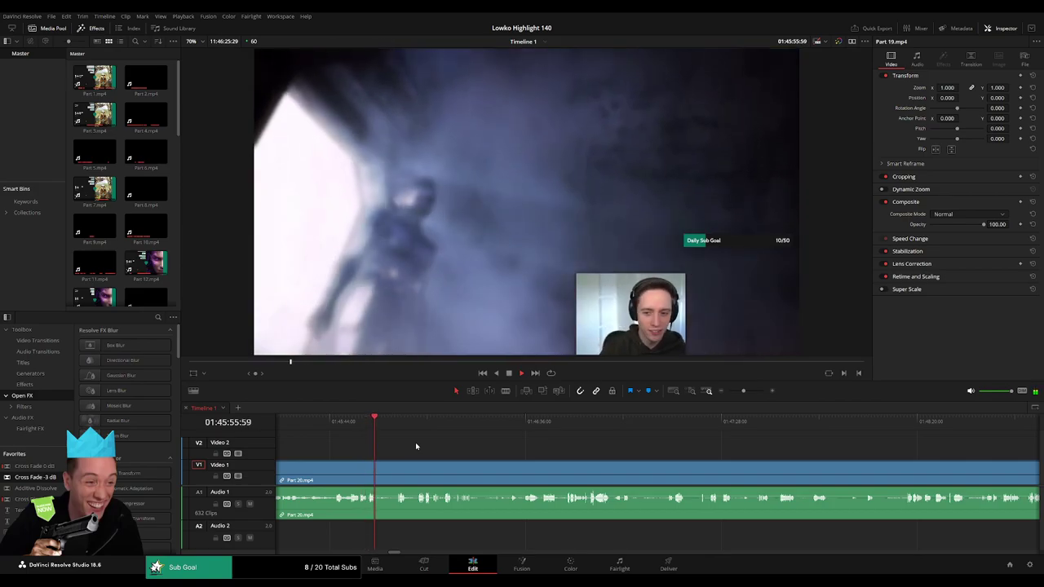
pyautogui.click(398, 422)
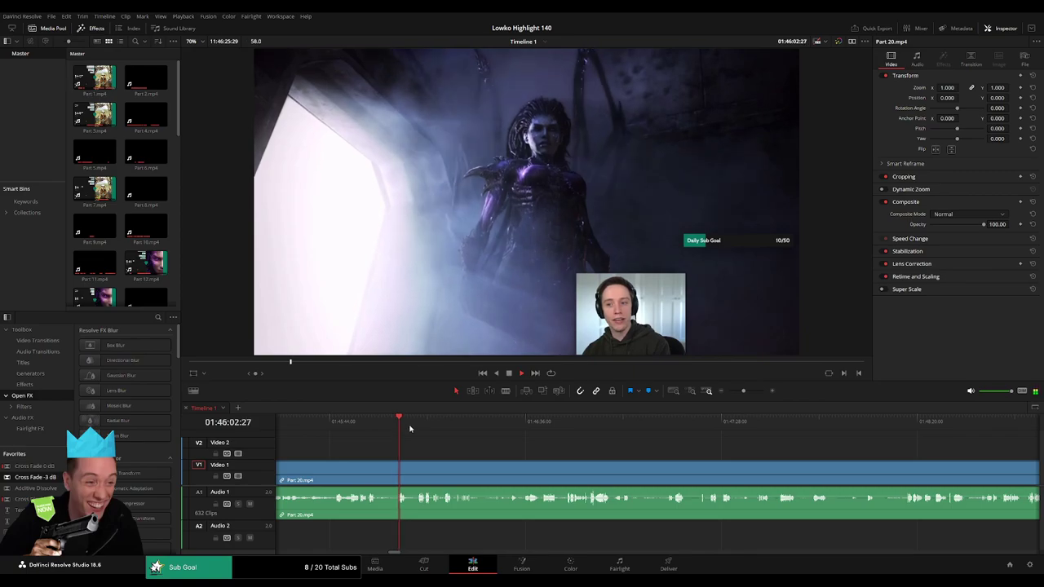
pyautogui.hscroll(2, 457, 447)
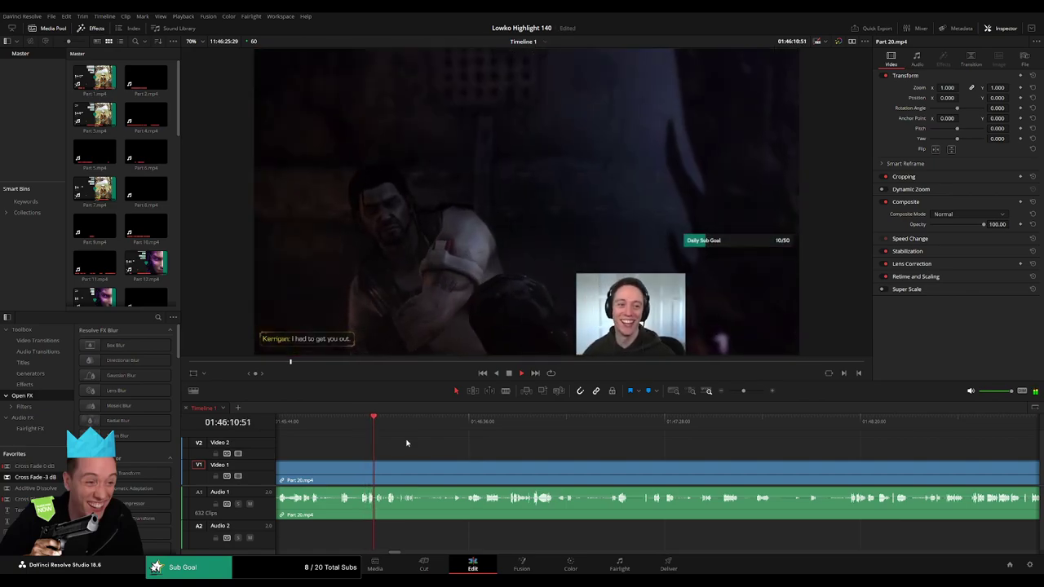
pyautogui.click(343, 426)
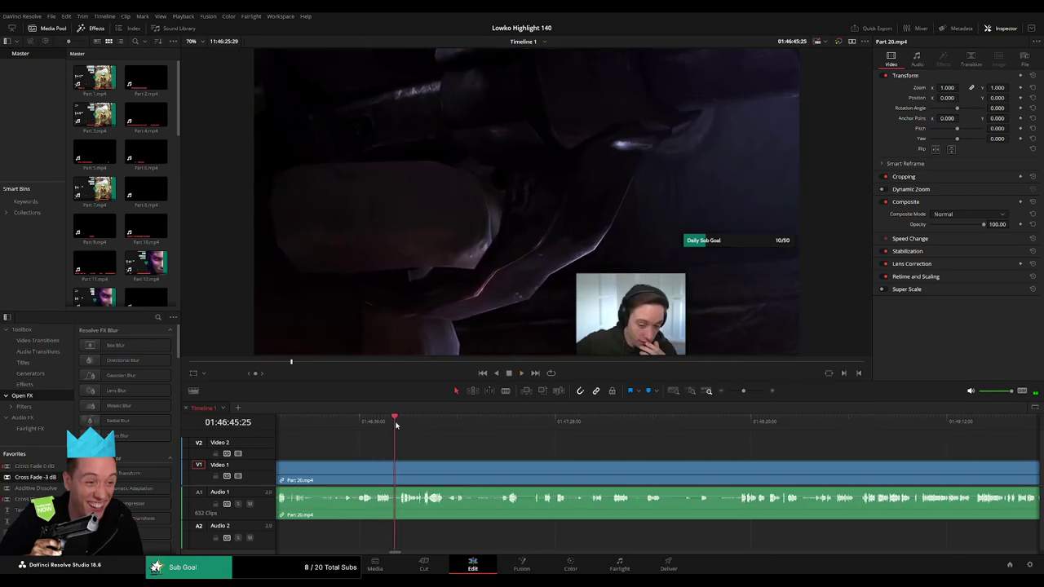
pyautogui.moveTo(396, 424); pyautogui.dragTo(399, 425)
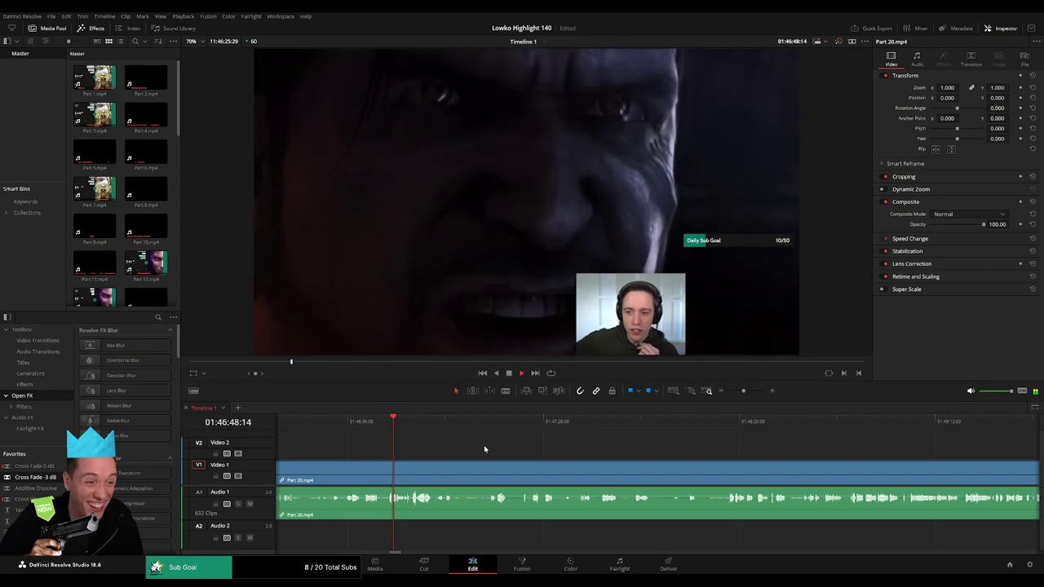
pyautogui.moveTo(743, 391)
pyautogui.mouseDown()
pyautogui.moveTo(730, 393)
pyautogui.moveTo(742, 393)
pyautogui.mouseUp()
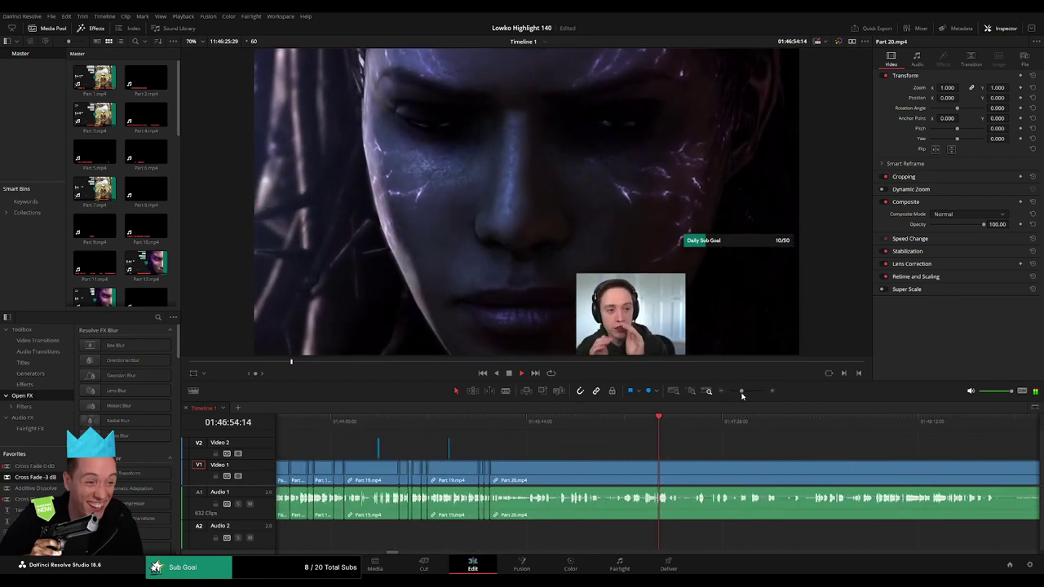
pyautogui.hscroll(3, 547, 444)
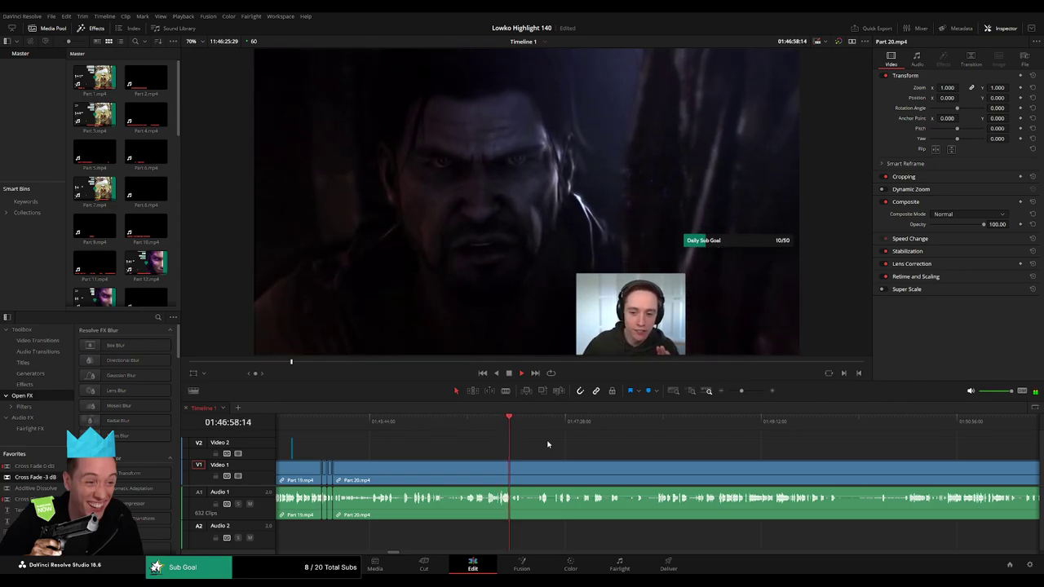
pyautogui.scroll(2, 620, 449)
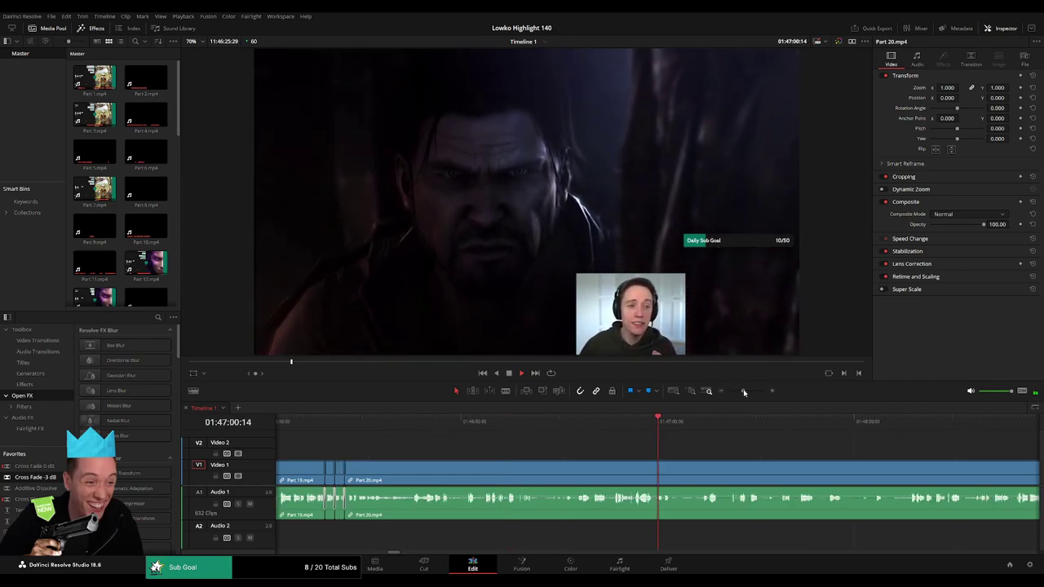
pyautogui.hscroll(3, 675, 447)
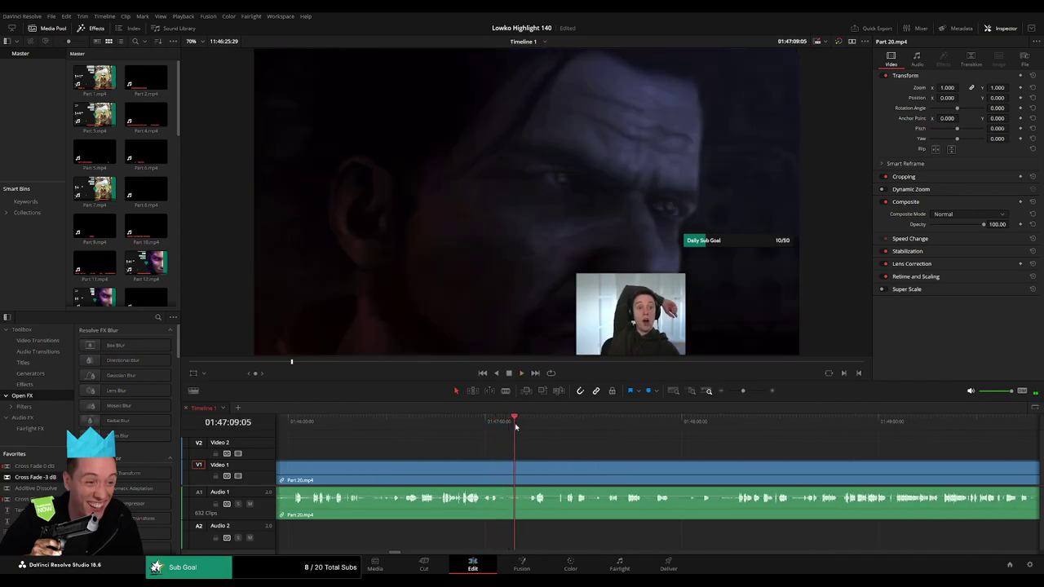
pyautogui.click(534, 421)
pyautogui.hscroll(2, 477, 440)
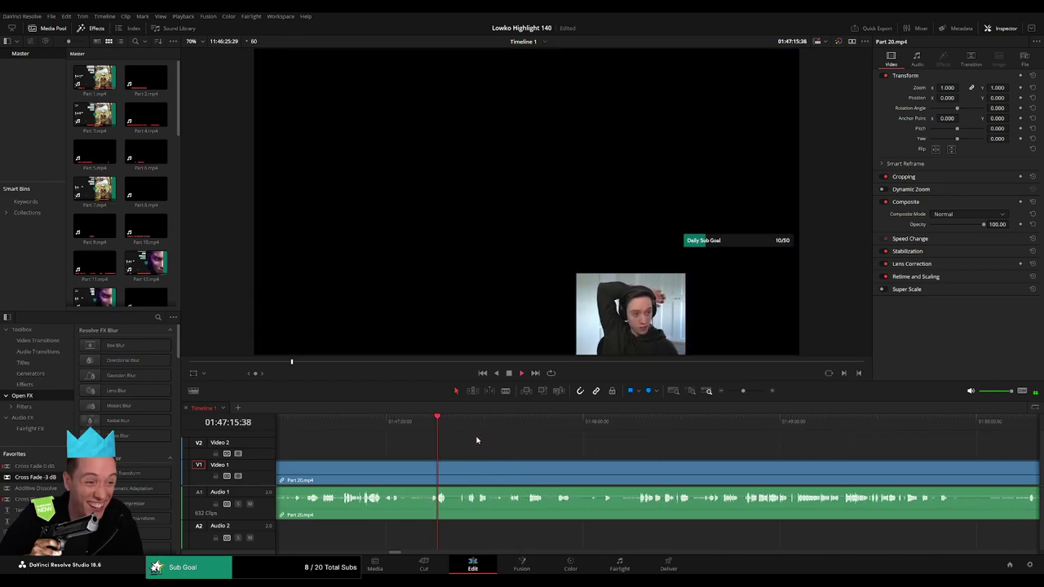
pyautogui.moveTo(742, 393); pyautogui.dragTo(747, 394)
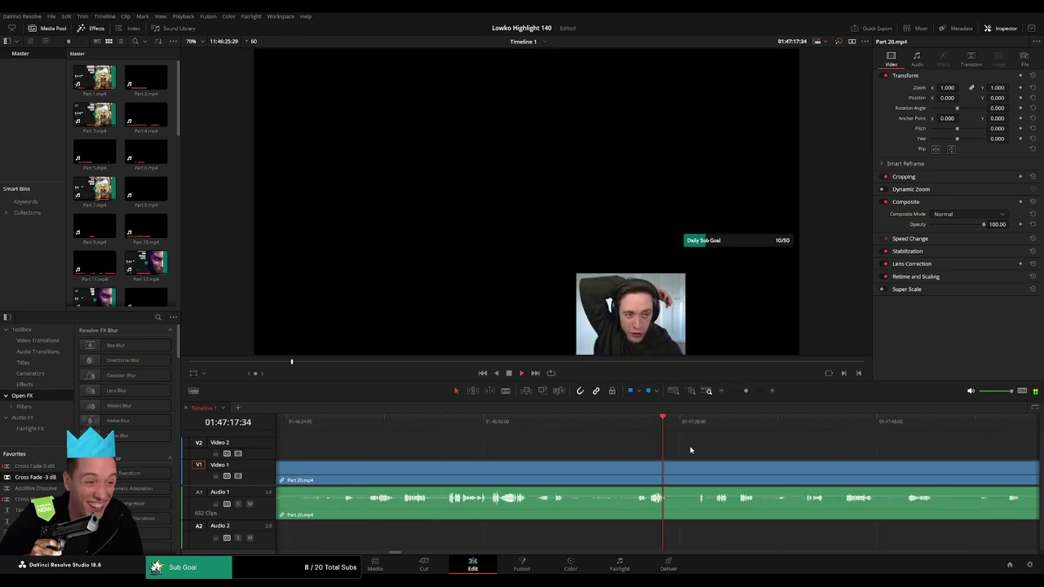
pyautogui.hscroll(3, 690, 449)
# Delete the short piece before the Victory screen and add a 0 dB cross fade at the audio cut
pyautogui.click(537, 423)
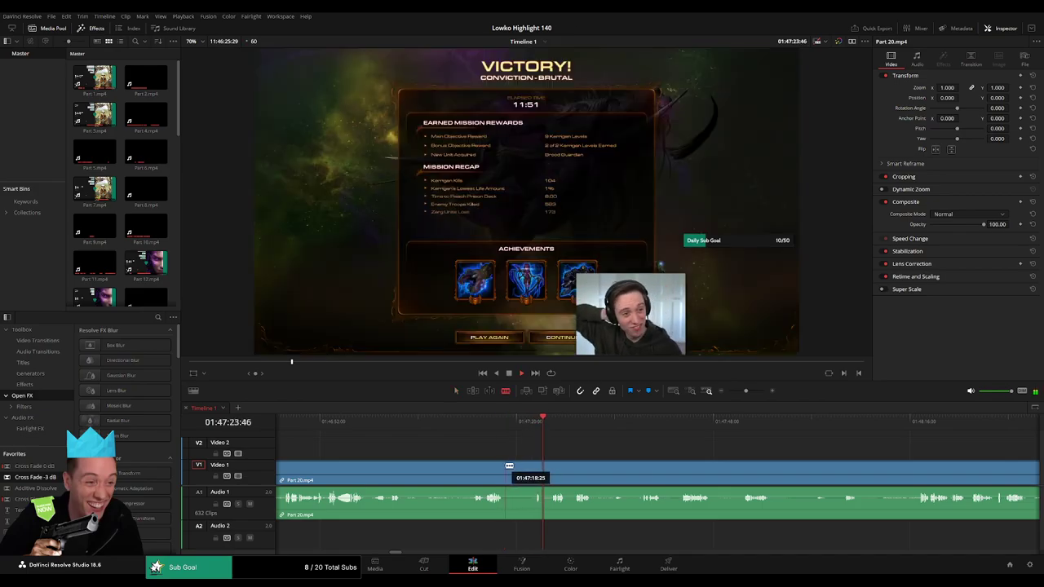
pyautogui.press('Delete')
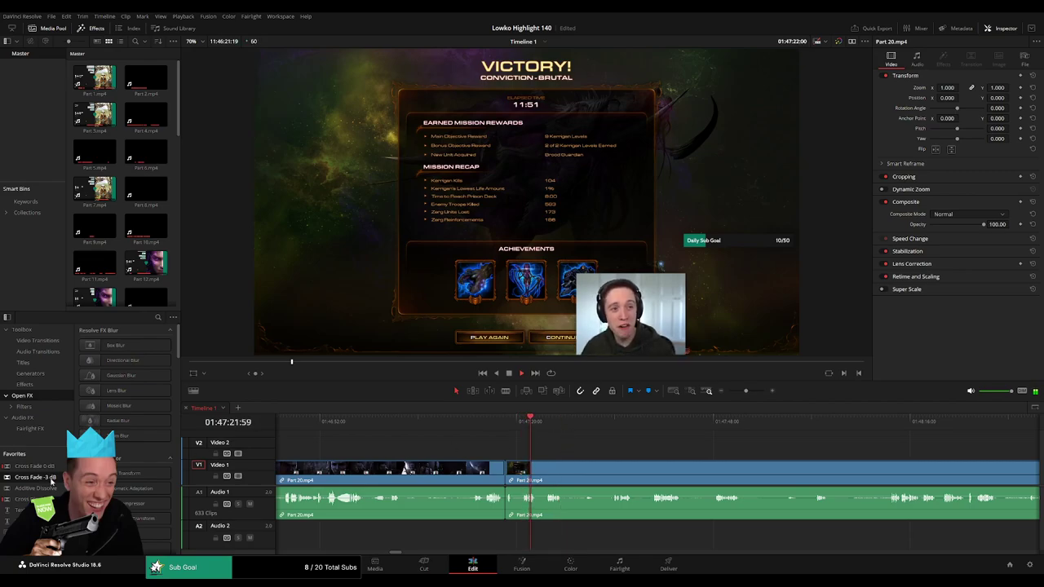
pyautogui.moveTo(35, 466); pyautogui.dragTo(501, 512)
pyautogui.hscroll(2, 574, 463)
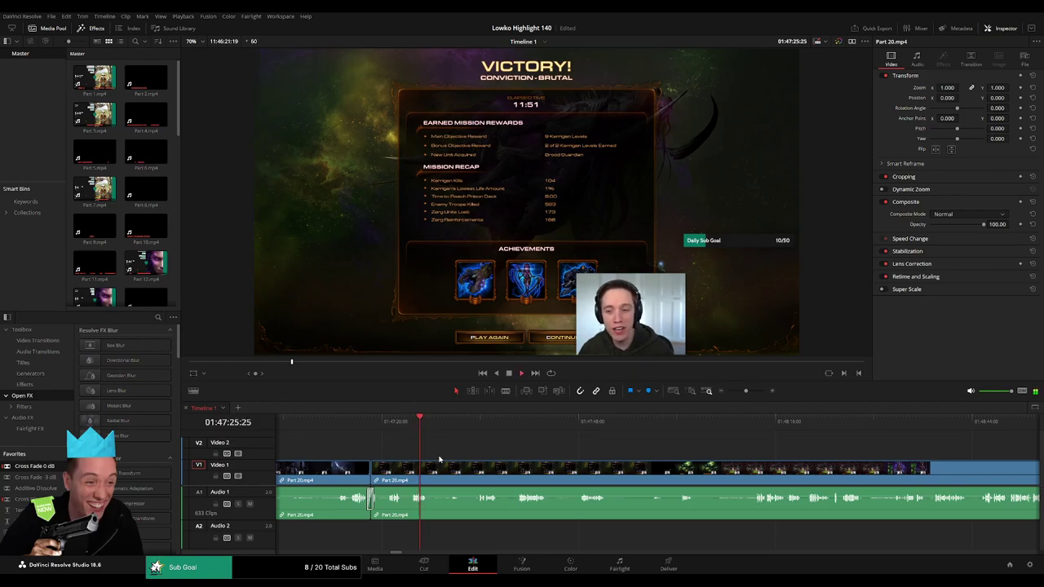
# Blade and ripple-delete three unwanted stretches of the Victory screen footage
pyautogui.press('b')
pyautogui.click(430, 480)
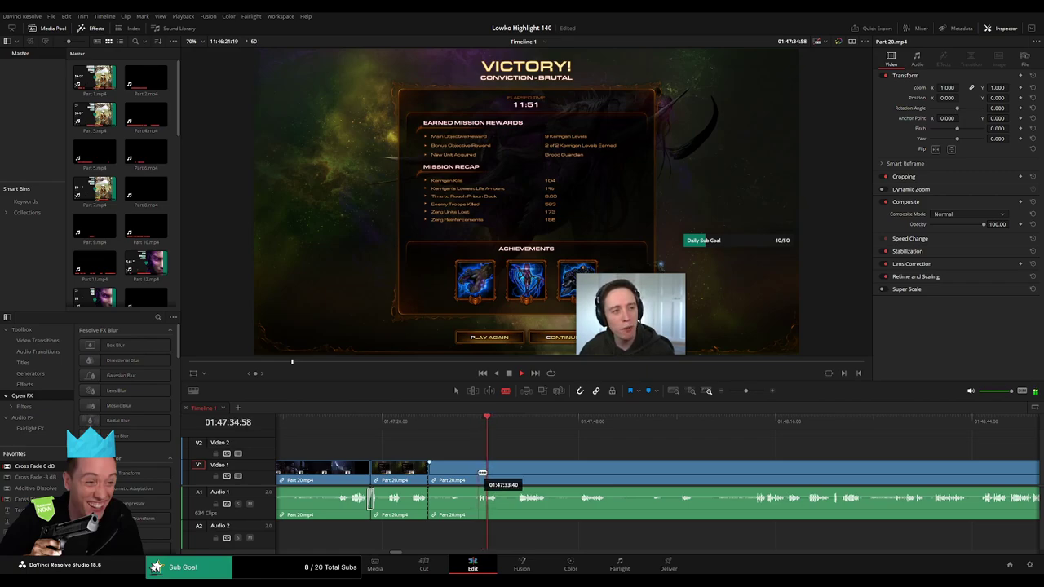
pyautogui.press('Delete')
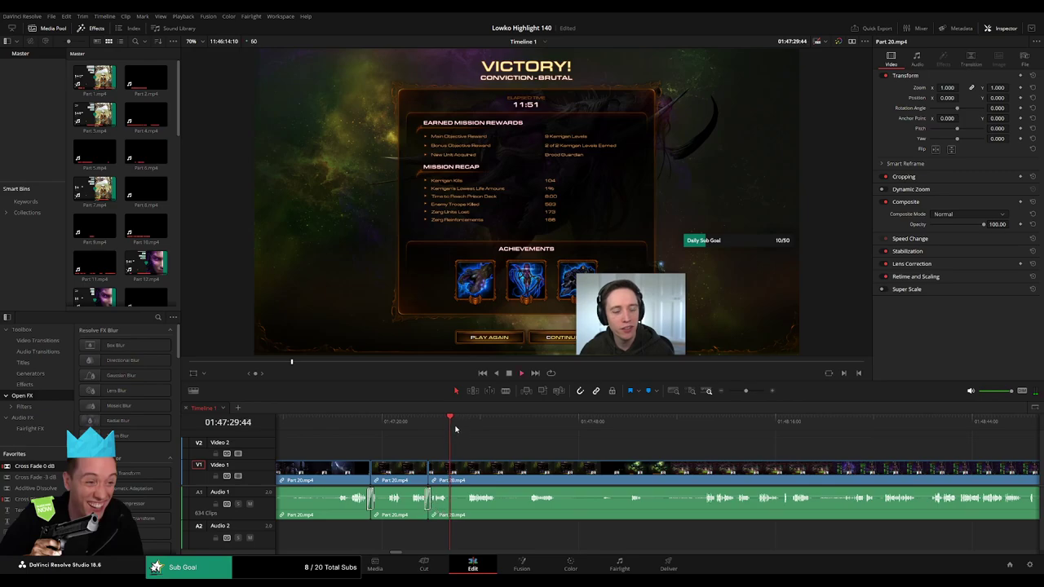
pyautogui.click(467, 480)
pyautogui.click(449, 480)
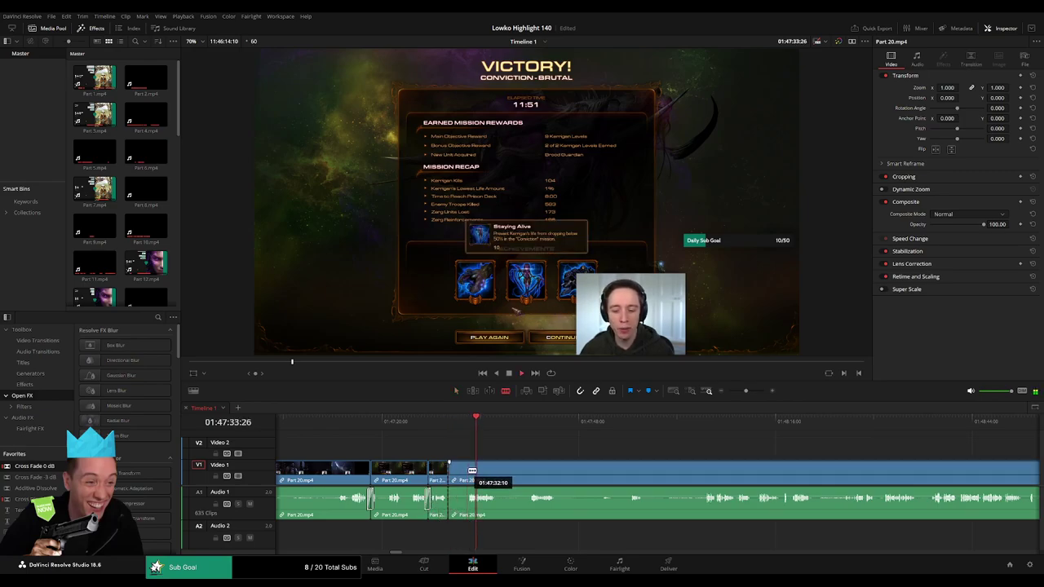
pyautogui.press('Delete')
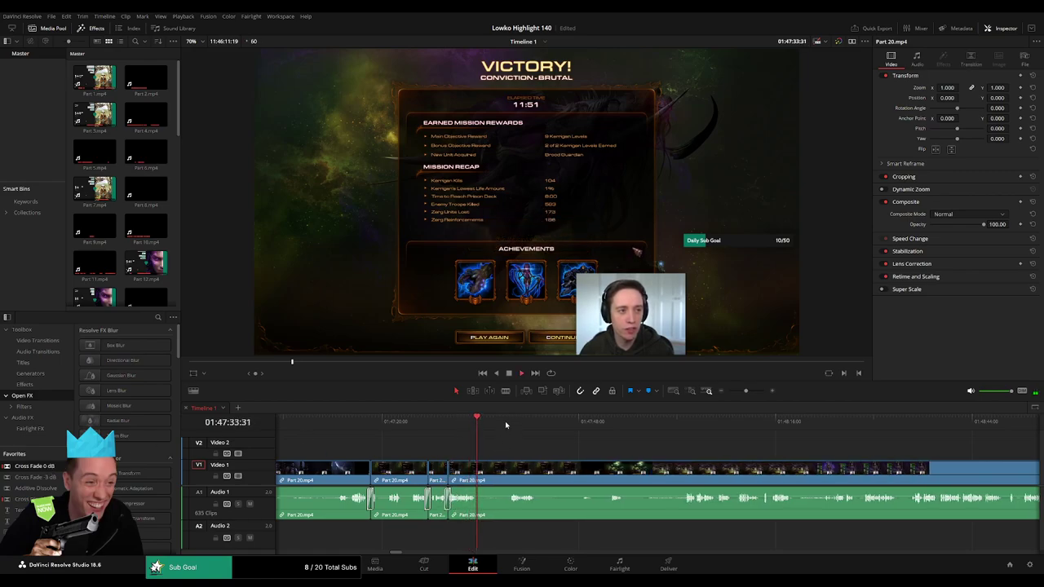
pyautogui.click(478, 477)
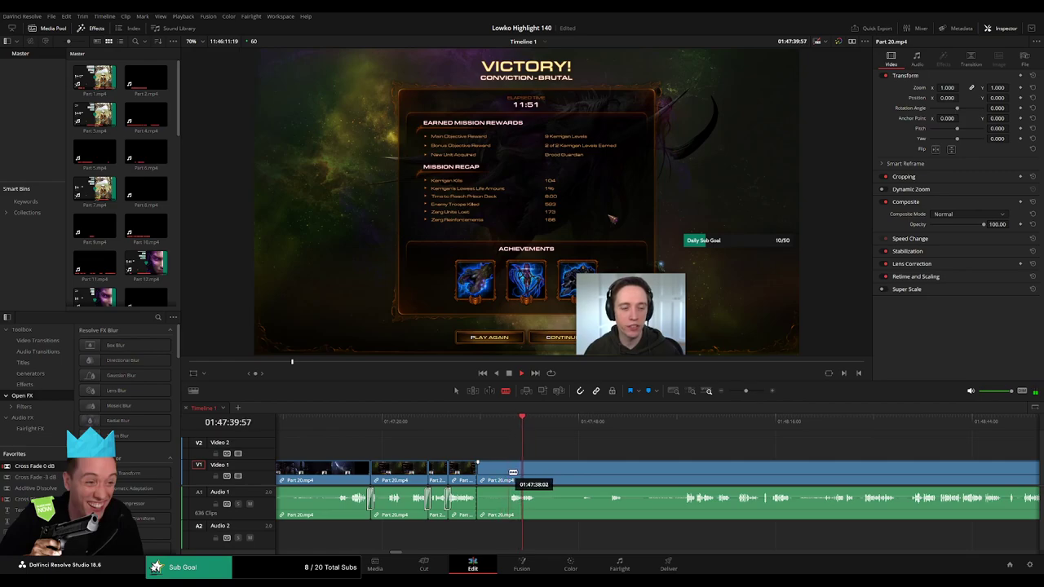
pyautogui.press('Delete')
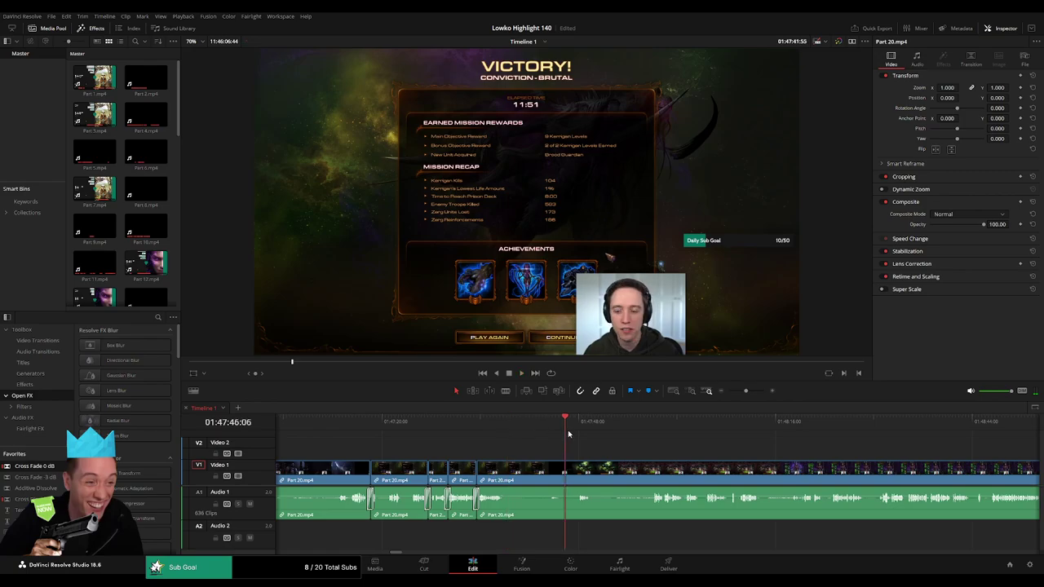
# Trim the edit after the Victory screen, remove the unwanted mission hub section, and replay the cuts
pyautogui.moveTo(569, 434); pyautogui.dragTo(577, 436)
pyautogui.moveTo(506, 474); pyautogui.dragTo(508, 474)
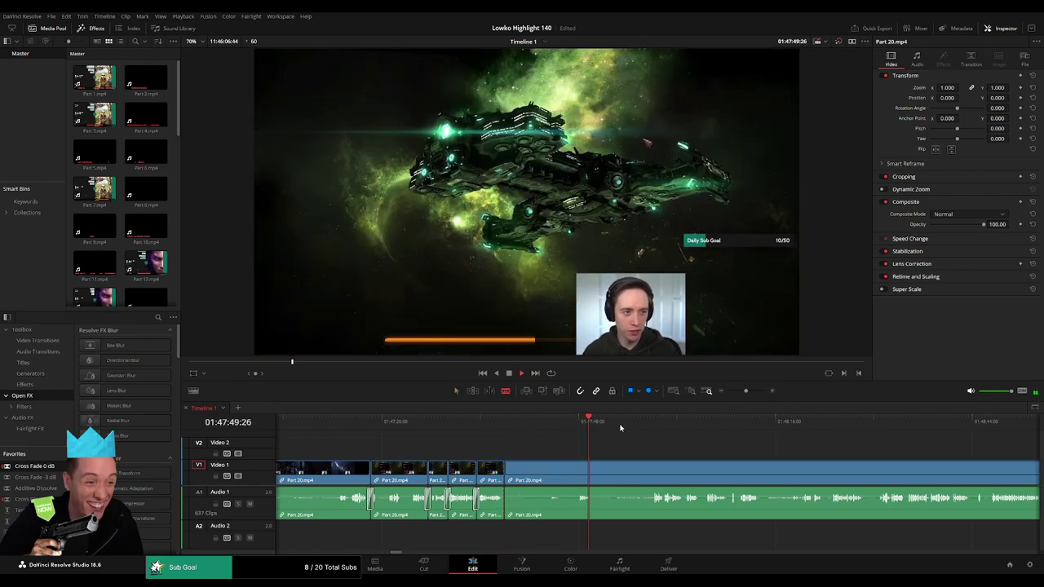
pyautogui.moveTo(620, 428); pyautogui.dragTo(648, 427)
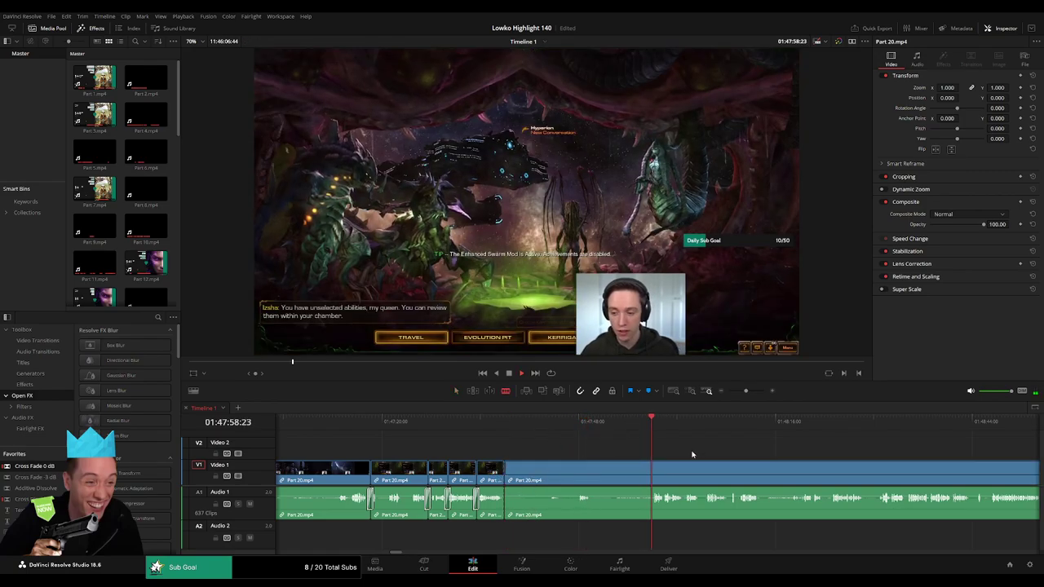
pyautogui.hscroll(3, 422, 461)
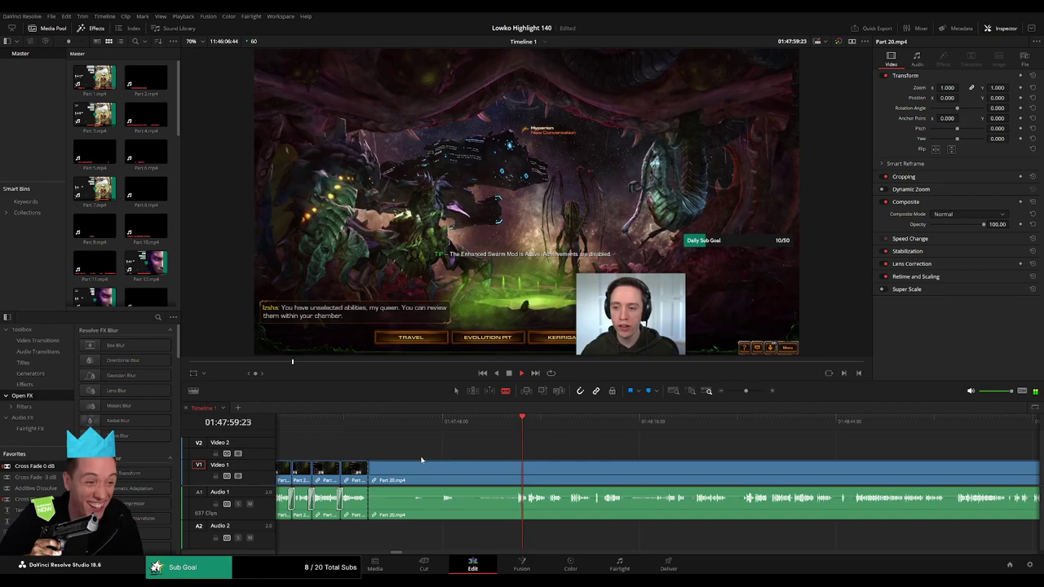
pyautogui.click(509, 443)
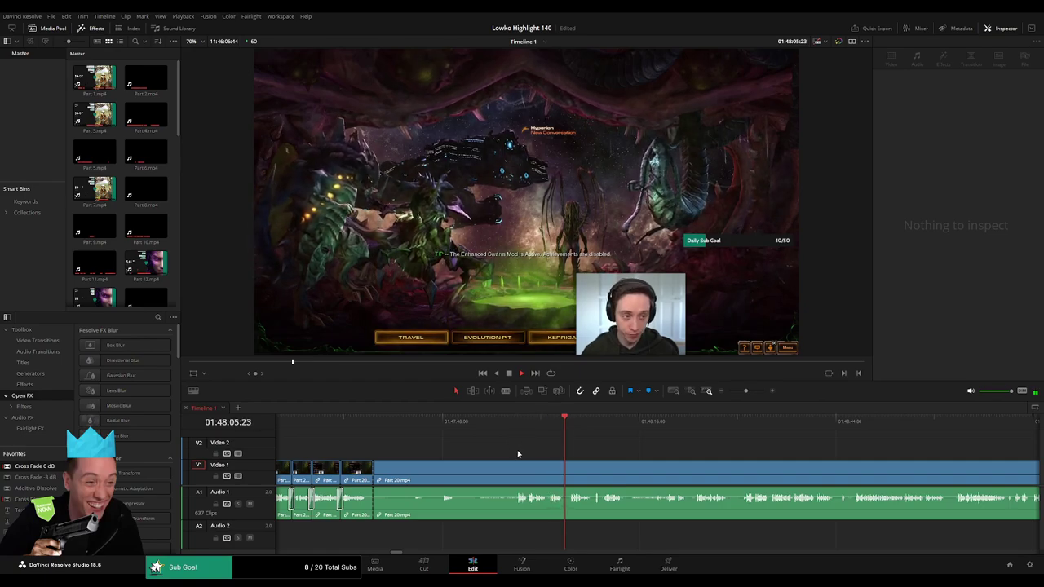
pyautogui.click(490, 470)
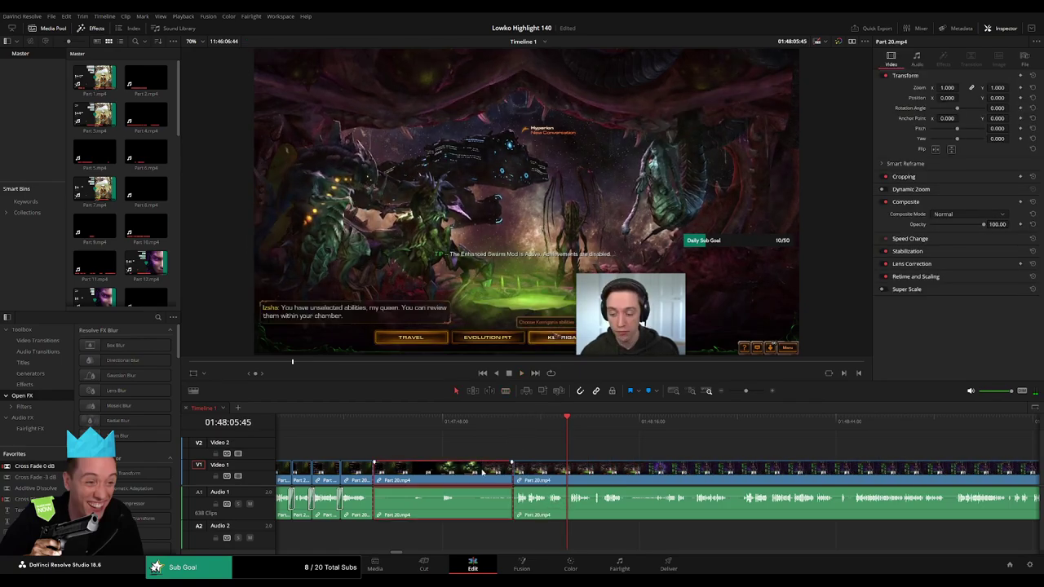
pyautogui.press('Delete')
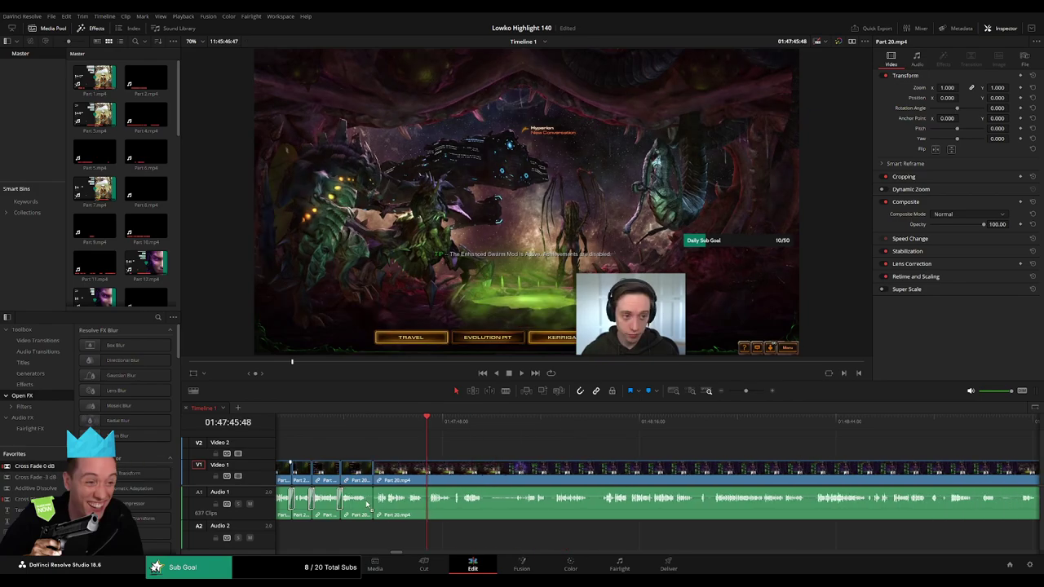
pyautogui.click(390, 428)
pyautogui.press('space')
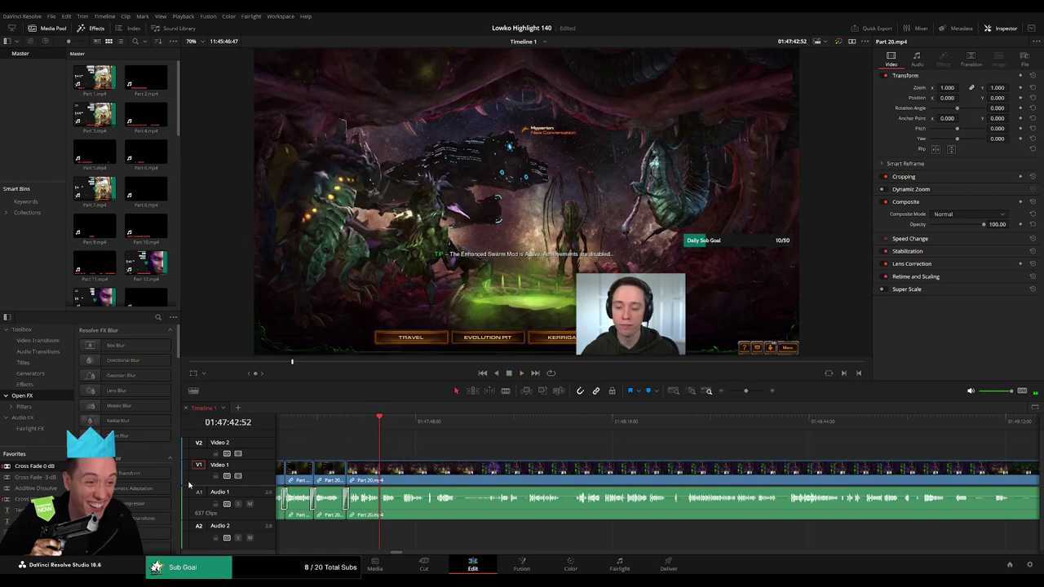
# Drop an Adjustment Clip on Video 2, set its Zoom to about 1.98, and shorten the clip
pyautogui.moveTo(32, 466); pyautogui.dragTo(392, 455)
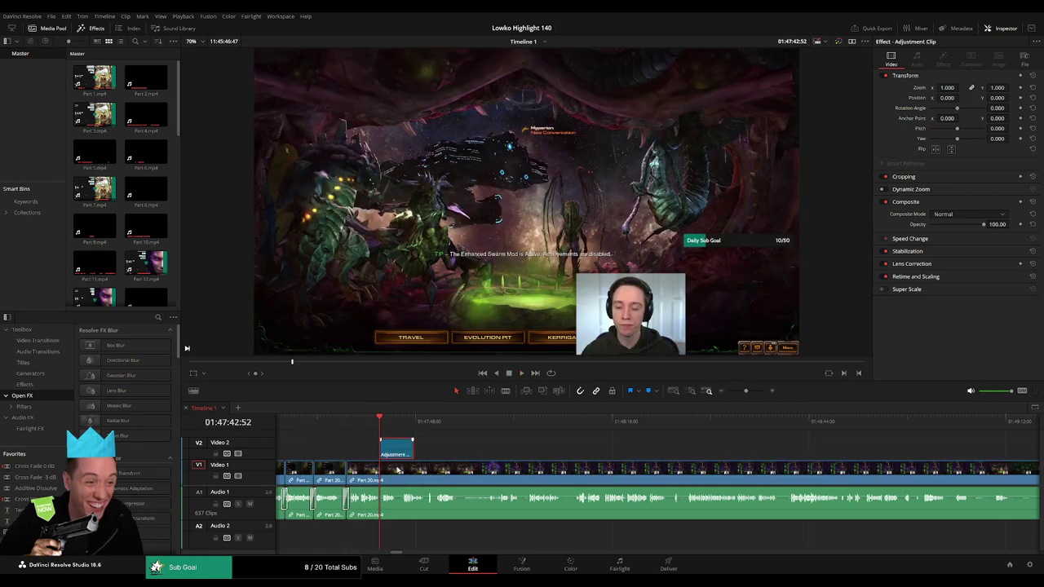
pyautogui.moveTo(947, 87); pyautogui.dragTo(961, 87)
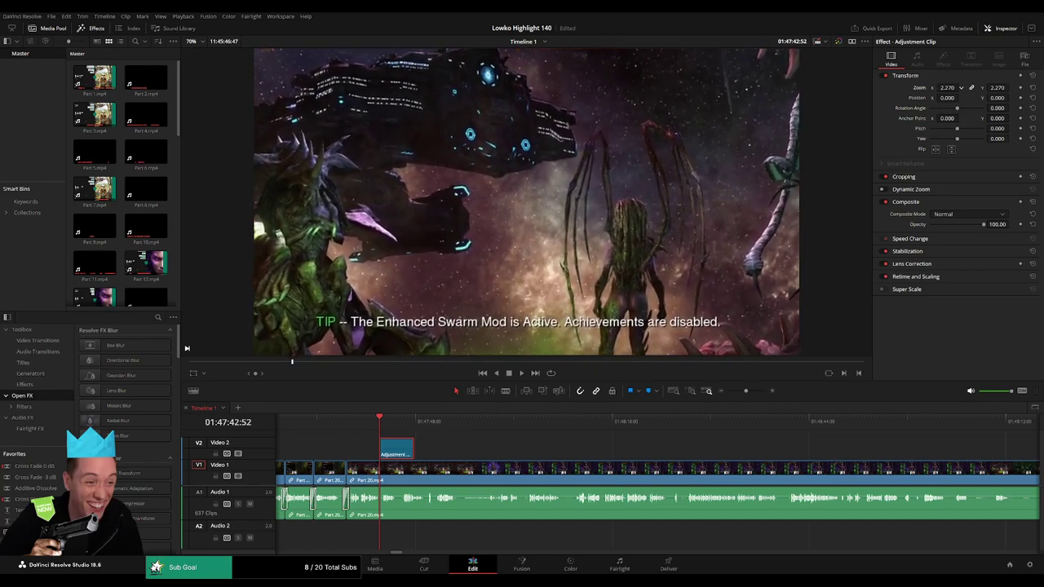
pyautogui.moveTo(961, 87); pyautogui.dragTo(951, 88)
pyautogui.press('space')
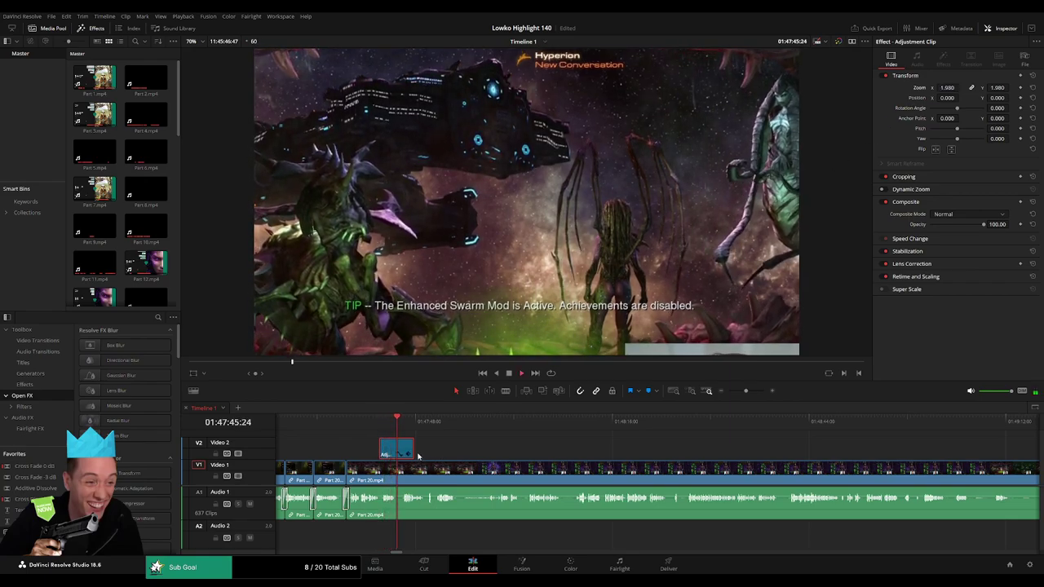
pyautogui.moveTo(414, 453); pyautogui.dragTo(449, 454)
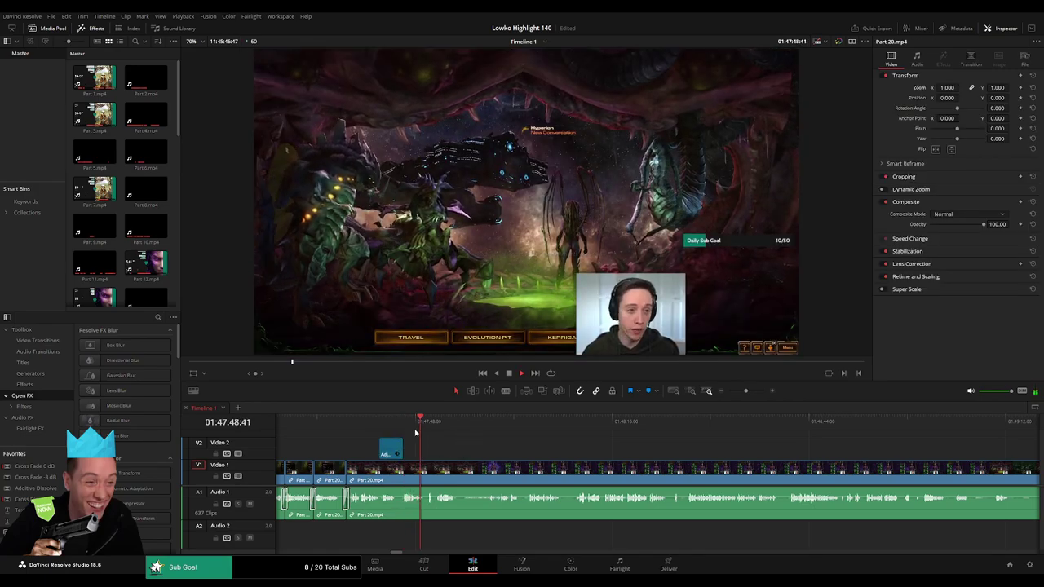
# Blade Part 20 twice on Kerrigan's ability screen and trim the new edit point by 13 frames
pyautogui.press('space')
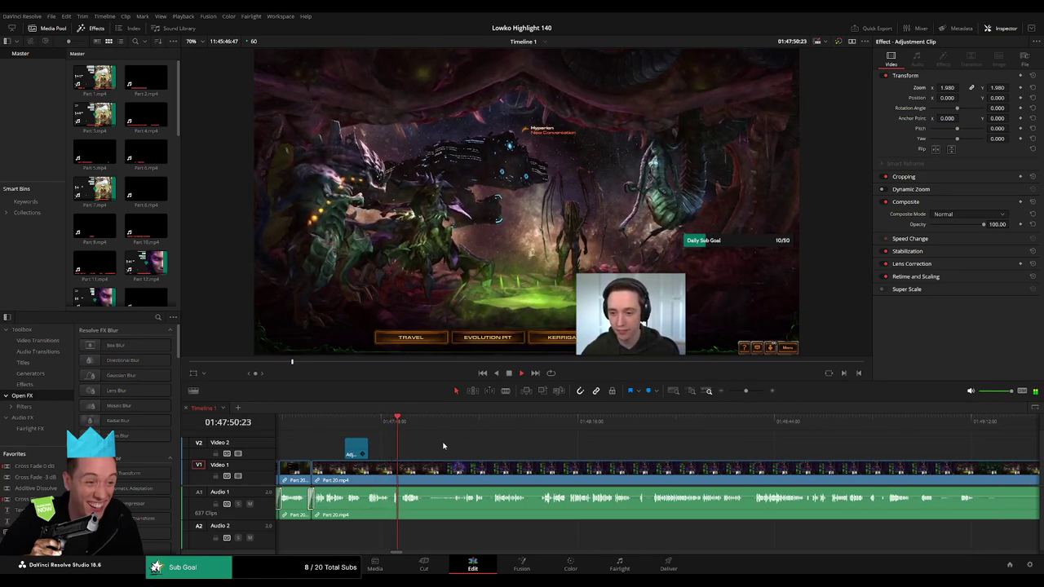
pyautogui.press('b')
pyautogui.click(400, 469)
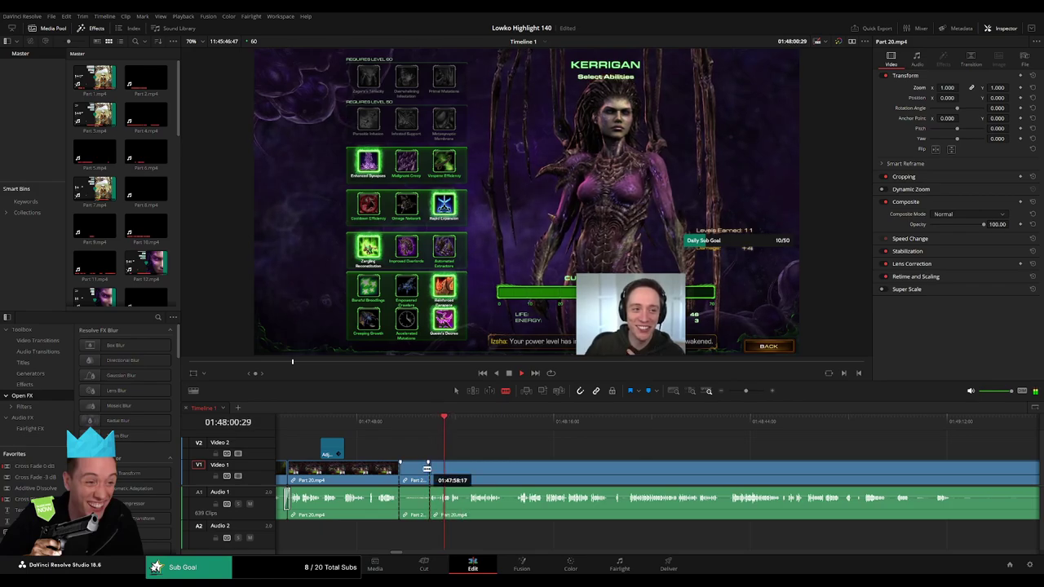
pyautogui.hotkey('shift', 'Left')
pyautogui.hotkey('shift', 'Left')
pyautogui.hotkey('shift', 'Left')
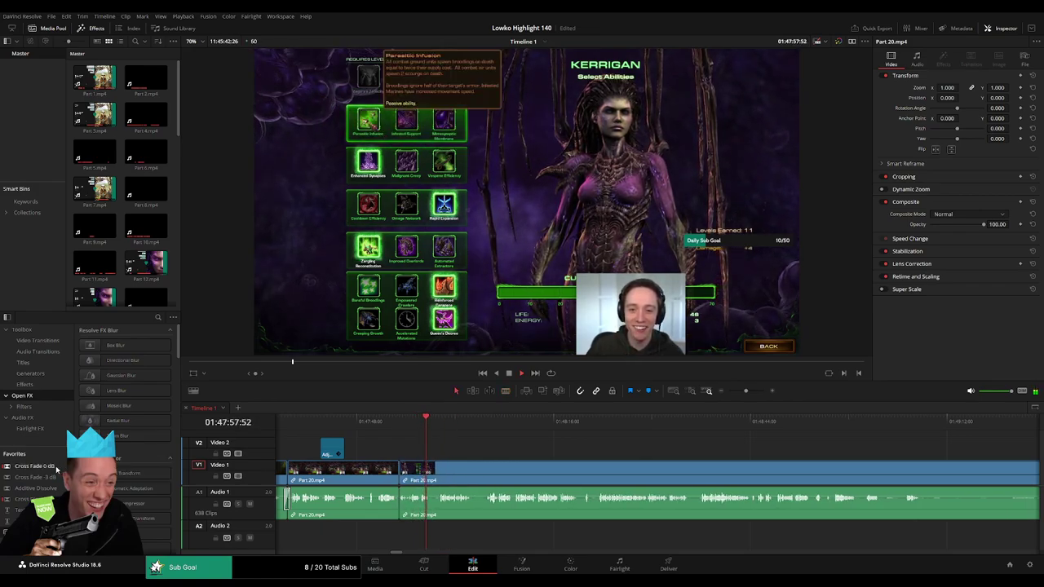
pyautogui.click(440, 423)
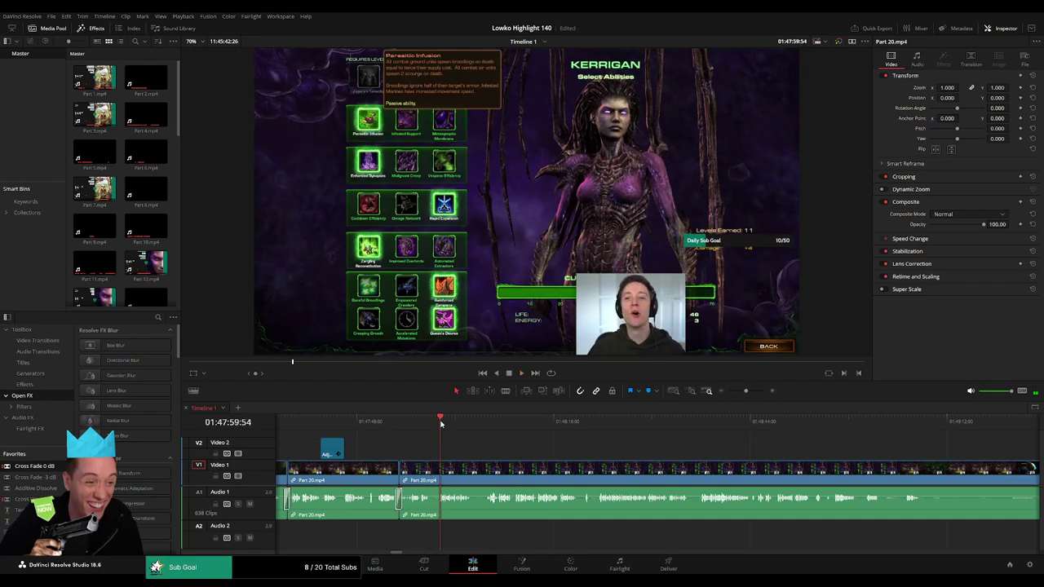
pyautogui.click(432, 473)
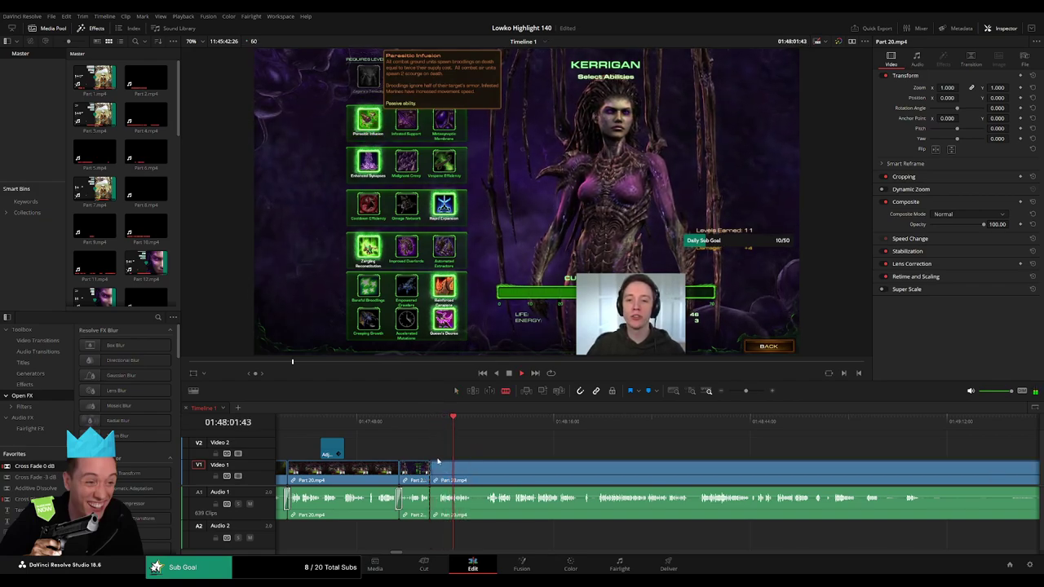
pyautogui.moveTo(430, 468); pyautogui.dragTo(434, 468)
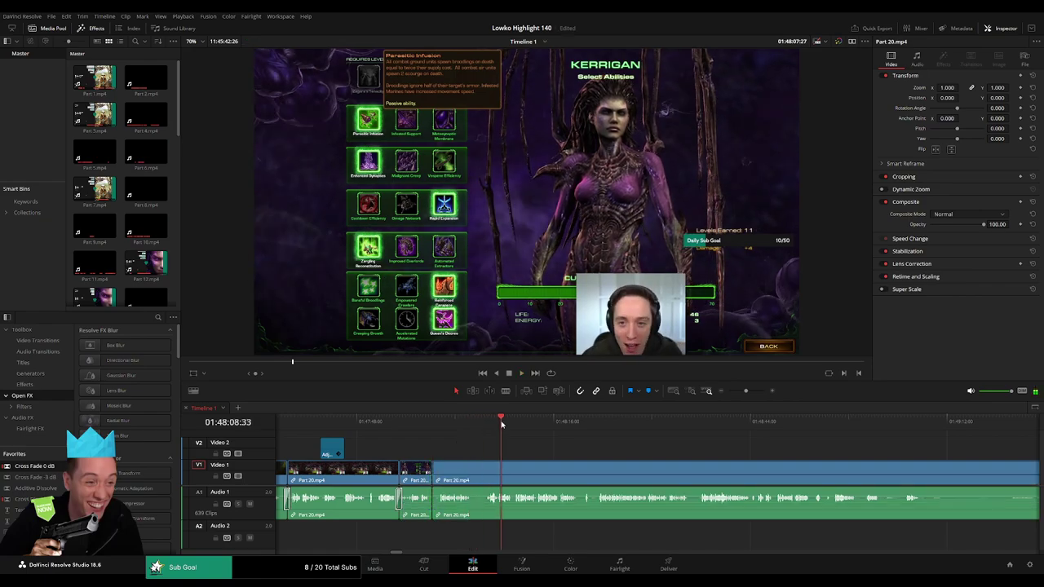
pyautogui.moveTo(562, 422); pyautogui.dragTo(898, 421)
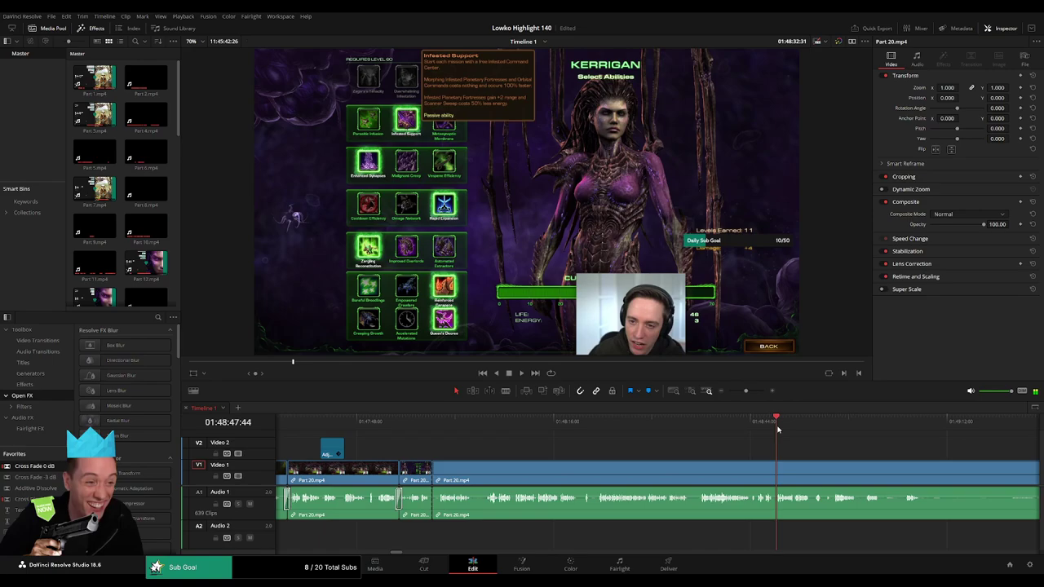
pyautogui.moveTo(744, 393); pyautogui.dragTo(738, 391)
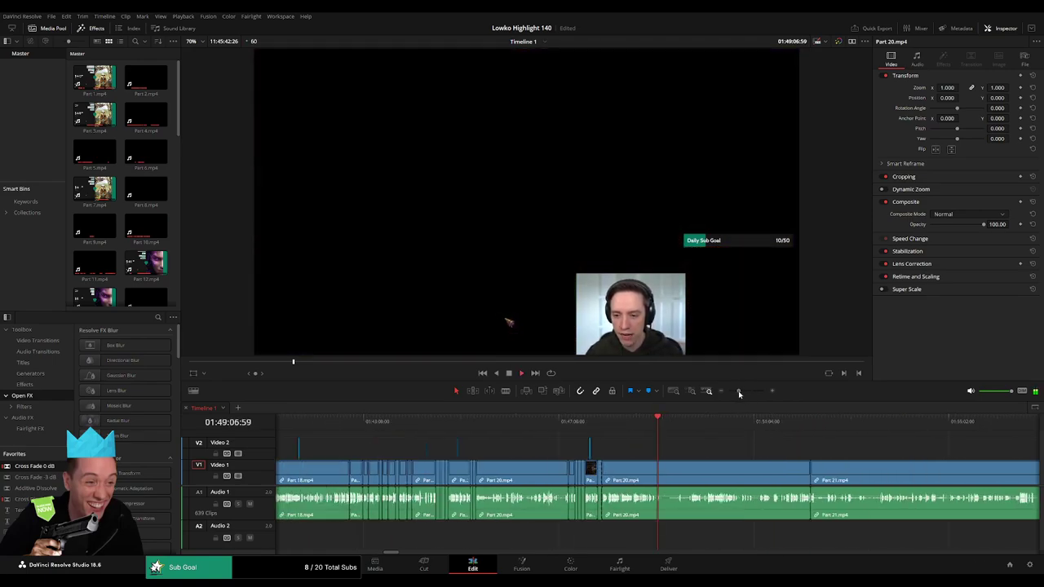
# Ripple-delete the leftover Part 20 clip and scrub forward through Part 21
pyautogui.scroll(3, 589, 444)
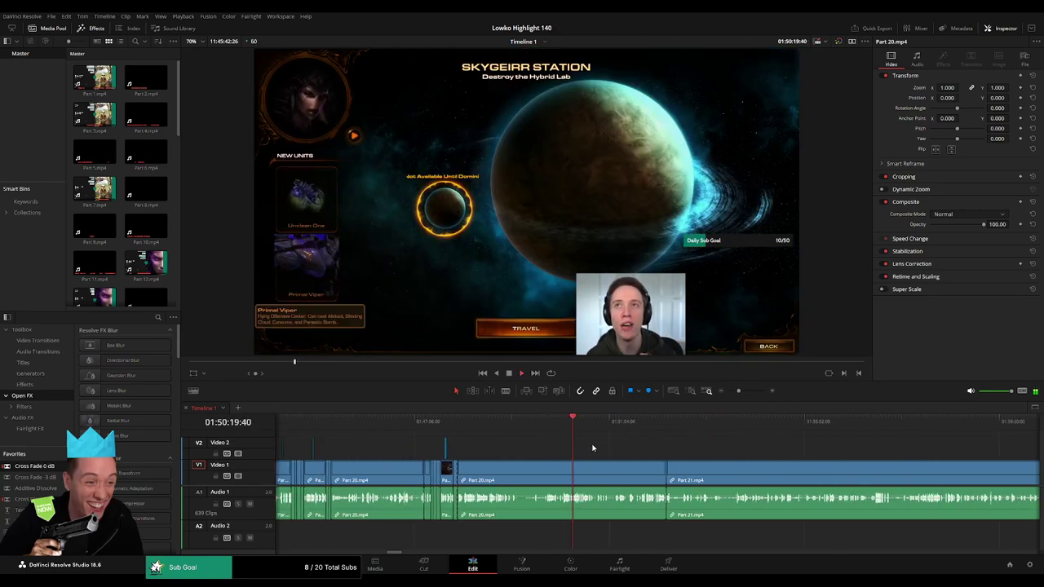
pyautogui.click(587, 477)
pyautogui.press('Delete')
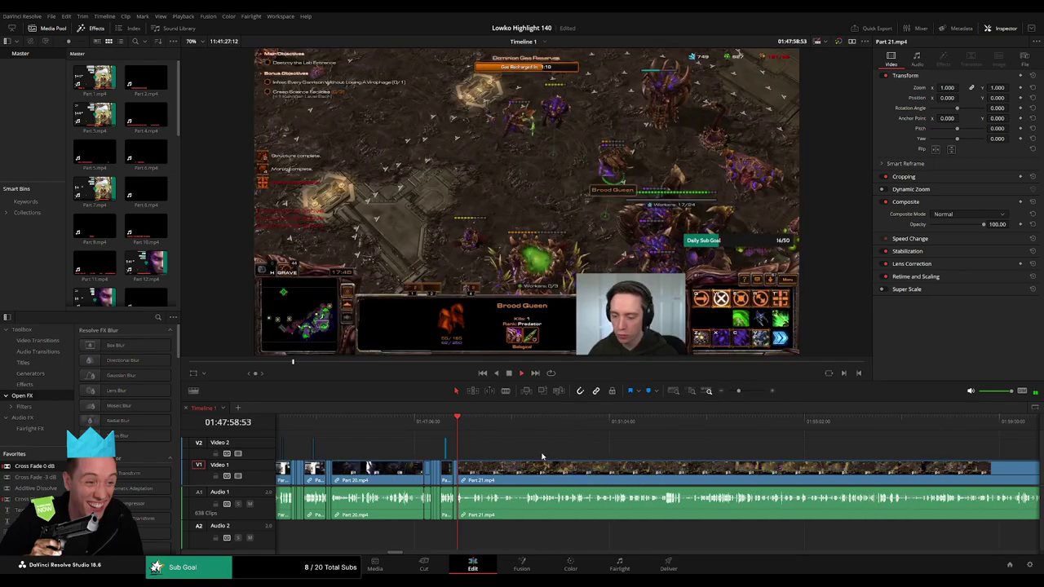
pyautogui.moveTo(456, 432); pyautogui.dragTo(657, 434)
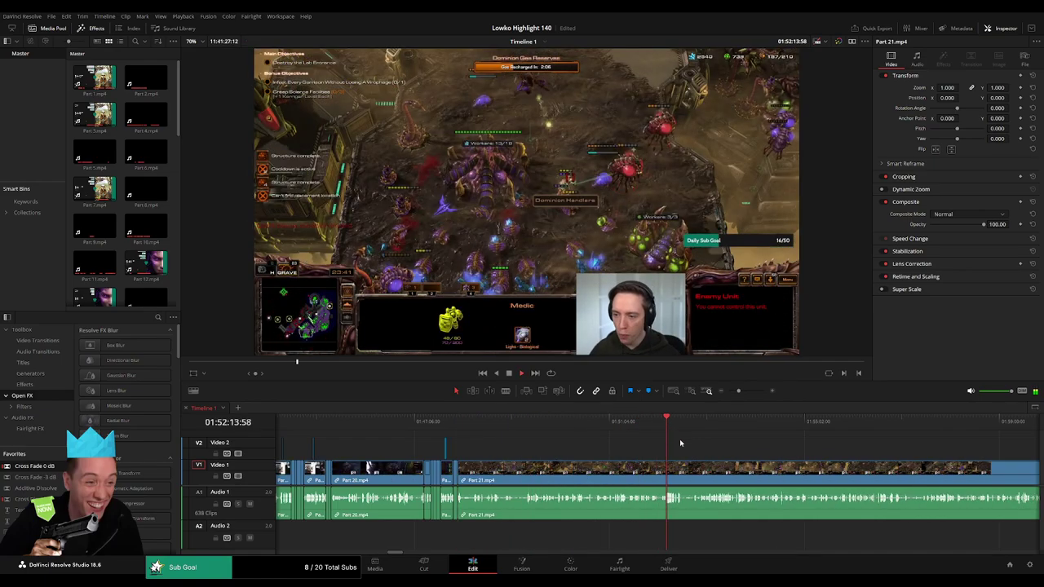
pyautogui.moveTo(738, 391); pyautogui.dragTo(741, 390)
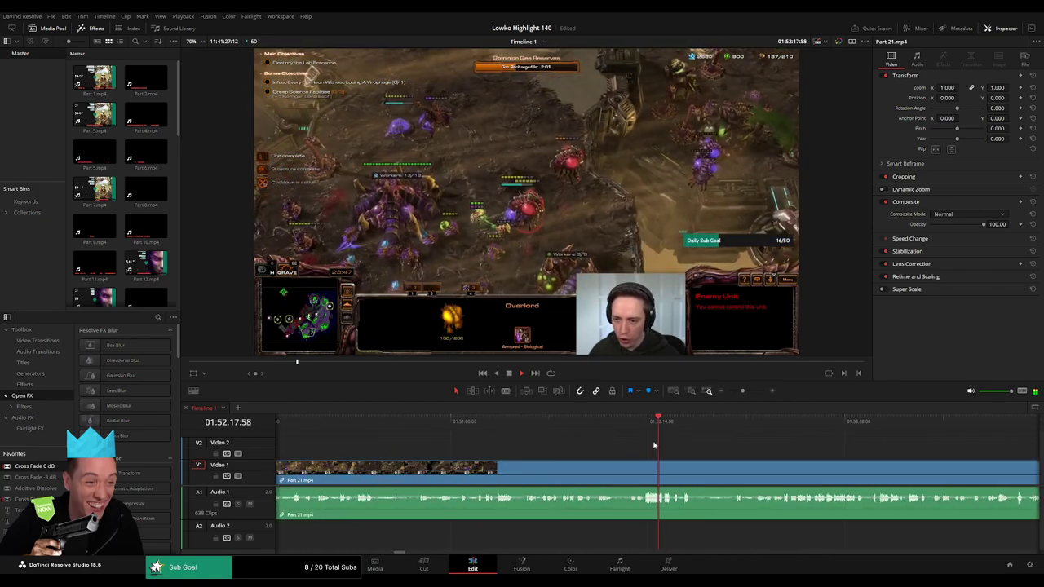
pyautogui.click(631, 430)
pyautogui.hscroll(3, 603, 444)
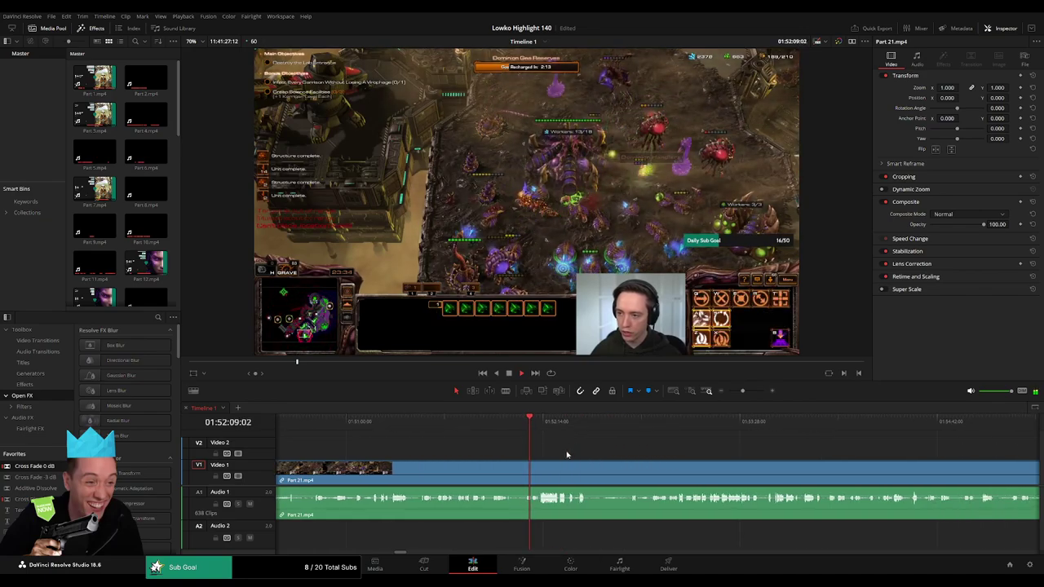
# Split Part 21 and ripple-delete the opening section before the cut
pyautogui.press('b')
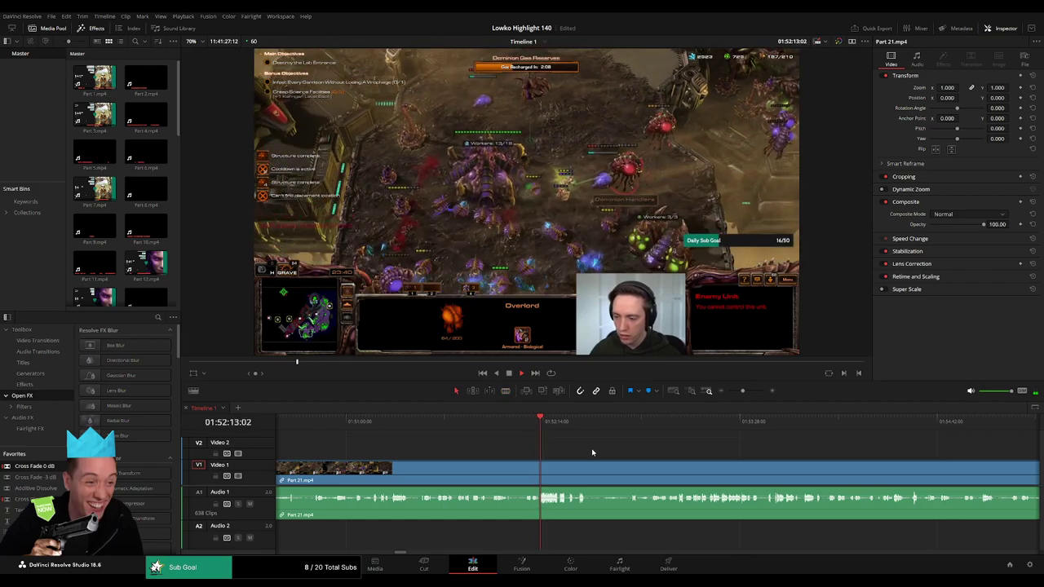
pyautogui.click(523, 467)
pyautogui.press('a')
pyautogui.click(504, 473)
pyautogui.press('Delete')
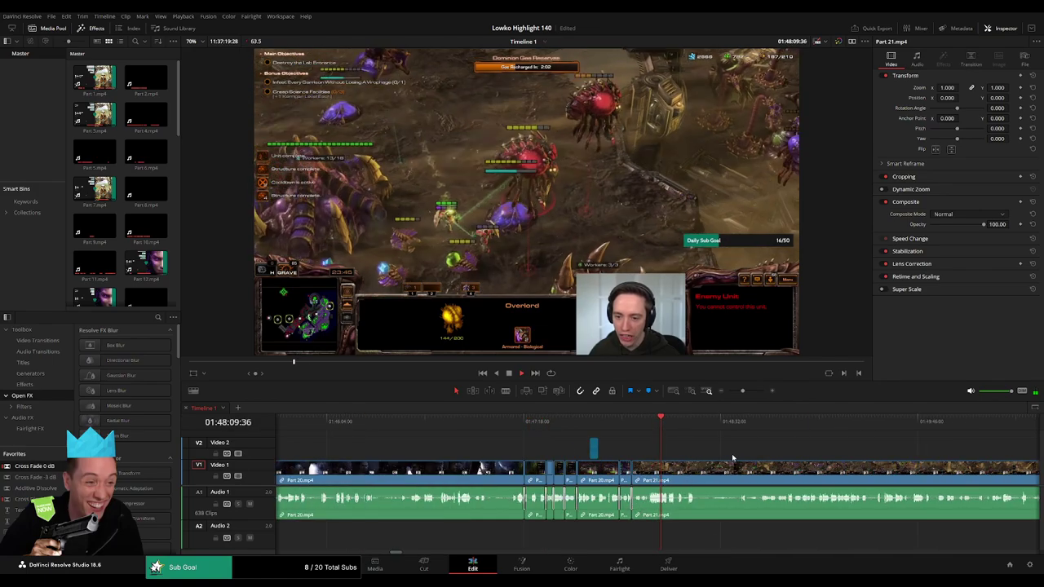
# Skim ahead through the rest of Part 21 toward the later gameplay
pyautogui.hscroll(3, 652, 457)
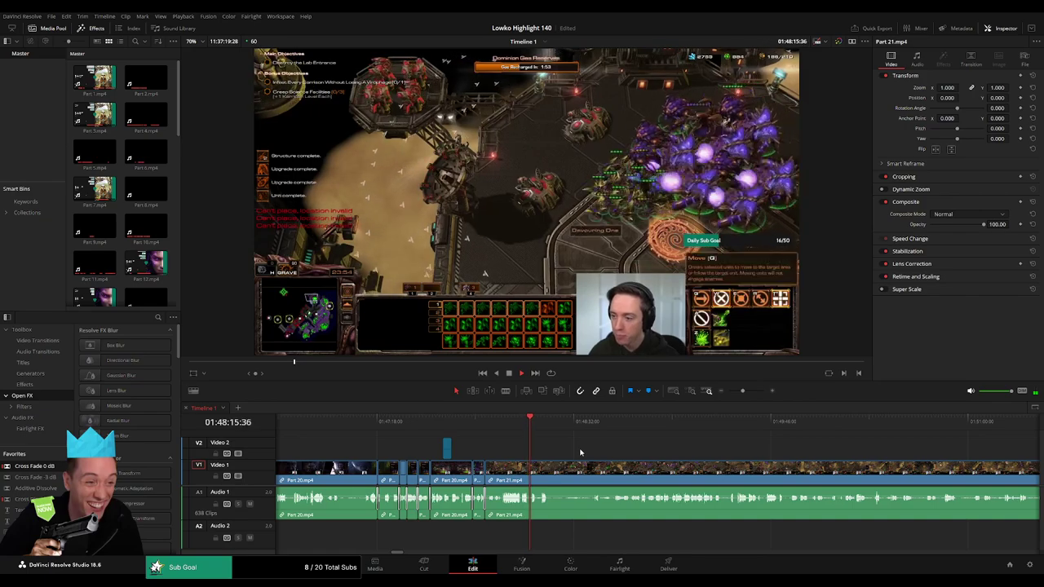
pyautogui.scroll(2, 580, 453)
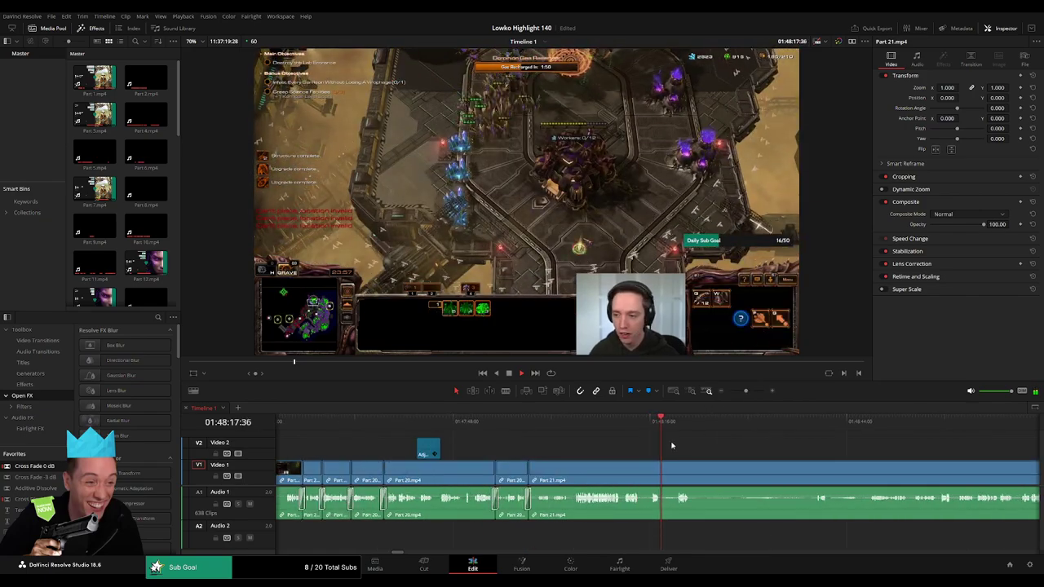
pyautogui.hscroll(5, 604, 457)
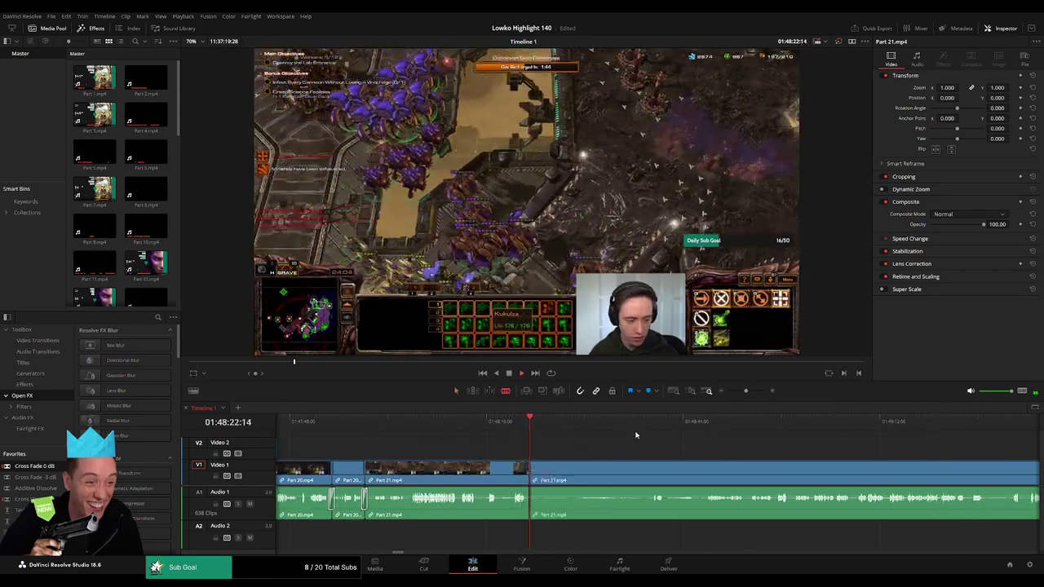
pyautogui.moveTo(788, 433); pyautogui.dragTo(878, 433)
pyautogui.moveTo(741, 392); pyautogui.dragTo(731, 392)
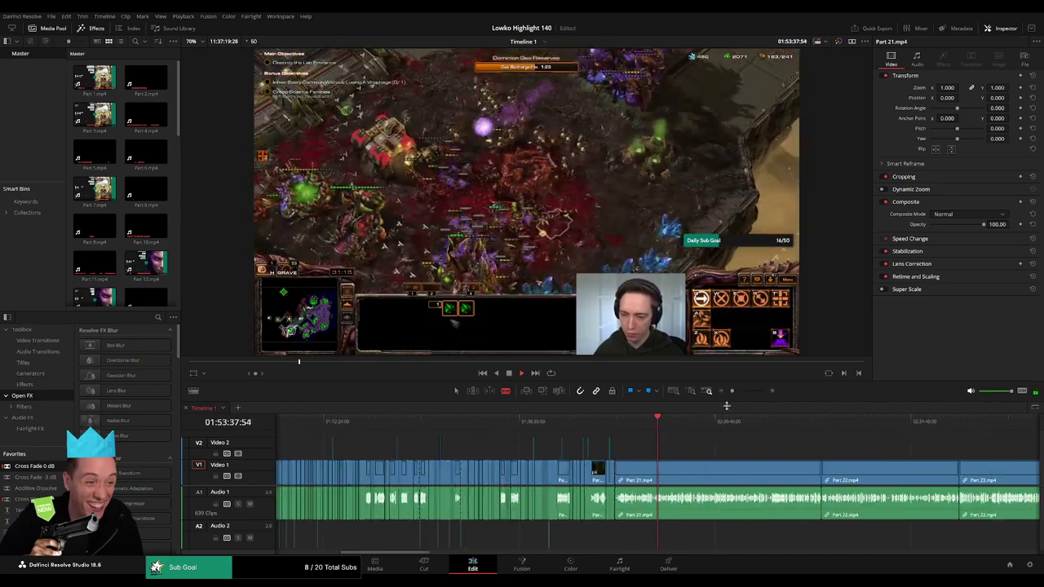
pyautogui.click(684, 424)
pyautogui.moveTo(684, 428); pyautogui.dragTo(717, 425)
pyautogui.hscroll(2, 644, 445)
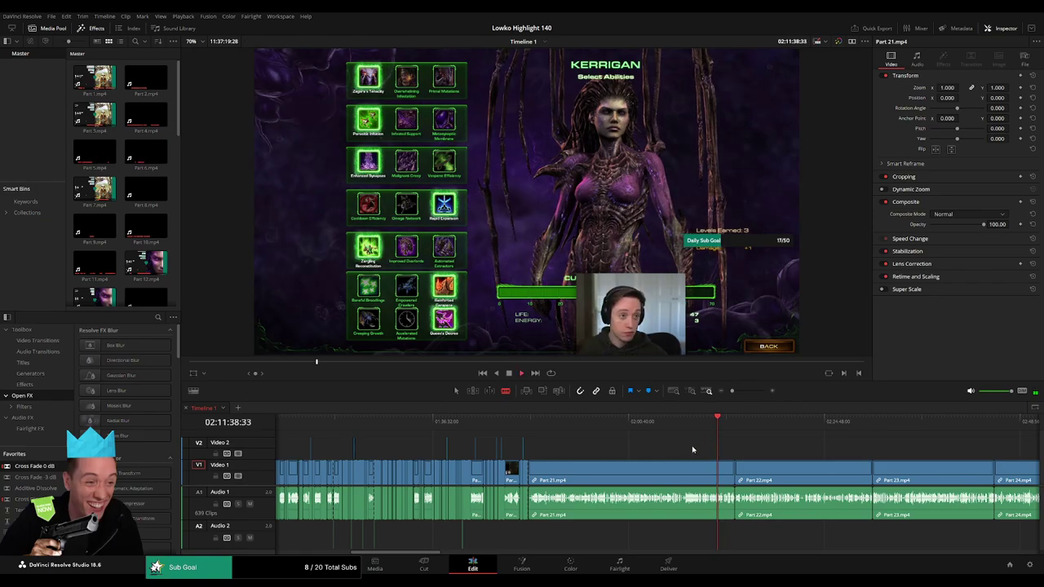
# Remove the Part 21 clip and skim through Part 22 past the trade screen
pyautogui.click(682, 470)
pyautogui.press('Delete')
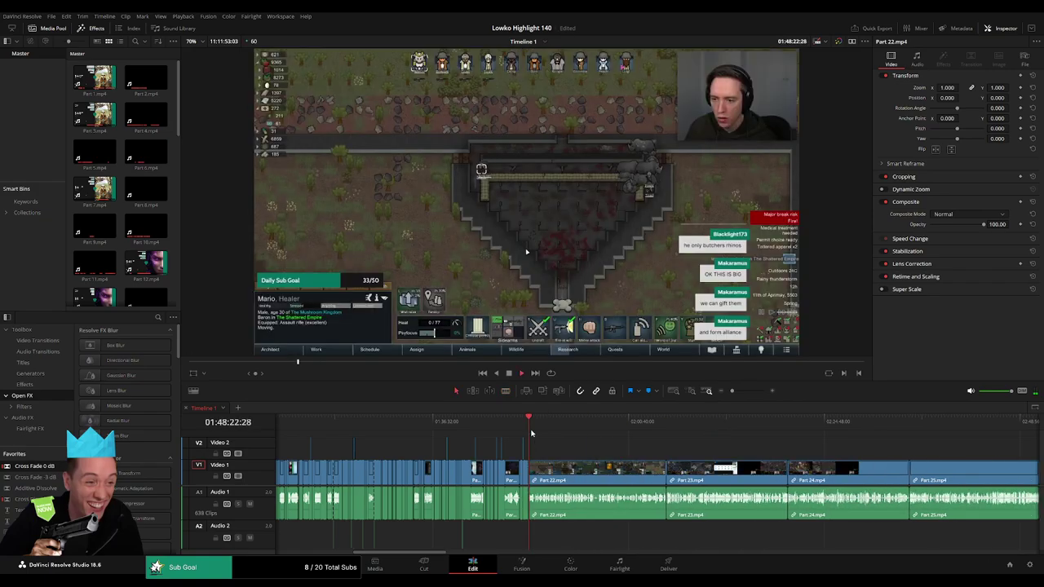
pyautogui.moveTo(530, 428)
pyautogui.mouseDown()
pyautogui.moveTo(635, 427)
pyautogui.moveTo(544, 423)
pyautogui.mouseUp()
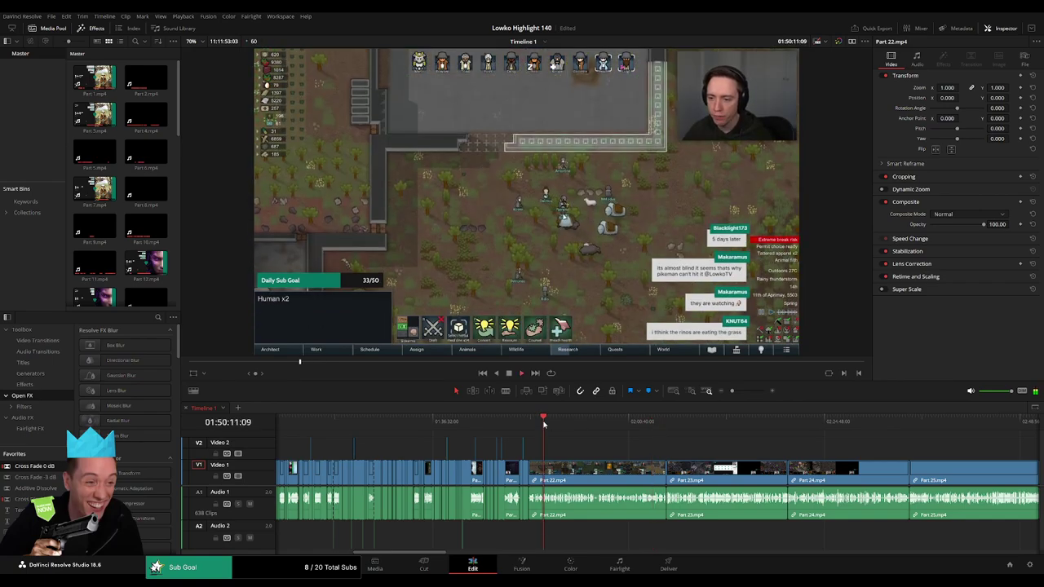
pyautogui.moveTo(732, 391); pyautogui.dragTo(740, 392)
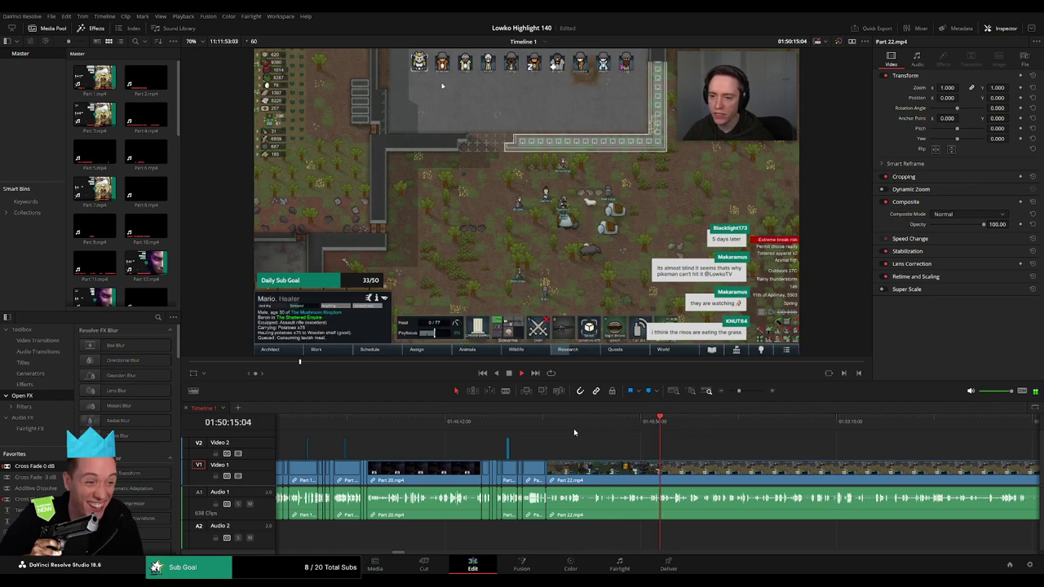
pyautogui.moveTo(574, 428); pyautogui.dragTo(730, 426)
pyautogui.hscroll(3, 748, 452)
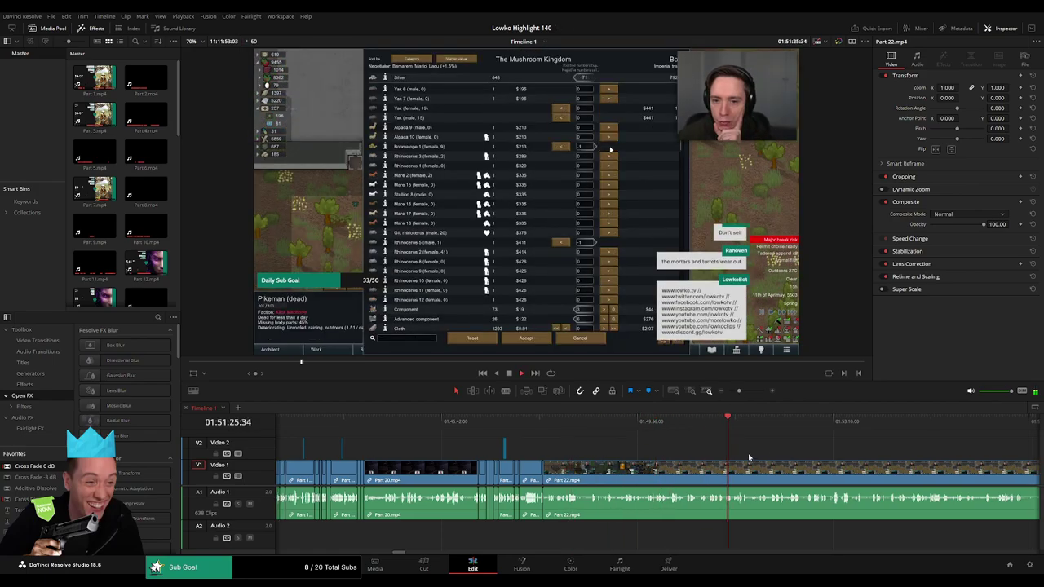
pyautogui.moveTo(739, 392); pyautogui.dragTo(734, 392)
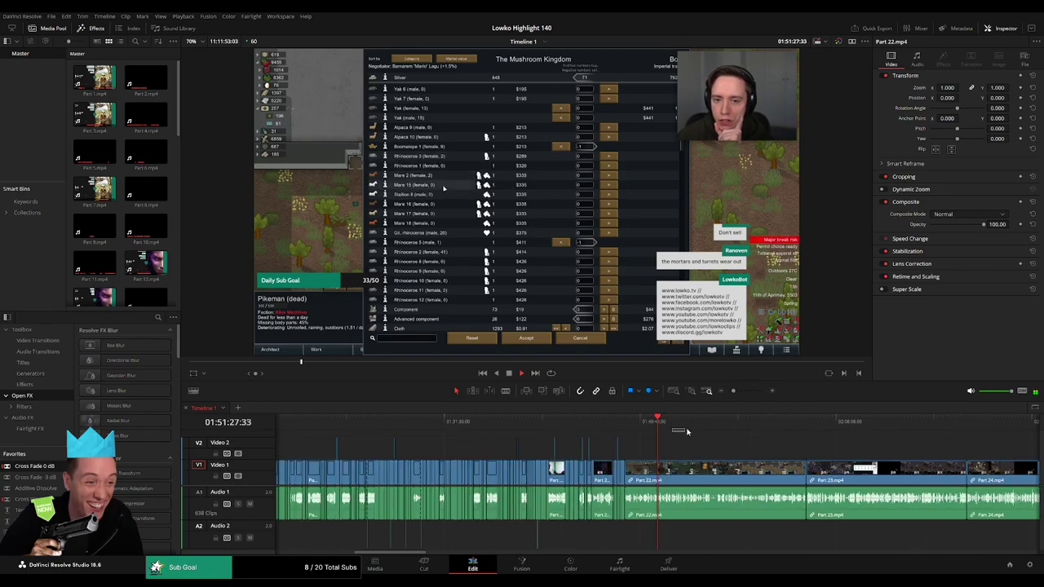
pyautogui.moveTo(686, 426); pyautogui.dragTo(706, 426)
pyautogui.hscroll(2, 582, 441)
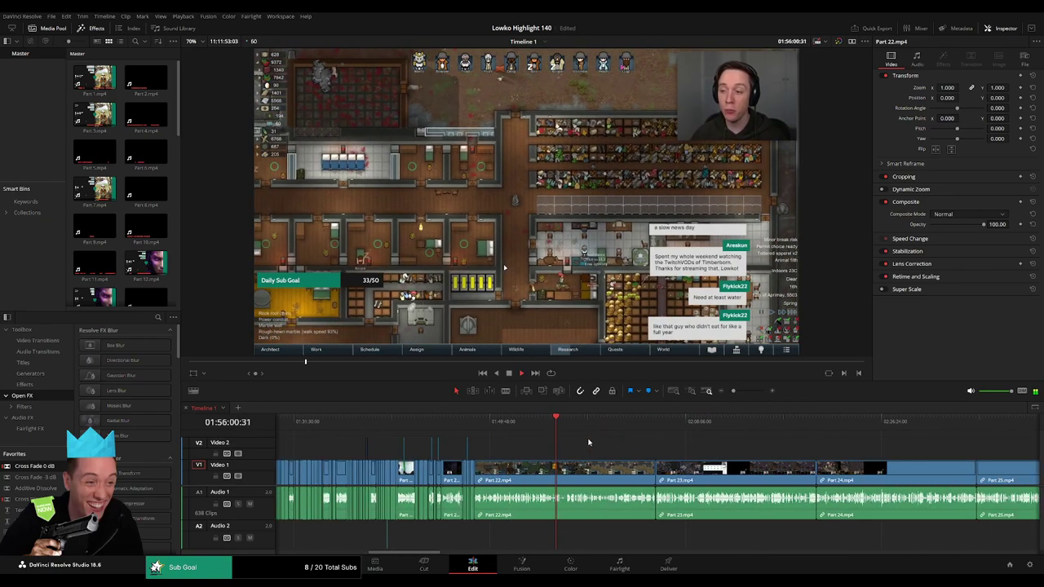
pyautogui.moveTo(559, 422); pyautogui.dragTo(600, 422)
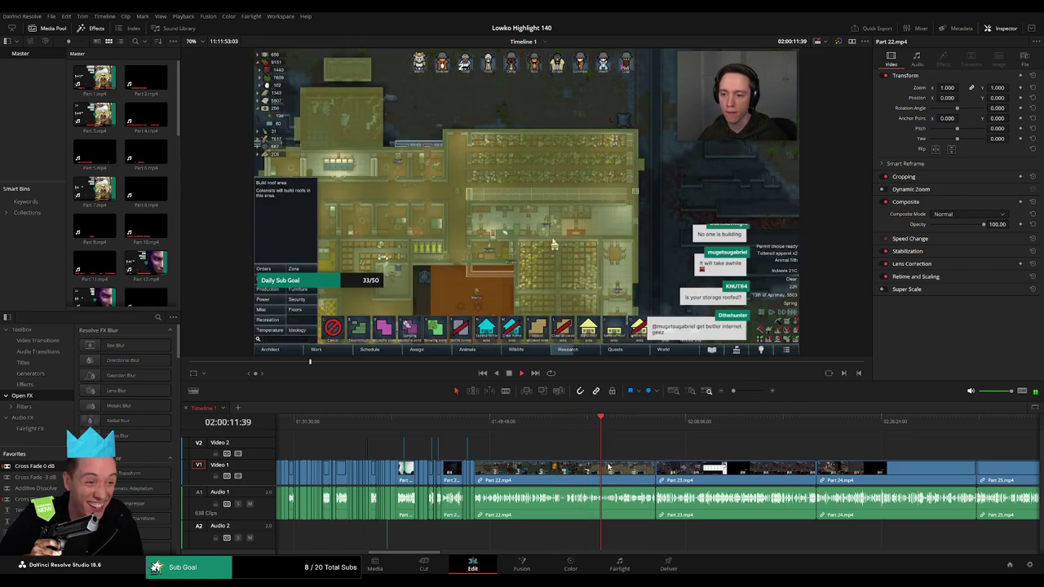
# Delete Part 22, then play and skim Part 23 to locate a cut point past the victory screen
pyautogui.click(608, 472)
pyautogui.press('BackSpace')
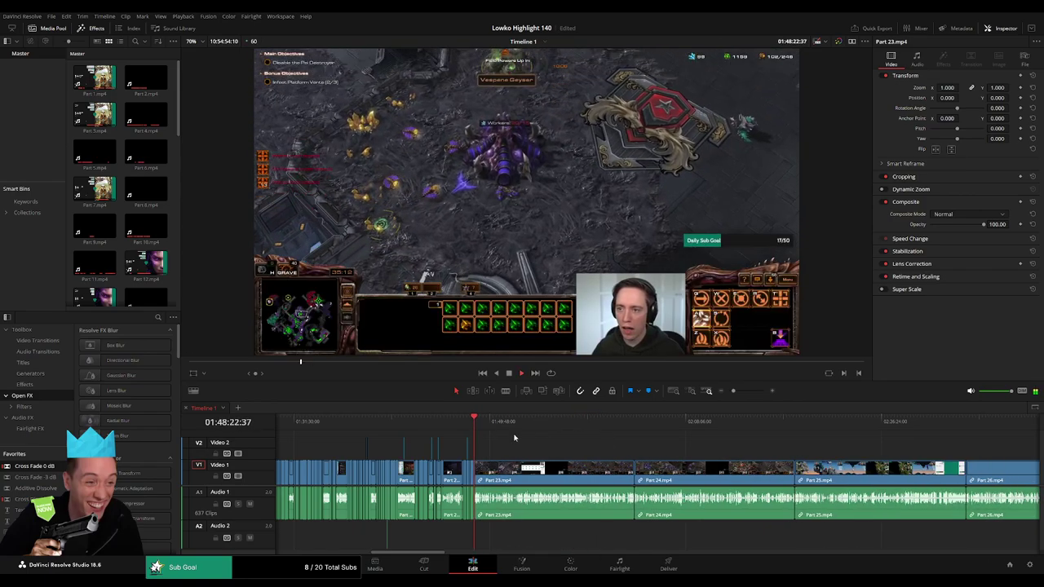
pyautogui.moveTo(484, 430)
pyautogui.mouseDown()
pyautogui.moveTo(559, 428)
pyautogui.moveTo(485, 426)
pyautogui.moveTo(536, 425)
pyautogui.mouseUp()
pyautogui.press('space')
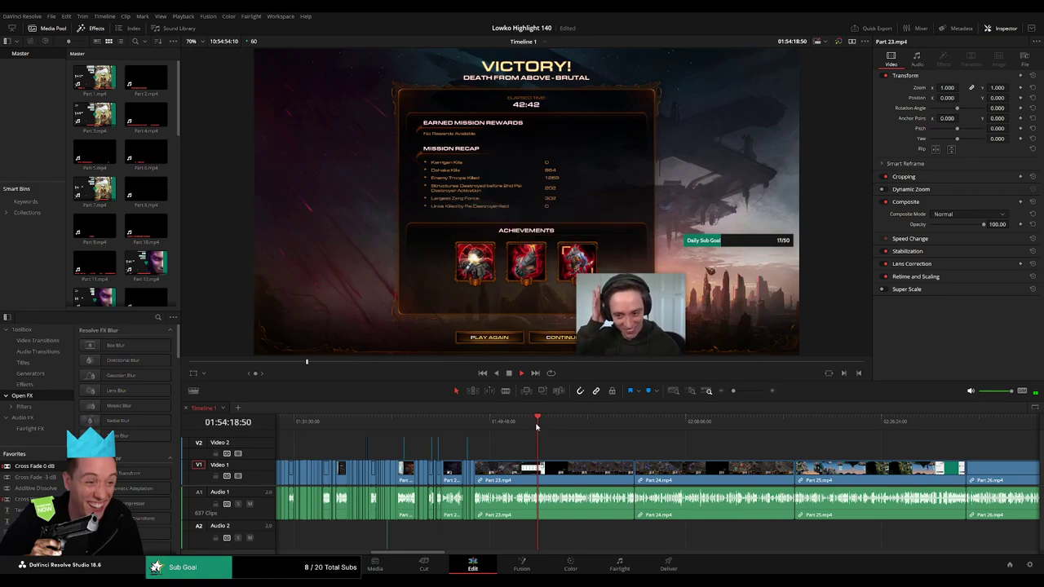
pyautogui.click(738, 393)
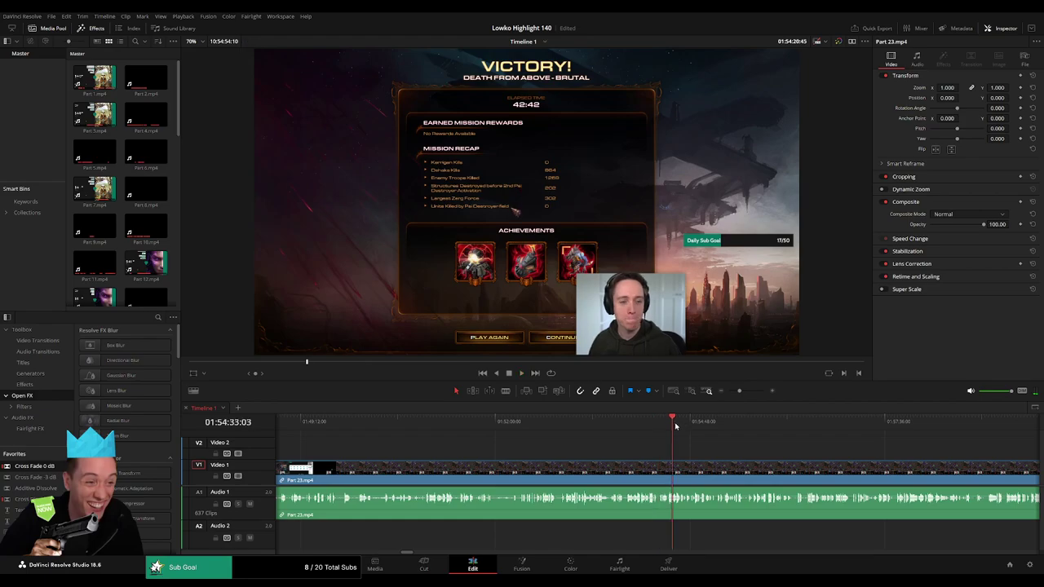
pyautogui.moveTo(676, 426); pyautogui.dragTo(698, 433)
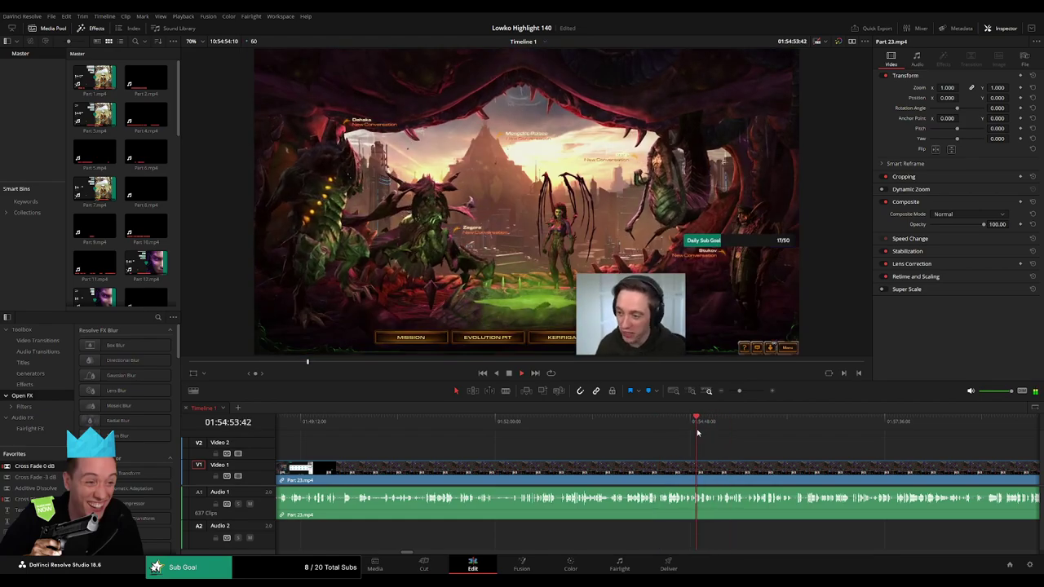
pyautogui.click(681, 426)
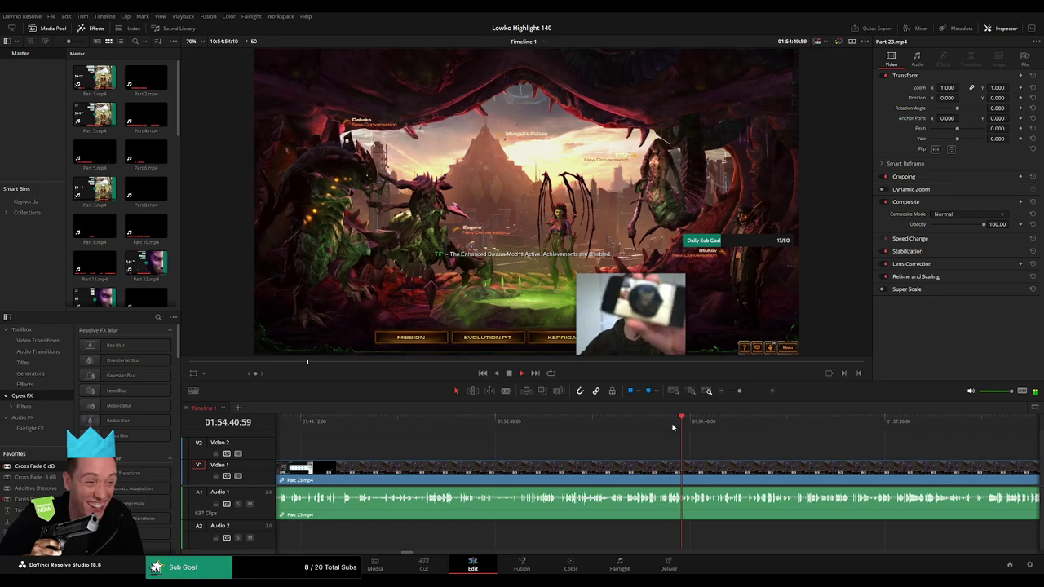
pyautogui.click(662, 426)
pyautogui.moveTo(741, 392); pyautogui.dragTo(744, 393)
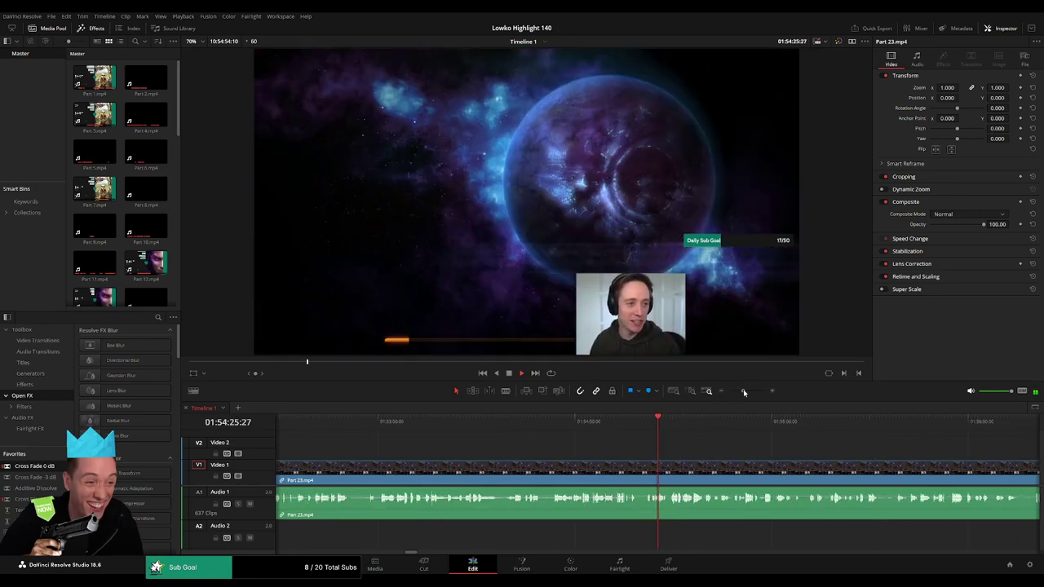
pyautogui.scroll(2, 693, 417)
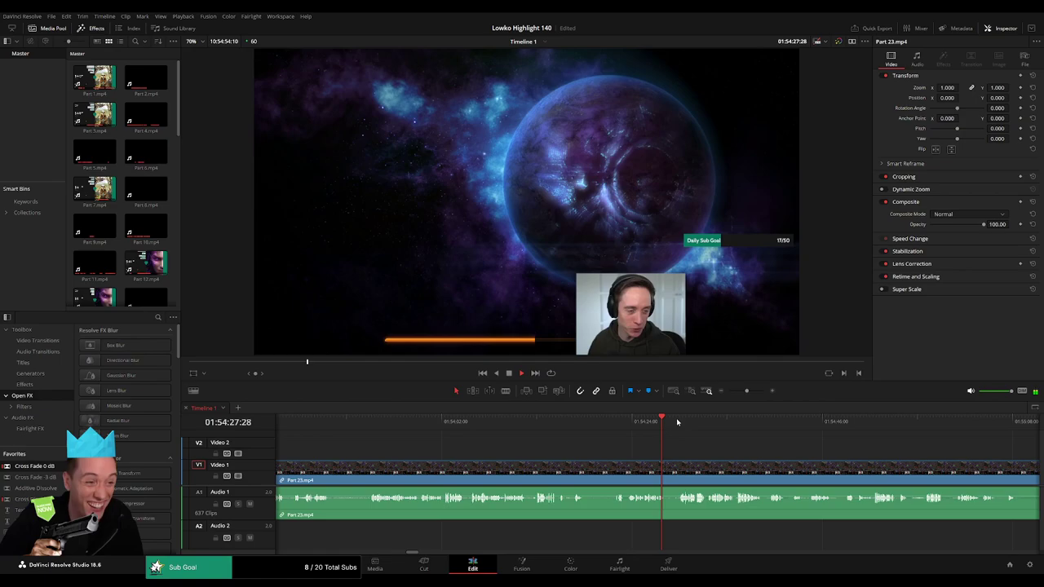
# Split Part 23 at the playhead, ripple-delete the unwanted first piece, and review the join
pyautogui.hotkey('ctrl', 'b')
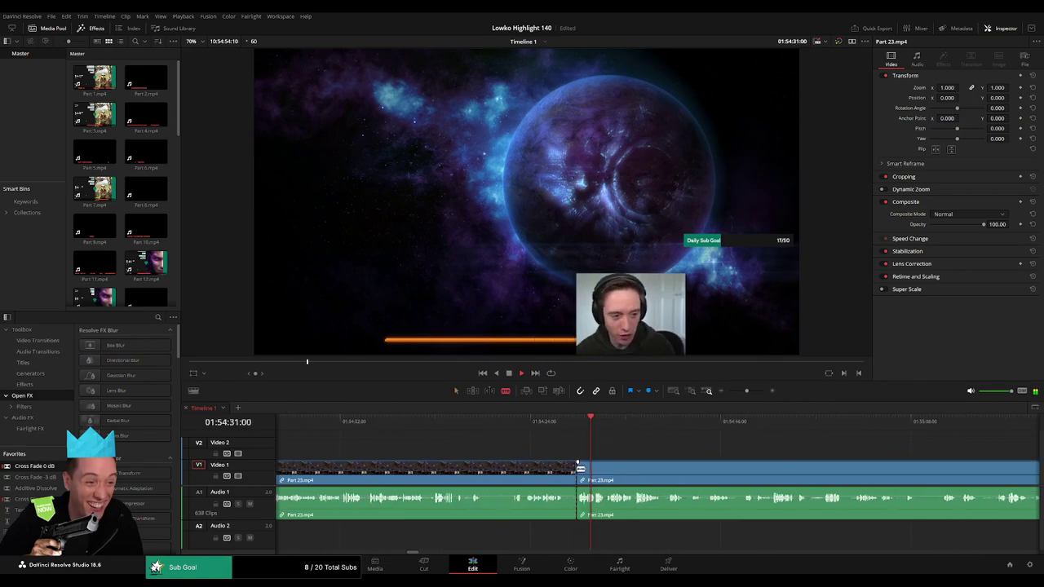
pyautogui.click(559, 472)
pyautogui.press('Delete')
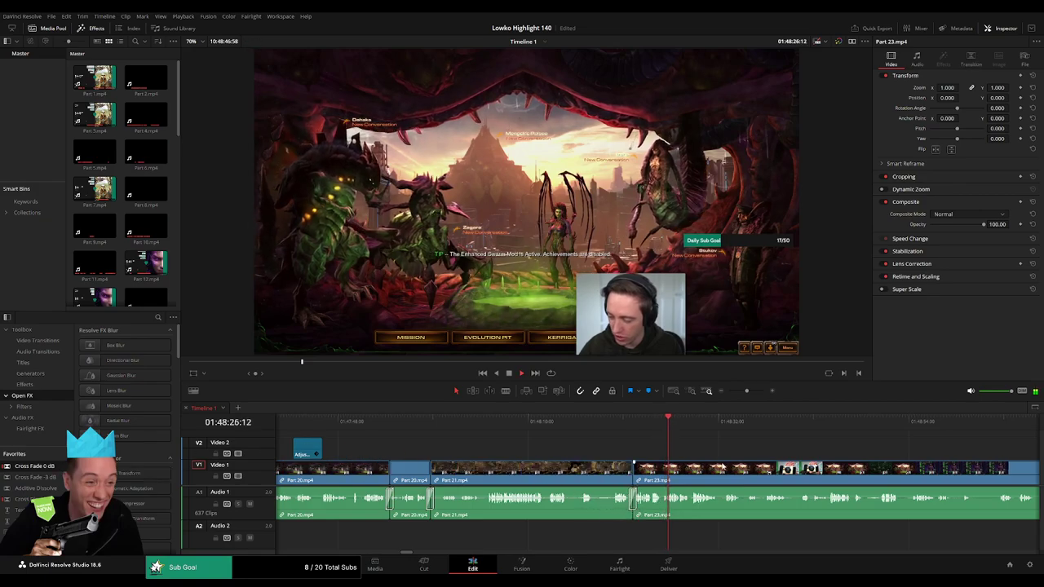
pyautogui.hscroll(5, 523, 461)
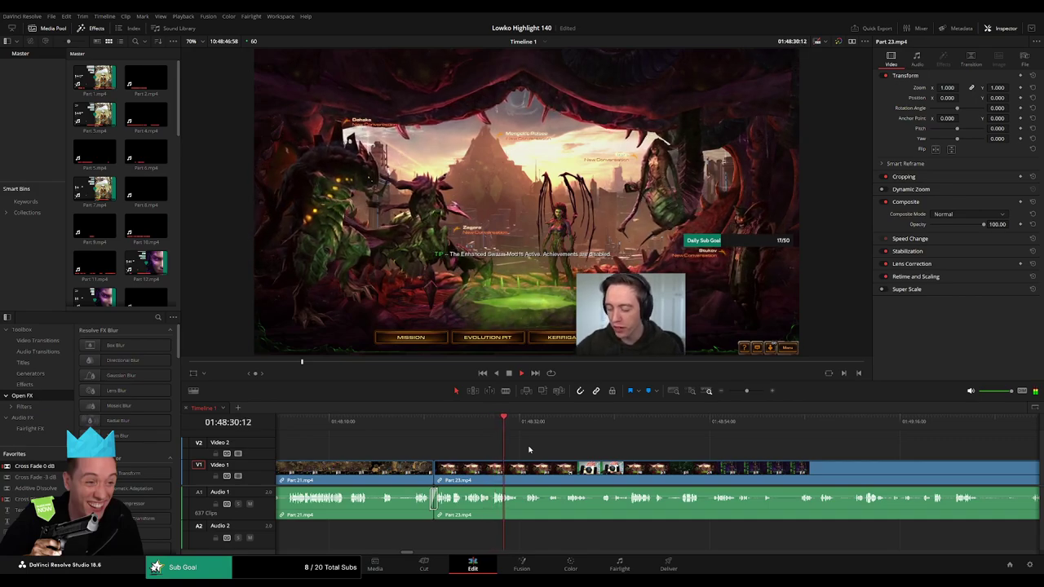
pyautogui.click(525, 424)
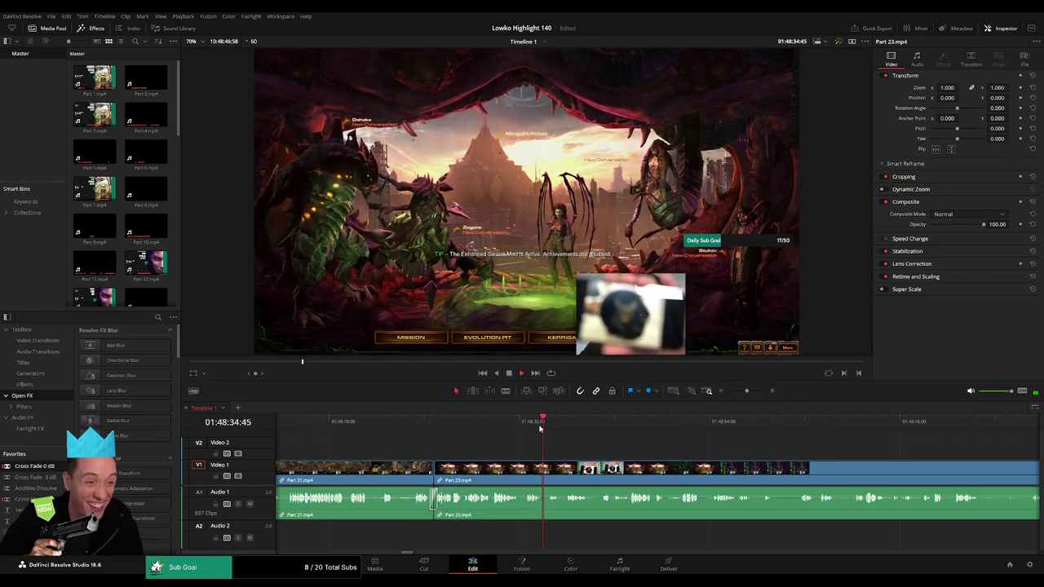
pyautogui.click(554, 424)
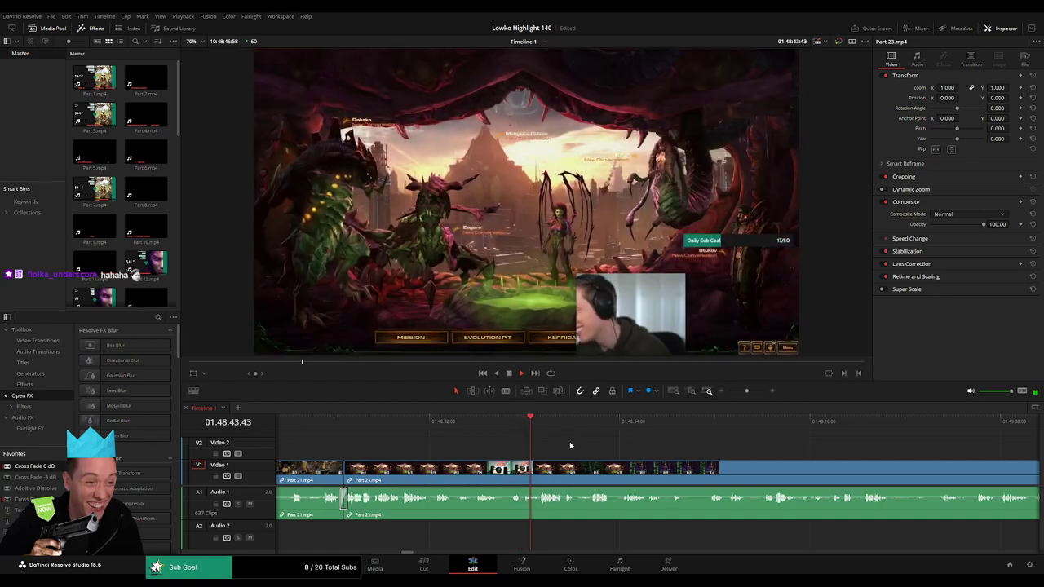
pyautogui.click(346, 421)
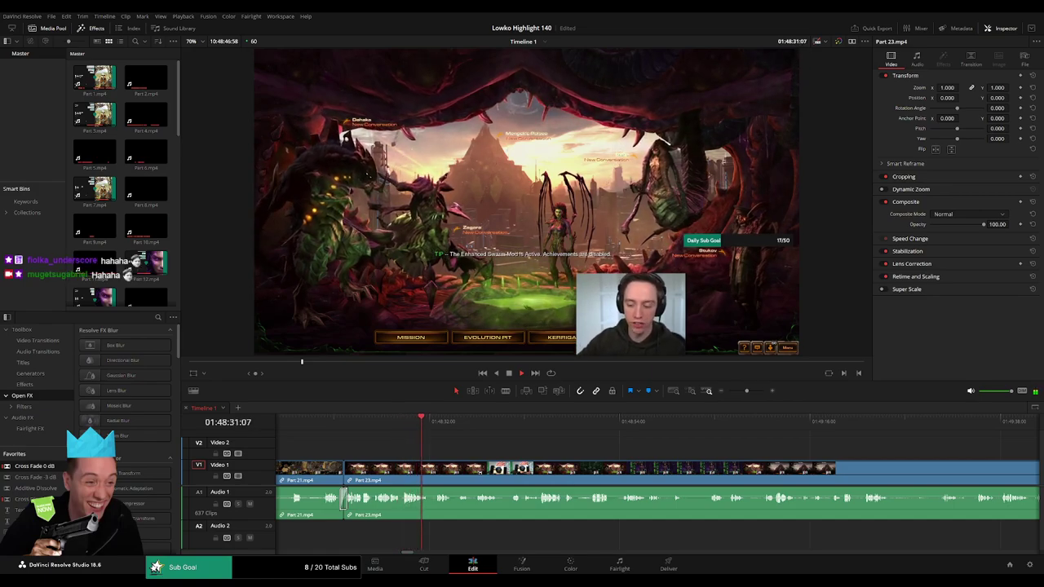
# Skim through Part 23 and blade it where the unwanted moment starts
pyautogui.click(530, 421)
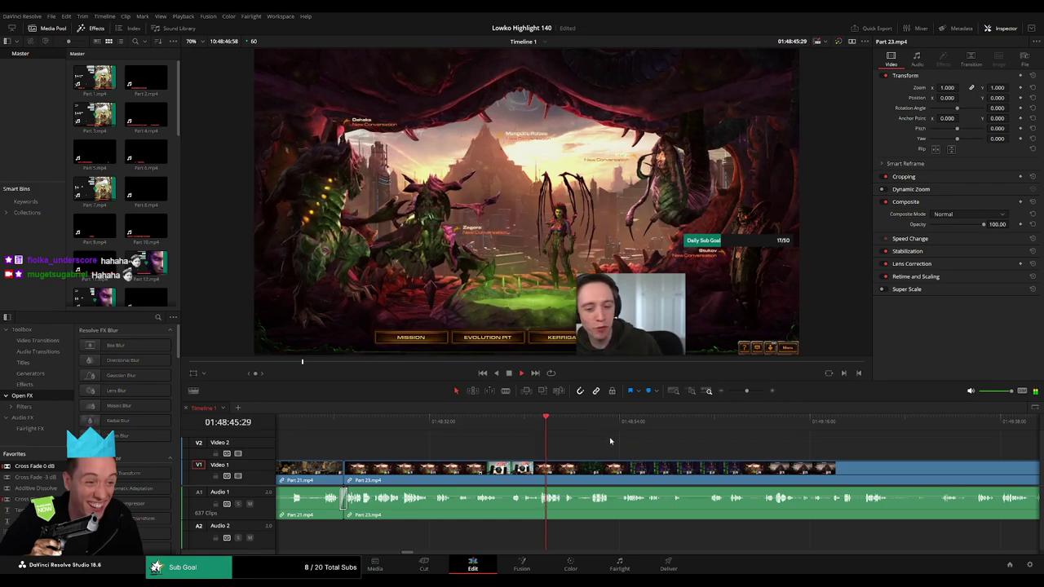
pyautogui.click(565, 430)
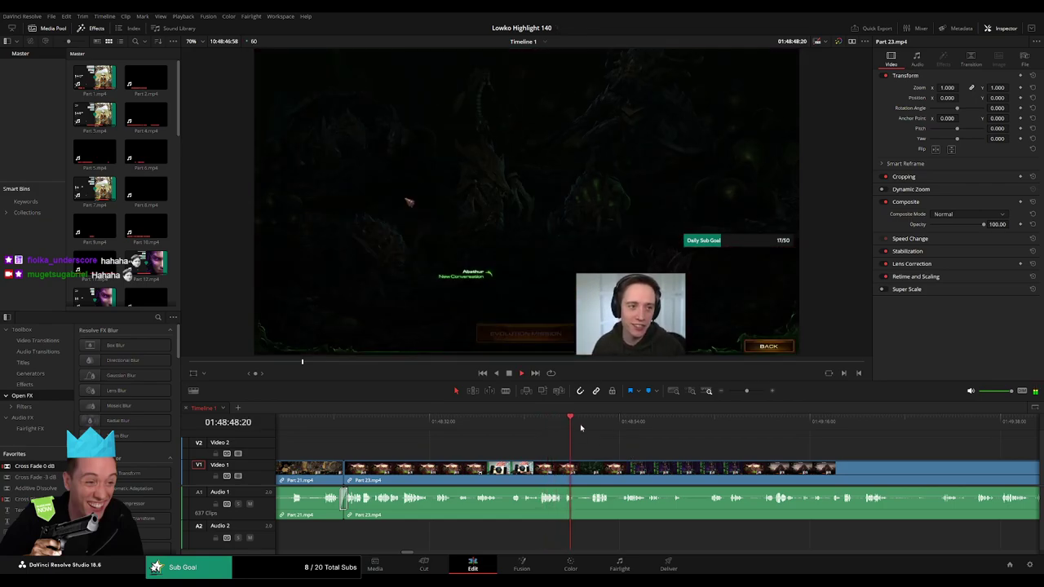
pyautogui.hscroll(3, 522, 453)
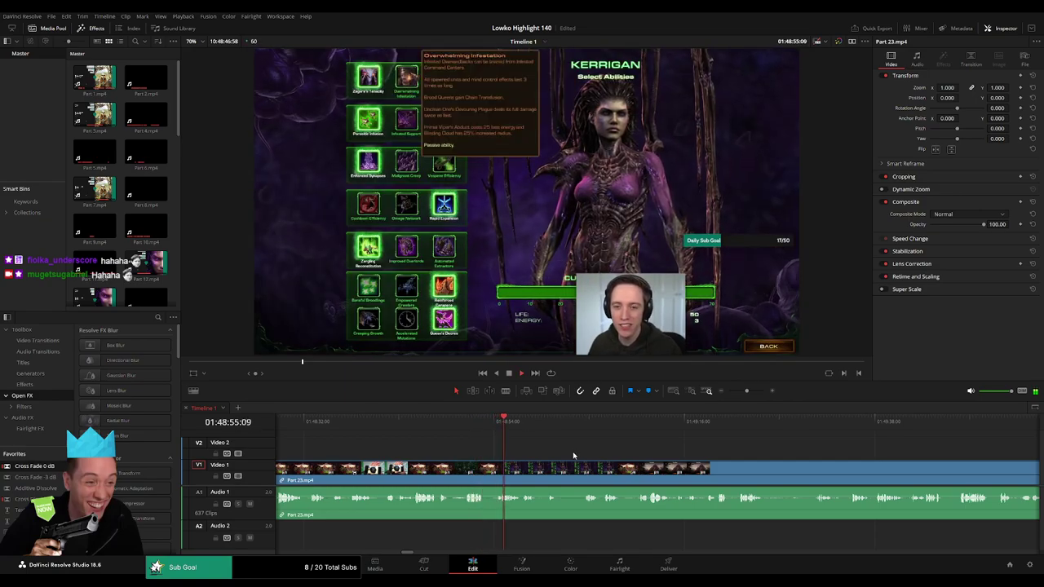
pyautogui.hscroll(2, 506, 442)
pyautogui.hscroll(-3, 759, 408)
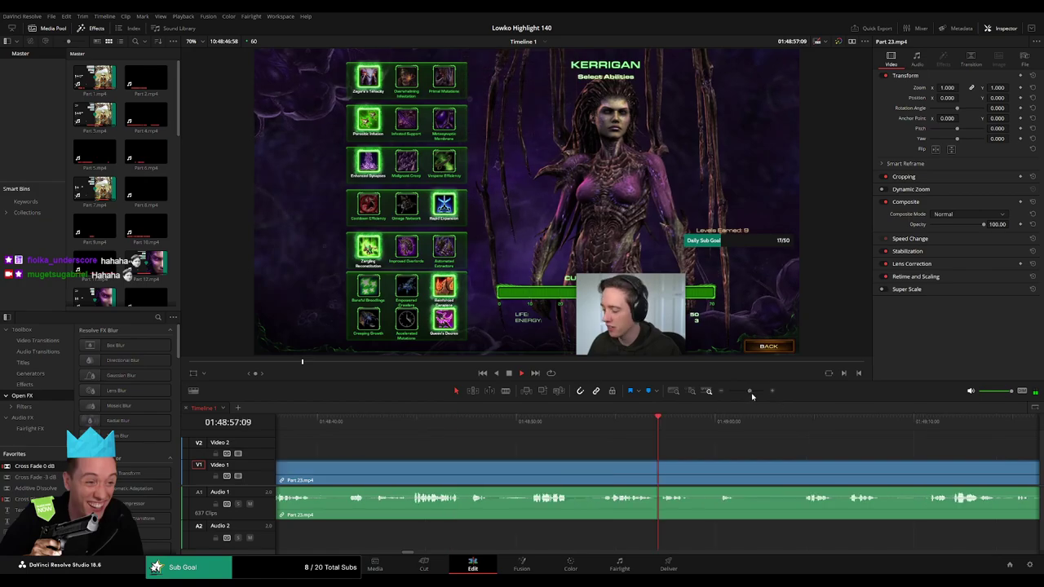
pyautogui.click(378, 422)
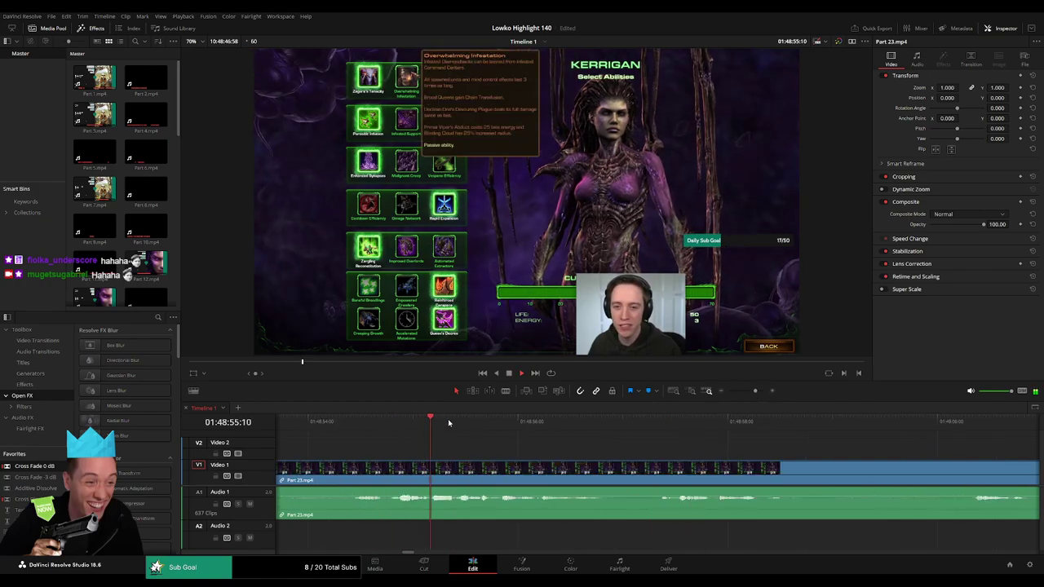
pyautogui.click(433, 422)
pyautogui.press('space')
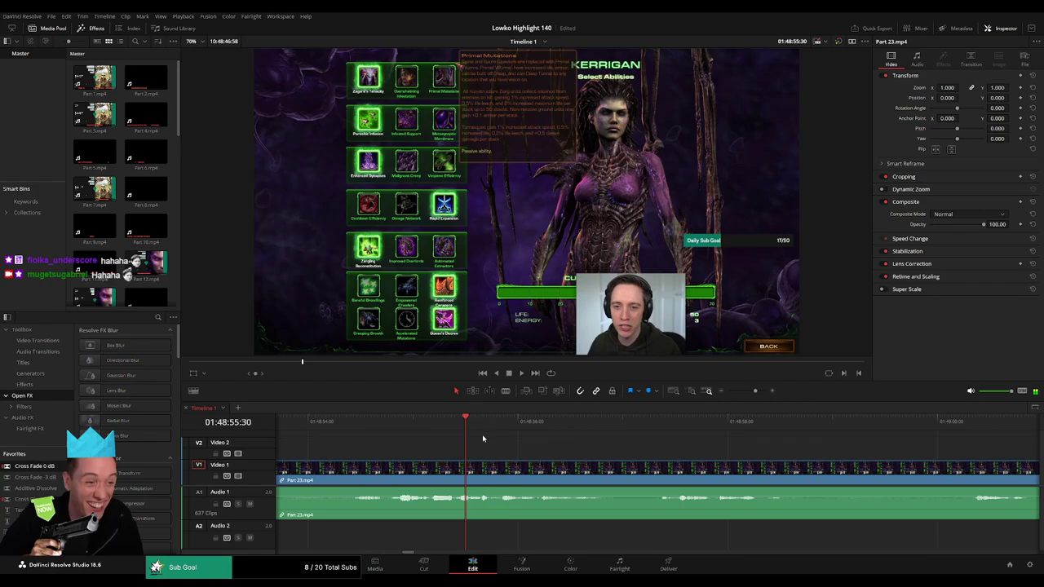
pyautogui.click(470, 472)
# Blade the end of the short section and place StarCraft 2 - Roach Quotes.mp3 beneath it on Audio 2
pyautogui.click(496, 474)
pyautogui.press('a')
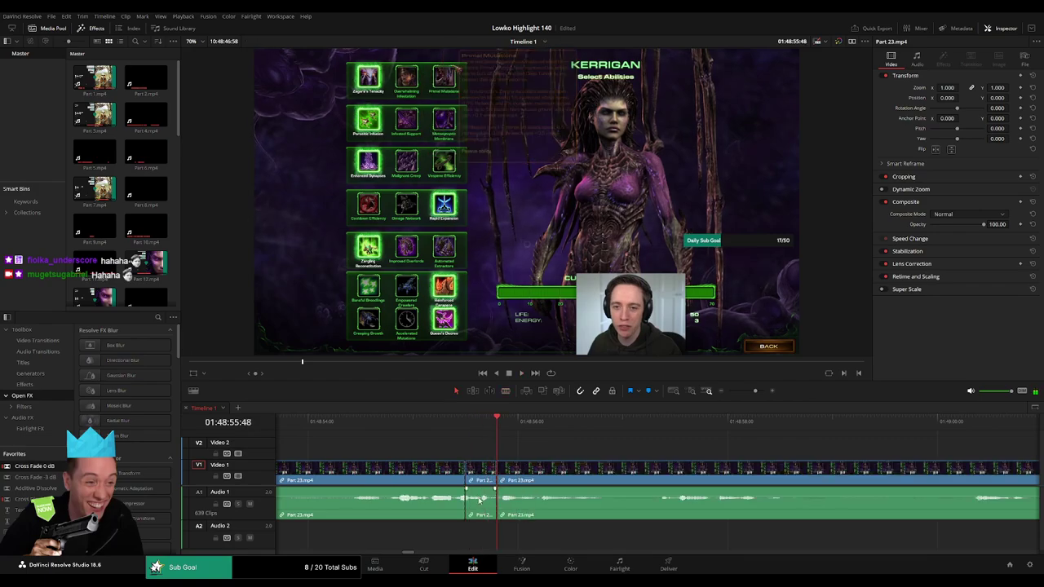
pyautogui.doubleClick(152, 259)
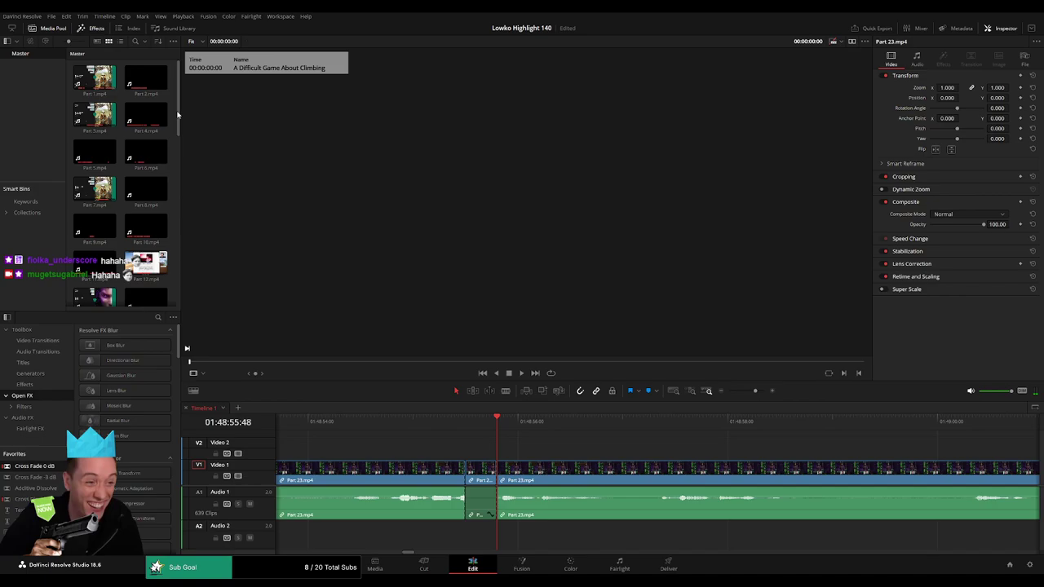
pyautogui.moveTo(179, 114); pyautogui.dragTo(159, 317)
pyautogui.moveTo(146, 242)
pyautogui.mouseDown()
pyautogui.moveTo(531, 540)
pyautogui.moveTo(495, 539)
pyautogui.mouseUp()
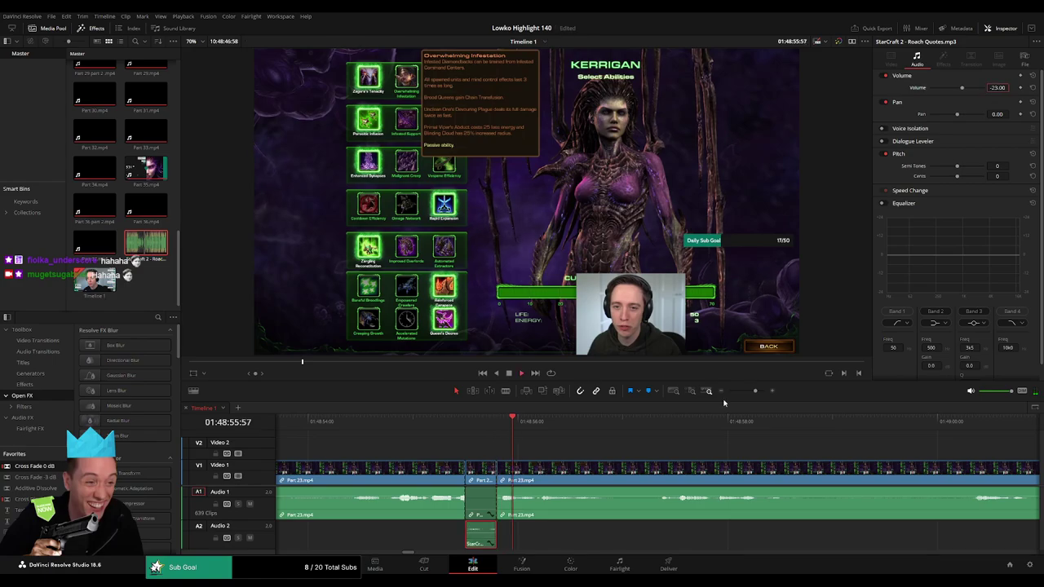
pyautogui.click(675, 448)
pyautogui.moveTo(754, 391); pyautogui.dragTo(748, 391)
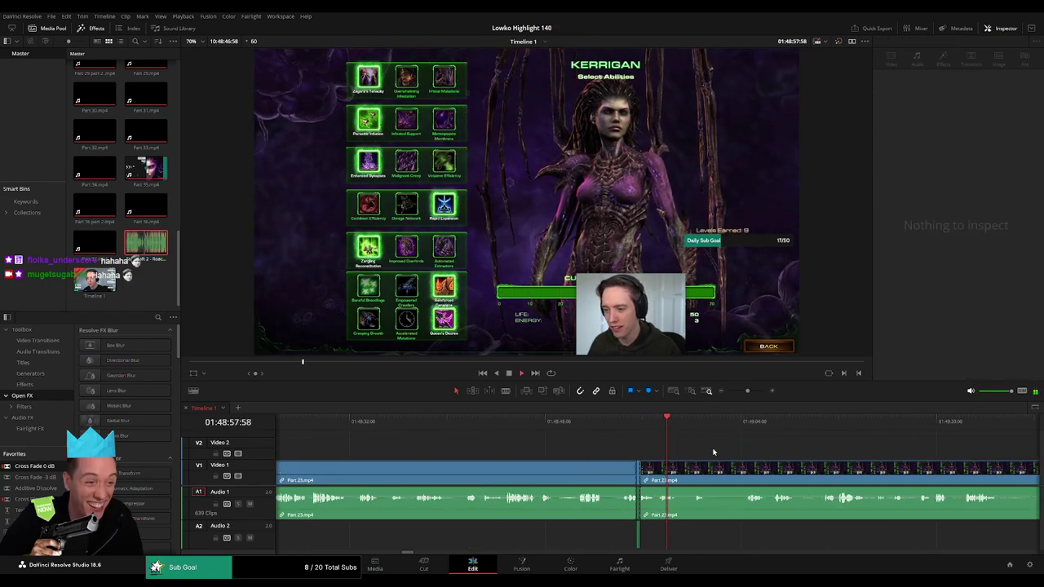
pyautogui.moveTo(713, 452)
pyautogui.mouseDown()
pyautogui.moveTo(552, 446)
pyautogui.moveTo(500, 429)
pyautogui.mouseUp()
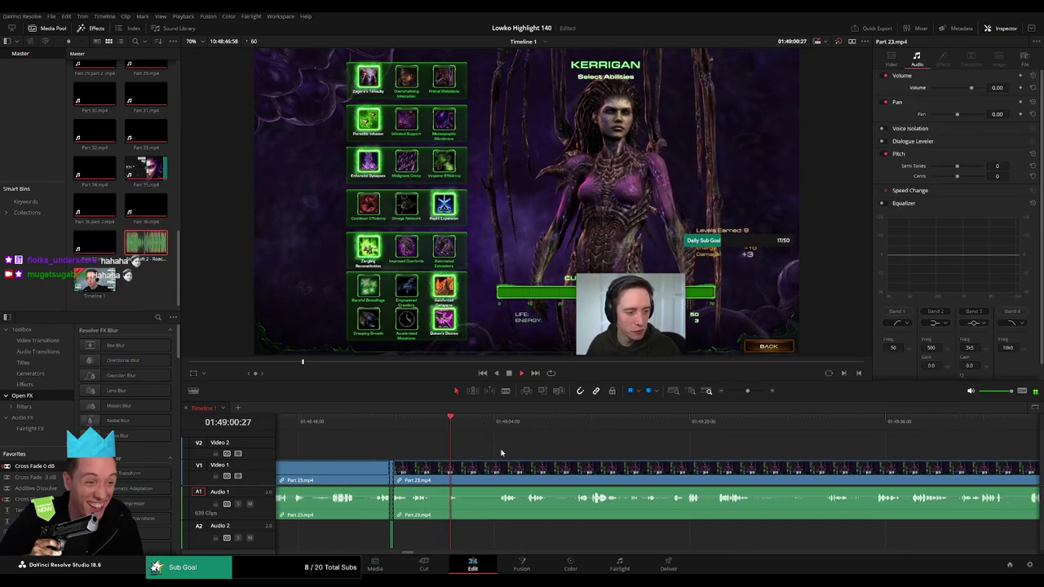
# Blade Part 23 at two points near 01:49:04, ripple-delete the middle piece, and replay the edit
pyautogui.click(501, 432)
pyautogui.press('b')
pyautogui.click(461, 480)
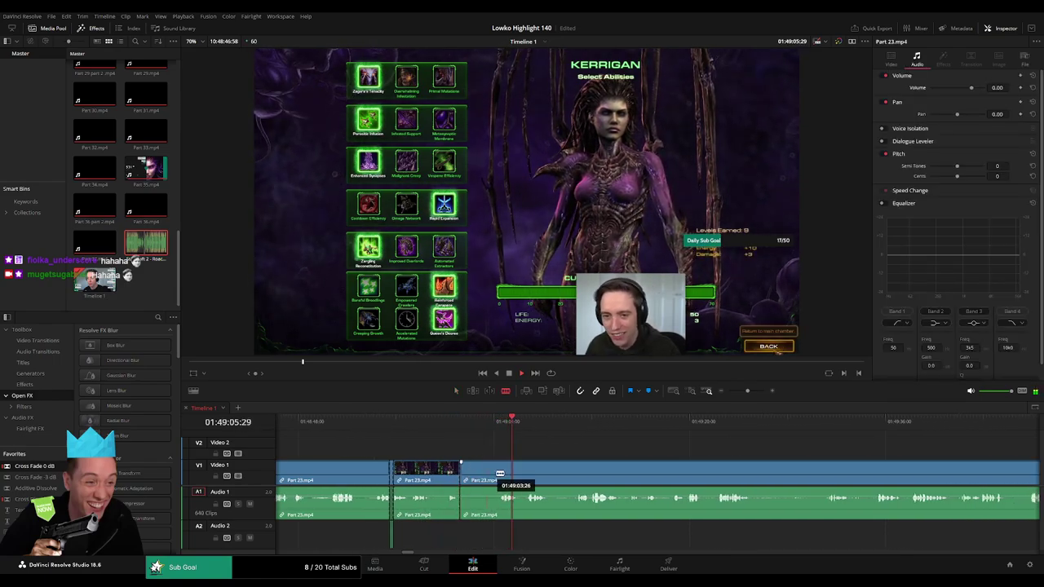
pyautogui.click(496, 480)
pyautogui.press('a')
pyautogui.click(487, 479)
pyautogui.press('BackSpace')
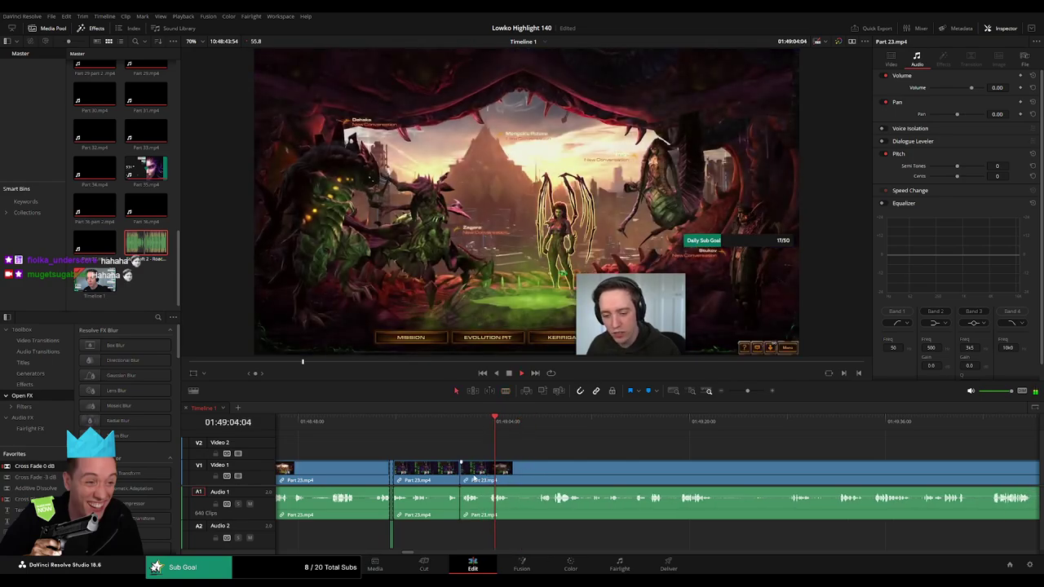
pyautogui.click(443, 444)
pyautogui.press('space')
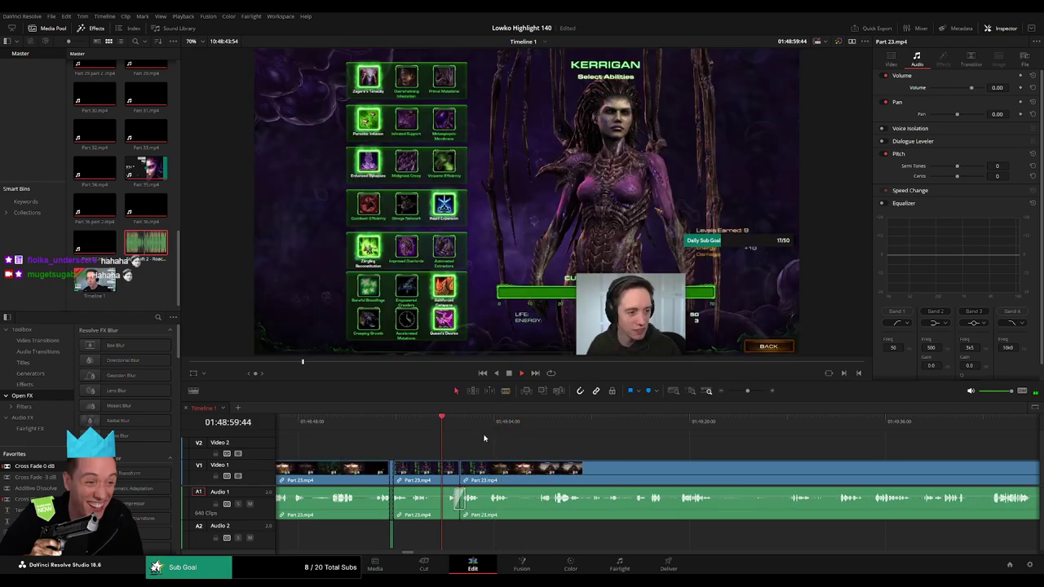
pyautogui.hscroll(2, 532, 447)
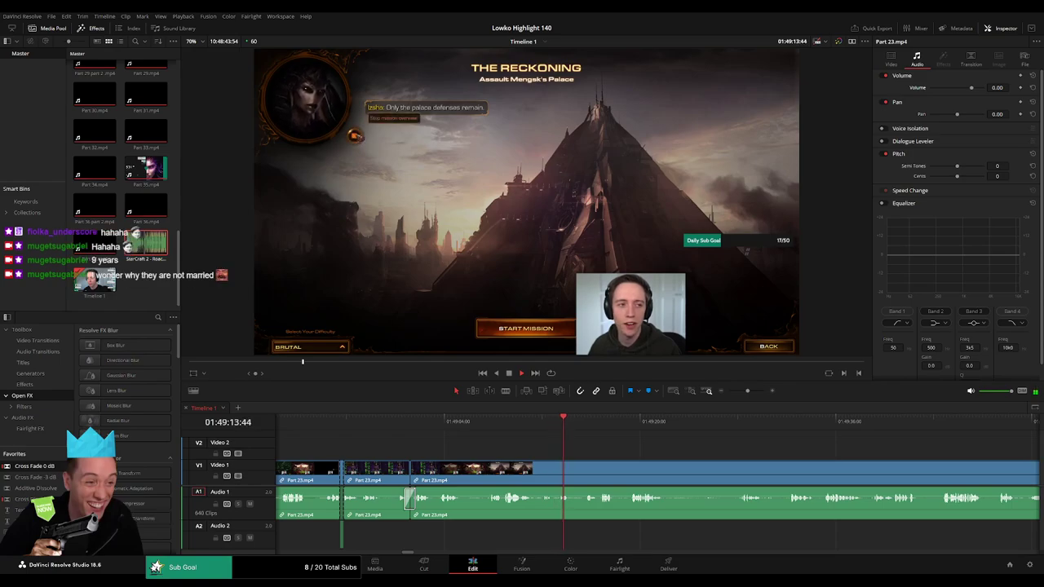
# Trim the tail of Part 23.mp4, then blade out a dull moment and ripple-delete it
pyautogui.moveTo(470, 473); pyautogui.dragTo(482, 477)
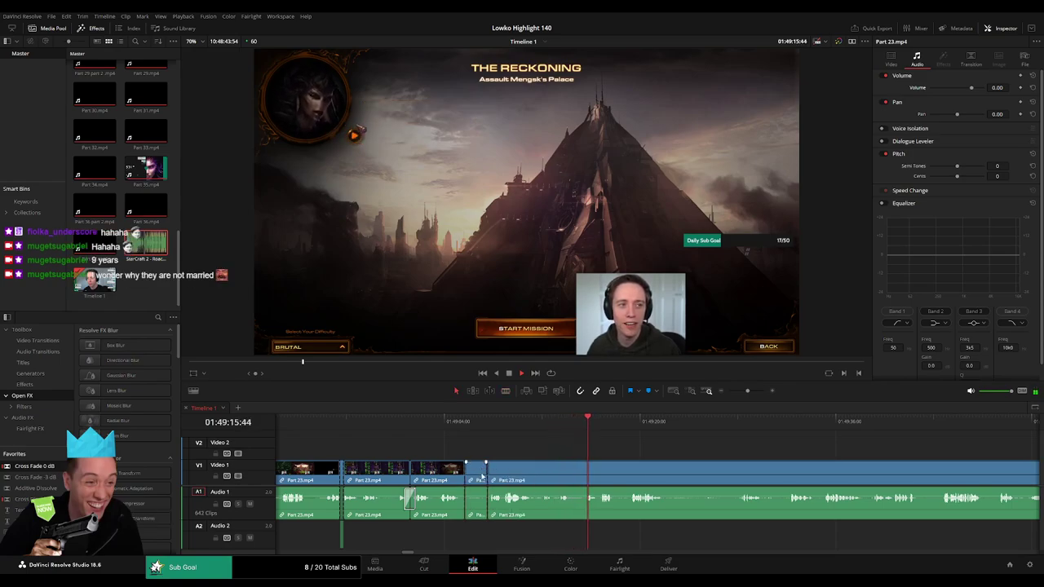
pyautogui.press('space')
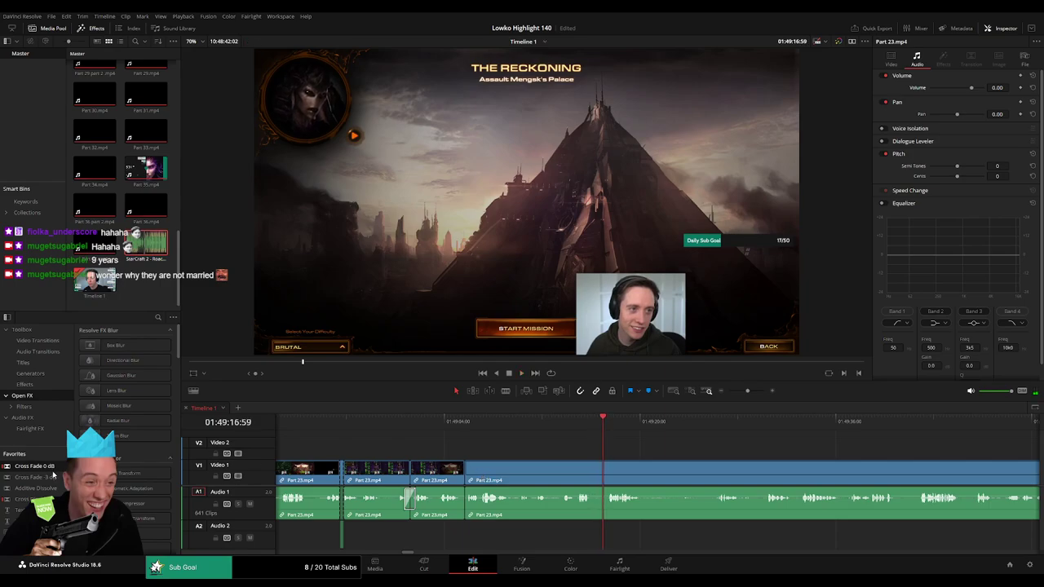
pyautogui.click(568, 428)
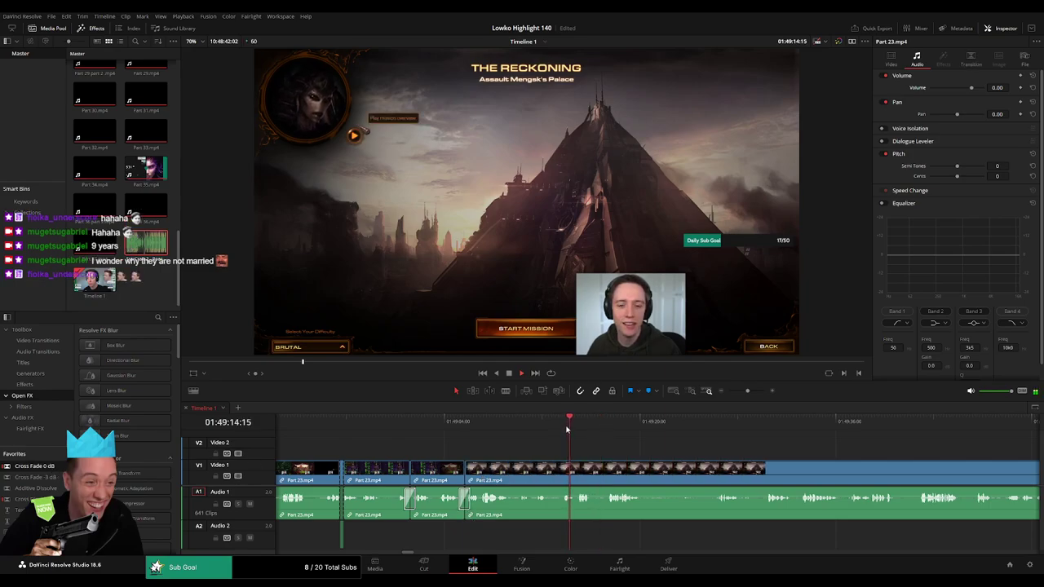
pyautogui.hscroll(3, 571, 447)
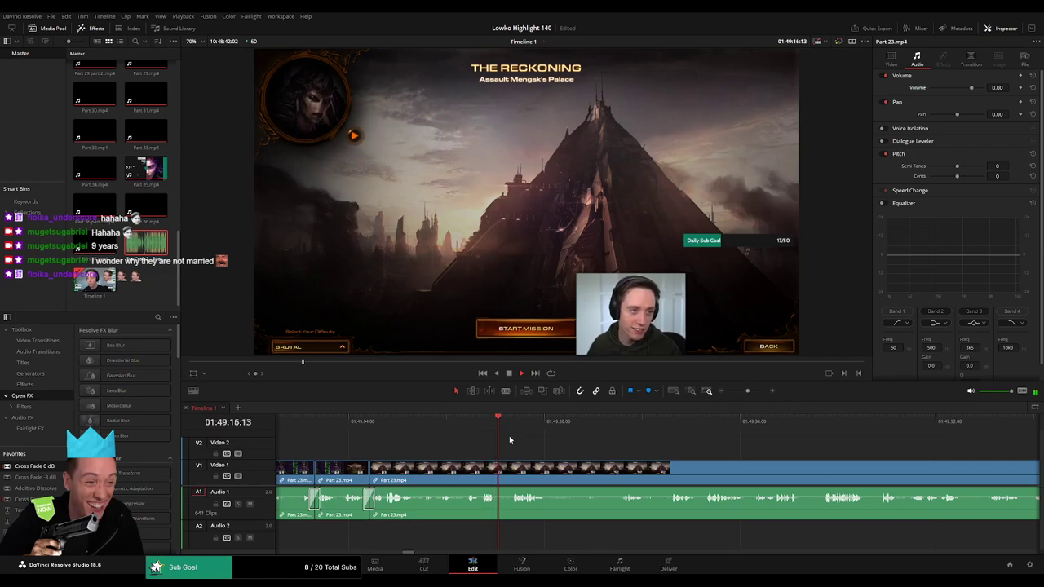
pyautogui.click(496, 470)
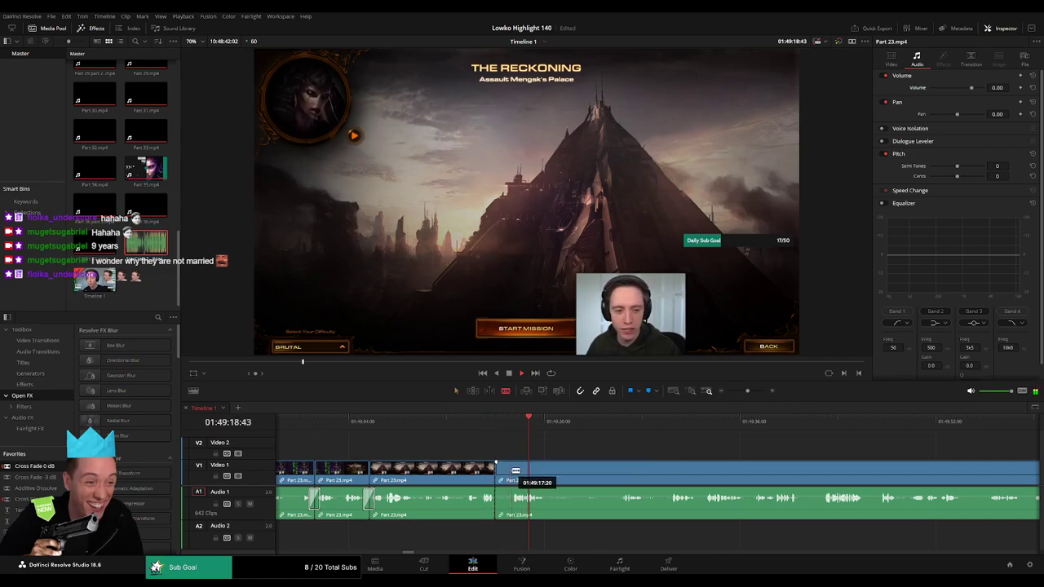
pyautogui.click(512, 471)
pyautogui.press('a')
pyautogui.click(507, 476)
pyautogui.press('Delete')
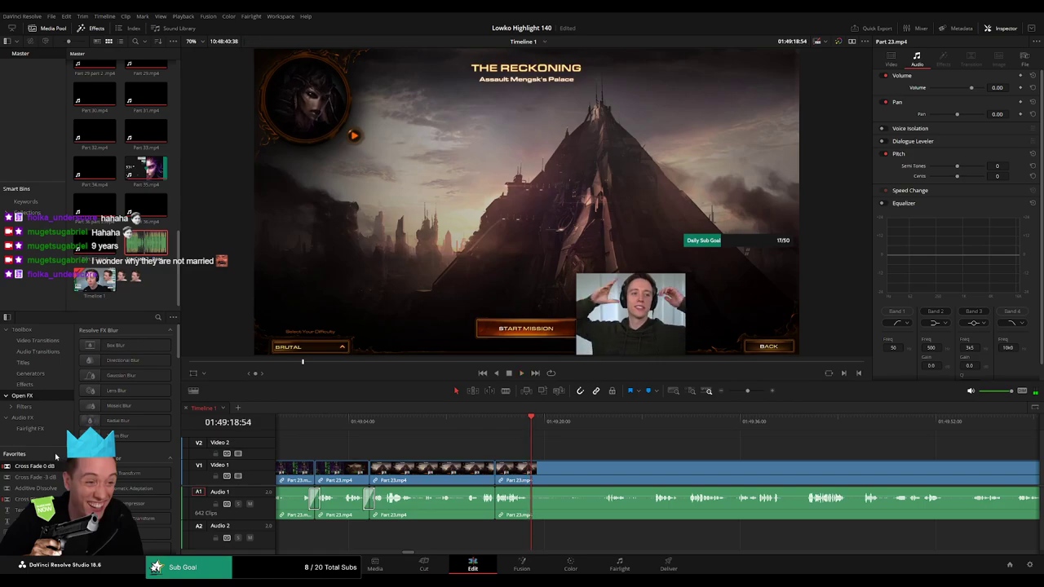
# Cut out the next unwanted stretch of Part 23.mp4 and close the gap
pyautogui.click(466, 417)
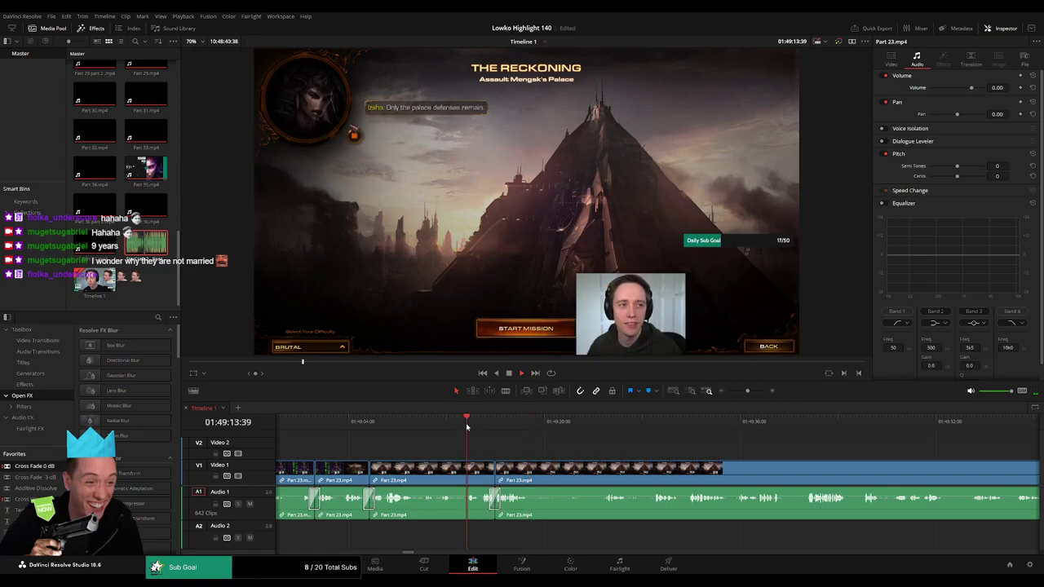
pyautogui.press('b')
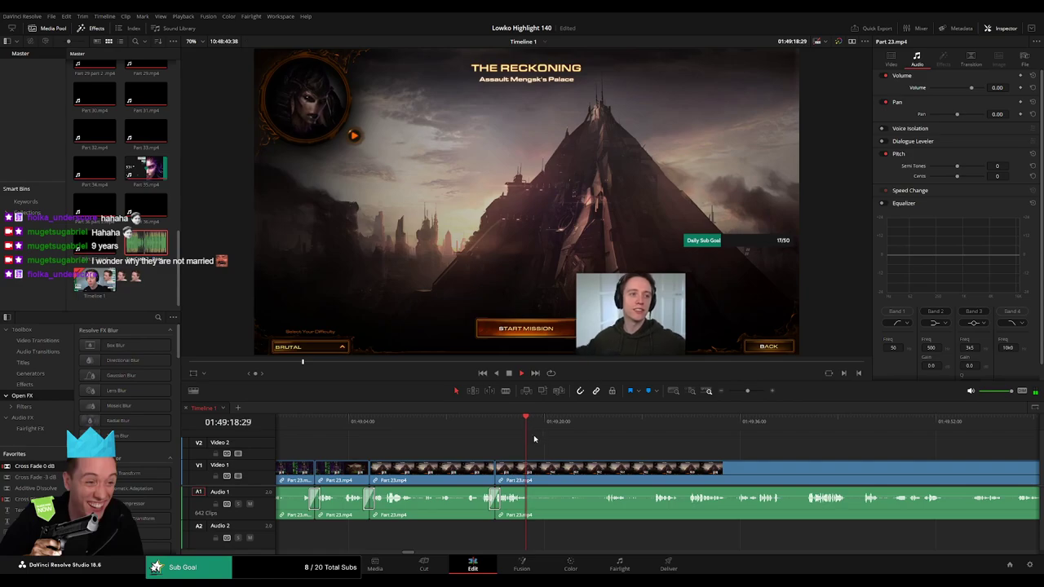
pyautogui.click(530, 472)
pyautogui.click(599, 422)
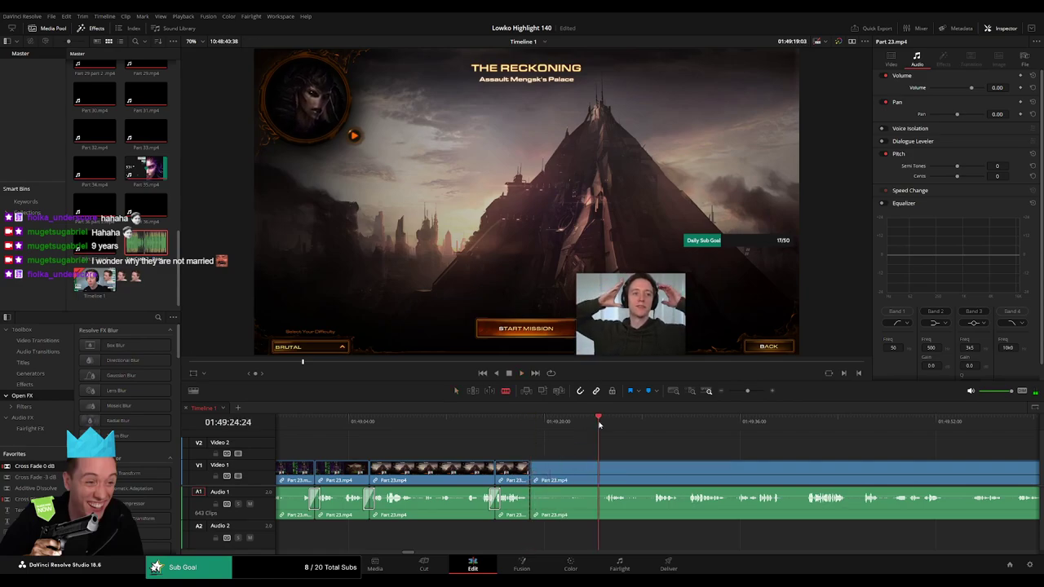
pyautogui.click(499, 471)
pyautogui.press('a')
pyautogui.click(481, 478)
pyautogui.press('Delete')
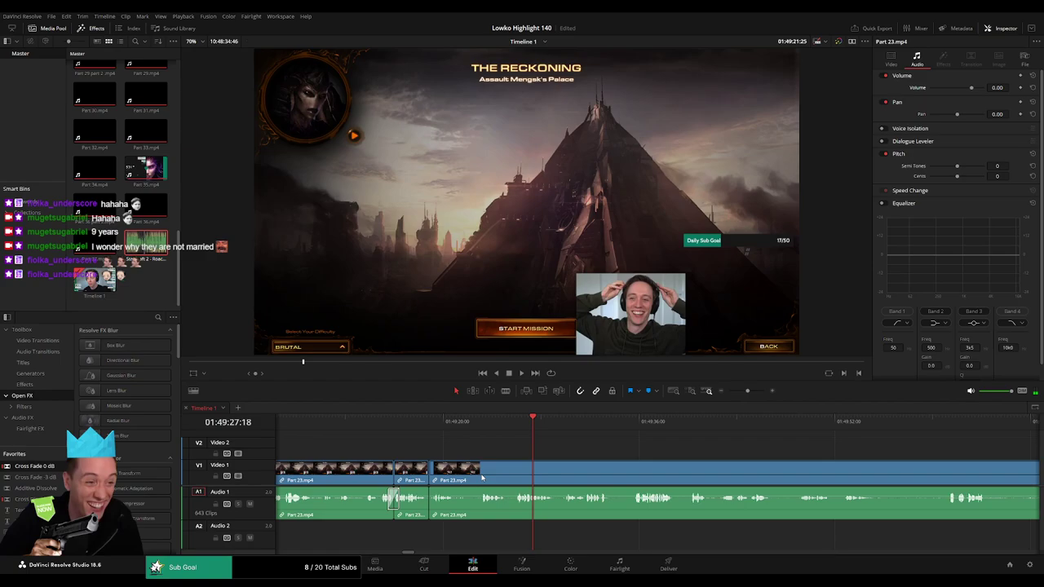
# Move past about 01:49:22, then blade out a dull moment and ripple-delete it
pyautogui.press('Up')
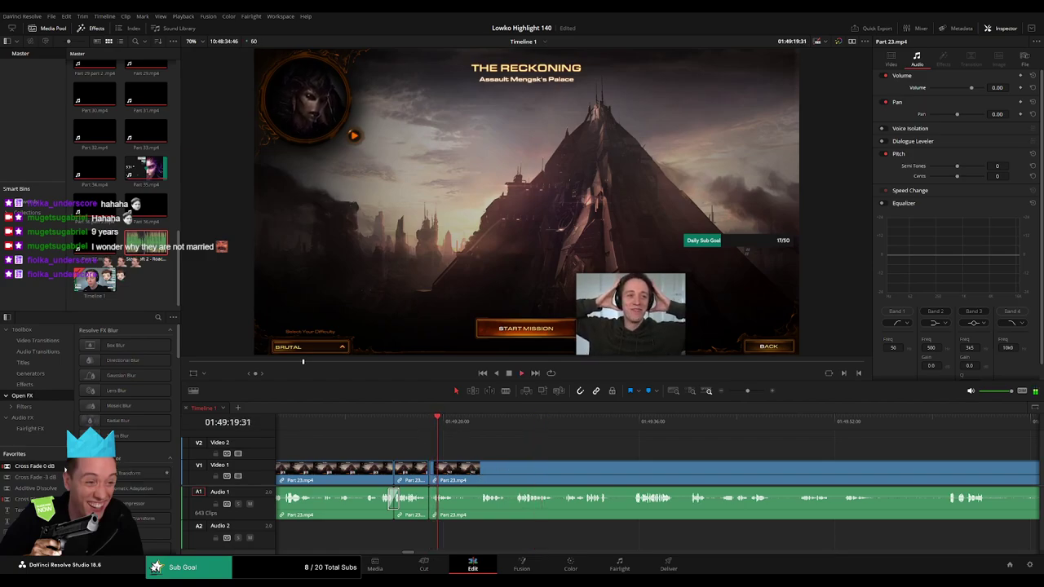
pyautogui.press('space')
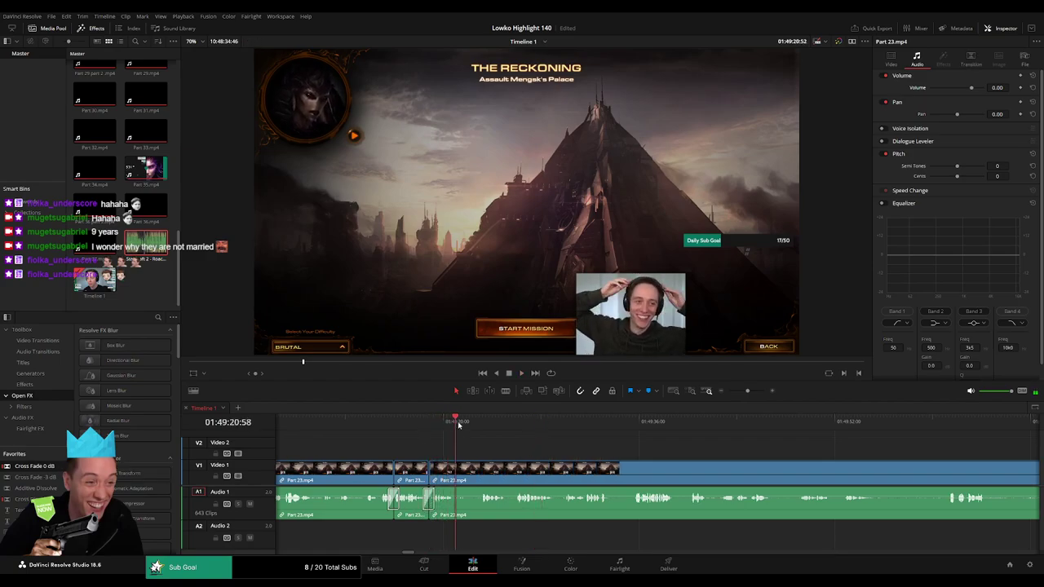
pyautogui.click(479, 425)
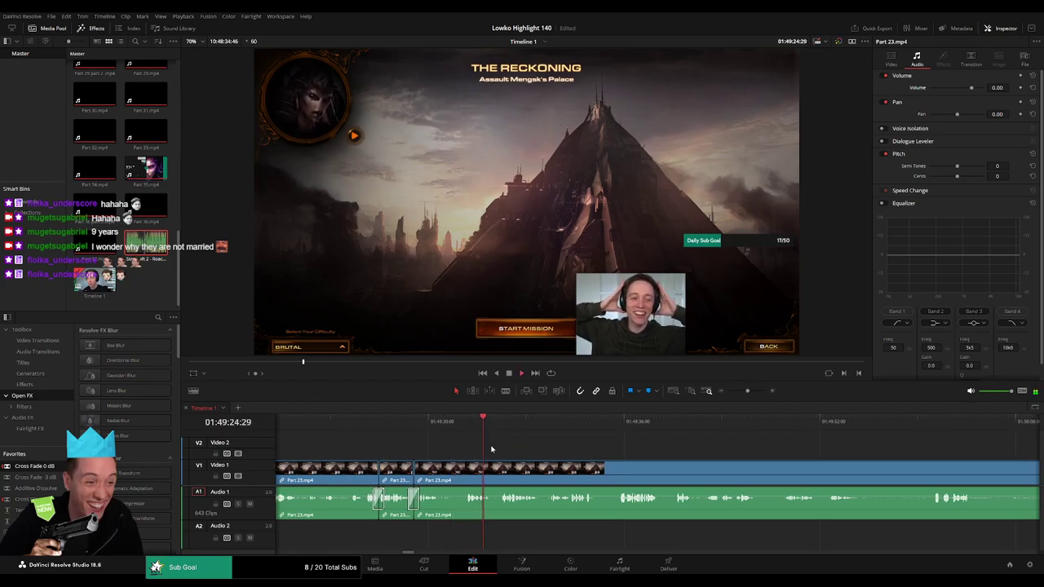
pyautogui.hscroll(3, 534, 447)
pyautogui.moveTo(431, 425); pyautogui.dragTo(447, 425)
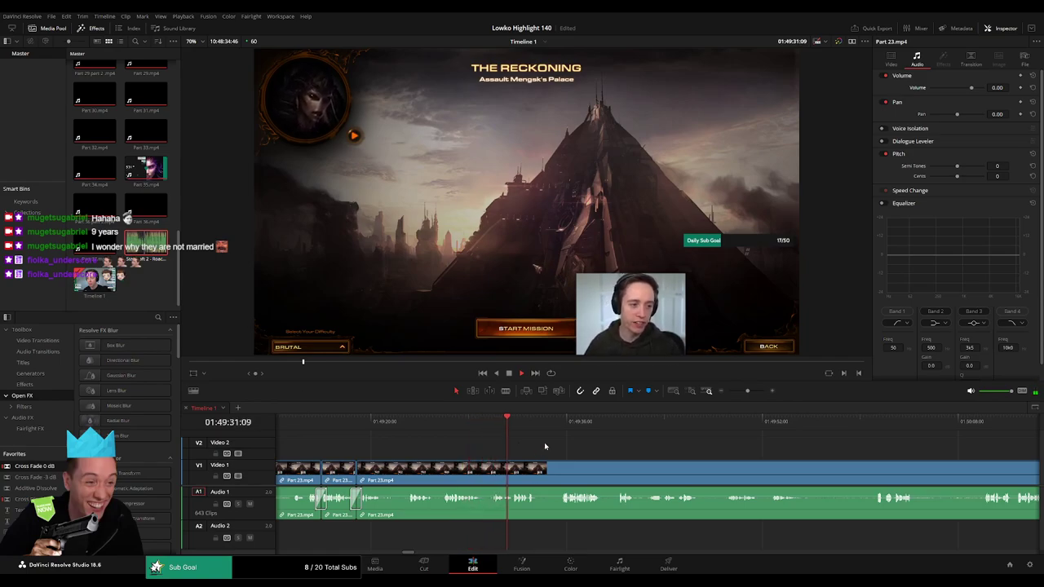
pyautogui.hscroll(1, 524, 449)
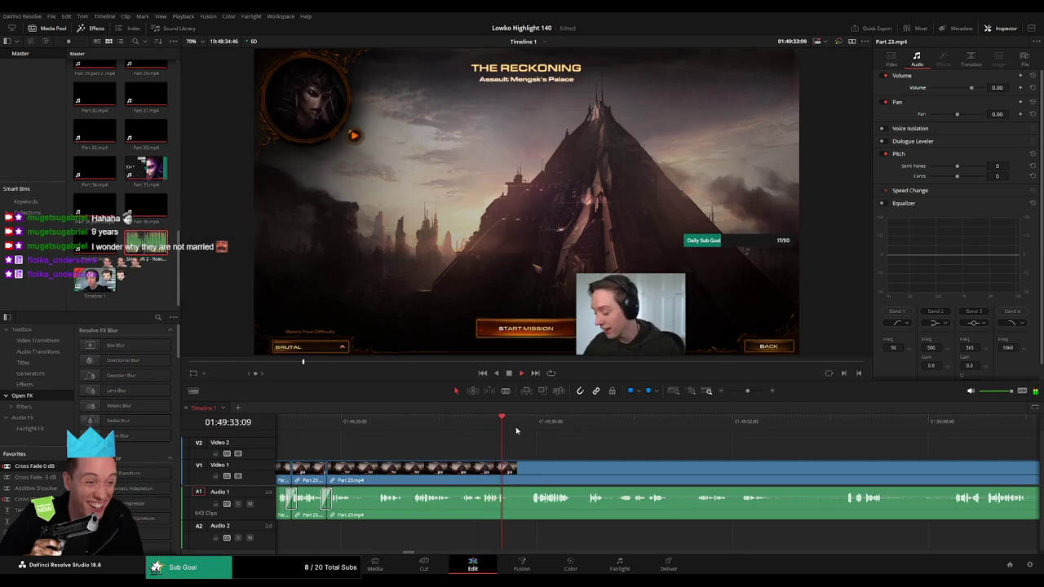
pyautogui.click(508, 469)
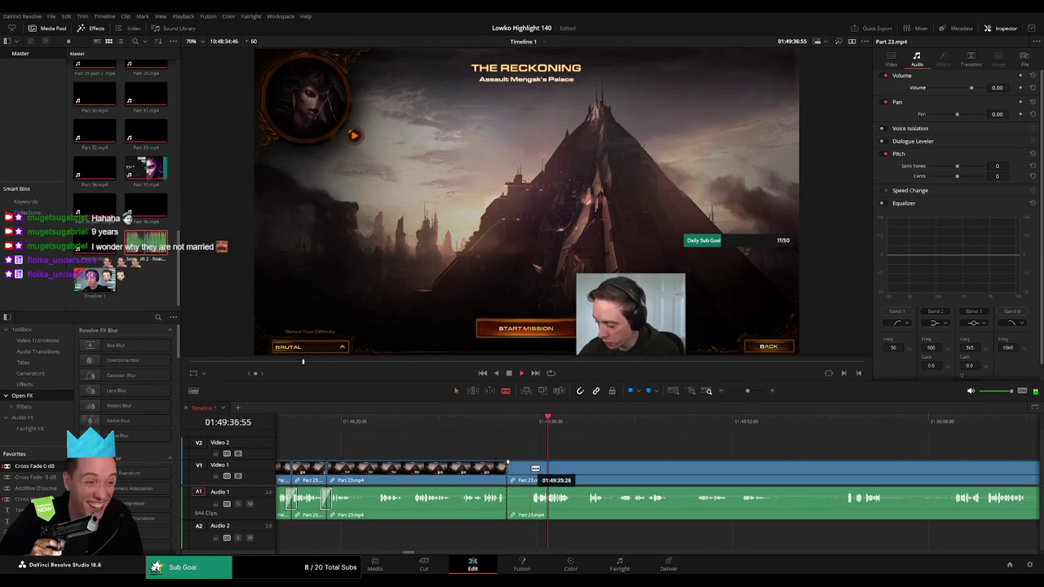
pyautogui.click(529, 469)
pyautogui.press('a')
pyautogui.click(525, 474)
pyautogui.press('BackSpace')
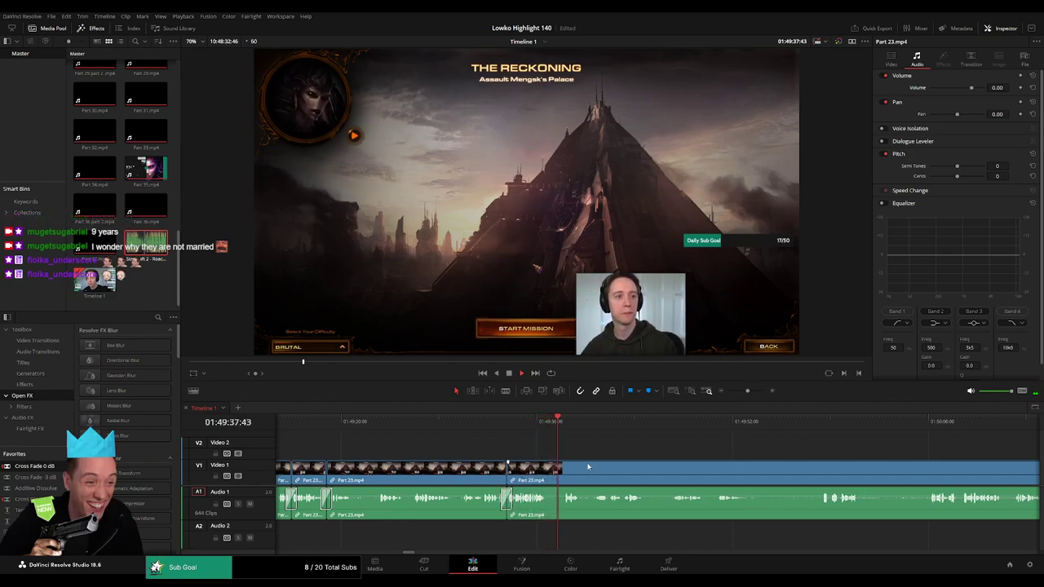
# Remove two short pauses from Part 23.mp4, closing each gap
pyautogui.hscroll(3, 538, 456)
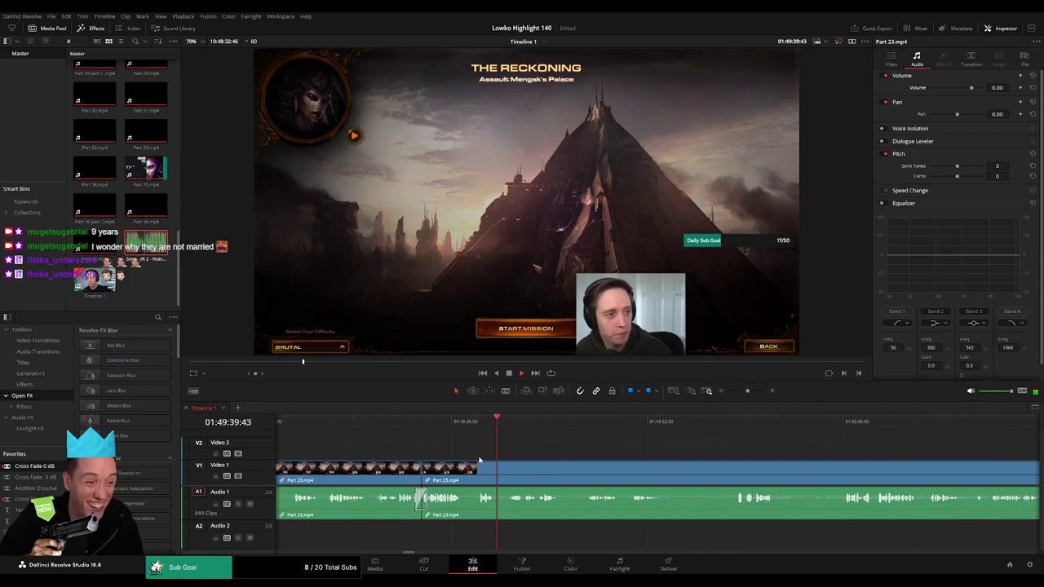
pyautogui.click(464, 469)
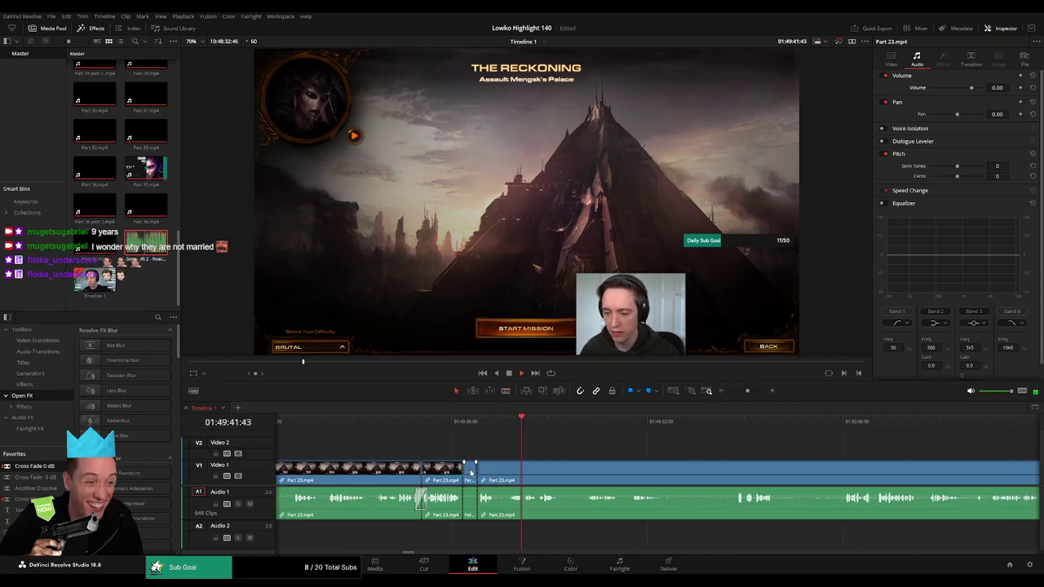
pyautogui.press('BackSpace')
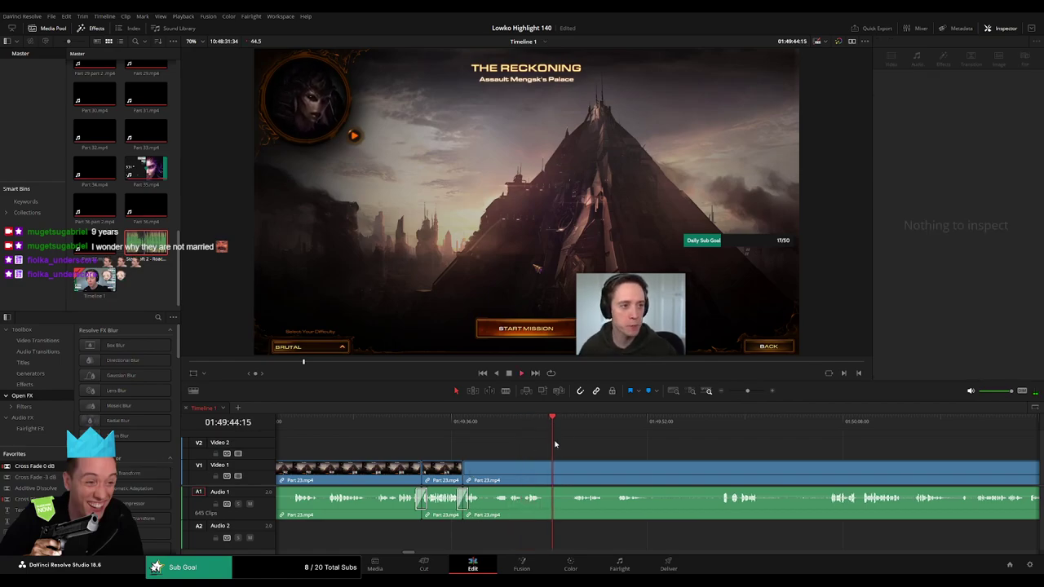
pyautogui.hscroll(4, 514, 455)
pyautogui.press('b')
pyautogui.click(422, 473)
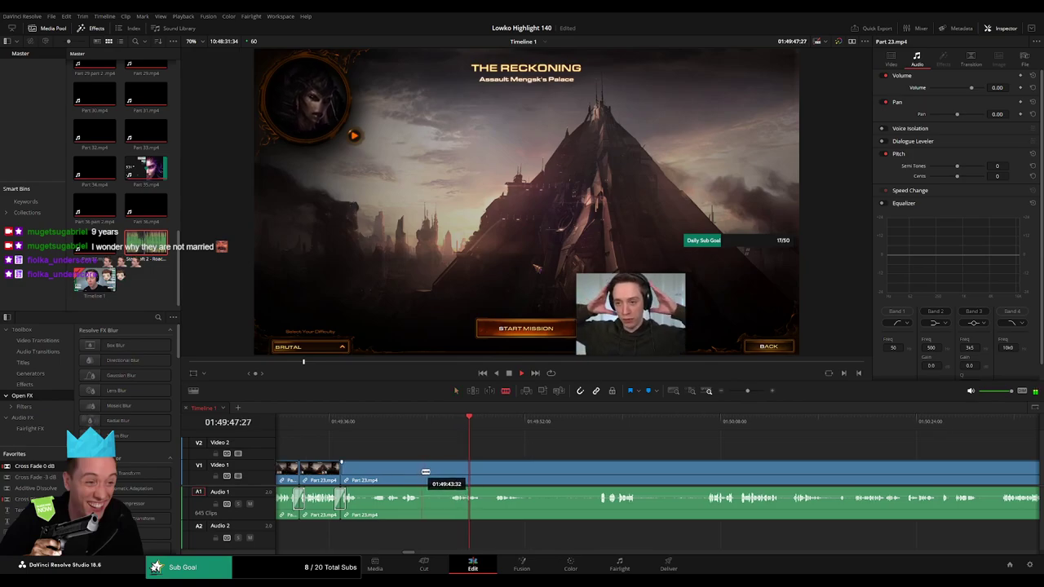
pyautogui.click(447, 473)
pyautogui.press('a')
pyautogui.click(435, 480)
pyautogui.press('BackSpace')
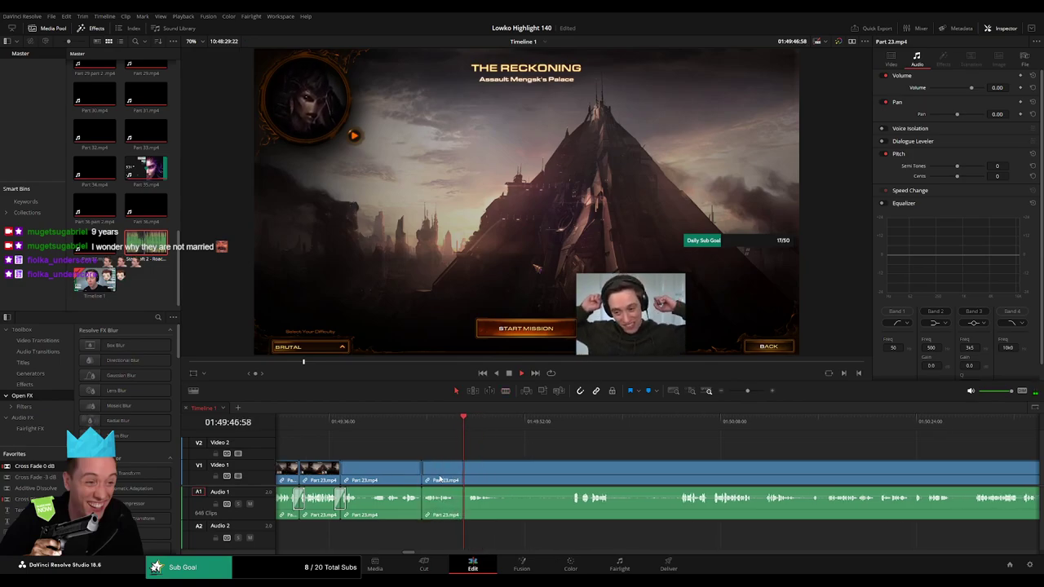
# Cut off another unwanted bit, delete the leftover gap and ripple-trim the clip end
pyautogui.click(422, 465)
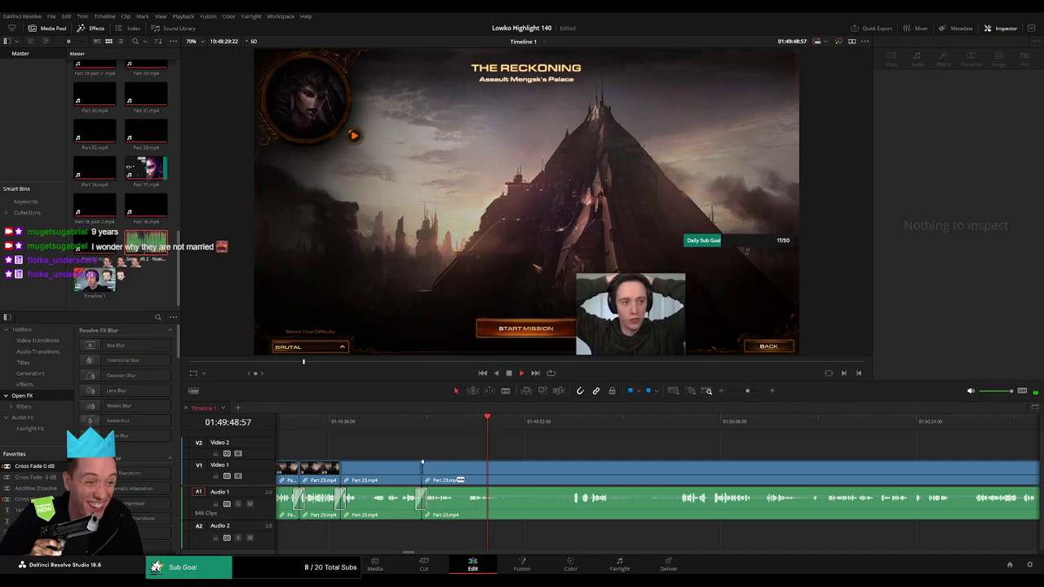
pyautogui.click(468, 479)
pyautogui.press('a')
pyautogui.click(461, 480)
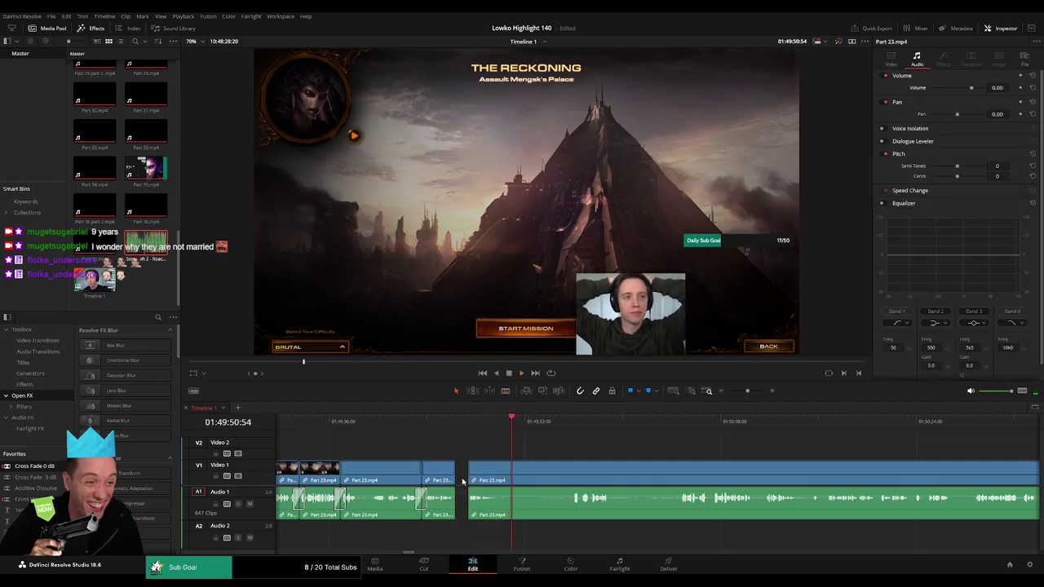
pyautogui.click(463, 481)
pyautogui.press('Delete')
pyautogui.moveTo(563, 472); pyautogui.dragTo(562, 473)
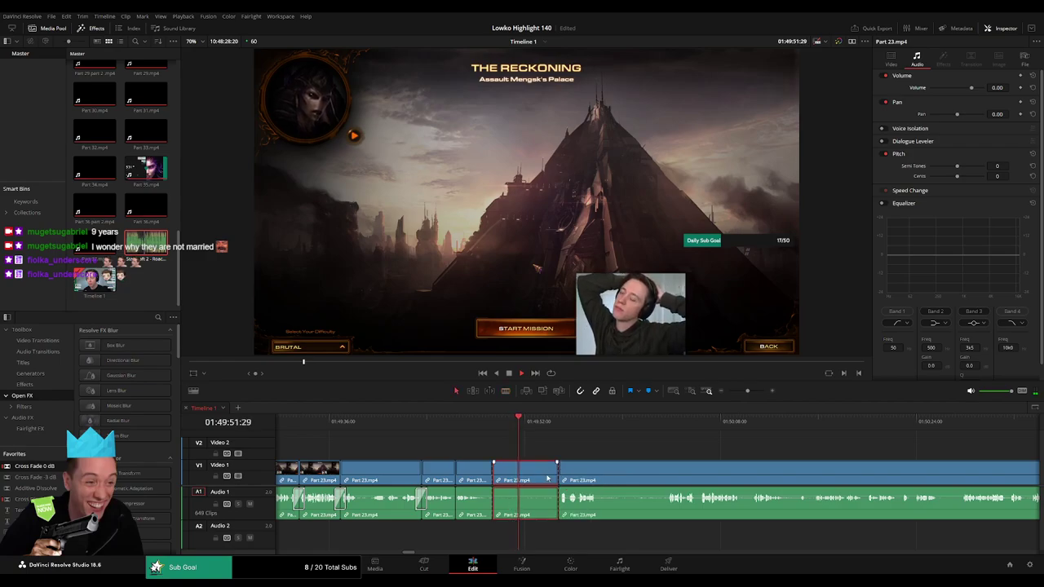
pyautogui.hotkey('shift', 'Left')
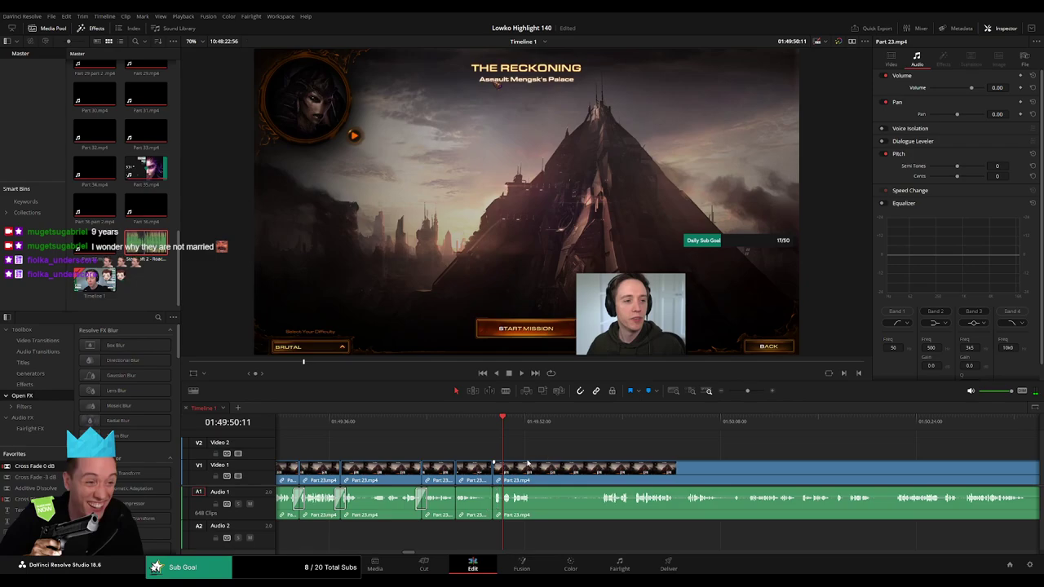
# Zoom and scrub the timeline to review the edit from about 01:49:51
pyautogui.scroll(1, 607, 453)
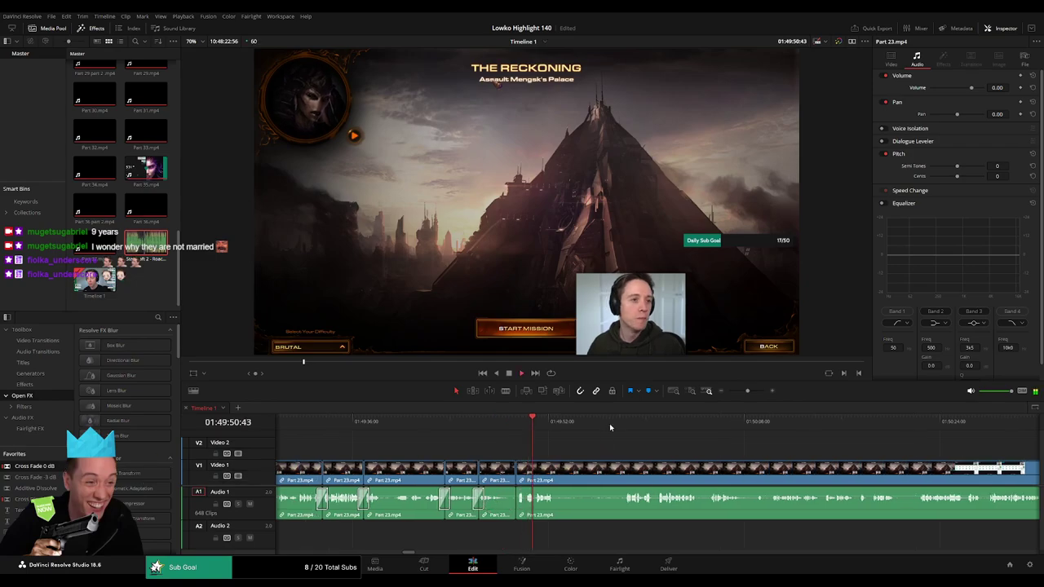
pyautogui.moveTo(830, 423); pyautogui.dragTo(857, 422)
pyautogui.moveTo(747, 391); pyautogui.dragTo(734, 390)
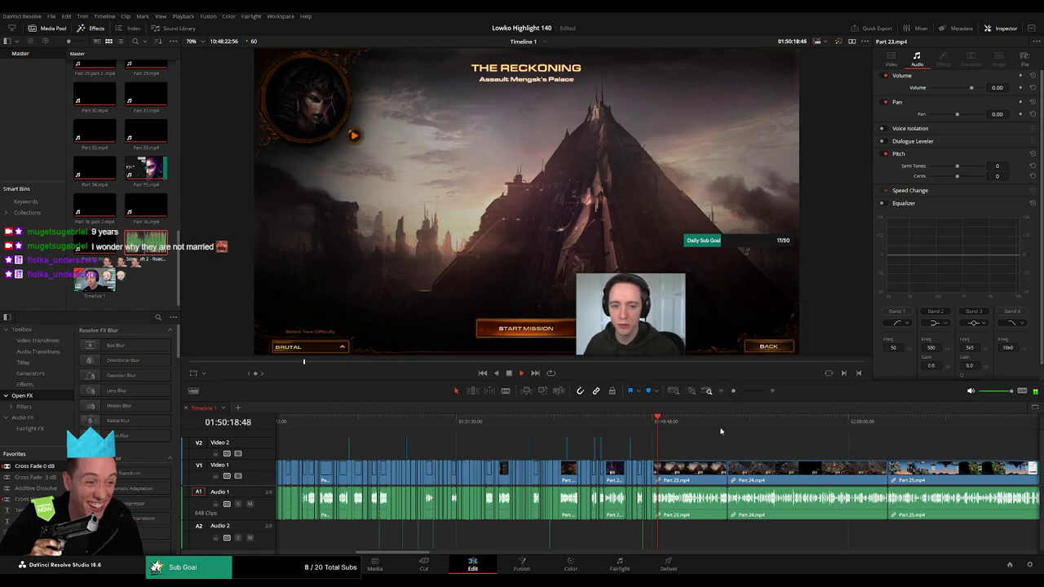
pyautogui.click(677, 433)
pyautogui.click(666, 423)
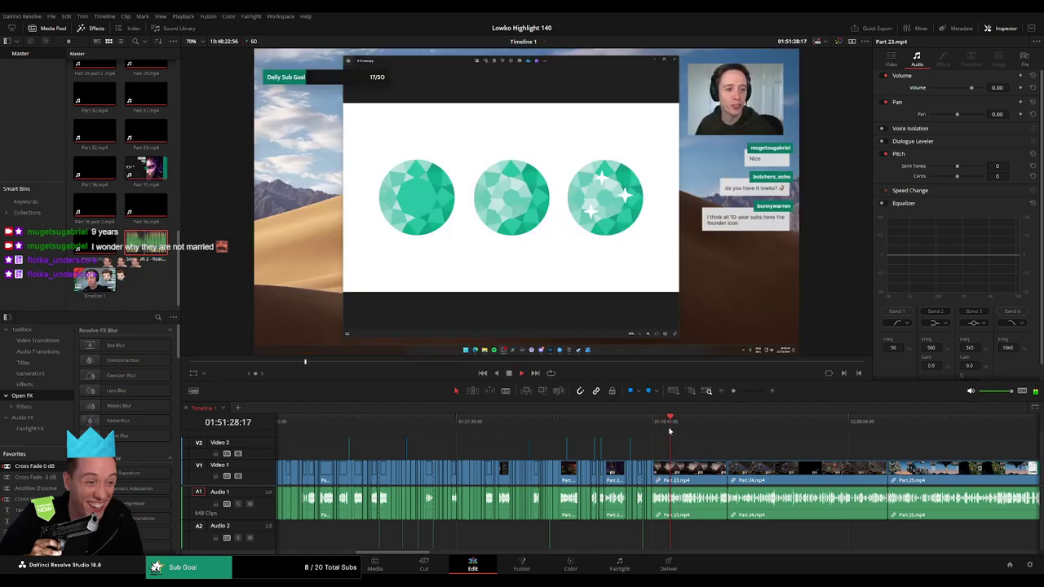
pyautogui.click(744, 393)
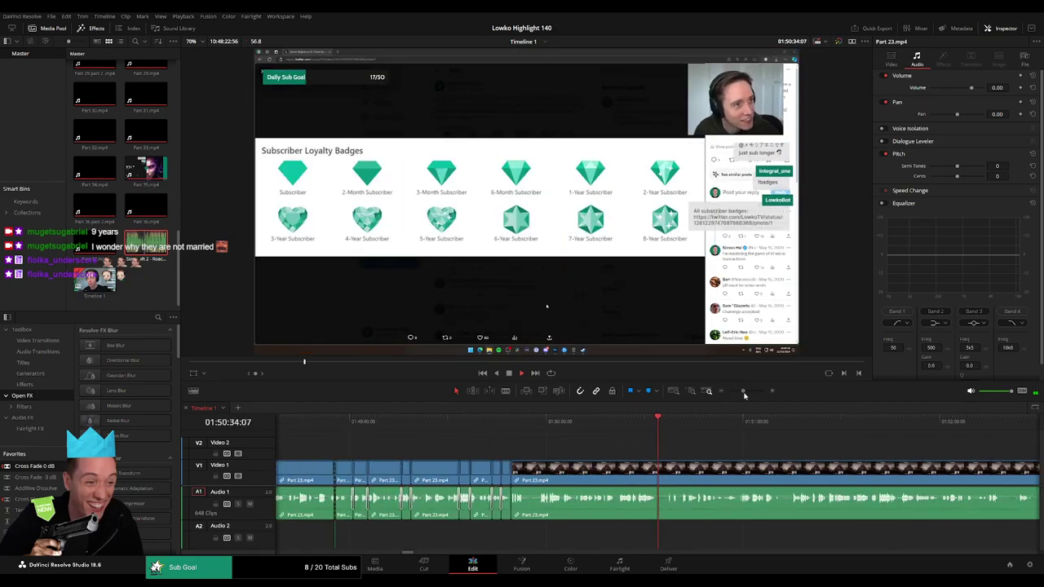
pyautogui.click(619, 430)
pyautogui.click(525, 431)
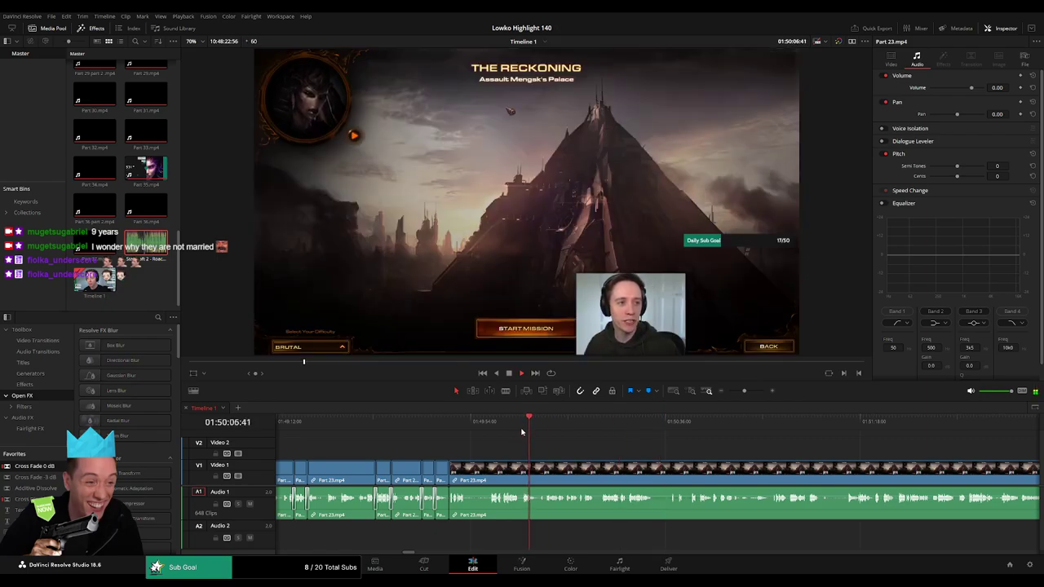
pyautogui.click(747, 395)
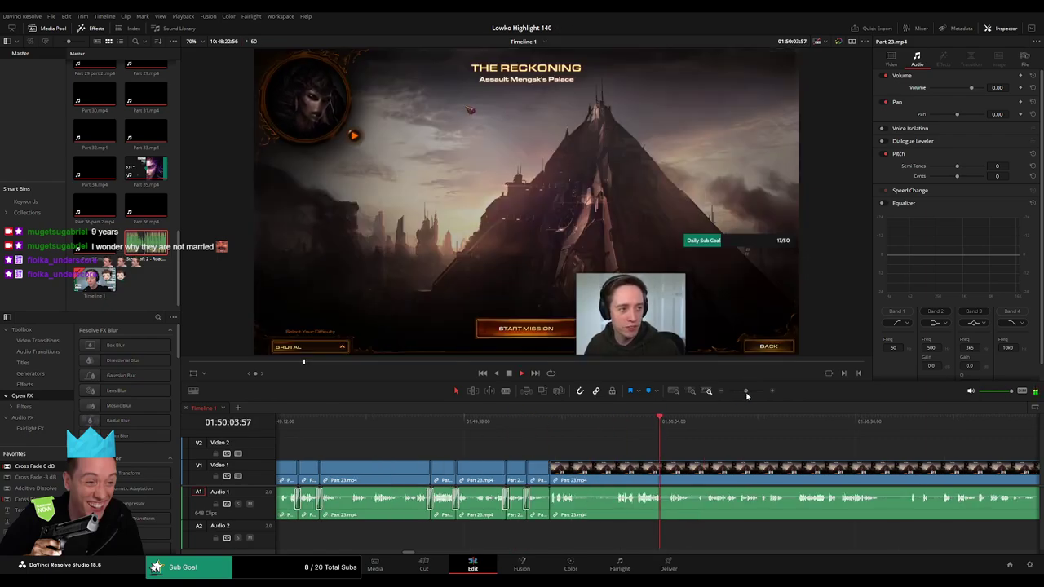
pyautogui.click(621, 426)
pyautogui.click(563, 430)
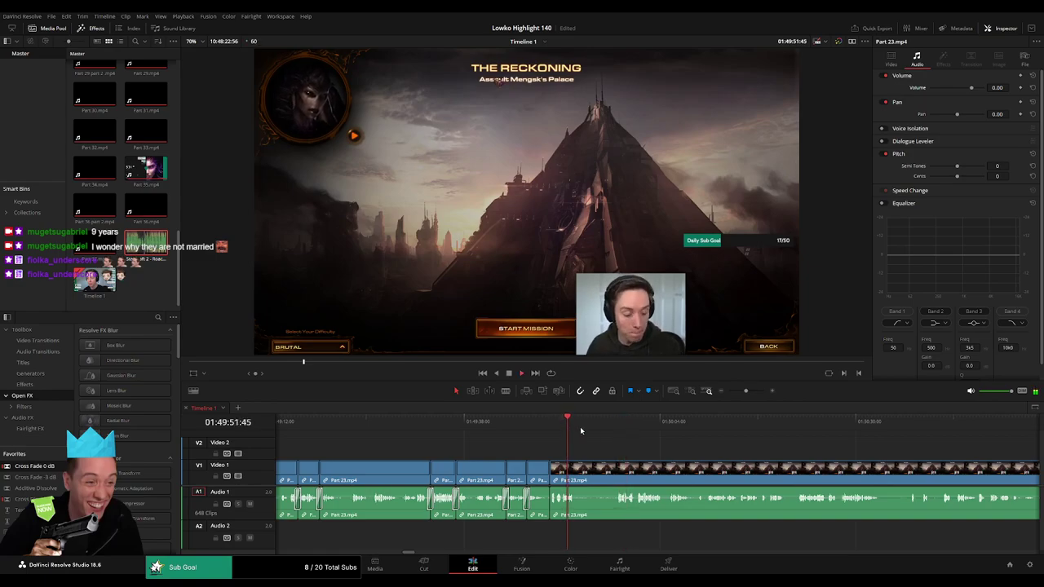
pyautogui.press('space')
# Blade Part 23.mp4 at the playhead and ripple-delete a tiny sliver
pyautogui.press('b')
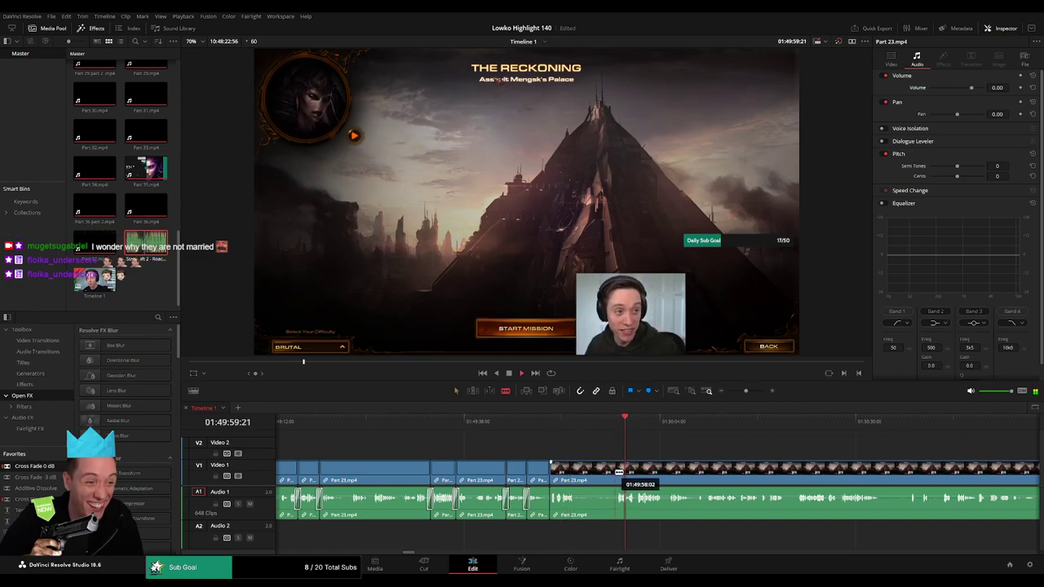
pyautogui.click(619, 472)
pyautogui.press('a')
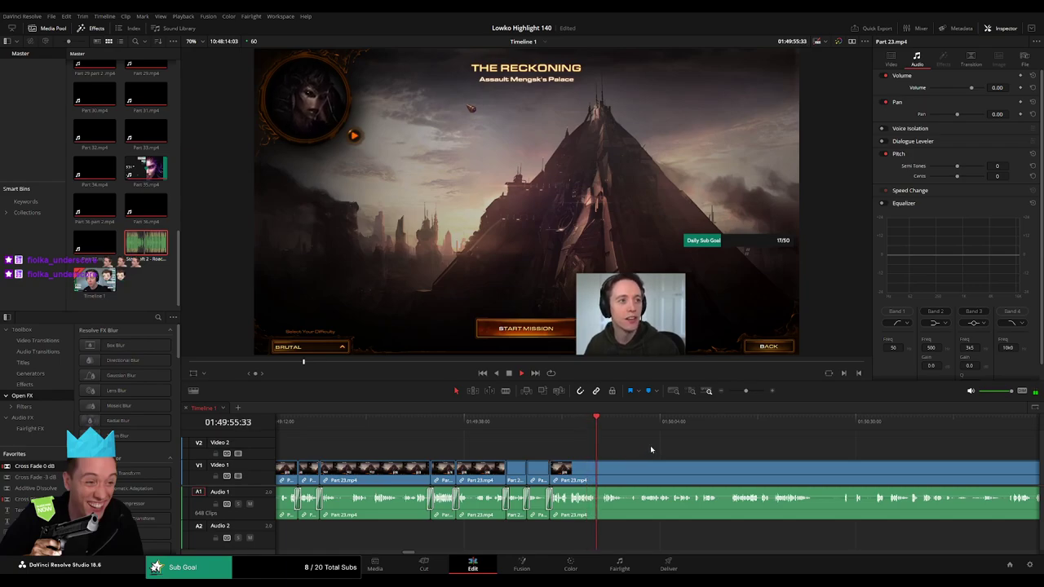
pyautogui.moveTo(746, 391); pyautogui.dragTo(747, 392)
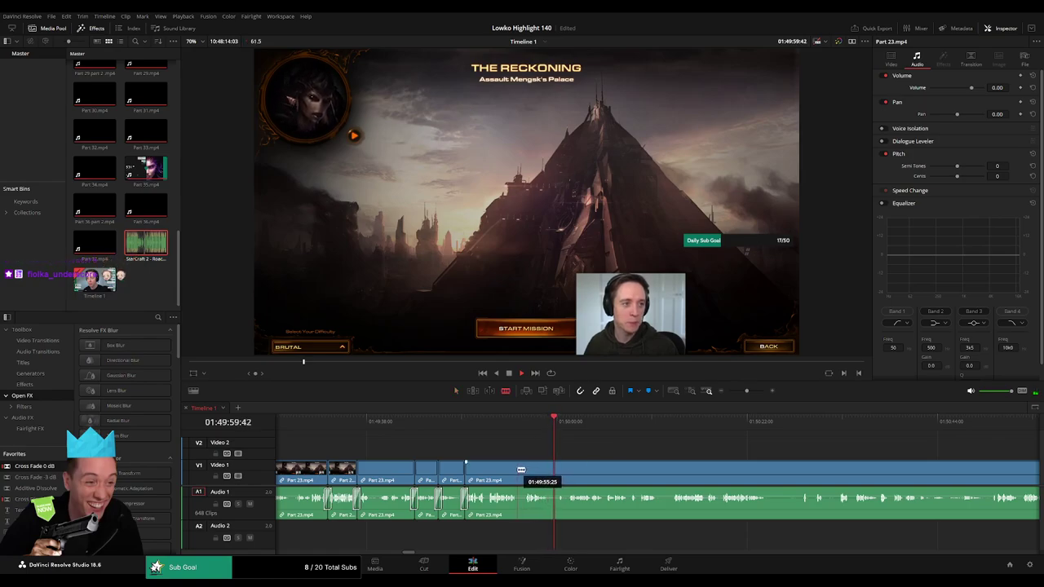
pyautogui.click(520, 470)
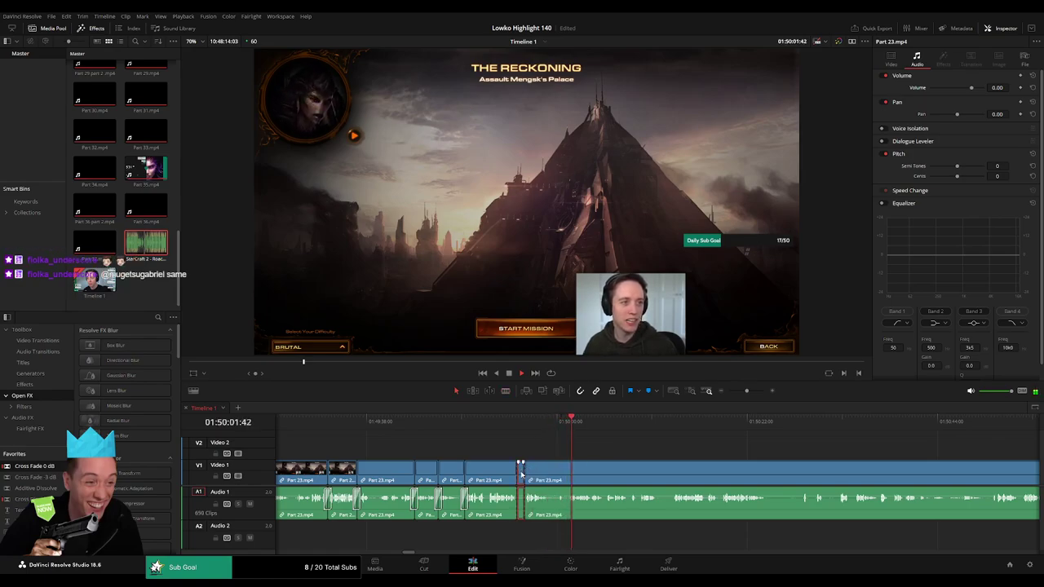
pyautogui.press('Delete')
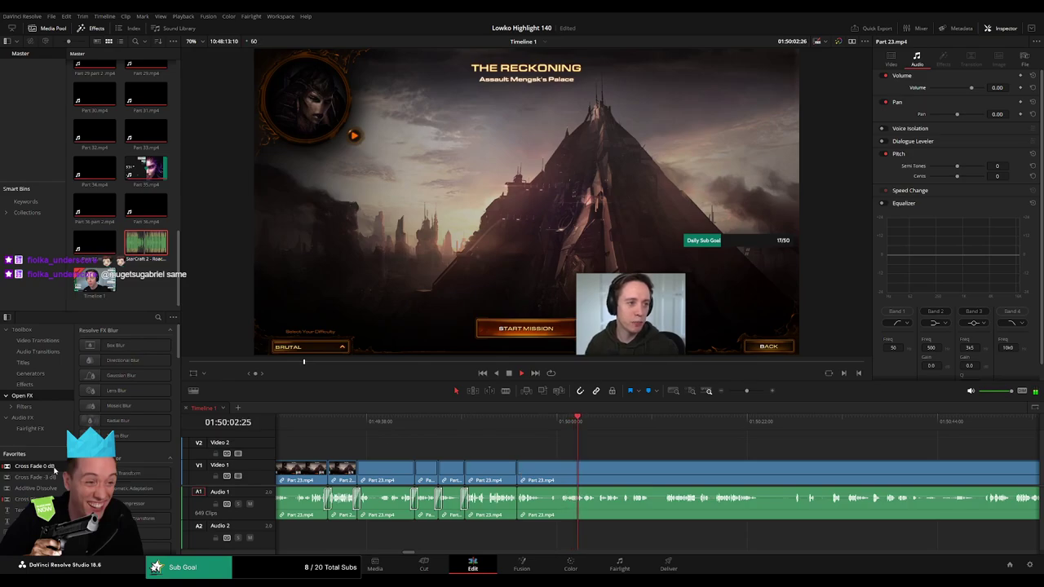
pyautogui.hotkey('ctrl', 'shift', 'a')
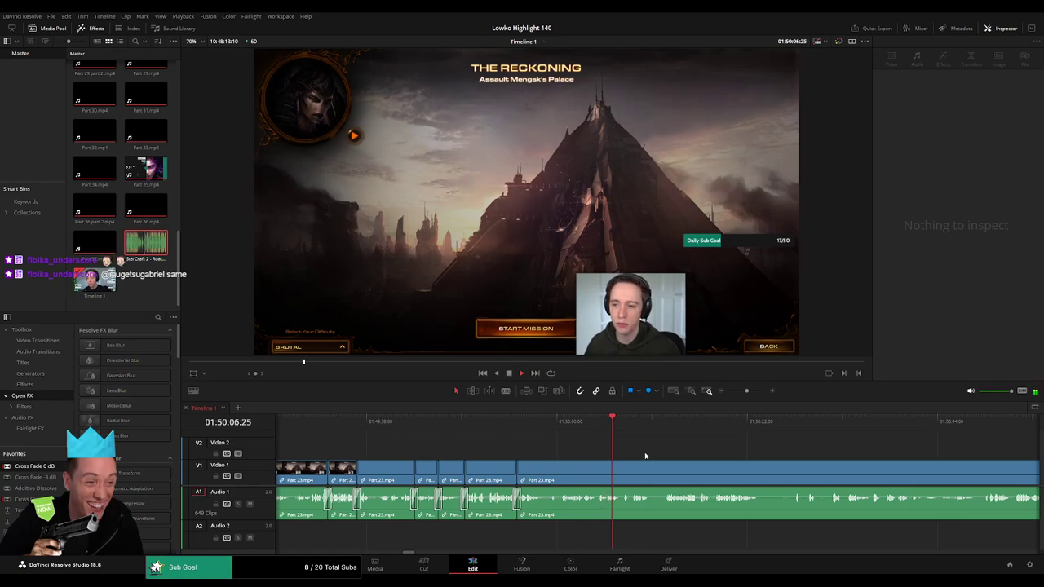
# Cut out a short piece near 01:50:10 and close the gap
pyautogui.press('b')
pyautogui.click(551, 473)
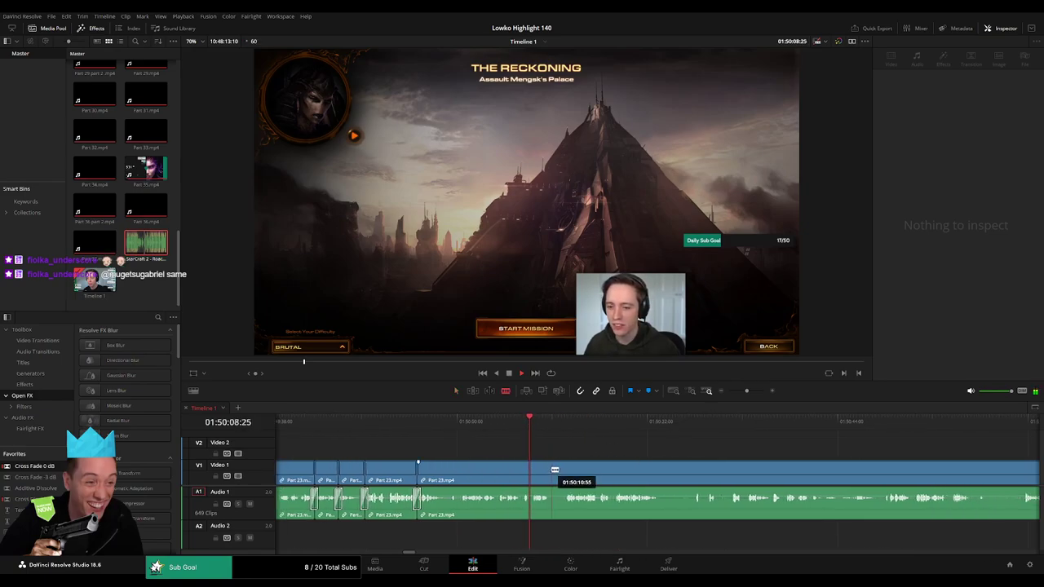
pyautogui.click(566, 474)
pyautogui.press('a')
pyautogui.click(559, 473)
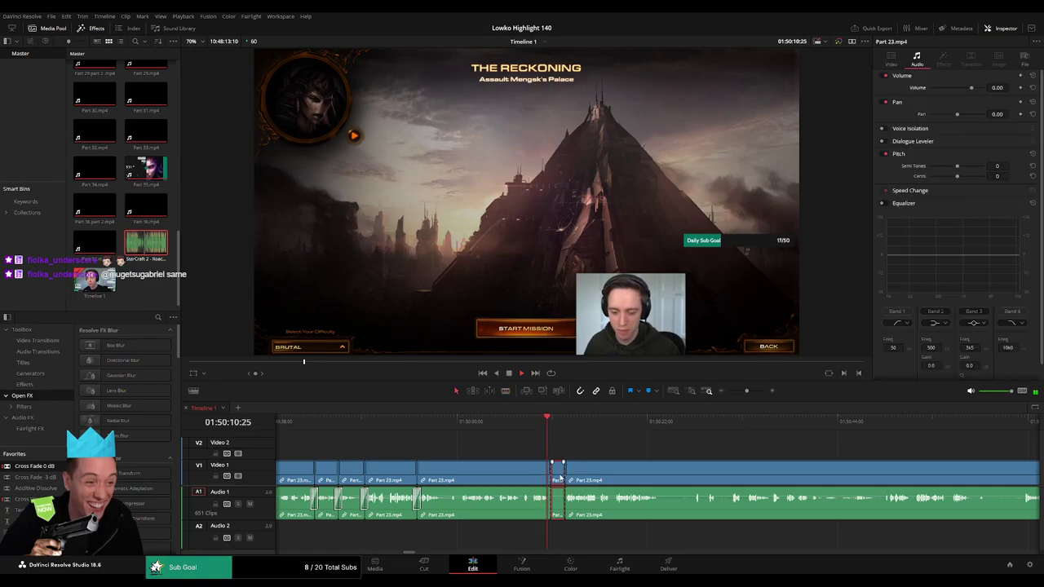
pyautogui.press('Delete')
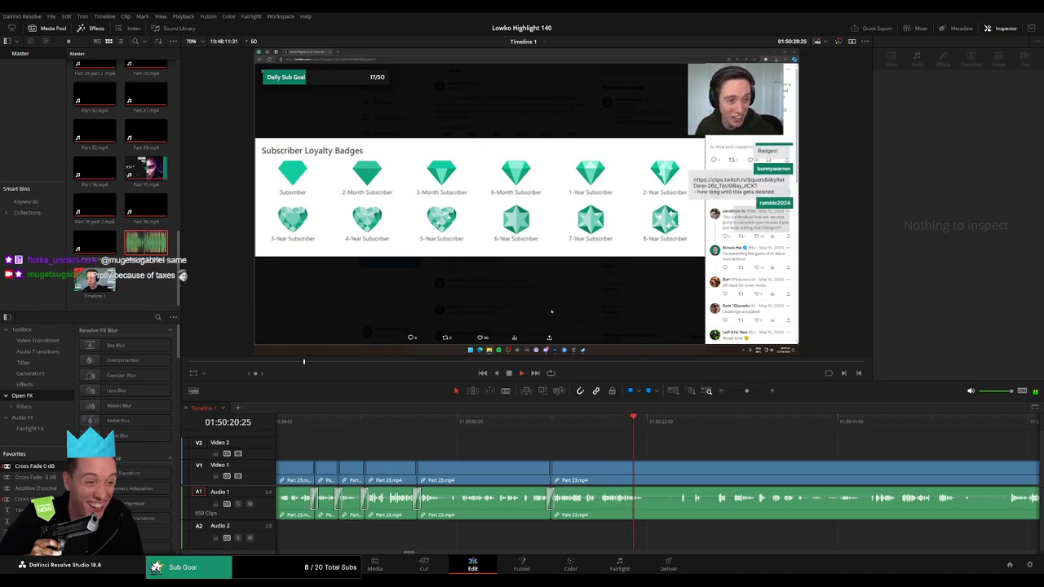
# Trim and ripple-delete two short sections of Part 23.mp4 after 01:50:20
pyautogui.moveTo(453, 476)
pyautogui.mouseDown()
pyautogui.moveTo(416, 476)
pyautogui.moveTo(447, 476)
pyautogui.mouseUp()
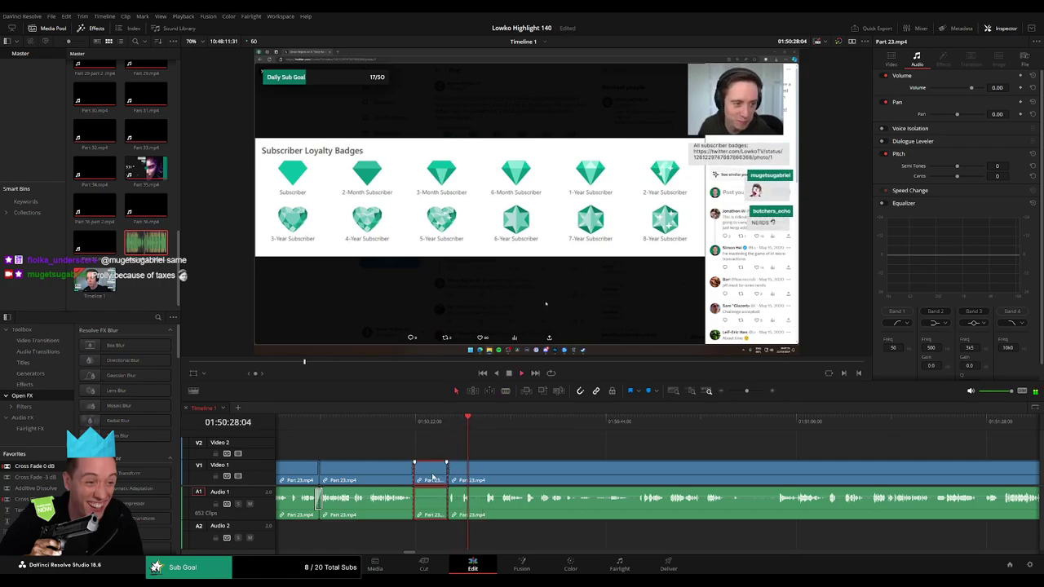
pyautogui.press('BackSpace')
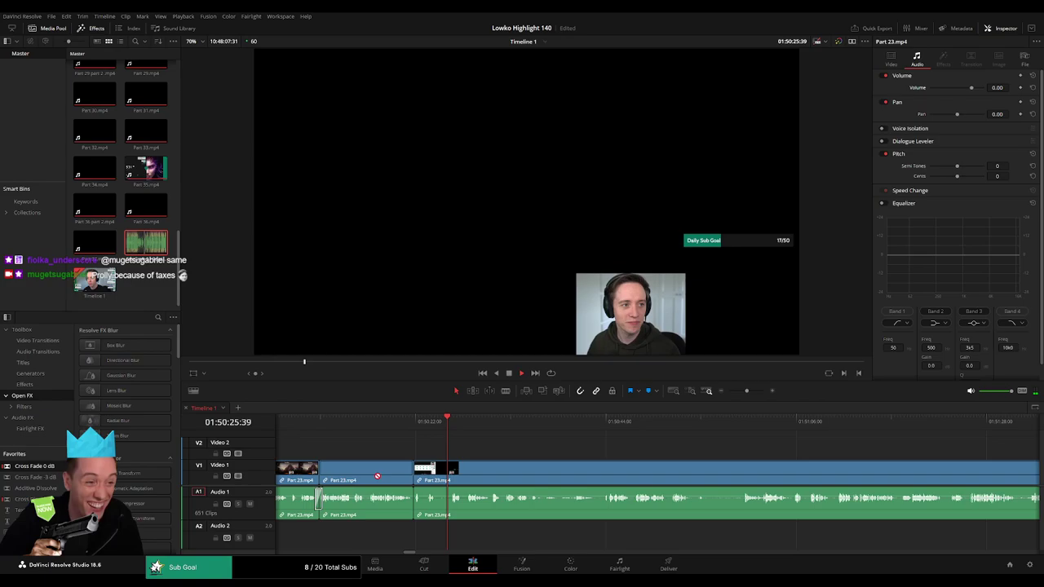
pyautogui.moveTo(414, 499); pyautogui.dragTo(443, 482)
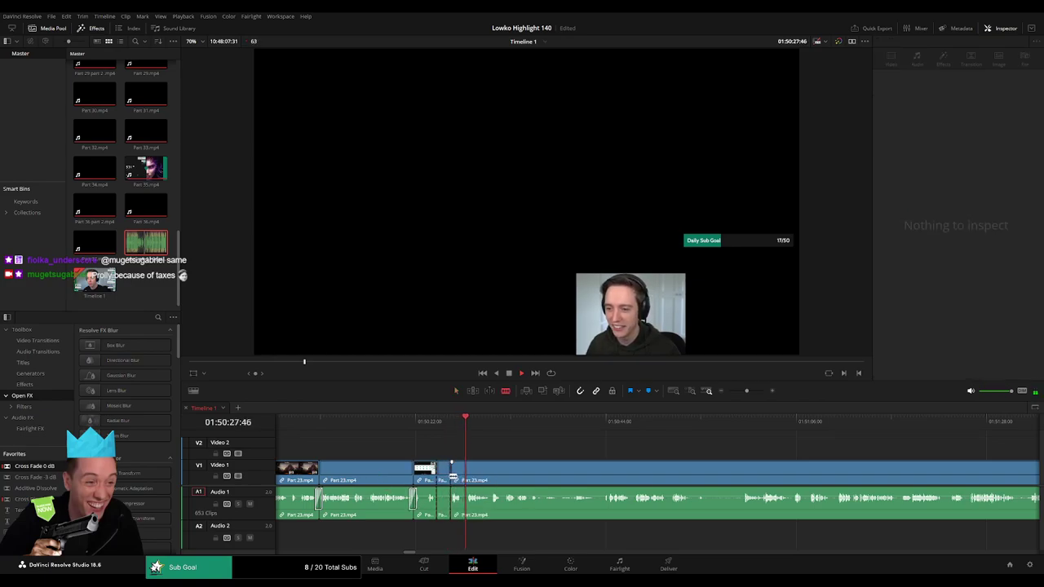
pyautogui.press('BackSpace')
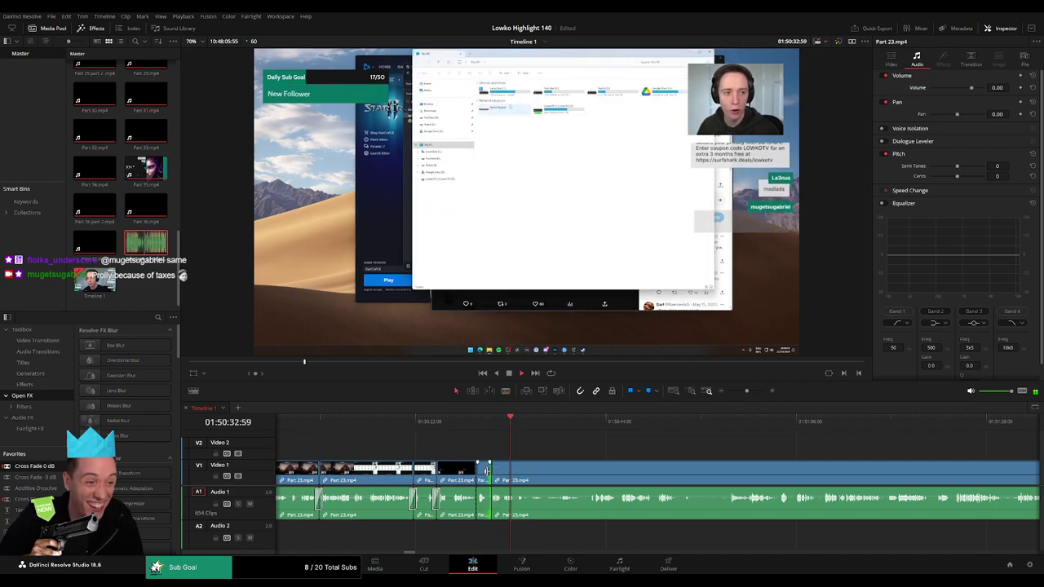
# Blade Part 23.mp4 at 01:50:40 and ripple-delete the section before the cut
pyautogui.moveTo(487, 470); pyautogui.dragTo(484, 476)
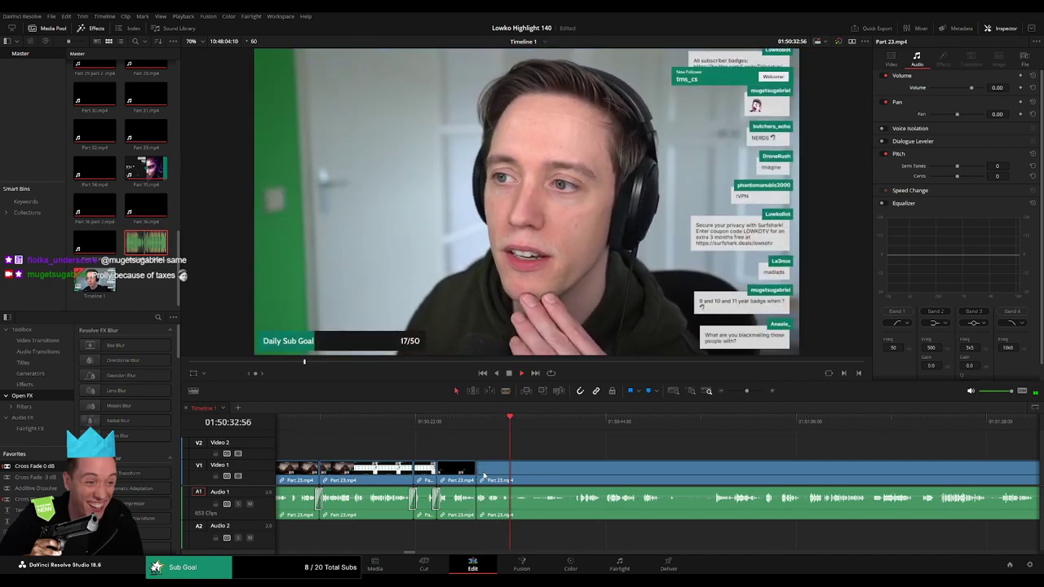
pyautogui.hotkey('ctrl', 'b')
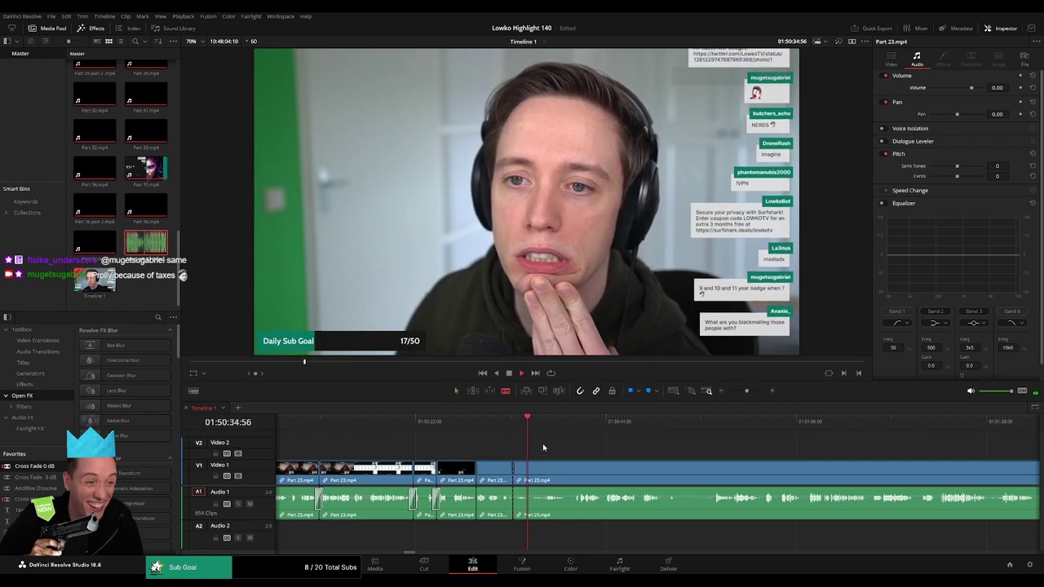
pyautogui.hscroll(3, 483, 469)
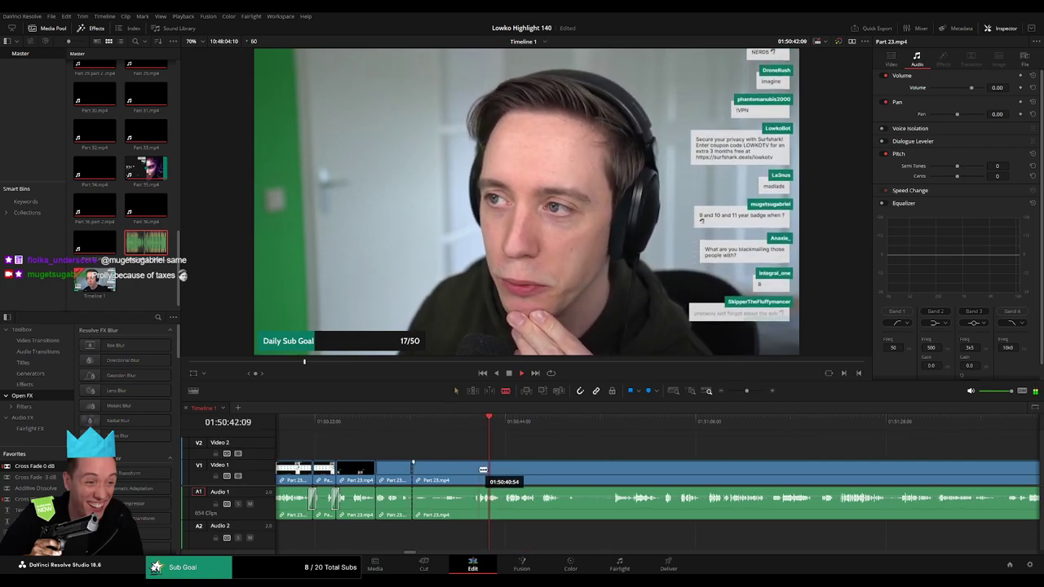
pyautogui.click(477, 421)
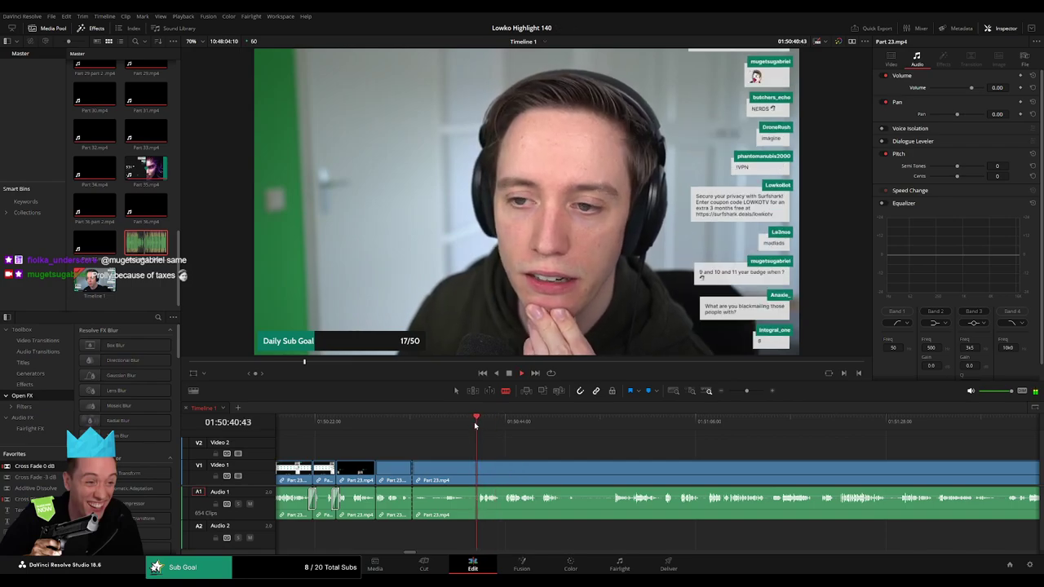
pyautogui.click(473, 472)
pyautogui.press('a')
pyautogui.click(466, 473)
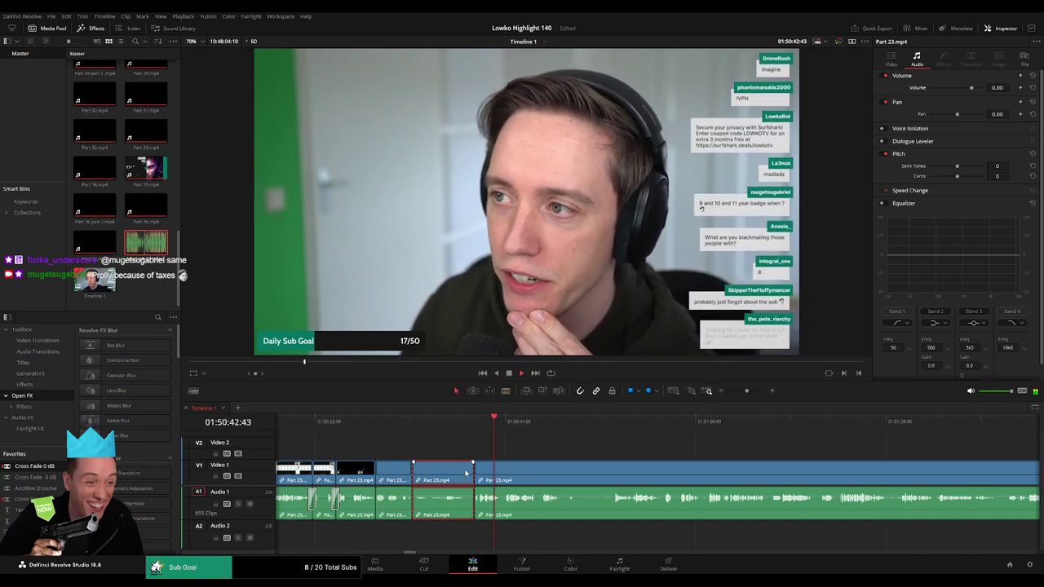
pyautogui.press('Delete')
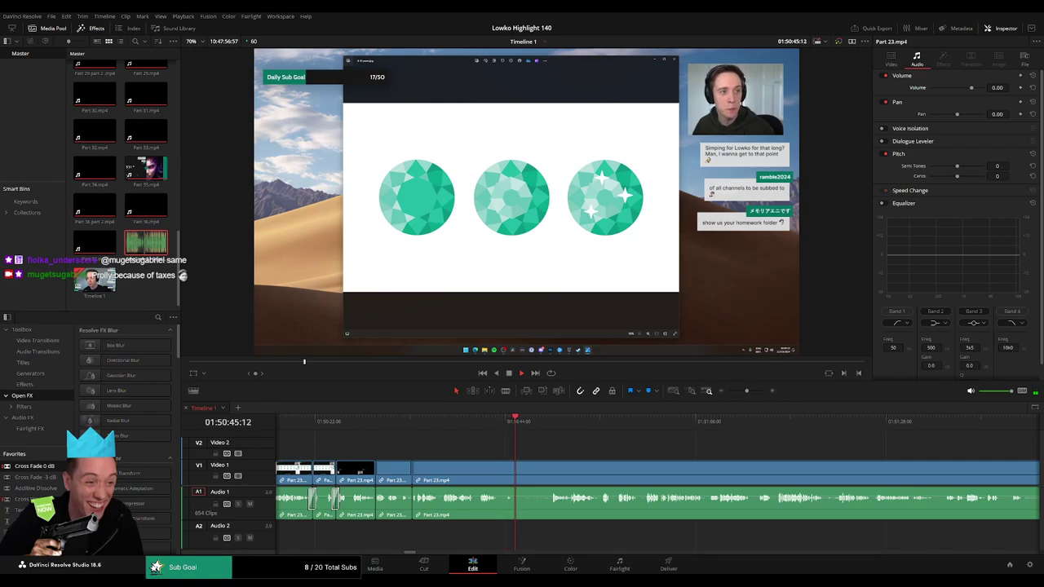
# Blade Part 23.mp4 at two points and ripple-delete the piece between them
pyautogui.press('b')
pyautogui.click(499, 469)
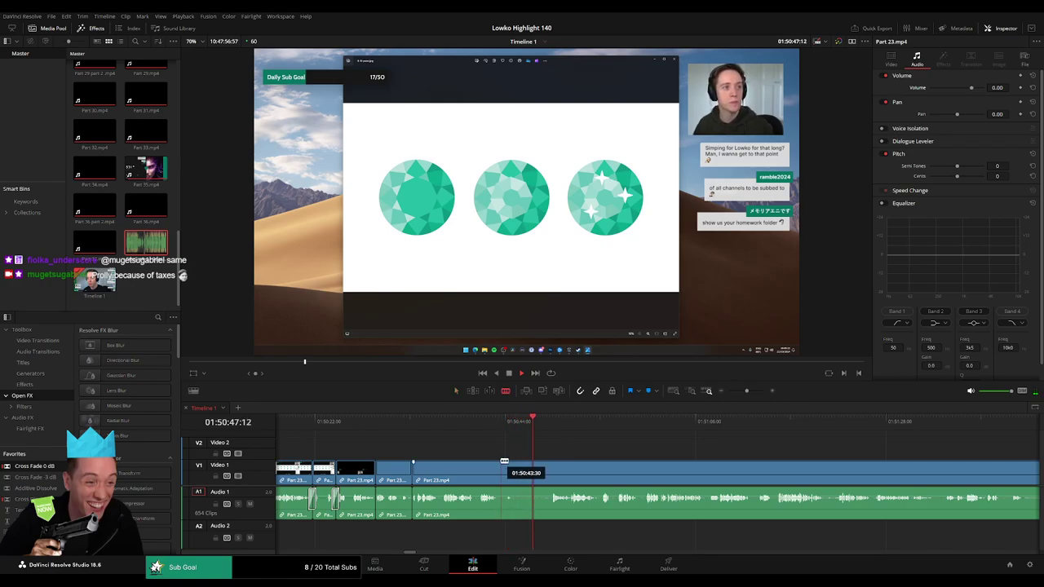
pyautogui.click(552, 469)
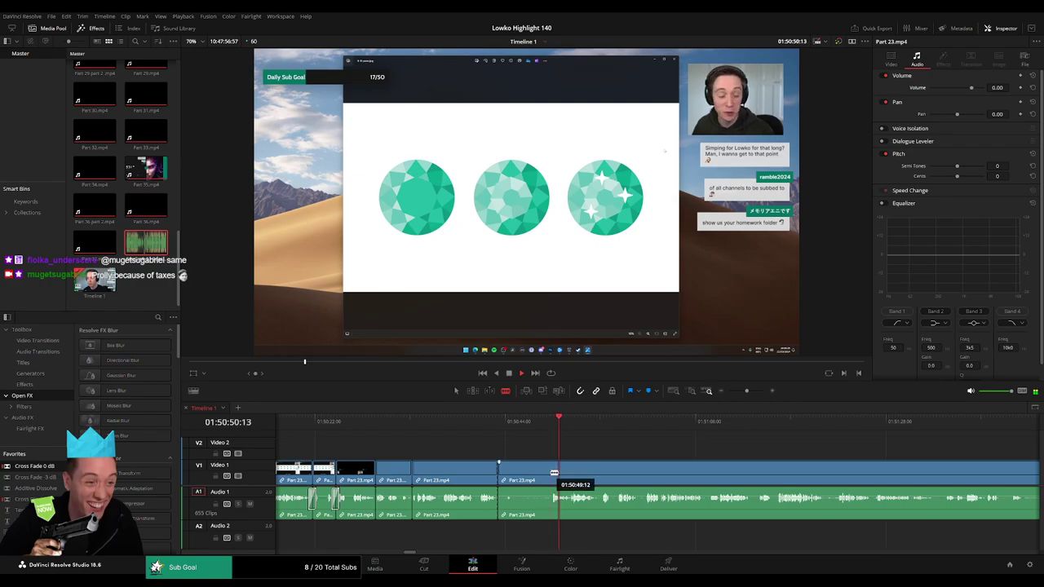
pyautogui.press('a')
pyautogui.click(536, 475)
pyautogui.press('Delete')
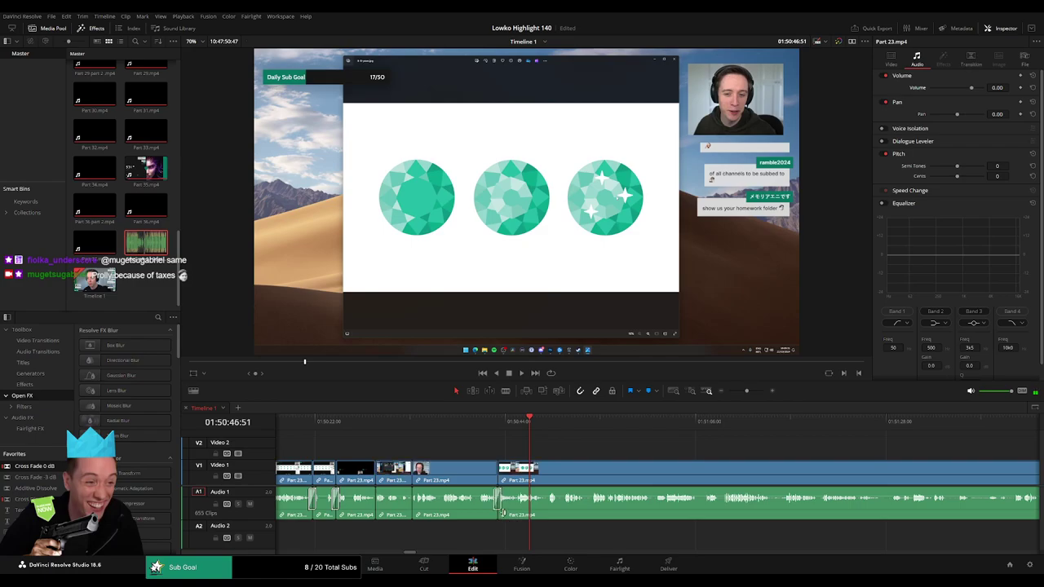
# Add another split near 01:51, nudge the cut point, and scroll ahead
pyautogui.hscroll(3, 571, 441)
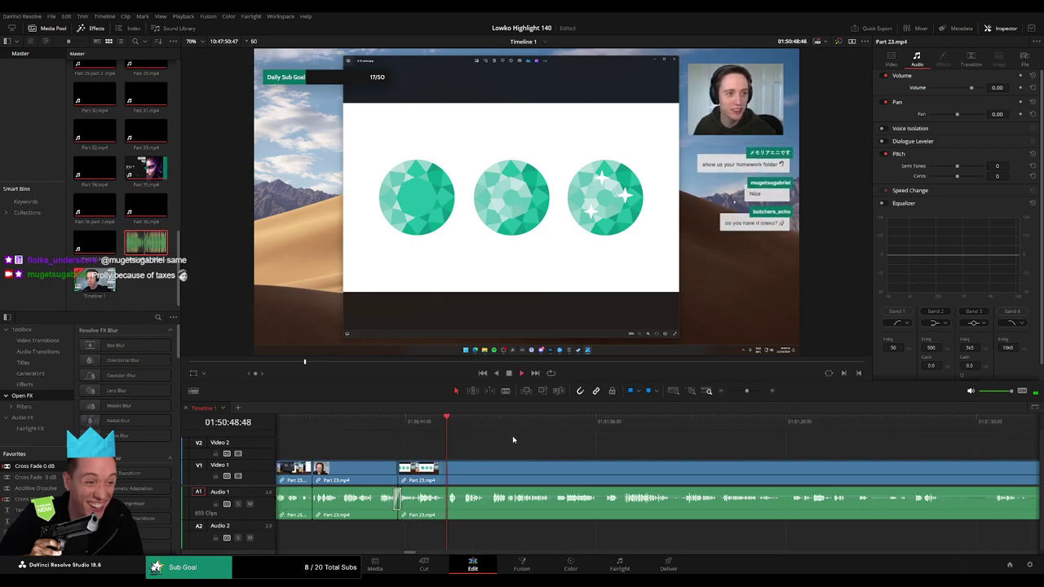
pyautogui.hotkey('ctrl', 'b')
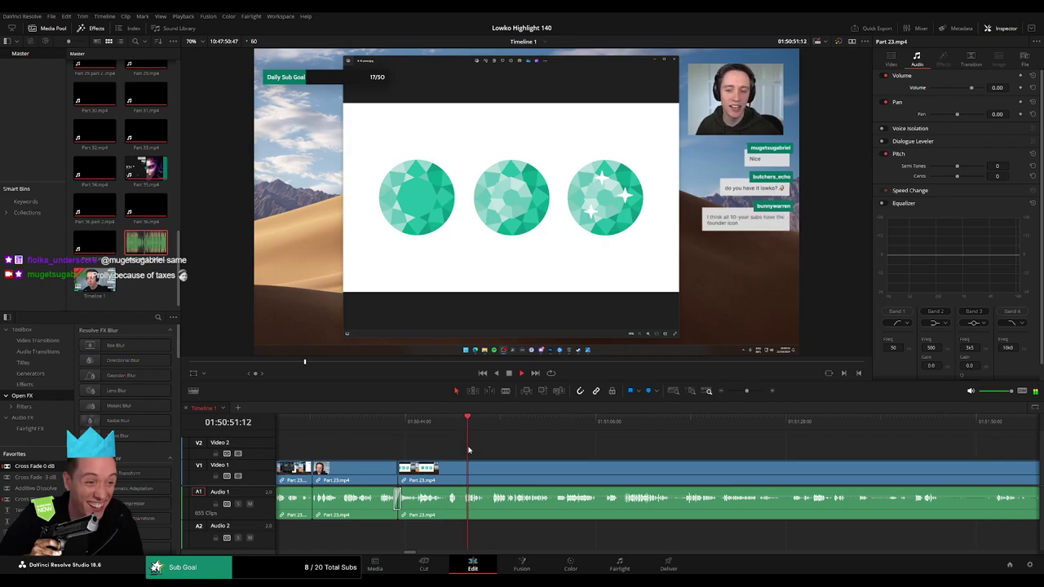
pyautogui.moveTo(458, 470); pyautogui.dragTo(463, 472)
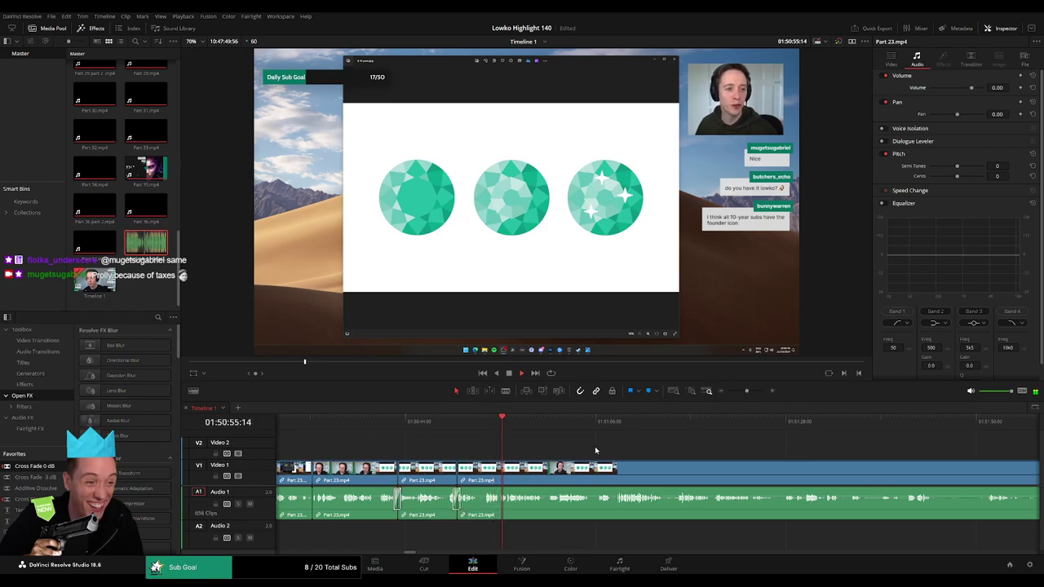
pyautogui.hscroll(3, 627, 453)
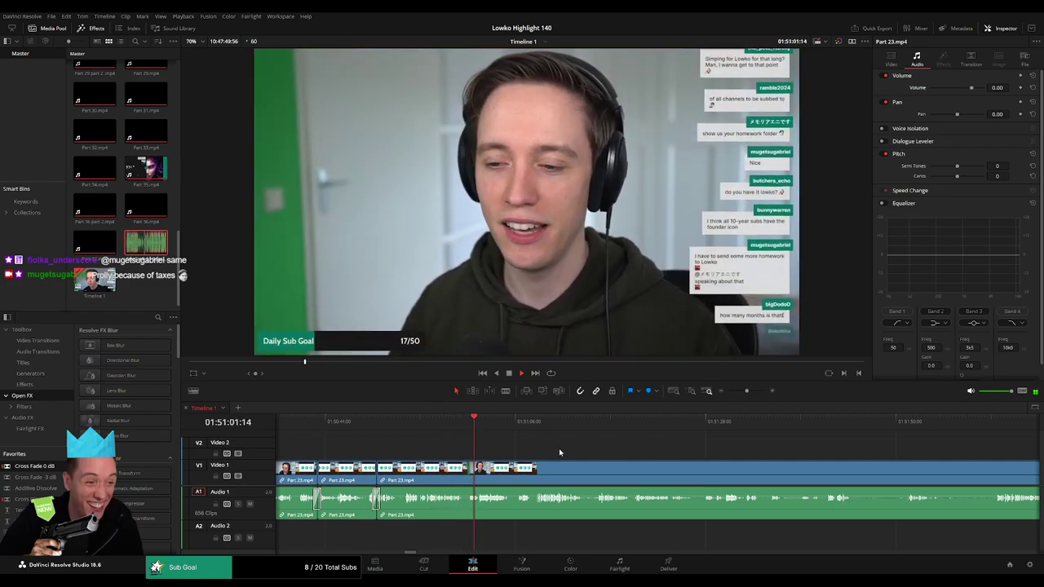
pyautogui.hscroll(2, 555, 454)
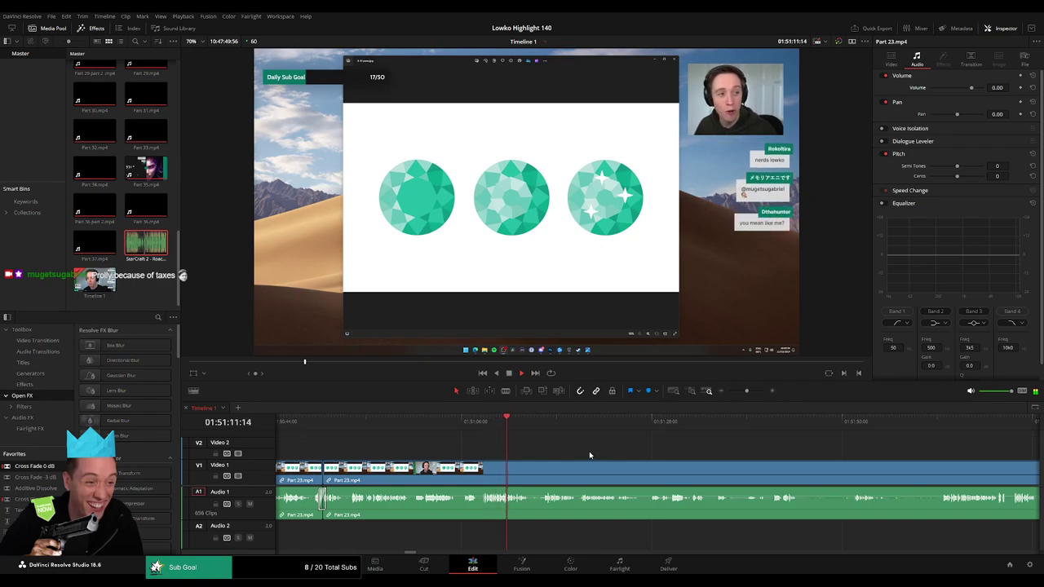
pyautogui.hscroll(2, 571, 451)
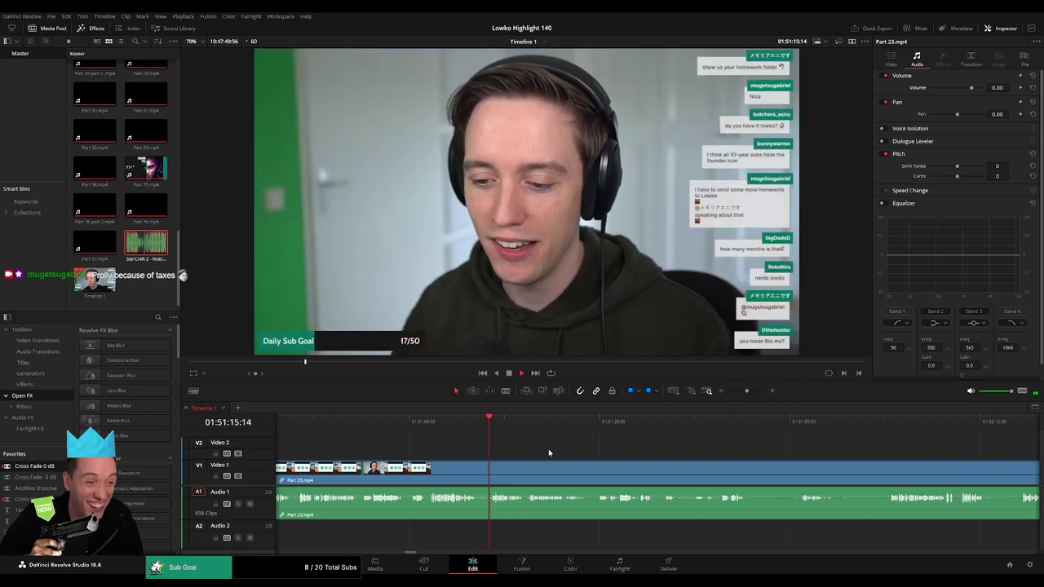
# Ripple-delete the selected short piece and another small section of Part 23.mp4
pyautogui.click(482, 471)
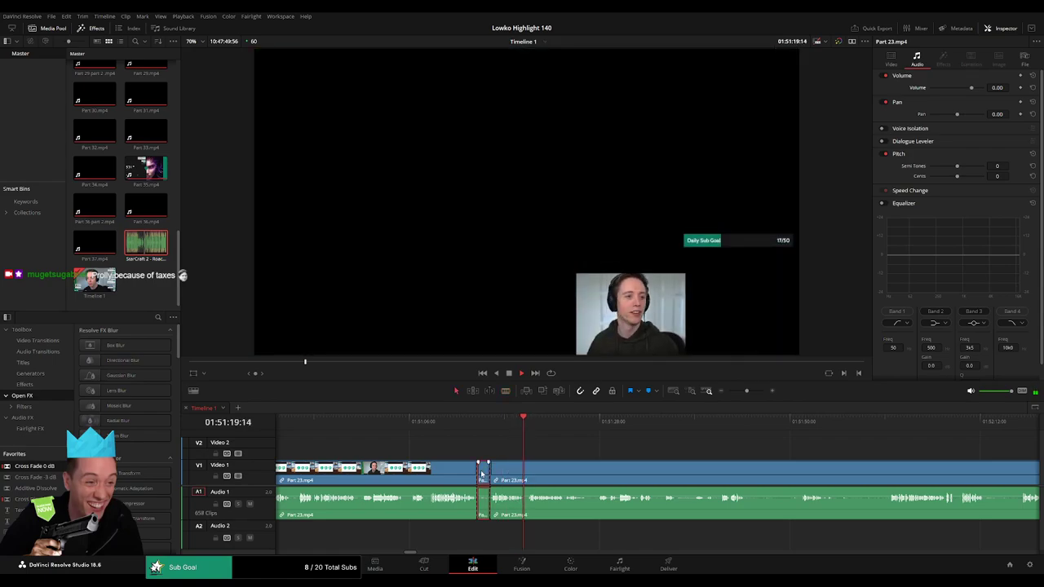
pyautogui.press('Delete')
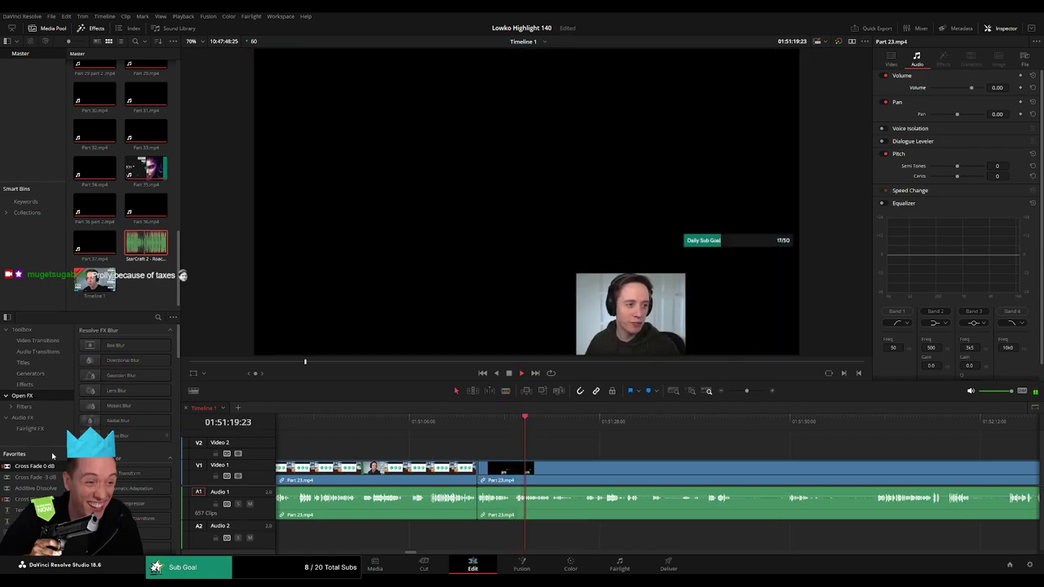
pyautogui.press('space')
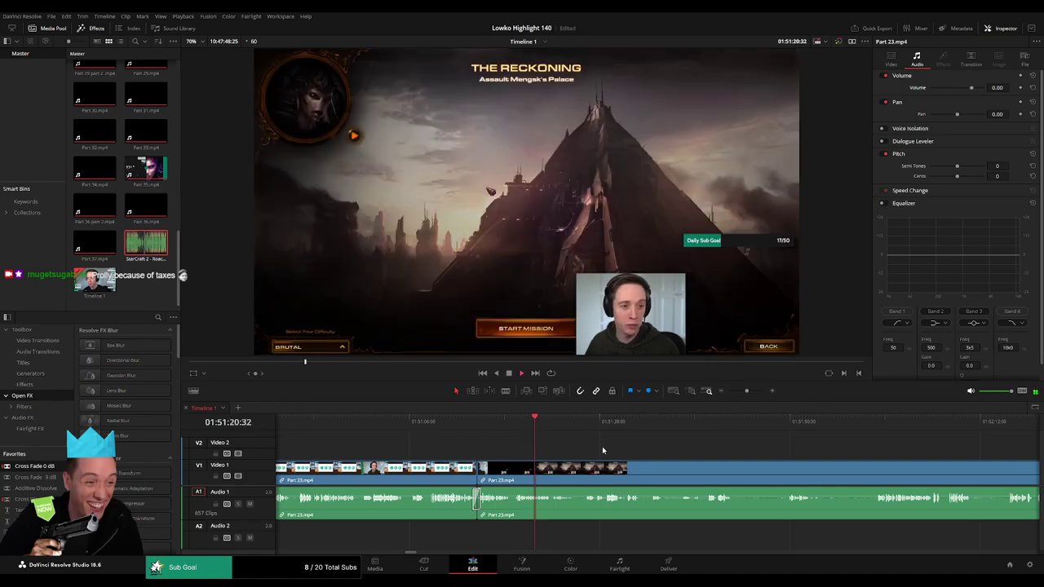
pyautogui.hscroll(2, 521, 444)
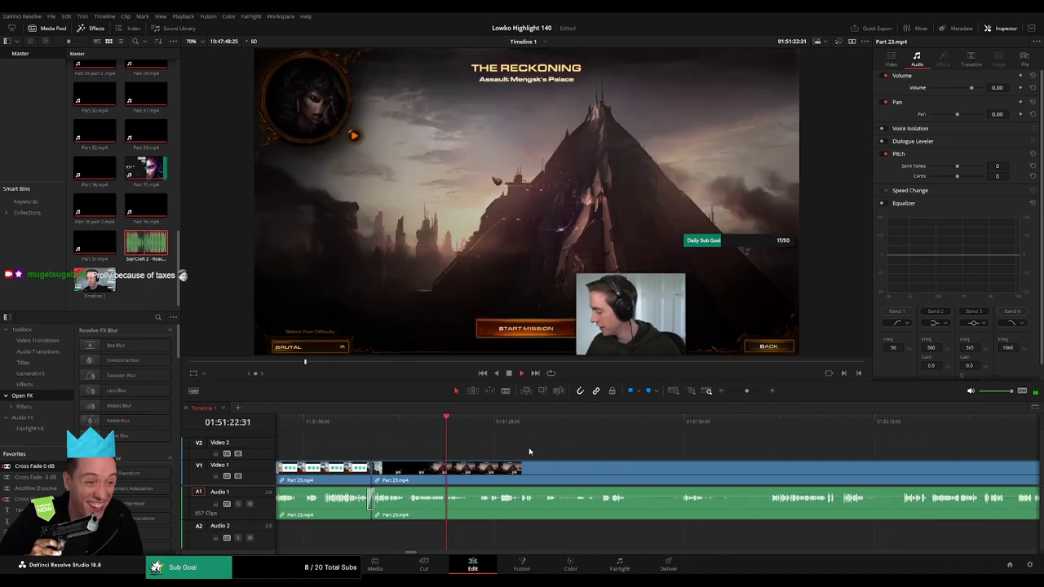
pyautogui.hscroll(1, 476, 447)
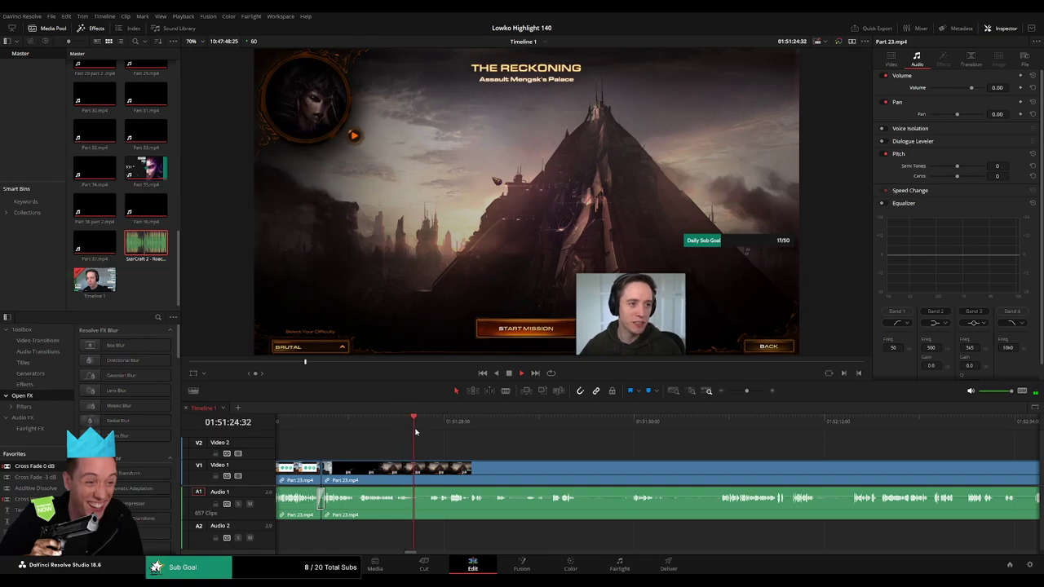
pyautogui.moveTo(415, 475); pyautogui.dragTo(425, 476)
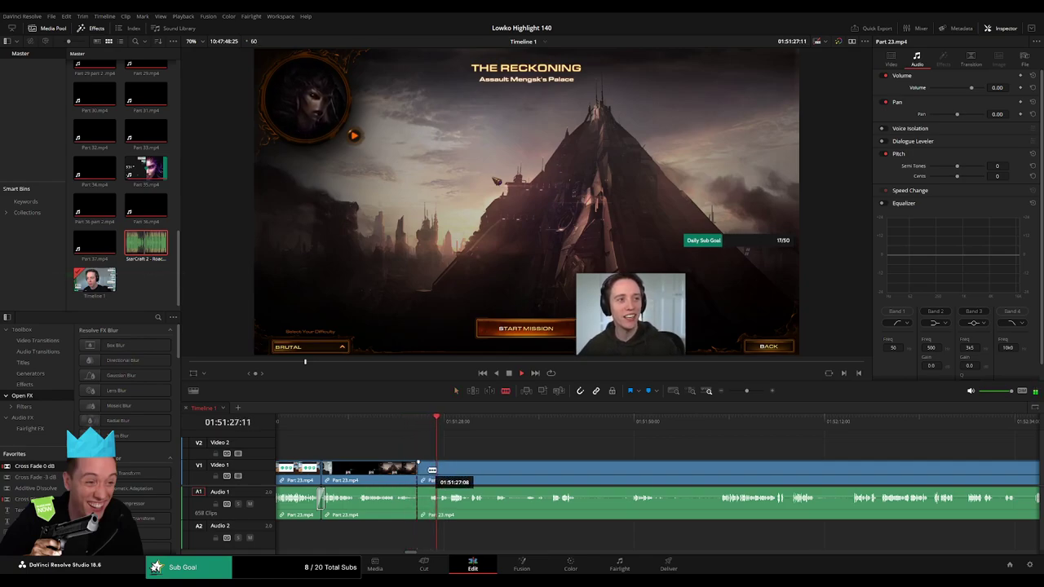
pyautogui.press('BackSpace')
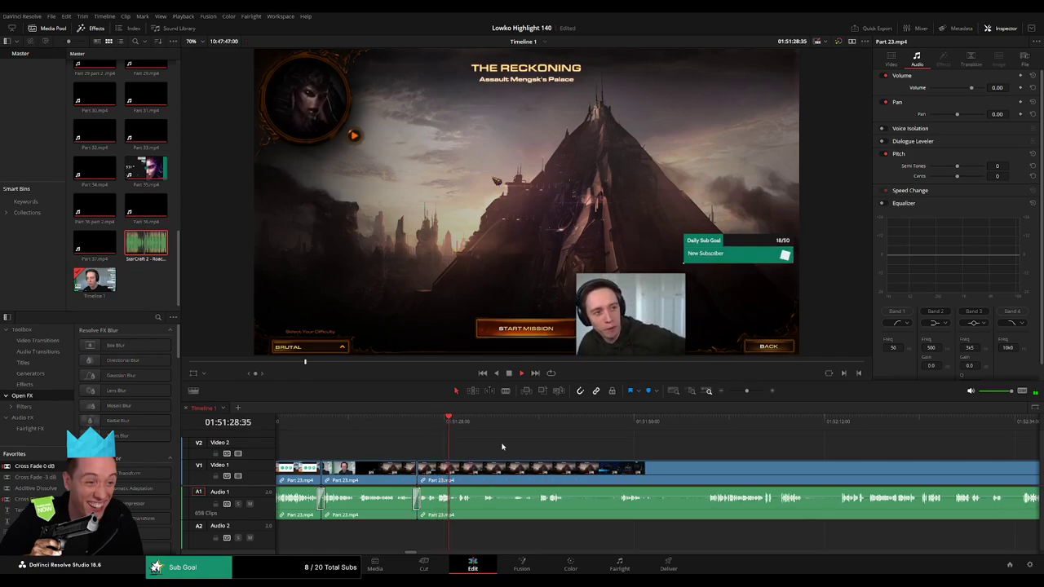
# Blade out an unwanted part between two cuts and close the gap
pyautogui.hscroll(3, 456, 443)
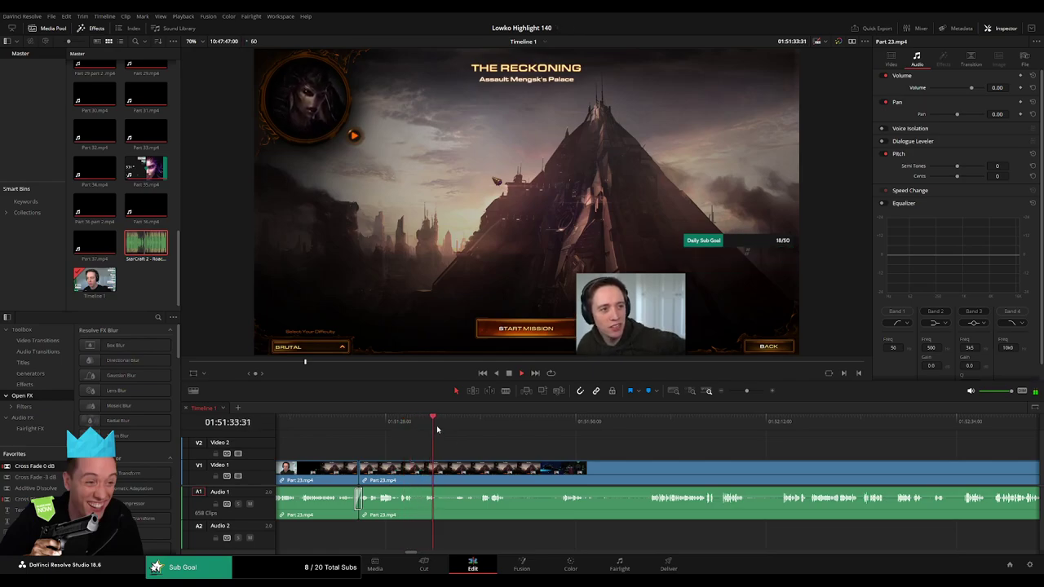
pyautogui.press('b')
pyautogui.click(438, 478)
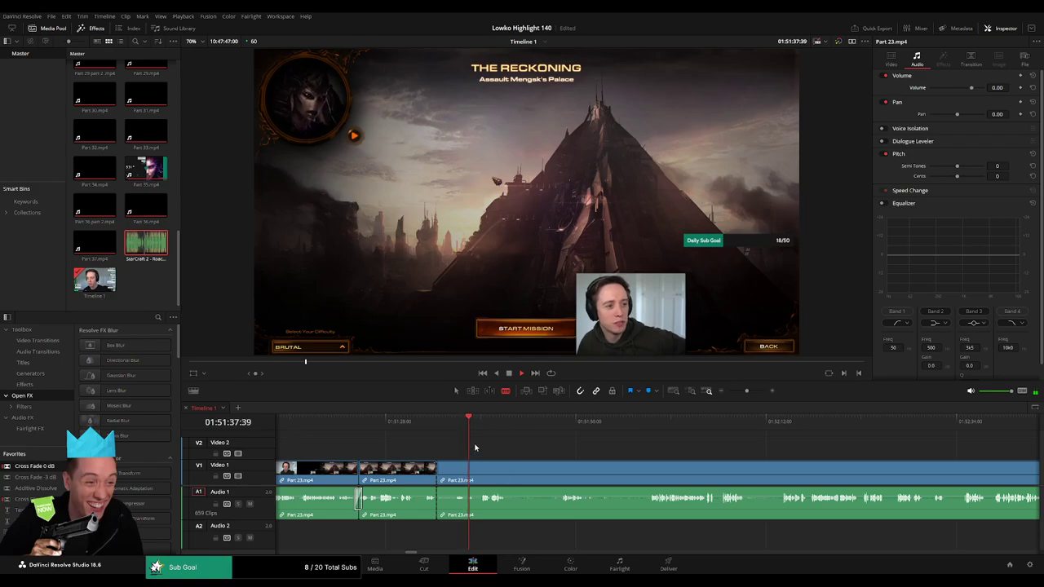
pyautogui.click(479, 478)
pyautogui.press('a')
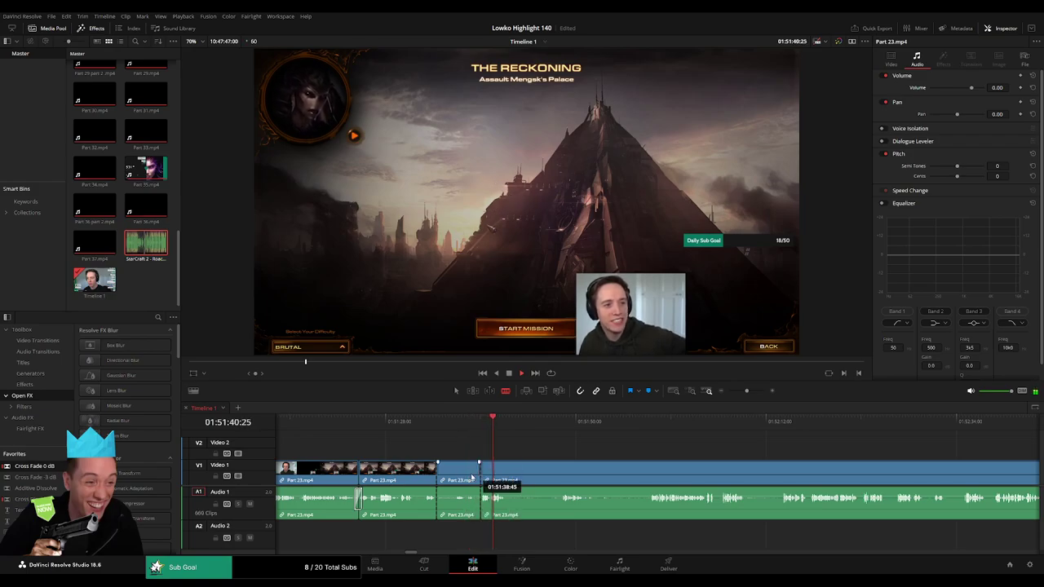
pyautogui.click(470, 478)
pyautogui.press('Delete')
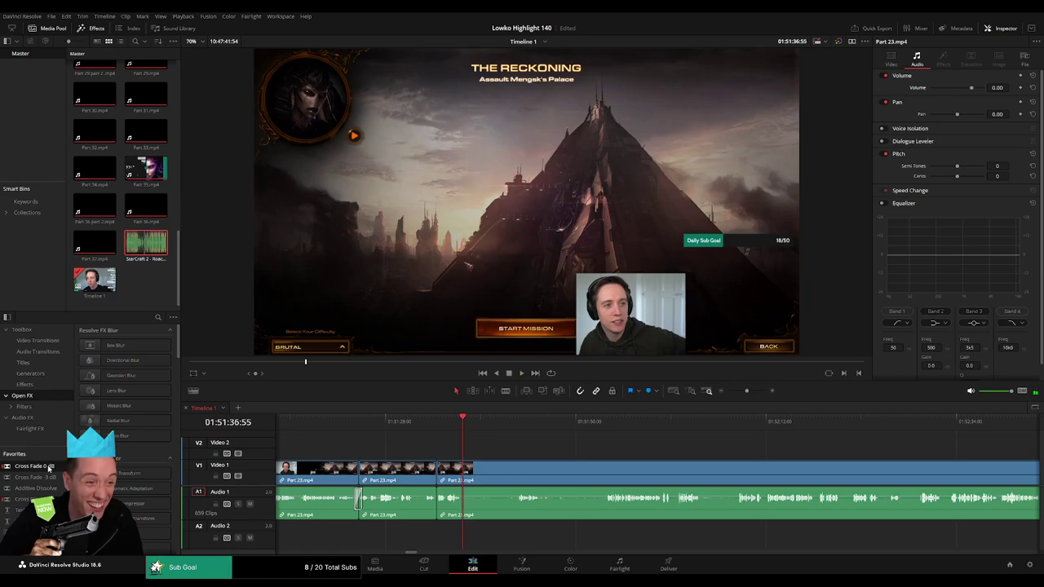
# Split at the playhead, find where the unwanted part ends, and ripple-delete it
pyautogui.hotkey('ctrl', 'b')
pyautogui.click(509, 421)
pyautogui.press('b')
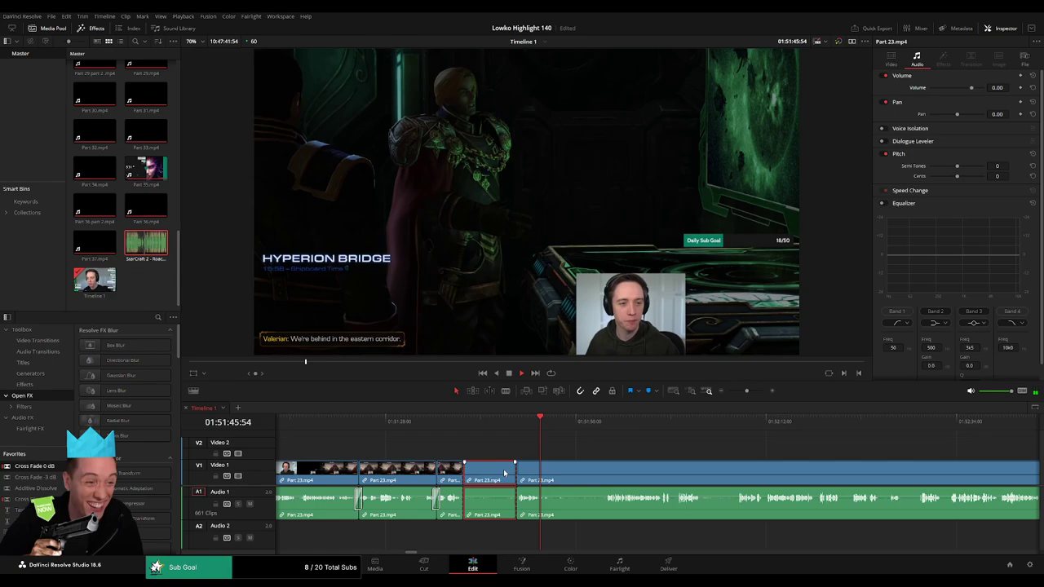
pyautogui.click(492, 469)
pyautogui.press('a')
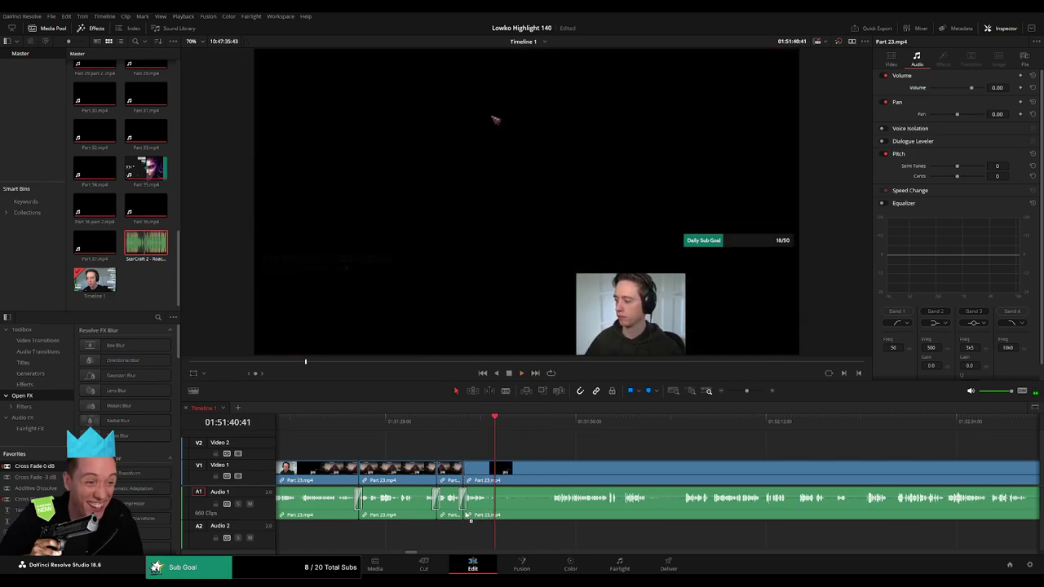
pyautogui.click(555, 426)
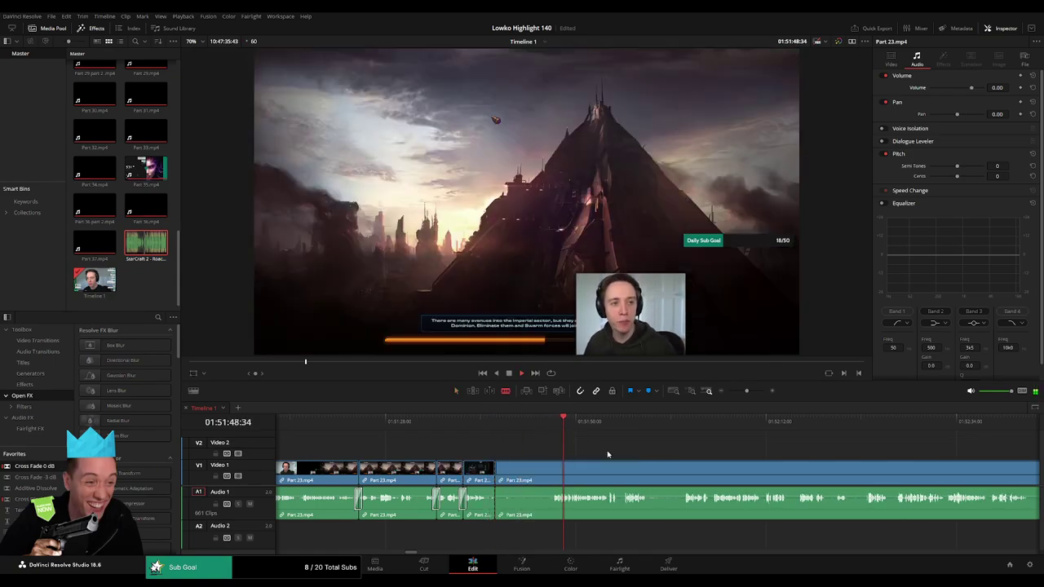
pyautogui.moveTo(551, 470); pyautogui.dragTo(555, 470)
pyautogui.click(553, 470)
pyautogui.press('a')
pyautogui.click(532, 476)
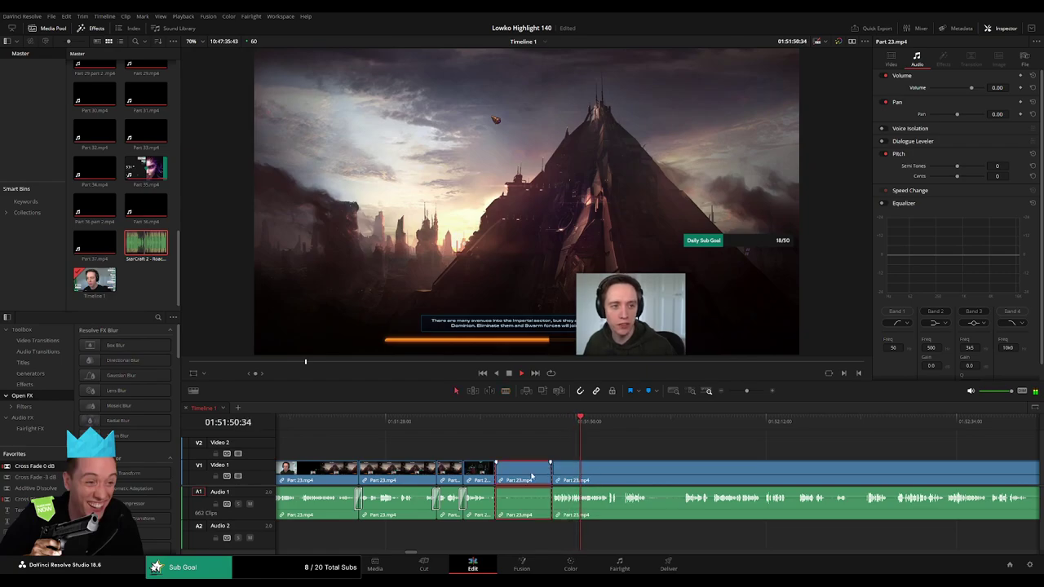
pyautogui.press('BackSpace')
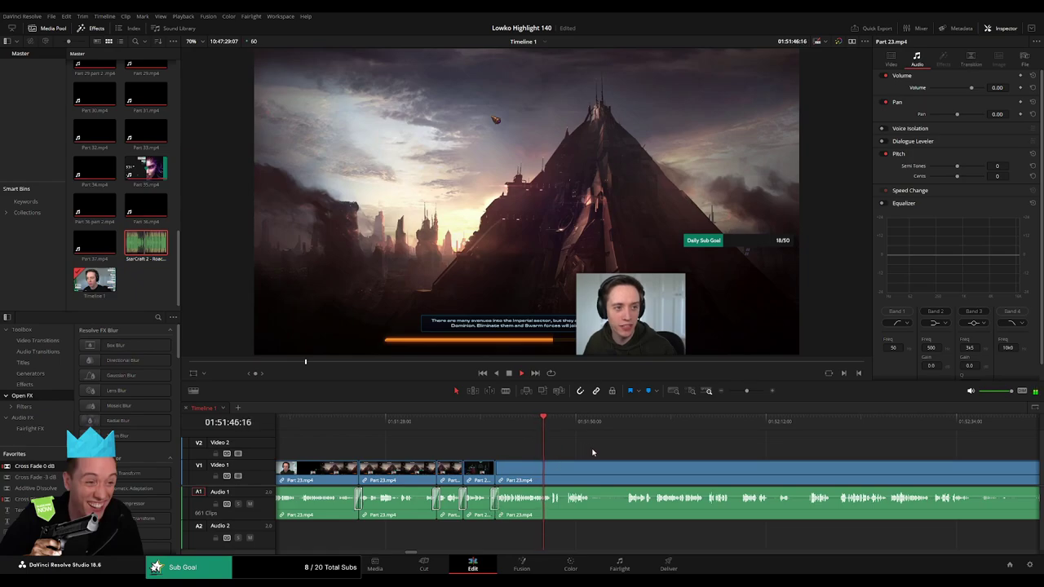
# Cut out another short piece between two cuts and resume playback
pyautogui.hscroll(3, 474, 447)
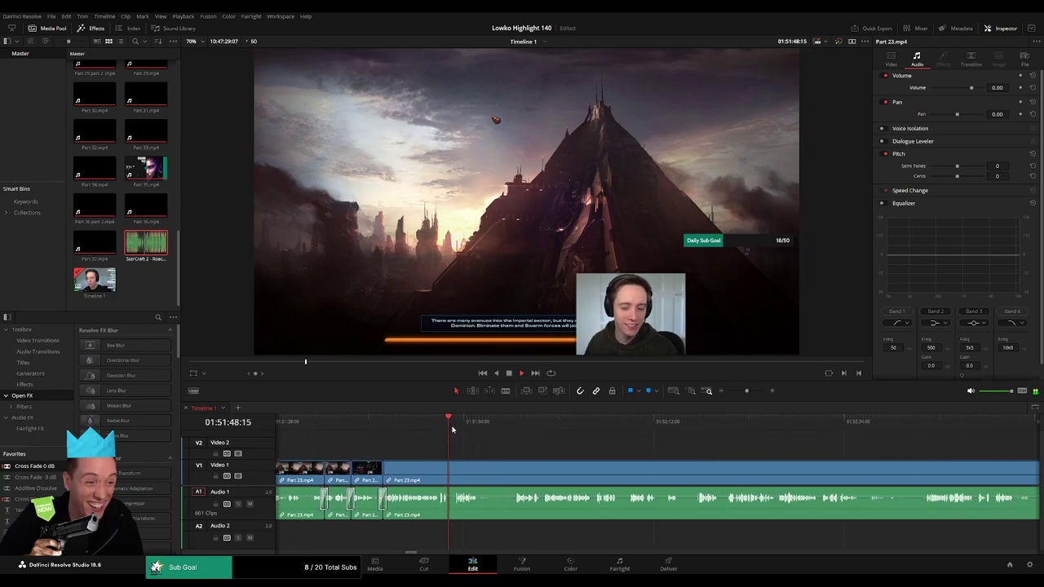
pyautogui.hscroll(1, 465, 452)
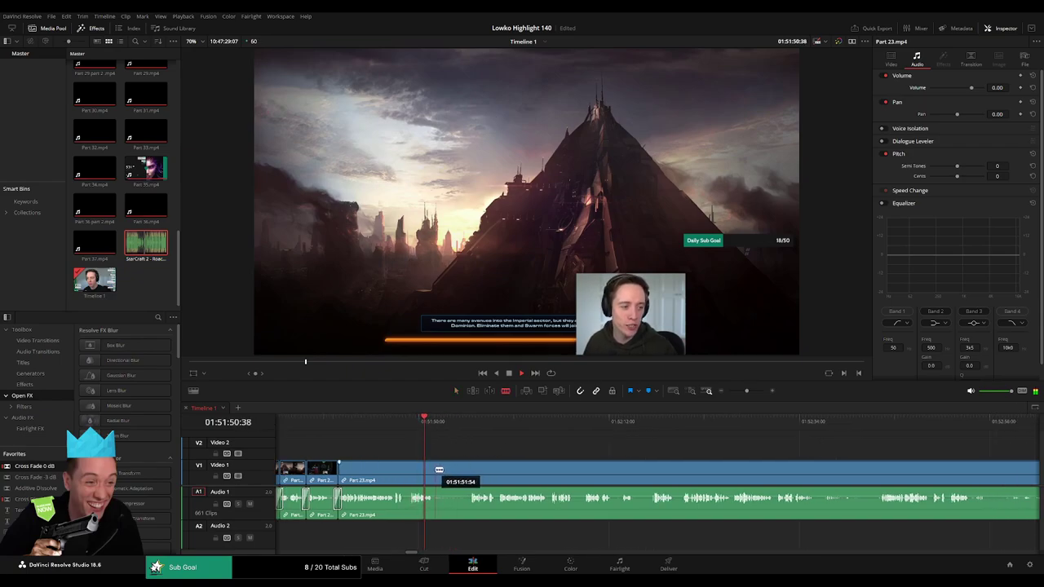
pyautogui.click(436, 470)
pyautogui.click(469, 471)
pyautogui.click(463, 474)
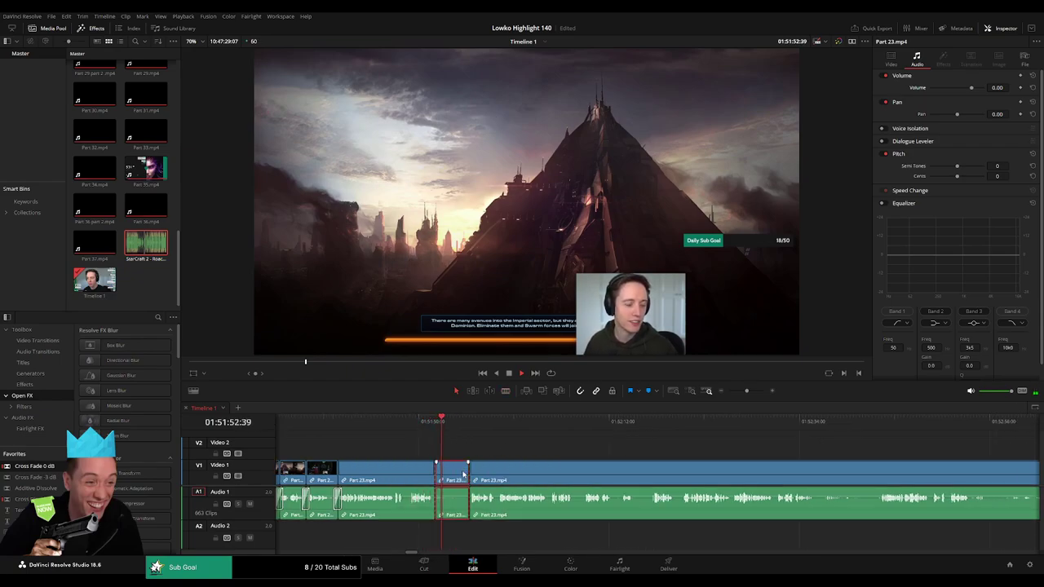
pyautogui.press('Delete')
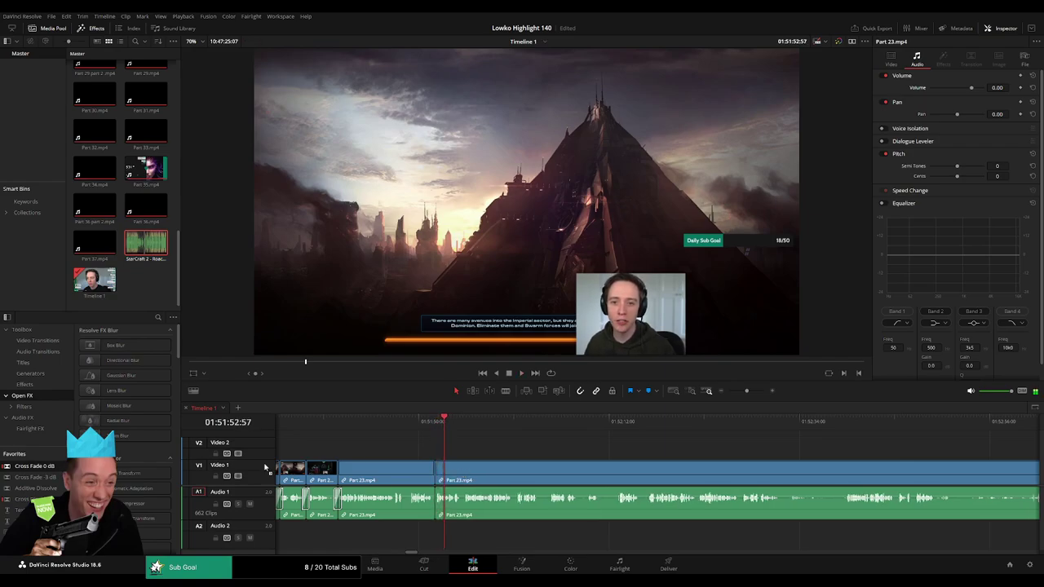
pyautogui.press('space')
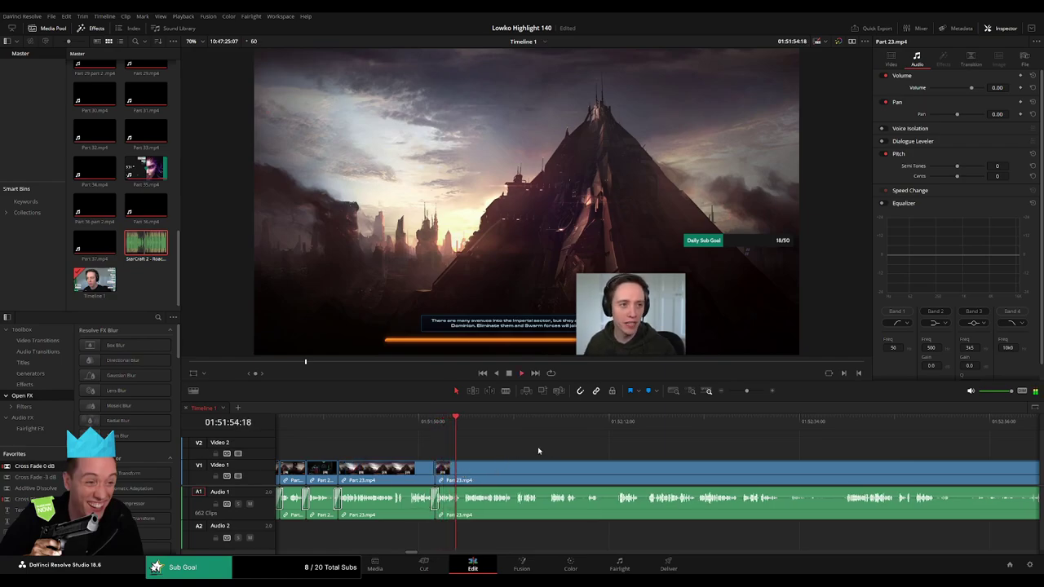
# Remove a short piece near 01:52:03, add a cut near 01:52:07, and trim the next clip's start
pyautogui.hscroll(2, 506, 451)
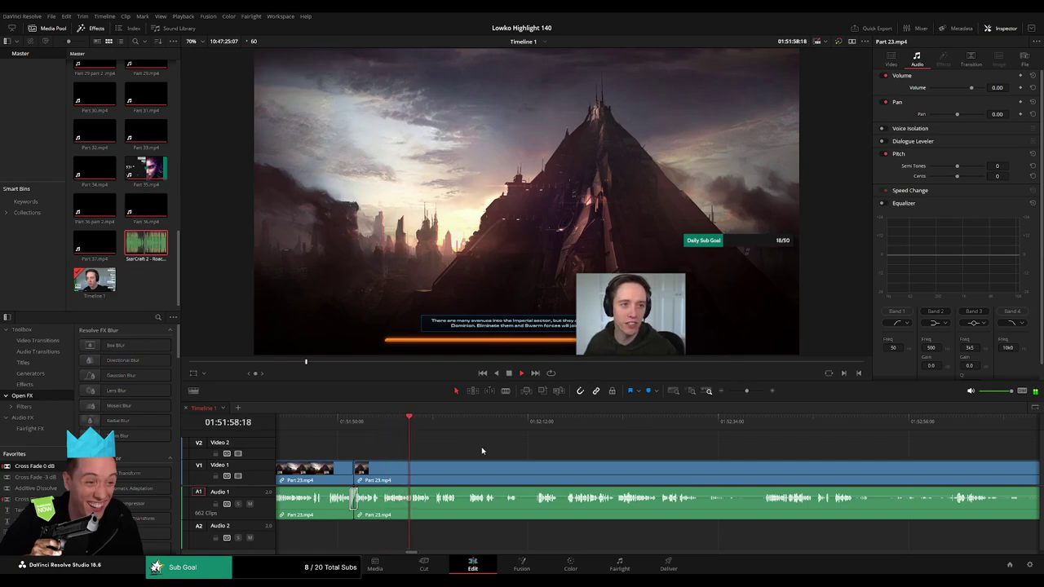
pyautogui.hscroll(1, 497, 449)
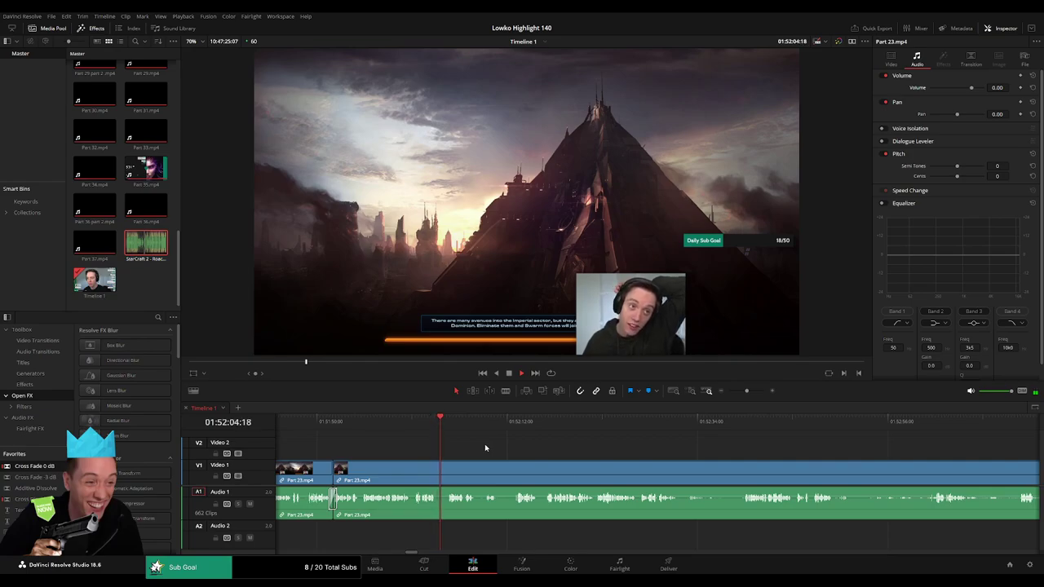
pyautogui.hotkey('ctrl', 'b')
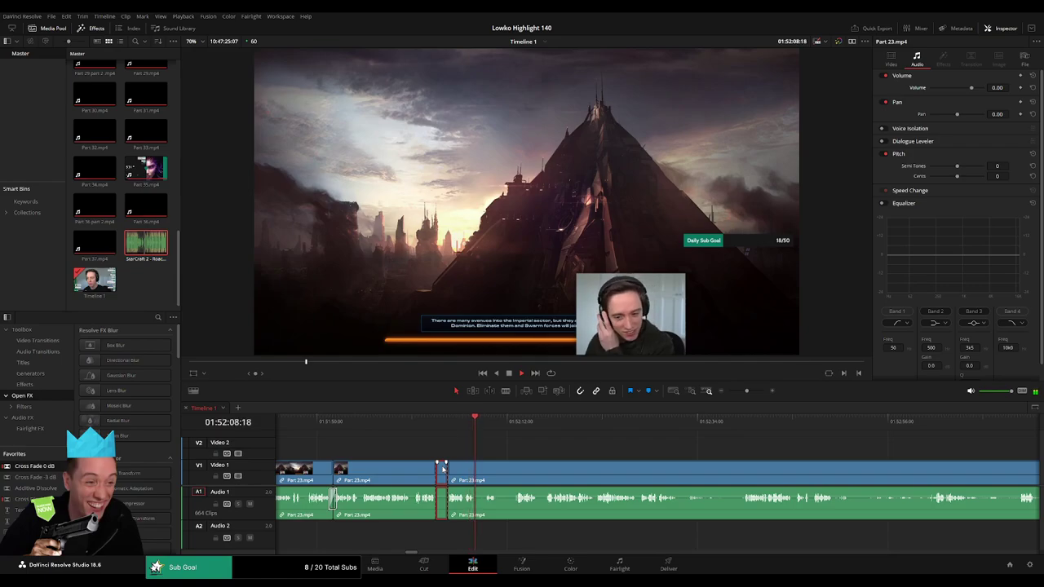
pyautogui.press('Delete')
pyautogui.hotkey('ctrl', 'b')
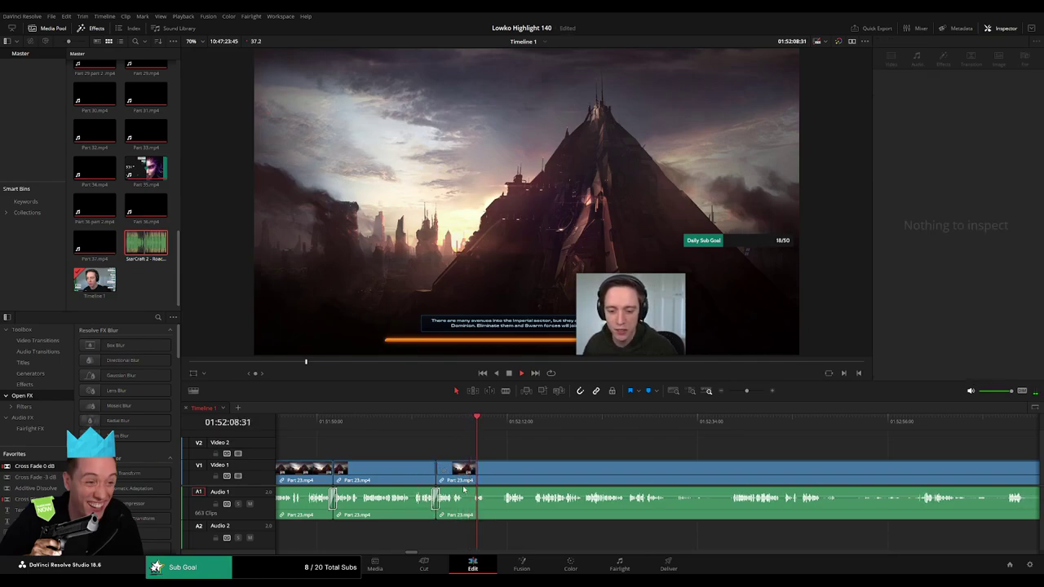
pyautogui.hscroll(2, 414, 492)
pyautogui.moveTo(400, 479); pyautogui.dragTo(408, 480)
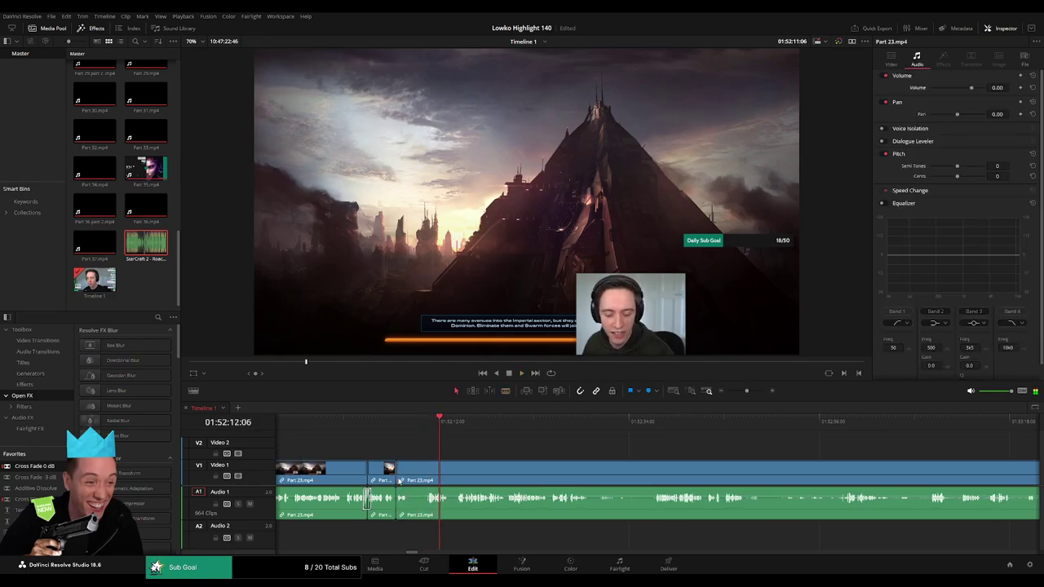
# Ripple-delete the selected Part 23.mp4 segment and replay from the new cut
pyautogui.scroll(3, 742, 421)
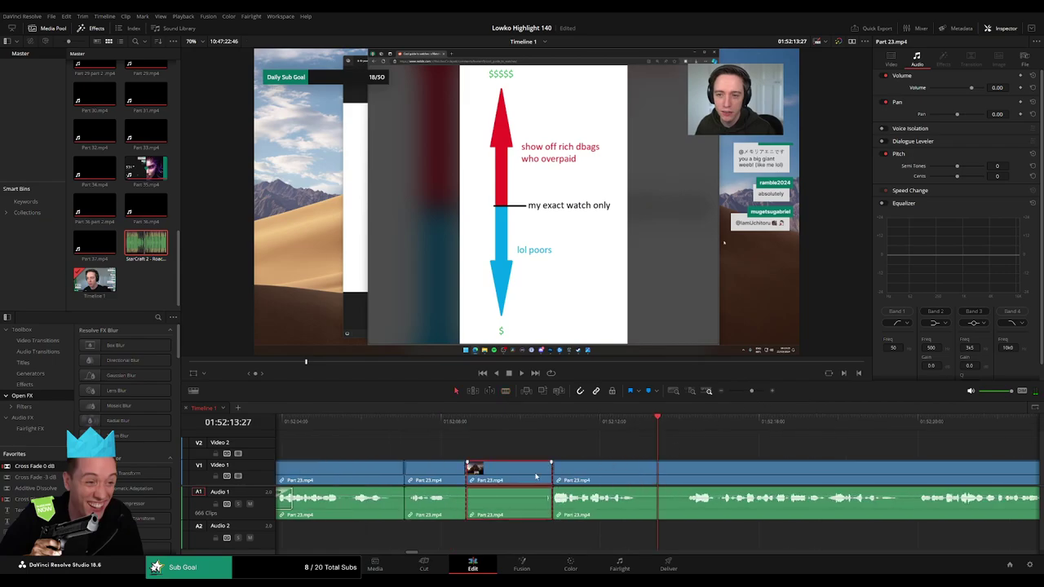
pyautogui.press('Delete')
pyautogui.click(450, 422)
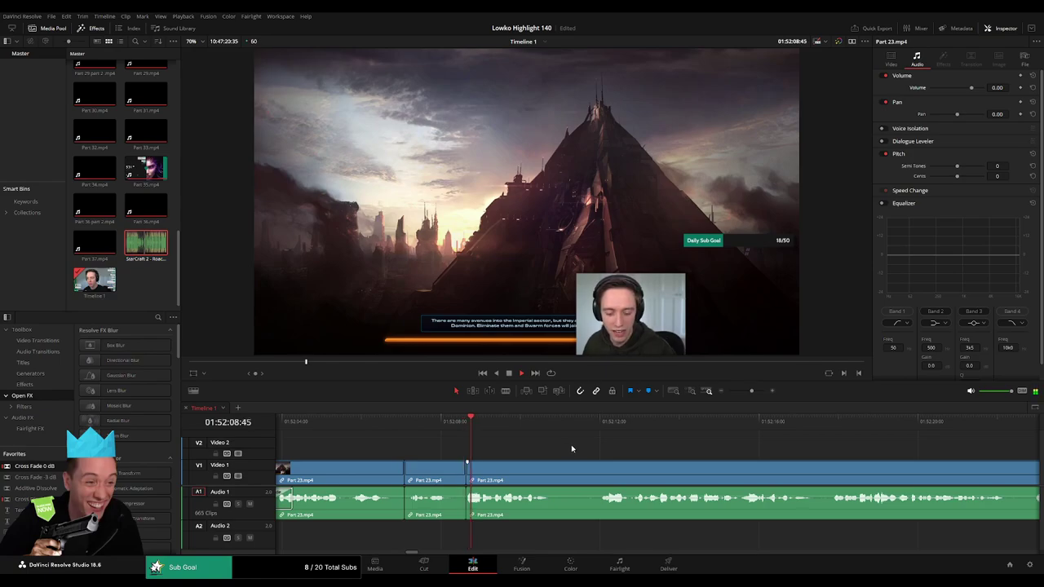
pyautogui.click(426, 423)
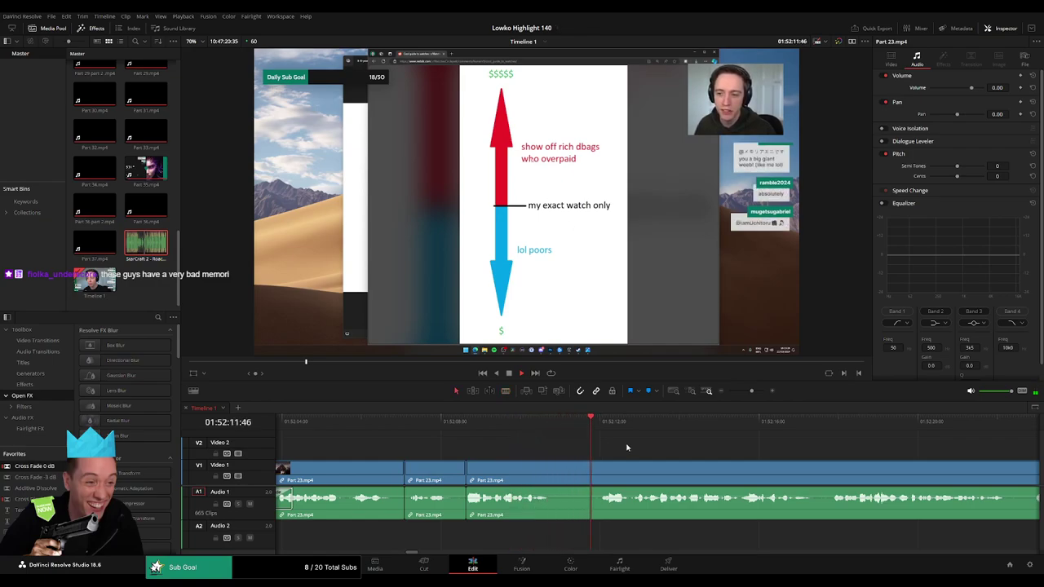
# Blade both ends of a short unwanted Part 23.mp4 piece and ripple-delete it
pyautogui.click(553, 465)
pyautogui.click(600, 464)
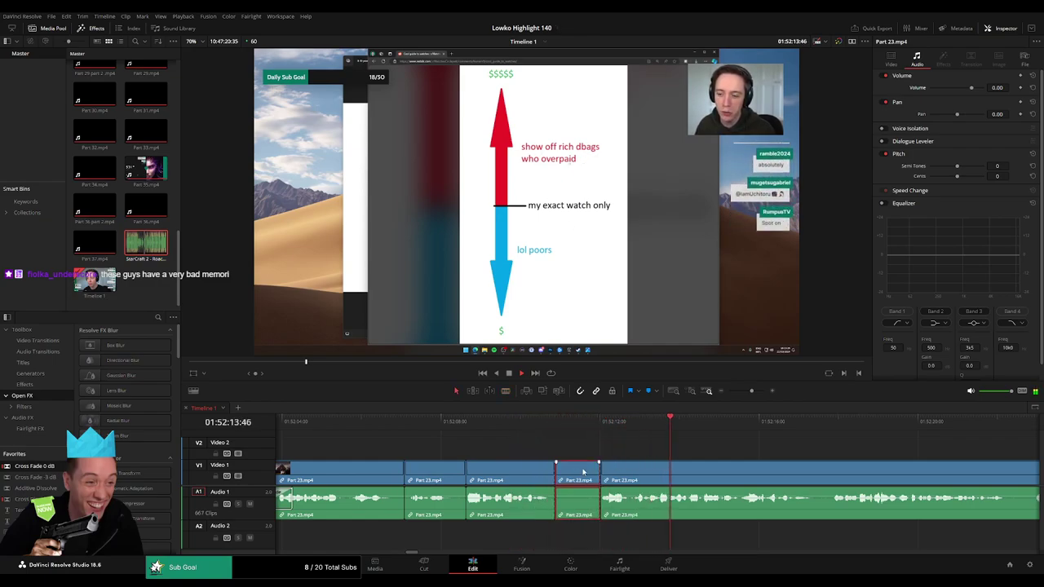
pyautogui.press('Delete')
pyautogui.hscroll(3, 704, 471)
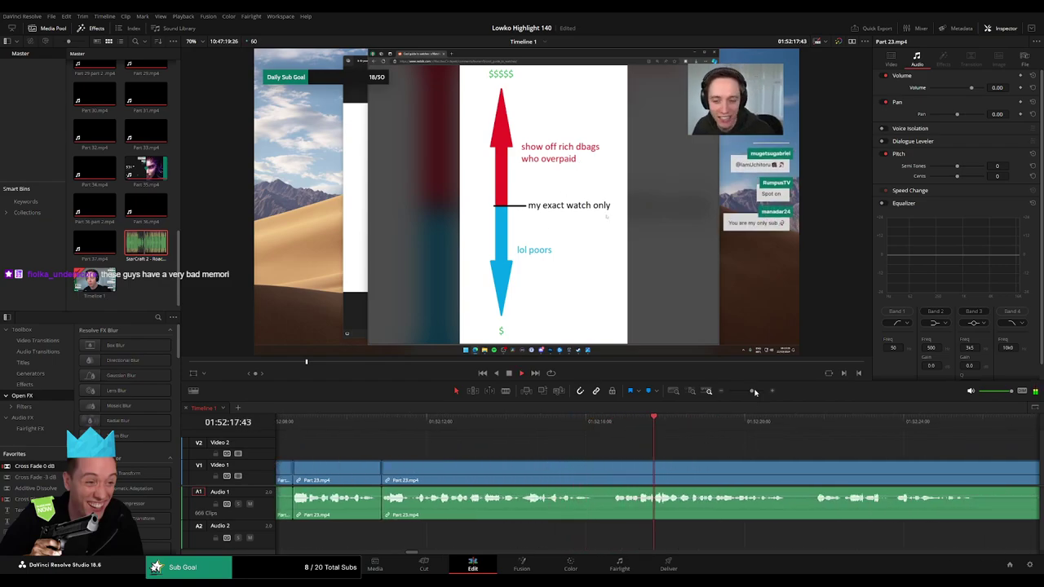
pyautogui.moveTo(754, 392); pyautogui.dragTo(748, 391)
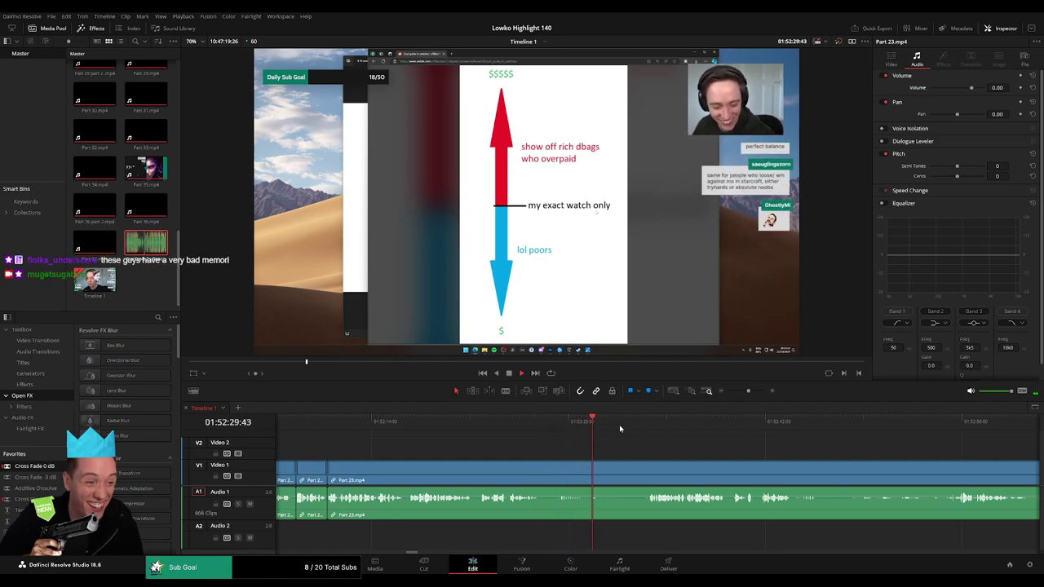
# Blade Part 23.mp4 again near 01:52:29 and ripple-delete the cut-off piece
pyautogui.press('b')
pyautogui.click(585, 477)
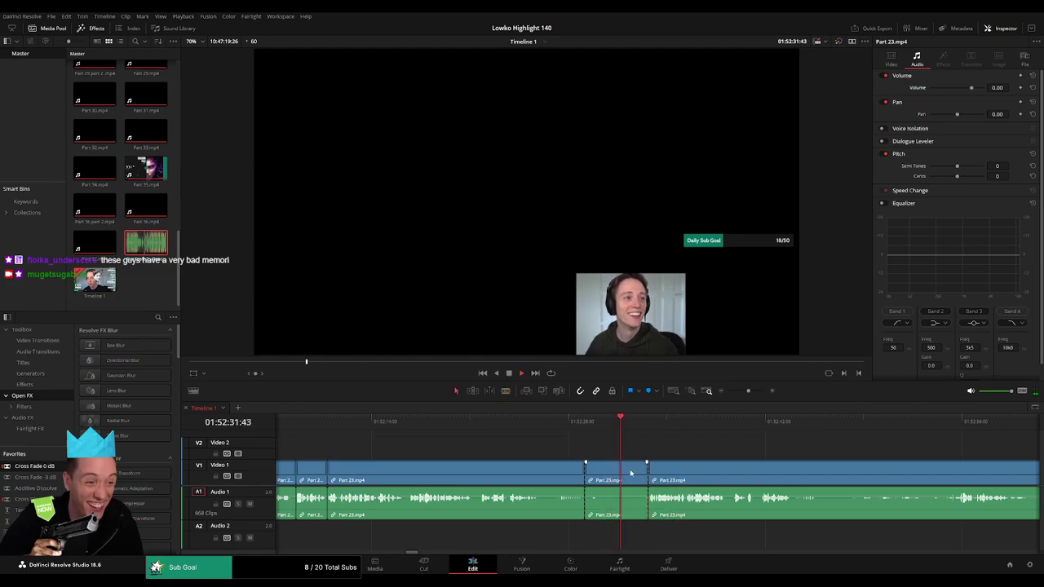
pyautogui.press('Delete')
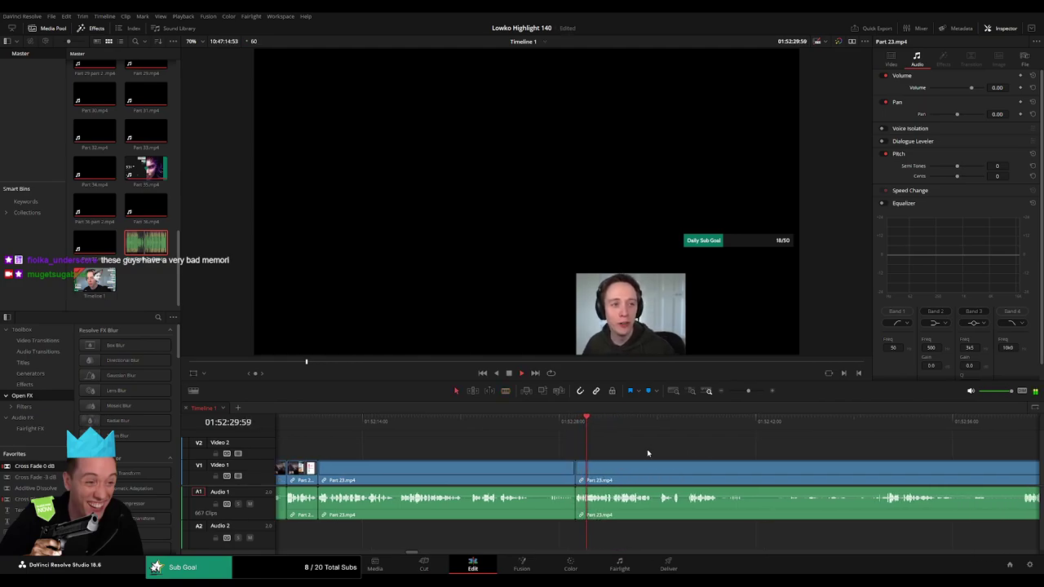
pyautogui.hscroll(5, 571, 451)
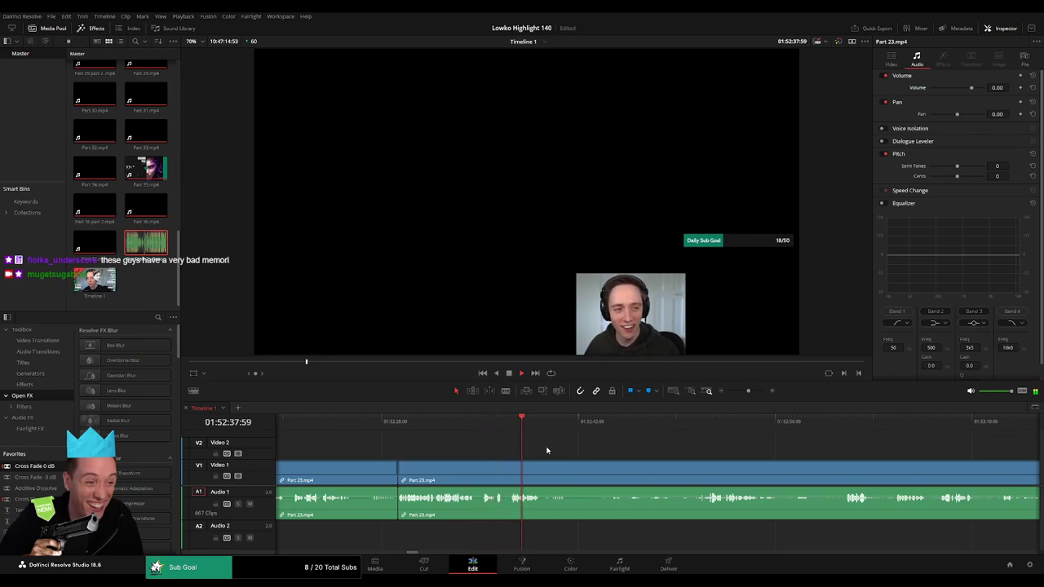
pyautogui.hscroll(2, 478, 466)
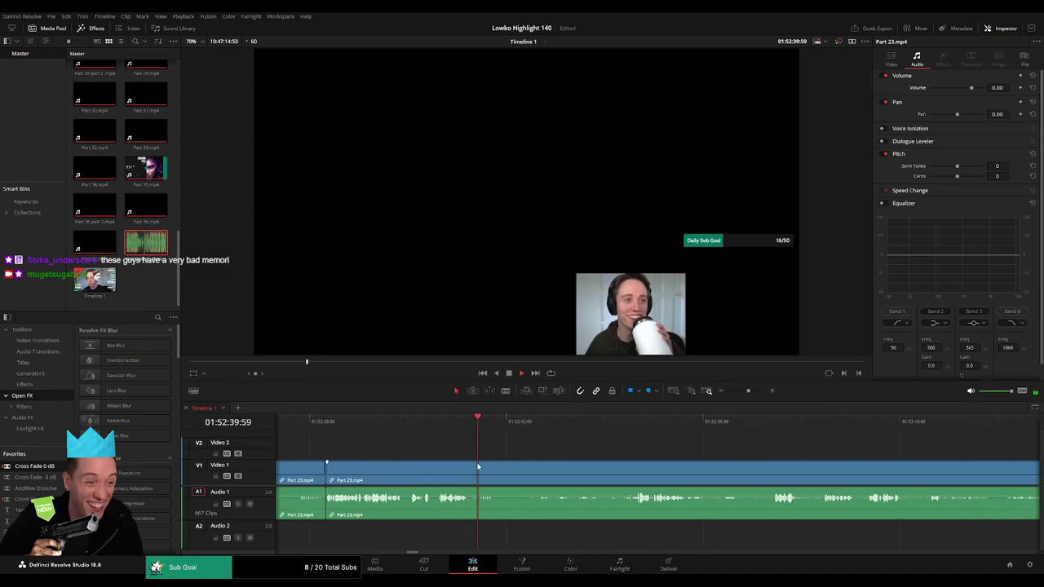
# Zoom the timeline out and ripple-delete the leftover Part 23.mp4 segment
pyautogui.click(608, 421)
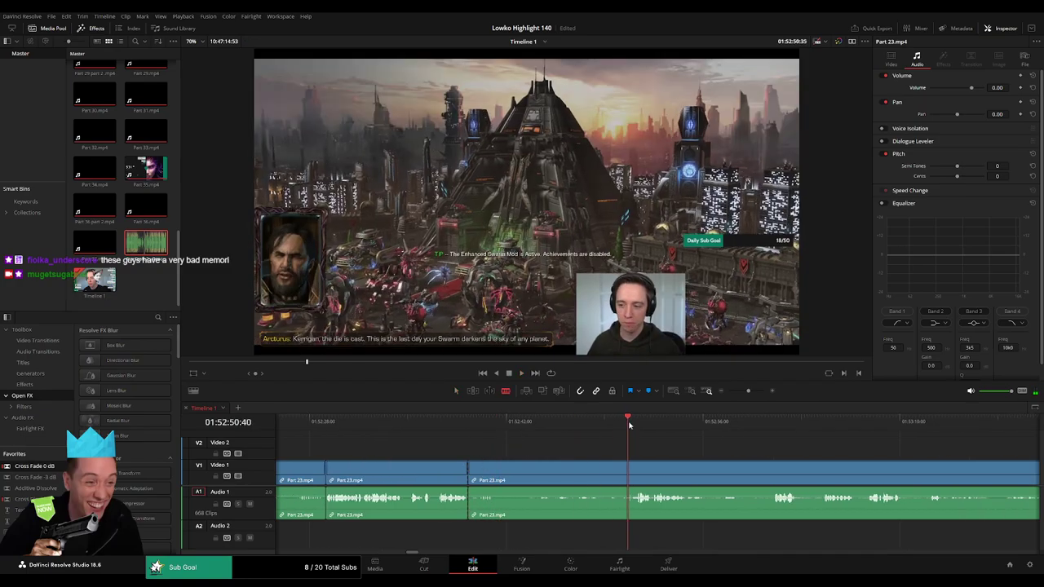
pyautogui.click(744, 393)
pyautogui.moveTo(744, 392); pyautogui.dragTo(736, 392)
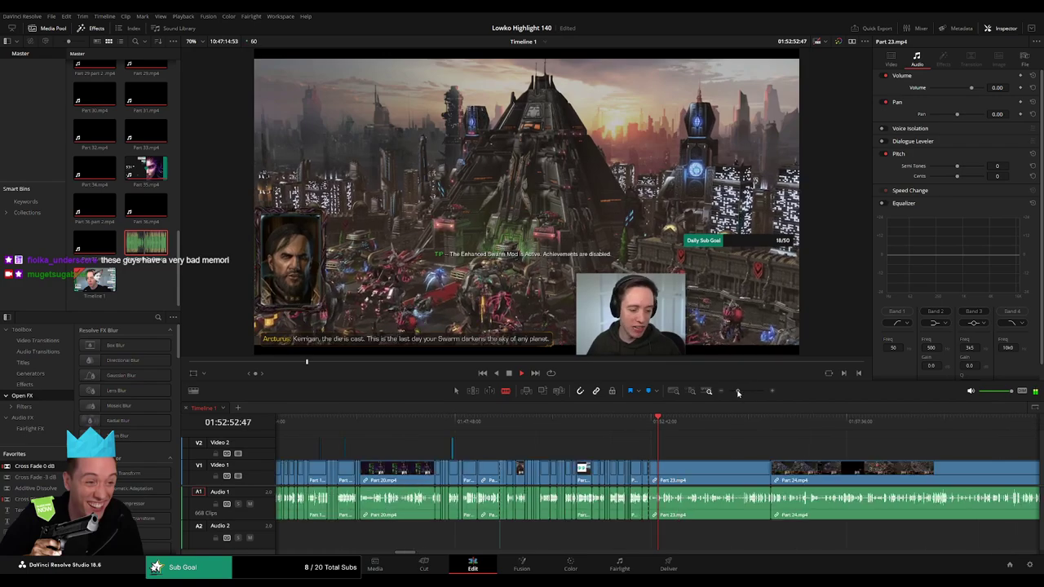
pyautogui.click(695, 483)
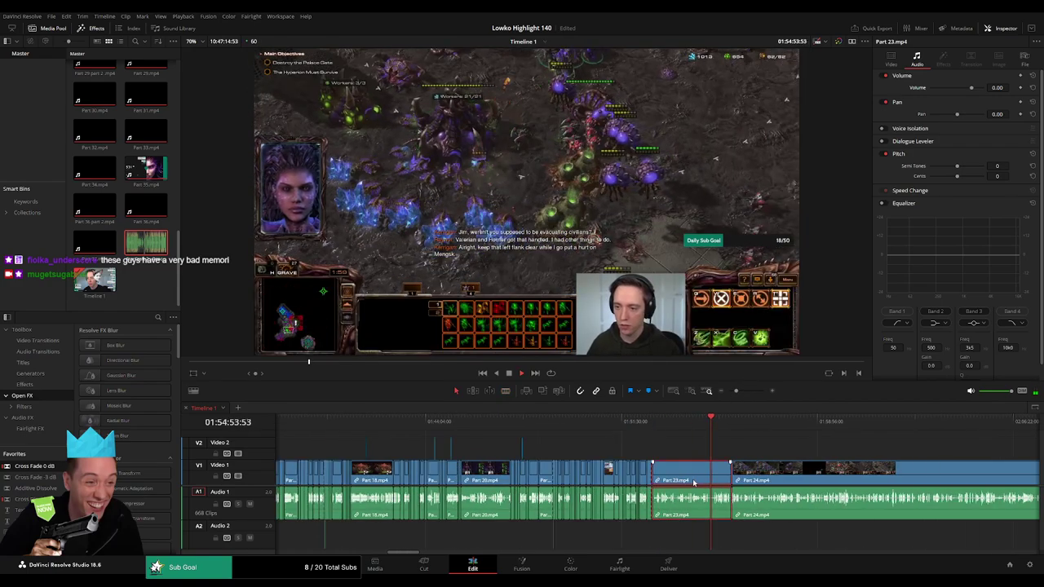
pyautogui.press('Delete')
pyautogui.hscroll(8, 467, 437)
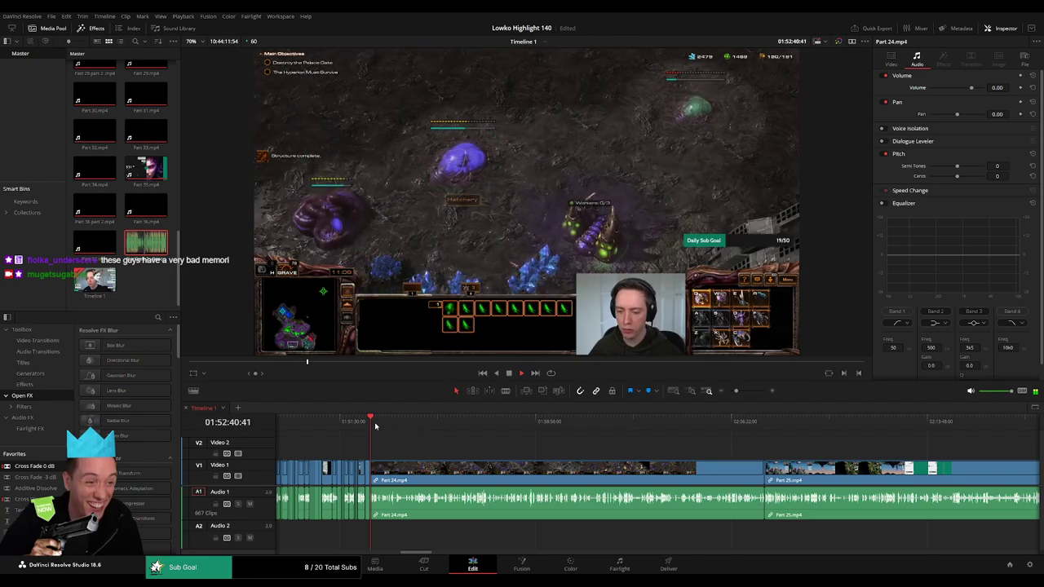
# Locate the game-menu point in Part 24.mp4 and ripple-delete the stretch before it
pyautogui.click(456, 422)
pyautogui.moveTo(455, 425); pyautogui.dragTo(596, 436)
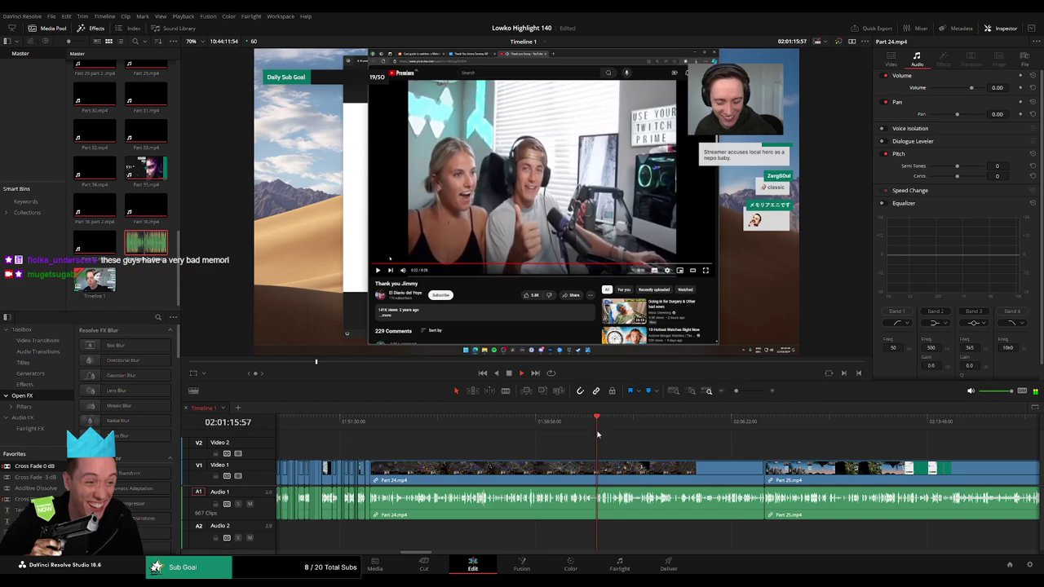
pyautogui.moveTo(596, 436); pyautogui.dragTo(581, 424)
pyautogui.press('space')
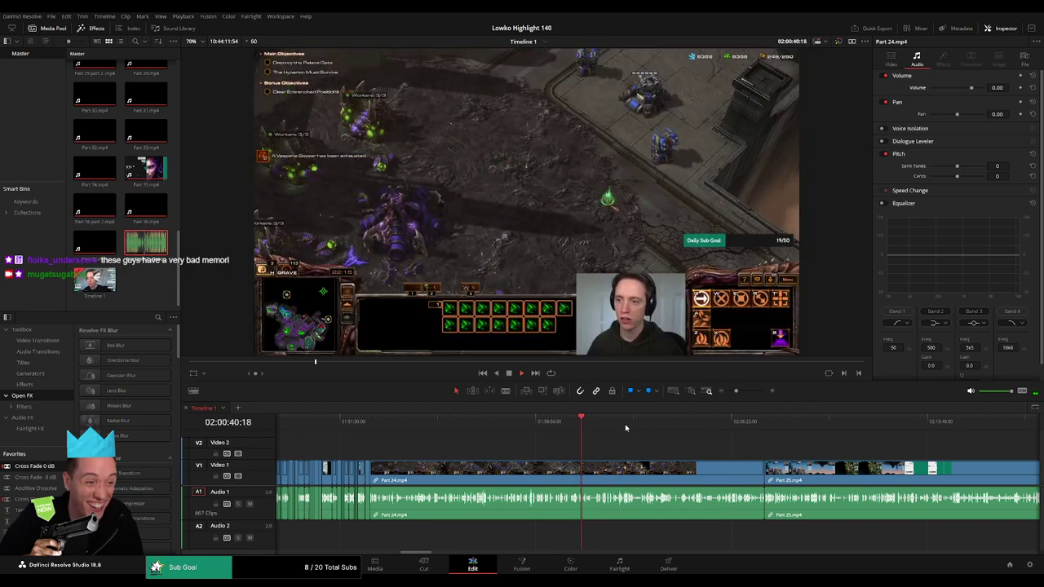
pyautogui.moveTo(737, 390); pyautogui.dragTo(745, 393)
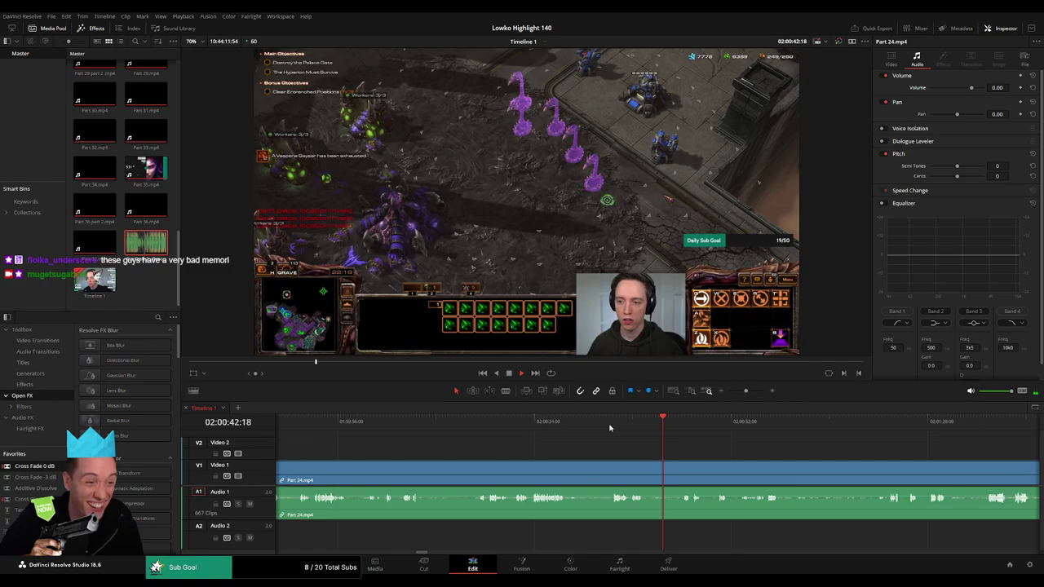
pyautogui.hotkey('shift', 'Left')
pyautogui.hotkey('shift', 'Left')
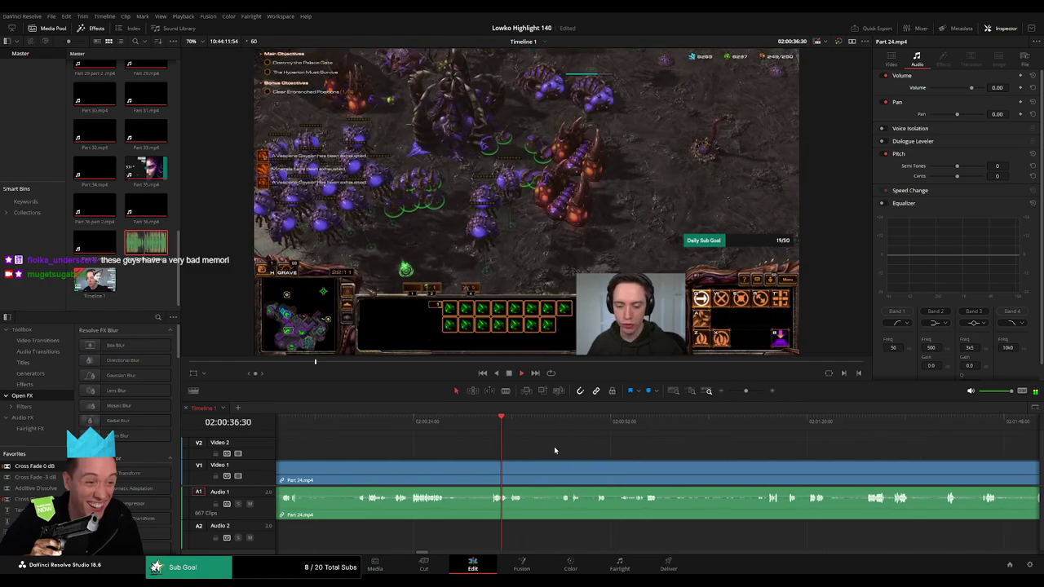
pyautogui.click(559, 428)
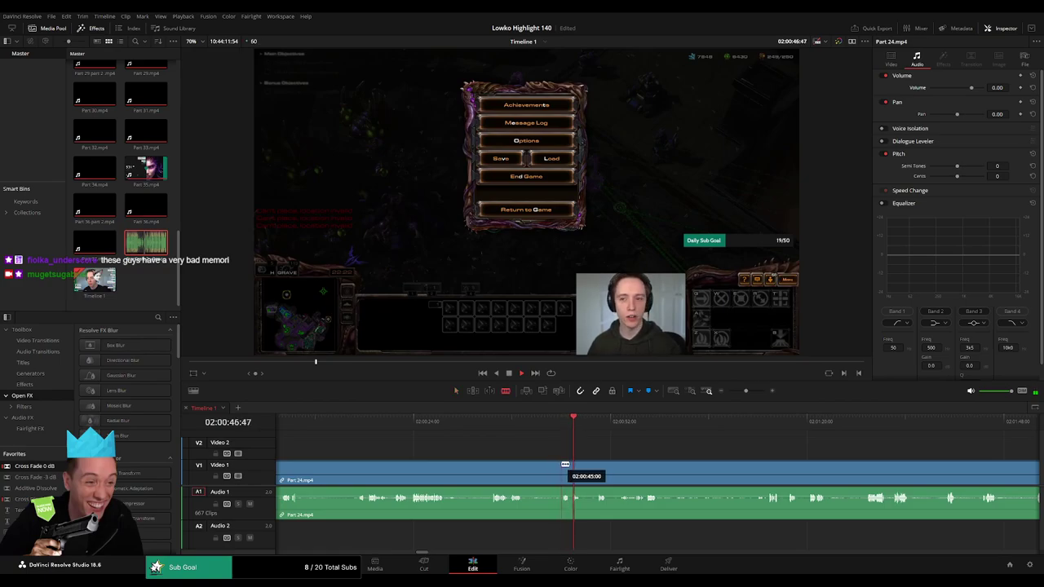
pyautogui.press('Delete')
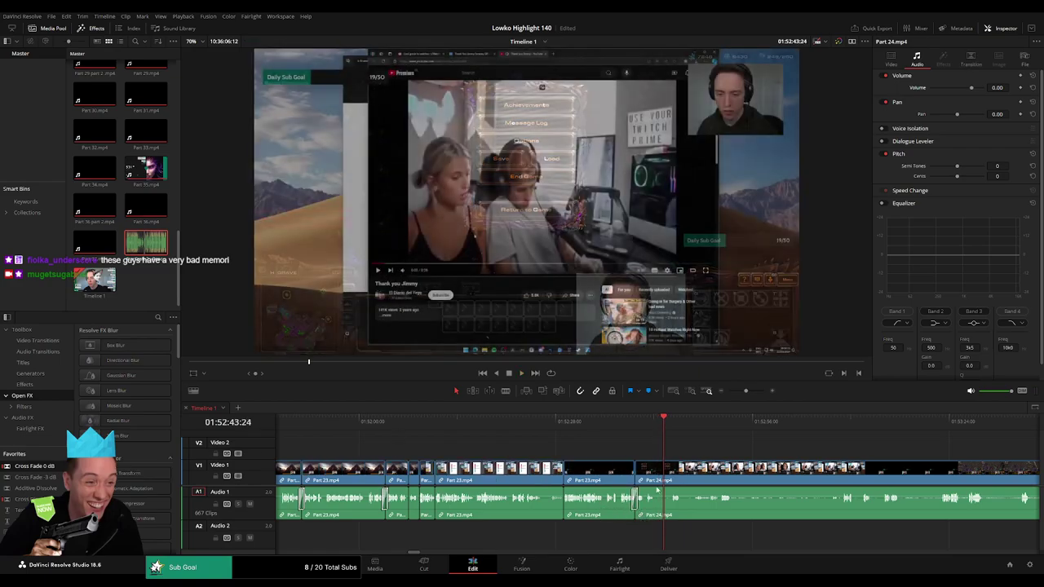
# Scrub and replay the Part 23–Part 24 join near 01:52:40 to check it
pyautogui.hscroll(3, 553, 452)
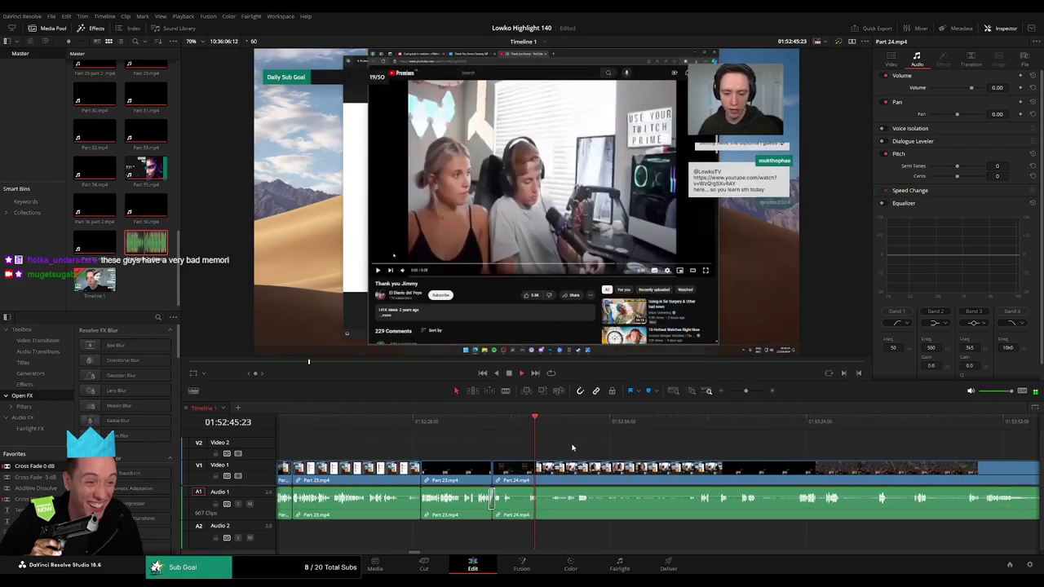
pyautogui.moveTo(547, 425); pyautogui.dragTo(554, 425)
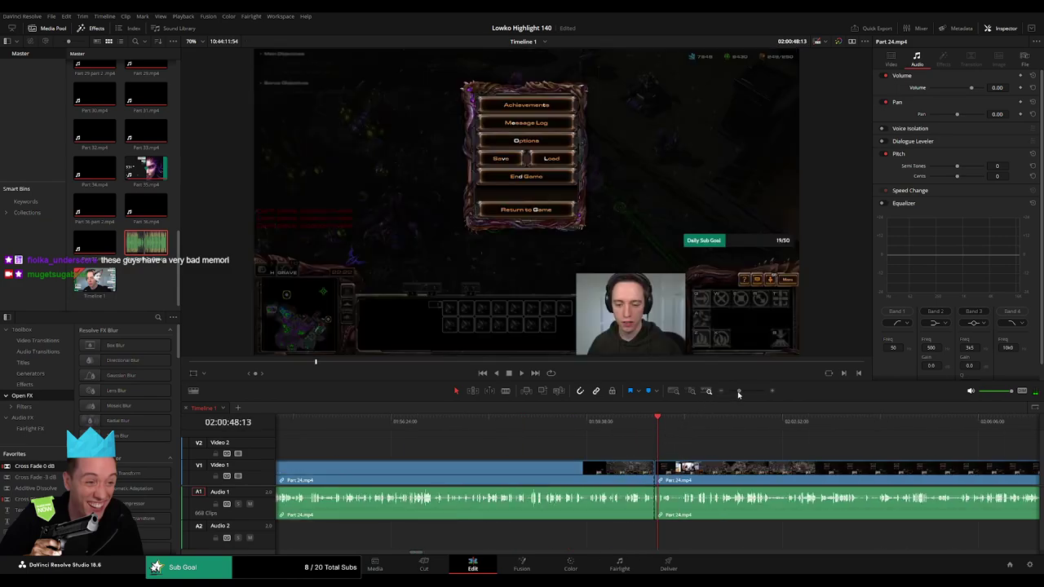
pyautogui.click(540, 421)
pyautogui.click(569, 422)
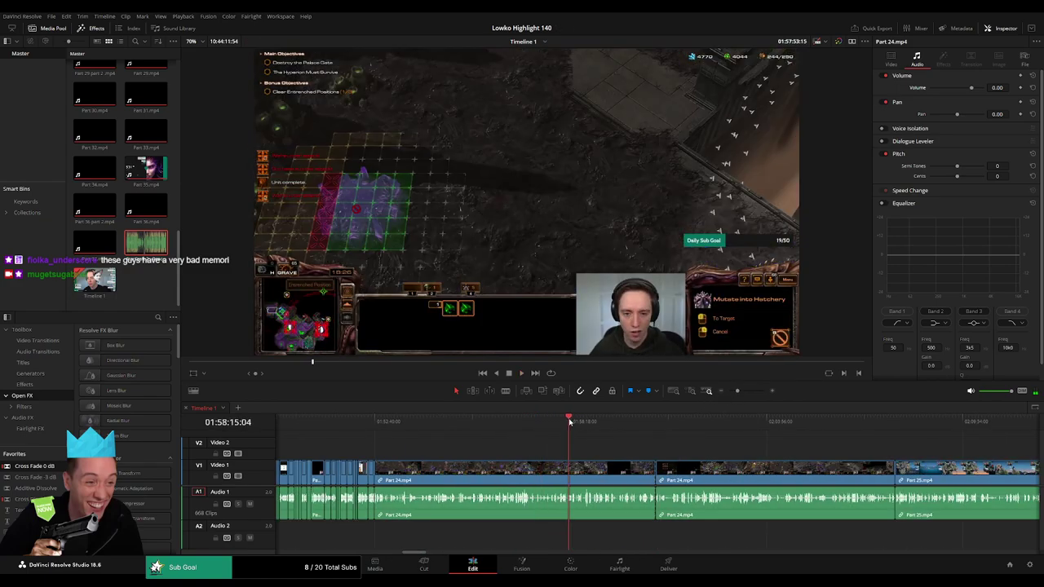
pyautogui.moveTo(737, 391); pyautogui.dragTo(777, 424)
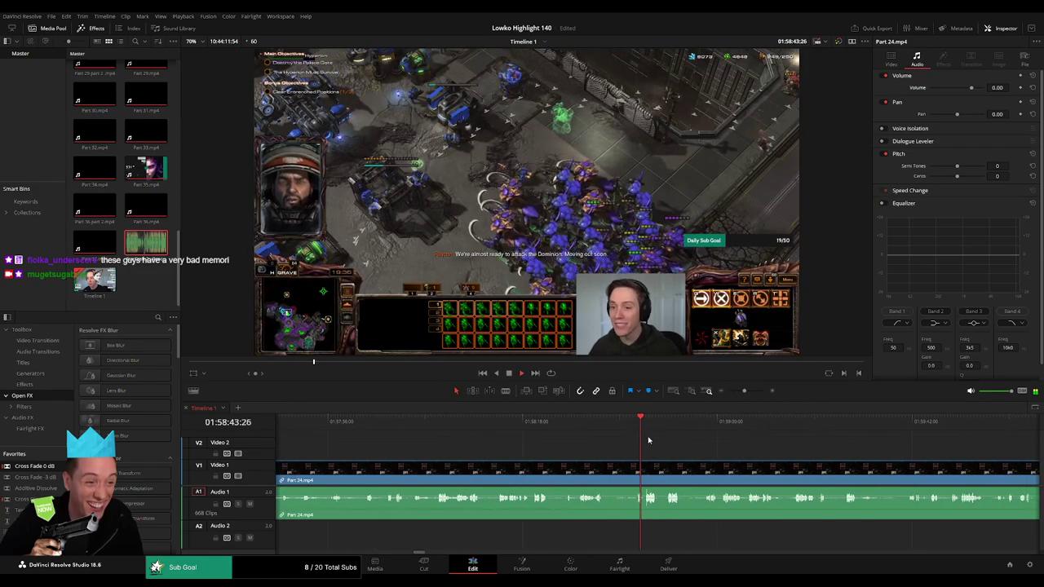
pyautogui.click(584, 434)
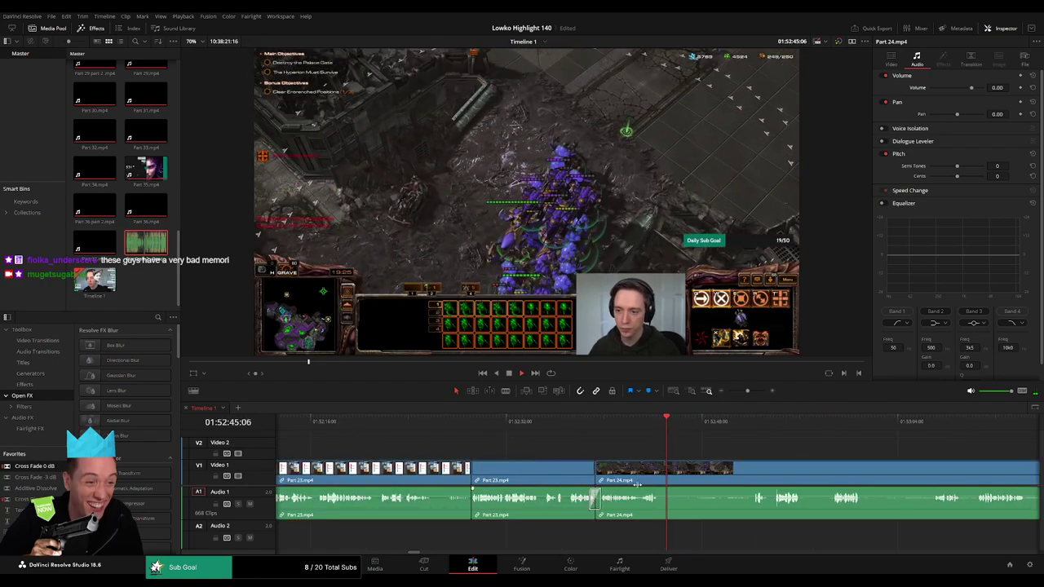
# Trim the Part 24.mp4 edit point later and ripple-delete the short leftover piece
pyautogui.click(586, 443)
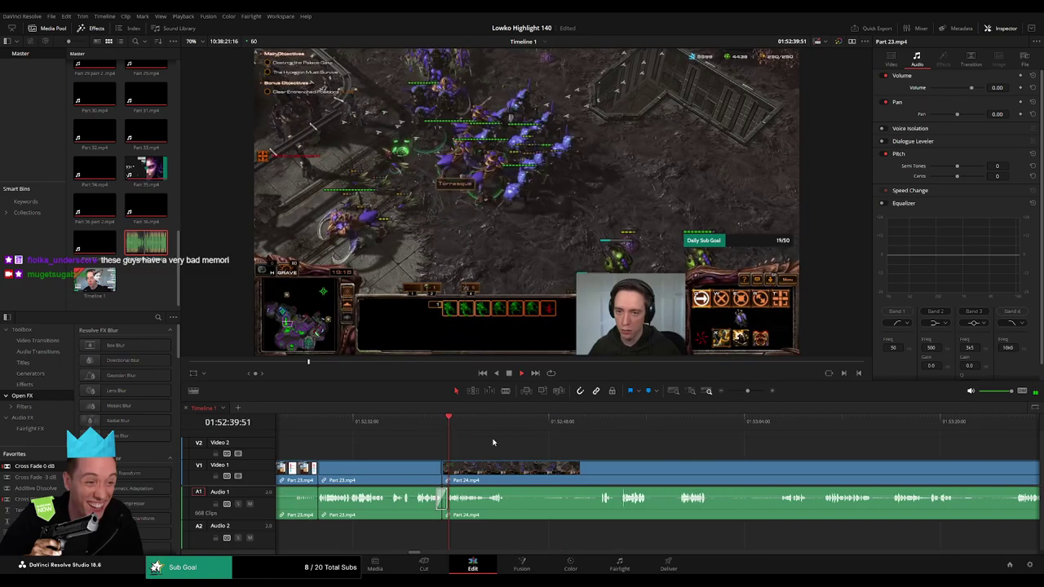
pyautogui.moveTo(493, 442); pyautogui.dragTo(575, 425)
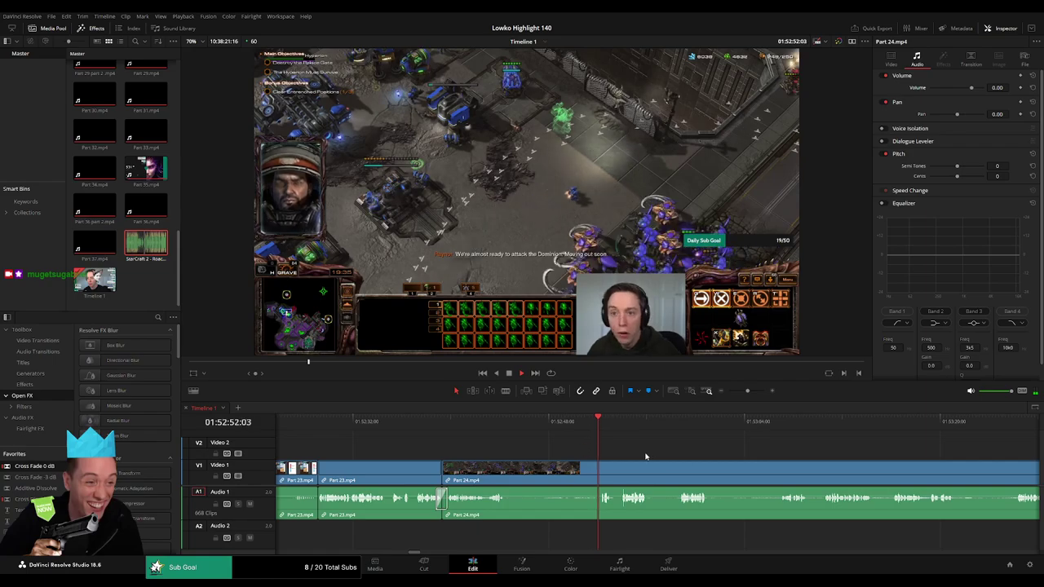
pyautogui.hscroll(2, 645, 457)
pyautogui.moveTo(424, 471); pyautogui.dragTo(461, 472)
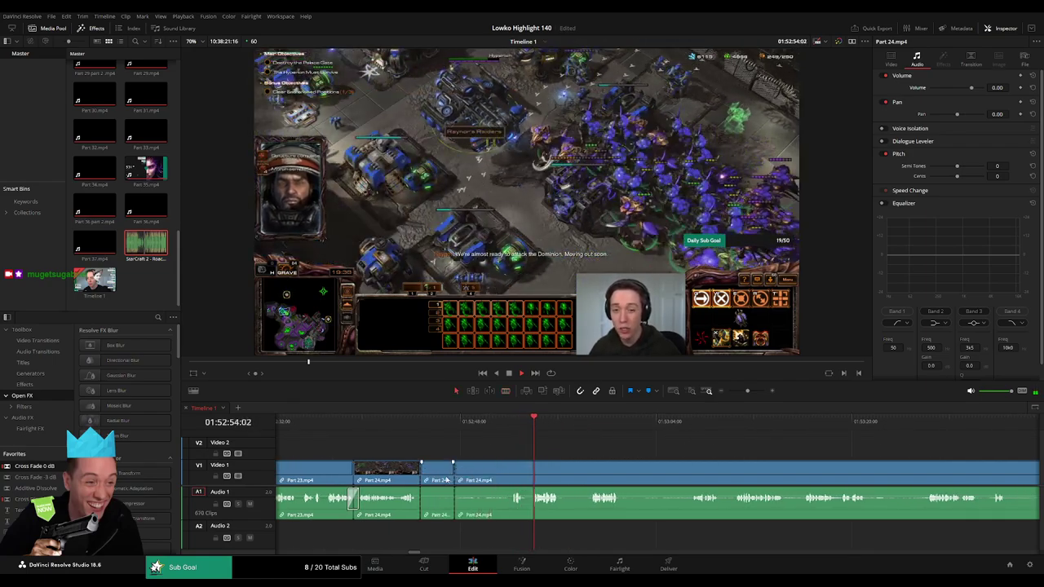
pyautogui.press('Delete')
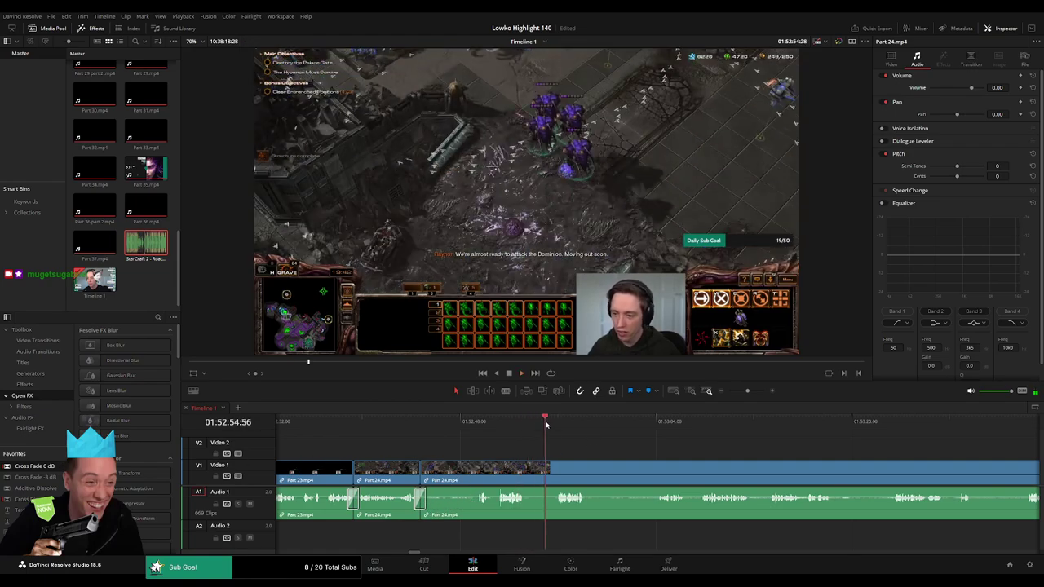
# Ripple-delete a stretch of Part 24 gameplay around 01:52:53 and play back the edit
pyautogui.hscroll(3, 571, 446)
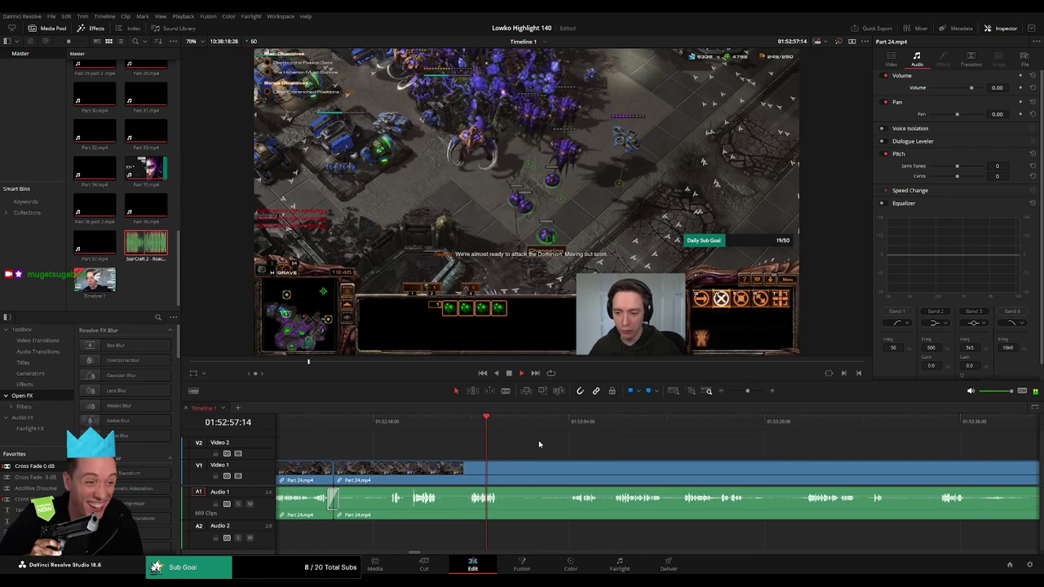
pyautogui.moveTo(504, 425); pyautogui.dragTo(567, 430)
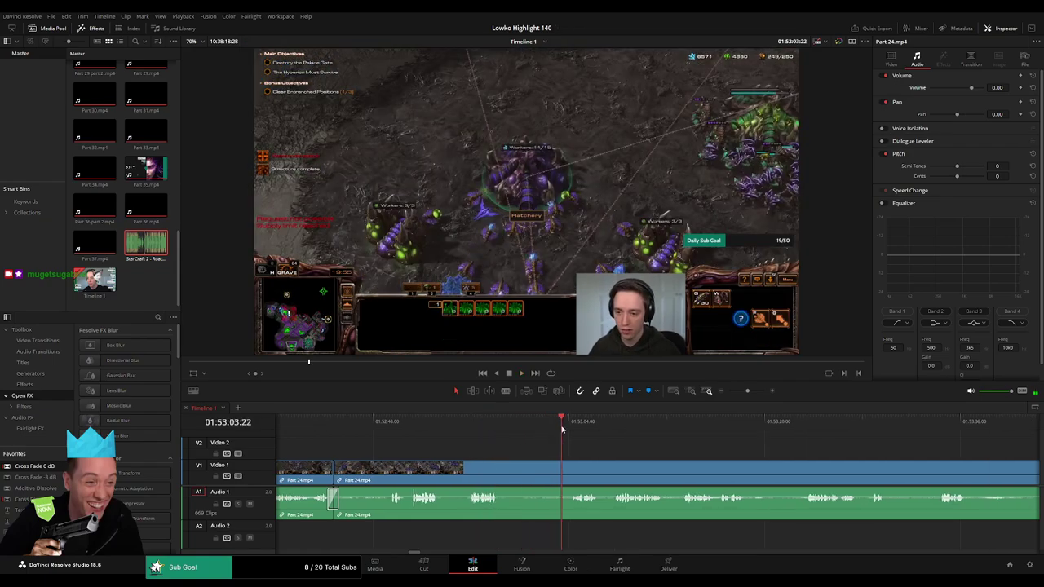
pyautogui.click(439, 437)
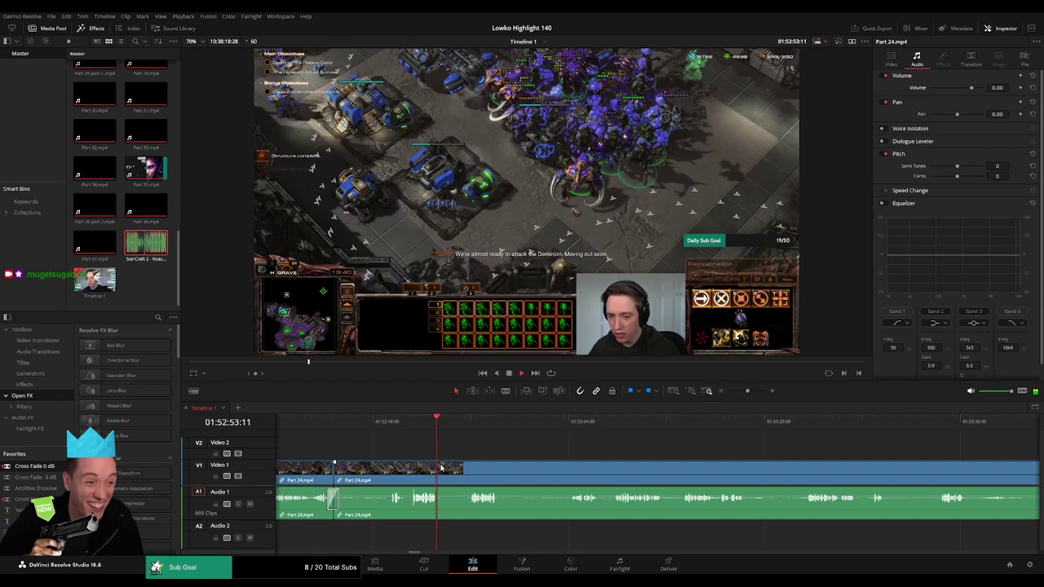
pyautogui.moveTo(446, 475); pyautogui.dragTo(572, 472)
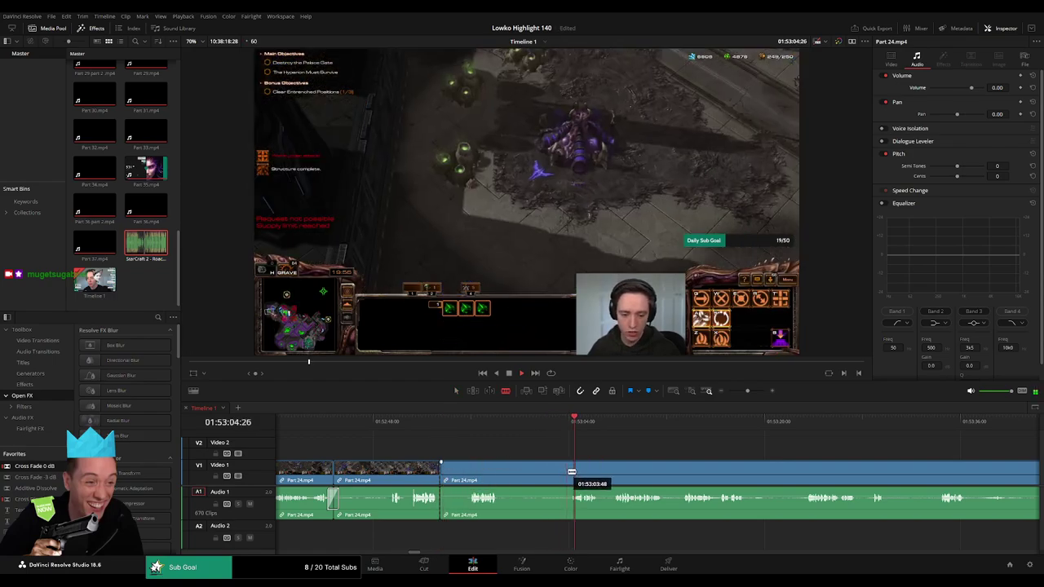
pyautogui.press('Delete')
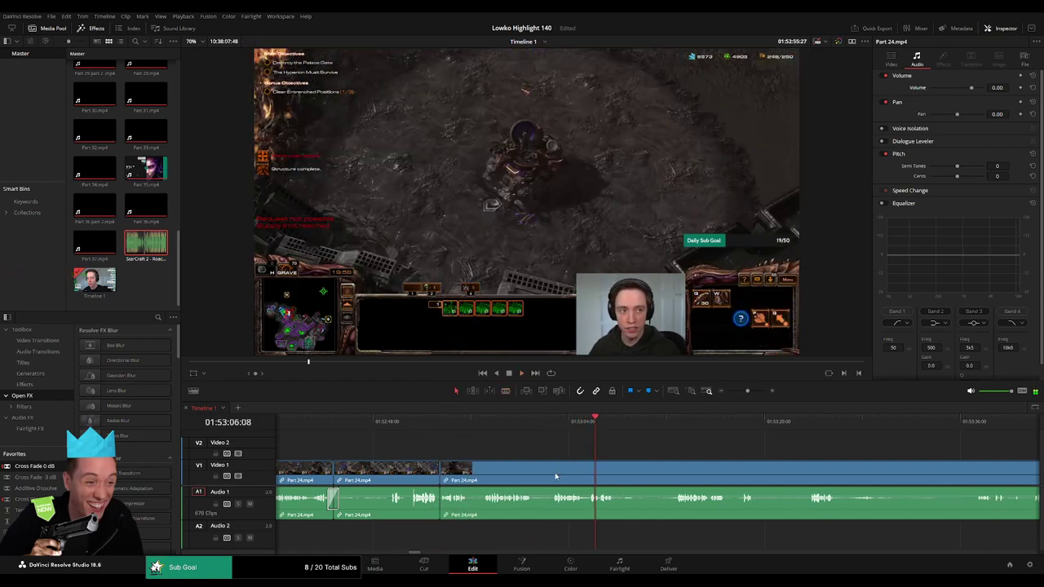
pyautogui.click(450, 422)
pyautogui.press('space')
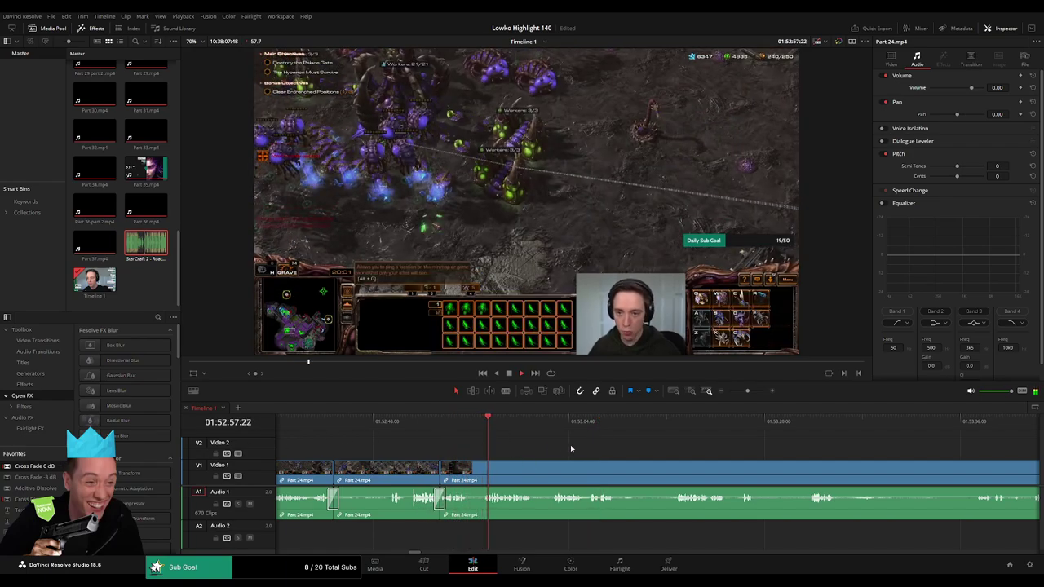
# Split Part 24.mp4 and ripple-delete the segment between the two cuts
pyautogui.hscroll(3, 526, 443)
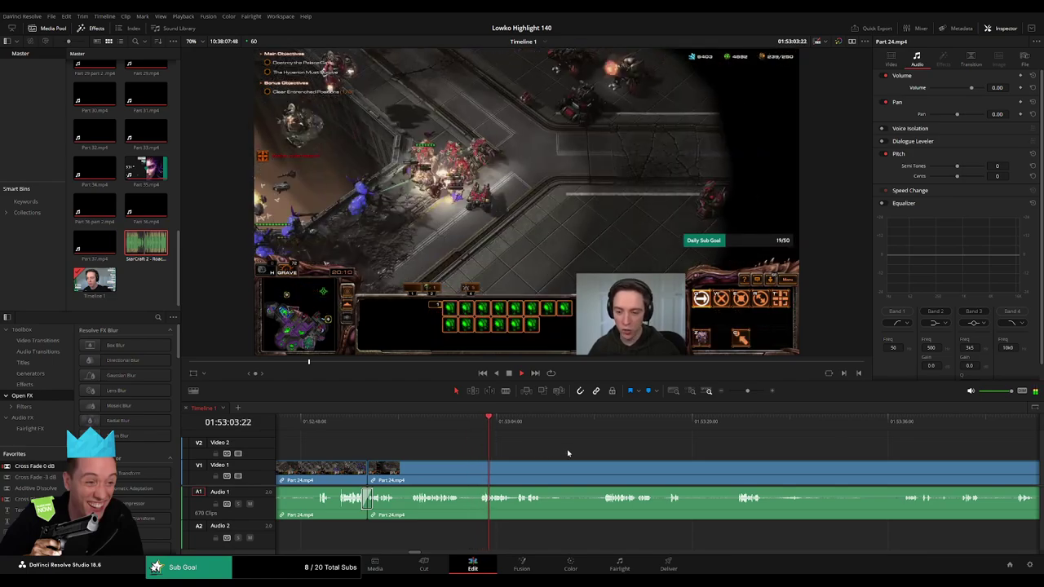
pyautogui.hscroll(2, 523, 451)
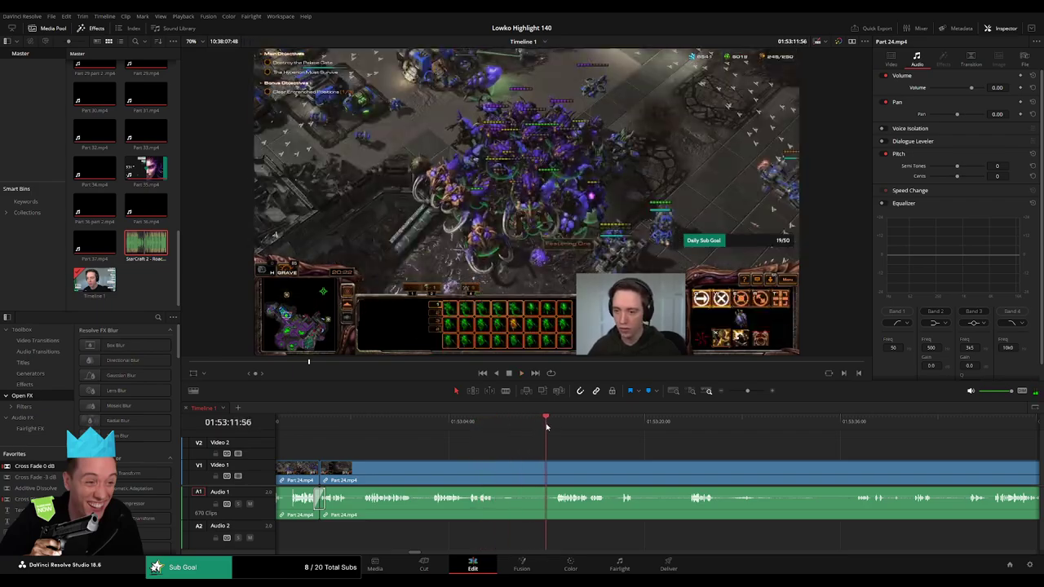
pyautogui.click(497, 473)
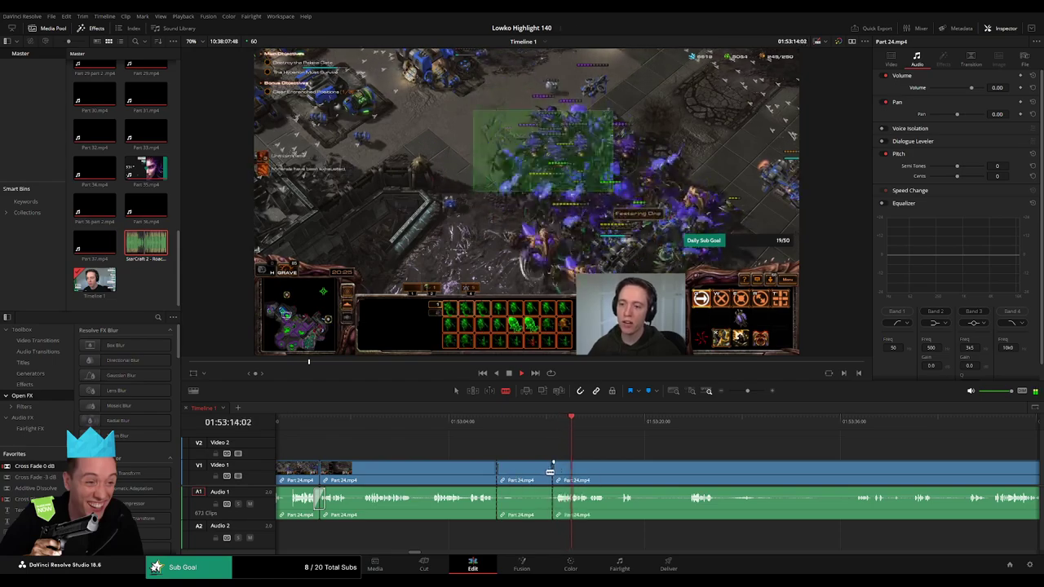
pyautogui.press('a')
pyautogui.click(546, 473)
pyautogui.press('Delete')
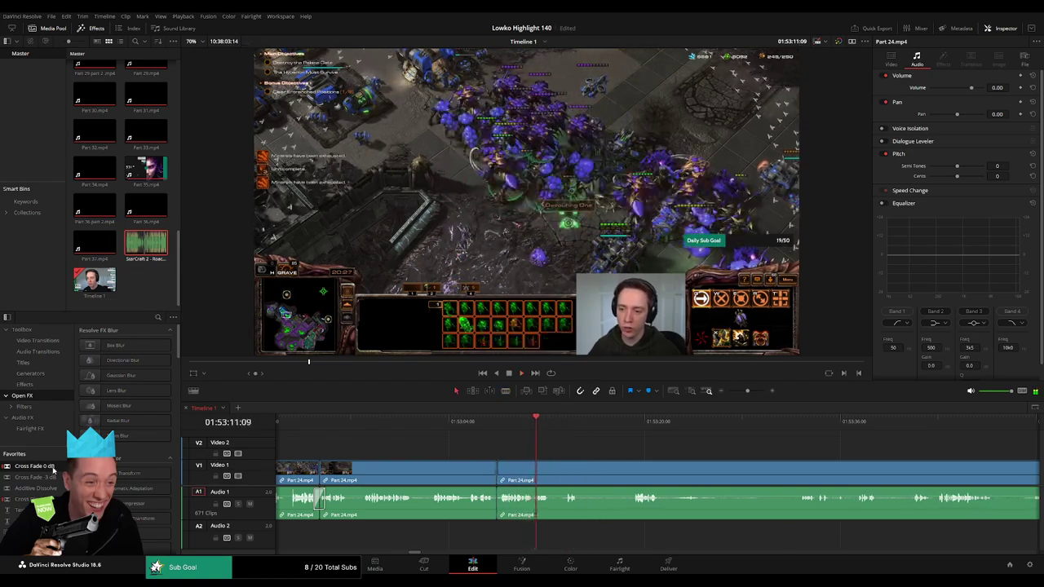
pyautogui.press('space')
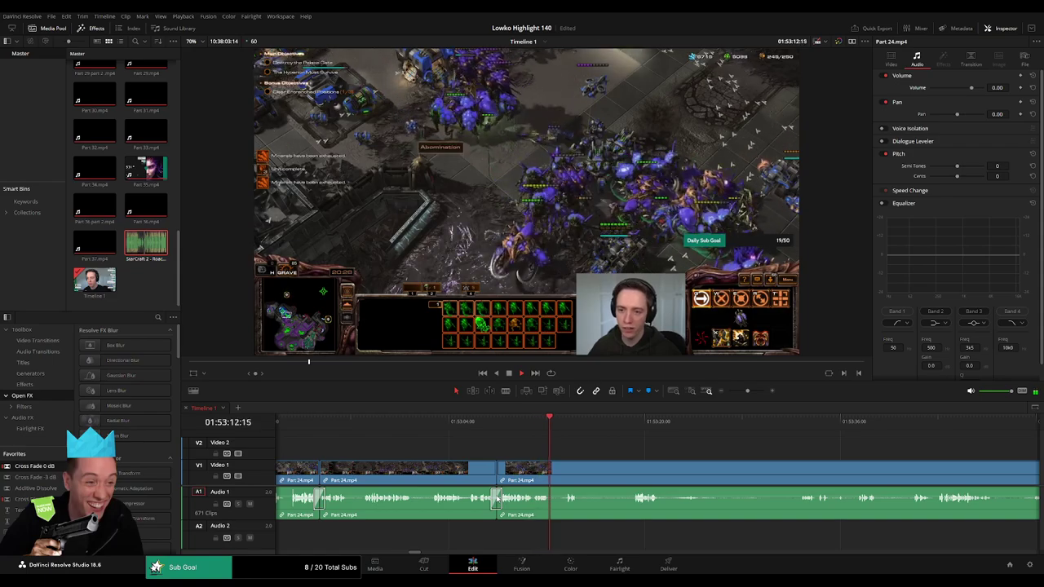
# Blade out another dull Part 24.mp4 stretch near 01:53:20 and ripple-delete it
pyautogui.hscroll(3, 414, 427)
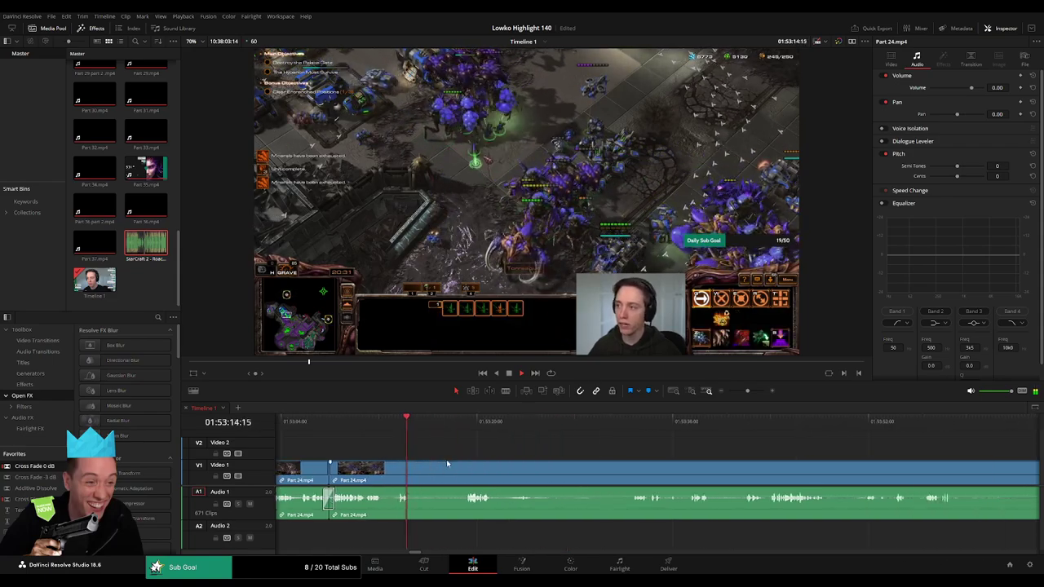
pyautogui.press('b')
pyautogui.click(412, 472)
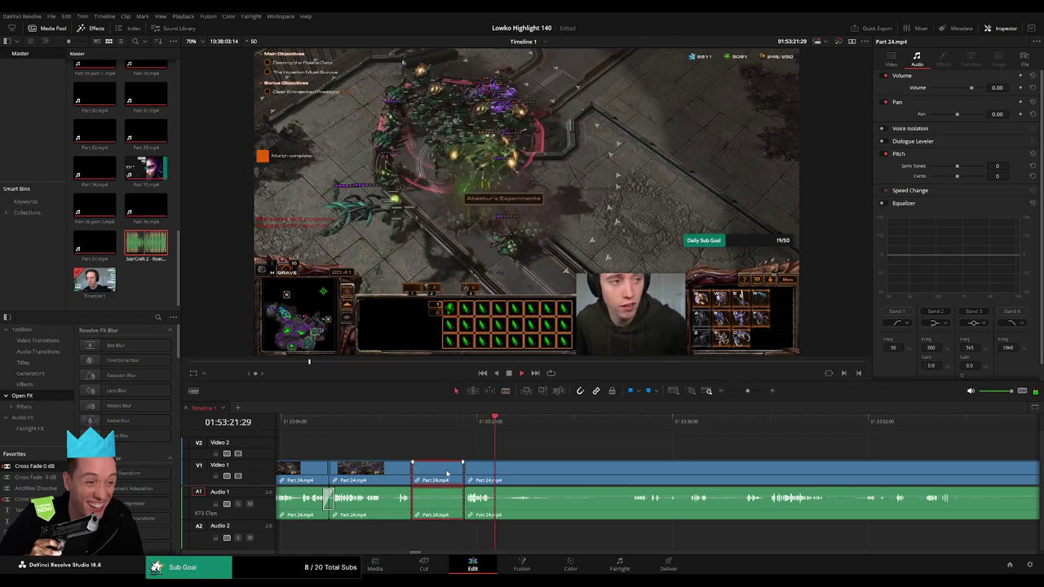
pyautogui.press('a')
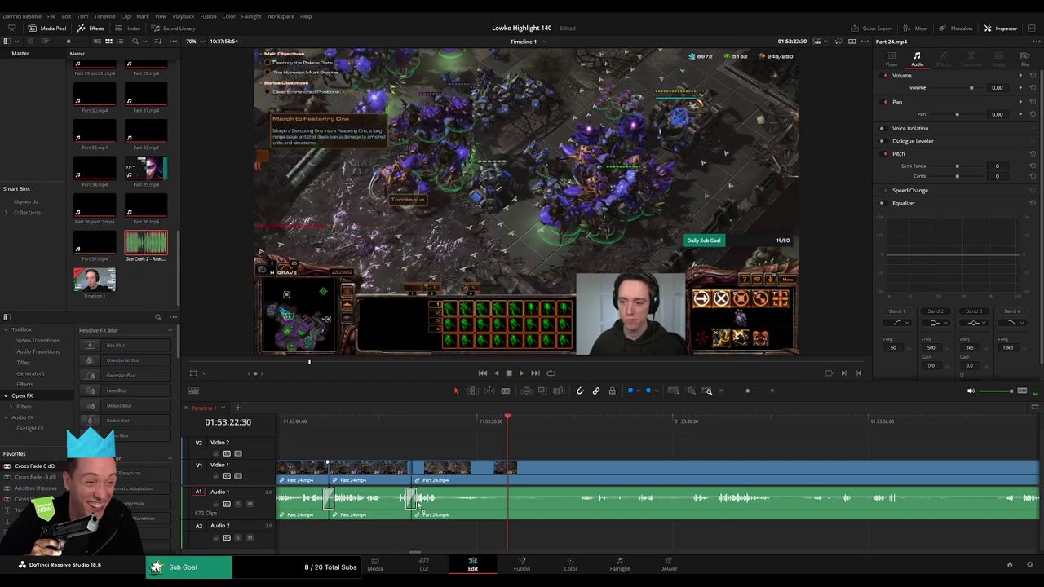
pyautogui.press('b')
pyautogui.click(447, 473)
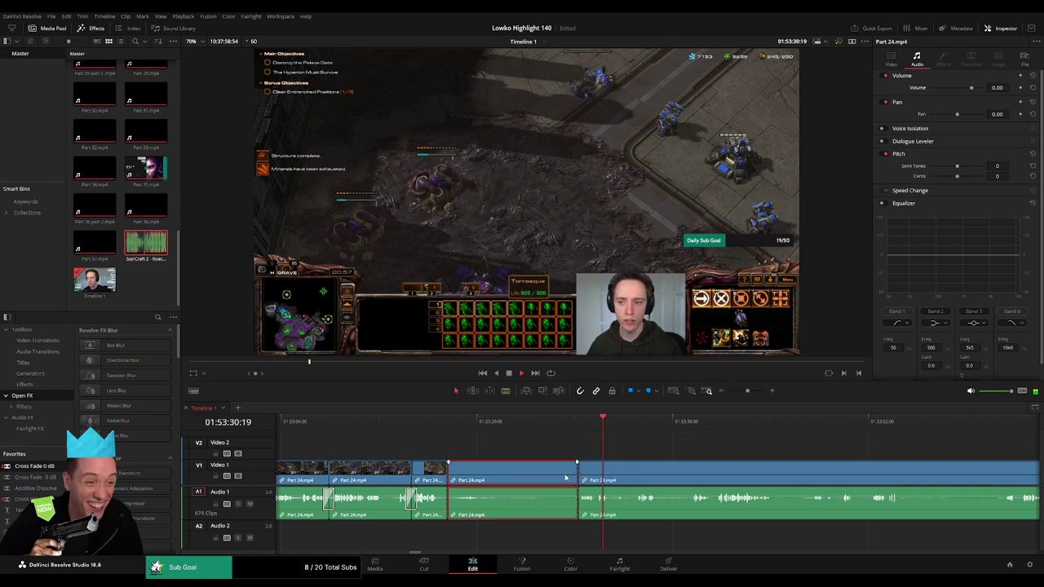
pyautogui.press('BackSpace')
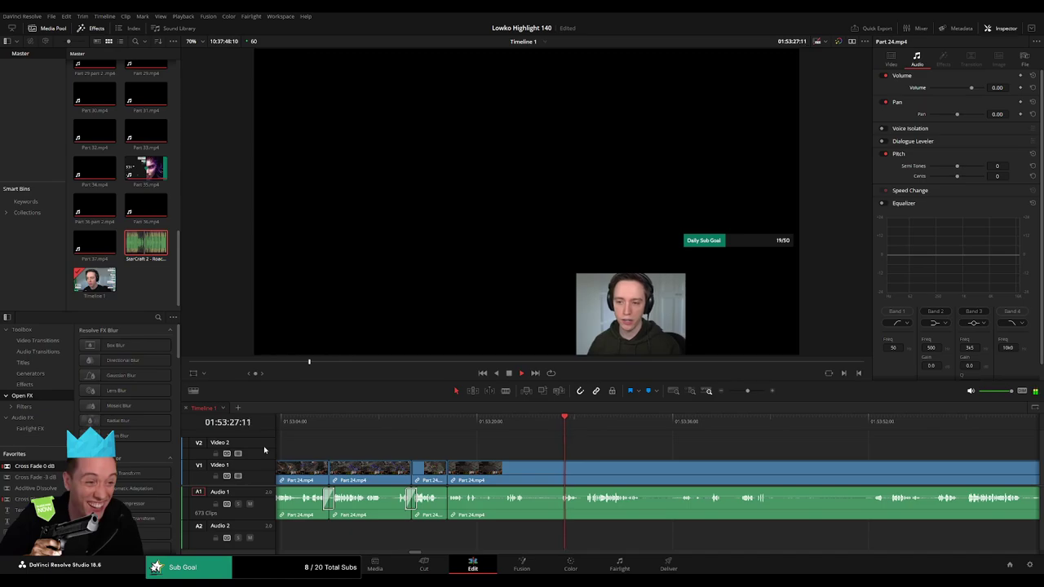
# Review from around 01:53:18 and split the Part 24.mp4 clip at the cut point
pyautogui.click(453, 427)
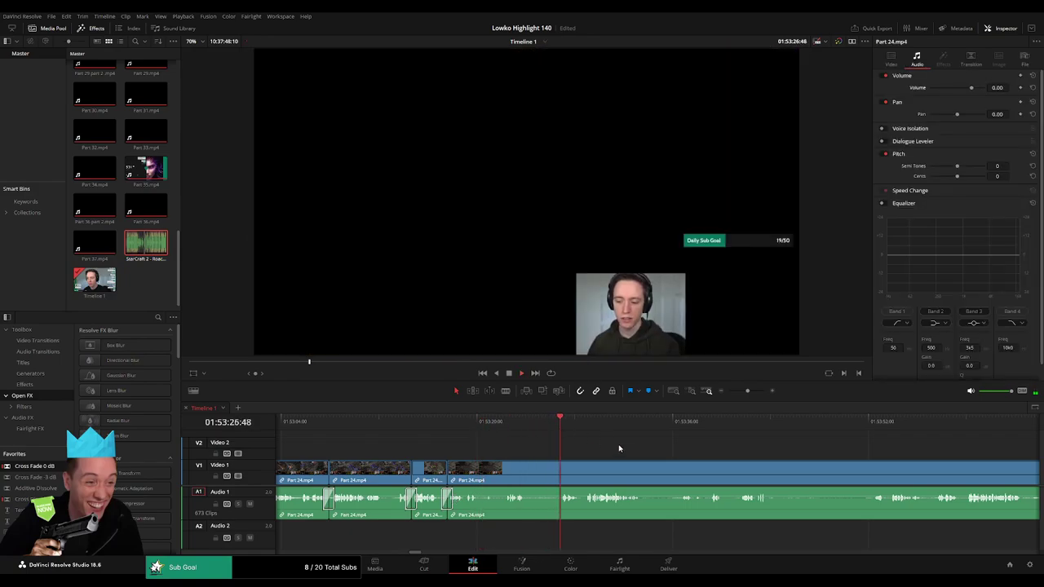
pyautogui.hscroll(2, 492, 448)
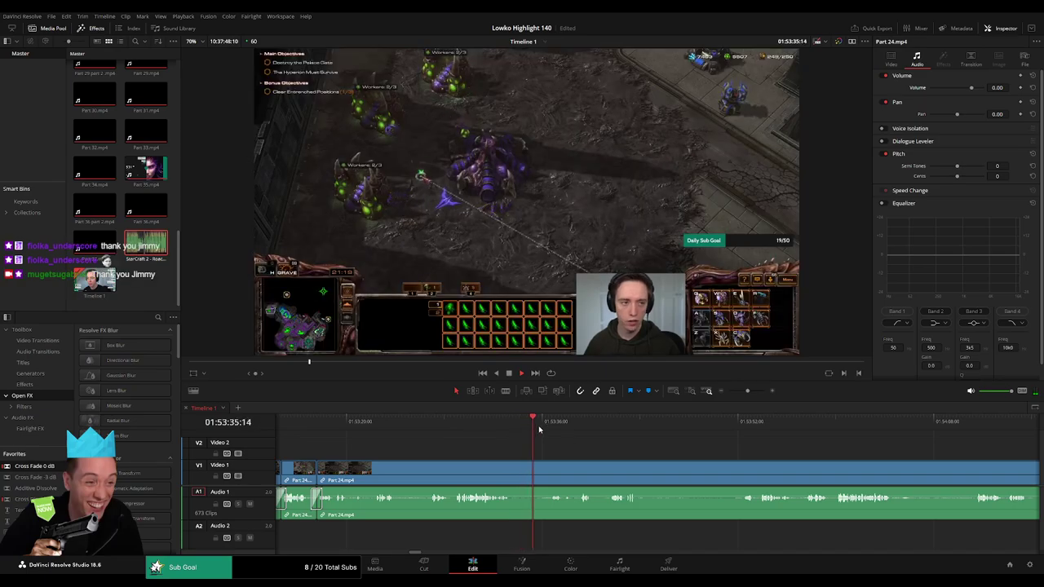
pyautogui.press('b')
pyautogui.click(511, 470)
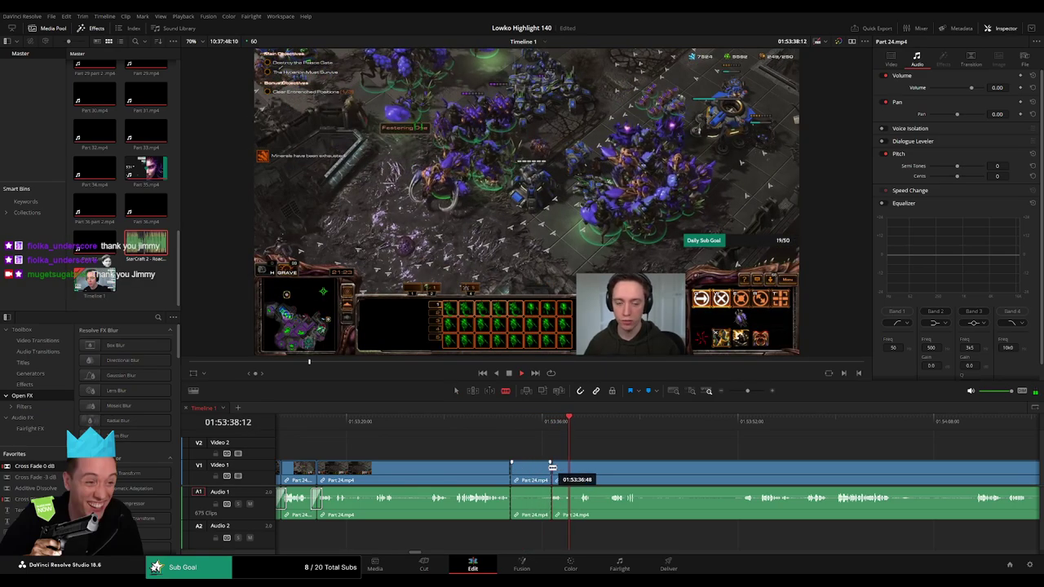
pyautogui.press('a')
pyautogui.click(530, 421)
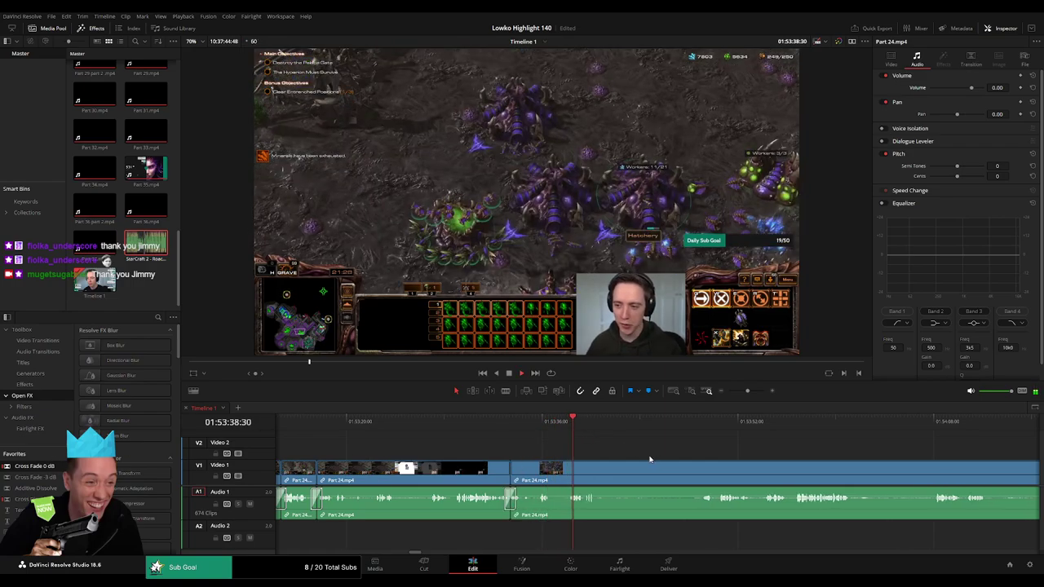
# Split where the dull section begins and ripple-delete the long stretch up to about 01:54:08
pyautogui.hscroll(3, 540, 451)
pyautogui.press('l')
pyautogui.press('l')
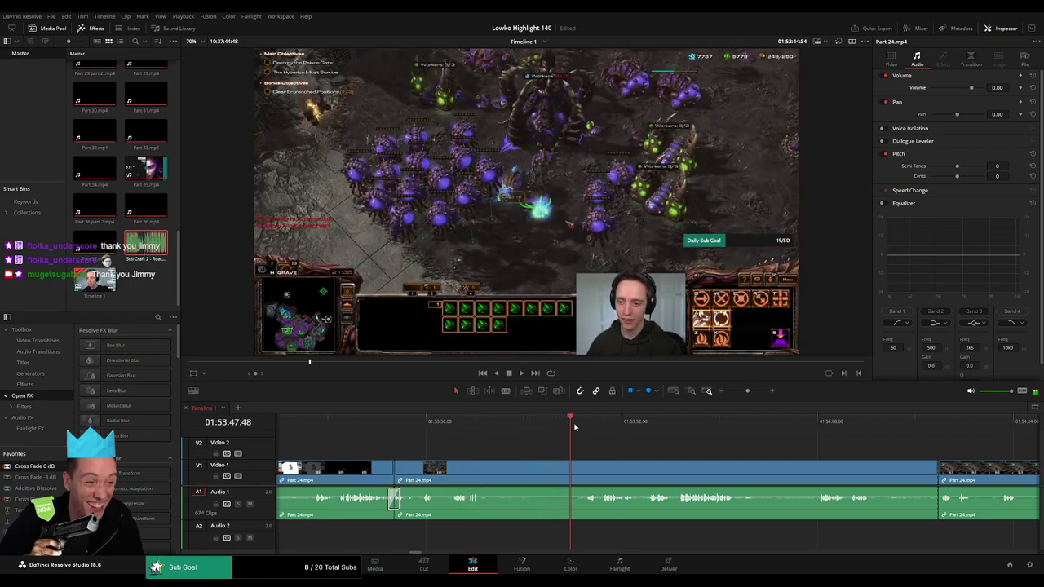
pyautogui.press('b')
pyautogui.click(482, 471)
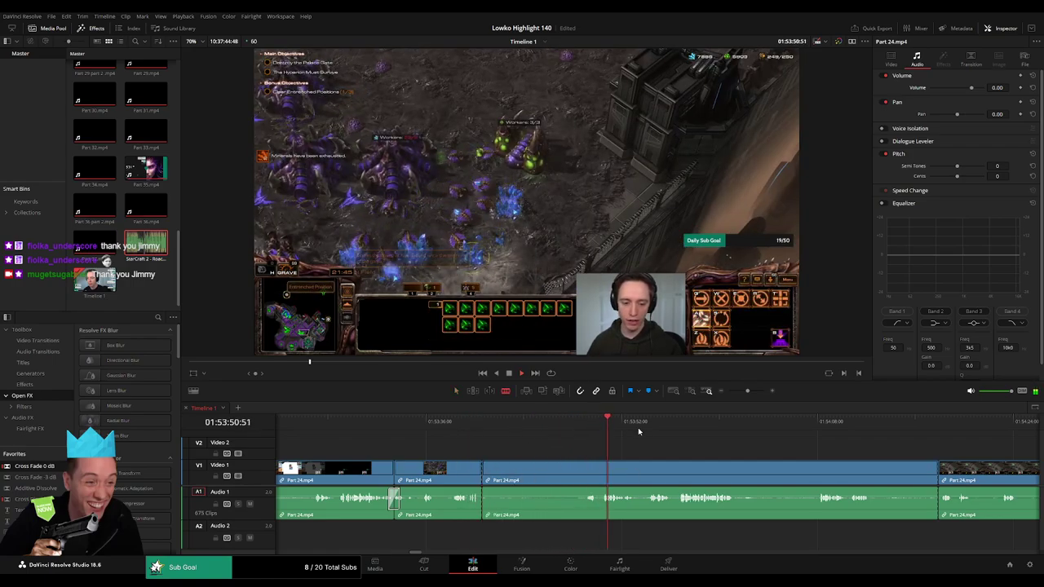
pyautogui.hscroll(3, 556, 431)
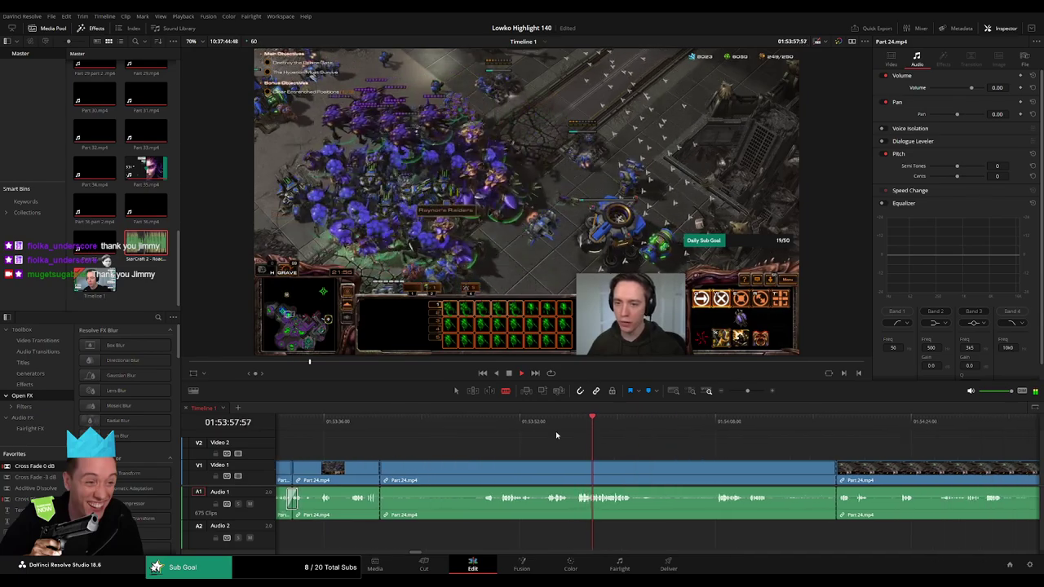
pyautogui.click(722, 430)
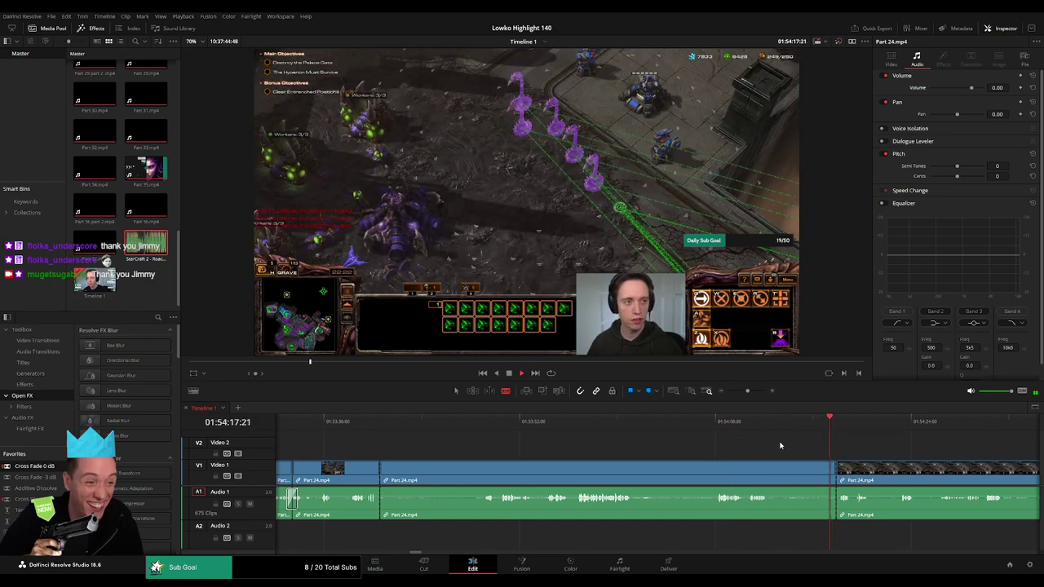
pyautogui.click(686, 483)
pyautogui.press('Delete')
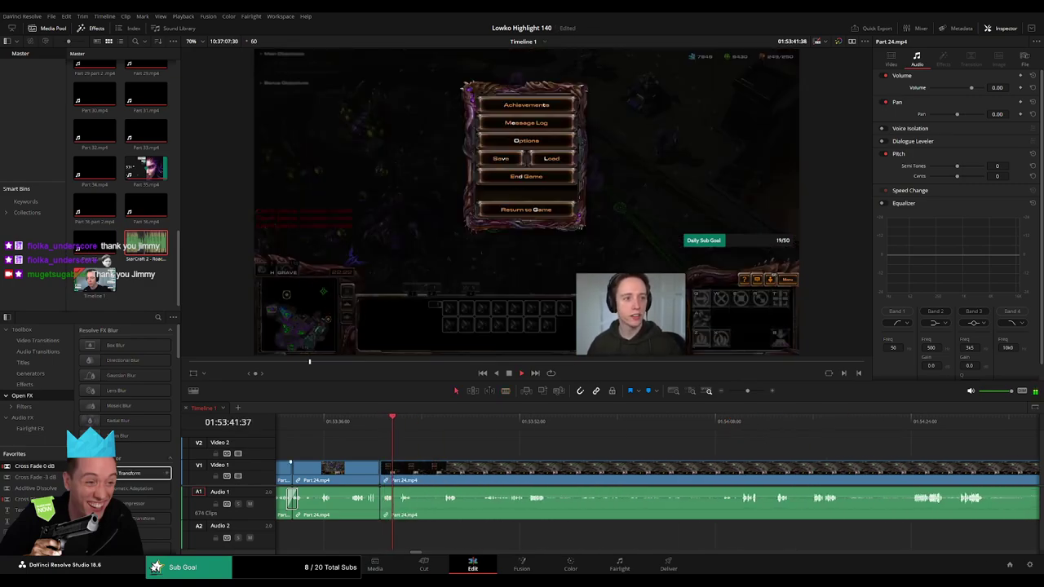
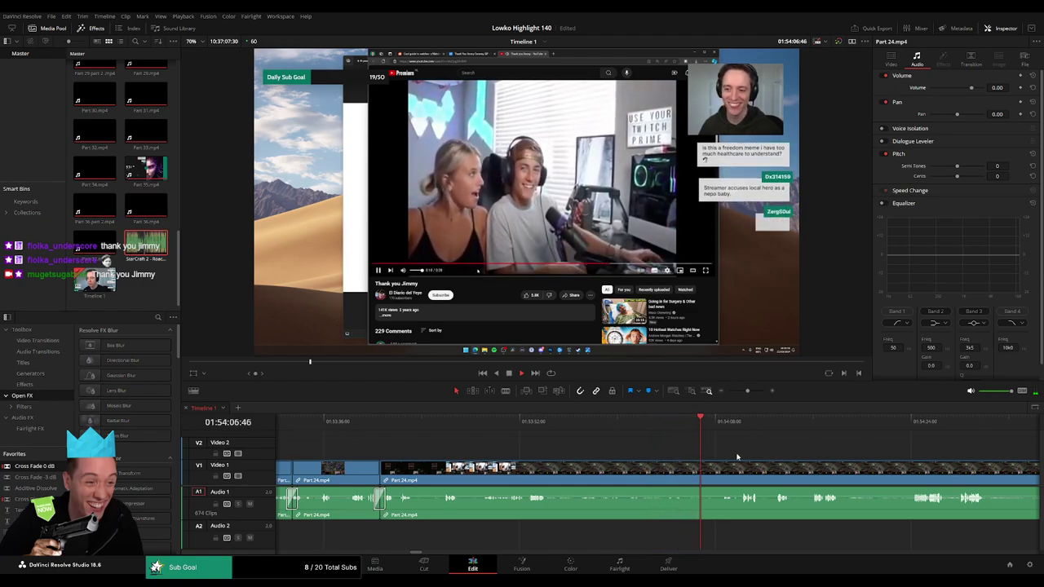
# Split Part 24 twice around the black stretch near 01:54:14, then scrub ahead to review
pyautogui.hscroll(3, 644, 452)
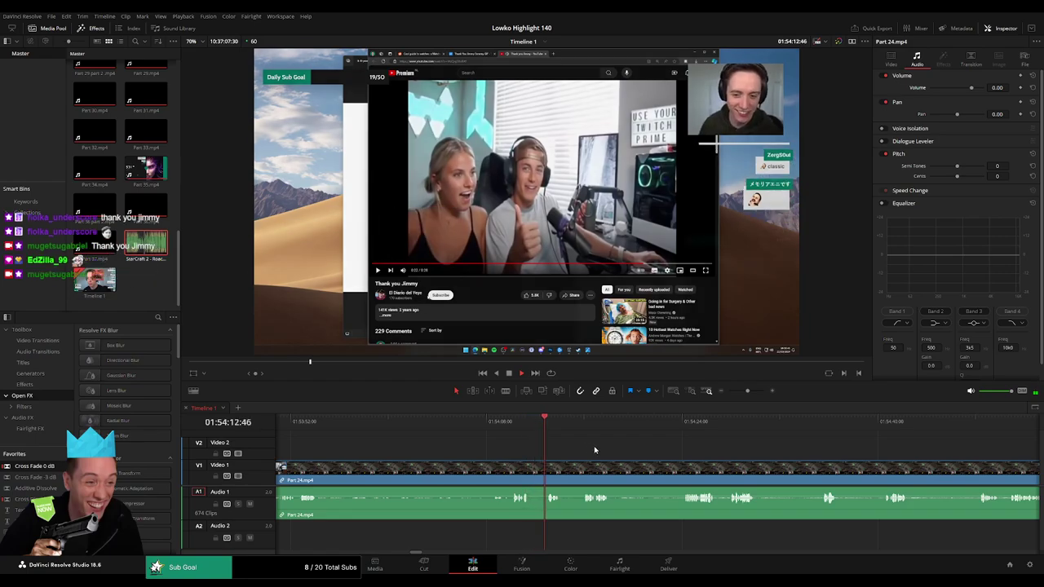
pyautogui.hscroll(1, 563, 448)
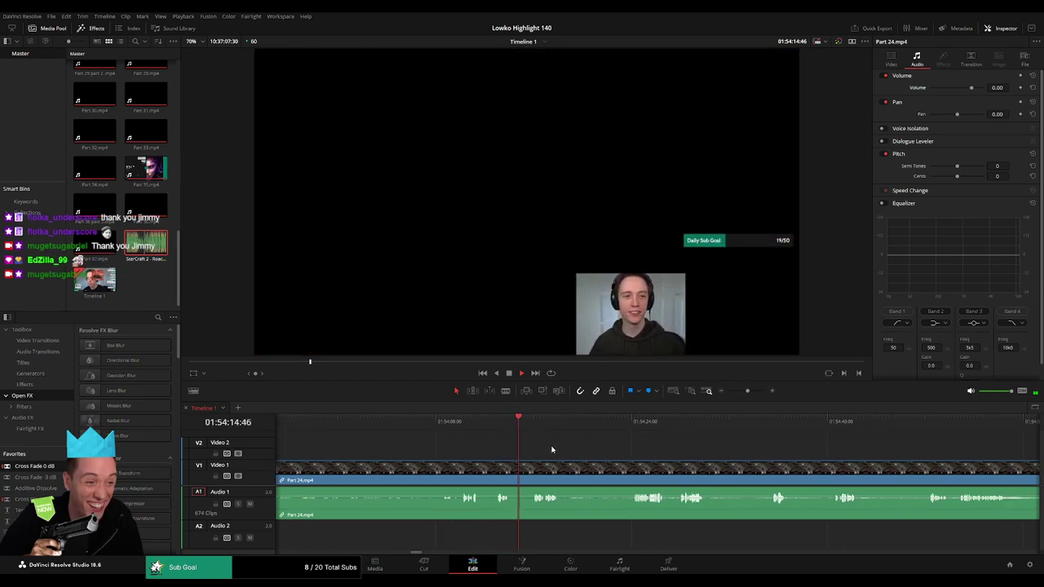
pyautogui.click(510, 471)
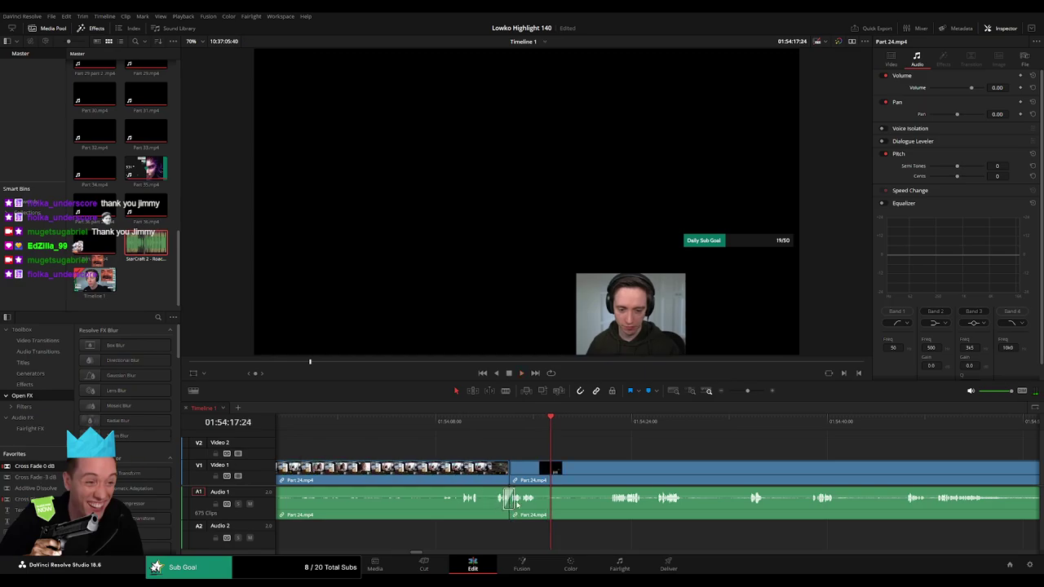
pyautogui.moveTo(598, 469); pyautogui.dragTo(439, 466)
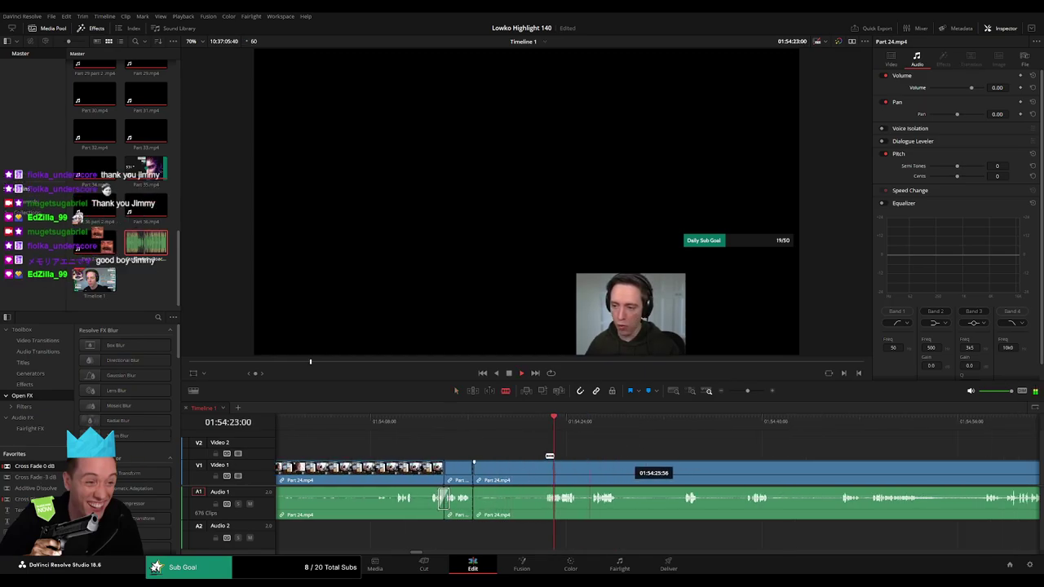
pyautogui.click(503, 444)
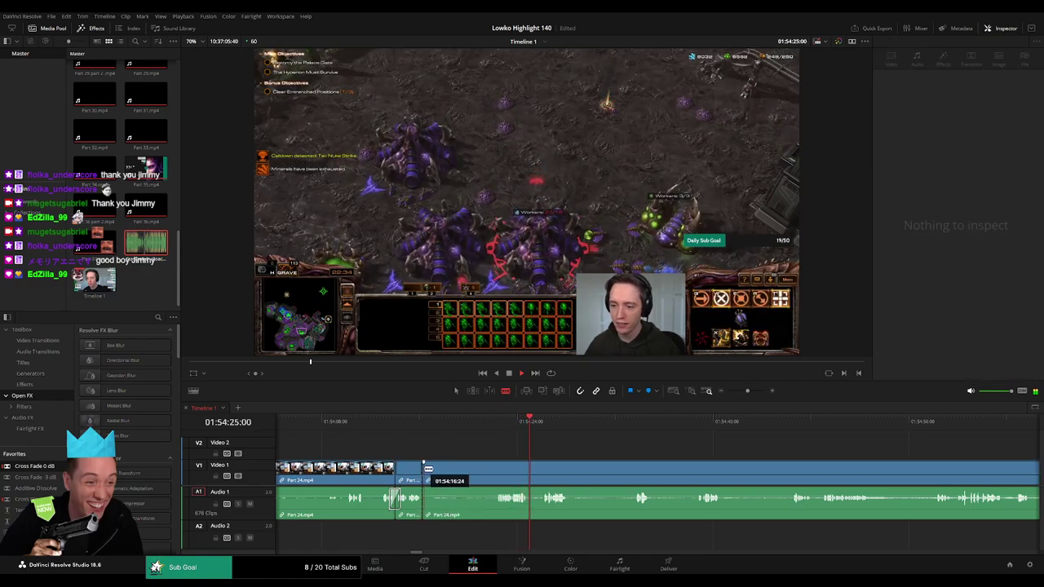
pyautogui.moveTo(554, 422)
pyautogui.mouseDown()
pyautogui.moveTo(743, 422)
pyautogui.moveTo(672, 422)
pyautogui.mouseUp()
pyautogui.scroll(-5, 746, 426)
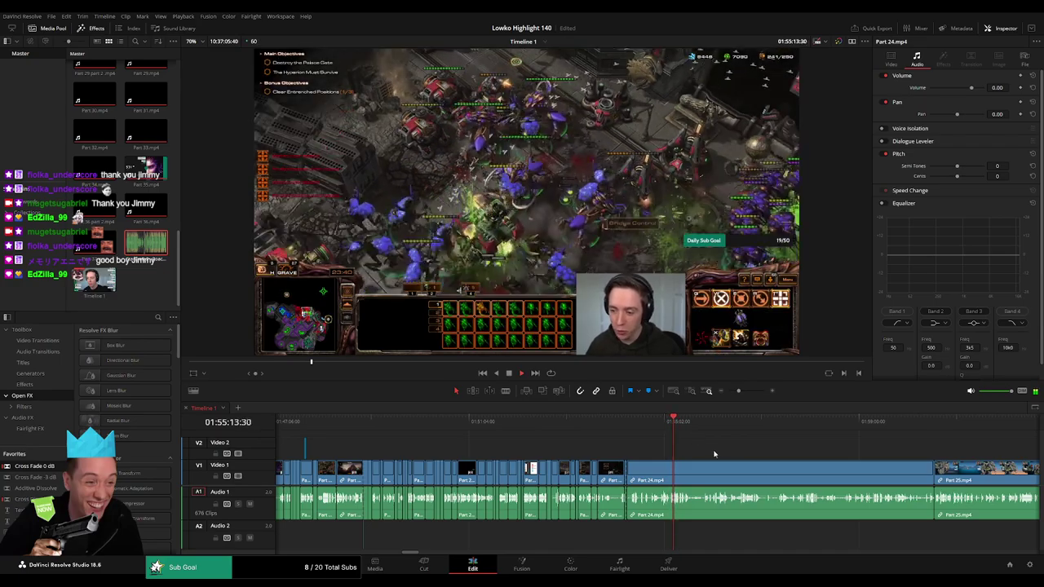
pyautogui.click(725, 423)
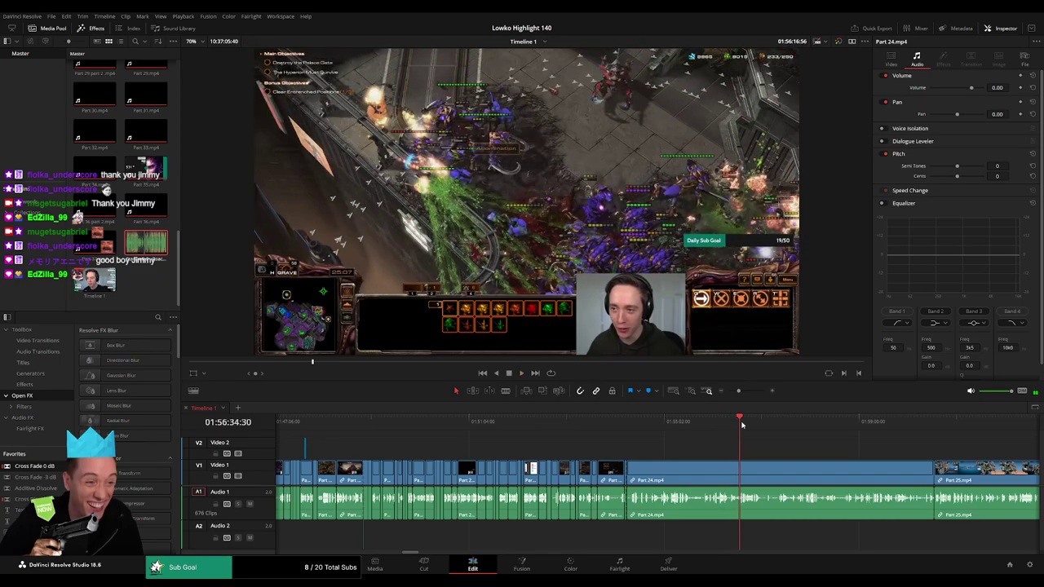
pyautogui.click(674, 423)
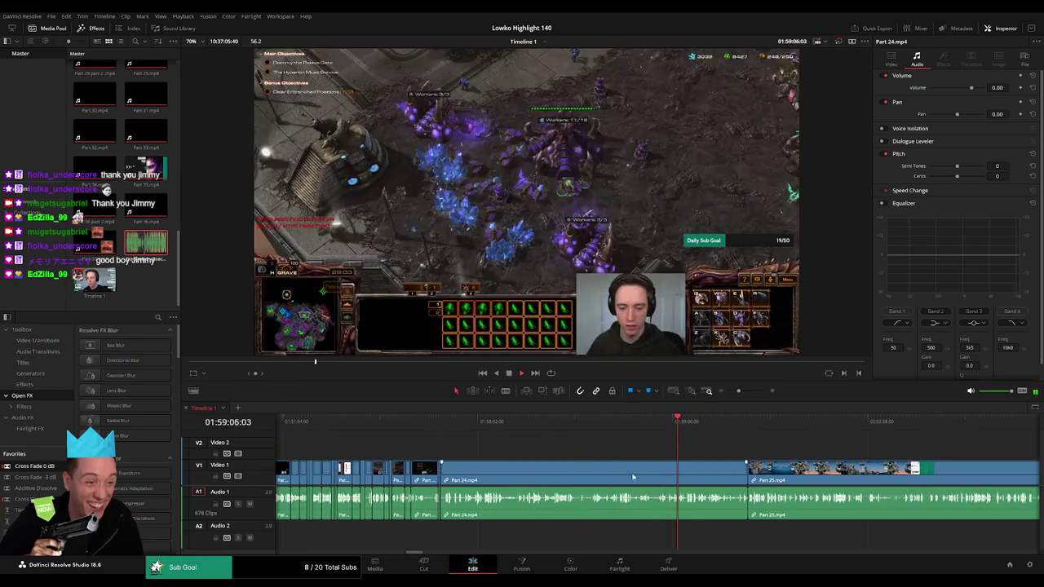
pyautogui.click(618, 478)
pyautogui.press('Delete')
pyautogui.press('space')
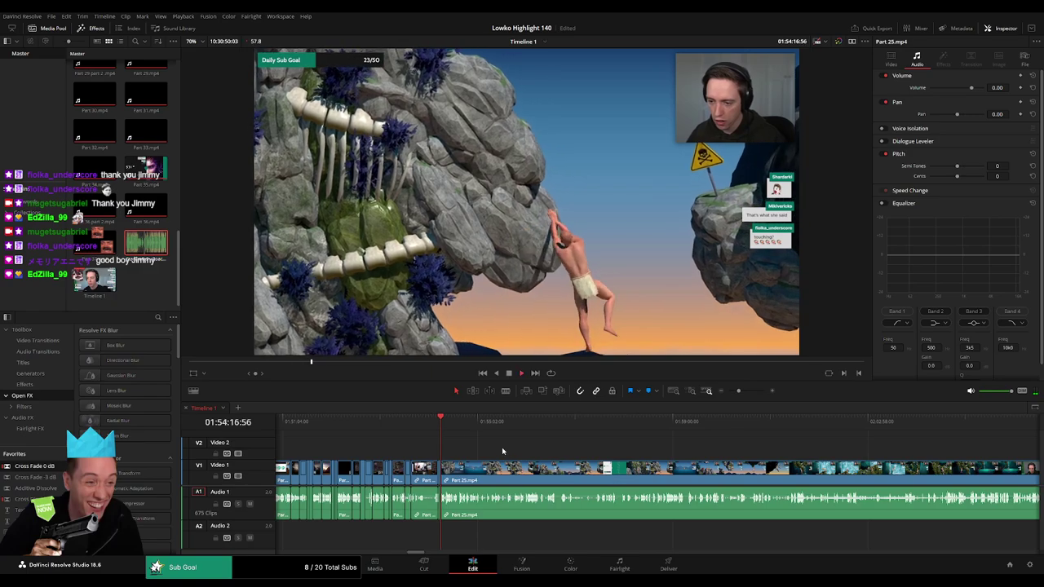
pyautogui.moveTo(737, 392); pyautogui.dragTo(730, 392)
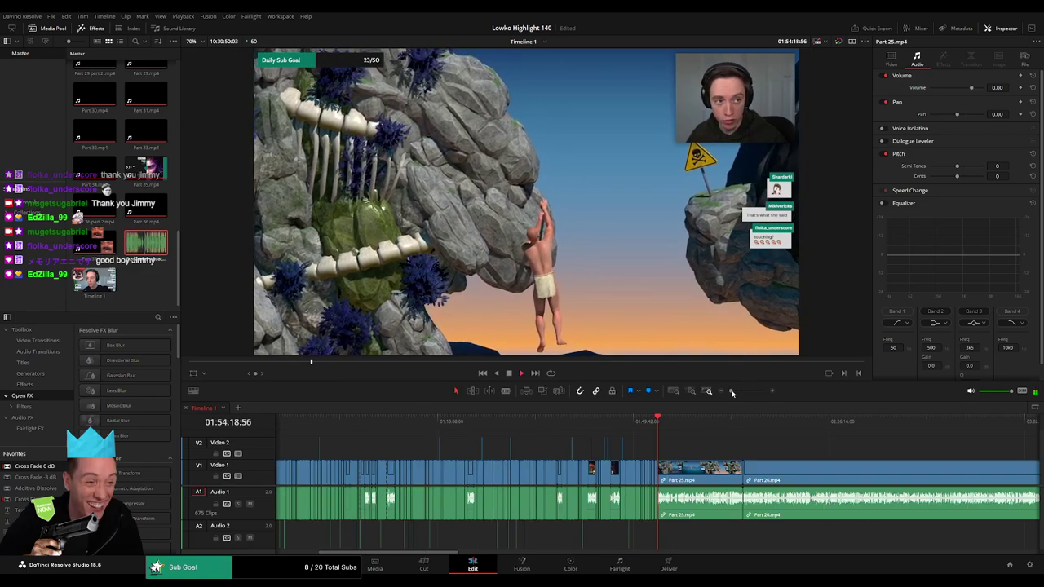
pyautogui.press('Down')
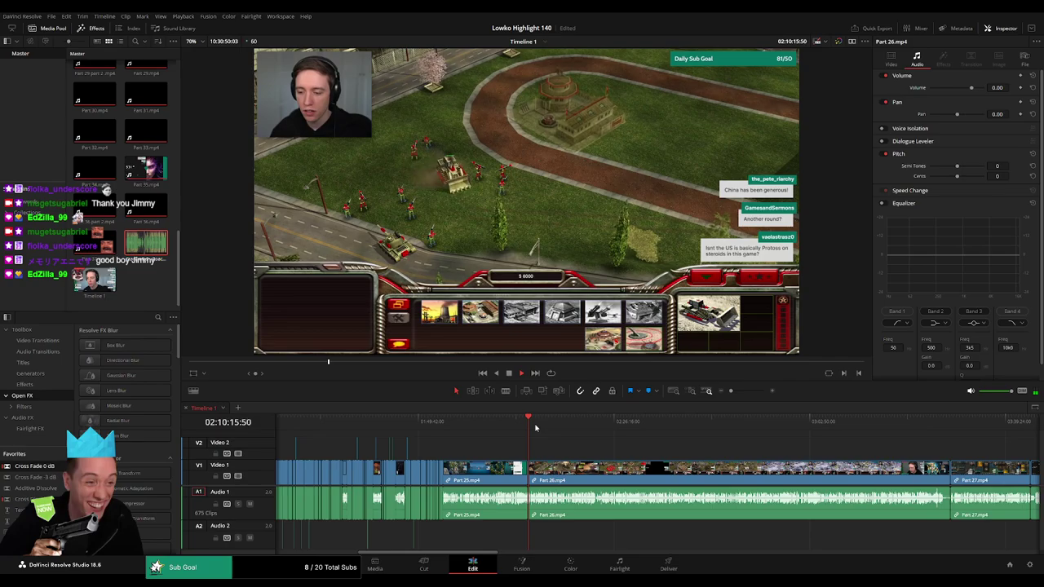
pyautogui.hscroll(3, 628, 448)
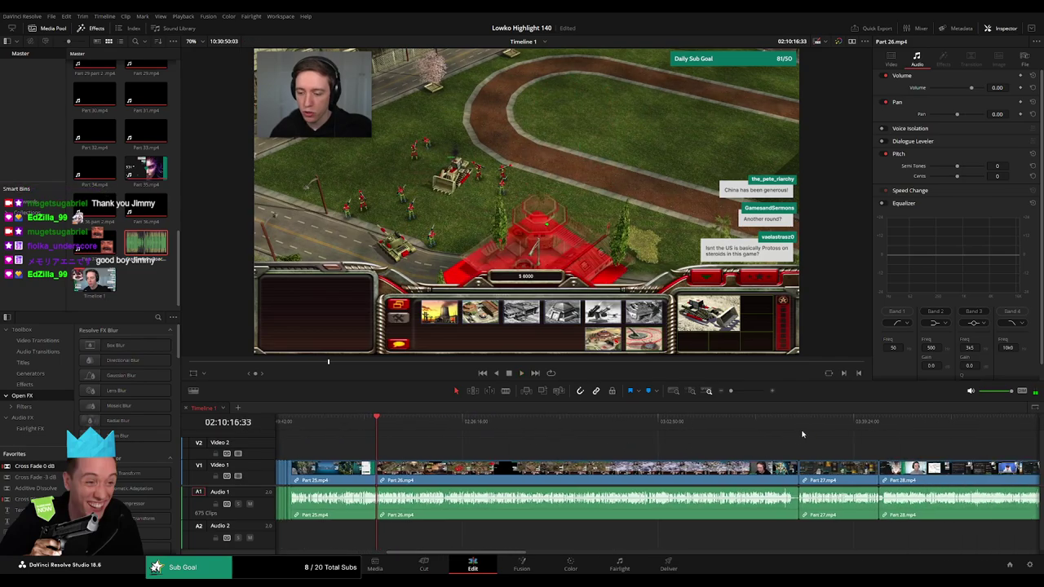
pyautogui.click(800, 433)
pyautogui.click(879, 430)
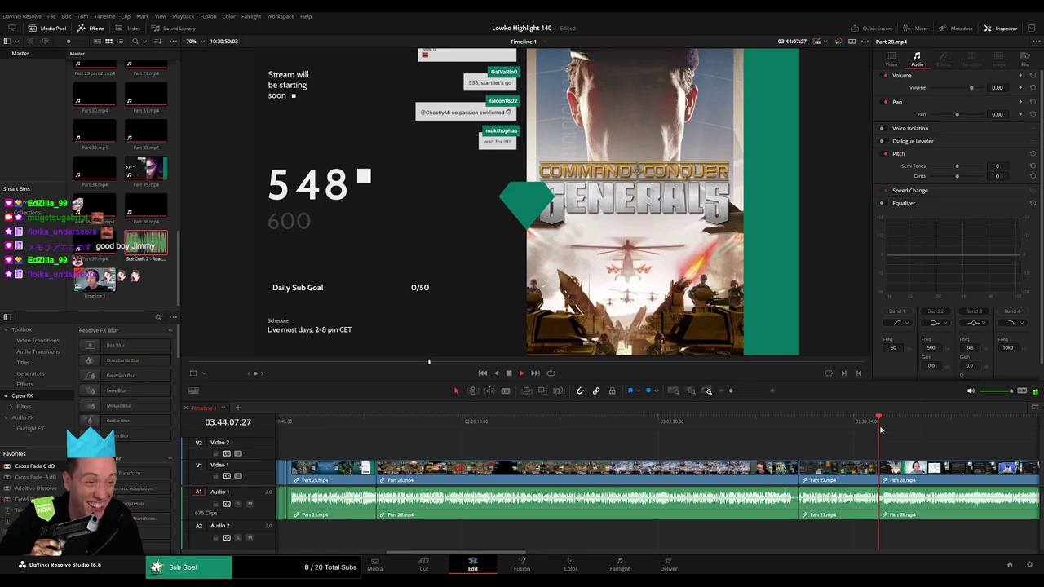
pyautogui.hscroll(-3, 527, 447)
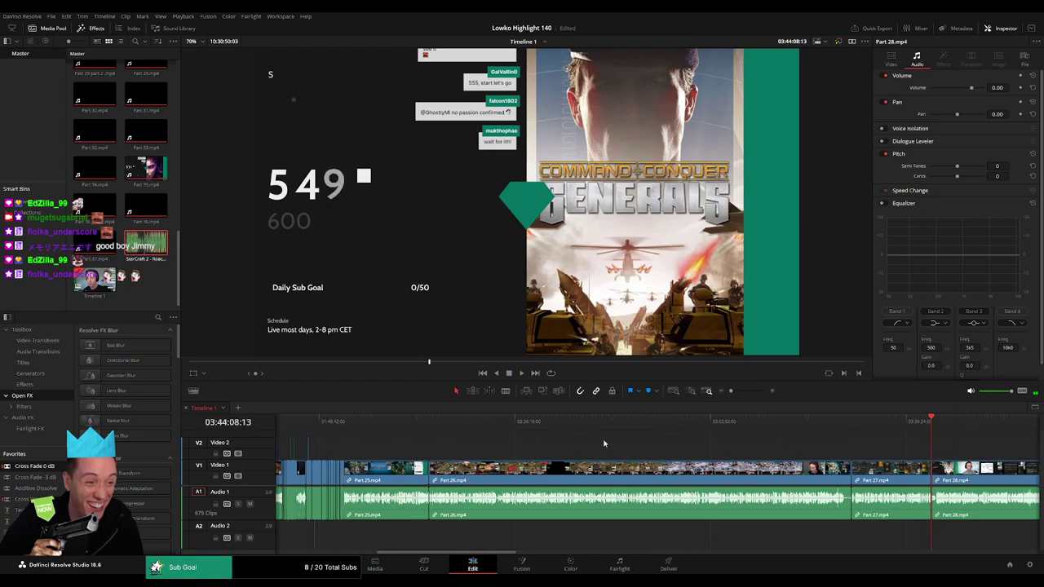
pyautogui.click(406, 422)
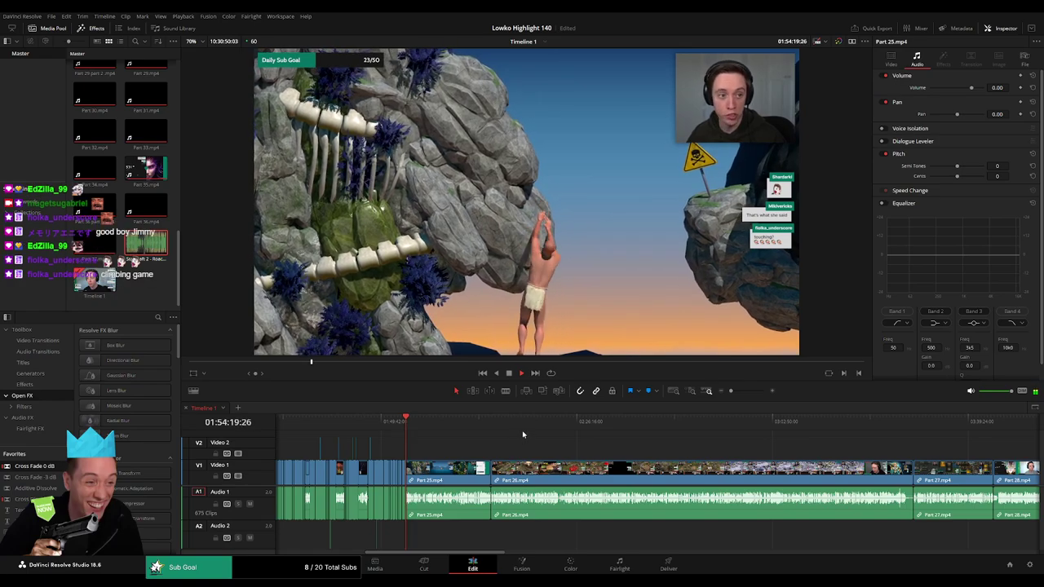
pyautogui.scroll(5, 561, 446)
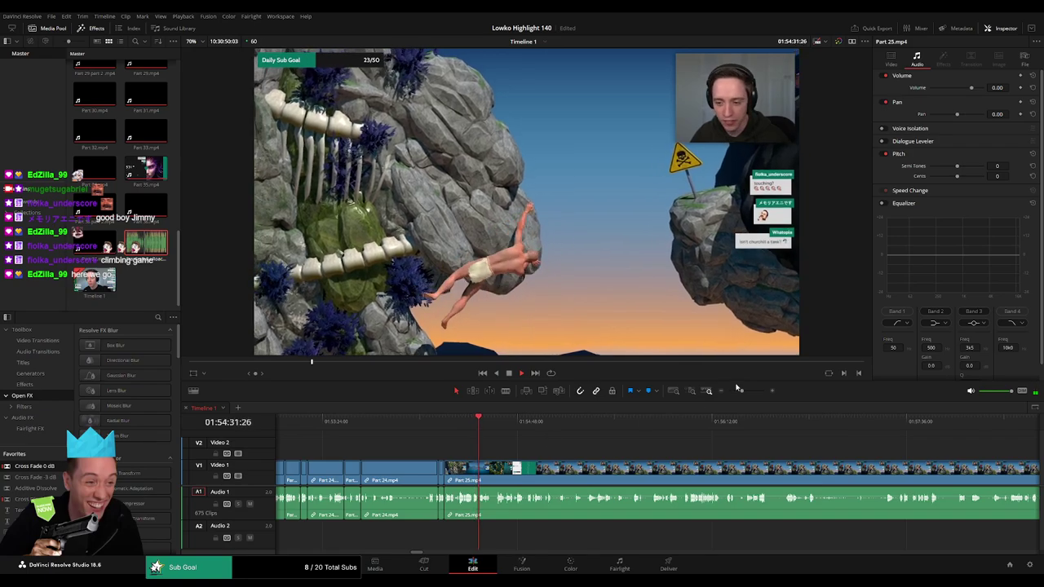
pyautogui.scroll(2, 704, 453)
pyautogui.hscroll(3, 704, 453)
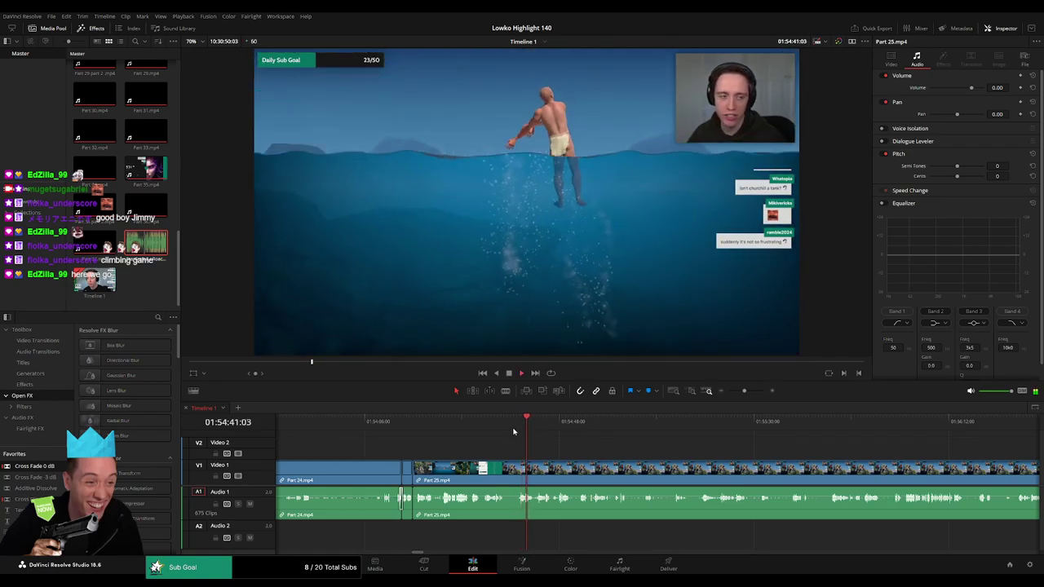
pyautogui.click(514, 424)
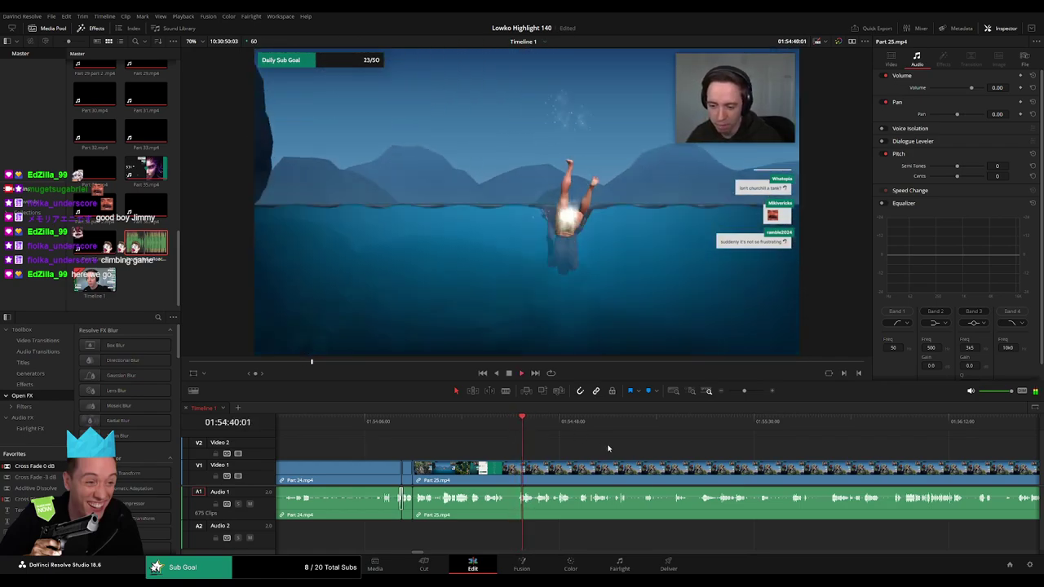
pyautogui.hscroll(2, 443, 437)
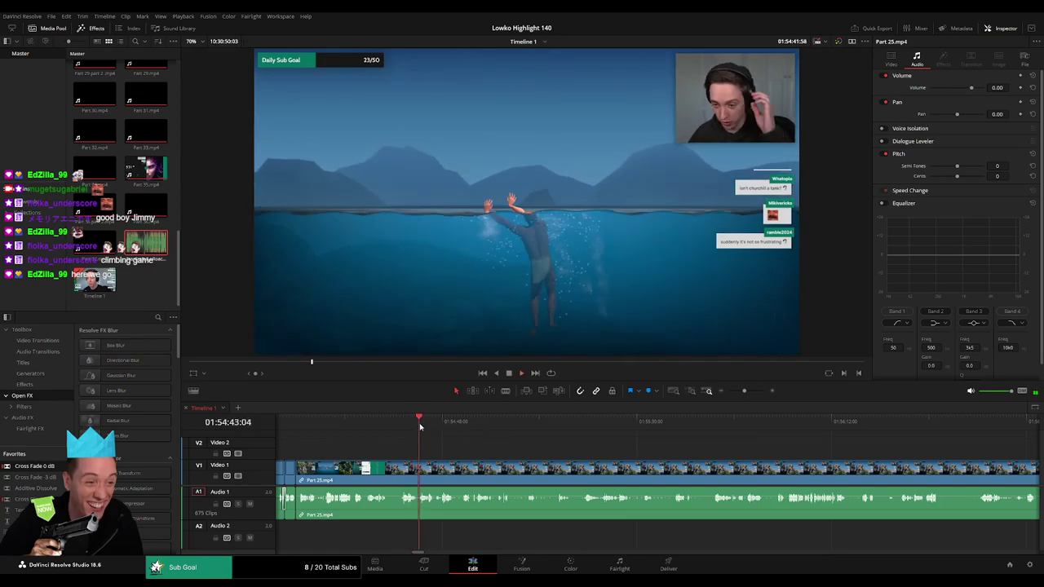
pyautogui.moveTo(447, 426); pyautogui.dragTo(558, 431)
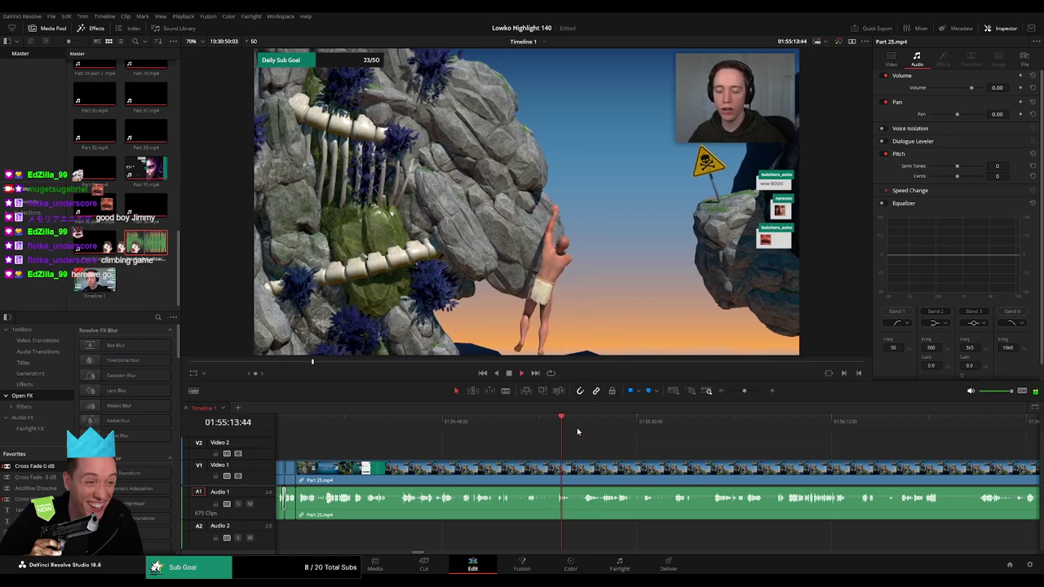
pyautogui.hscroll(3, 563, 444)
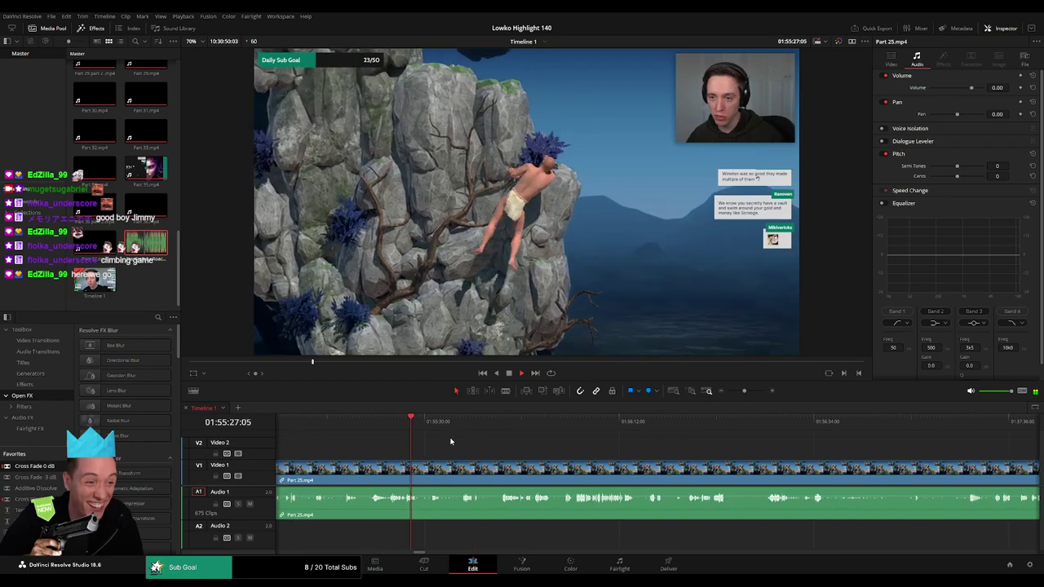
pyautogui.moveTo(450, 422); pyautogui.dragTo(447, 428)
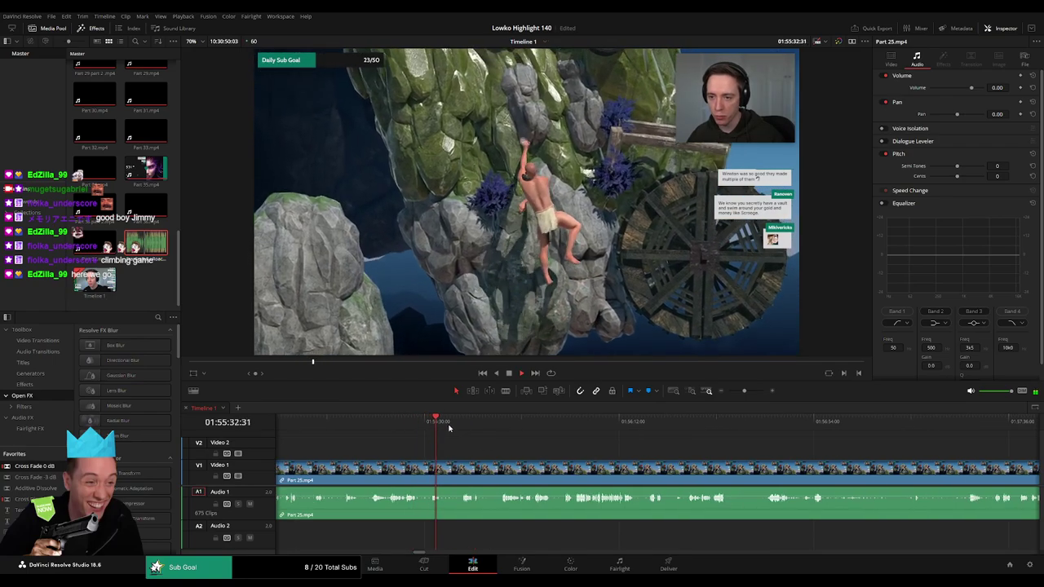
pyautogui.hscroll(1, 498, 447)
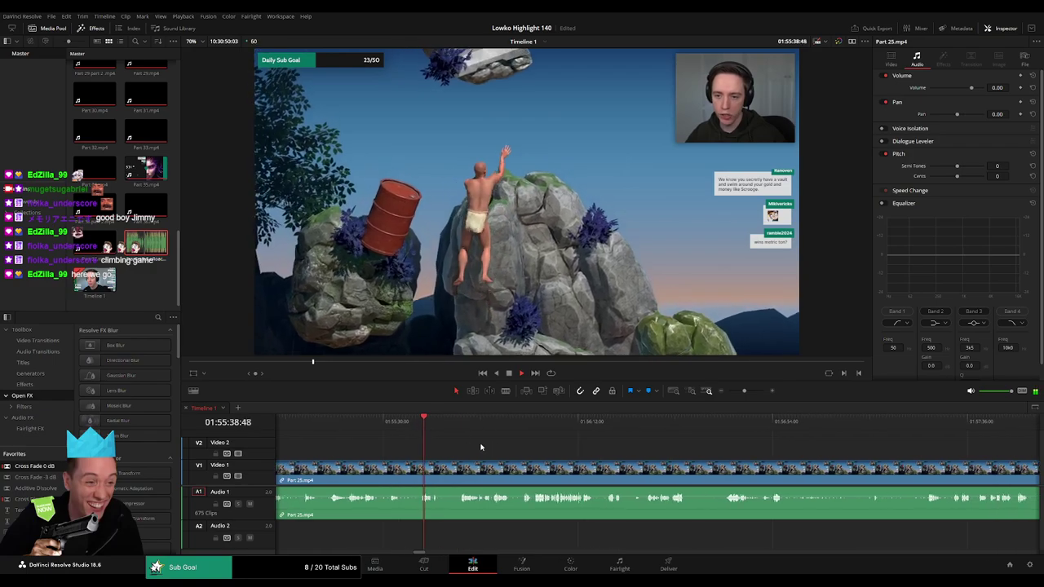
pyautogui.moveTo(460, 428); pyautogui.dragTo(463, 427)
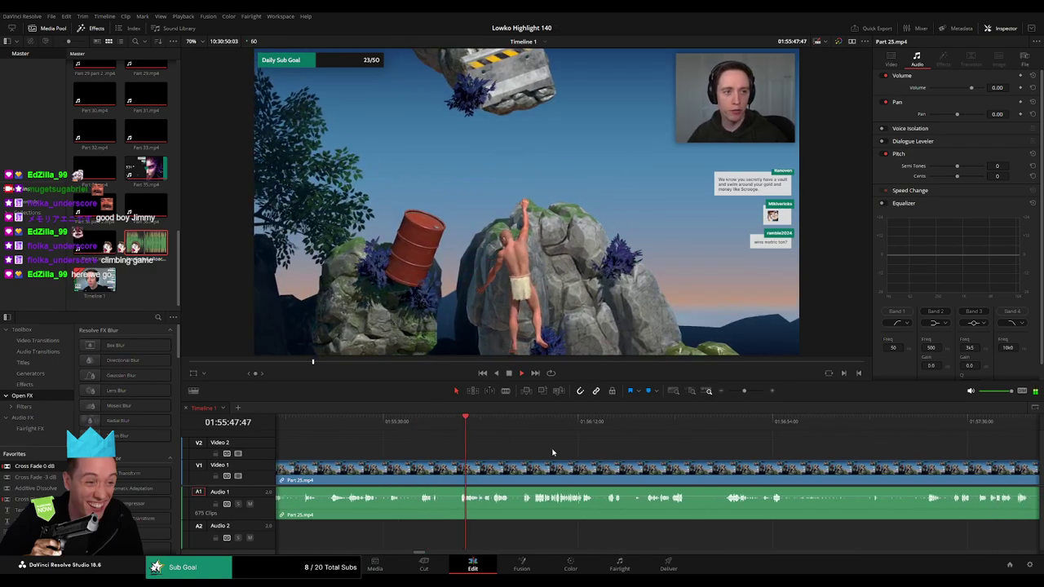
pyautogui.hscroll(1, 527, 452)
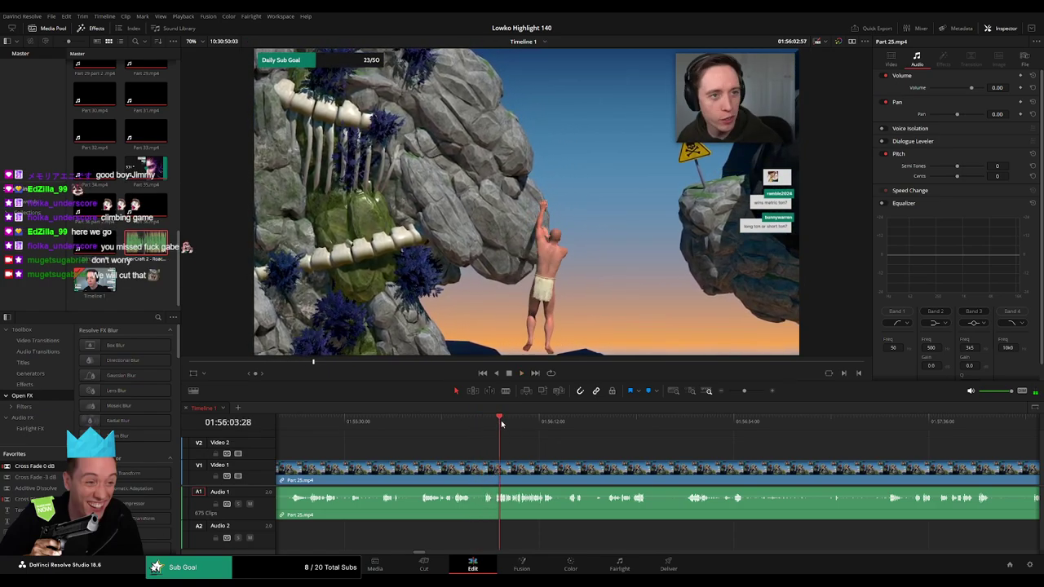
pyautogui.hscroll(3, 470, 443)
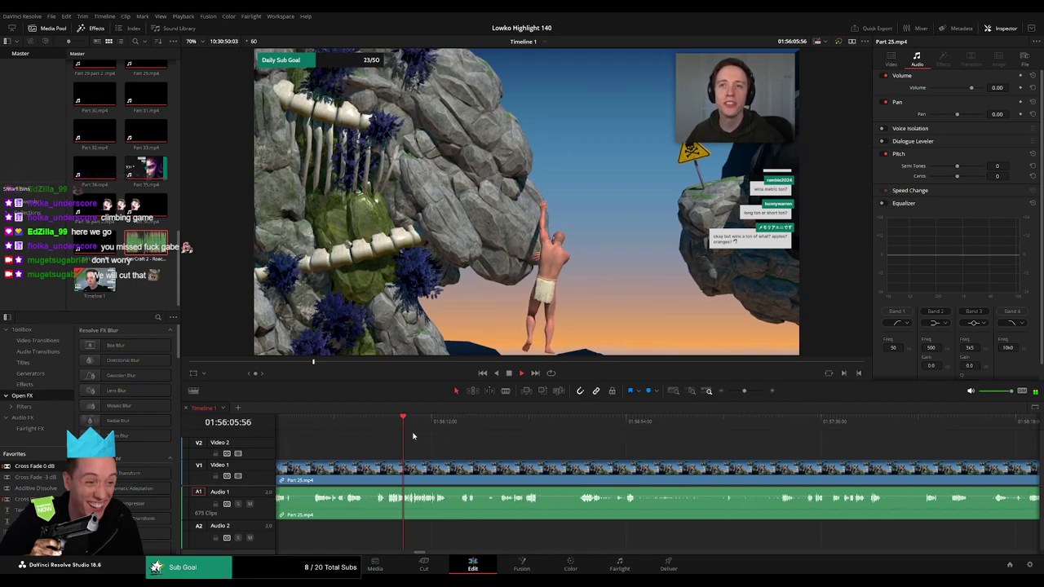
pyautogui.moveTo(423, 422); pyautogui.dragTo(578, 421)
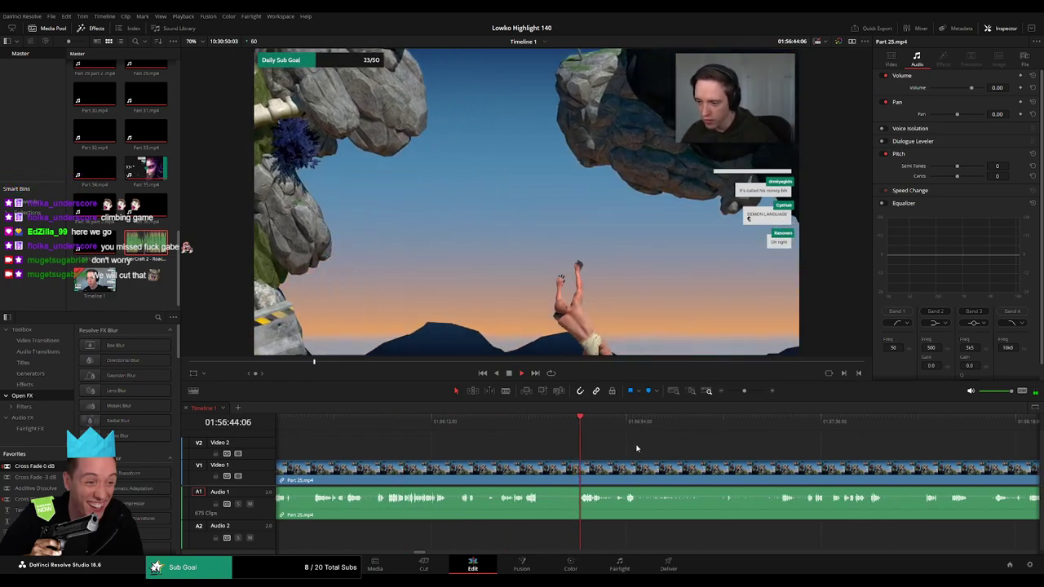
pyautogui.hscroll(3, 525, 458)
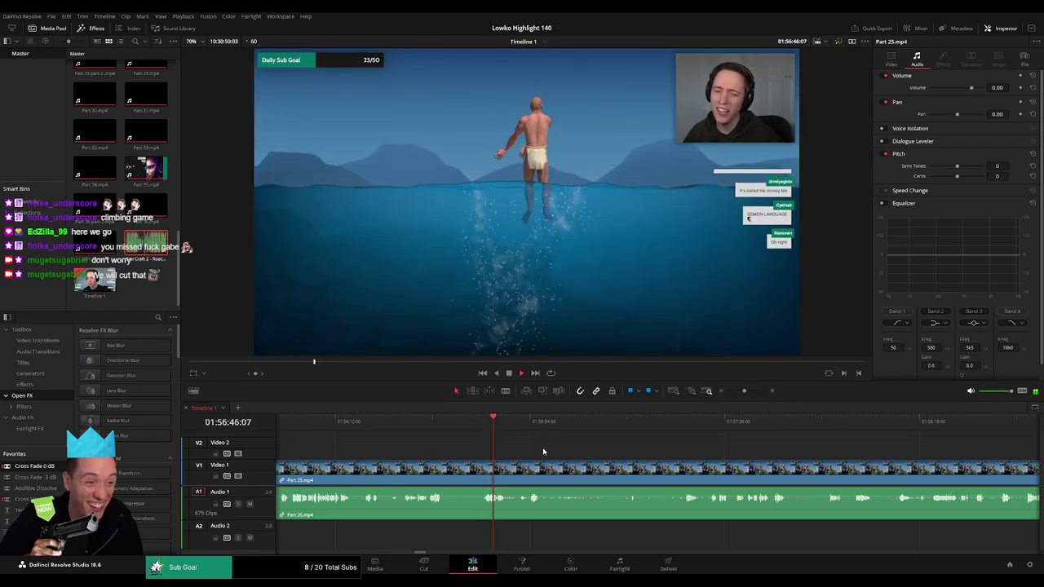
pyautogui.click(531, 427)
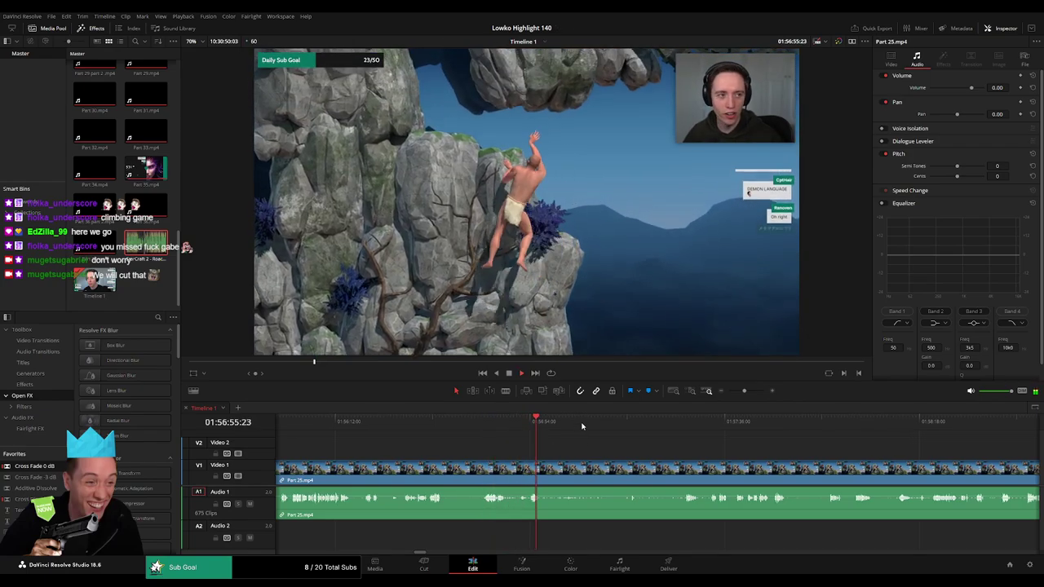
pyautogui.click(678, 428)
pyautogui.press('space')
pyautogui.hscroll(3, 757, 457)
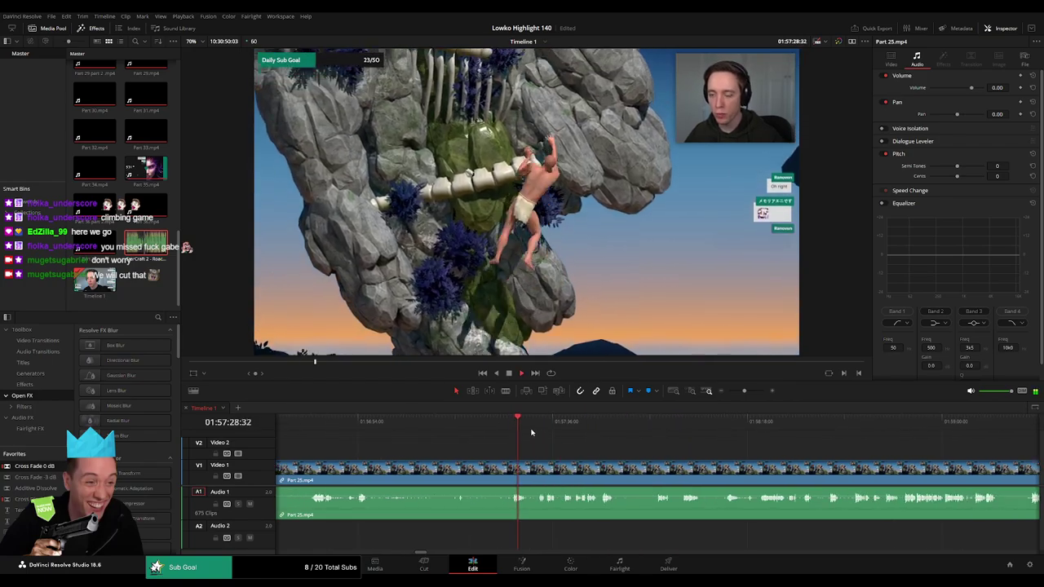
pyautogui.click(536, 427)
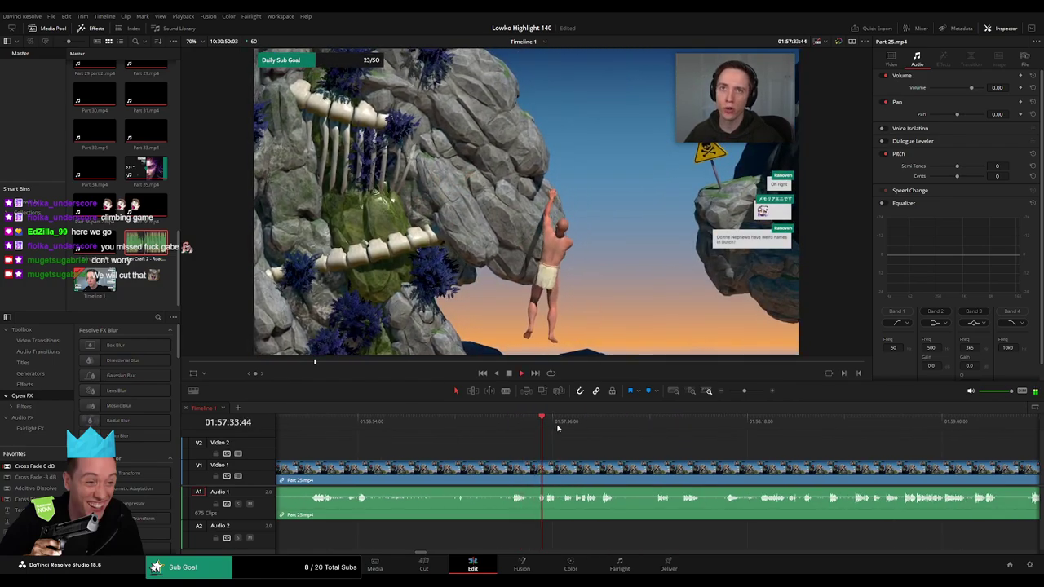
pyautogui.click(758, 428)
pyautogui.hscroll(4, 585, 443)
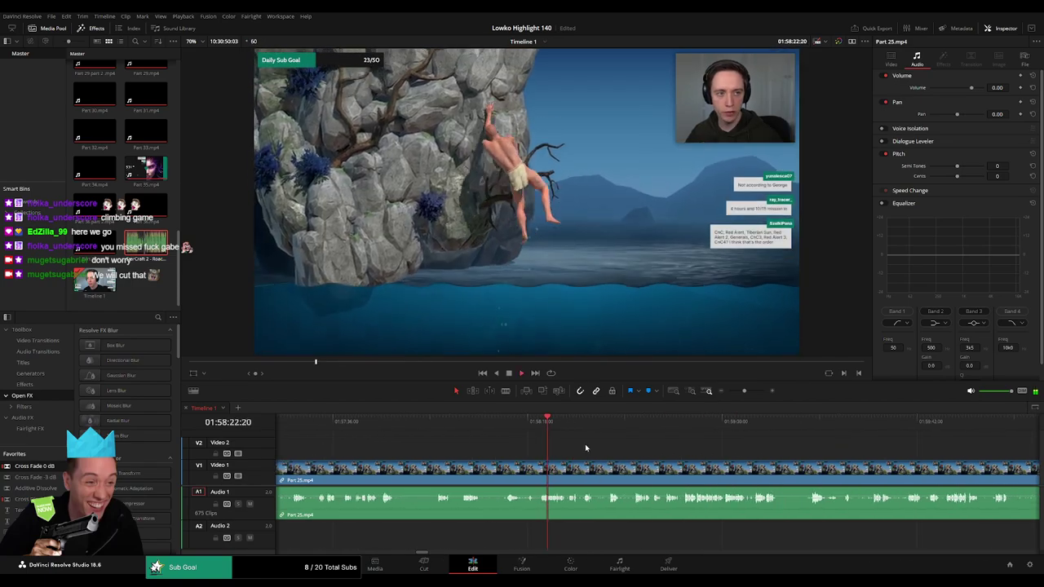
pyautogui.click(694, 429)
pyautogui.click(730, 429)
pyautogui.hscroll(1, 594, 450)
pyautogui.hscroll(3, 563, 437)
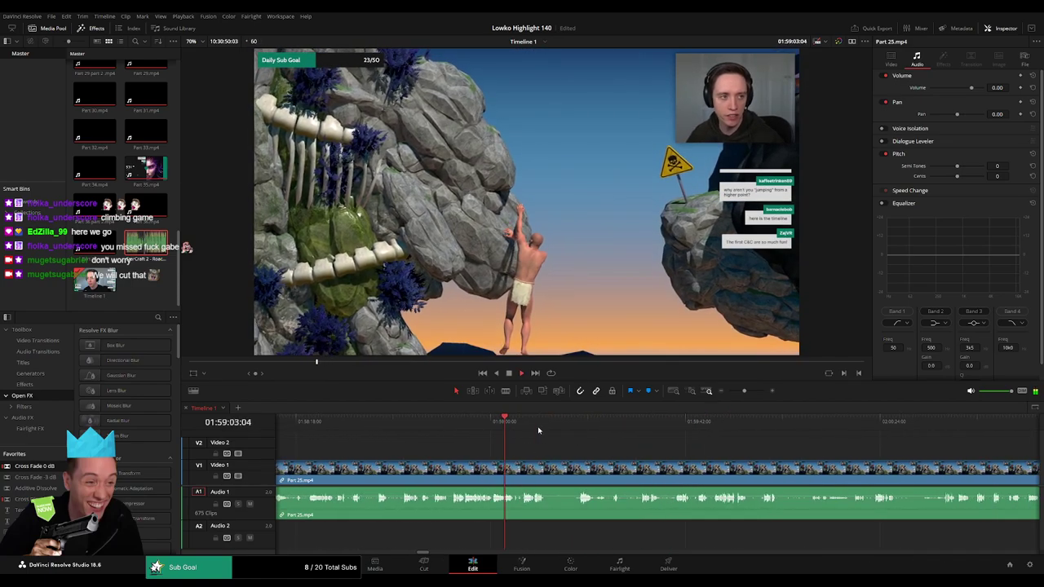
pyautogui.click(581, 428)
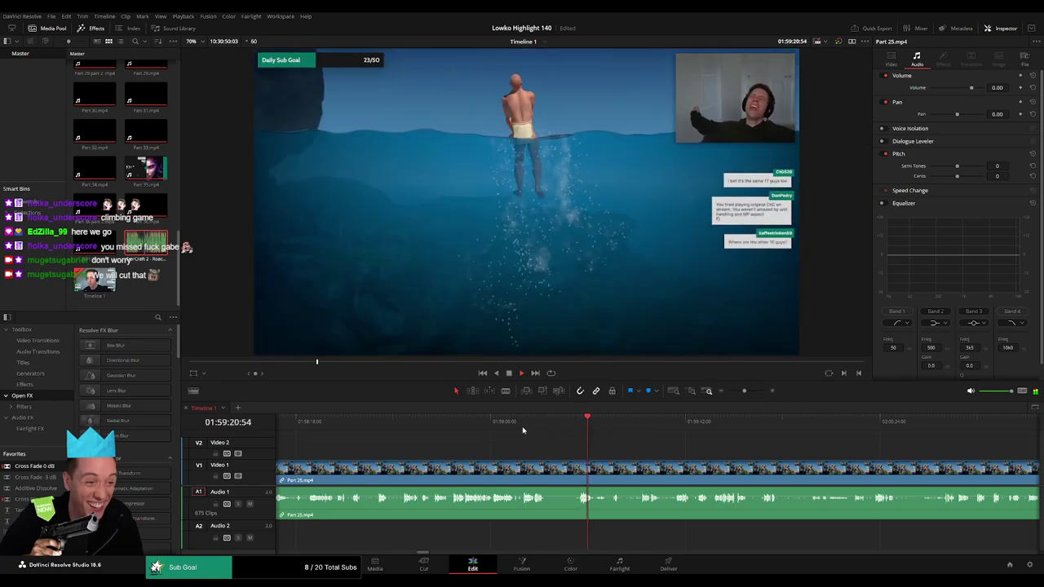
pyautogui.click(524, 426)
pyautogui.moveTo(747, 391); pyautogui.dragTo(753, 391)
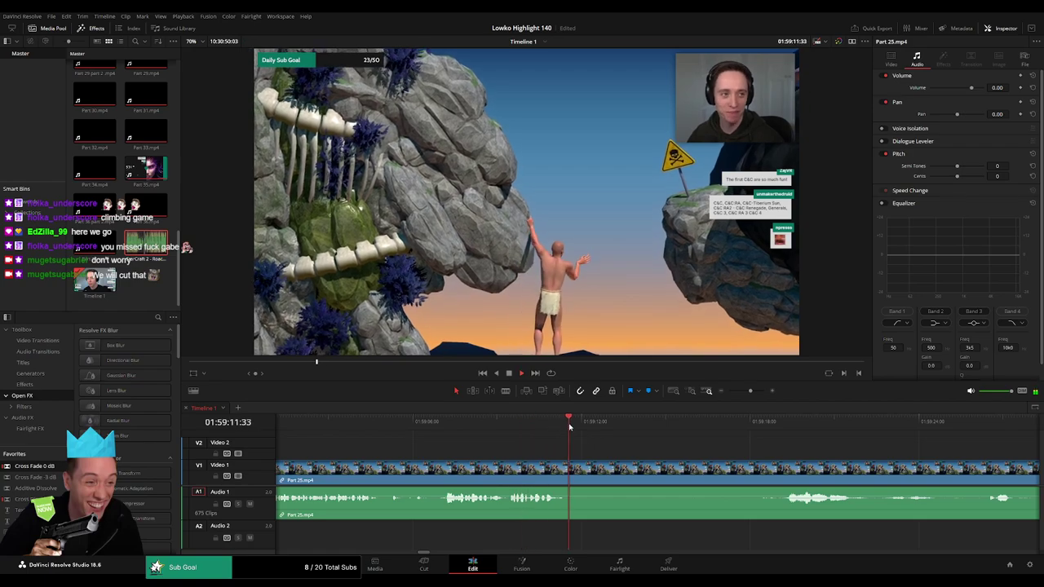
pyautogui.click(731, 428)
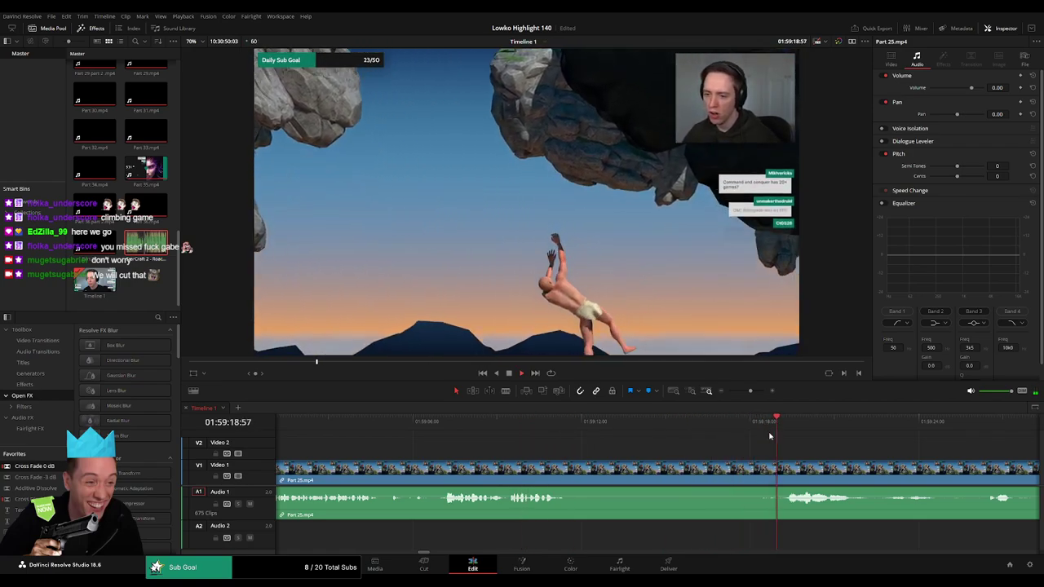
pyautogui.click(556, 425)
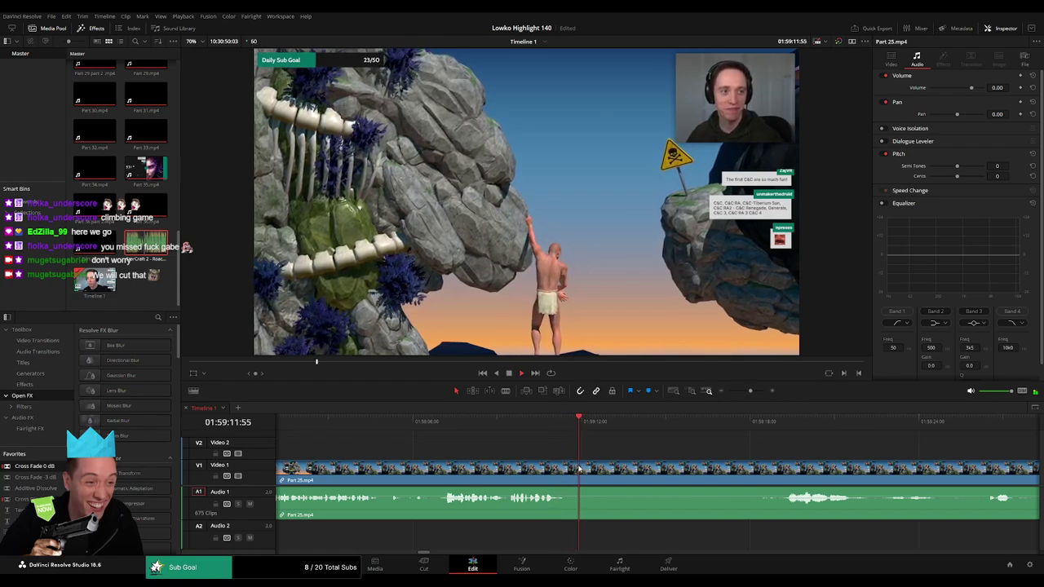
# Split Part 25 at the playhead, ripple-delete the unwanted part and add an audio cross-fade
pyautogui.hotkey('ctrl', 'b')
pyautogui.press('Delete')
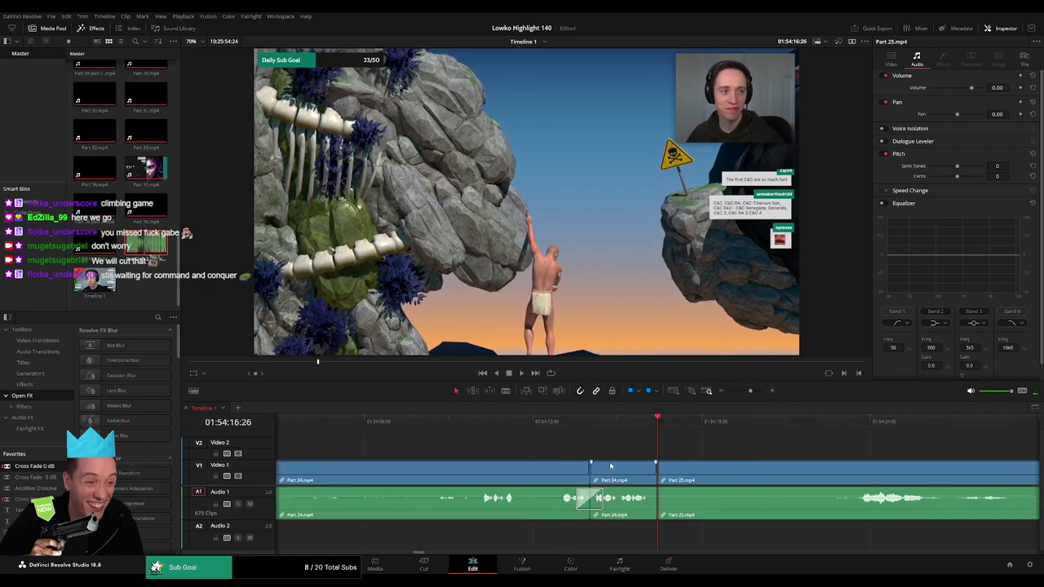
pyautogui.hotkey('shift', 't')
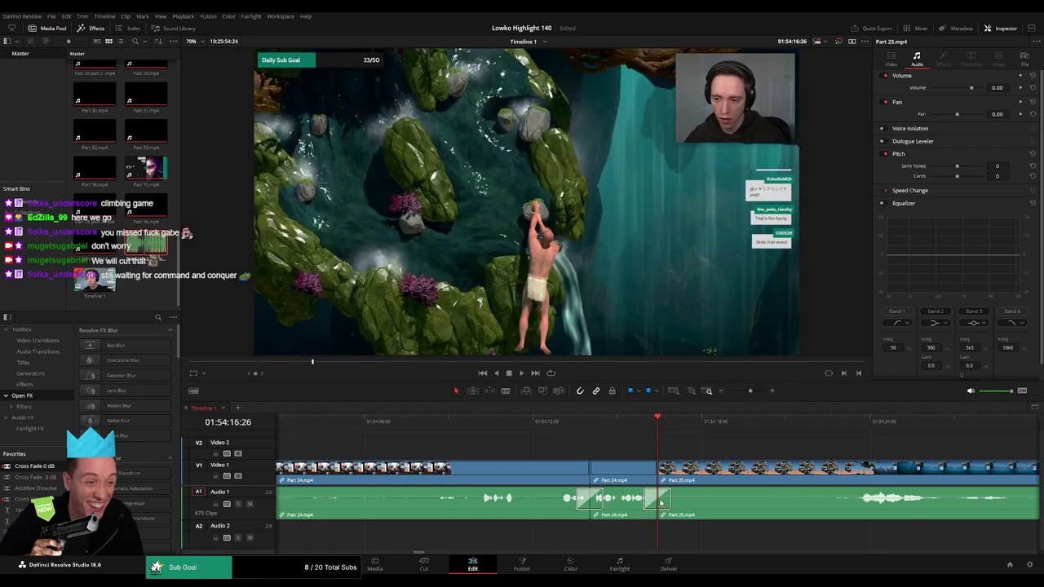
pyautogui.press('/')
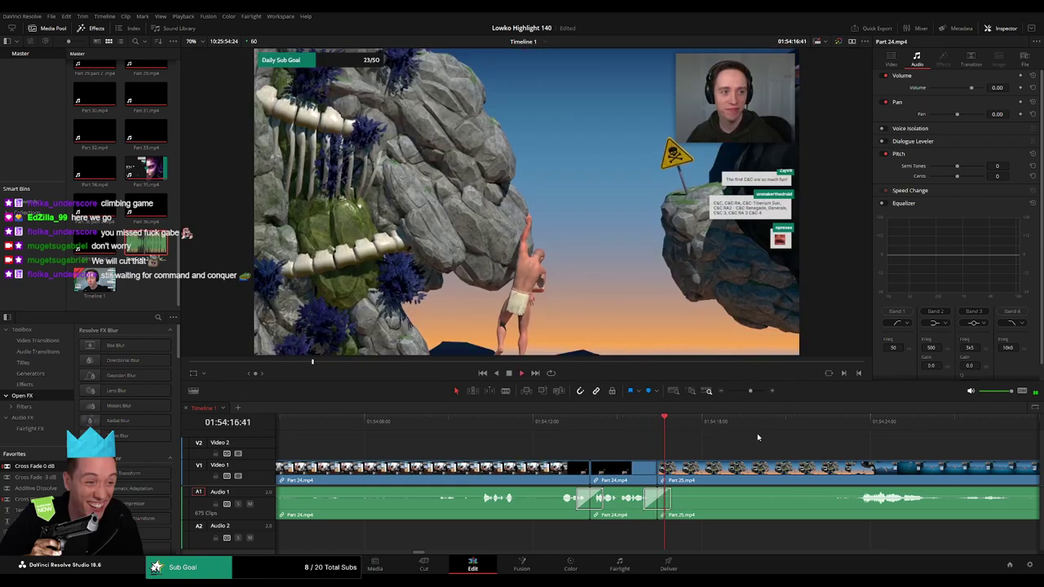
# Scrub ahead, then replay the new Part 25 join several times to check it
pyautogui.hscroll(5, 644, 443)
pyautogui.moveTo(527, 423); pyautogui.dragTo(668, 447)
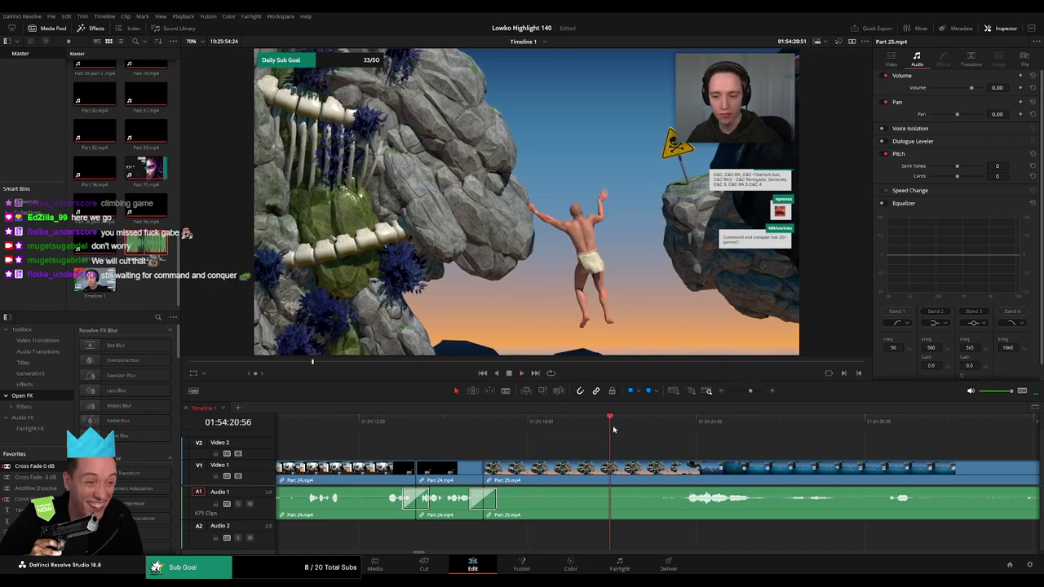
pyautogui.click(606, 421)
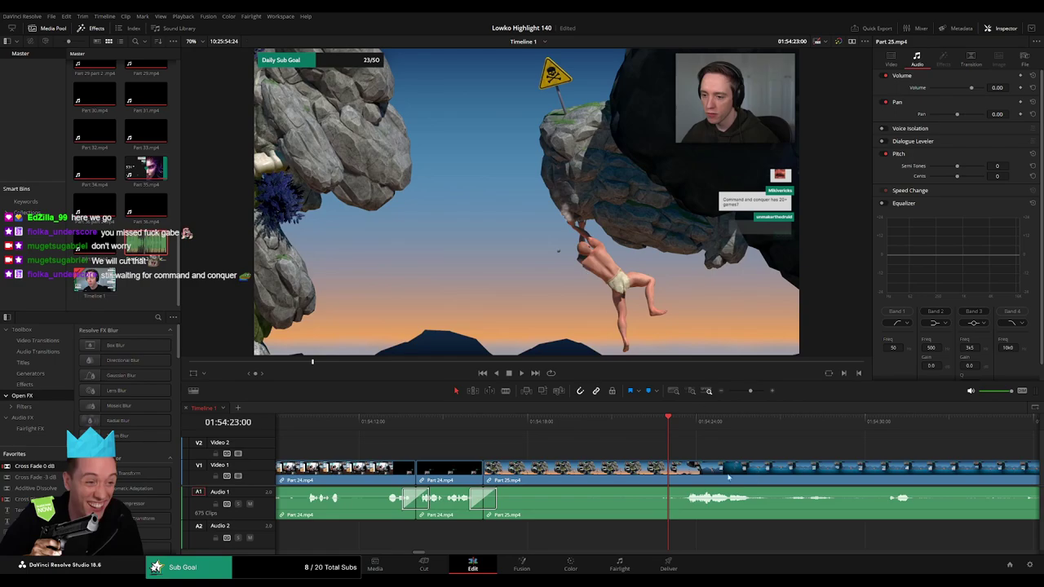
pyautogui.press('space')
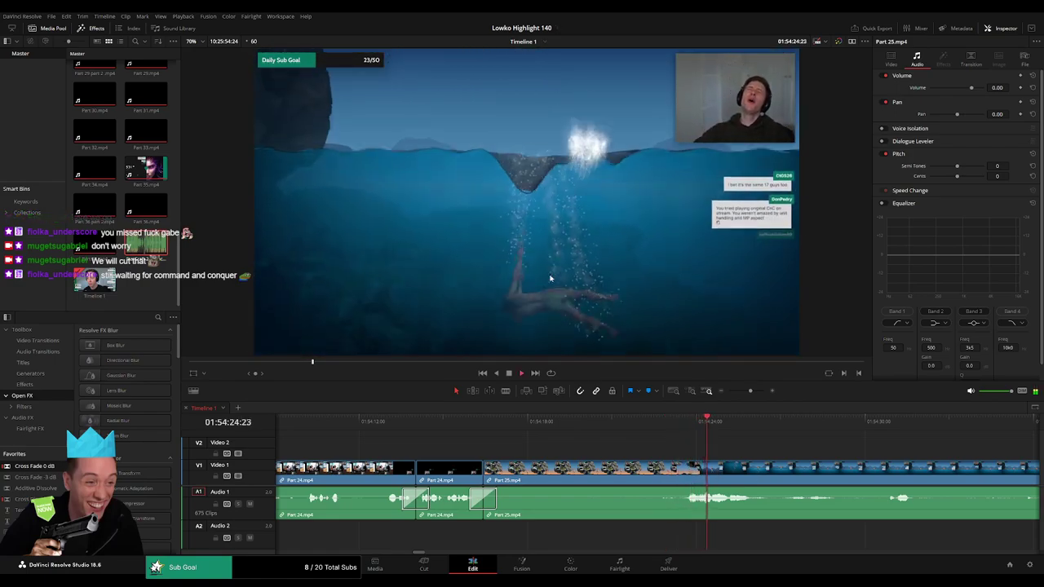
pyautogui.click(504, 423)
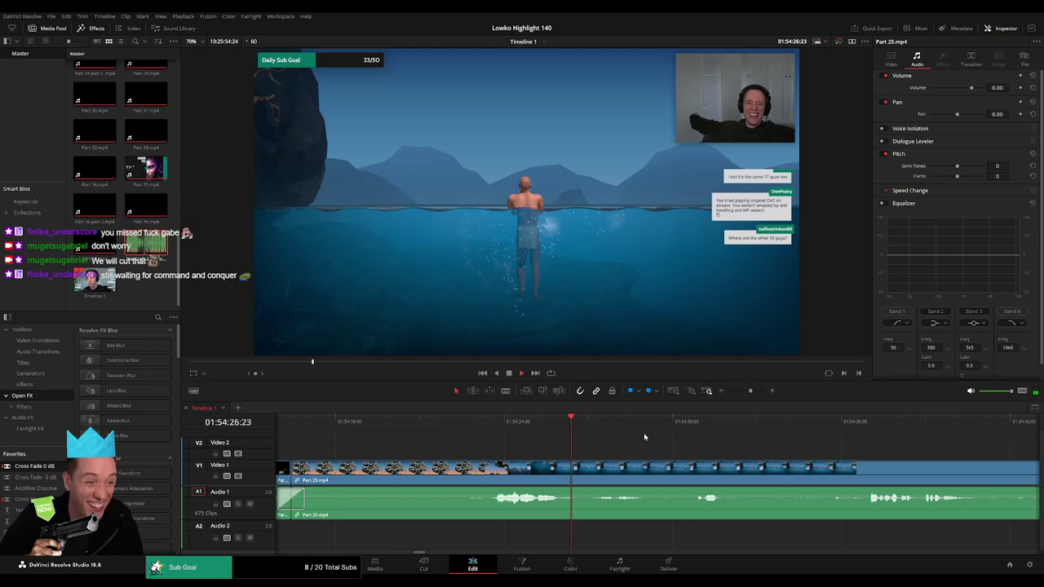
pyautogui.press('space')
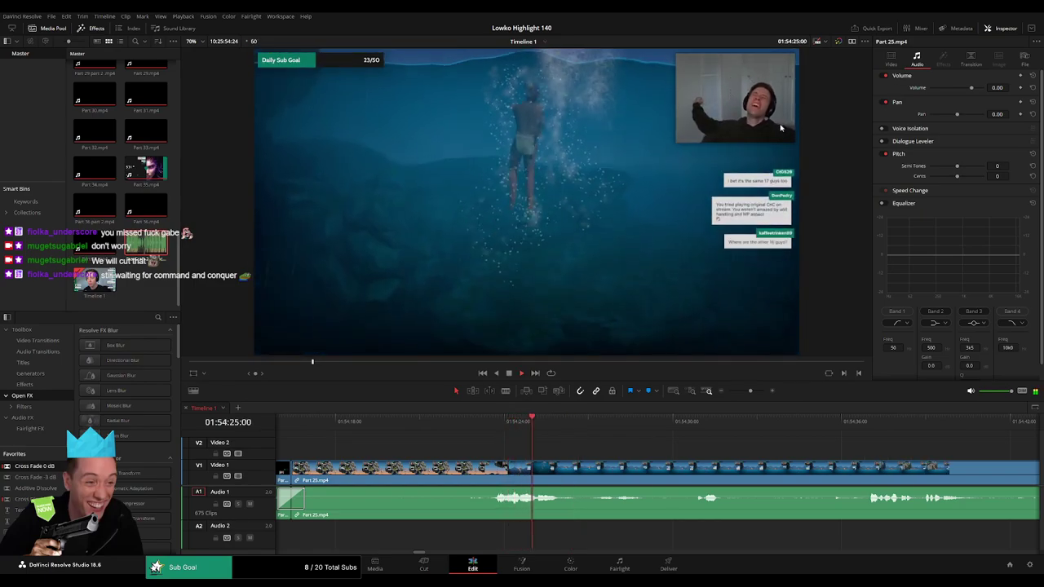
pyautogui.click(495, 421)
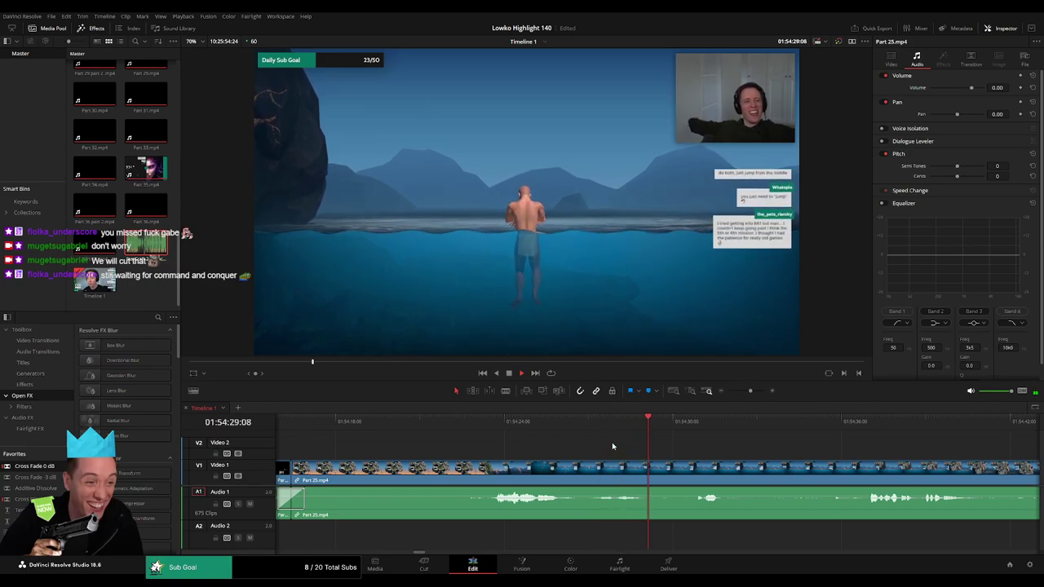
pyautogui.hotkey('shift', 'Left')
pyautogui.hotkey('shift', 'Left')
pyautogui.hotkey('shift', 'Left')
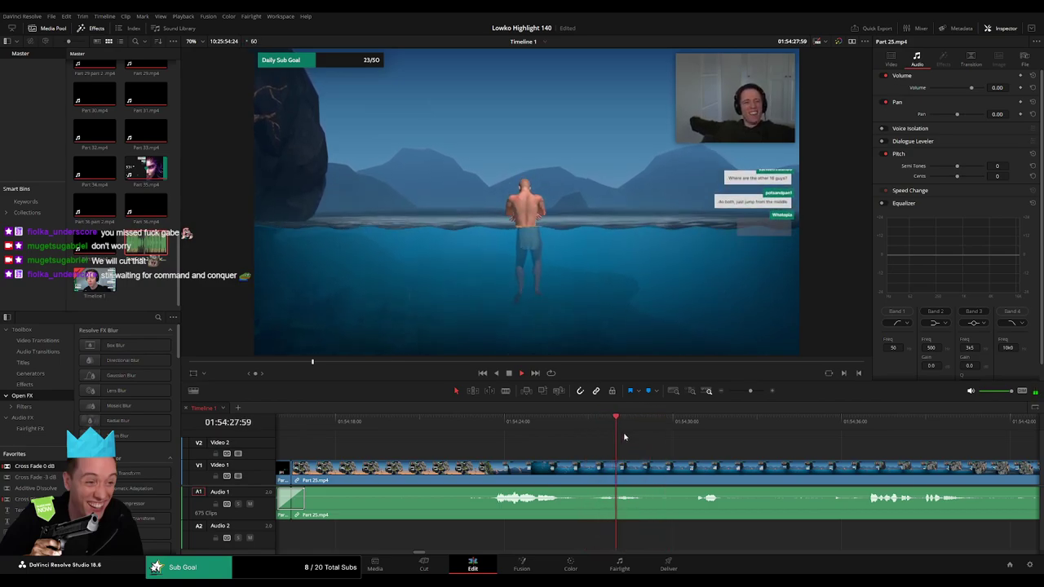
pyautogui.press('space')
# Split Part 25 and place StarCraft 2 - Roach Quotes.mp3 on Audio 2 at the cut, trimming the edge
pyautogui.click(597, 471)
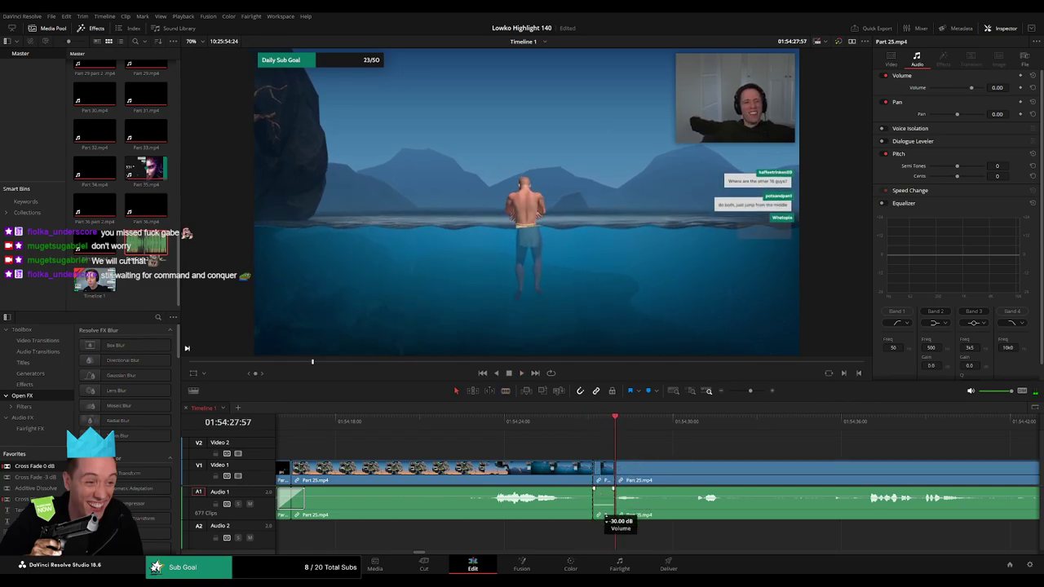
pyautogui.moveTo(182, 291); pyautogui.dragTo(587, 538)
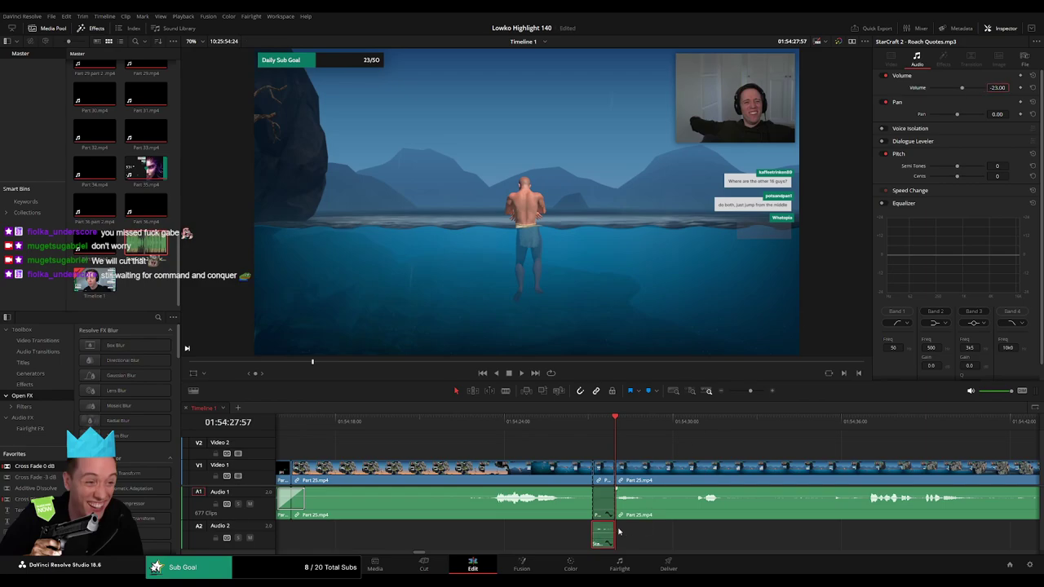
pyautogui.moveTo(751, 391); pyautogui.dragTo(758, 393)
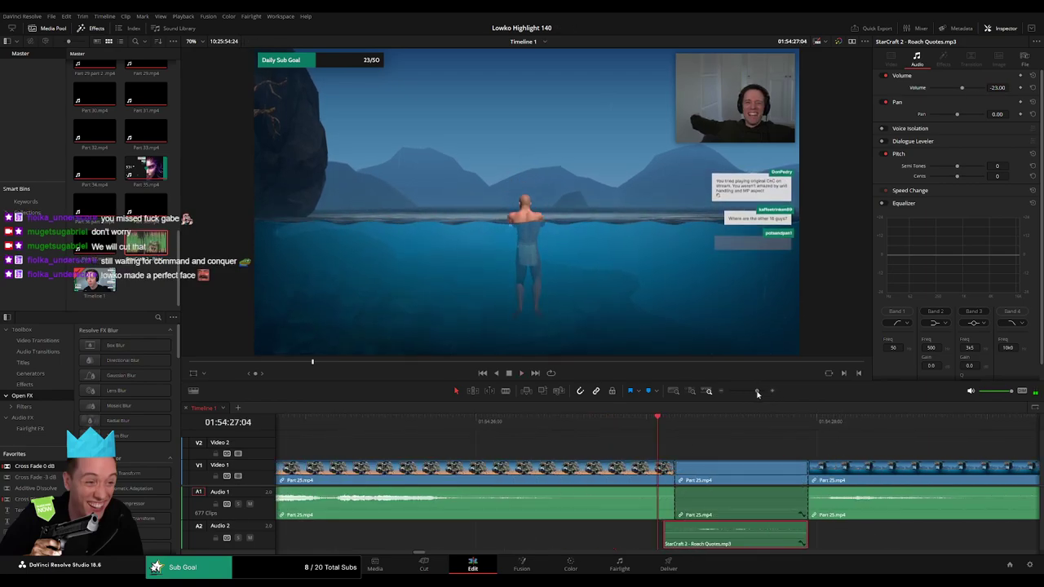
pyautogui.moveTo(674, 519); pyautogui.dragTo(667, 531)
pyautogui.press('space')
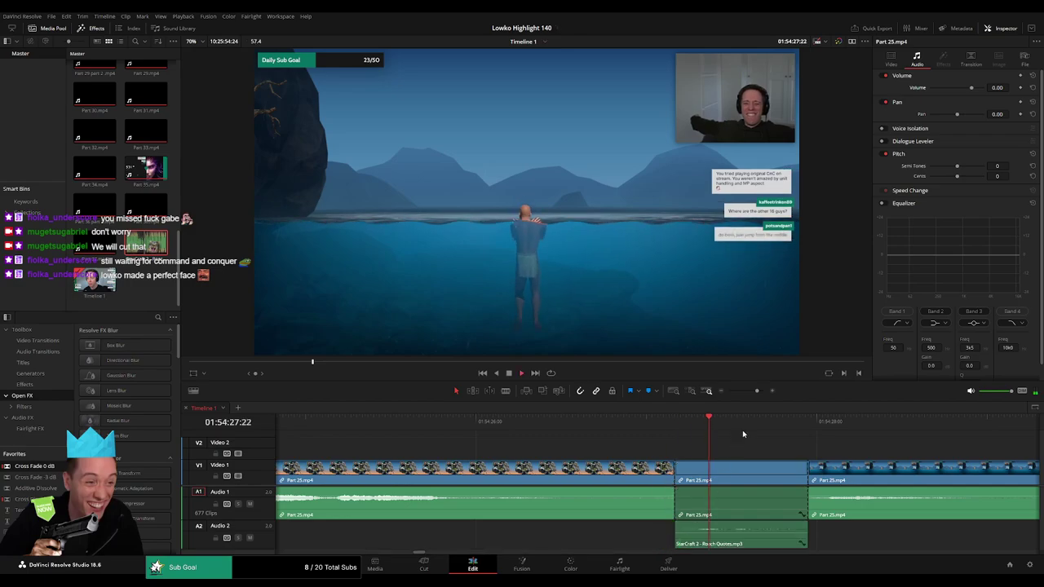
# Move the playhead back before the cut to where the zoom effect should begin
pyautogui.hotkey('ctrl', '-')
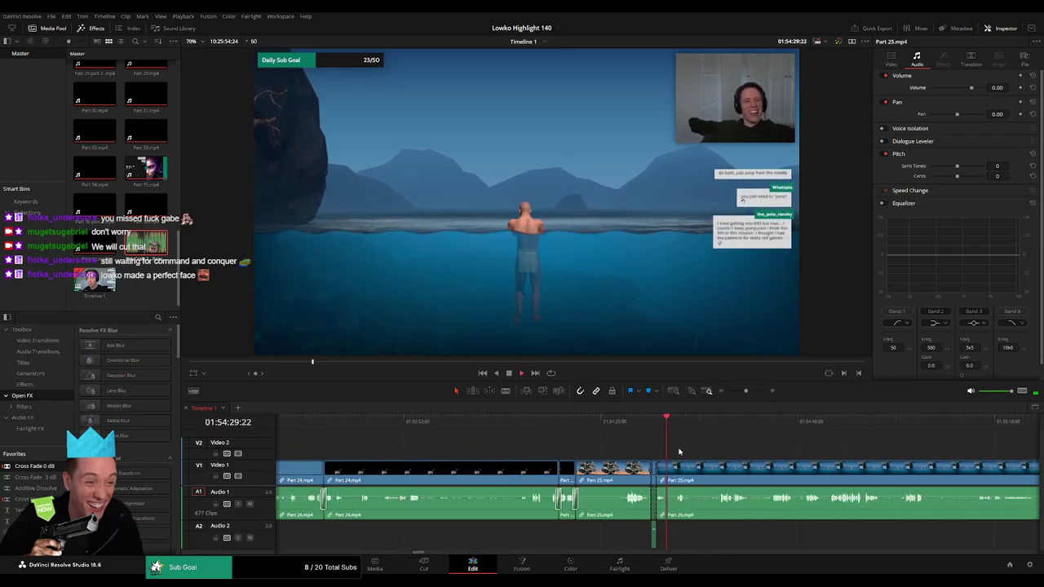
pyautogui.moveTo(552, 424); pyautogui.dragTo(506, 426)
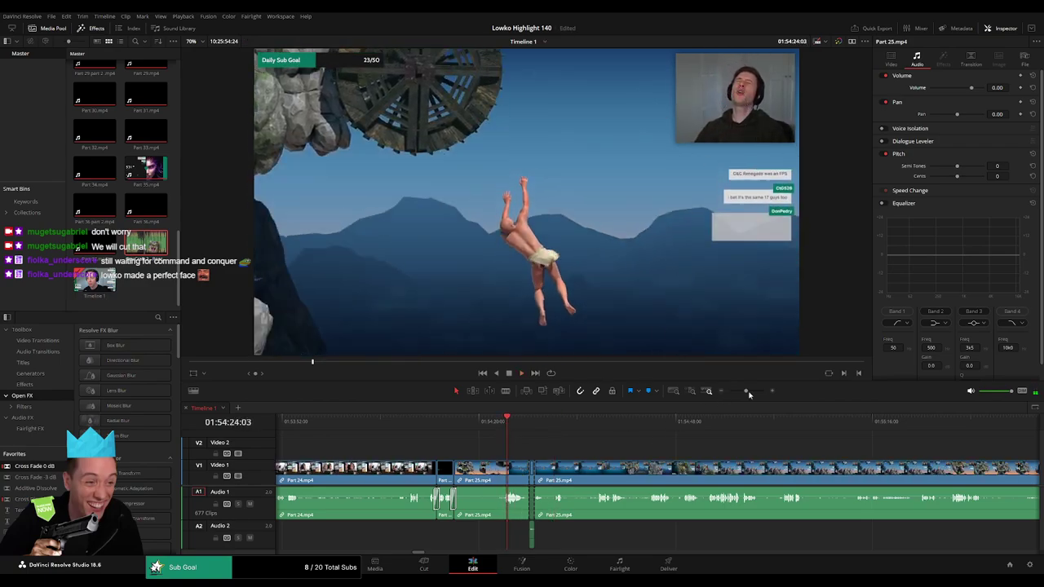
pyautogui.moveTo(748, 391); pyautogui.dragTo(754, 389)
pyautogui.click(627, 422)
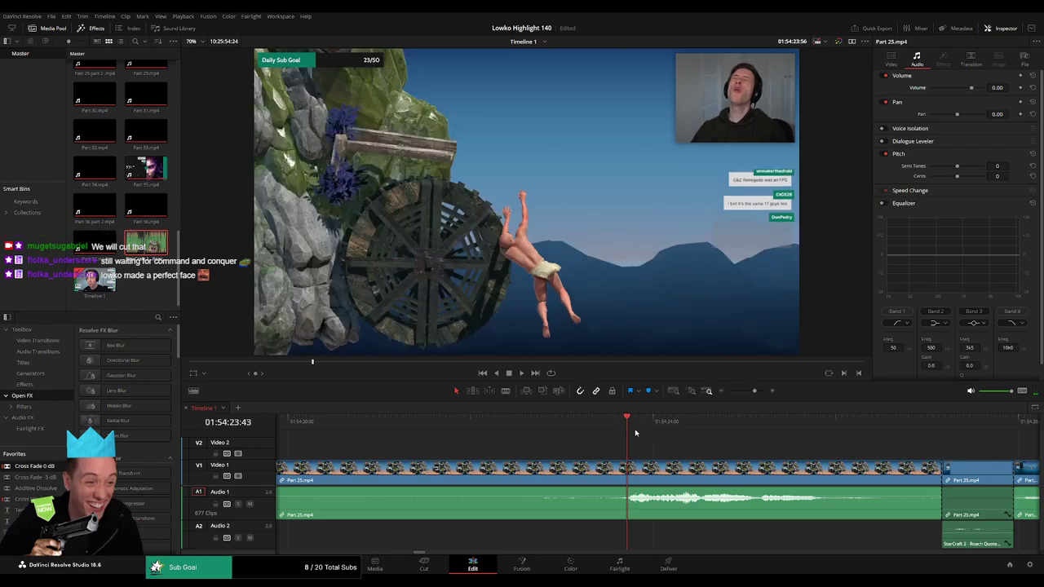
# Add an Adjustment Clip on Video 2 over the moment, zoomed to 3.100 at position -2001, -1115
pyautogui.moveTo(202, 506); pyautogui.dragTo(549, 444)
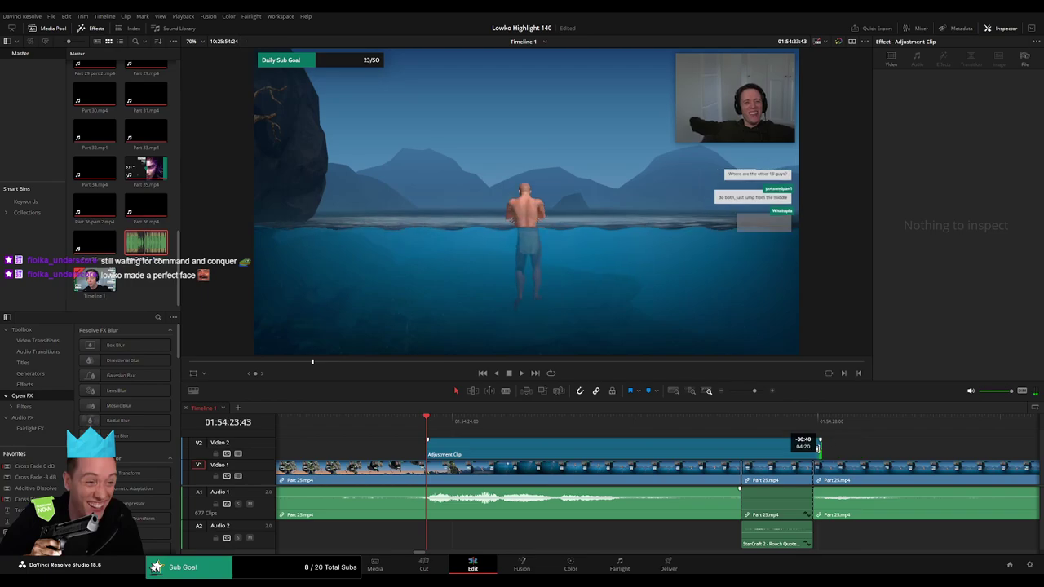
pyautogui.moveTo(855, 447); pyautogui.dragTo(881, 447)
pyautogui.moveTo(946, 87)
pyautogui.mouseDown()
pyautogui.moveTo(997, 98)
pyautogui.moveTo(979, 98)
pyautogui.mouseUp()
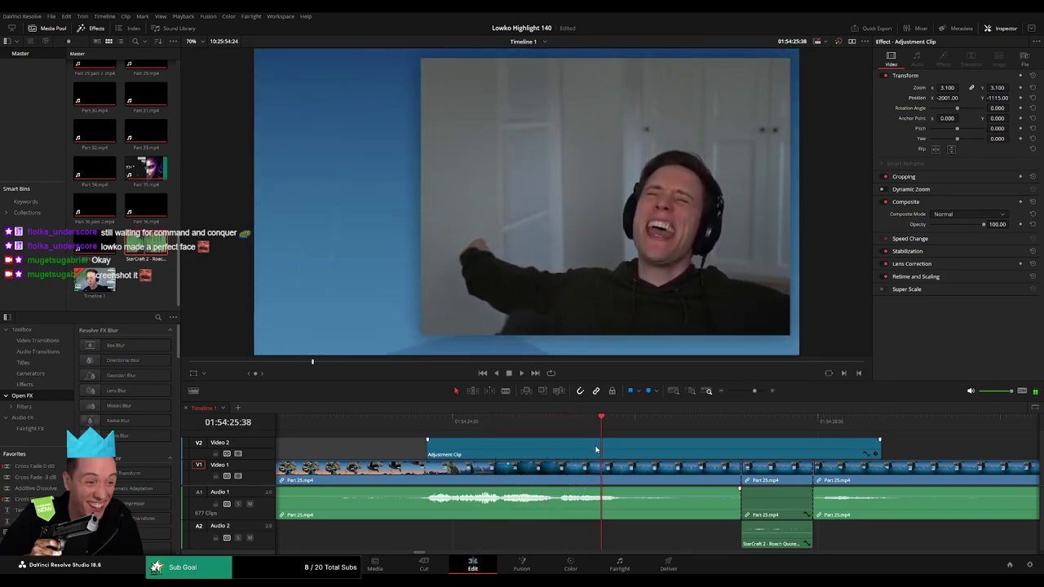
# Extend the adjustment clip back to the playhead and review the zoomed facecam section frame by frame
pyautogui.press('j')
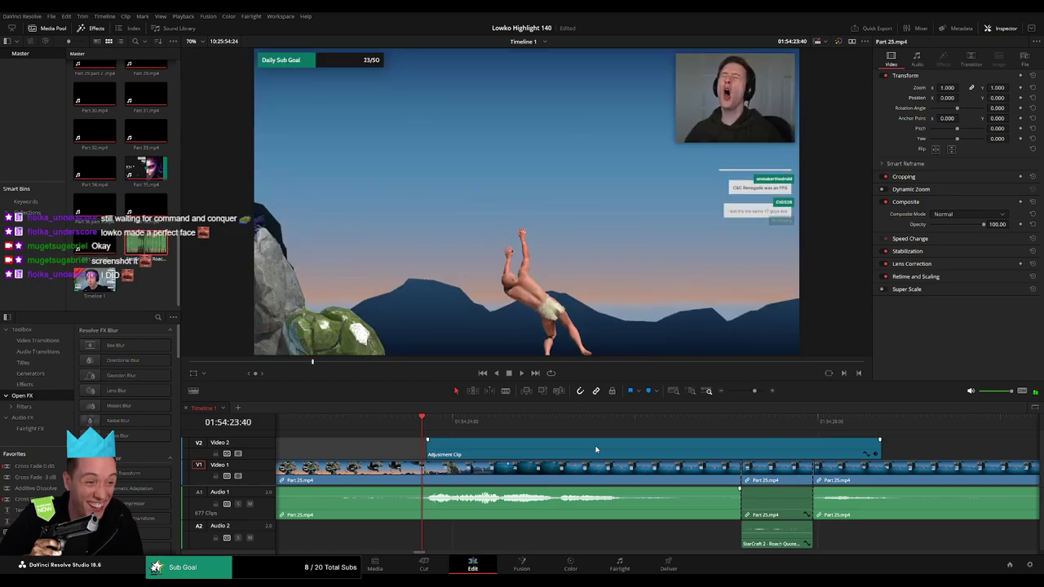
pyautogui.moveTo(427, 453); pyautogui.dragTo(417, 454)
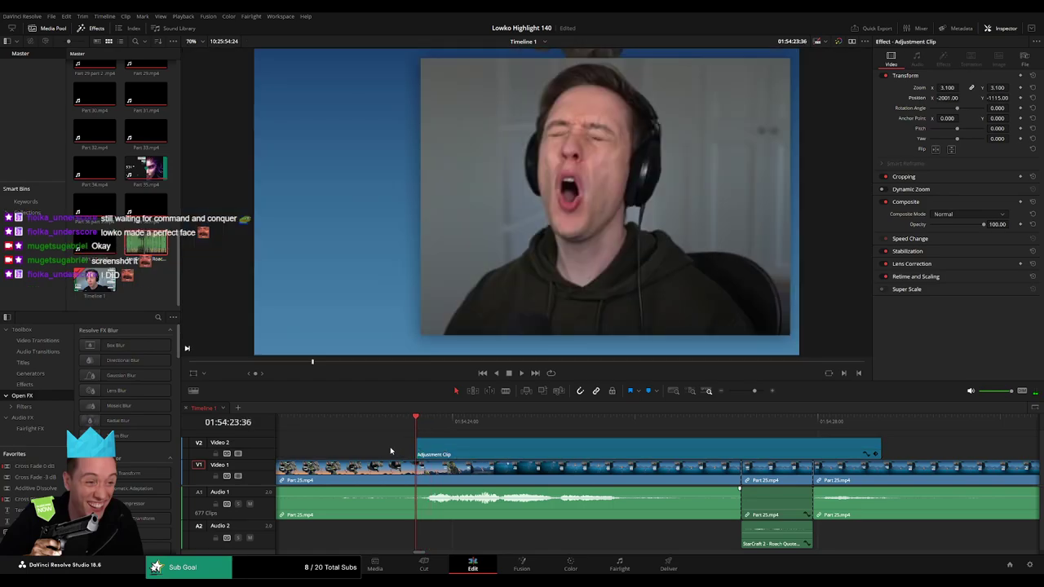
pyautogui.press('space')
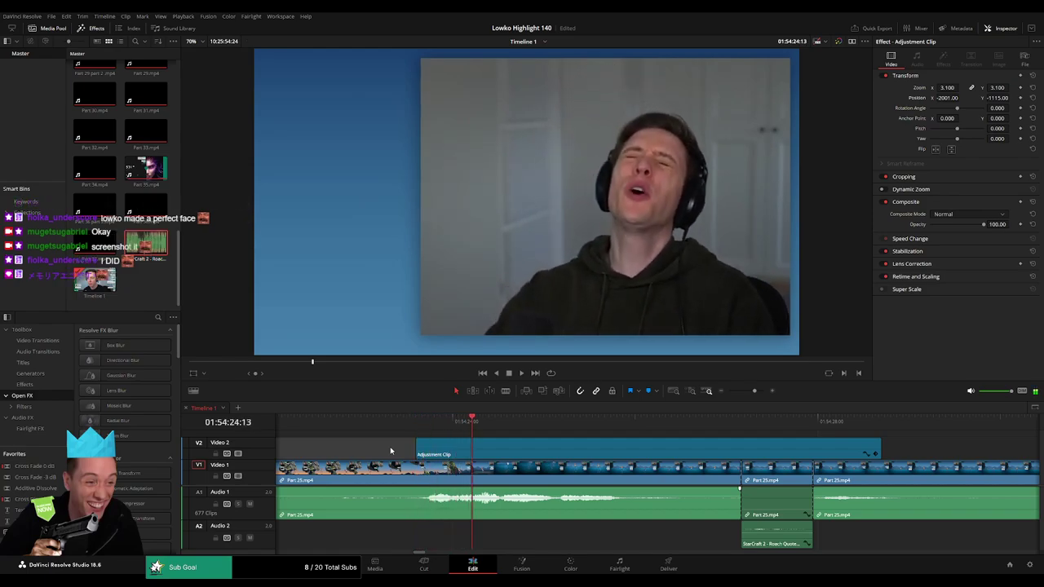
pyautogui.press('j')
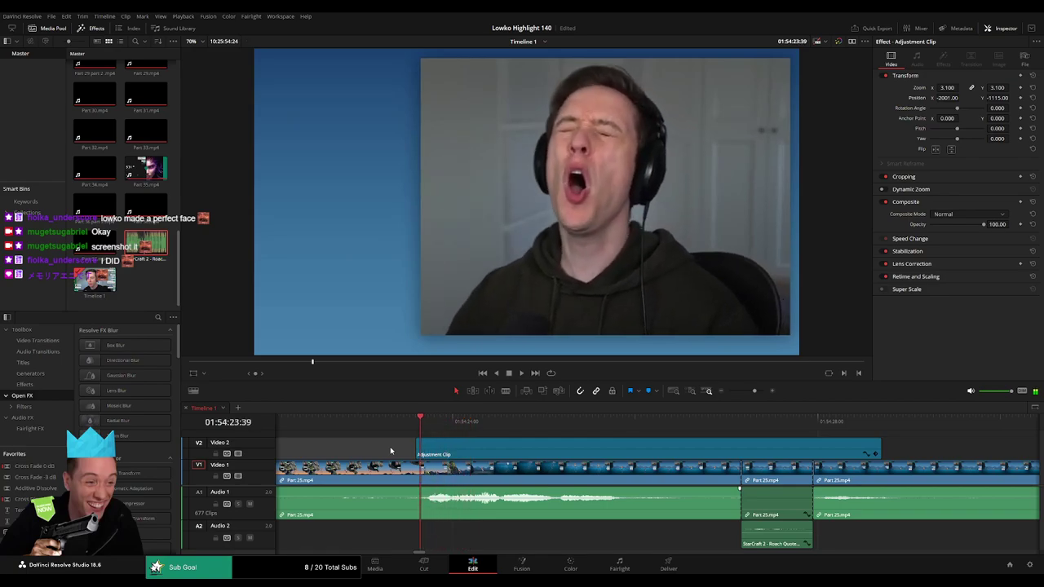
pyautogui.press('Left')
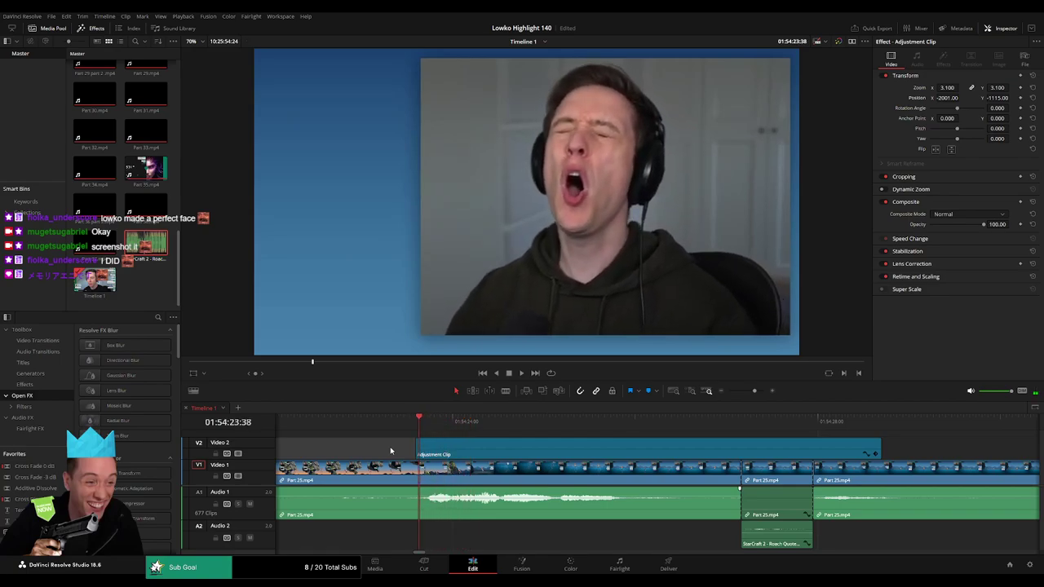
pyautogui.press('Left')
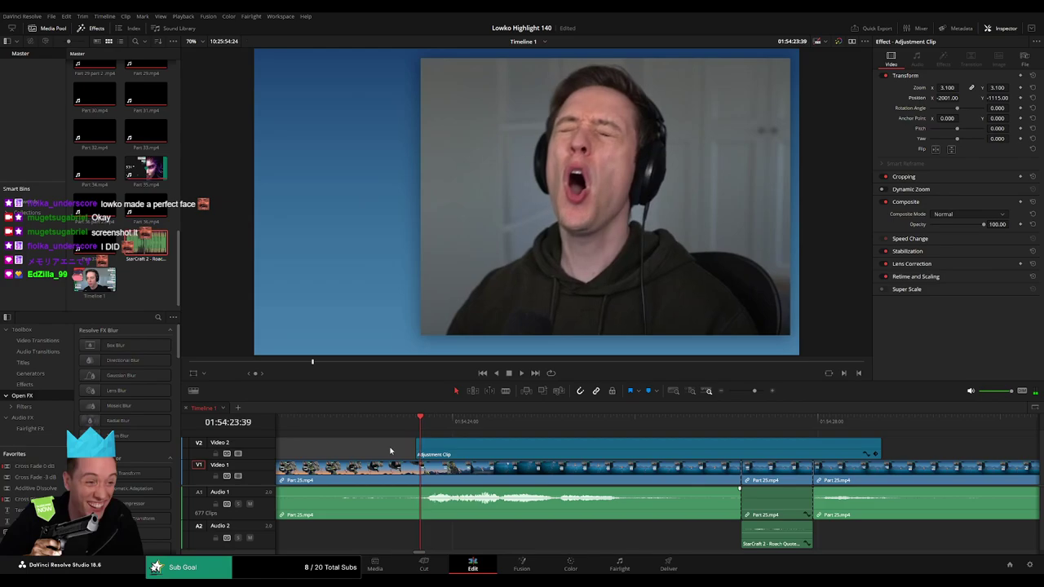
pyautogui.press('space')
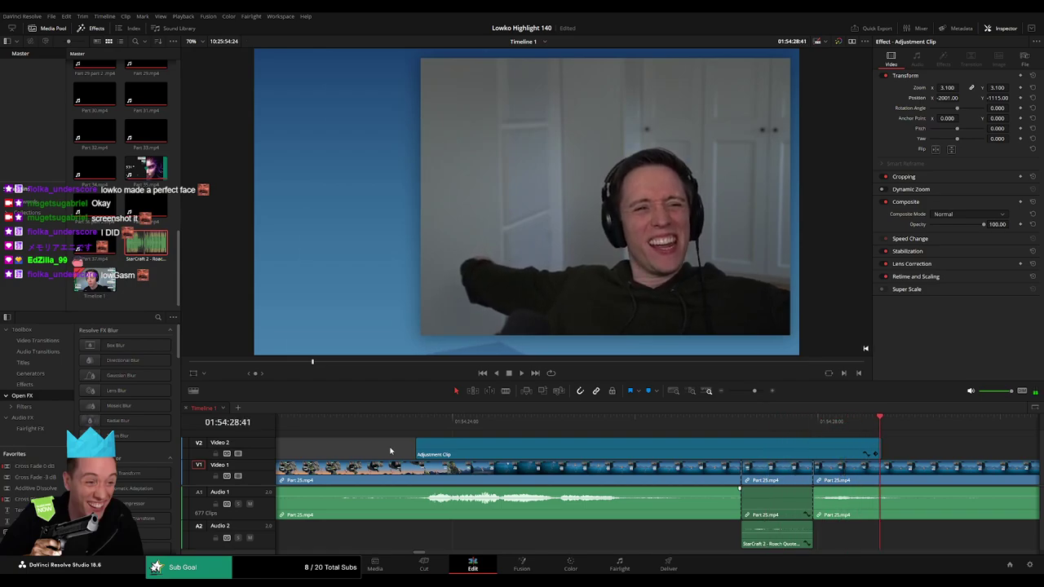
# Delete the zoom Adjustment Clip from Video 2 and cut one unwanted stretch out of Part 25
pyautogui.press('Delete')
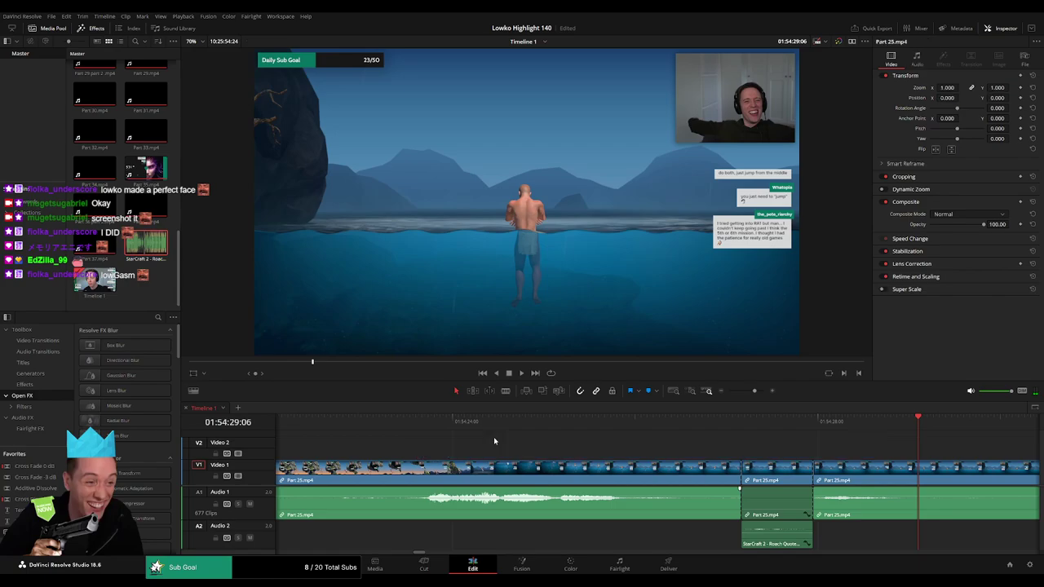
pyautogui.click(744, 393)
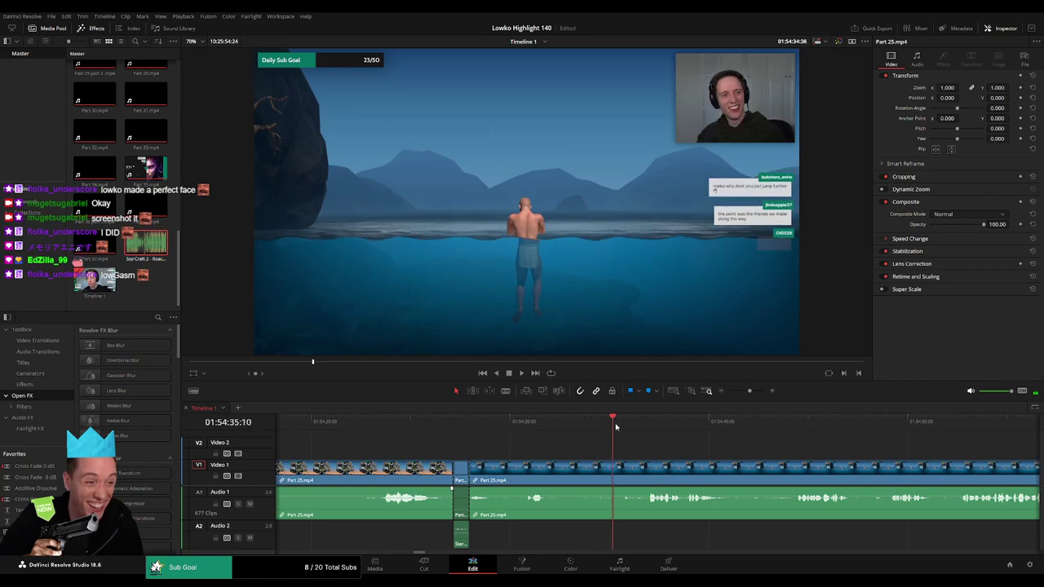
pyautogui.press('b')
pyautogui.click(551, 469)
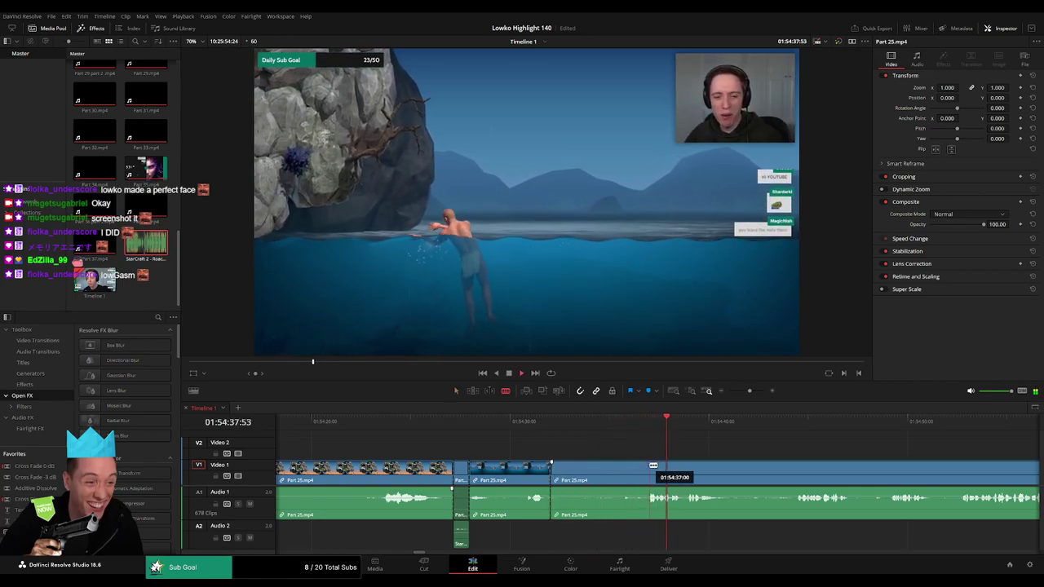
pyautogui.click(646, 469)
pyautogui.press('a')
pyautogui.click(610, 474)
pyautogui.press('Delete')
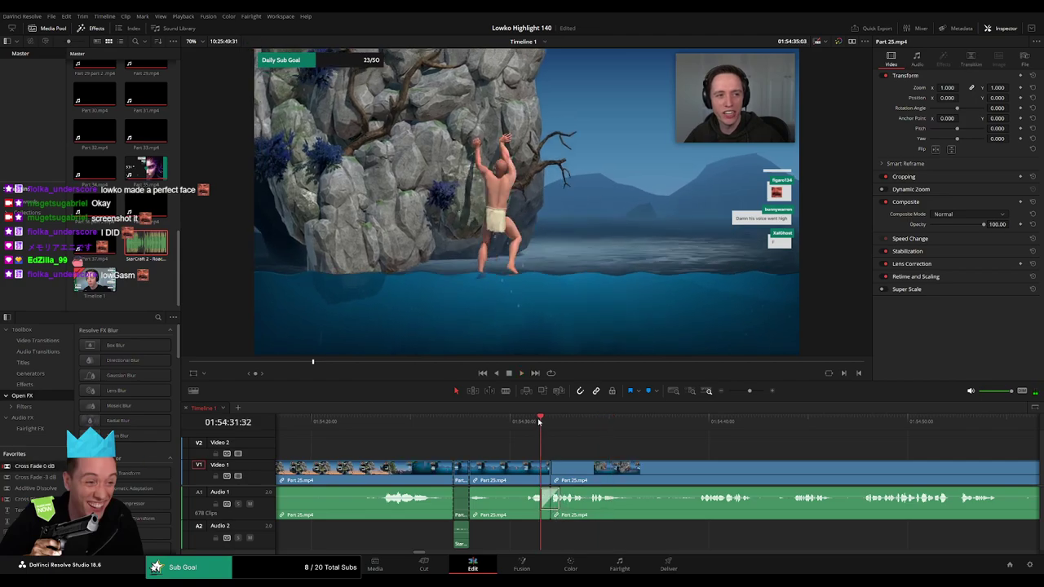
# Split Part 25 at the next cut point and move ahead through the footage
pyautogui.hscroll(2, 656, 449)
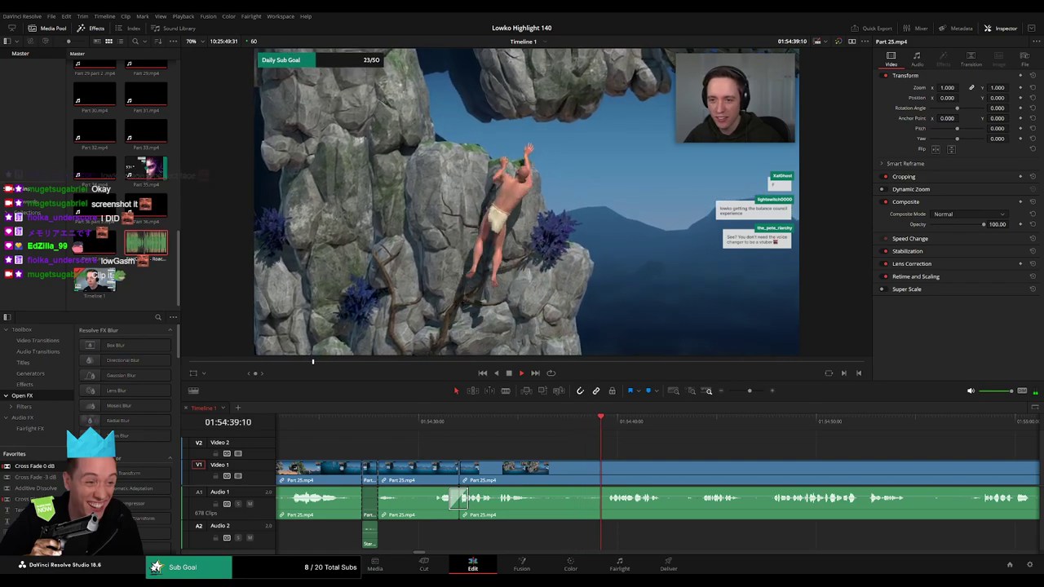
pyautogui.press('b')
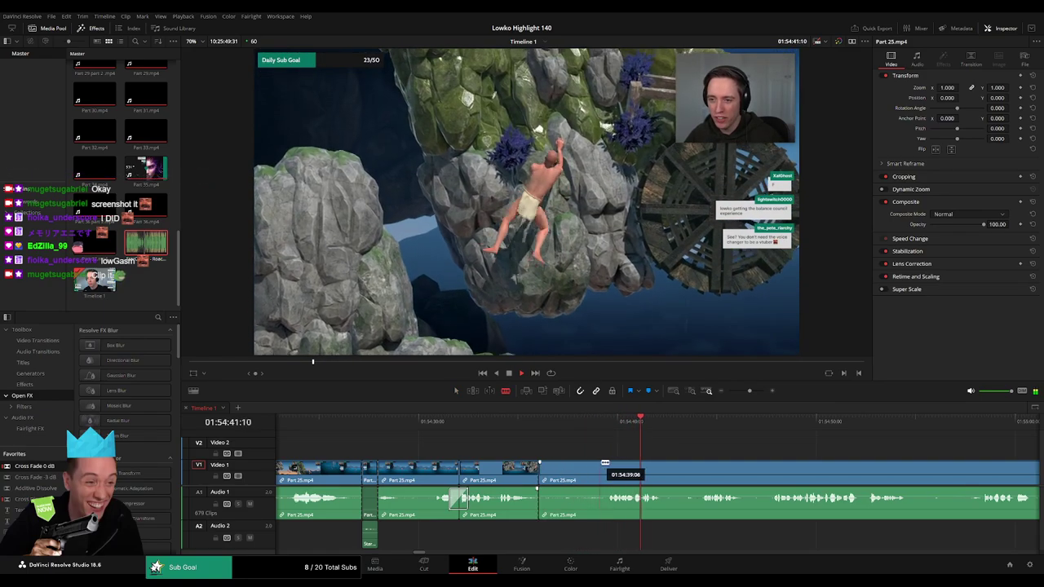
pyautogui.click(539, 470)
pyautogui.press('a')
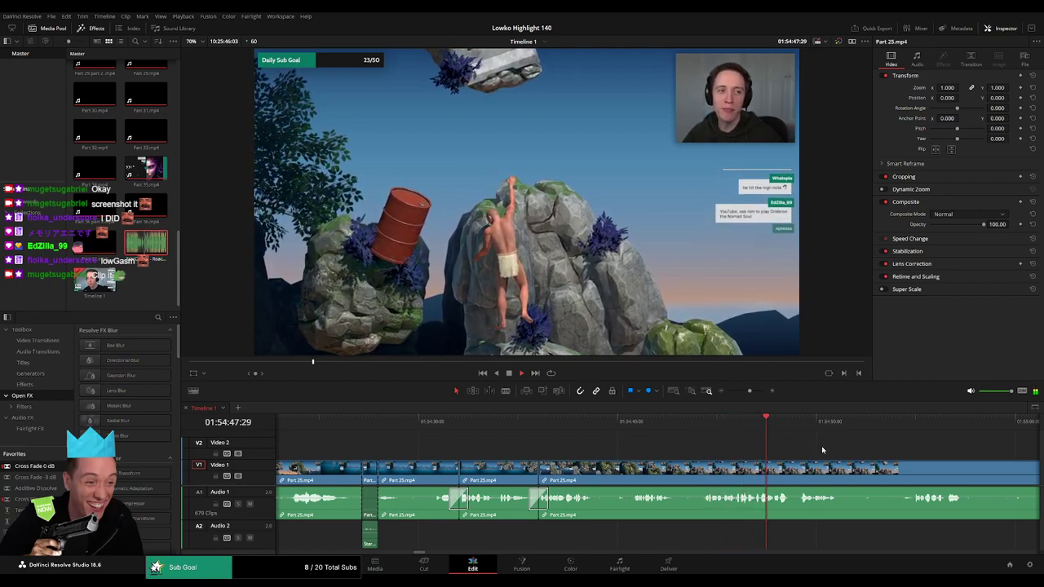
pyautogui.hscroll(5, 699, 443)
pyautogui.hscroll(2, 571, 450)
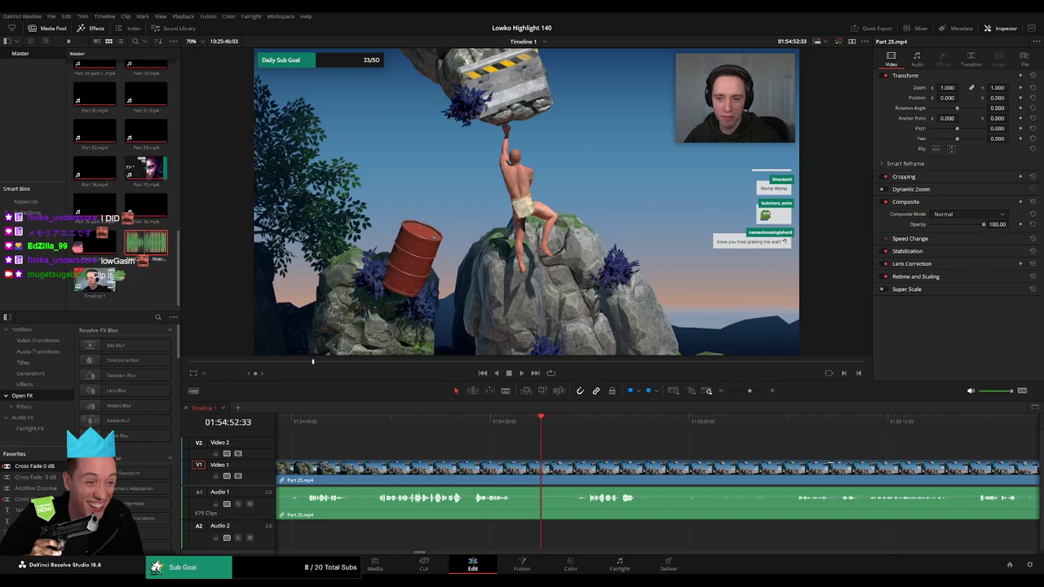
# Remove two dull stretches of Part 25, closing each gap
pyautogui.click(379, 420)
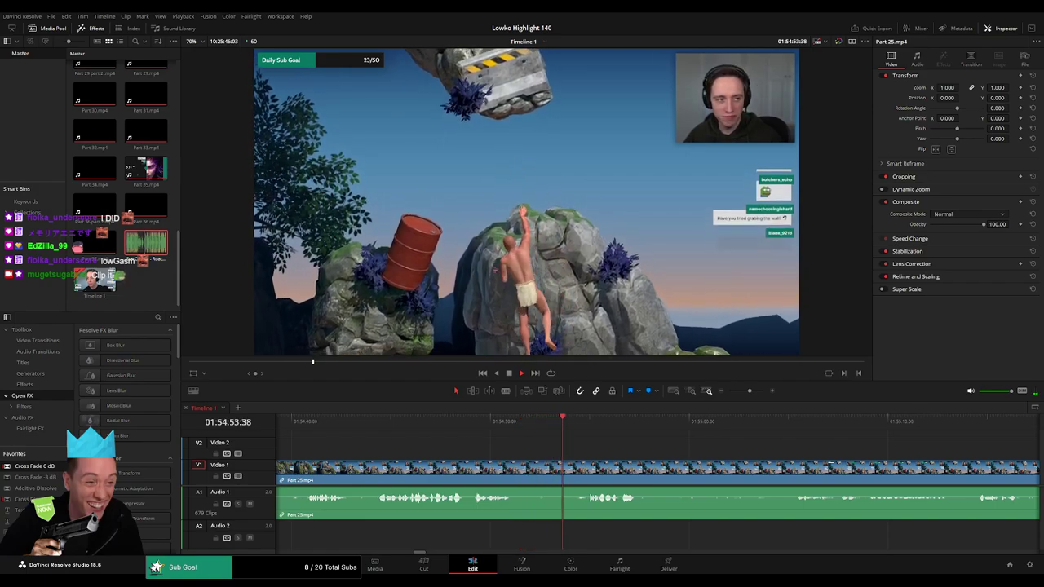
pyautogui.click(515, 471)
pyautogui.press('Delete')
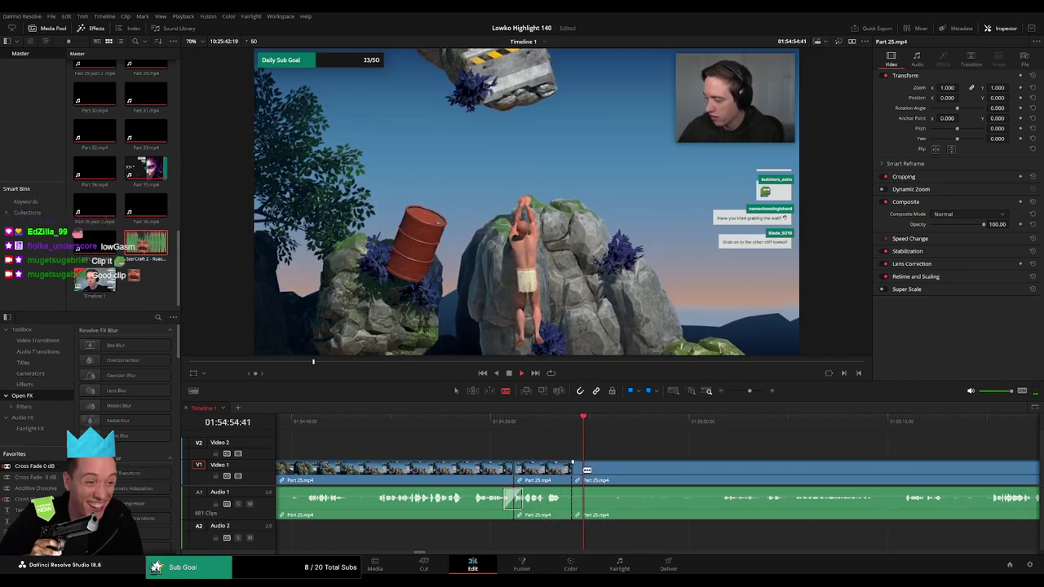
pyautogui.hscroll(3, 652, 432)
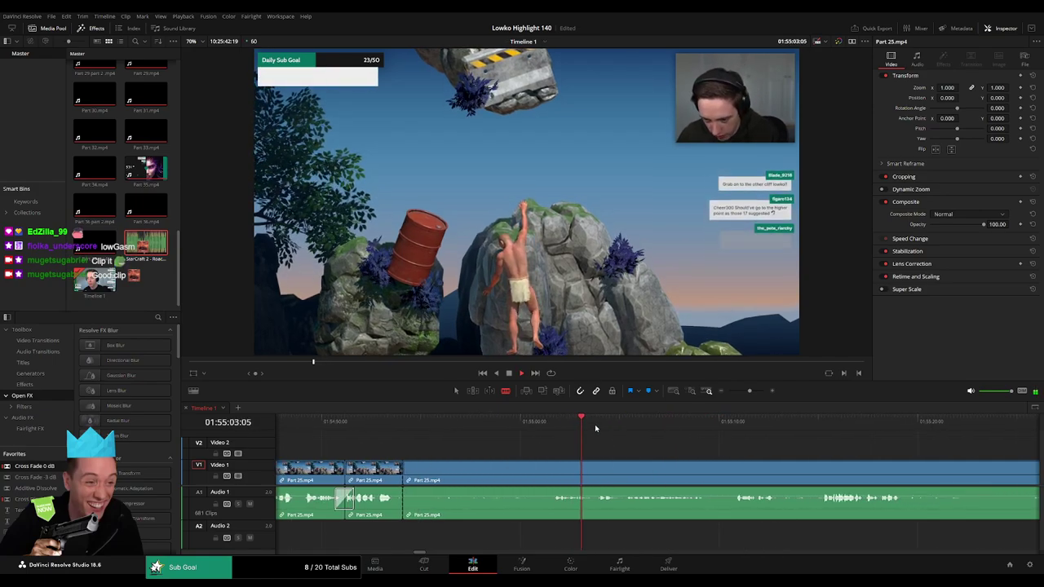
pyautogui.click(558, 472)
pyautogui.press('a')
pyautogui.click(474, 466)
pyautogui.press('Delete')
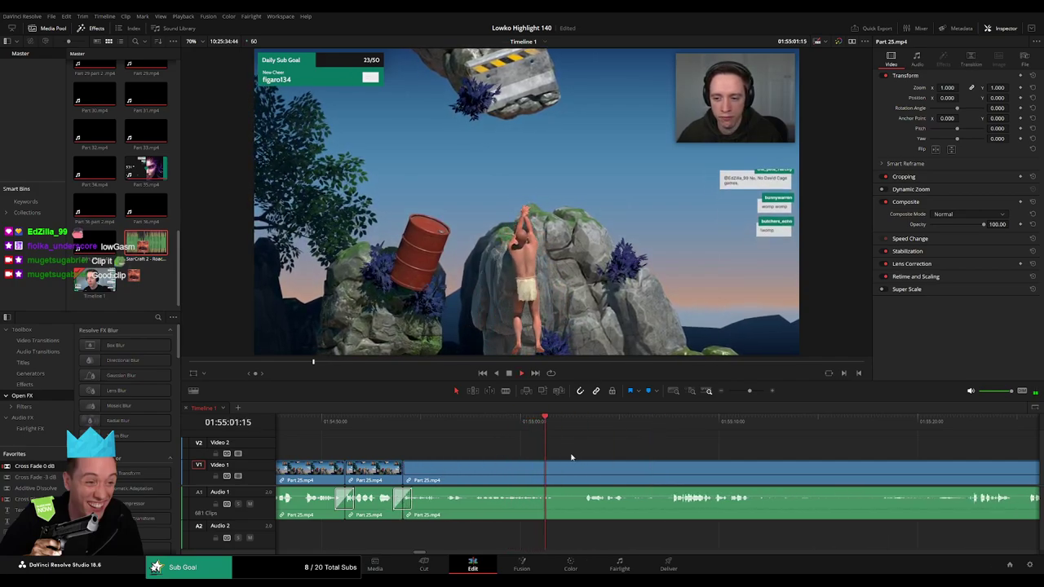
pyautogui.hscroll(3, 571, 449)
# Blade out two more short unwanted pieces of Part 25 and ripple-delete them
pyautogui.press('b')
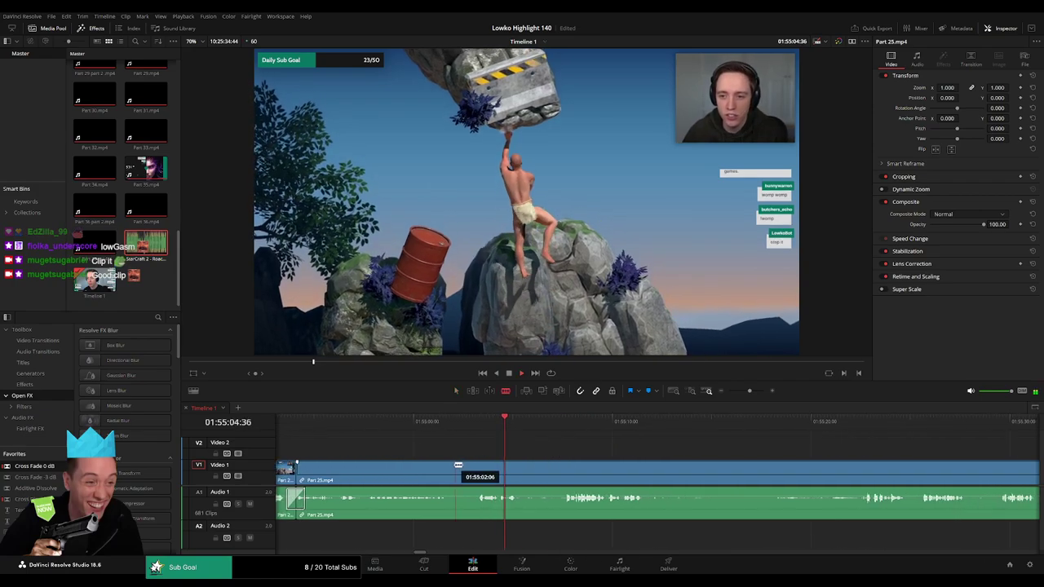
pyautogui.click(453, 469)
pyautogui.click(474, 468)
pyautogui.press('a')
pyautogui.click(469, 472)
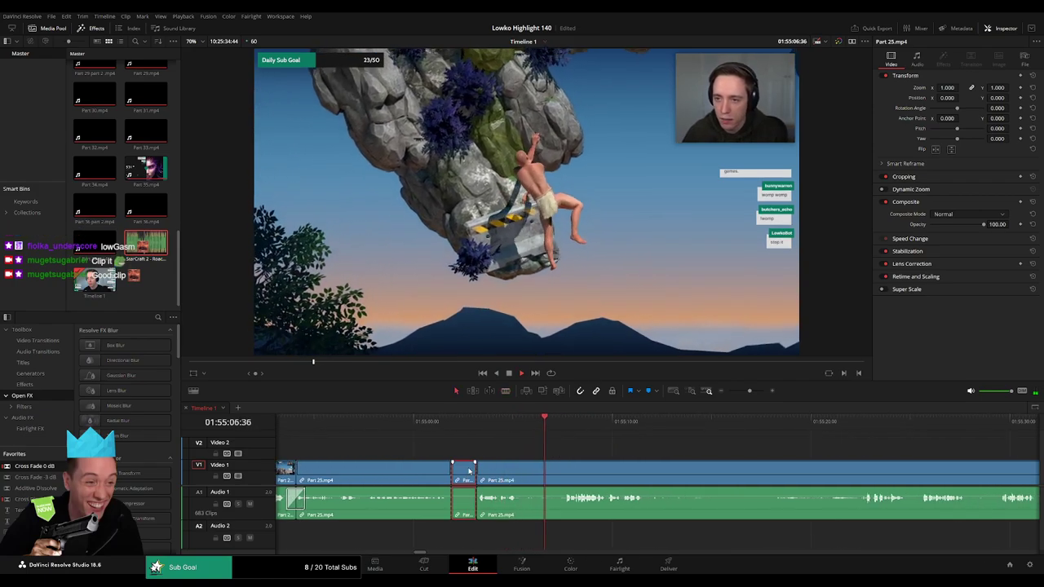
pyautogui.press('Delete')
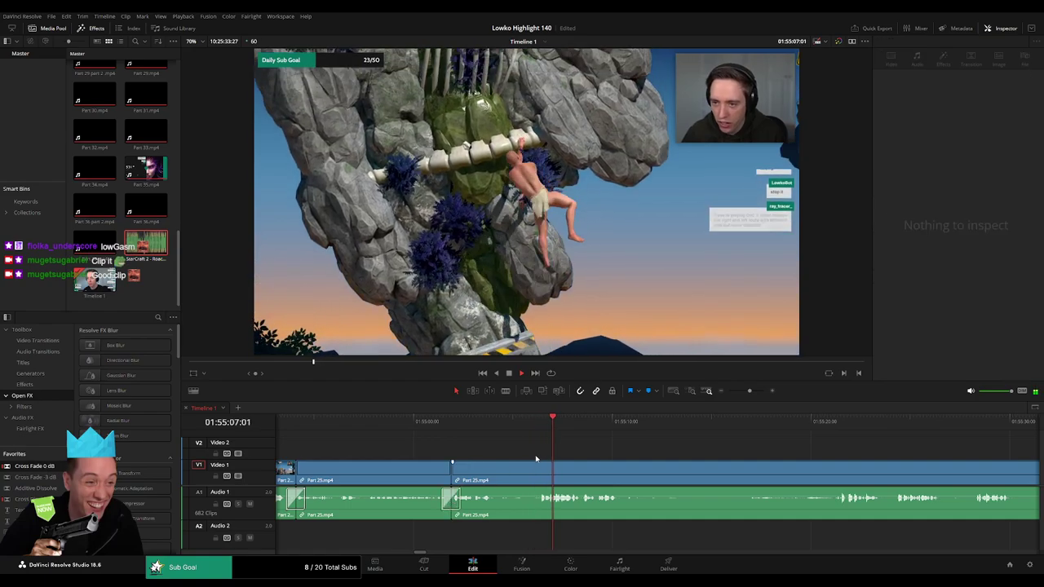
pyautogui.press('b')
pyautogui.click(495, 469)
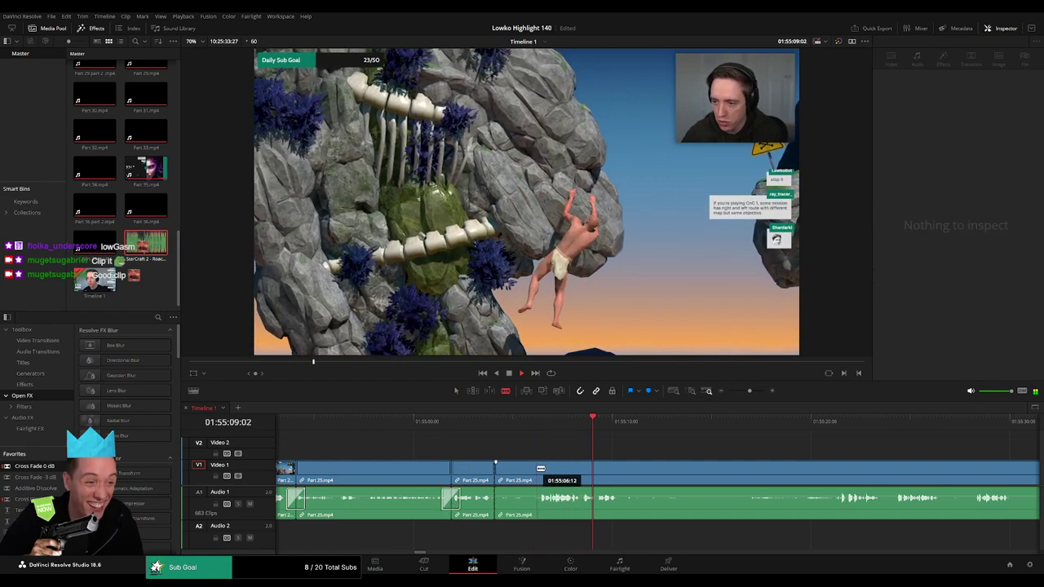
pyautogui.click(540, 469)
pyautogui.press('a')
pyautogui.click(522, 471)
pyautogui.press('Delete')
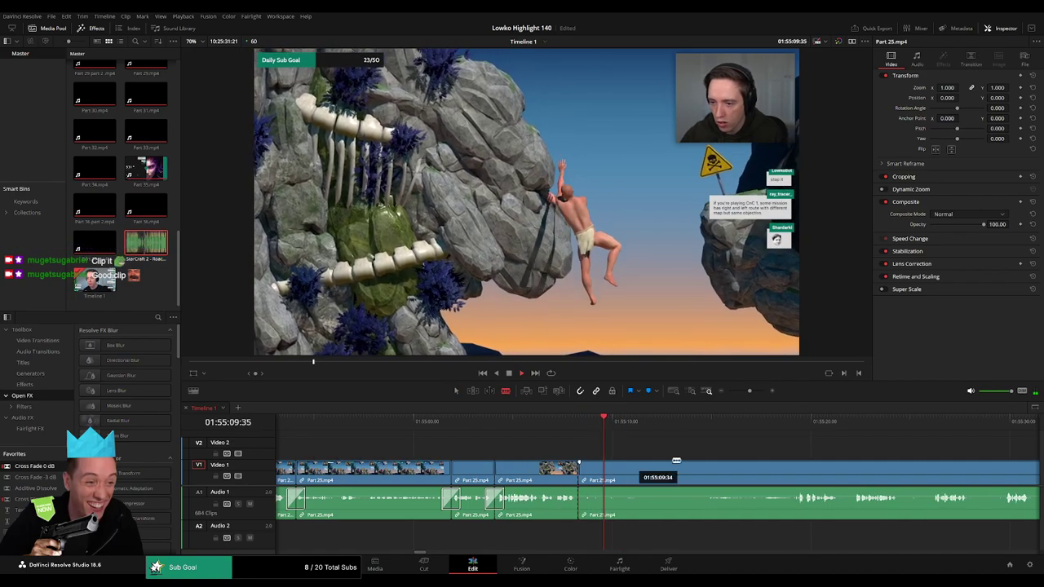
# Split Part 25 at the next point, close the leftover gap and replay the join
pyautogui.press('b')
pyautogui.click(583, 472)
pyautogui.press('a')
pyautogui.click(776, 420)
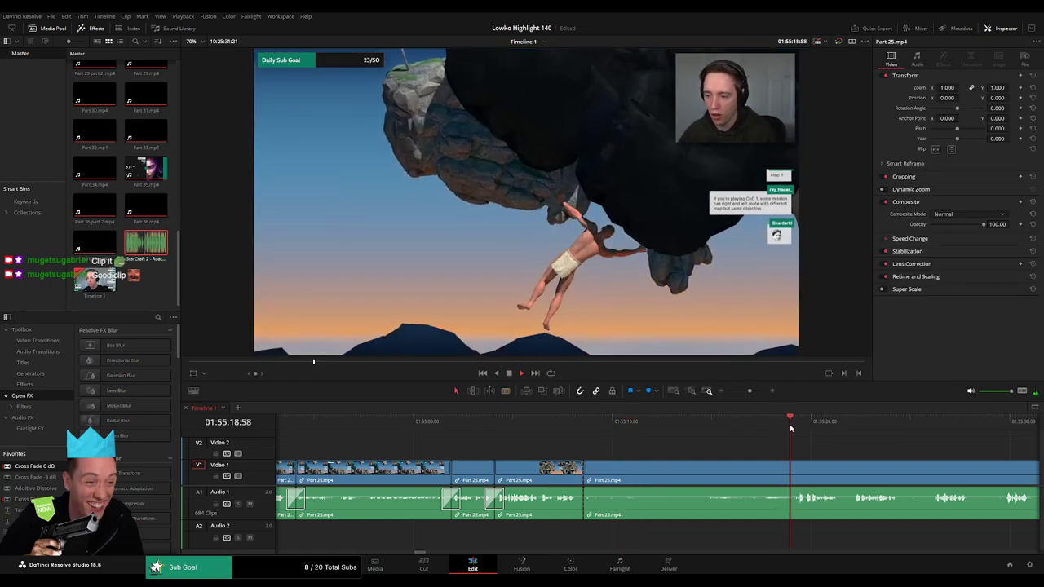
pyautogui.moveTo(777, 423); pyautogui.dragTo(523, 431)
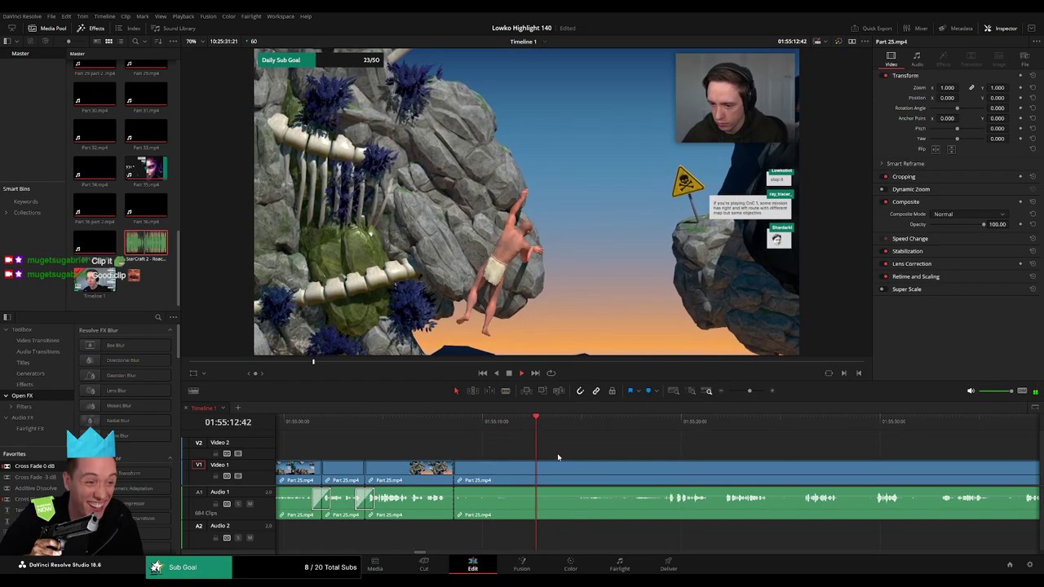
pyautogui.click(463, 471)
pyautogui.press('Delete')
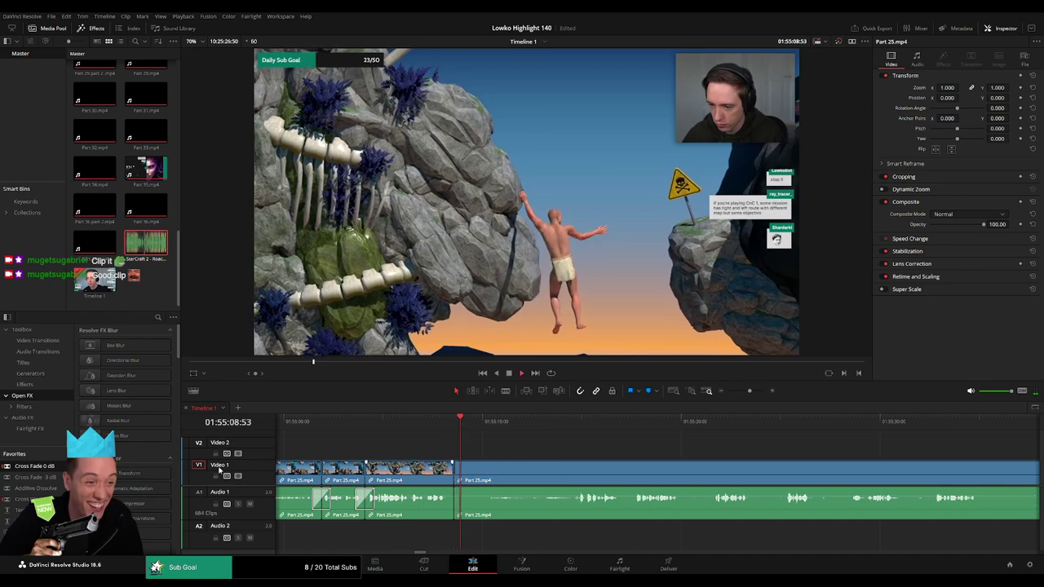
pyautogui.press('space')
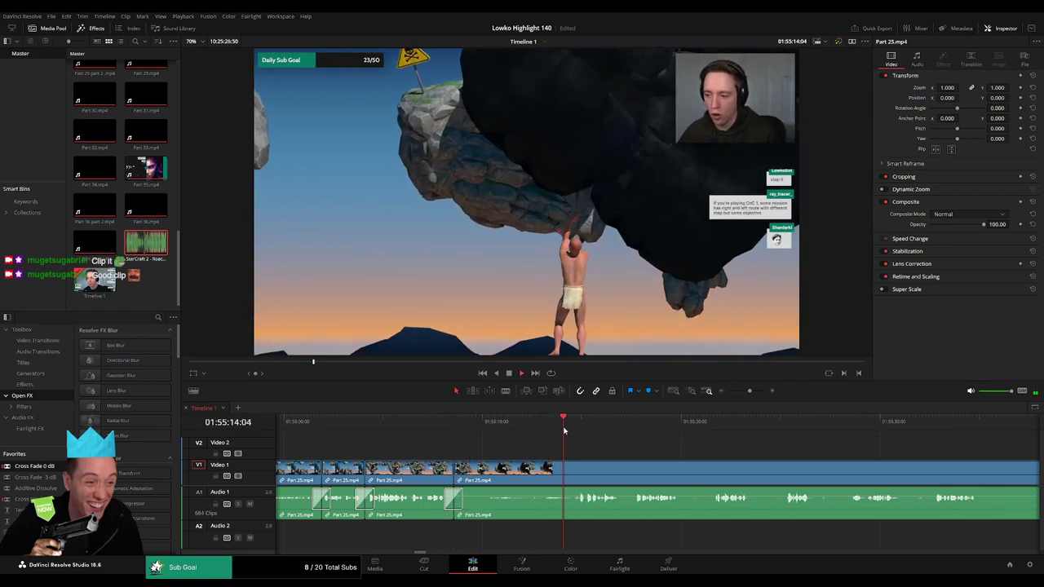
pyautogui.click(486, 424)
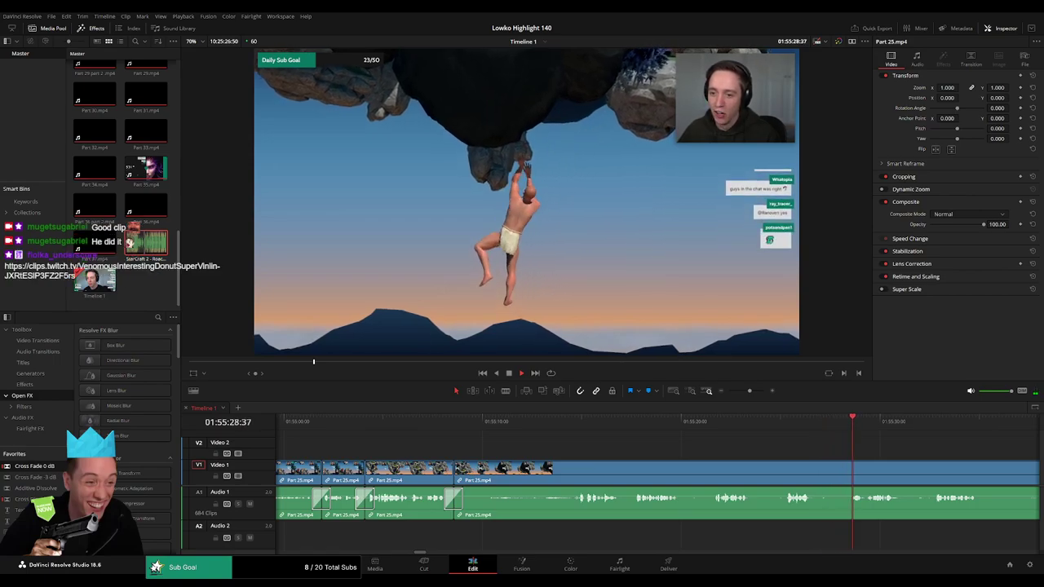
# Rewatch the hanging climb section and split Part 25 where the next unwanted stretch starts
pyautogui.hscroll(5, 561, 452)
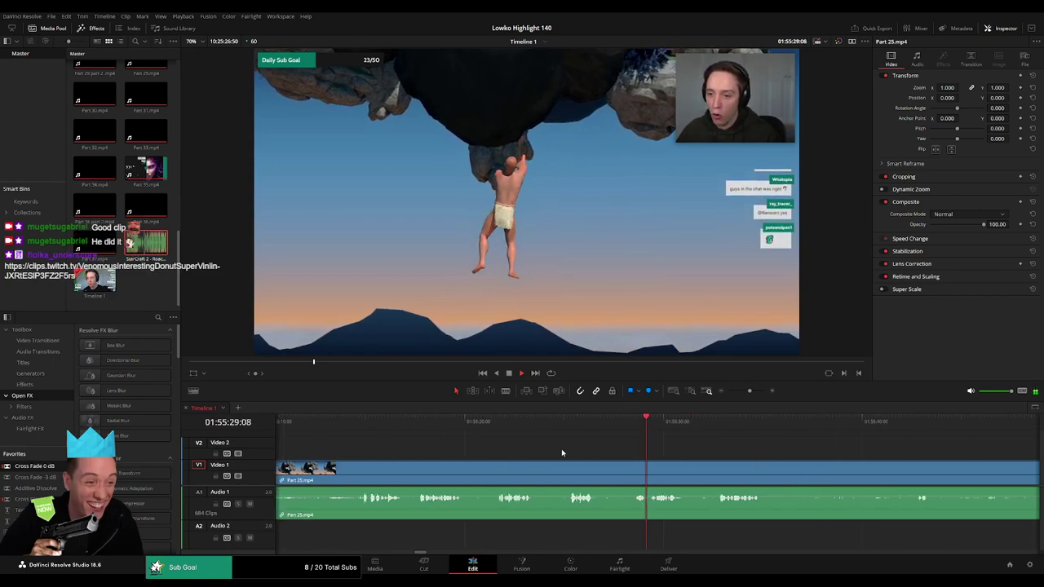
pyautogui.click(522, 423)
pyautogui.hscroll(2, 542, 446)
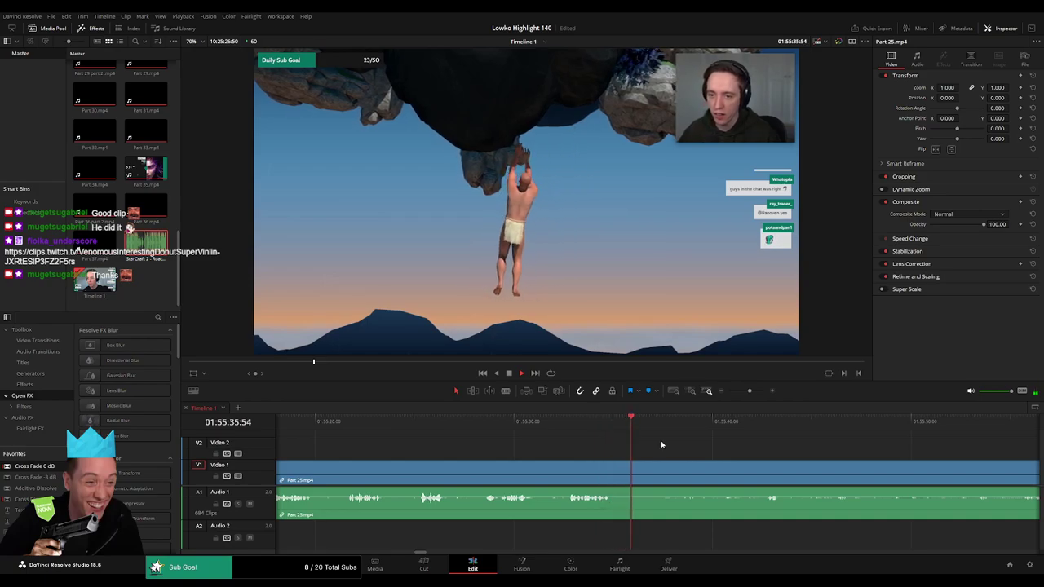
pyautogui.hscroll(3, 571, 441)
pyautogui.hscroll(4, 490, 432)
pyautogui.moveTo(451, 424); pyautogui.dragTo(549, 423)
pyautogui.press('space')
pyautogui.press('b')
pyautogui.click(414, 471)
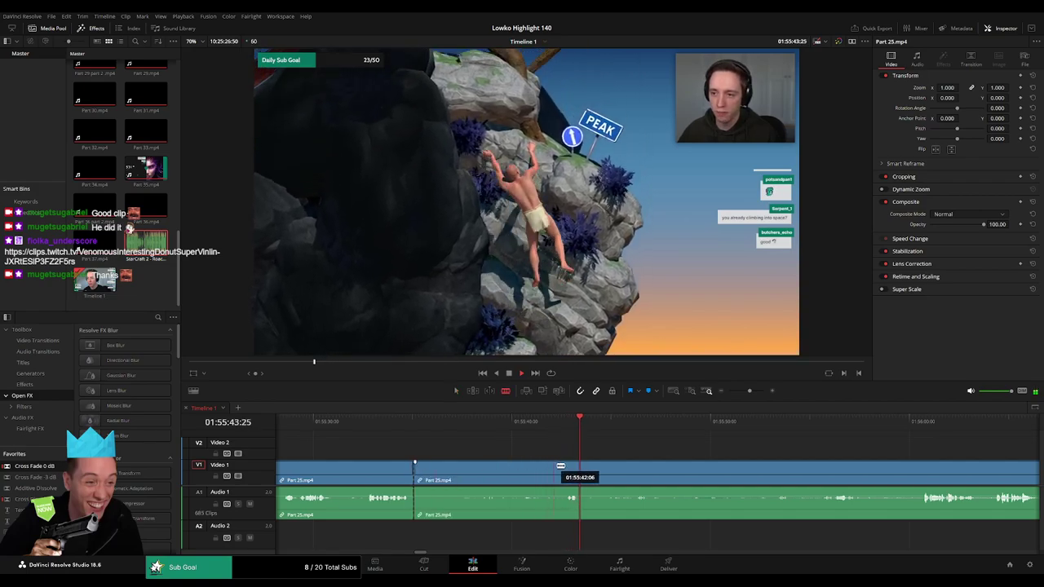
# Cut out the marked Part 25 stretch, close the gap and play back the new join
pyautogui.click(560, 471)
pyautogui.press('a')
pyautogui.click(489, 471)
pyautogui.press('Delete')
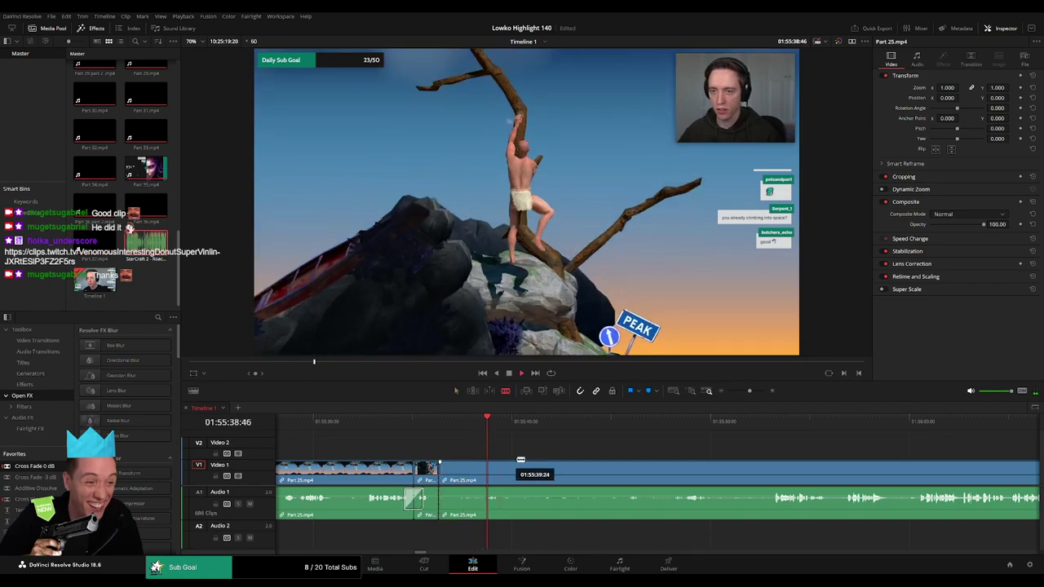
pyautogui.click(626, 430)
pyautogui.press('space')
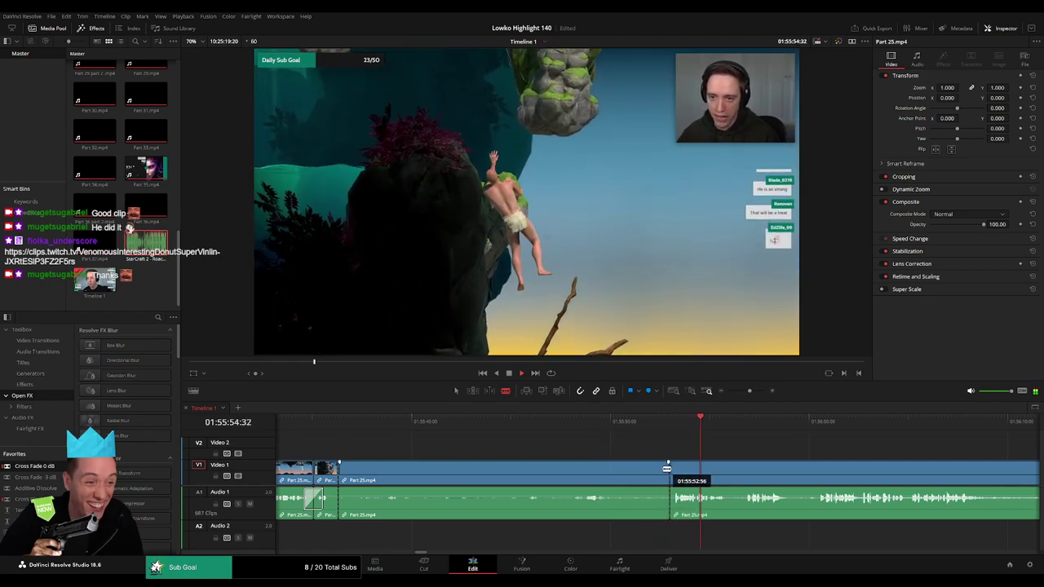
# Skim ahead to about 01:56:48, split there and ripple-delete the footage before it
pyautogui.click(732, 430)
pyautogui.click(802, 422)
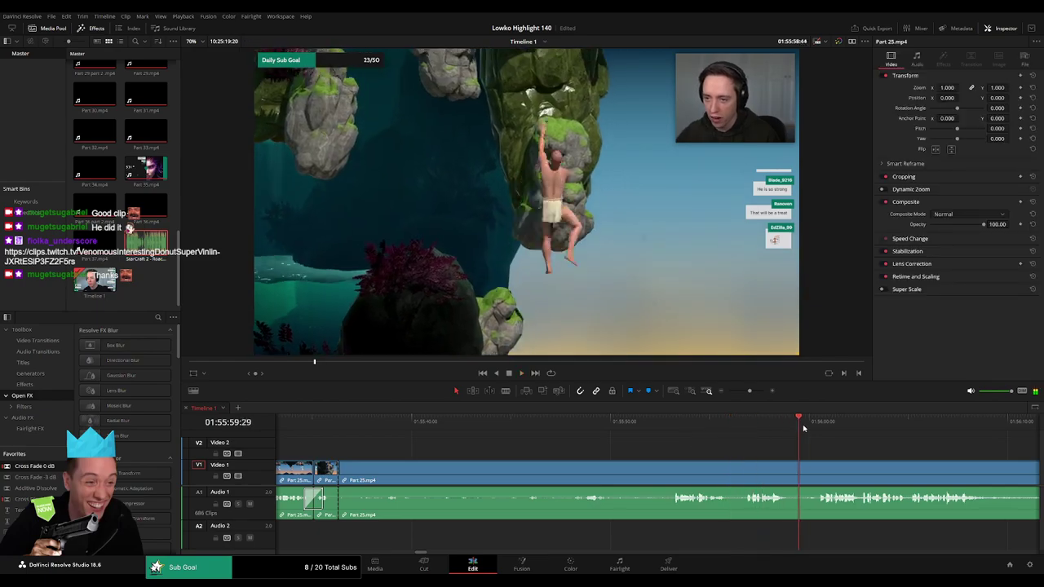
pyautogui.click(734, 422)
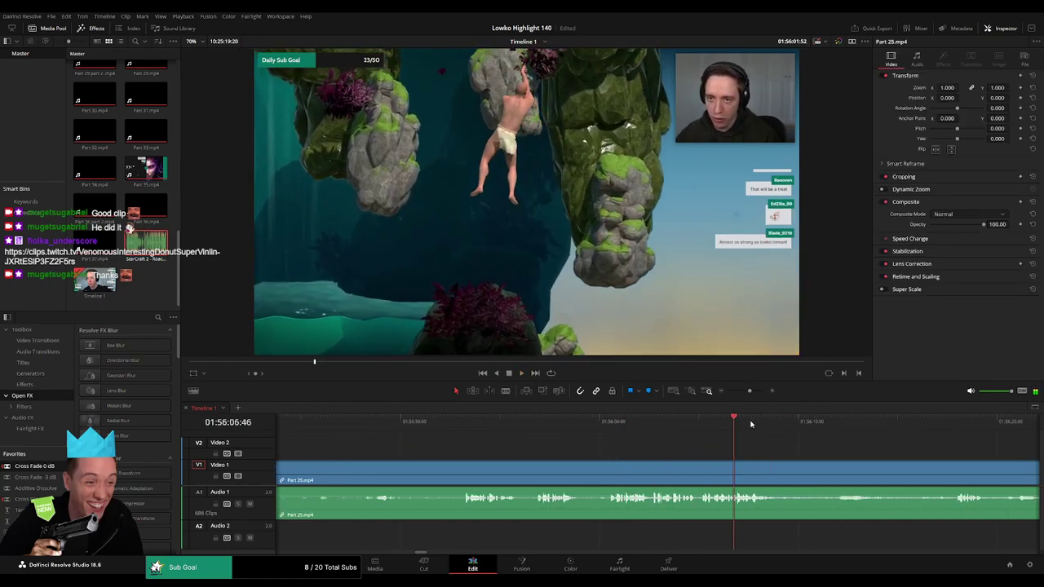
pyautogui.click(914, 422)
pyautogui.click(951, 421)
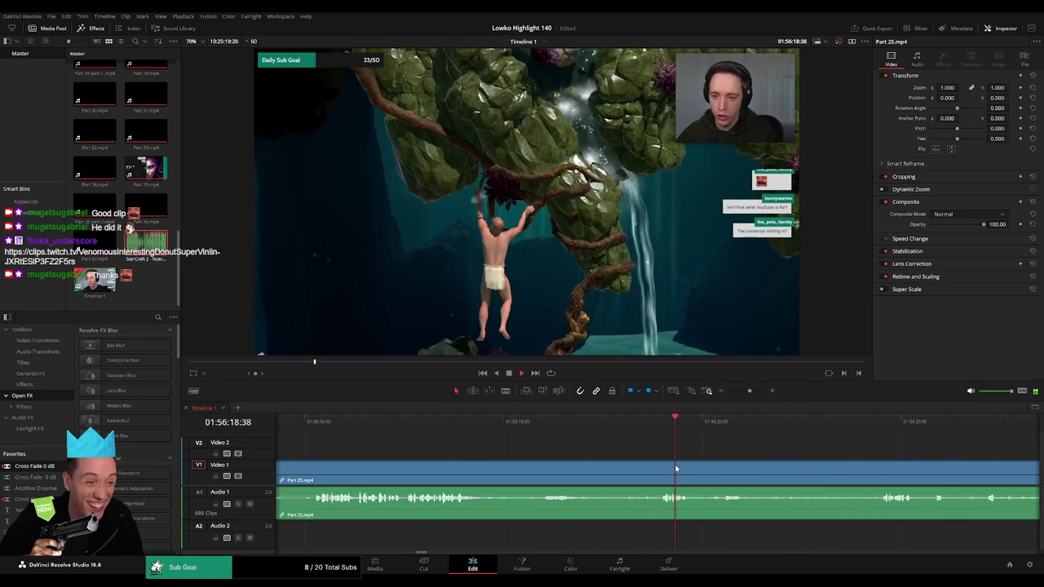
pyautogui.click(726, 421)
pyautogui.click(850, 430)
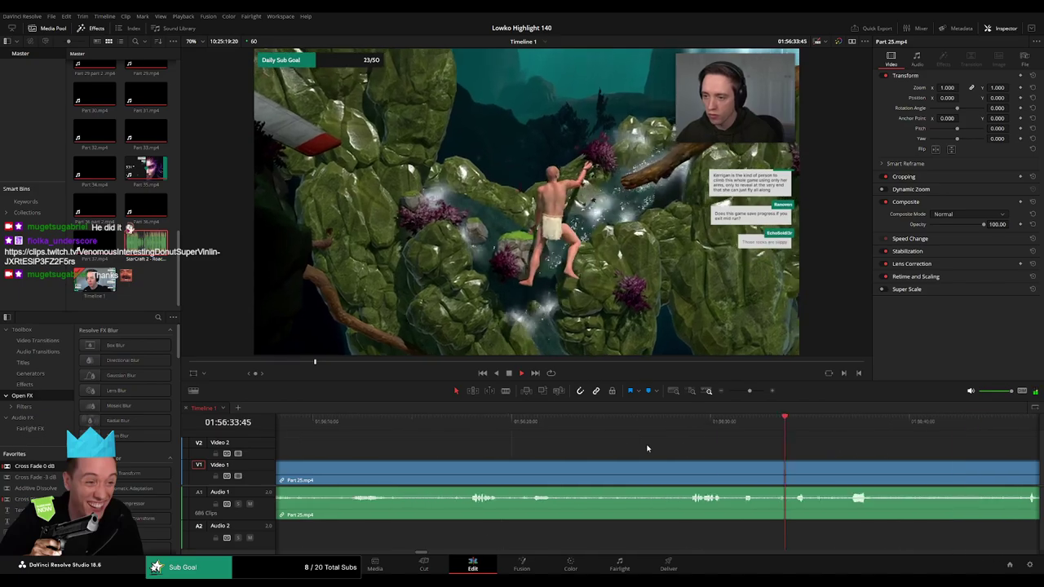
pyautogui.click(676, 430)
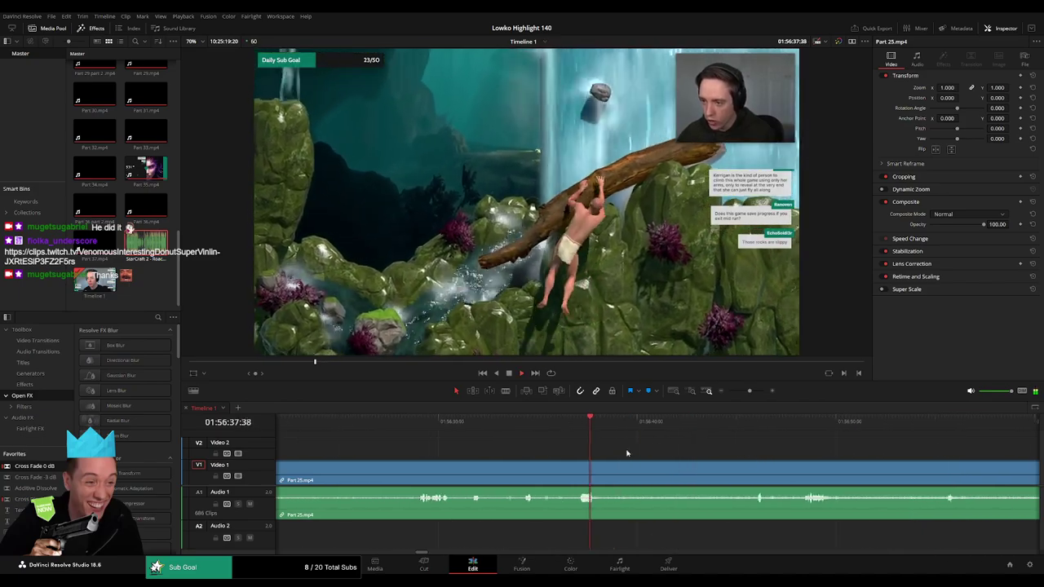
pyautogui.click(737, 427)
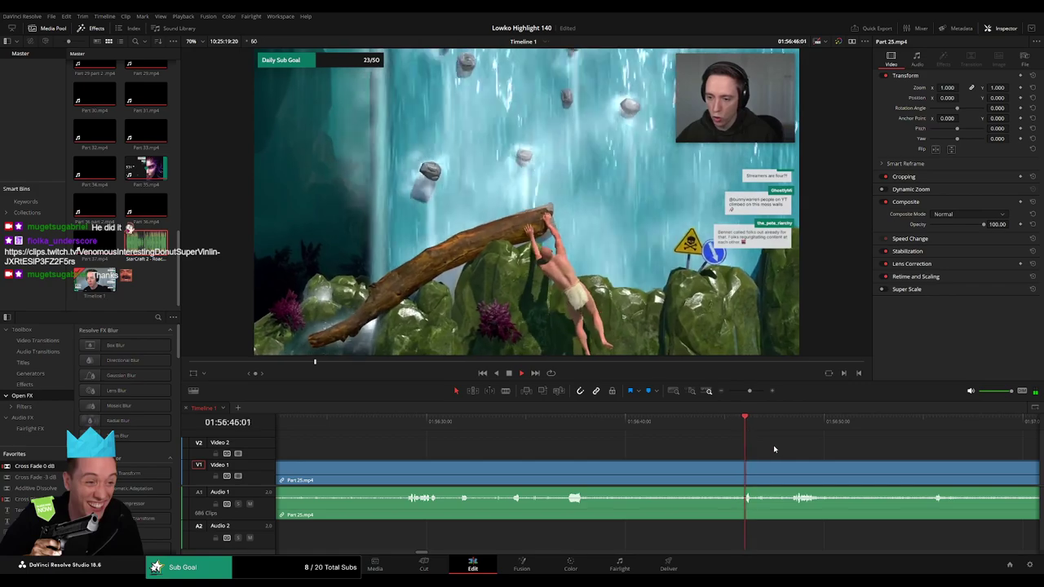
pyautogui.click(607, 426)
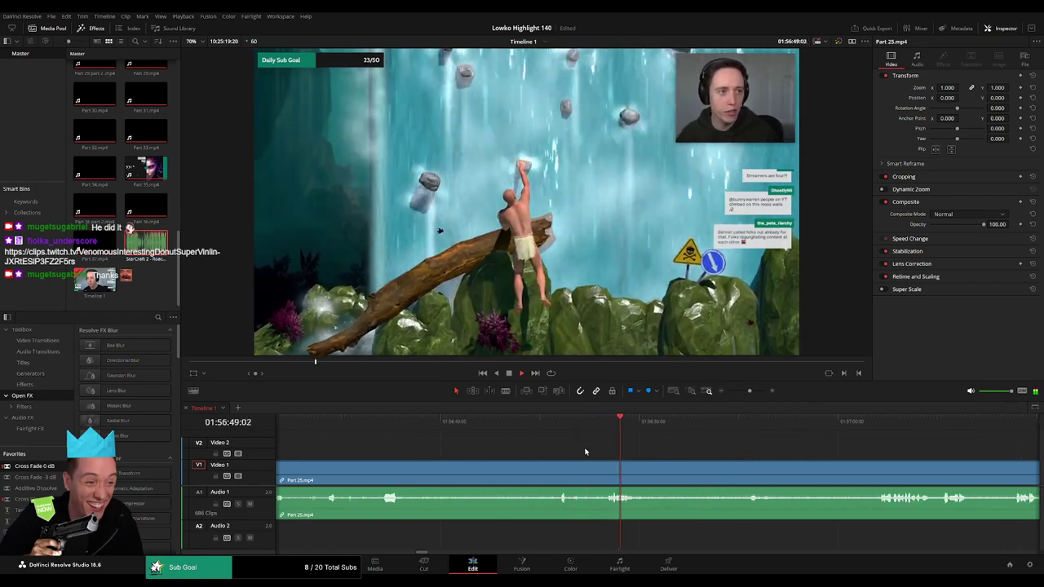
pyautogui.click(533, 474)
pyautogui.click(490, 474)
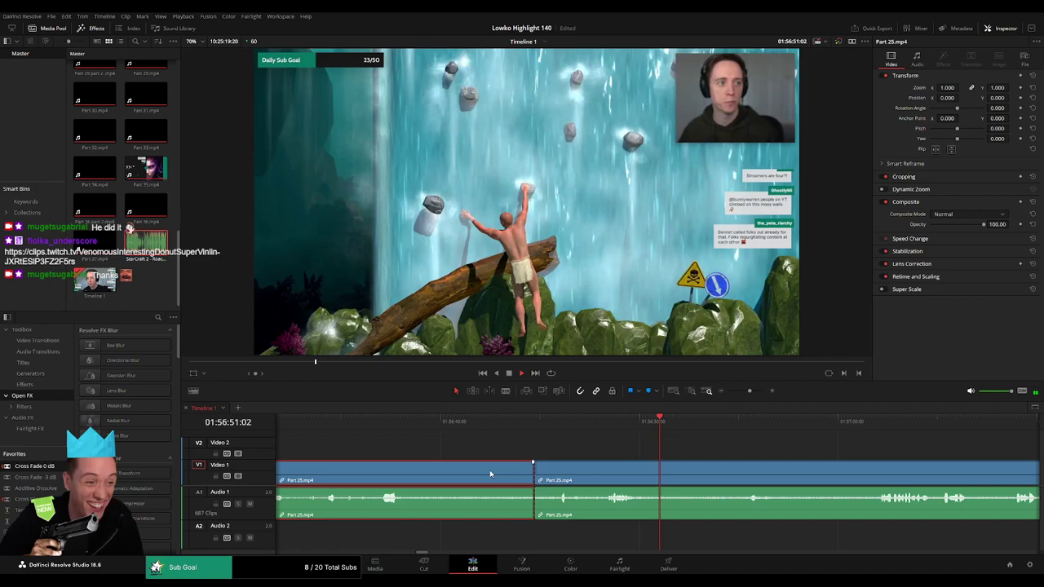
pyautogui.press('BackSpace')
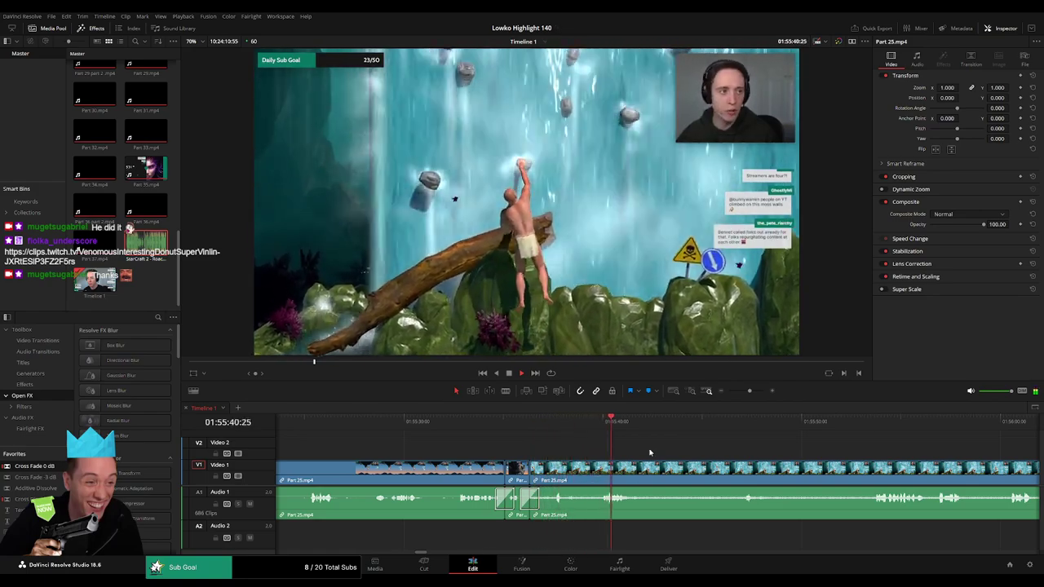
# Remove two unwanted stretches and a short leftover clip of Part 25, closing the gaps
pyautogui.hscroll(3, 620, 447)
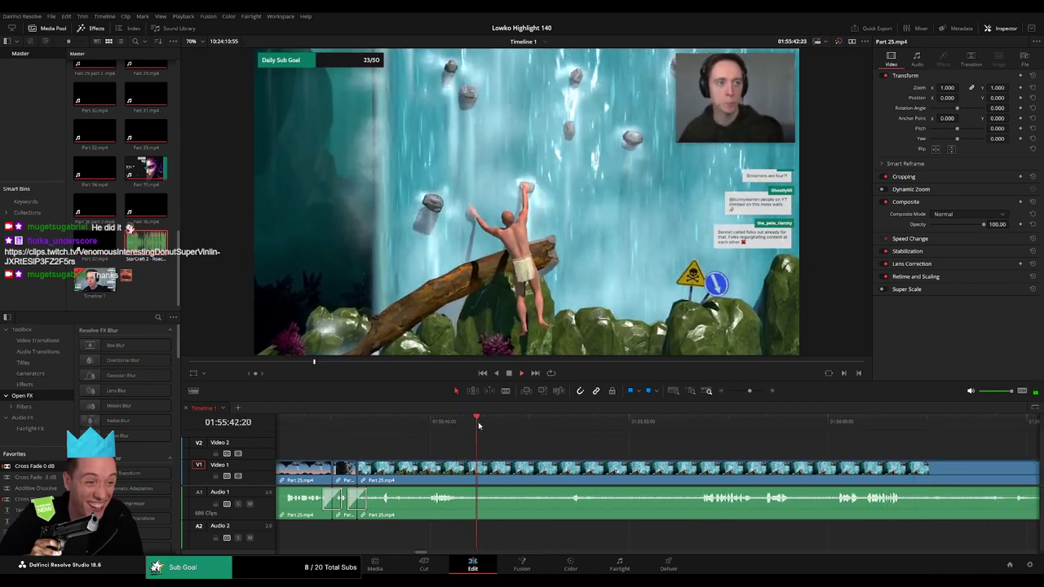
pyautogui.moveTo(479, 425); pyautogui.dragTo(552, 425)
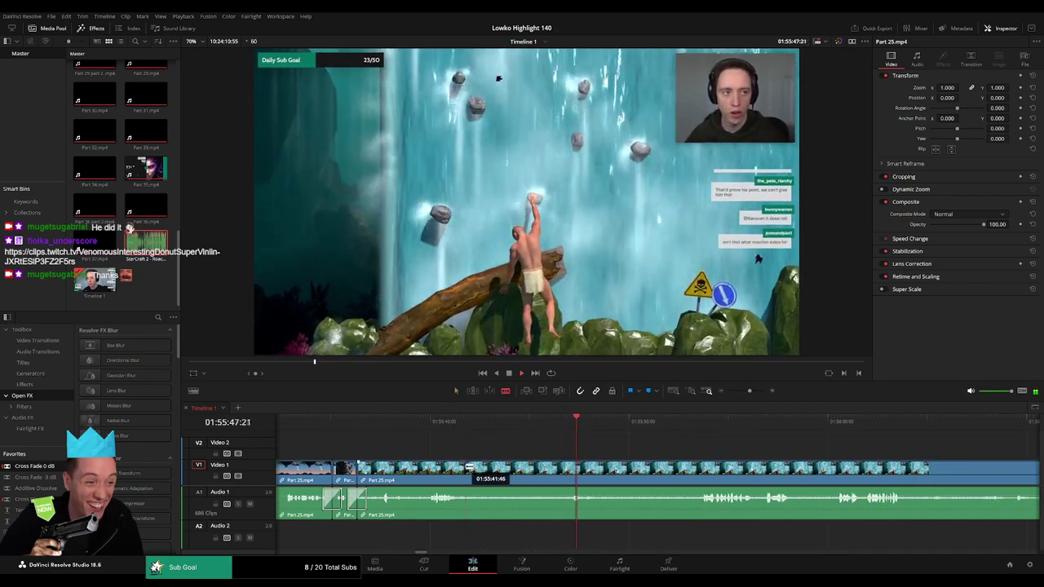
pyautogui.moveTo(471, 468); pyautogui.dragTo(570, 465)
pyautogui.press('Delete')
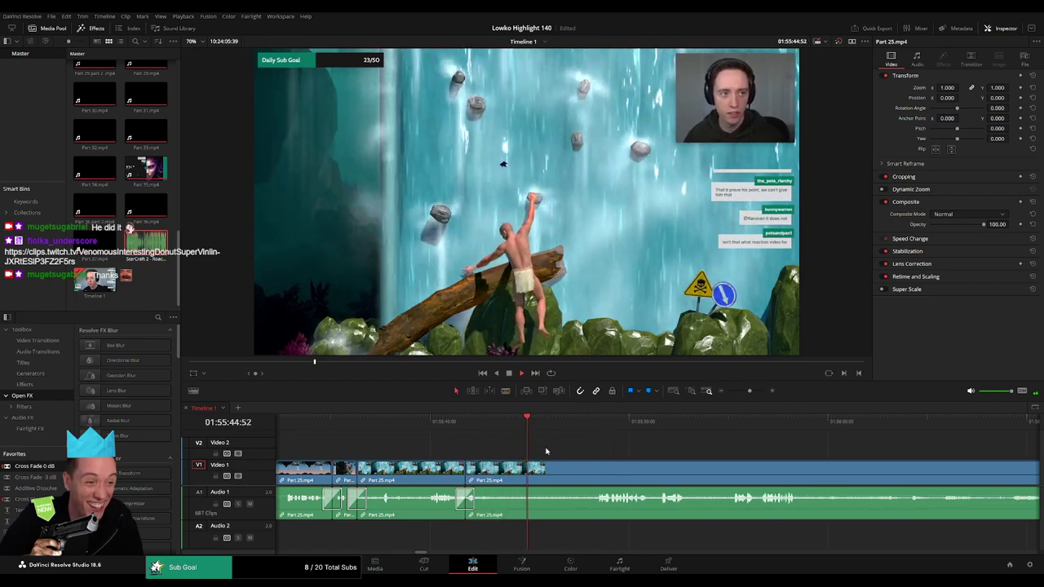
pyautogui.moveTo(491, 473); pyautogui.dragTo(587, 469)
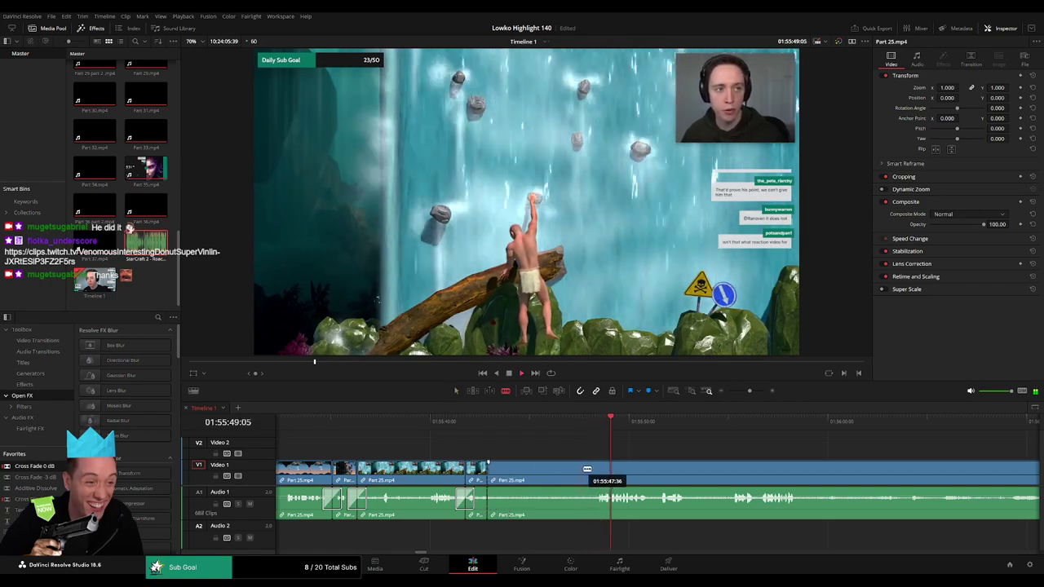
pyautogui.press('Delete')
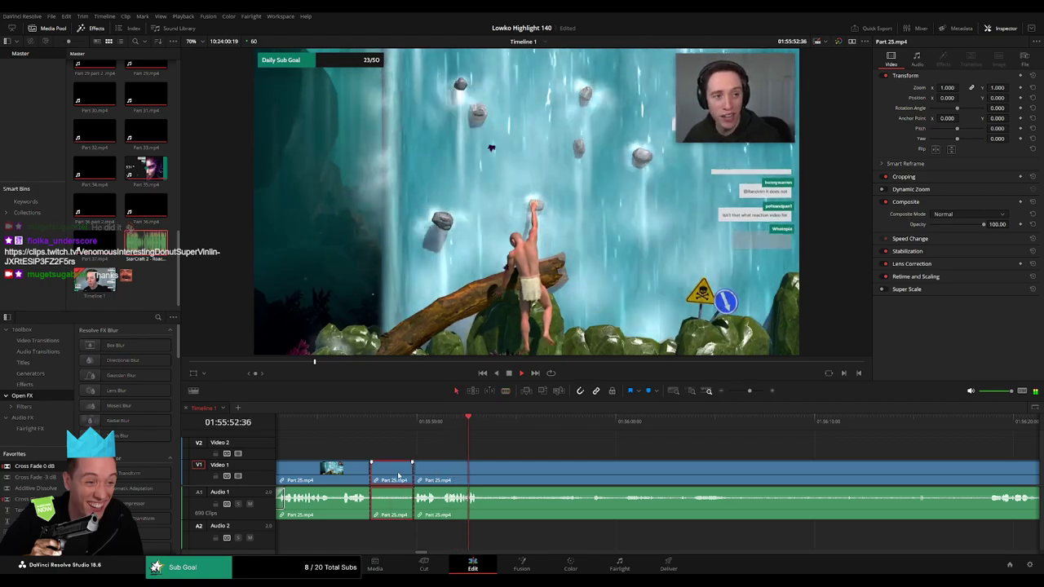
pyautogui.press('Delete')
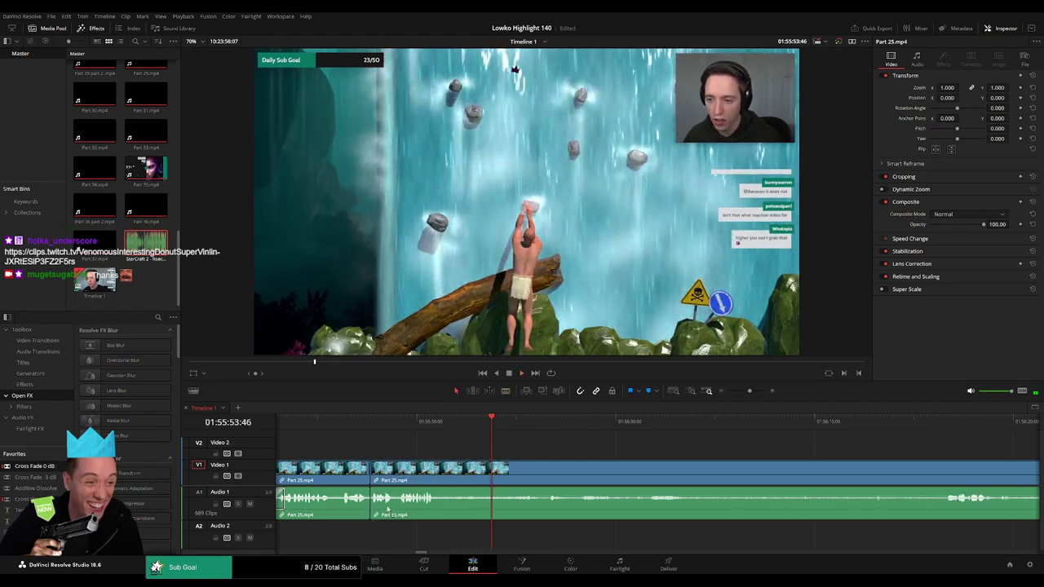
# Split Part 25 at the next moment and nudge the edge just after the cut
pyautogui.press('b')
pyautogui.click(438, 473)
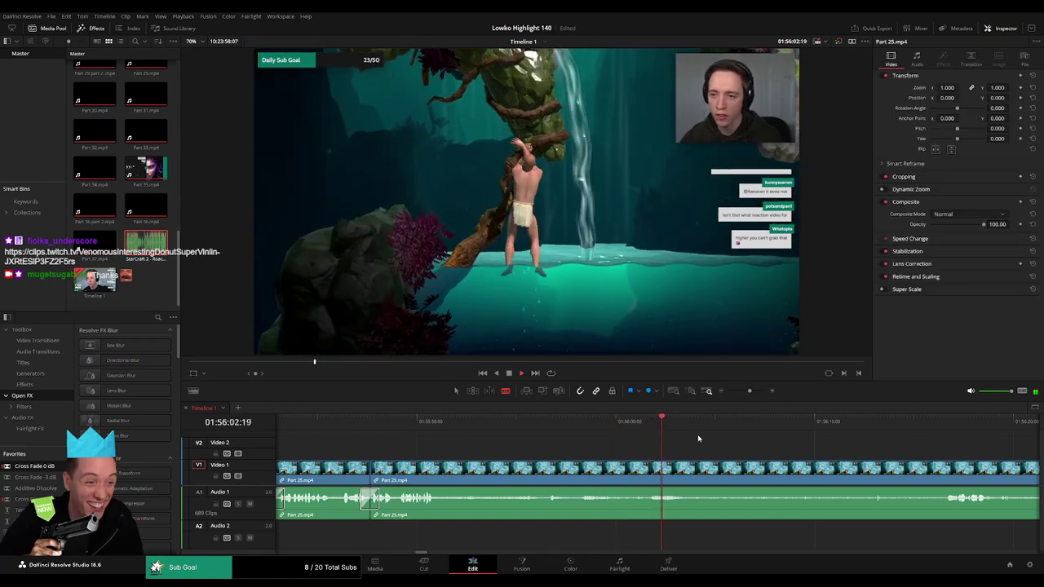
pyautogui.hscroll(3, 540, 441)
pyautogui.moveTo(438, 473); pyautogui.dragTo(442, 474)
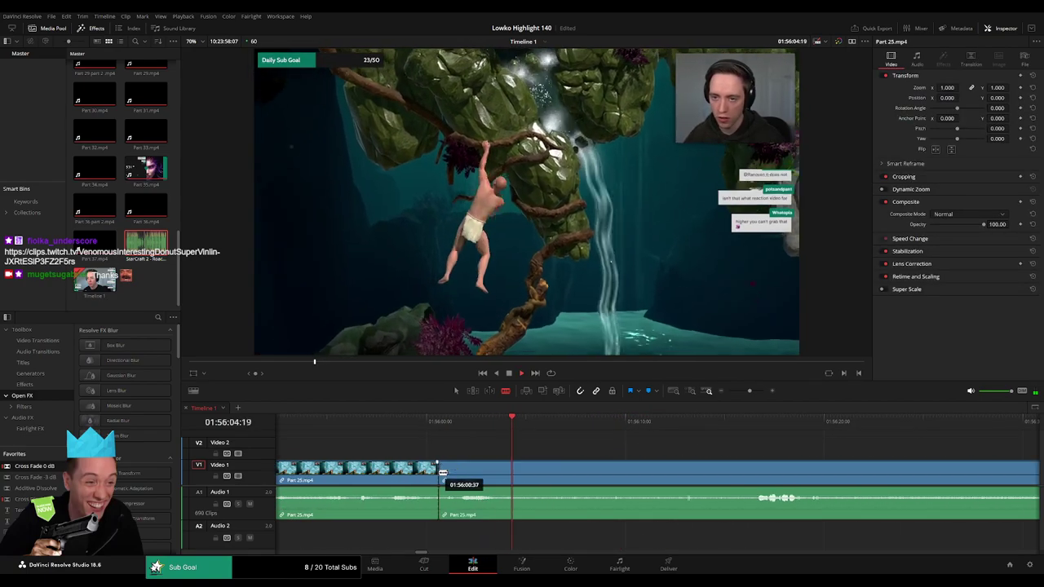
# Skim ahead through the Part 25 footage to about 01:56:43
pyautogui.click(746, 421)
pyautogui.hscroll(3, 659, 445)
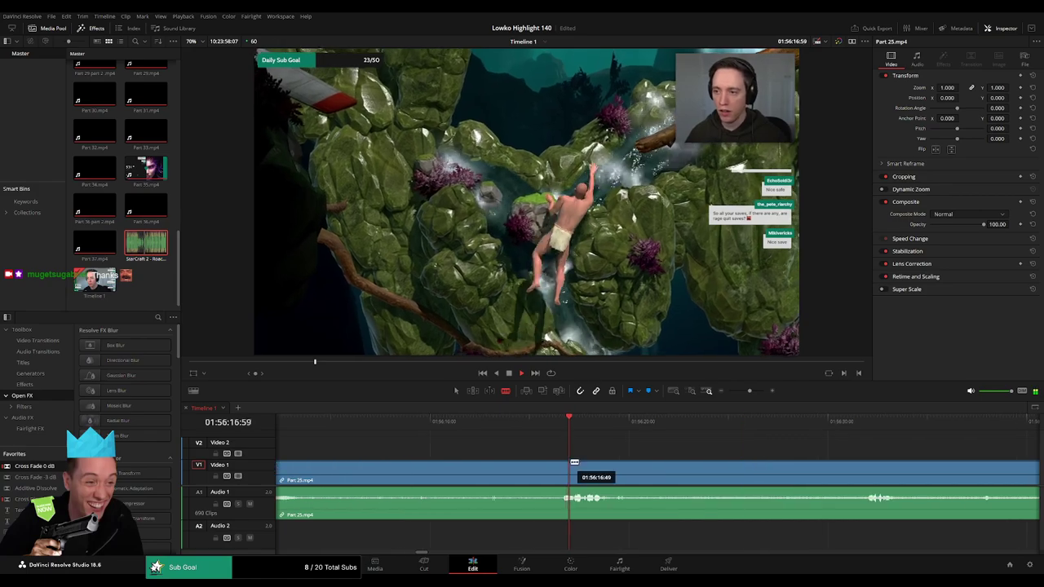
pyautogui.click(660, 422)
pyautogui.hscroll(2, 664, 440)
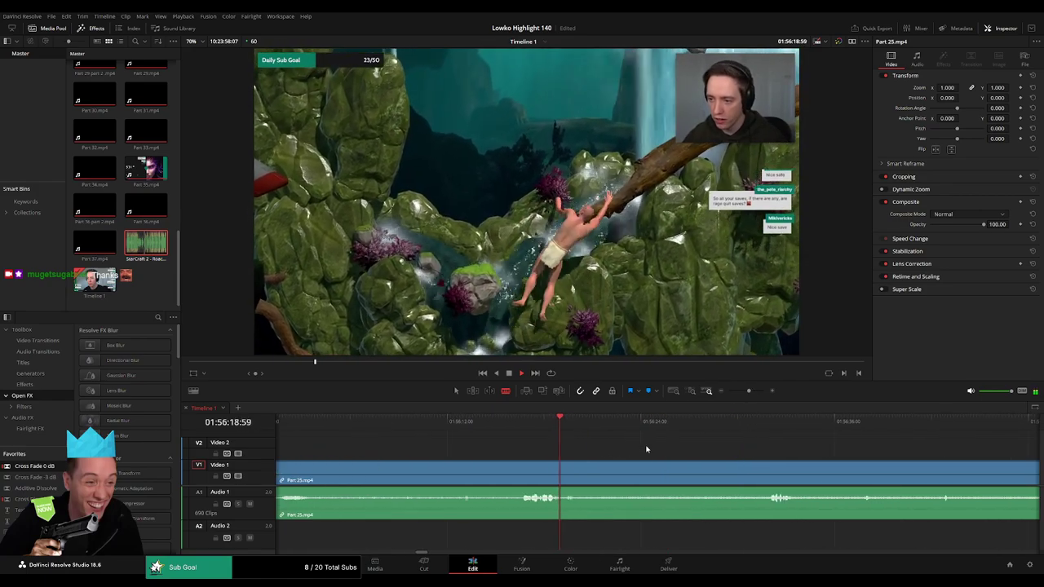
pyautogui.click(752, 421)
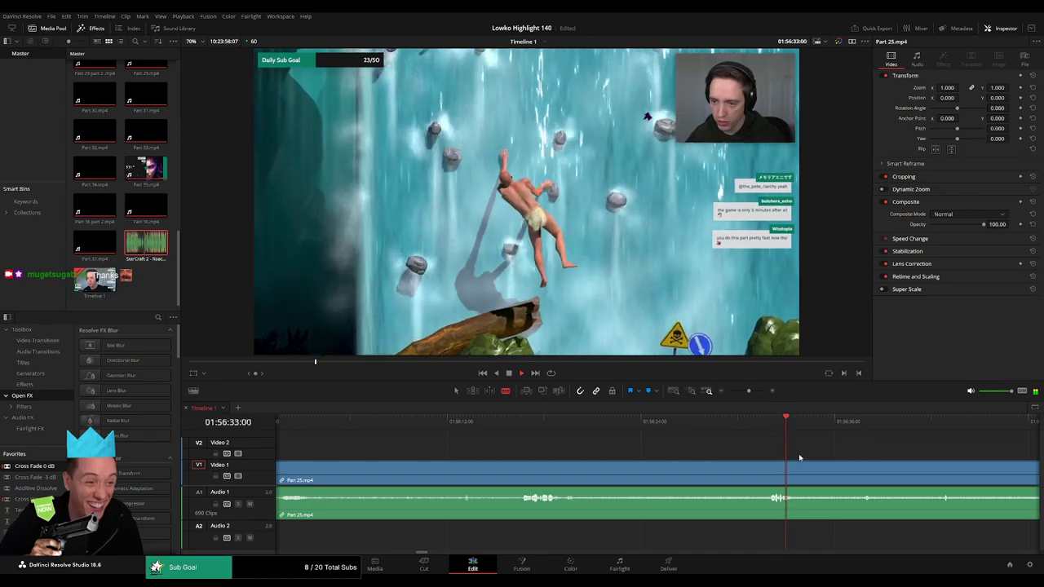
pyautogui.hscroll(2, 614, 441)
pyautogui.click(714, 422)
pyautogui.click(744, 422)
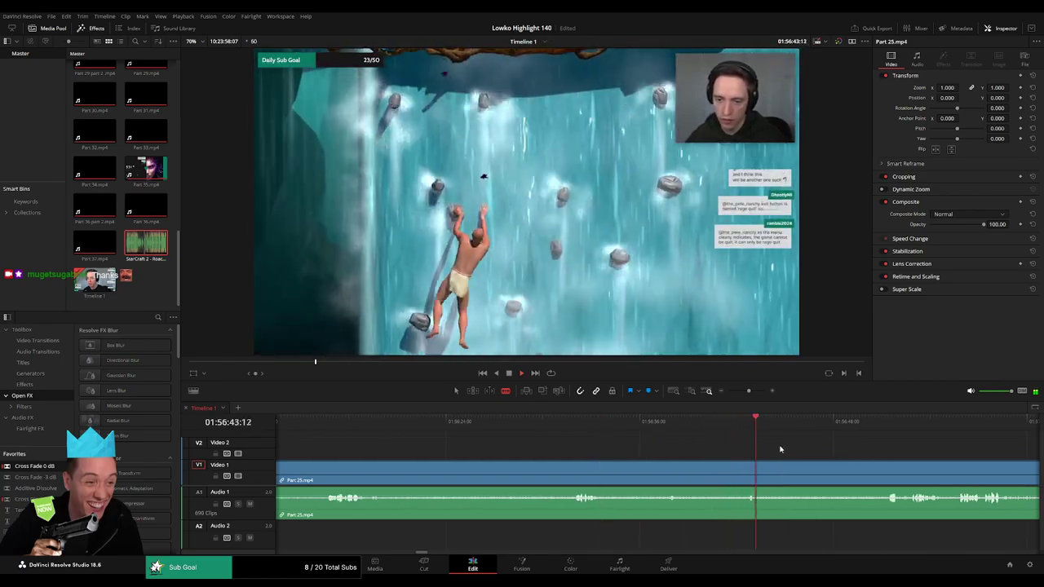
pyautogui.hscroll(1, 709, 447)
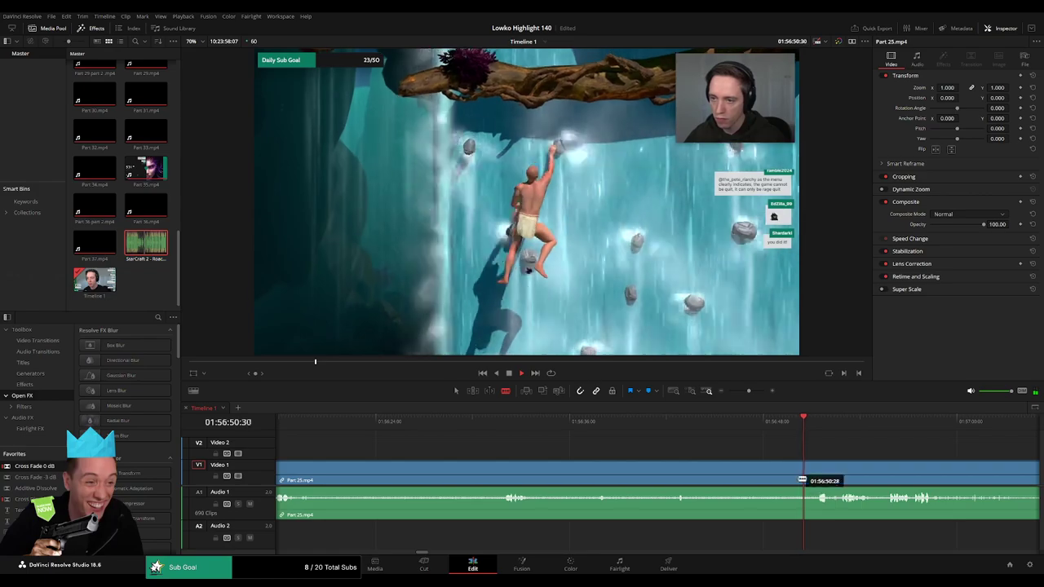
pyautogui.hscroll(1, 631, 462)
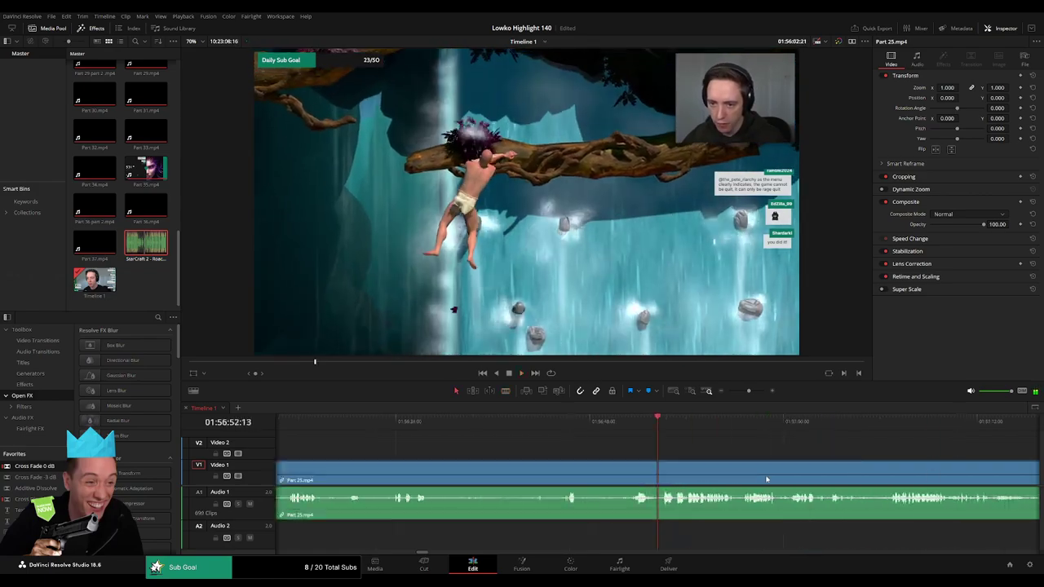
pyautogui.hscroll(-8, 632, 462)
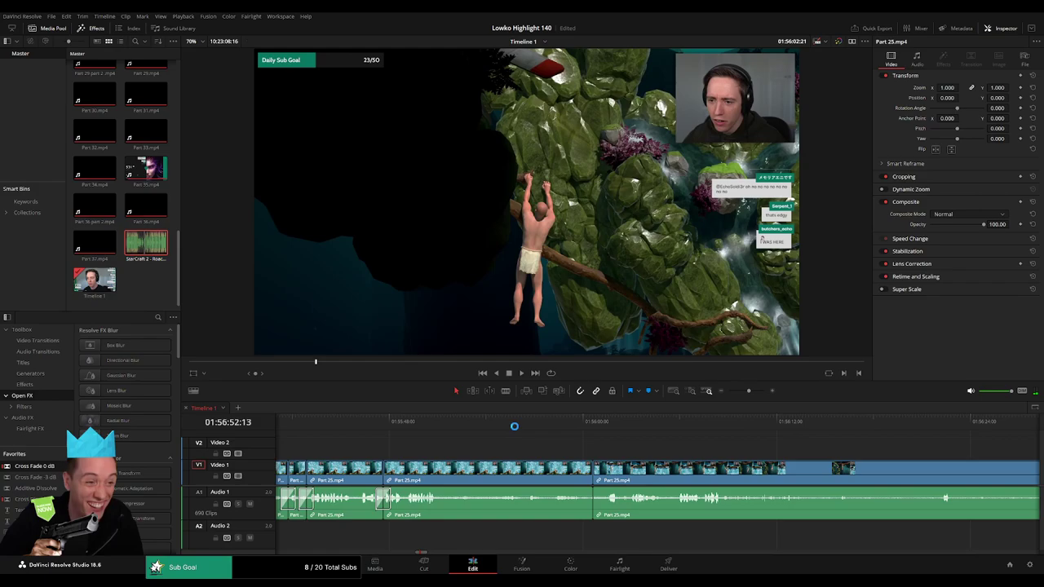
# Play the footage, cut Part 25.mp4 at the playhead and ripple-delete the unwanted piece
pyautogui.press('space')
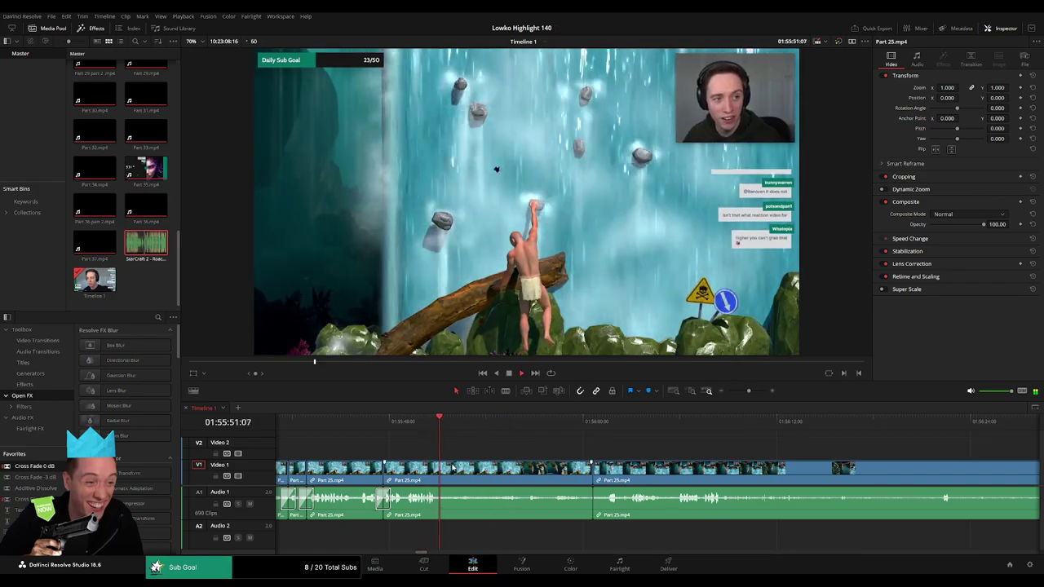
pyautogui.click(448, 471)
pyautogui.press('Delete')
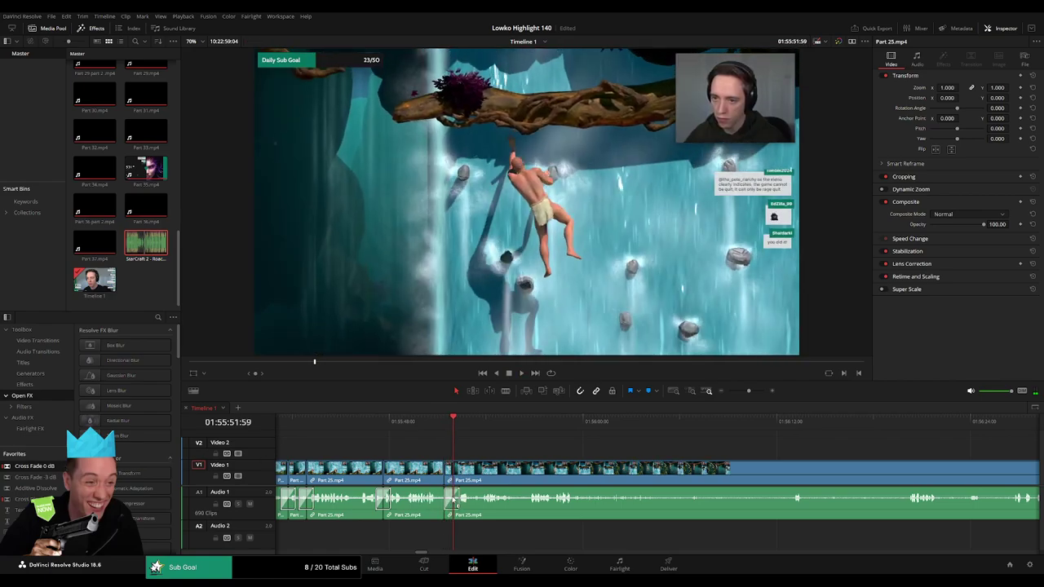
# Scrub ahead to about 01:56:15 and ripple-delete another unwanted middle piece of Part 25.mp4
pyautogui.click(438, 428)
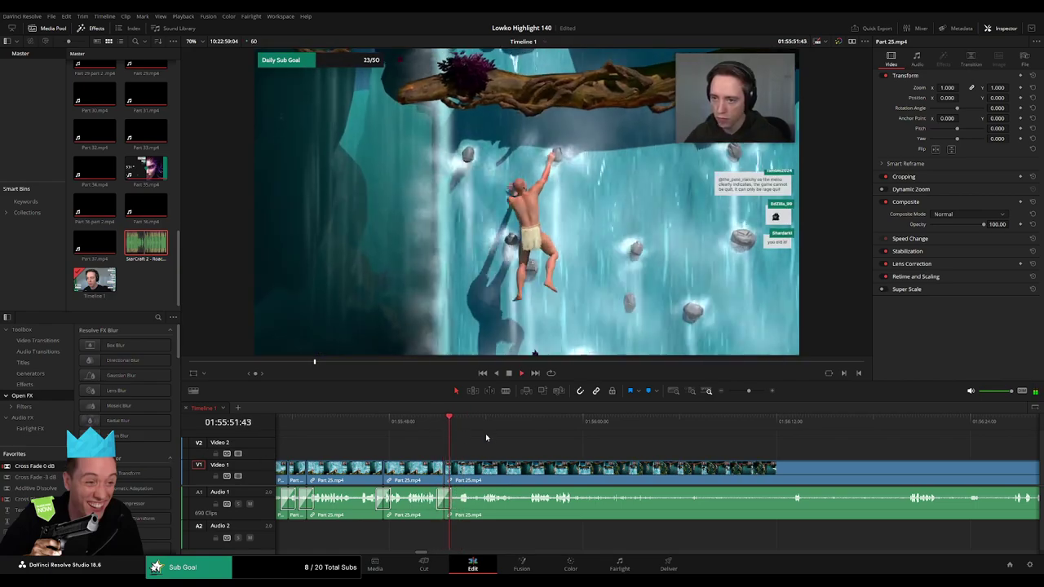
pyautogui.click(525, 430)
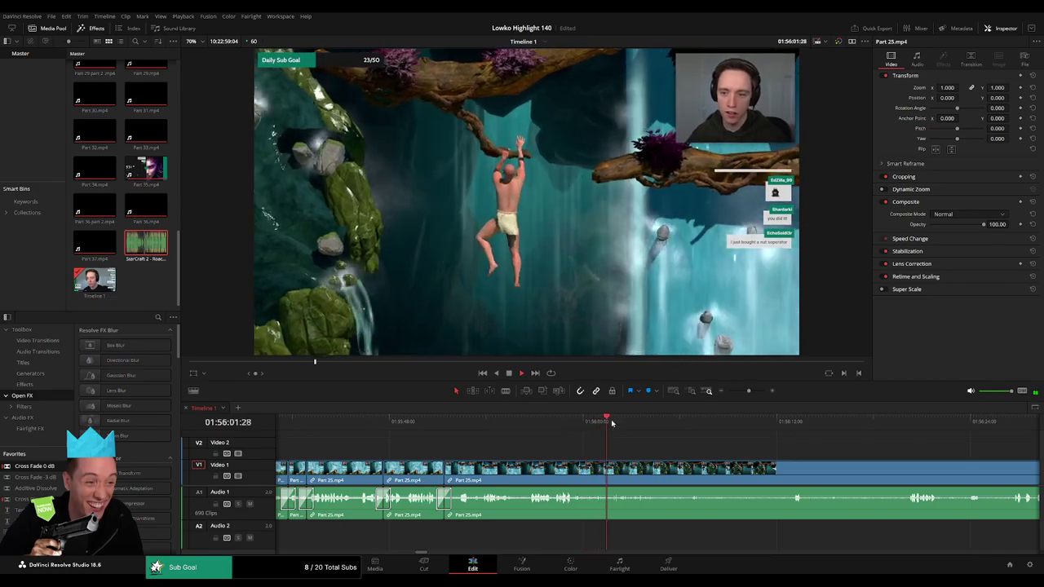
pyautogui.moveTo(620, 428); pyautogui.dragTo(783, 424)
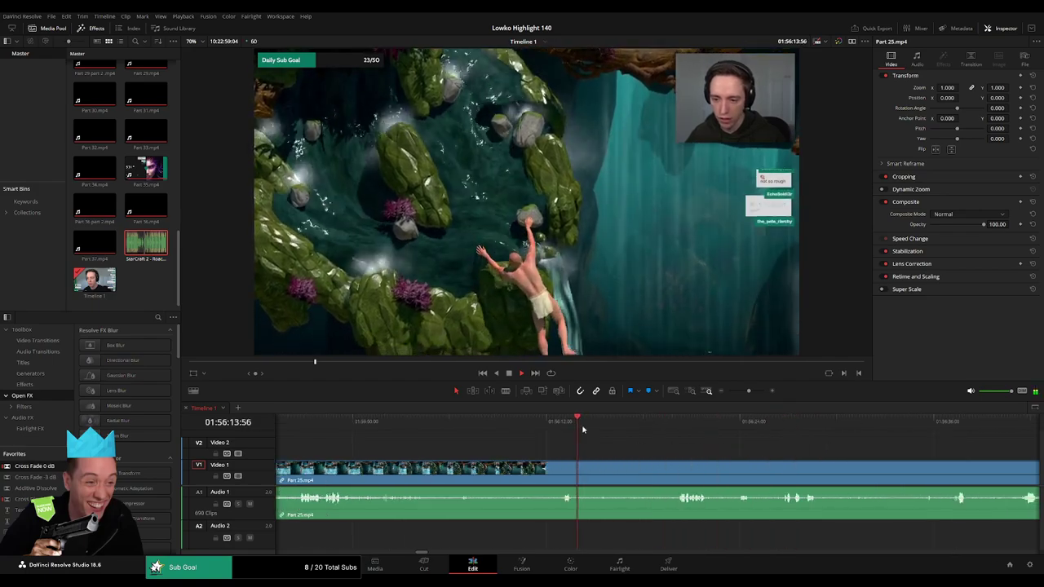
pyautogui.click(611, 428)
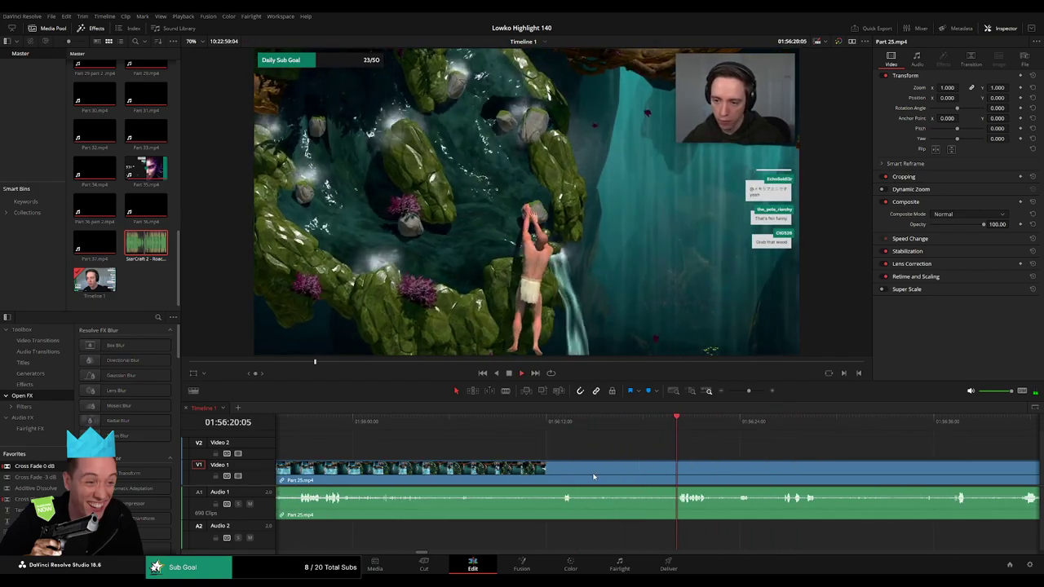
pyautogui.click(655, 471)
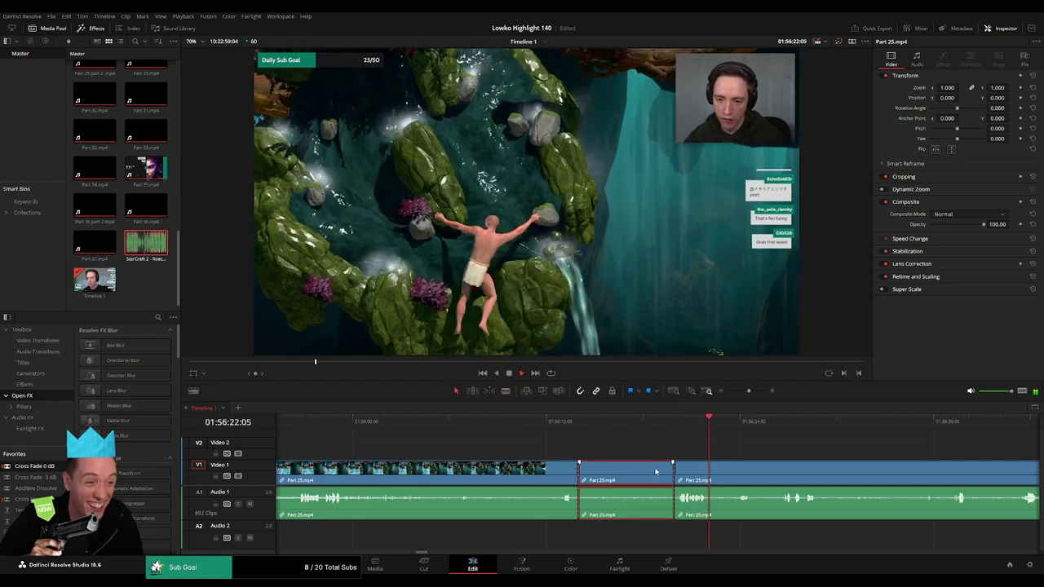
pyautogui.press('Delete')
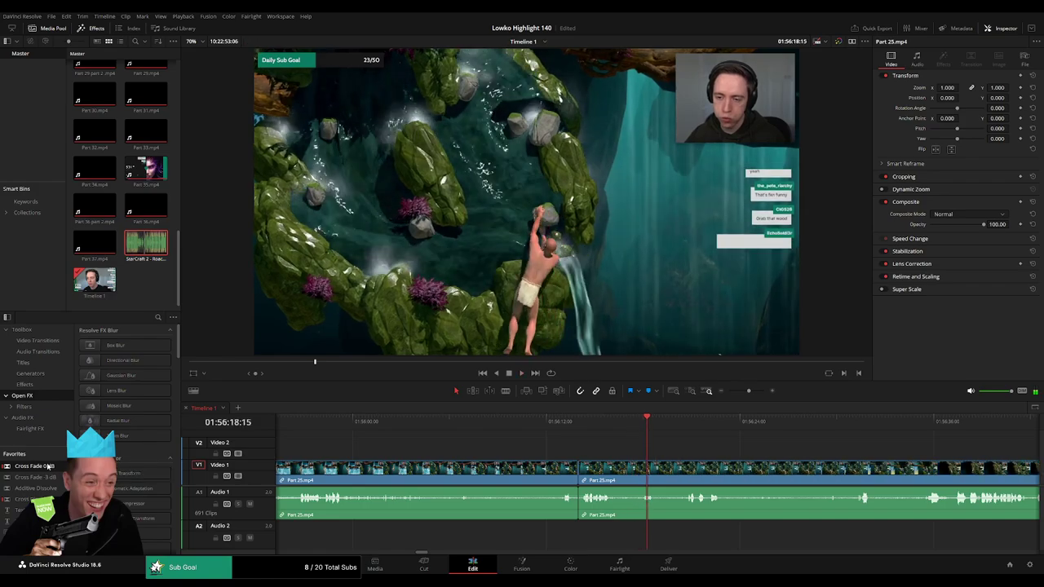
pyautogui.hscroll(3, 706, 471)
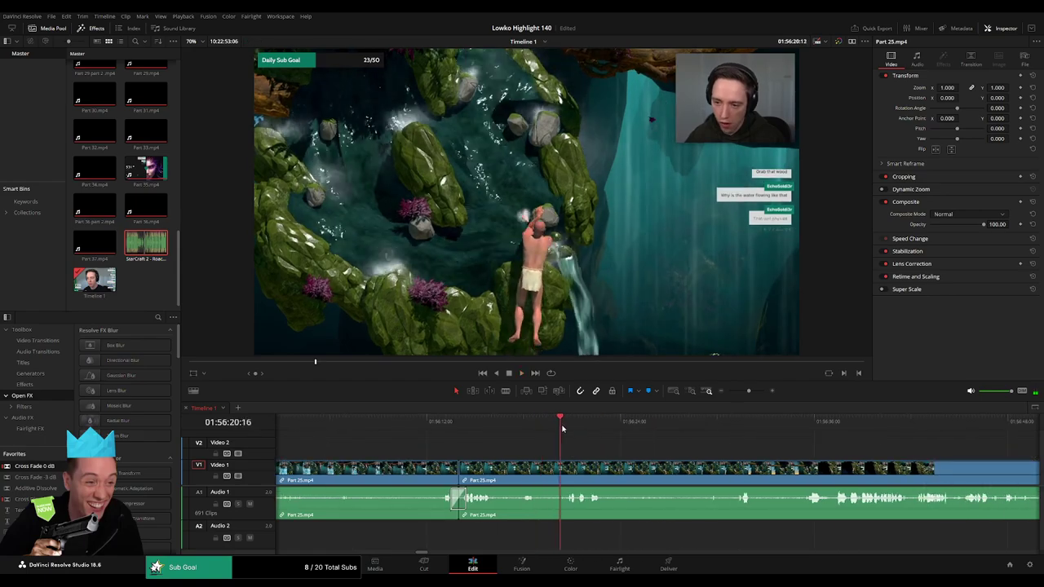
pyautogui.hscroll(2, 671, 447)
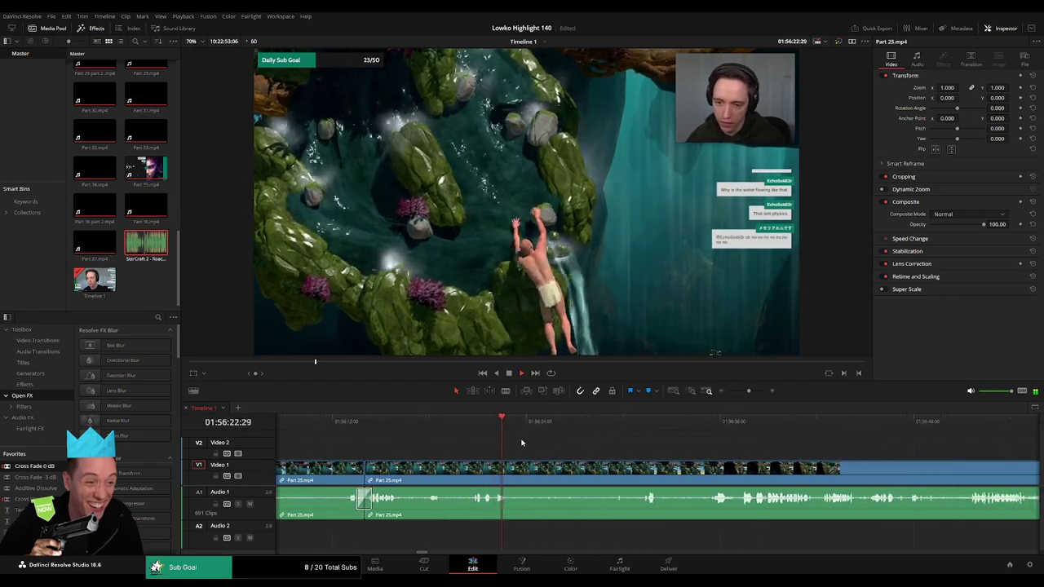
pyautogui.moveTo(534, 428); pyautogui.dragTo(637, 427)
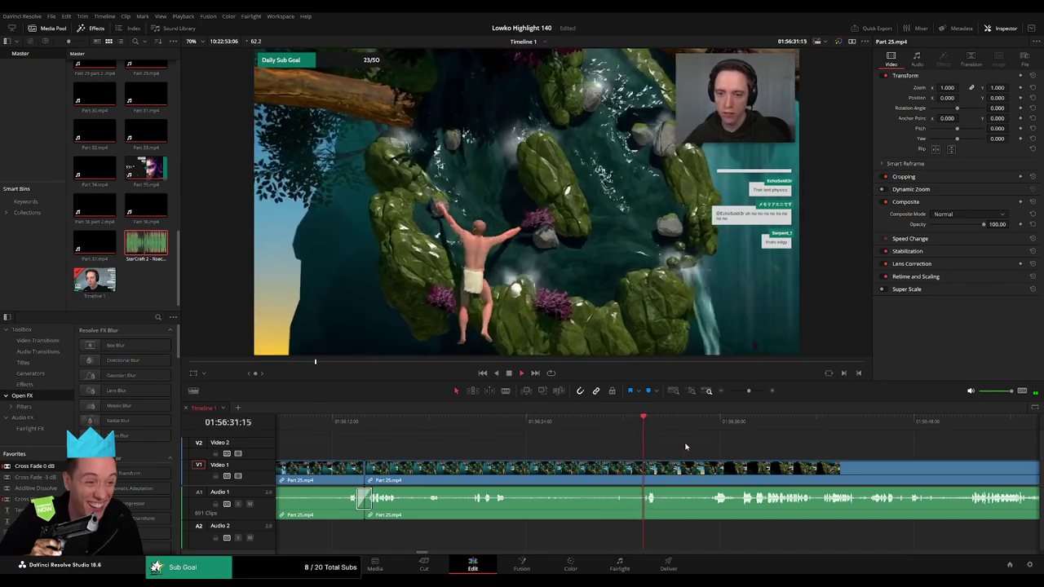
pyautogui.hscroll(2, 580, 438)
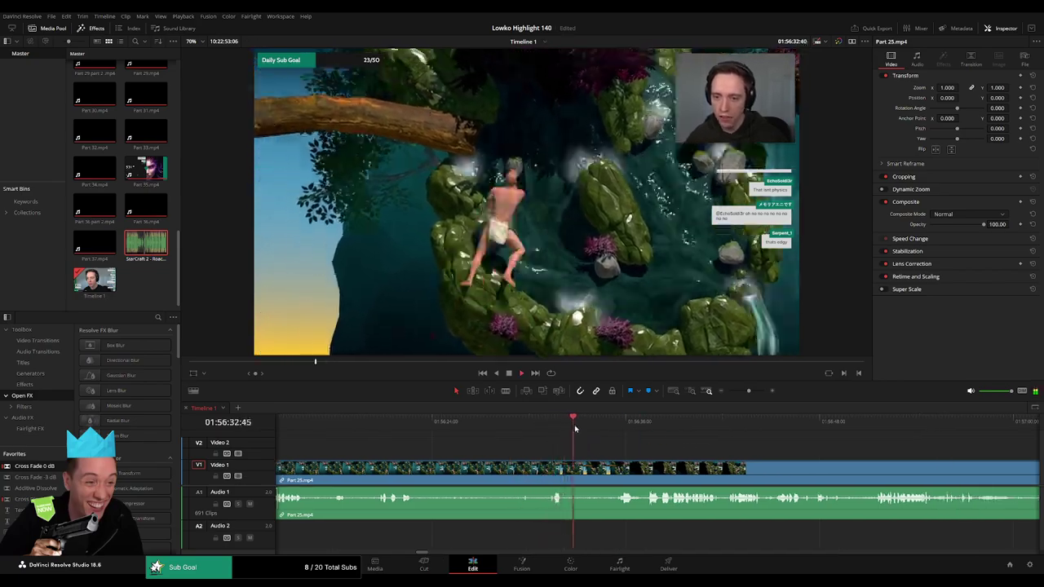
pyautogui.click(603, 427)
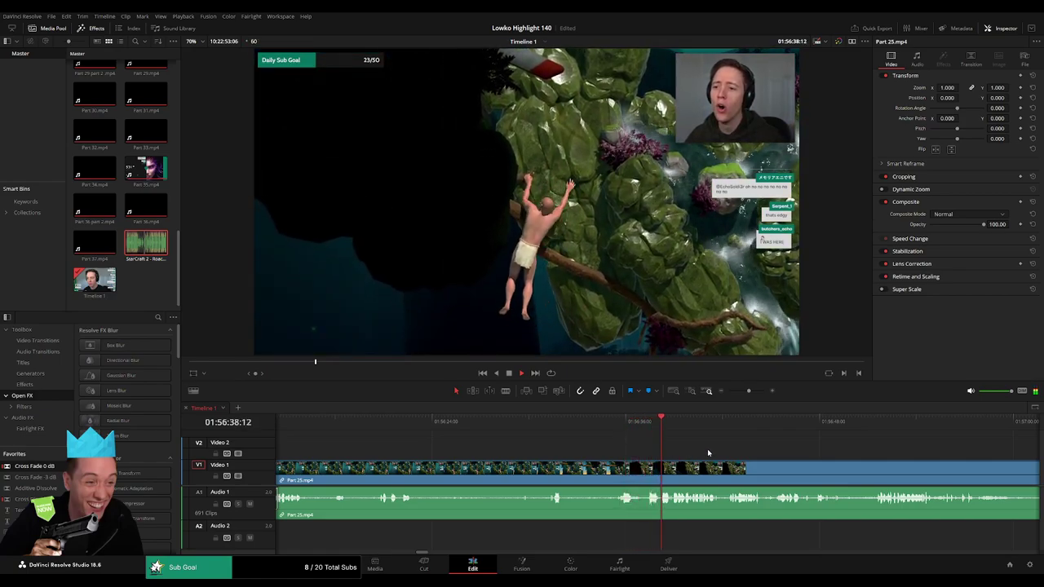
pyautogui.hscroll(3, 575, 446)
pyautogui.click(470, 426)
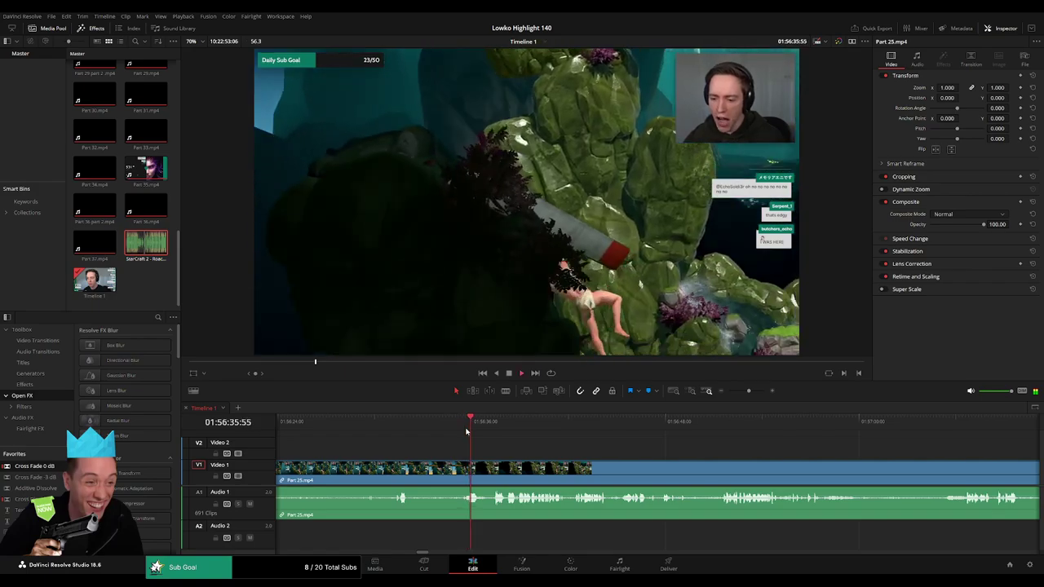
pyautogui.click(467, 432)
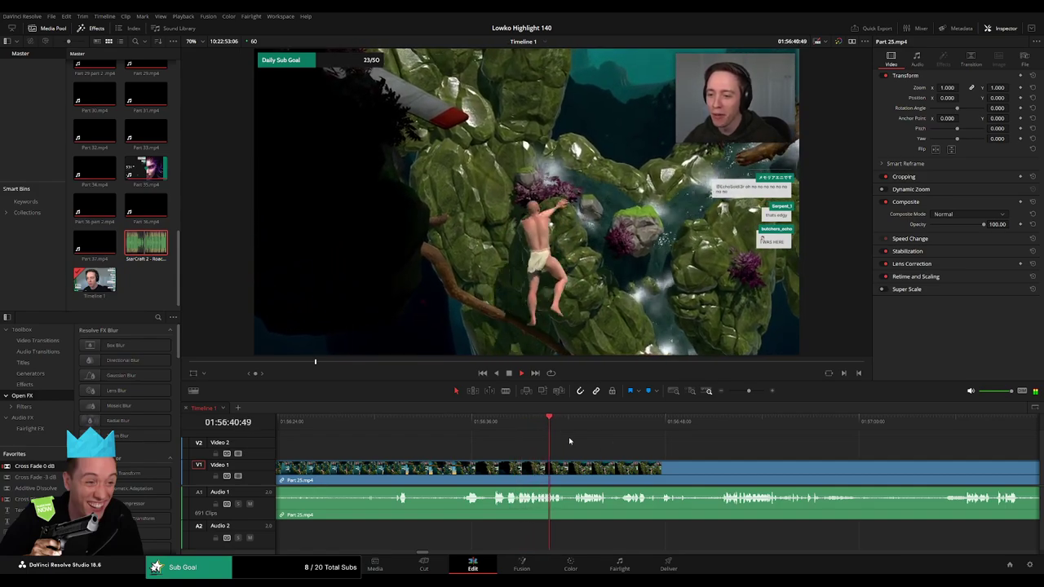
pyautogui.hscroll(2, 547, 429)
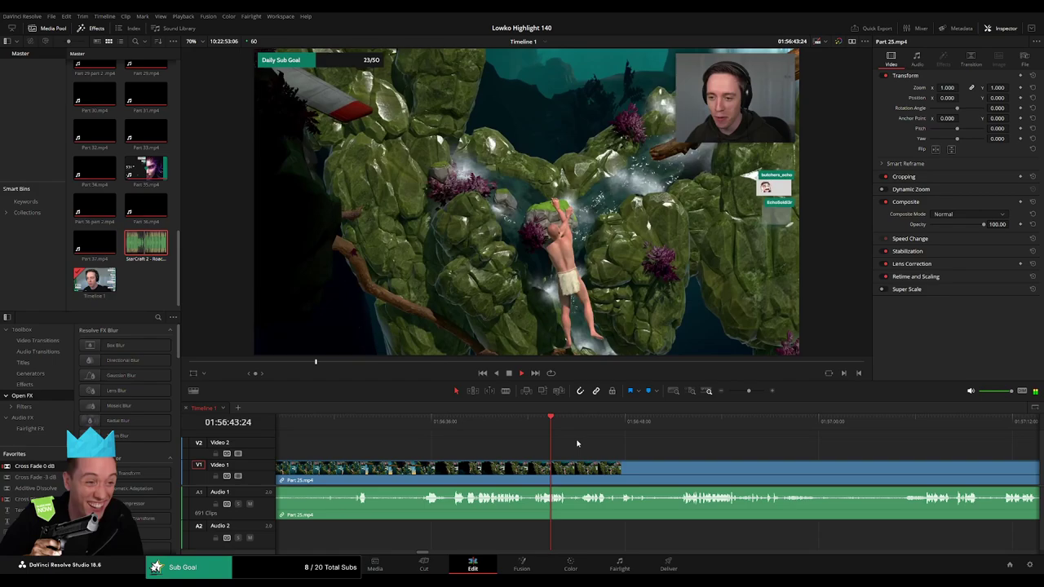
pyautogui.click(547, 429)
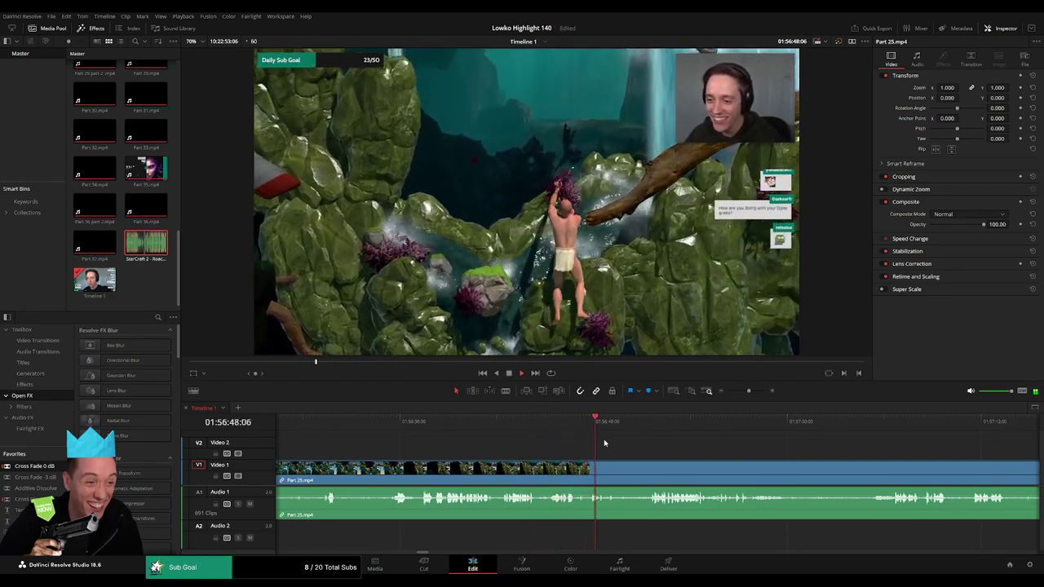
pyautogui.click(644, 422)
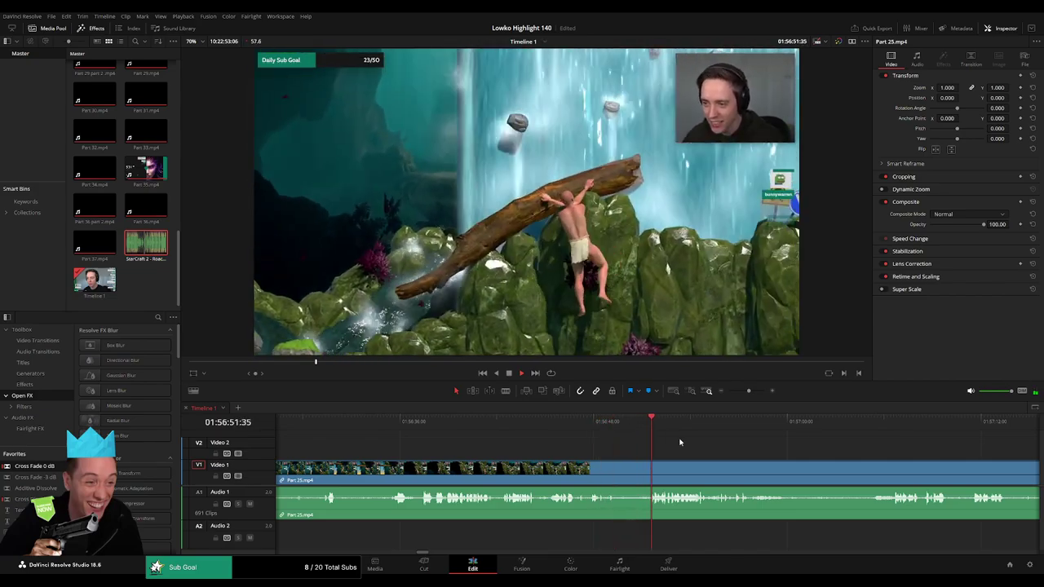
pyautogui.hscroll(5, 620, 447)
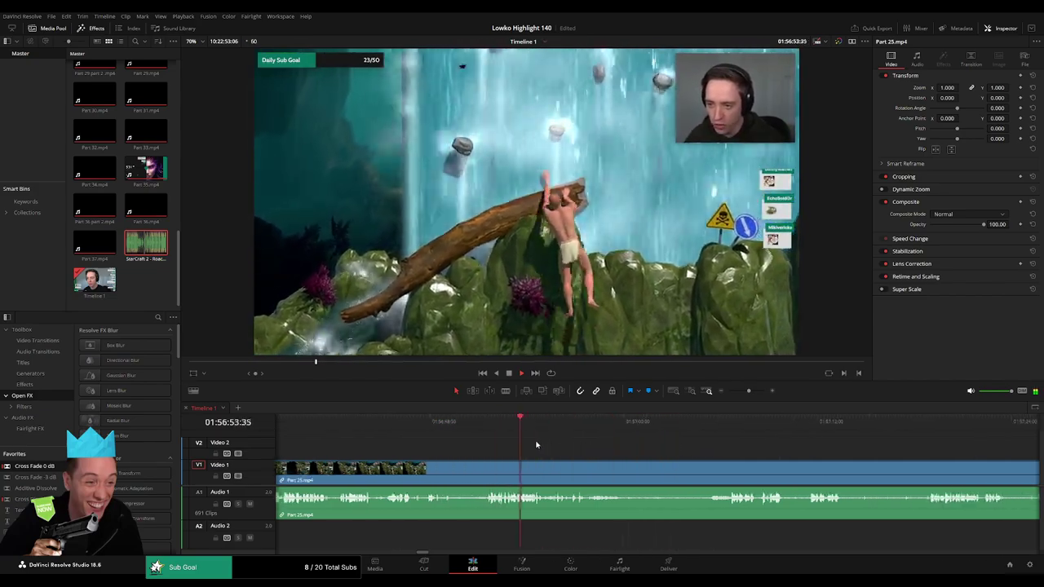
pyautogui.hscroll(1, 500, 446)
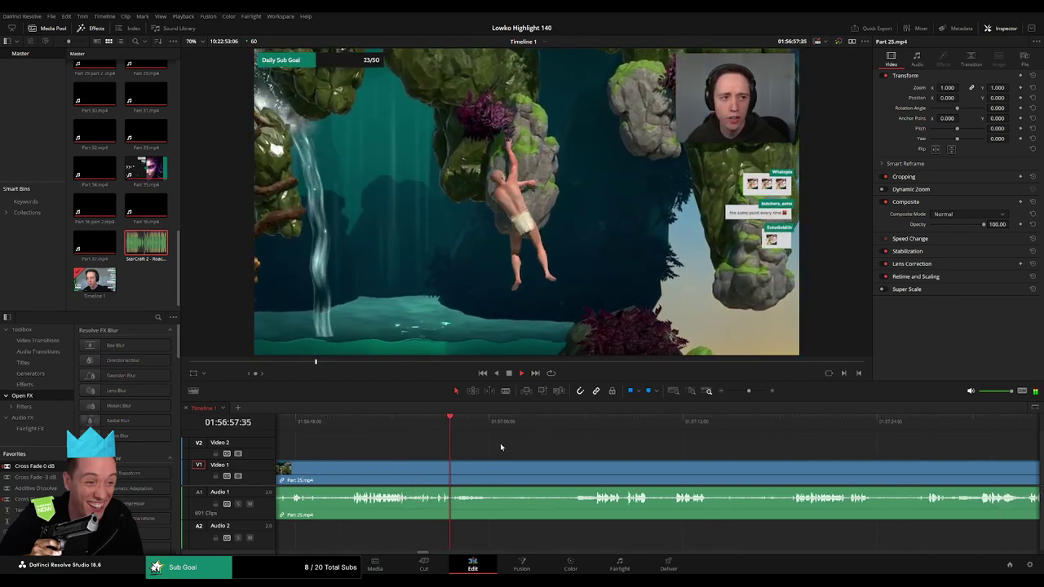
pyautogui.moveTo(477, 429); pyautogui.dragTo(529, 428)
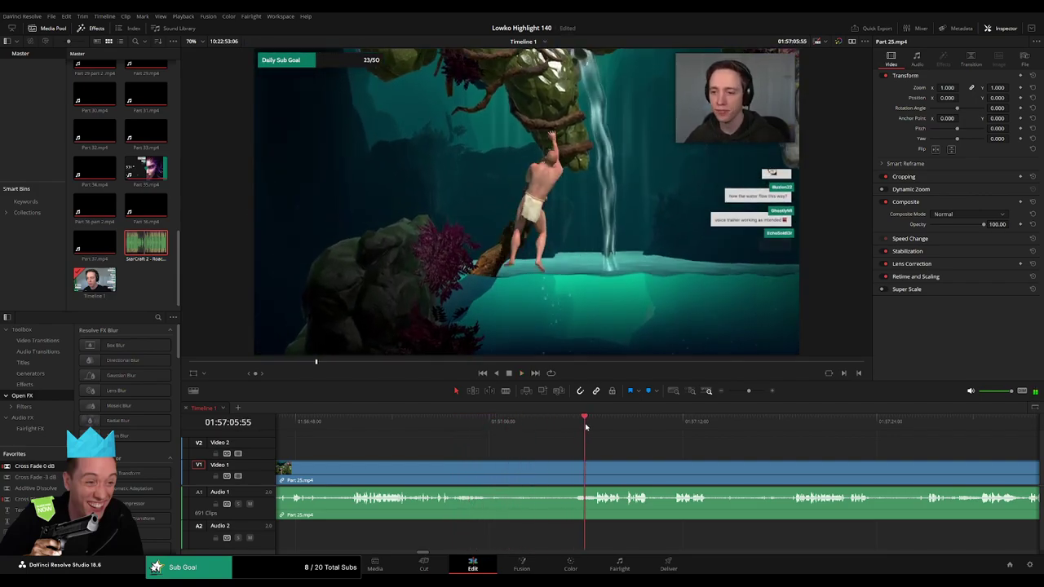
pyautogui.press('space')
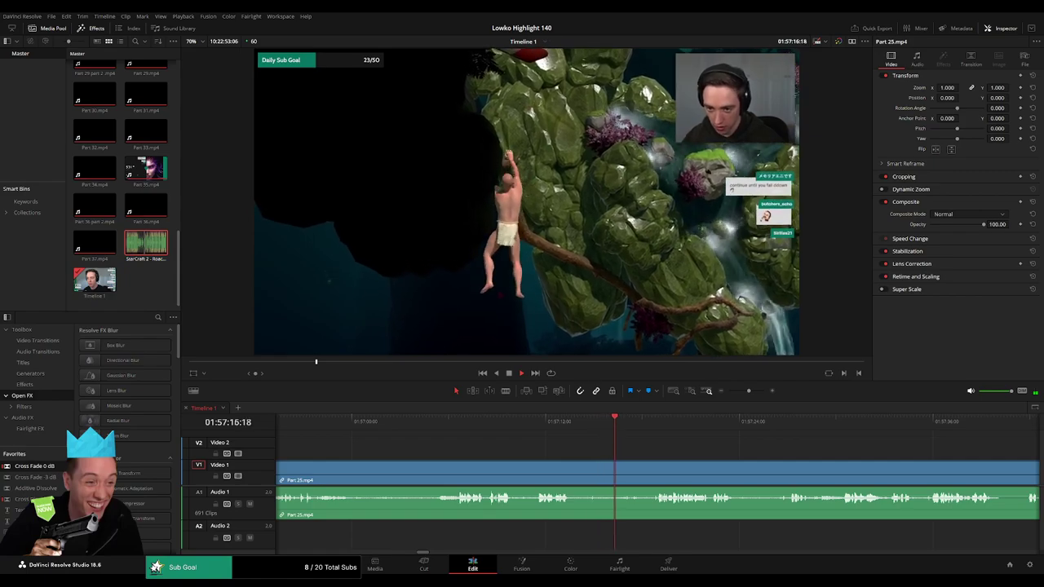
# Blade out a dull stretch of Part 25.mp4, ripple-delete it, cross-fade the join and save
pyautogui.press('b')
pyautogui.click(573, 470)
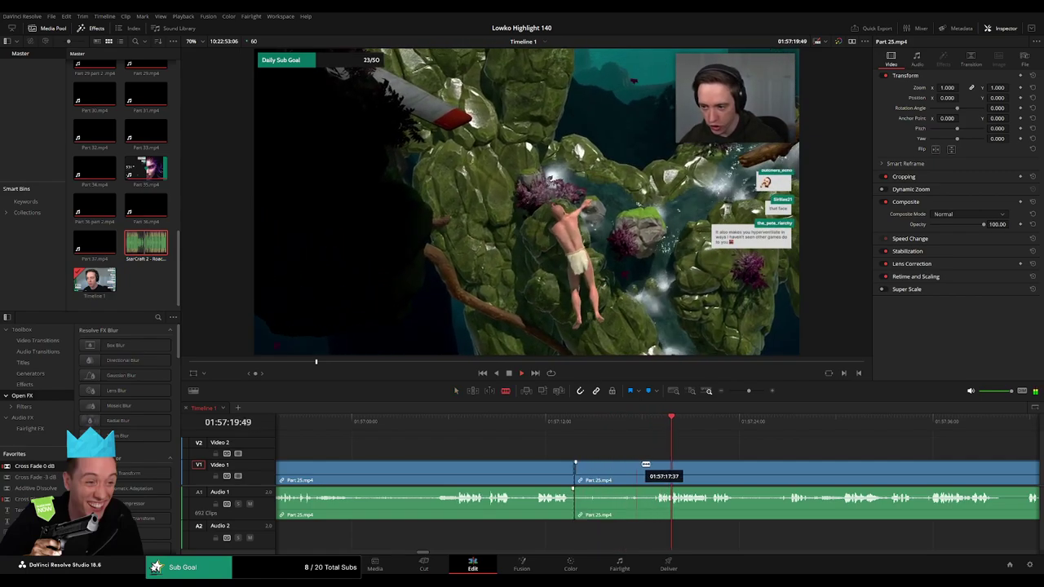
pyautogui.click(652, 465)
pyautogui.press('a')
pyautogui.click(611, 472)
pyautogui.press('BackSpace')
pyautogui.click(588, 471)
pyautogui.press('BackSpace')
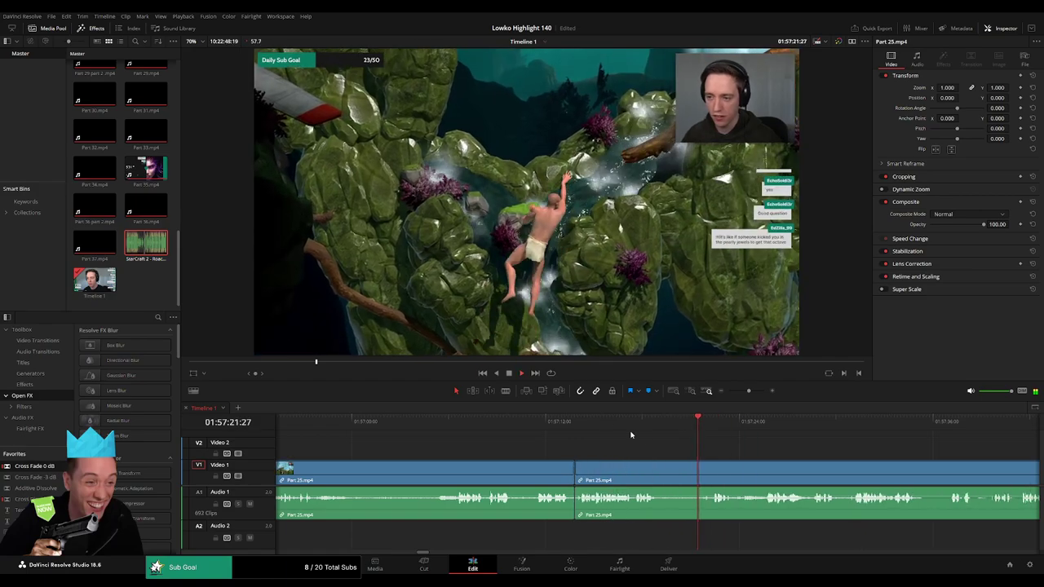
pyautogui.click(591, 420)
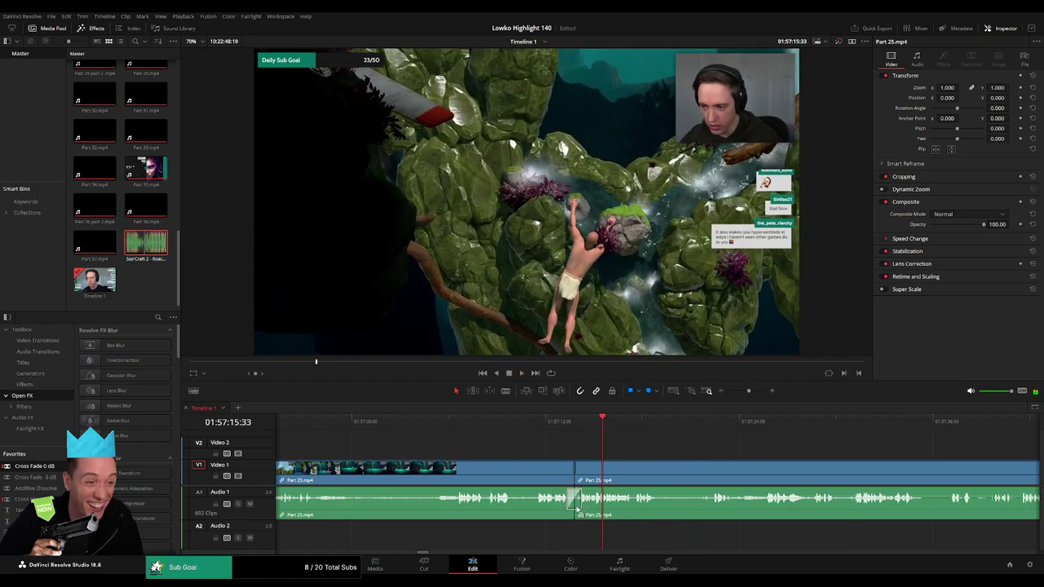
pyautogui.hotkey('ctrl', 's')
# Blade out a second short unwanted piece of Part 25.mp4 and ripple-delete it
pyautogui.moveTo(682, 447); pyautogui.dragTo(568, 443)
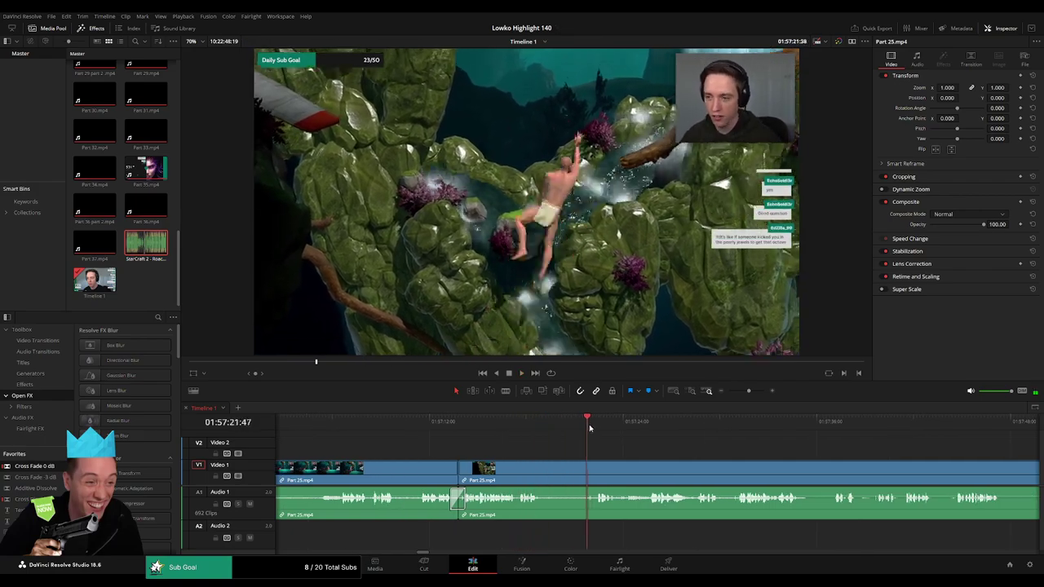
pyautogui.press('b')
pyautogui.click(596, 469)
pyautogui.click(544, 469)
pyautogui.press('a')
pyautogui.click(571, 472)
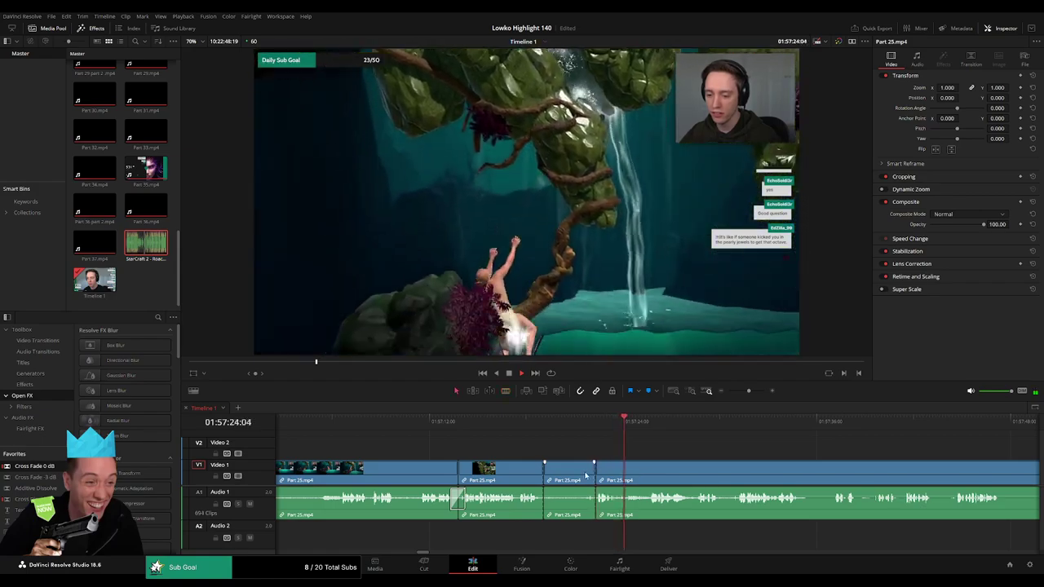
pyautogui.press('Delete')
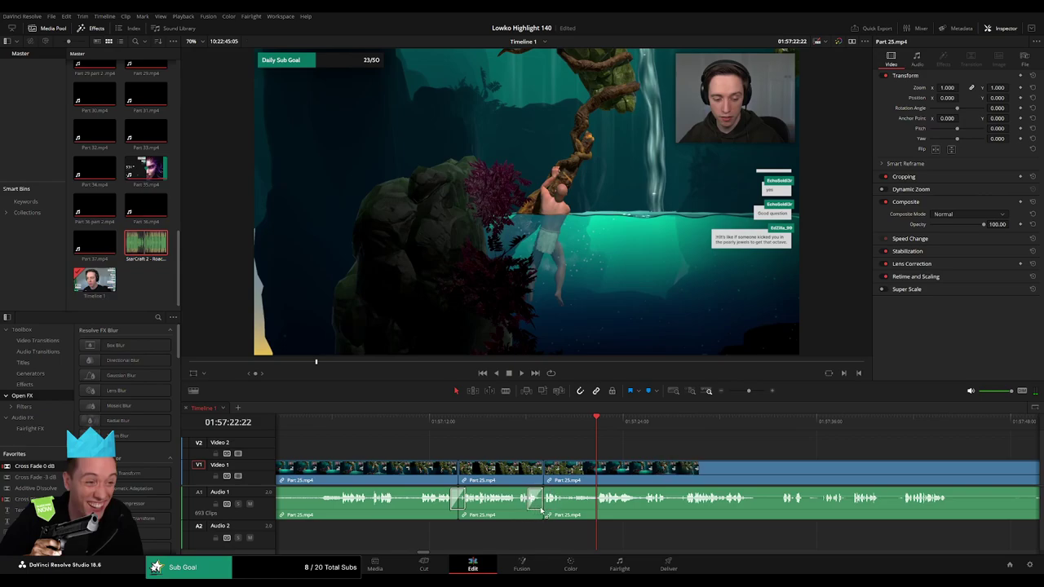
# Trim away the pause-menu section and ripple-delete it, closing the gap
pyautogui.scroll(-5, 559, 435)
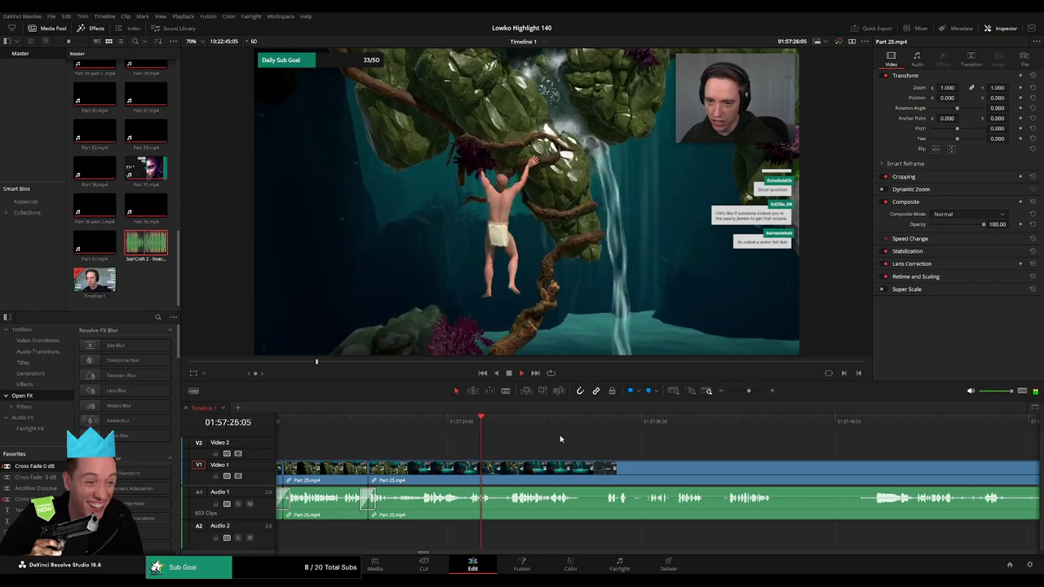
pyautogui.scroll(-2, 487, 448)
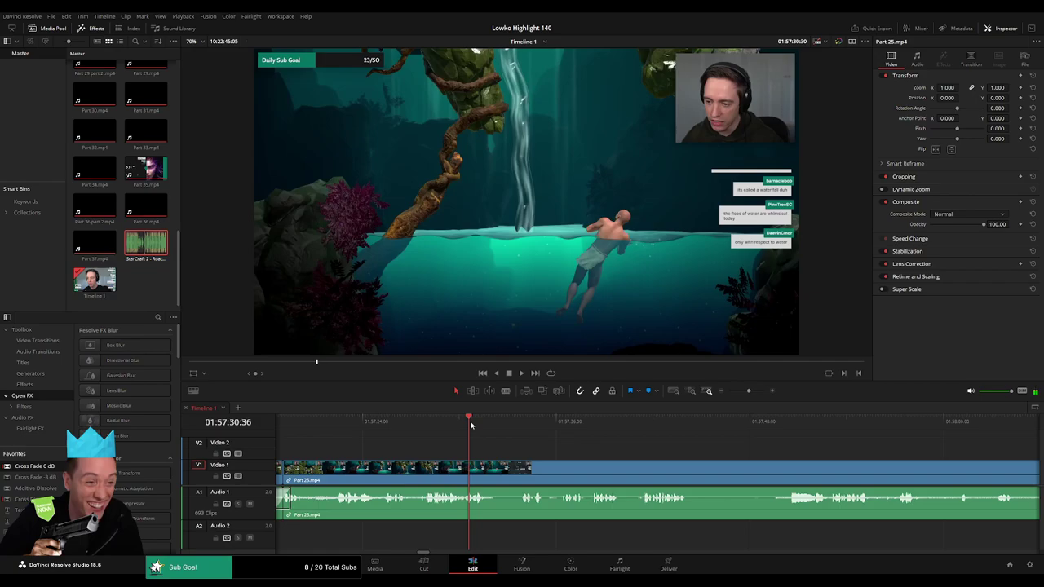
pyautogui.click(493, 423)
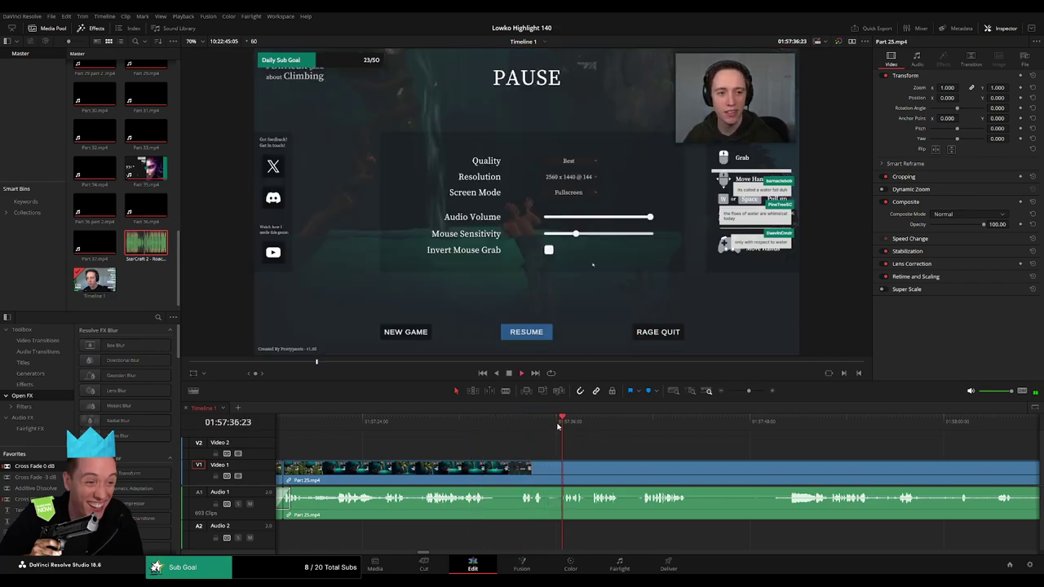
pyautogui.click(546, 465)
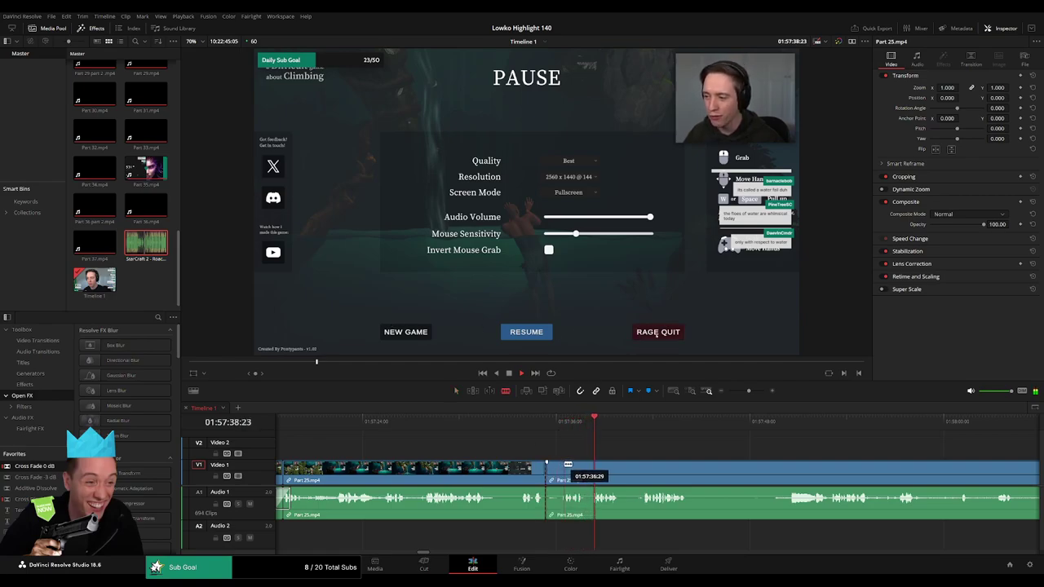
pyautogui.hotkey('ctrl', 'z')
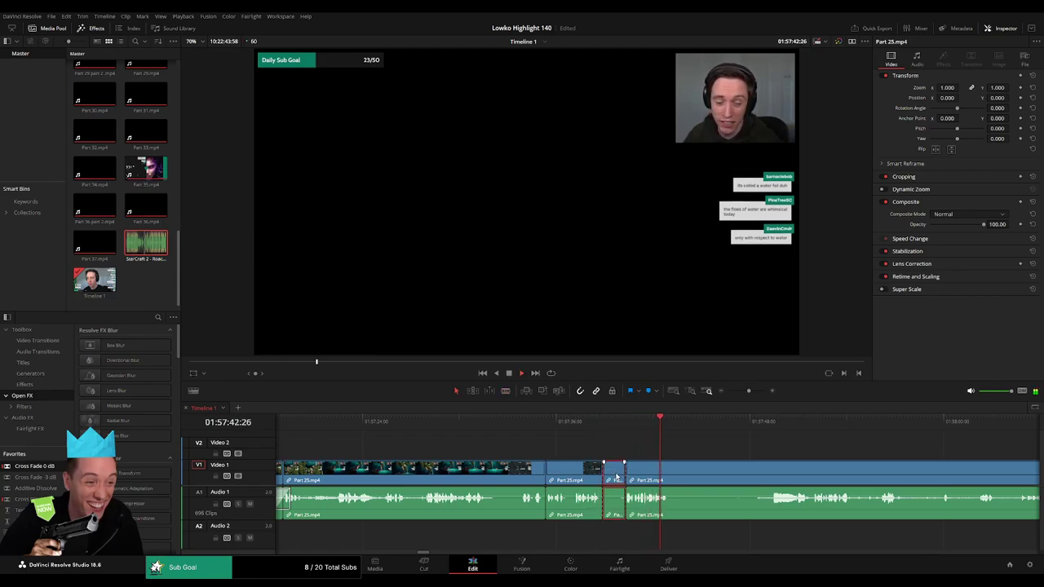
pyautogui.moveTo(630, 469); pyautogui.dragTo(662, 454)
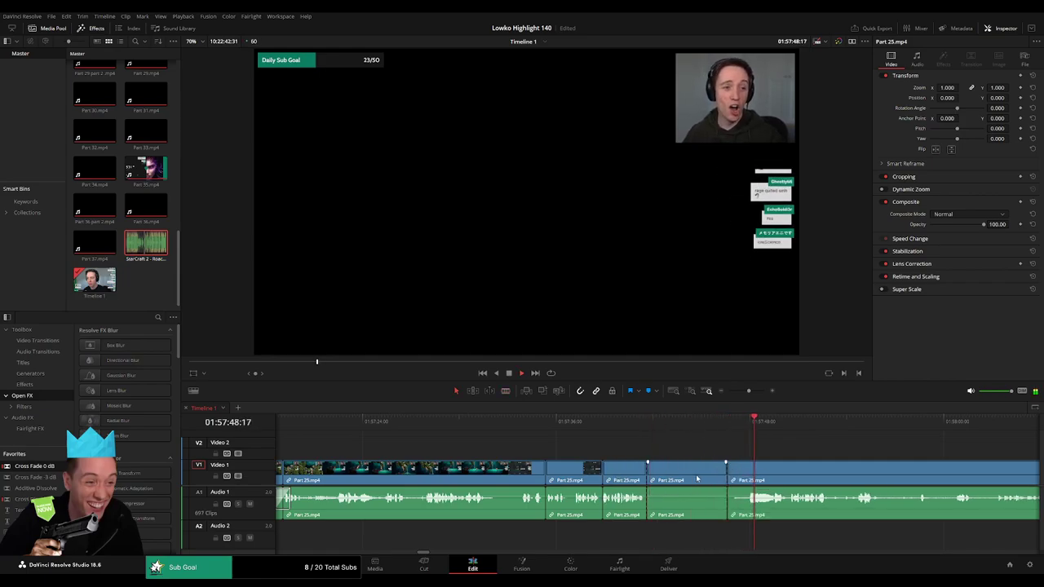
pyautogui.press('Delete')
pyautogui.click(634, 421)
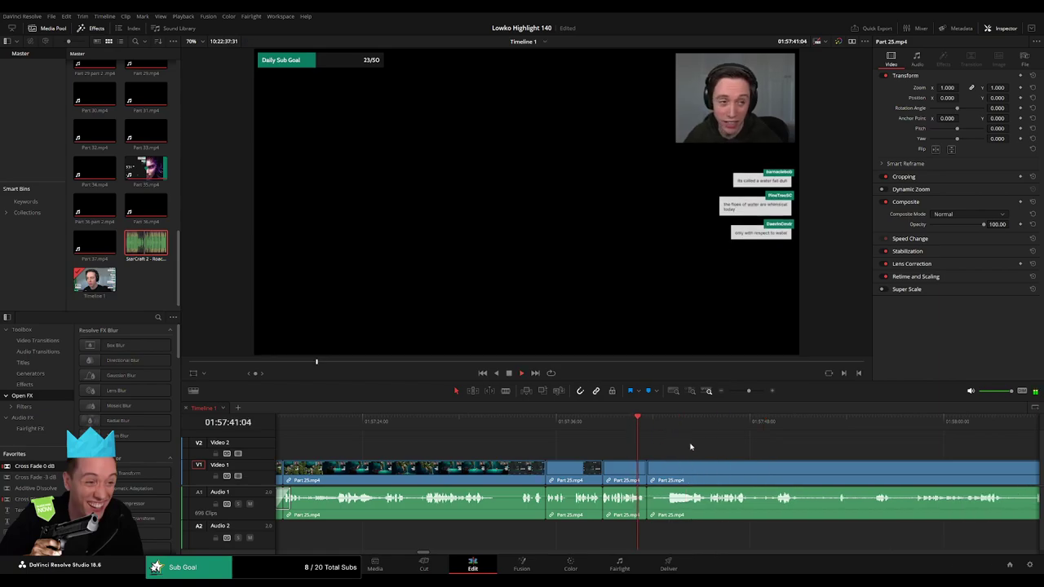
# Ripple-delete the small unwanted Part 25 clip on V1, then zoom out and review past 01:58:35
pyautogui.hscroll(3, 566, 441)
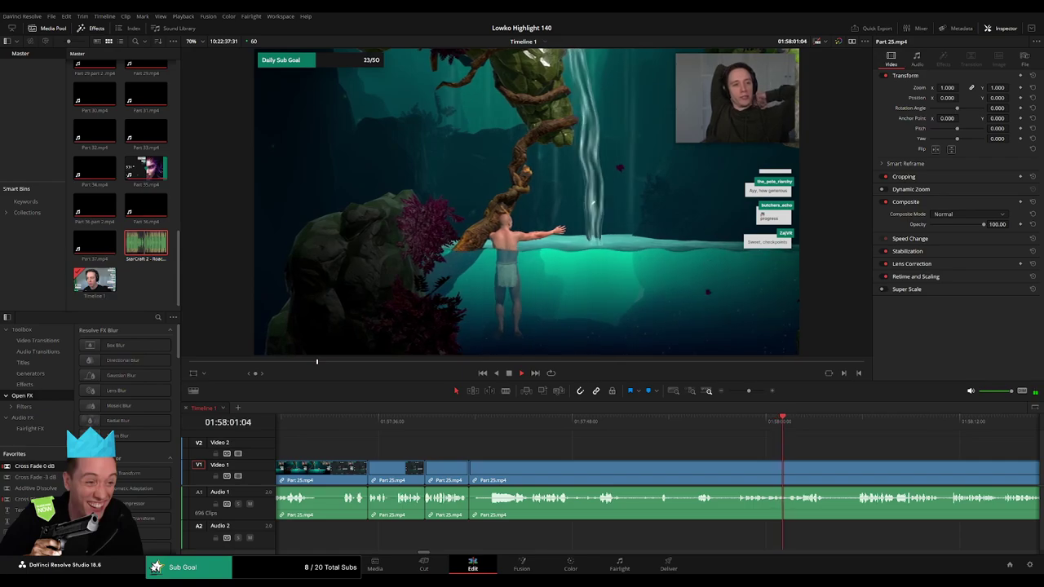
pyautogui.hscroll(3, 652, 448)
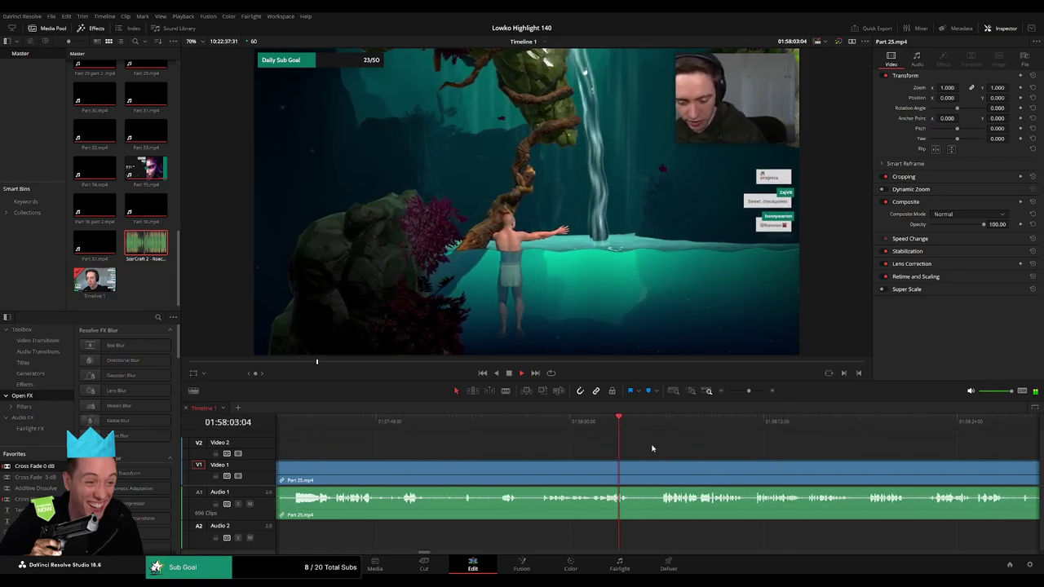
pyautogui.hscroll(3, 739, 453)
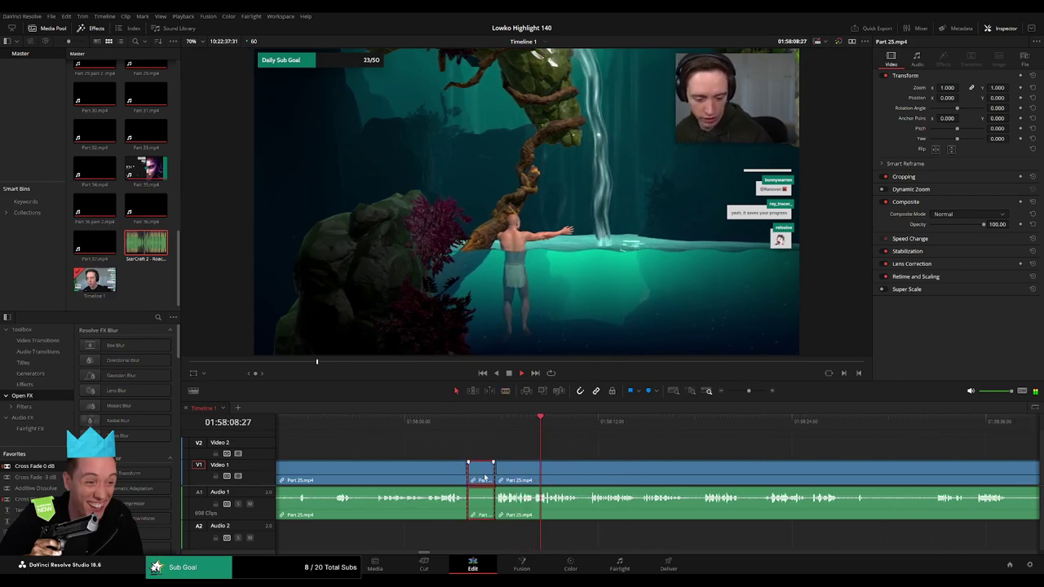
pyautogui.press('Delete')
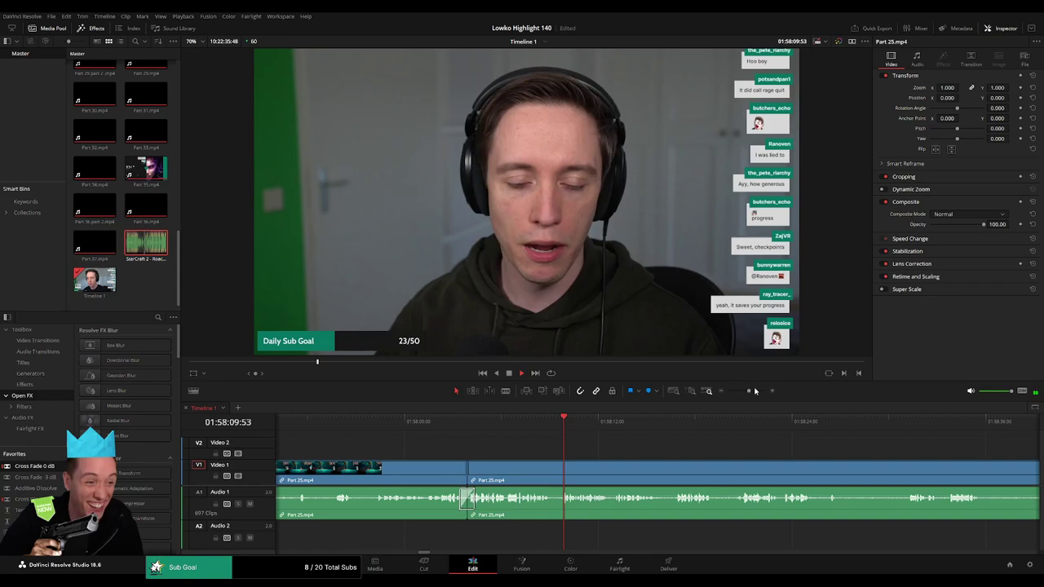
pyautogui.moveTo(748, 391)
pyautogui.mouseDown()
pyautogui.moveTo(740, 391)
pyautogui.moveTo(750, 392)
pyautogui.mouseUp()
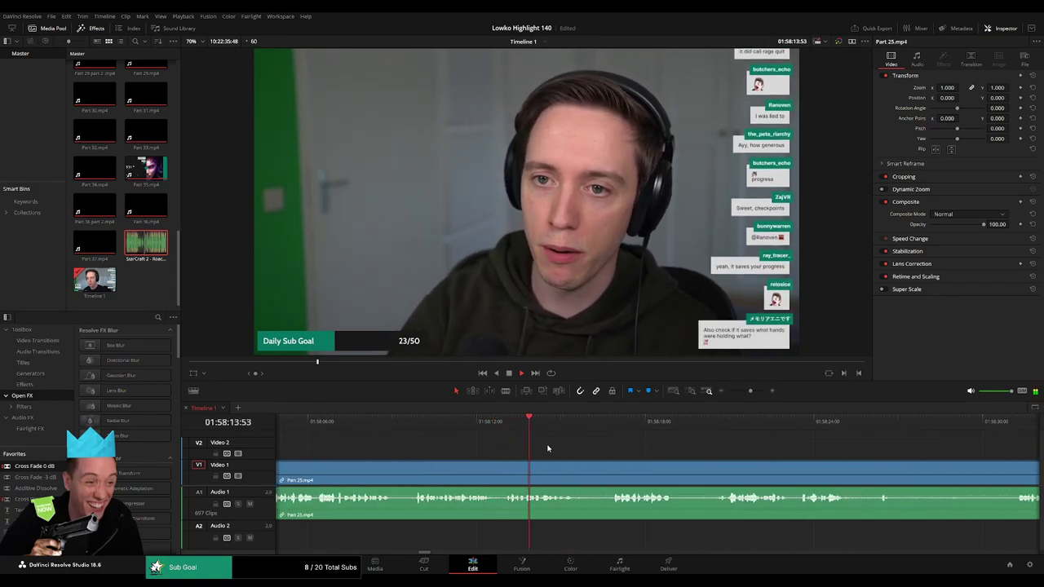
pyautogui.click(618, 425)
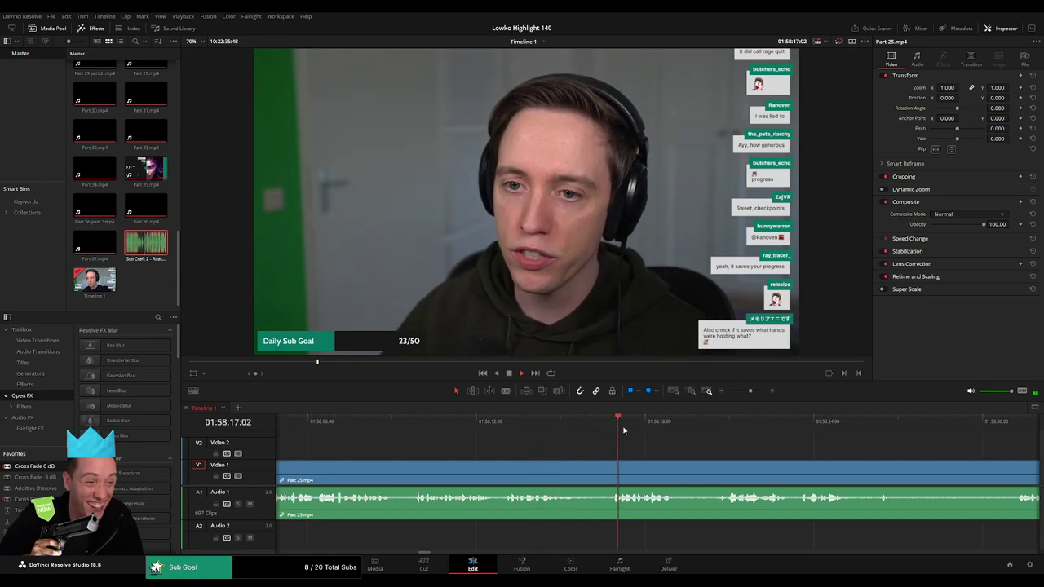
pyautogui.click(713, 424)
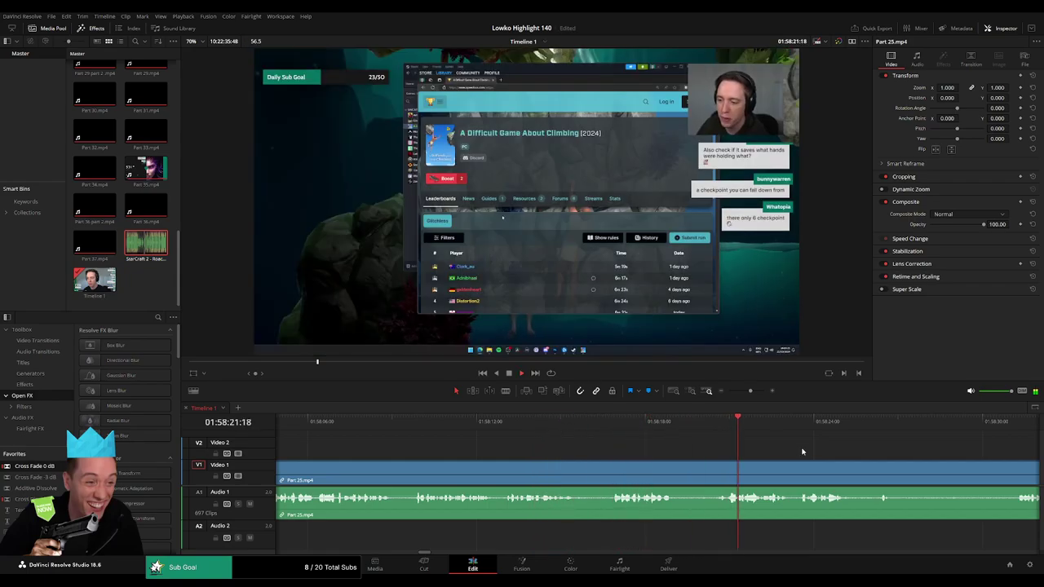
pyautogui.hscroll(3, 734, 456)
pyautogui.hscroll(2, 612, 457)
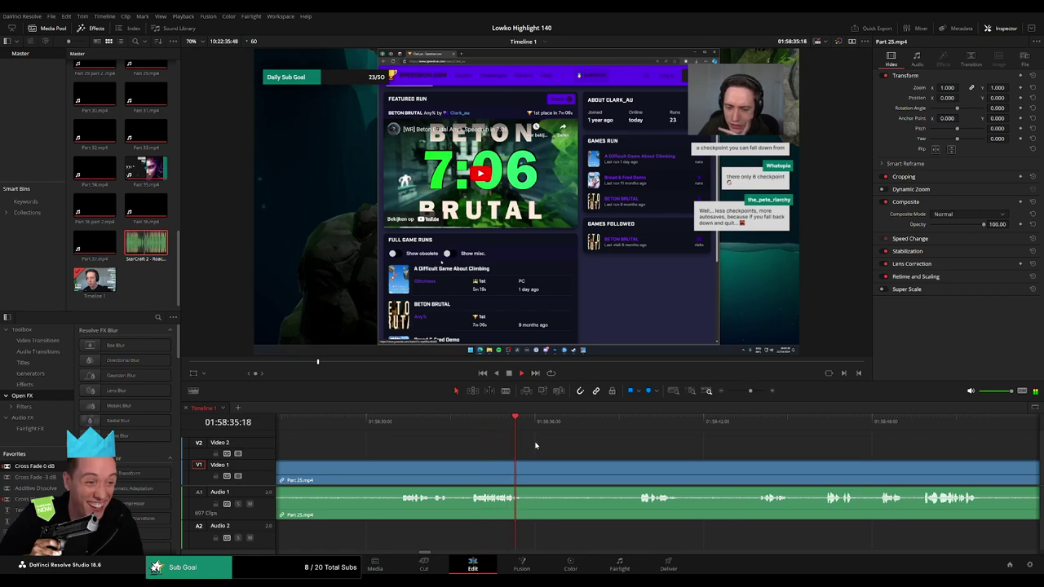
# Split Part 25 at the speedrun leaderboard and ripple-delete the unwanted piece after it
pyautogui.click(604, 422)
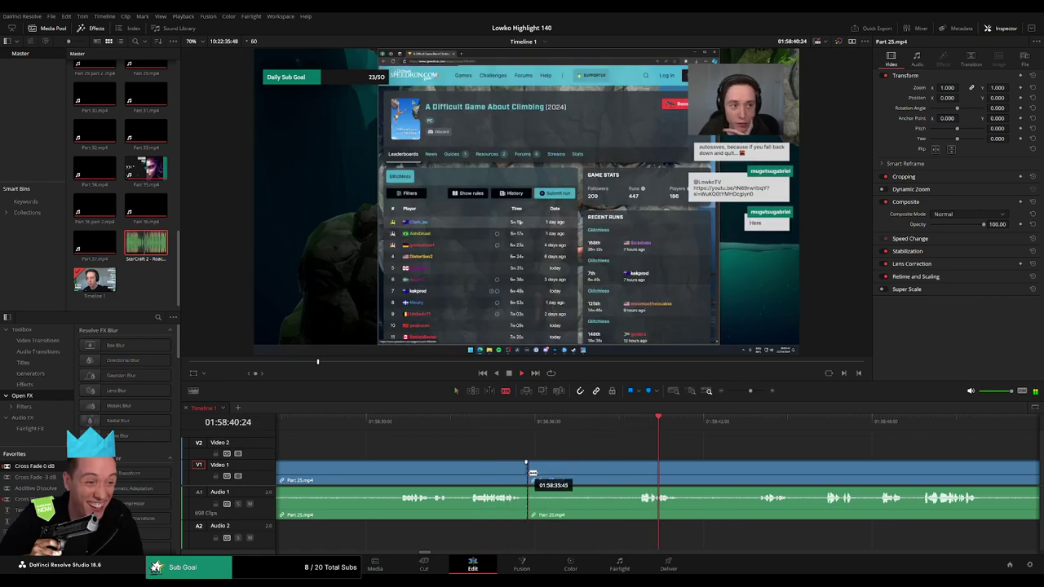
pyautogui.click(635, 473)
pyautogui.press('a')
pyautogui.click(616, 475)
pyautogui.press('Delete')
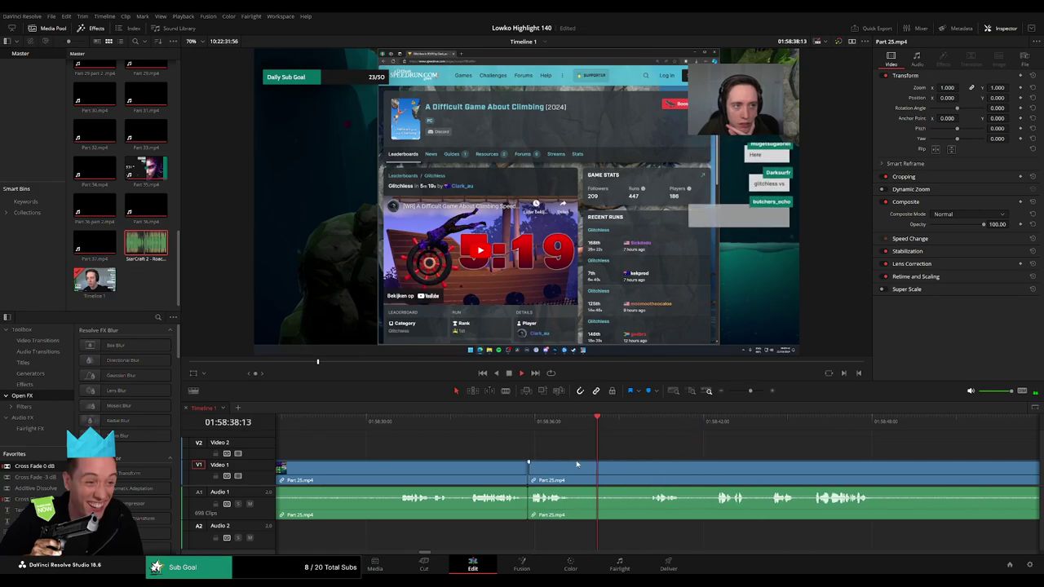
pyautogui.press('space')
# Blade out a second unwanted stretch between two splits and ripple-delete it
pyautogui.press('b')
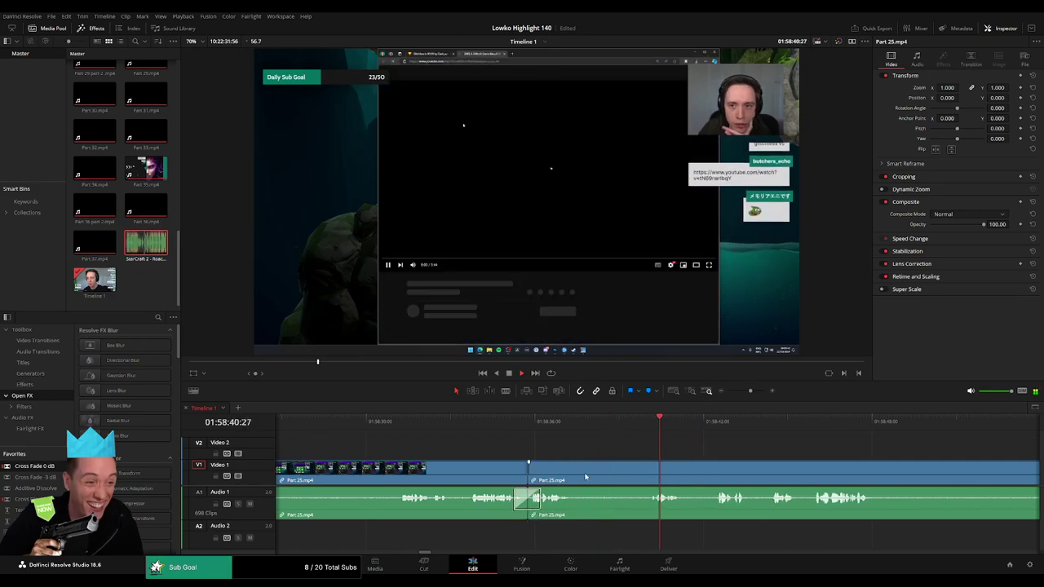
pyautogui.click(574, 474)
pyautogui.click(650, 471)
pyautogui.press('a')
pyautogui.click(612, 473)
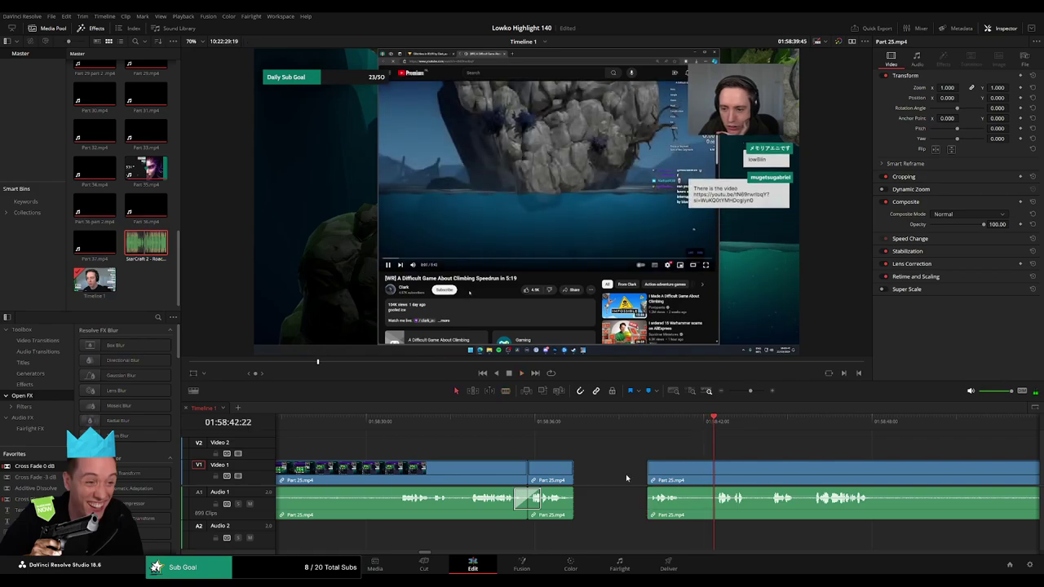
pyautogui.press('Delete')
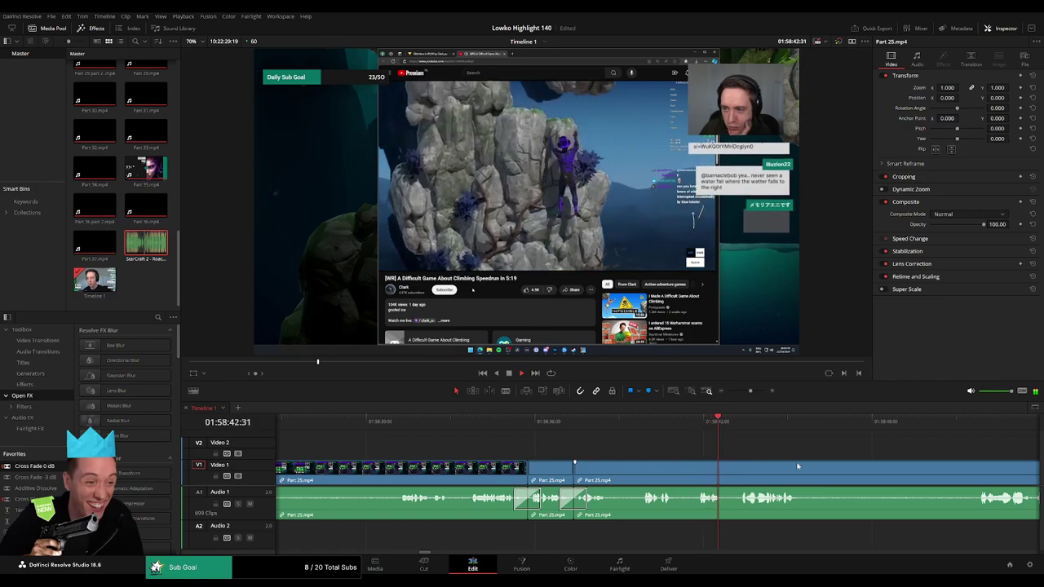
pyautogui.hscroll(3, 798, 466)
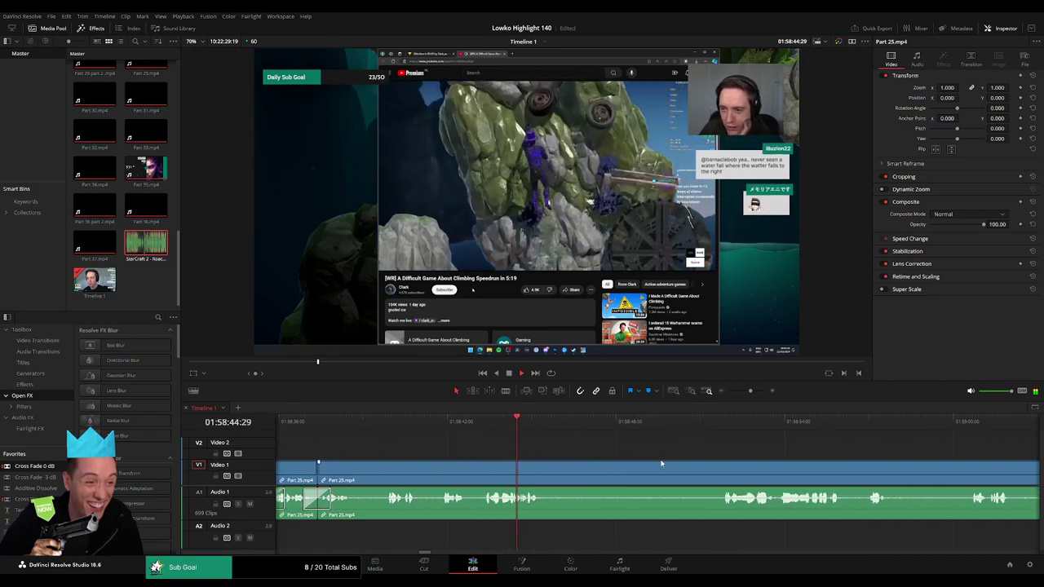
pyautogui.hscroll(1, 660, 463)
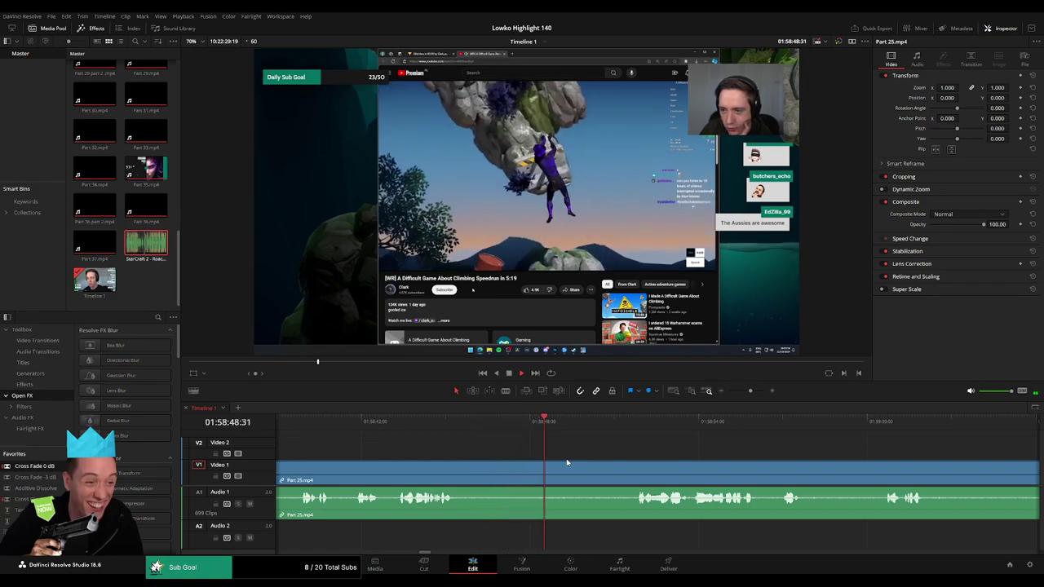
pyautogui.hscroll(3, 652, 469)
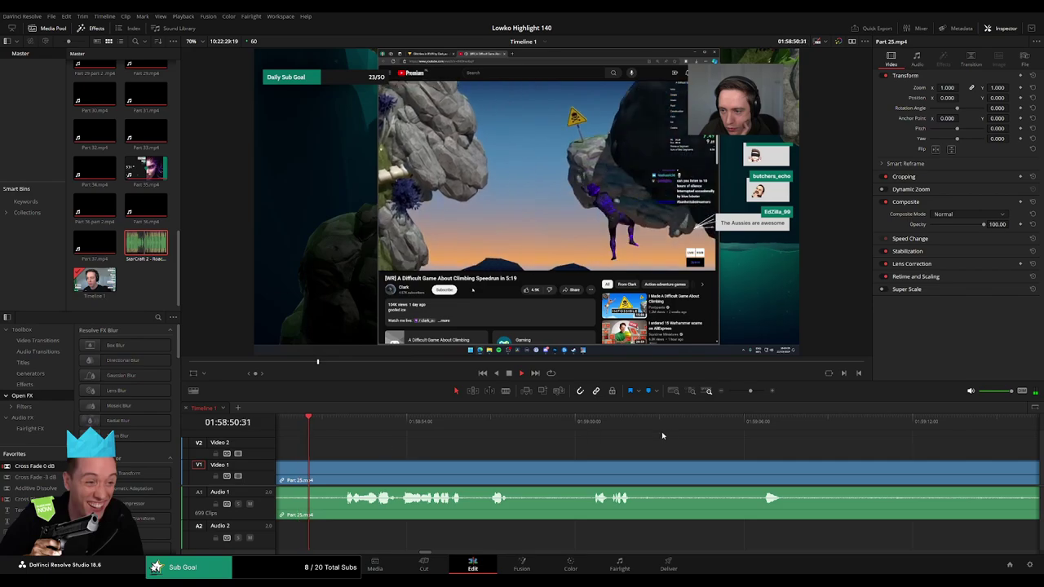
pyautogui.scroll(-1, 746, 398)
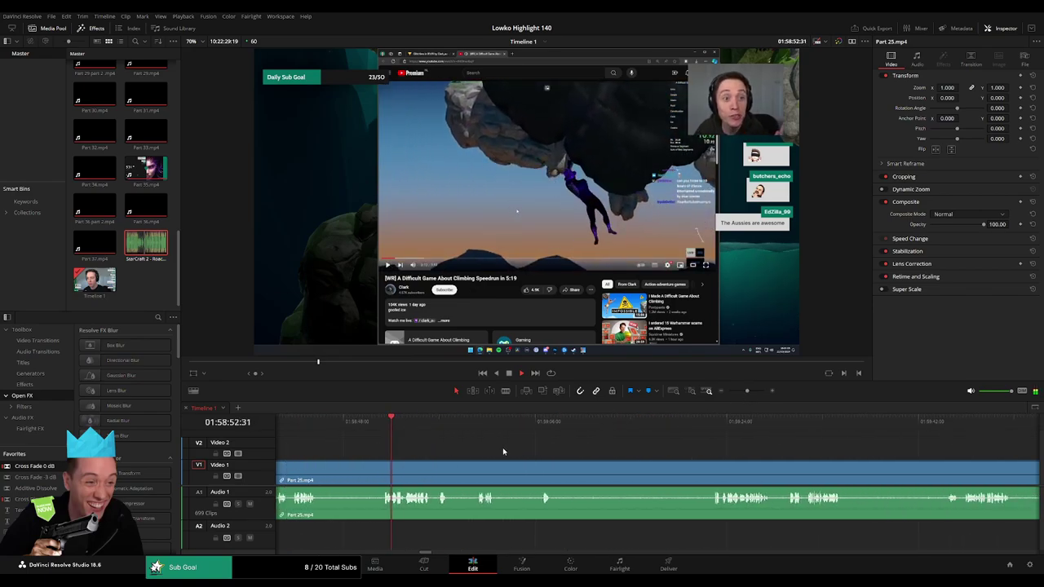
pyautogui.click(367, 422)
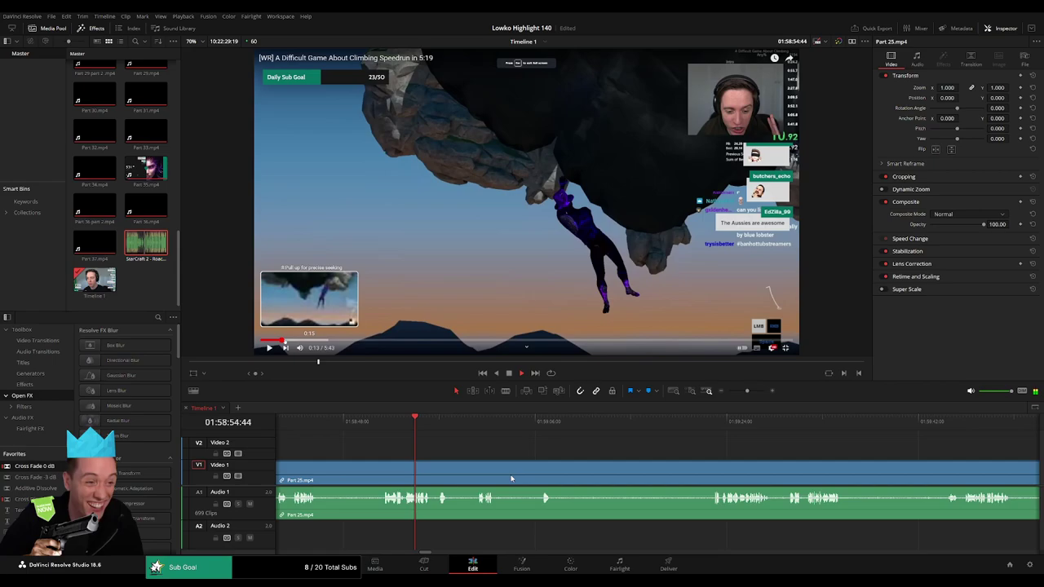
# Place StarCraft 2 - Roach Quotes.mp3 on Audio 2 under the cut near 01:58:54, check its -23 volume, and play it back
pyautogui.click(391, 430)
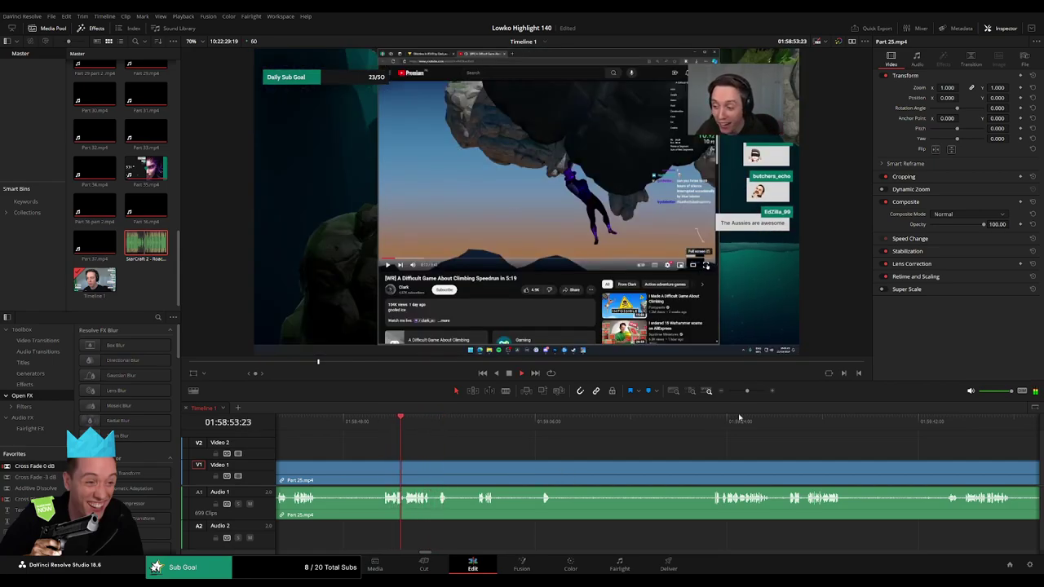
pyautogui.moveTo(746, 391); pyautogui.dragTo(755, 392)
pyautogui.hscroll(3, 546, 430)
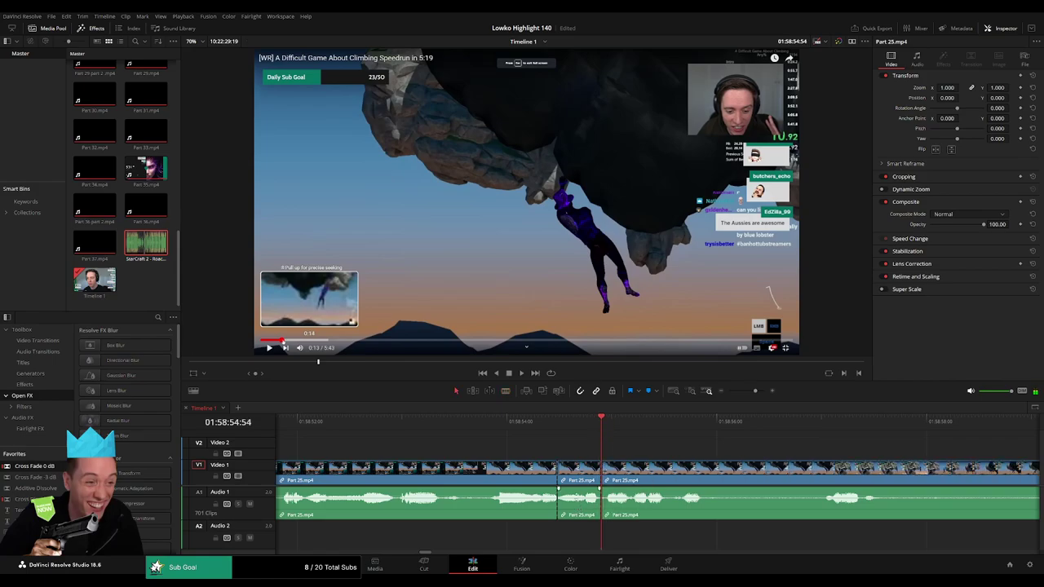
pyautogui.press('q')
pyautogui.moveTo(539, 536); pyautogui.dragTo(622, 536)
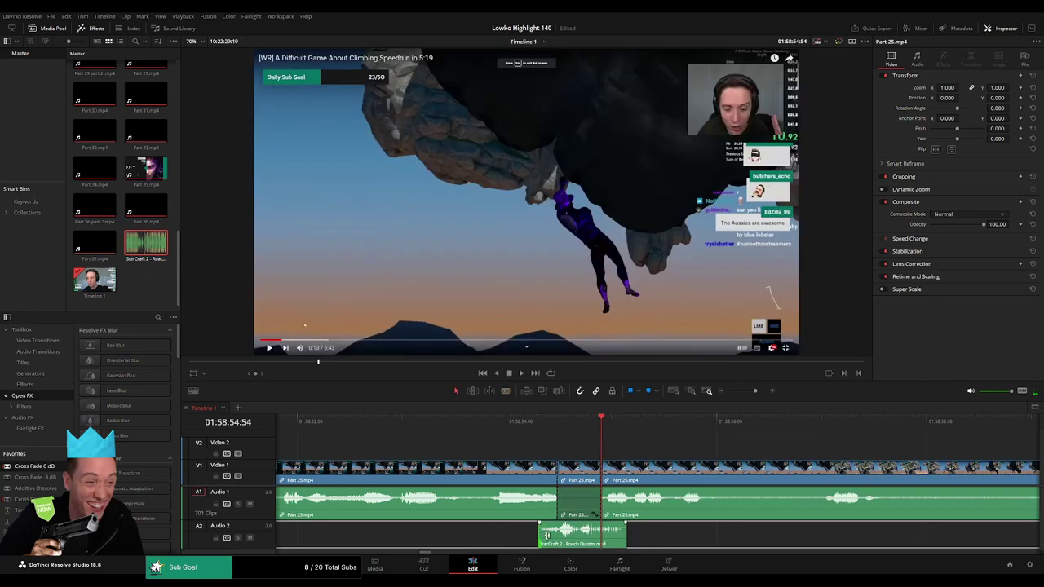
pyautogui.click(607, 539)
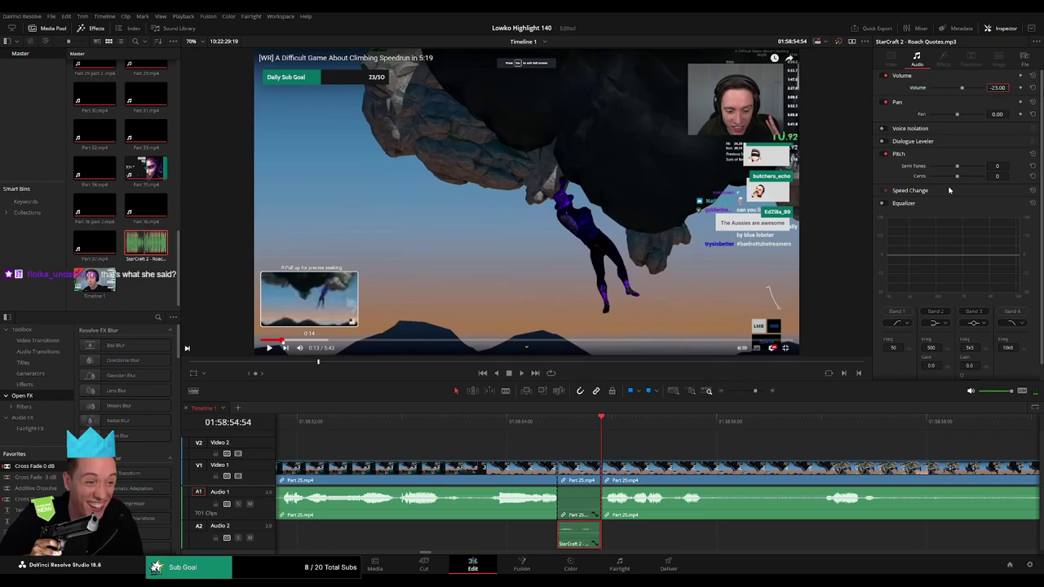
pyautogui.click(534, 424)
pyautogui.press('space')
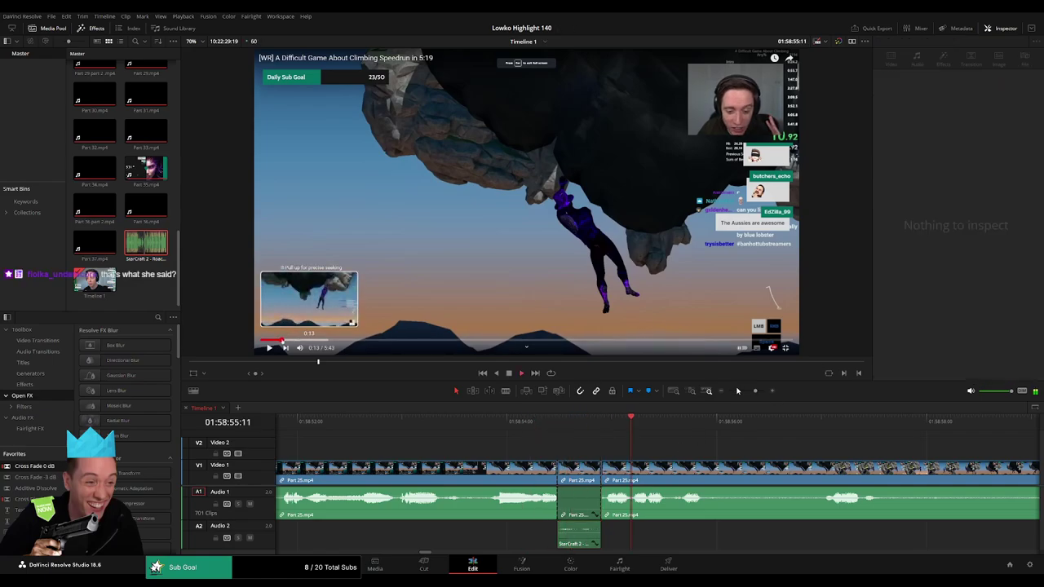
pyautogui.moveTo(738, 390); pyautogui.dragTo(734, 391)
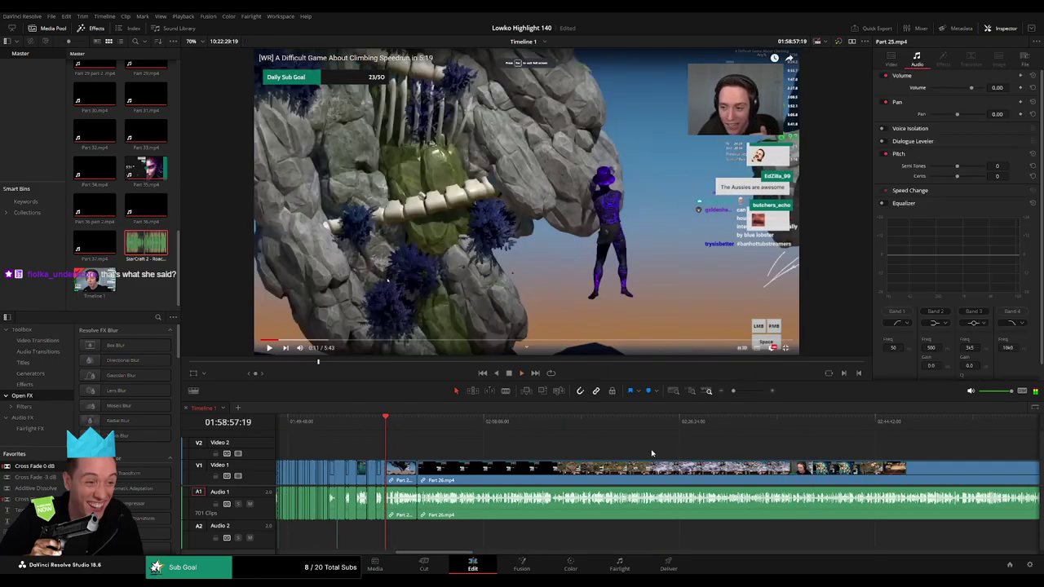
# Zoom in and replay the footage around the roach-sound cut to review it
pyautogui.hscroll(2, 652, 454)
pyautogui.hscroll(1, 606, 450)
pyautogui.hscroll(1, 573, 450)
pyautogui.hscroll(1, 473, 440)
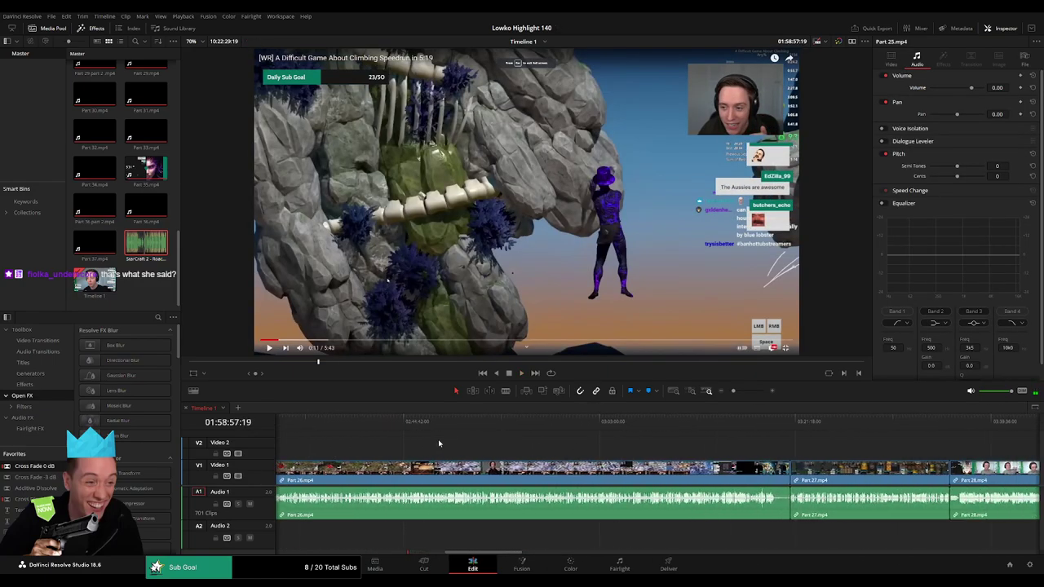
pyautogui.hscroll(-3, 490, 446)
pyautogui.hscroll(-3, 571, 448)
pyautogui.hscroll(-1, 636, 451)
pyautogui.press('space')
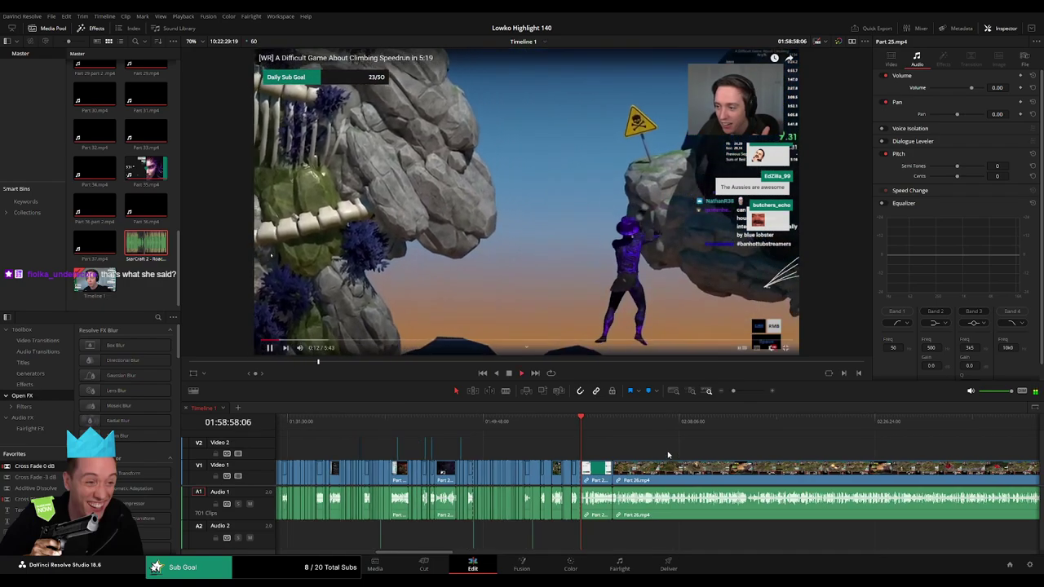
pyautogui.moveTo(735, 390); pyautogui.dragTo(746, 394)
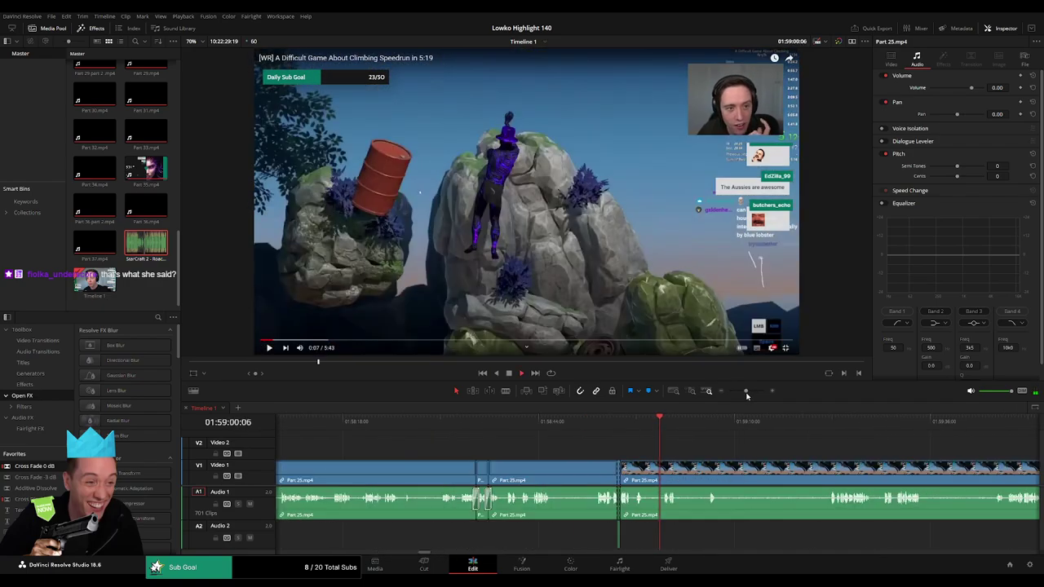
pyautogui.click(587, 440)
# Scrub ahead through the Part 25 climbing footage to the next cut point near 01:59:33
pyautogui.hscroll(2, 620, 450)
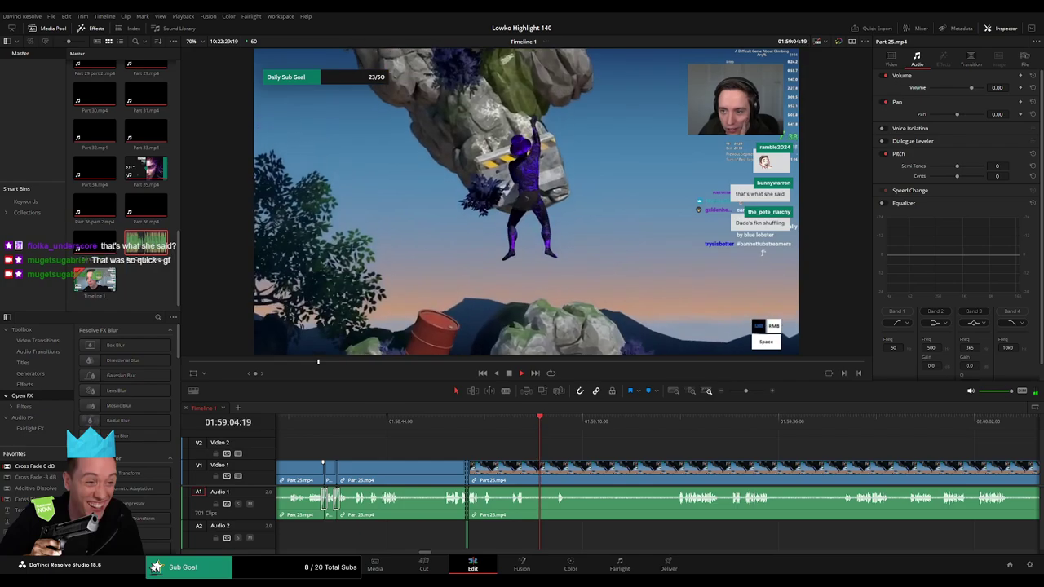
pyautogui.hscroll(3, 600, 445)
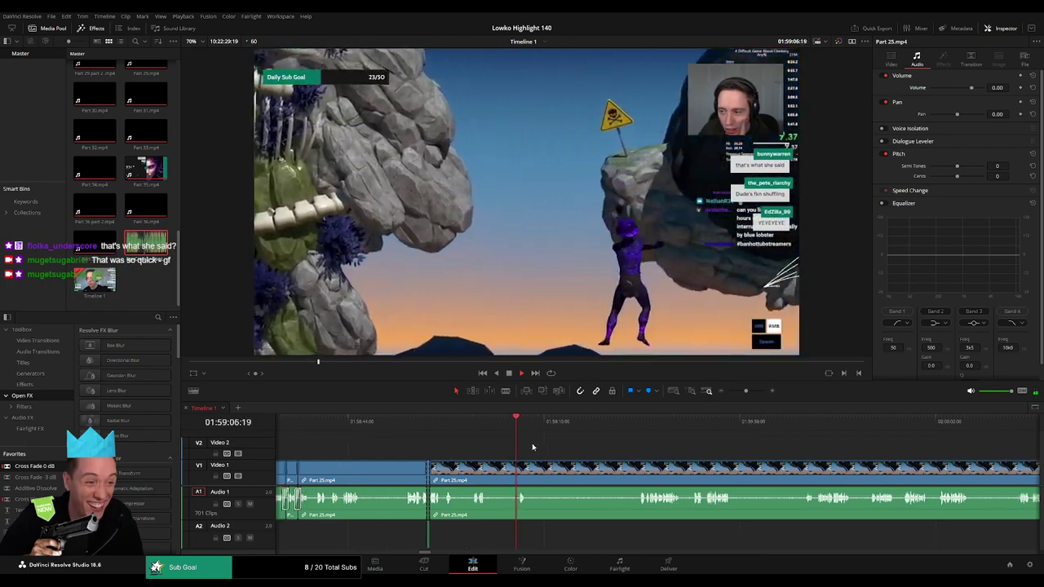
pyautogui.hscroll(3, 531, 436)
pyautogui.moveTo(477, 426); pyautogui.dragTo(573, 427)
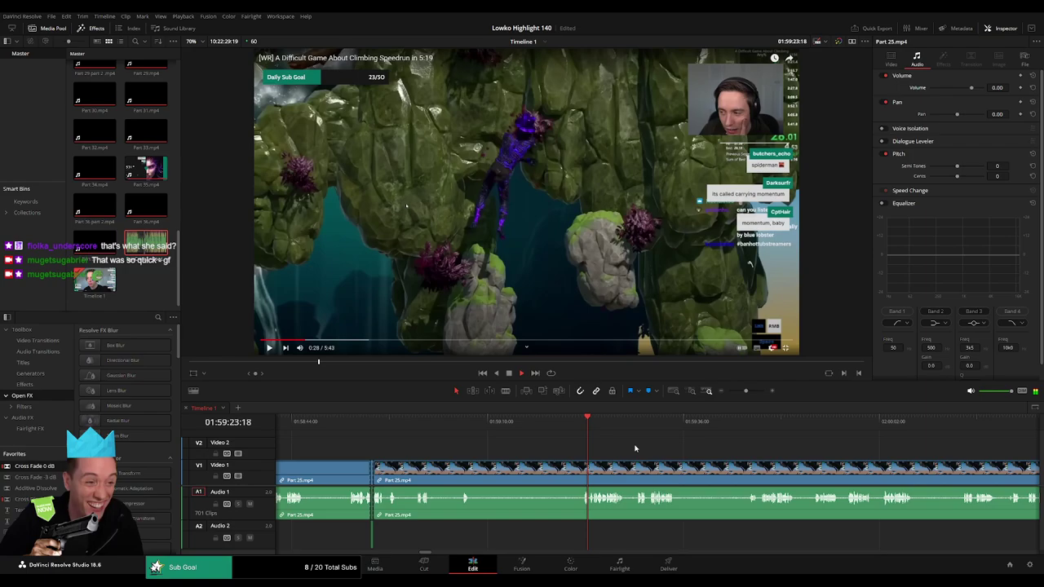
pyautogui.scroll(-2, 637, 449)
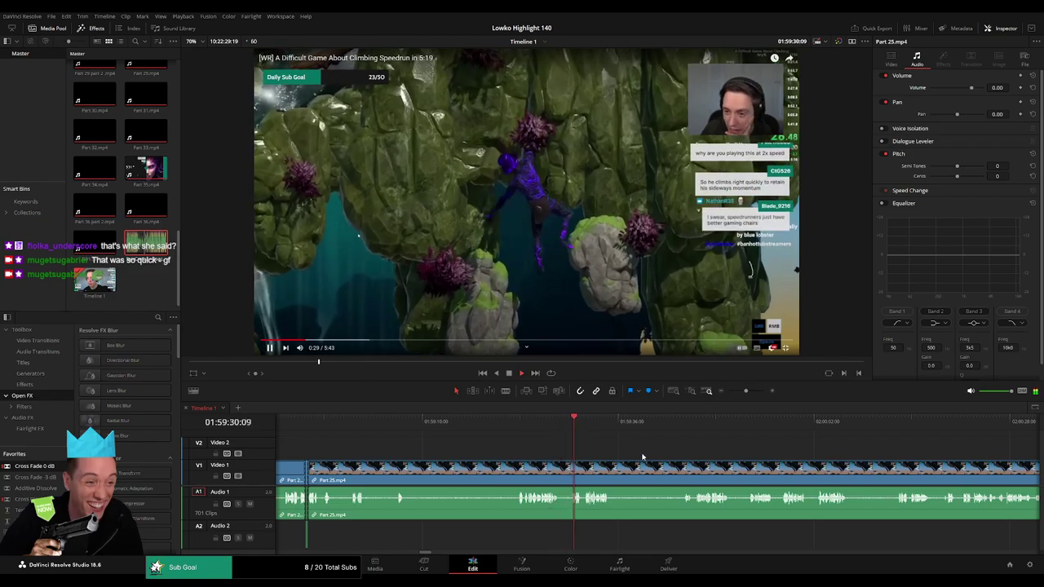
pyautogui.scroll(-4, 524, 445)
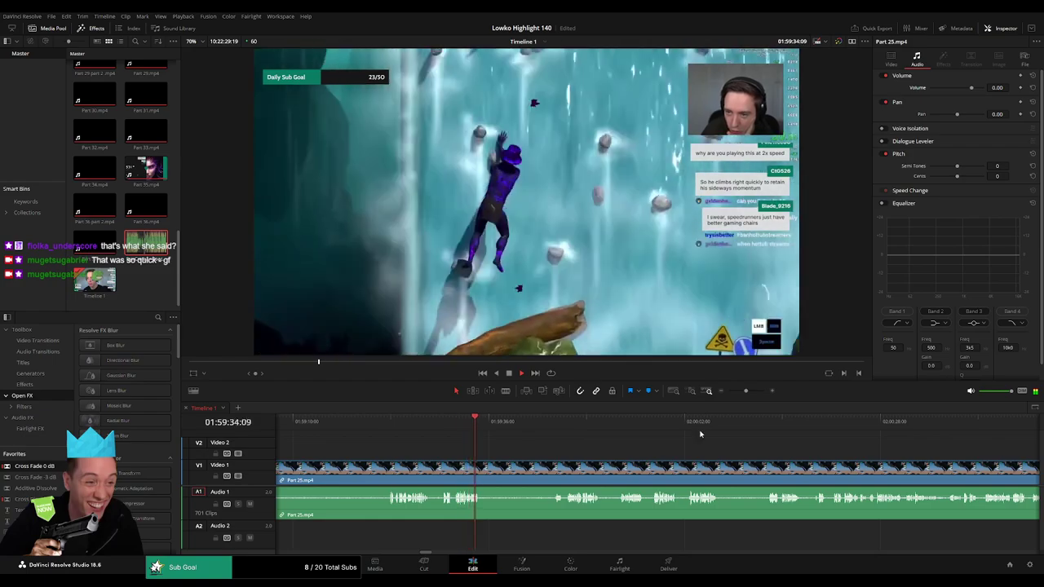
pyautogui.moveTo(745, 391); pyautogui.dragTo(752, 392)
pyautogui.moveTo(605, 421); pyautogui.dragTo(615, 446)
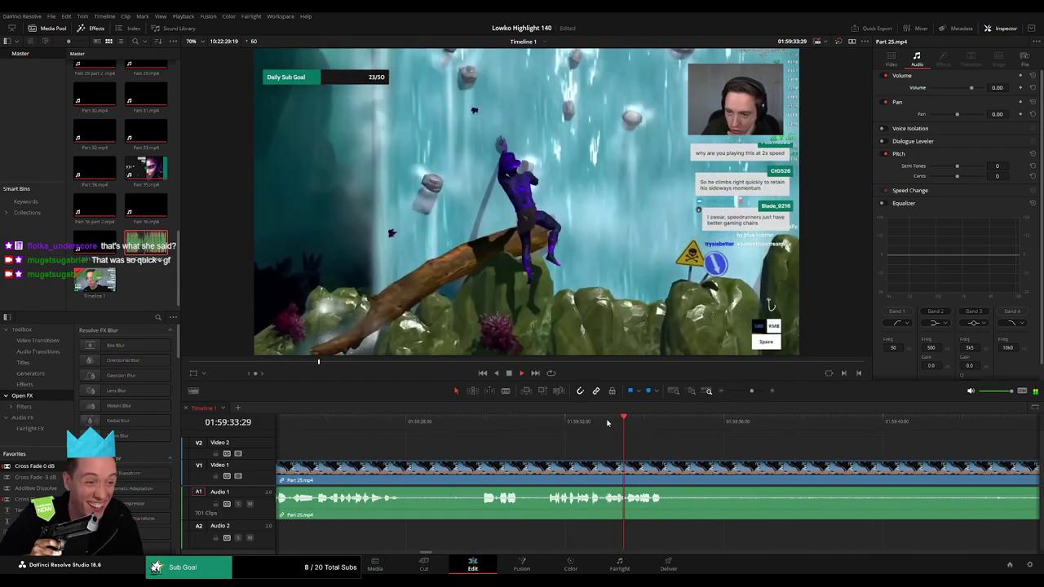
# Split Part 25 near 01:59:33 and paste a Roach Quotes sound on Audio 2 trimmed to start at the cut
pyautogui.click(615, 475)
pyautogui.press('a')
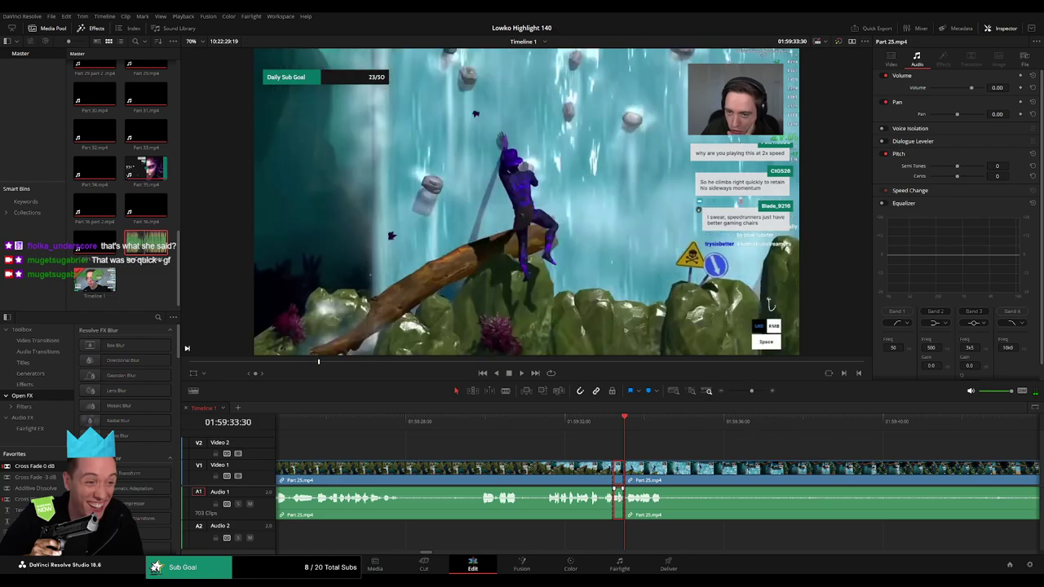
pyautogui.press('q')
pyautogui.moveTo(602, 535); pyautogui.dragTo(624, 540)
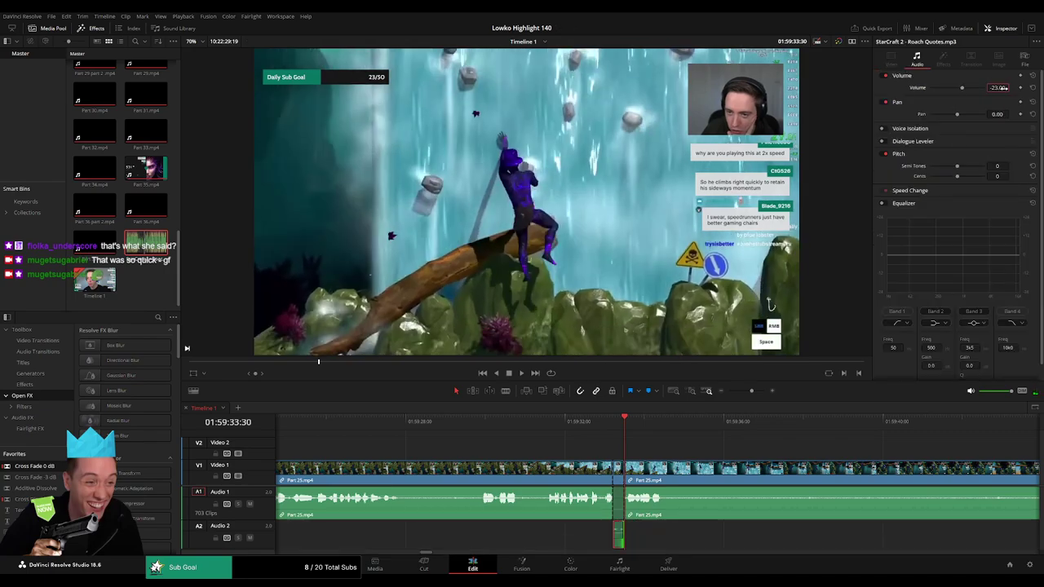
pyautogui.press('space')
pyautogui.moveTo(752, 391); pyautogui.dragTo(745, 390)
pyautogui.click(673, 444)
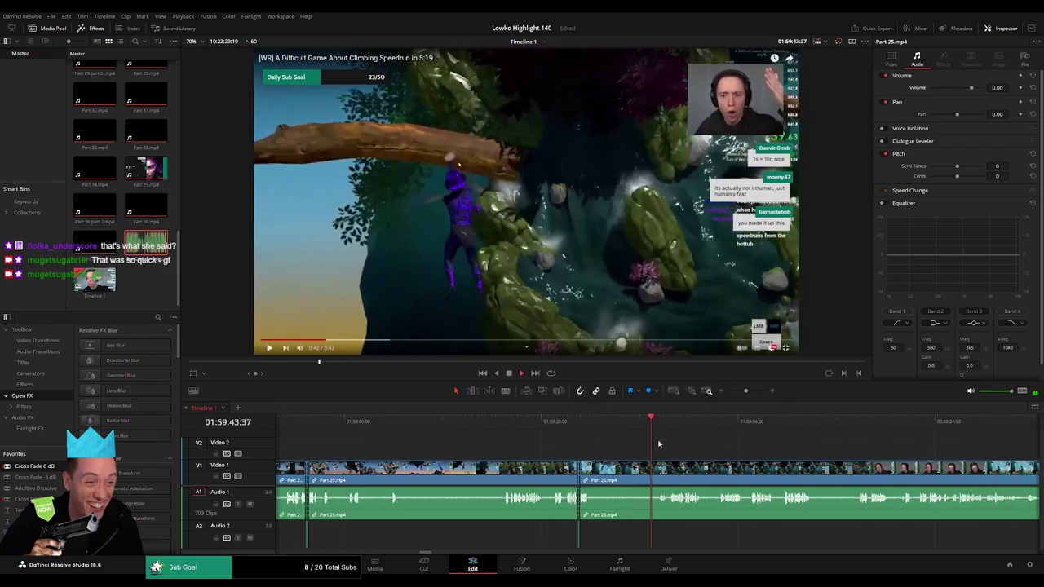
pyautogui.hscroll(3, 701, 444)
pyautogui.press('space')
pyautogui.hscroll(3, 687, 454)
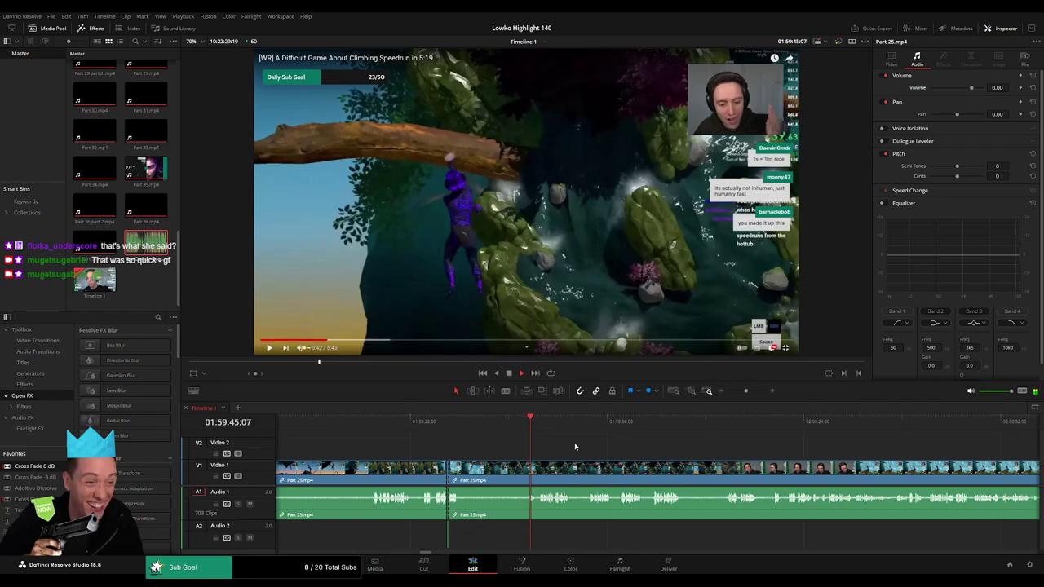
pyautogui.click(501, 431)
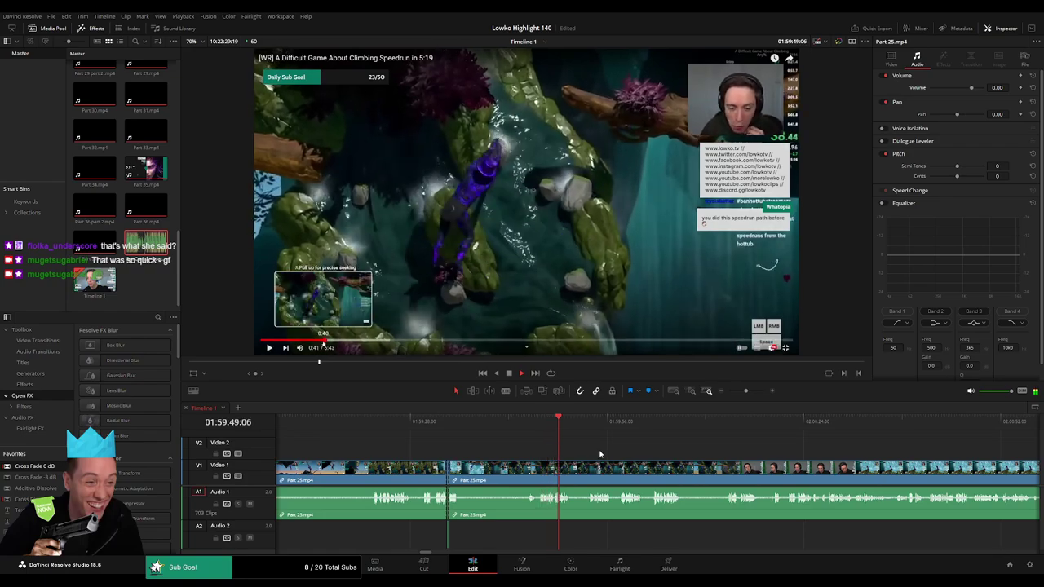
pyautogui.click(585, 430)
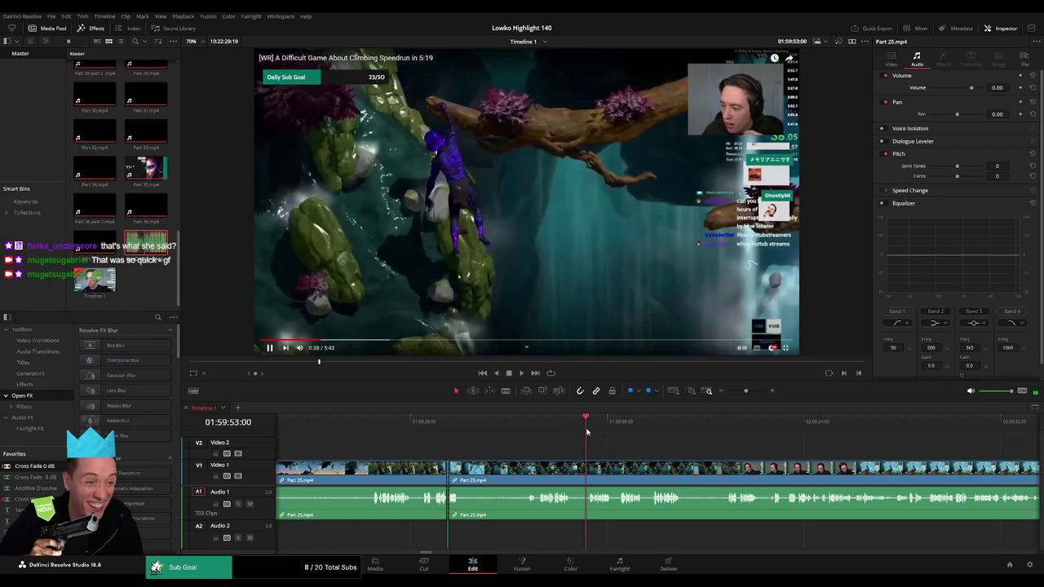
pyautogui.press('space')
pyautogui.hscroll(3, 550, 445)
pyautogui.hscroll(1, 538, 446)
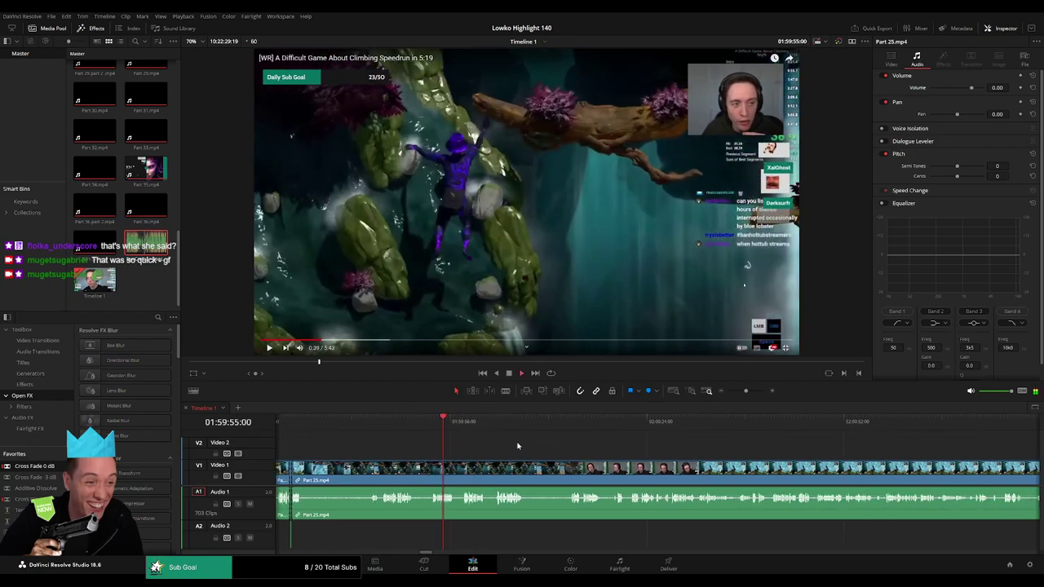
pyautogui.hscroll(1, 516, 445)
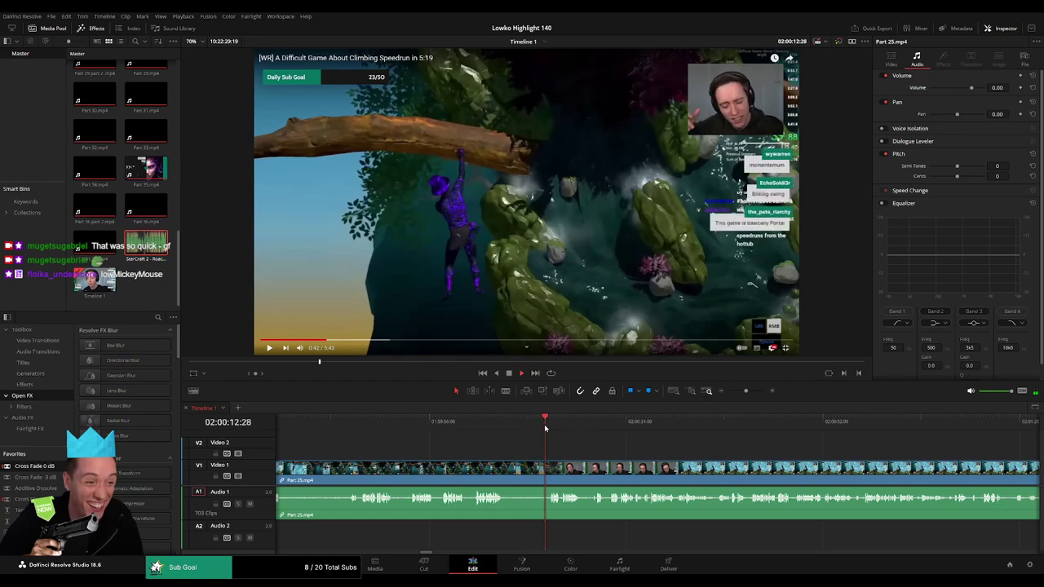
# Blade Part 25 where the stream outro begins and ripple-delete the outro and credits
pyautogui.hscroll(3, 530, 455)
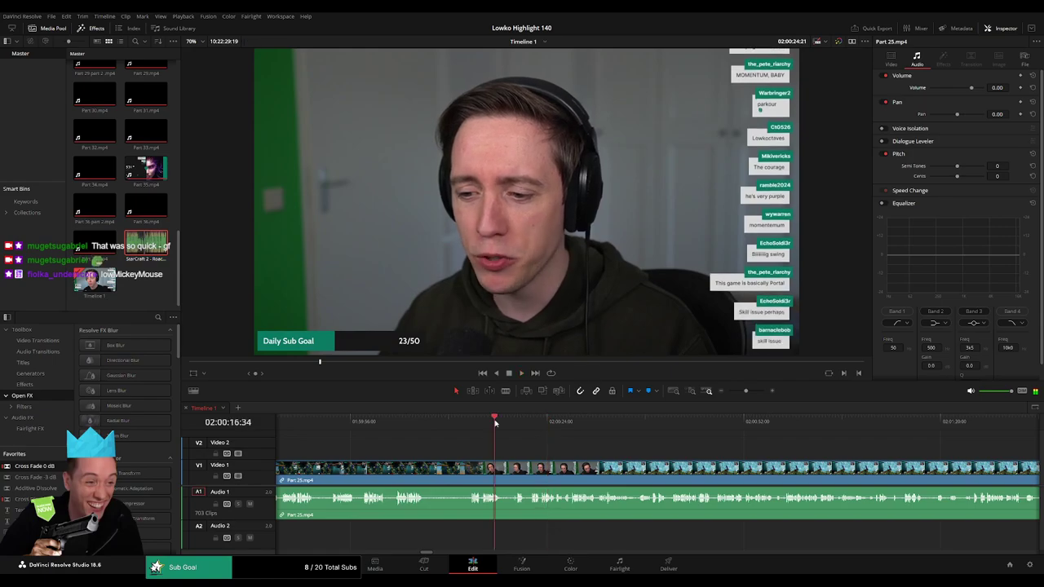
pyautogui.press('b')
pyautogui.click(502, 468)
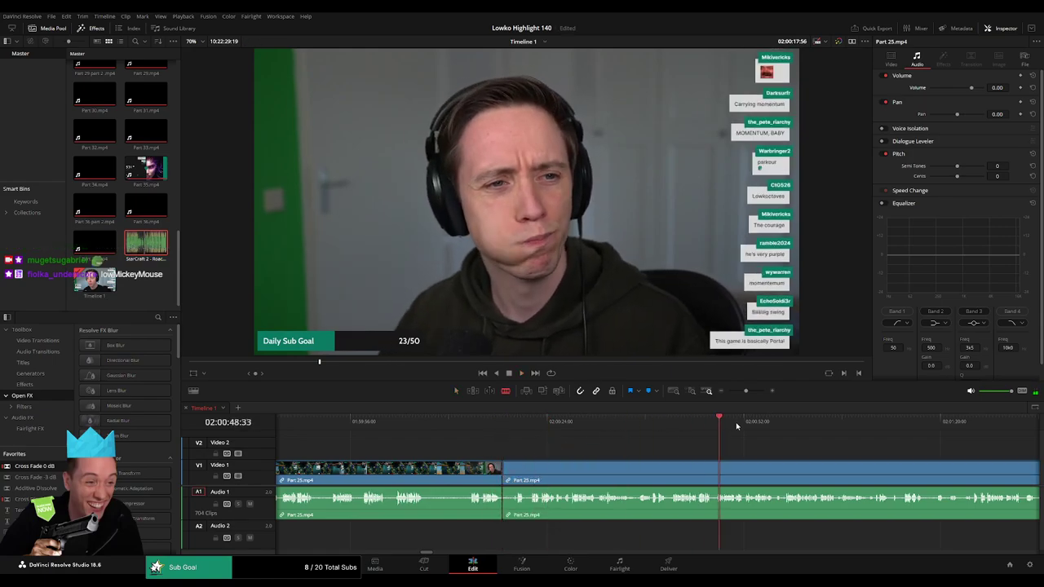
pyautogui.click(827, 421)
pyautogui.scroll(-3, 660, 433)
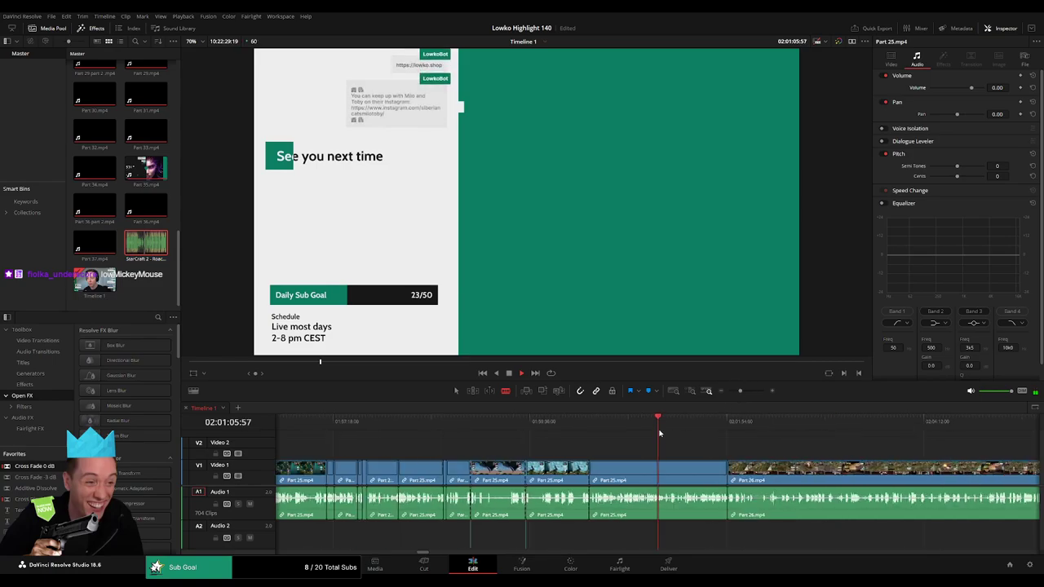
pyautogui.moveTo(659, 433); pyautogui.dragTo(715, 433)
pyautogui.click(675, 482)
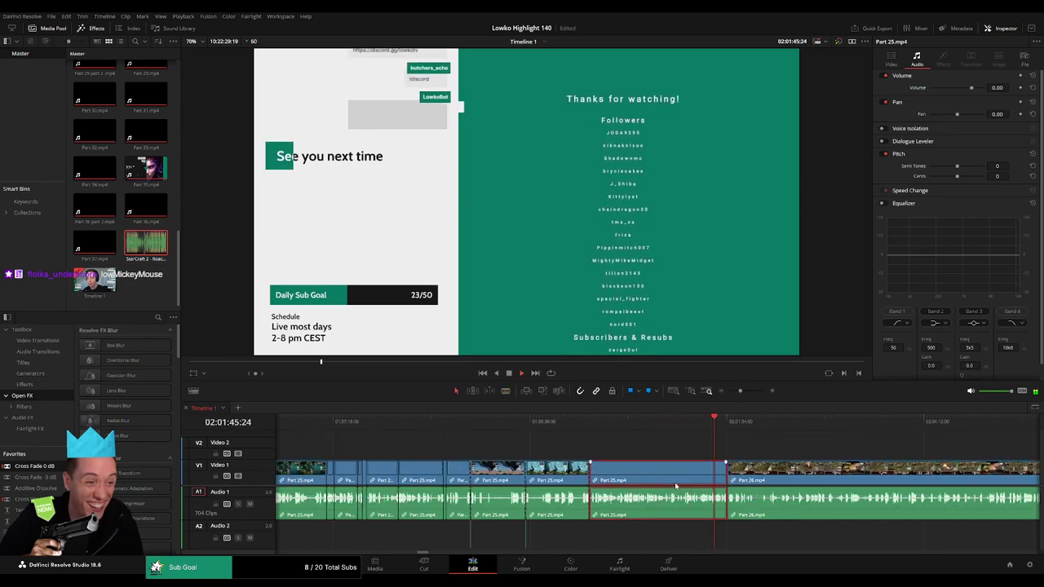
pyautogui.press('Delete')
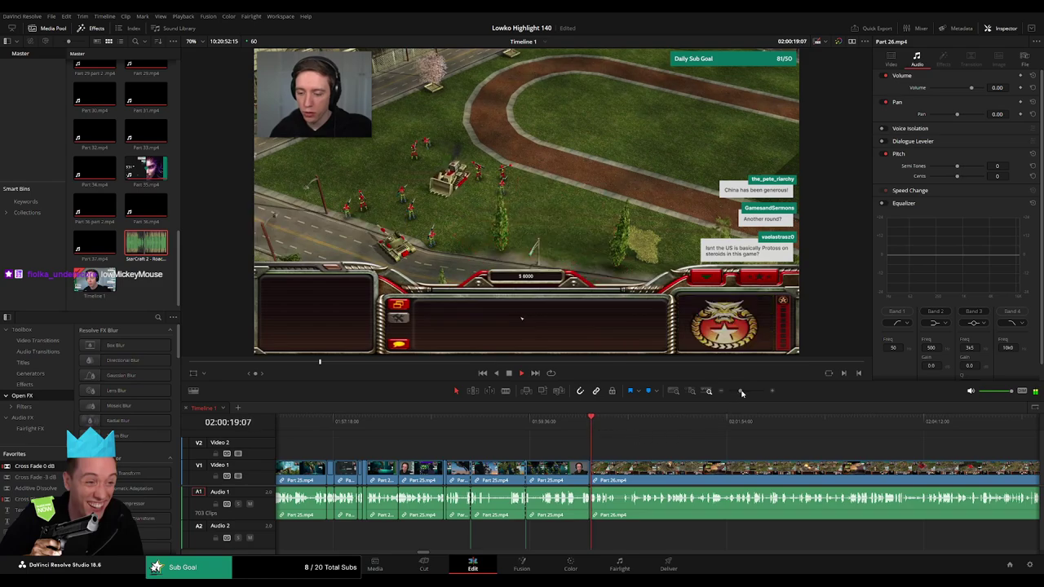
pyautogui.moveTo(740, 391); pyautogui.dragTo(737, 391)
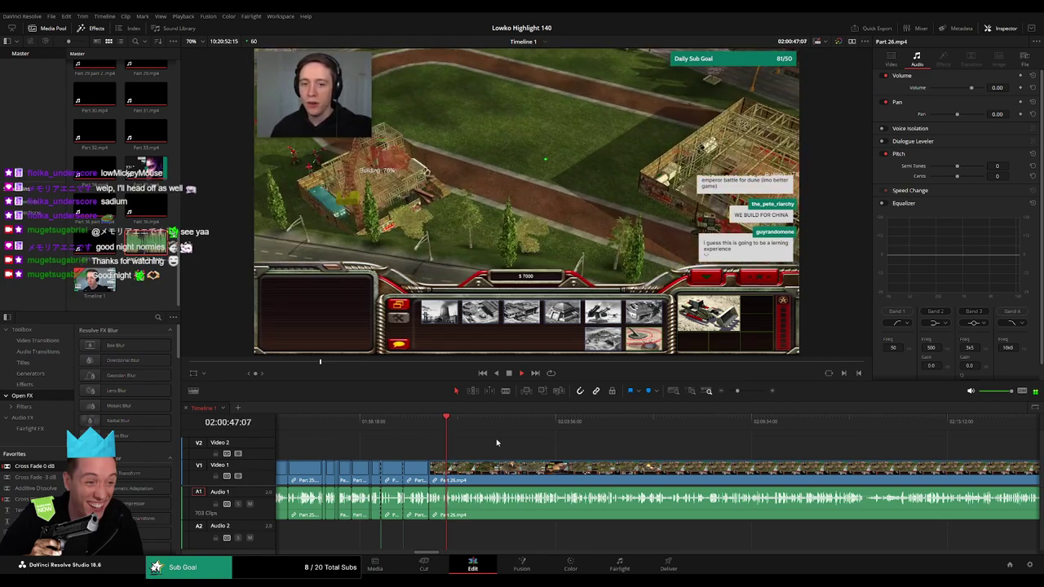
# Skim forward through the Part 26 gameplay to find the tank battle
pyautogui.moveTo(461, 428); pyautogui.dragTo(632, 428)
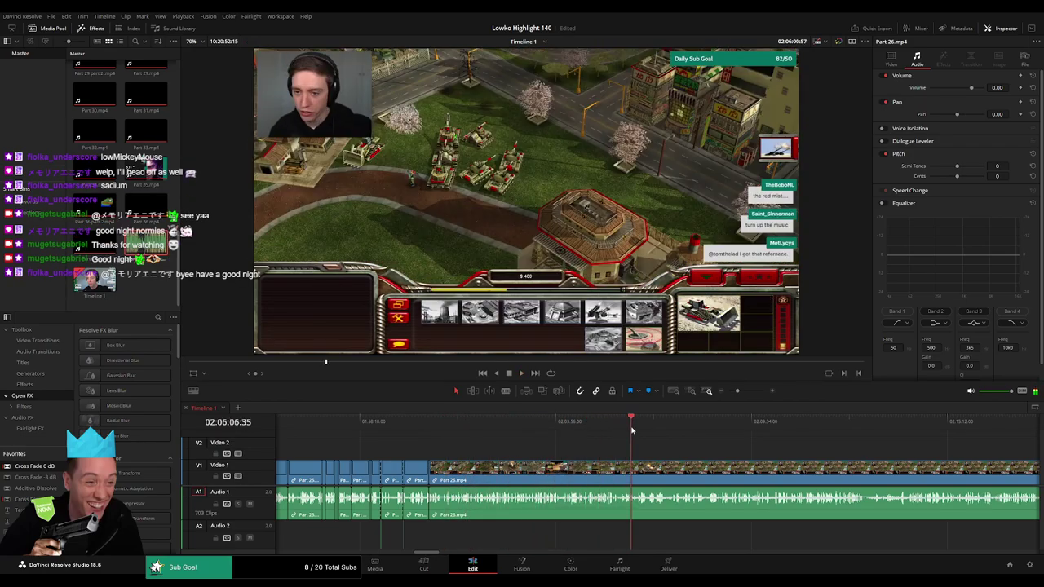
pyautogui.hscroll(3, 667, 443)
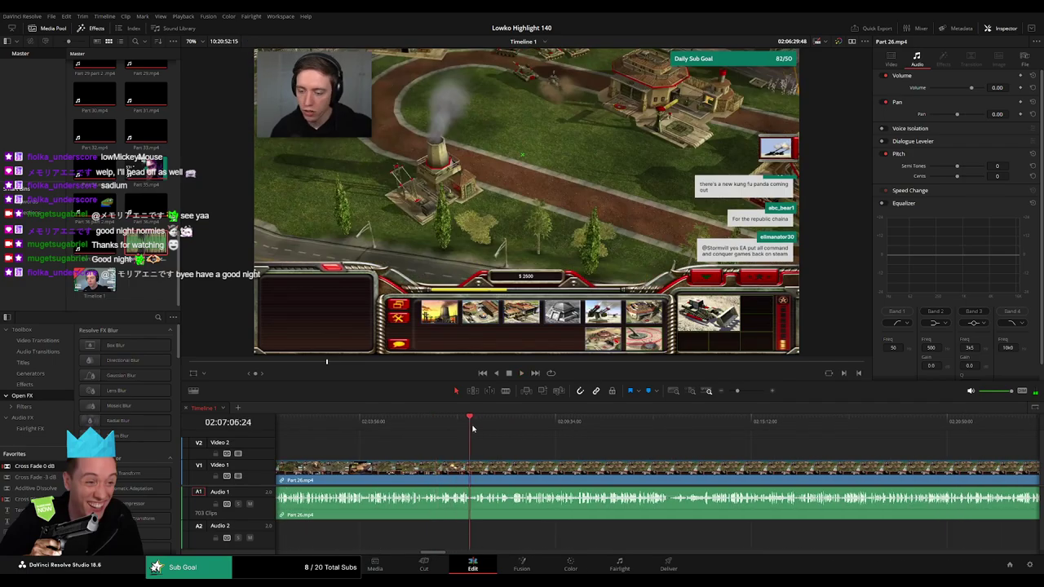
pyautogui.click(518, 430)
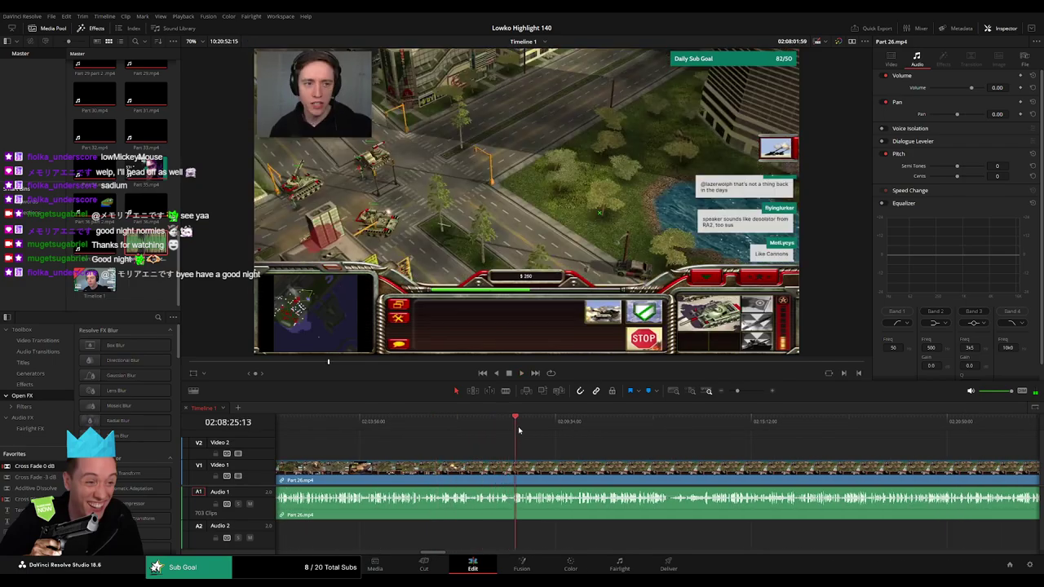
pyautogui.moveTo(557, 432); pyautogui.dragTo(622, 430)
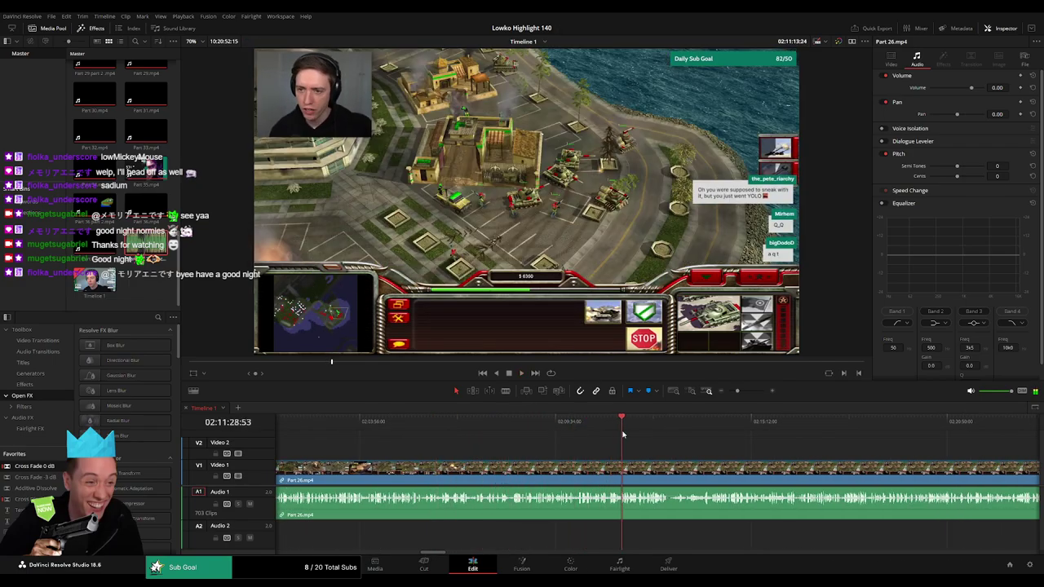
pyautogui.hscroll(3, 524, 455)
pyautogui.moveTo(472, 432); pyautogui.dragTo(621, 432)
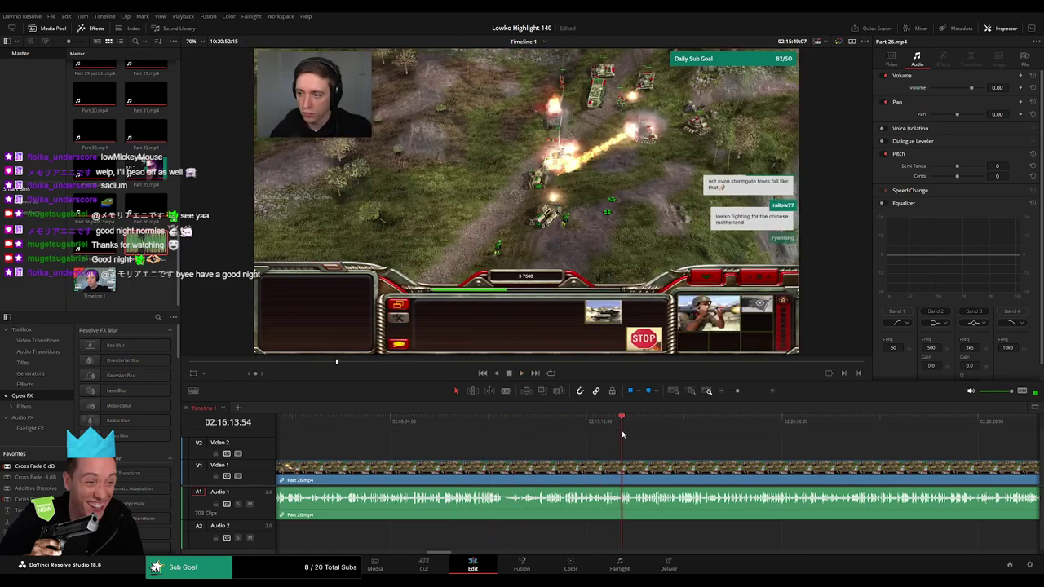
pyautogui.press('space')
pyautogui.scroll(-3, 720, 447)
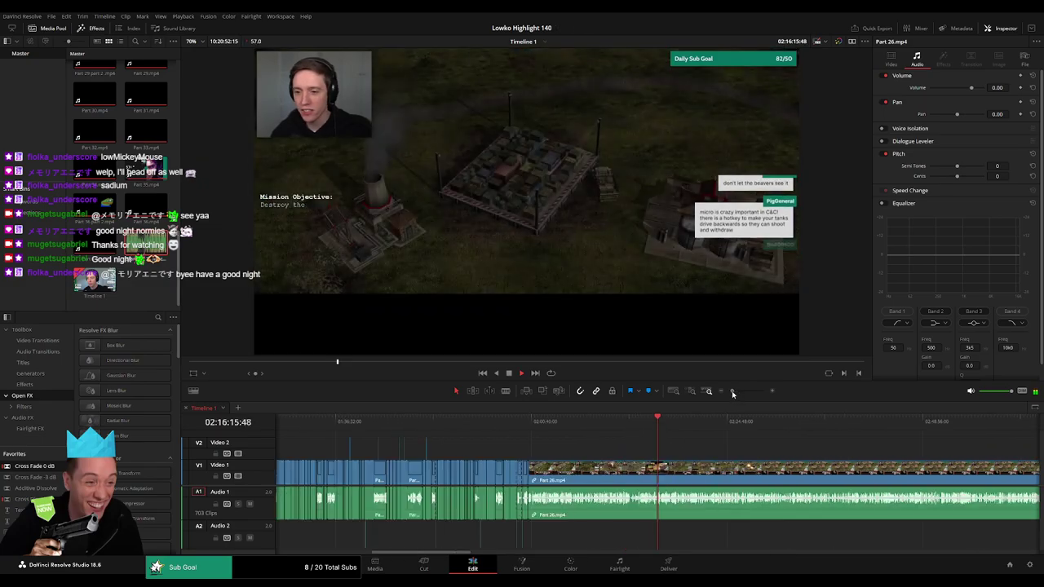
pyautogui.scroll(-3, 478, 432)
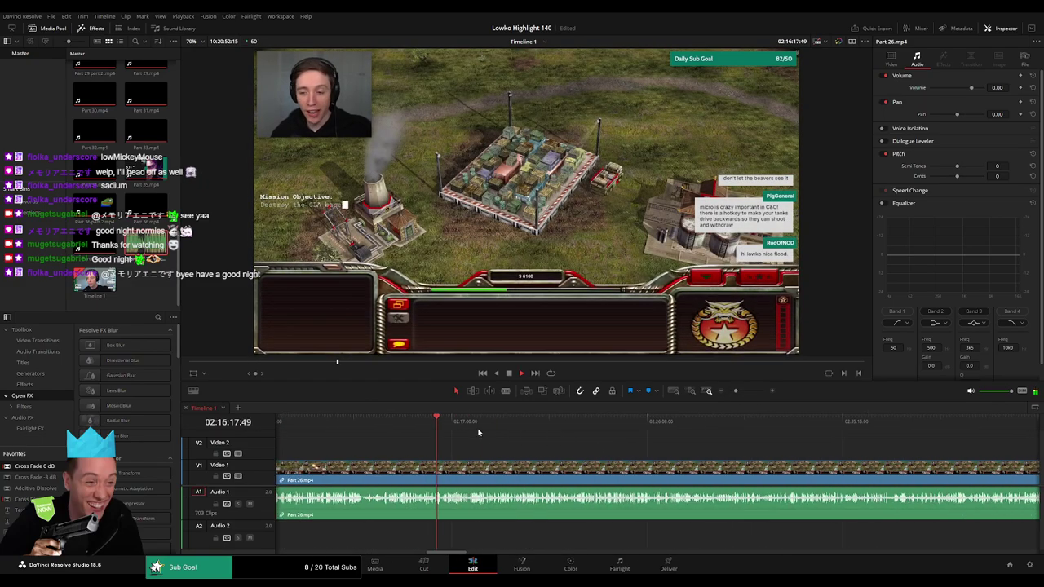
# Zoom in and blade Part 26 at about 02:15:42 where the battle begins
pyautogui.moveTo(428, 423); pyautogui.dragTo(423, 423)
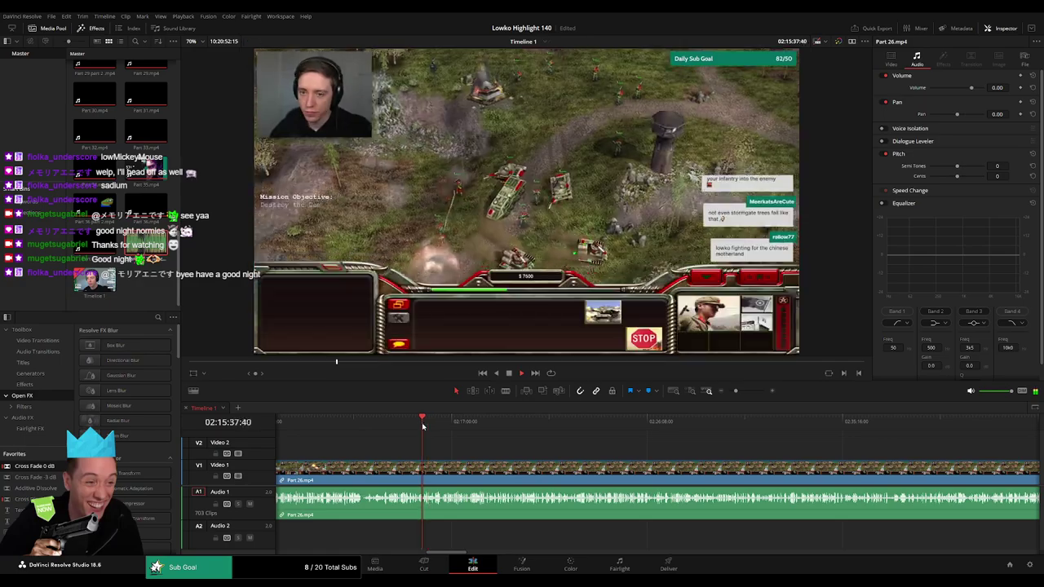
pyautogui.moveTo(750, 393); pyautogui.dragTo(746, 393)
pyautogui.hscroll(3, 601, 454)
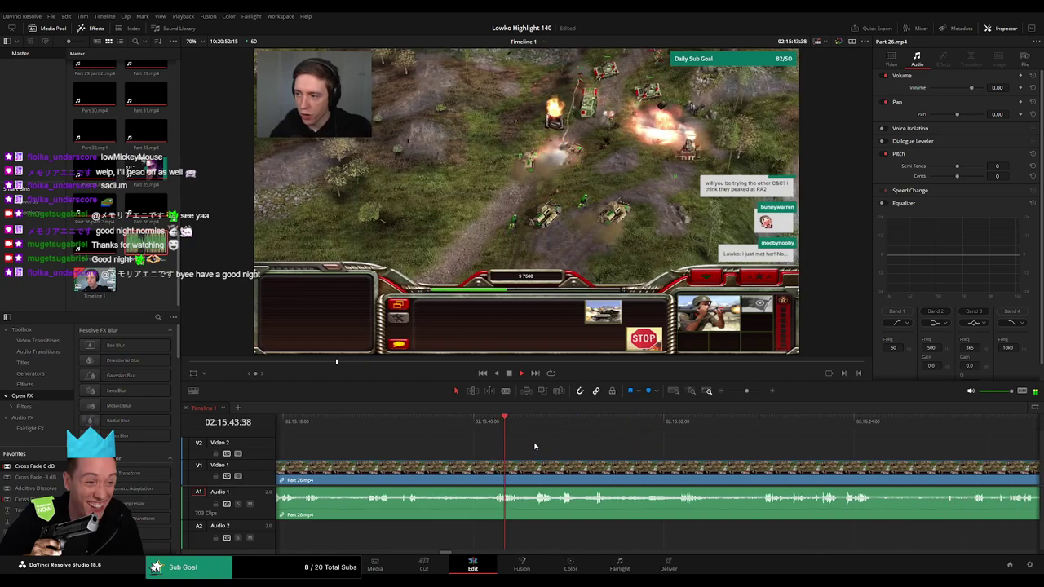
pyautogui.click(535, 426)
pyautogui.hscroll(2, 587, 444)
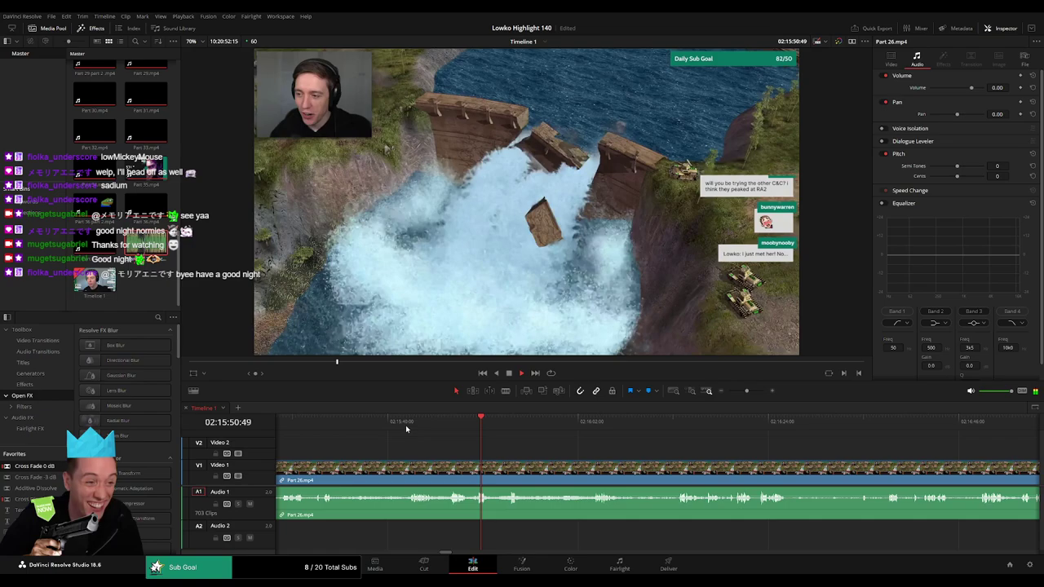
pyautogui.click(408, 425)
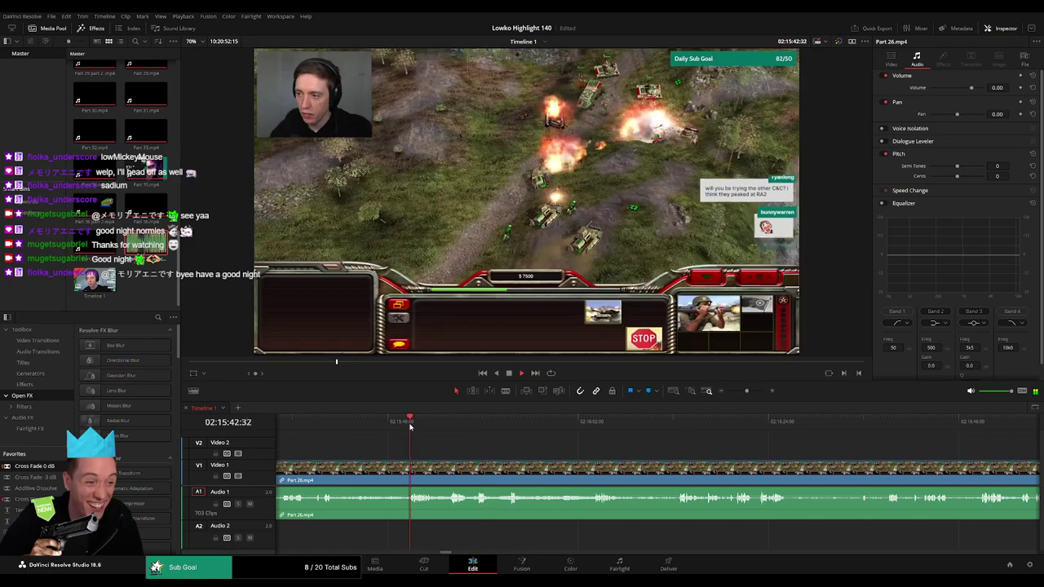
pyautogui.click(401, 471)
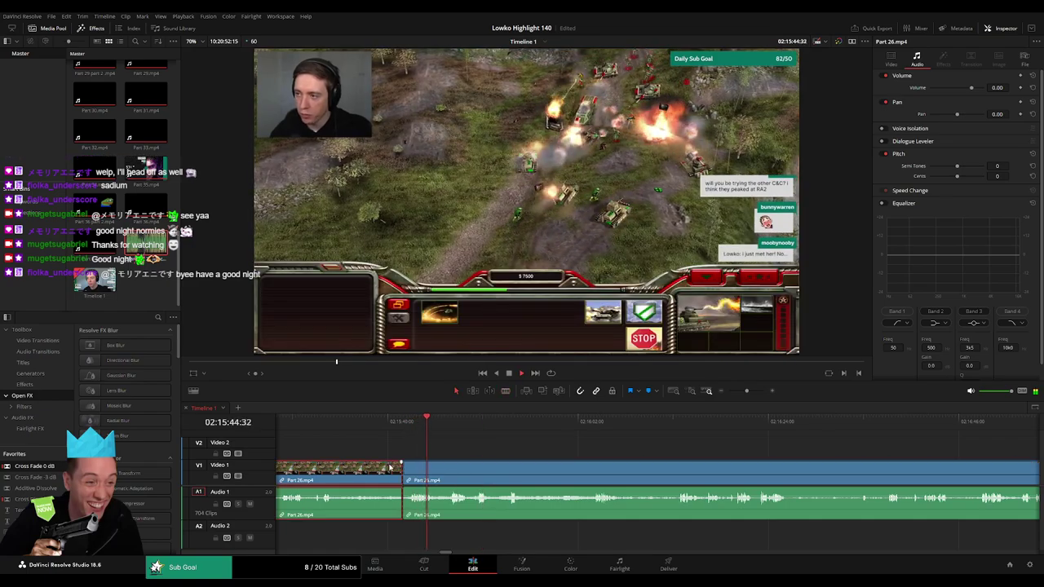
pyautogui.press('Delete')
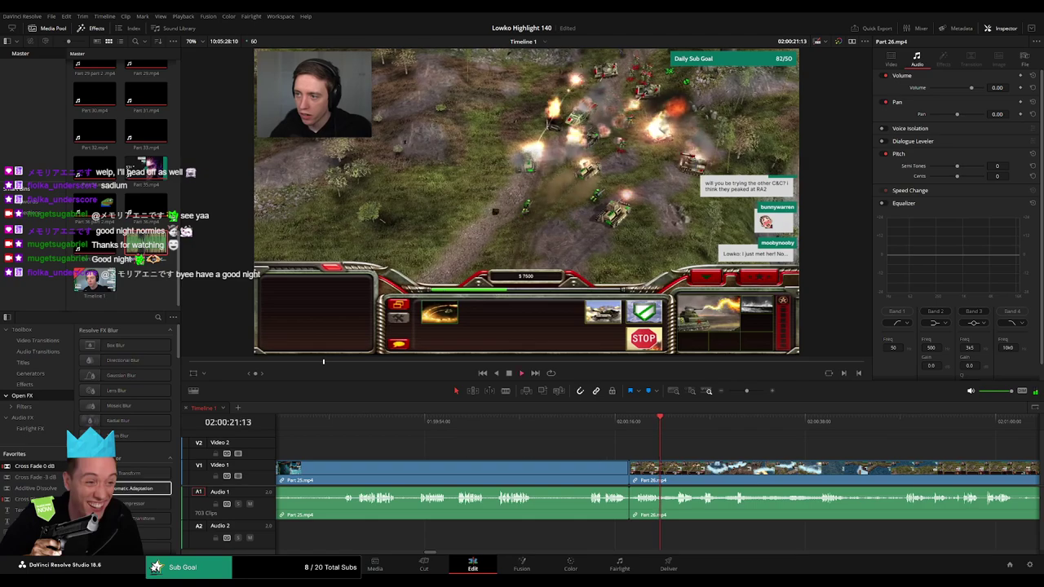
pyautogui.press('space')
pyautogui.hscroll(3, 531, 434)
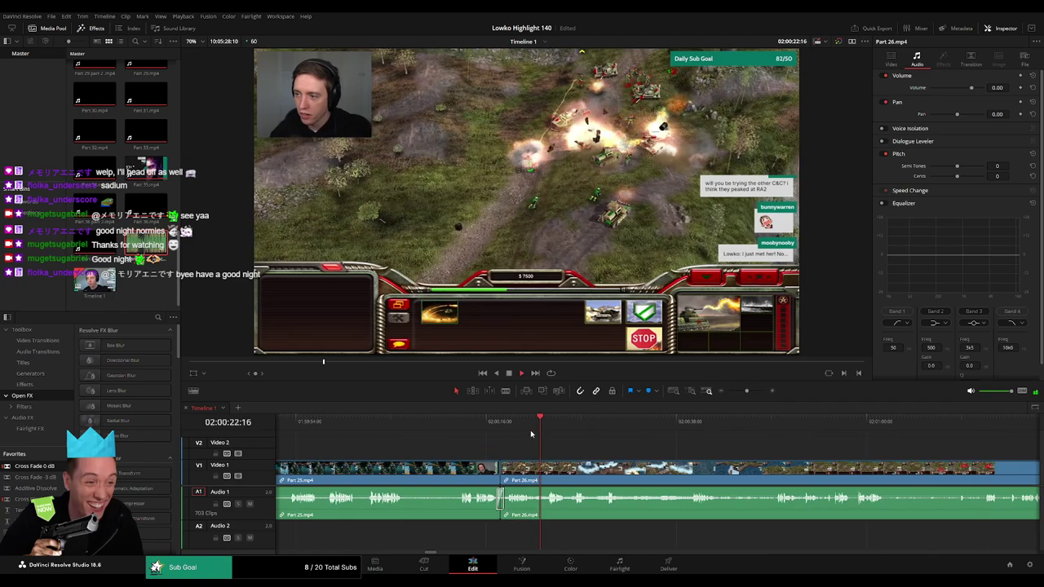
pyautogui.hscroll(3, 571, 441)
pyautogui.click(416, 421)
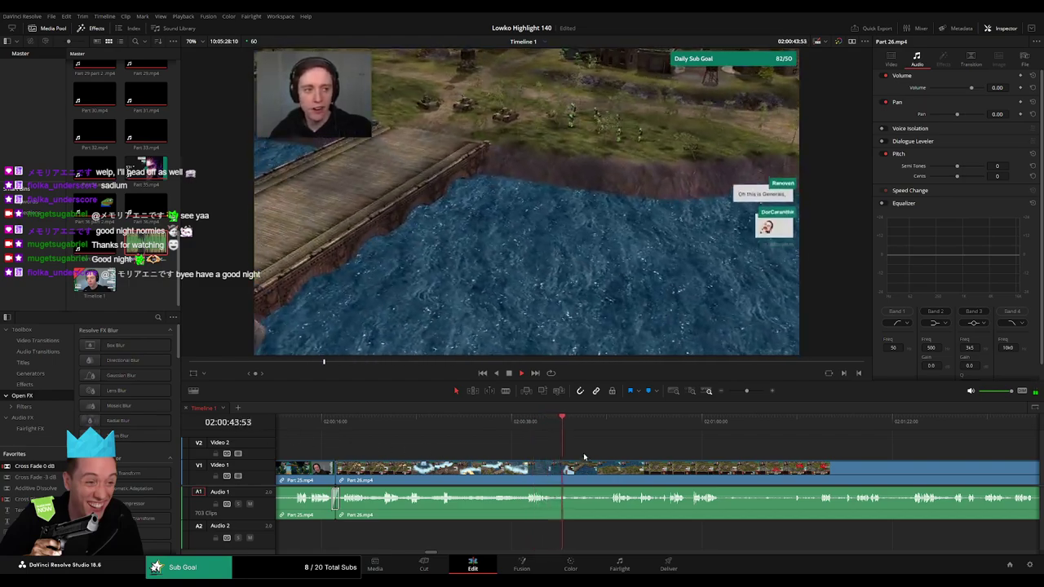
pyautogui.moveTo(576, 432); pyautogui.dragTo(608, 434)
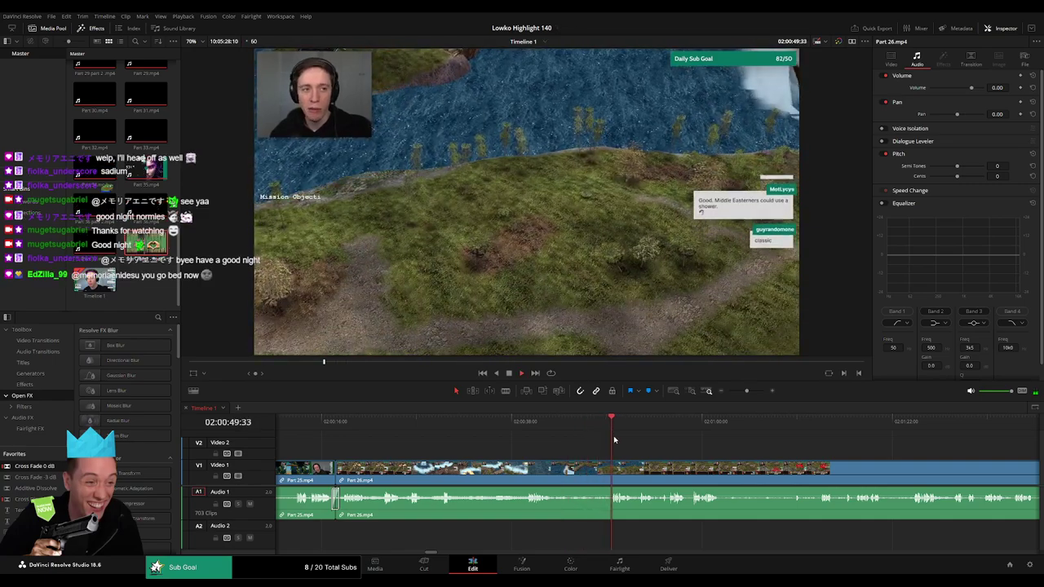
pyautogui.hscroll(3, 669, 465)
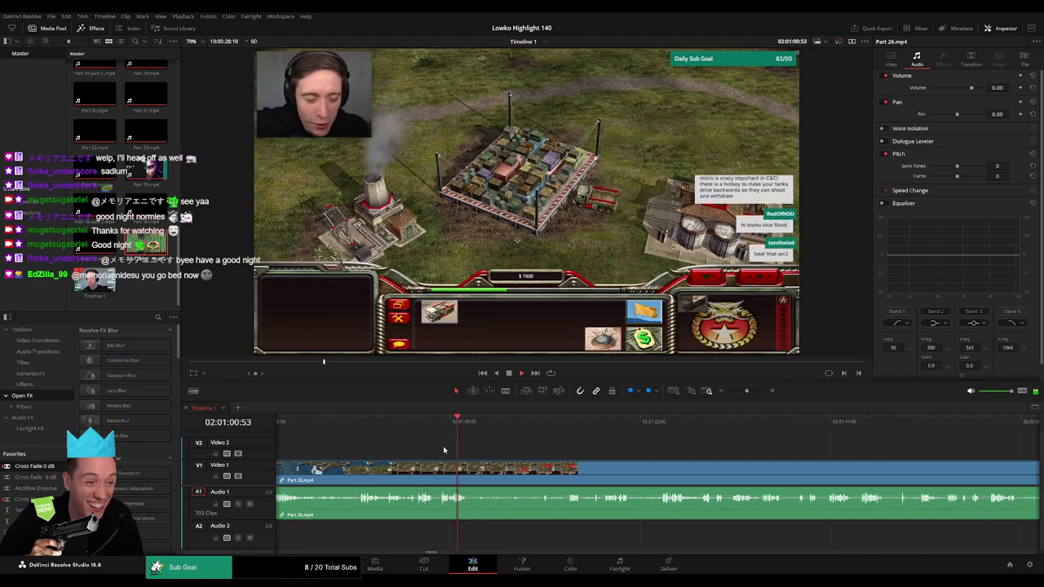
# Blade the Part 26 clip at the playhead near 02:01:02
pyautogui.press('b')
pyautogui.click(416, 477)
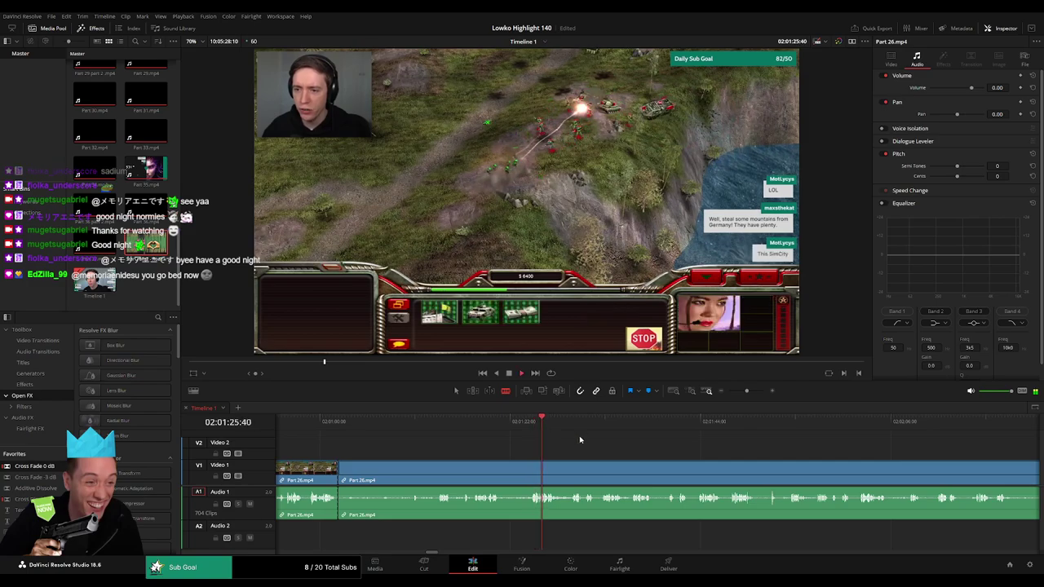
pyautogui.click(734, 420)
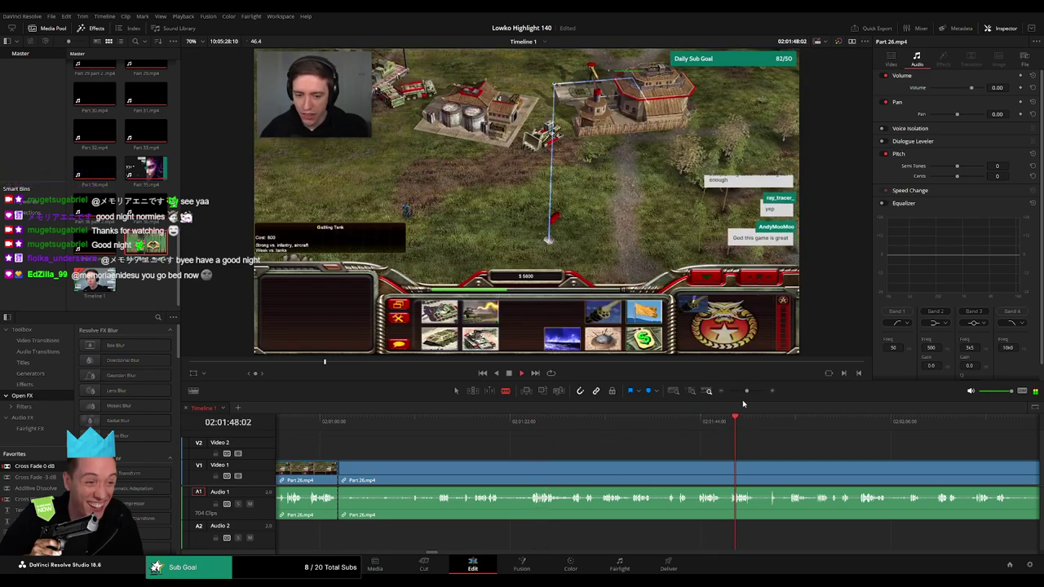
pyautogui.moveTo(747, 390); pyautogui.dragTo(735, 391)
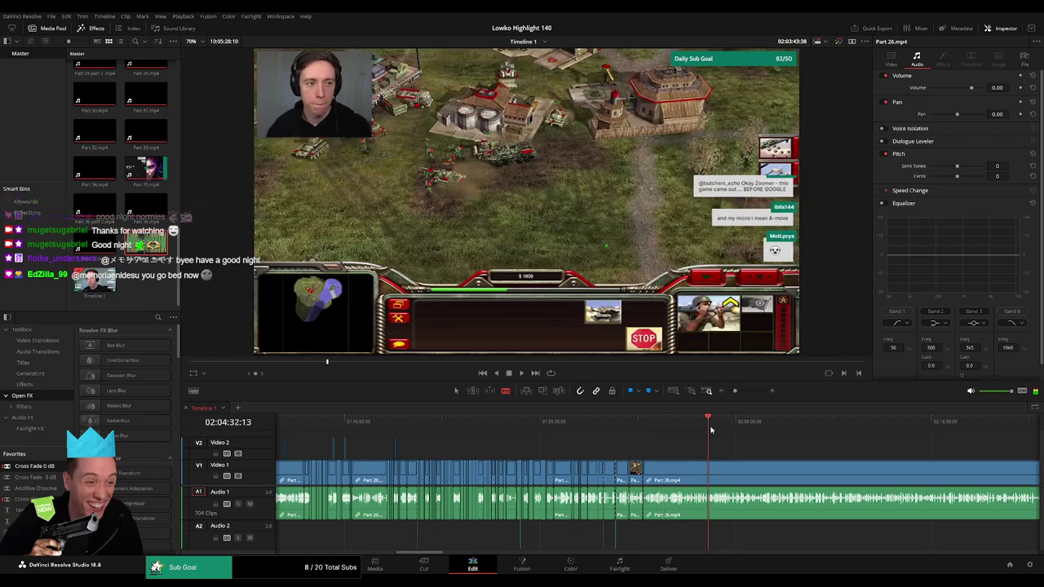
# Scrub and play through the Part 26 footage after the cut, up to the mission briefing map
pyautogui.click(463, 425)
pyautogui.moveTo(471, 431); pyautogui.dragTo(543, 432)
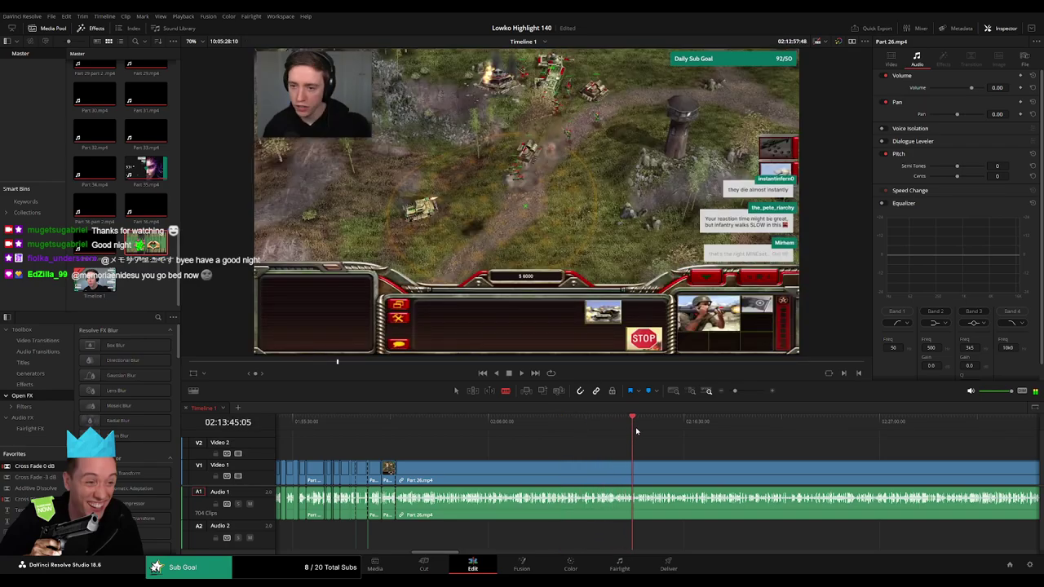
pyautogui.moveTo(543, 432)
pyautogui.mouseDown()
pyautogui.moveTo(593, 431)
pyautogui.moveTo(582, 430)
pyautogui.mouseUp()
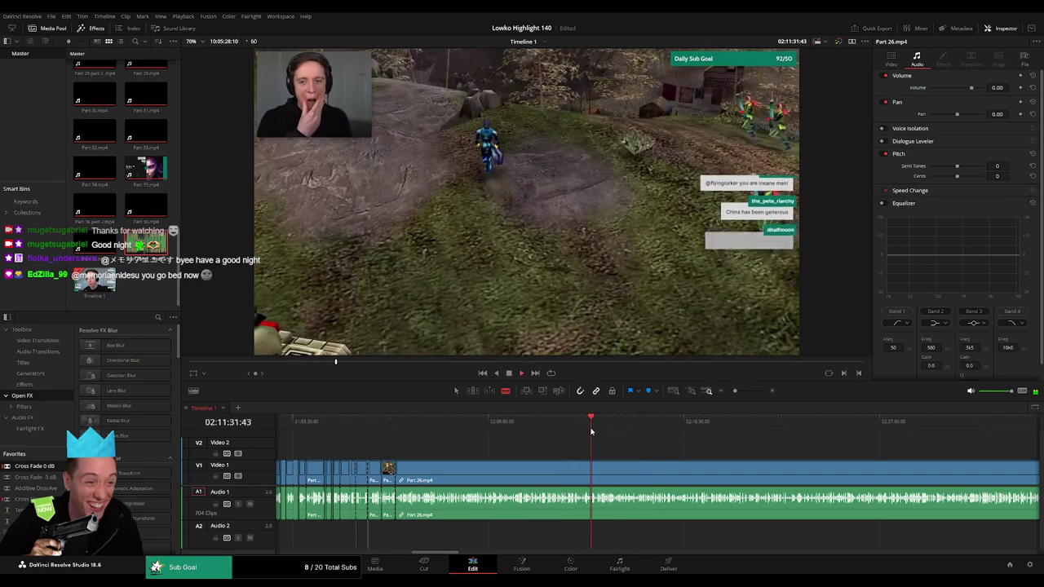
pyautogui.press('space')
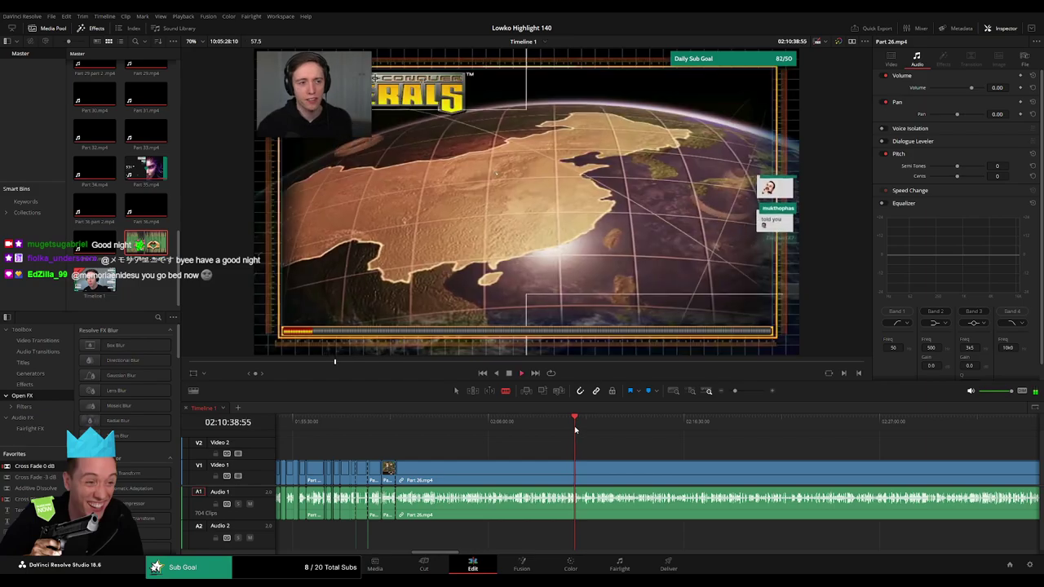
pyautogui.moveTo(735, 391); pyautogui.dragTo(749, 391)
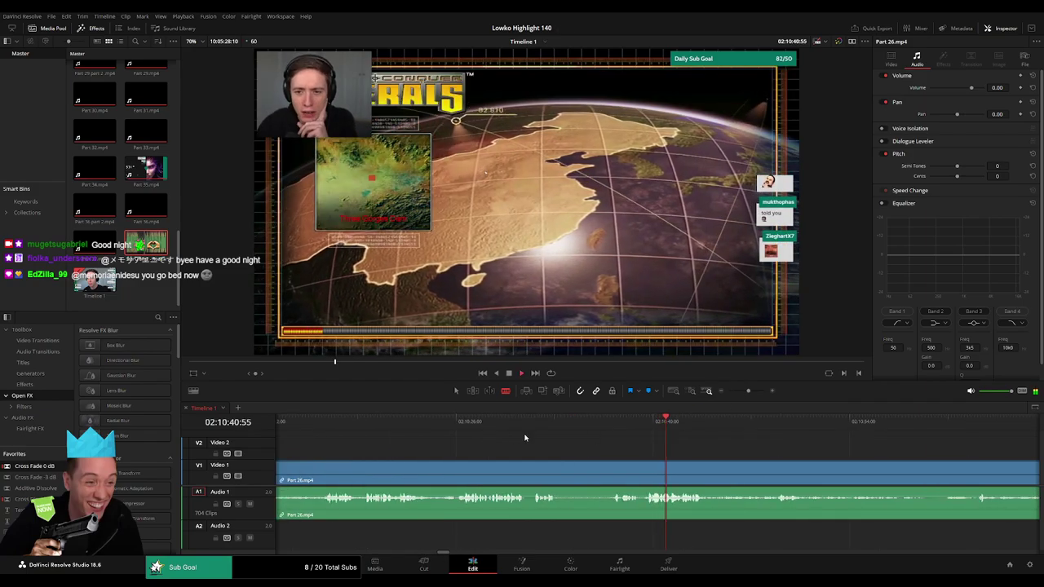
pyautogui.press('space')
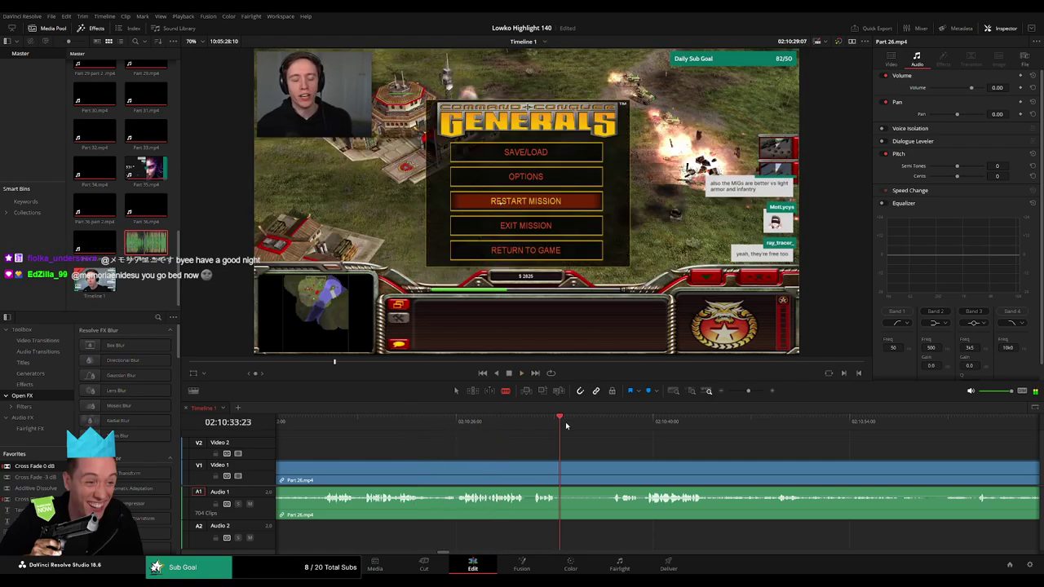
pyautogui.moveTo(566, 425)
pyautogui.mouseDown()
pyautogui.moveTo(778, 425)
pyautogui.moveTo(732, 422)
pyautogui.mouseUp()
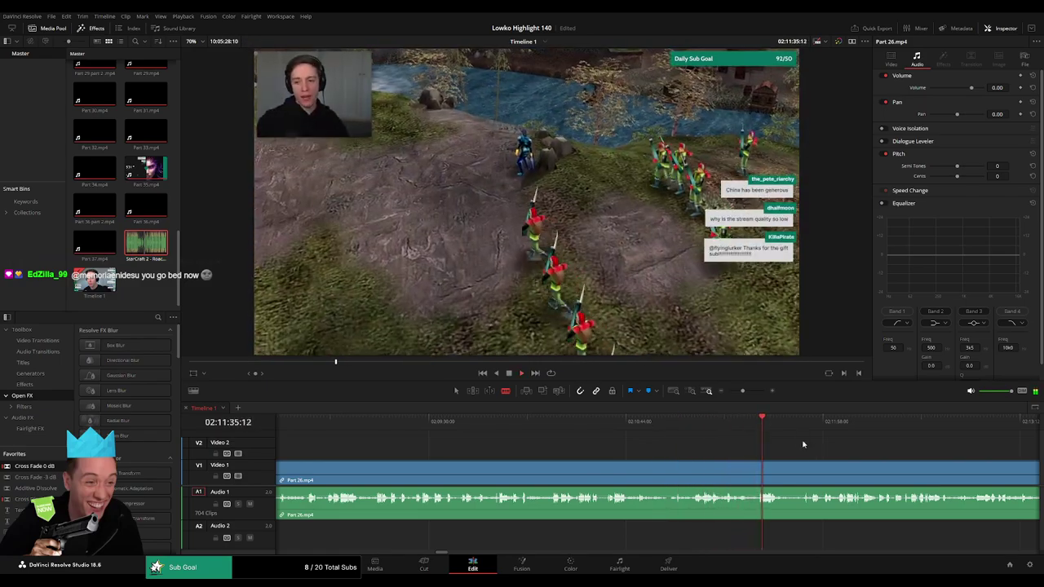
# Review the base scene and mission briefing, then move to the end of the Part 26 clip
pyautogui.click(575, 422)
pyautogui.click(631, 421)
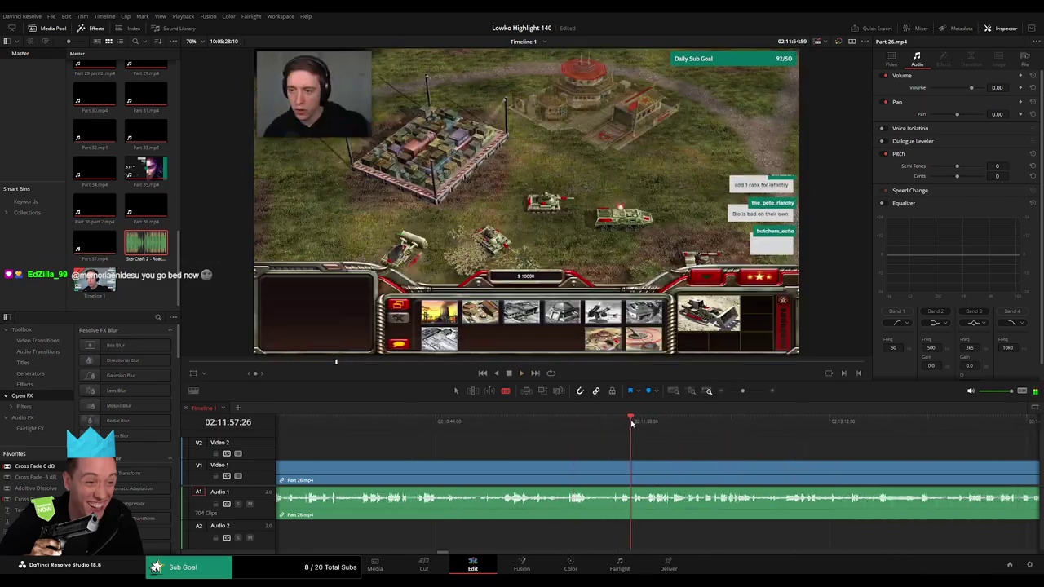
pyautogui.click(731, 393)
pyautogui.moveTo(658, 422)
pyautogui.mouseDown()
pyautogui.moveTo(807, 426)
pyautogui.moveTo(613, 446)
pyautogui.moveTo(780, 437)
pyautogui.mouseUp()
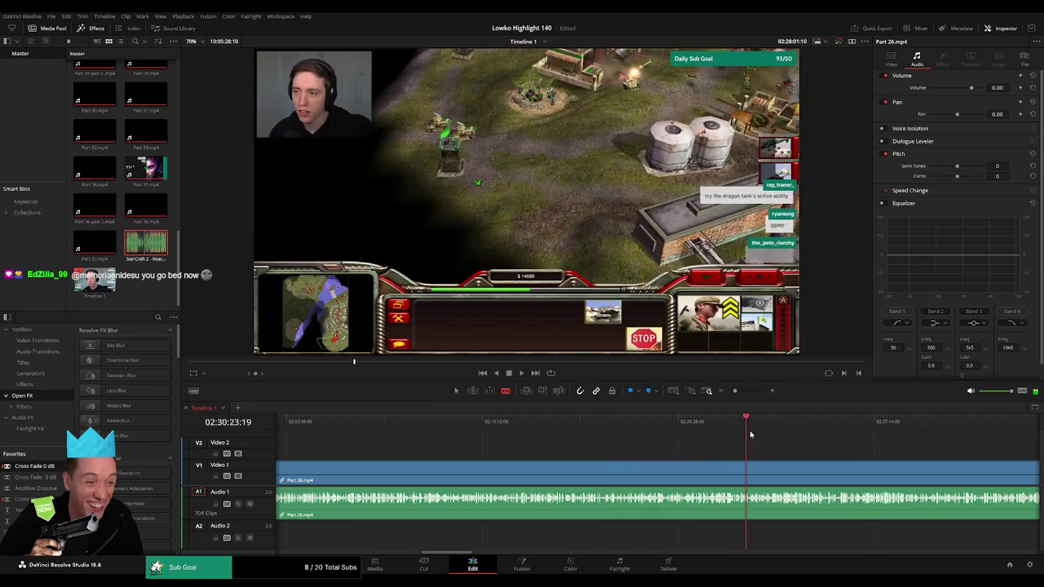
pyautogui.click(747, 425)
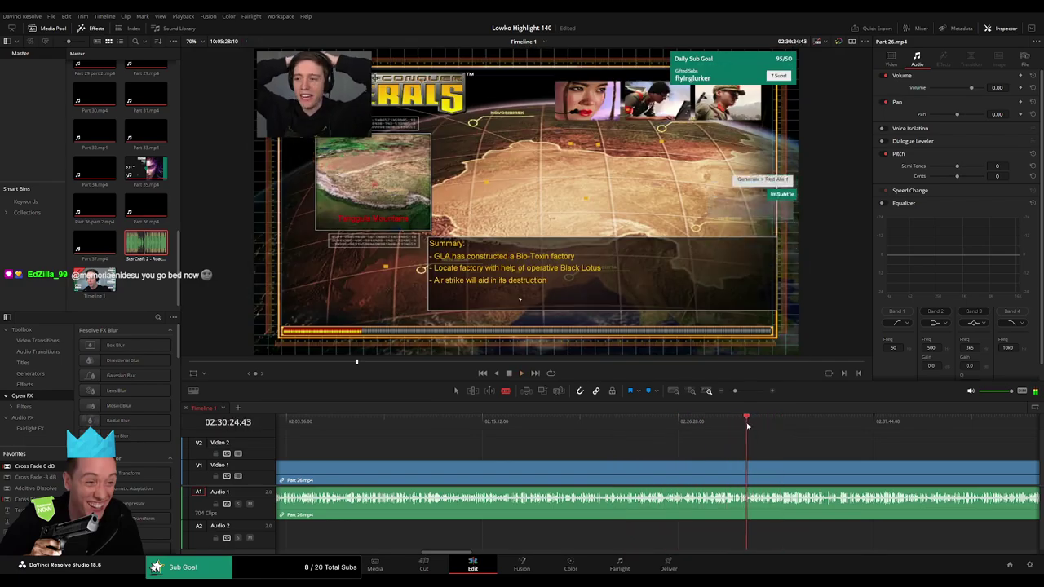
pyautogui.moveTo(734, 425)
pyautogui.mouseDown()
pyautogui.moveTo(718, 425)
pyautogui.moveTo(732, 427)
pyautogui.moveTo(729, 393)
pyautogui.mouseUp()
pyautogui.moveTo(655, 421); pyautogui.dragTo(759, 421)
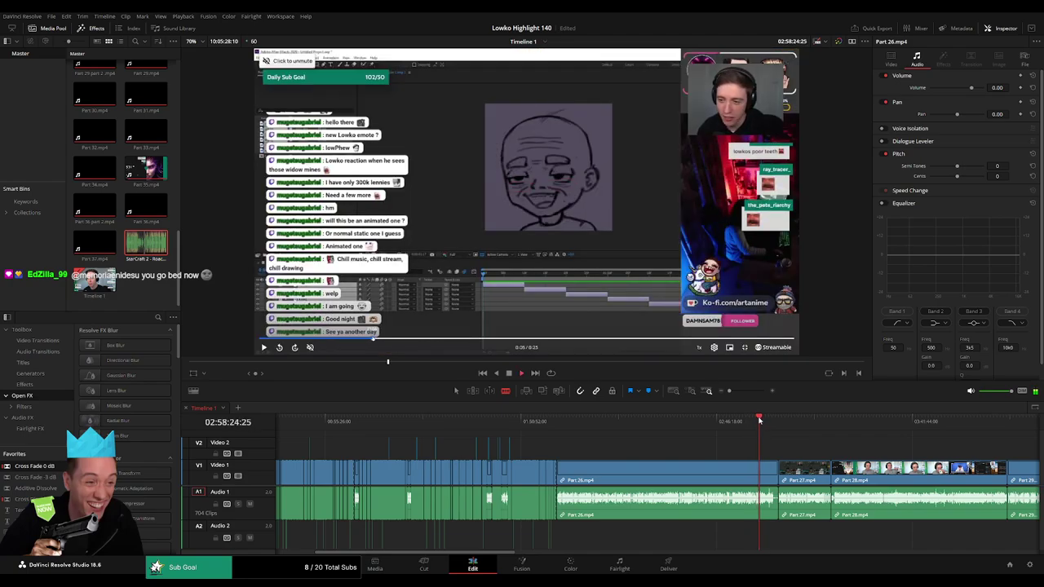
pyautogui.moveTo(764, 420); pyautogui.dragTo(770, 421)
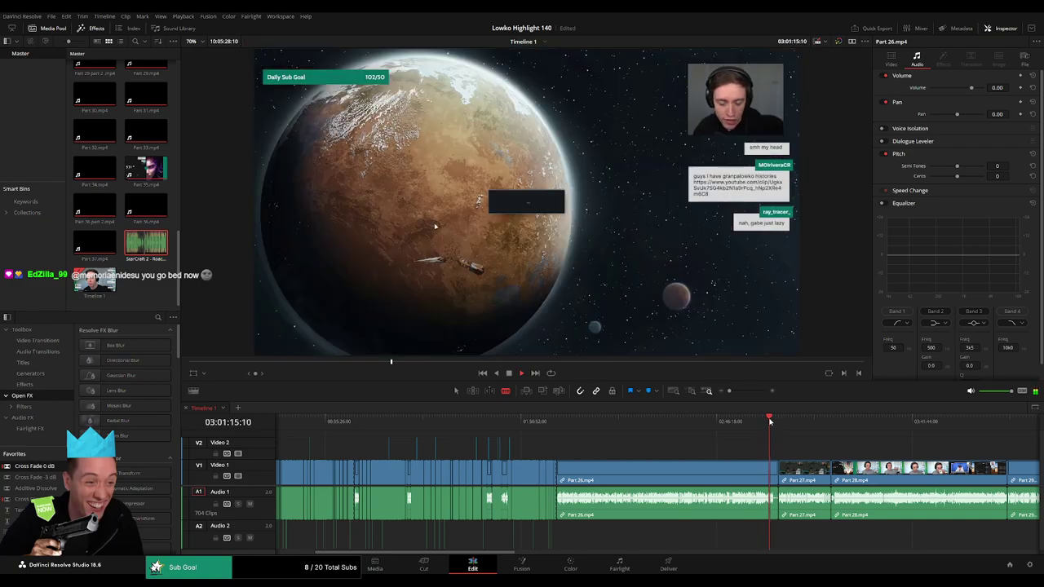
# Delete the trailing section of Part 26, close the gap, and play from the new cut
pyautogui.press('Up')
pyautogui.click(726, 470)
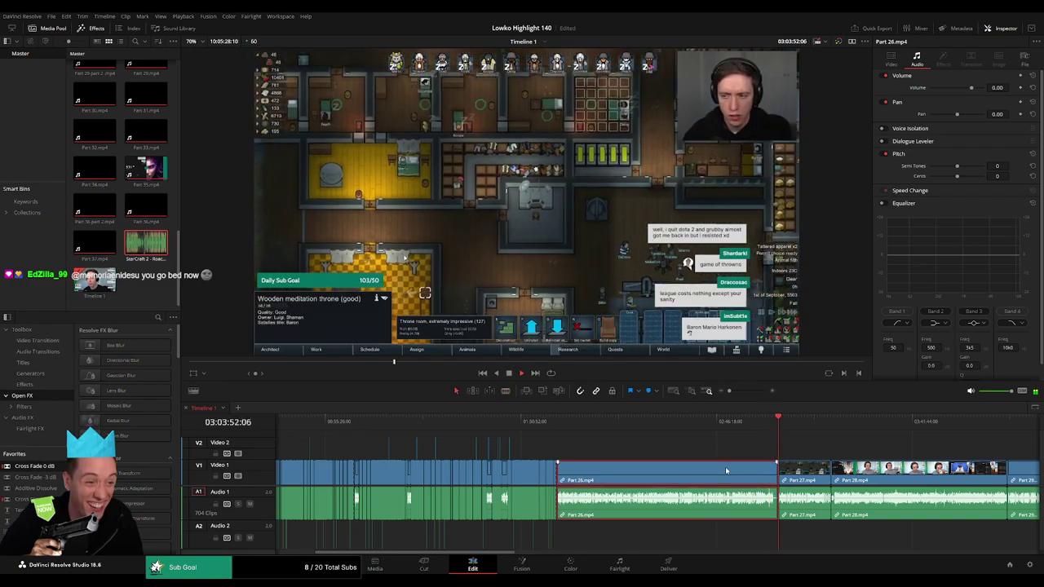
pyautogui.press('Delete')
pyautogui.press('space')
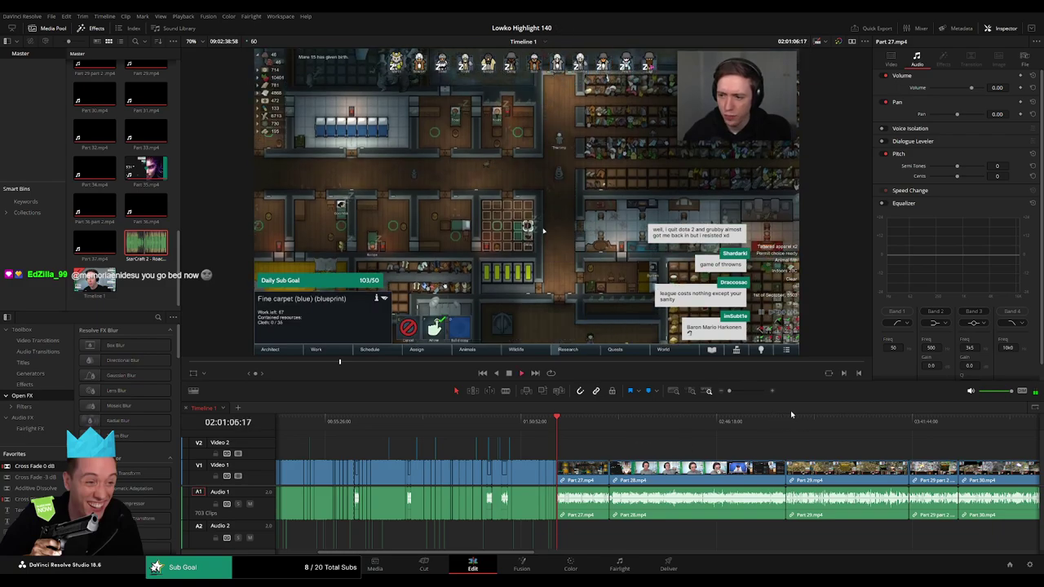
pyautogui.click(734, 392)
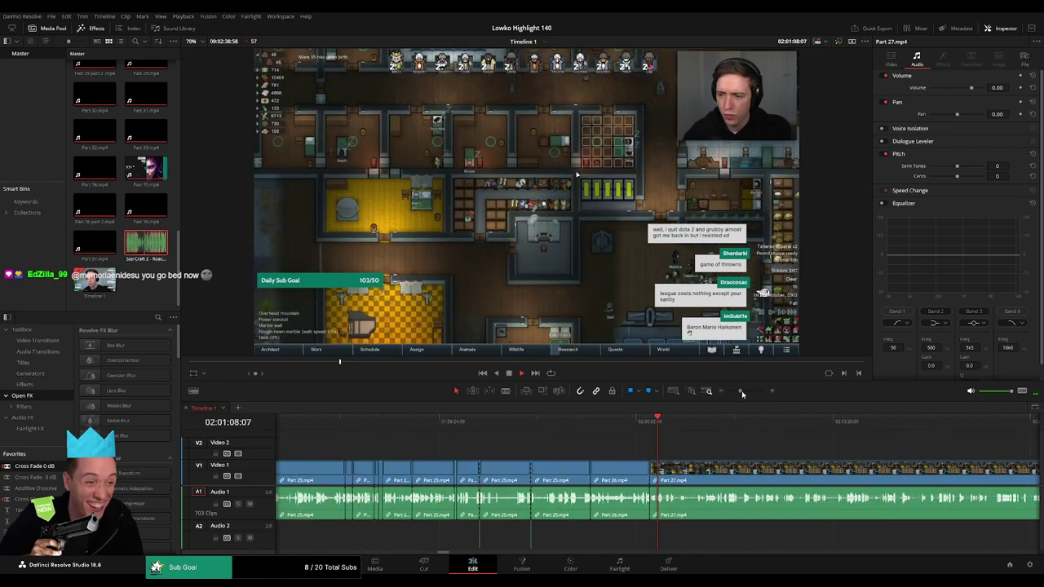
pyautogui.click(741, 390)
# Scrub ahead and play through the Part 27 gameplay
pyautogui.moveTo(443, 421); pyautogui.dragTo(508, 418)
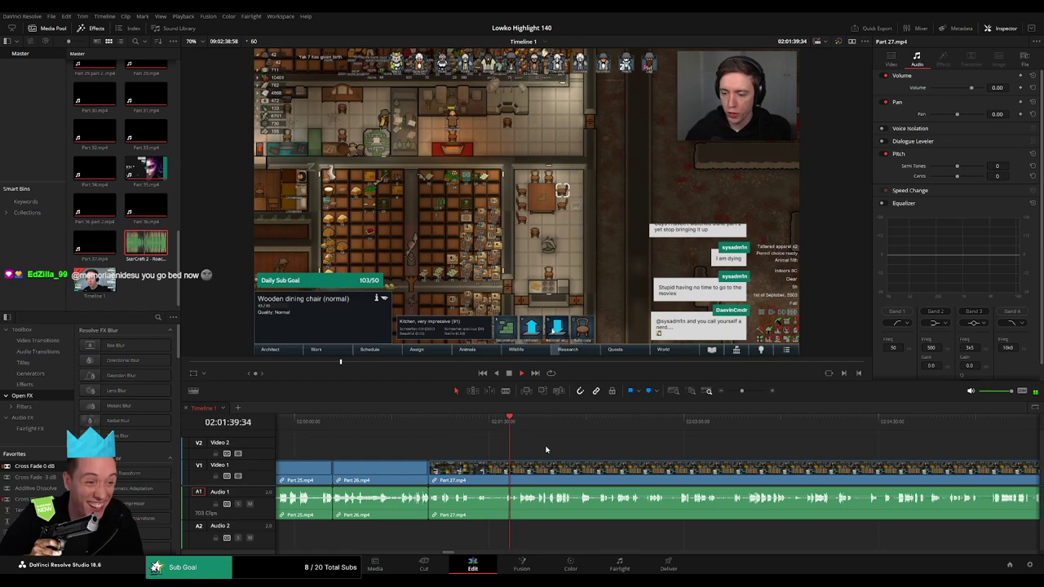
pyautogui.click(518, 422)
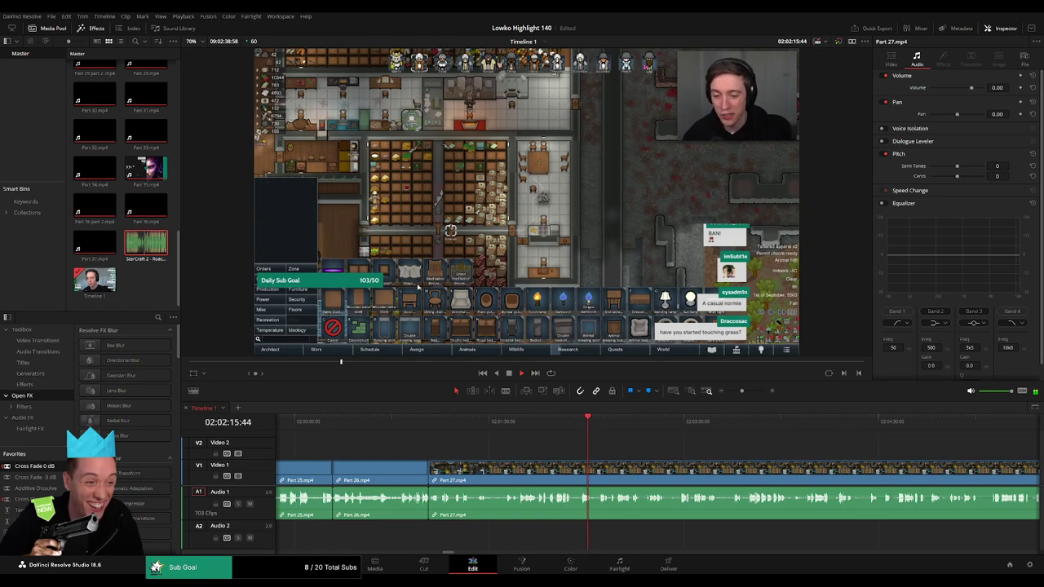
pyautogui.hscroll(5, 399, 435)
pyautogui.moveTo(399, 435); pyautogui.dragTo(460, 426)
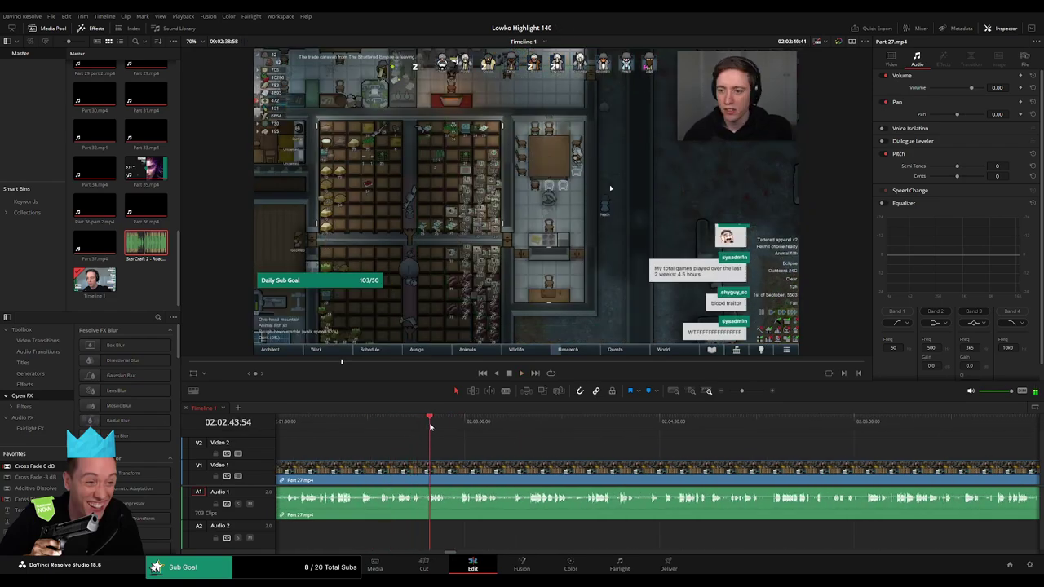
pyautogui.press('space')
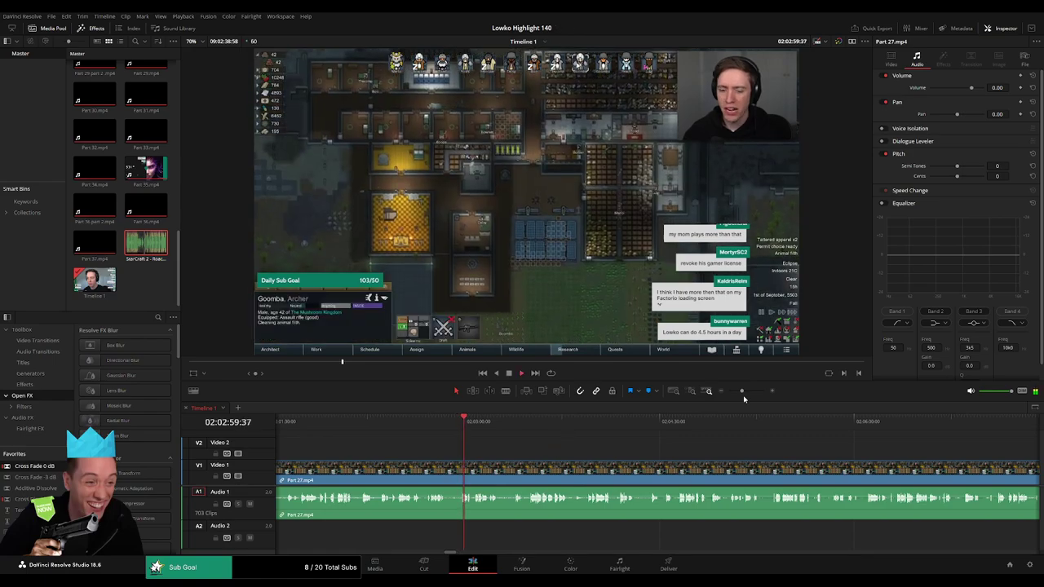
# Zoom out and scroll the timeline to bring Part 28 into view
pyautogui.moveTo(741, 391)
pyautogui.mouseDown()
pyautogui.moveTo(732, 392)
pyautogui.moveTo(743, 392)
pyautogui.mouseUp()
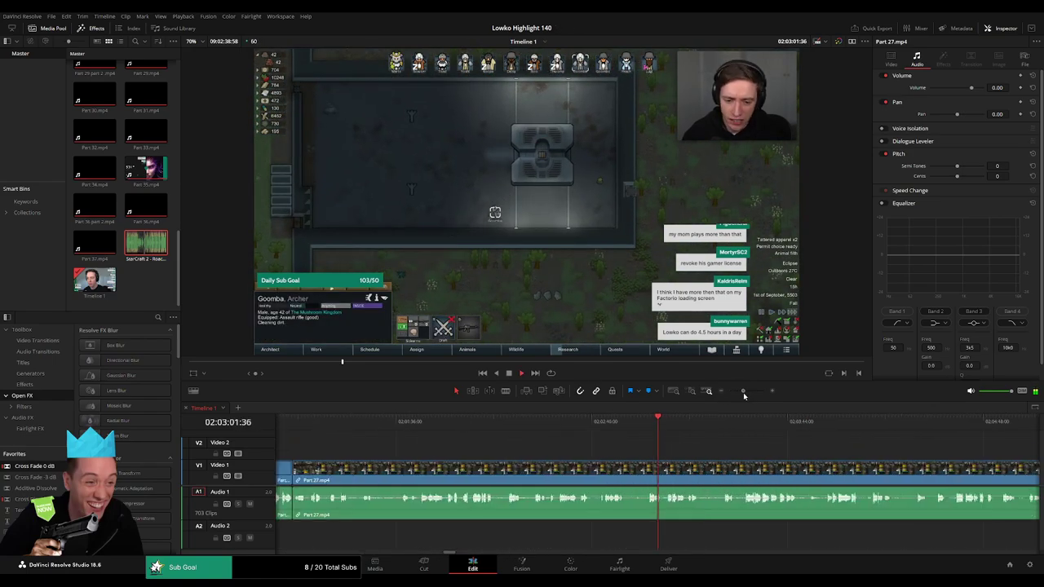
pyautogui.moveTo(687, 421); pyautogui.dragTo(762, 422)
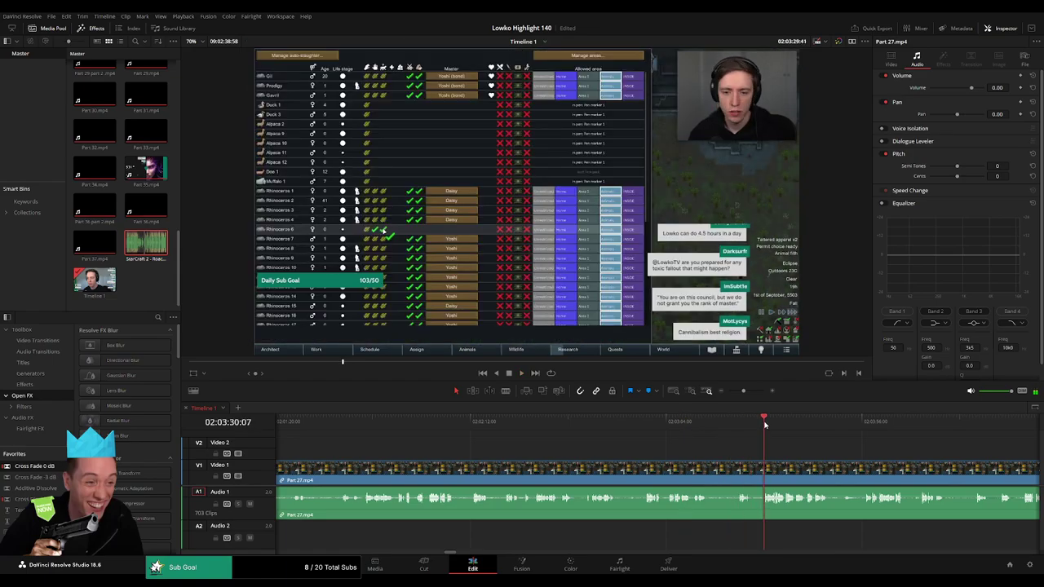
pyautogui.scroll(2, 641, 454)
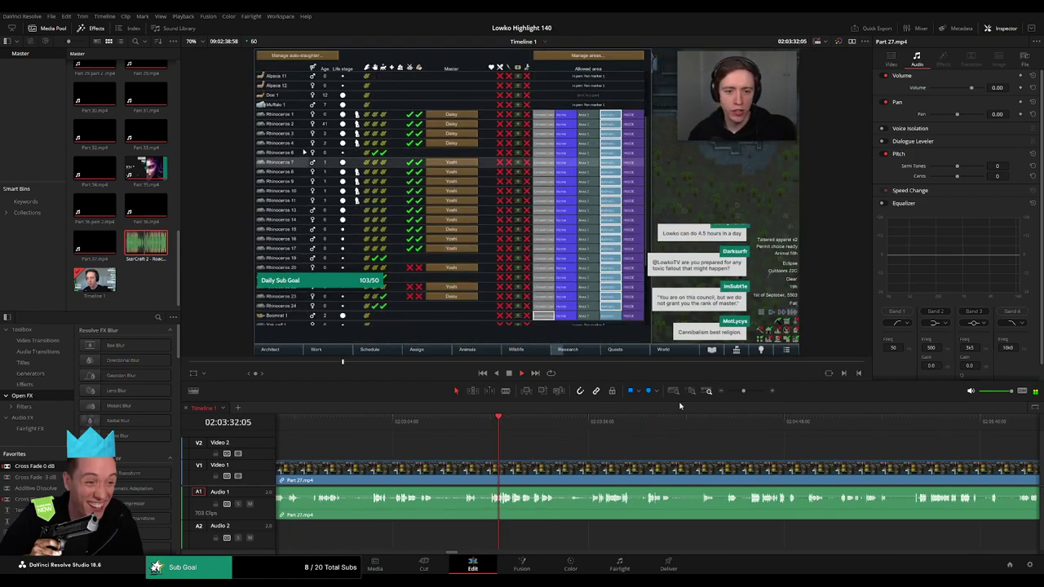
pyautogui.moveTo(743, 392); pyautogui.dragTo(739, 391)
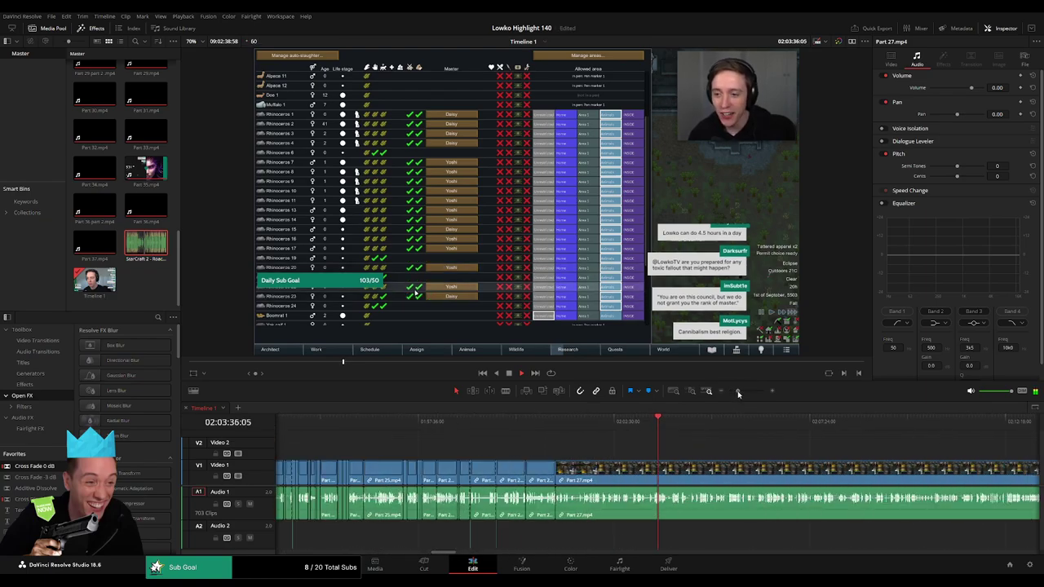
pyautogui.scroll(3, 765, 400)
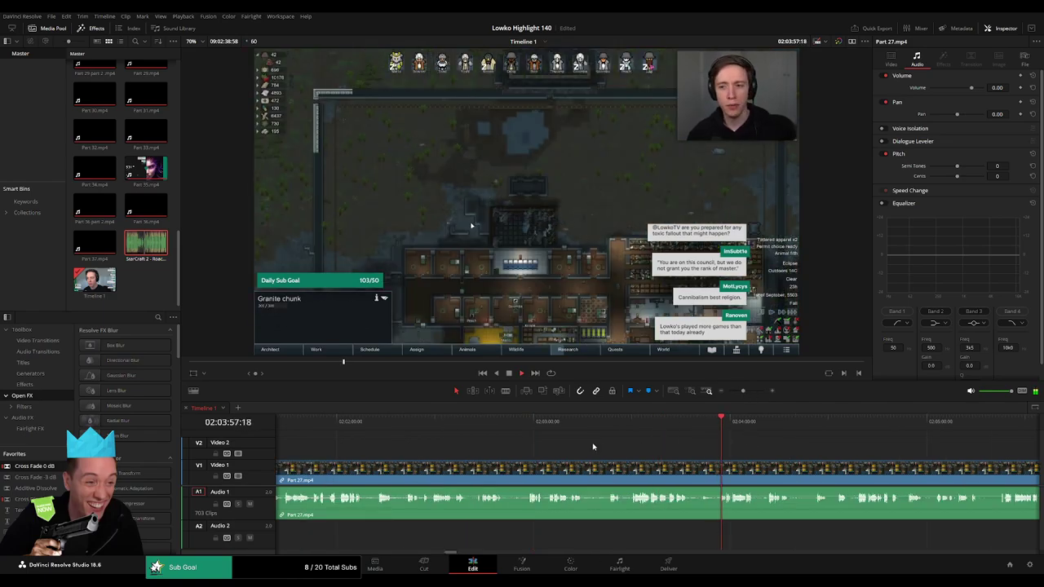
pyautogui.hscroll(3, 593, 446)
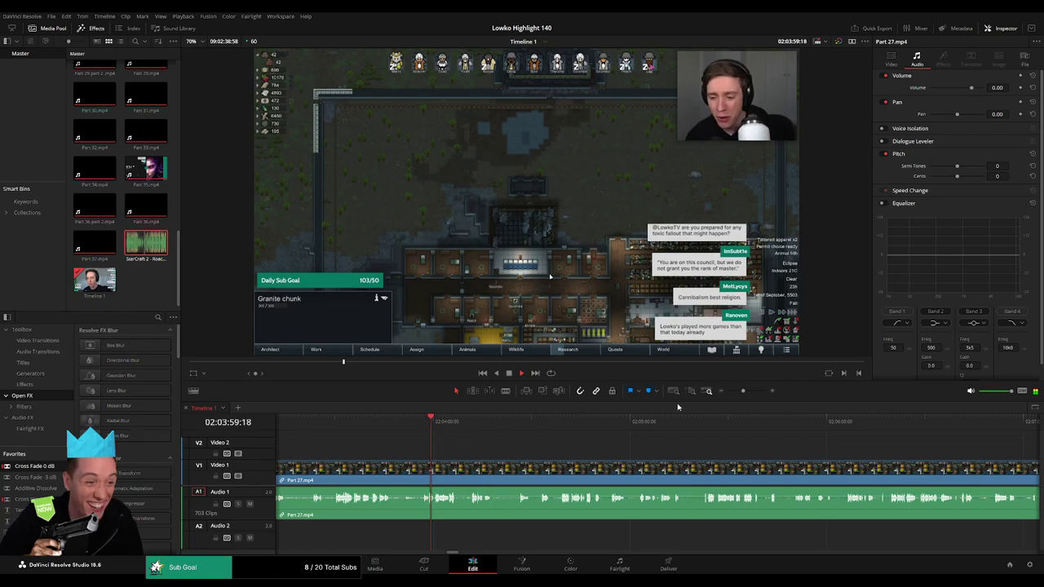
pyautogui.hscroll(-2, 613, 477)
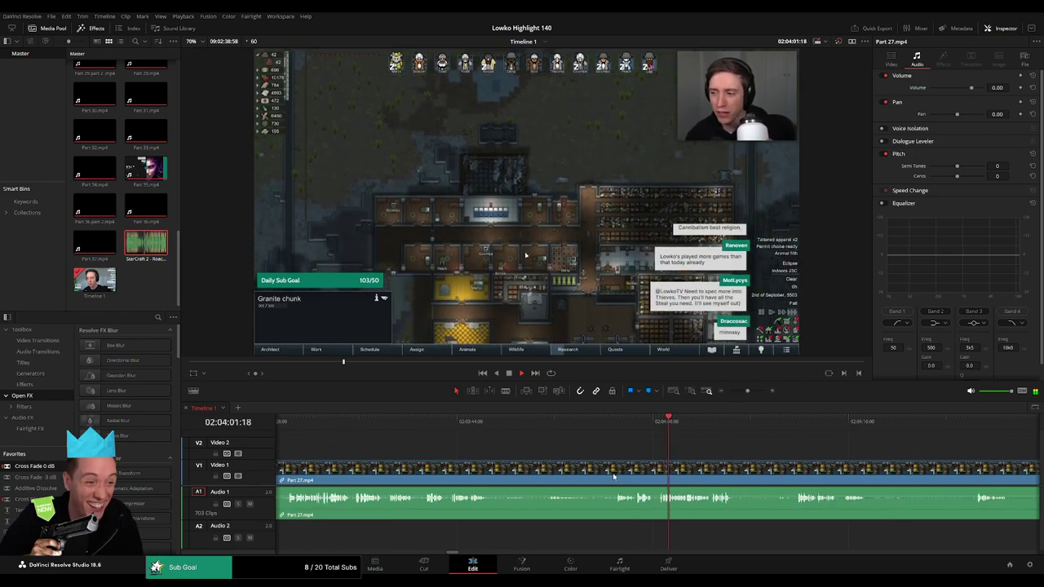
# Cut off the unwanted opening stretch of Part 27, ripple-delete it, and play to review
pyautogui.press('b')
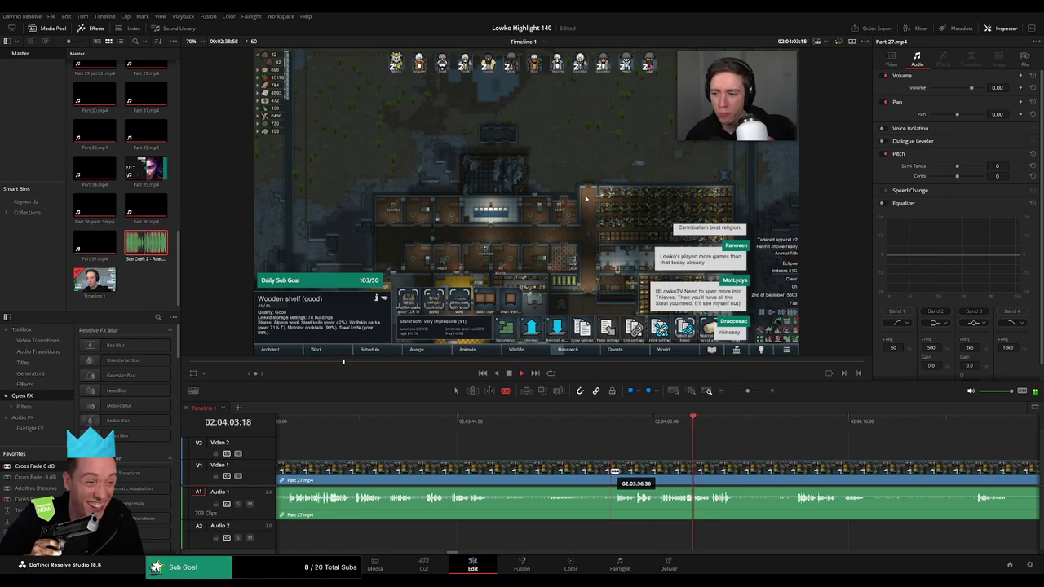
pyautogui.click(610, 472)
pyautogui.press('a')
pyautogui.click(575, 469)
pyautogui.press('BackSpace')
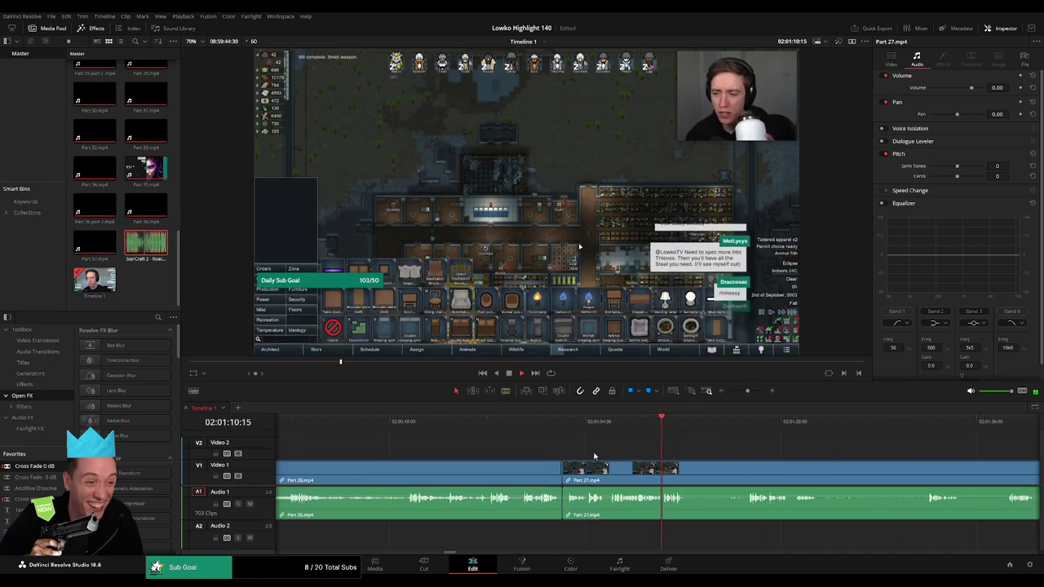
pyautogui.press('space')
pyautogui.scroll(2, 730, 460)
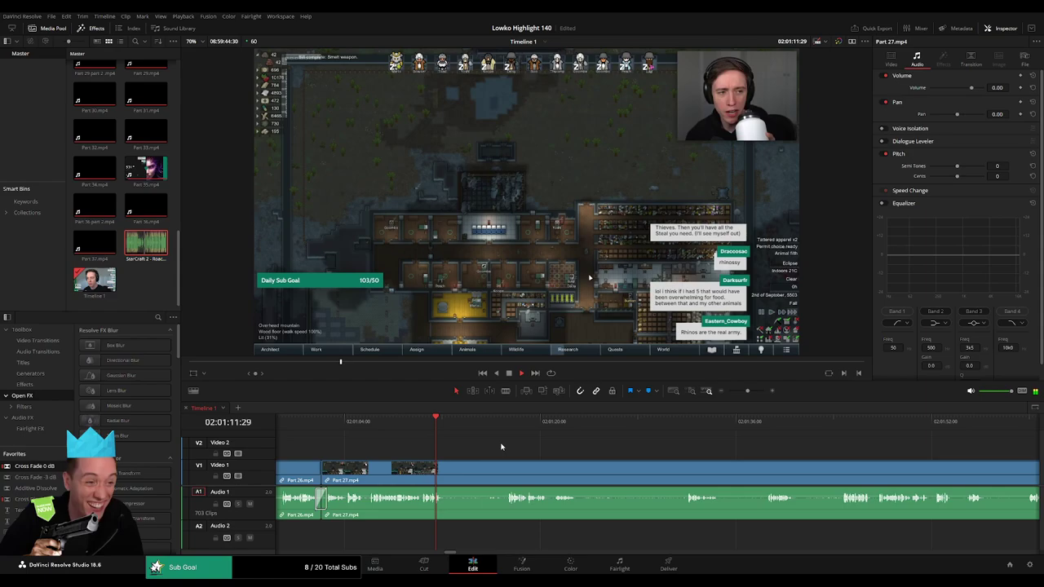
# Blade out a dull middle stretch of Part 27 and close the resulting gap
pyautogui.press('b')
pyautogui.click(447, 470)
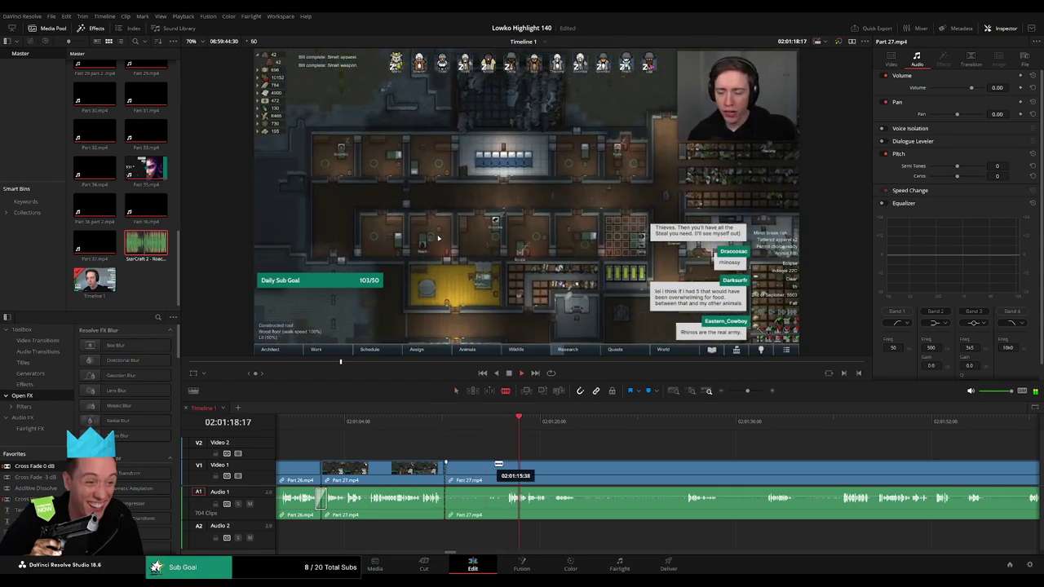
pyautogui.click(507, 471)
pyautogui.press('a')
pyautogui.click(477, 472)
pyautogui.press('BackSpace')
pyautogui.click(495, 474)
pyautogui.press('BackSpace')
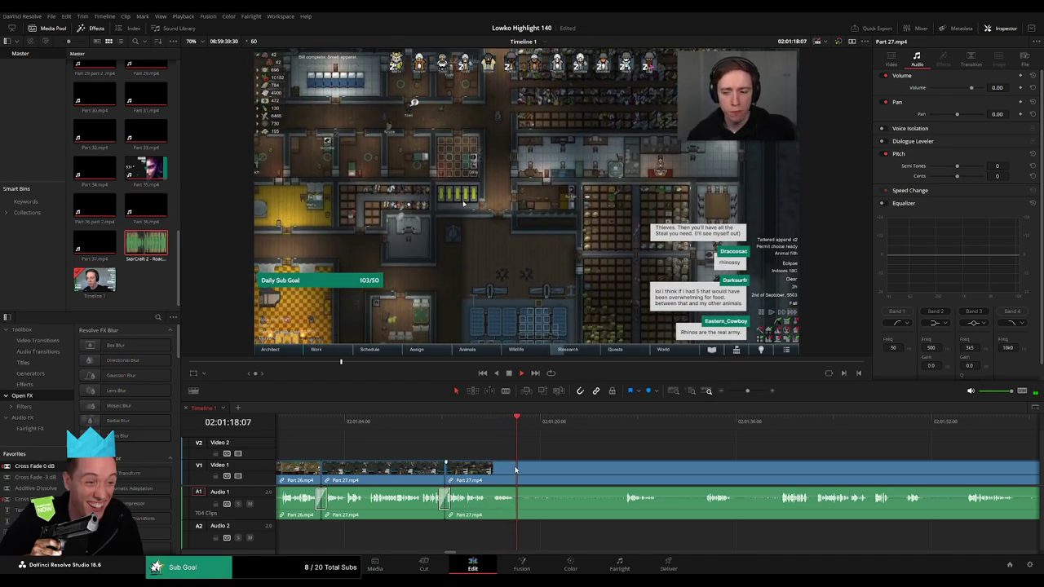
# Remove another unwanted stretch between two new cuts, pulling later footage left
pyautogui.press('b')
pyautogui.click(516, 470)
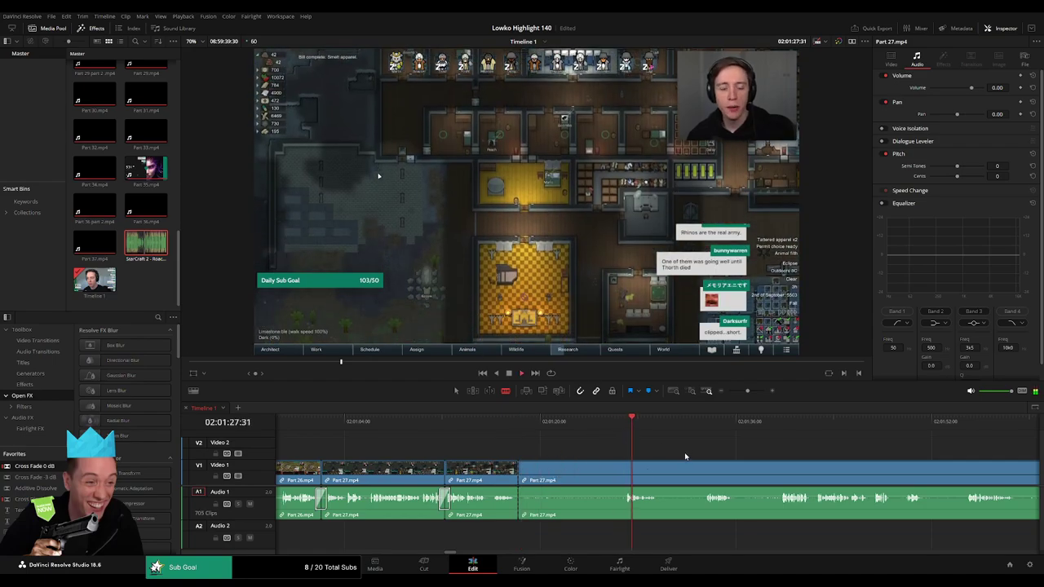
pyautogui.click(626, 474)
pyautogui.press('a')
pyautogui.click(601, 472)
pyautogui.press('BackSpace')
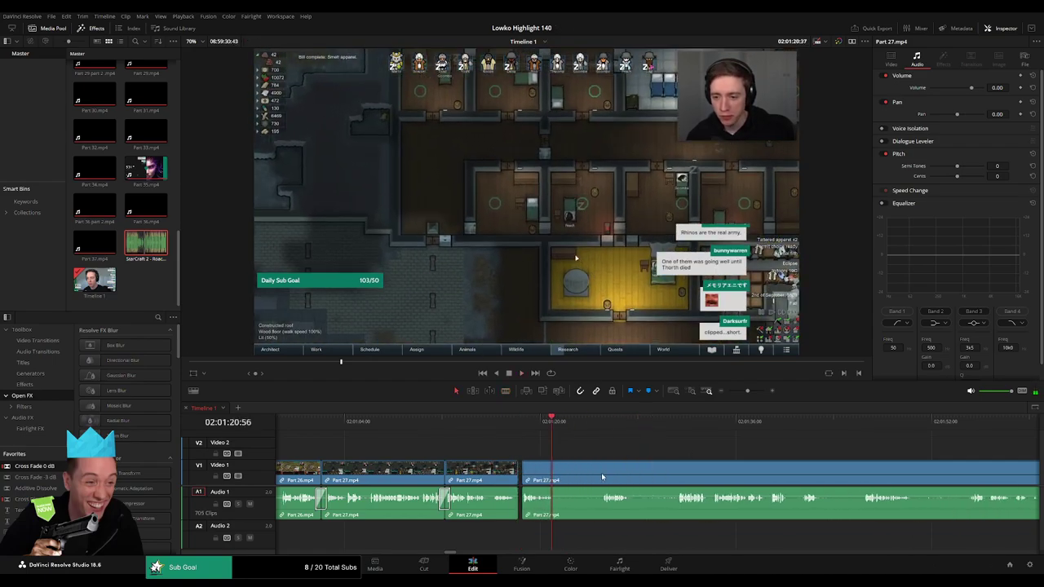
# Split where the skipped part ends further ahead and ripple-delete the stretch before it
pyautogui.click(604, 422)
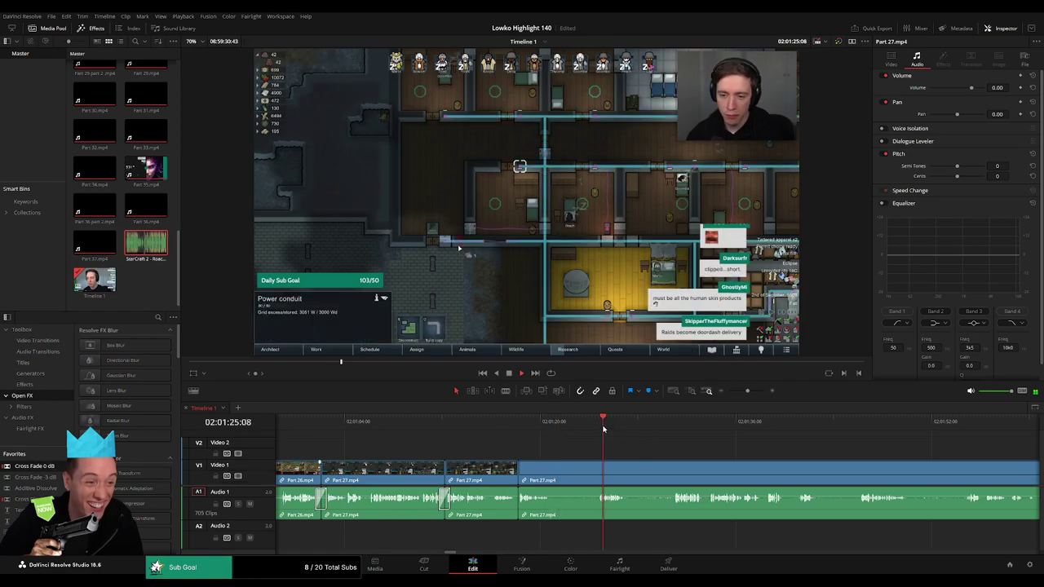
pyautogui.press('b')
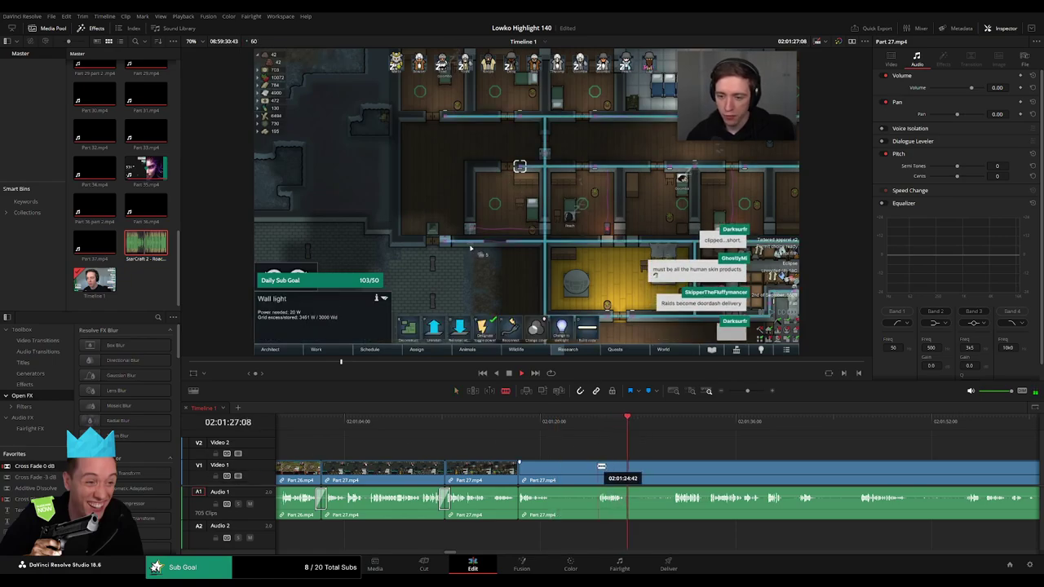
pyautogui.click(596, 470)
pyautogui.press('a')
pyautogui.click(573, 473)
pyautogui.press('Delete')
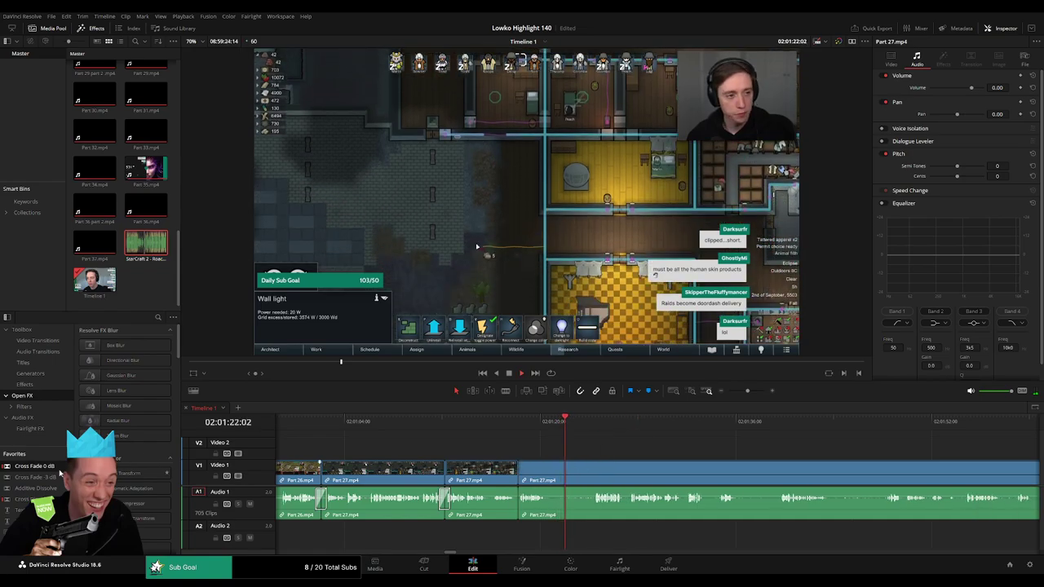
# Cut out the next dull part of Part 27 and close the gap
pyautogui.press('b')
pyautogui.click(548, 472)
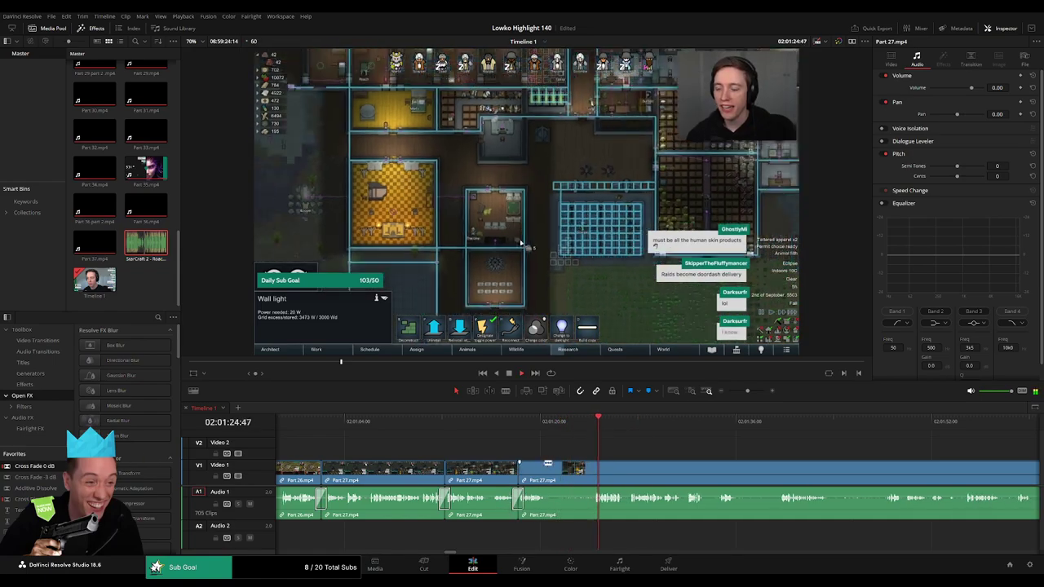
pyautogui.click(591, 470)
pyautogui.press('a')
pyautogui.click(574, 472)
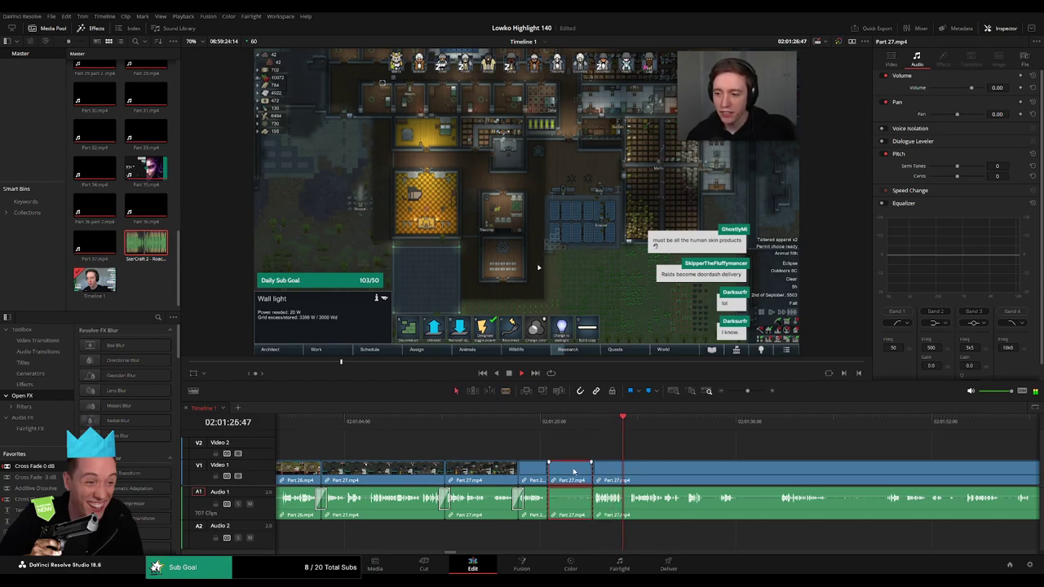
pyautogui.press('Delete')
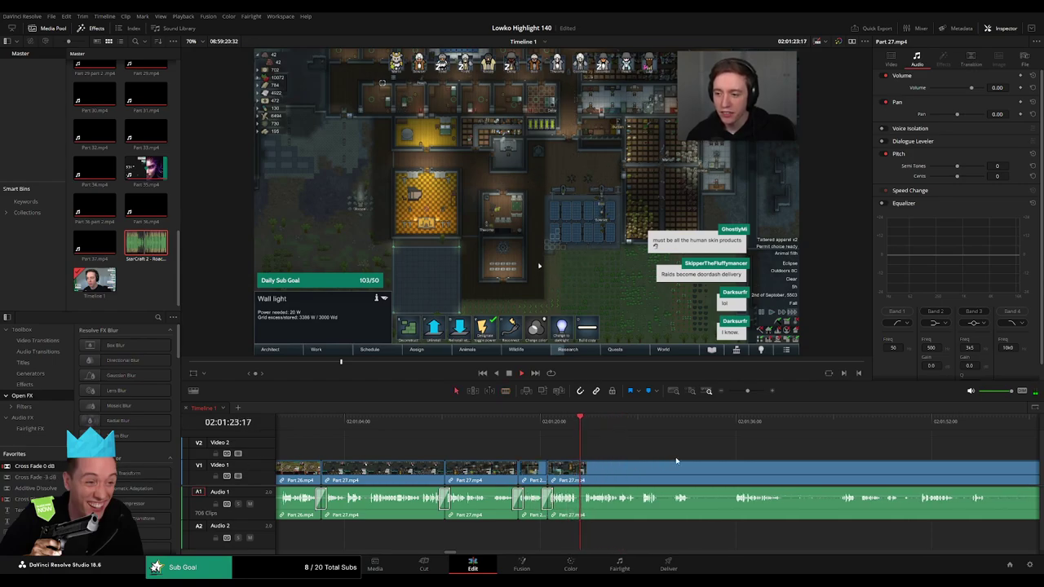
pyautogui.hscroll(3, 514, 454)
pyautogui.hscroll(2, 489, 453)
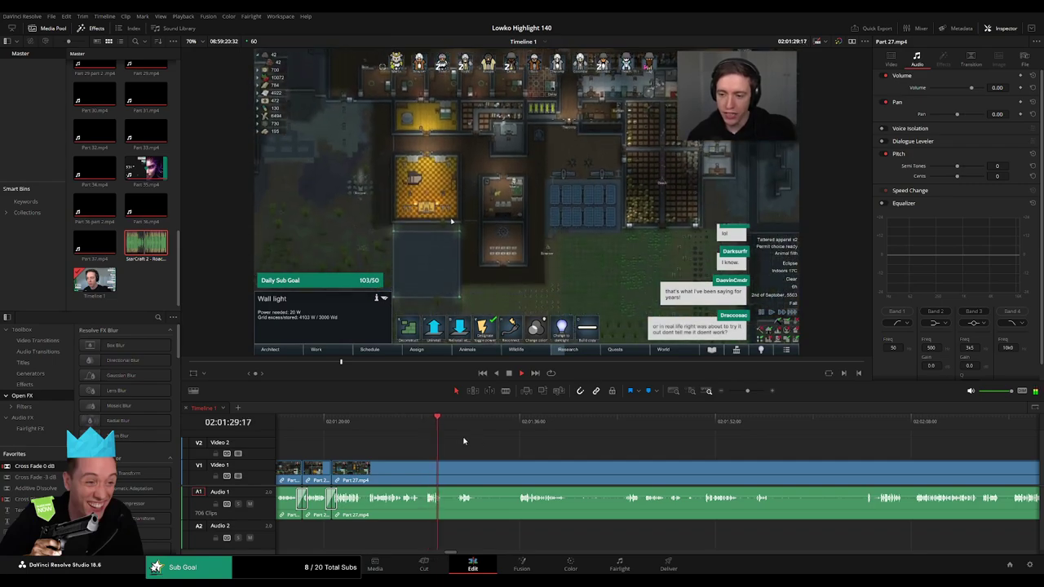
# Delete a short unwanted piece, trim the following clip's start, and close the gap
pyautogui.click(454, 427)
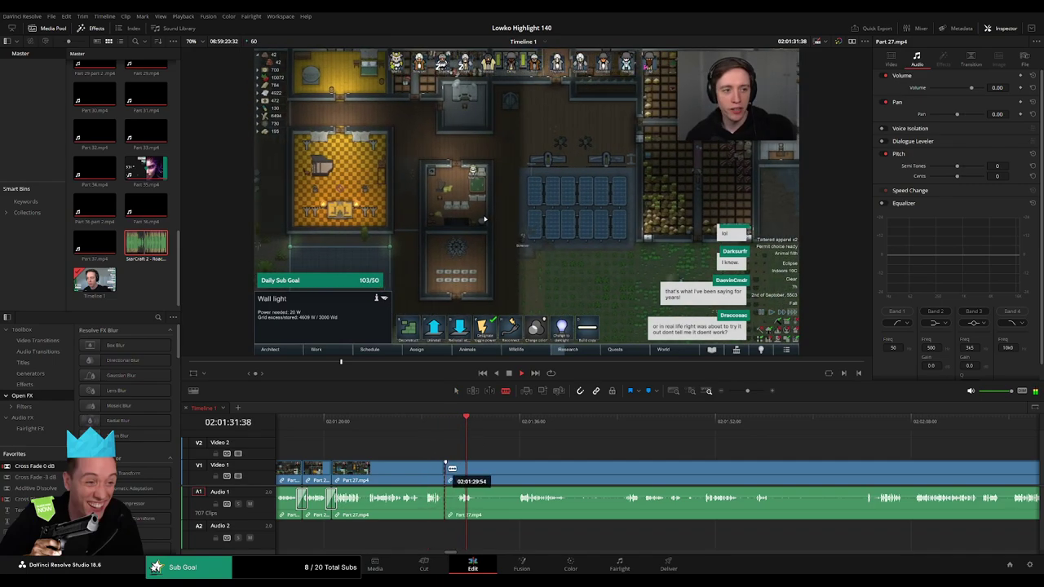
pyautogui.click(453, 472)
pyautogui.press('Delete')
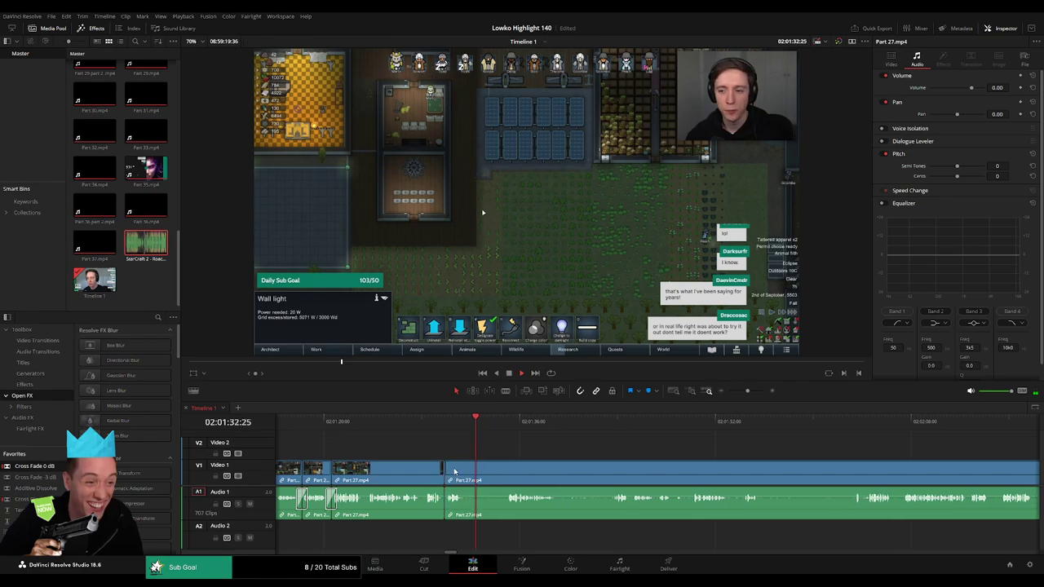
pyautogui.moveTo(471, 475); pyautogui.dragTo(496, 478)
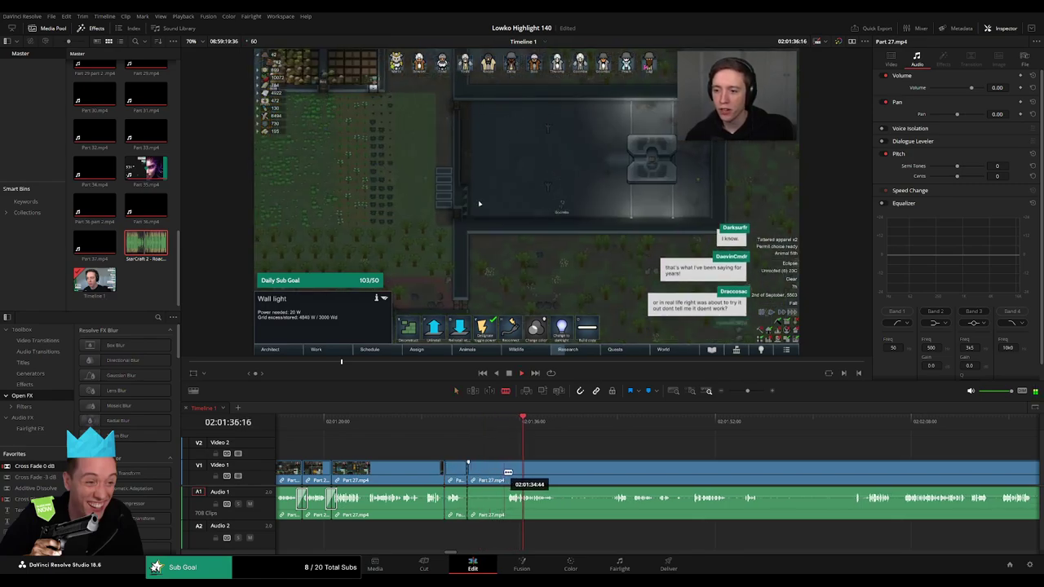
pyautogui.click(496, 478)
pyautogui.press('Delete')
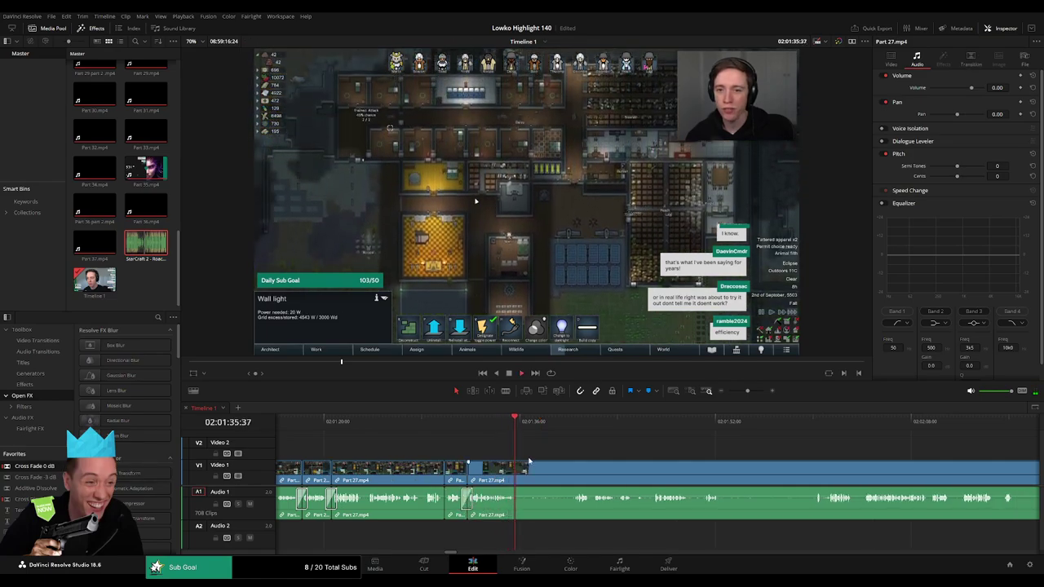
# Split at the playhead twice with Ctrl+B and delete the short clip between the cuts
pyautogui.hotkey('ctrl', 'b')
pyautogui.moveTo(522, 474); pyautogui.dragTo(563, 455)
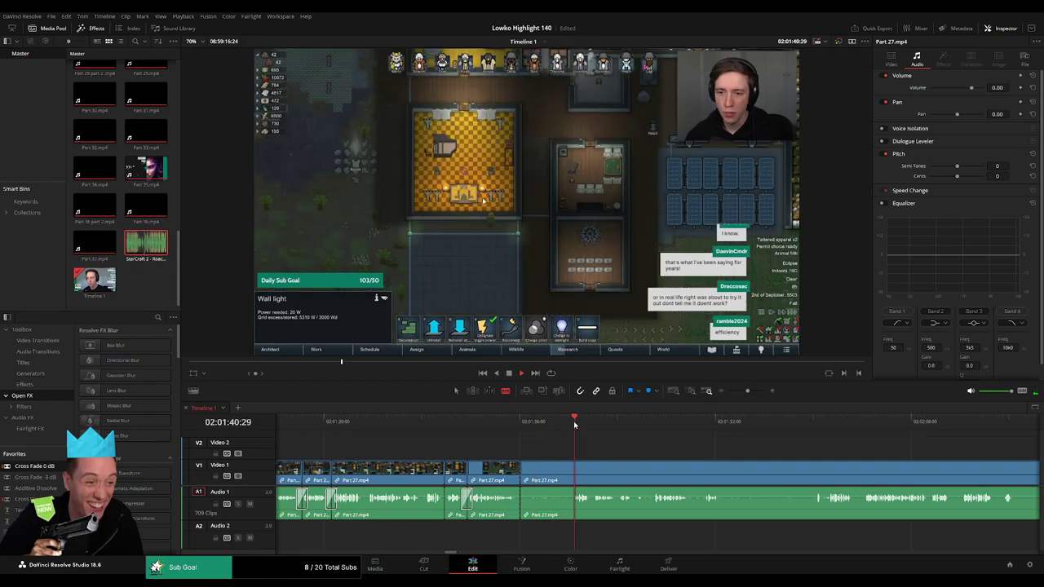
pyautogui.hotkey('ctrl', 'b')
pyautogui.moveTo(495, 475); pyautogui.dragTo(480, 470)
pyautogui.click(448, 473)
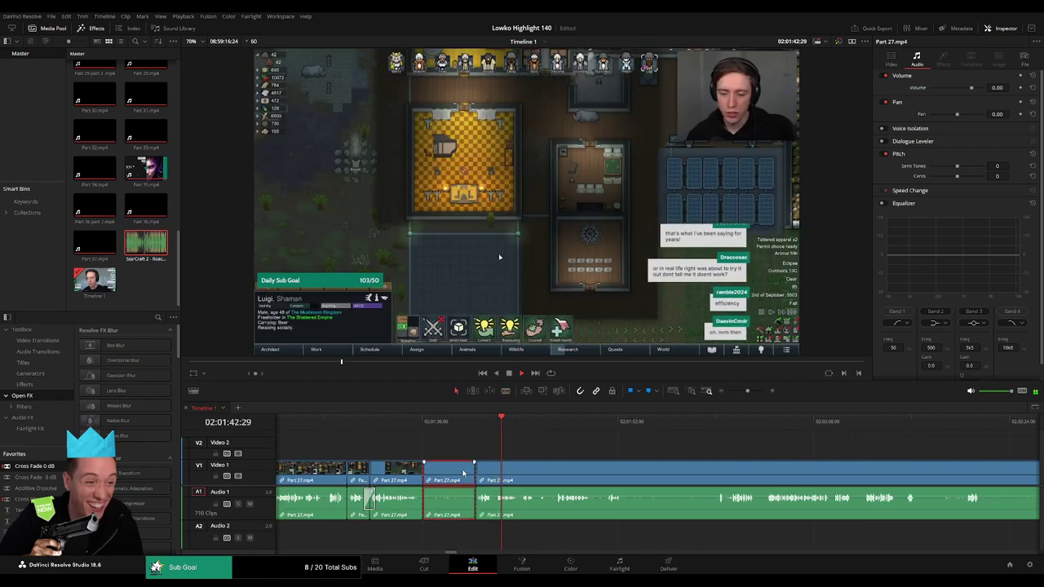
pyautogui.press('Delete')
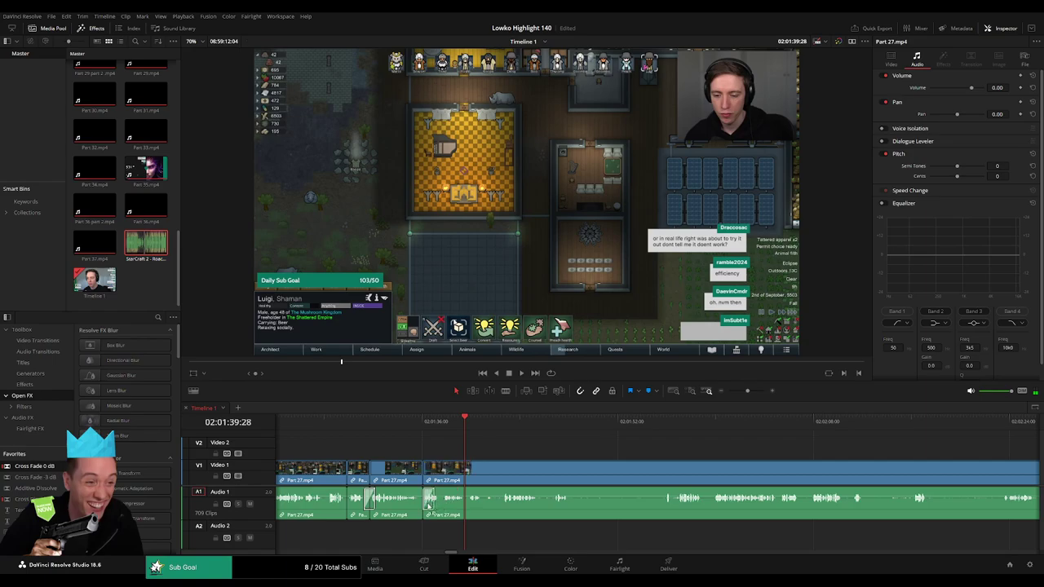
# Cut out a final dull part of Part 27 and resume playback to review the edit
pyautogui.click(467, 475)
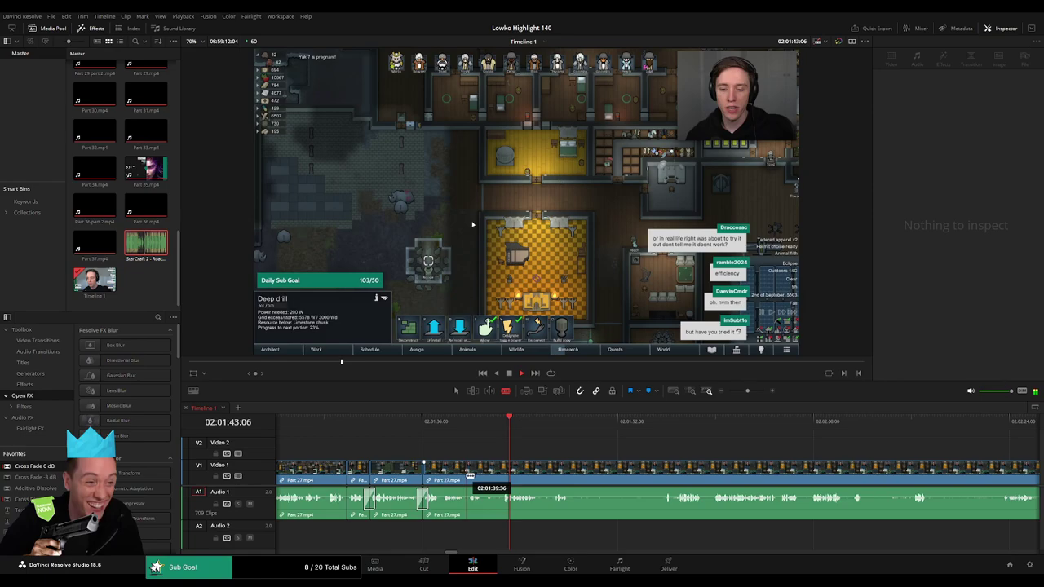
pyautogui.click(467, 475)
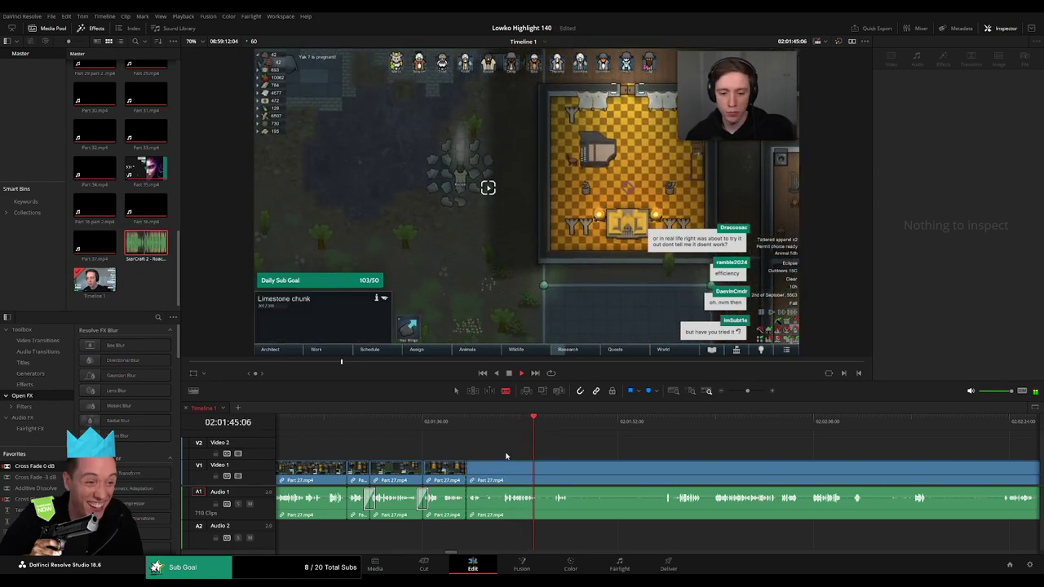
pyautogui.click(502, 471)
pyautogui.press('a')
pyautogui.click(494, 472)
pyautogui.press('Delete')
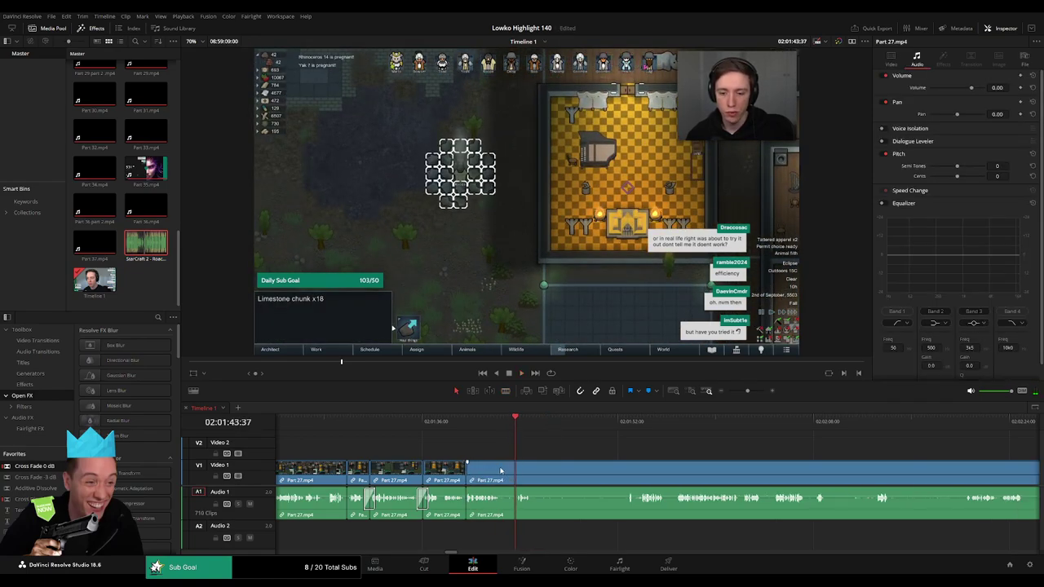
pyautogui.press('space')
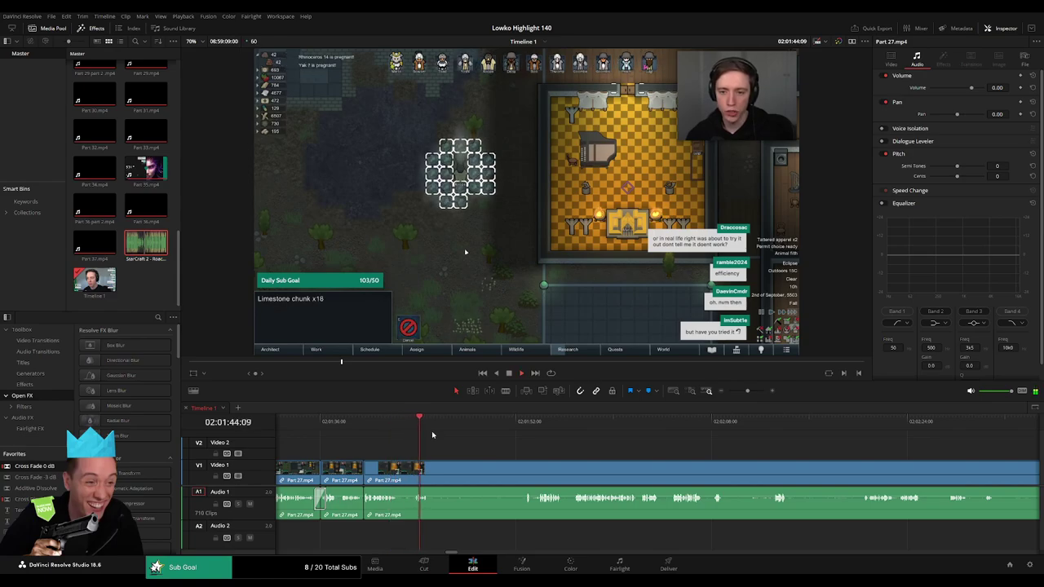
pyautogui.click(521, 440)
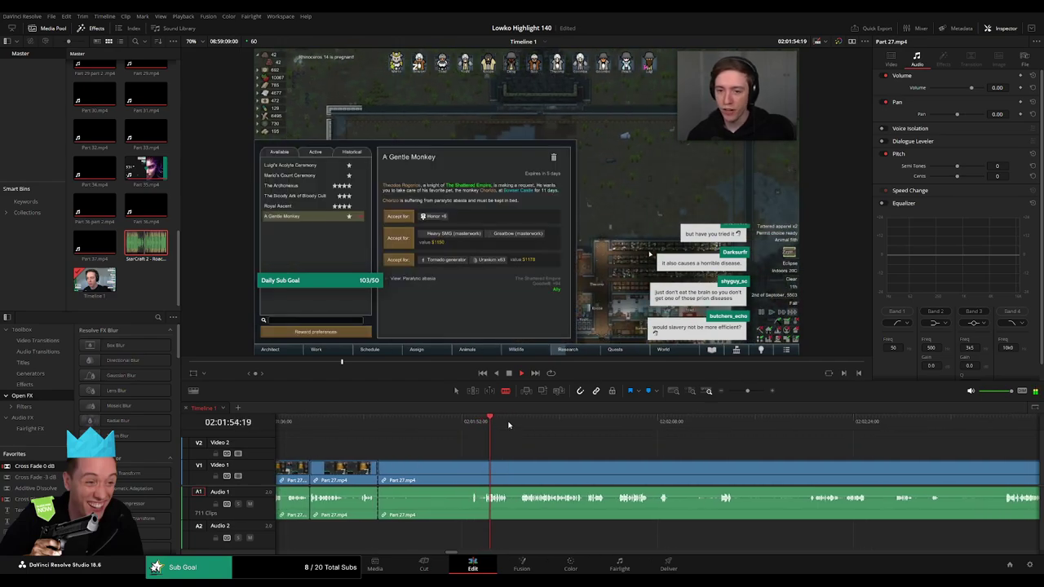
pyautogui.click(813, 421)
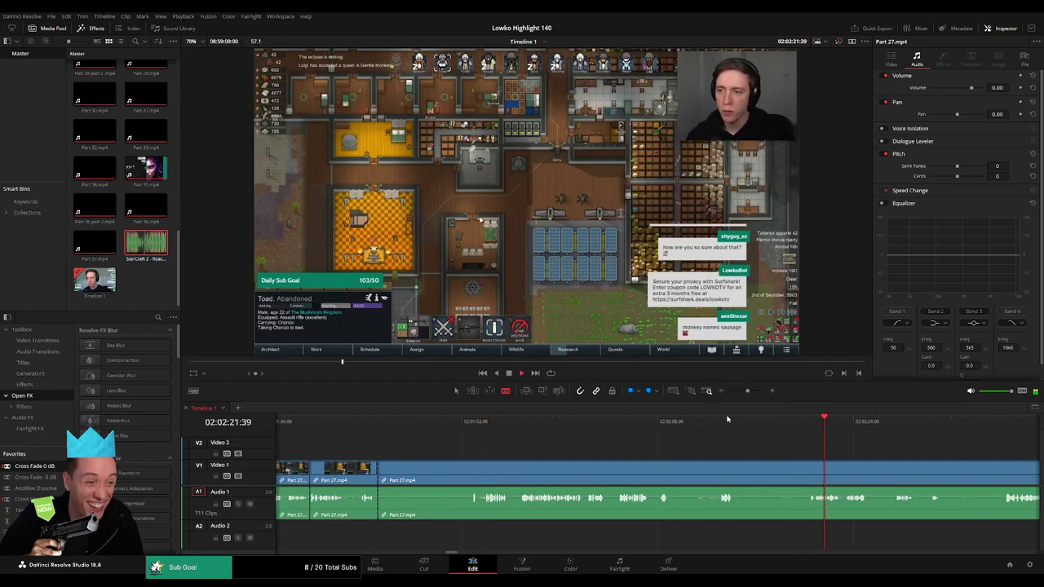
pyautogui.moveTo(747, 391); pyautogui.dragTo(741, 390)
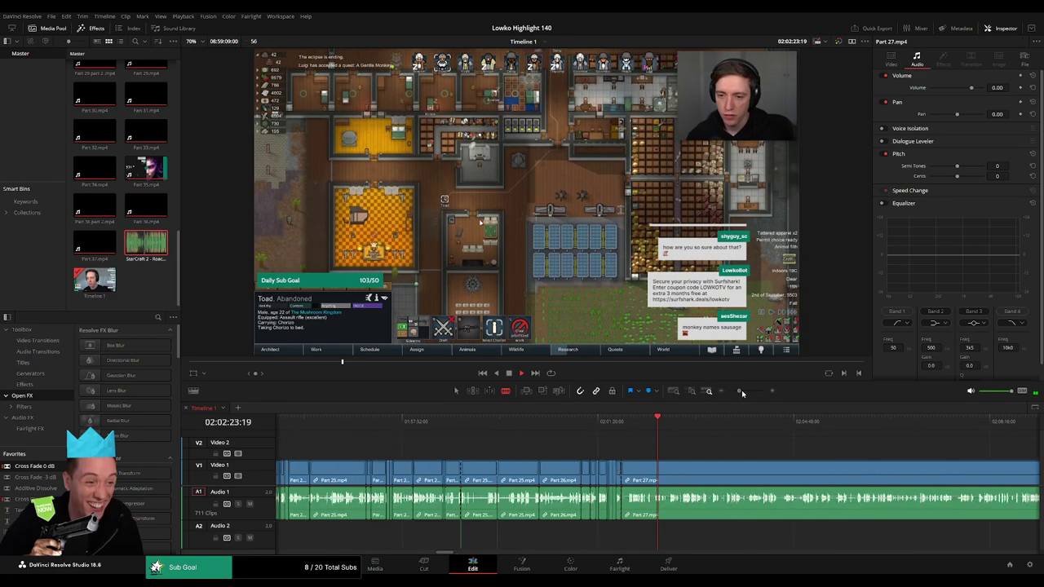
pyautogui.click(453, 422)
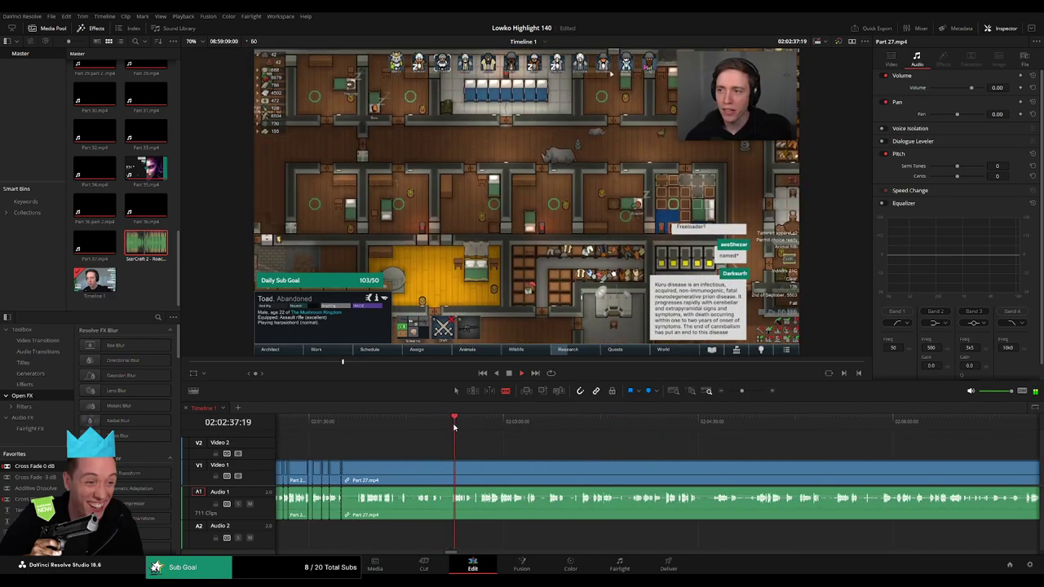
pyautogui.click(487, 422)
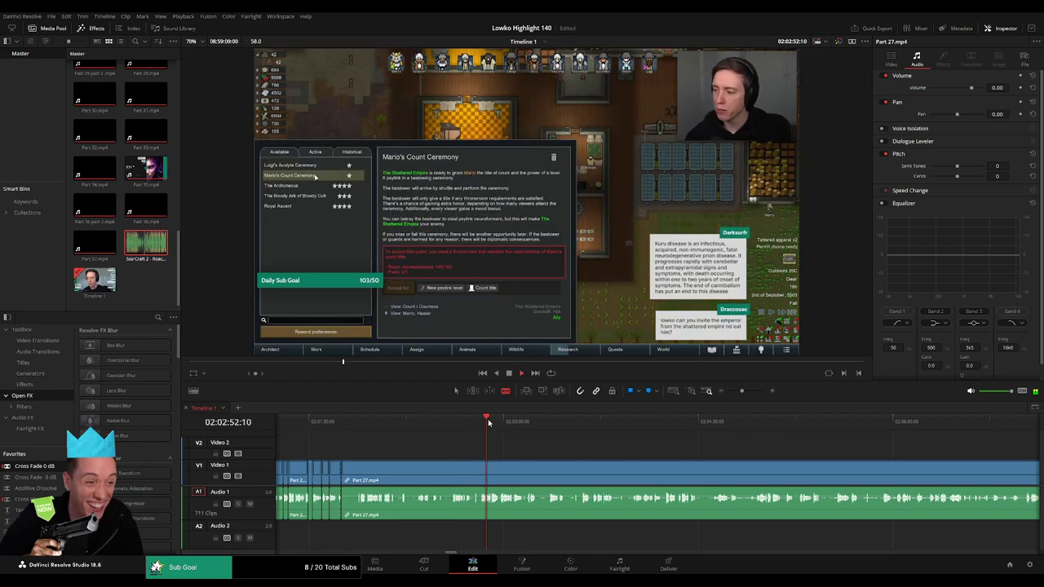
pyautogui.click(513, 422)
pyautogui.click(554, 422)
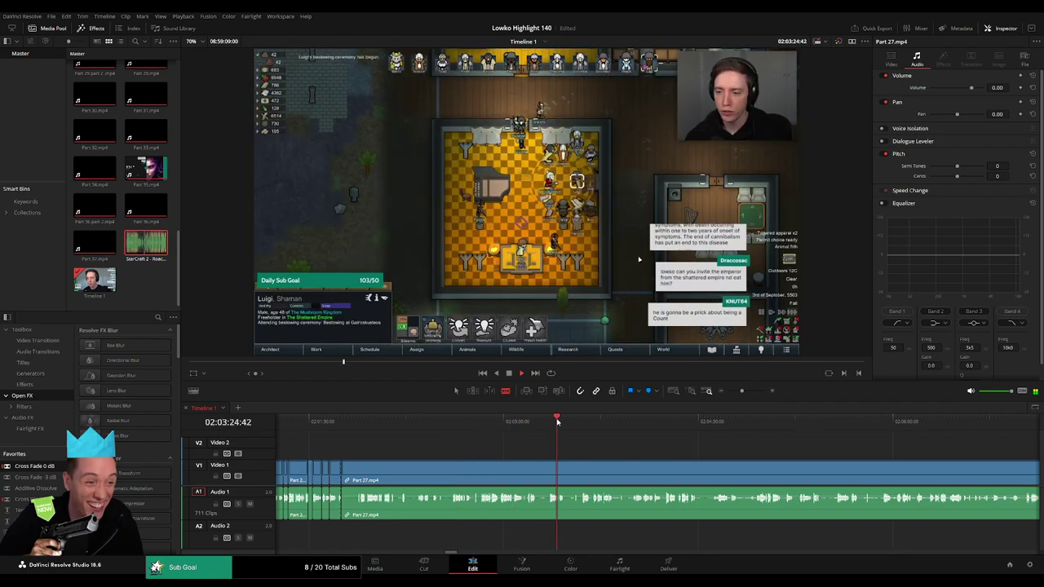
pyautogui.click(591, 421)
pyautogui.click(624, 421)
pyautogui.hscroll(3, 487, 435)
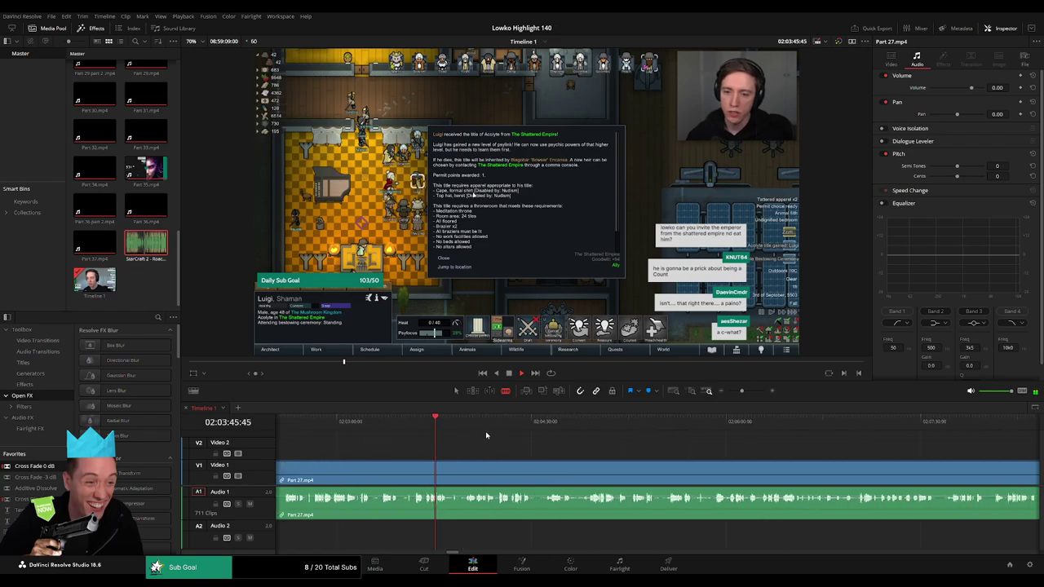
pyautogui.moveTo(447, 421); pyautogui.dragTo(506, 421)
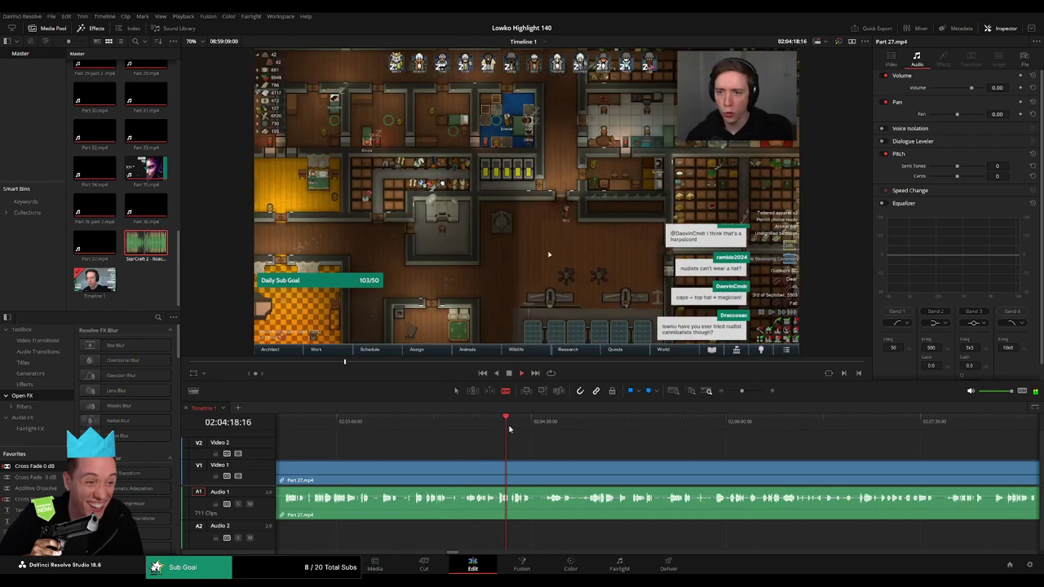
pyautogui.click(590, 422)
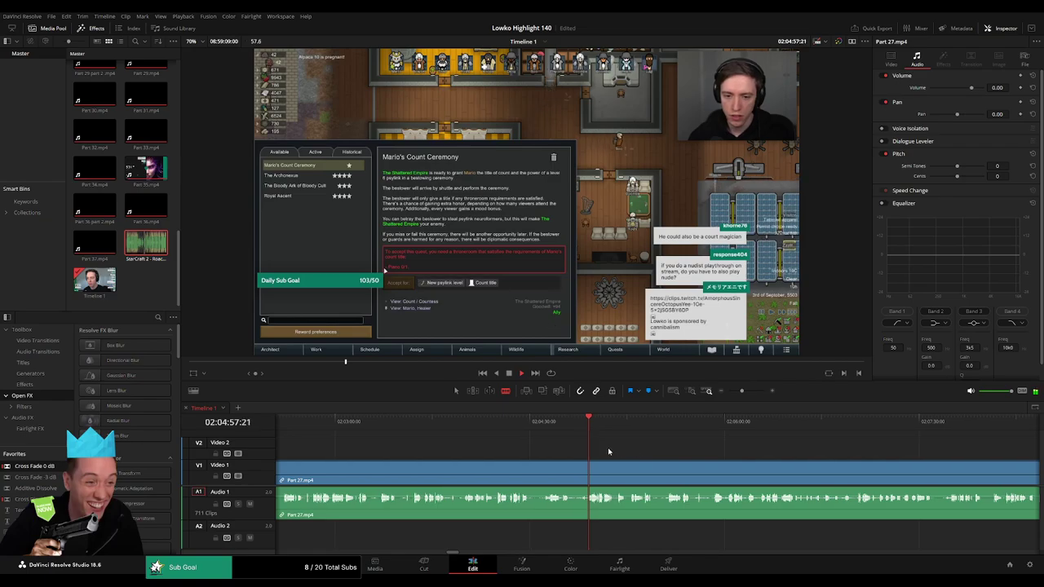
pyautogui.hscroll(3, 608, 447)
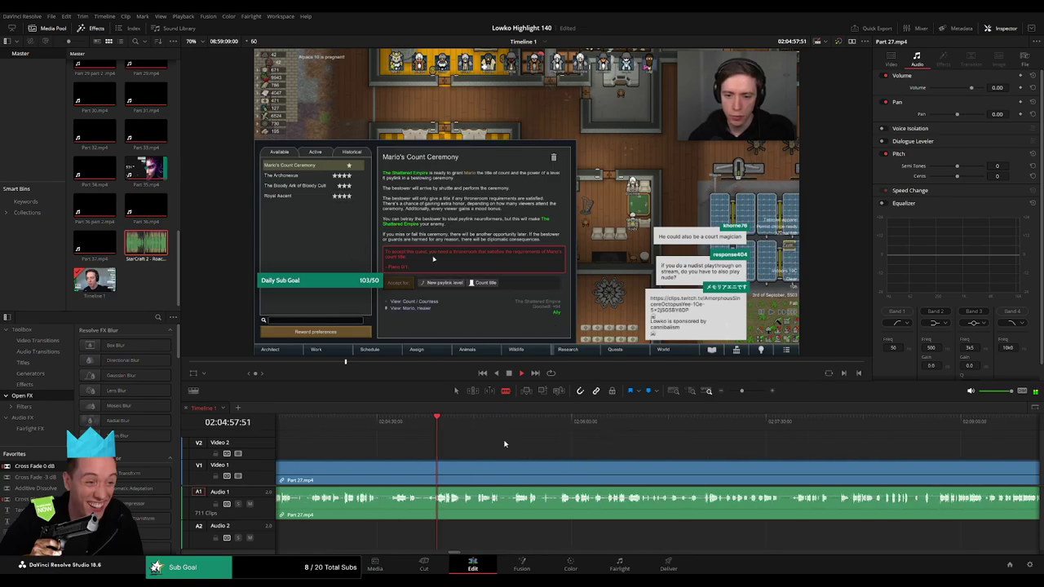
pyautogui.scroll(-3, 602, 444)
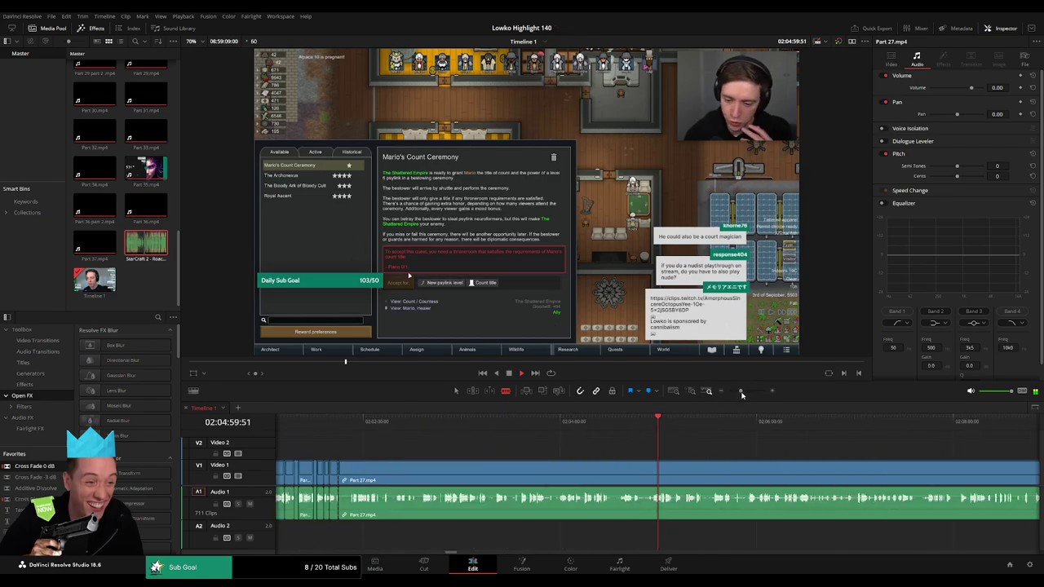
pyautogui.scroll(3, 735, 445)
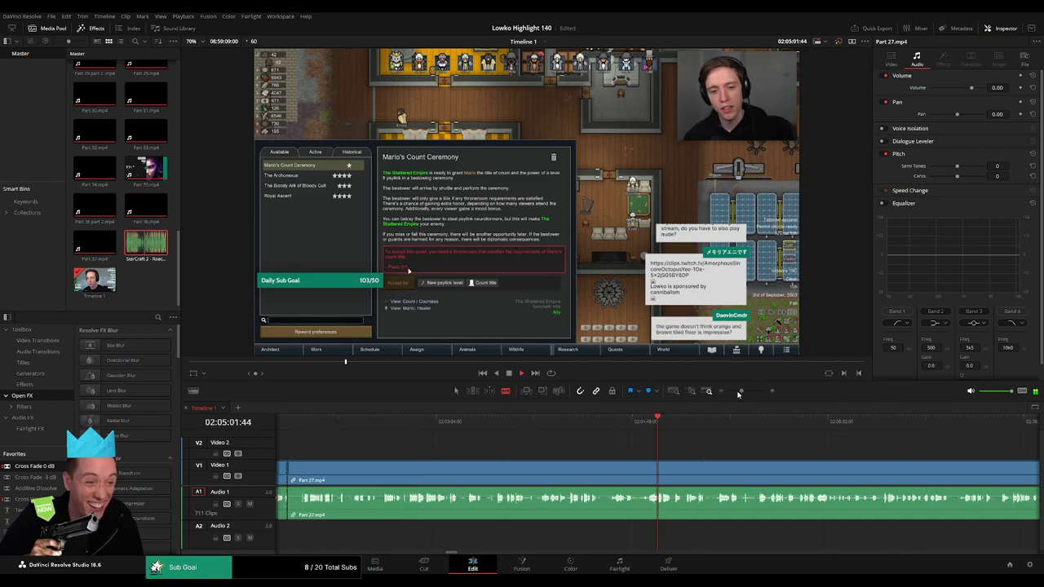
pyautogui.hscroll(3, 767, 450)
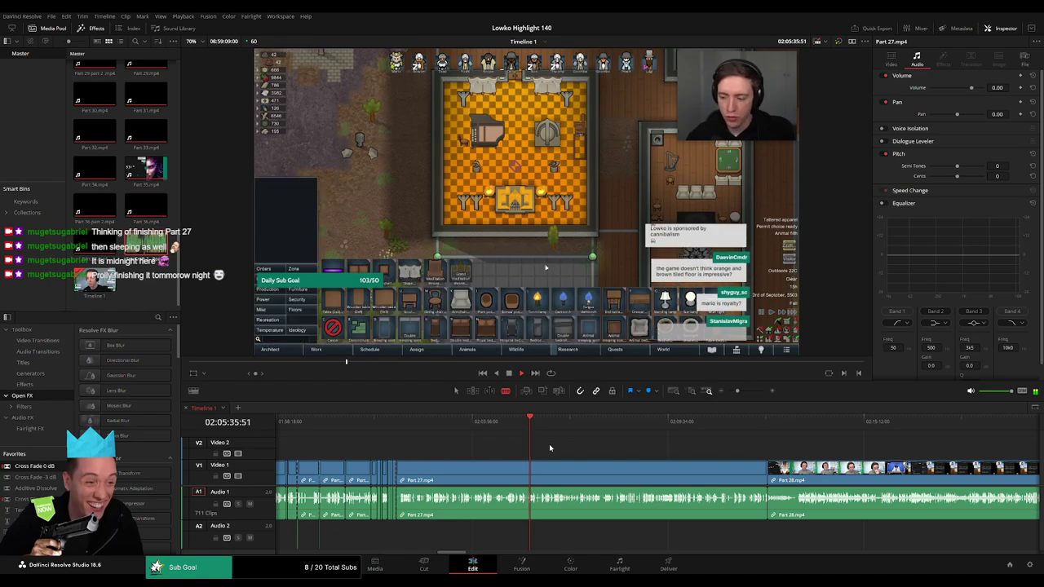
# Scrub and play through Part 27 footage to around 02:08:49
pyautogui.moveTo(543, 422); pyautogui.dragTo(605, 425)
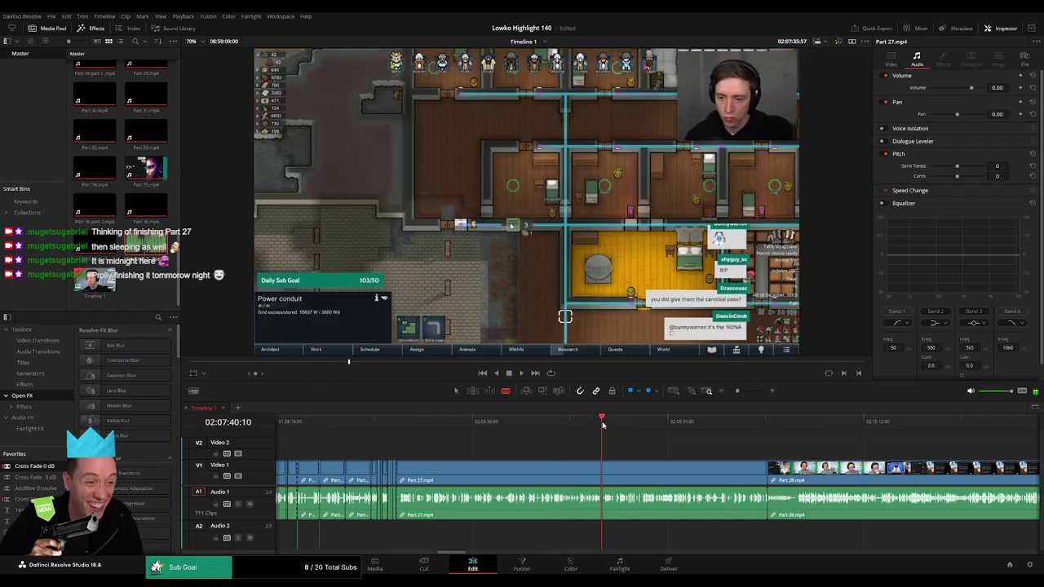
pyautogui.press('space')
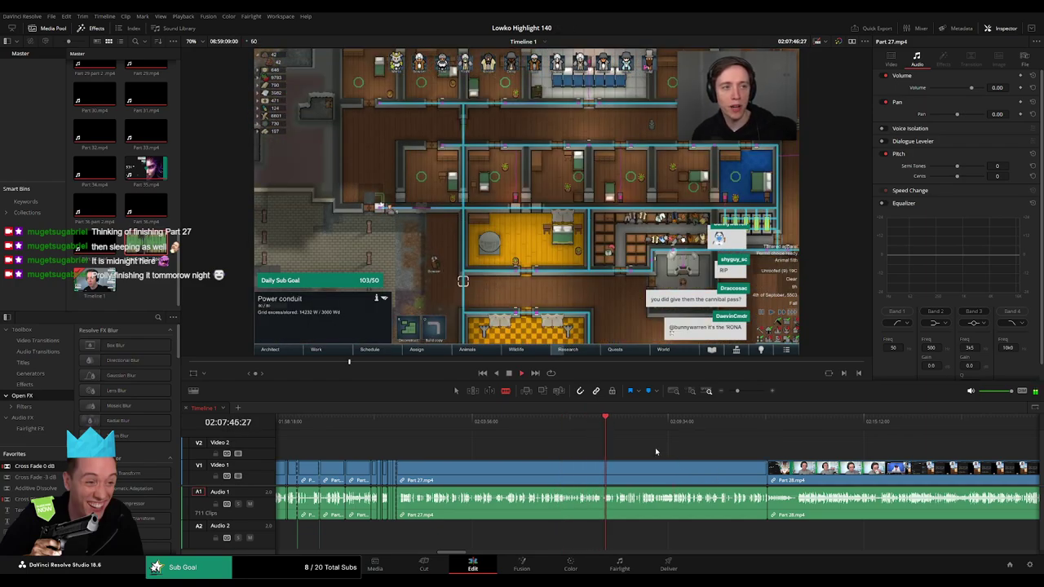
pyautogui.scroll(3, 734, 432)
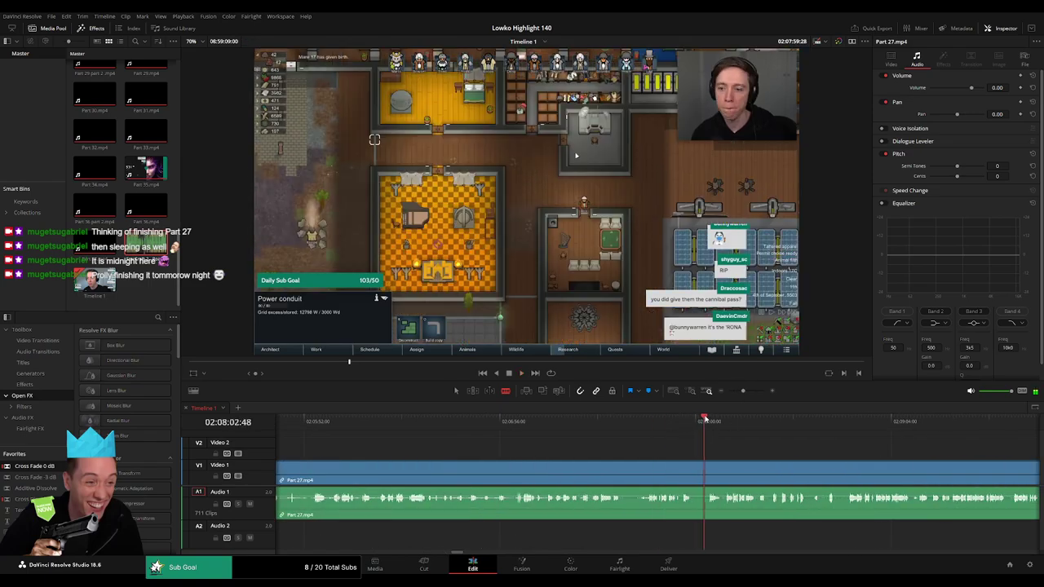
pyautogui.moveTo(710, 422); pyautogui.dragTo(530, 425)
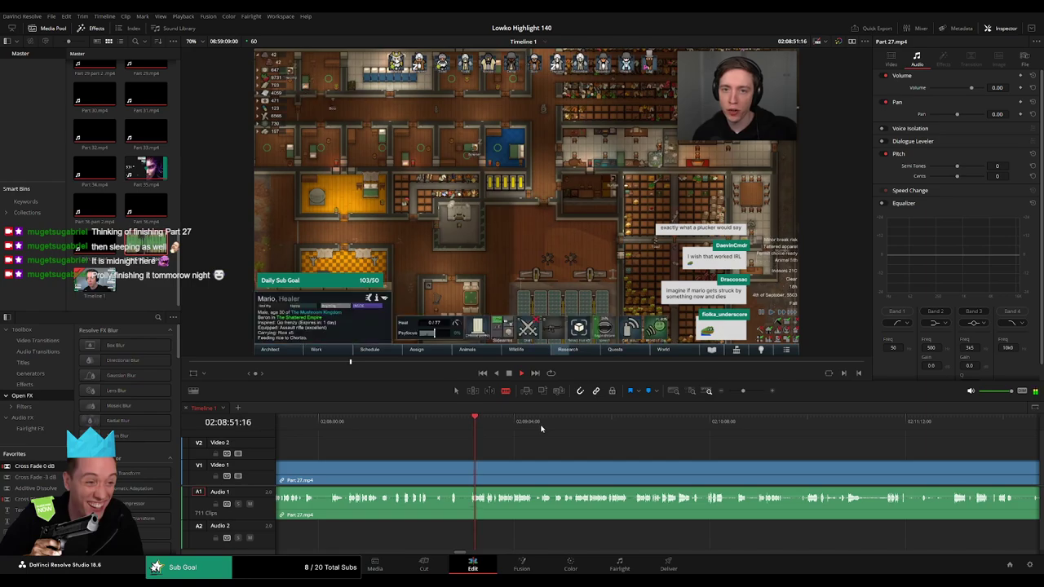
pyautogui.click(745, 392)
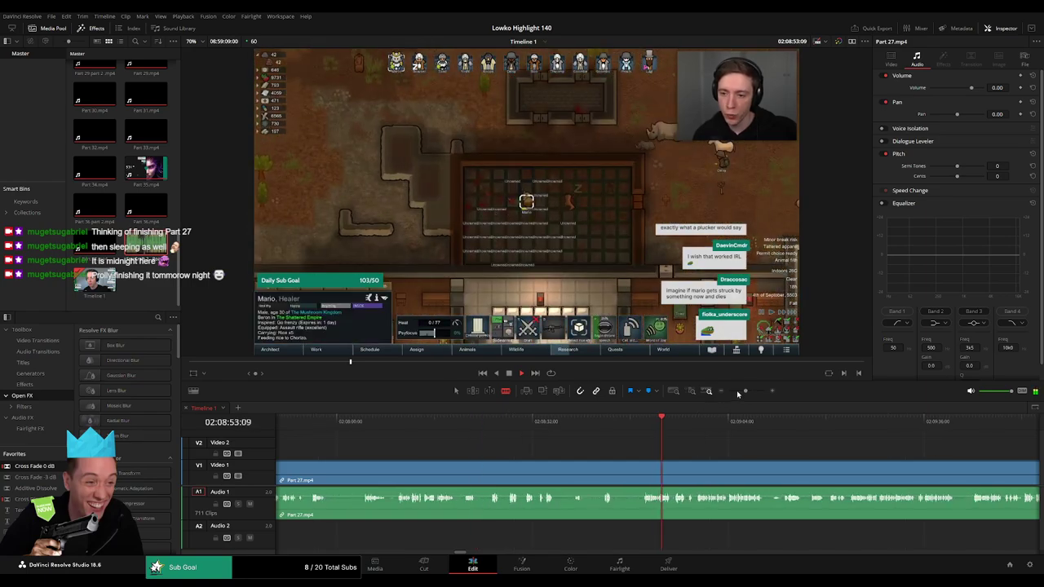
pyautogui.moveTo(738, 393); pyautogui.dragTo(743, 392)
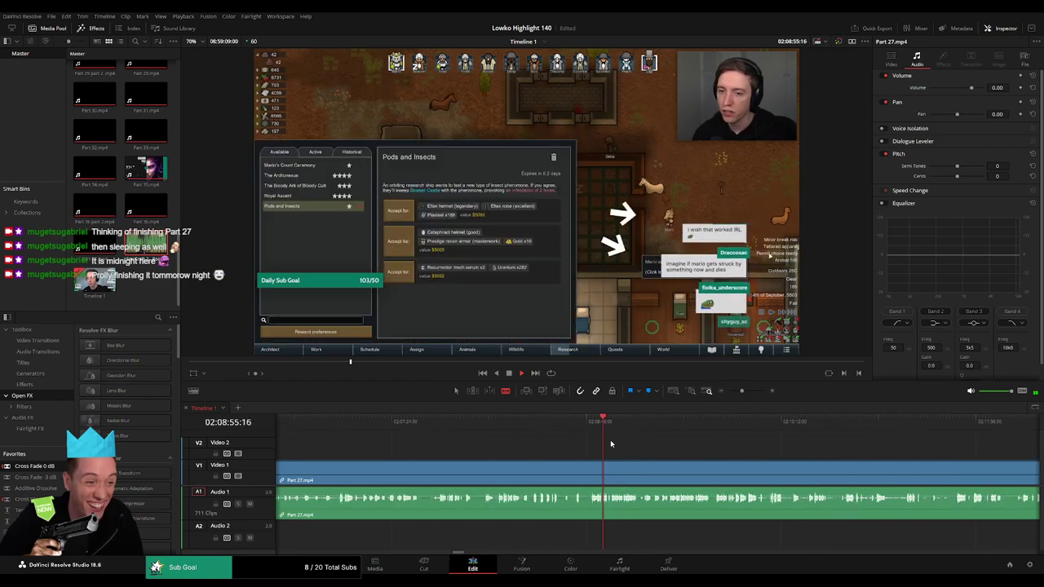
pyautogui.click(640, 420)
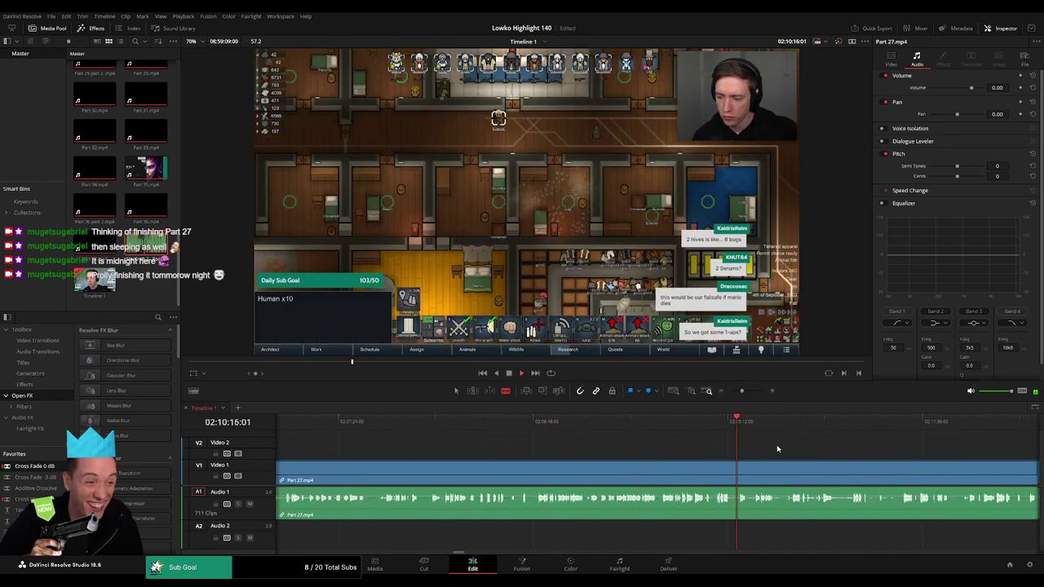
# Bring the start of Part 28 into view and scrub toward the end of Part 27
pyautogui.hscroll(3, 732, 424)
pyautogui.click(626, 421)
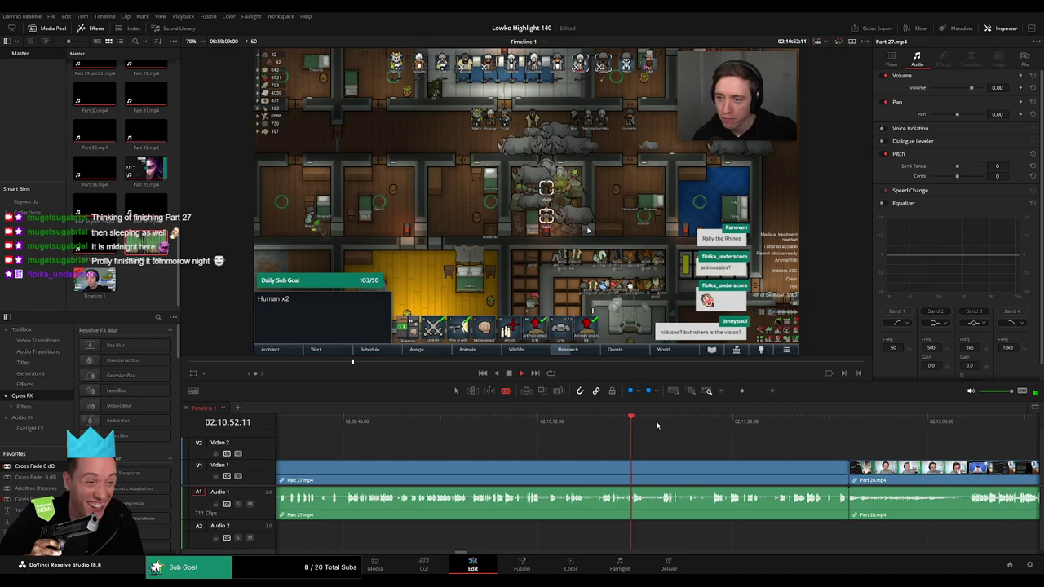
pyautogui.click(664, 422)
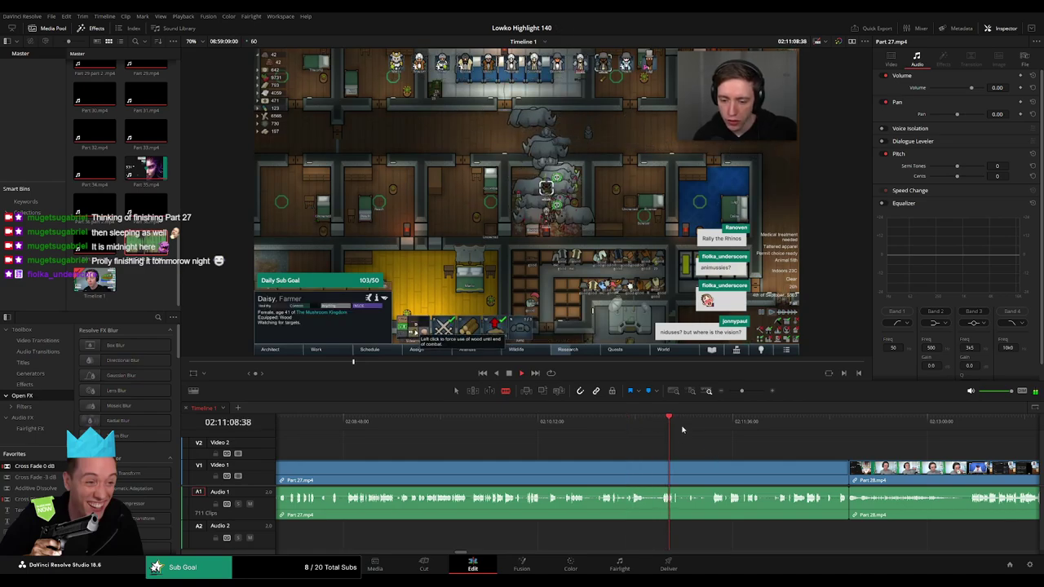
pyautogui.moveTo(721, 423); pyautogui.dragTo(810, 435)
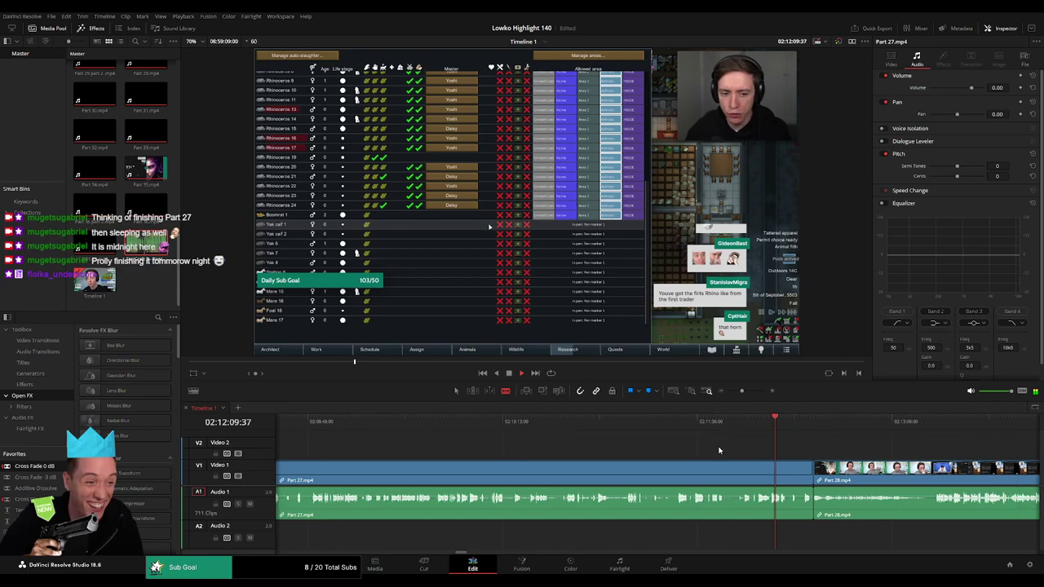
pyautogui.hscroll(2, 718, 457)
# Ripple-delete the remaining Part 27 clip so Part 28 follows directly
pyautogui.click(629, 472)
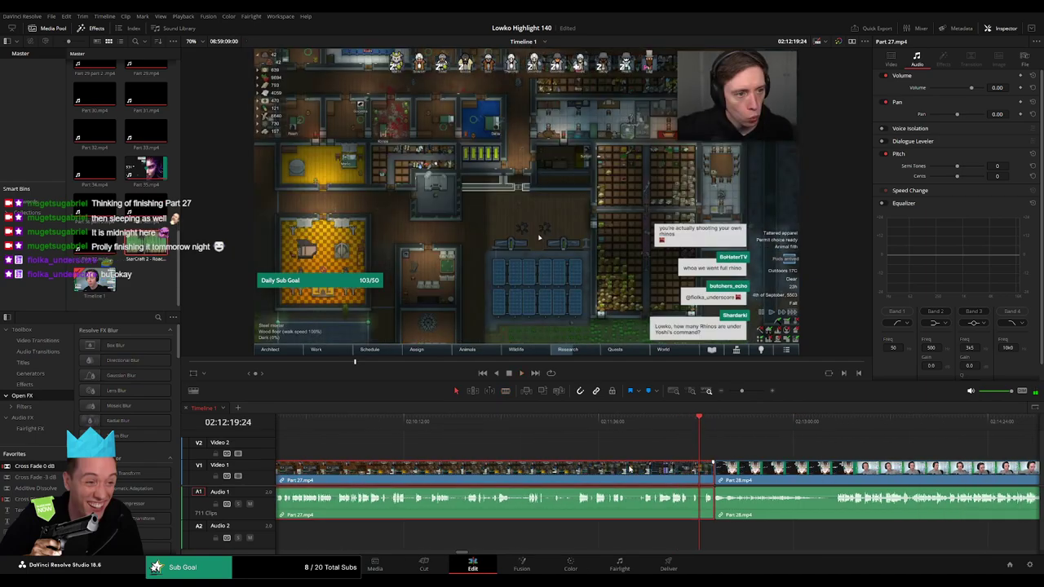
pyautogui.press('Delete')
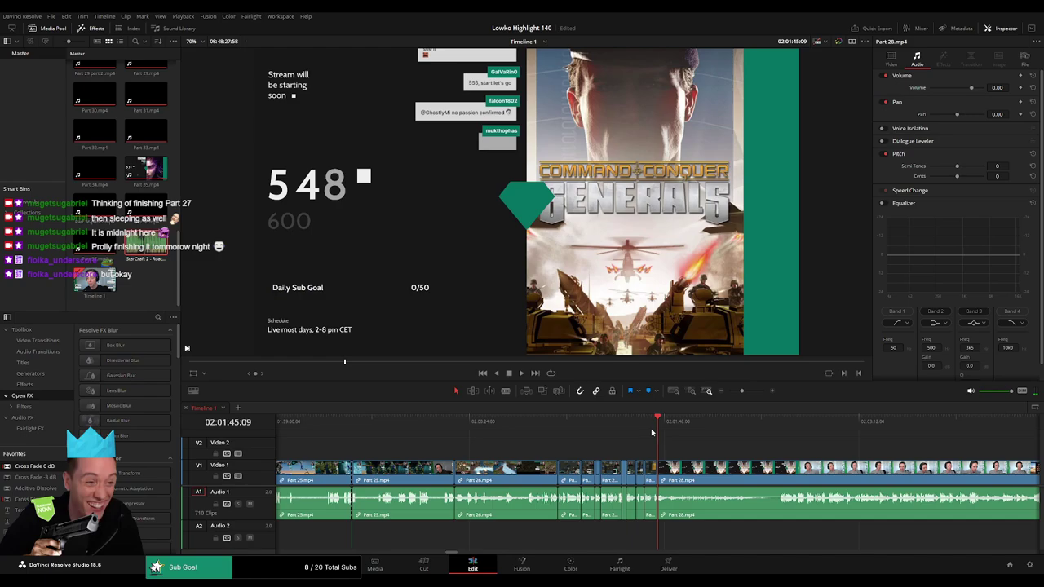
pyautogui.moveTo(743, 395); pyautogui.dragTo(752, 393)
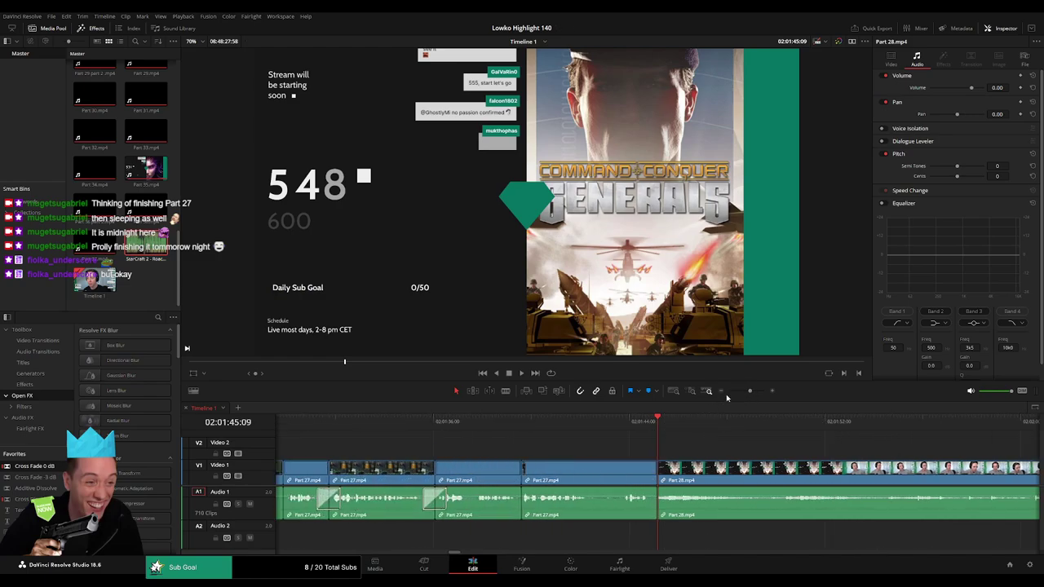
pyautogui.click(741, 392)
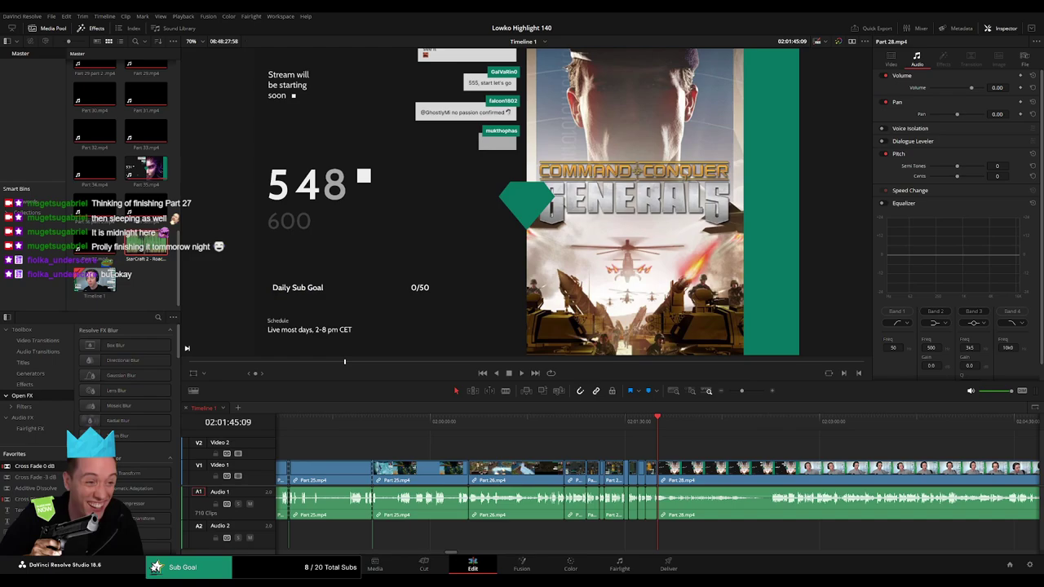